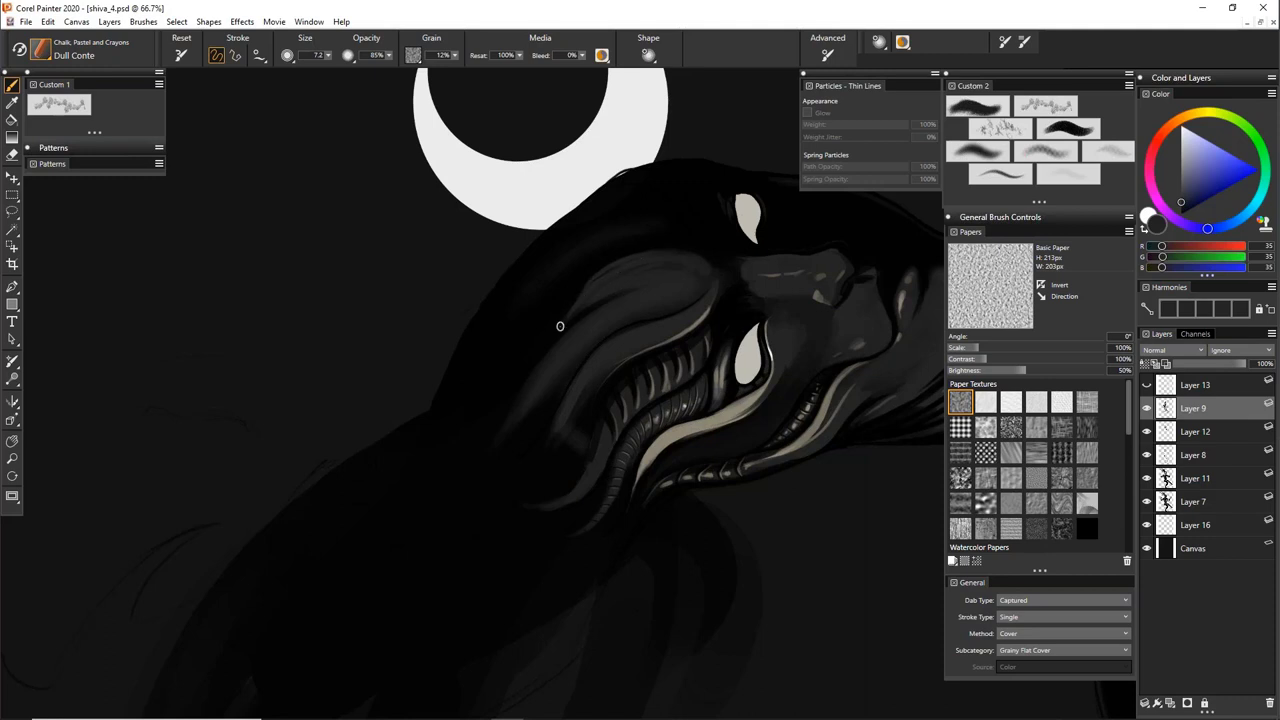
Paint soft dark-grey shading along the curved head strands on Layer 9 with the Dull Conte brush
drag(689, 338, 665, 298)
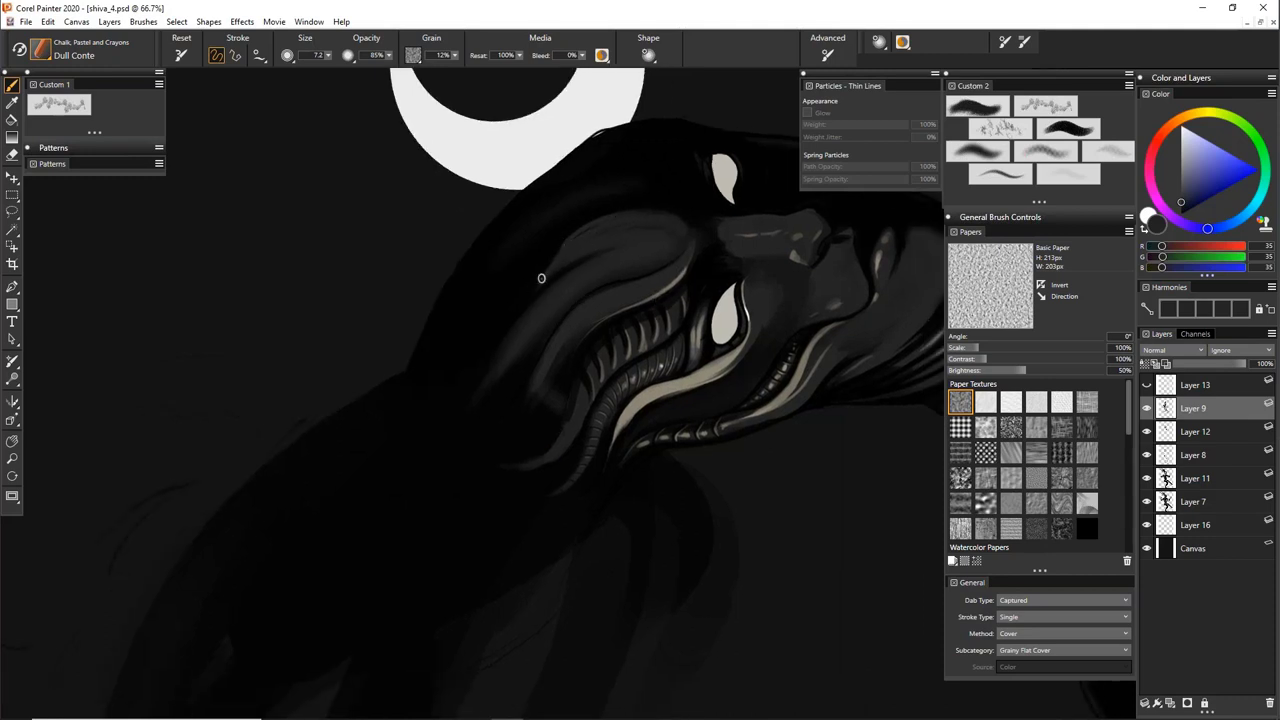
drag(606, 263, 628, 259)
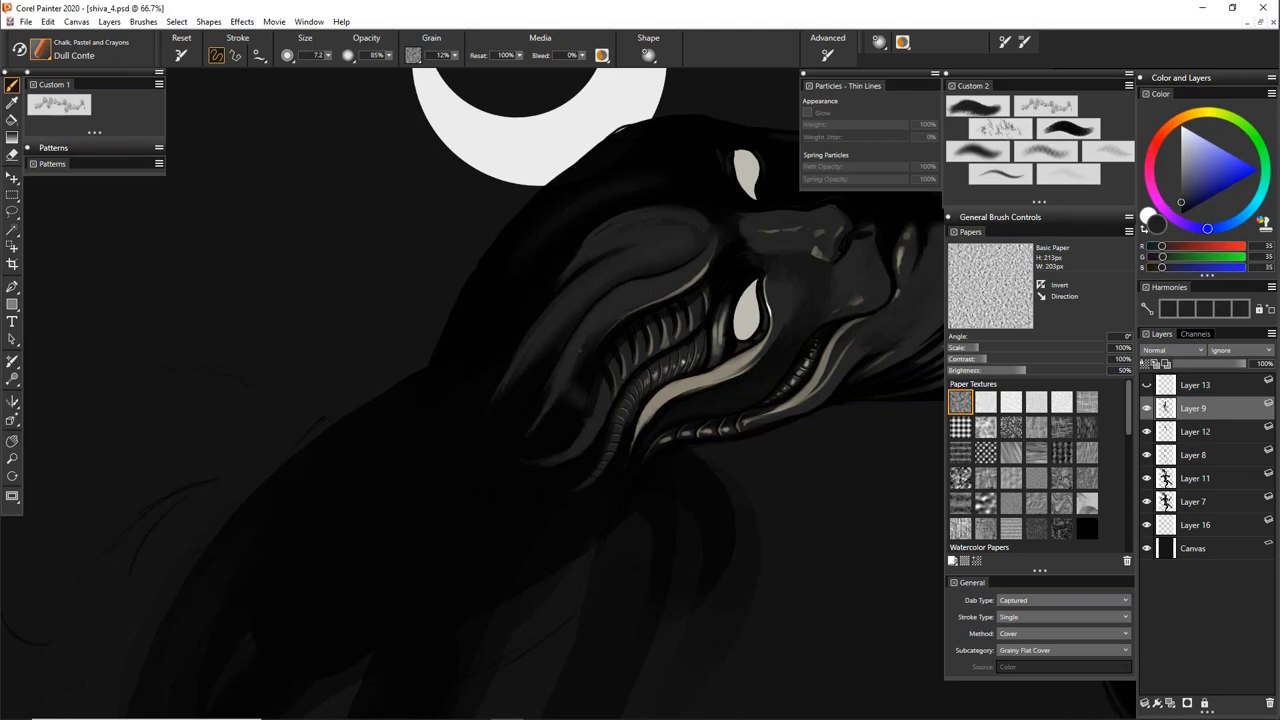
drag(536, 418, 497, 460)
drag(545, 395, 497, 458)
Rotate the canvas toward upright, undo the last stroke and paint thin tapering strands above the ribbed side of the forehead
key(e)
drag(803, 297, 628, 430)
drag(645, 338, 620, 400)
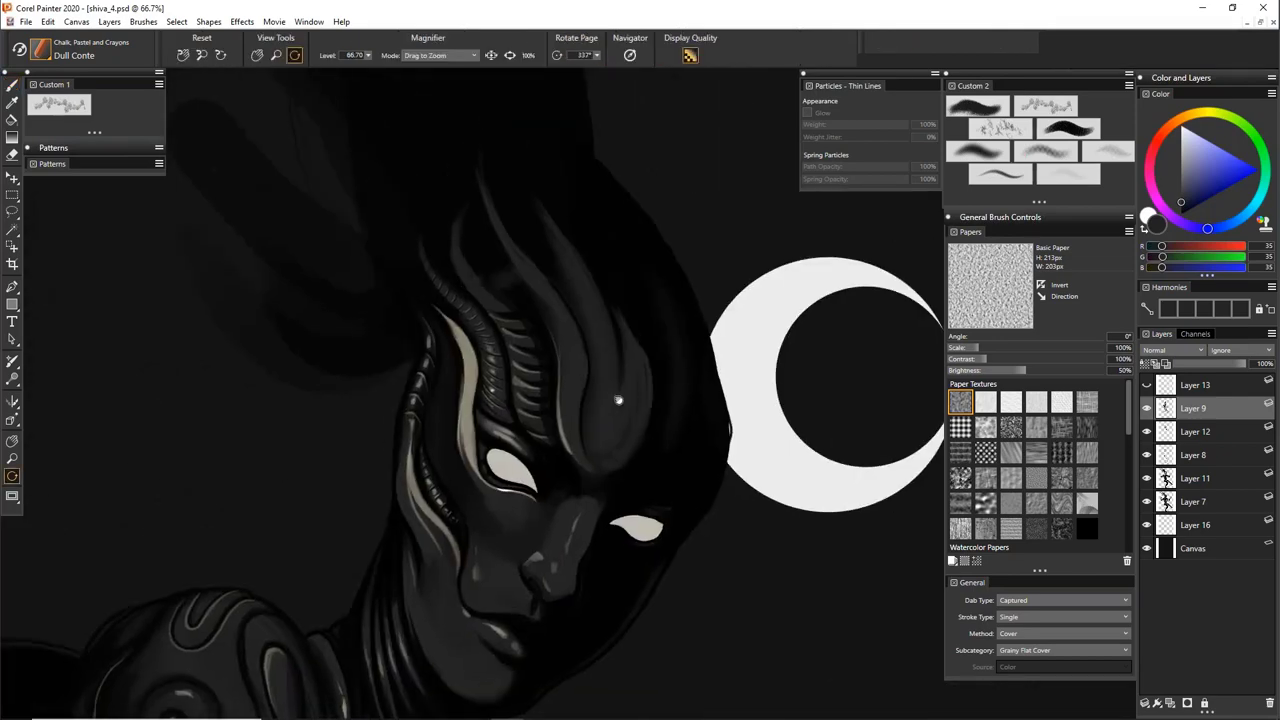
mouse_move(492, 297)
mouse_down()
mouse_move(538, 351)
mouse_move(561, 441)
mouse_up()
key(b)
key(ctrl+z)
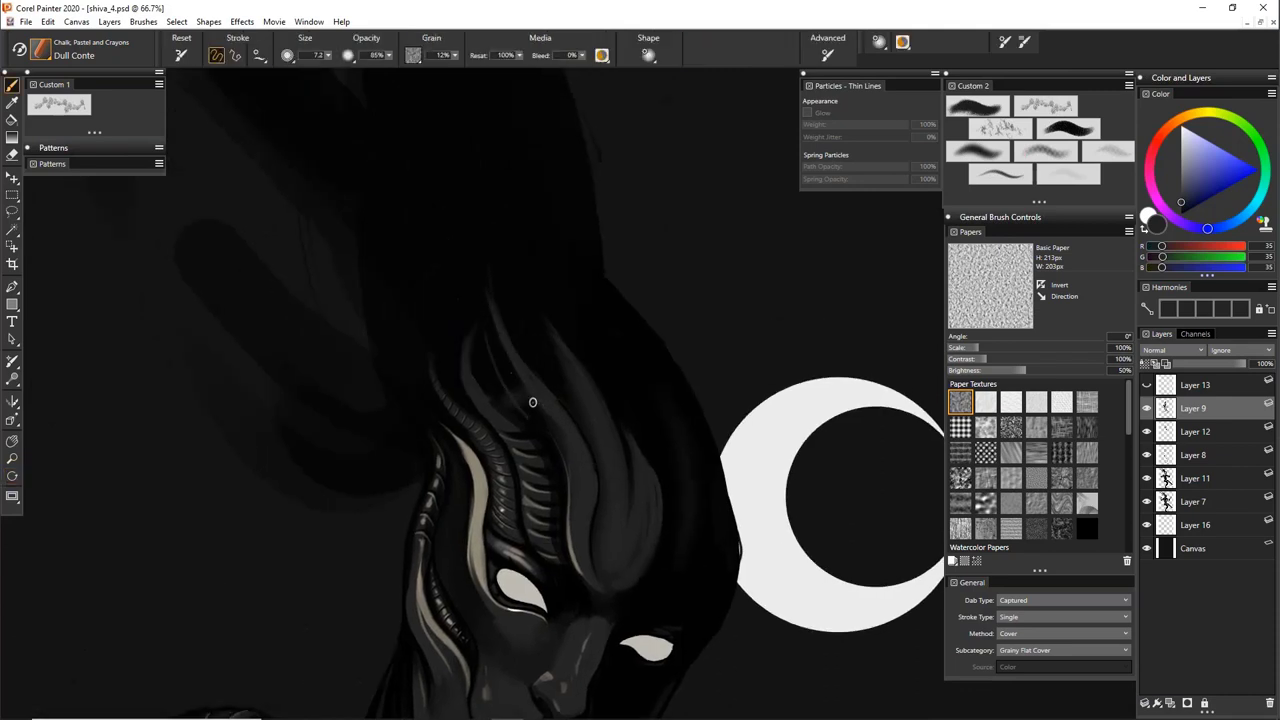
drag(482, 277, 505, 392)
drag(487, 320, 540, 425)
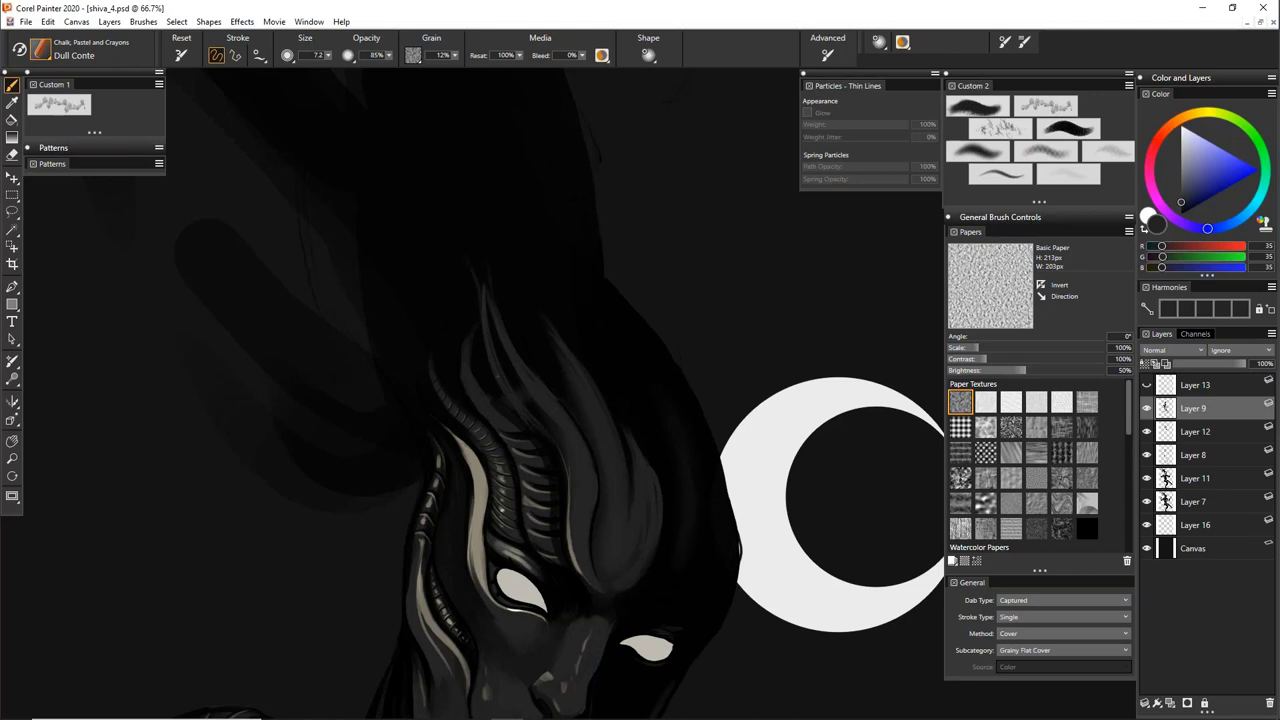
Paint long faint grey streaks down the outer side of the head facing the moon, using brush size 15.7
scroll(734, 523, down, 3)
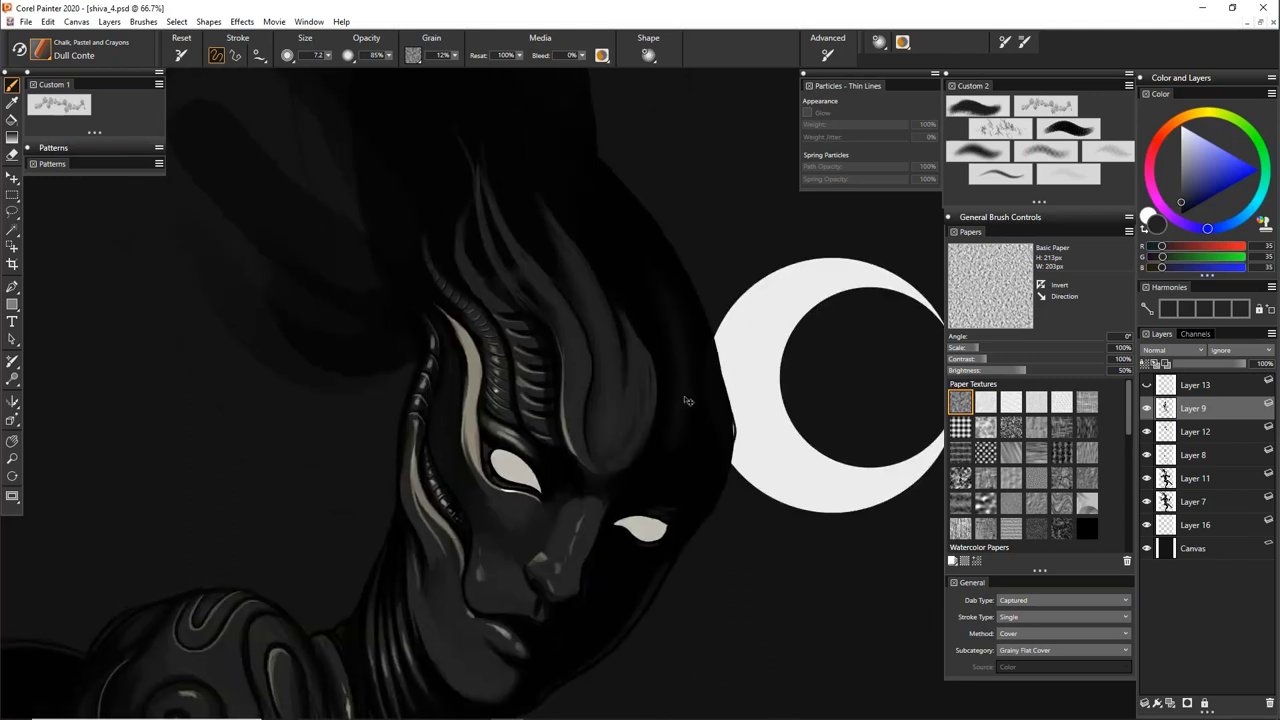
mouse_move(681, 402)
mouse_down()
mouse_move(678, 423)
mouse_move(652, 283)
mouse_up()
drag(681, 432, 652, 301)
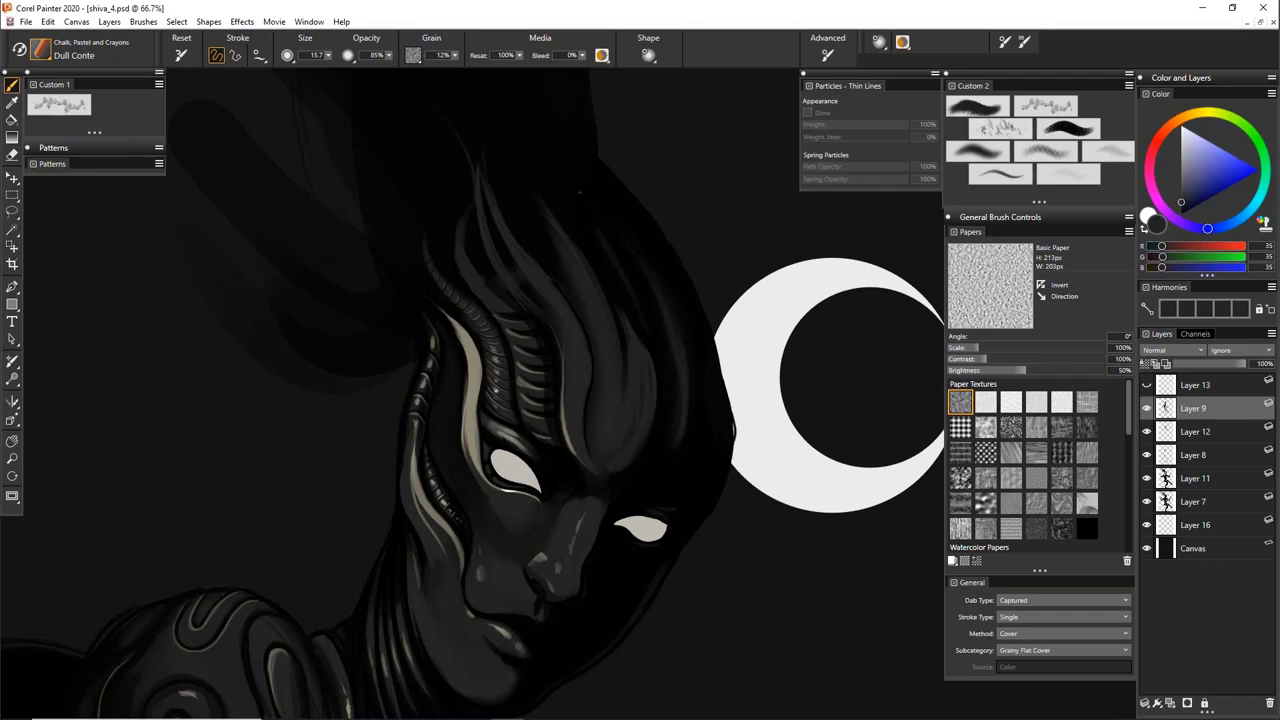
drag(733, 513, 671, 525)
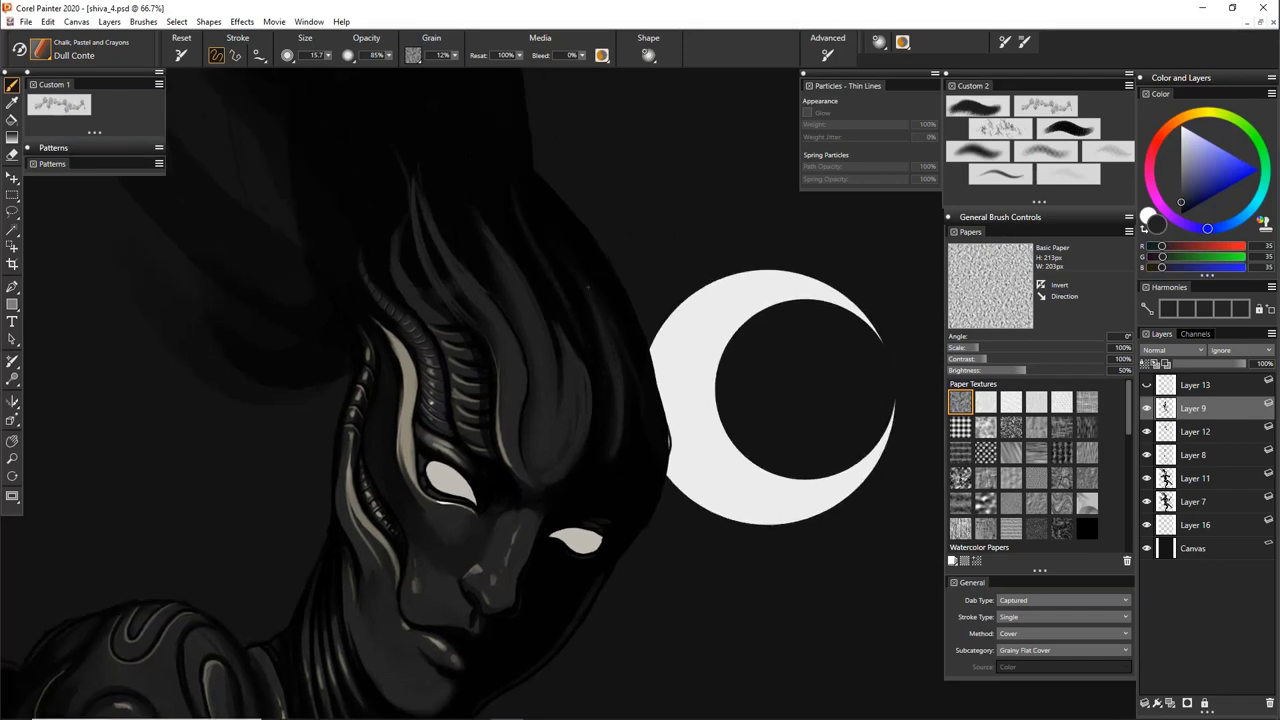
drag(681, 438, 786, 333)
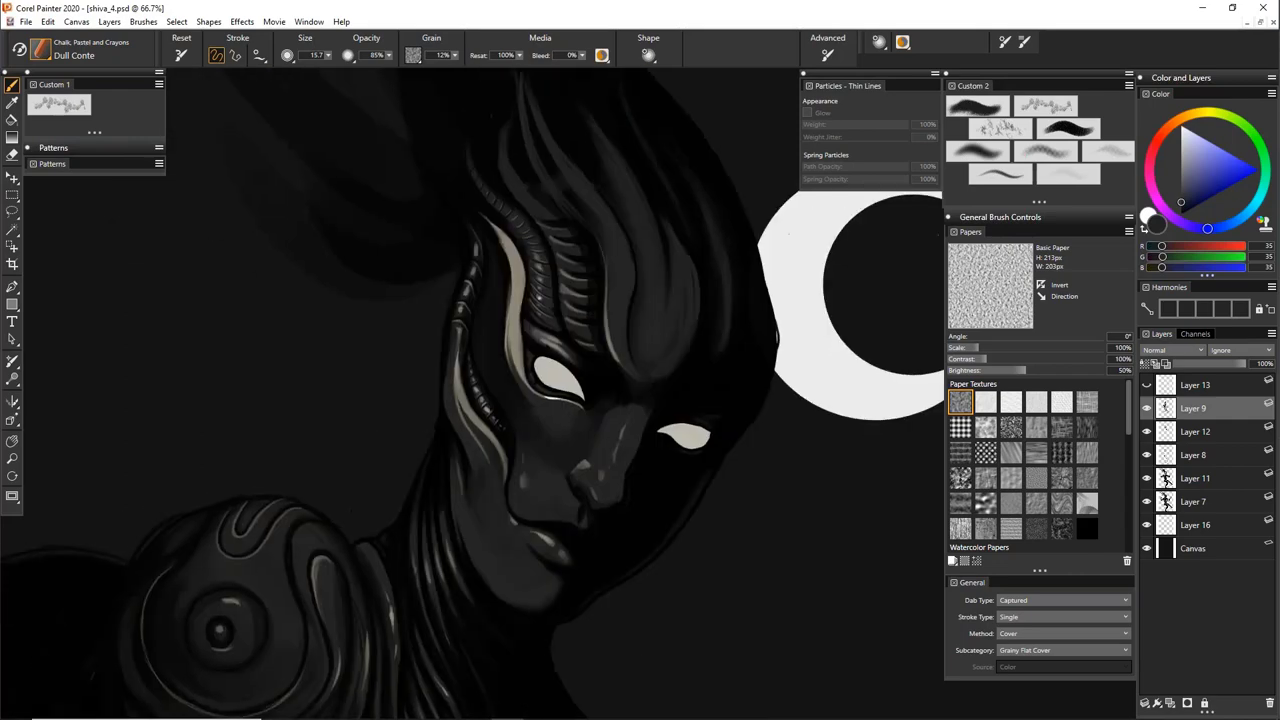
mouse_move(684, 314)
mouse_down()
mouse_move(687, 375)
mouse_move(612, 354)
mouse_up()
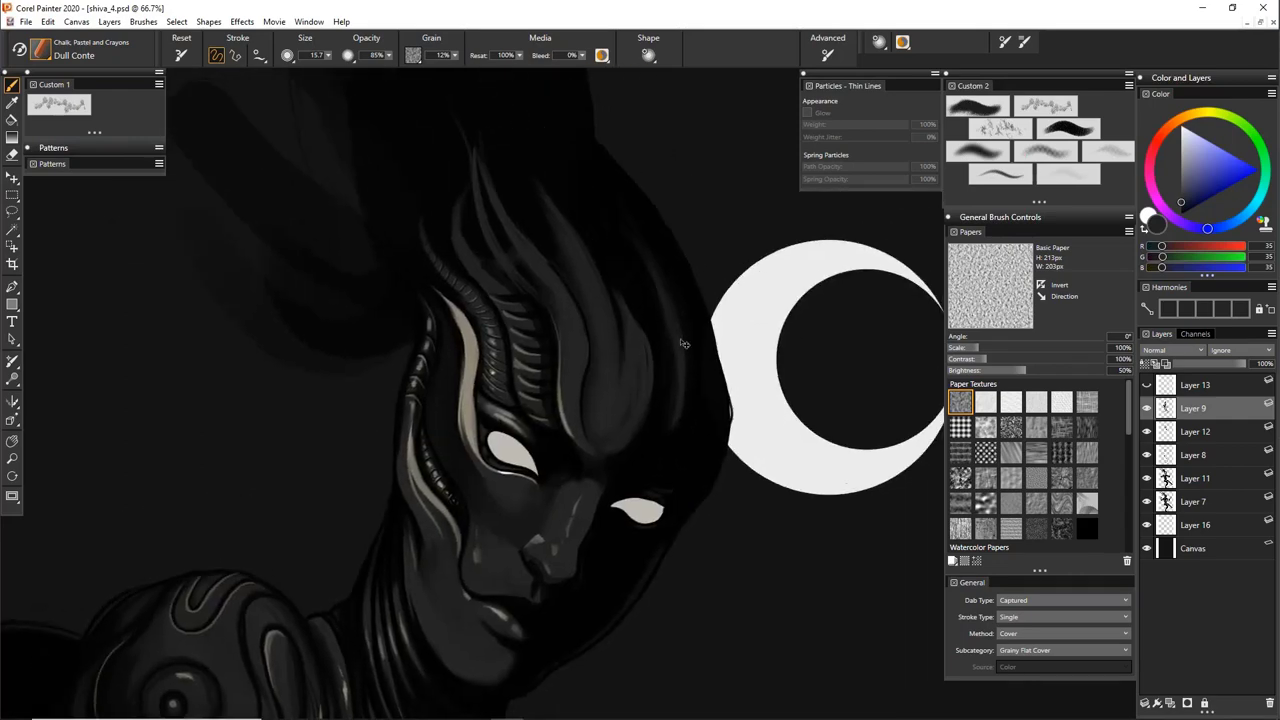
drag(700, 277, 723, 209)
Examine the shading of the face, neck and shoulder, viewing the painting at 50% zoom
drag(680, 443, 572, 438)
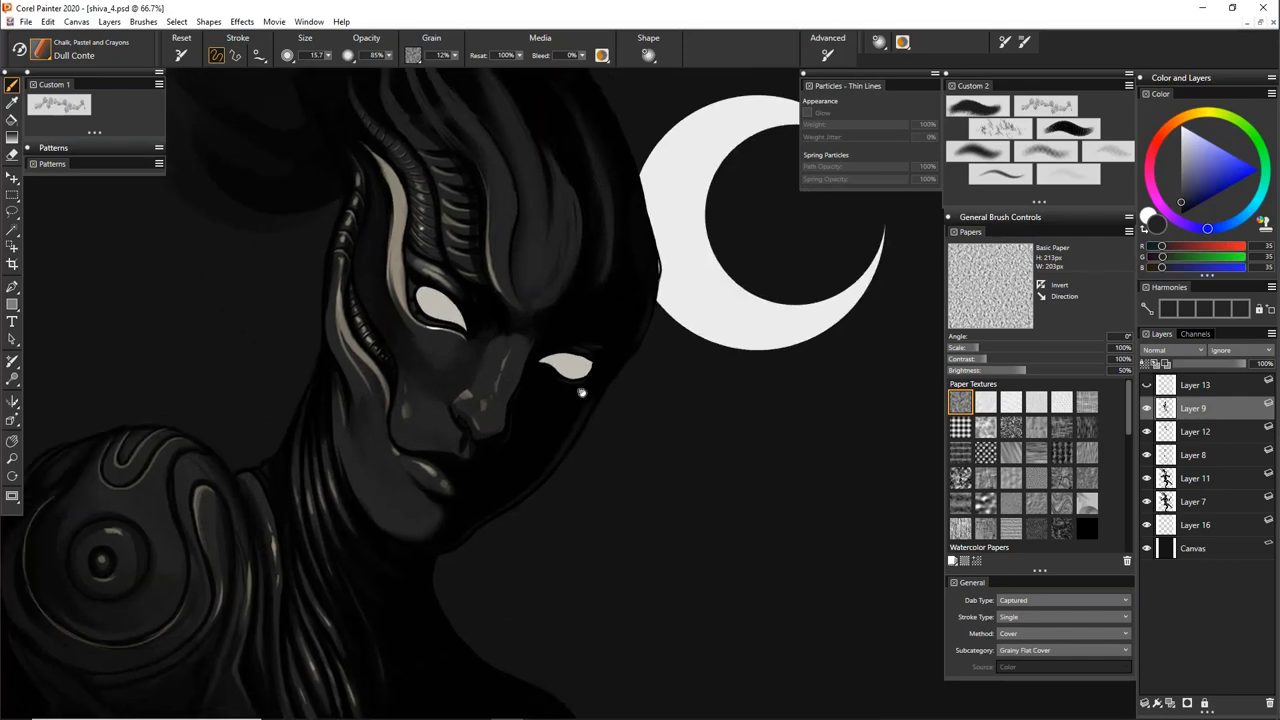
drag(581, 393, 728, 305)
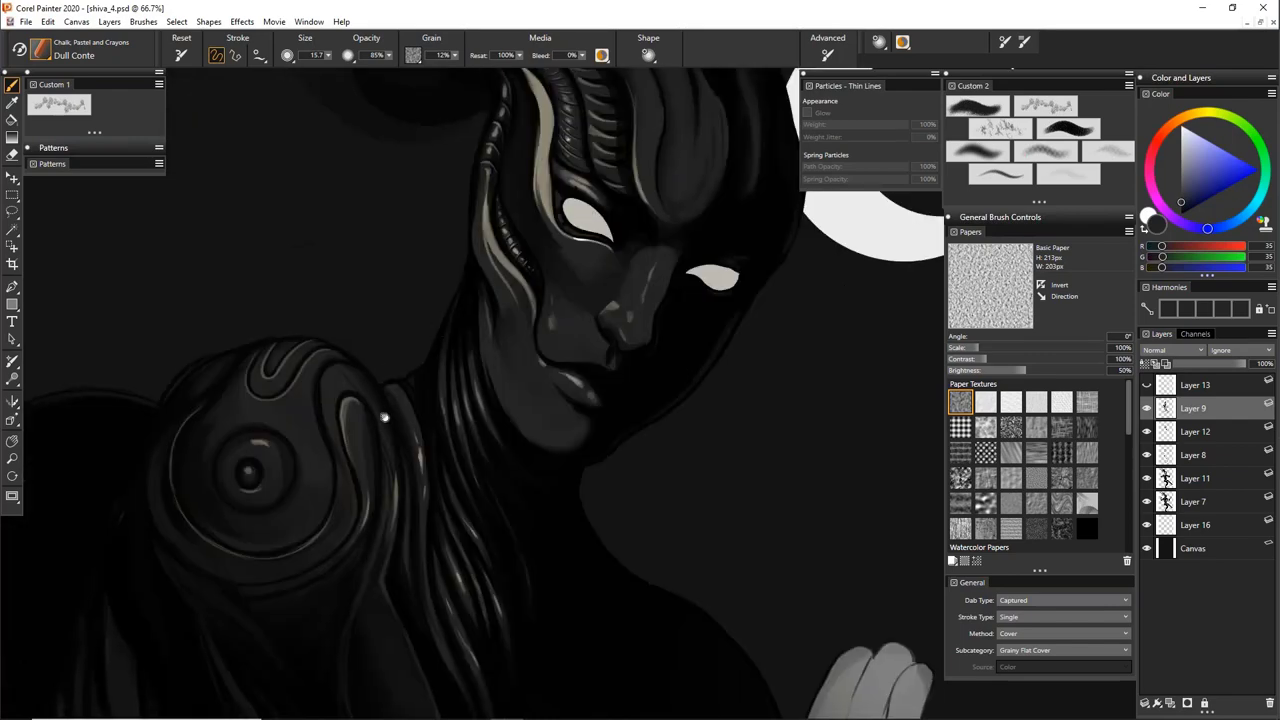
drag(446, 357, 531, 276)
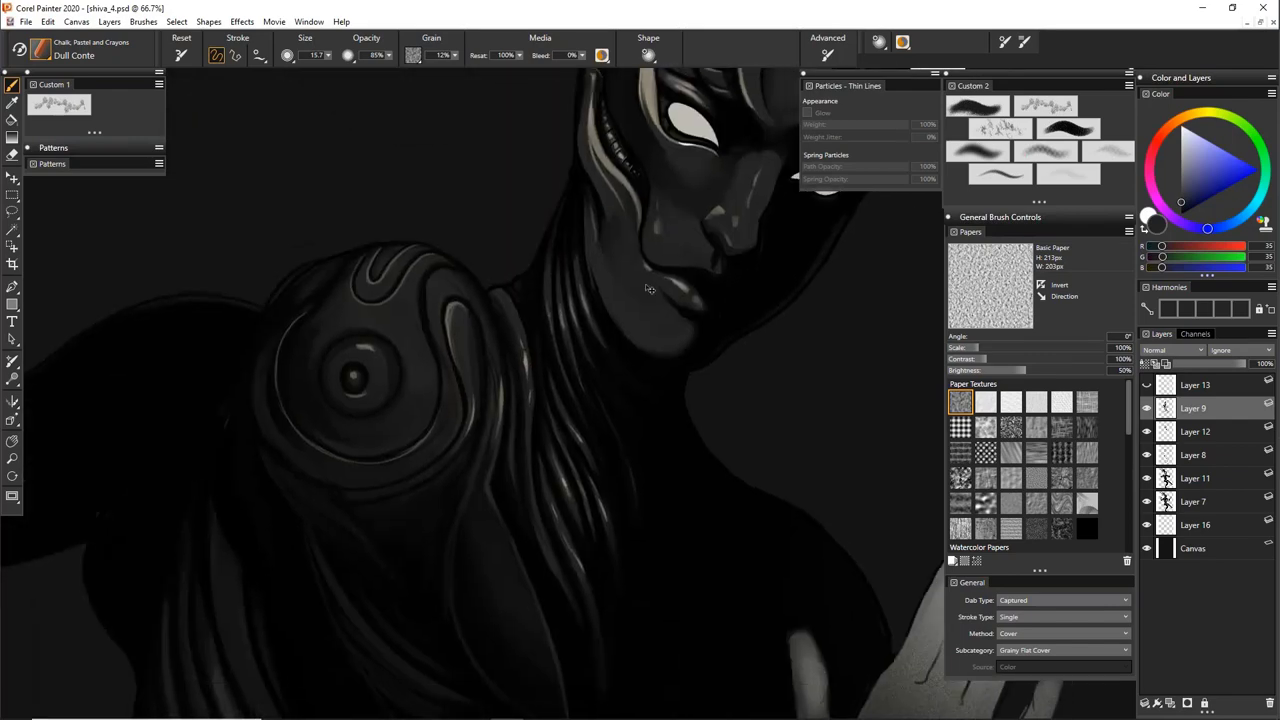
key(ctrl+minus)
drag(712, 420, 597, 474)
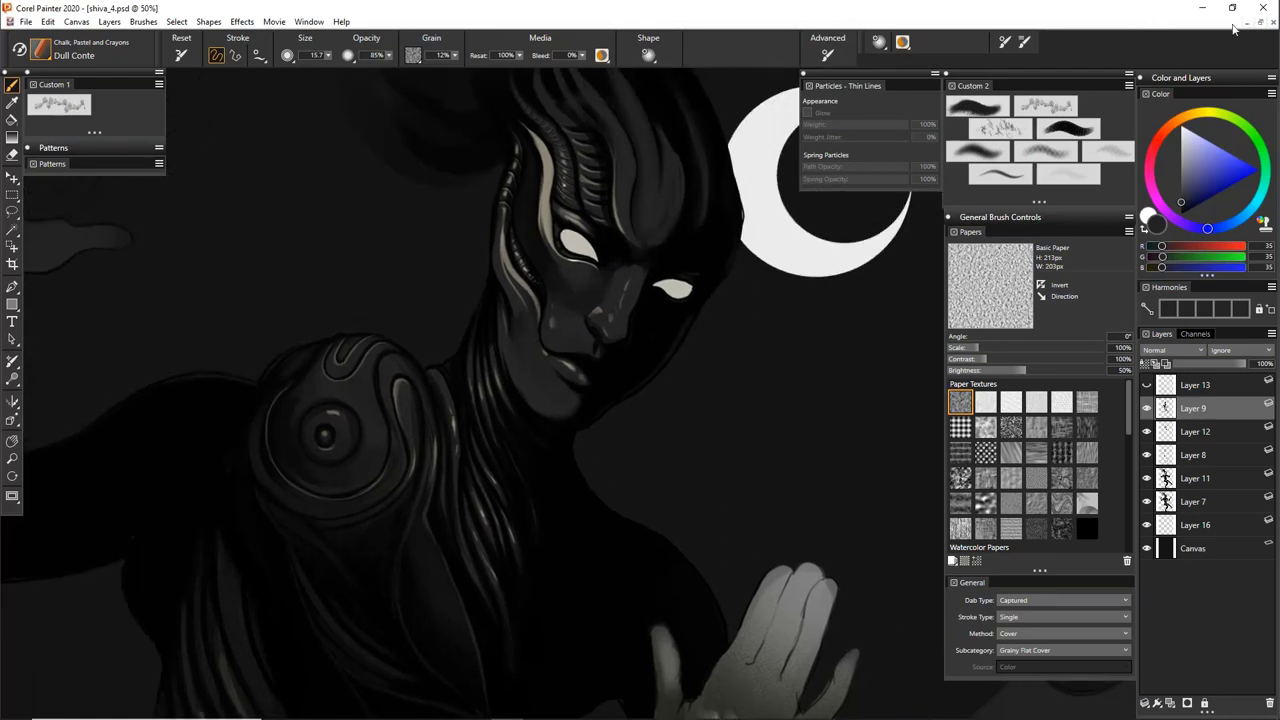
click(1187, 82)
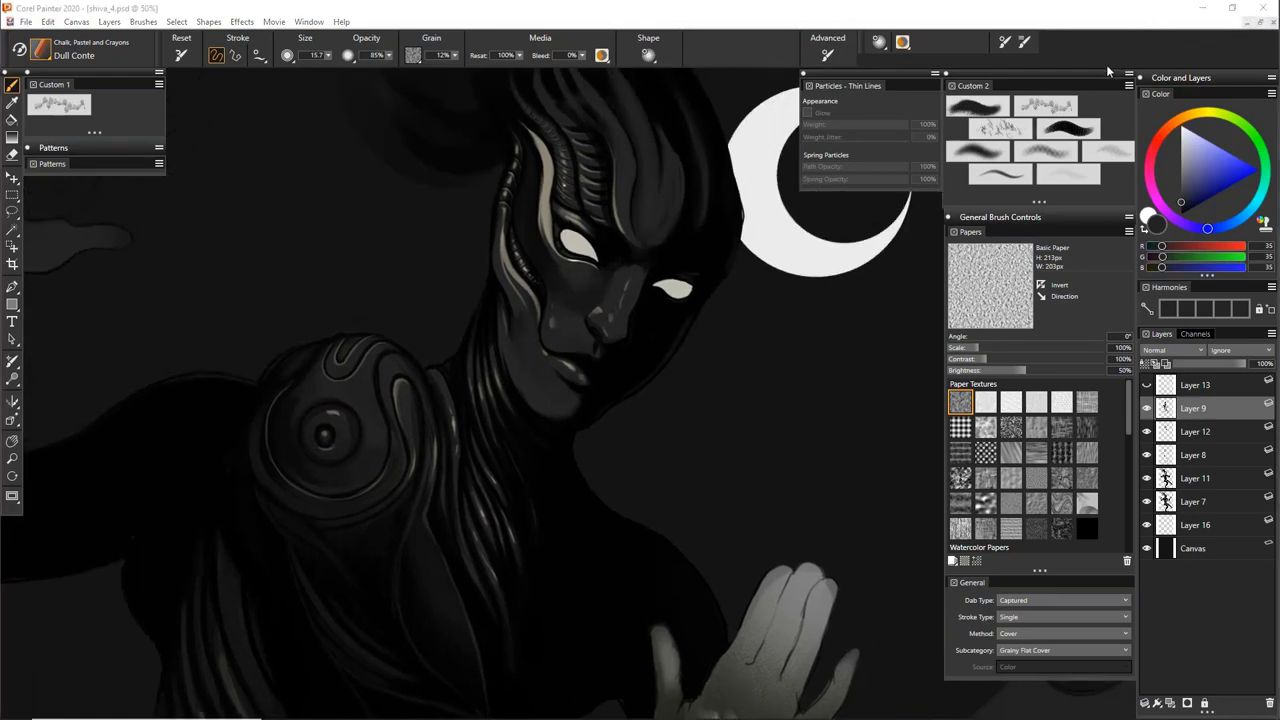
click(690, 204)
drag(693, 191, 664, 281)
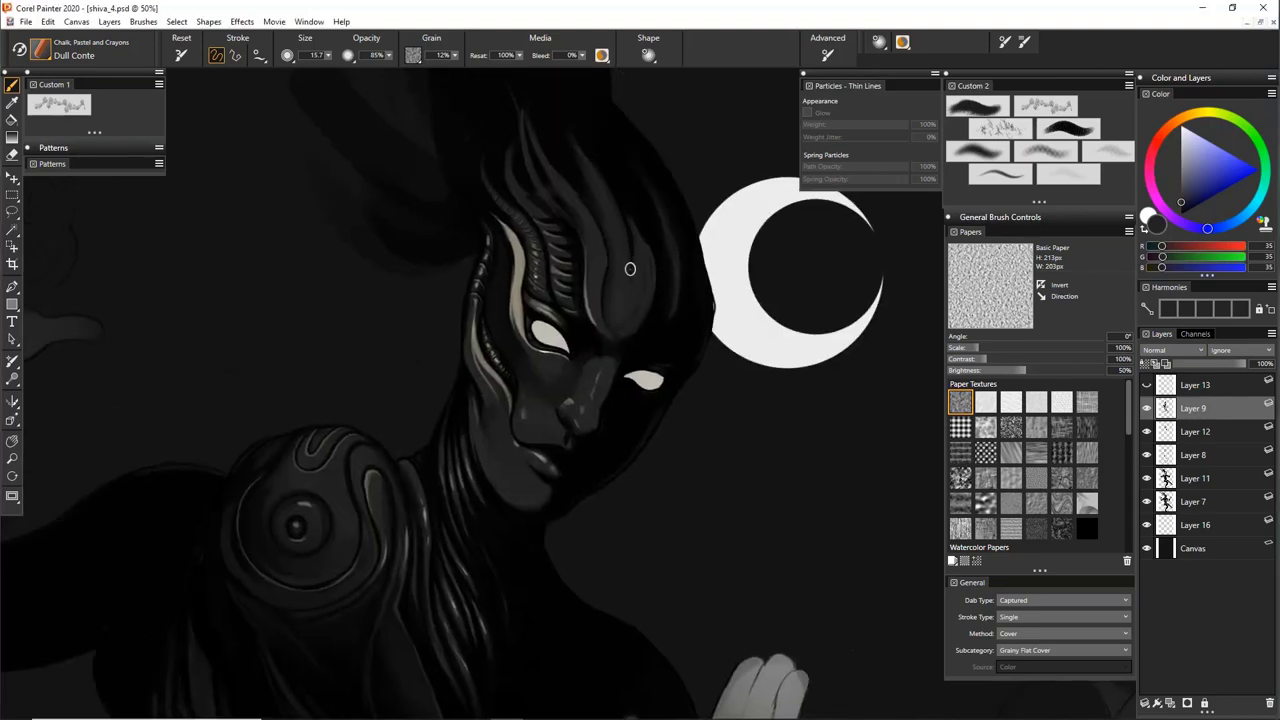
Reset the canvas rotation to 0° and look over the upright figure from the head to the raised hand
key(e)
click(651, 246)
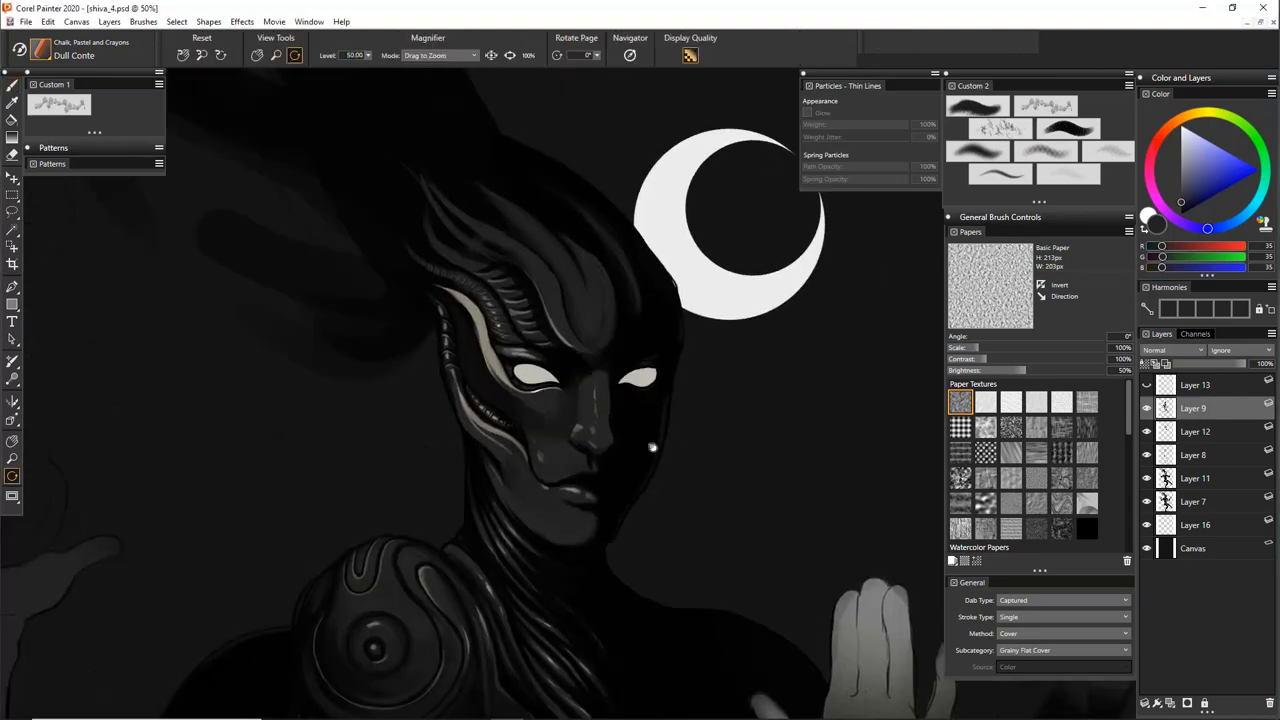
mouse_move(651, 447)
mouse_down()
mouse_move(629, 200)
mouse_move(608, 311)
mouse_up()
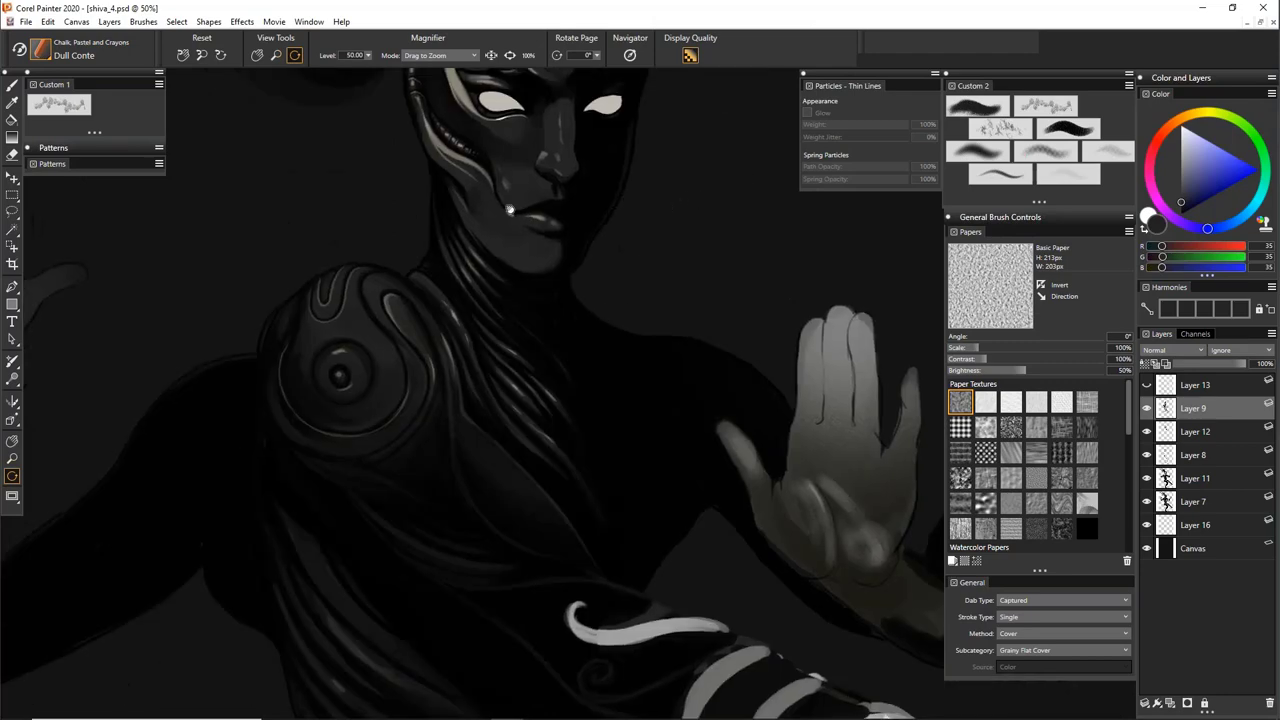
drag(510, 210, 622, 273)
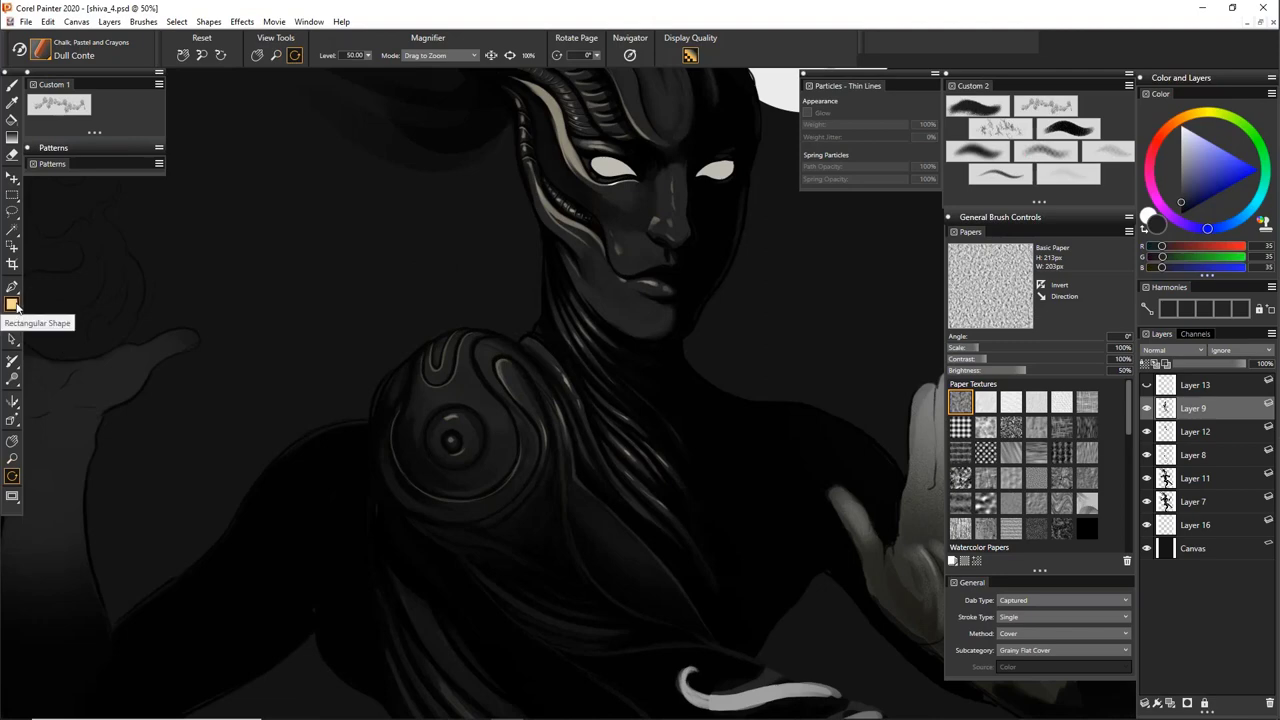
Try a linear white-to-dark-grey gradient running diagonally down to the shoulder disc, with an extra node near its middle
click(15, 306)
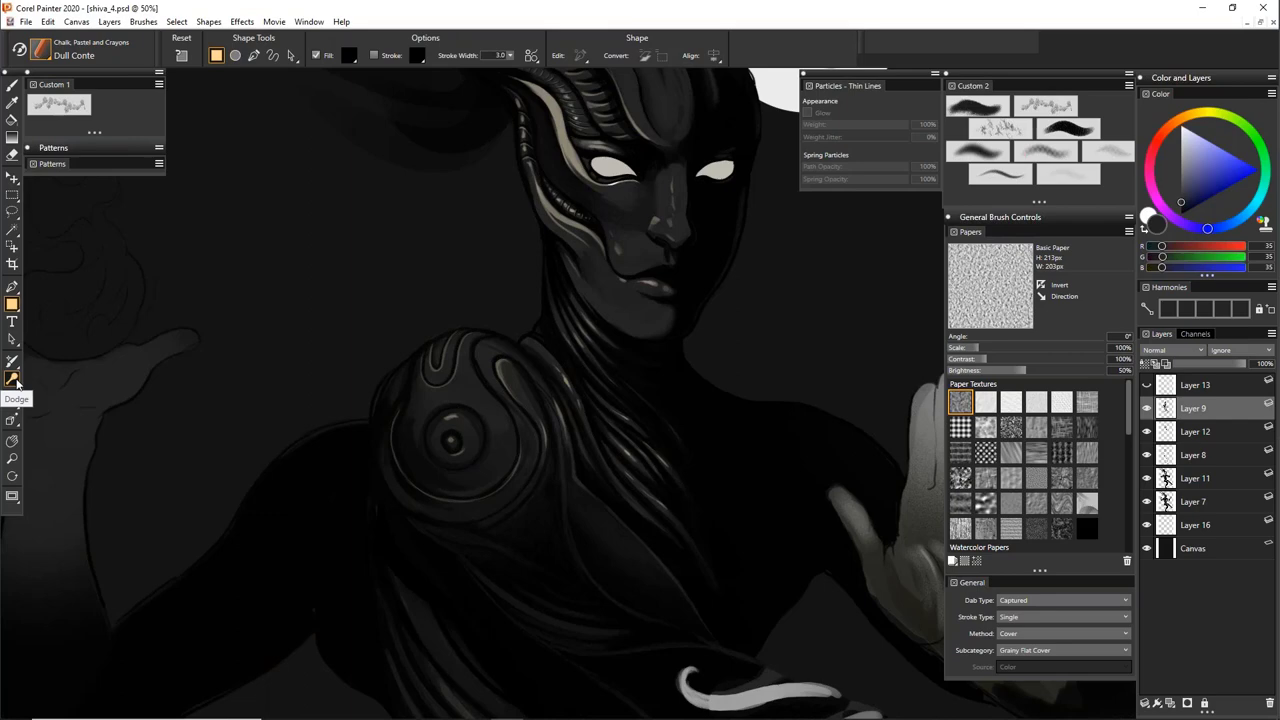
key(m)
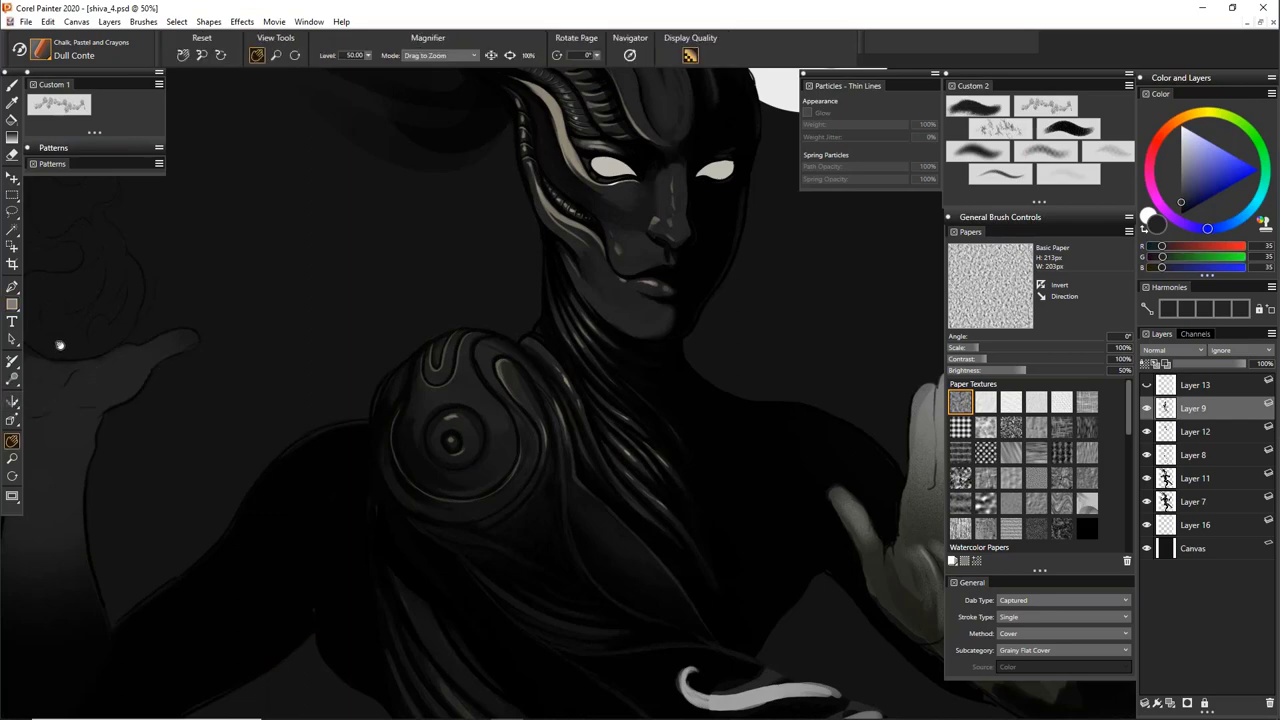
click(12, 137)
drag(297, 210, 515, 487)
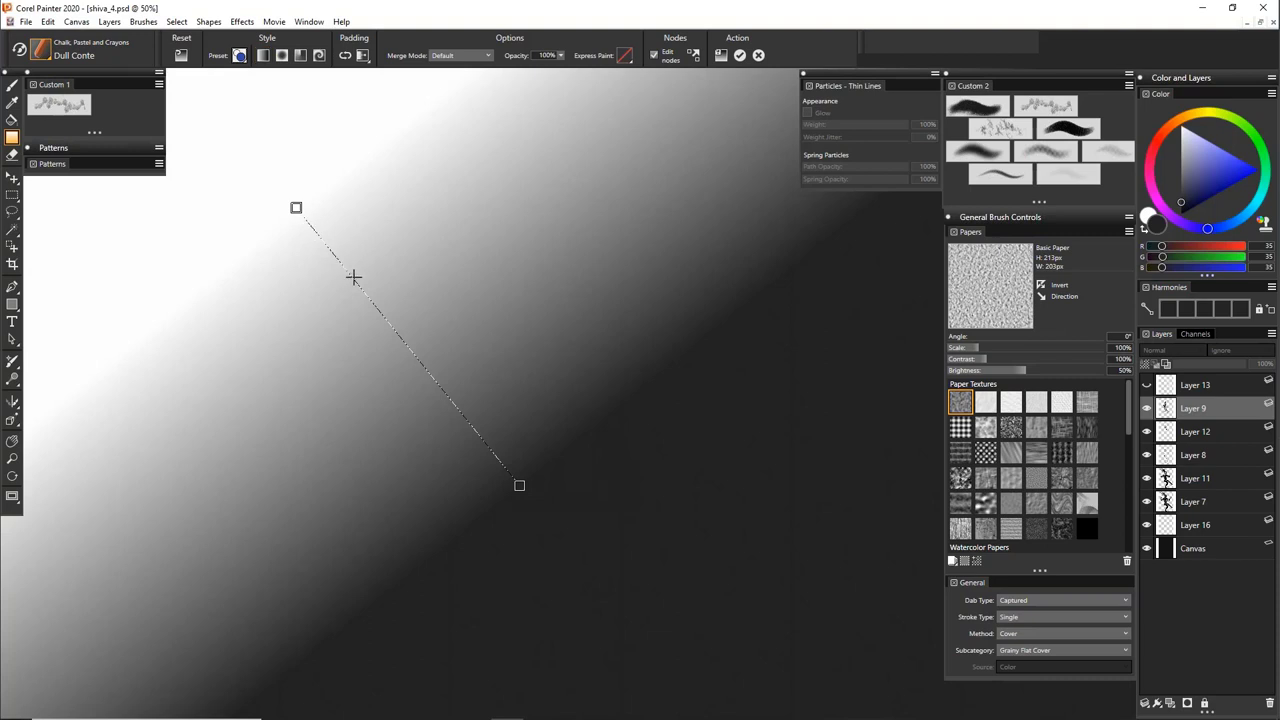
drag(354, 278, 400, 337)
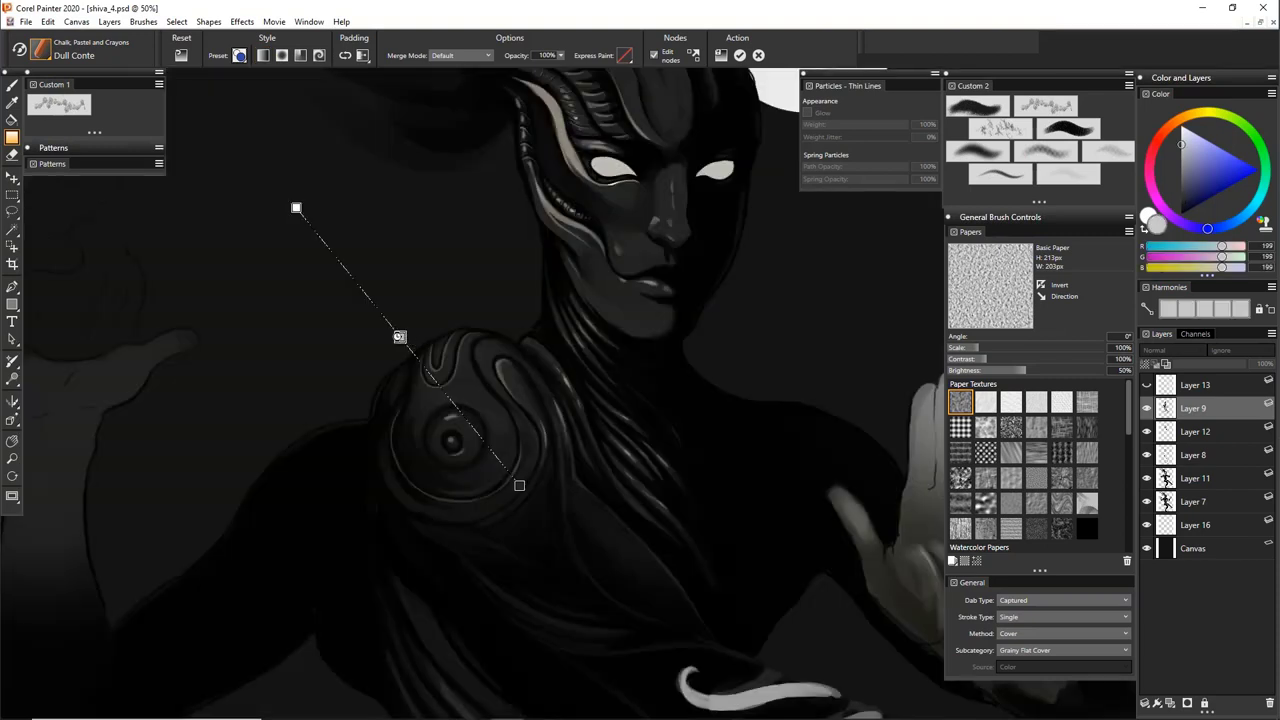
Recolour the gradient's middle node blue and discard the gradient without committing it
click(400, 337)
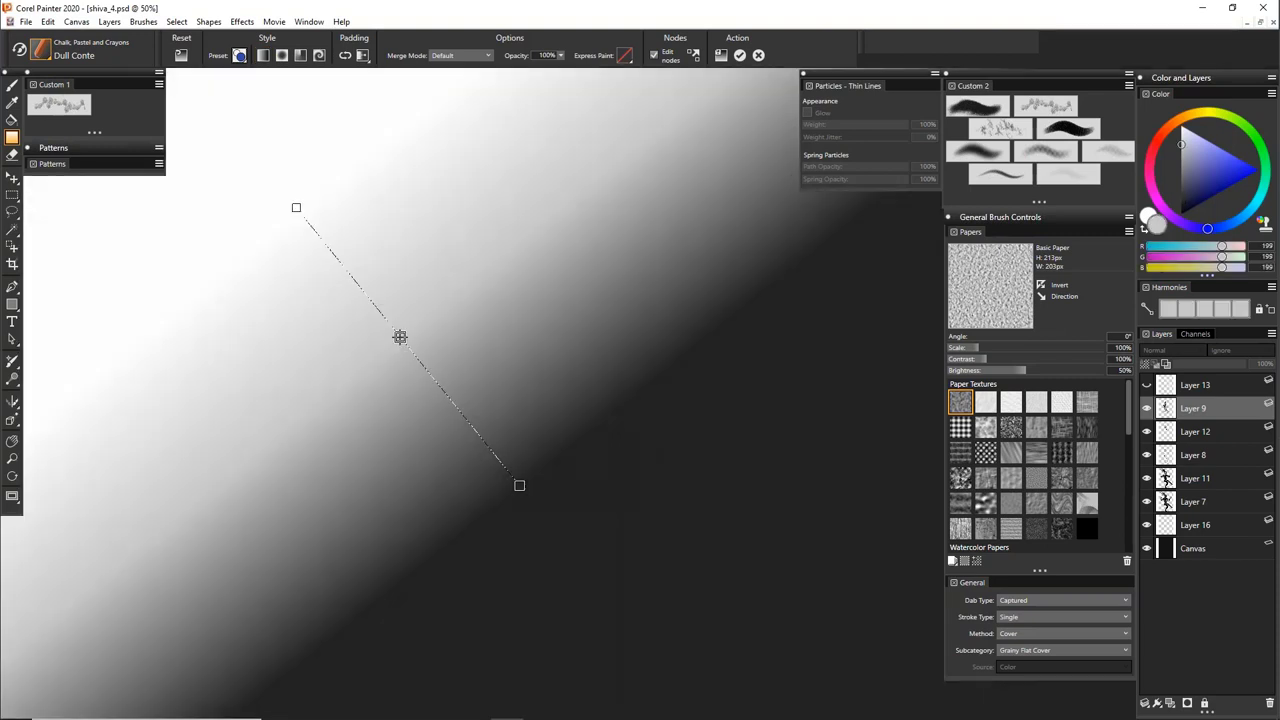
click(1228, 172)
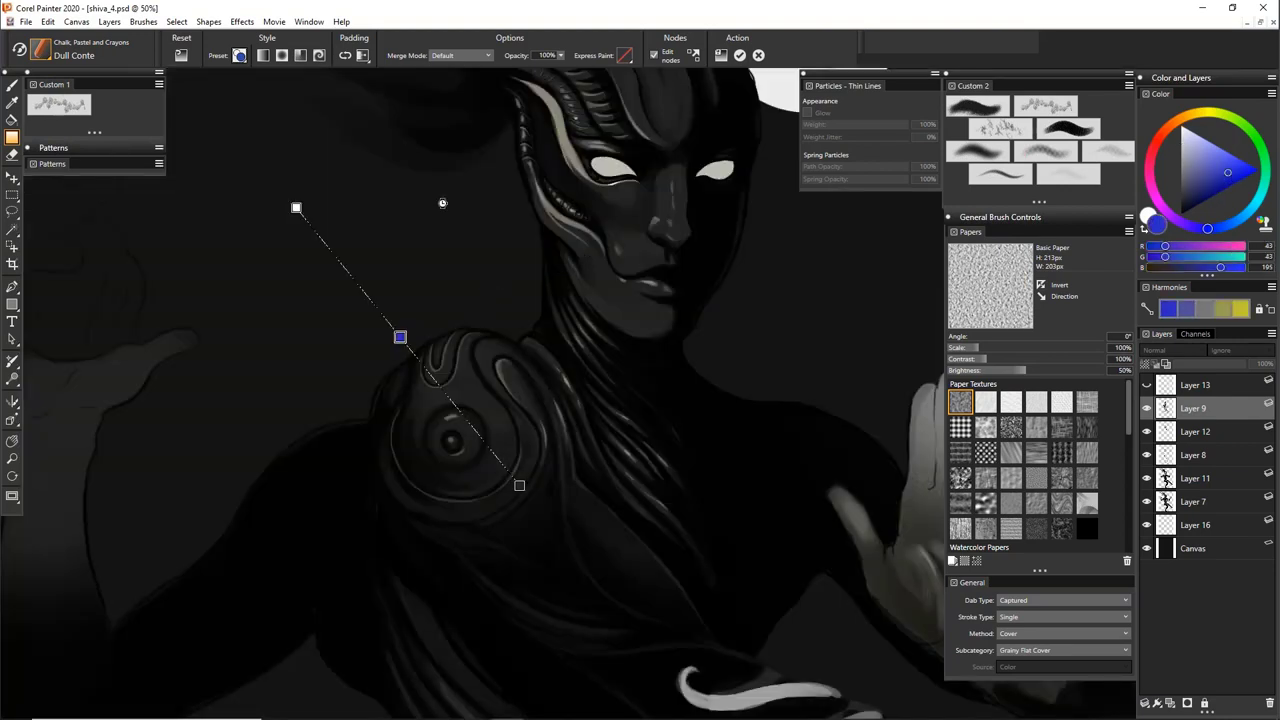
click(400, 337)
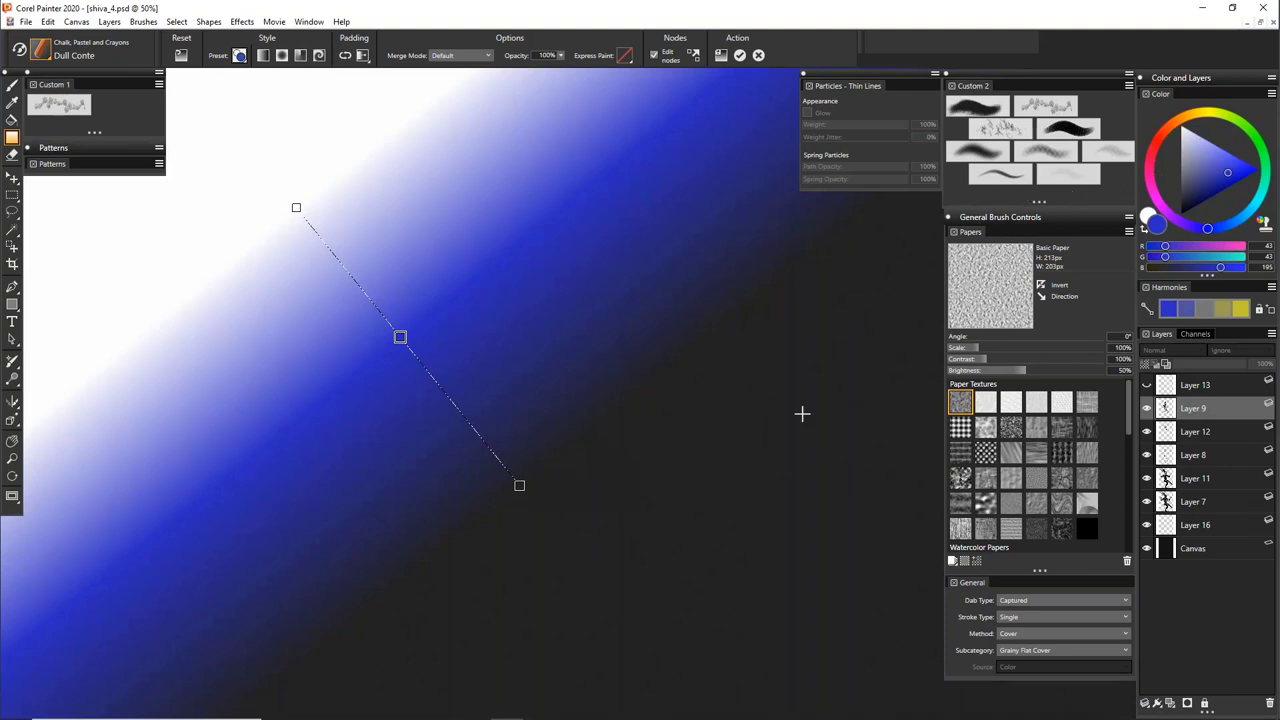
click(12, 88)
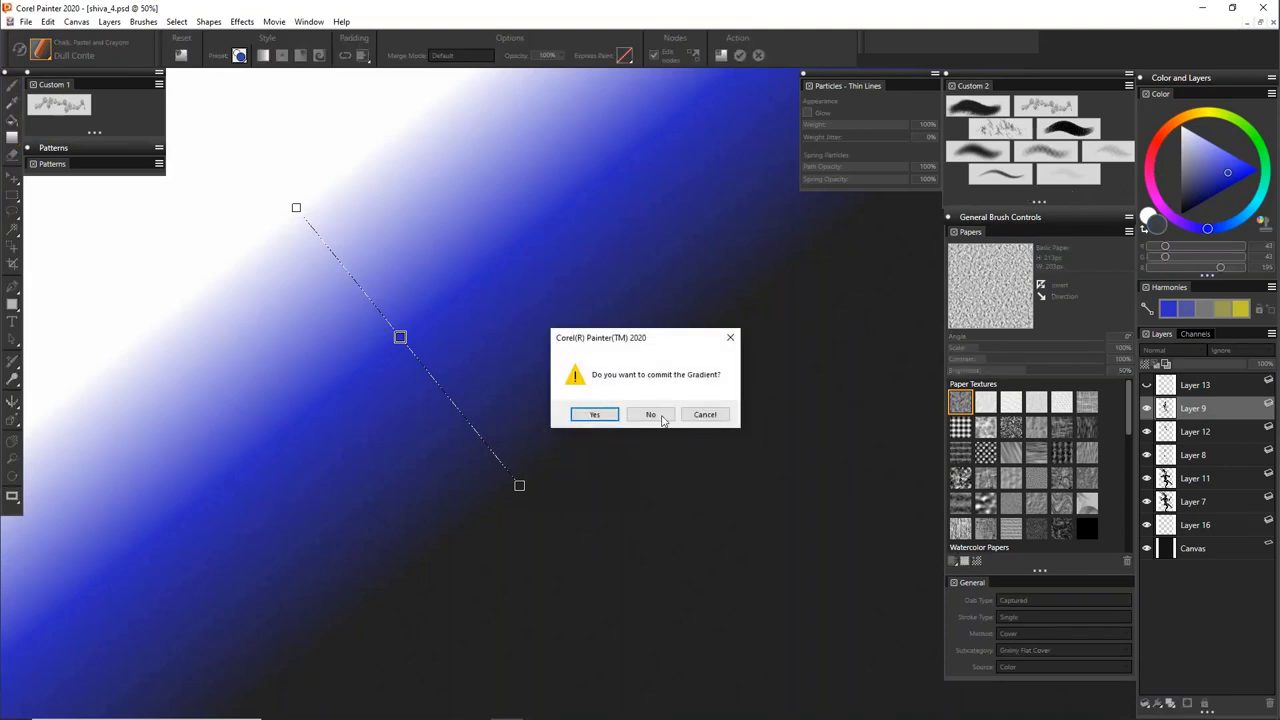
click(652, 416)
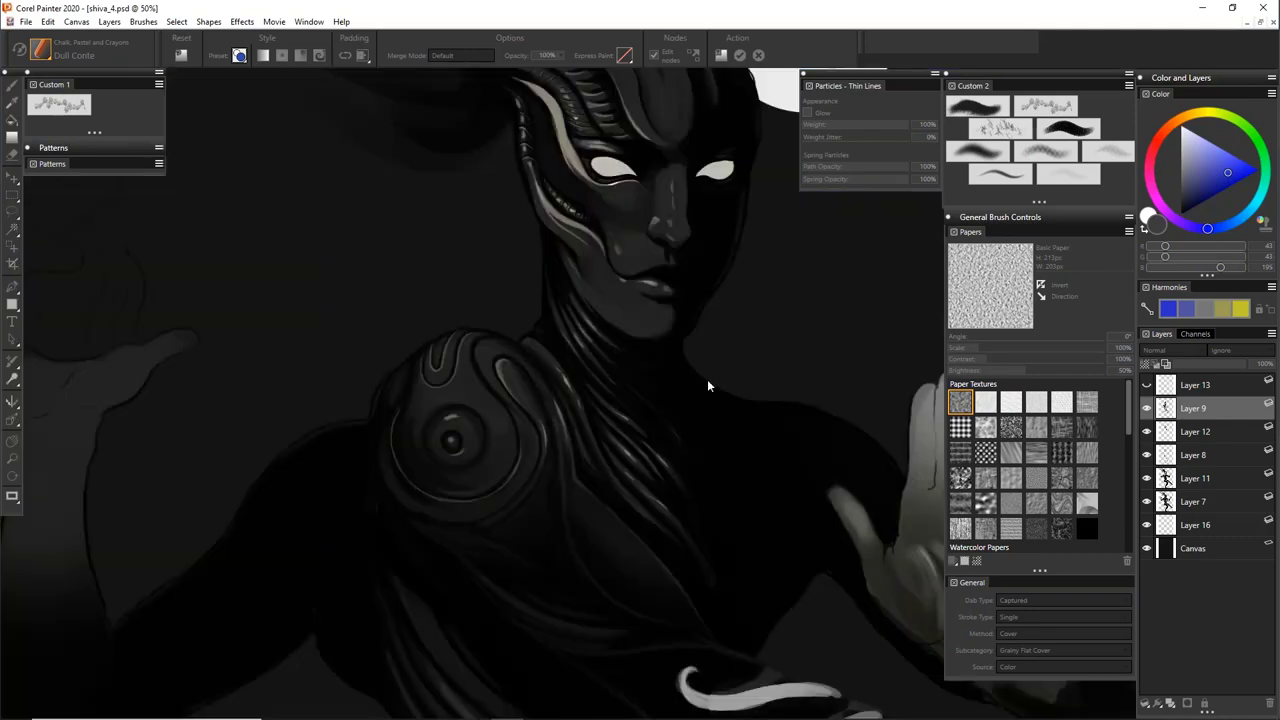
Select the overlay layer, Layer 13, and make it visible
drag(634, 347, 615, 342)
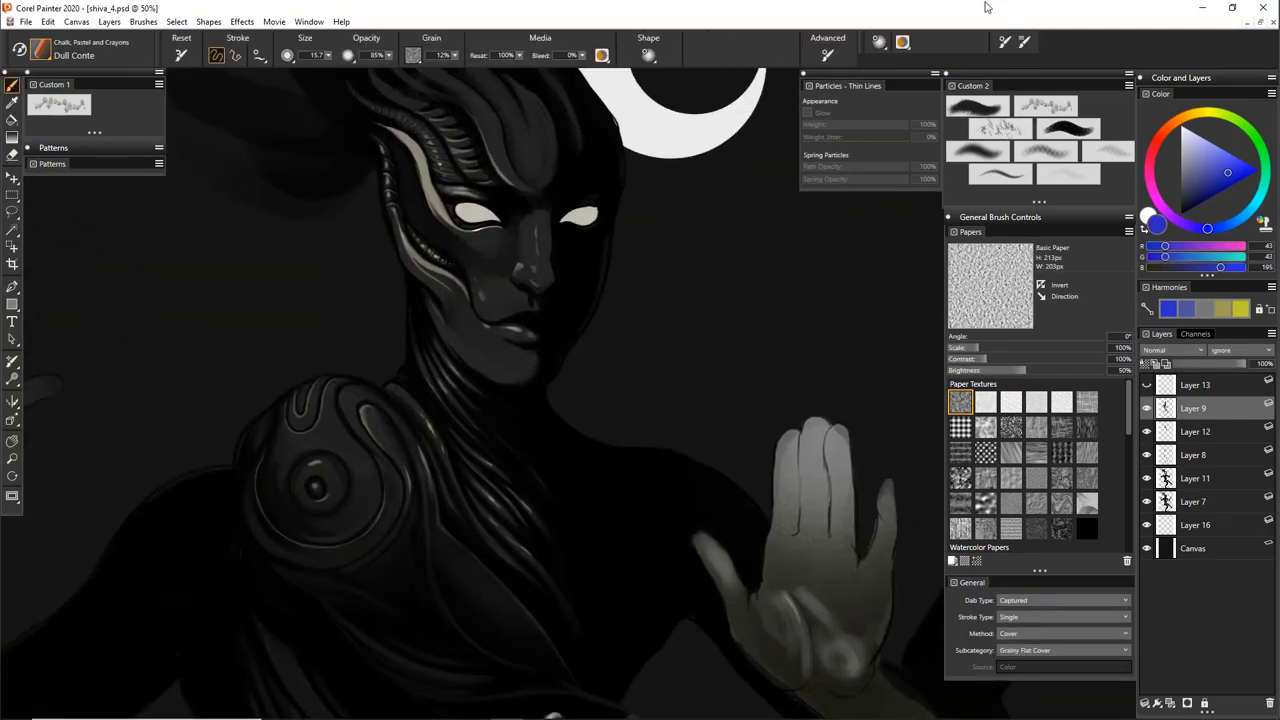
click(1200, 390)
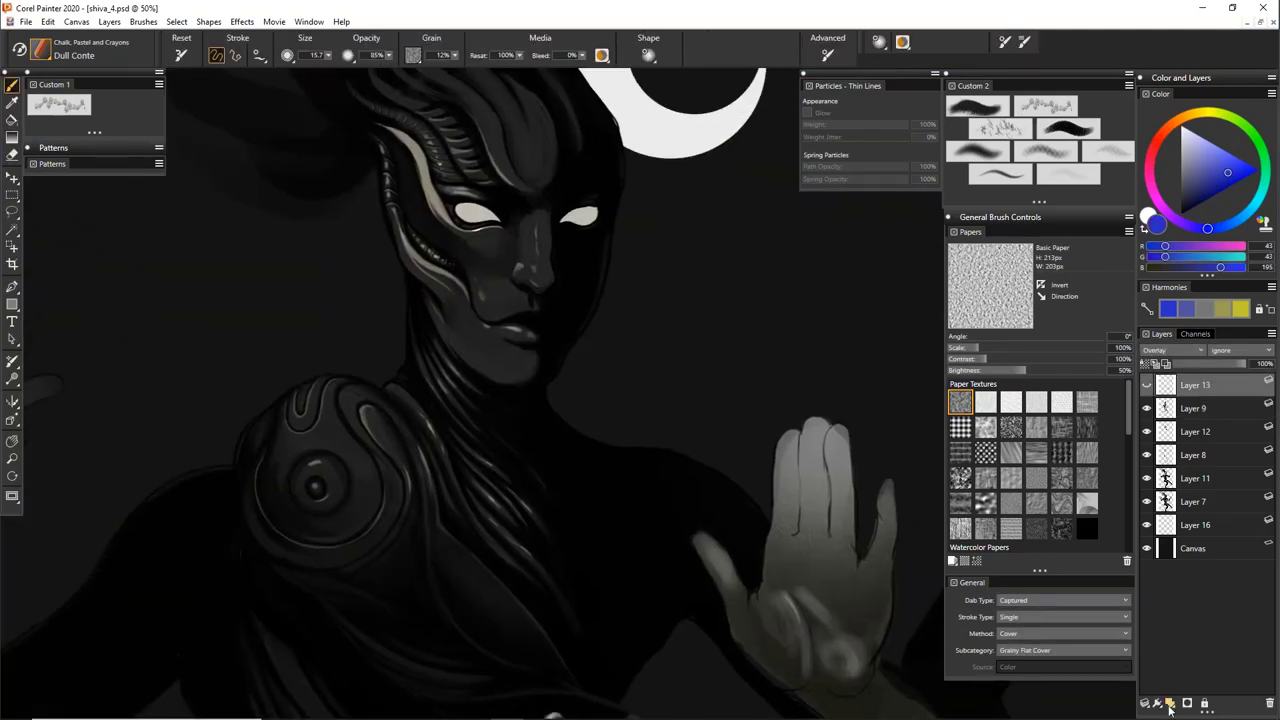
click(1147, 386)
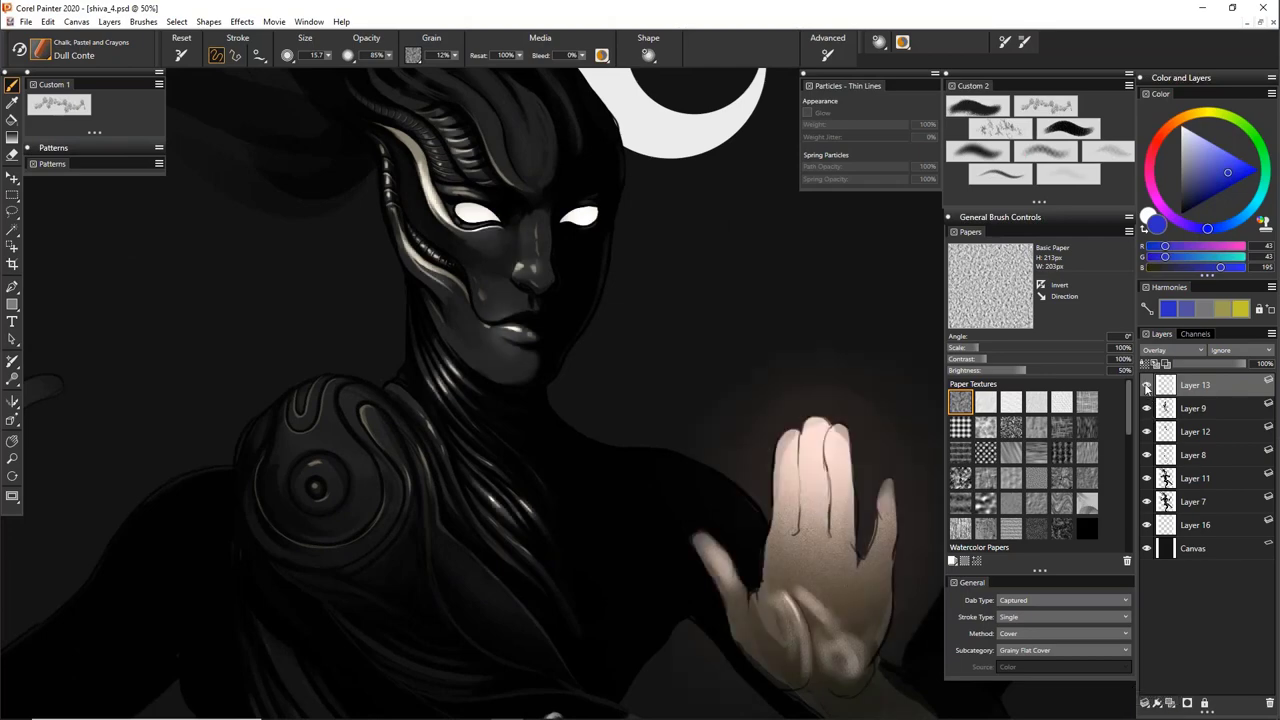
drag(846, 426, 787, 410)
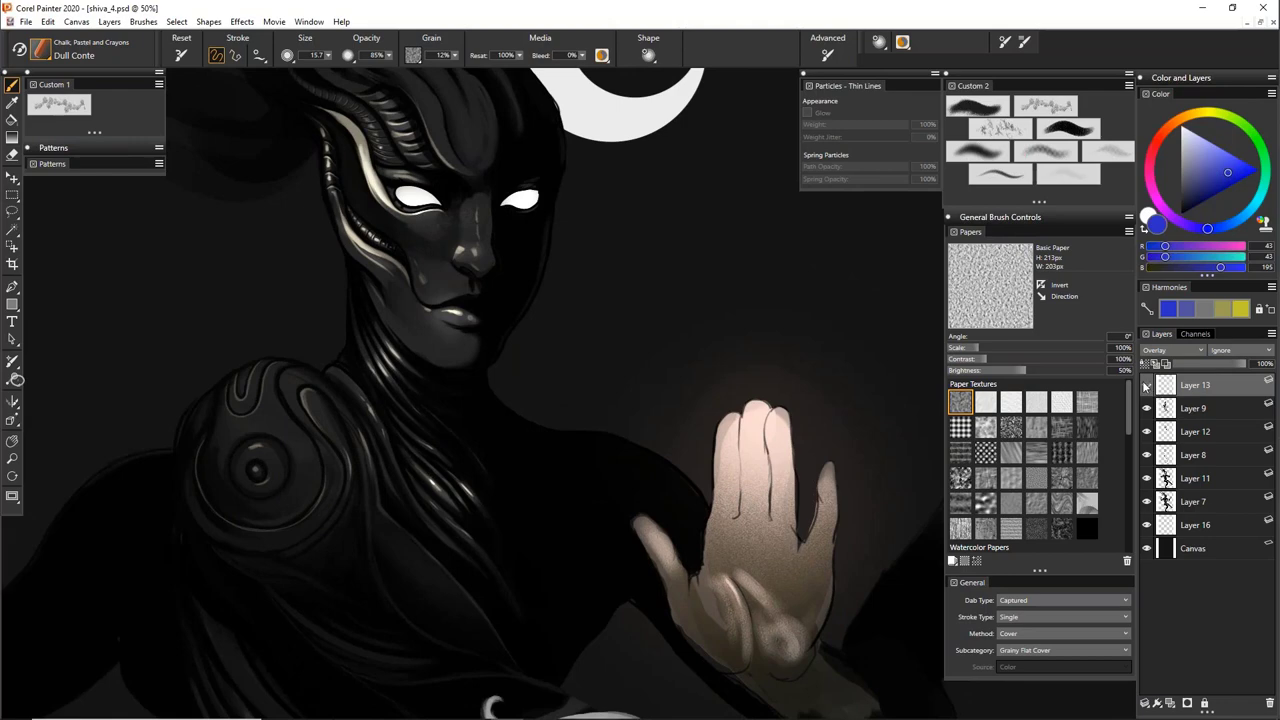
Toggle the visibility of Layer 13 repeatedly to compare the painting with and without its overlay glow, leaving it shown
click(1147, 386)
click(1147, 386)
click(1147, 386)
click(1147, 386)
click(1147, 386)
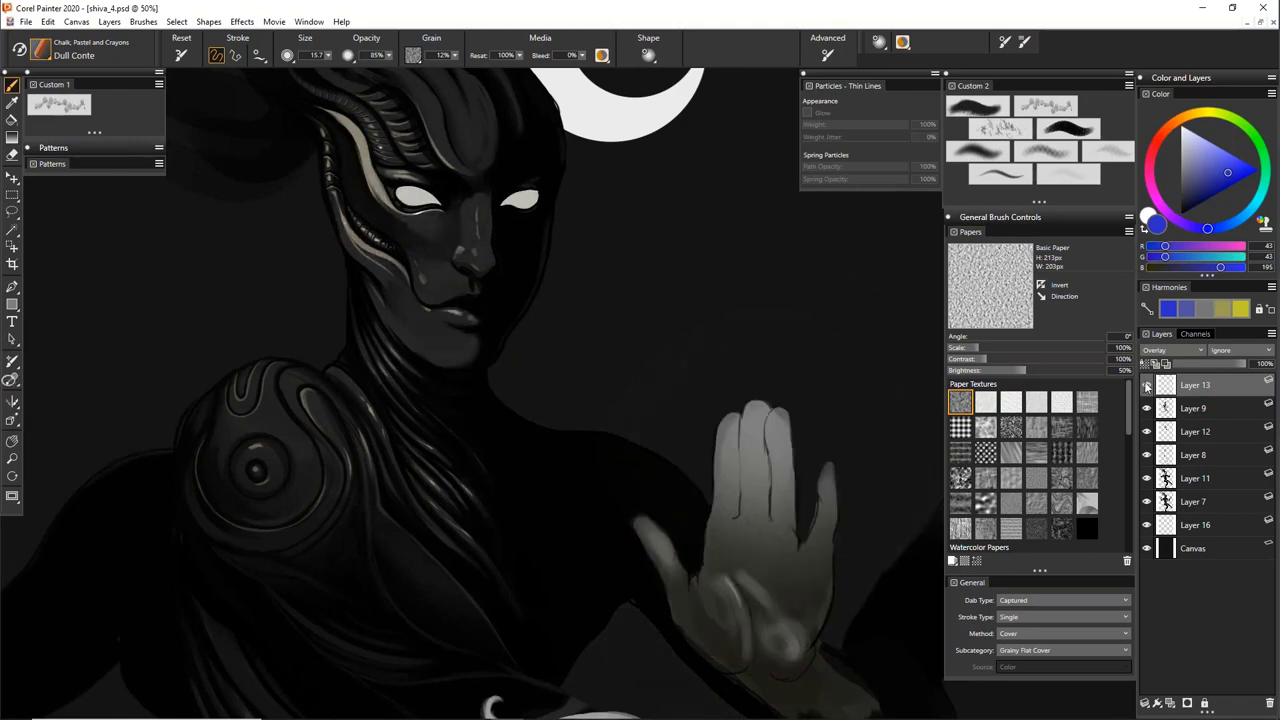
click(1147, 386)
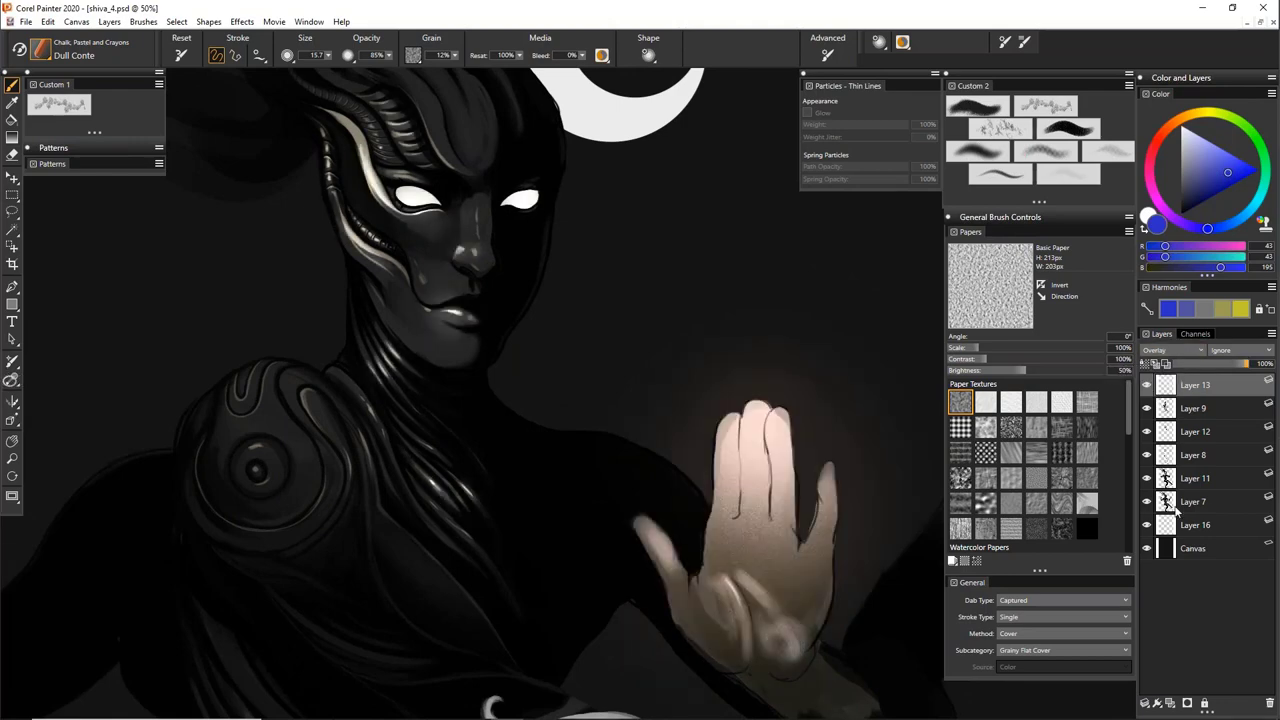
Tint the forehead yellow on Layer 13 using the Digital Airbrush at size 210.5 and 5% opacity
click(1257, 169)
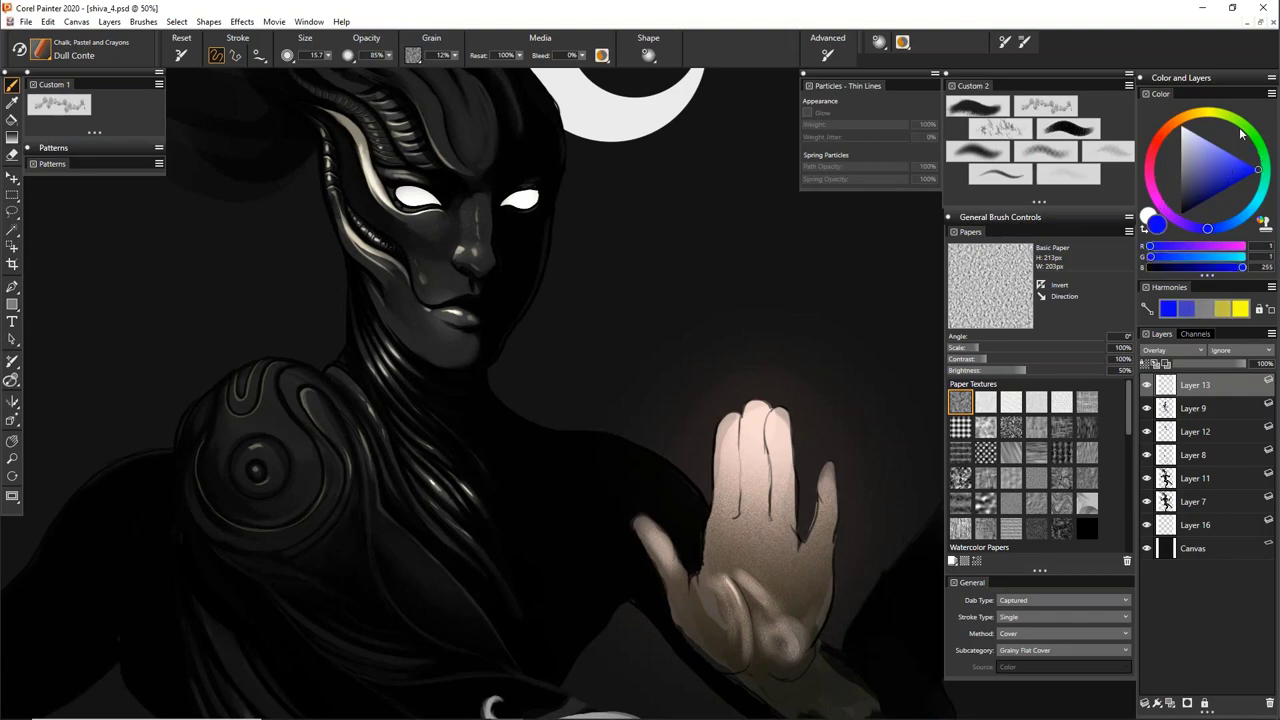
click(1240, 127)
click(1200, 115)
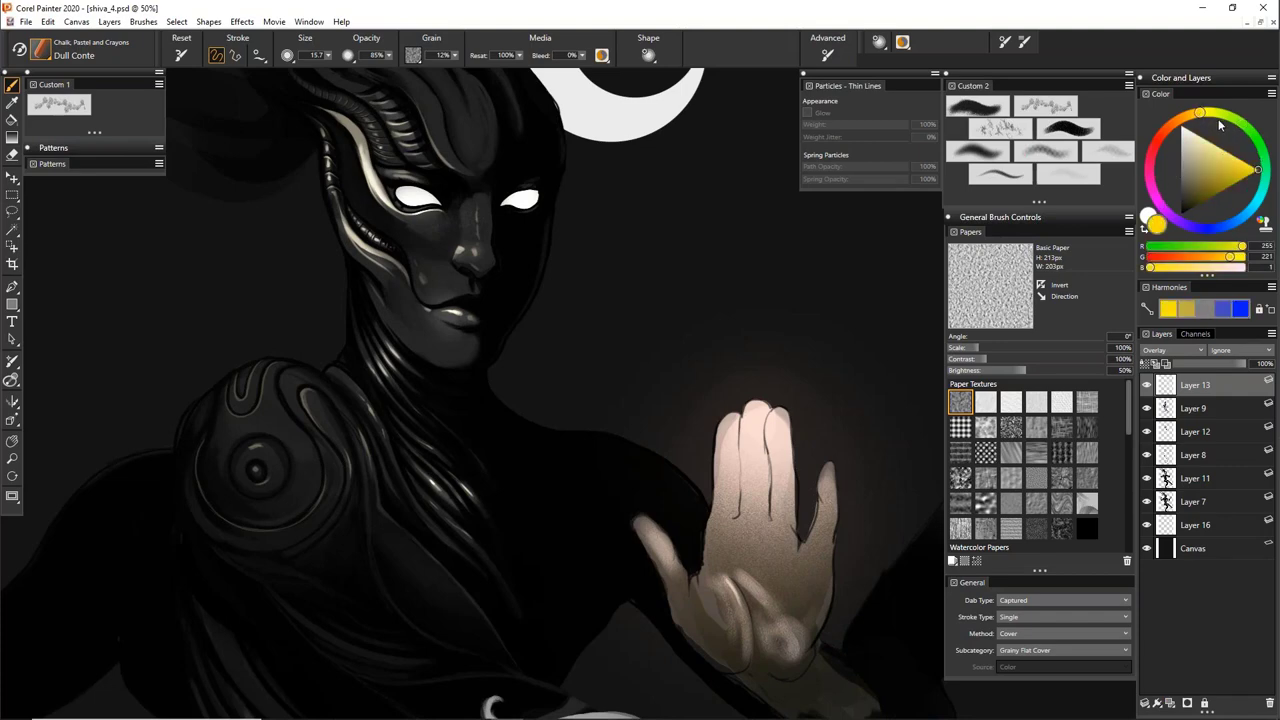
drag(512, 234, 536, 236)
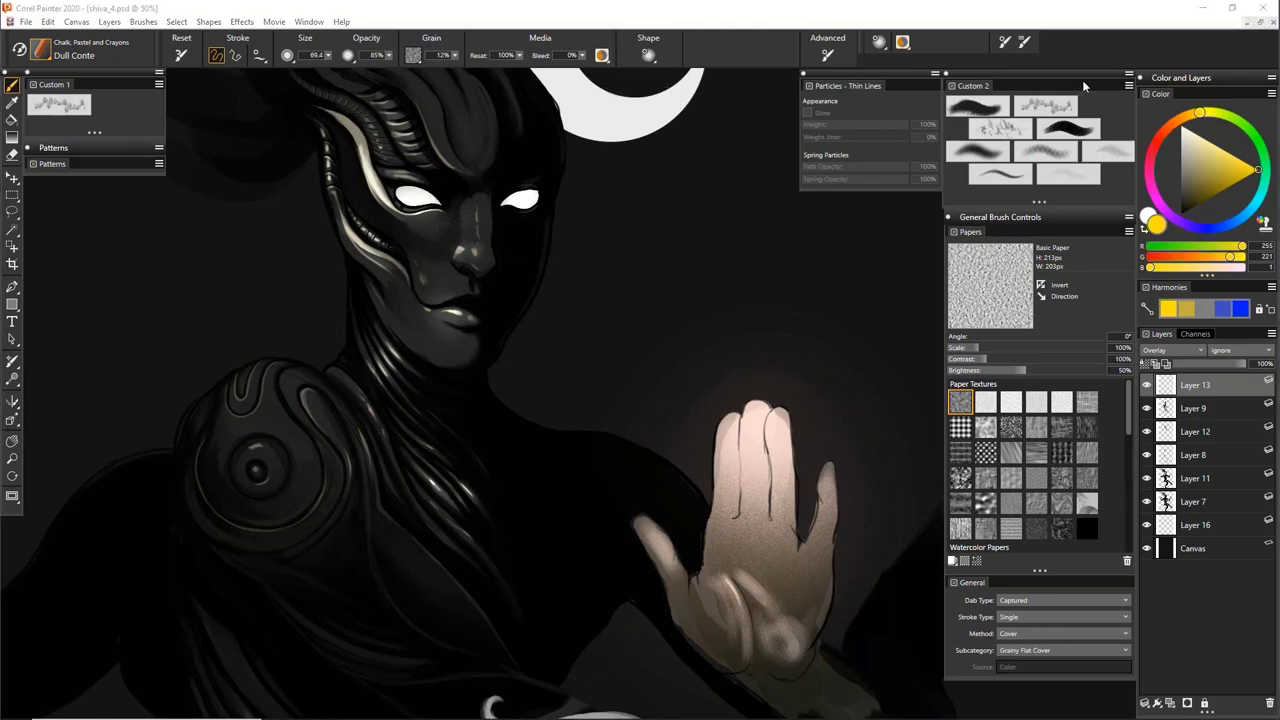
click(1006, 151)
drag(480, 115, 470, 150)
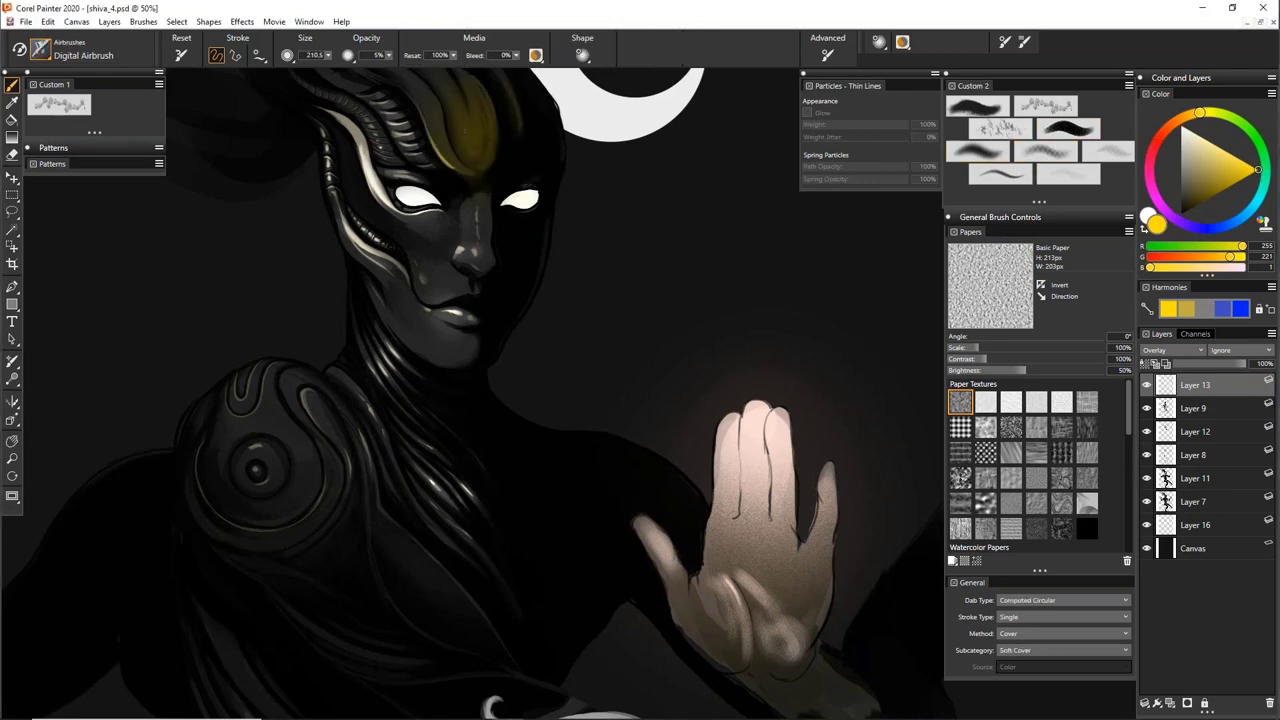
Airbrush bright green around the eye beside the head ridges and teal down the side of the face
click(1242, 123)
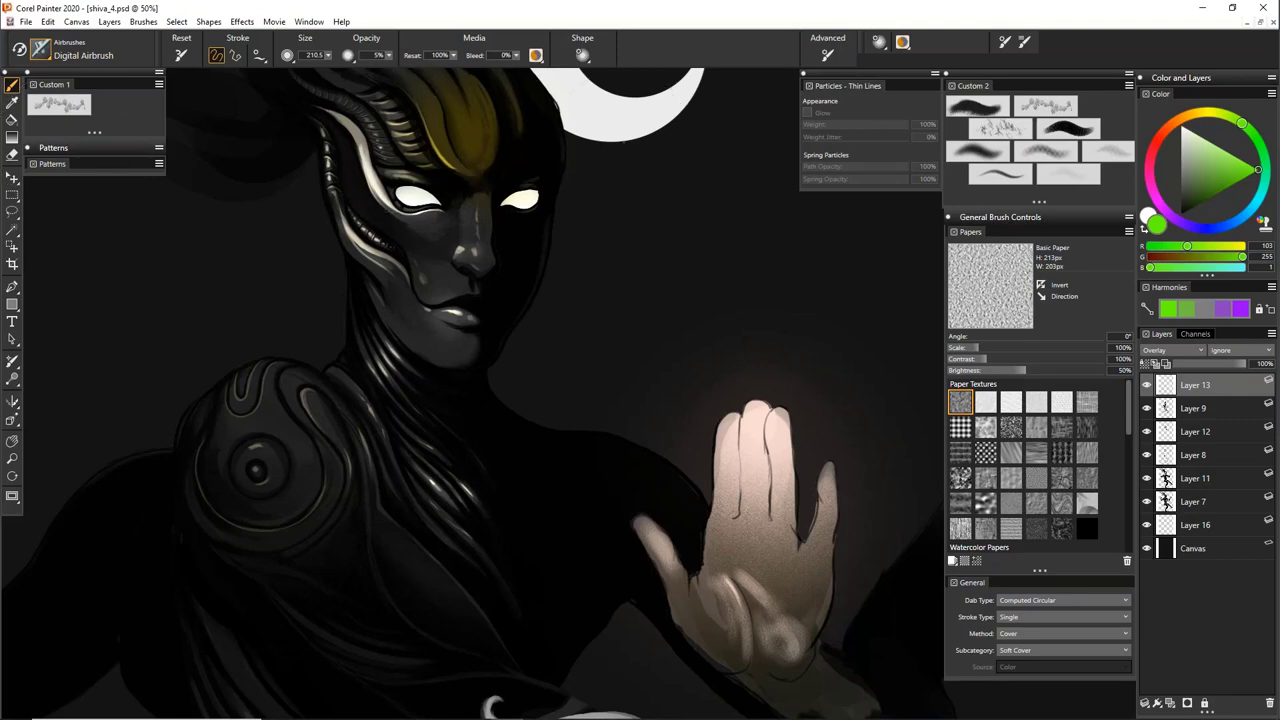
drag(420, 198, 368, 165)
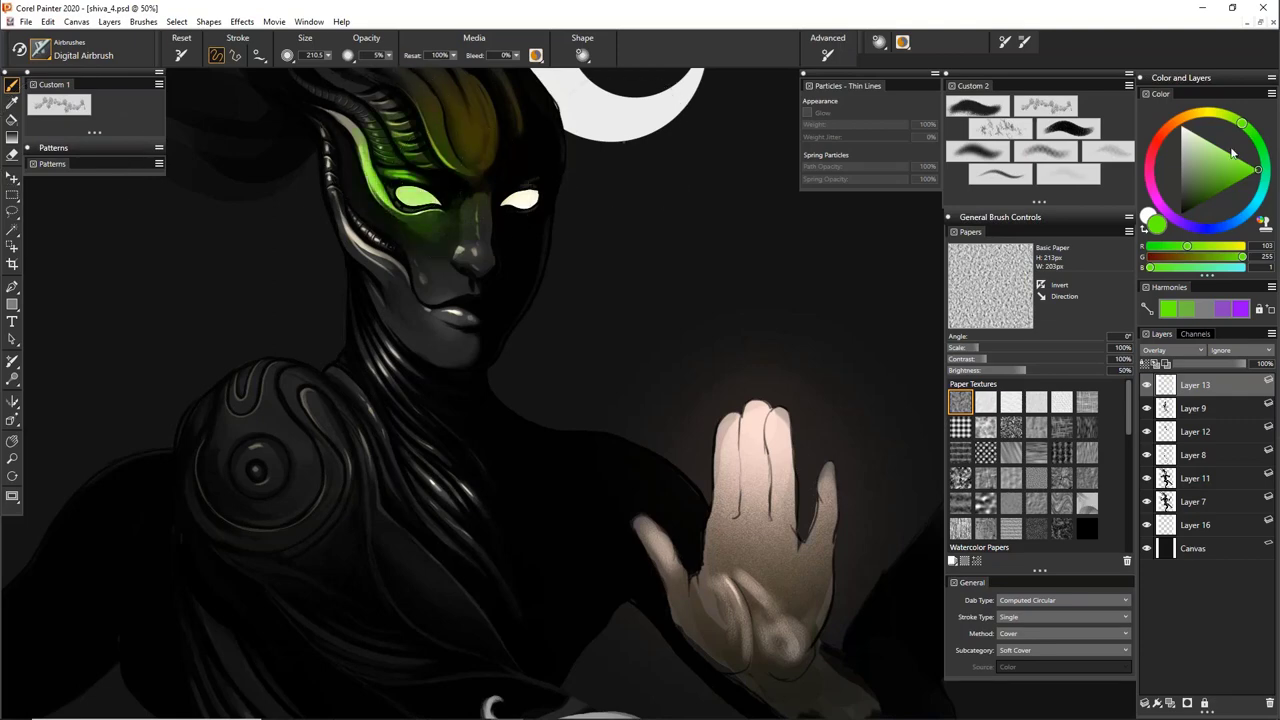
click(1266, 174)
mouse_move(346, 208)
mouse_down()
mouse_move(354, 234)
mouse_move(374, 242)
mouse_up()
Airbrush blue over the cheek and jaw, and purple over the lips and chin
drag(1249, 209, 1227, 226)
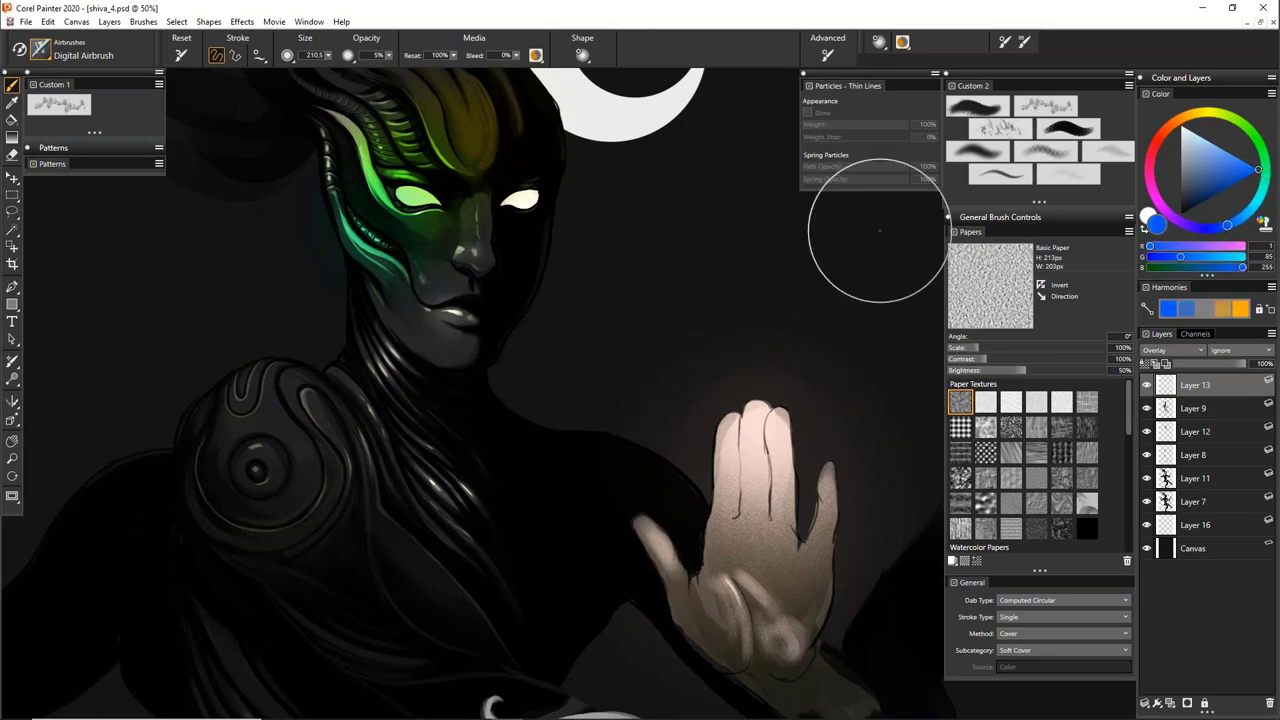
drag(398, 284, 424, 312)
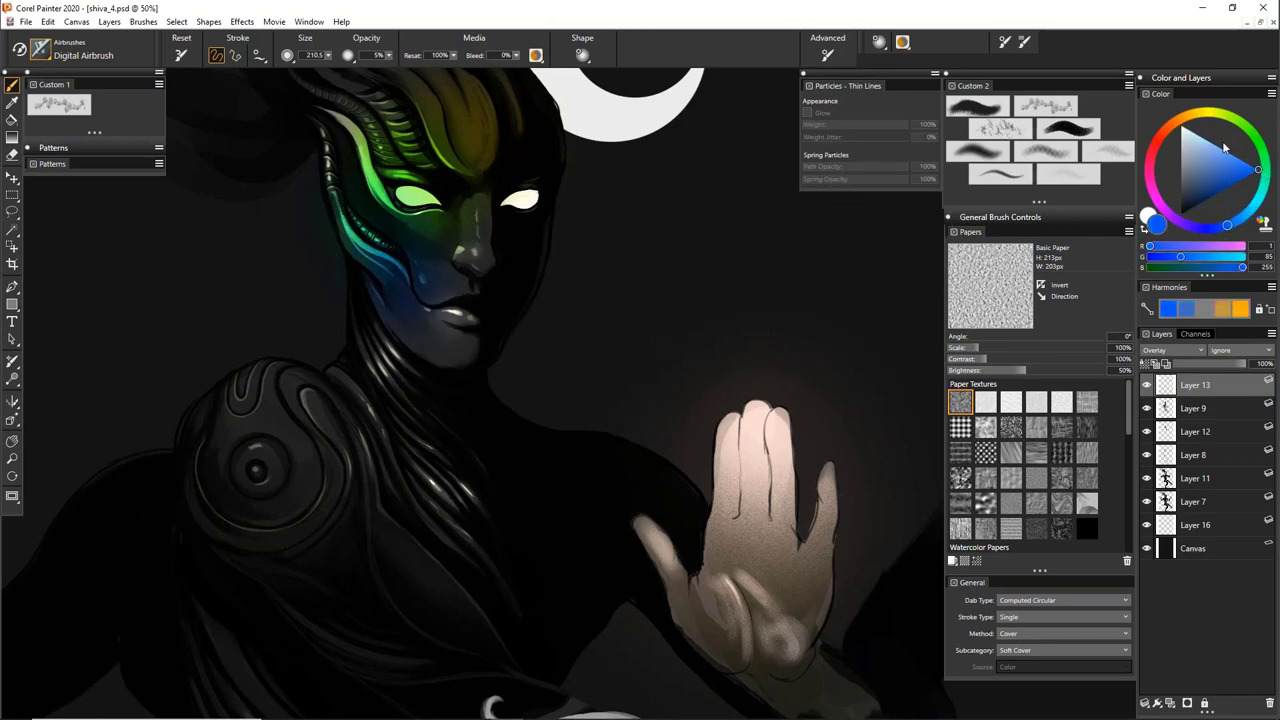
click(1168, 216)
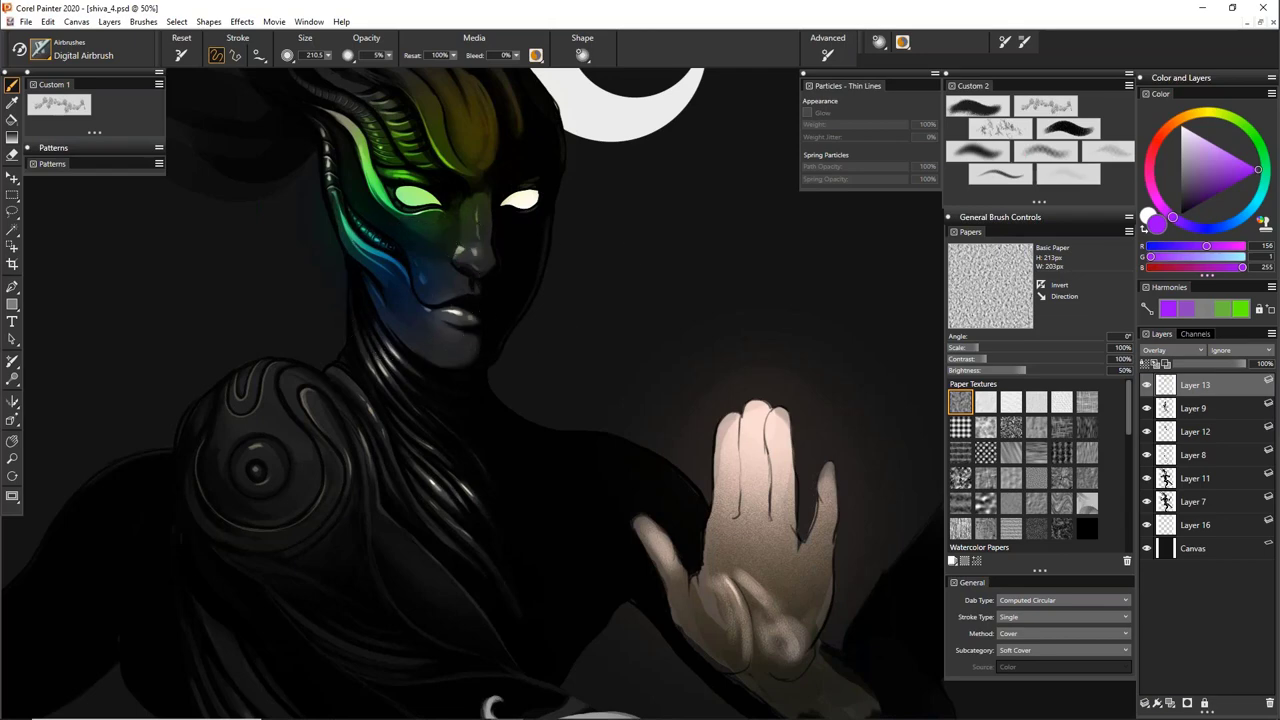
drag(438, 308, 466, 322)
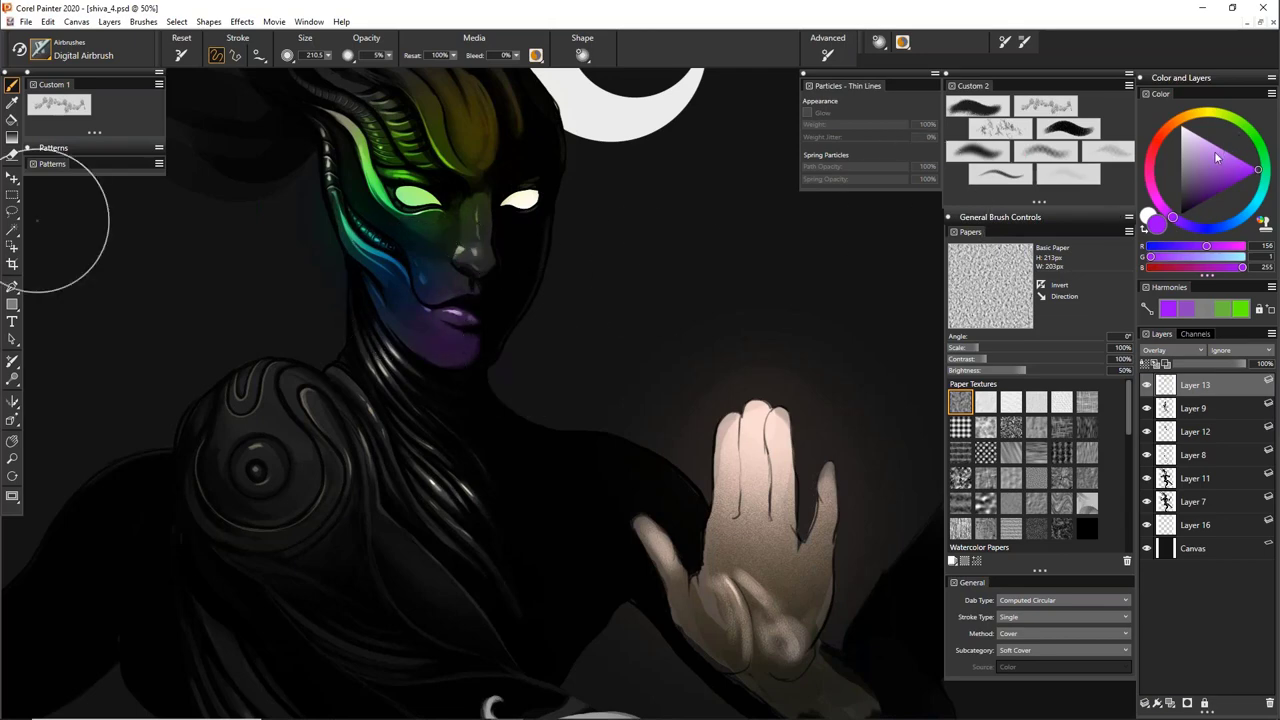
Airbrush a pink-red tint over the nose and the far eye
click(1150, 162)
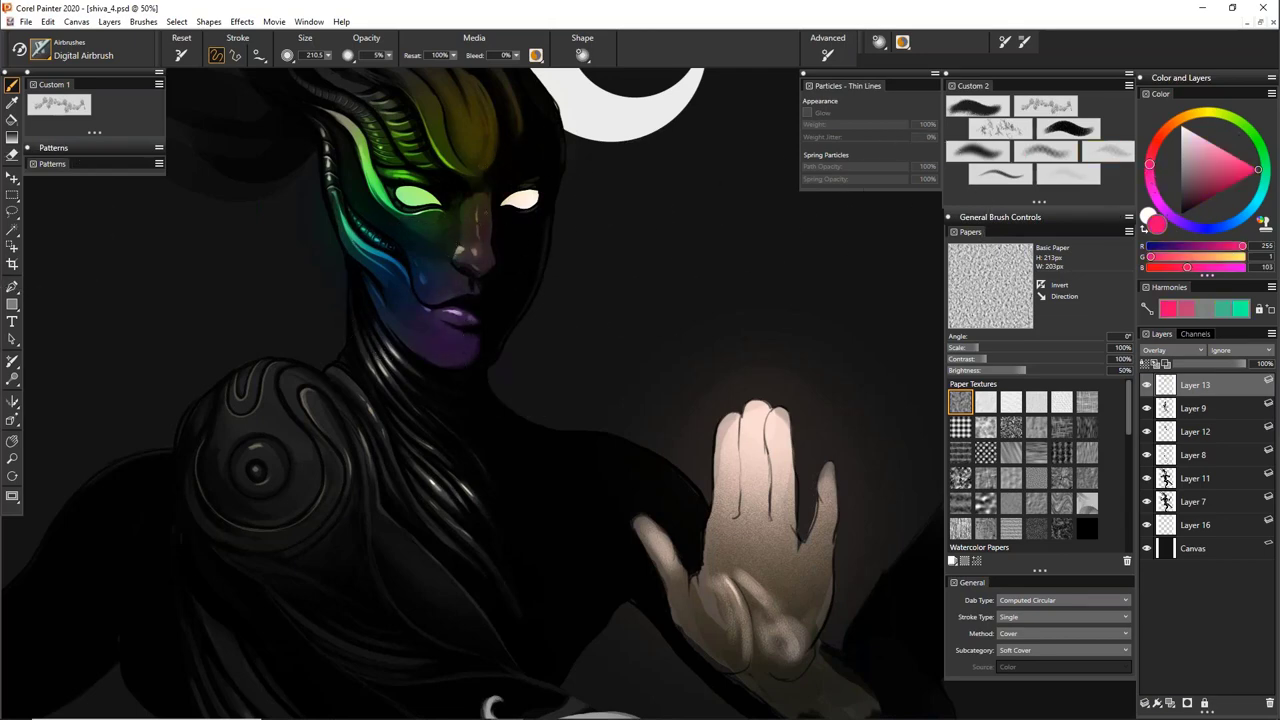
drag(728, 340, 672, 469)
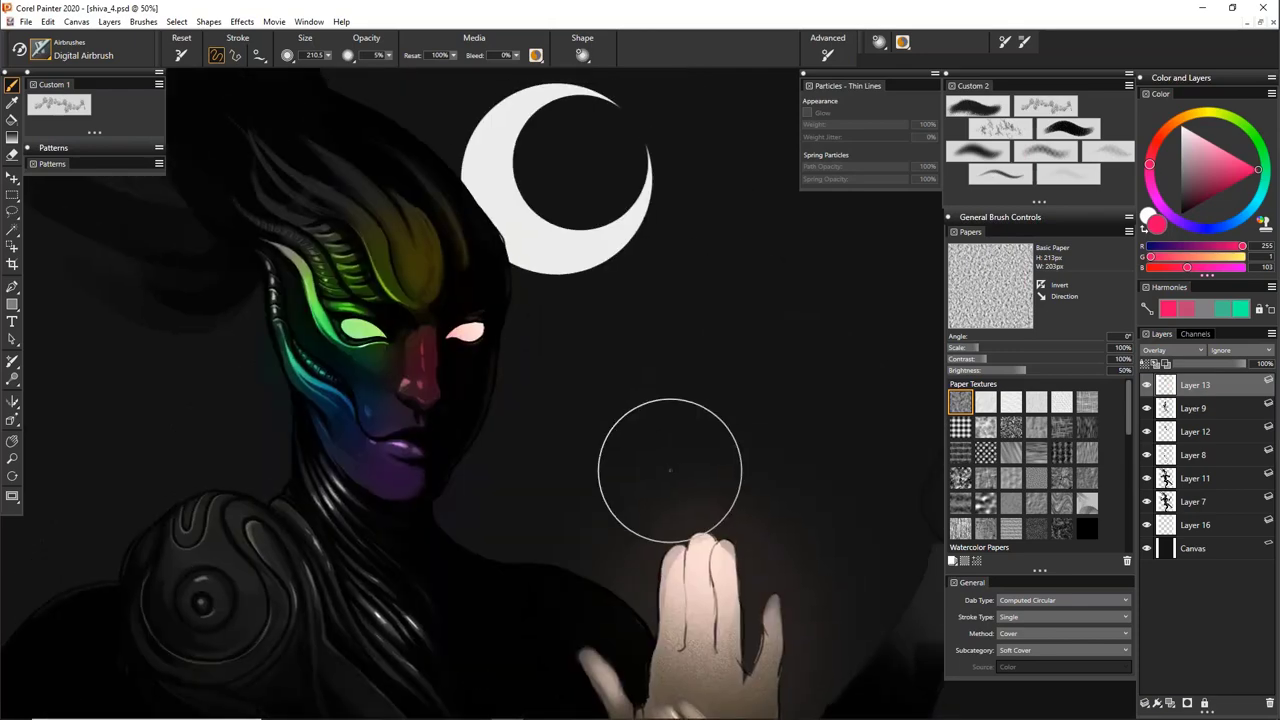
drag(620, 535, 700, 400)
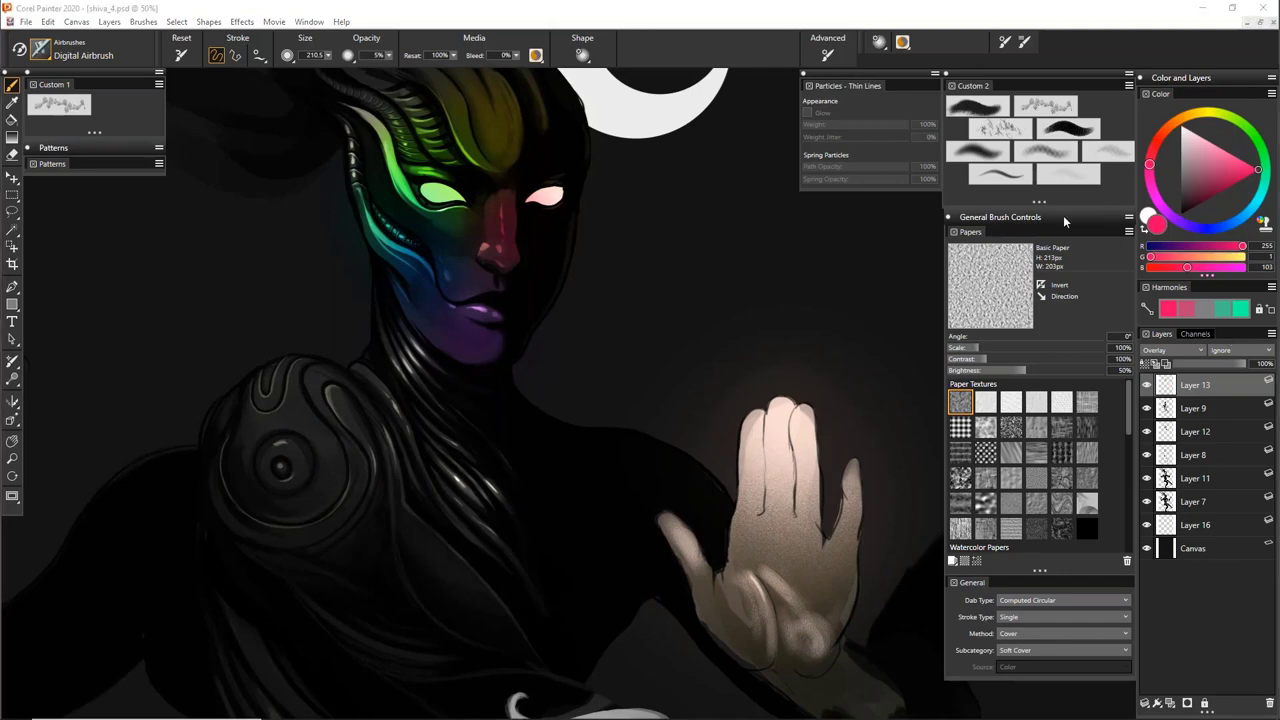
Switch Layer 13's composite method to Default for comparison, and restore it to Overlay
click(1177, 355)
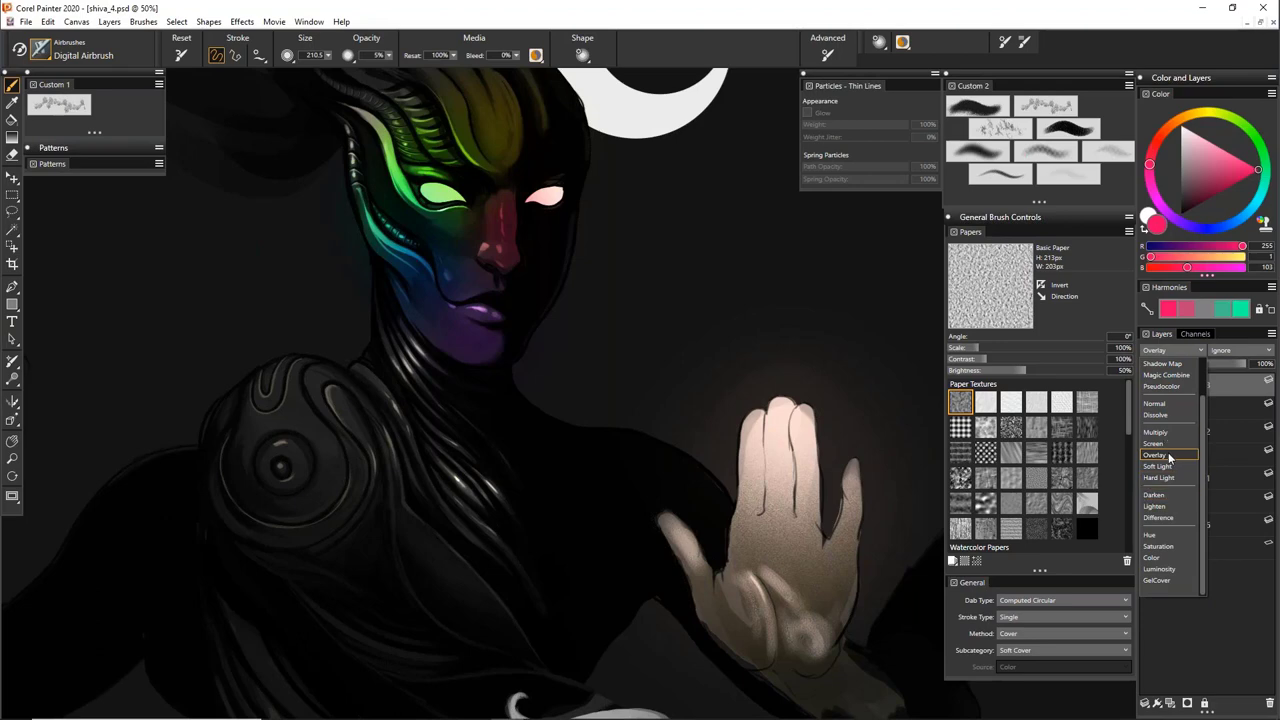
click(1160, 363)
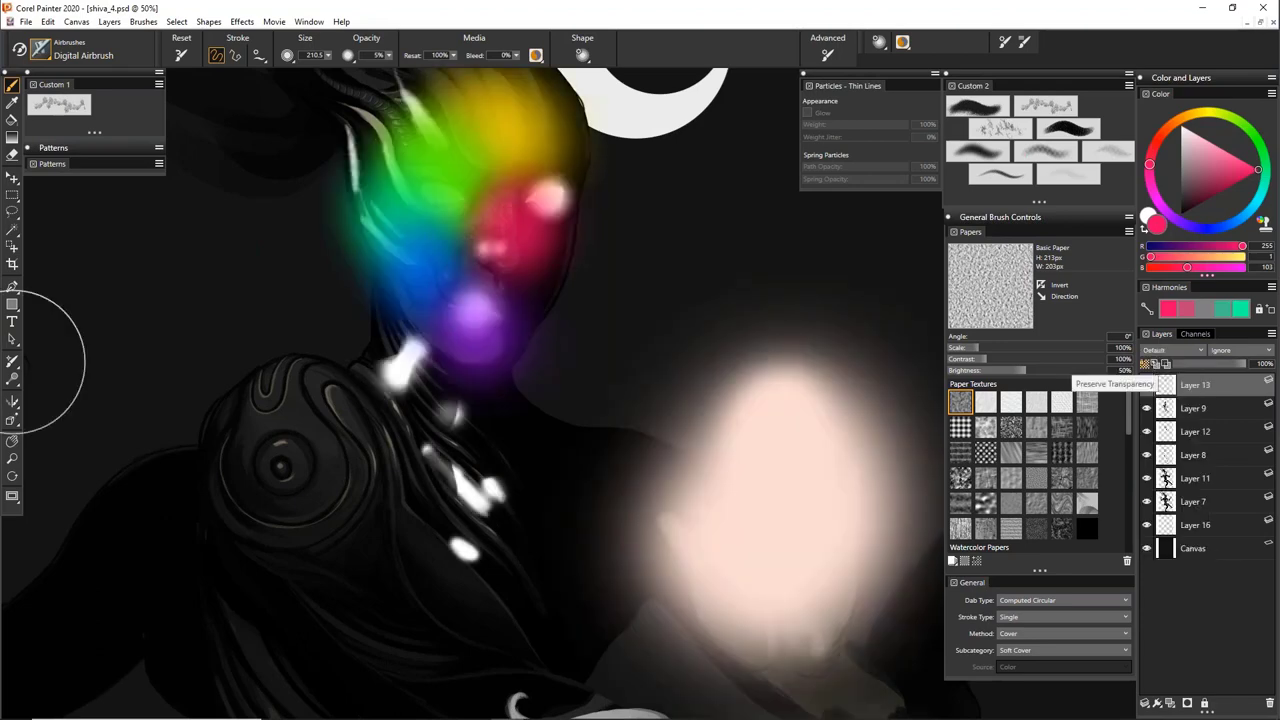
click(1170, 350)
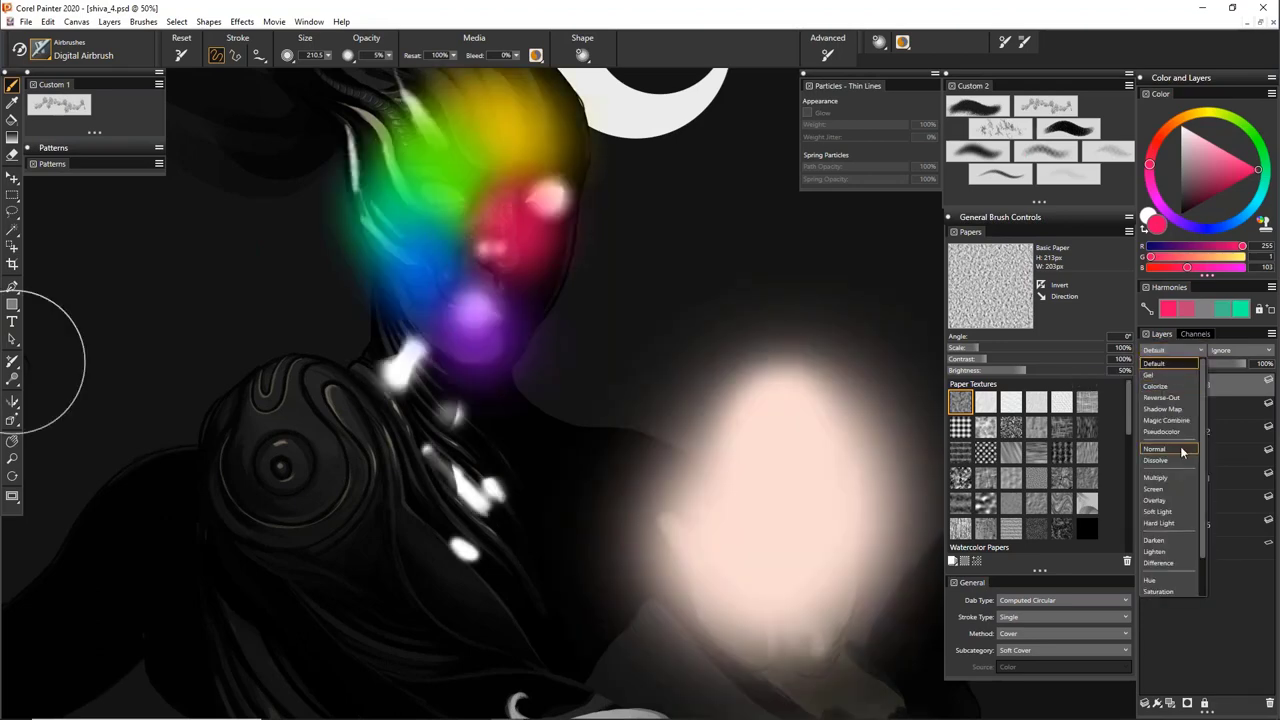
click(1174, 500)
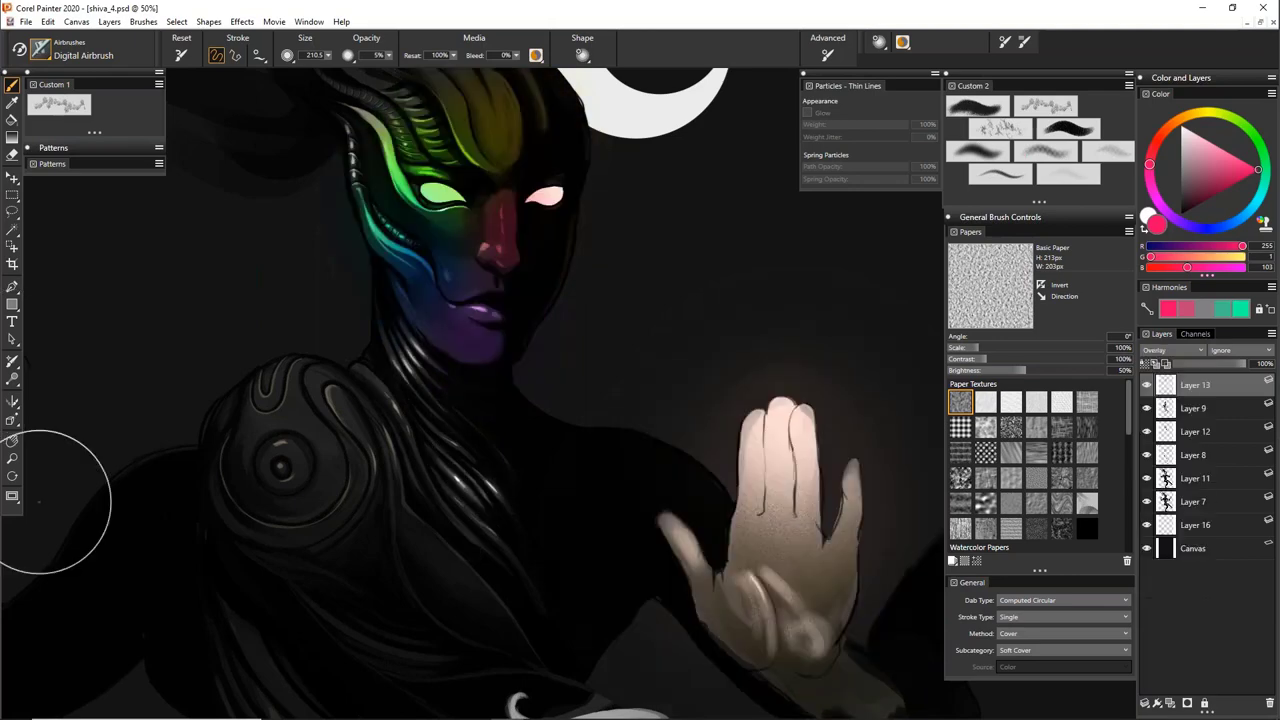
Try the Color composite method on Layer 13 with muted pink and olive-green paint, and undo the test strokes
click(1167, 350)
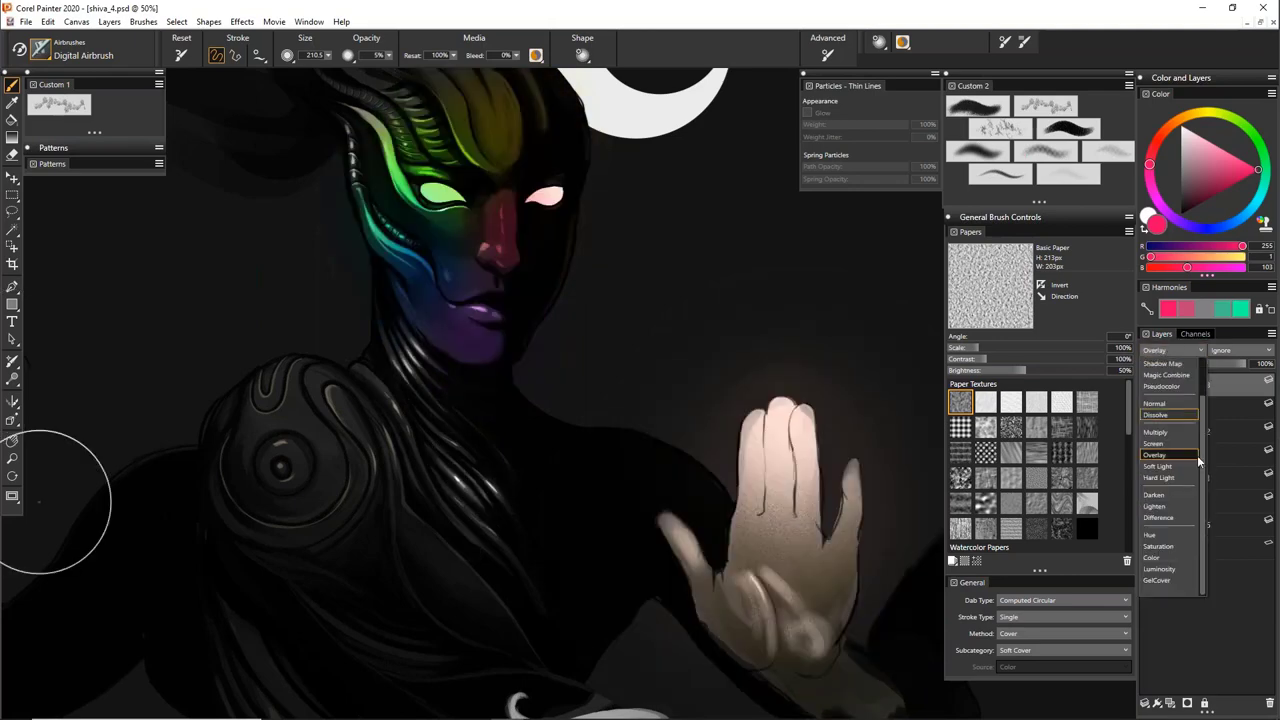
click(1170, 560)
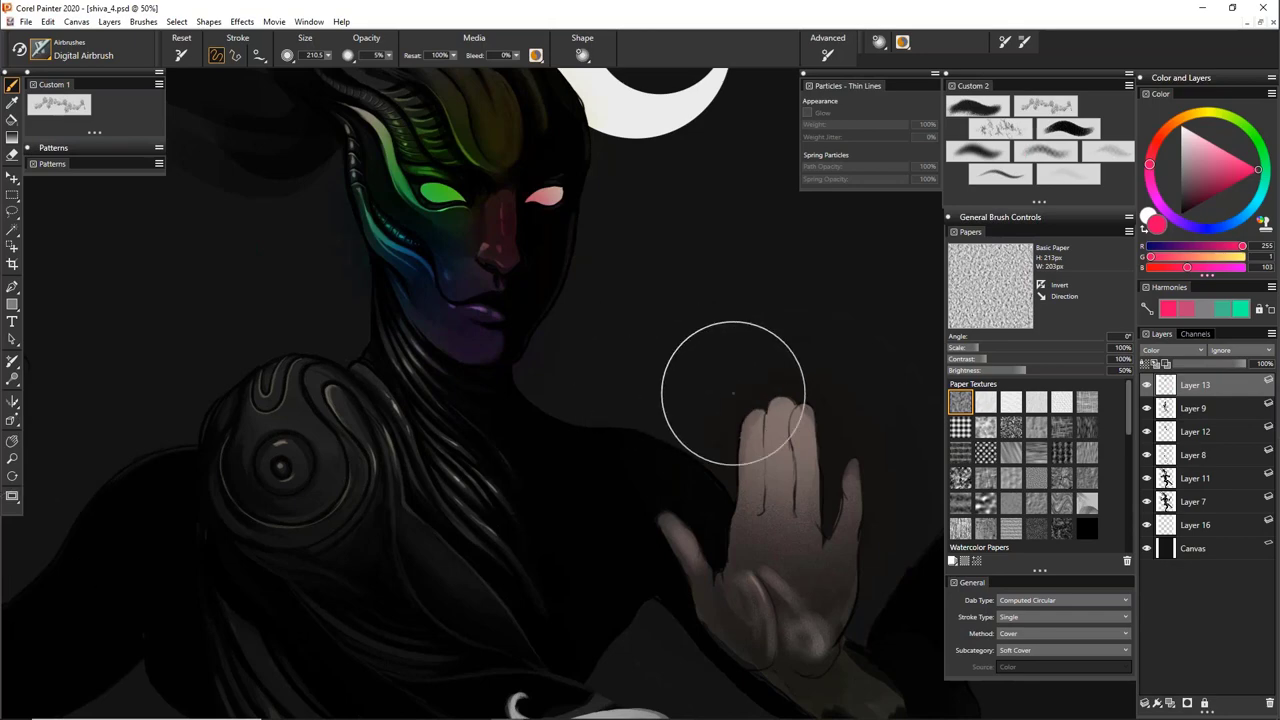
mouse_move(1189, 176)
mouse_down()
mouse_move(1214, 184)
mouse_move(1186, 151)
mouse_move(1214, 171)
mouse_up()
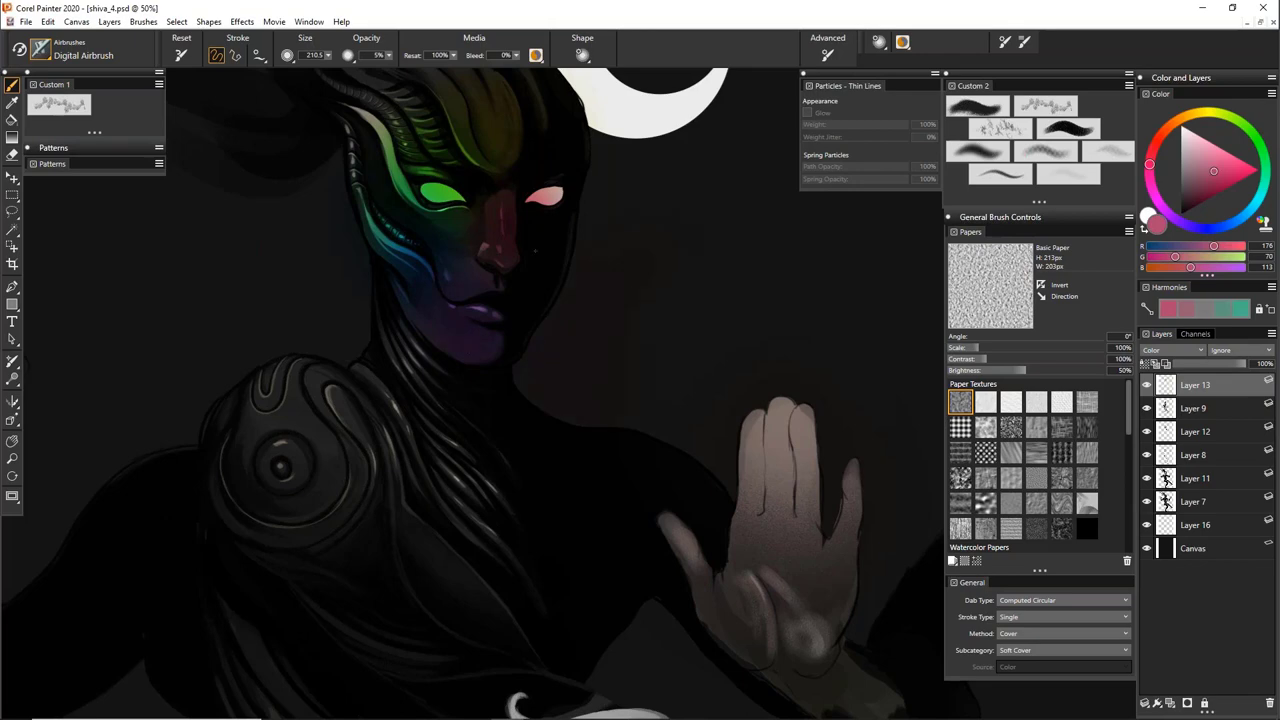
click(1229, 116)
key(ctrl+z)
key(ctrl+z)
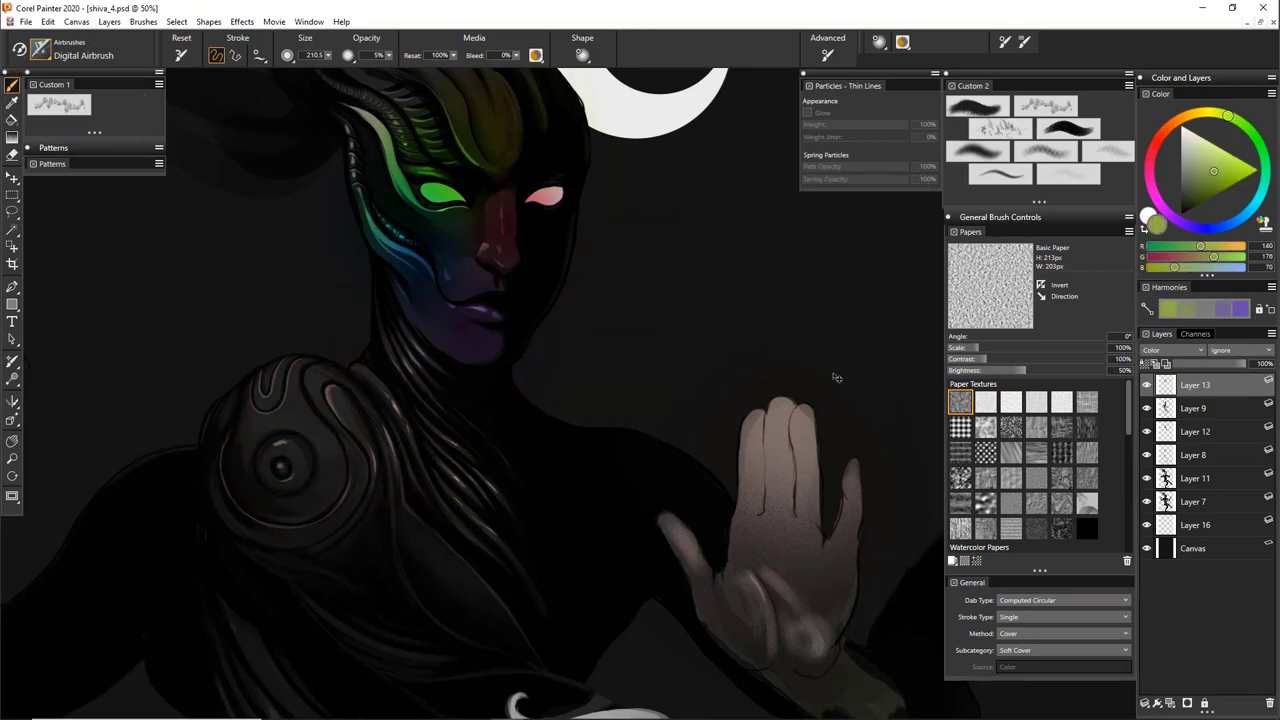
Try airbrushing pale yellow-green over the face on the Overlay layer, pick a saturated lime, and undo the strokes
click(1222, 157)
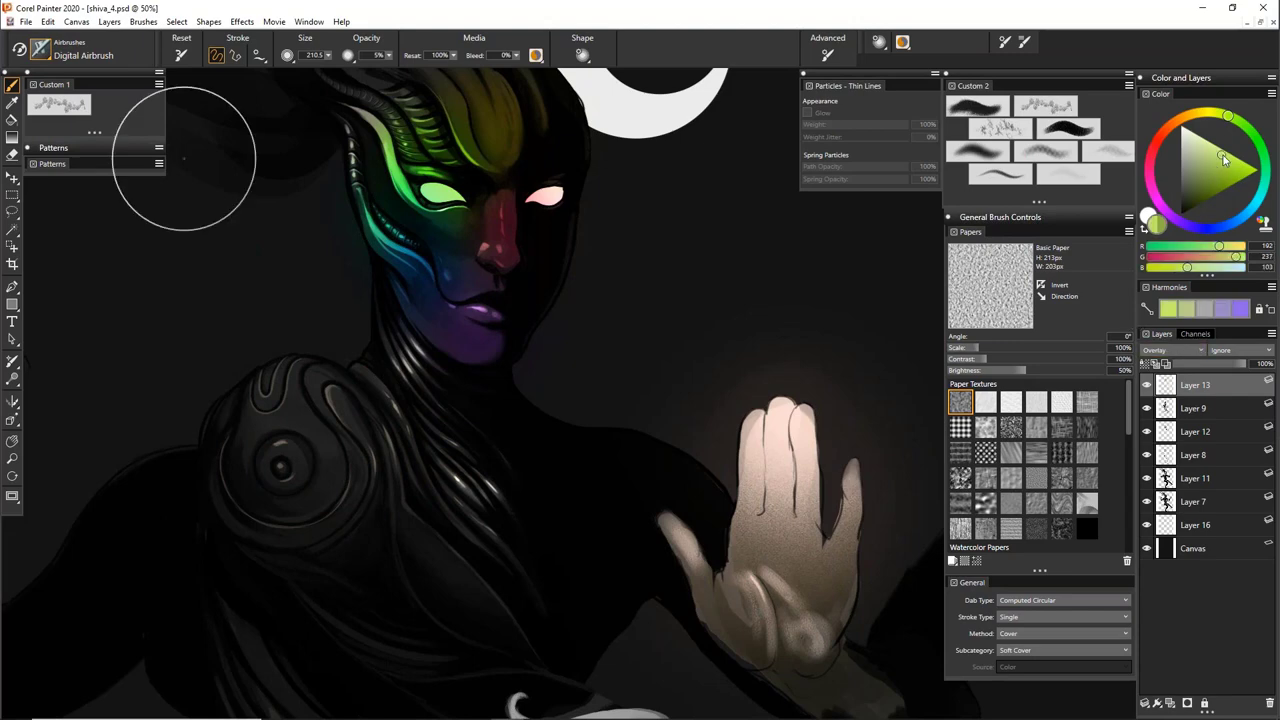
drag(1222, 157, 1236, 167)
drag(1218, 114, 1224, 114)
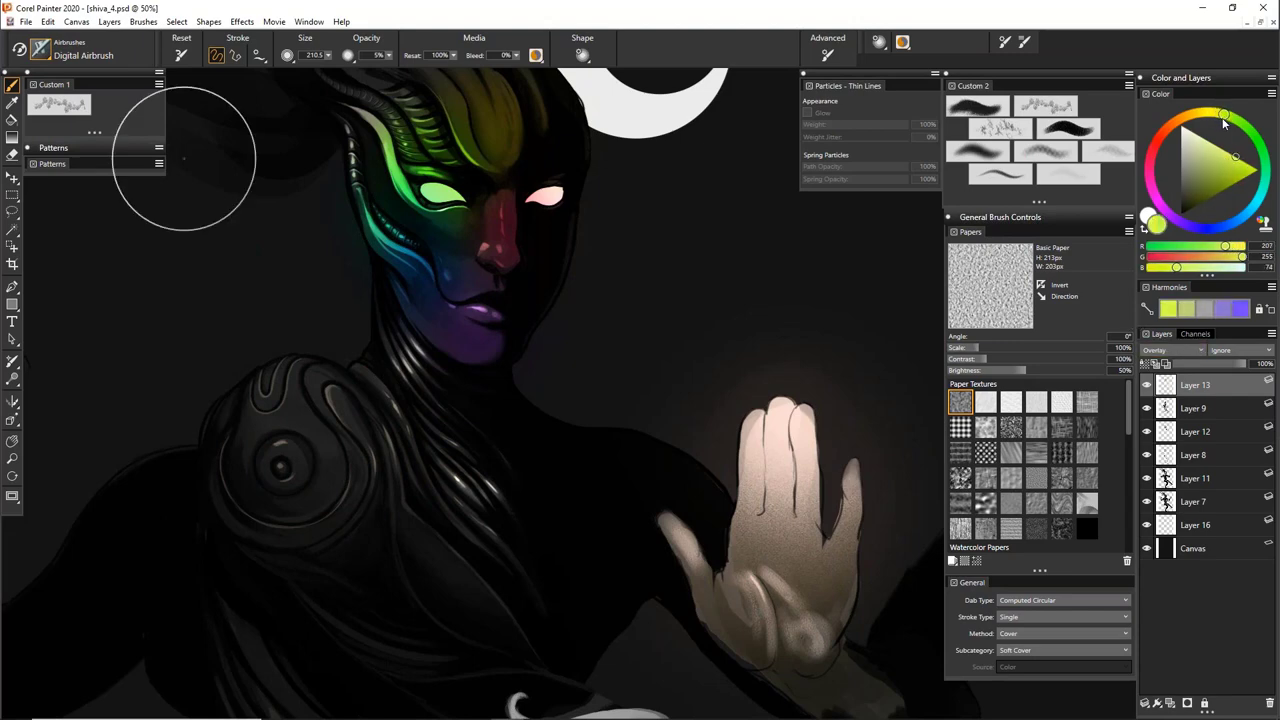
click(1213, 161)
drag(1212, 158, 1192, 132)
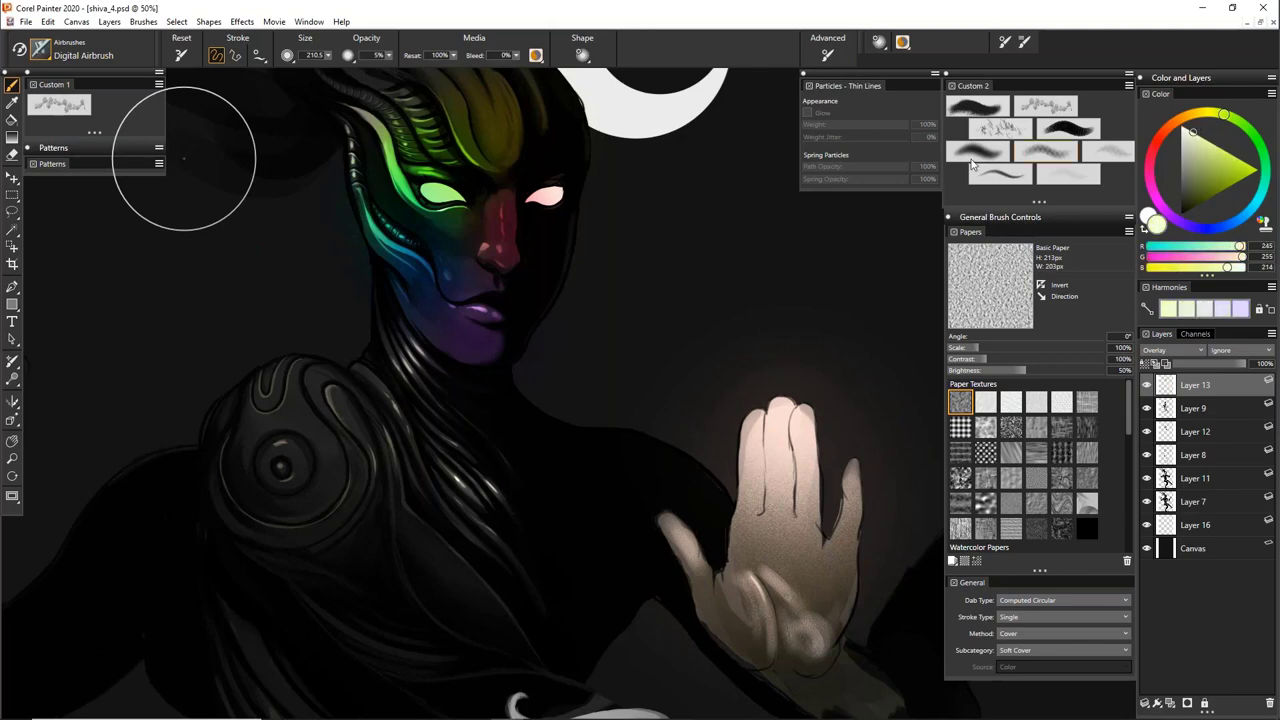
mouse_move(543, 242)
mouse_down()
mouse_move(436, 196)
mouse_move(448, 305)
mouse_up()
click(1252, 166)
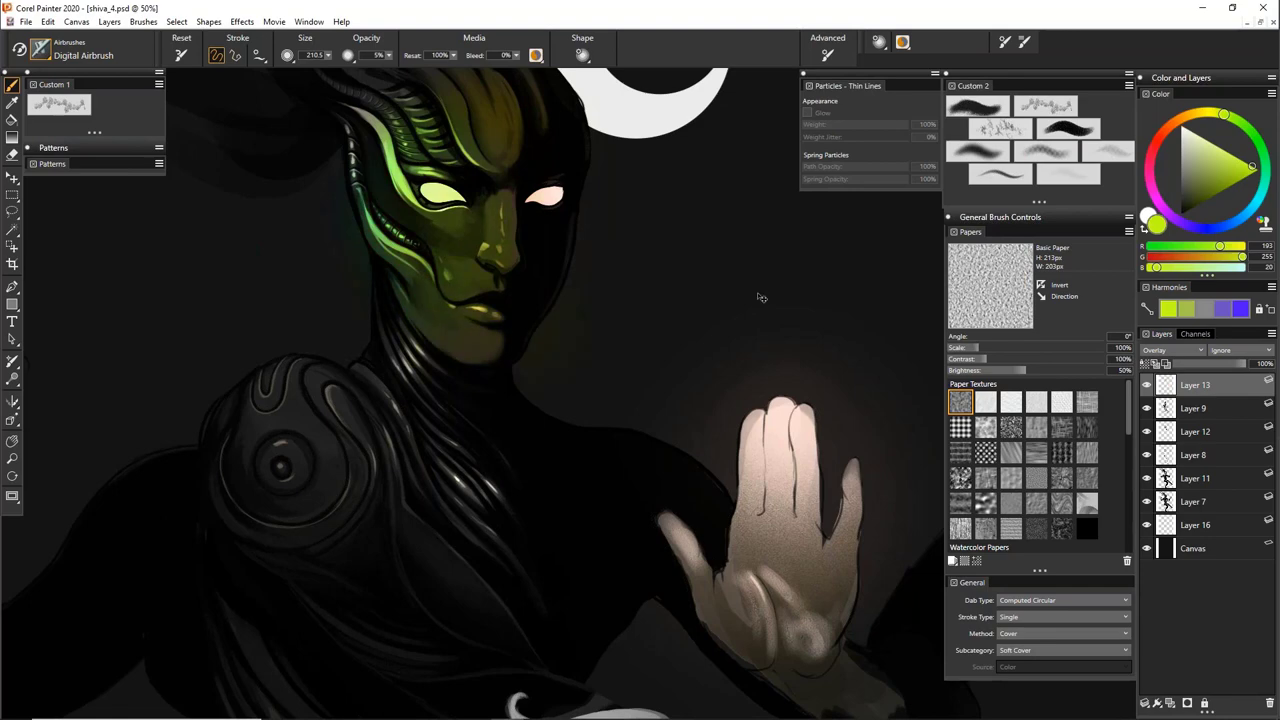
key(ctrl+z)
key(ctrl+z)
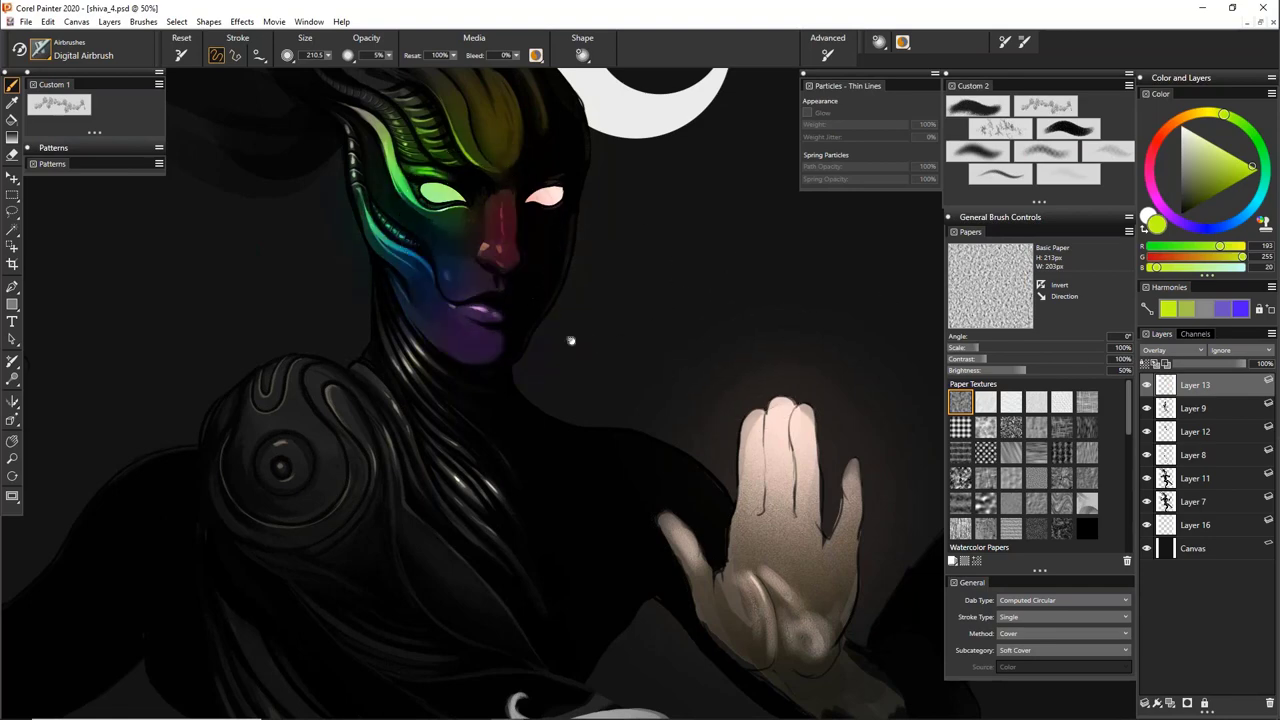
Hide Layer 13 and make Layer 9 active with the airbrush size reduced to 58
mouse_move(571, 341)
mouse_down()
mouse_move(575, 412)
mouse_move(557, 397)
mouse_move(563, 326)
mouse_move(519, 402)
mouse_move(515, 285)
mouse_up()
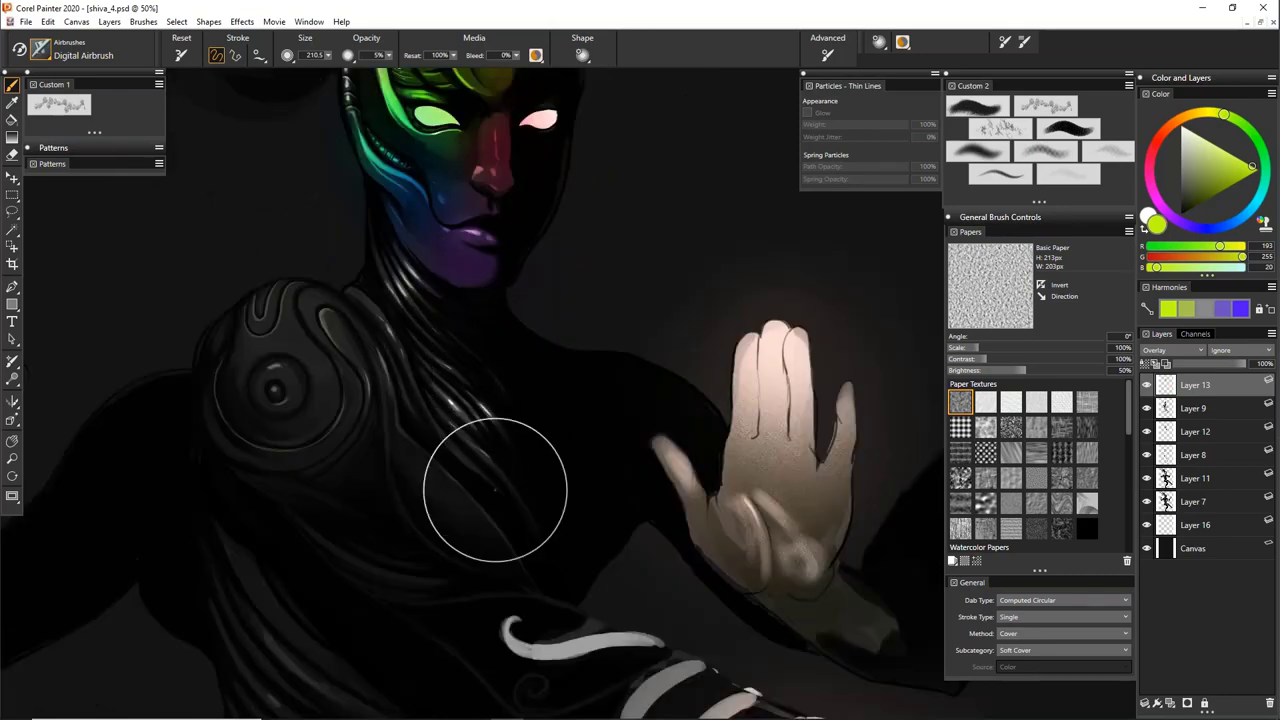
drag(545, 430, 547, 412)
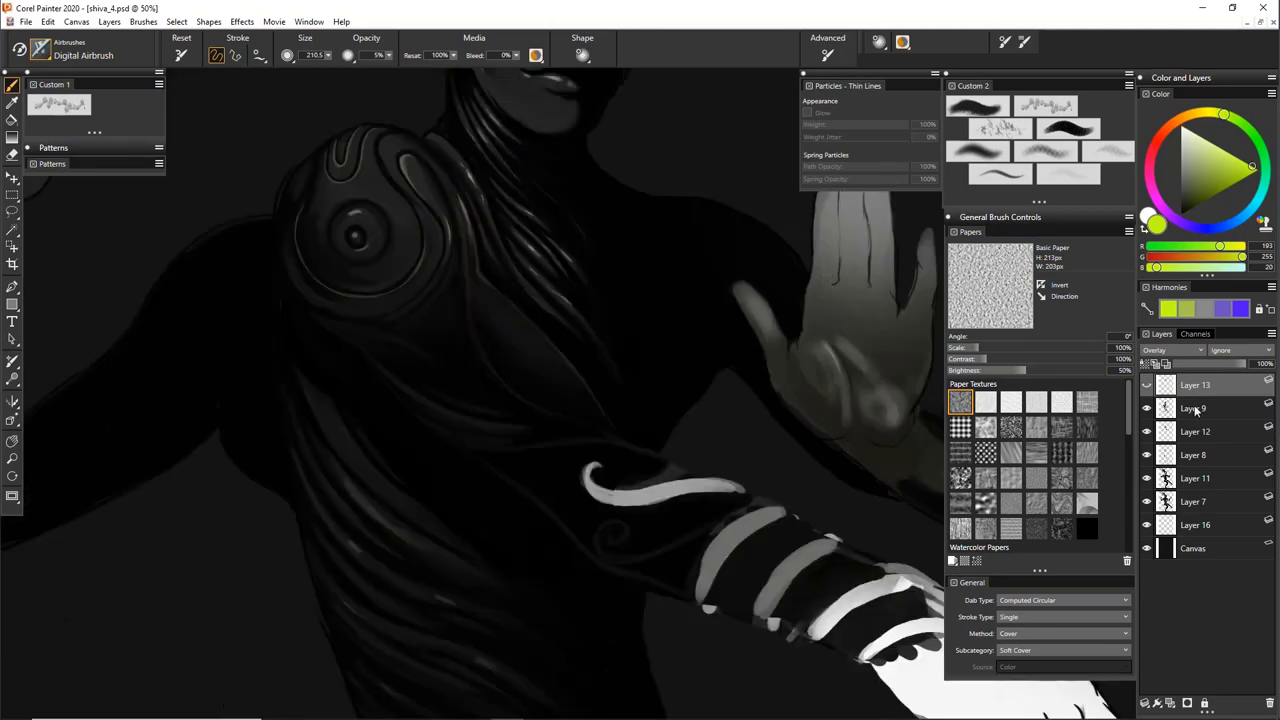
click(1196, 410)
mouse_move(587, 227)
mouse_down()
mouse_move(617, 287)
mouse_move(588, 397)
mouse_up()
drag(663, 312, 641, 309)
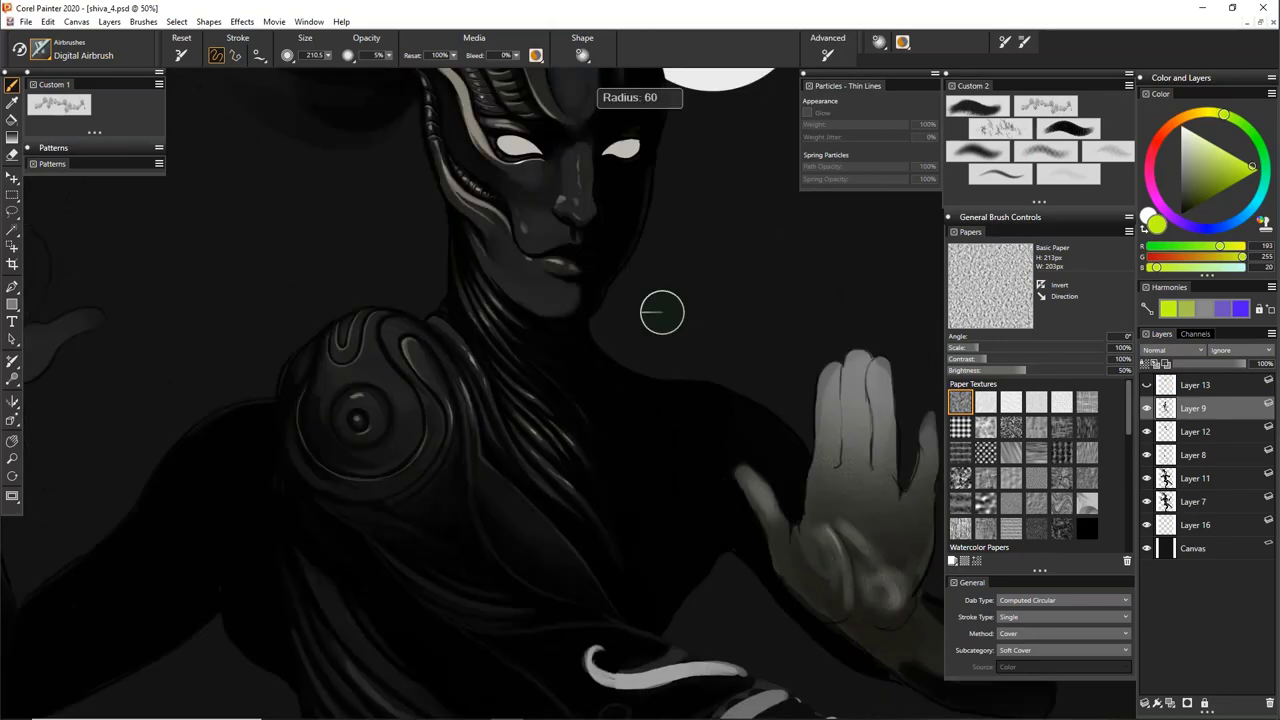
Choose the Concept Art Jitter Smooth brush from the Chalk, Pastel and Crayons category
click(40, 52)
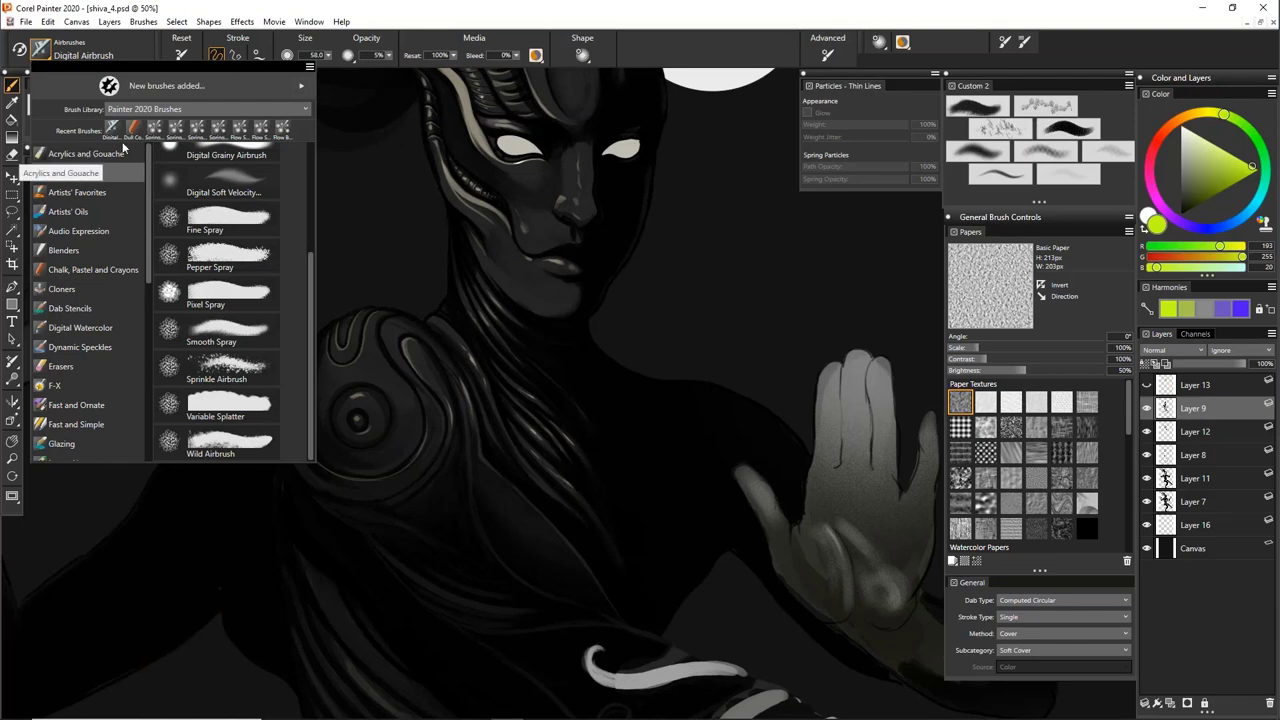
scroll(104, 172, down, 5)
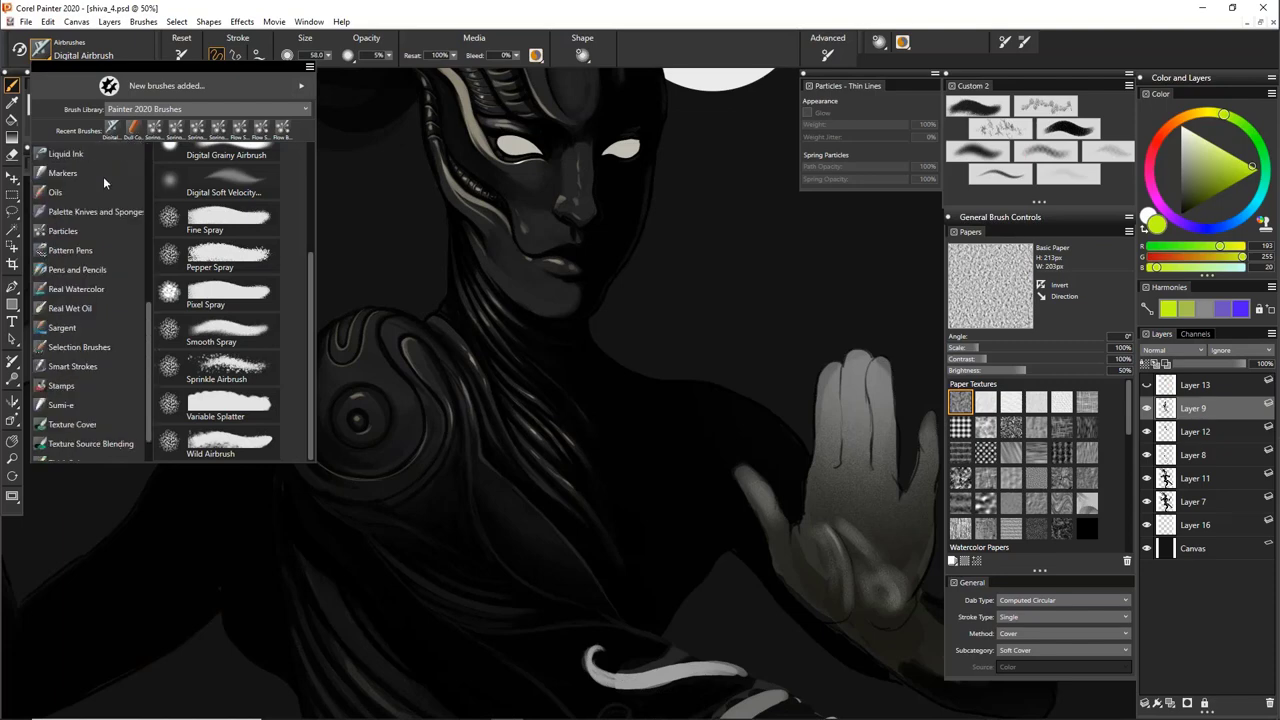
scroll(103, 176, up, 5)
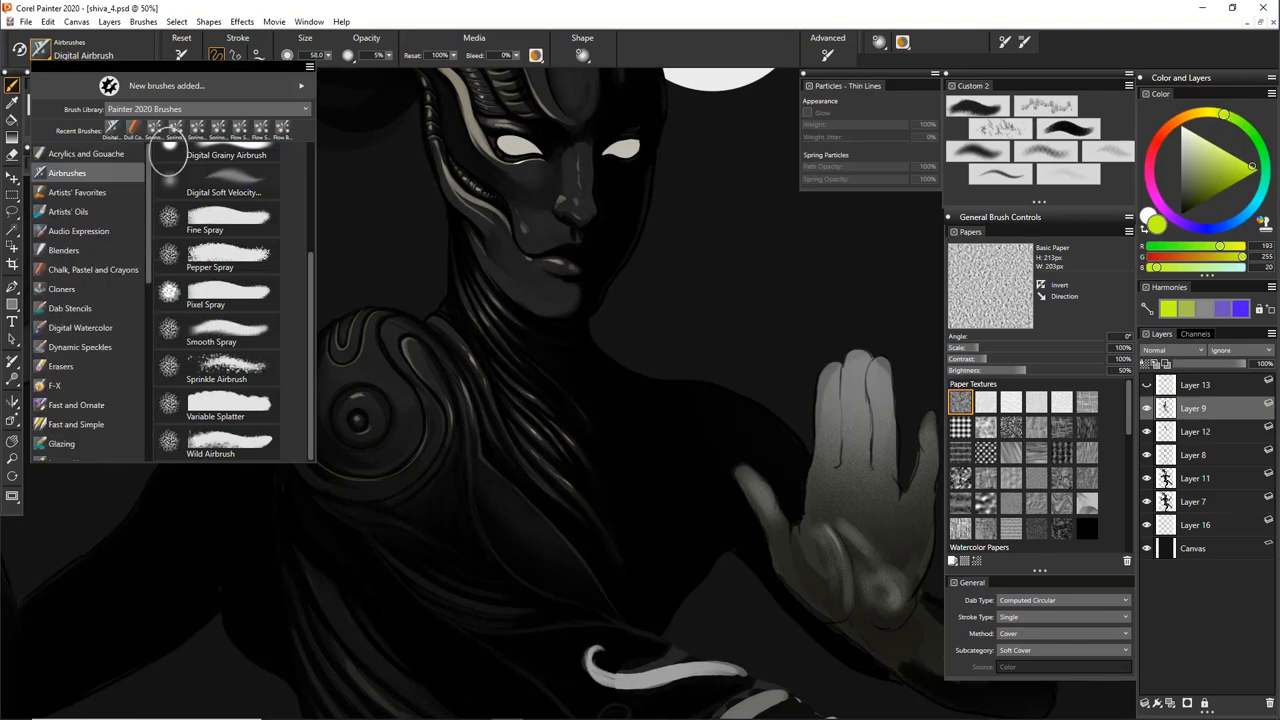
click(133, 128)
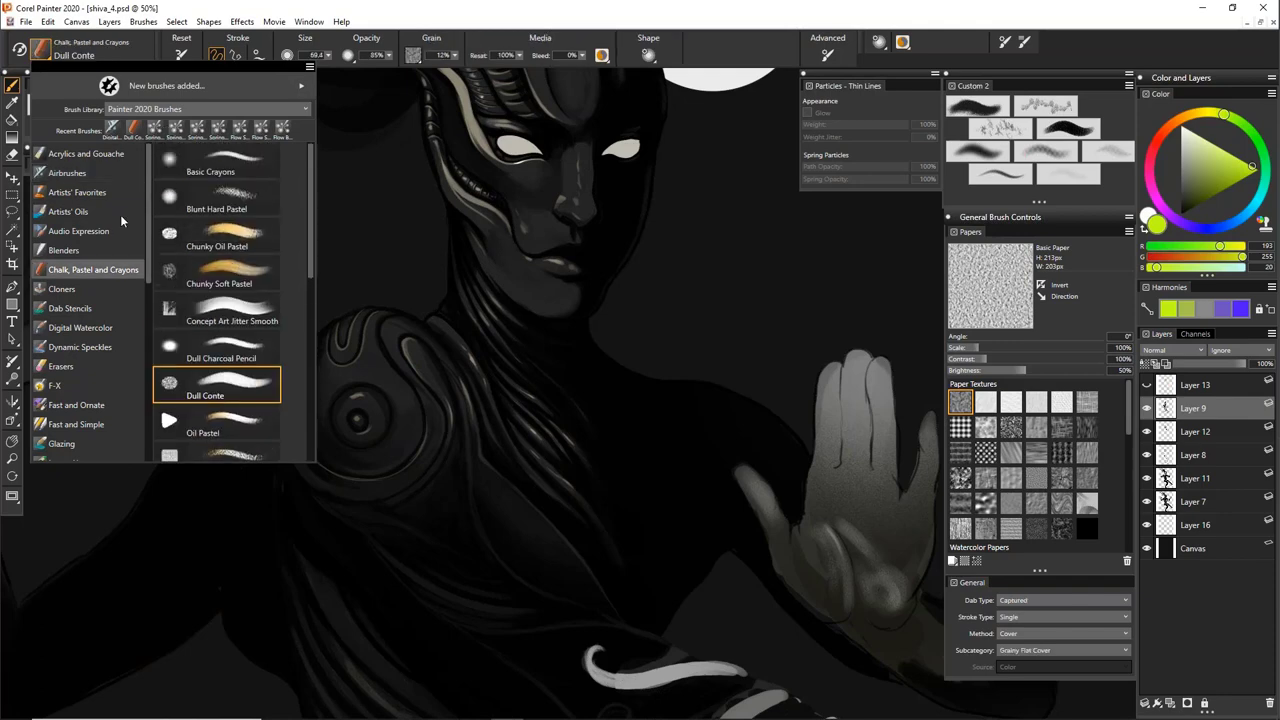
scroll(119, 215, down, 4)
scroll(115, 216, up, 4)
click(238, 312)
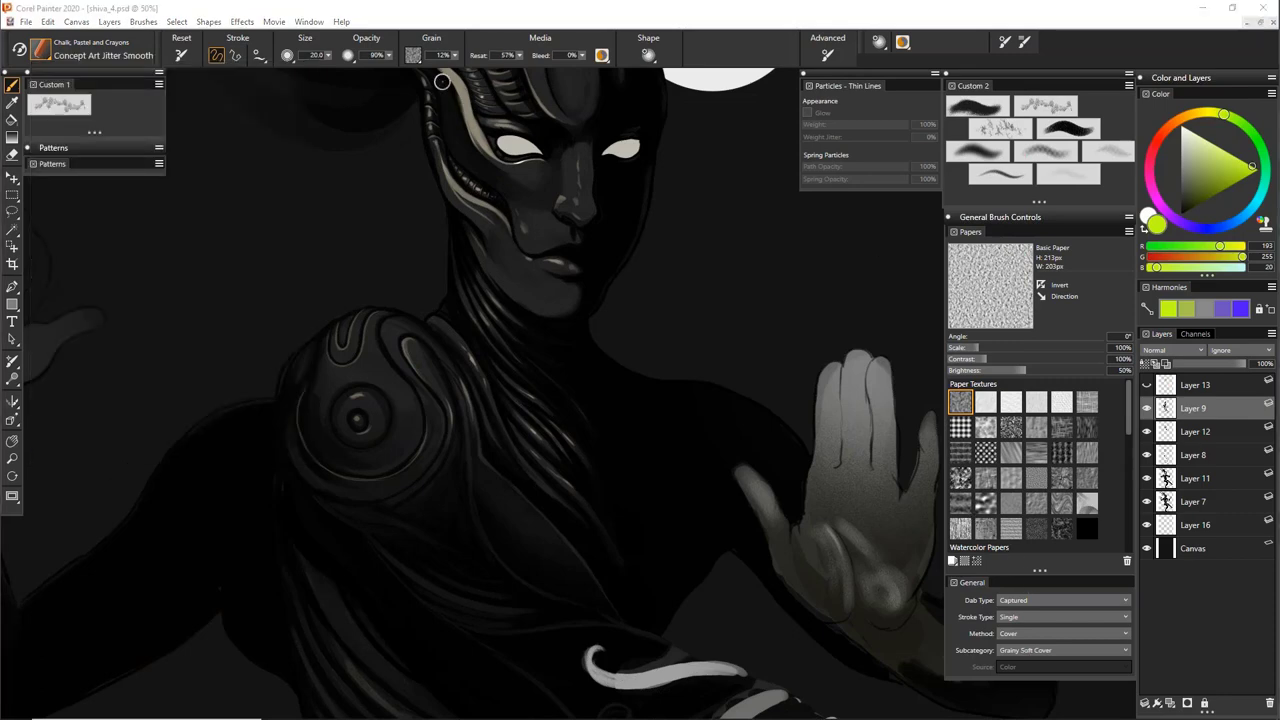
Show the brush Stroke Preview and float it over the middle of the canvas
click(308, 21)
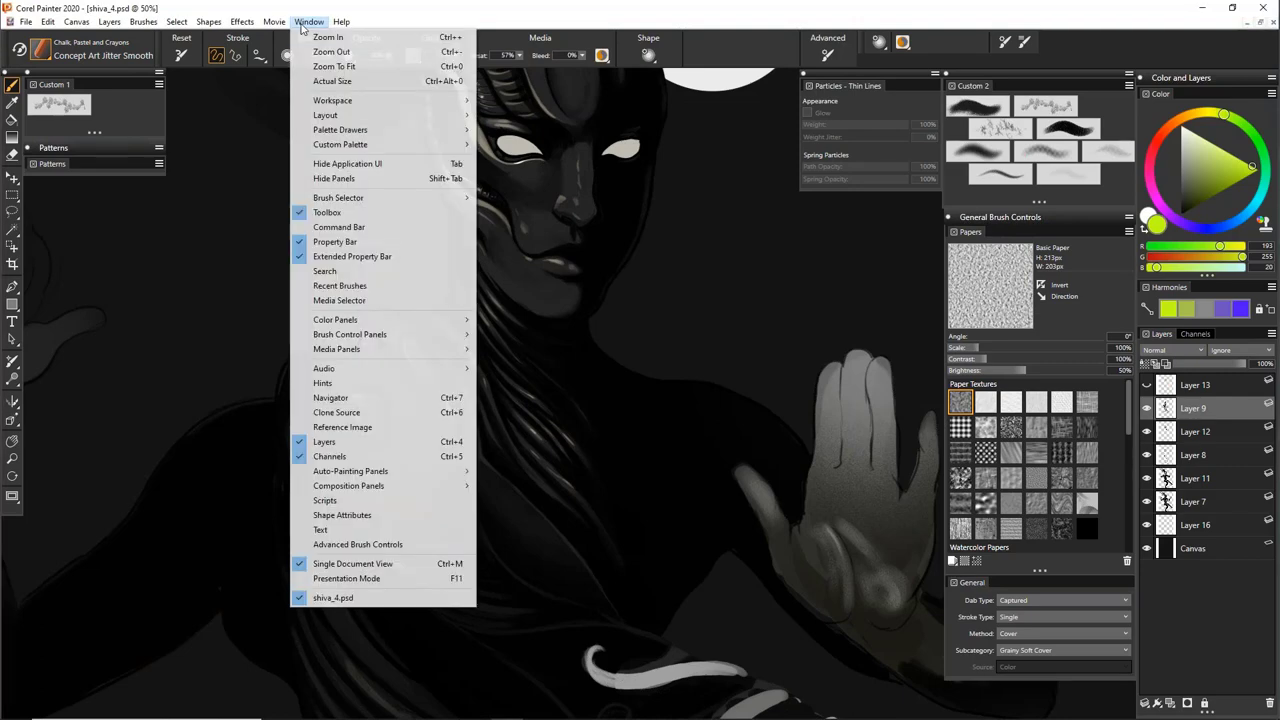
mouse_move(403, 334)
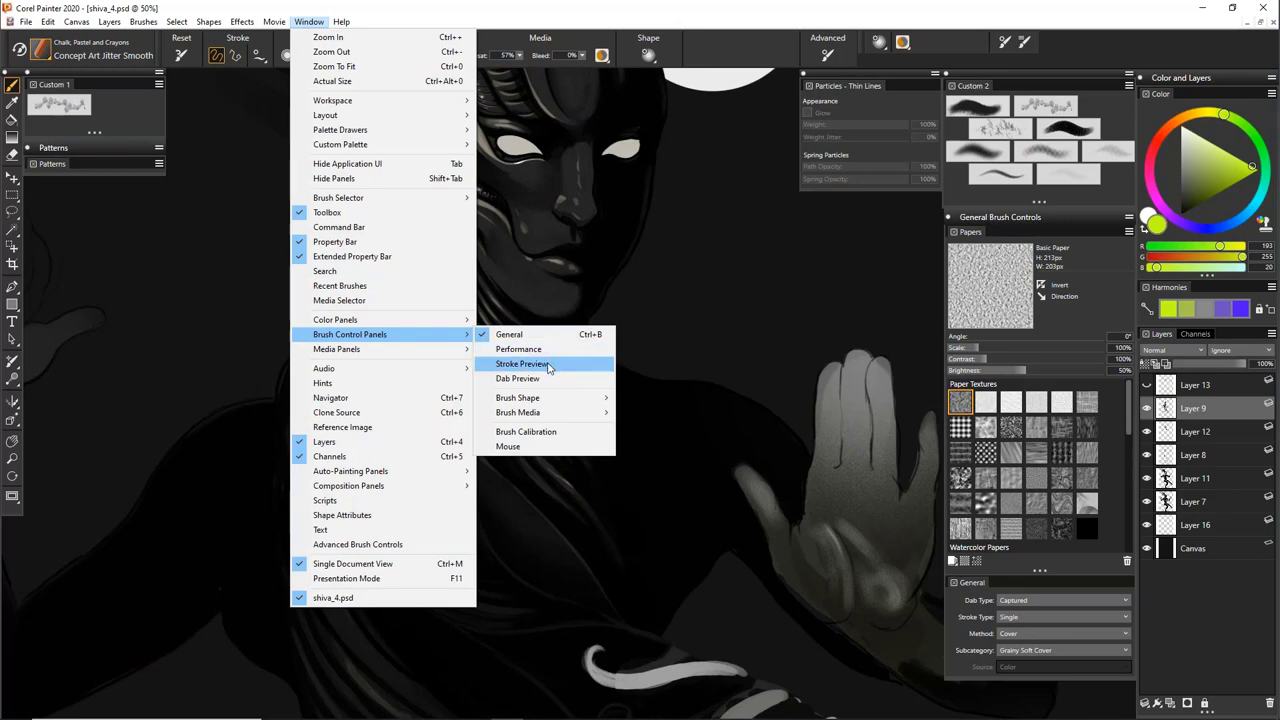
click(547, 365)
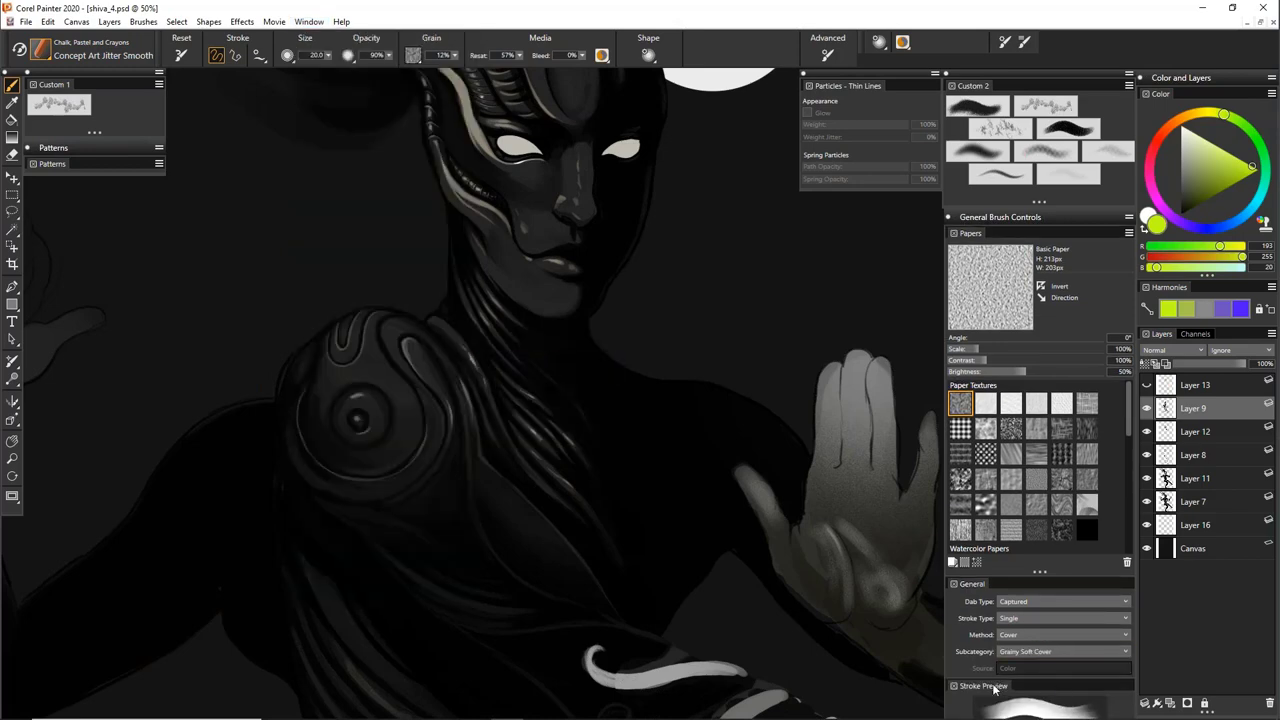
drag(476, 474, 476, 474)
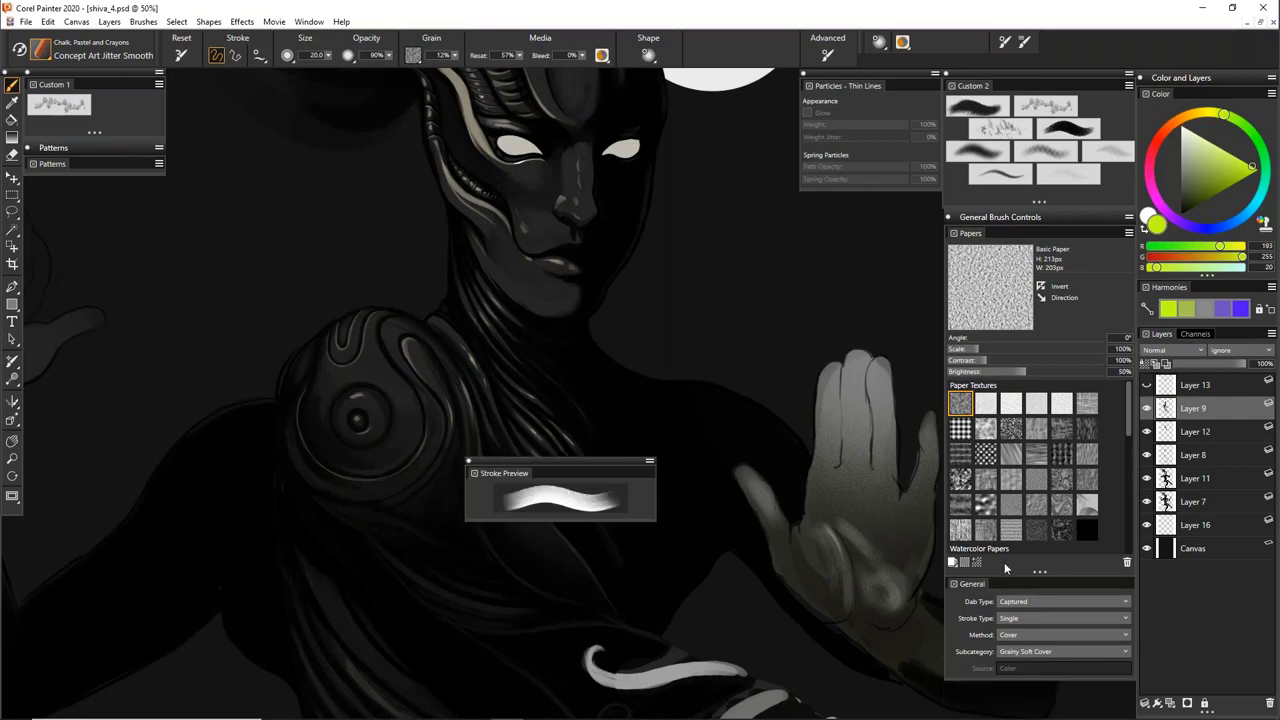
Enlarge the brush to 82.5 and paint a lime zigzag from the shoulder across the chin with the Single stroke type
click(1035, 603)
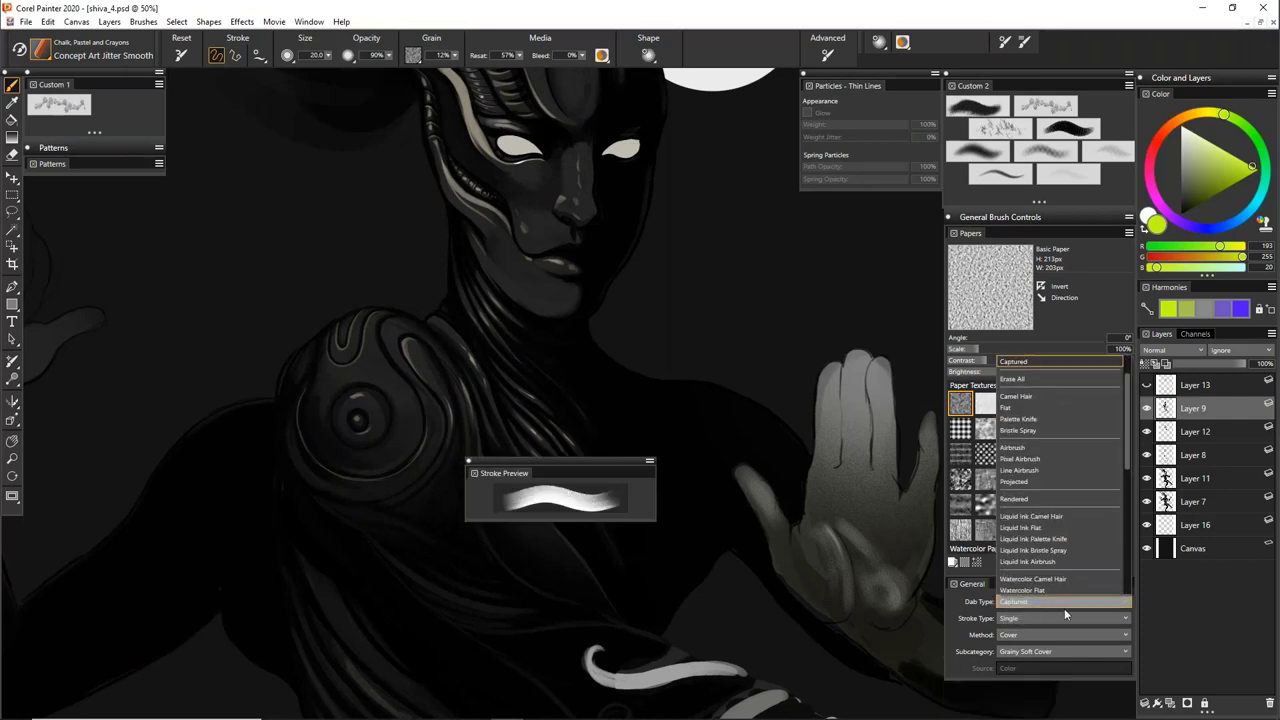
click(1058, 617)
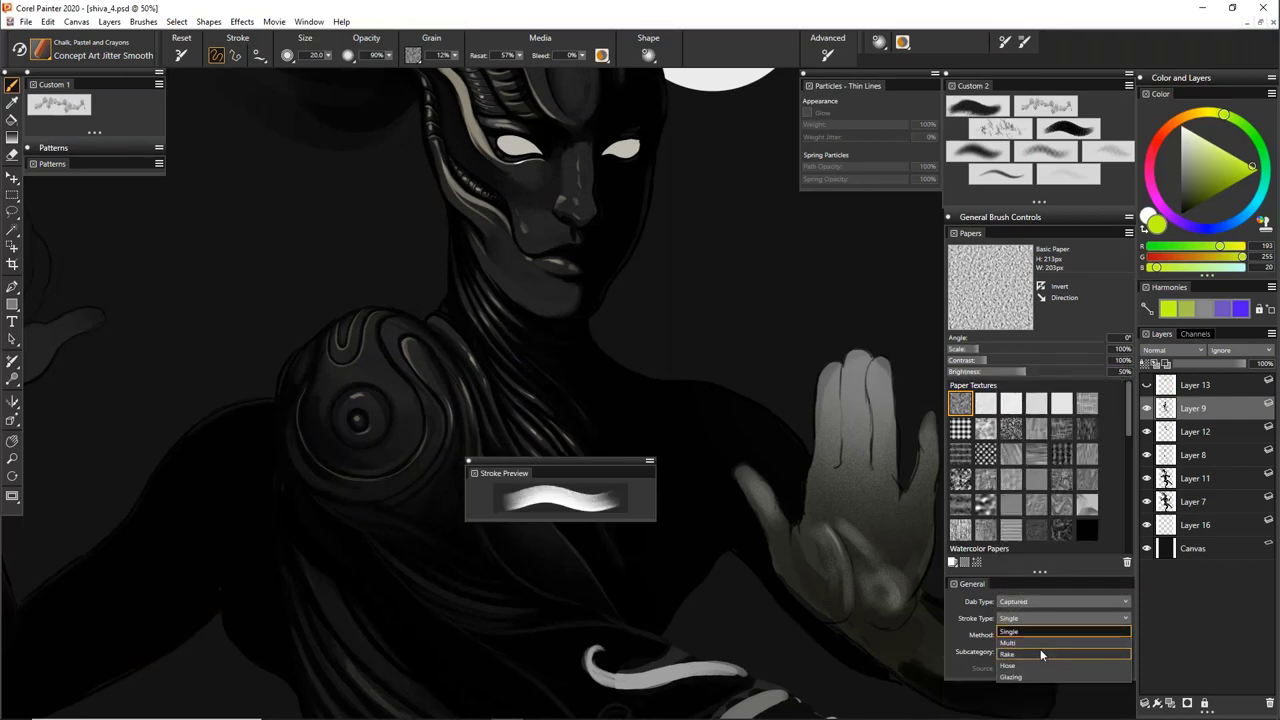
click(673, 240)
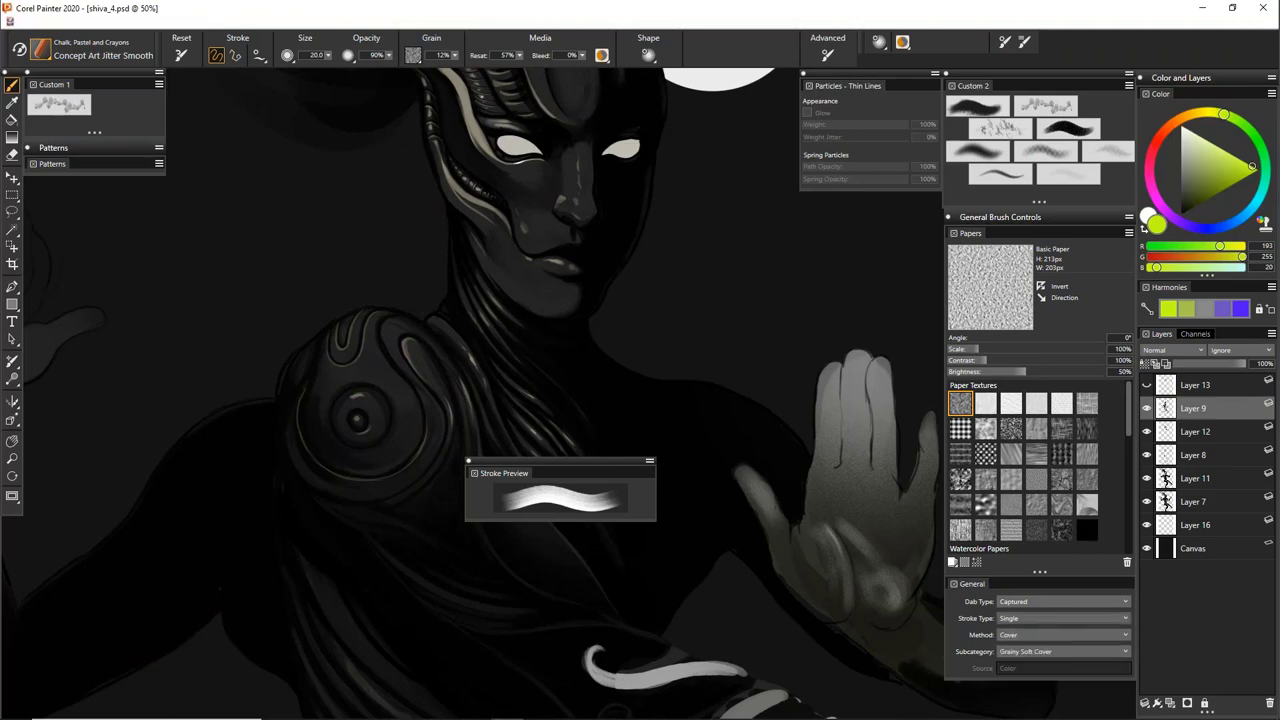
drag(628, 262, 648, 274)
drag(353, 150, 257, 354)
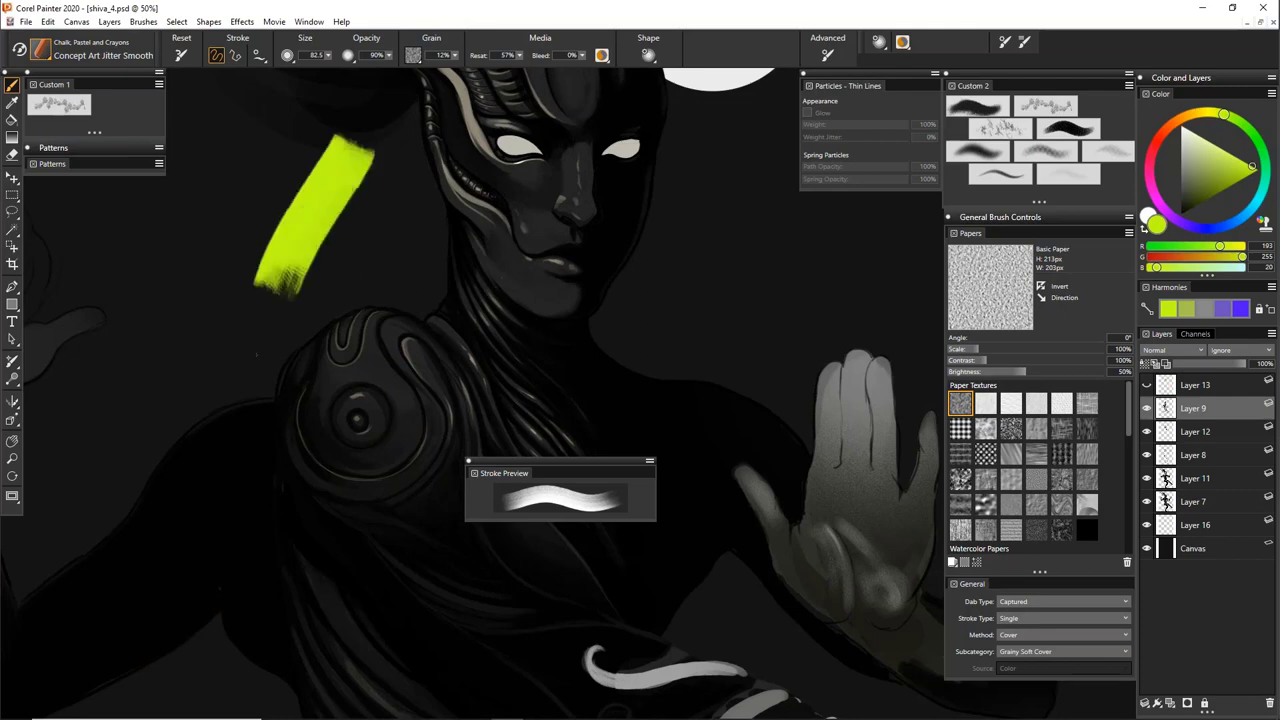
mouse_move(272, 286)
mouse_down()
mouse_move(292, 335)
mouse_move(427, 235)
mouse_move(487, 245)
mouse_move(577, 405)
mouse_move(677, 310)
mouse_move(707, 365)
mouse_move(705, 495)
mouse_up()
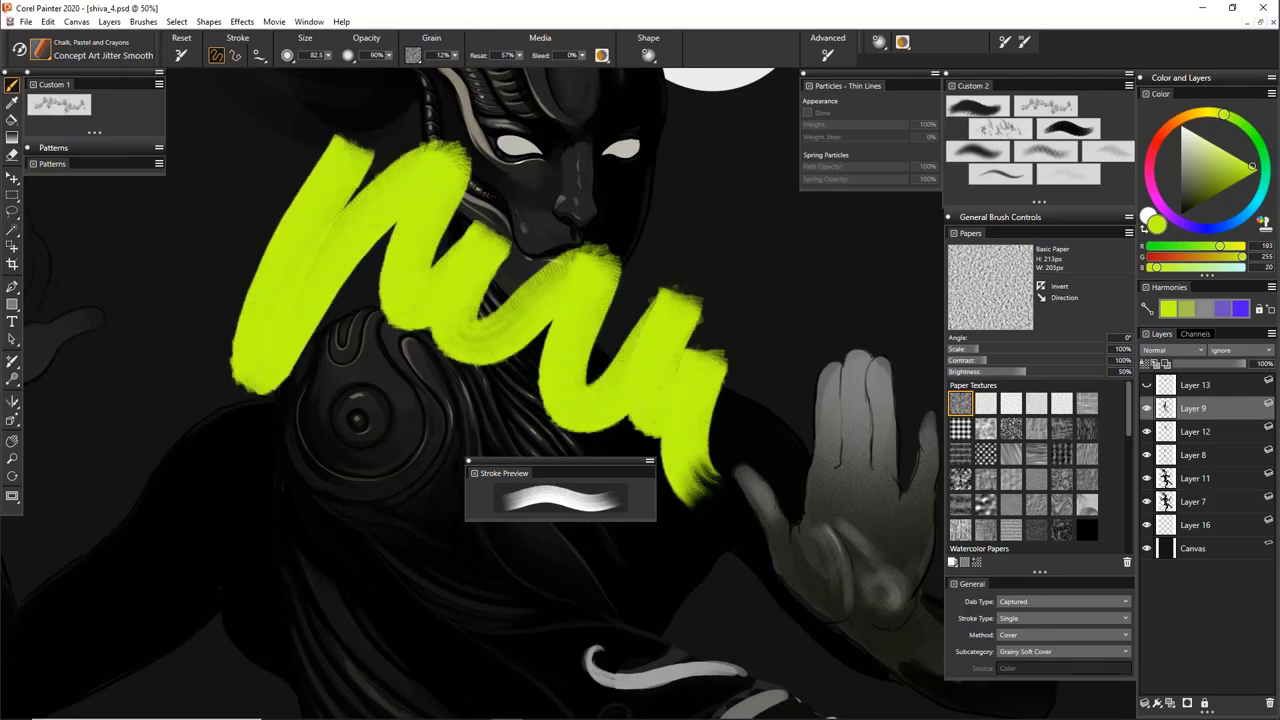
Try the Rake stroke type with a test stroke below the figure's shoulder
click(1049, 621)
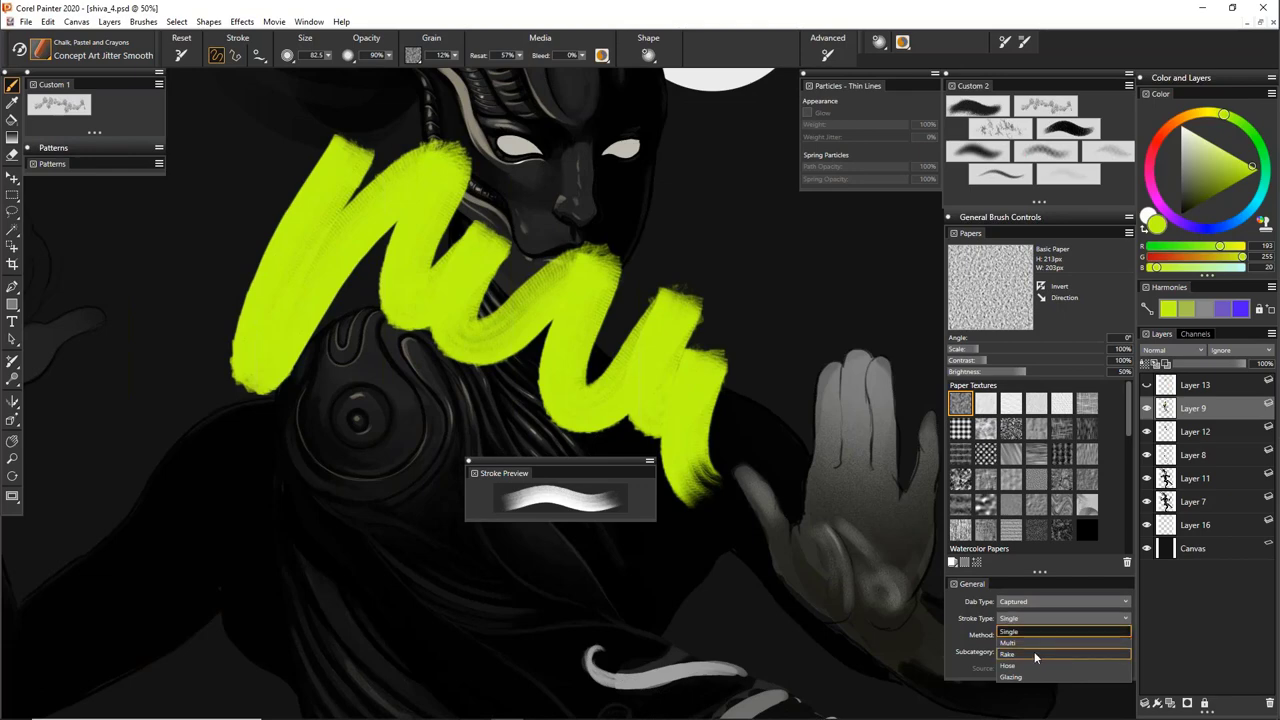
click(1034, 651)
mouse_move(220, 595)
mouse_down()
mouse_move(228, 438)
mouse_move(385, 585)
mouse_up()
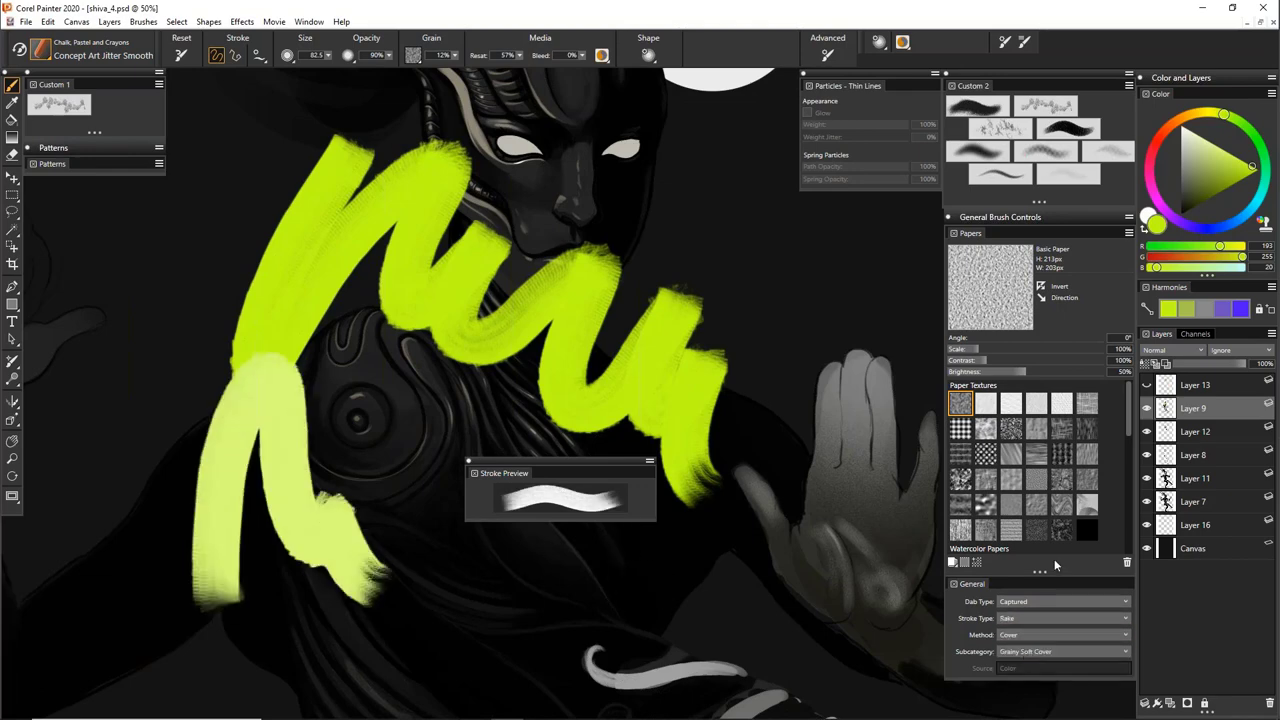
Try the Multi stroke type with a lime stroke across the torso, and undo the three test strokes
click(1063, 621)
click(1040, 642)
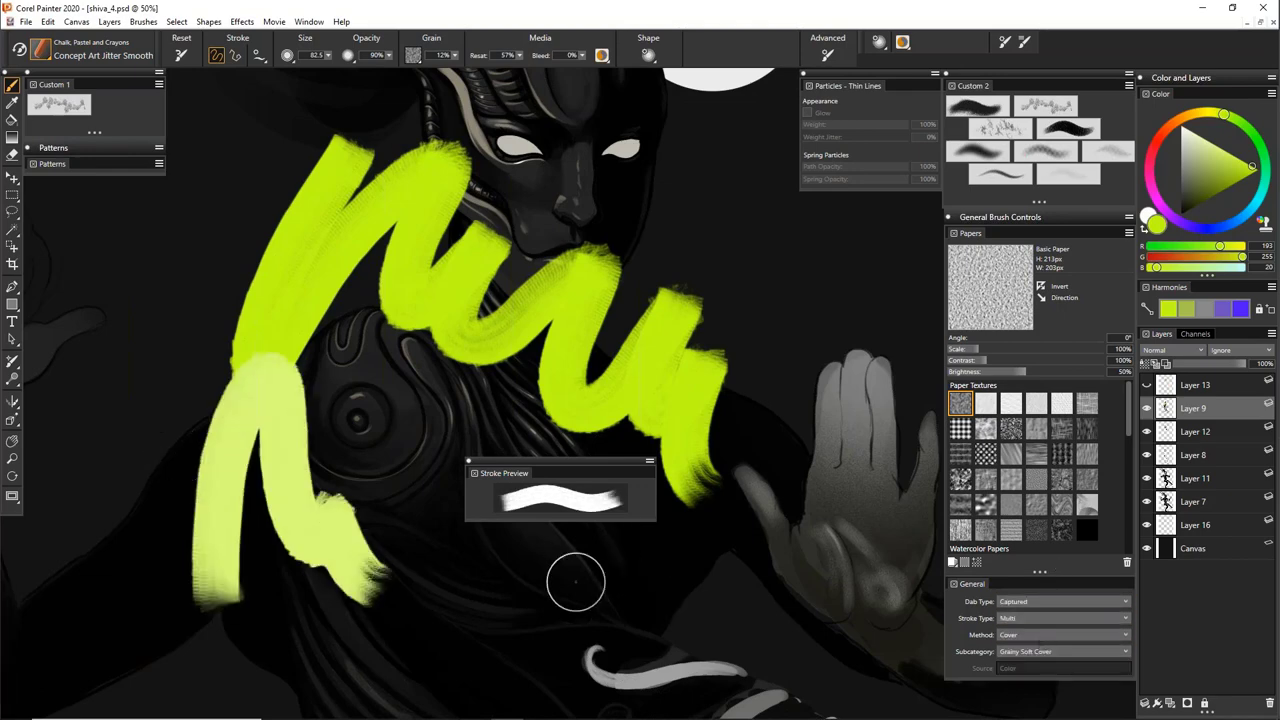
mouse_move(435, 545)
mouse_down()
mouse_move(580, 620)
mouse_move(700, 635)
mouse_up()
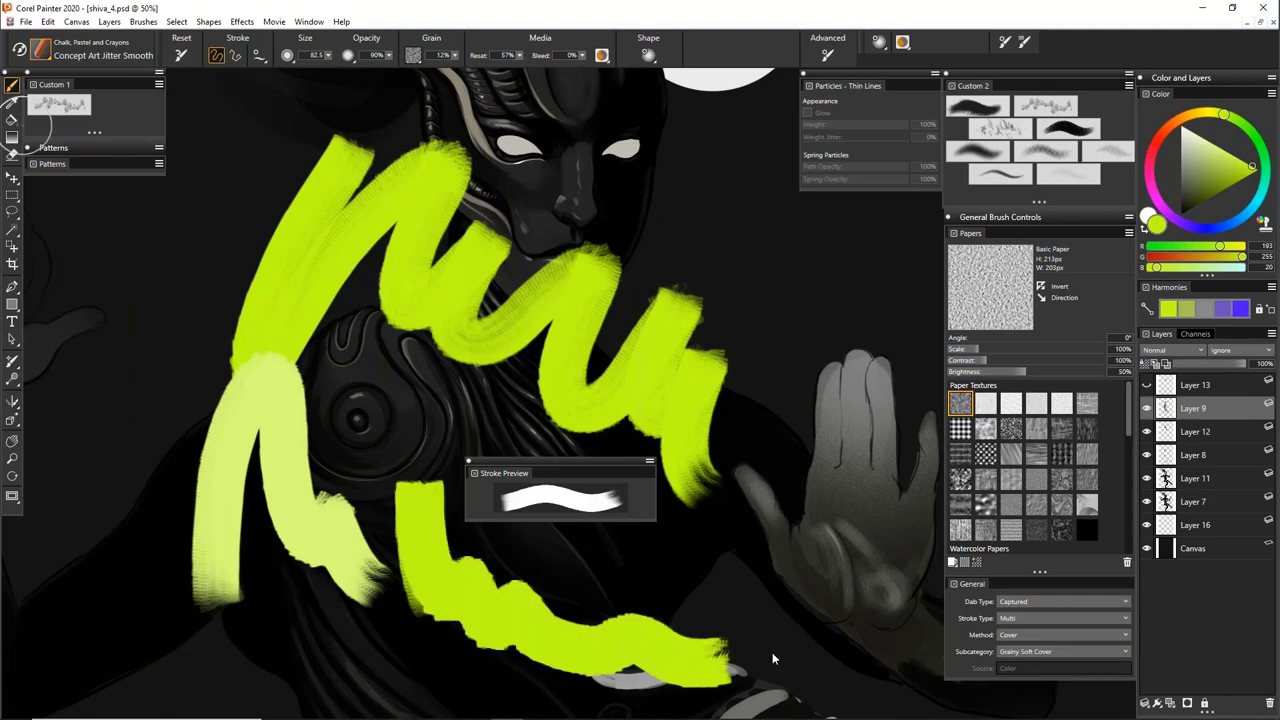
key(ctrl+z)
key(ctrl+z)
key(ctrl+z)
Set the brush method to Digital Wet, paint lime between the shoulder and neck on Layer 9, and check the available subcategories
click(1089, 636)
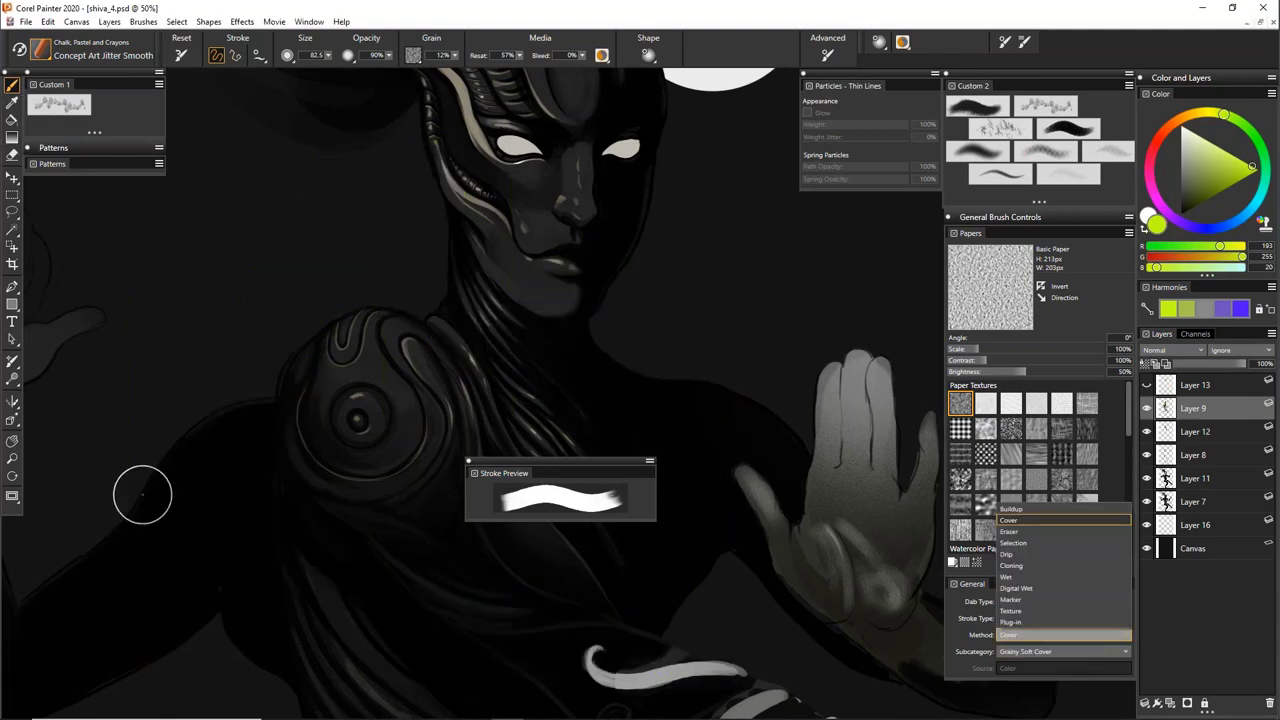
click(1057, 587)
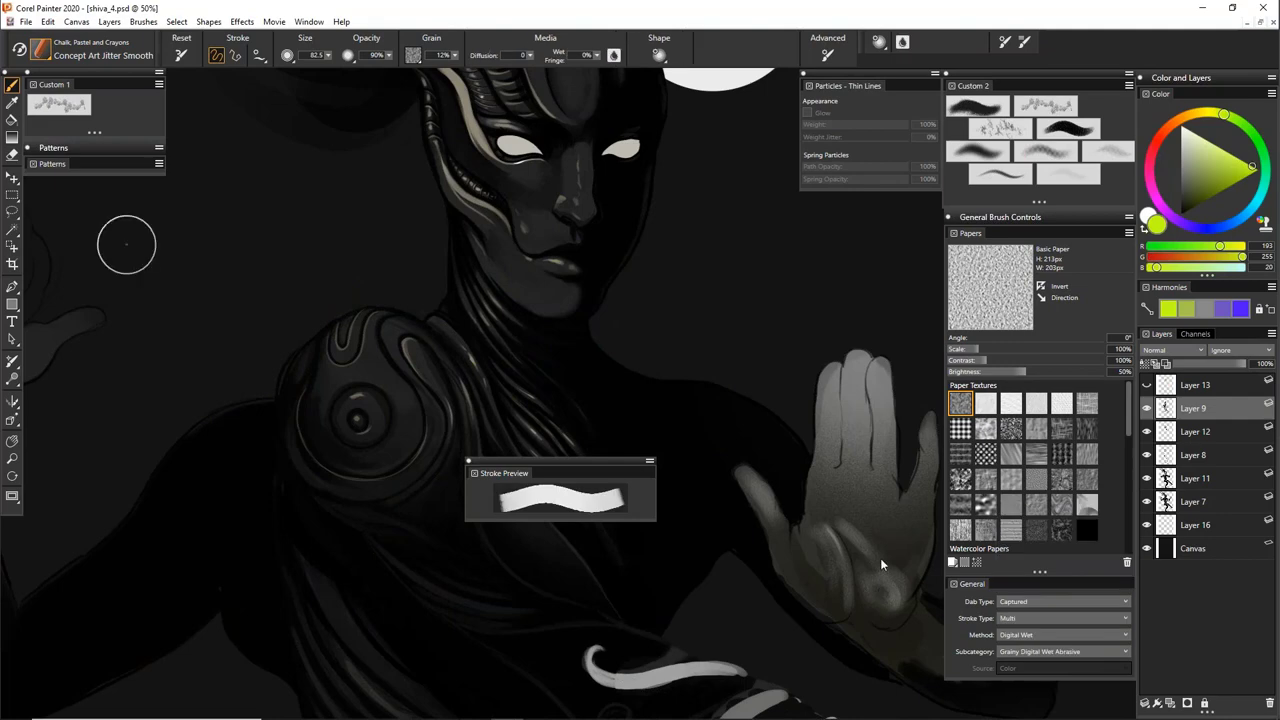
mouse_move(300, 418)
mouse_down()
mouse_move(349, 294)
mouse_move(395, 305)
mouse_up()
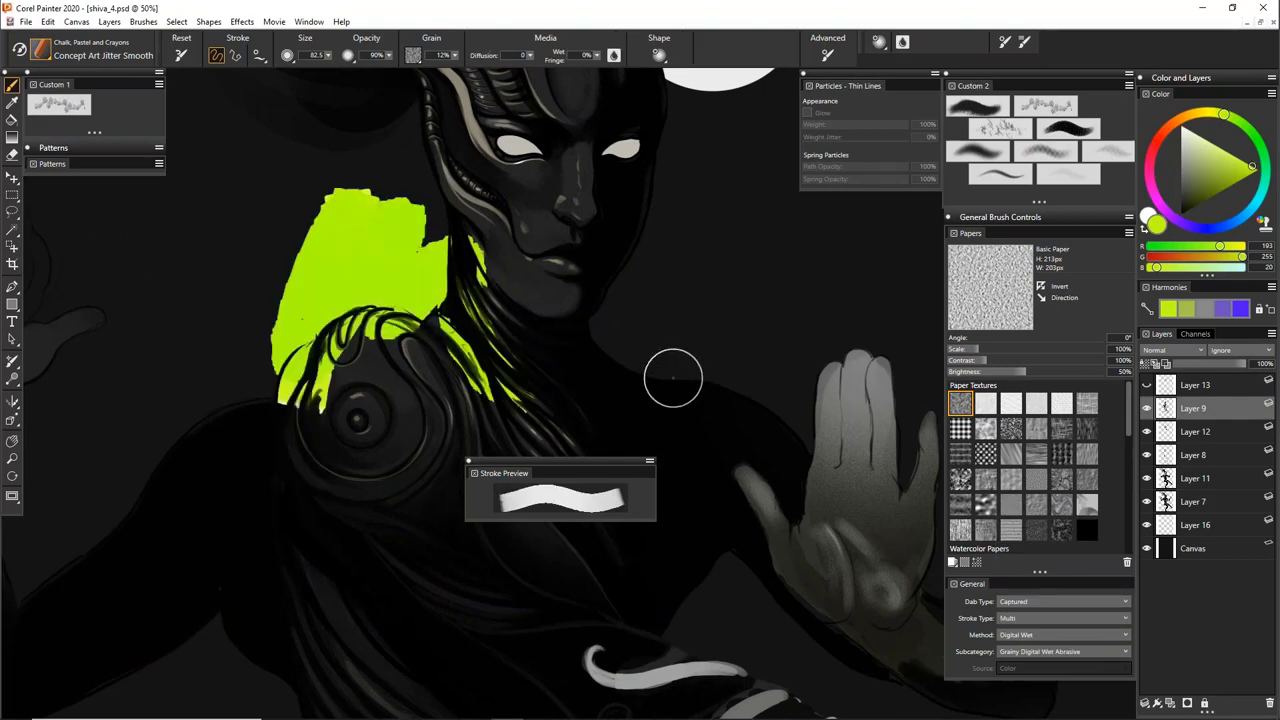
click(1052, 656)
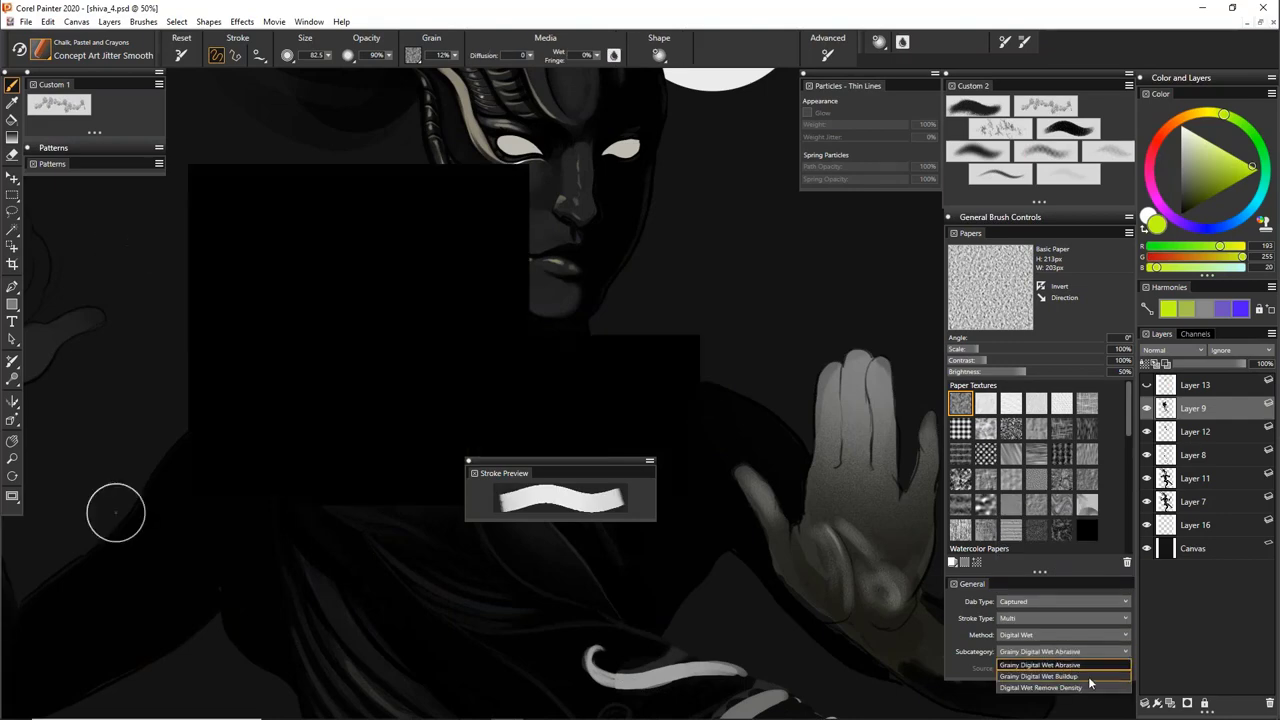
click(970, 636)
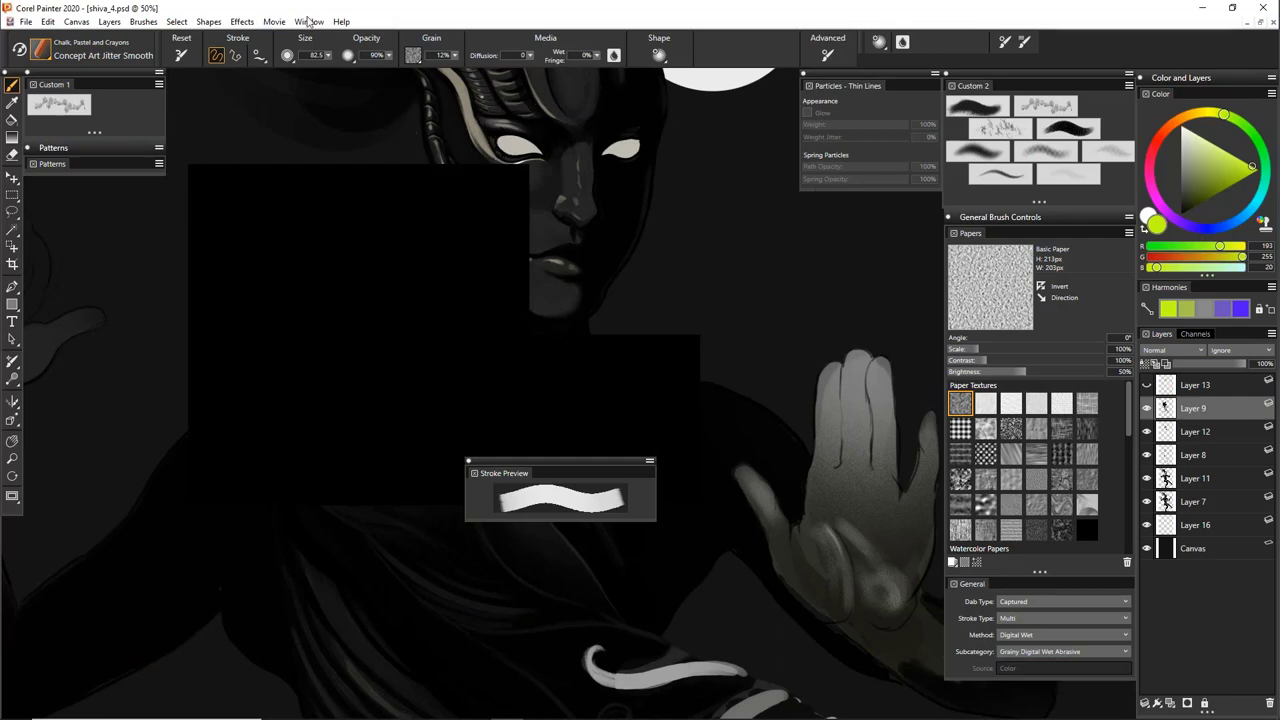
Show the Particles - Common brush shape controls
click(309, 21)
mouse_move(378, 338)
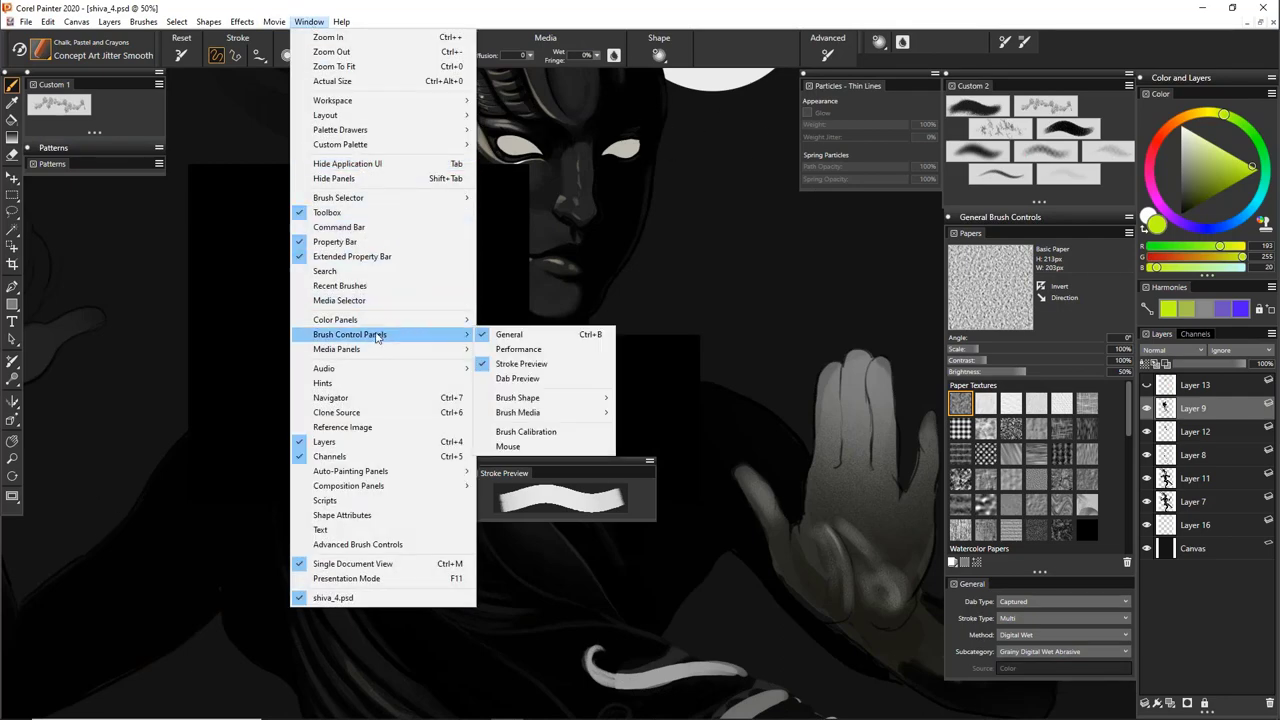
mouse_move(553, 403)
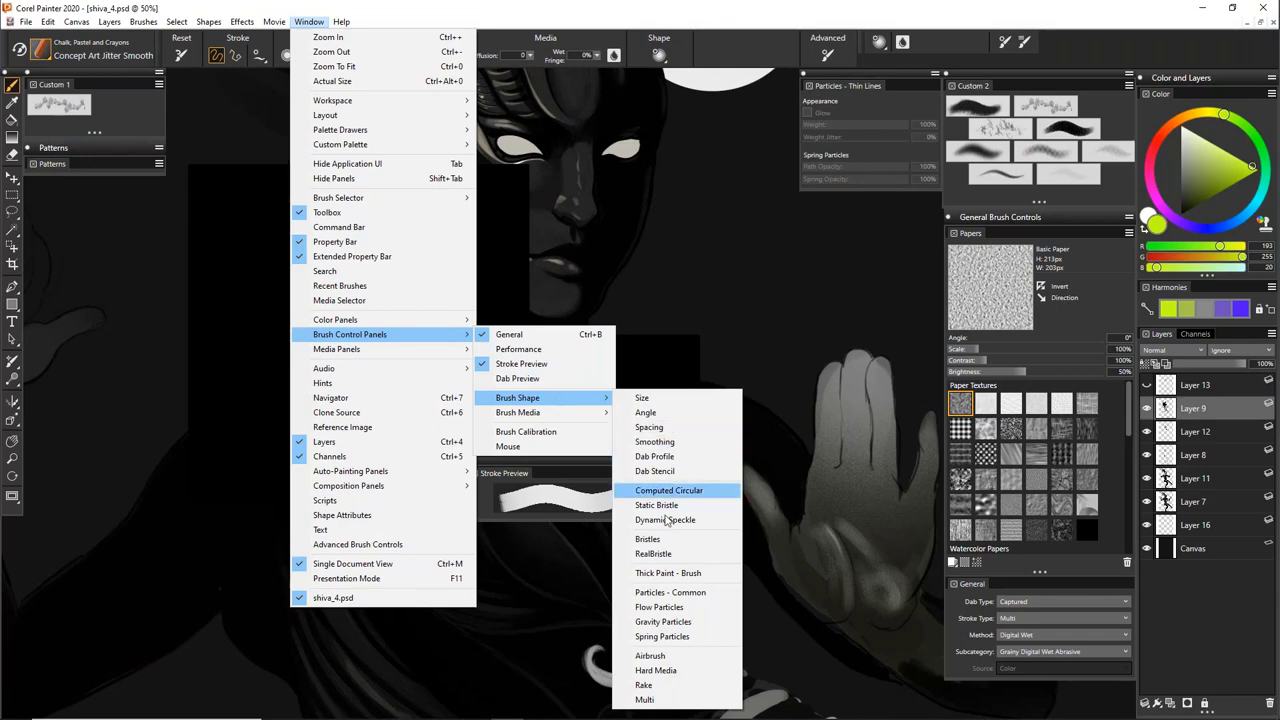
click(670, 592)
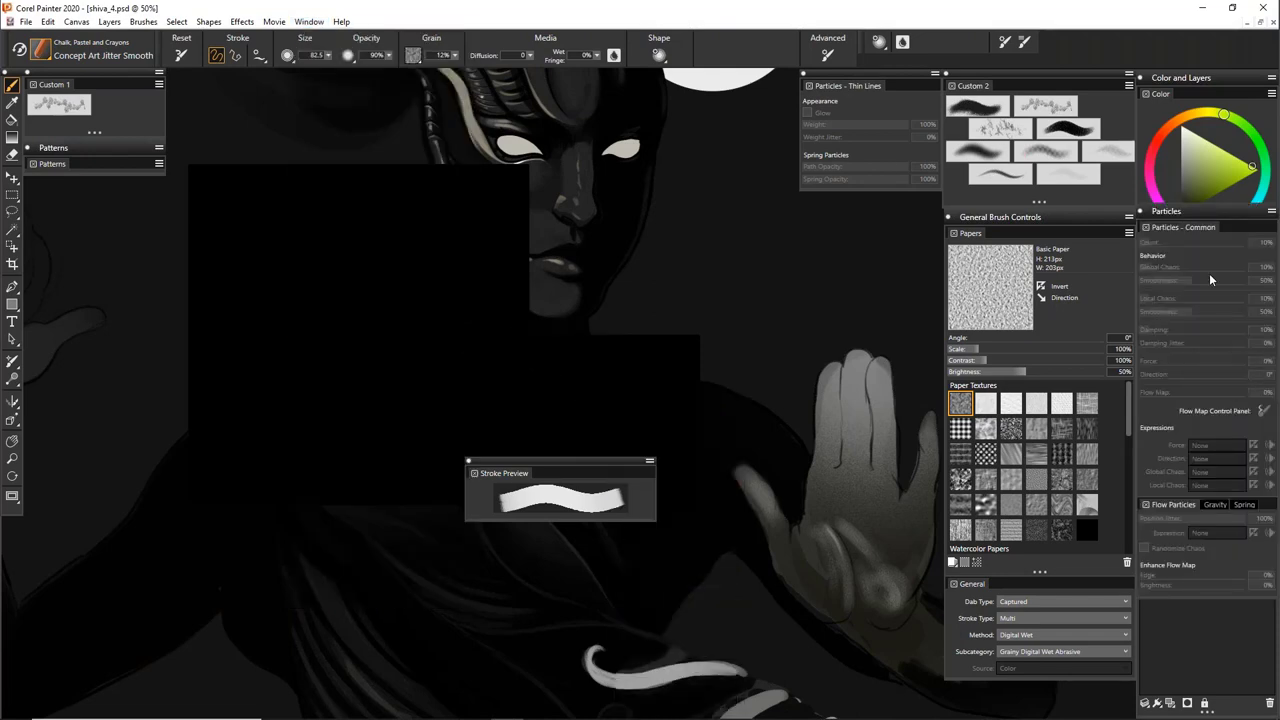
Choose the Spring Silk Ribbon brush from the Particles category and close the Stroke Preview
click(38, 56)
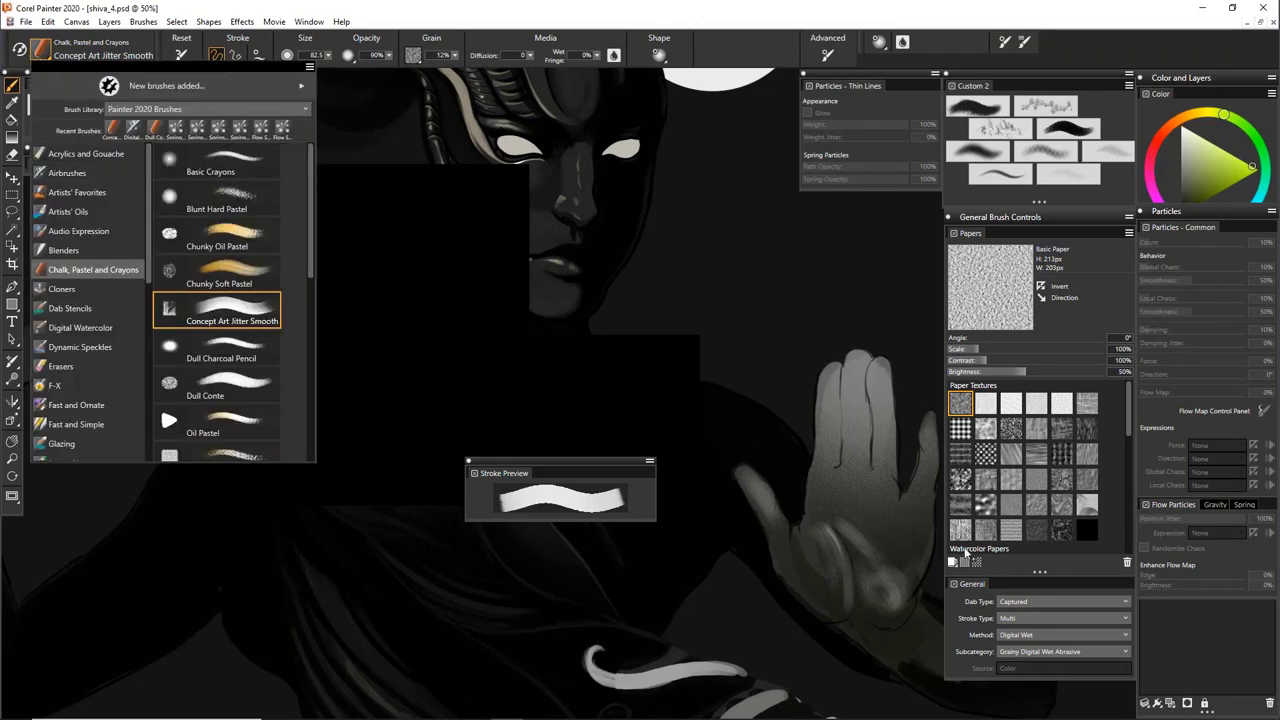
click(309, 21)
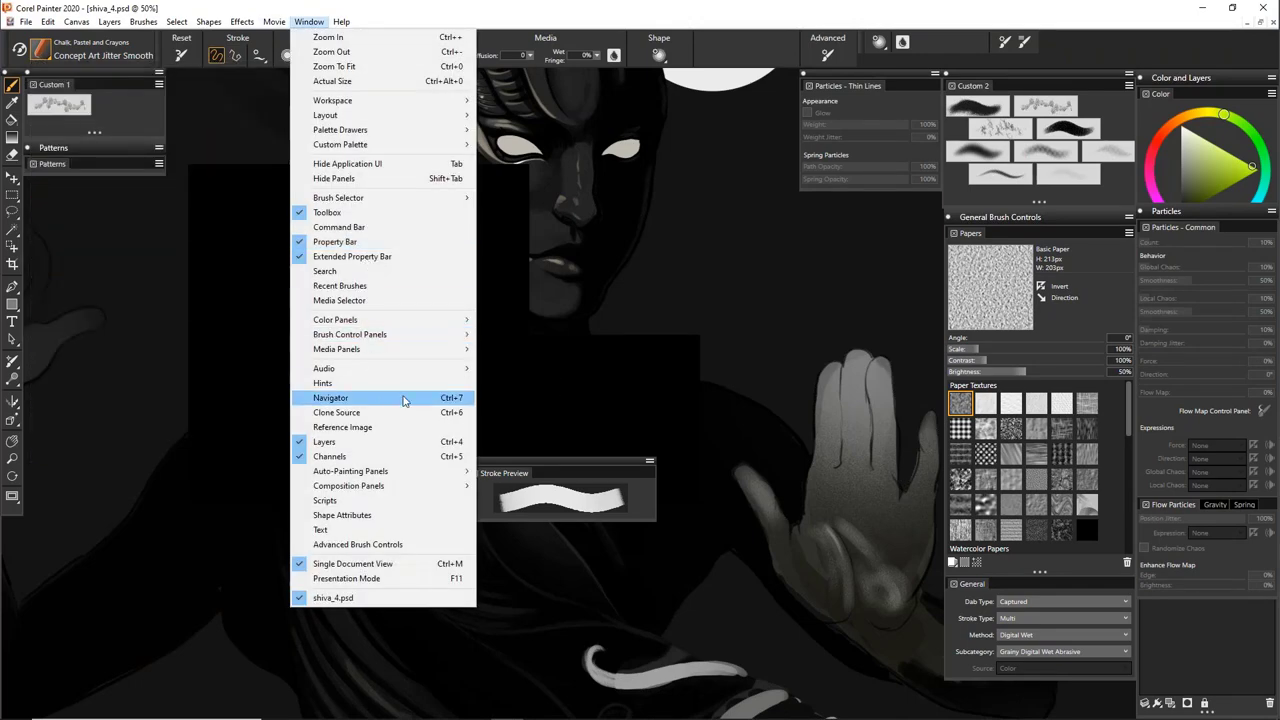
mouse_move(420, 338)
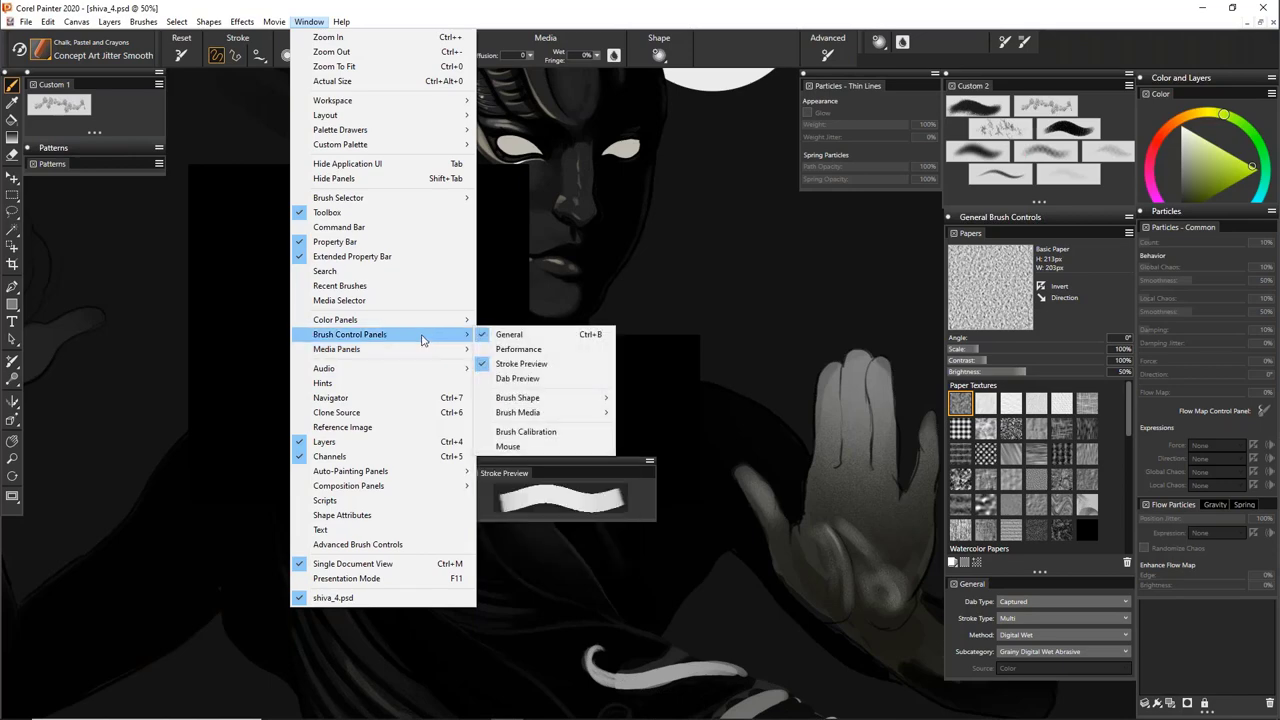
click(45, 53)
click(45, 53)
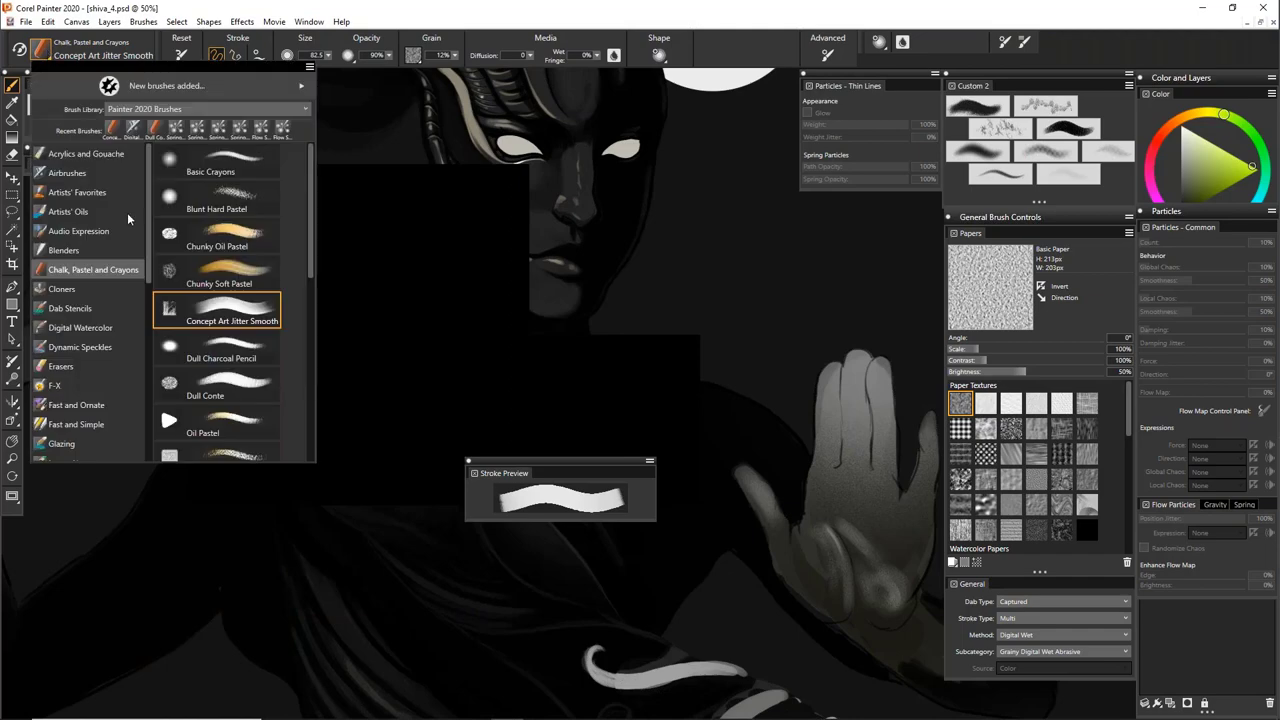
scroll(70, 256, down, 4)
scroll(79, 285, down, 3)
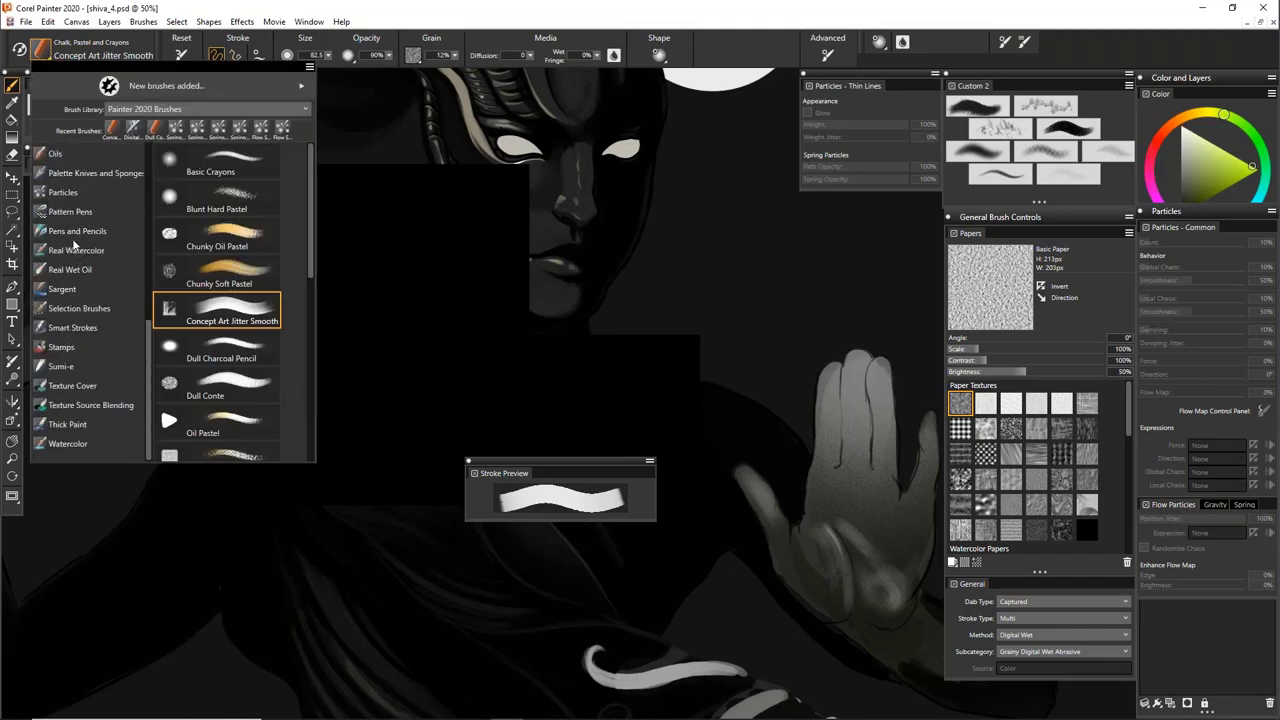
click(62, 192)
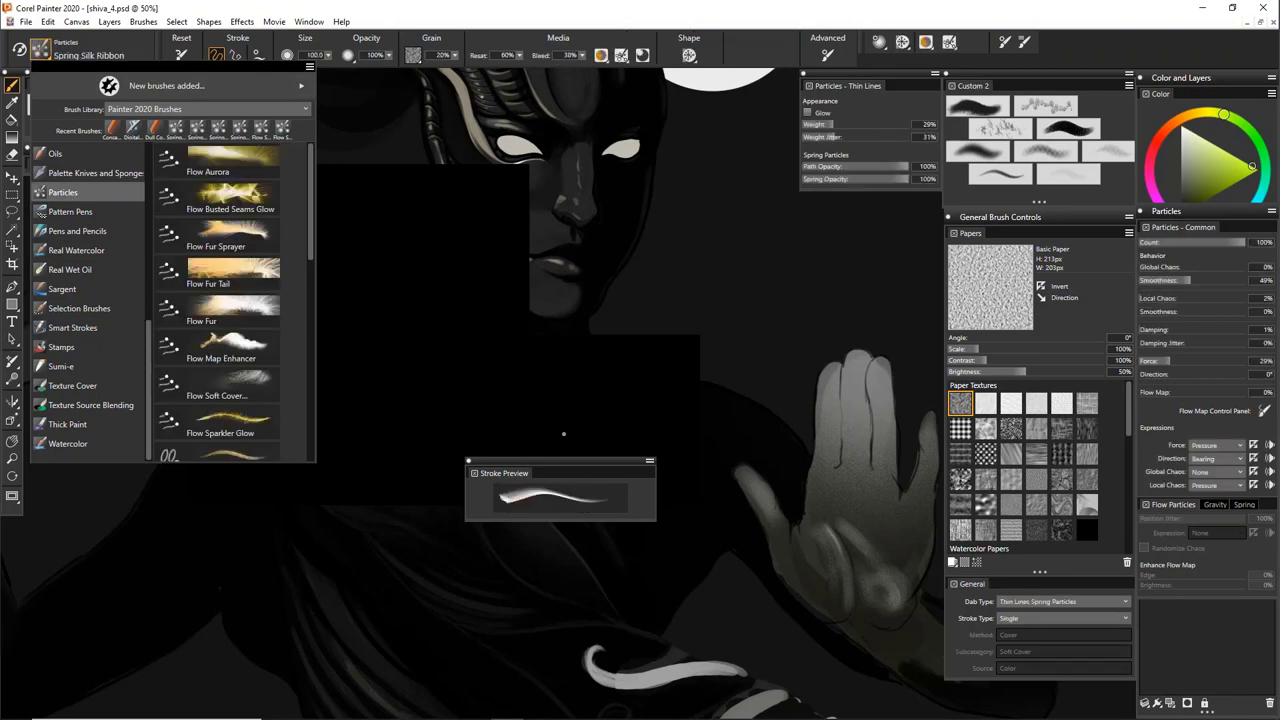
click(469, 462)
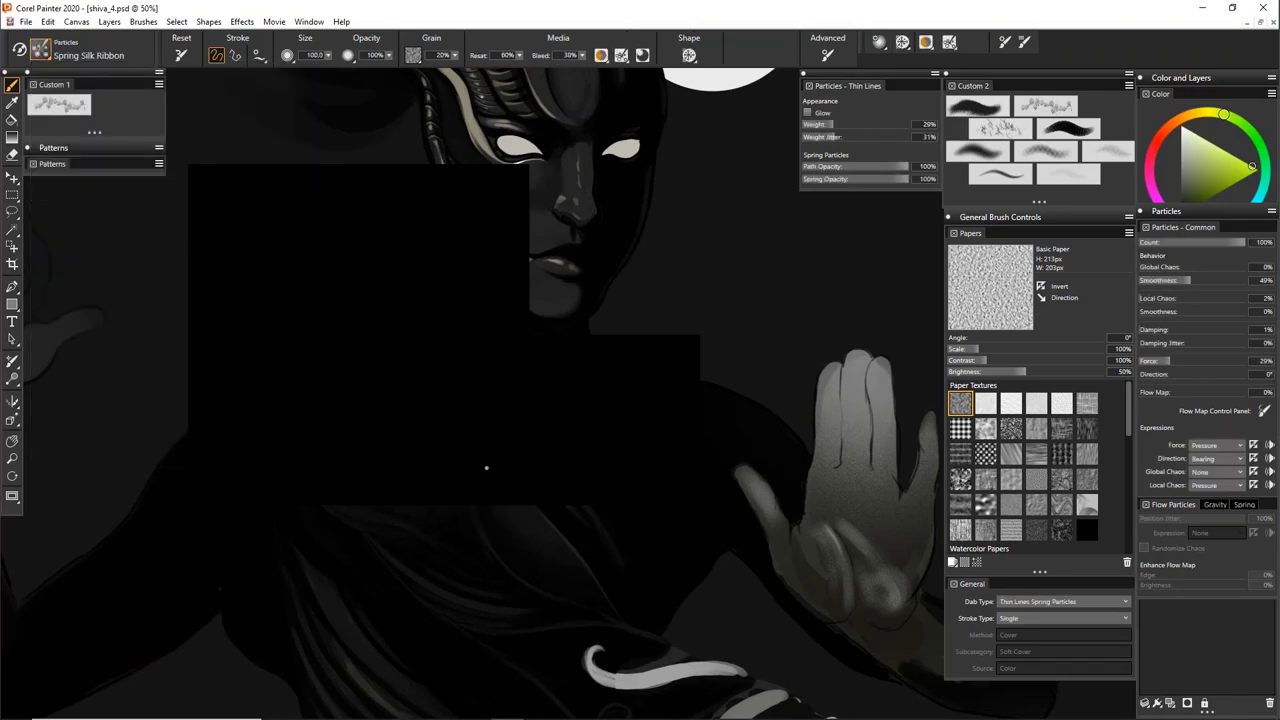
Try a single lime silk ribbon stroke extending sideways from the mouth, and undo it
drag(541, 265, 163, 250)
key(ctrl+minus)
key(ctrl+minus)
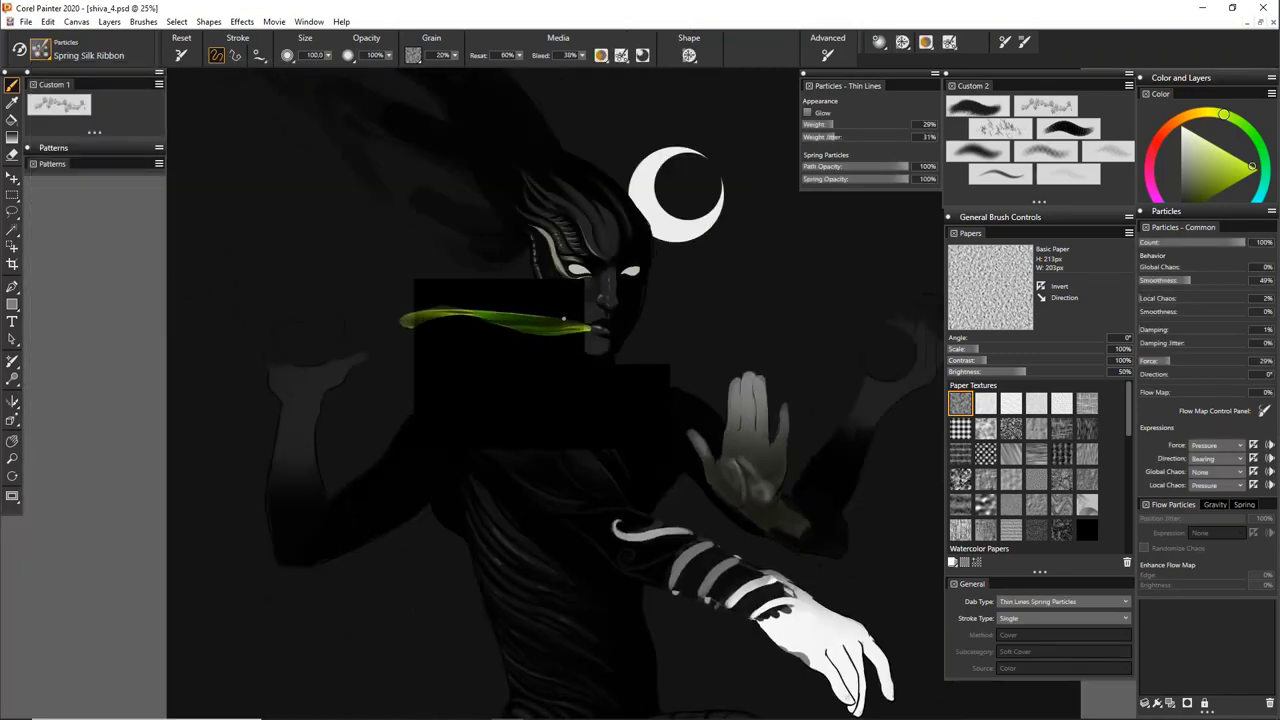
key(ctrl+plus)
key(ctrl+z)
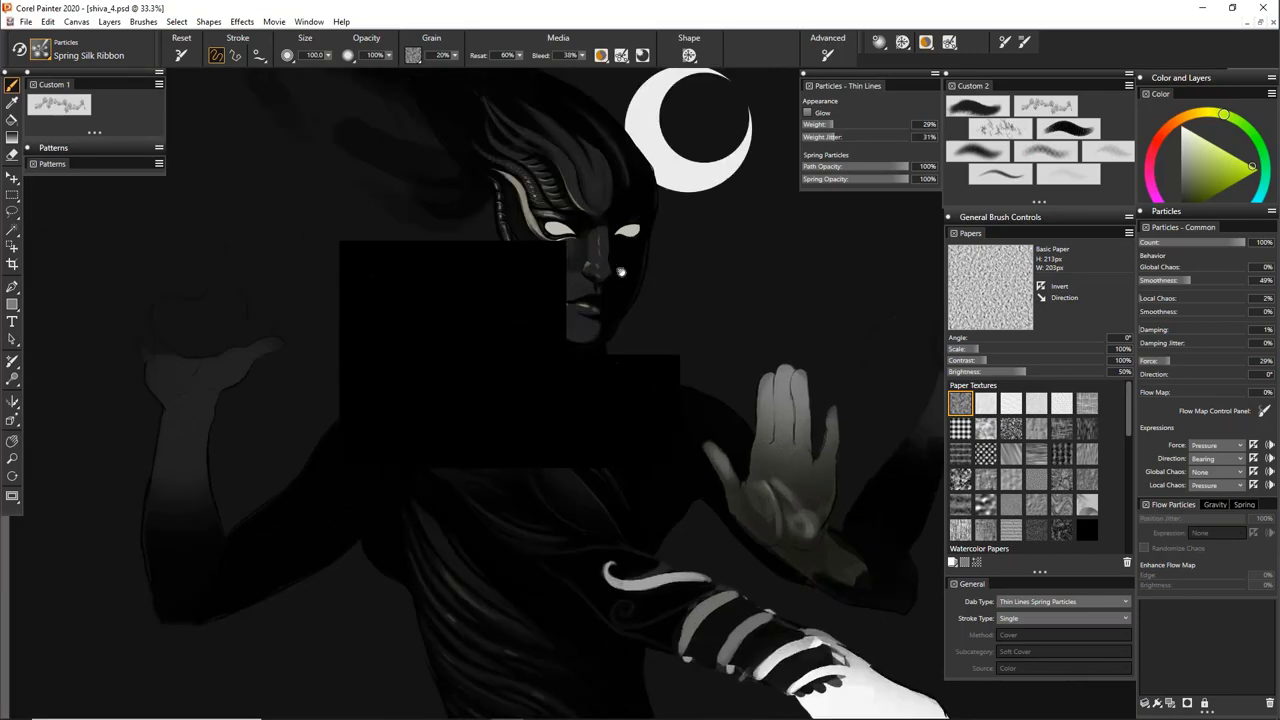
Try large swirling lime silk ribbons over the black area on the chest, and undo the particle strokes
scroll(620, 271, down, 5)
scroll(565, 363, up, 4)
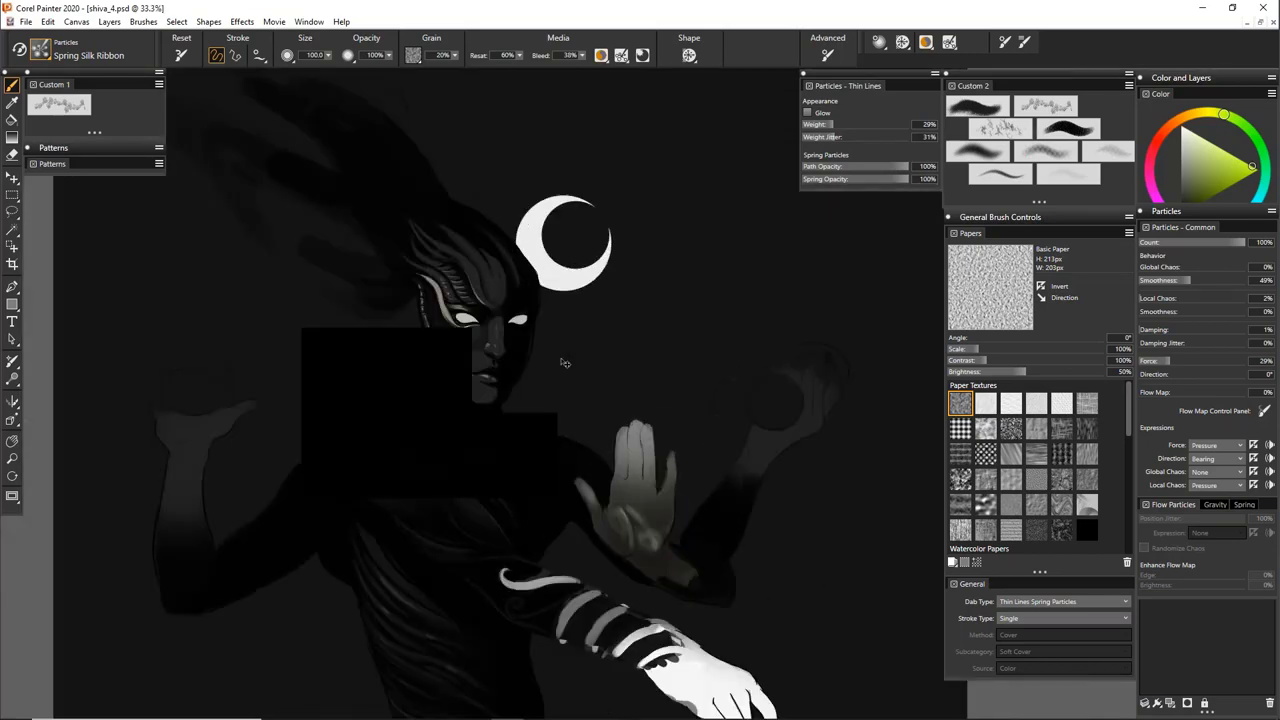
scroll(565, 363, up, 3)
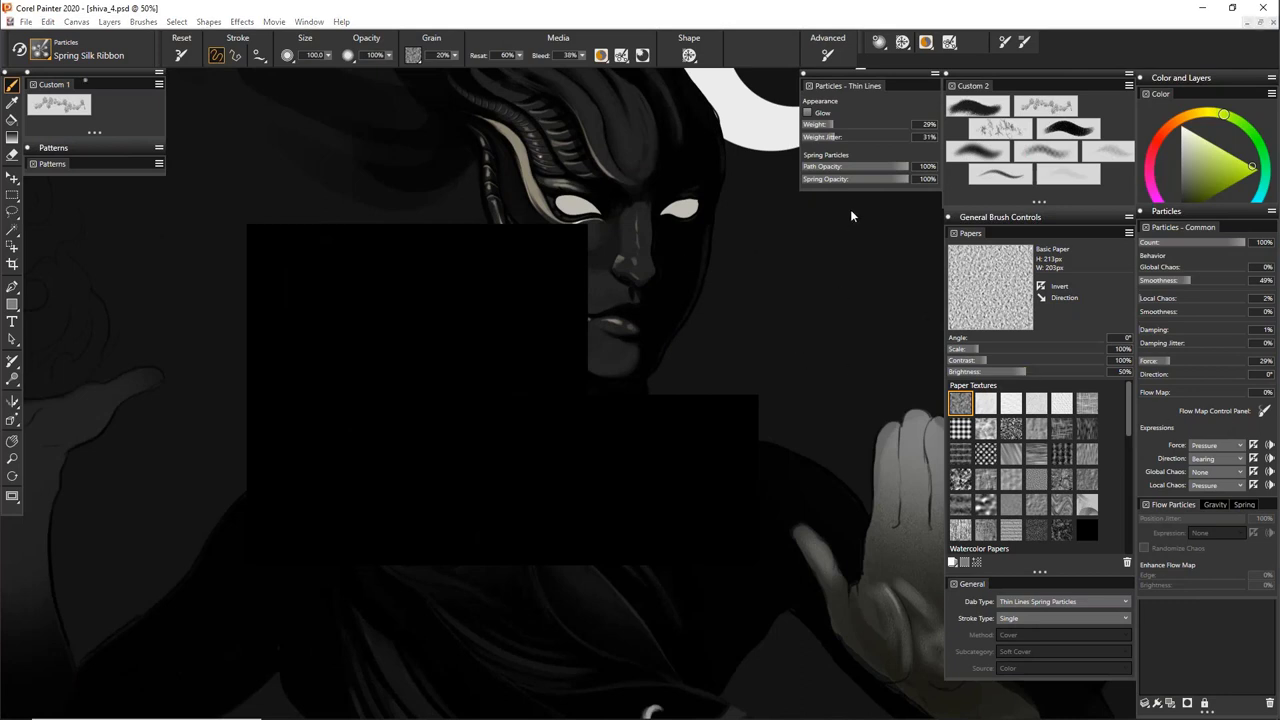
mouse_move(706, 307)
mouse_down()
mouse_move(150, 500)
mouse_move(640, 470)
mouse_move(210, 370)
mouse_move(160, 555)
mouse_move(540, 615)
mouse_move(660, 370)
mouse_move(570, 255)
mouse_move(400, 330)
mouse_move(560, 380)
mouse_up()
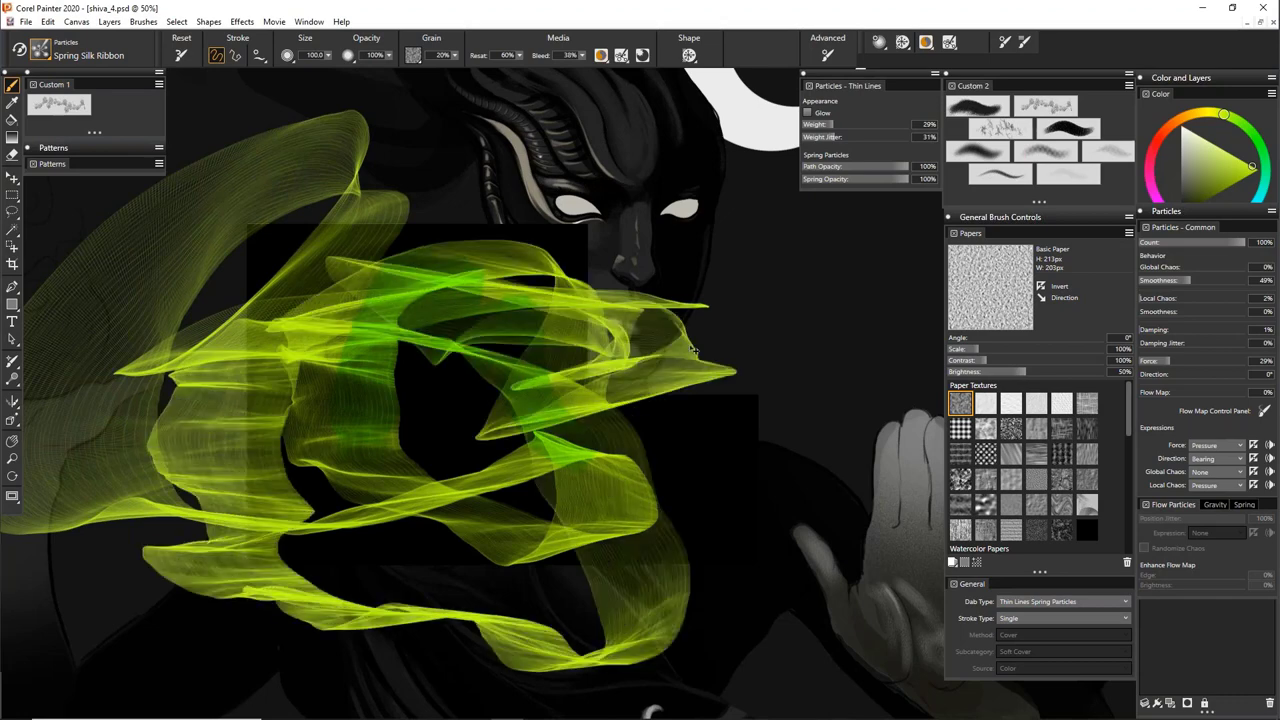
key(ctrl+z)
mouse_move(425, 395)
mouse_down()
mouse_move(612, 515)
mouse_move(715, 440)
mouse_move(805, 660)
mouse_up()
key(ctrl+z)
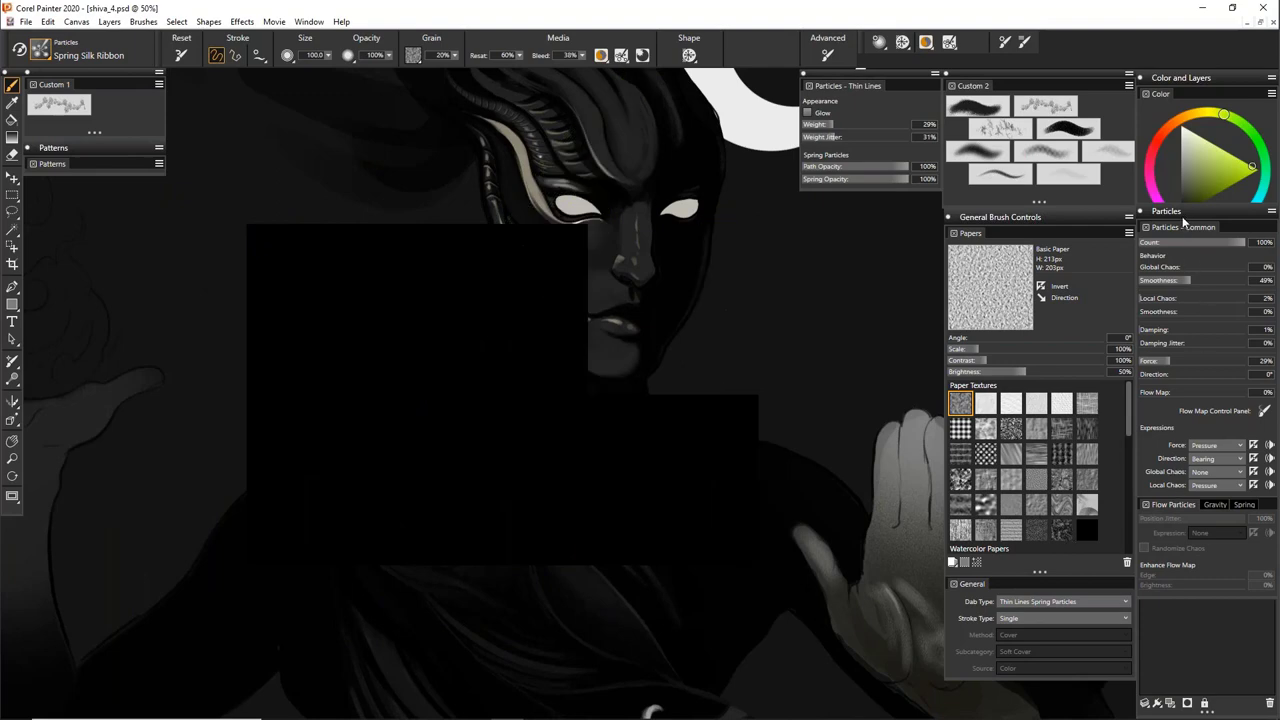
Collapse the Particles brush controls and toggle Layer 9's visibility off and on to compare the painting
click(1148, 229)
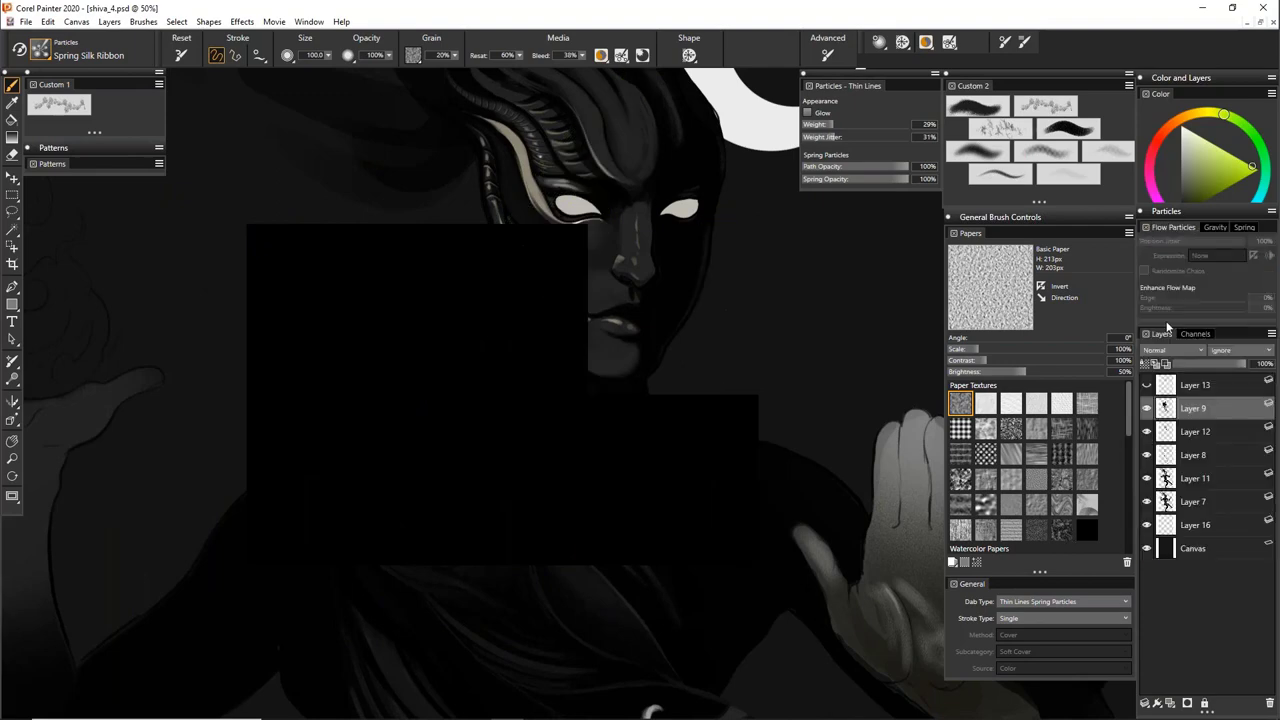
click(1147, 409)
click(1147, 409)
click(1147, 410)
click(1147, 411)
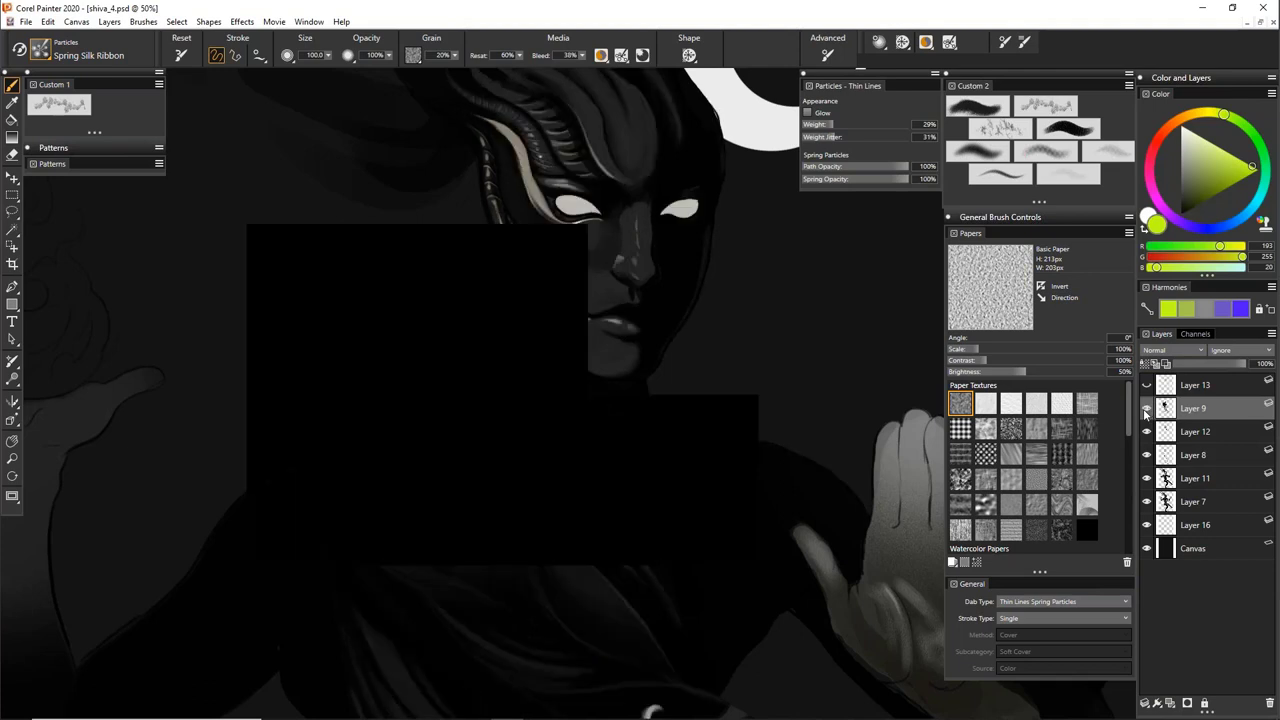
Show Layer 13 and close shiva_4.psd without saving its changes
drag(745, 341, 687, 345)
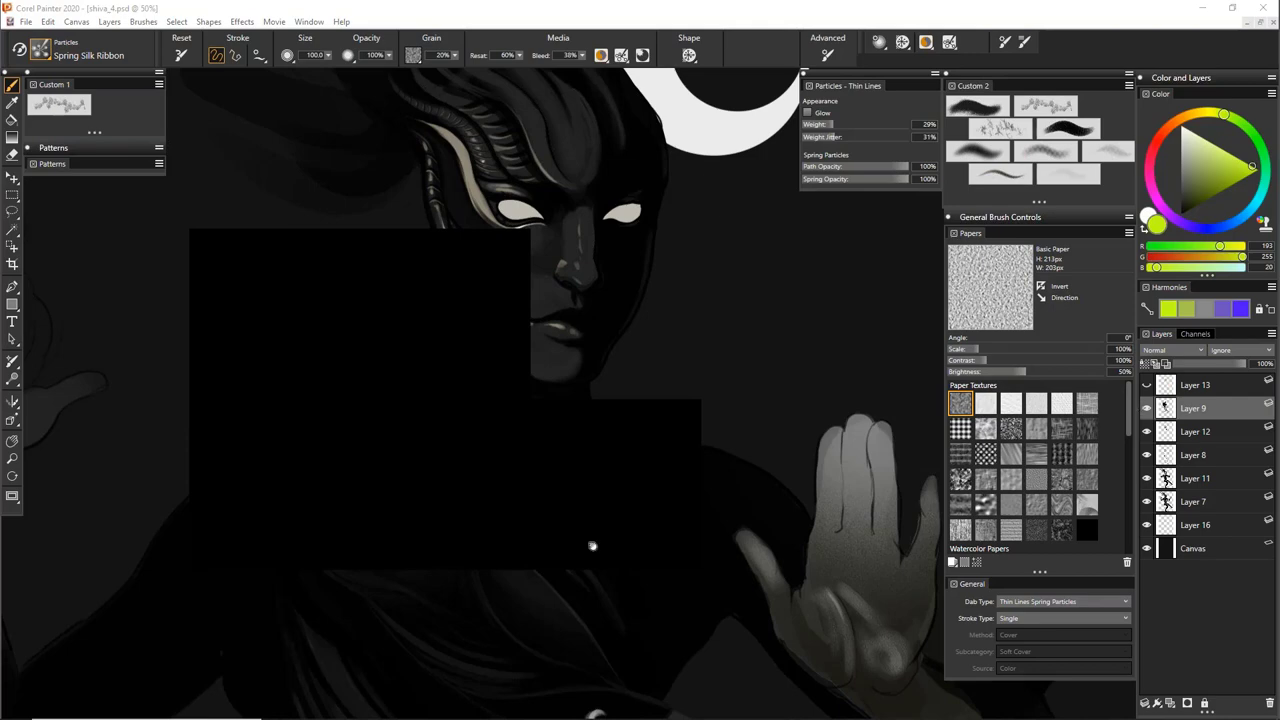
drag(592, 546, 522, 171)
click(1147, 386)
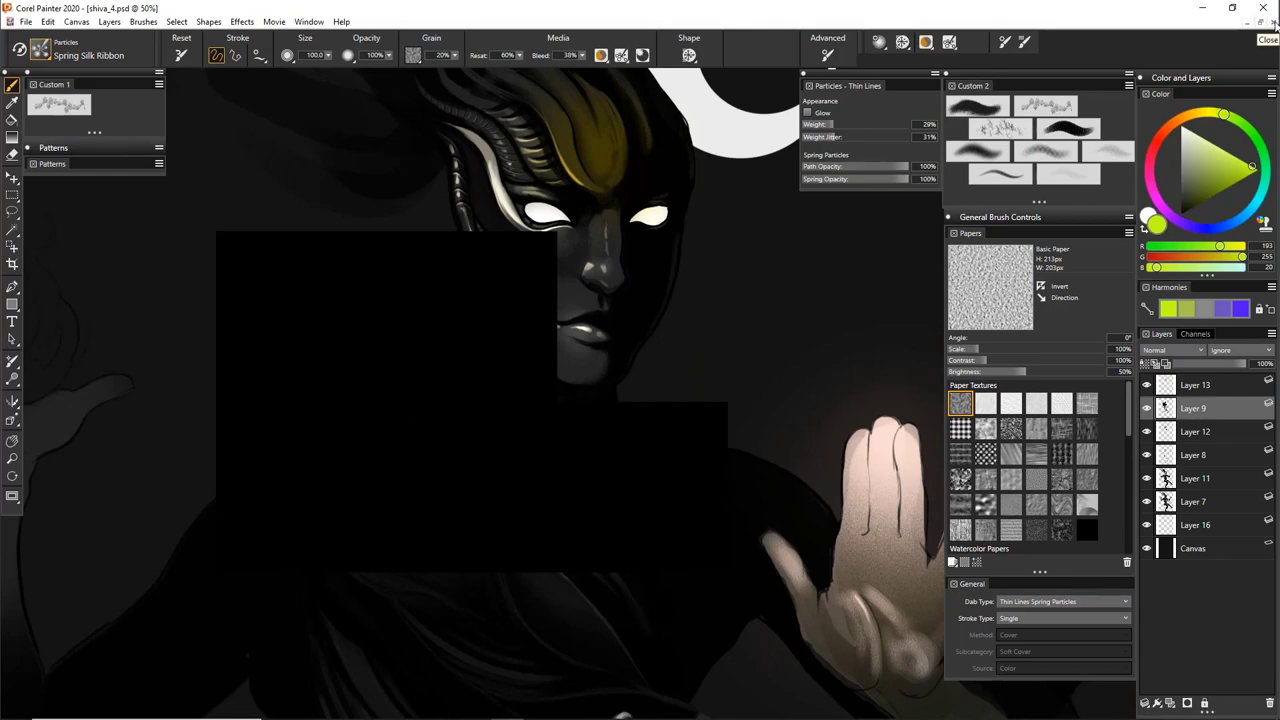
click(1273, 22)
click(664, 417)
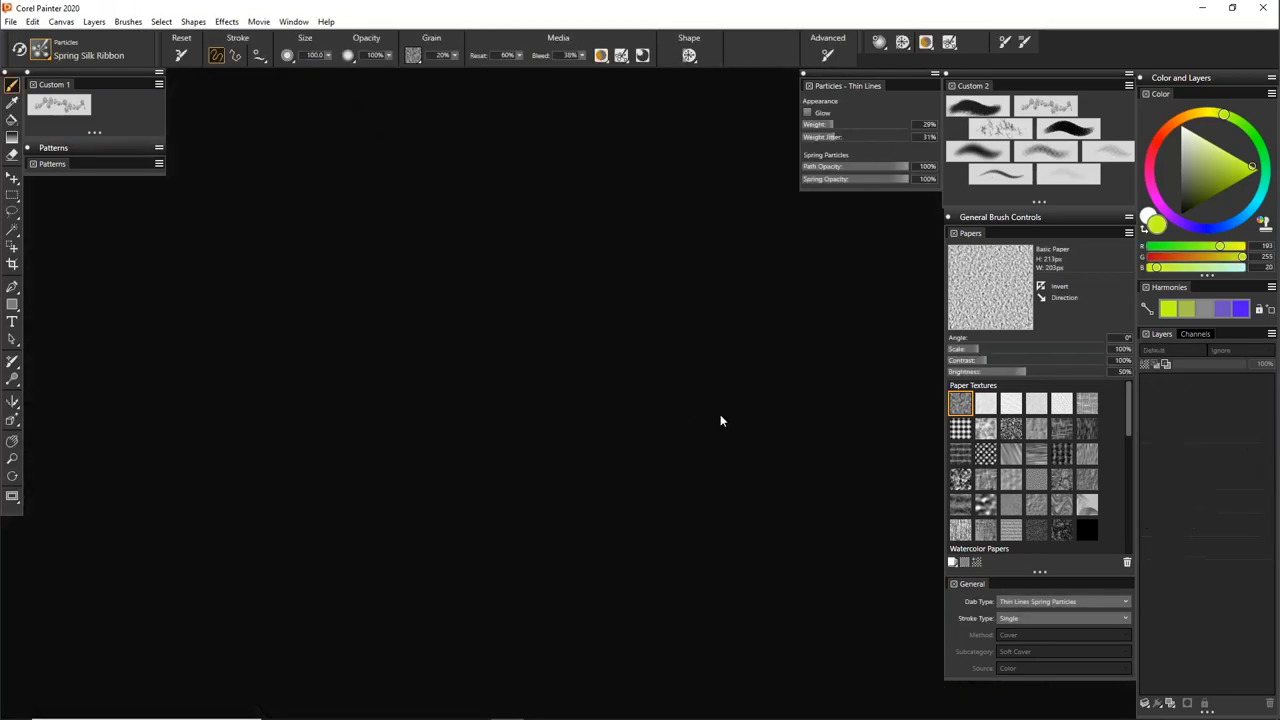
Reopen shiva_4.psd from the recent files and frame the figure's head and chest at 50% zoom
click(12, 22)
mouse_move(80, 66)
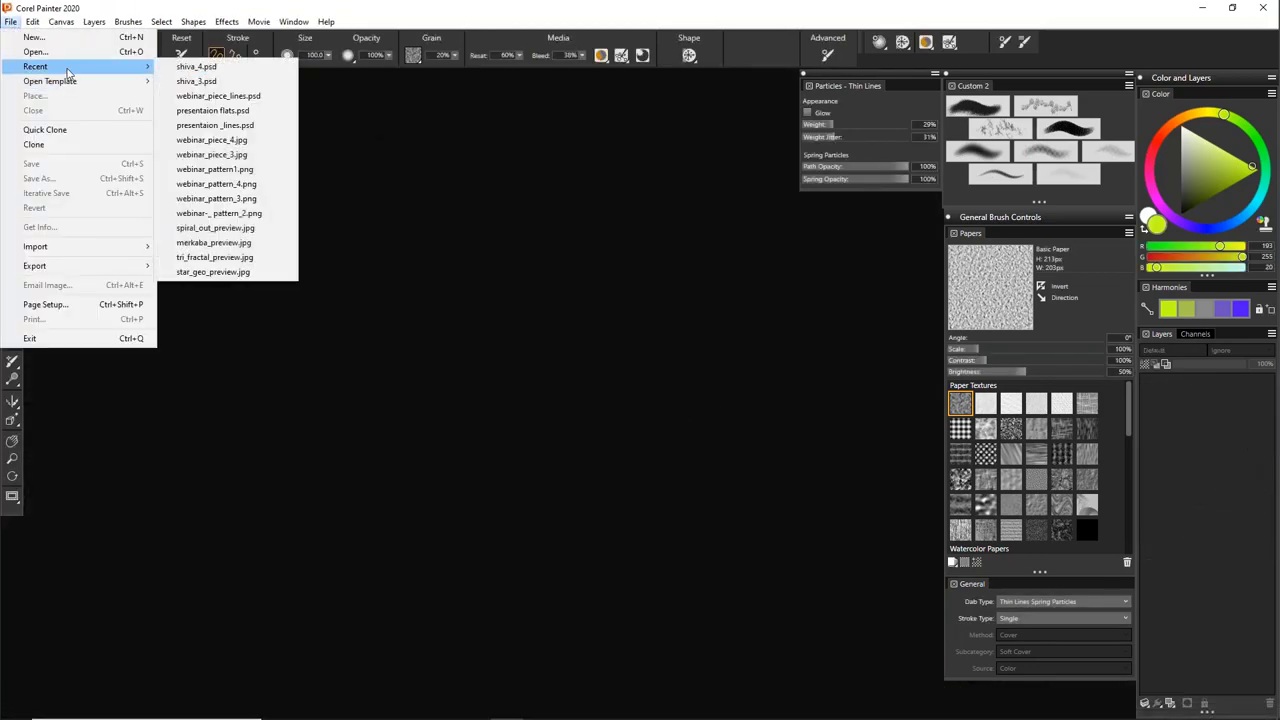
click(238, 67)
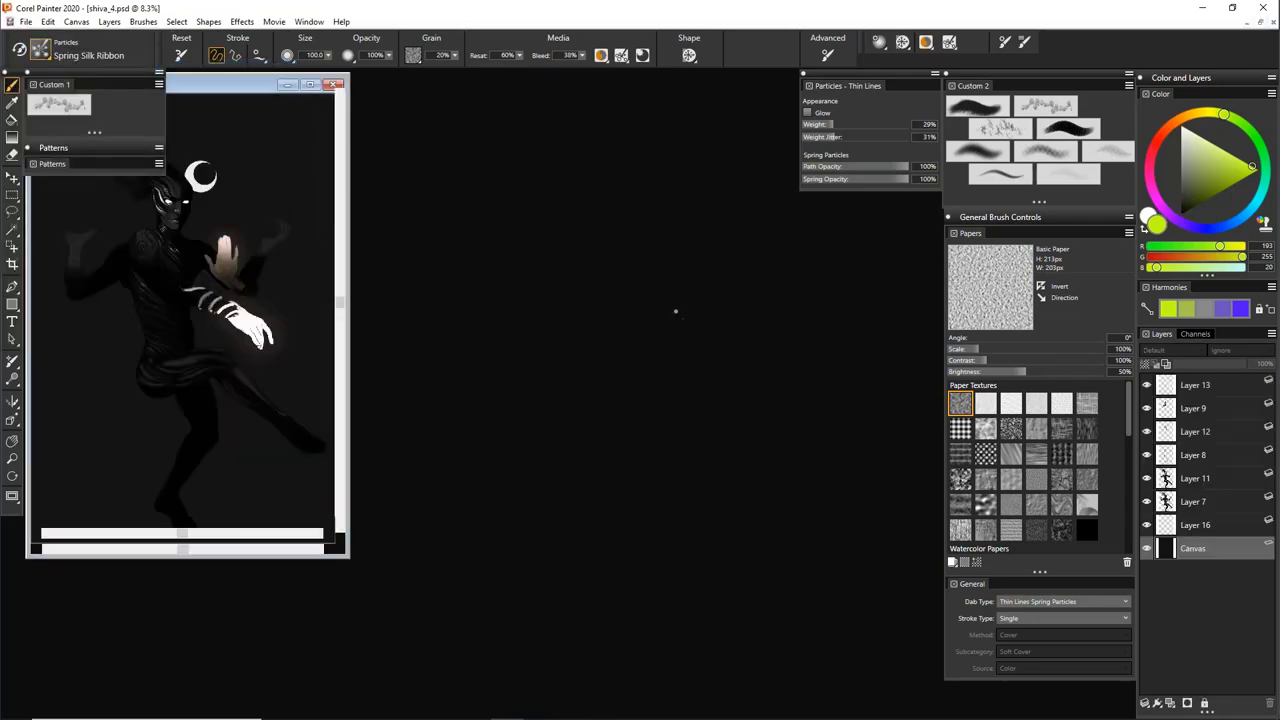
scroll(675, 311, up, 5)
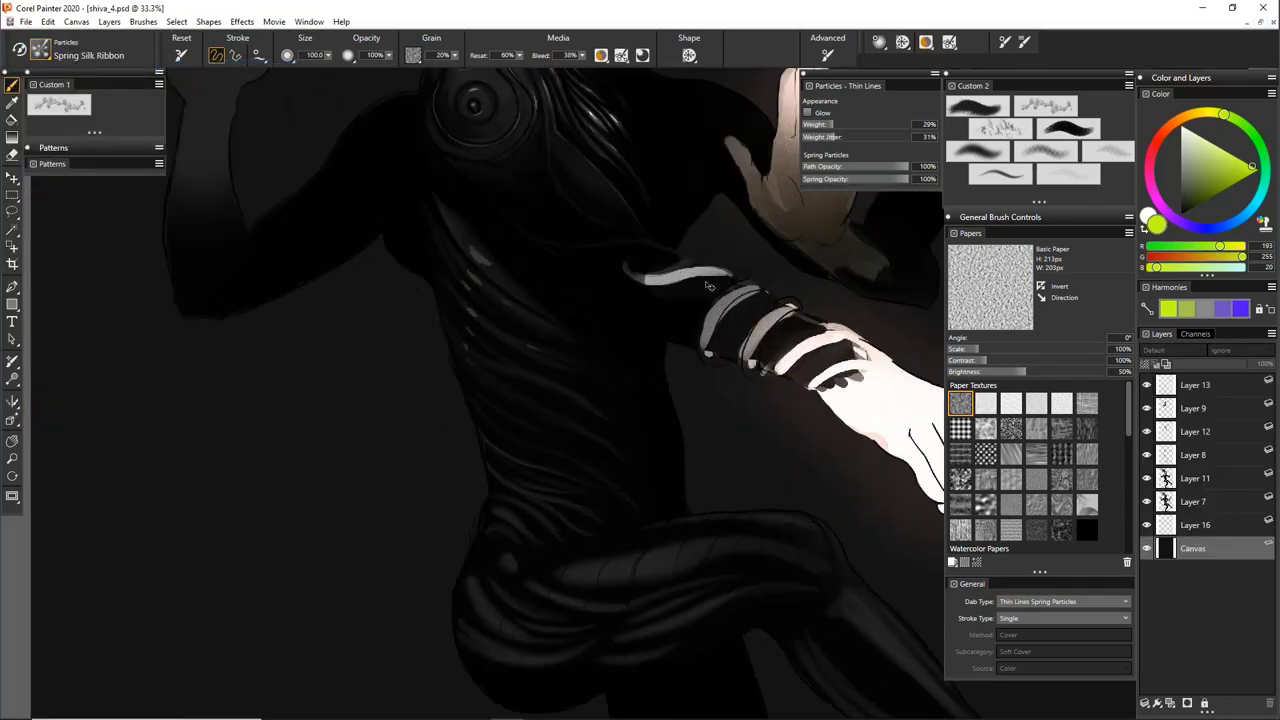
scroll(708, 286, up, 1)
drag(657, 251, 647, 333)
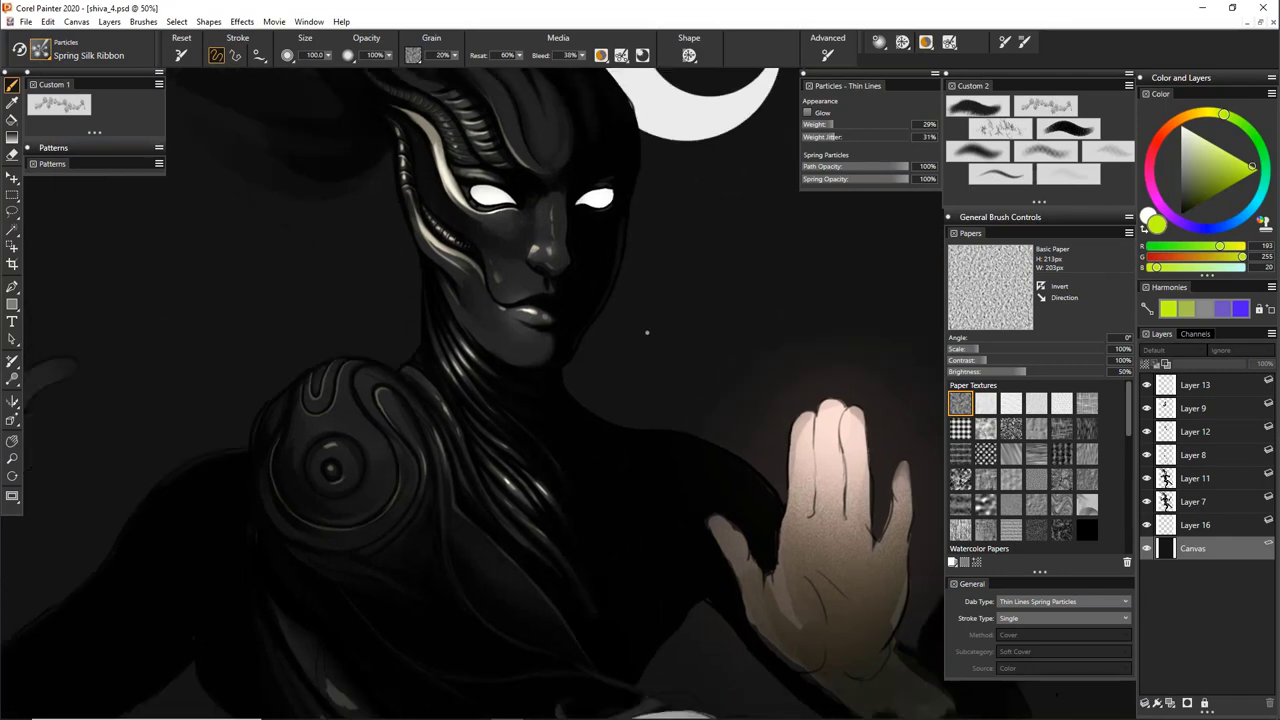
Make Layer 11 the active layer and toggle its visibility off and on to check its content
click(1195, 389)
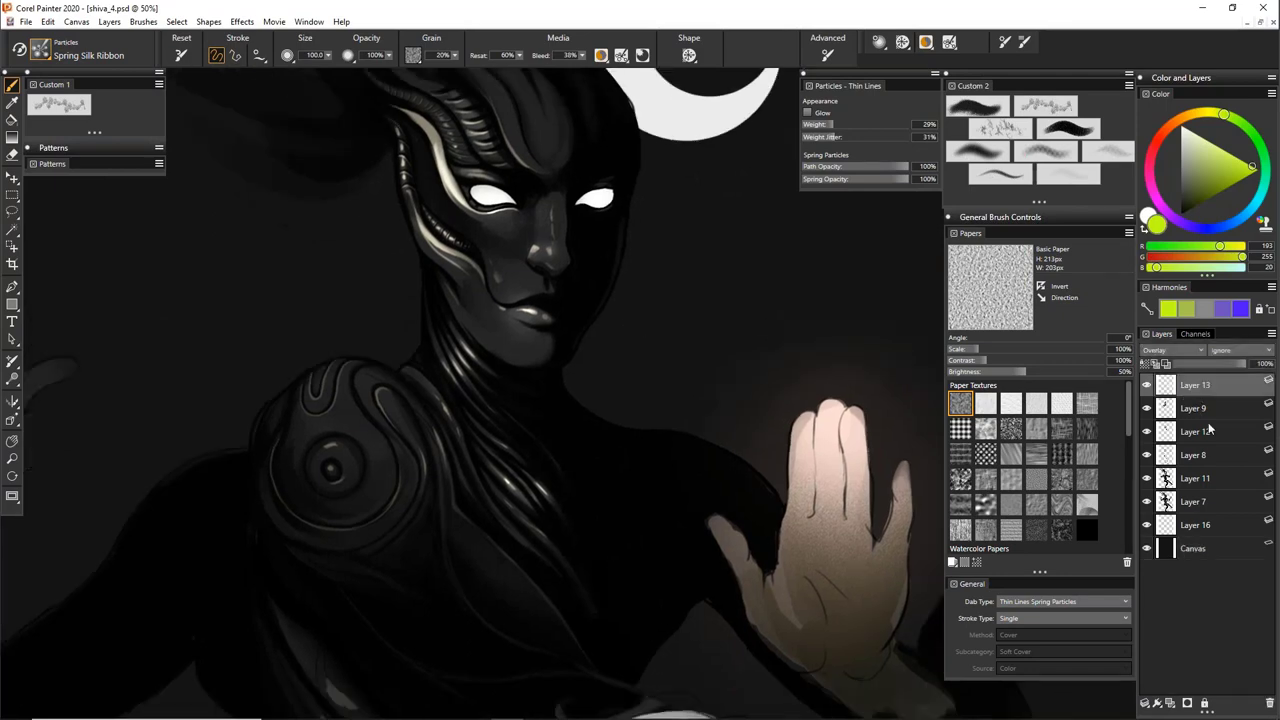
click(1197, 481)
click(1146, 479)
click(1146, 479)
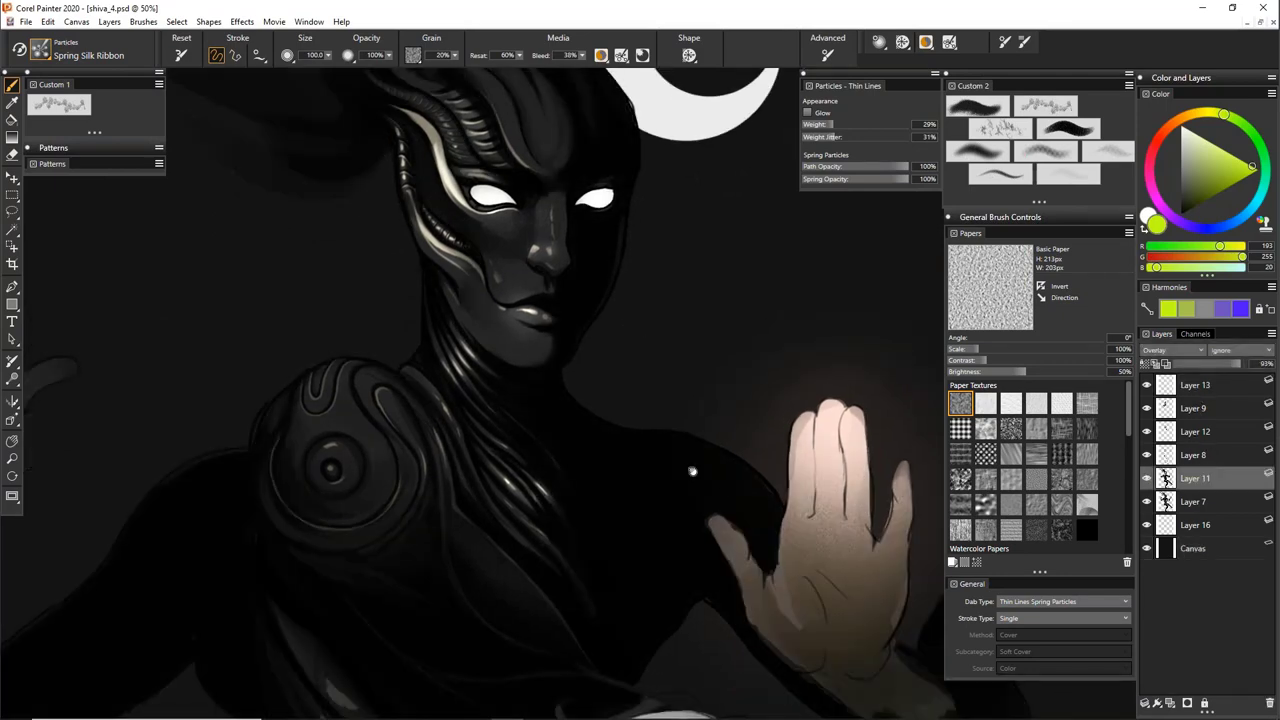
Choose the Dull Conte brush from the Custom 2 palette and paint small highlights on the torso's side folds
scroll(692, 471, down, 8)
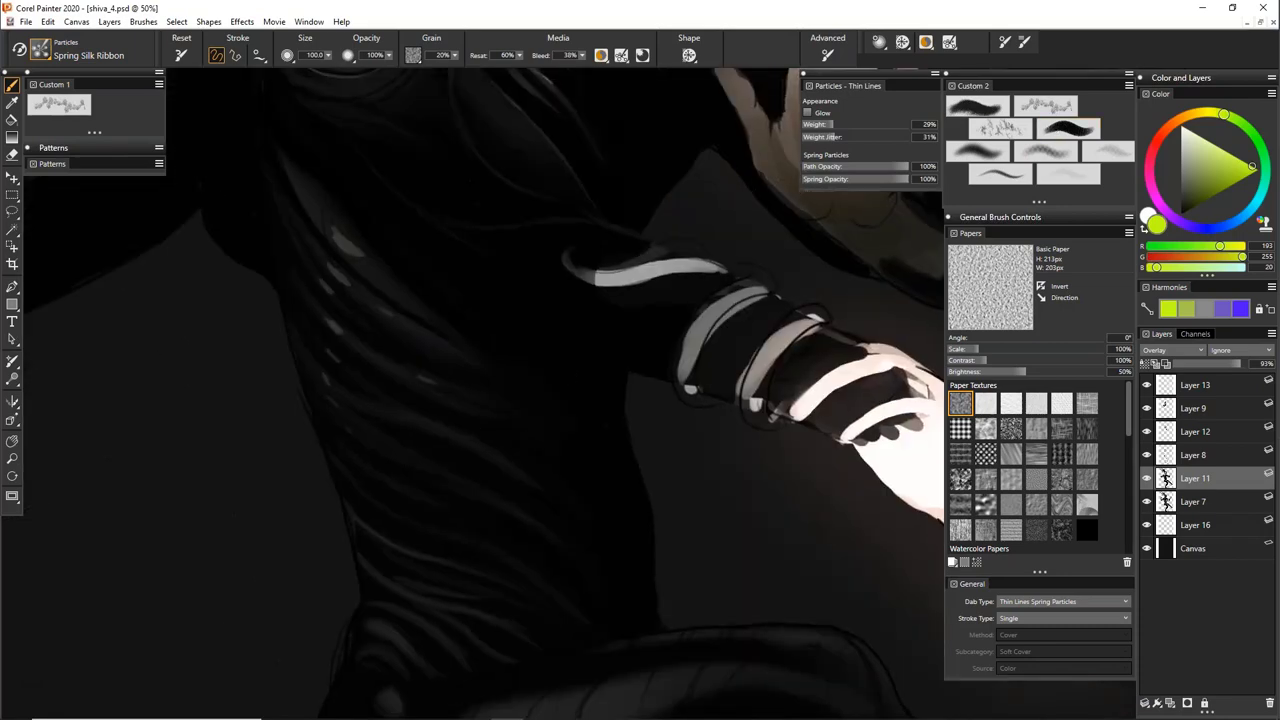
click(1068, 129)
drag(431, 394, 422, 396)
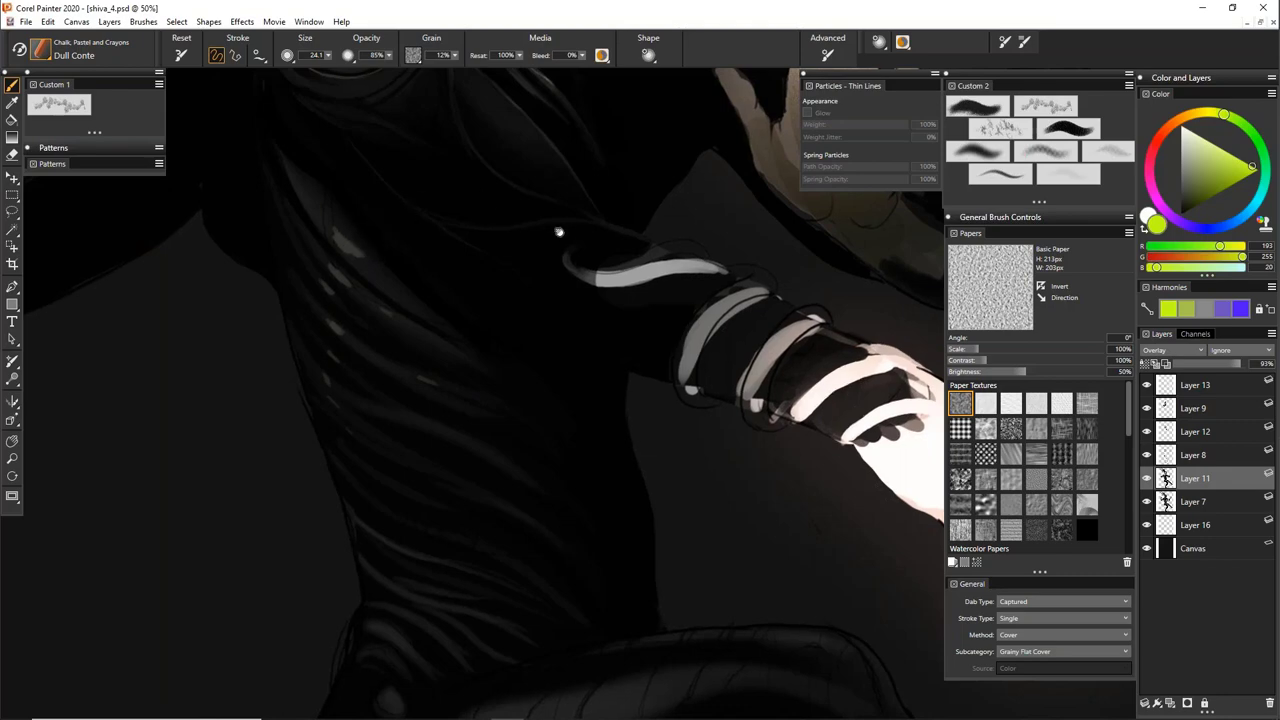
drag(558, 231, 525, 438)
Sample near-white from the glowing hand and dark greys from the torso to paint and blend a brighter highlight on the upper ribs
alt+click(785, 507)
alt+click(850, 627)
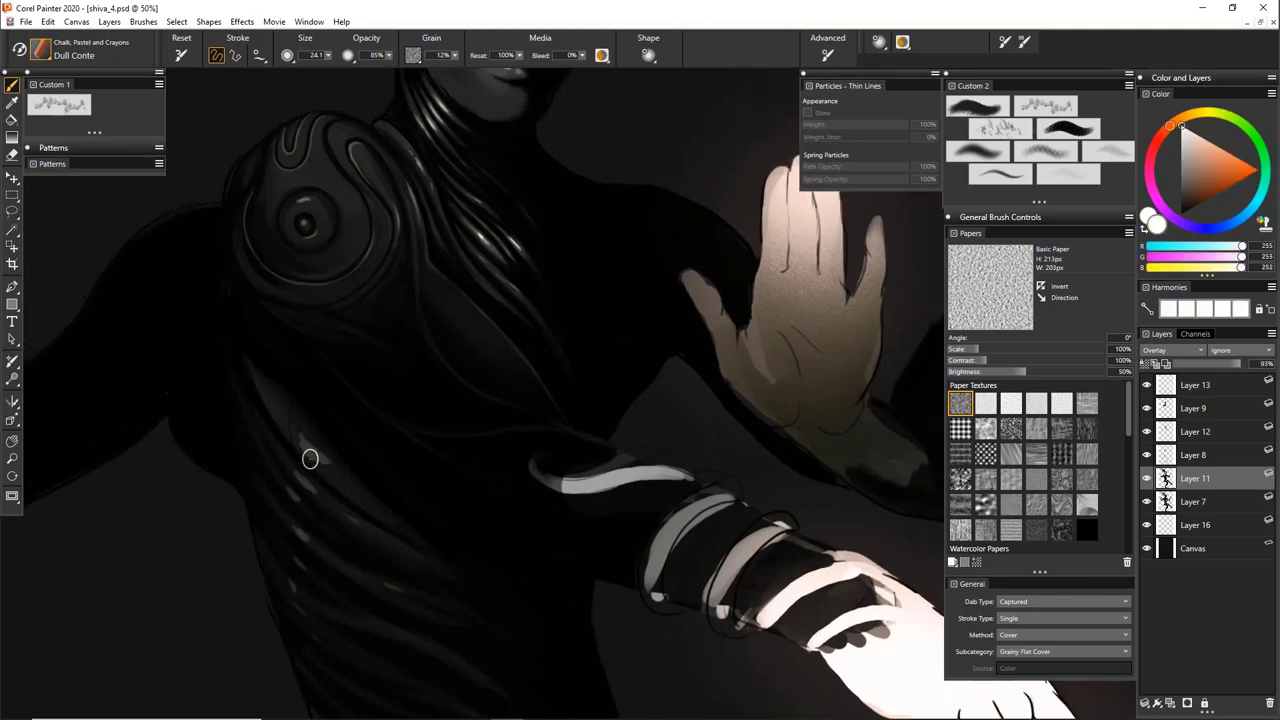
alt+click(357, 484)
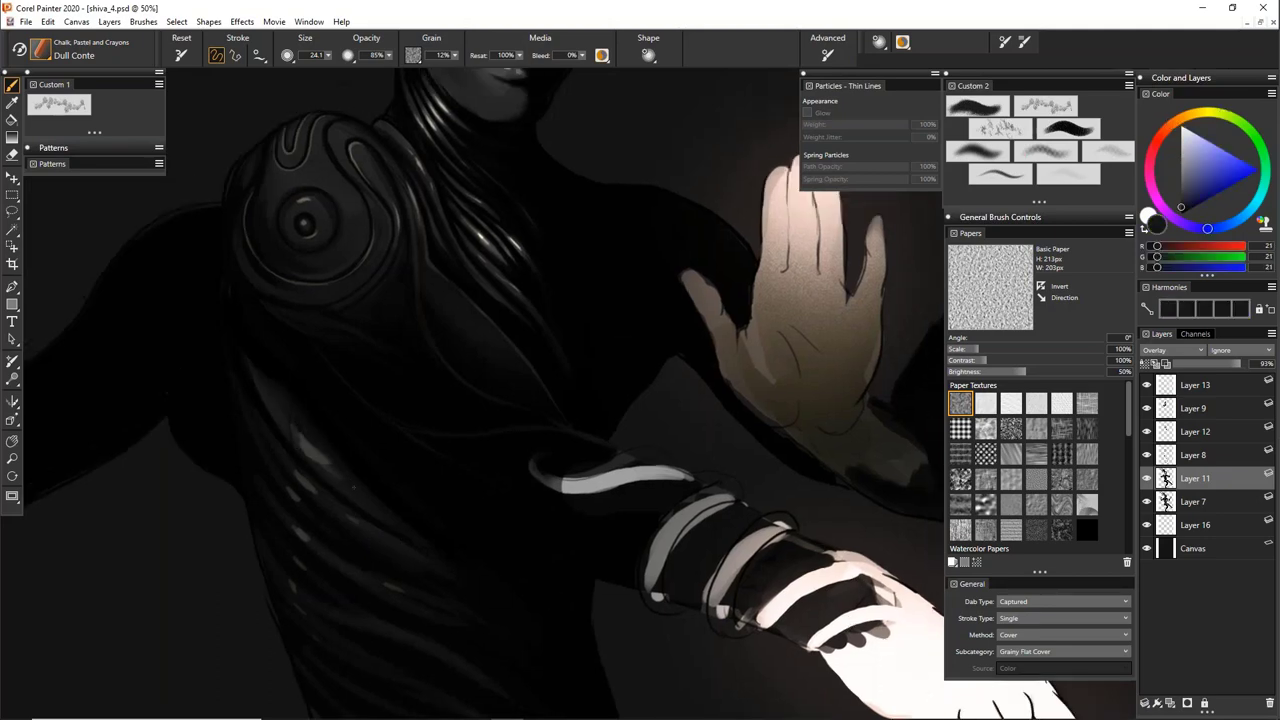
alt+click(358, 206)
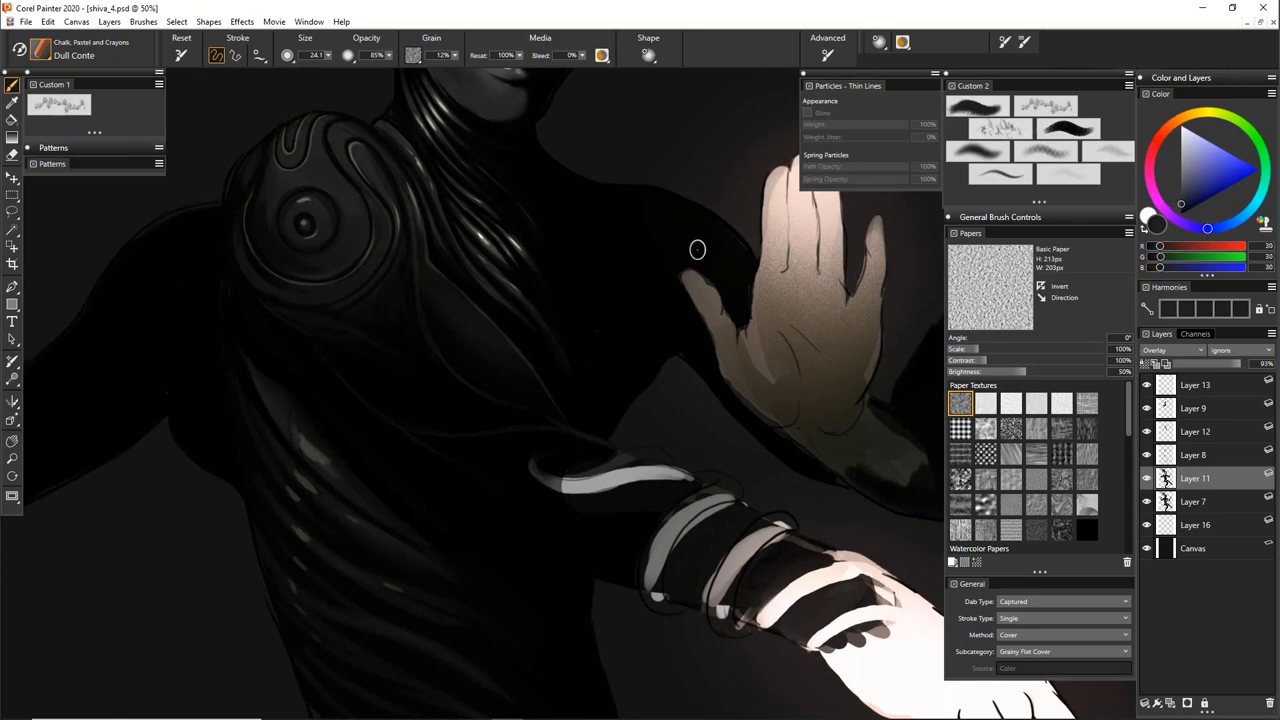
Make Layer 13 active and work on the rib highlights with near-white sampled from the hand and dark grey from the torso
click(1191, 384)
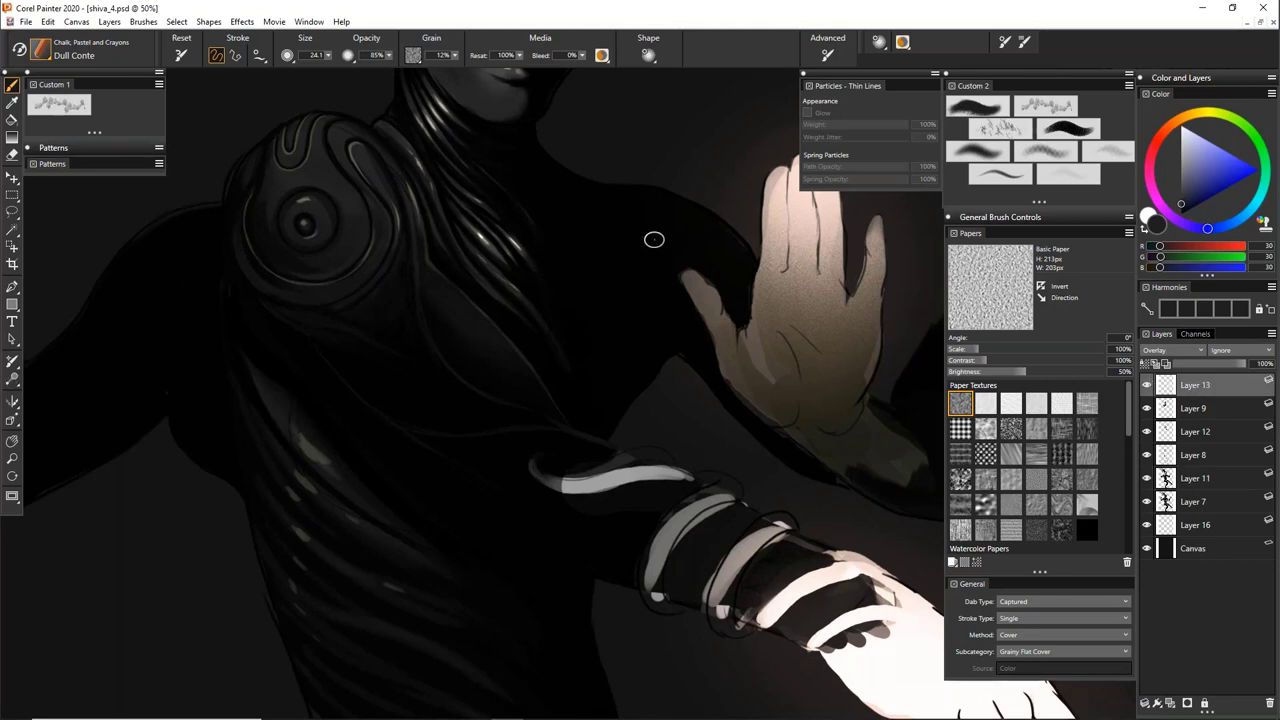
scroll(460, 480, down, 3)
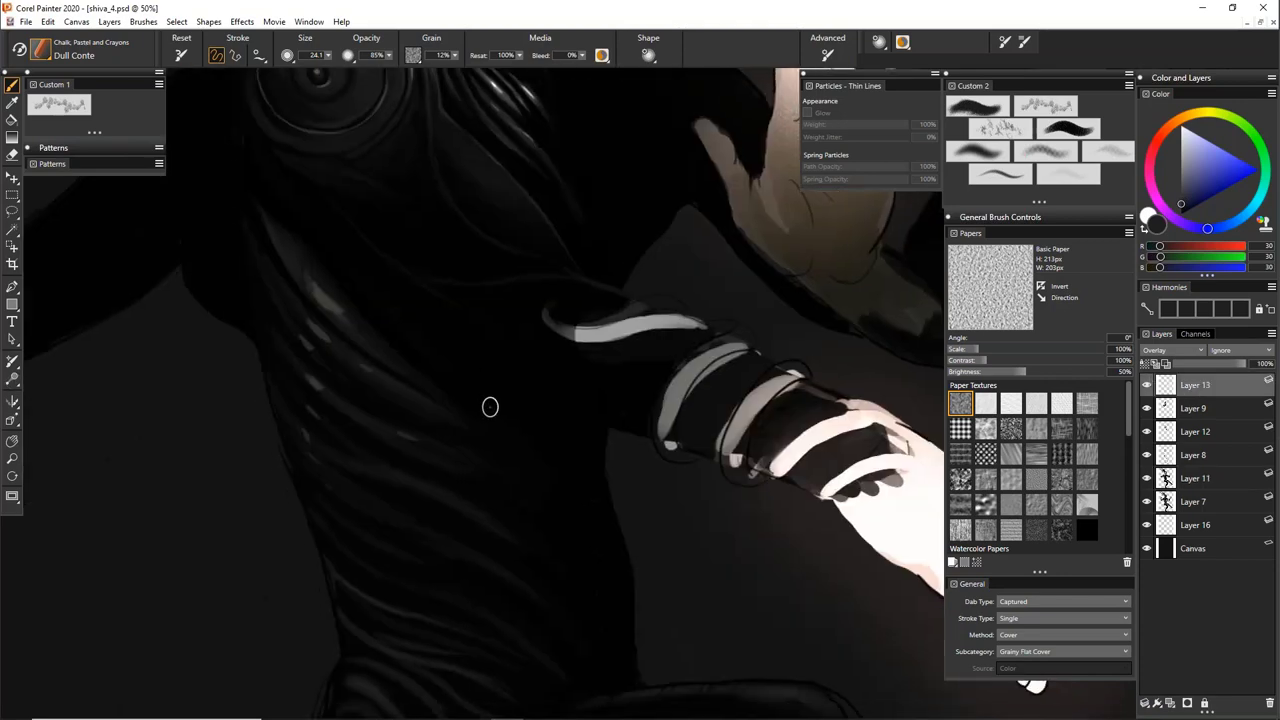
drag(524, 408, 554, 469)
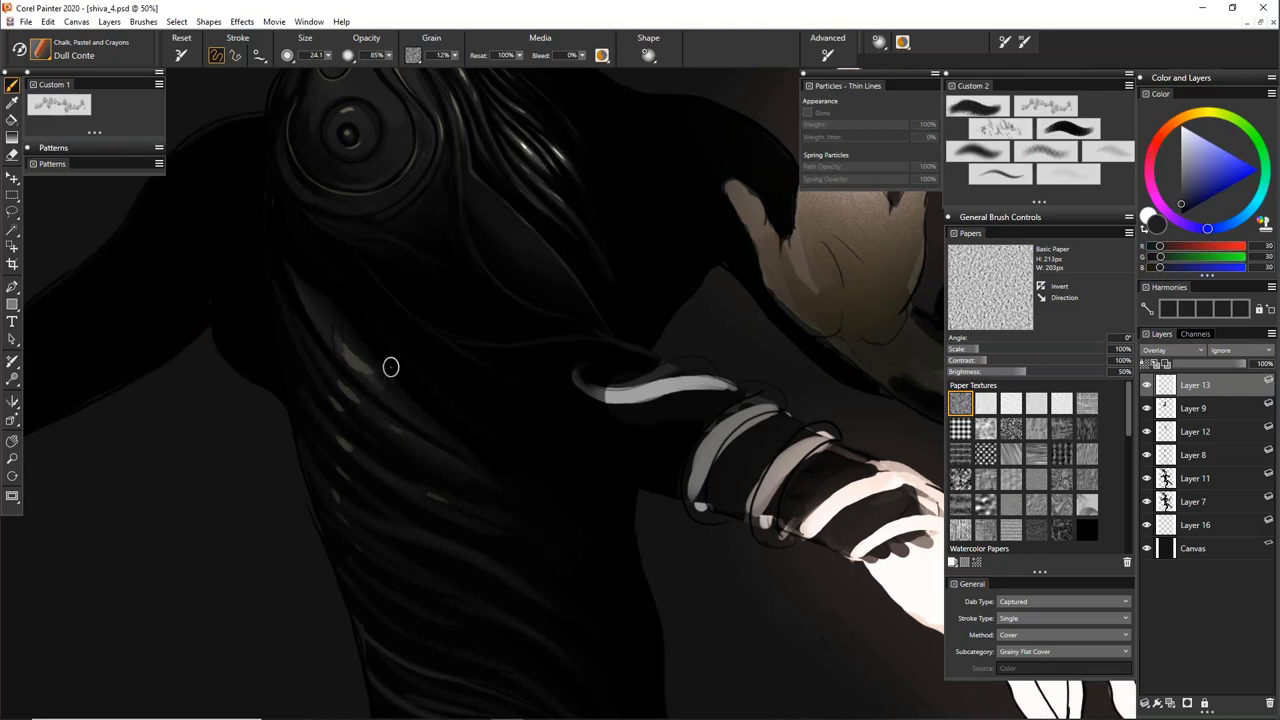
drag(417, 289, 388, 400)
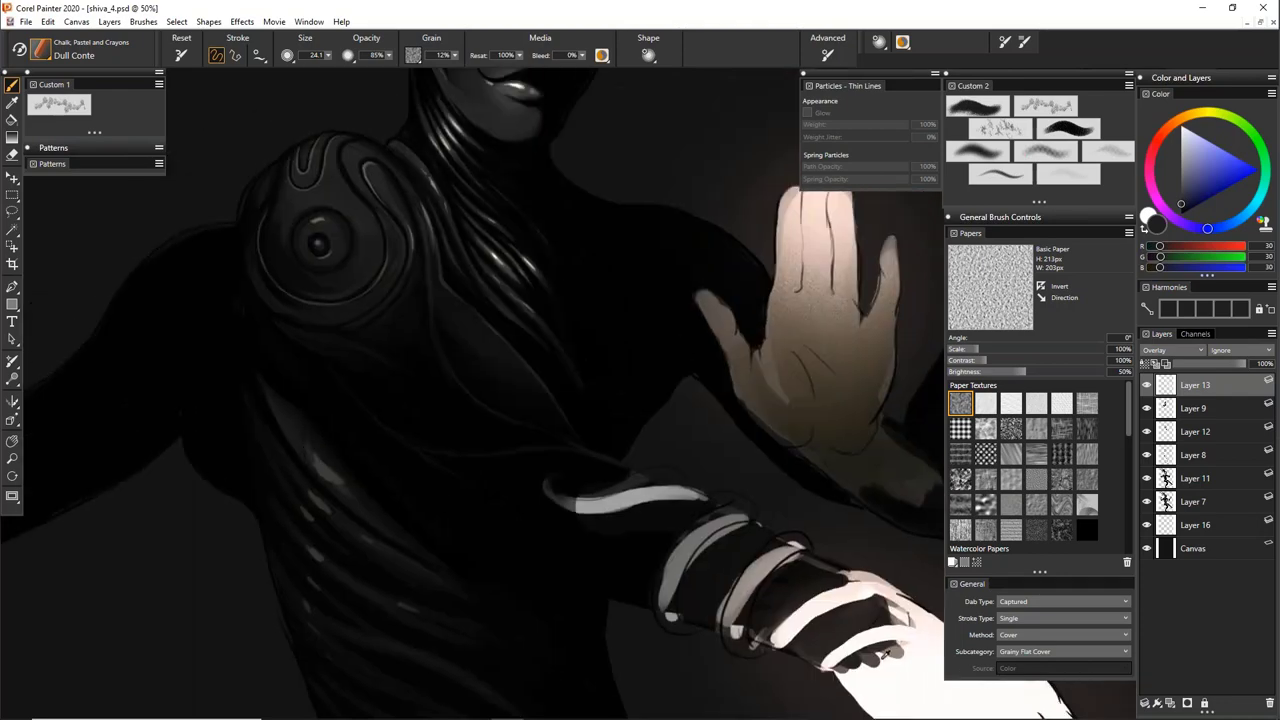
alt+click(886, 656)
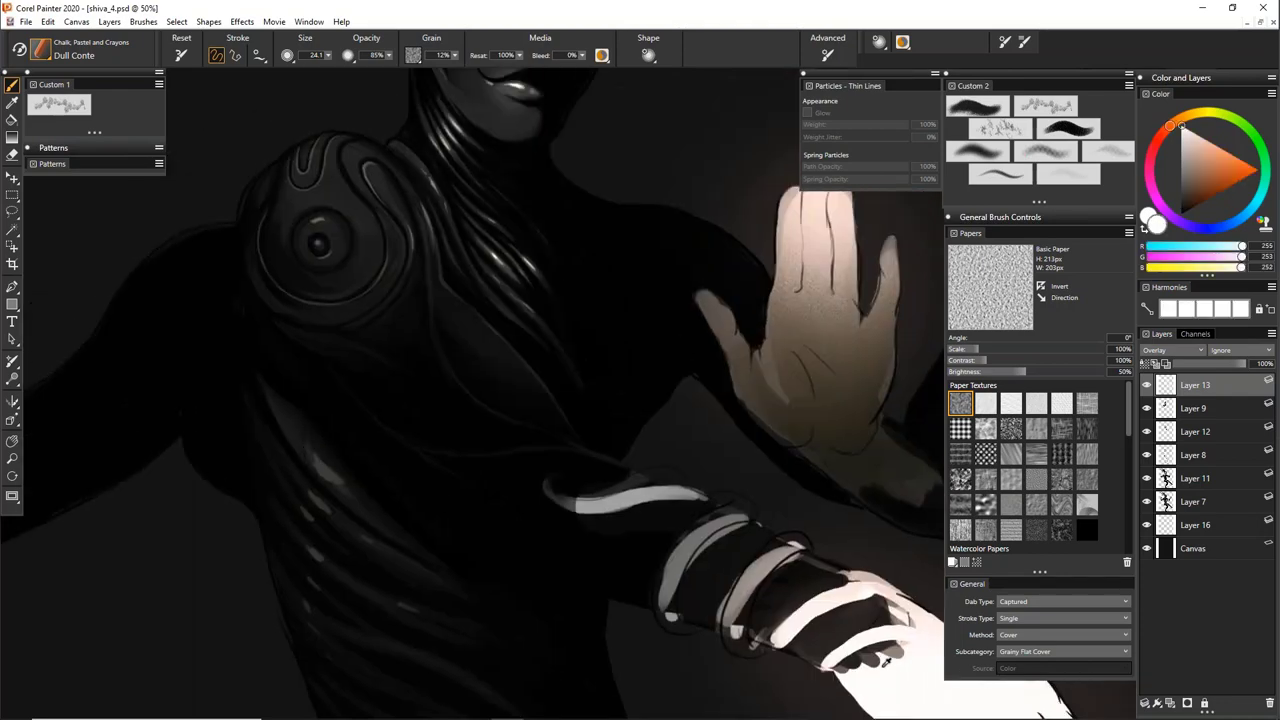
alt+click(305, 427)
scroll(389, 501, up, 3)
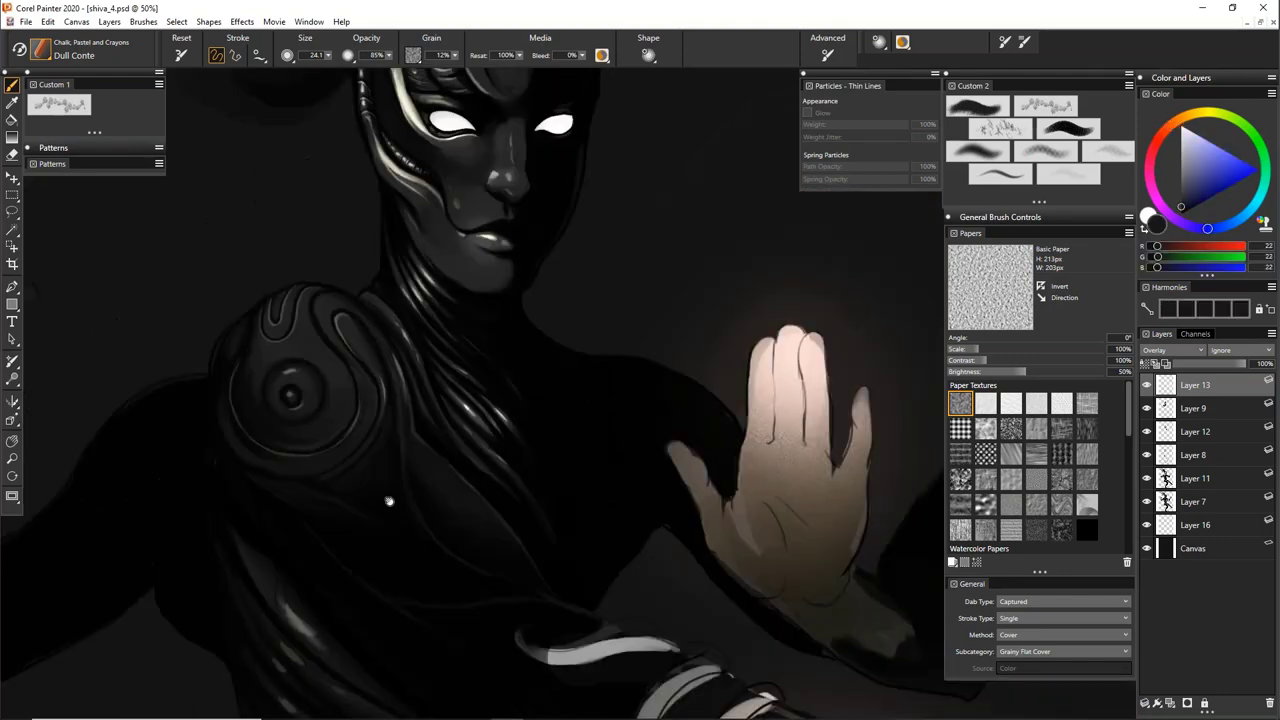
scroll(389, 501, down, 6)
Make Layer 9 active and toggle its visibility repeatedly to compare the figure with and without its paint
click(1206, 408)
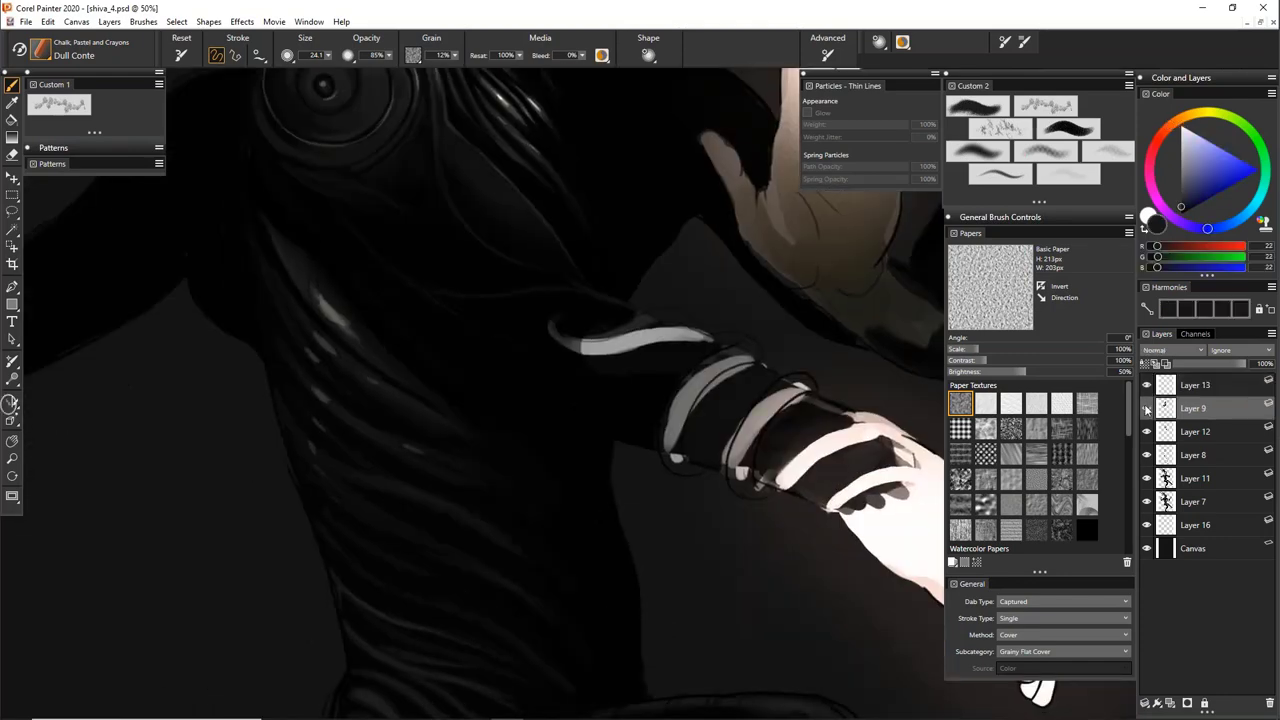
click(1147, 409)
click(1147, 409)
click(1147, 409)
click(1147, 409)
Shade the torso folds down to the waist on Layer 9 with dark grey and near-black sampled from the body
alt+click(298, 260)
click(261, 290)
drag(438, 418, 400, 289)
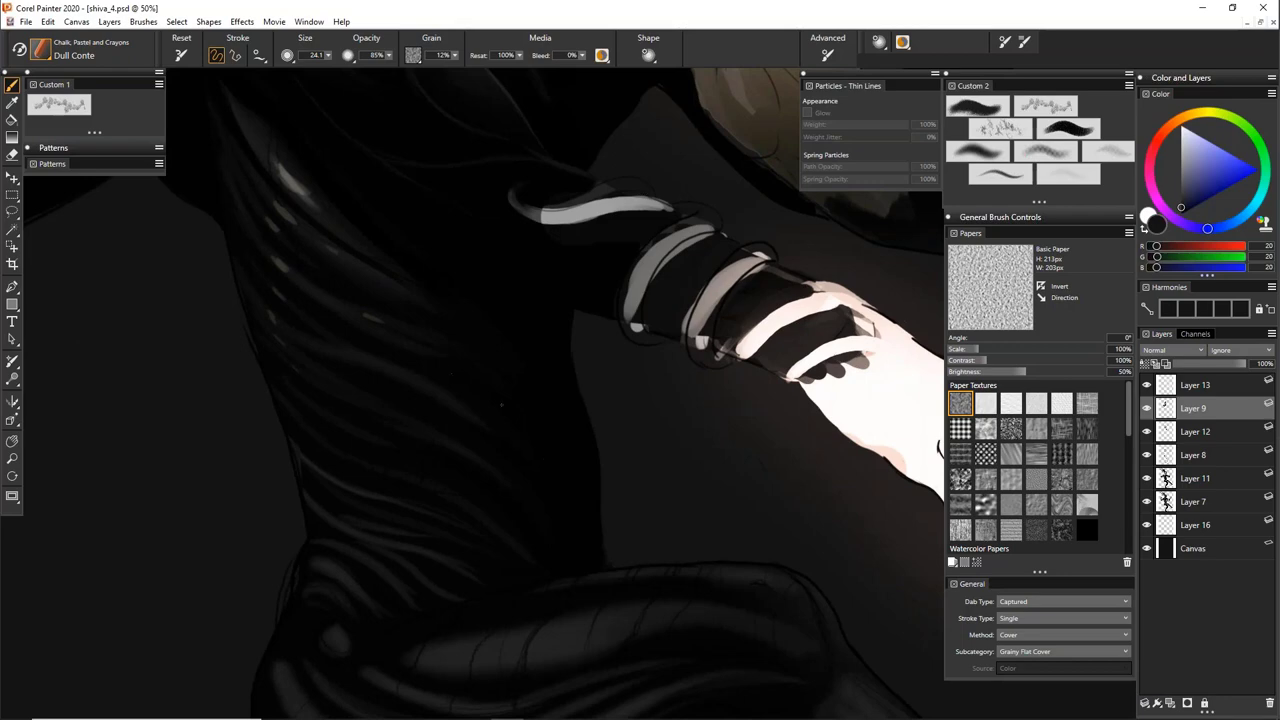
alt+click(561, 415)
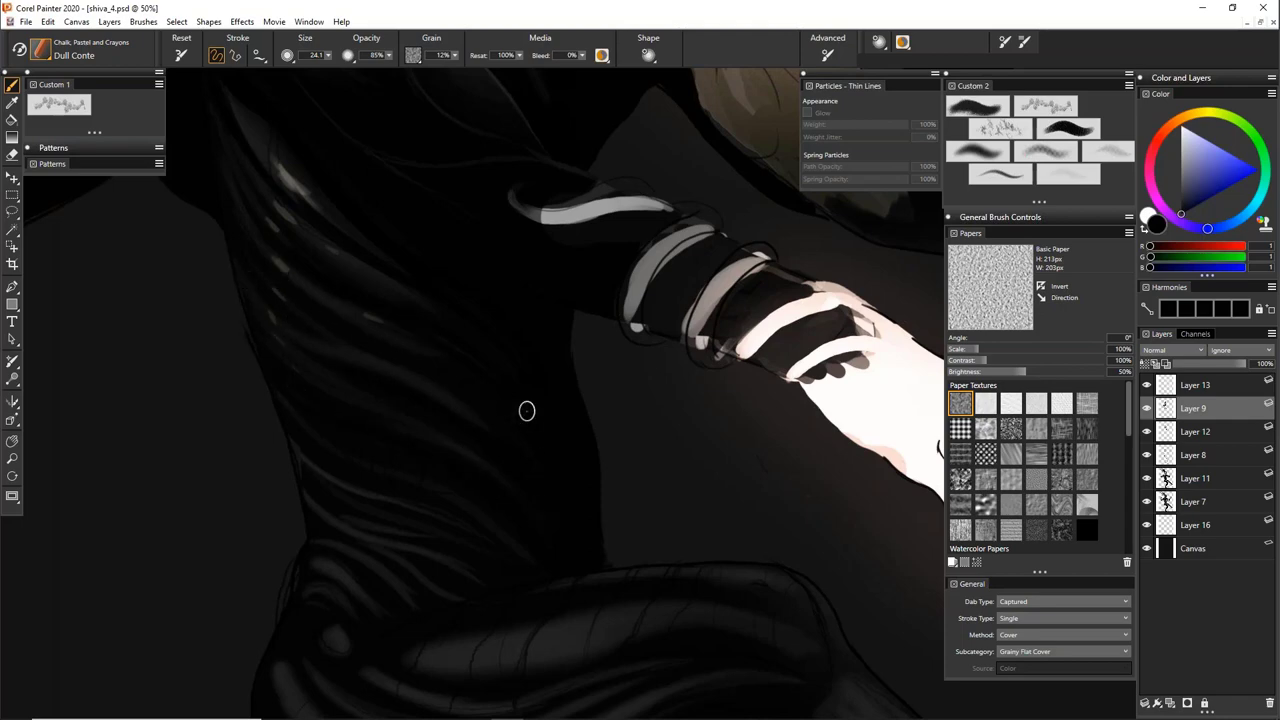
scroll(543, 437, down, 3)
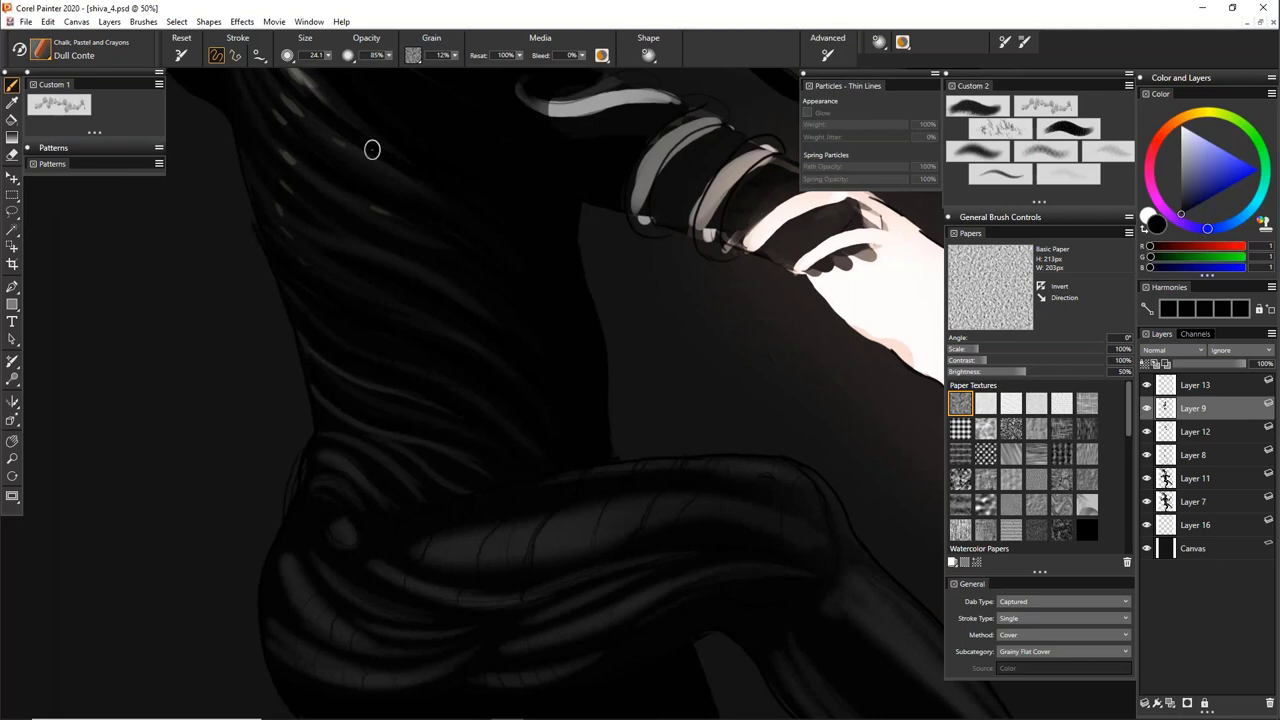
Review the whole figure at 25% zoom and the glowing forearm up close, checking what Layer 12 contributes
key(ctrl+minus)
key(ctrl+minus)
drag(577, 290, 500, 359)
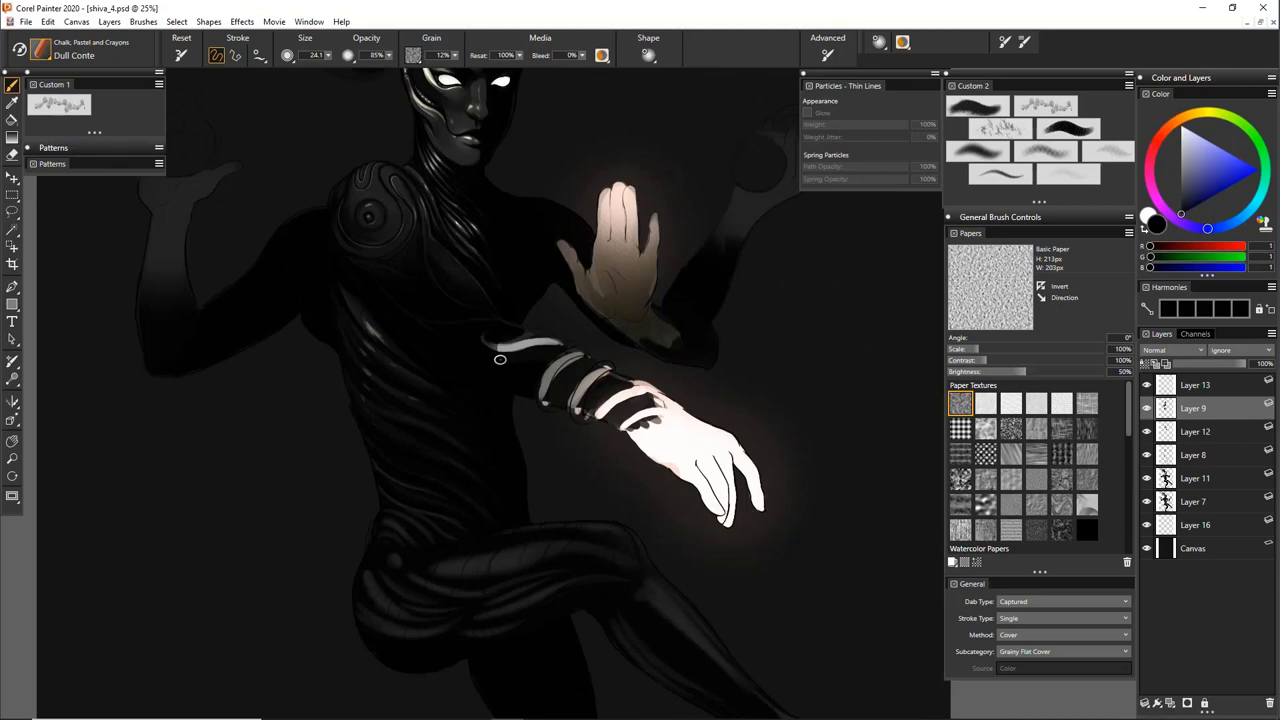
key(ctrl+plus)
key(ctrl+plus)
drag(454, 517, 479, 420)
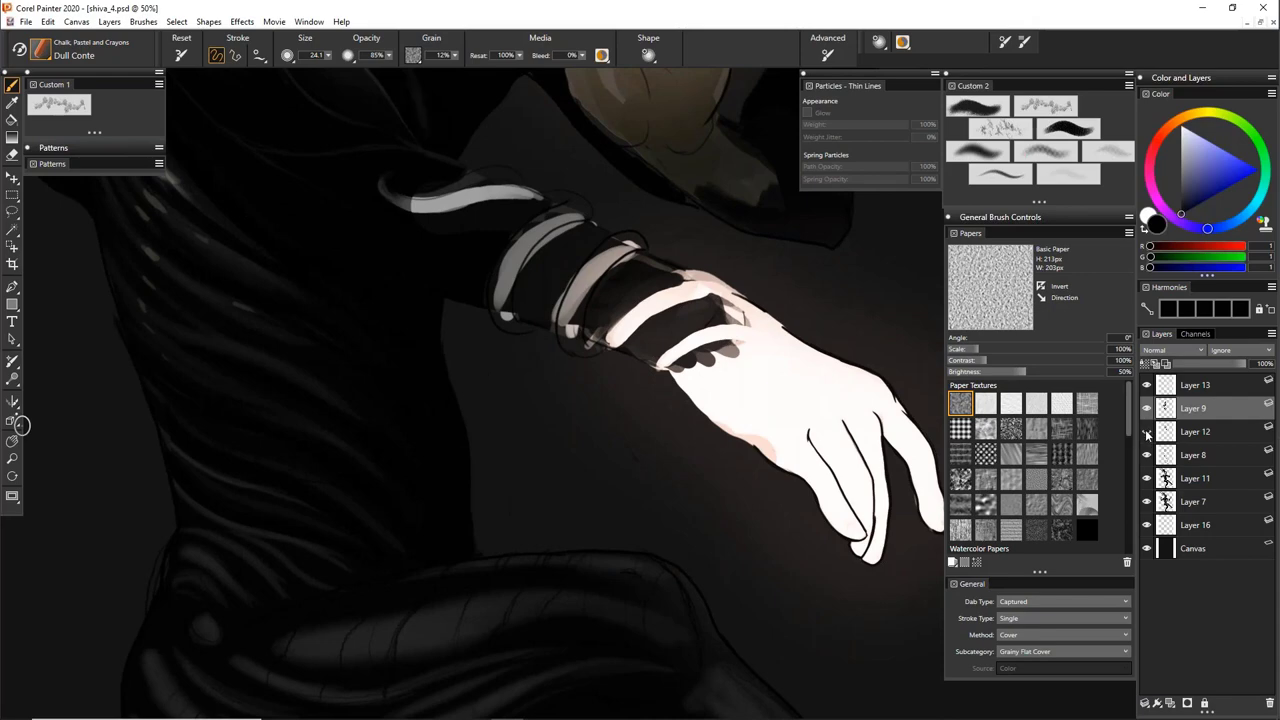
Paint textured dark grey strokes over the raised thigh's upper muscle with tones sampled from the leg
drag(606, 537, 651, 233)
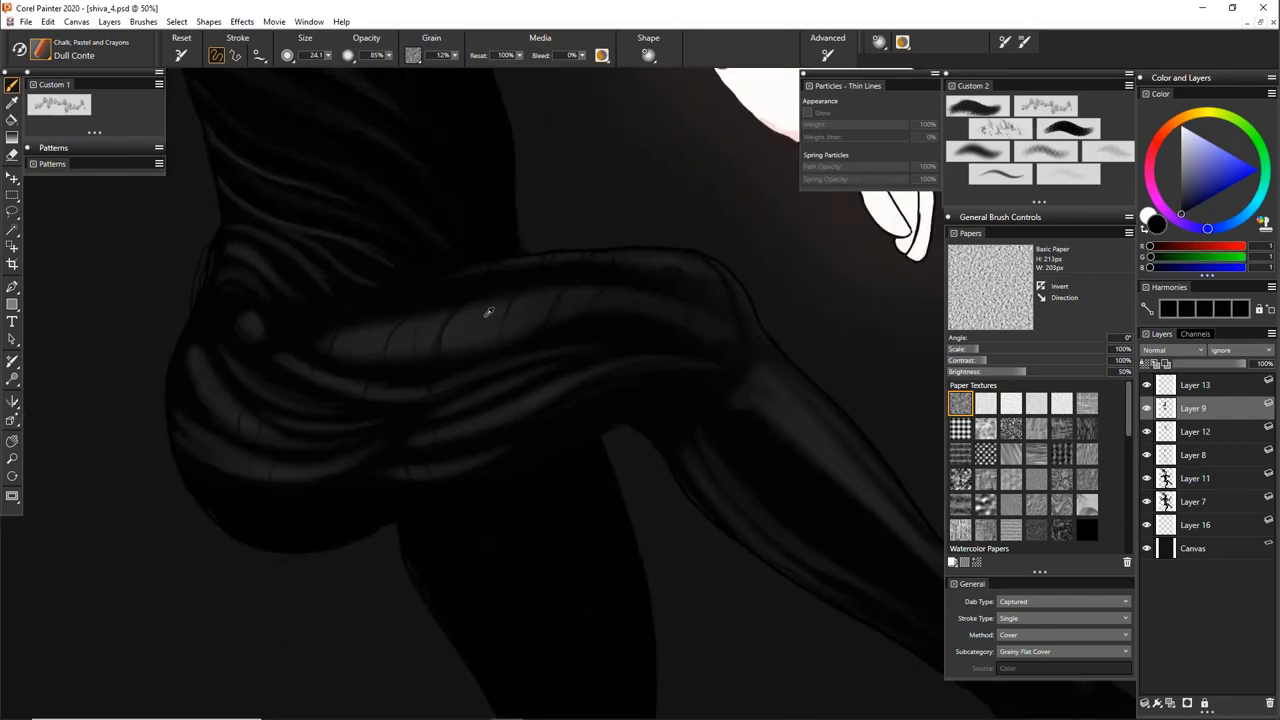
alt+click(486, 316)
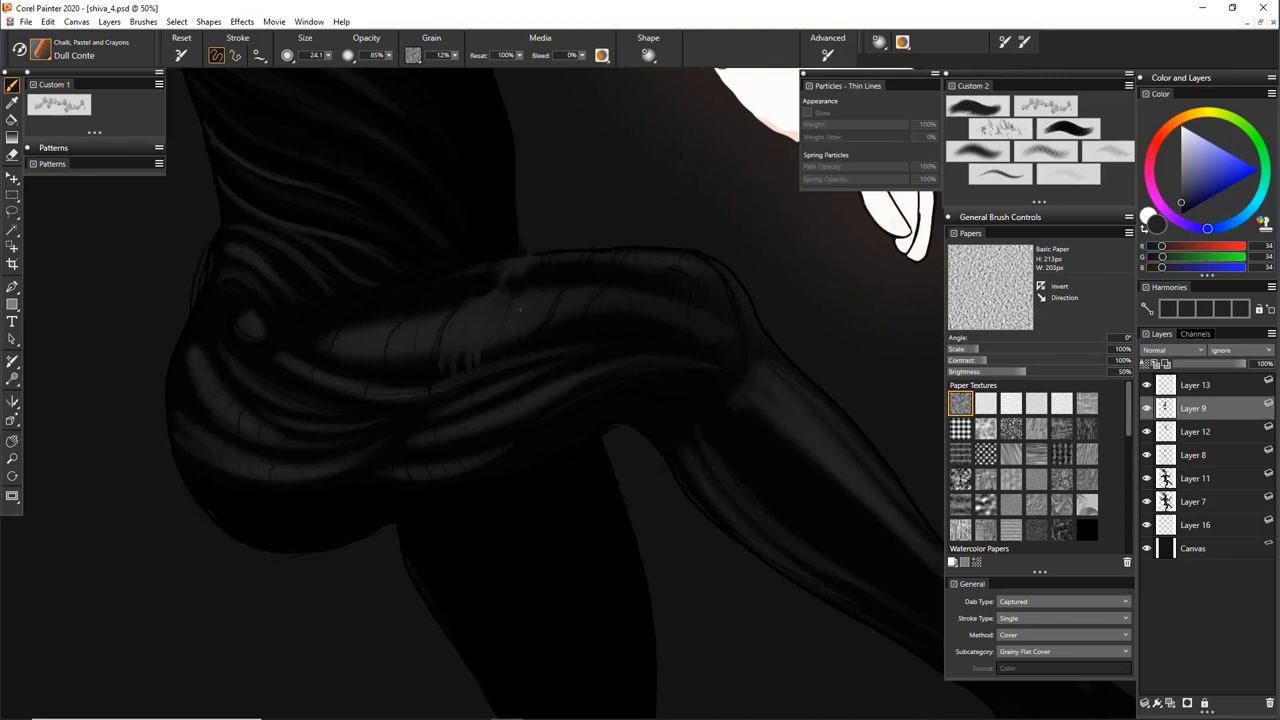
alt+click(566, 311)
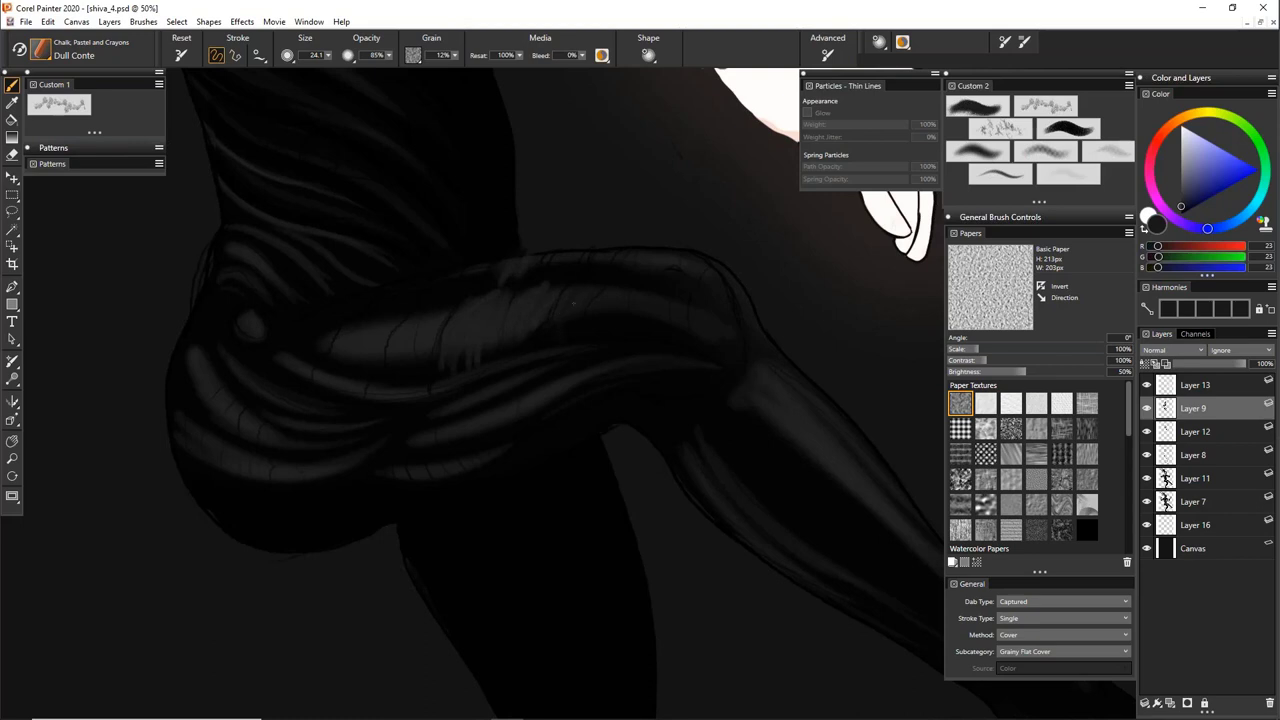
alt+click(432, 318)
alt+click(376, 323)
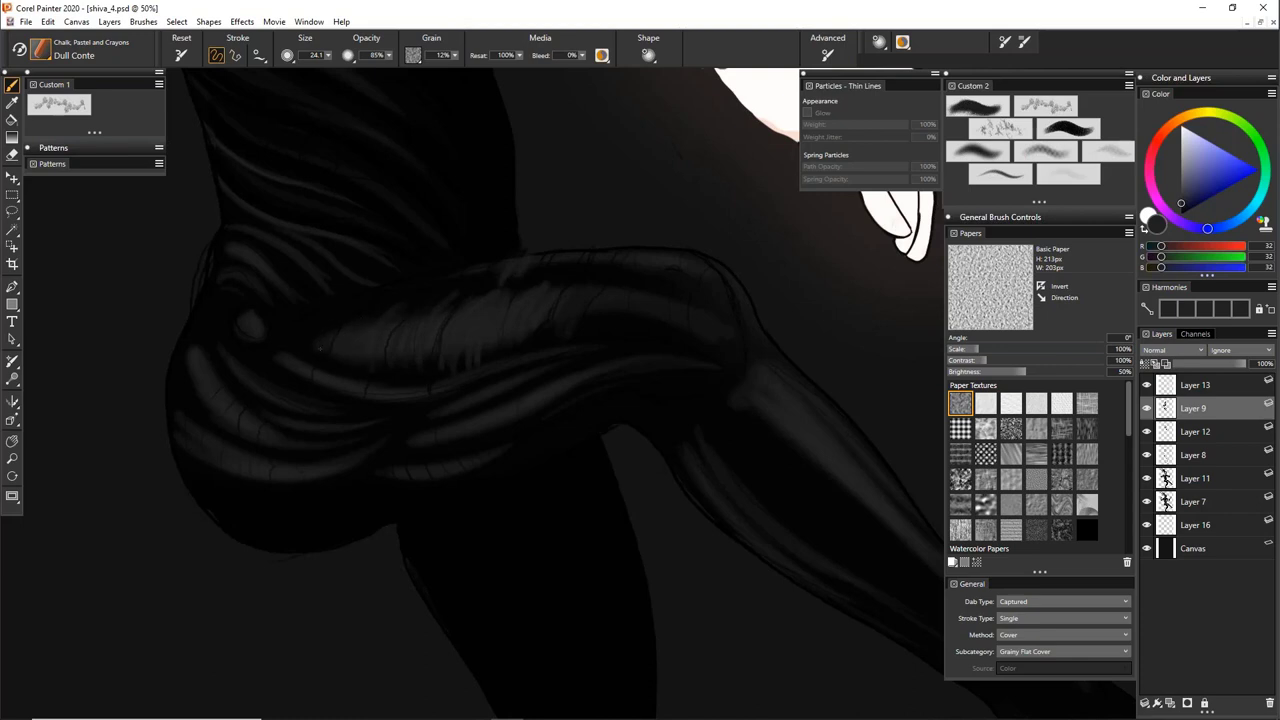
Draw a thin near-black line across the middle of the raised thigh with a size 6.0 brush and tones sampled from the figure
drag(654, 356, 640, 437)
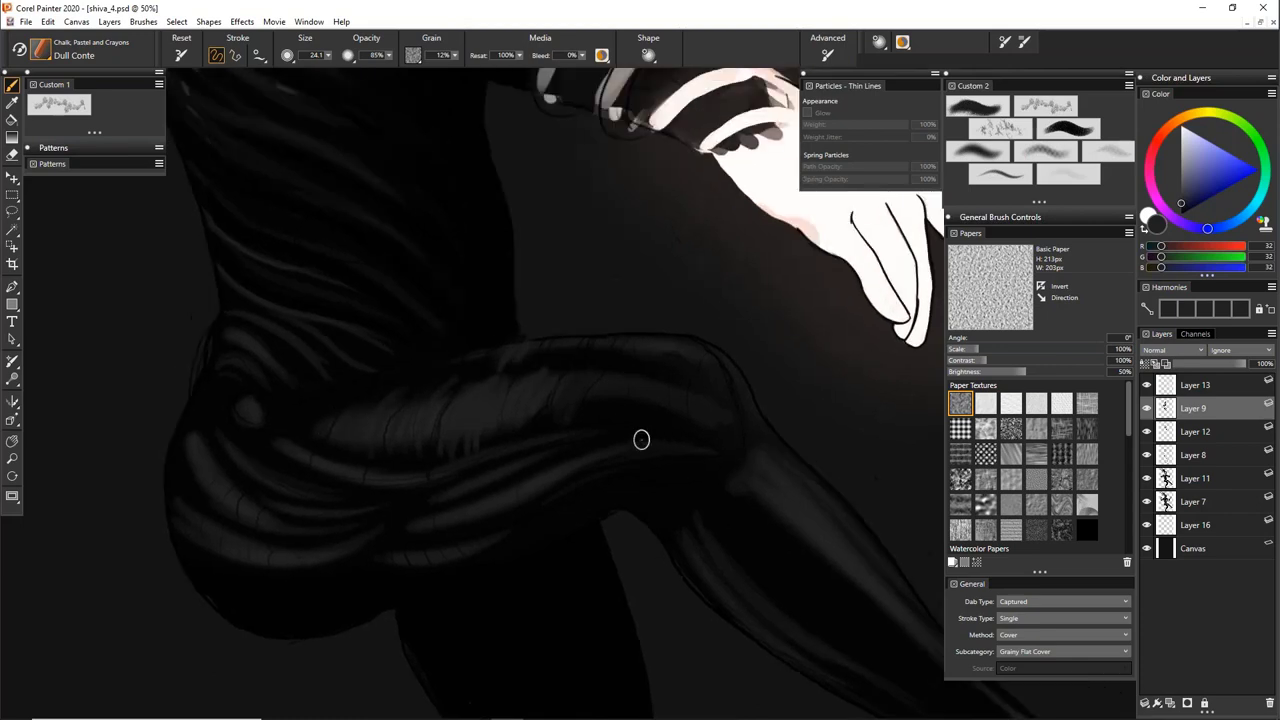
alt+click(520, 428)
drag(470, 415, 463, 415)
drag(432, 457, 428, 477)
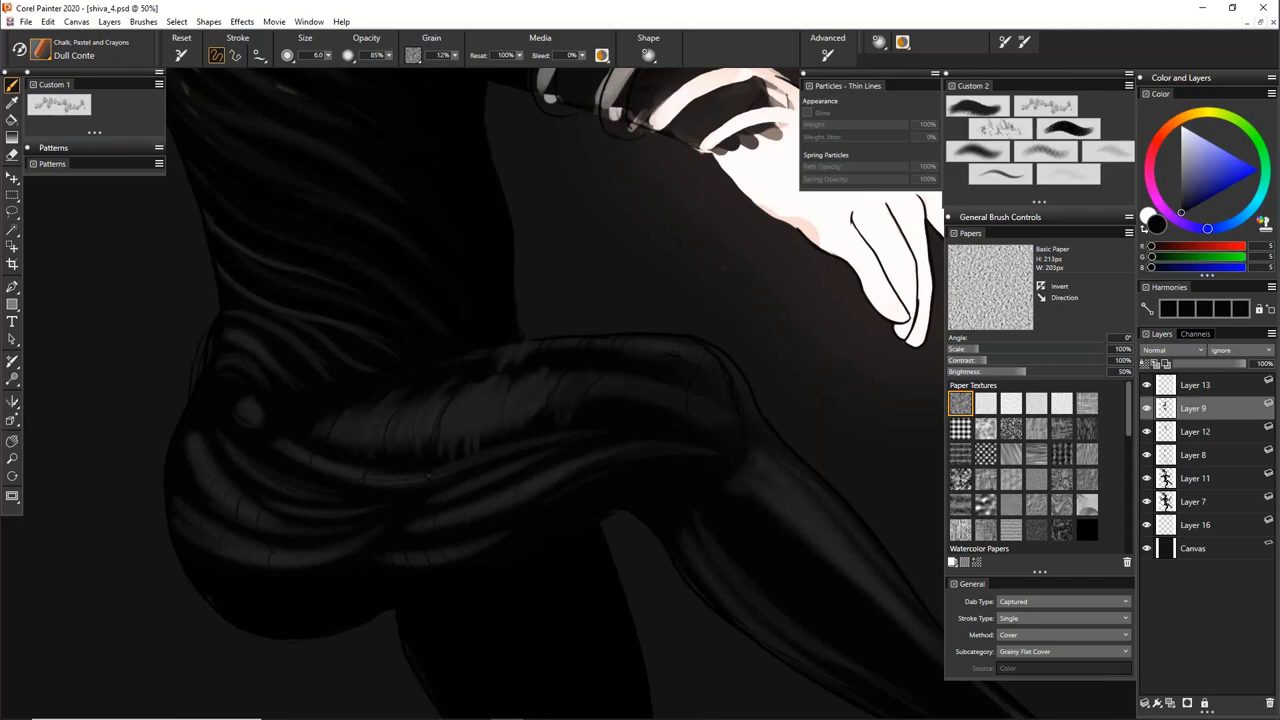
alt+click(336, 606)
alt+click(494, 377)
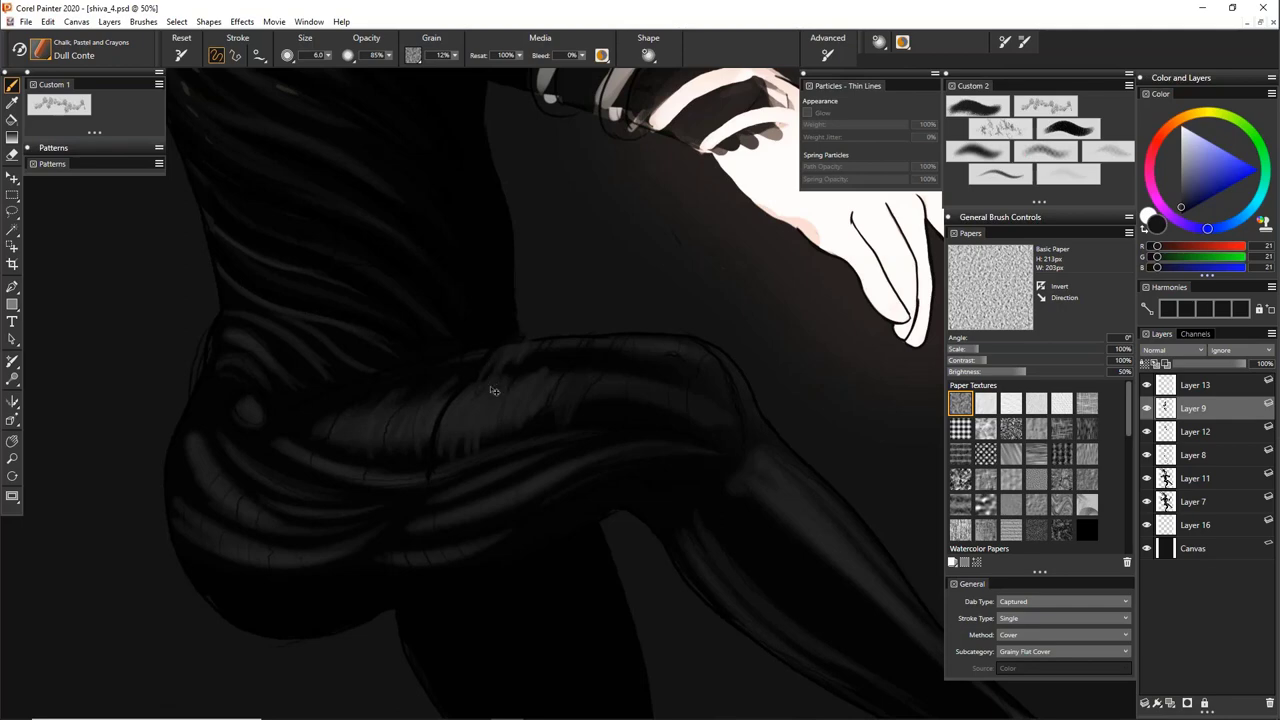
Smooth the upper thigh toward the knee with sampled dark grey at brush size 65.1, and draw thin near-black segment lines across its hip half
alt+click(492, 388)
mouse_move(489, 392)
mouse_down()
mouse_move(524, 376)
mouse_move(335, 426)
mouse_move(595, 365)
mouse_move(380, 394)
mouse_move(644, 371)
mouse_move(452, 383)
mouse_move(680, 386)
mouse_up()
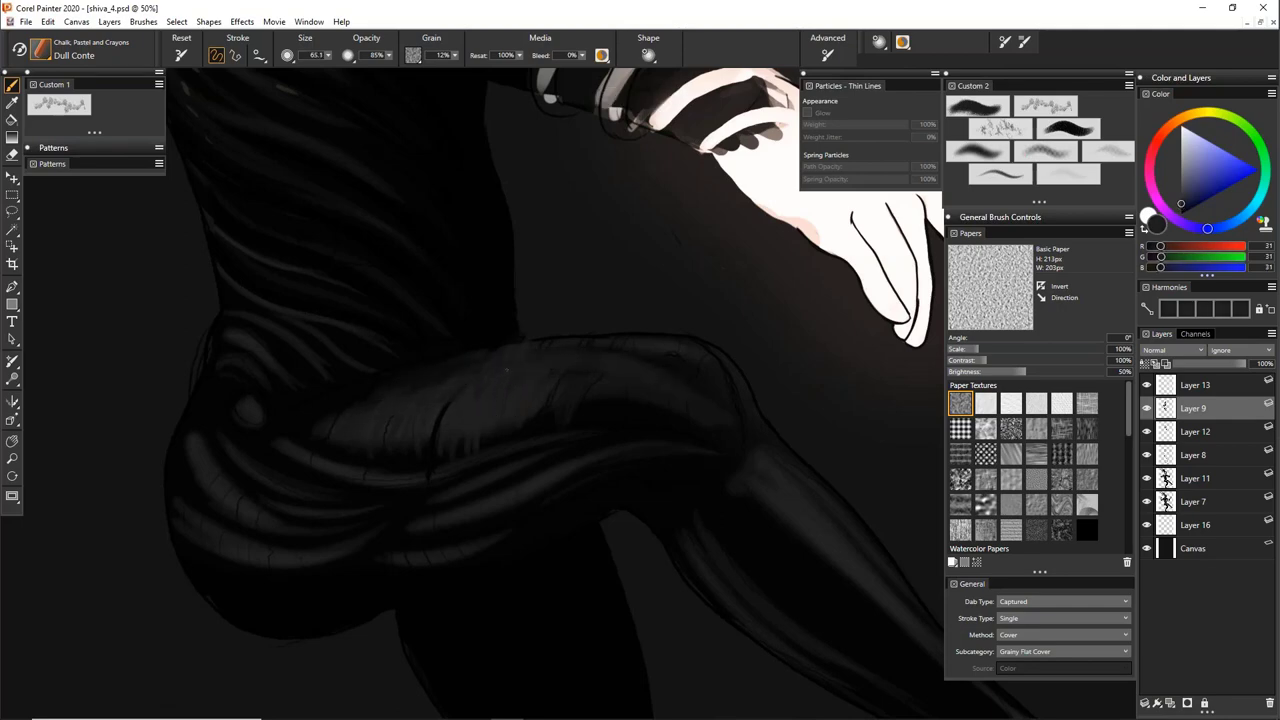
drag(450, 375, 424, 386)
drag(670, 396, 576, 420)
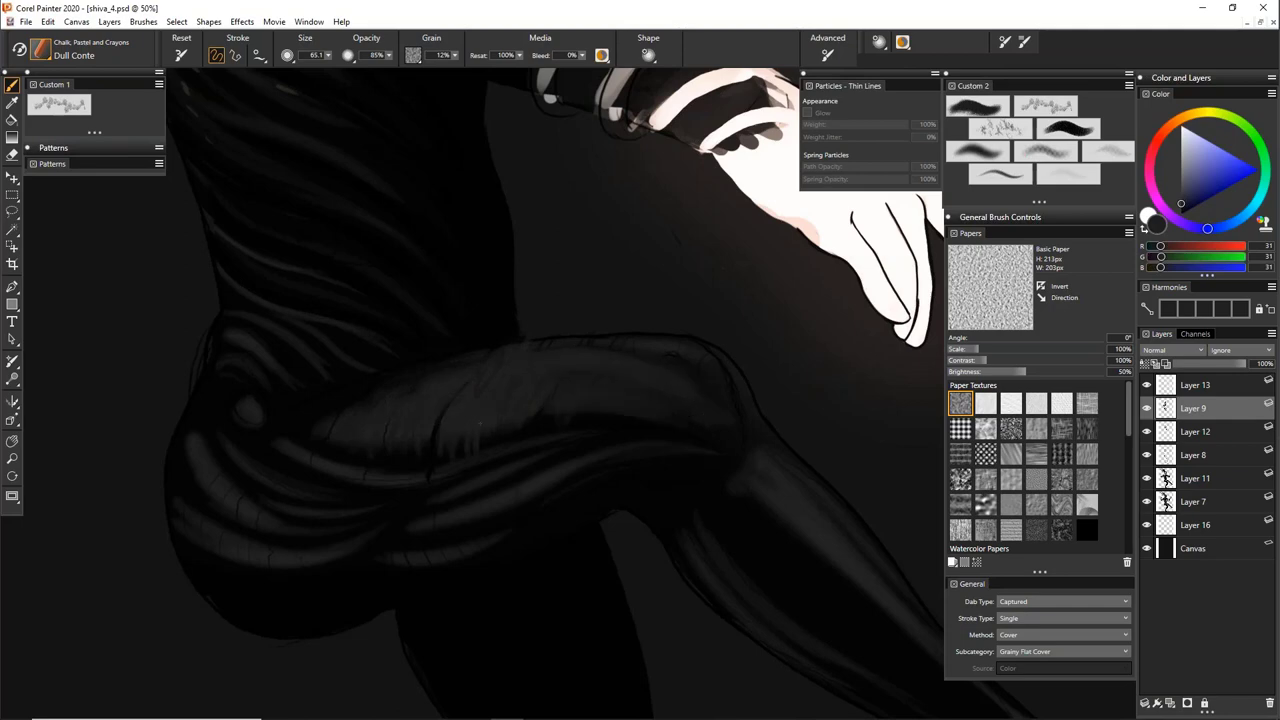
drag(440, 430, 376, 456)
drag(504, 439, 482, 443)
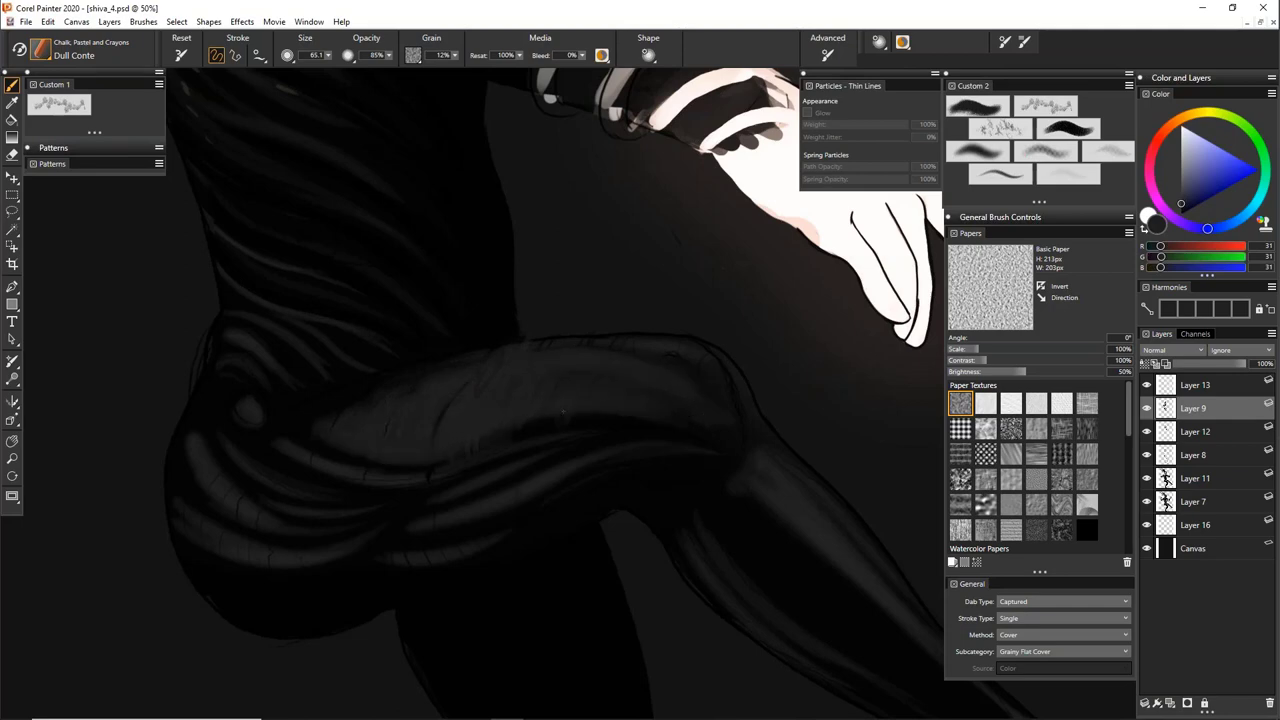
drag(678, 430, 550, 420)
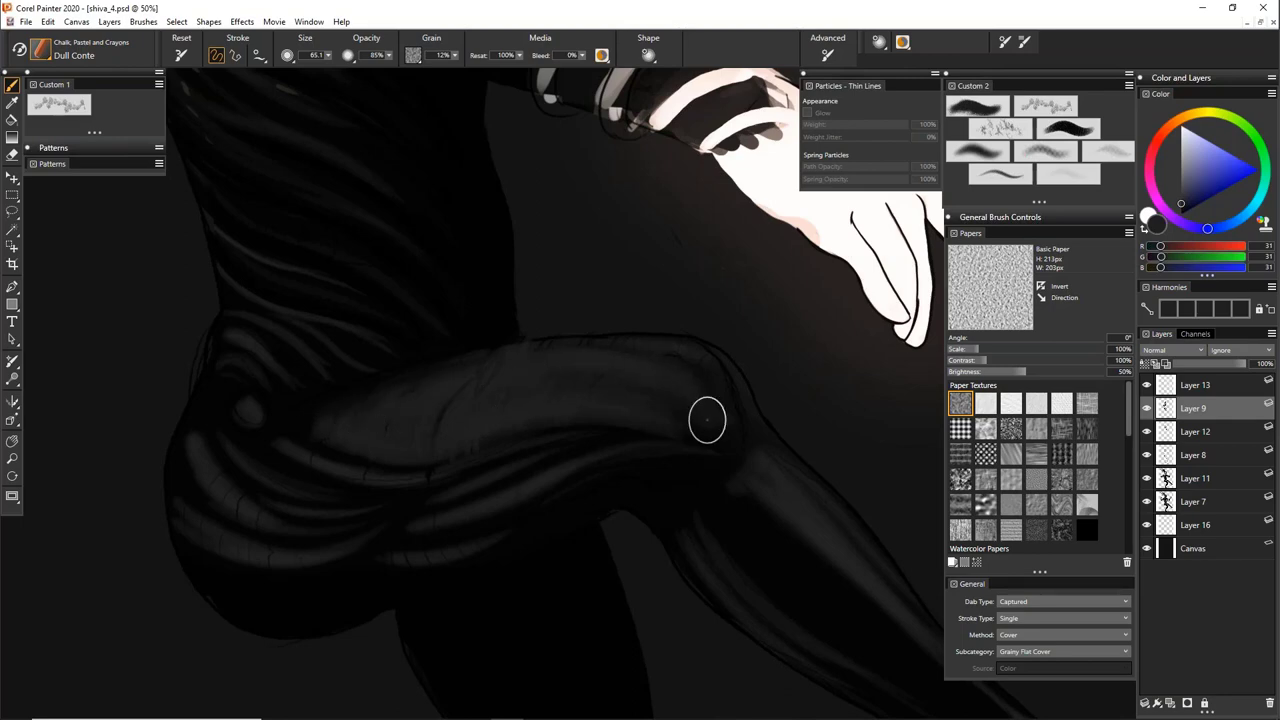
drag(697, 434, 608, 463)
alt+click(588, 475)
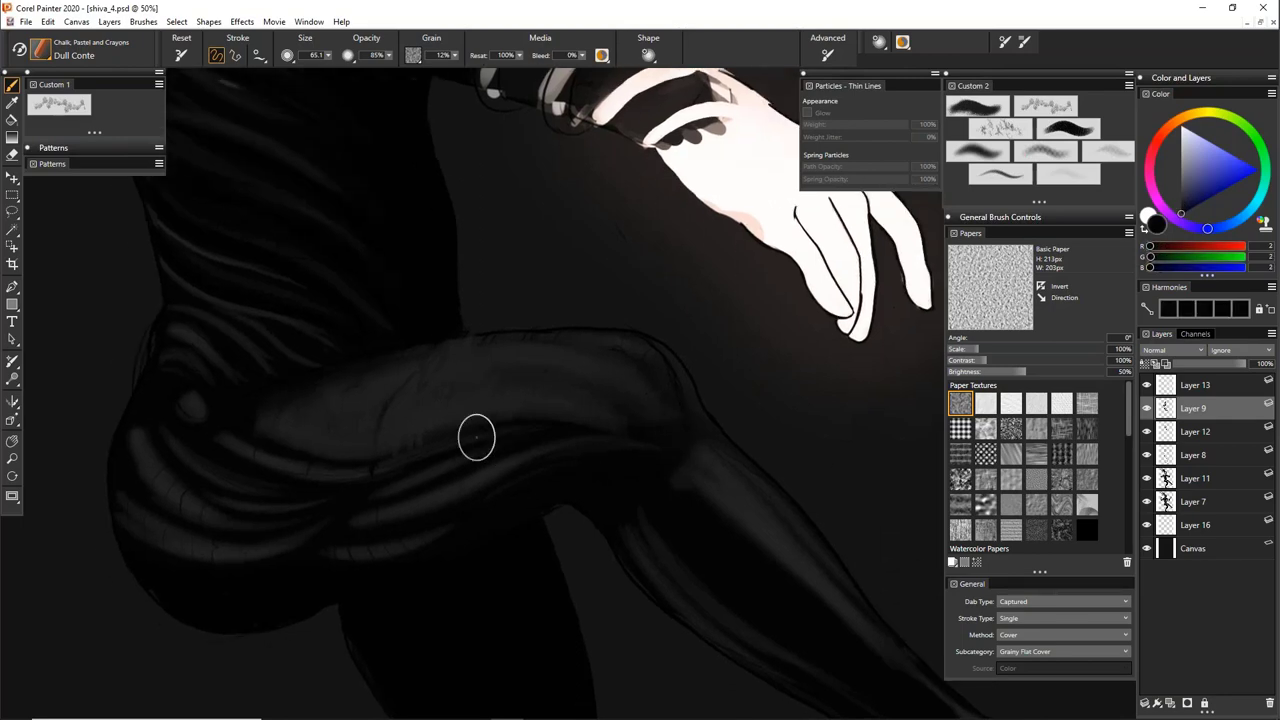
drag(417, 343, 398, 373)
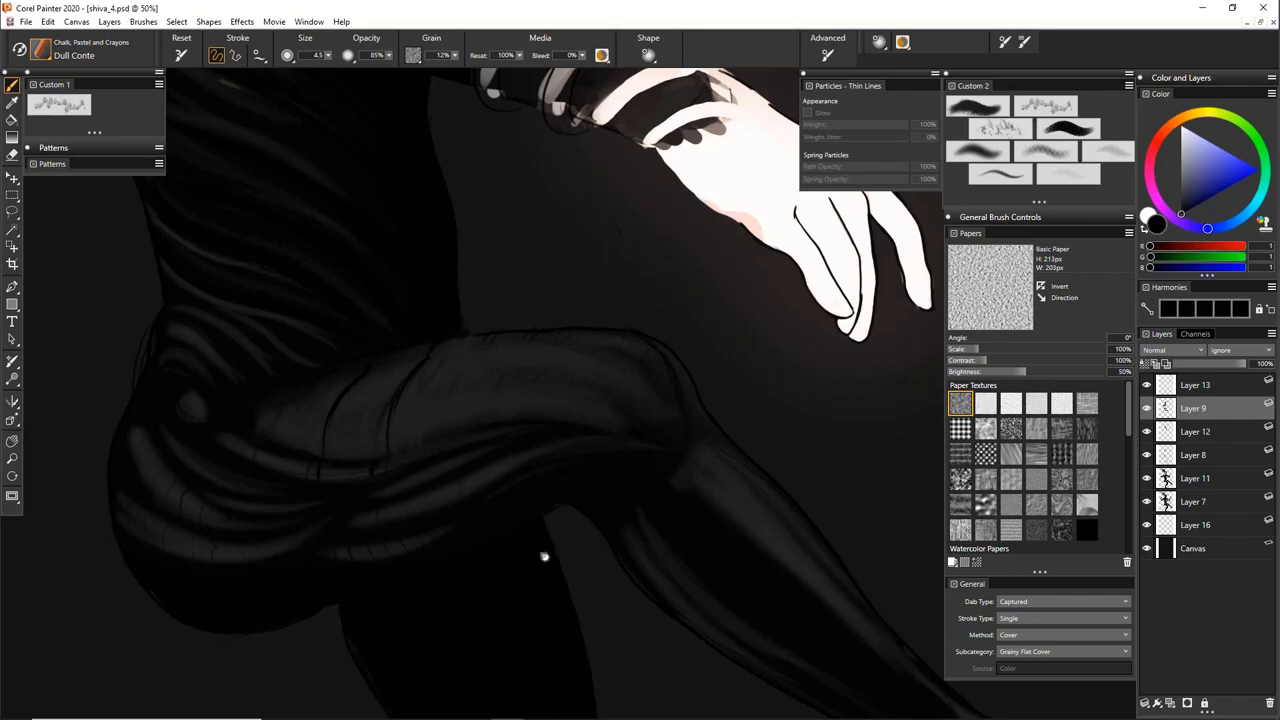
Outline the crouching figure's skull beside the standing foot and strengthen its sketch lines with a size 4.5 near-black brush
drag(546, 556, 557, 118)
drag(458, 560, 528, 292)
drag(458, 512, 508, 272)
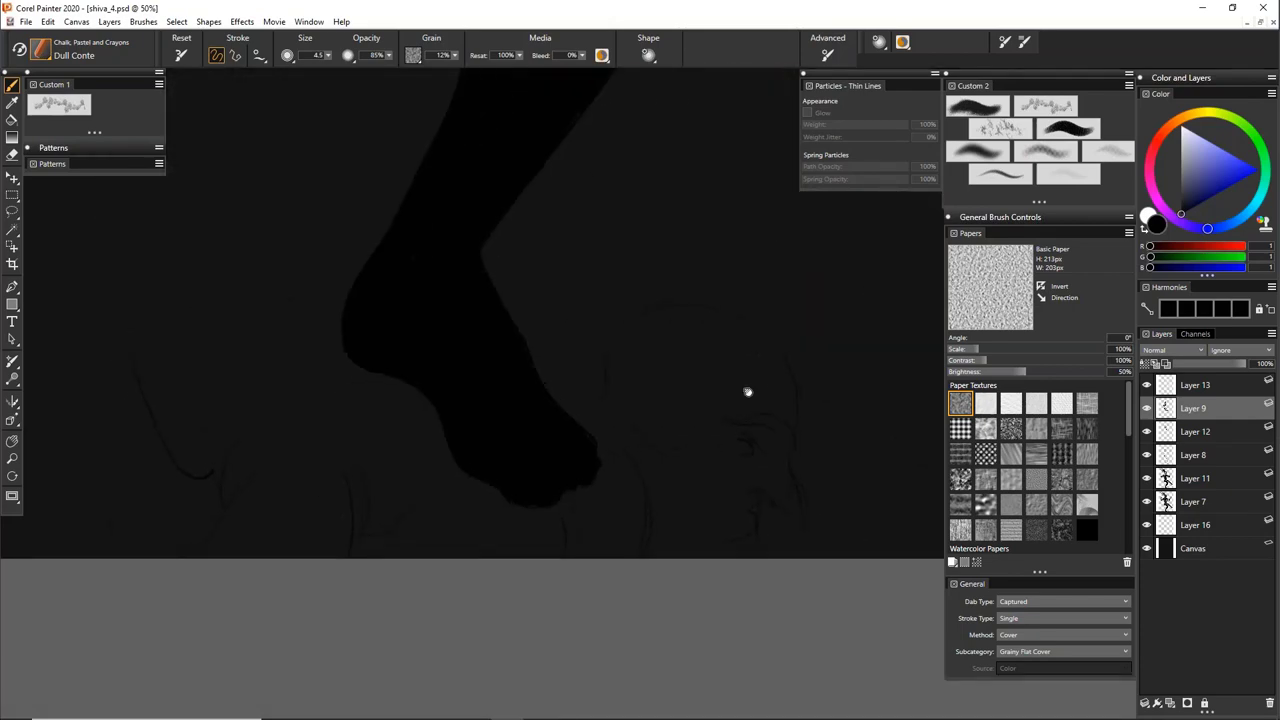
drag(748, 391, 672, 410)
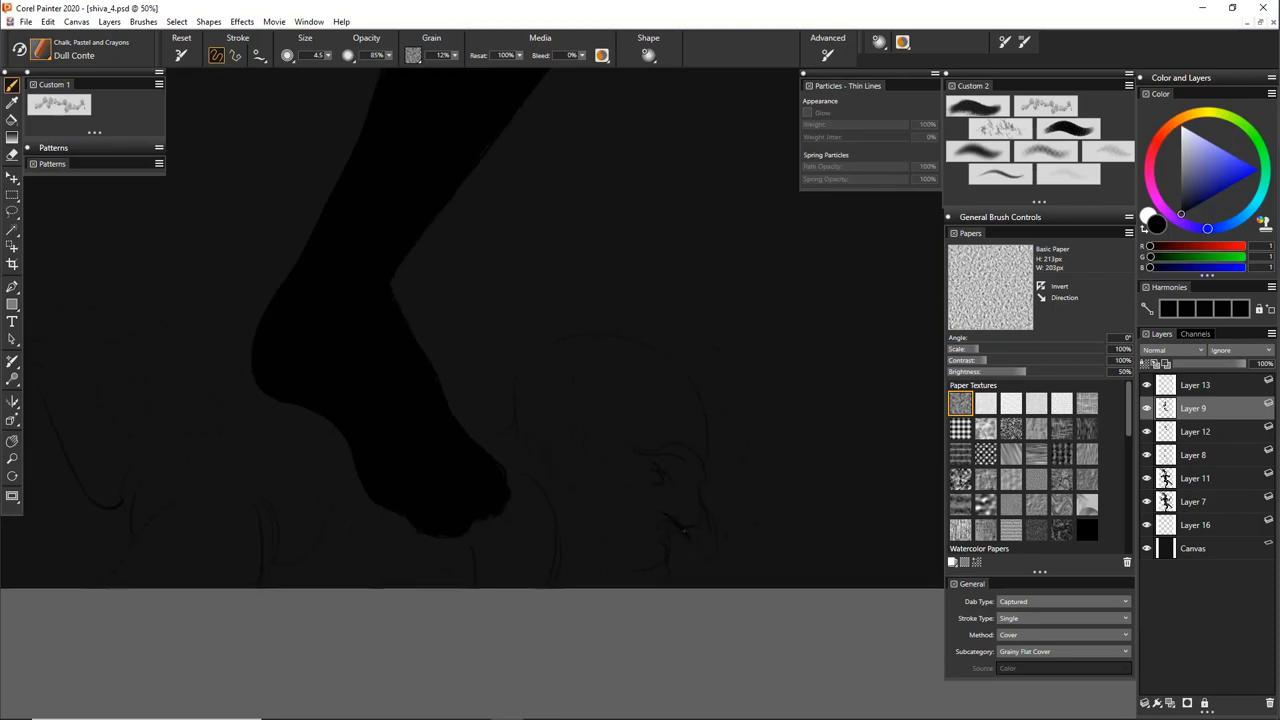
drag(700, 425, 519, 398)
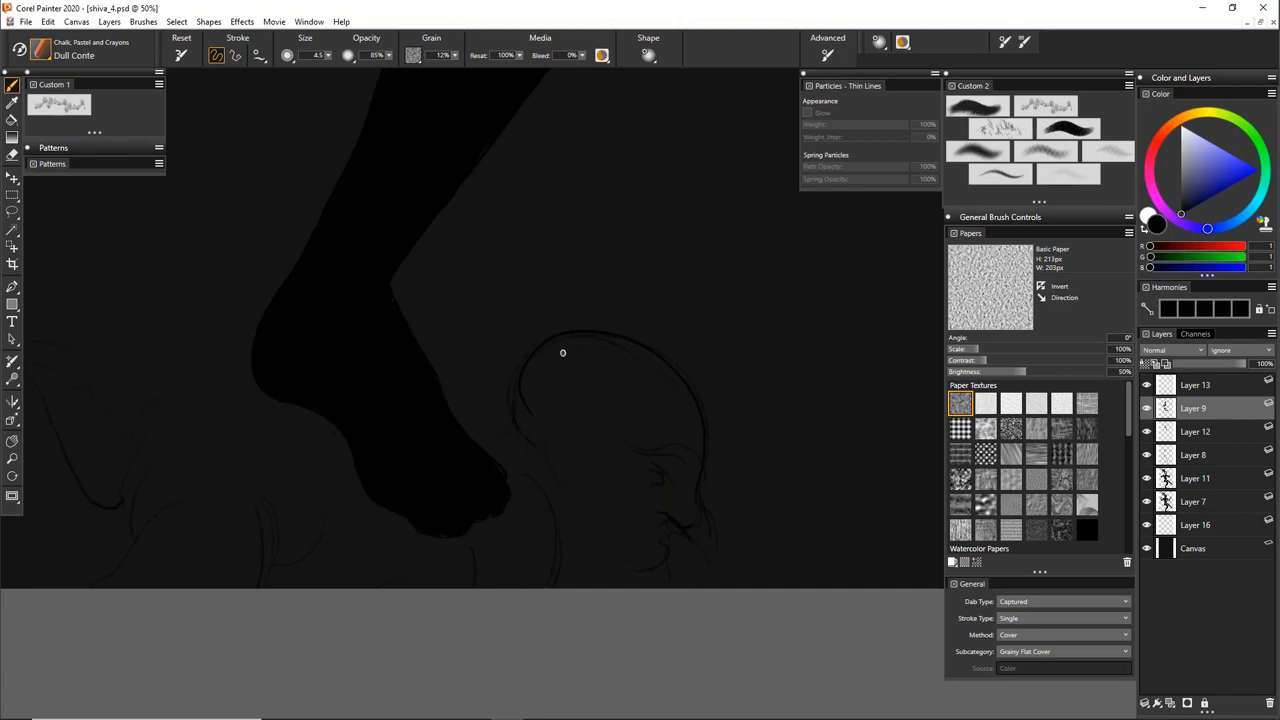
scroll(749, 443, left, 2)
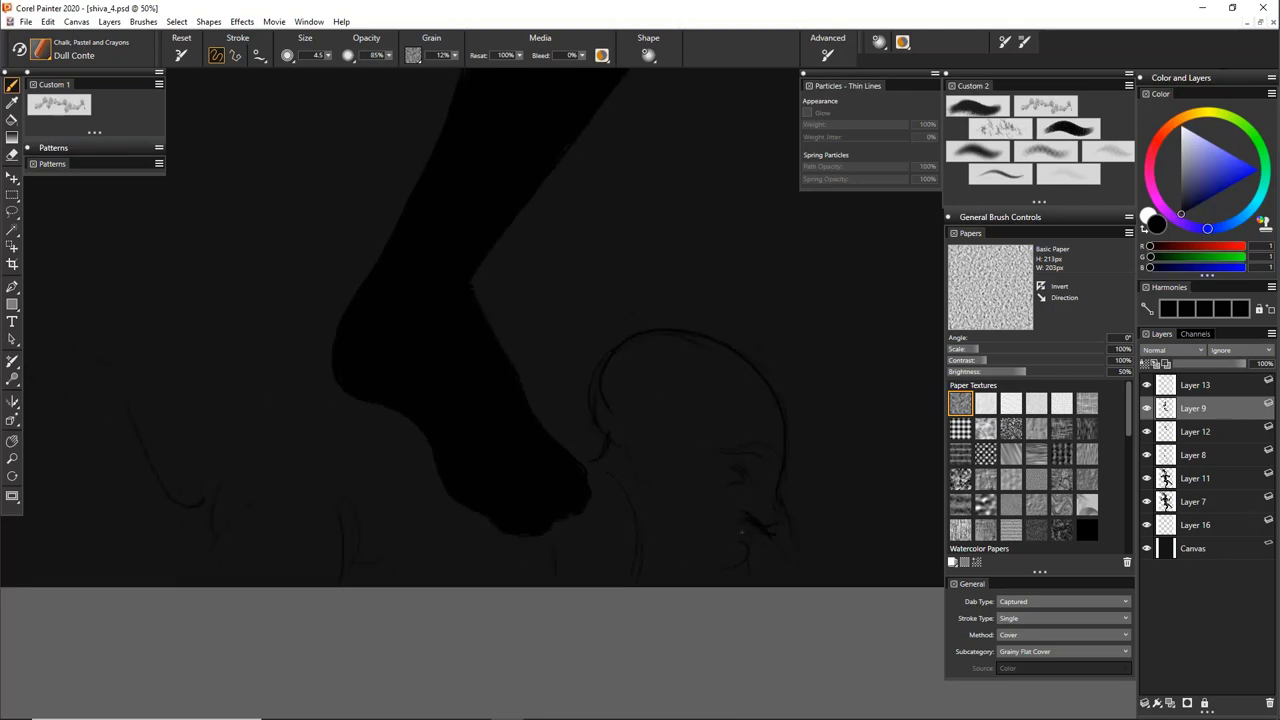
scroll(720, 508, left, 3)
scroll(671, 437, up, 1)
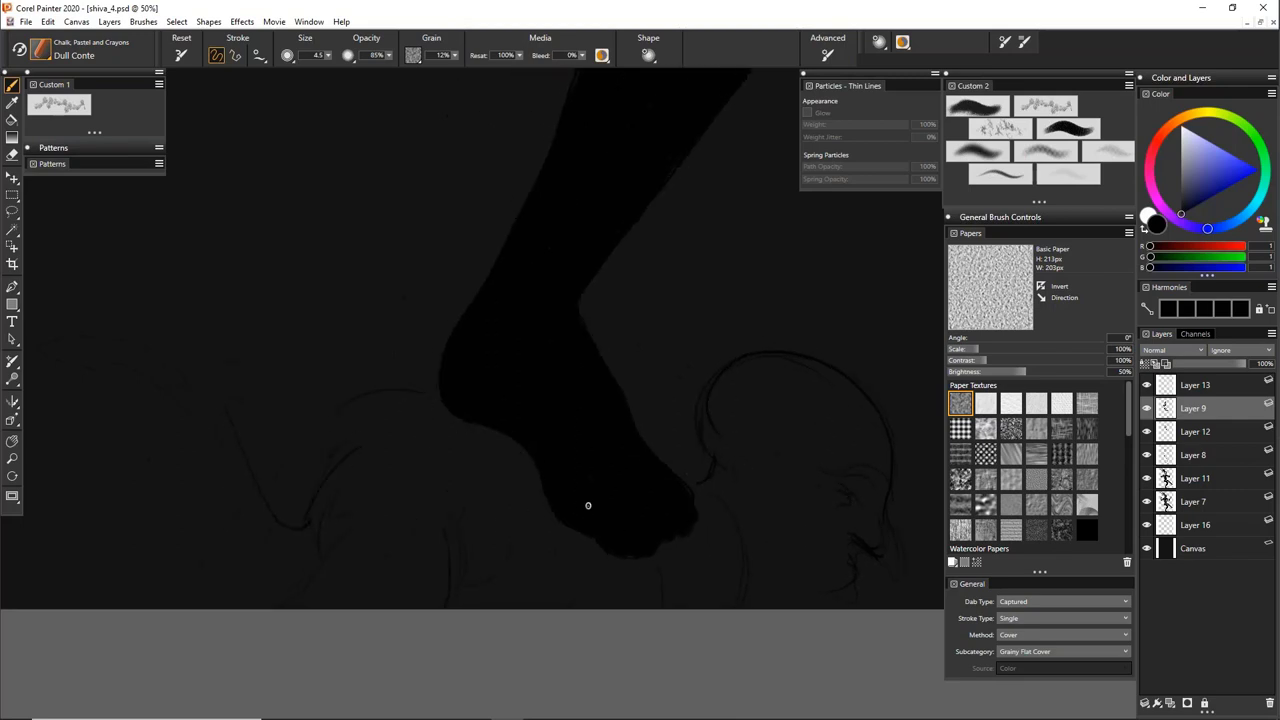
Review the standing leg, the raised thigh and the upper body with its glowing hands at reduced zoom
drag(586, 546, 621, 425)
drag(486, 420, 358, 639)
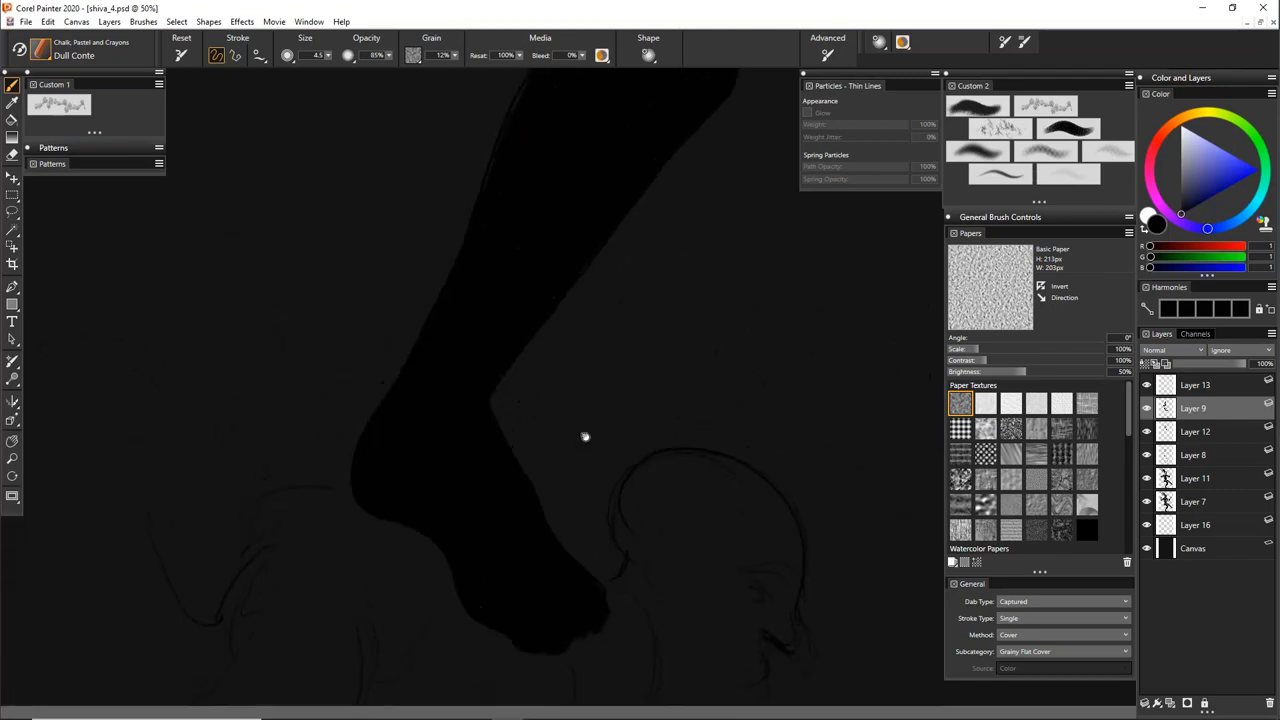
drag(585, 437, 512, 628)
drag(557, 251, 538, 487)
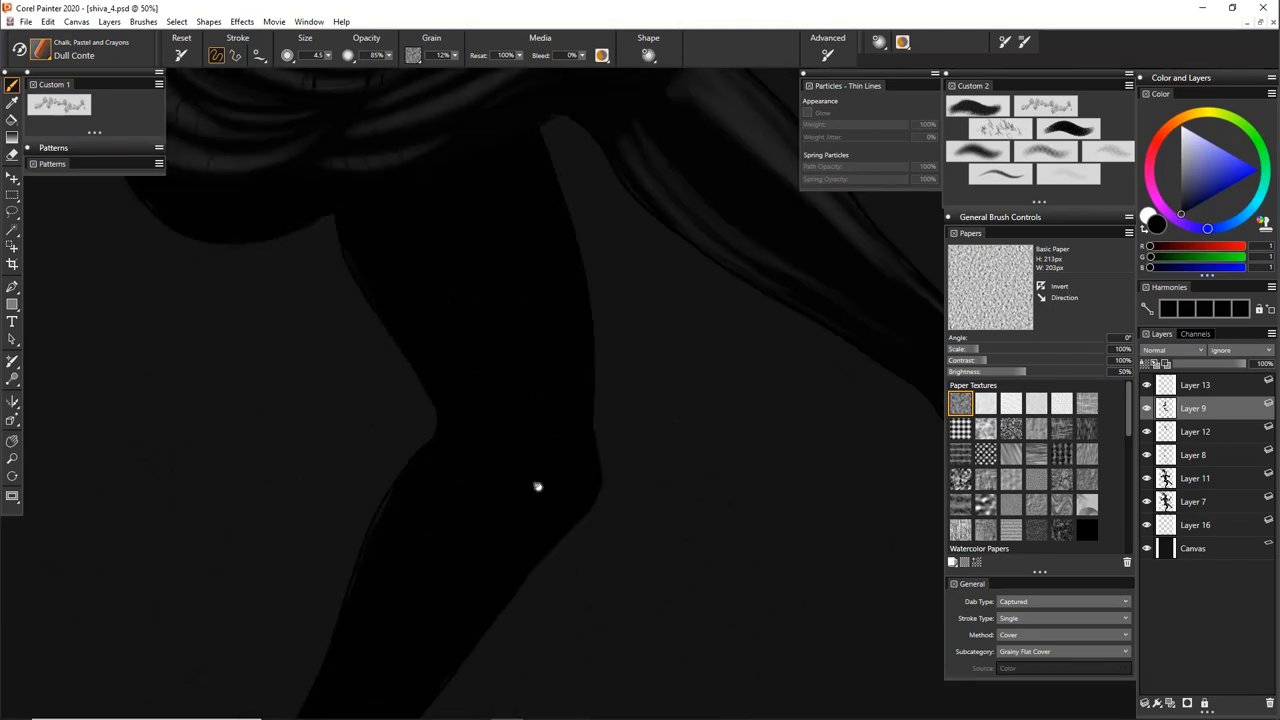
scroll(549, 371, up, 5)
scroll(490, 383, up, 4)
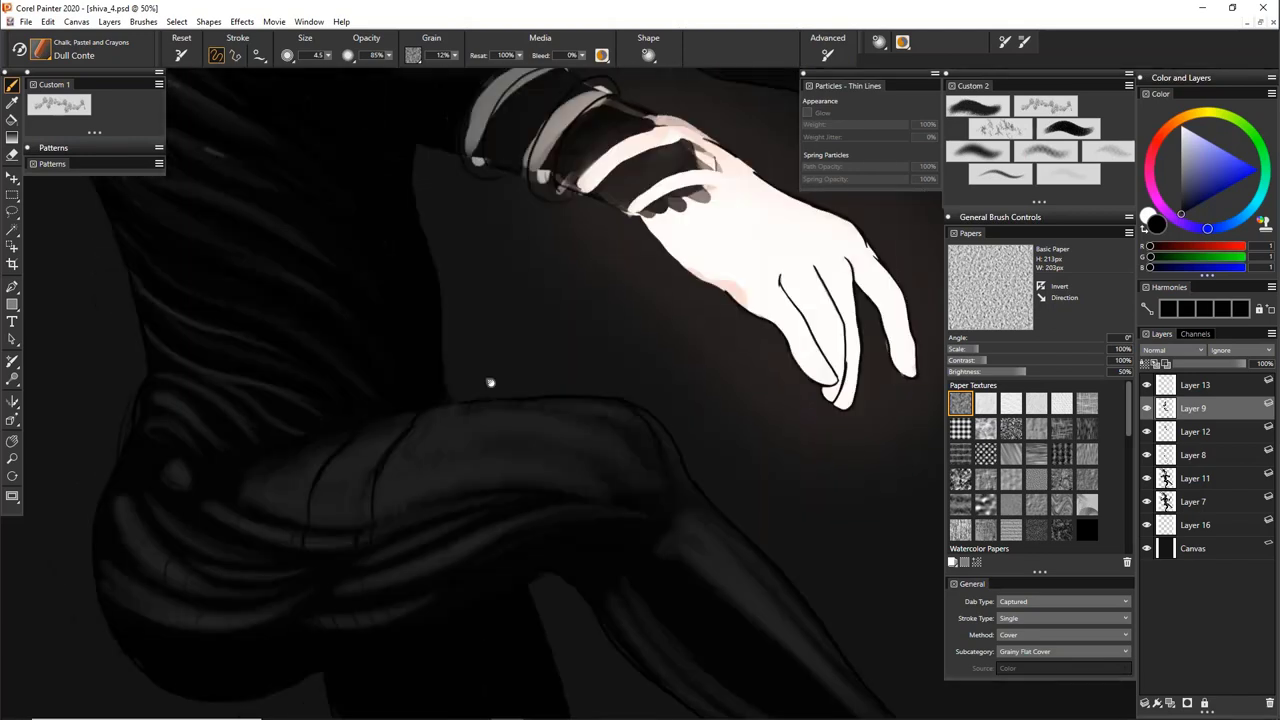
scroll(490, 383, down, 4)
scroll(407, 546, up, 2)
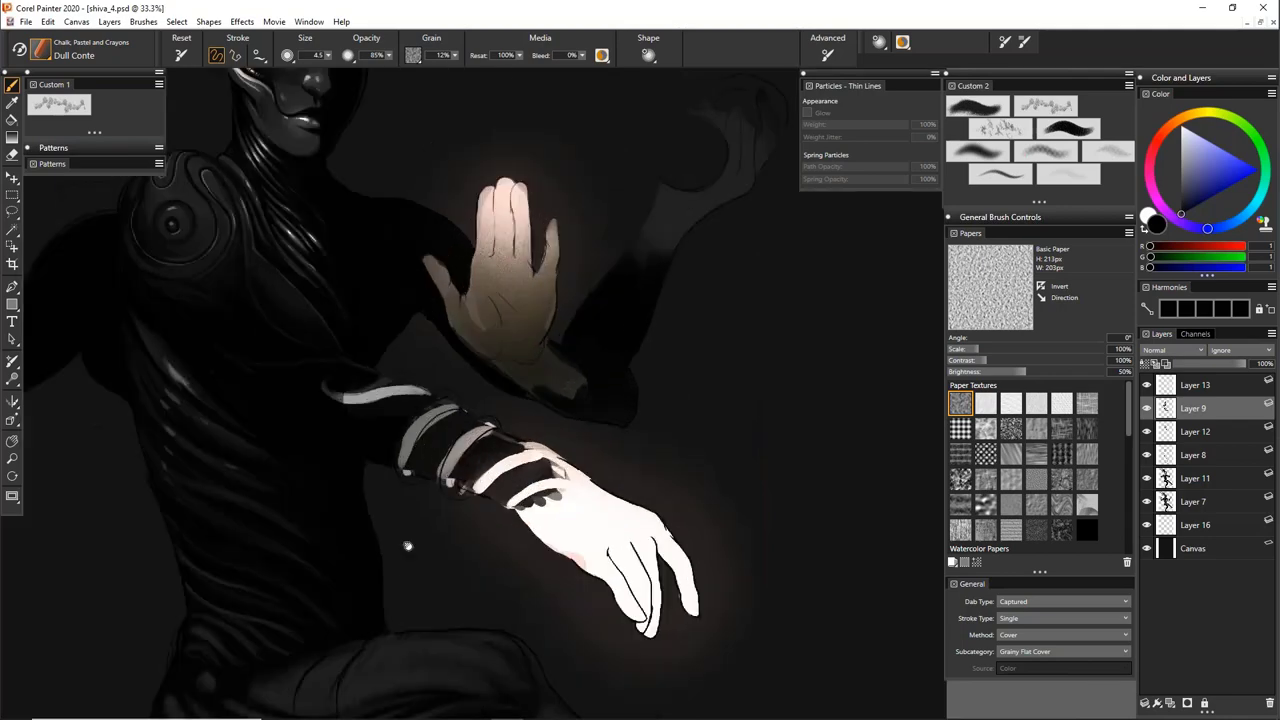
Paint curved near-black segment lines across the raised thigh from mid-thigh to the knee with the size 4.5 brush at 66.7% zoom
drag(440, 620, 580, 223)
scroll(580, 223, up, 1)
scroll(531, 297, up, 1)
mouse_move(465, 155)
mouse_down()
mouse_move(420, 323)
mouse_move(506, 286)
mouse_move(515, 262)
mouse_move(471, 346)
mouse_up()
drag(499, 292, 472, 358)
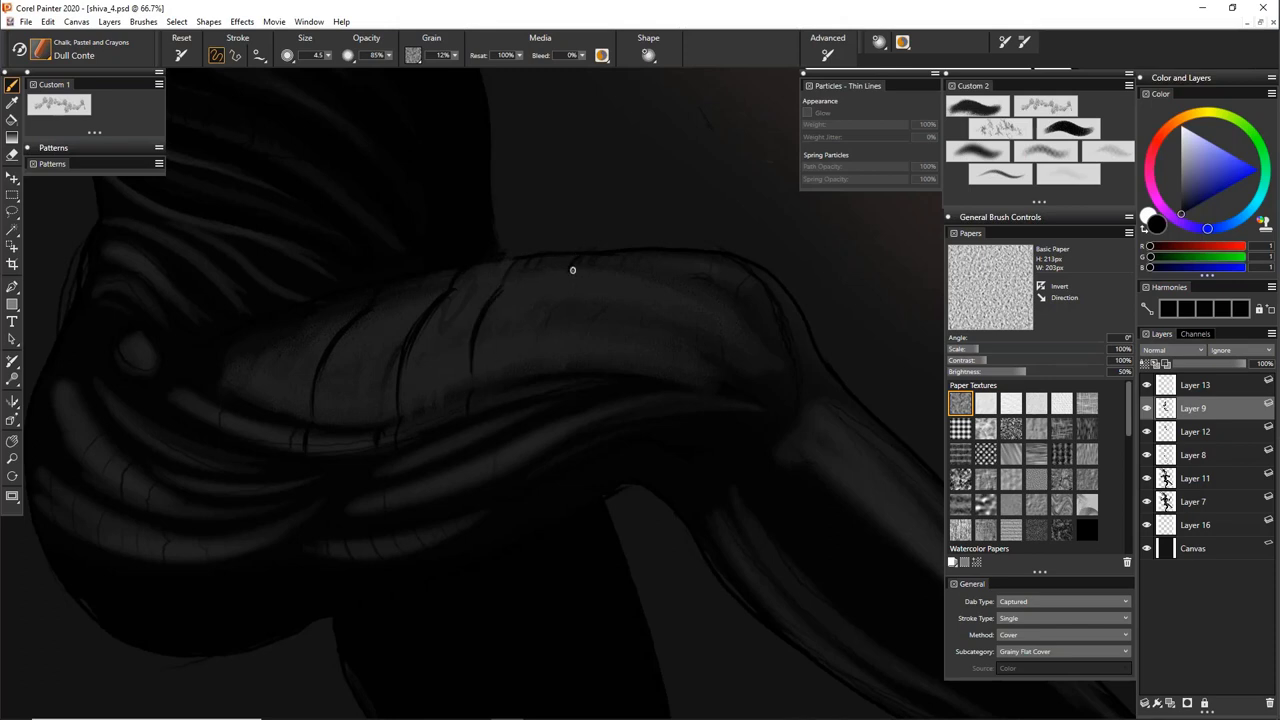
drag(573, 270, 541, 360)
drag(558, 302, 542, 360)
drag(629, 281, 605, 352)
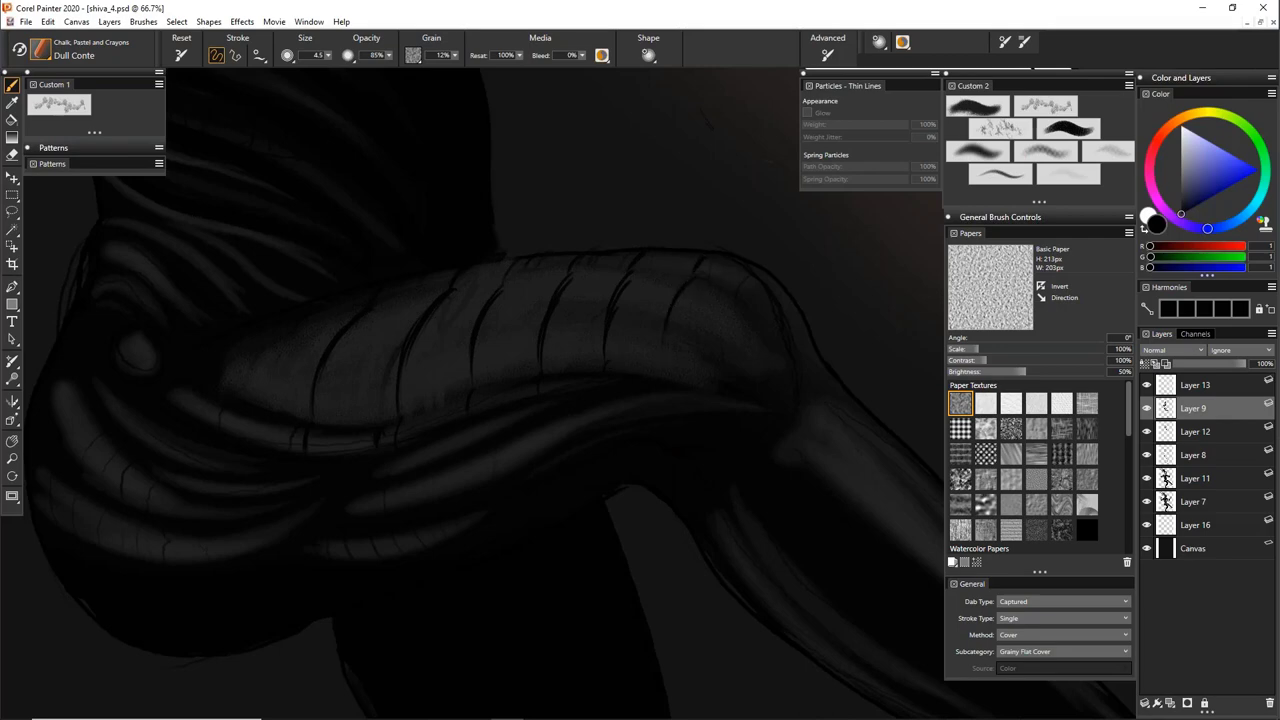
drag(552, 358, 698, 338)
drag(430, 324, 415, 367)
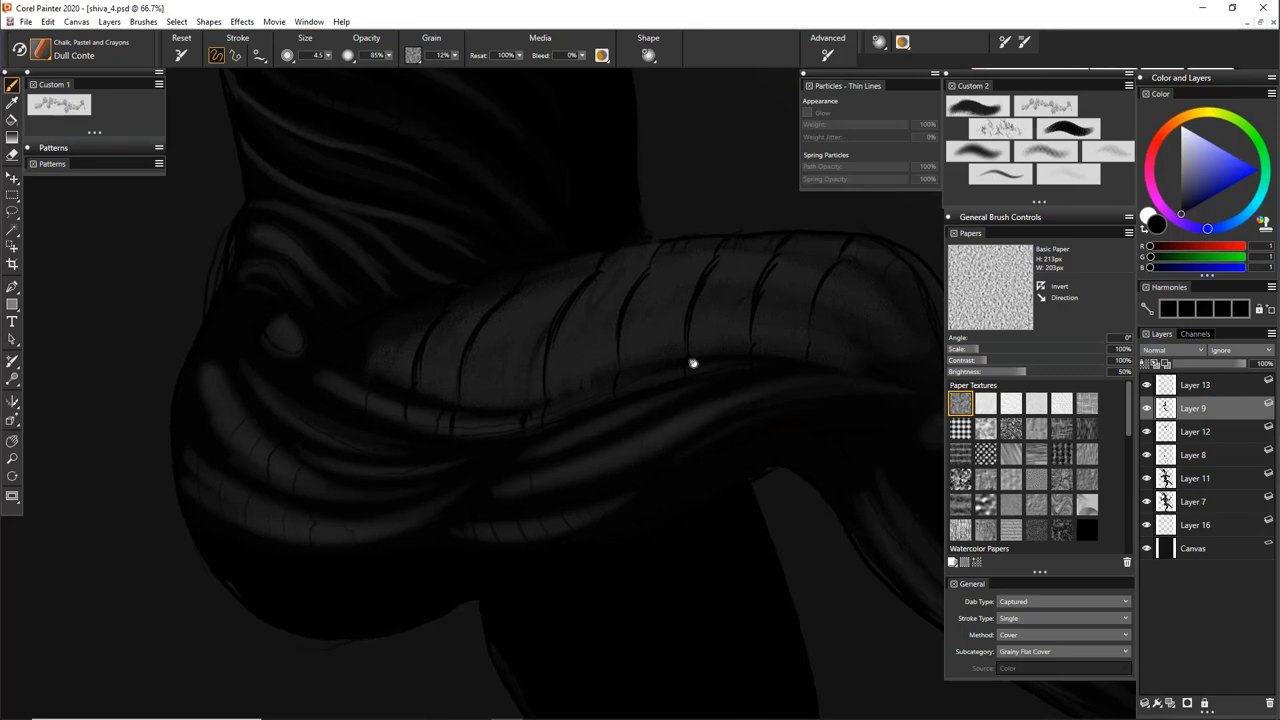
Rotate the canvas to 63° and add fine near-black cross lines to the muscle folds beneath the thigh
drag(866, 367, 663, 450)
alt+click(561, 465)
mouse_move(560, 467)
mouse_down()
mouse_move(586, 471)
mouse_move(687, 398)
mouse_move(720, 331)
mouse_move(602, 395)
mouse_up()
key(e)
click(602, 395)
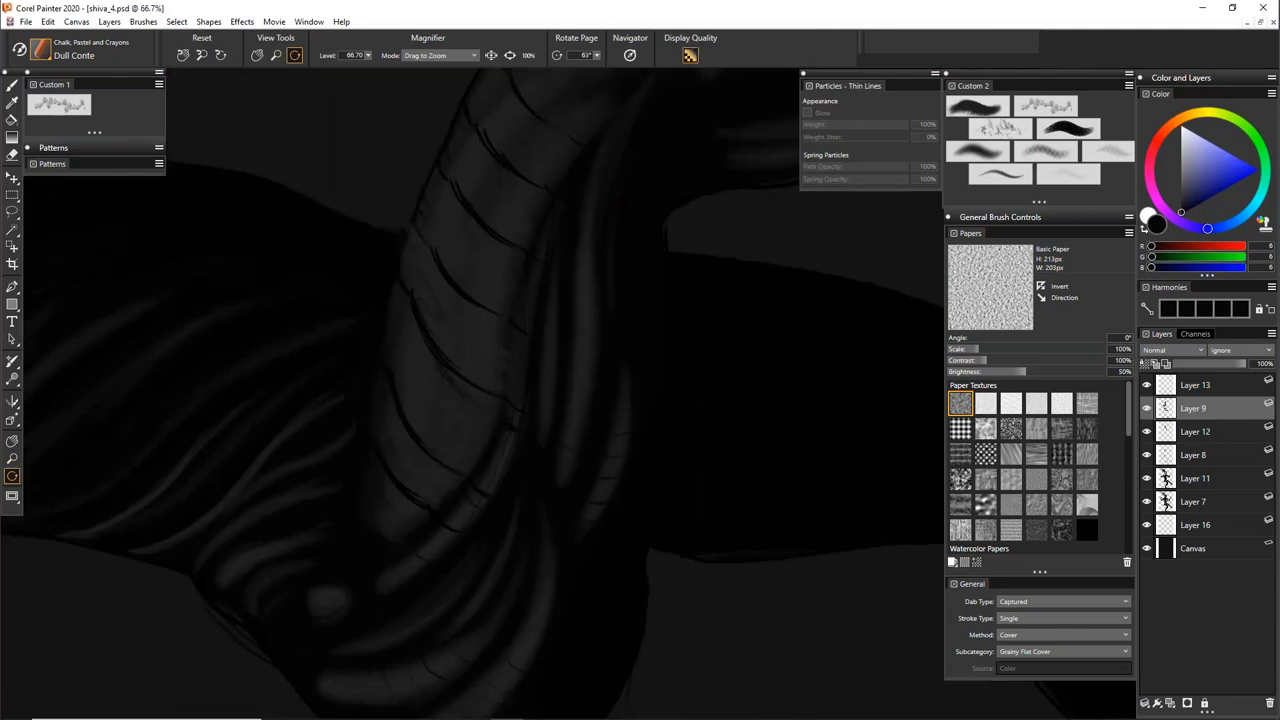
key(b)
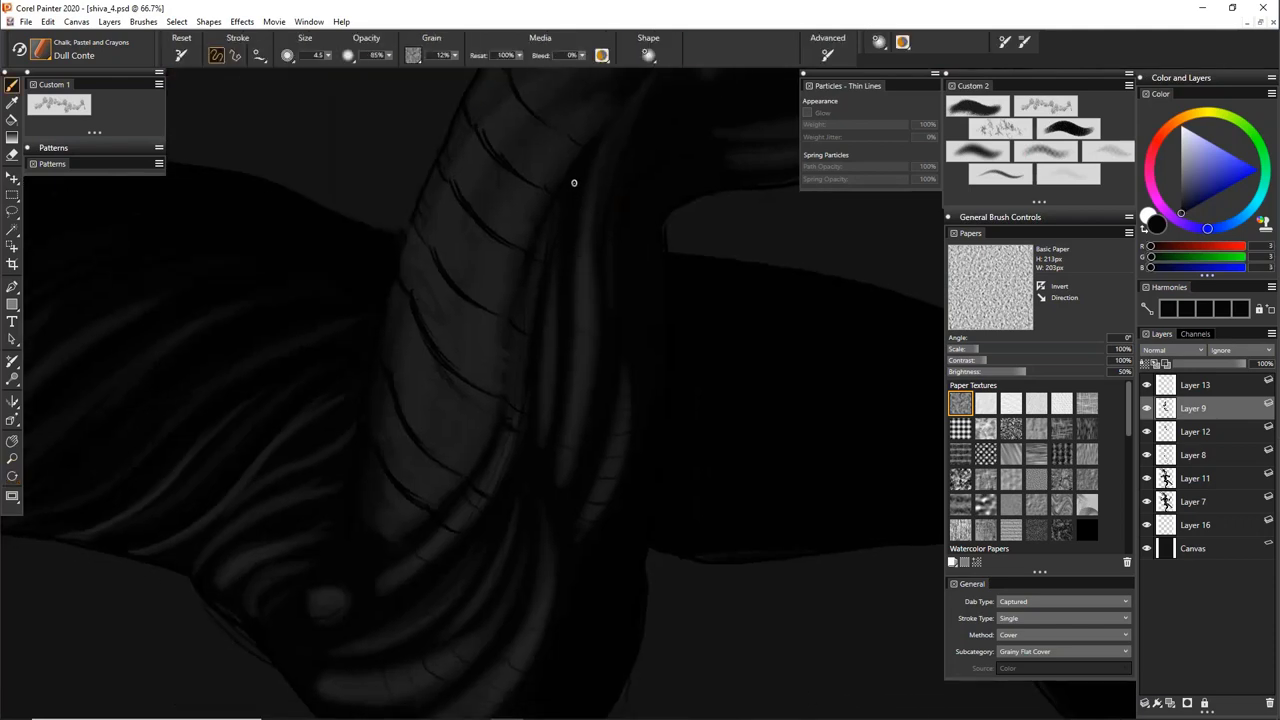
drag(574, 182, 588, 180)
Turn the canvas back to a shallower angle and fill the thigh segments and upper edge with sampled dark grey at brush size 13.8
key(w)
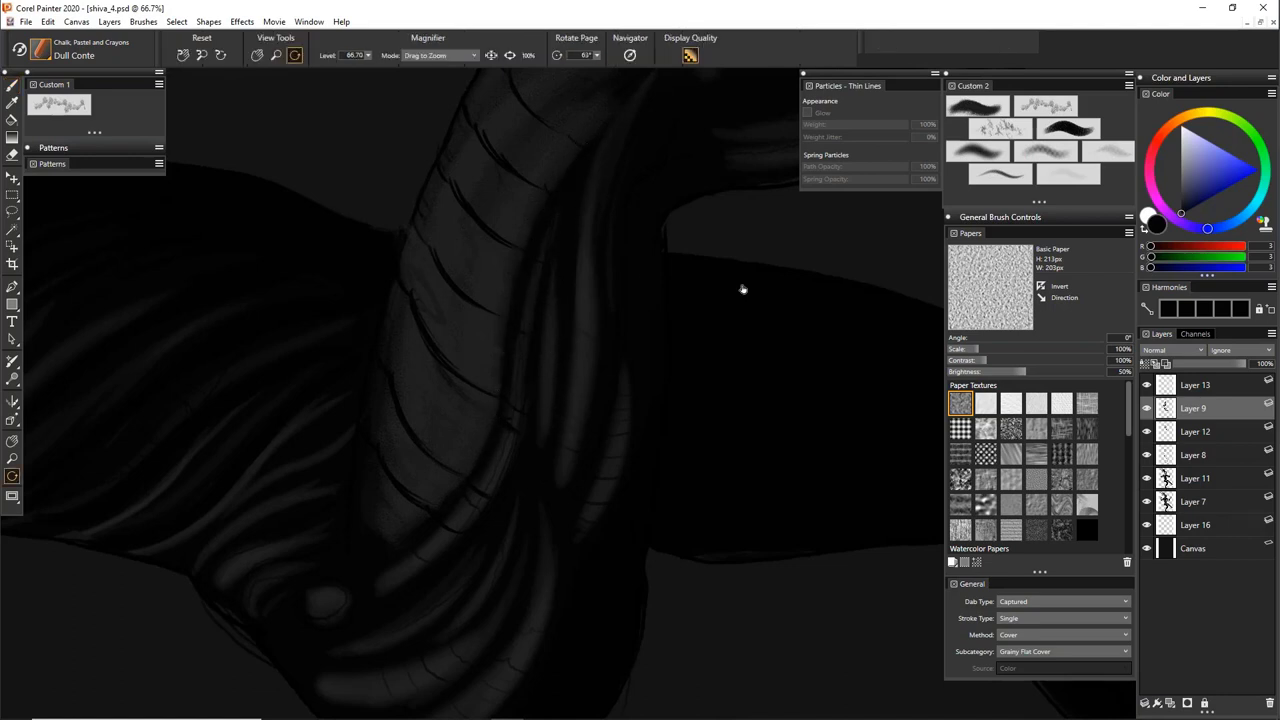
click(754, 364)
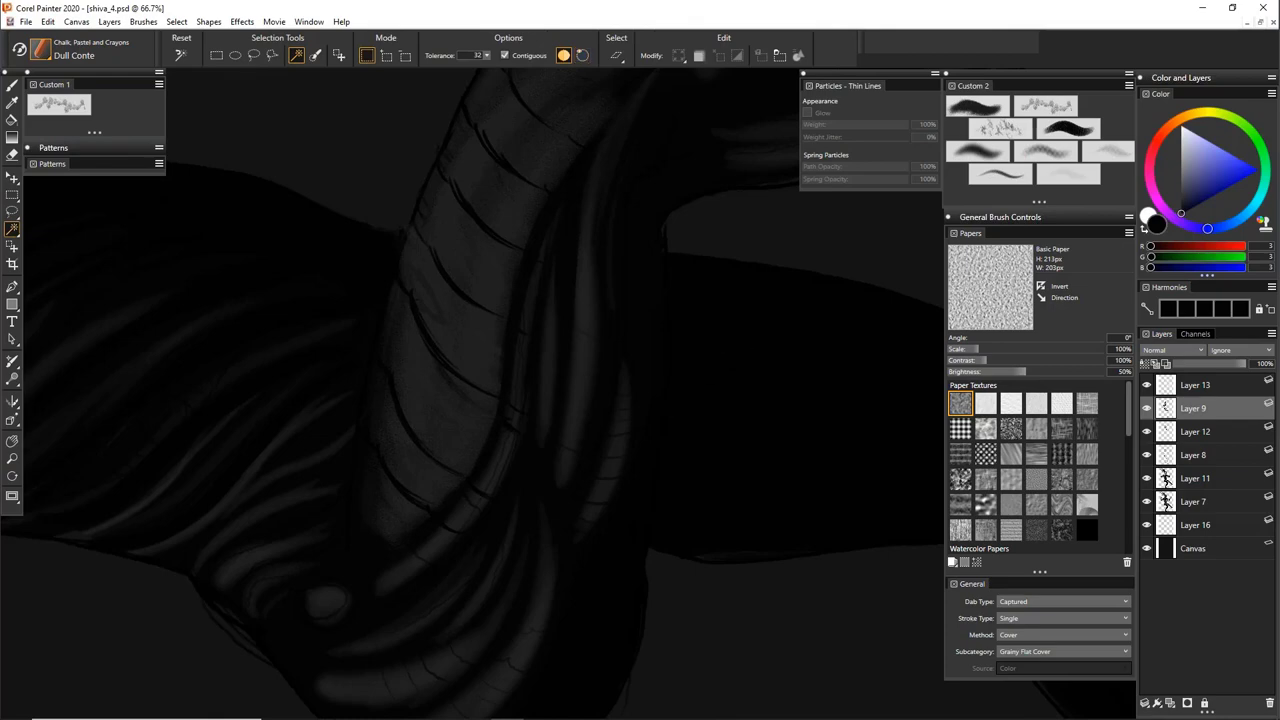
key(e)
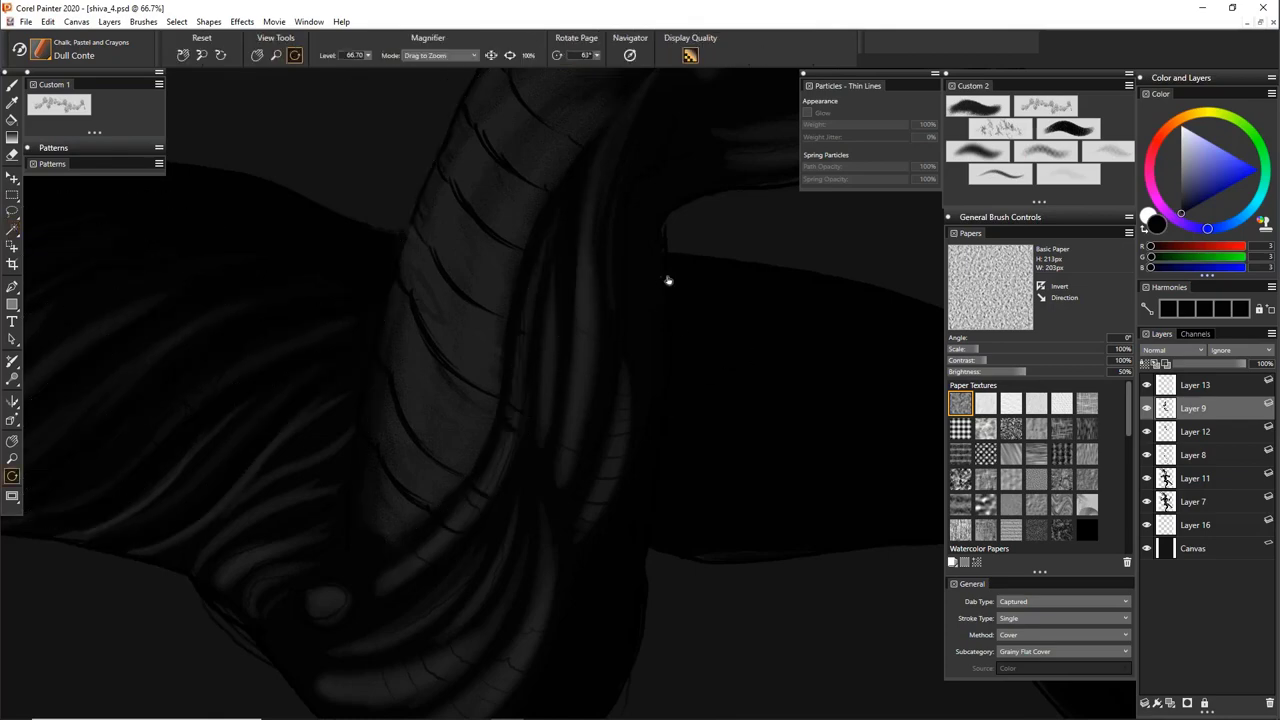
drag(668, 280, 688, 371)
key(b)
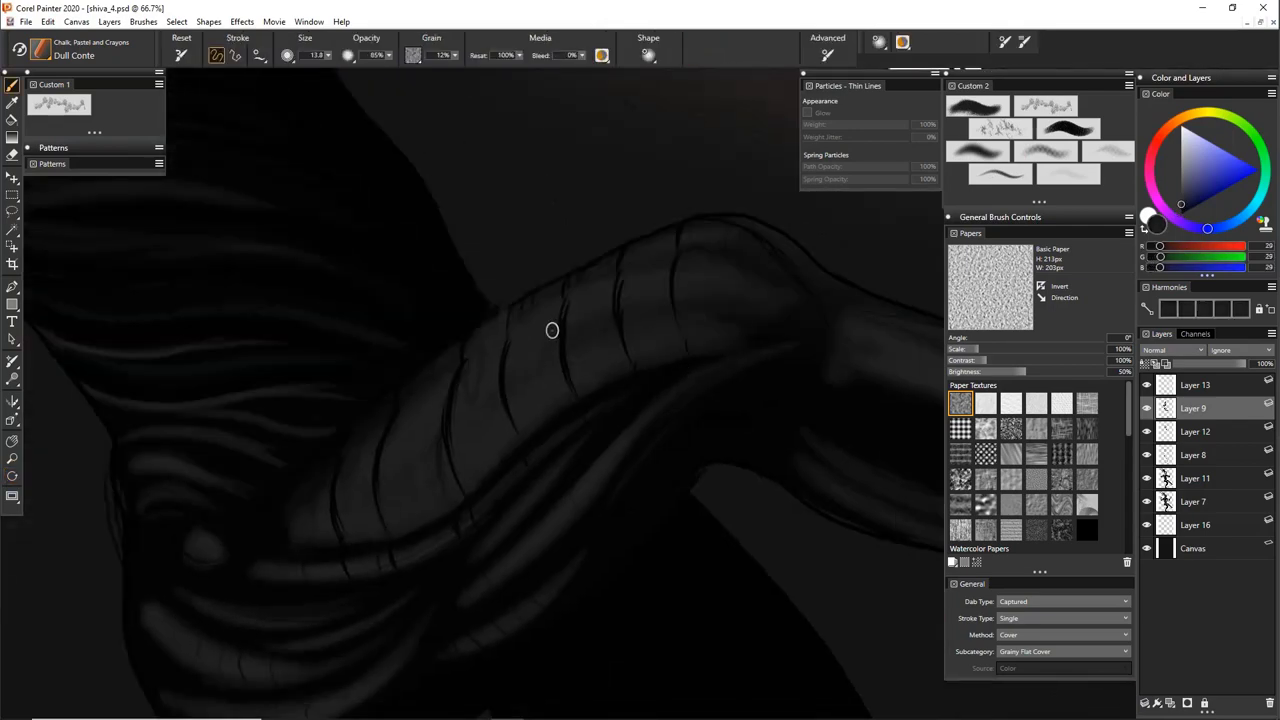
alt+click(536, 353)
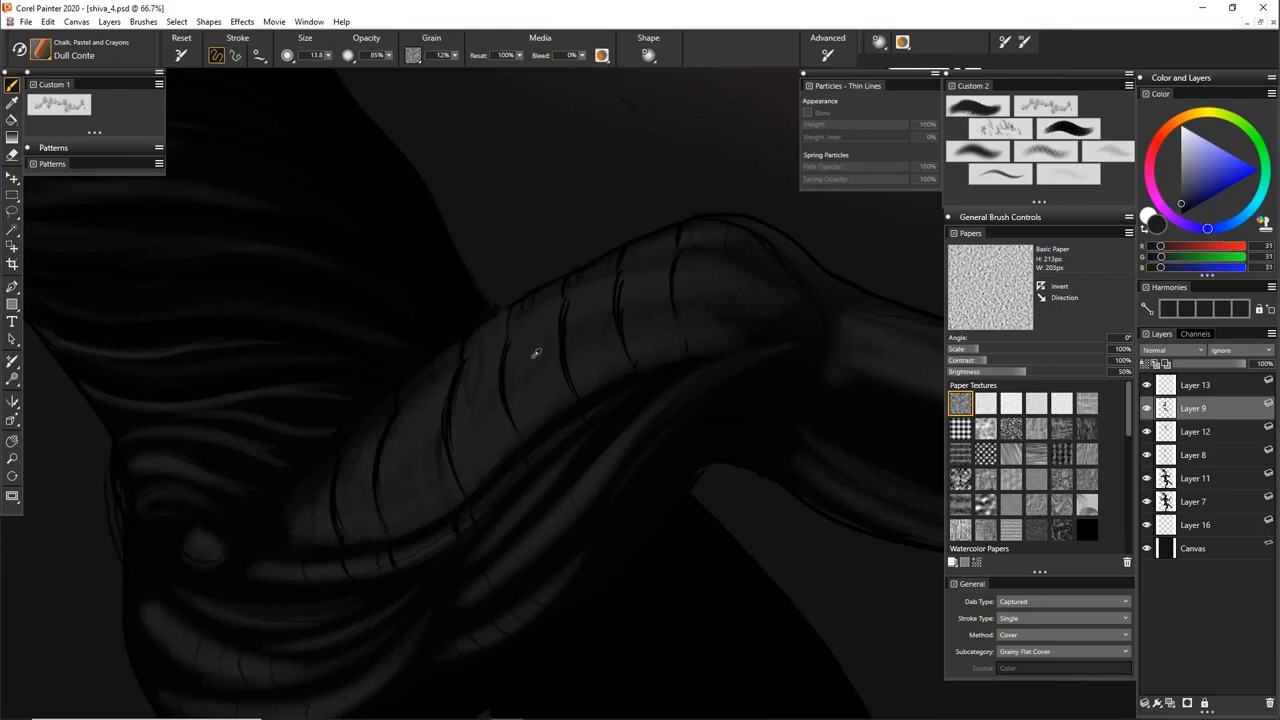
click(1190, 160)
drag(1190, 170, 1188, 183)
alt+click(601, 294)
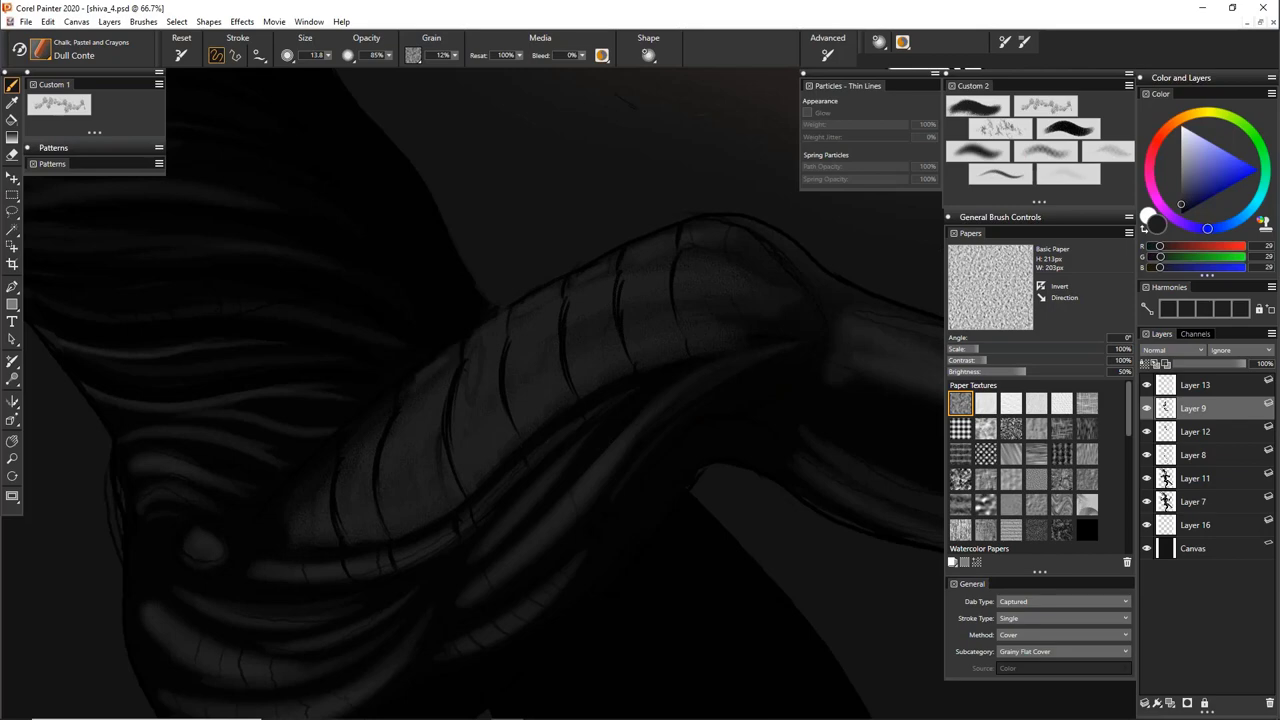
drag(367, 420, 386, 400)
Extend the dark grey to the thigh's hip end and redefine the segment line there with sampled near-black and dark grey (RGB 28)
drag(532, 325, 669, 203)
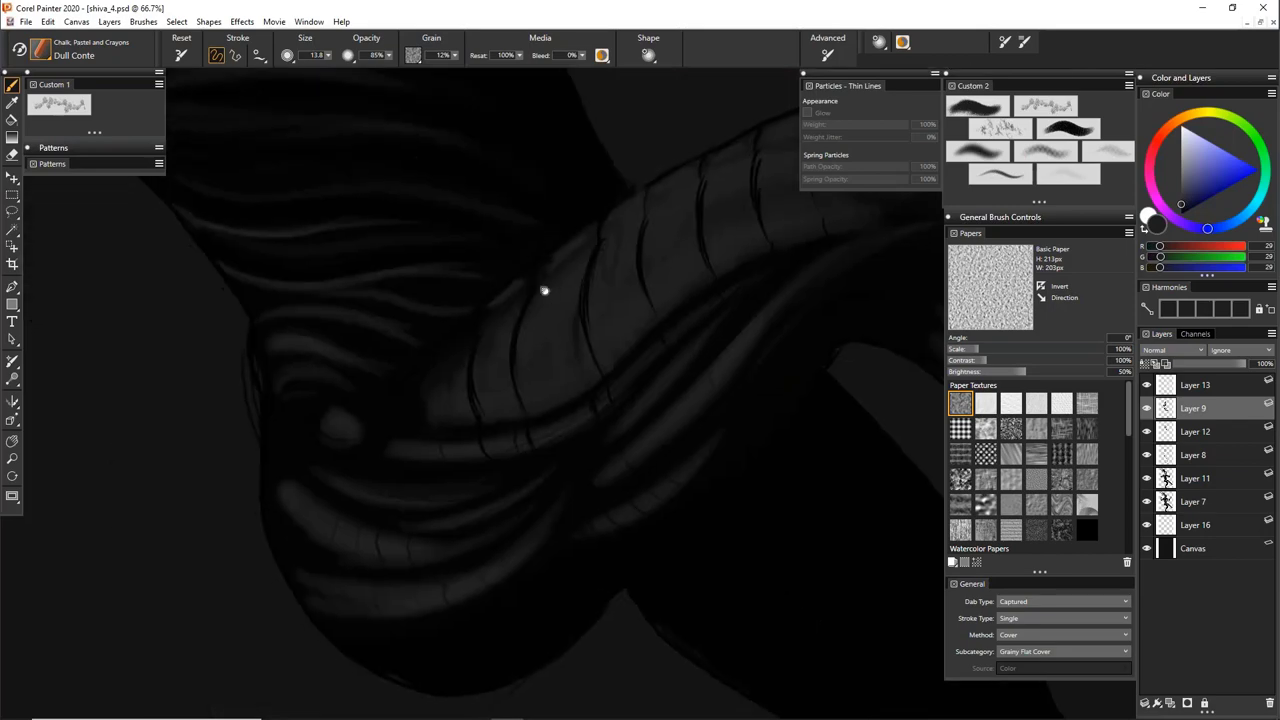
drag(465, 326, 441, 354)
alt+click(476, 336)
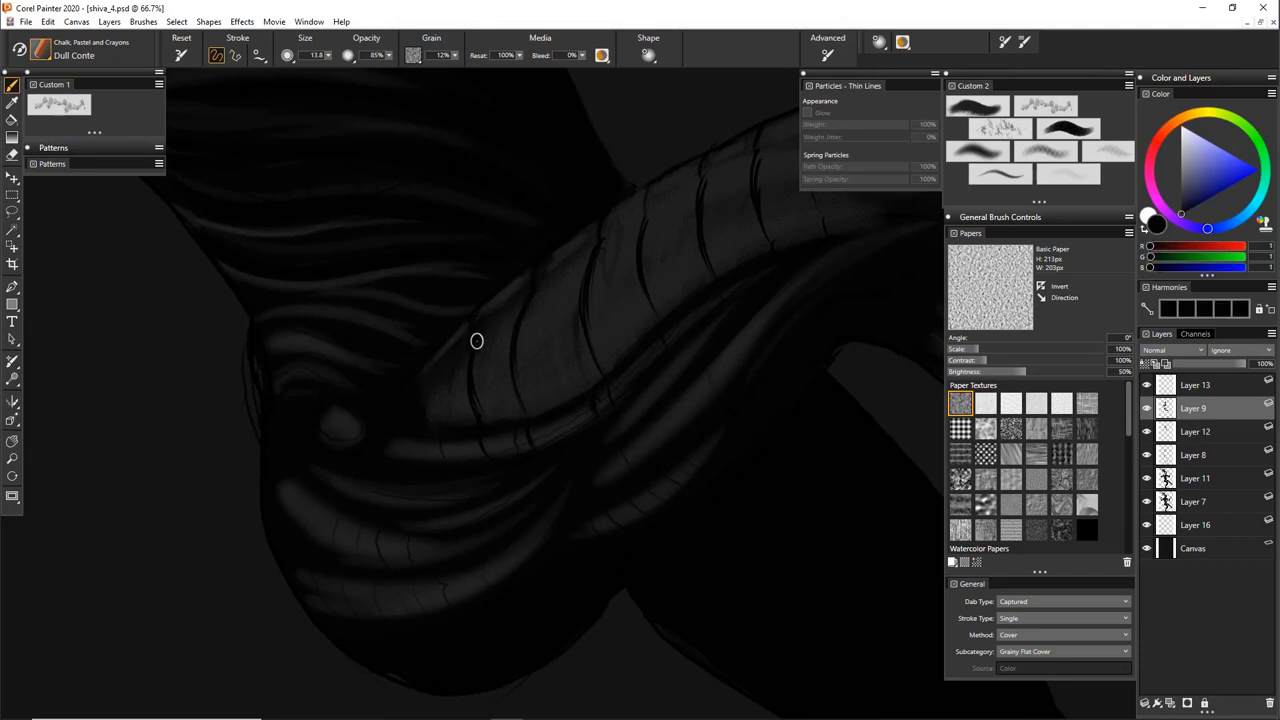
drag(479, 335, 469, 396)
alt+click(491, 370)
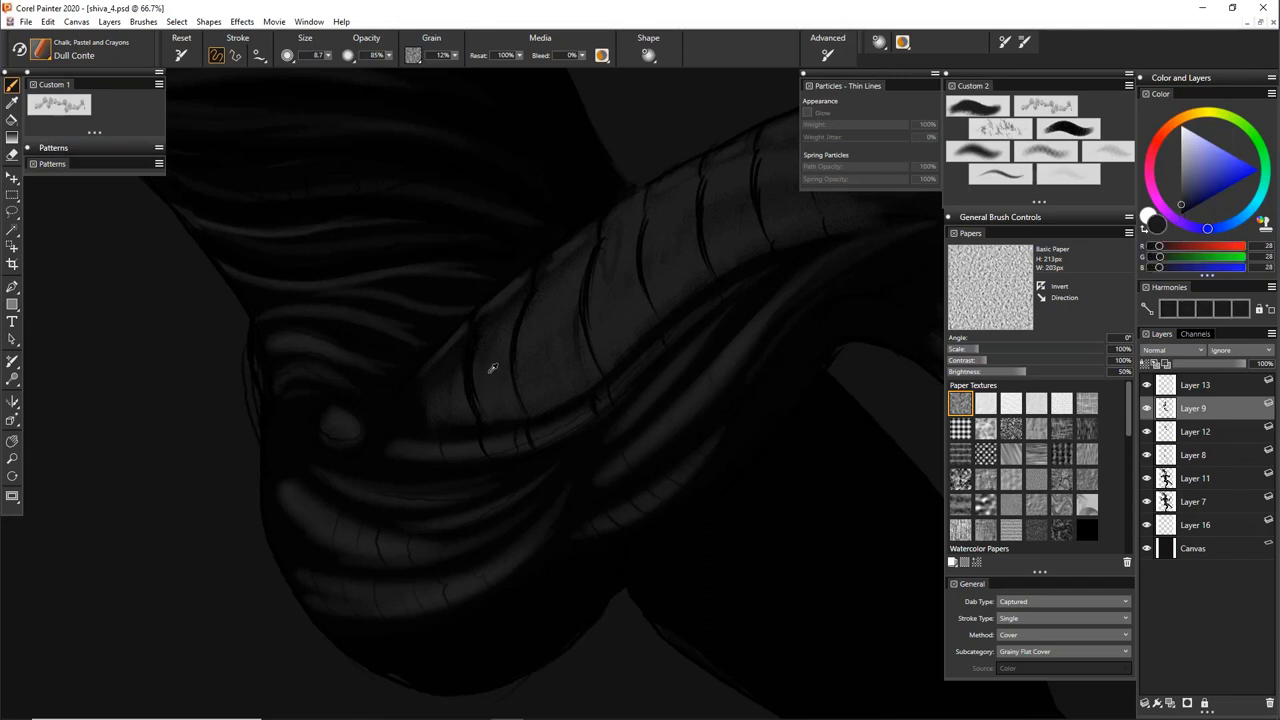
drag(481, 339, 478, 392)
drag(688, 298, 541, 392)
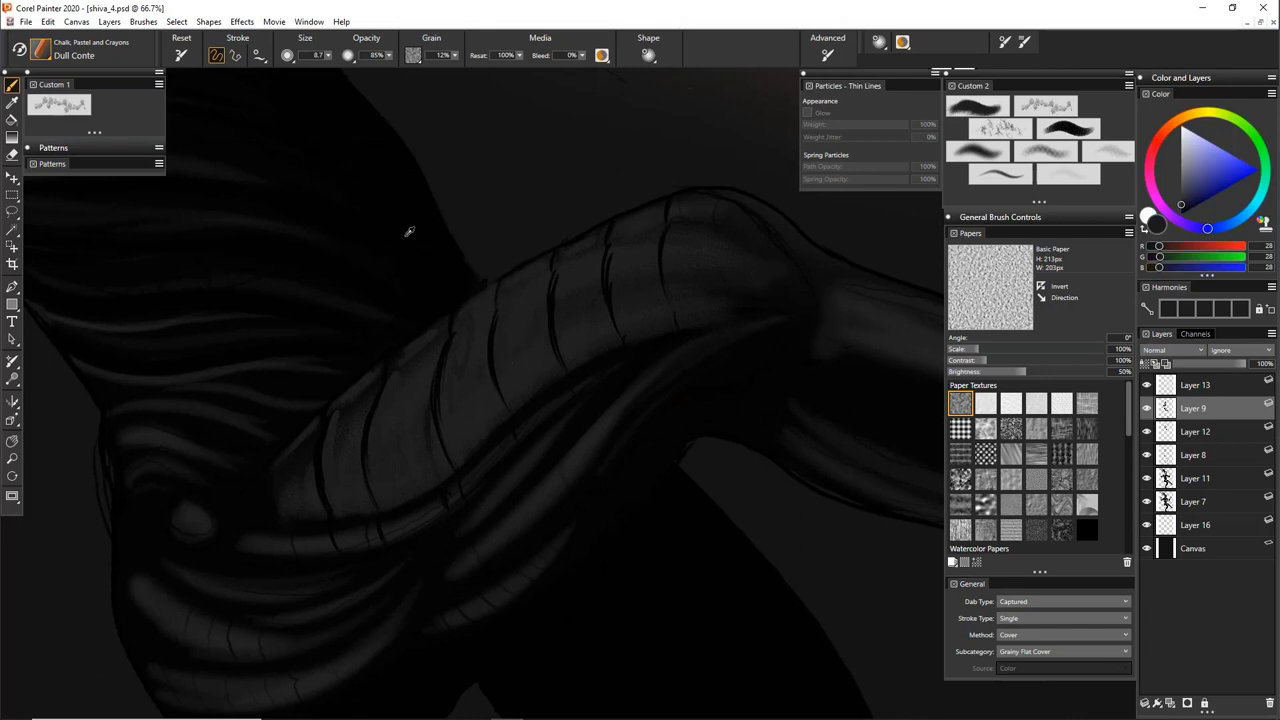
Paint thin light grey highlights (RGB 155) beside the thigh's segment lines with the brush at size 2.1
drag(1197, 174, 1160, 152)
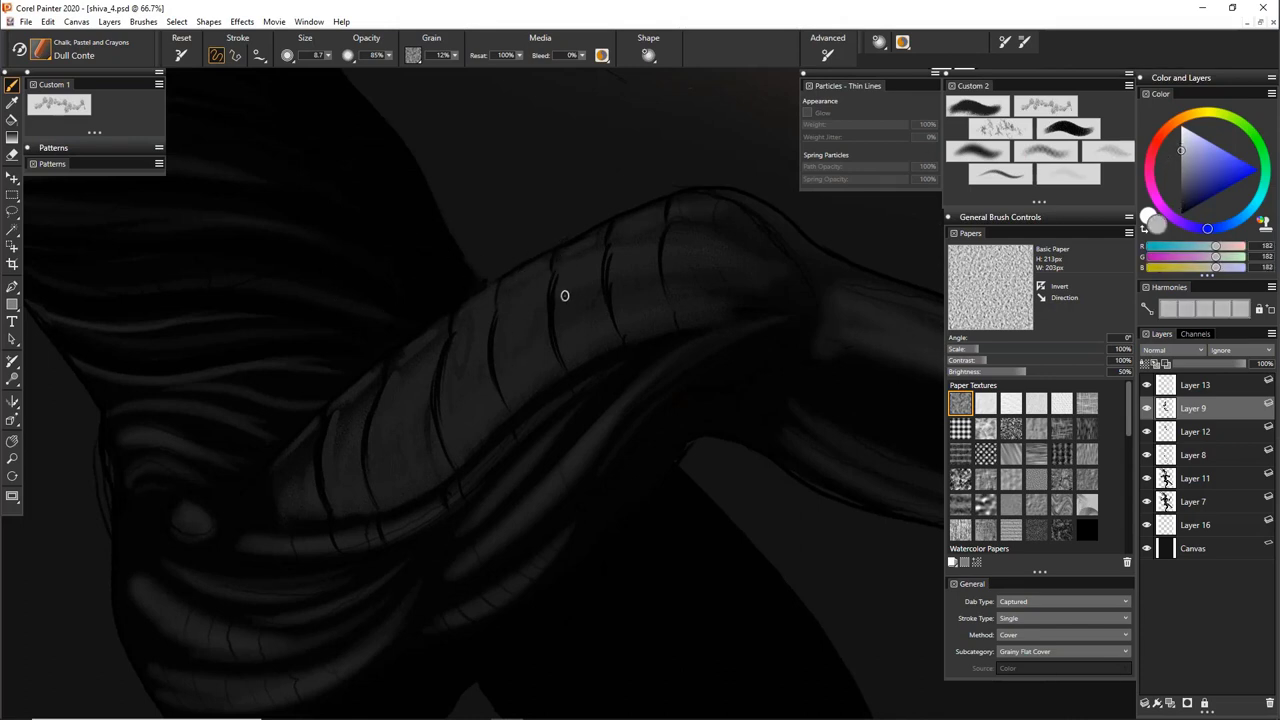
drag(557, 278, 562, 358)
key(ctrl+z)
key(ctrl+z)
drag(572, 282, 573, 283)
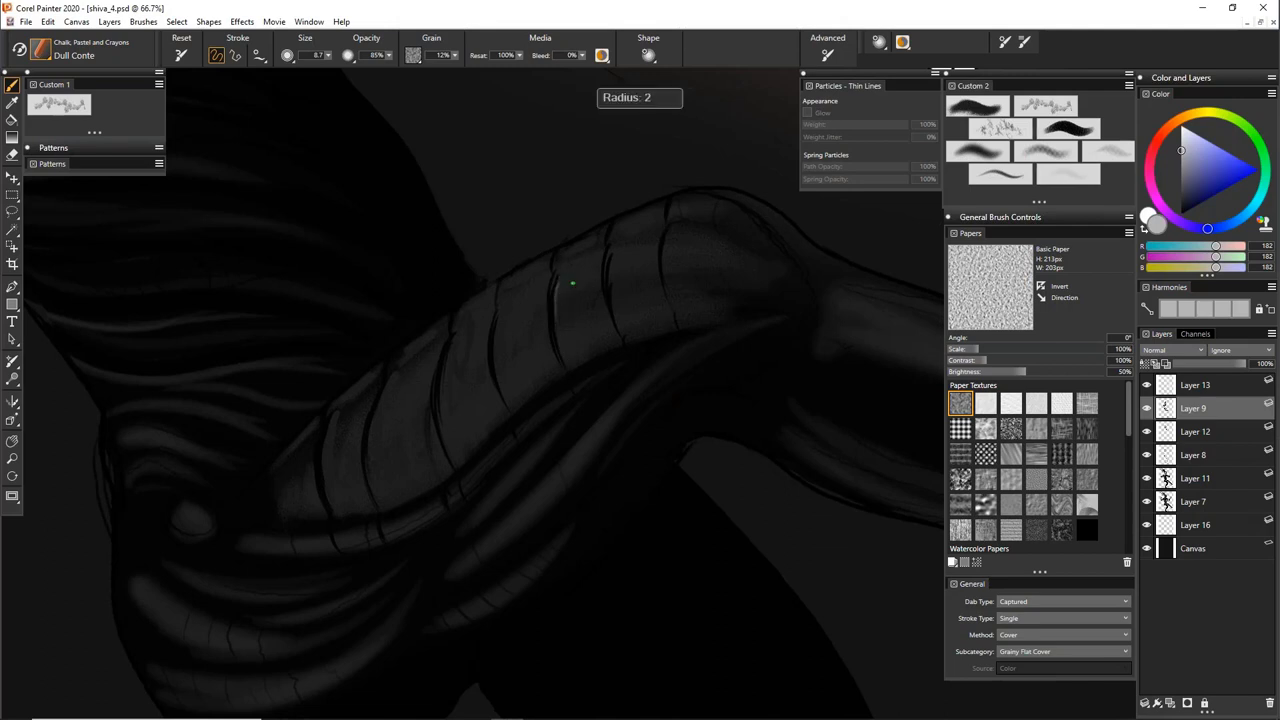
click(1181, 160)
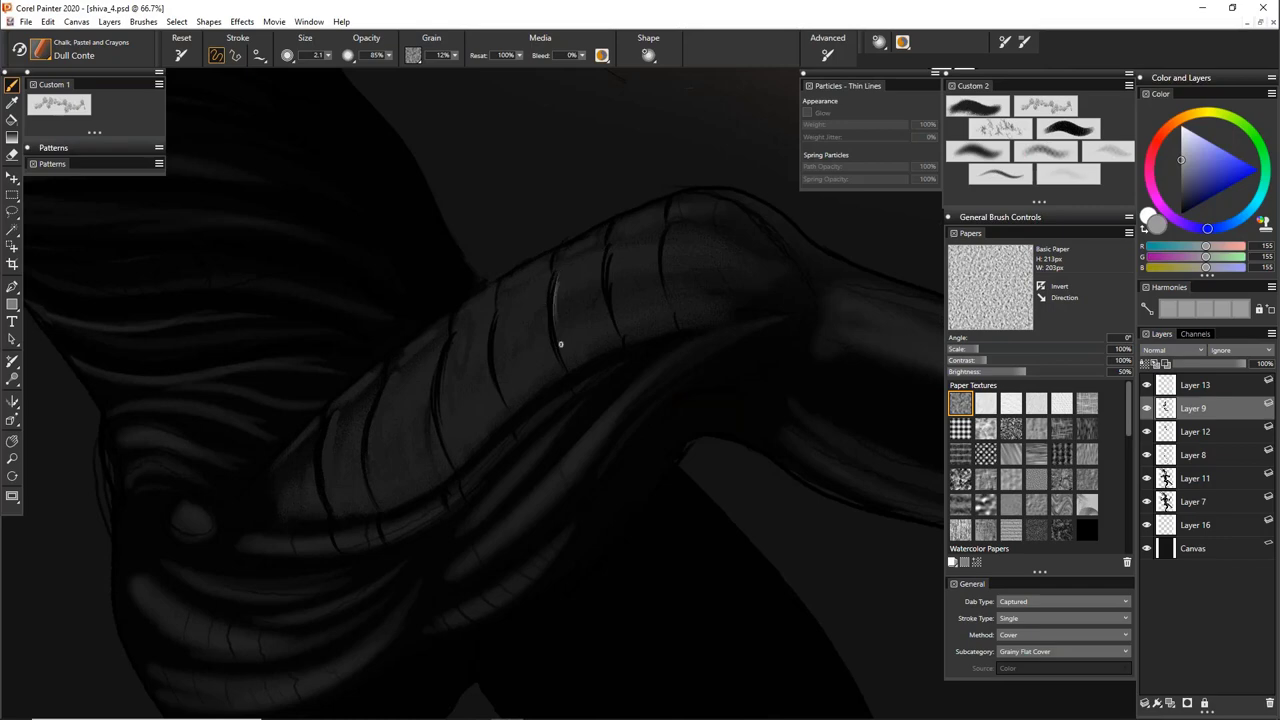
mouse_move(560, 344)
mouse_down()
mouse_move(556, 278)
mouse_move(608, 320)
mouse_up()
mouse_move(452, 344)
mouse_down()
mouse_move(463, 468)
mouse_move(424, 382)
mouse_move(394, 412)
mouse_move(391, 383)
mouse_move(371, 480)
mouse_up()
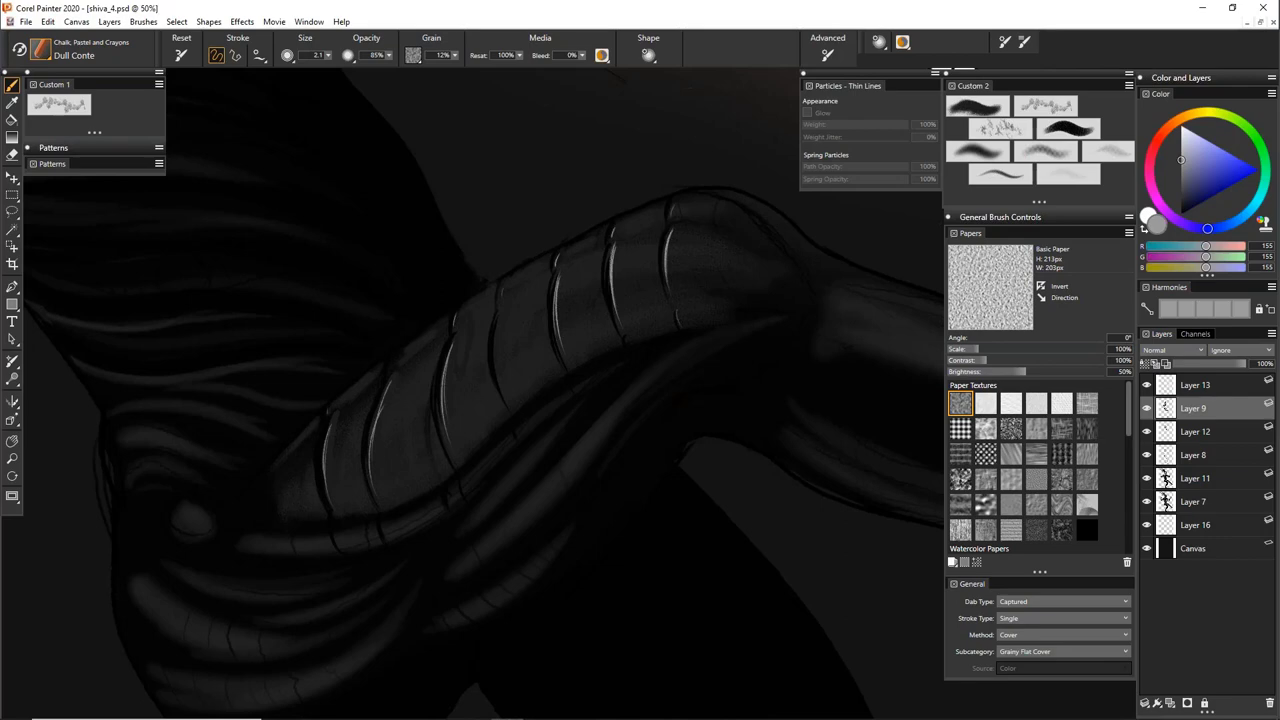
Examine the figure from the raised thigh up to the head, resetting the canvas rotation to 0°
scroll(642, 398, down, 2)
scroll(640, 410, down, 1)
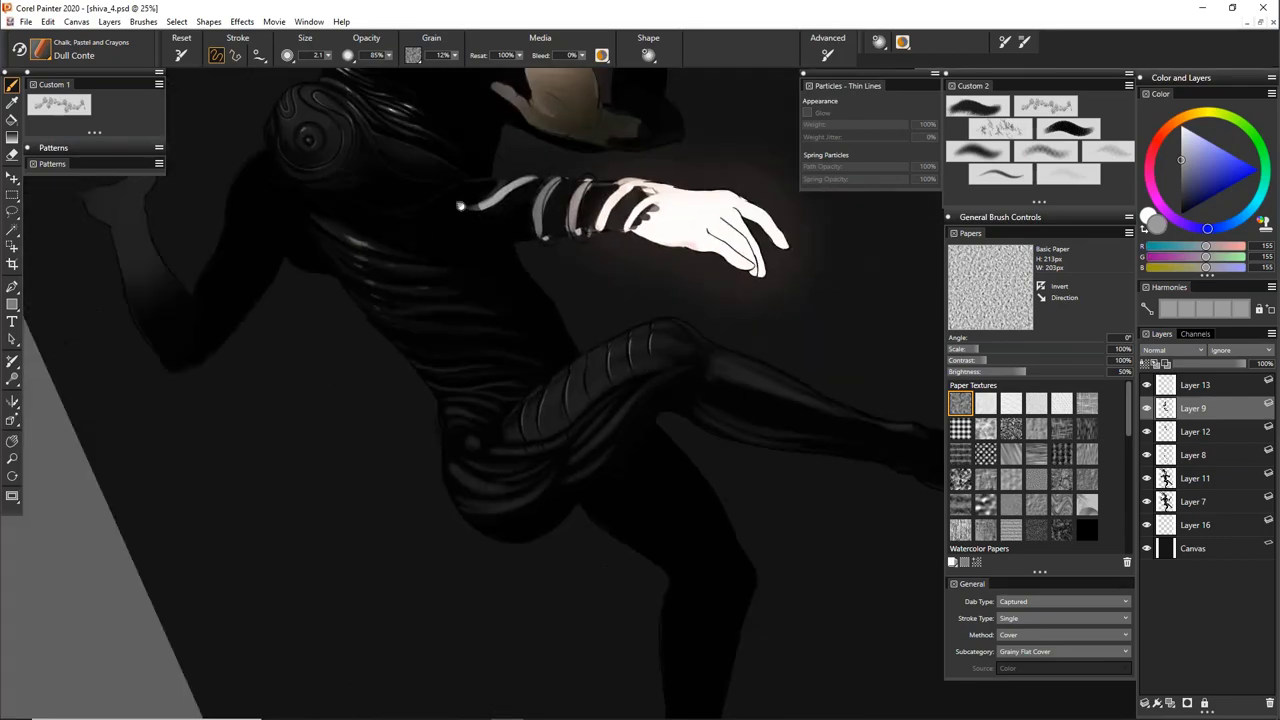
drag(463, 206, 491, 371)
drag(743, 321, 714, 367)
scroll(561, 299, up, 2)
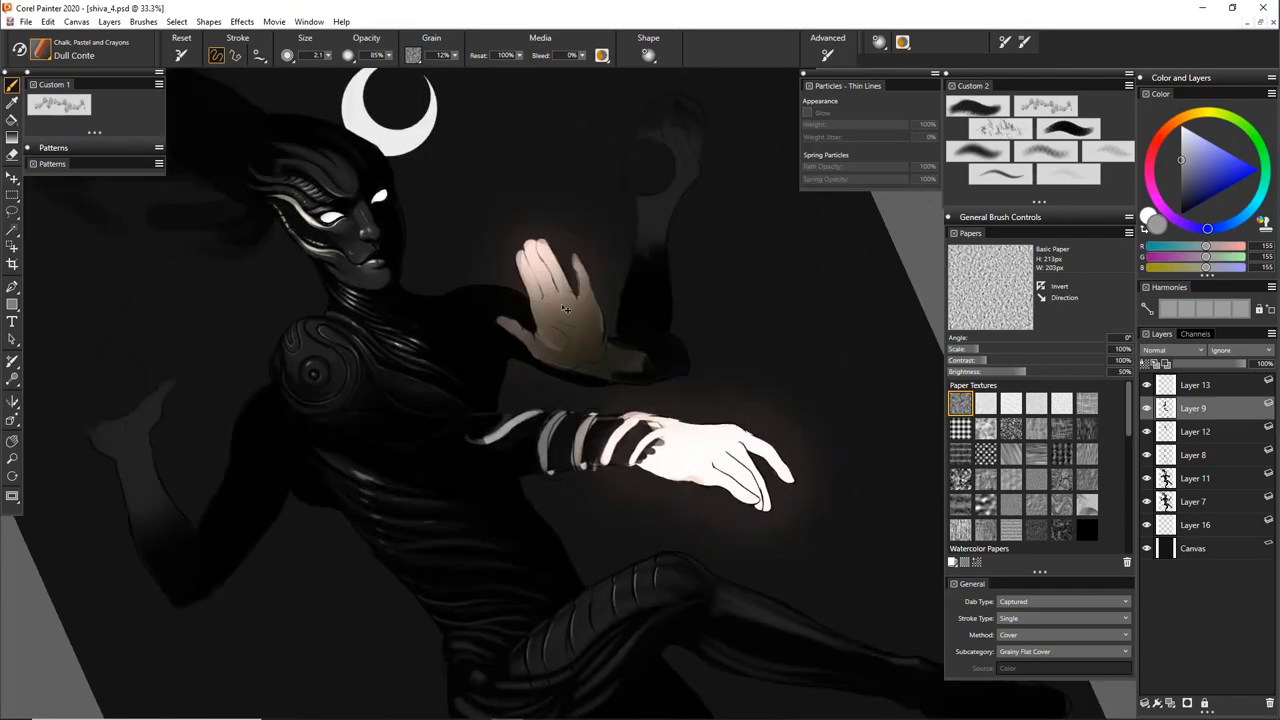
drag(494, 363, 671, 481)
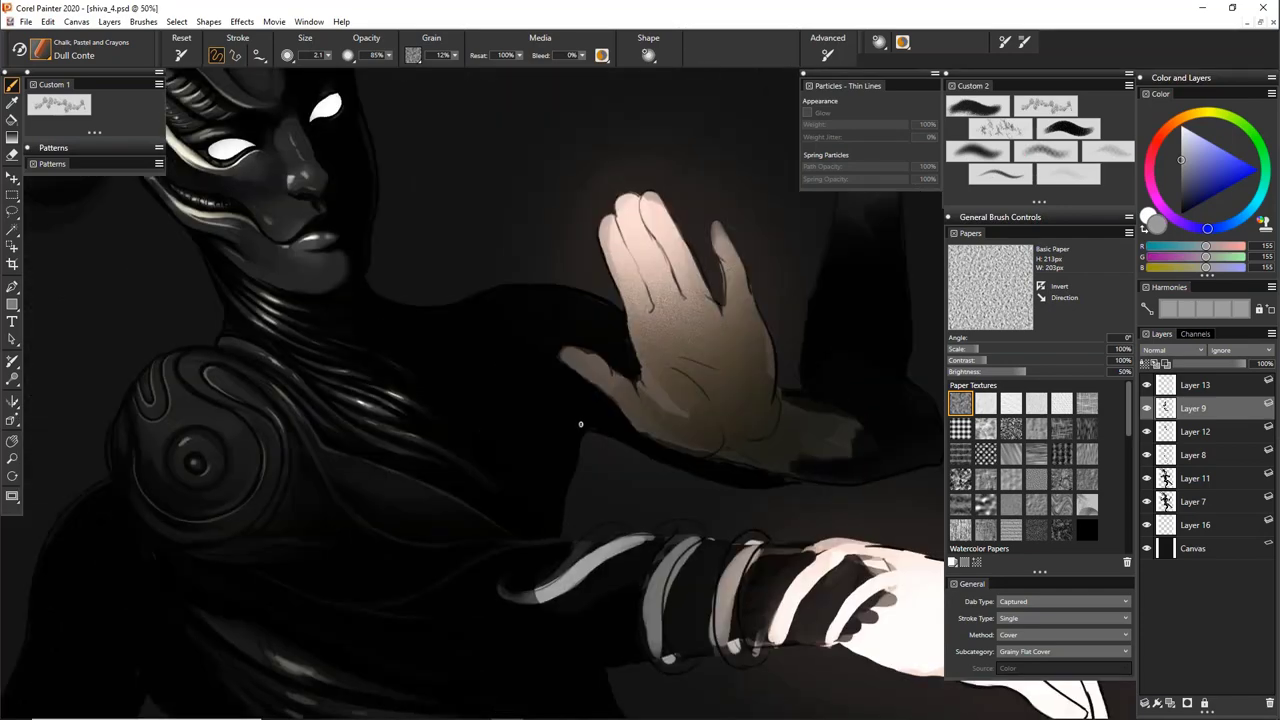
drag(444, 277, 566, 374)
key(e)
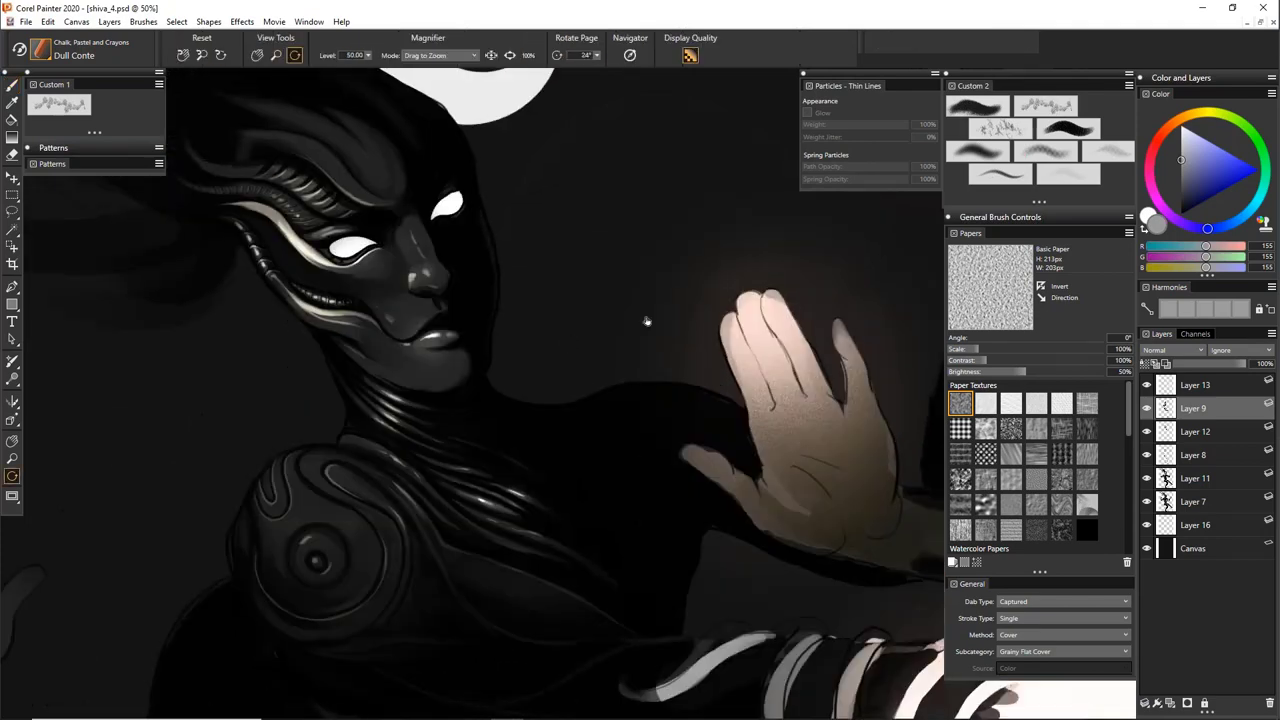
click(649, 348)
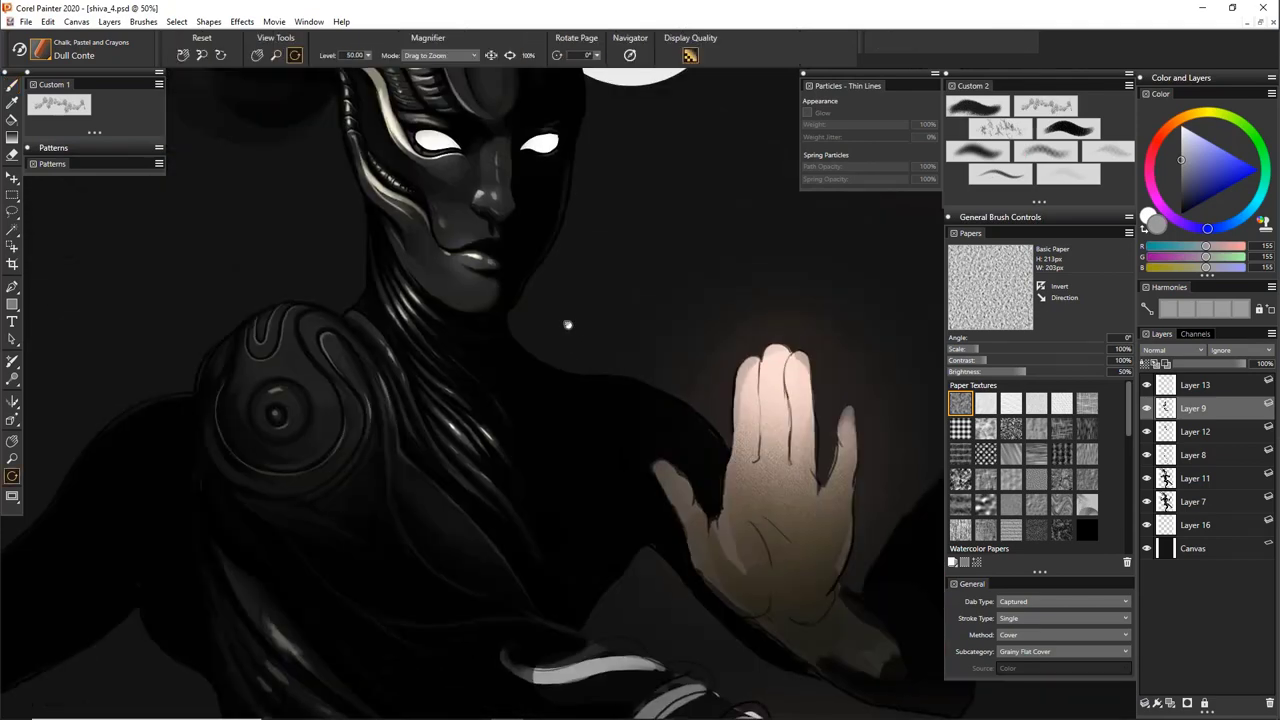
drag(567, 326, 598, 414)
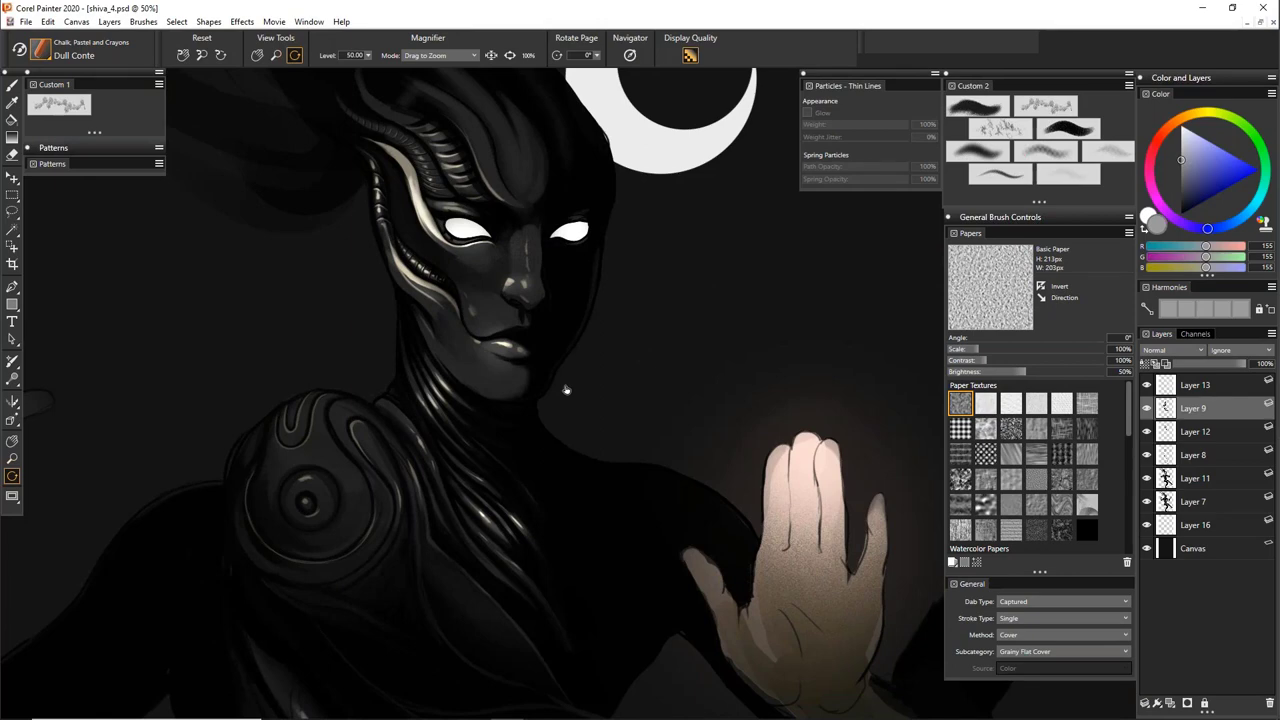
Paint fine highlights along the outer head ridges with beige sampled from the face ridges (RGB 158, 153, 137)
click(572, 235)
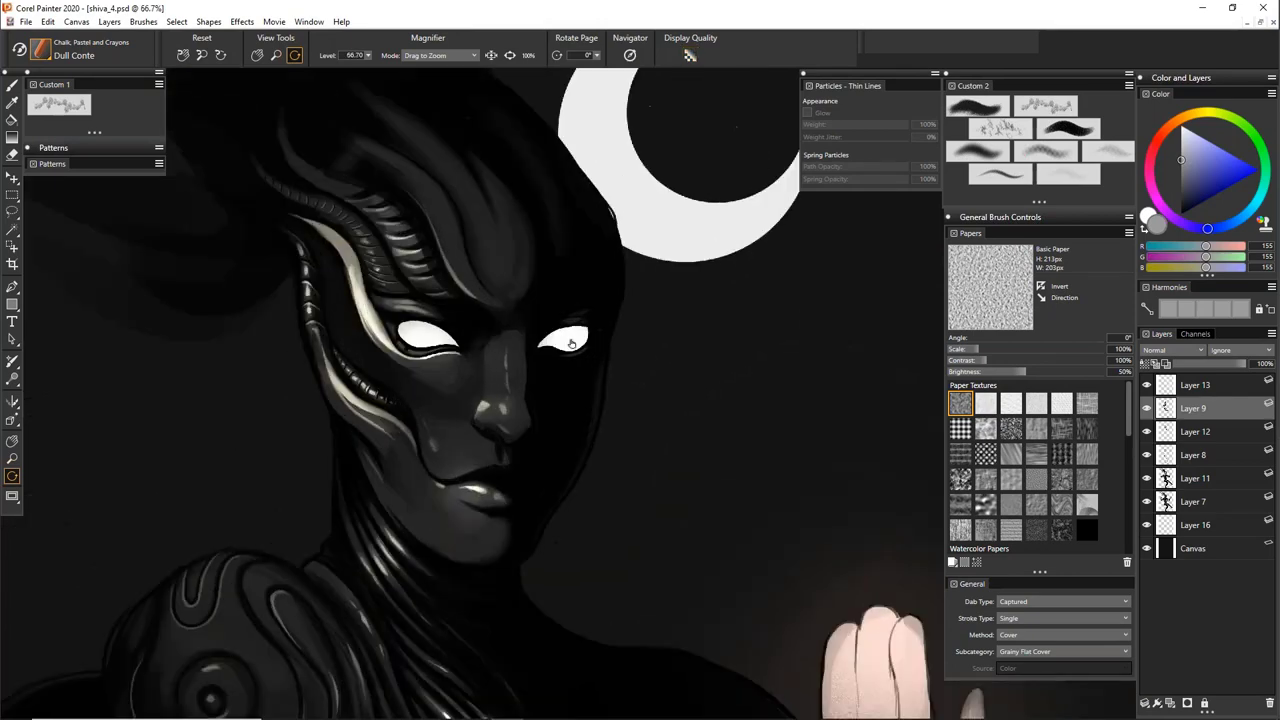
key(ctrl+plus)
mouse_move(497, 283)
mouse_down()
mouse_move(589, 414)
mouse_move(580, 351)
mouse_up()
key(ctrl+plus)
key(b)
alt+click(418, 322)
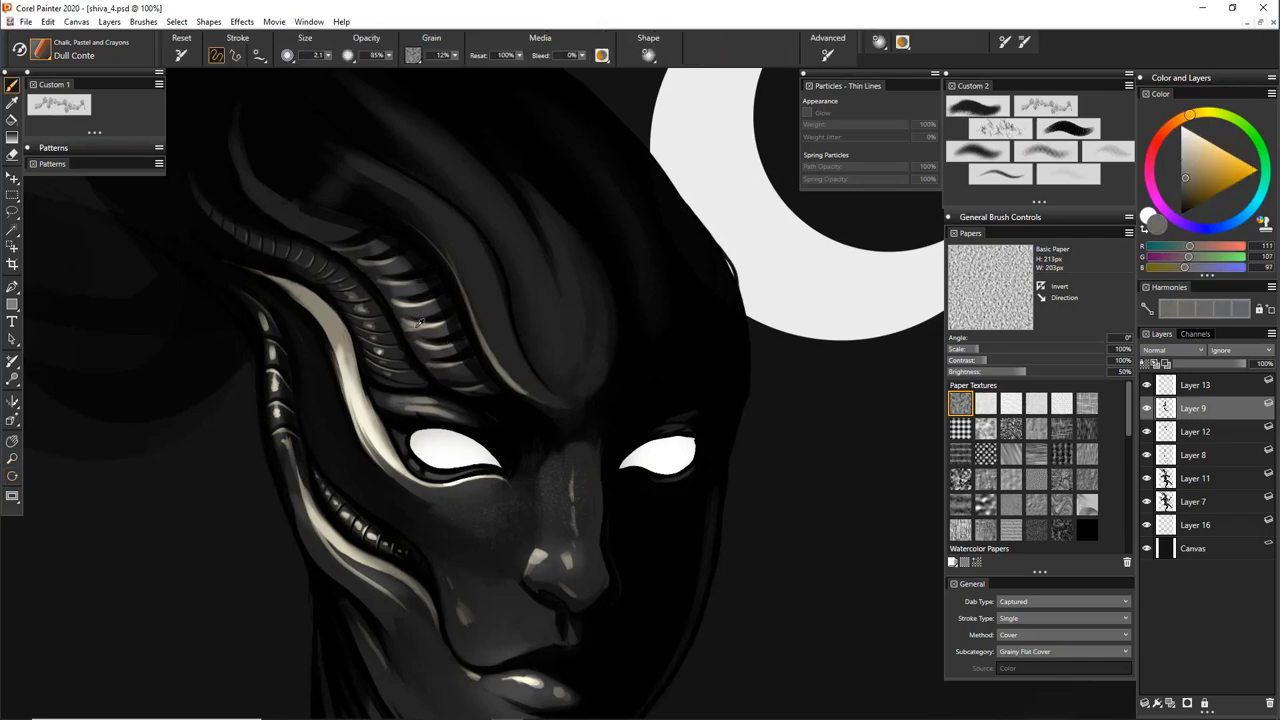
alt+click(422, 318)
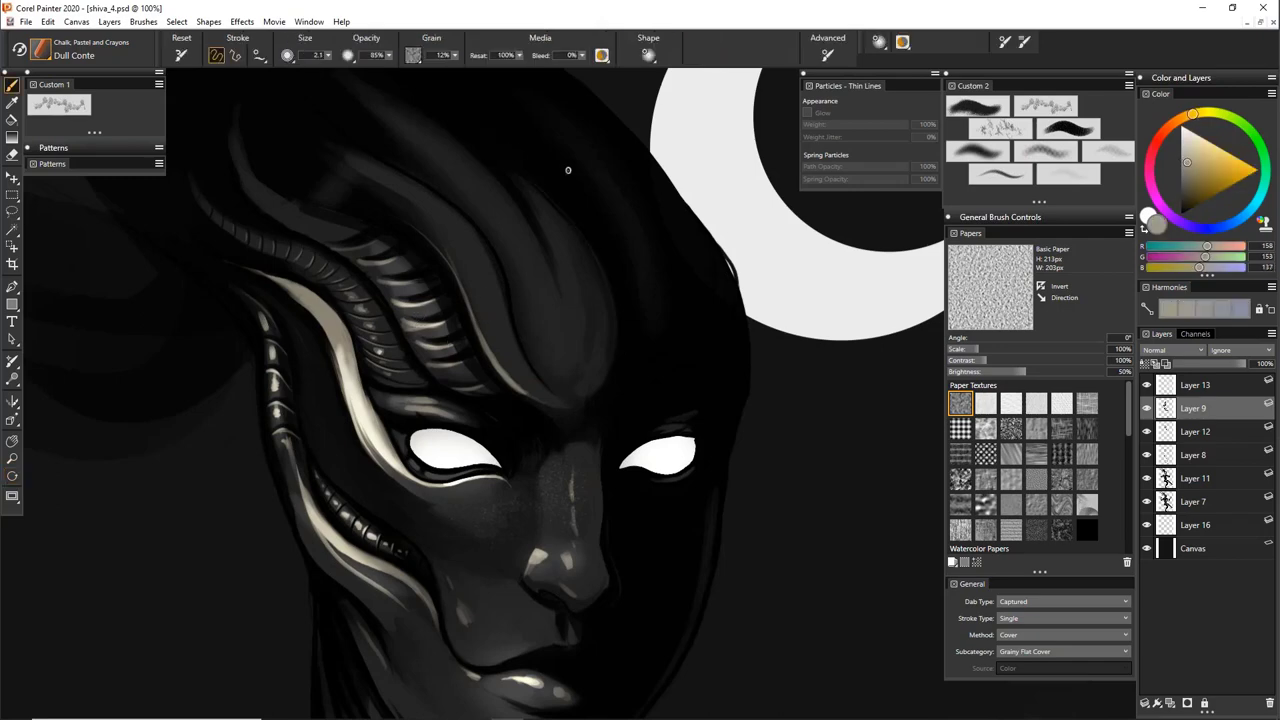
key(e)
drag(763, 372, 586, 258)
key(b)
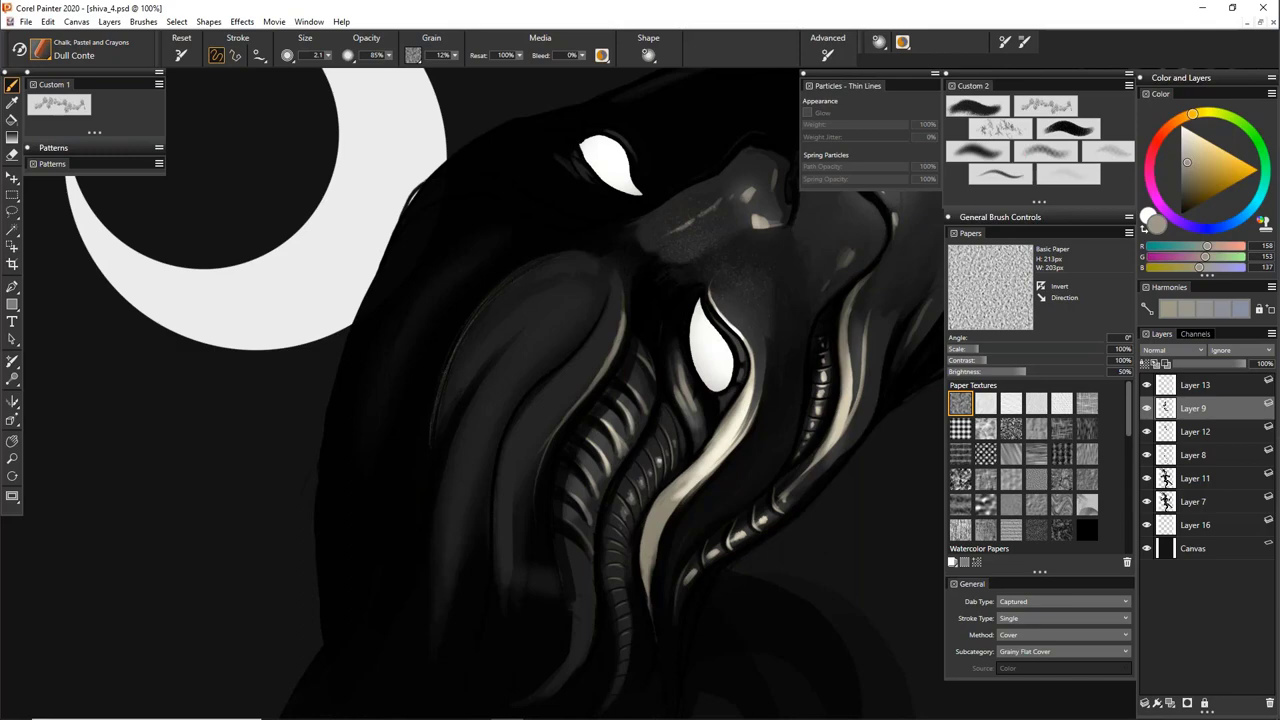
drag(468, 391, 440, 540)
drag(543, 409, 566, 314)
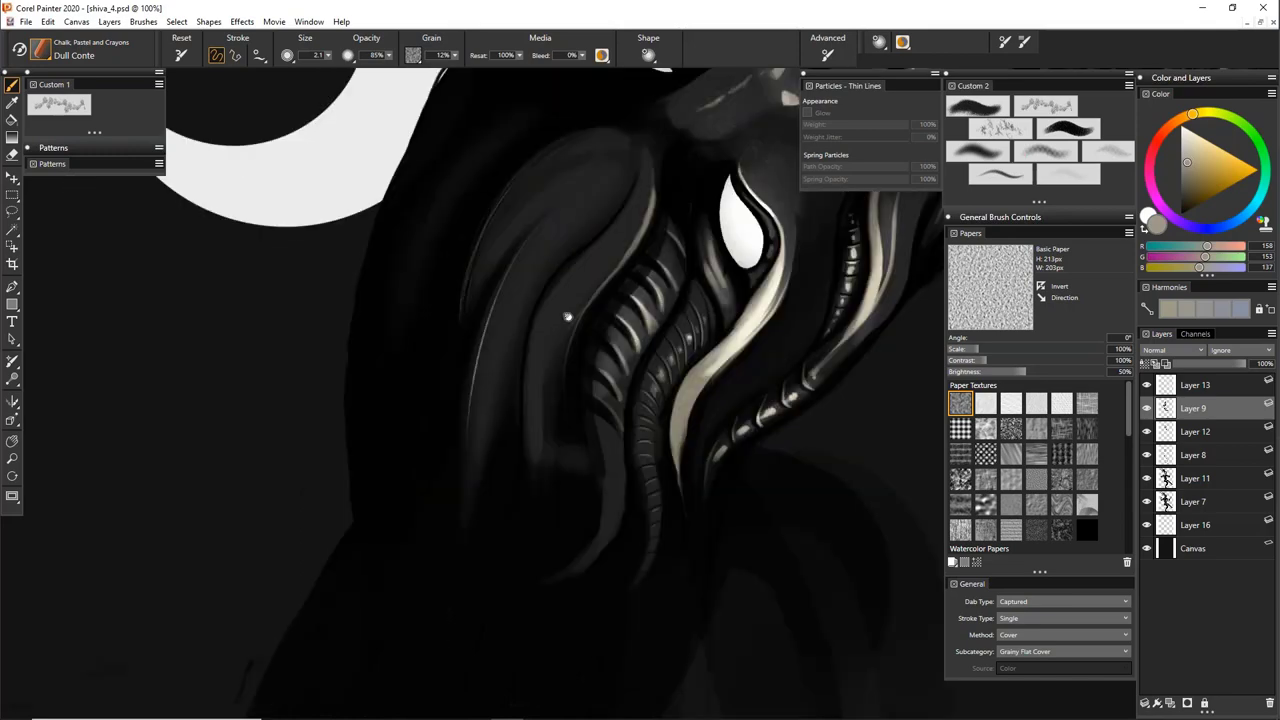
Undo the last highlight stroke and soften the head ridge highlights with sampled dark grey (RGB 35)
drag(491, 299, 475, 571)
key(ctrl+z)
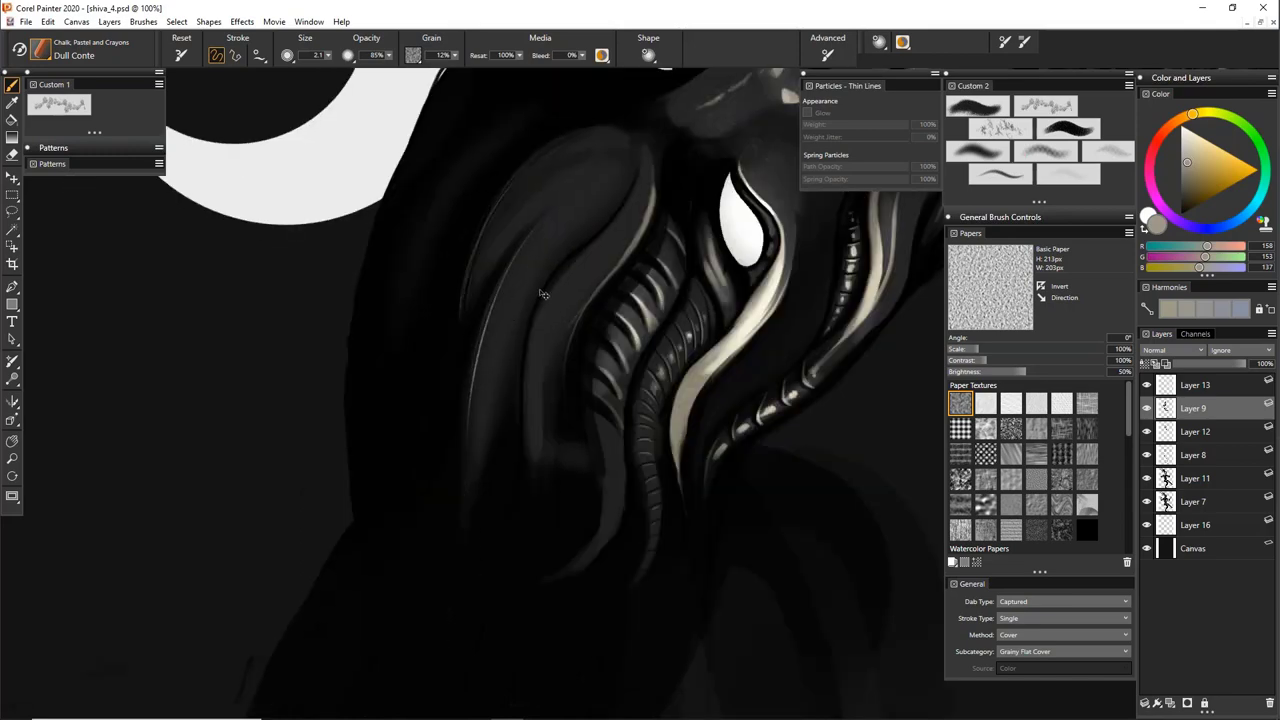
alt+click(550, 229)
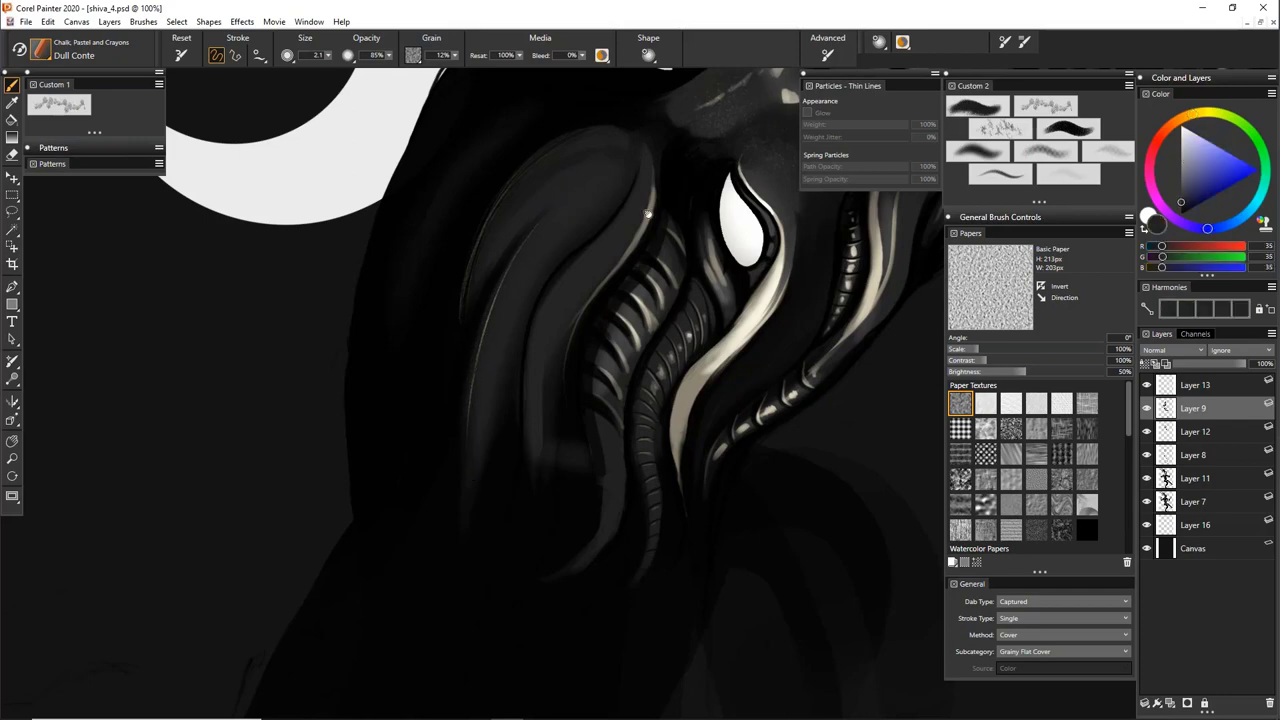
drag(669, 218, 598, 296)
Rotate the canvas and refine the thin highlights along the upper head ridges with sampled muted beige (RGB 118, 114, 100)
alt+click(582, 276)
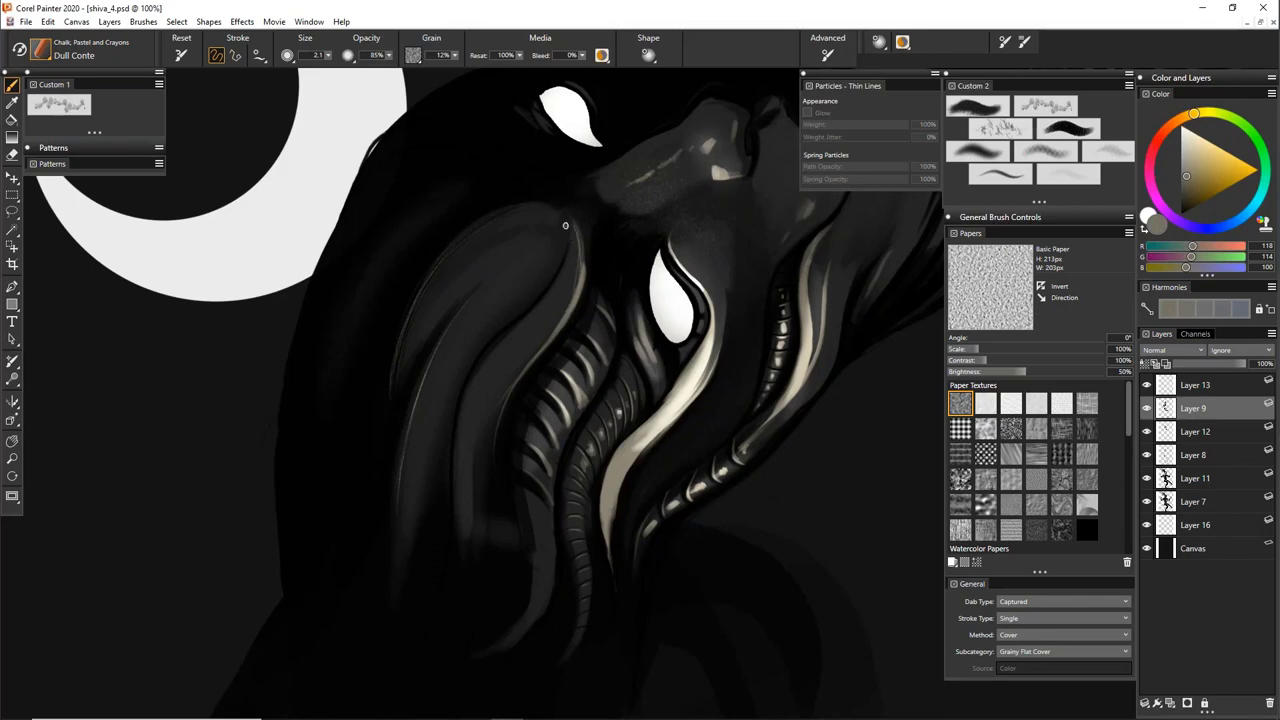
key(e)
drag(737, 286, 628, 377)
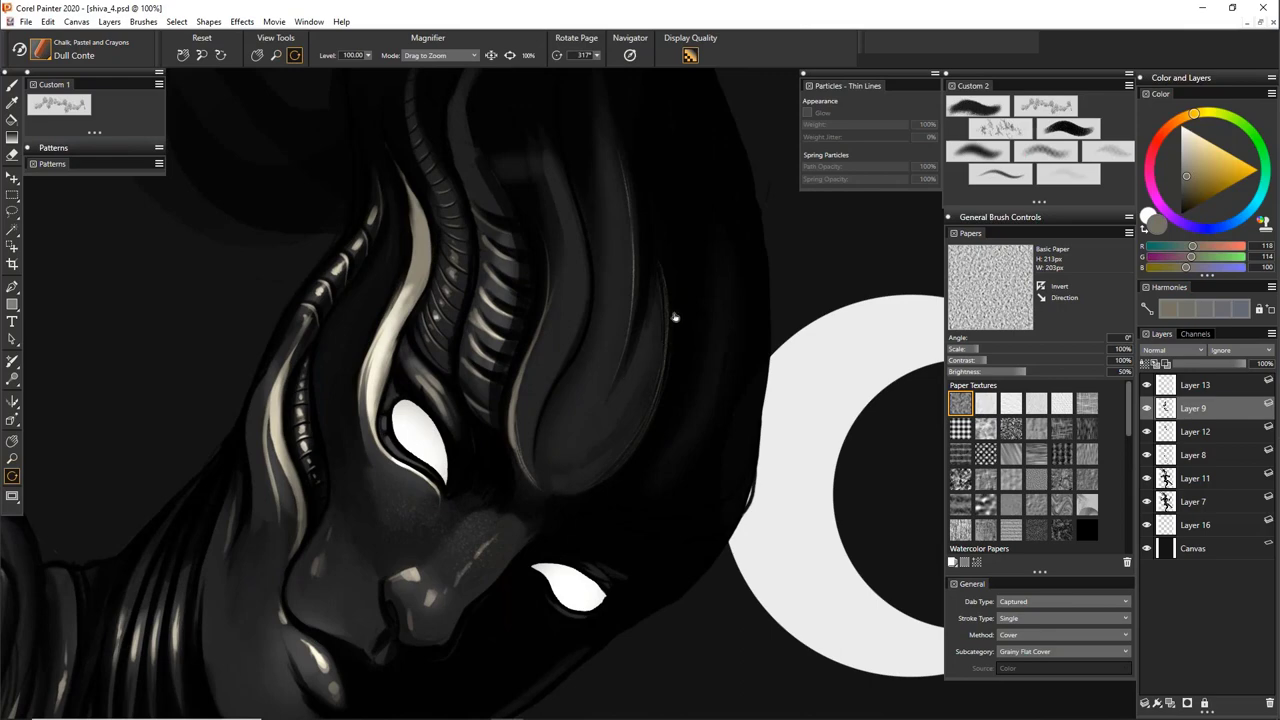
drag(674, 317, 598, 296)
key(b)
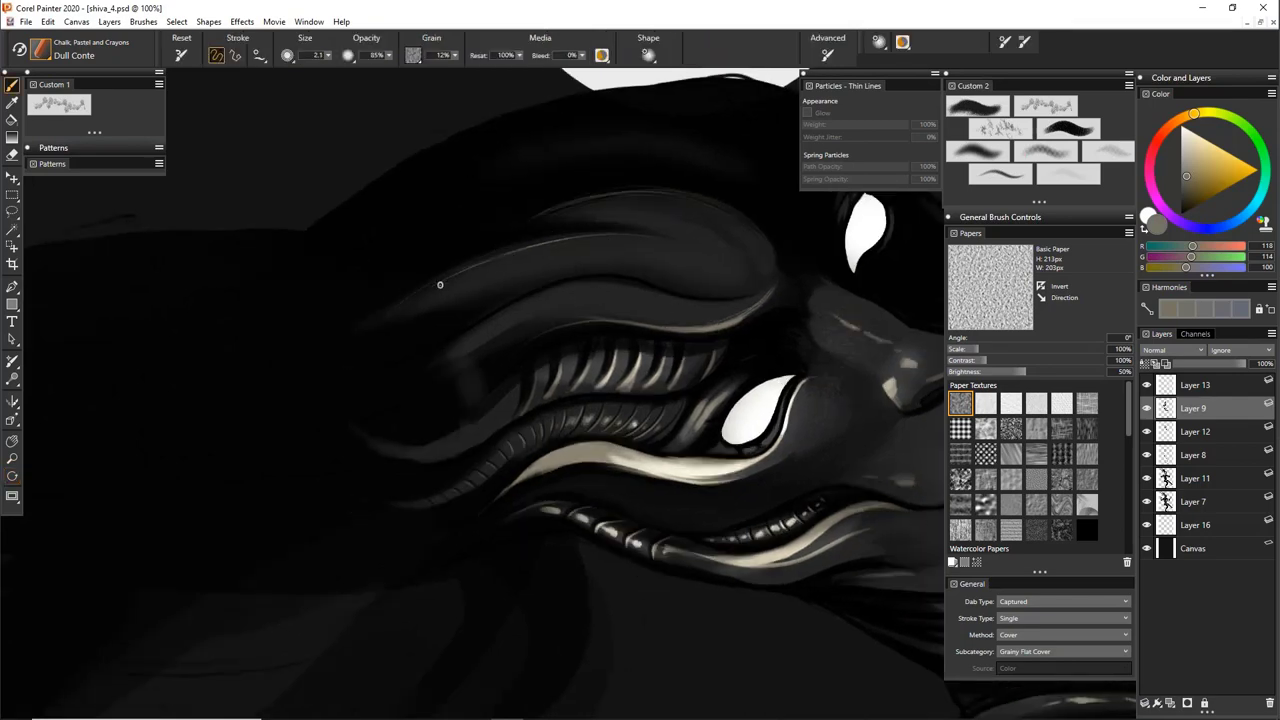
drag(708, 379, 612, 413)
Reset the canvas rotation to 0° and examine the face, neck and shoulder at 66.7% zoom
key(e)
click(698, 505)
drag(688, 386, 596, 488)
key(ctrl+minus)
key(ctrl+minus)
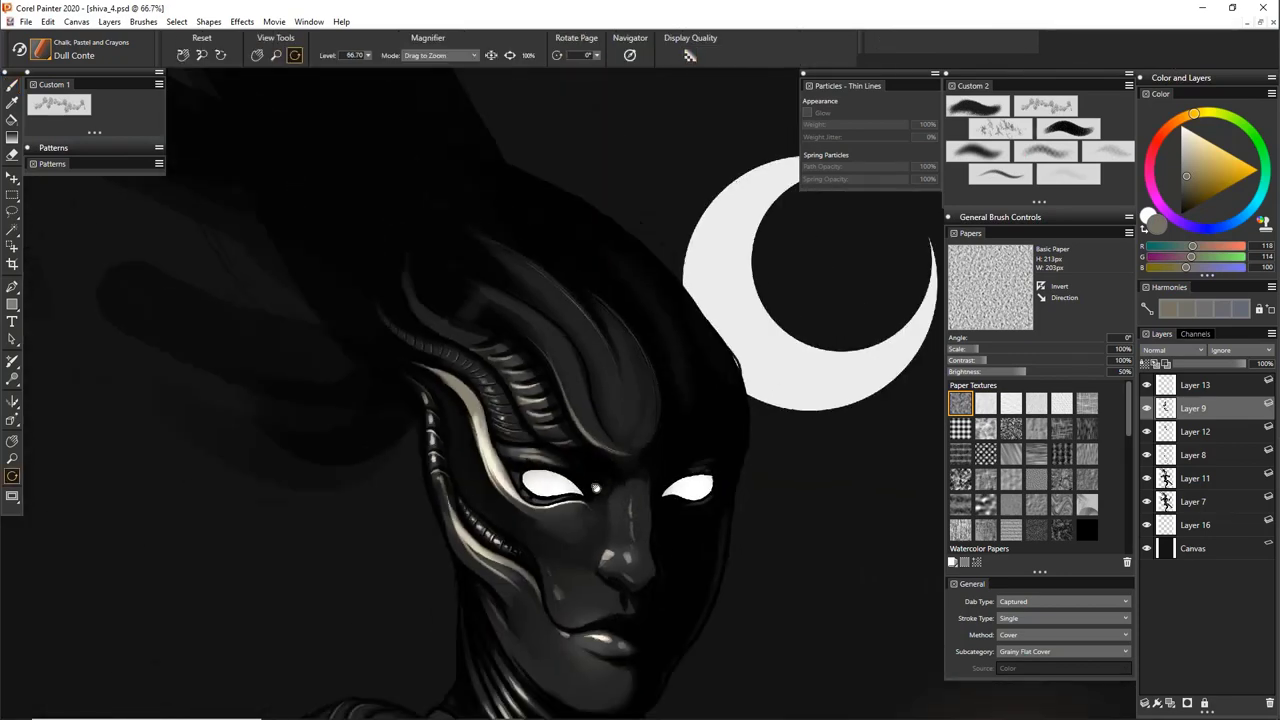
drag(711, 571, 663, 437)
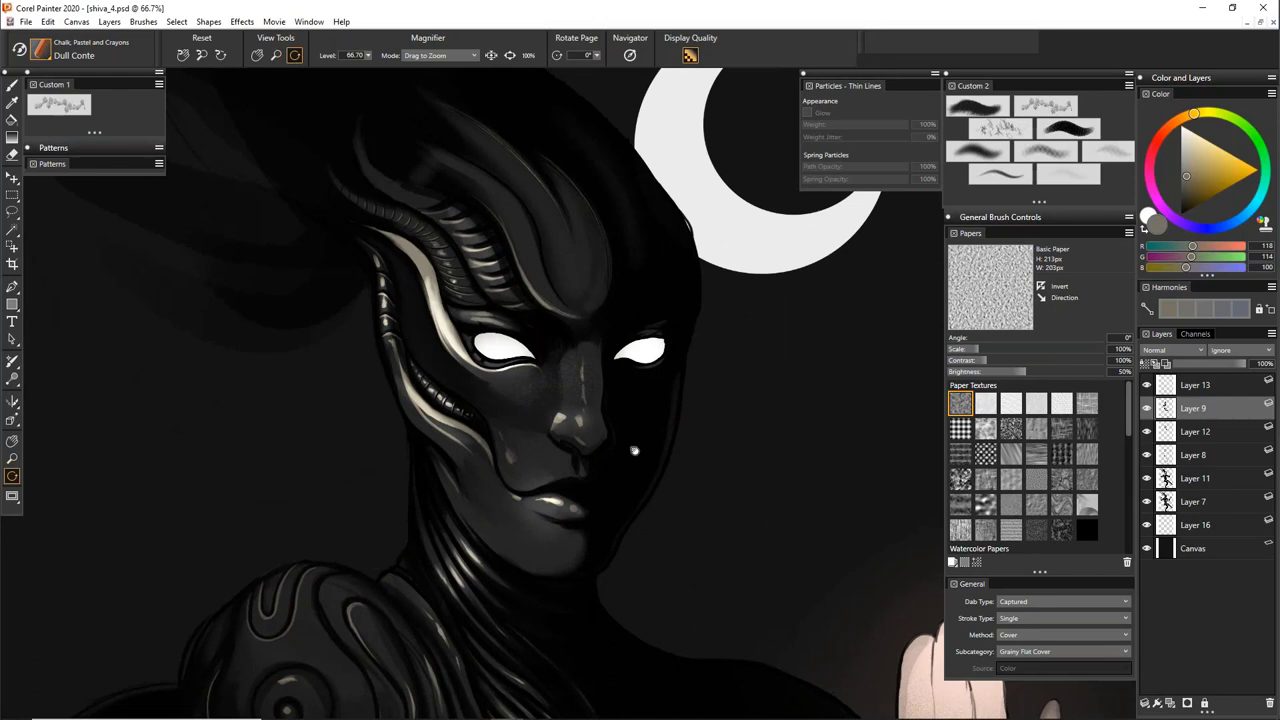
drag(569, 574, 588, 477)
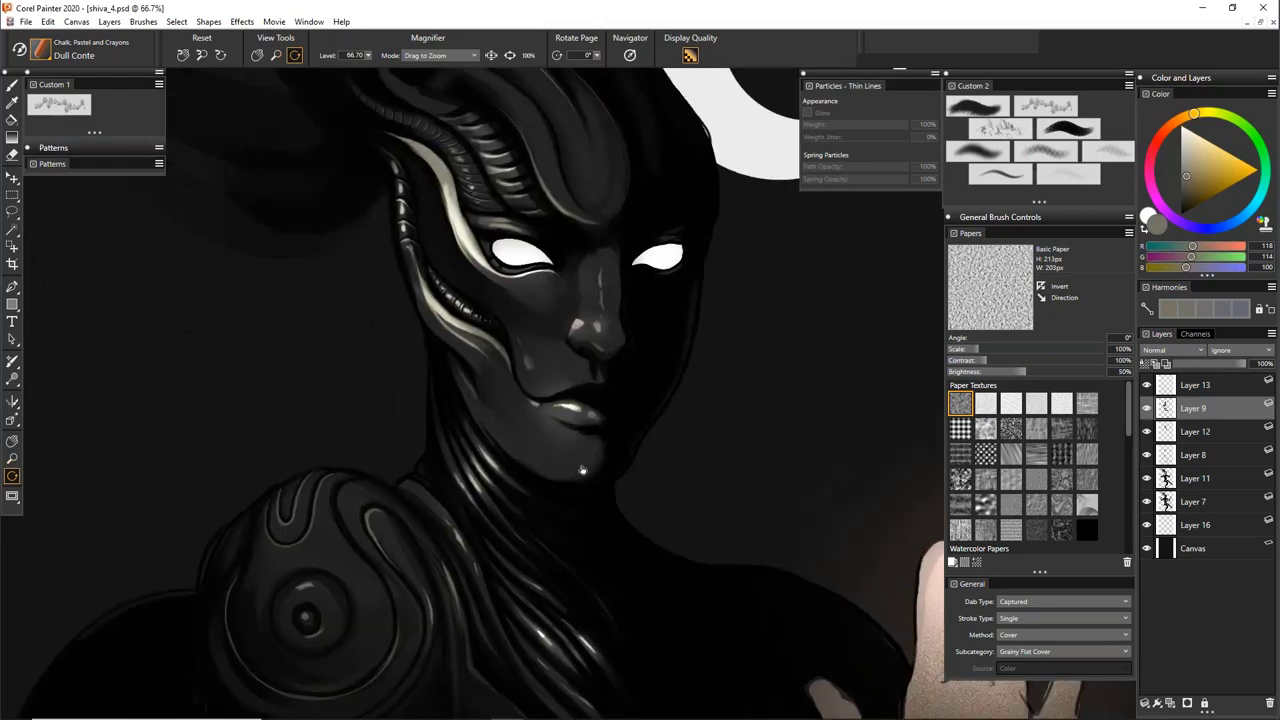
drag(421, 372, 556, 451)
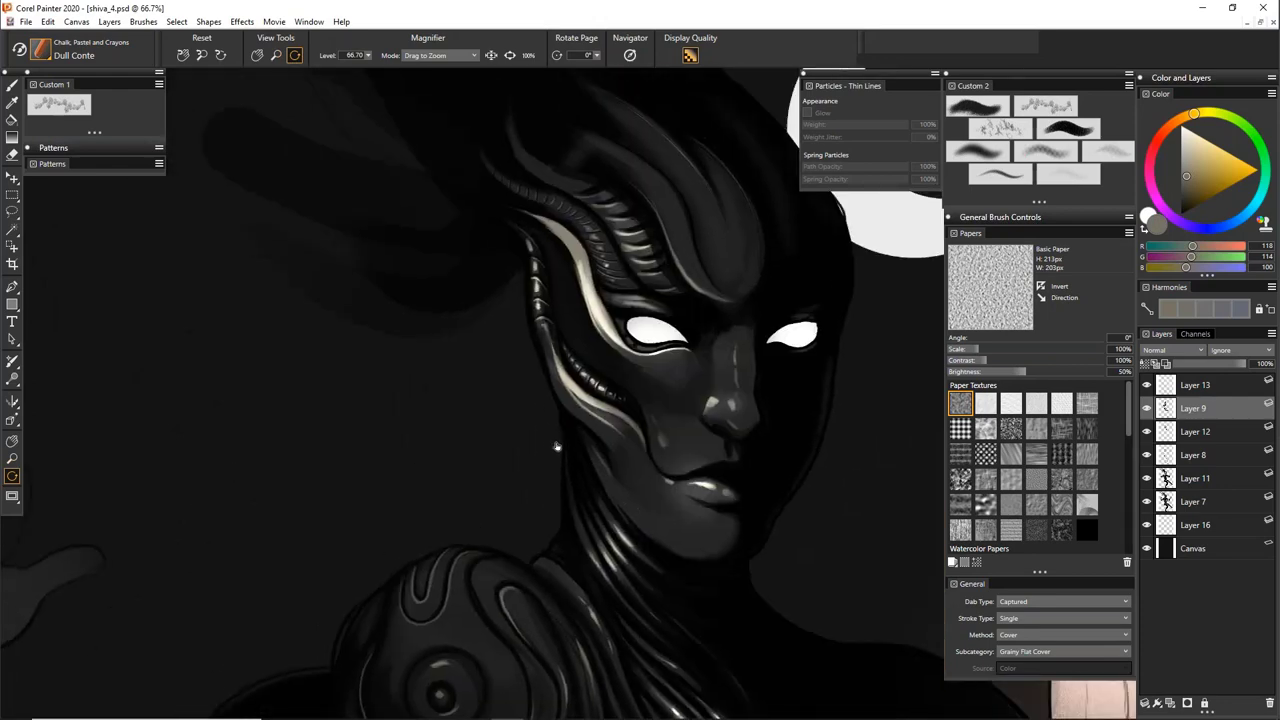
Touch up the cream band beside the eye with beige sampled from the band itself
key(b)
scroll(545, 400, up, 2)
alt+click(620, 372)
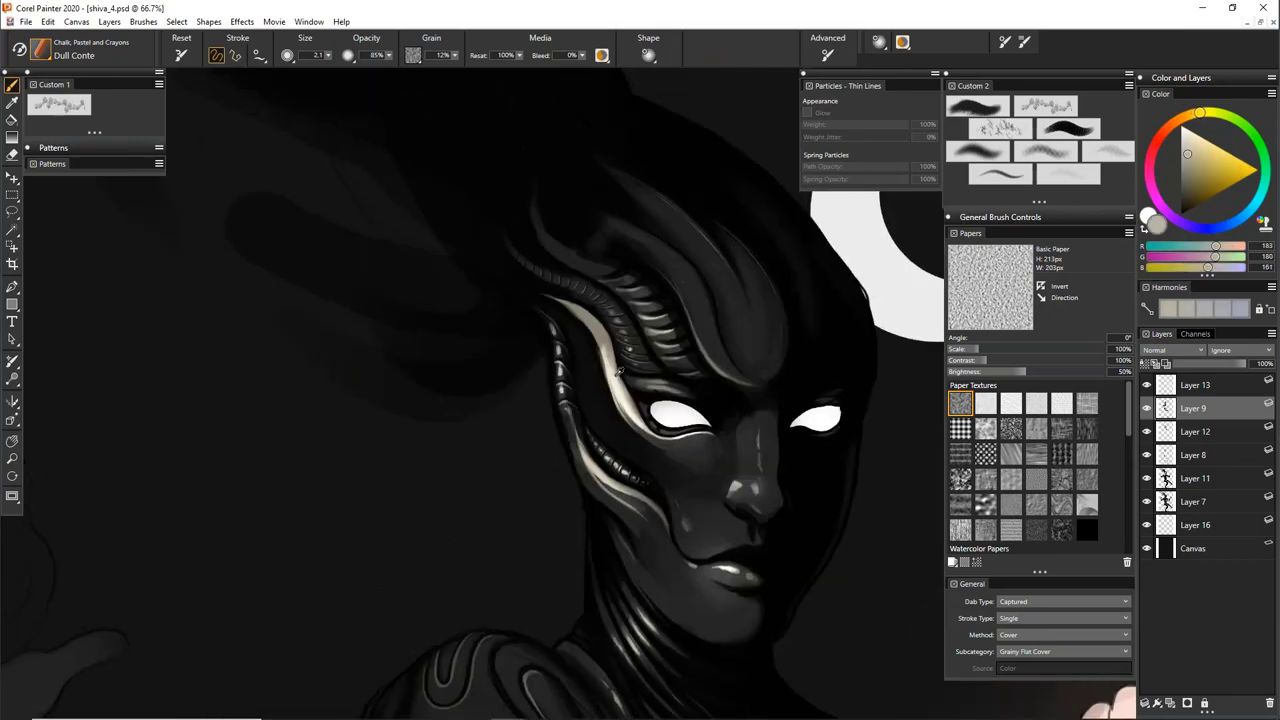
alt+click(617, 370)
drag(612, 341, 617, 361)
alt+click(609, 361)
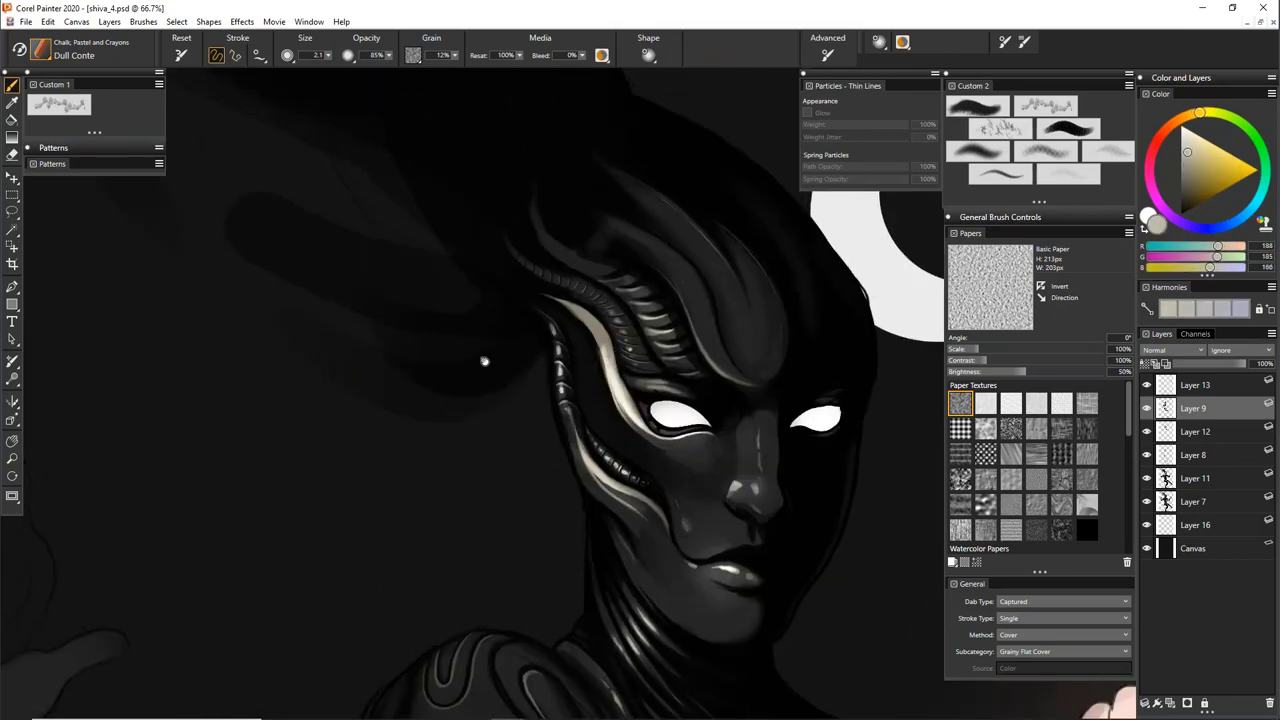
Try two broad curved cream strokes (RGB 198, 195, 176) across the hair behind the head at brush size 37.5
mouse_move(485, 361)
mouse_down()
mouse_move(537, 460)
mouse_move(550, 438)
mouse_up()
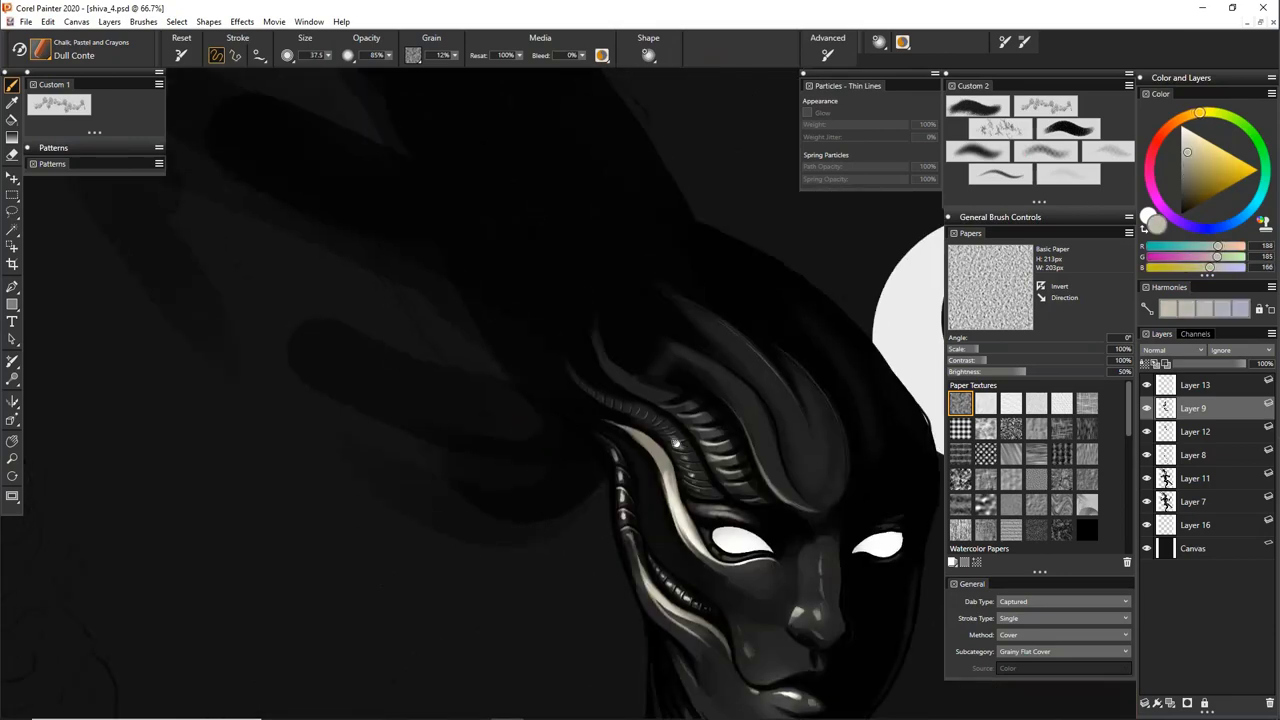
drag(675, 441, 609, 389)
alt+click(608, 448)
alt+click(602, 426)
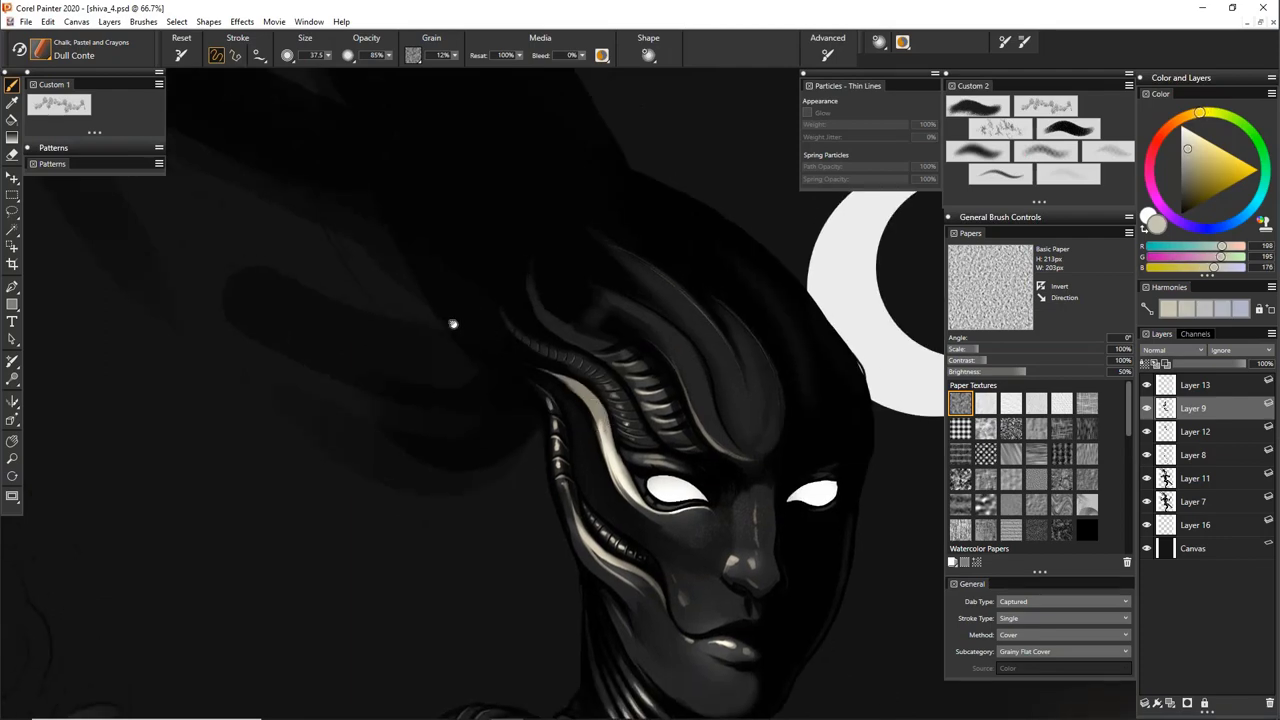
mouse_move(453, 324)
mouse_down()
mouse_move(557, 438)
mouse_move(431, 327)
mouse_move(216, 270)
mouse_up()
mouse_move(300, 275)
mouse_down()
mouse_move(380, 317)
mouse_move(592, 507)
mouse_up()
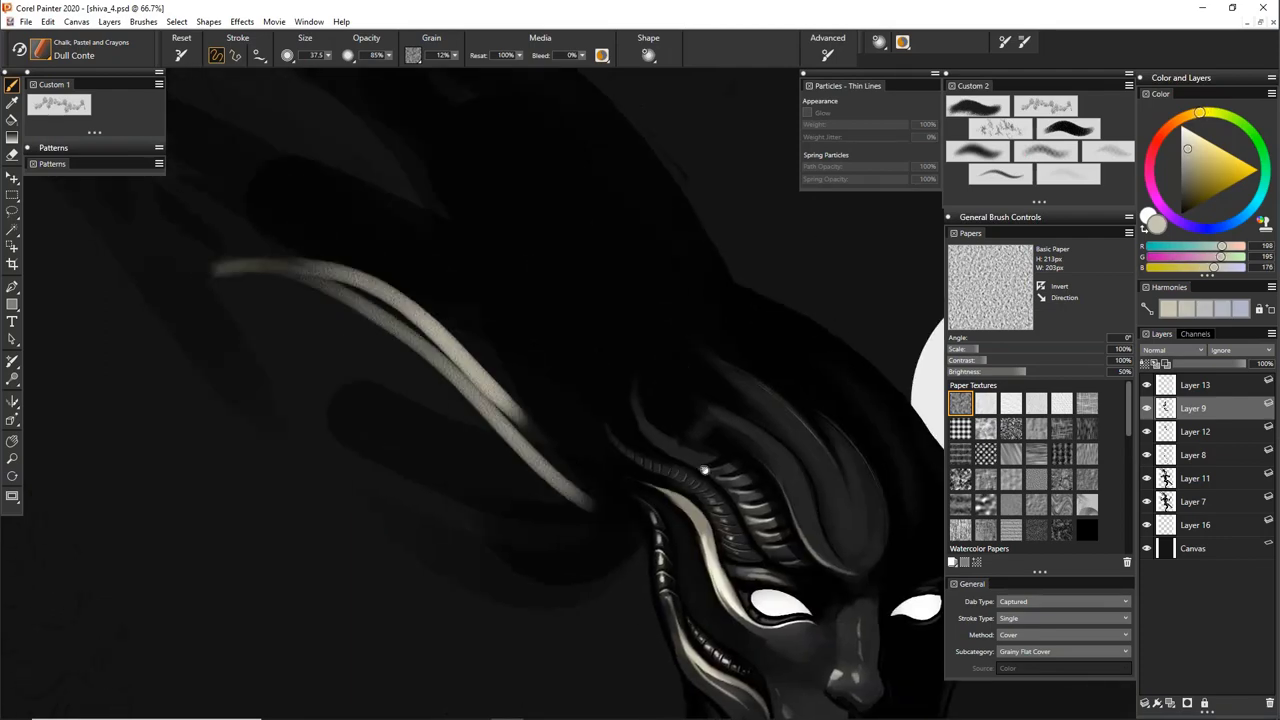
Examine the head, shoulders, hands and torso of the figure at 33.3% zoom
drag(704, 470, 537, 349)
key(ctrl+minus)
key(ctrl+minus)
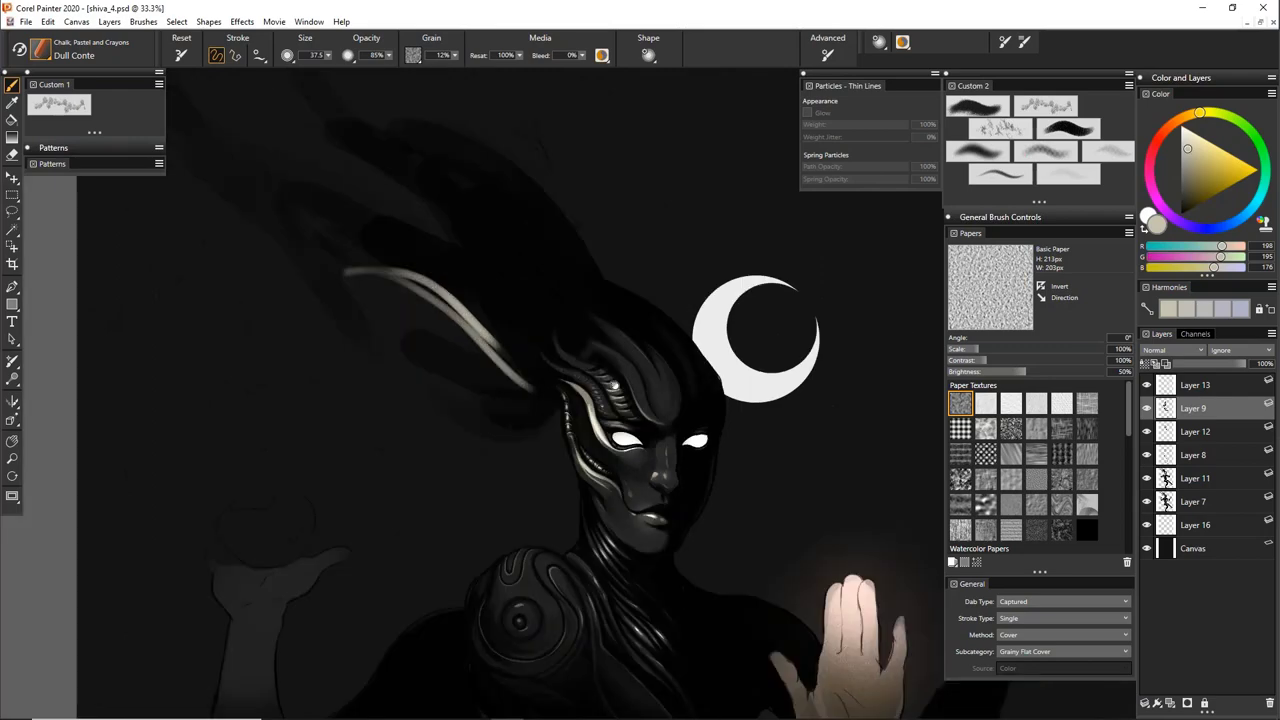
drag(614, 385, 521, 296)
drag(637, 492, 615, 341)
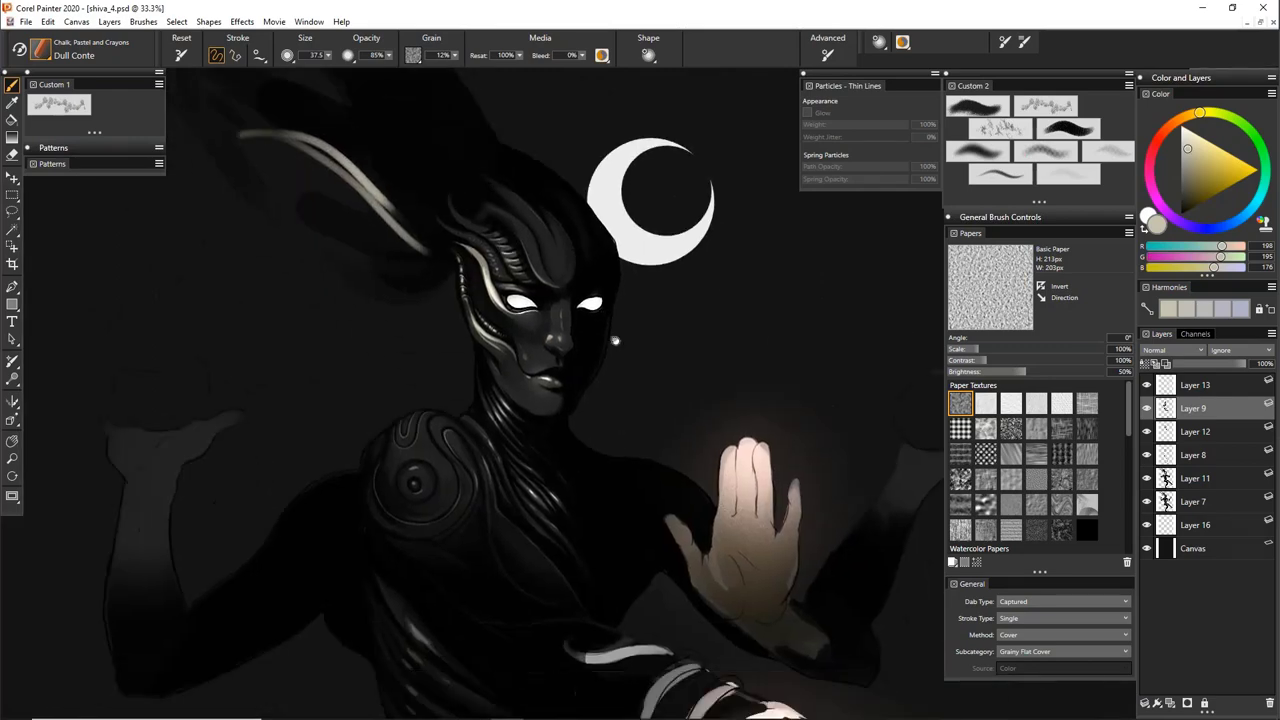
drag(705, 473, 690, 363)
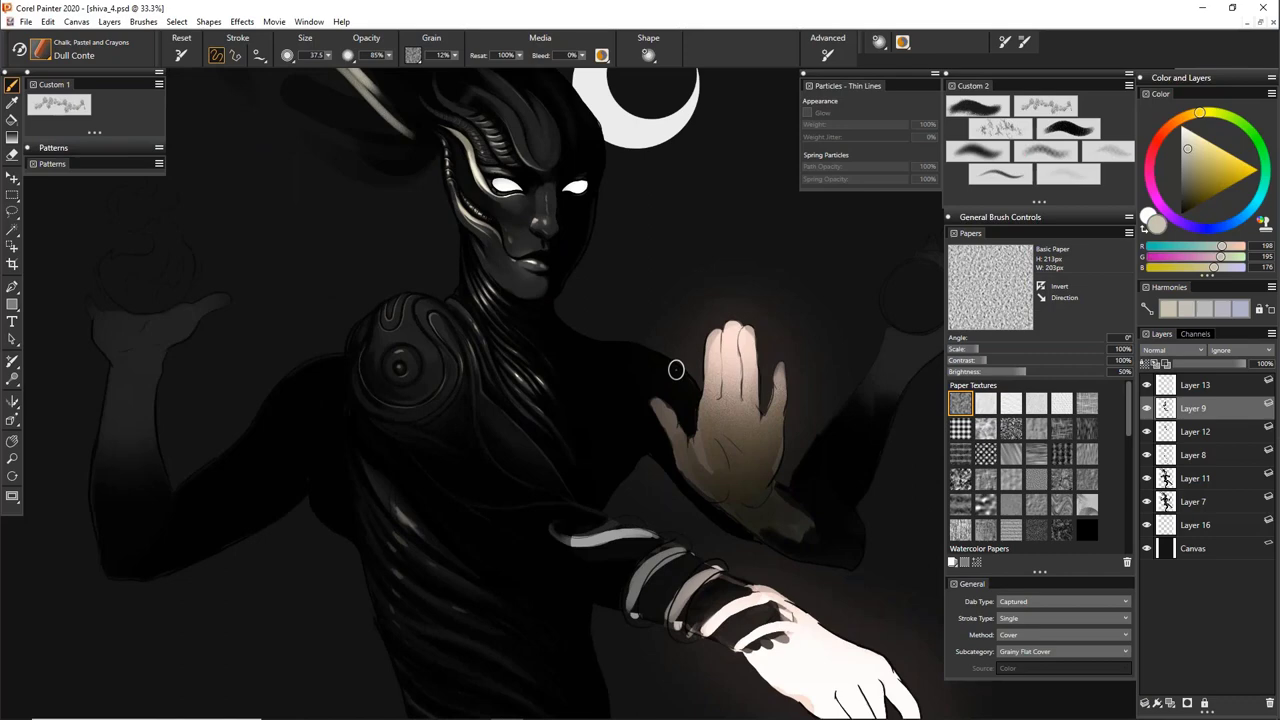
drag(603, 359, 599, 254)
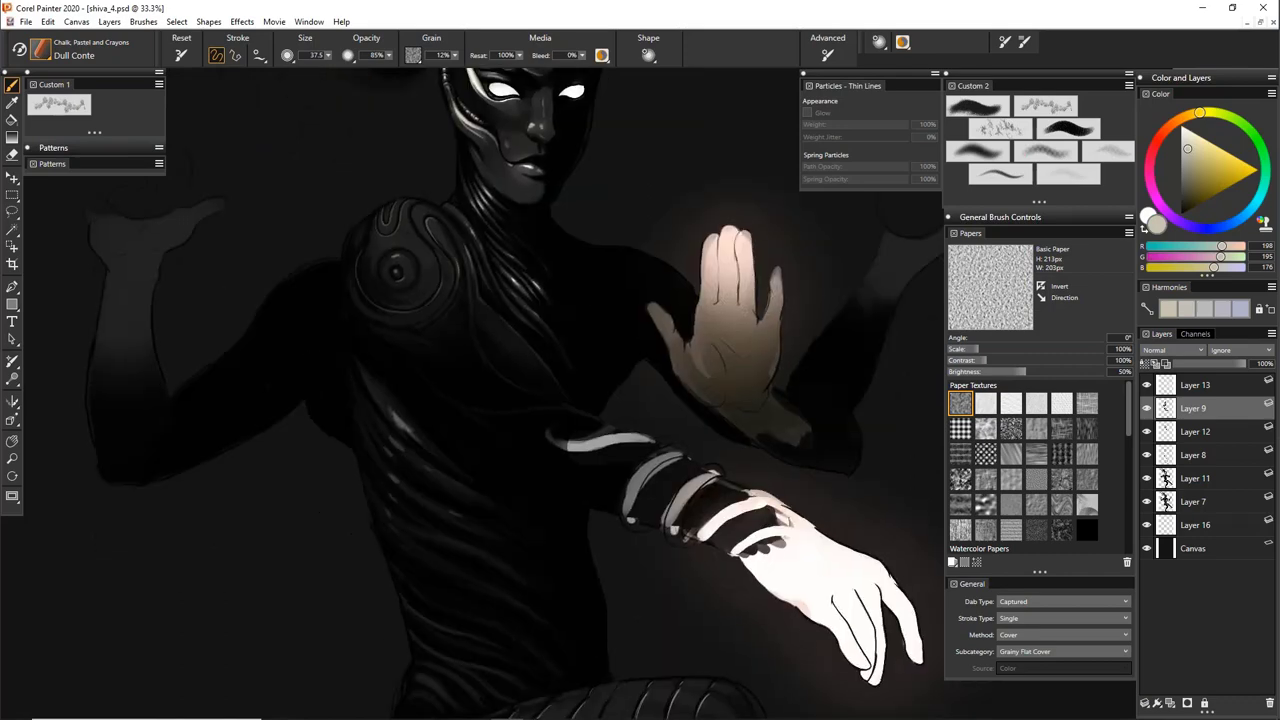
drag(580, 322, 555, 390)
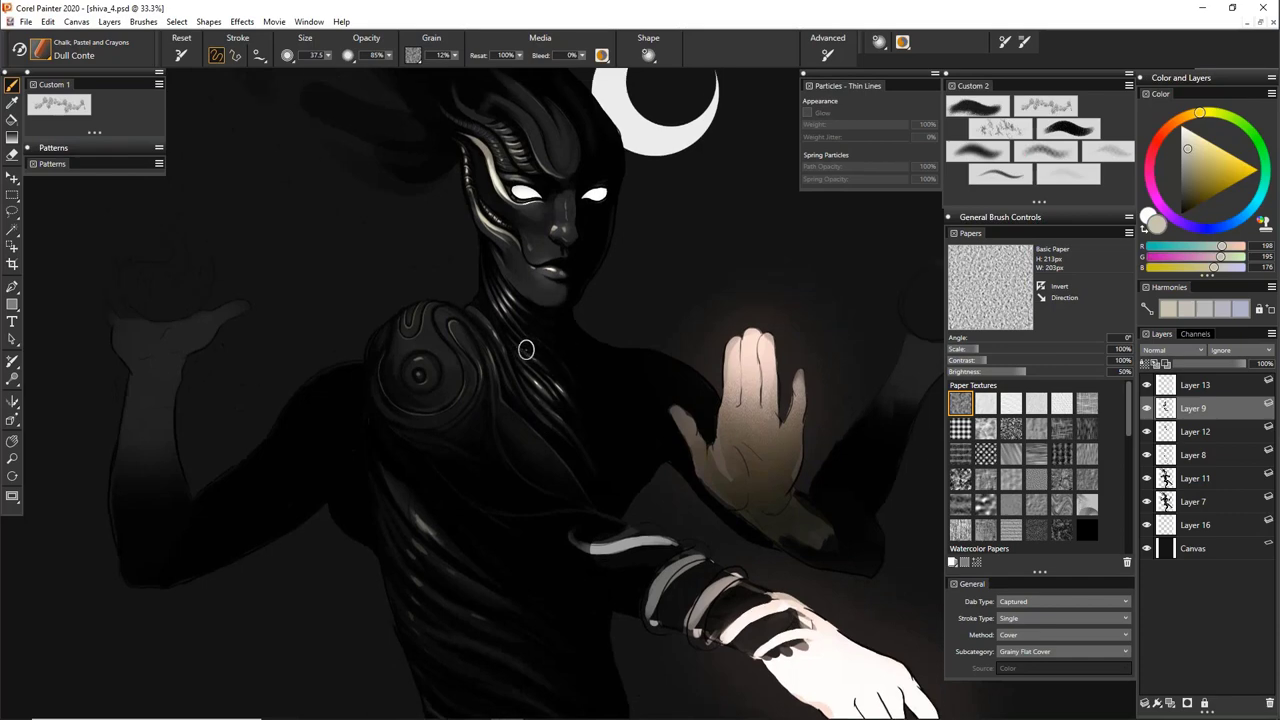
drag(552, 468, 494, 353)
key(e)
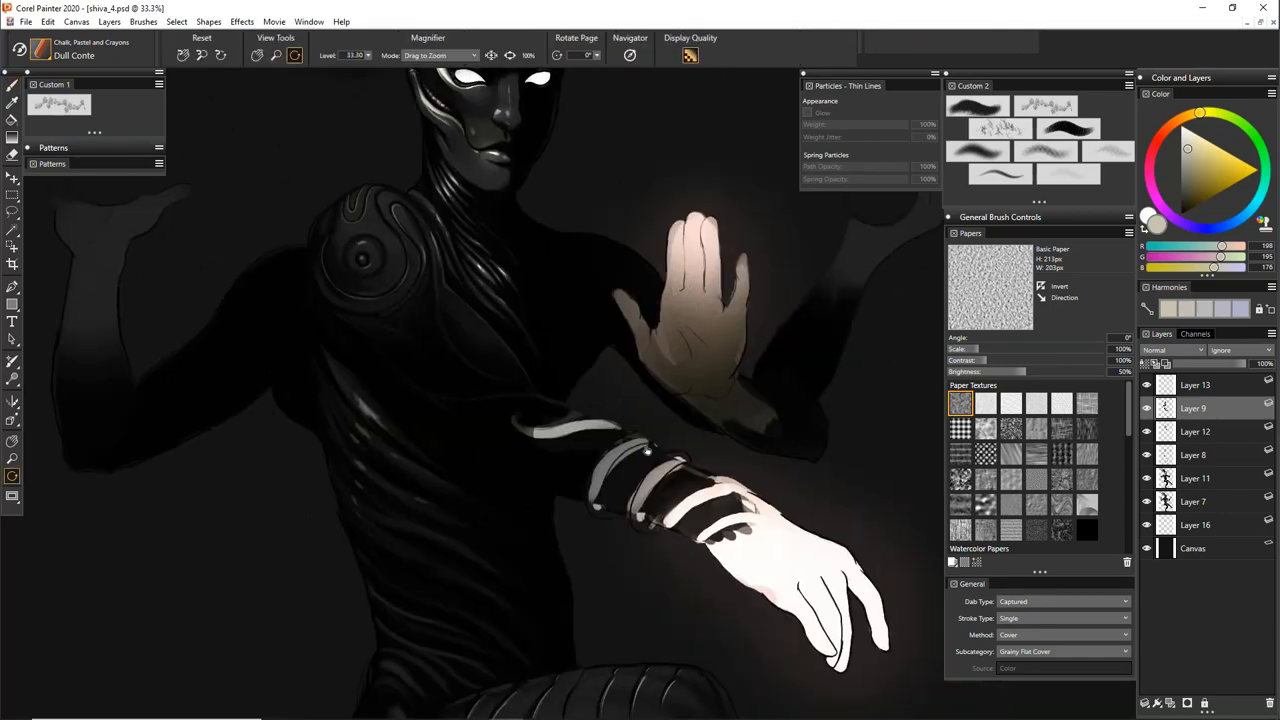
Paint soft grey (RGB 159) highlights inside the leaf-shaped muscle below the shoulder disc, using grey sampled from the arm band
drag(677, 436, 622, 338)
drag(606, 440, 560, 313)
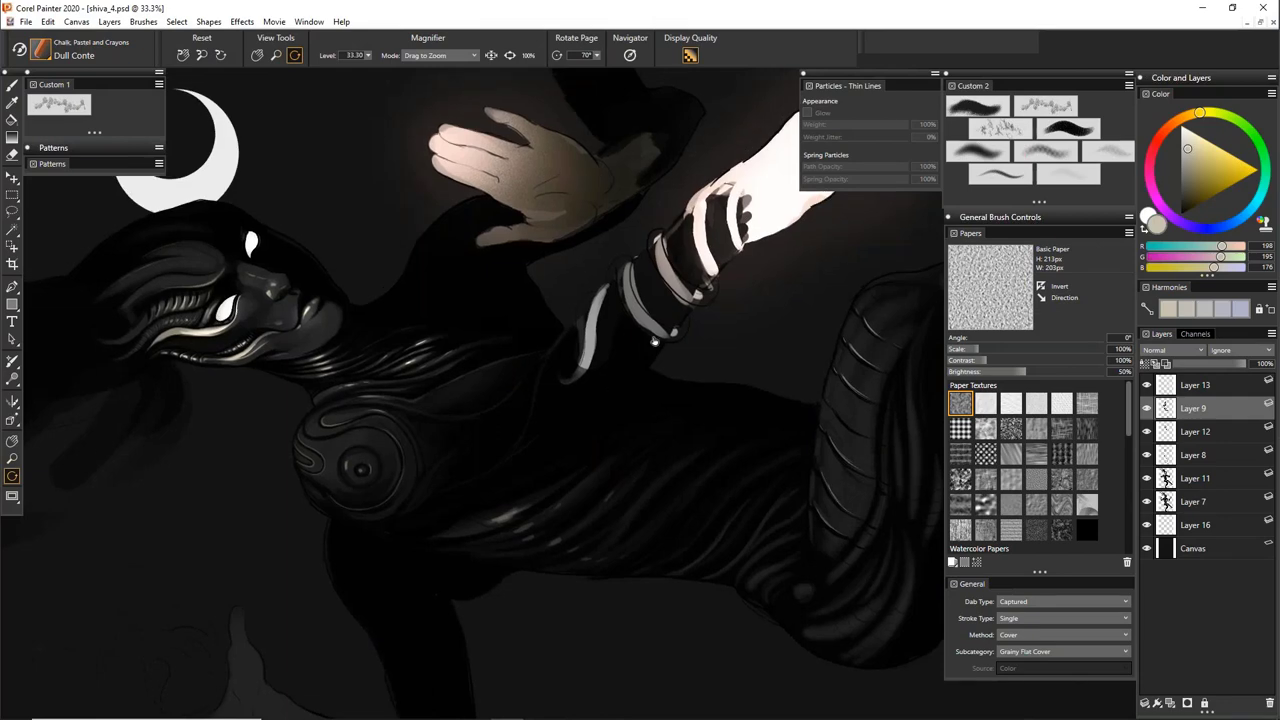
key(ctrl+plus)
key(ctrl+plus)
drag(468, 396, 594, 491)
click(671, 376)
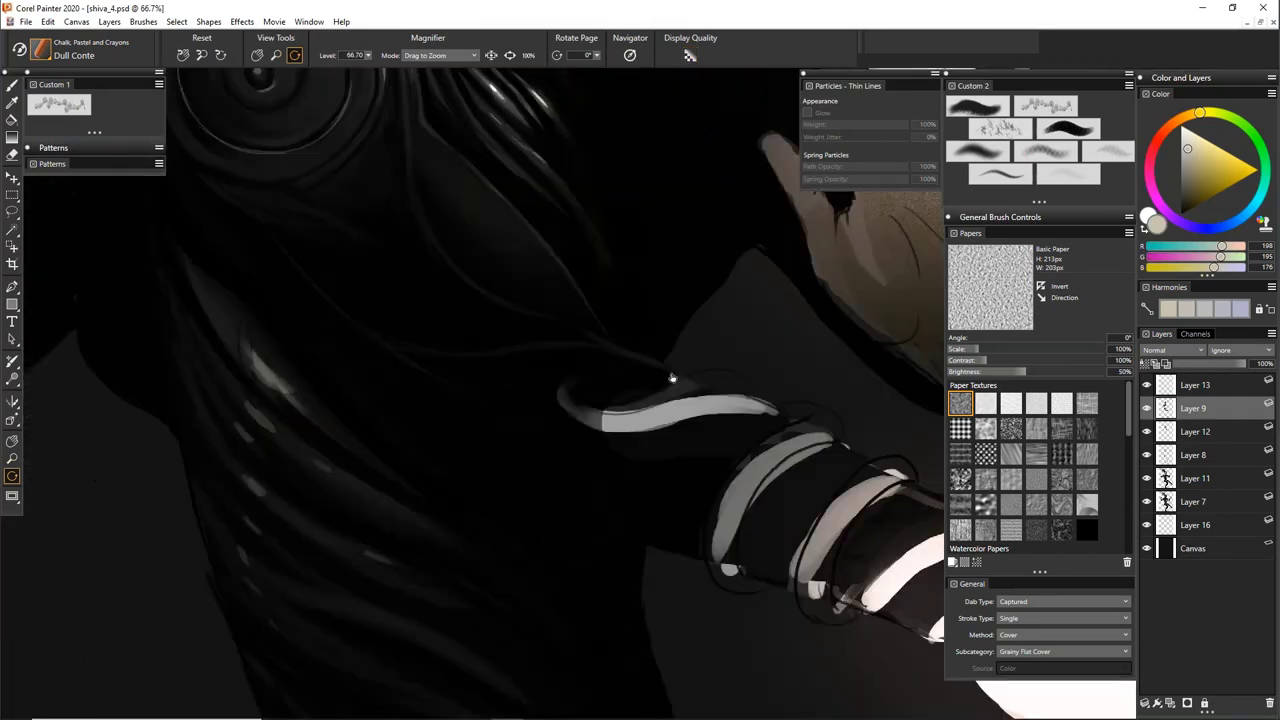
drag(637, 337, 608, 312)
mouse_move(600, 358)
mouse_down()
mouse_move(566, 331)
mouse_move(494, 332)
mouse_up()
key(b)
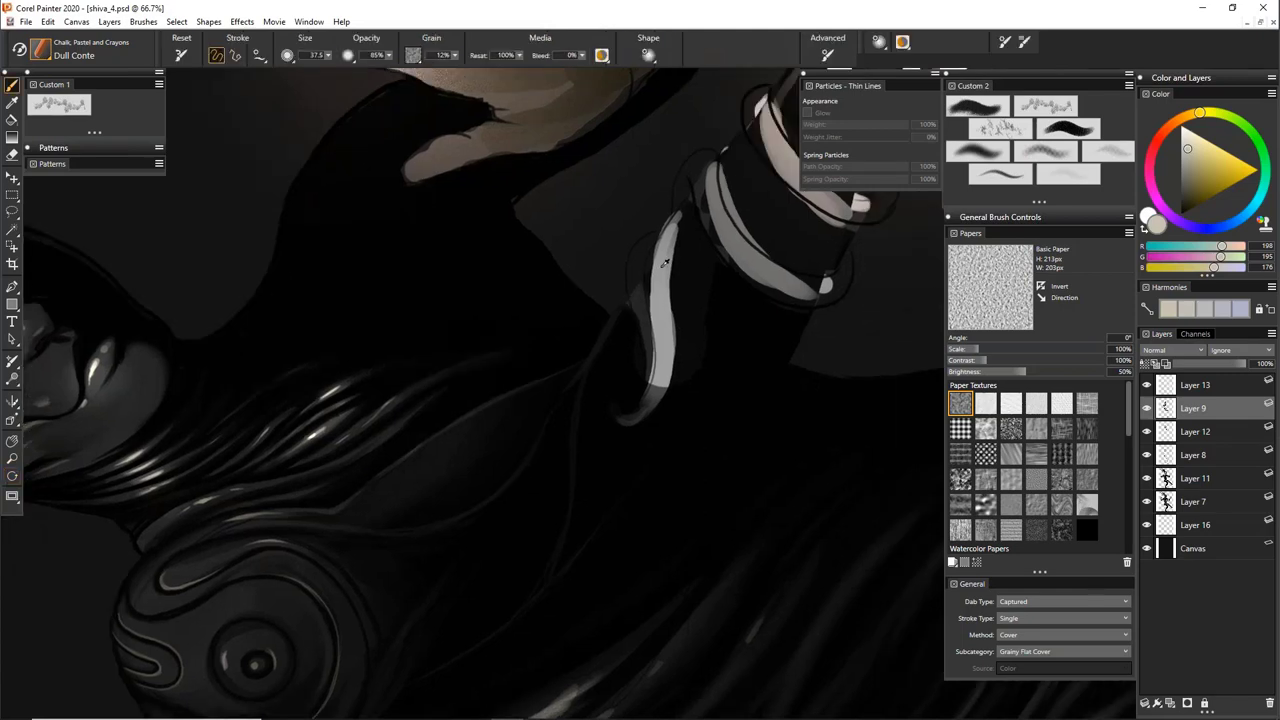
alt+click(665, 289)
drag(395, 478, 534, 399)
mouse_move(452, 476)
mouse_down()
mouse_move(516, 426)
mouse_move(500, 446)
mouse_up()
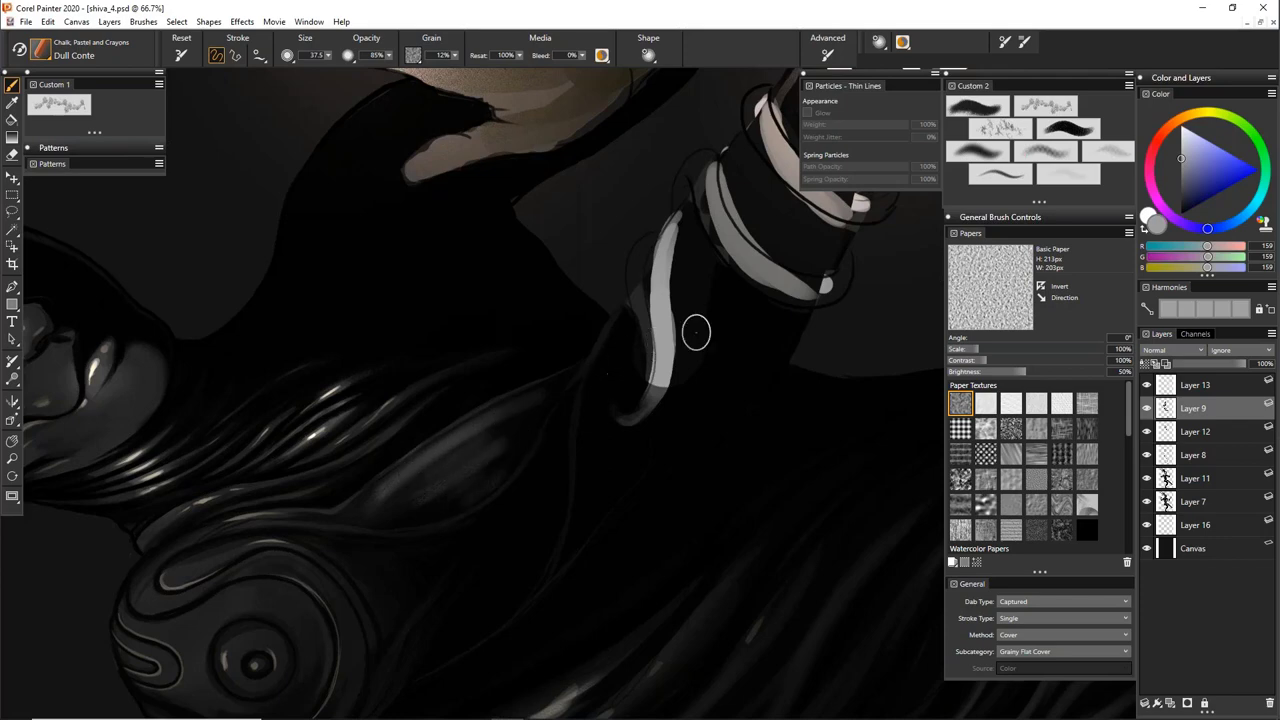
Darken the edges and inner grooves of the leaf-shaped chest muscle with sampled black (RGB 1), reducing the brush size to 15.7
key(e)
drag(745, 405, 580, 485)
drag(723, 423, 495, 658)
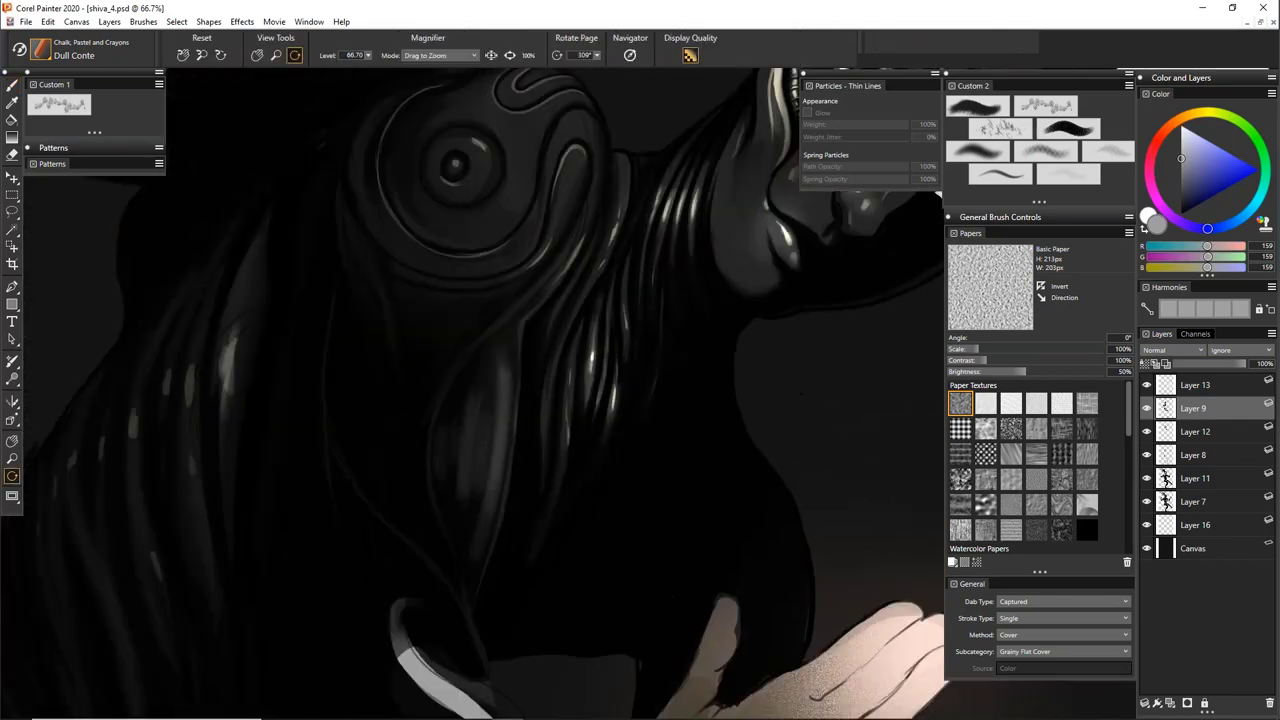
key(b)
alt+click(580, 310)
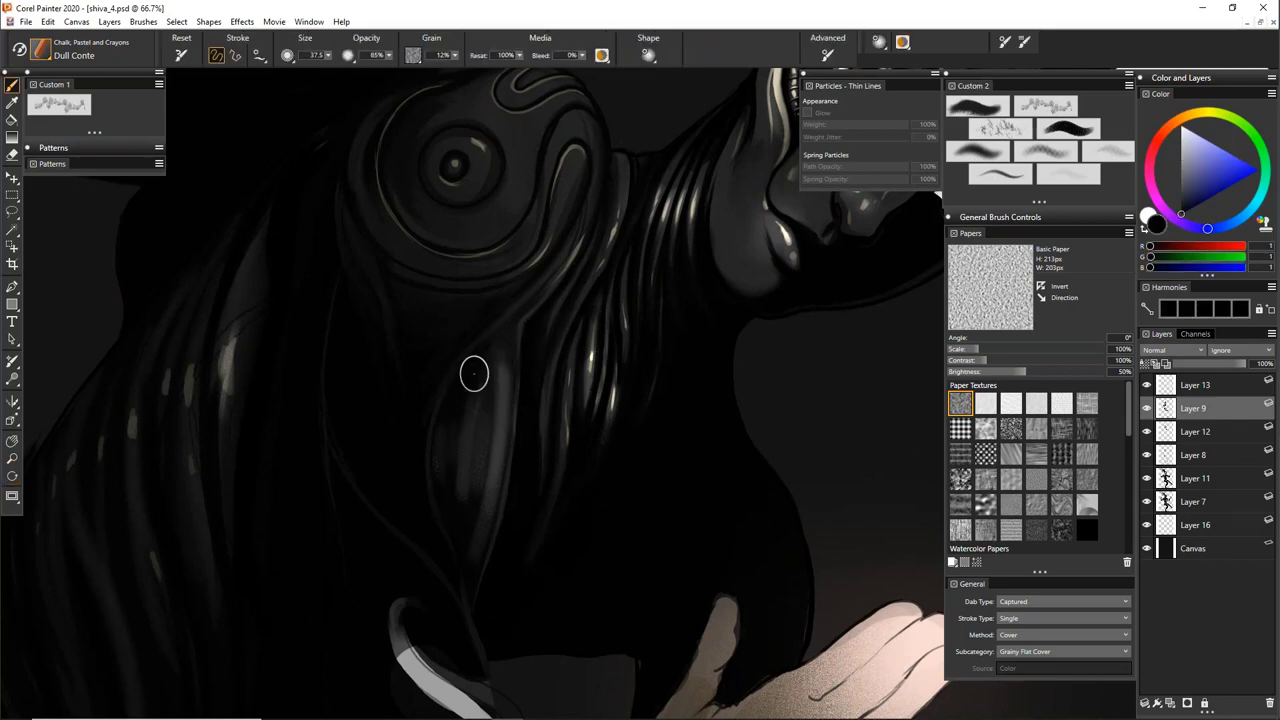
mouse_move(479, 368)
mouse_down()
mouse_move(483, 353)
mouse_move(470, 531)
mouse_up()
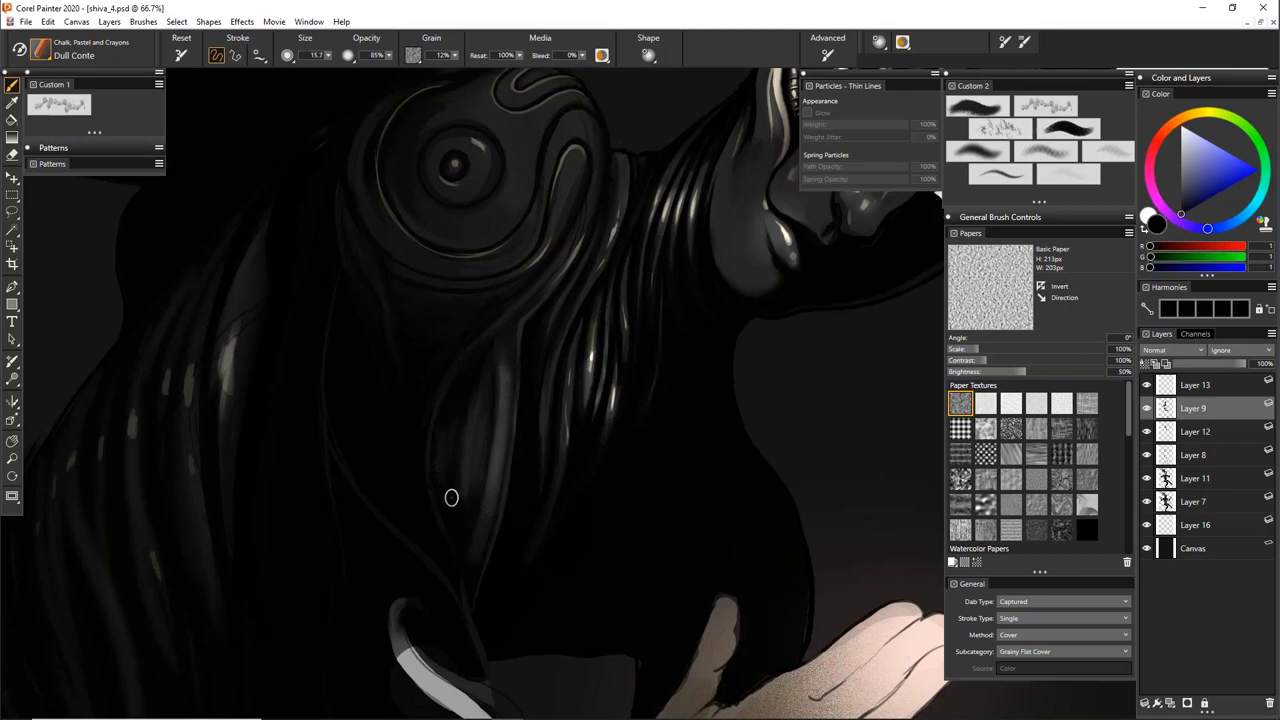
drag(464, 372, 462, 555)
drag(557, 402, 614, 349)
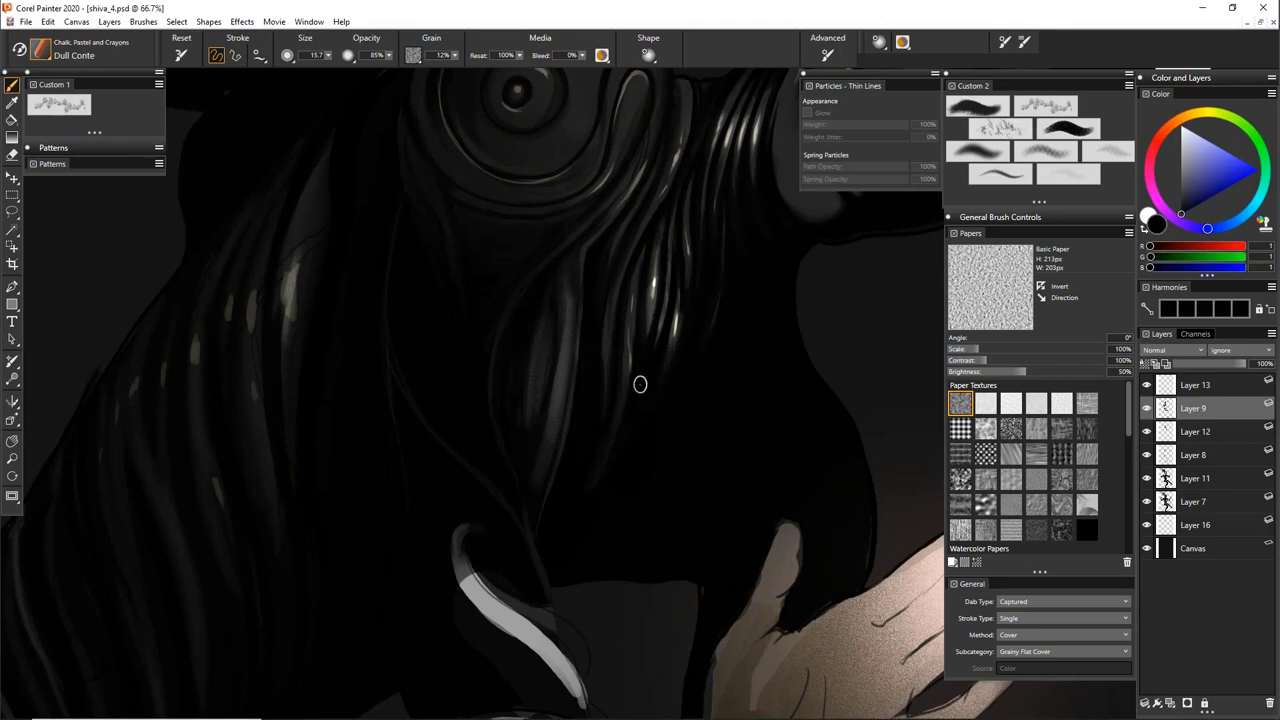
Add a small light grey (RGB 180) highlight to the narrow band bordering the thigh's segmented plate
key(ctrl+minus)
key(ctrl+minus)
key(ctrl+minus)
key(e)
drag(757, 443, 611, 434)
scroll(614, 432, up, 1)
scroll(615, 431, up, 1)
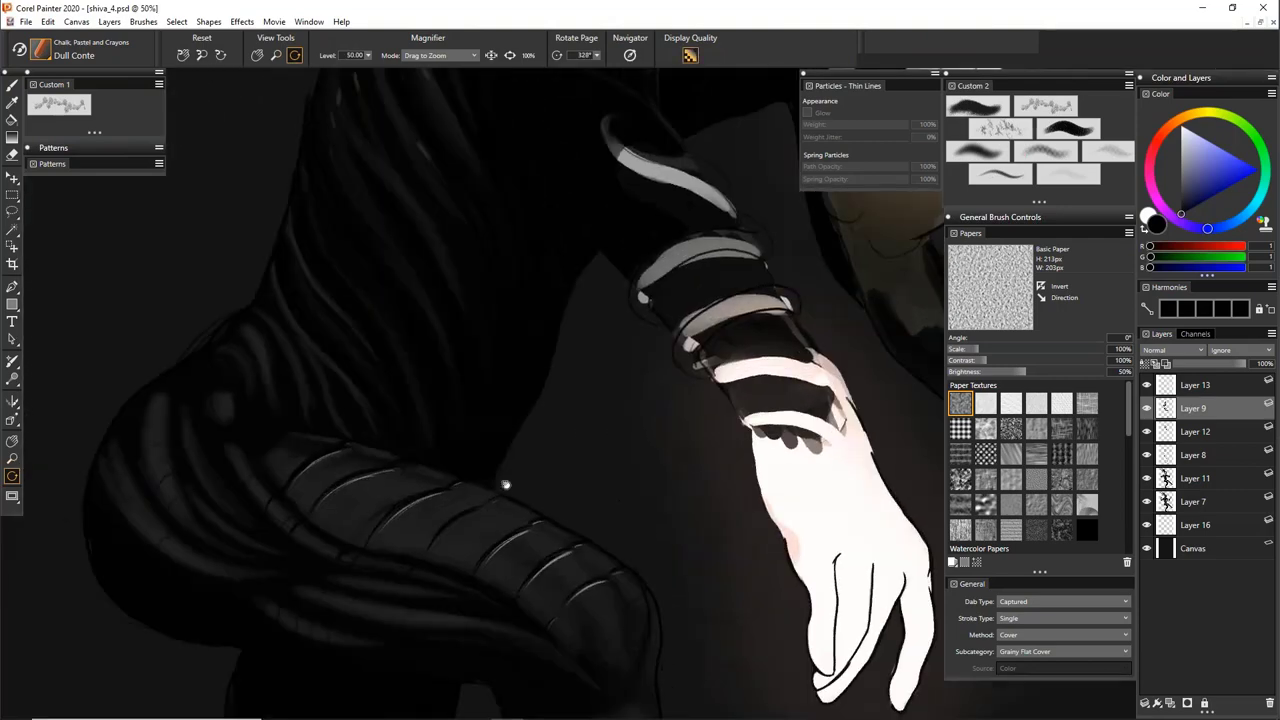
drag(506, 486, 620, 369)
scroll(640, 400, up, 1)
scroll(635, 337, down, 2)
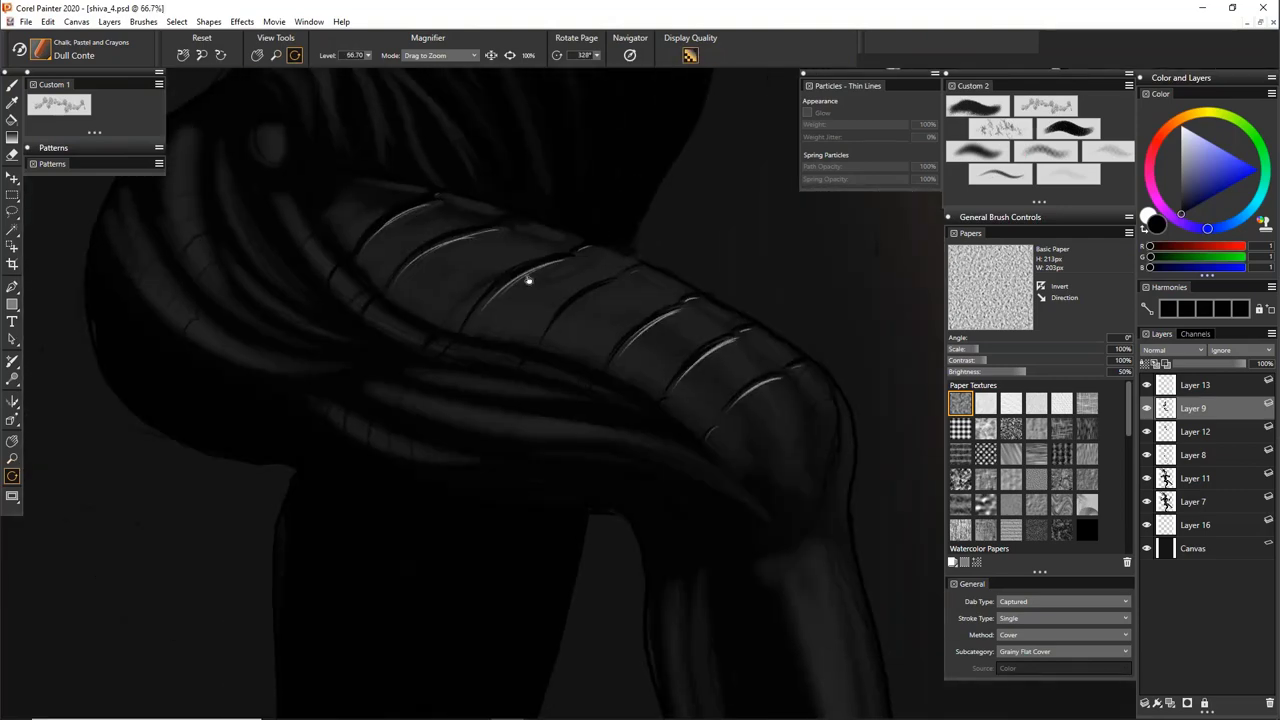
key(b)
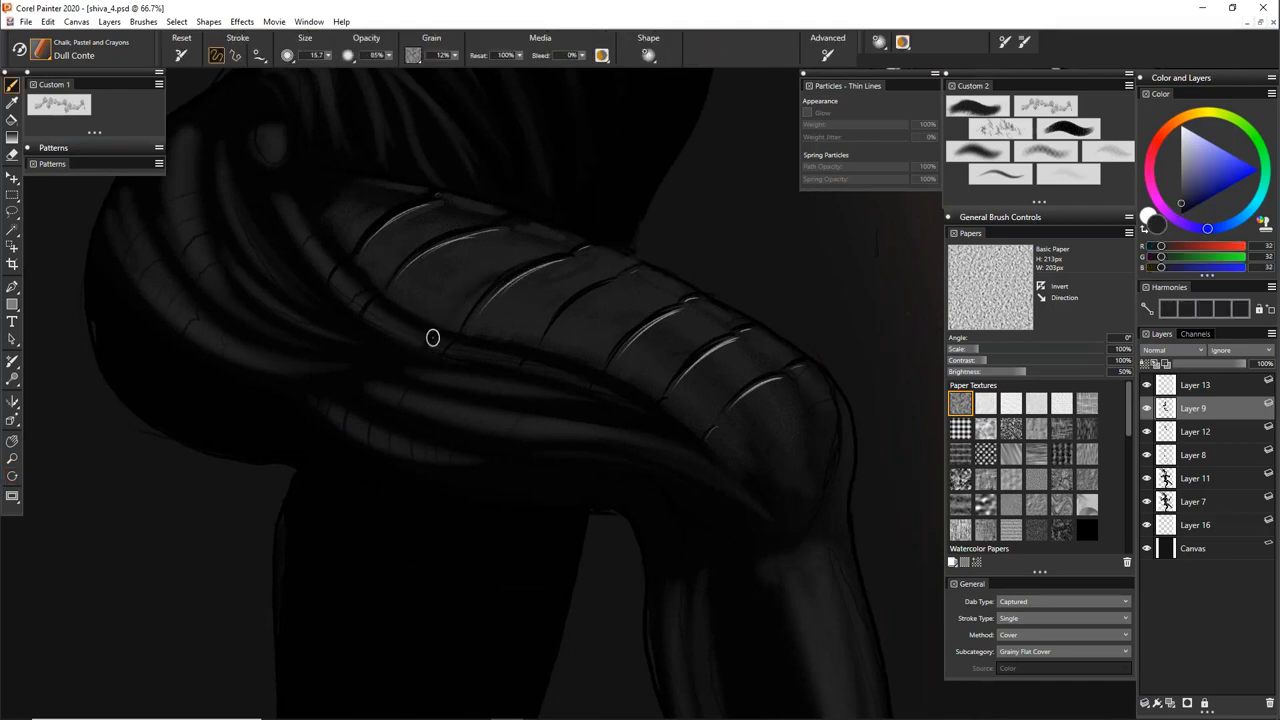
alt+click(522, 270)
alt+click(520, 273)
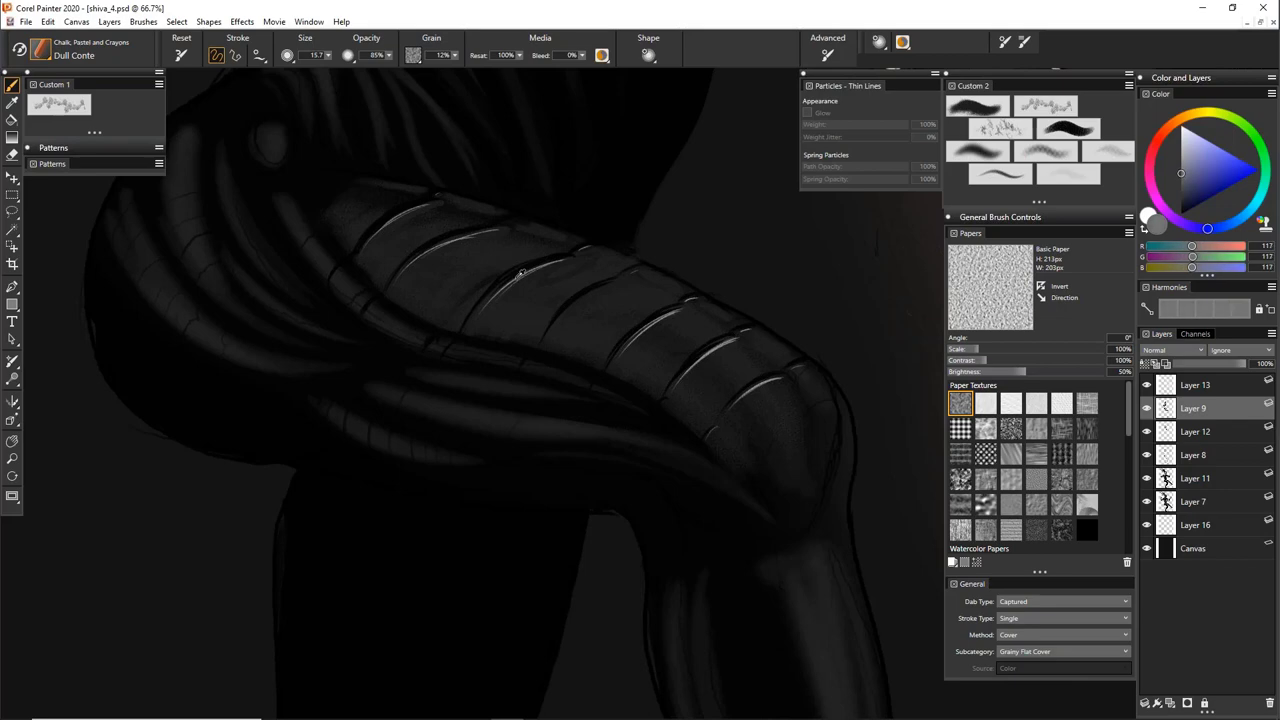
alt+click(520, 275)
click(1181, 152)
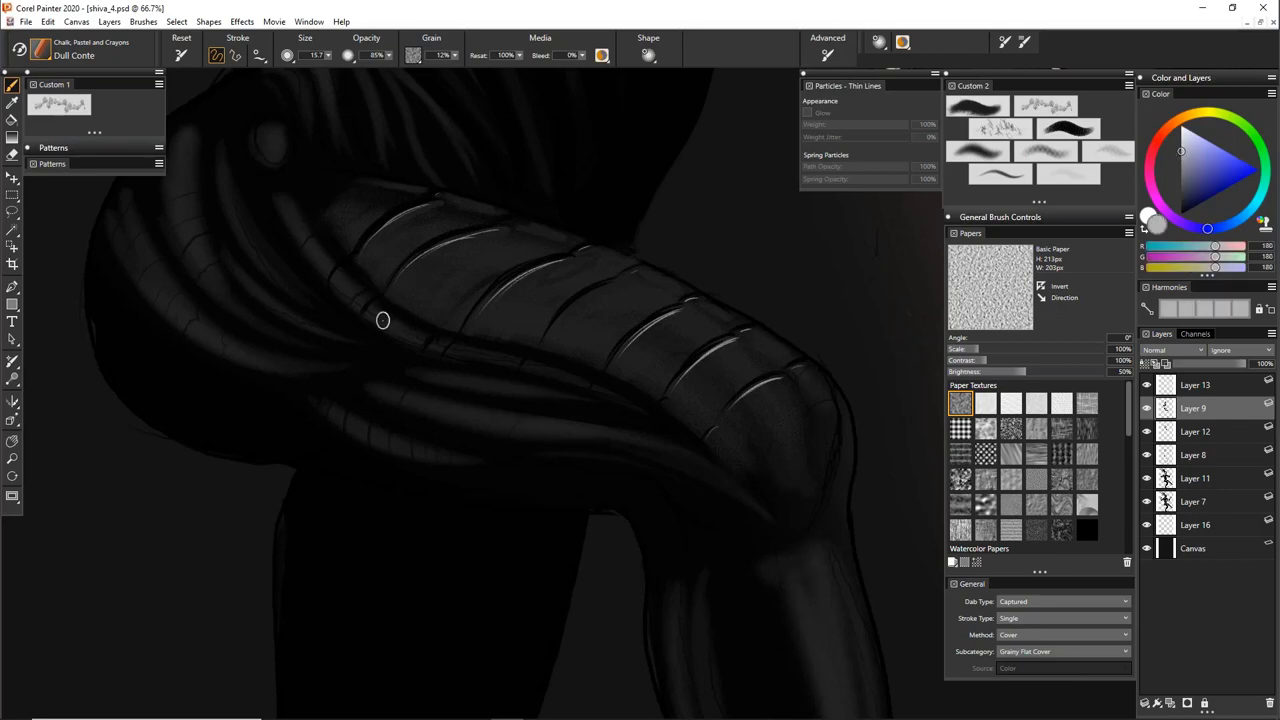
drag(383, 320, 404, 333)
Paint thin light grey highlights along the muscle folds beside the thigh's segmented plate
key(e)
drag(711, 306, 588, 432)
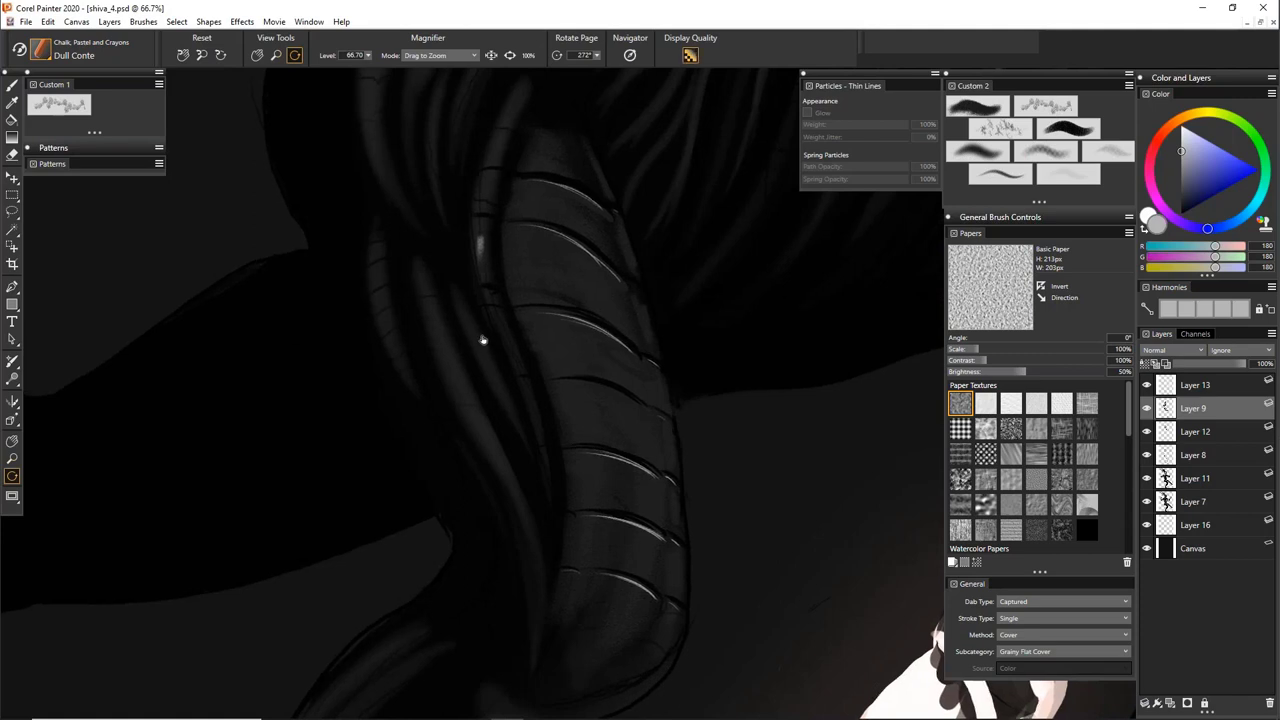
key(b)
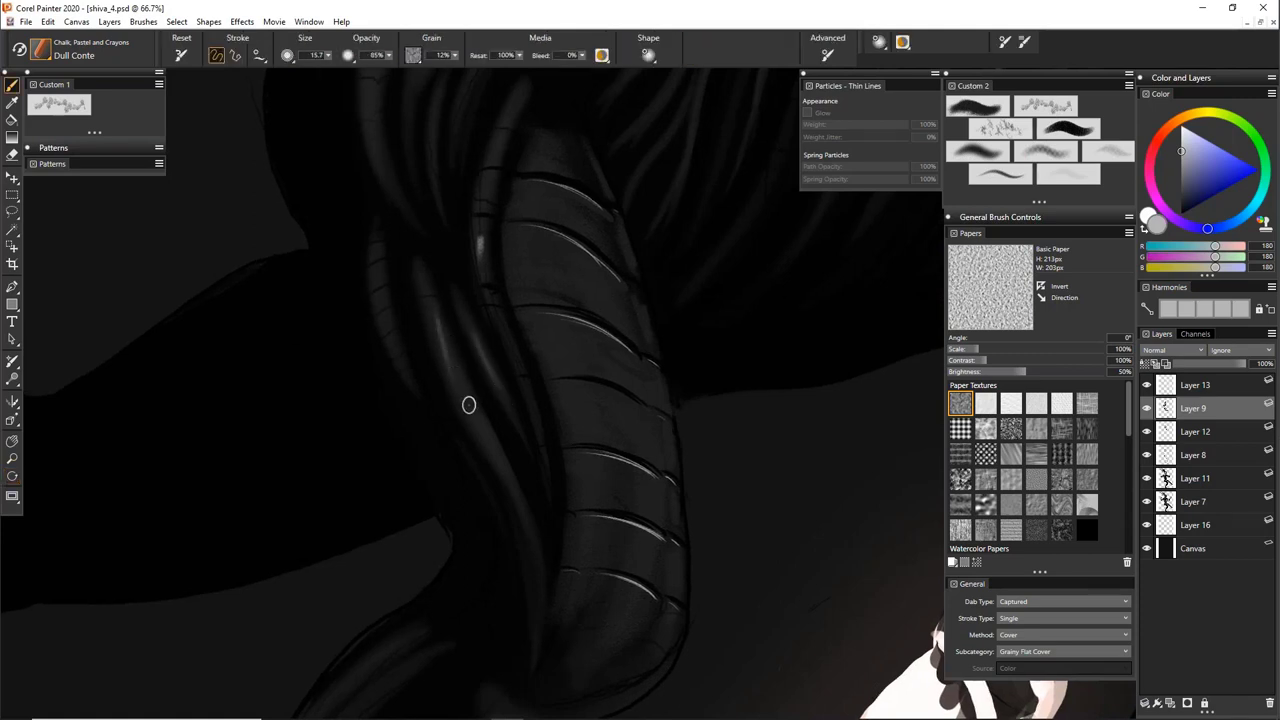
Deepen the grooves between the thigh folds with sampled black (RGB 1) strokes
key(e)
mouse_move(763, 406)
mouse_down()
mouse_move(757, 320)
mouse_move(729, 337)
mouse_move(591, 191)
mouse_move(700, 249)
mouse_move(634, 257)
mouse_move(657, 238)
mouse_up()
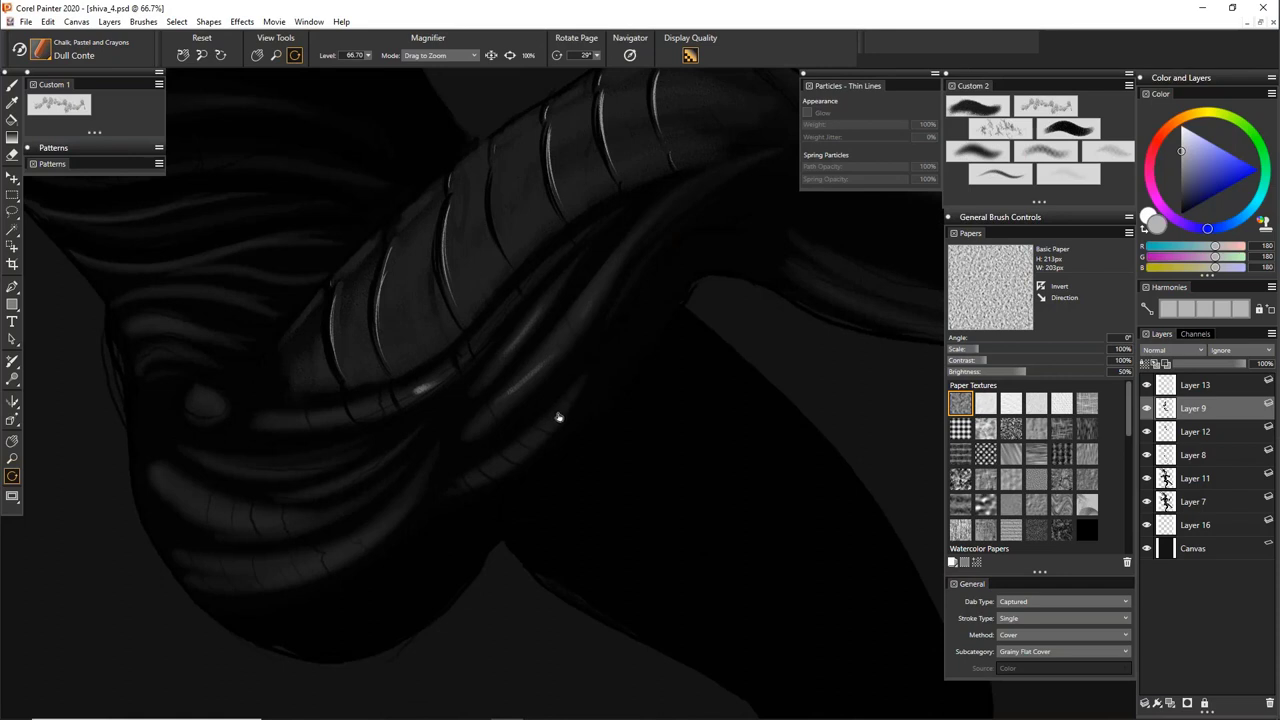
key(b)
alt+click(561, 381)
alt+click(366, 192)
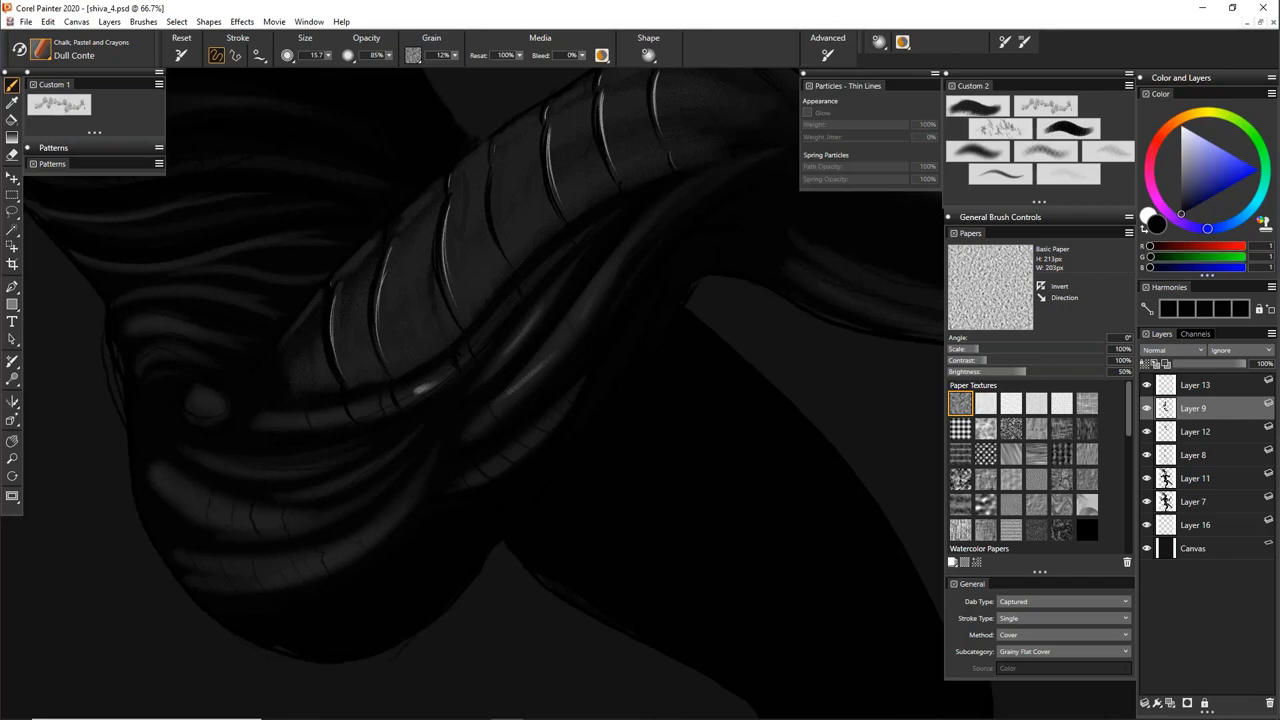
Brush dark grey (RGB 31) sampled from the folds along the back of the thigh
key(e)
drag(802, 374, 527, 485)
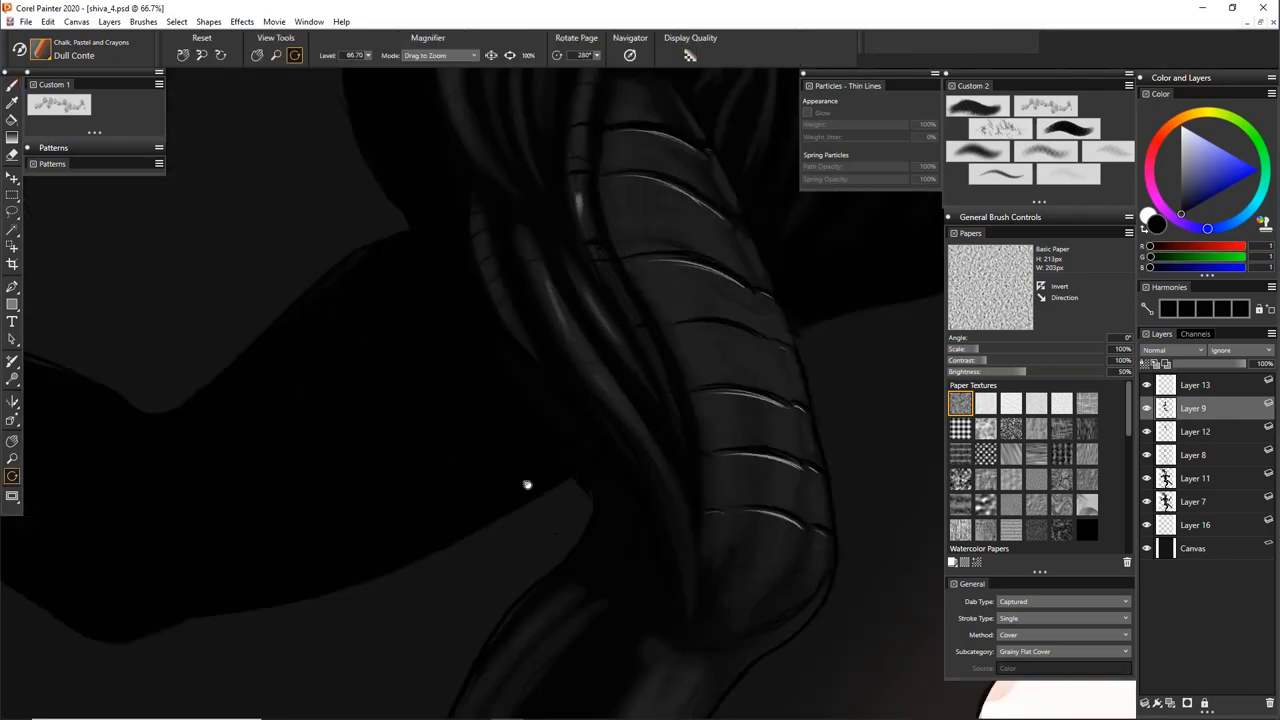
key(b)
alt+click(586, 342)
drag(495, 330, 500, 576)
mouse_move(407, 438)
mouse_down()
mouse_move(358, 338)
mouse_move(366, 272)
mouse_up()
Hide and show Layers 9, 12 and 8 in turn to compare their content on the forearm, and select Layer 8
key(ctrl+minus)
key(ctrl+minus)
key(ctrl+minus)
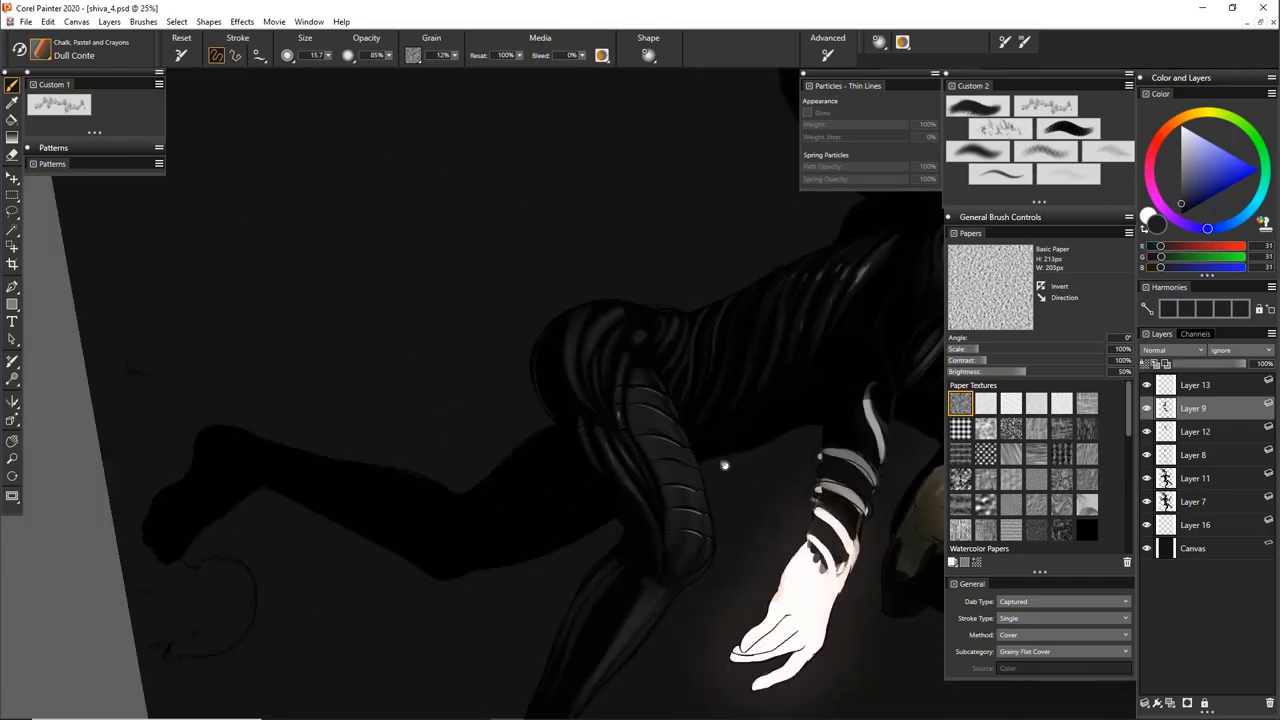
drag(723, 466, 537, 406)
key(e)
drag(760, 506, 564, 421)
key(ctrl+plus)
key(ctrl+plus)
key(ctrl+plus)
click(1146, 409)
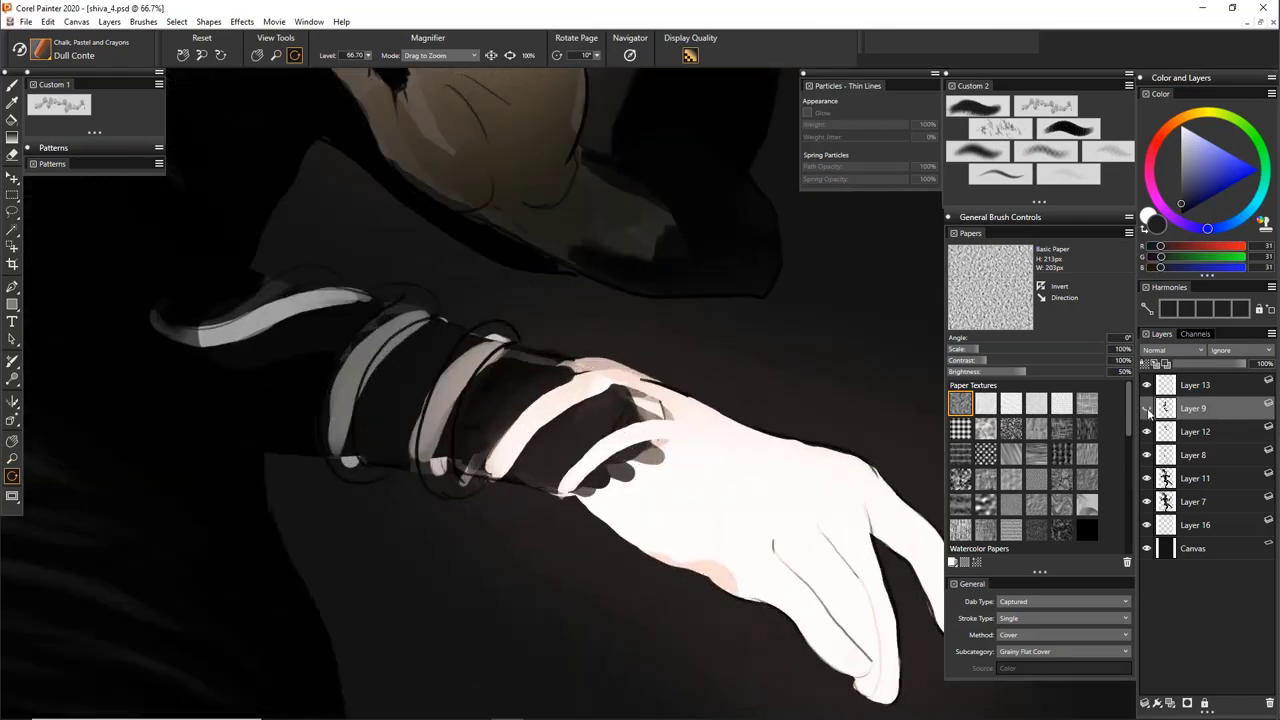
click(1146, 409)
click(1146, 433)
click(1147, 432)
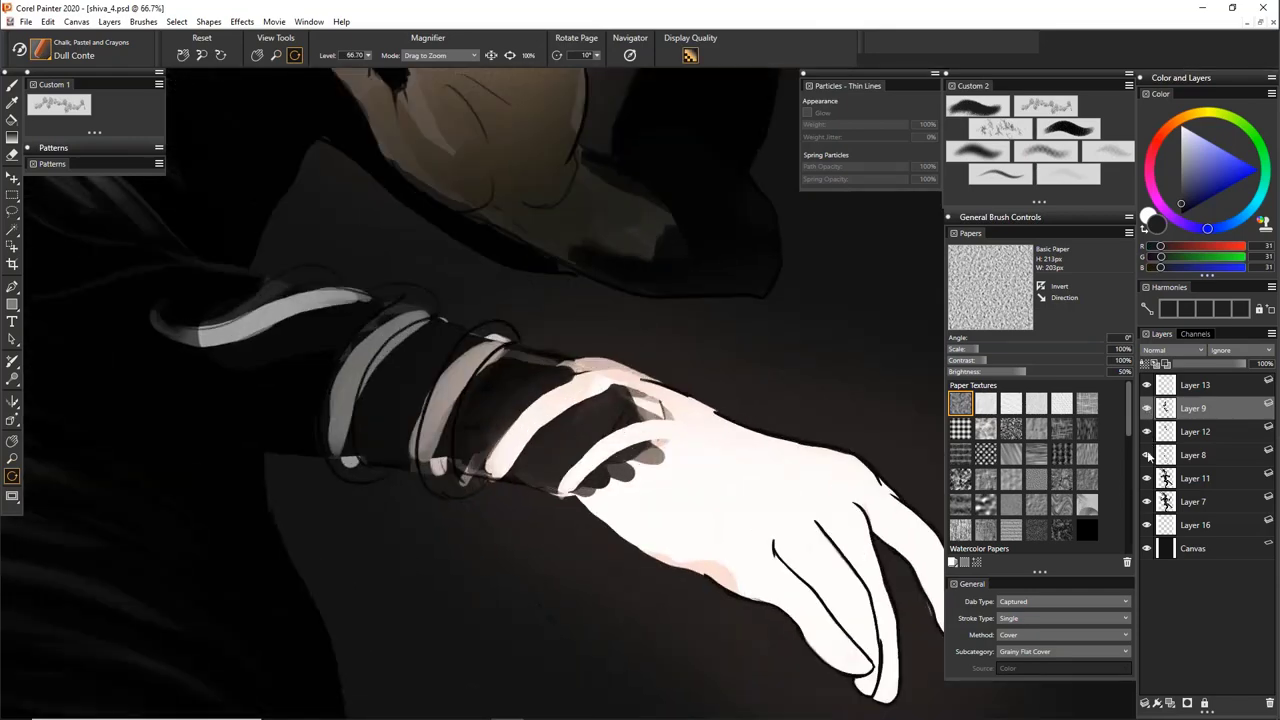
click(1148, 455)
click(1148, 455)
click(1165, 455)
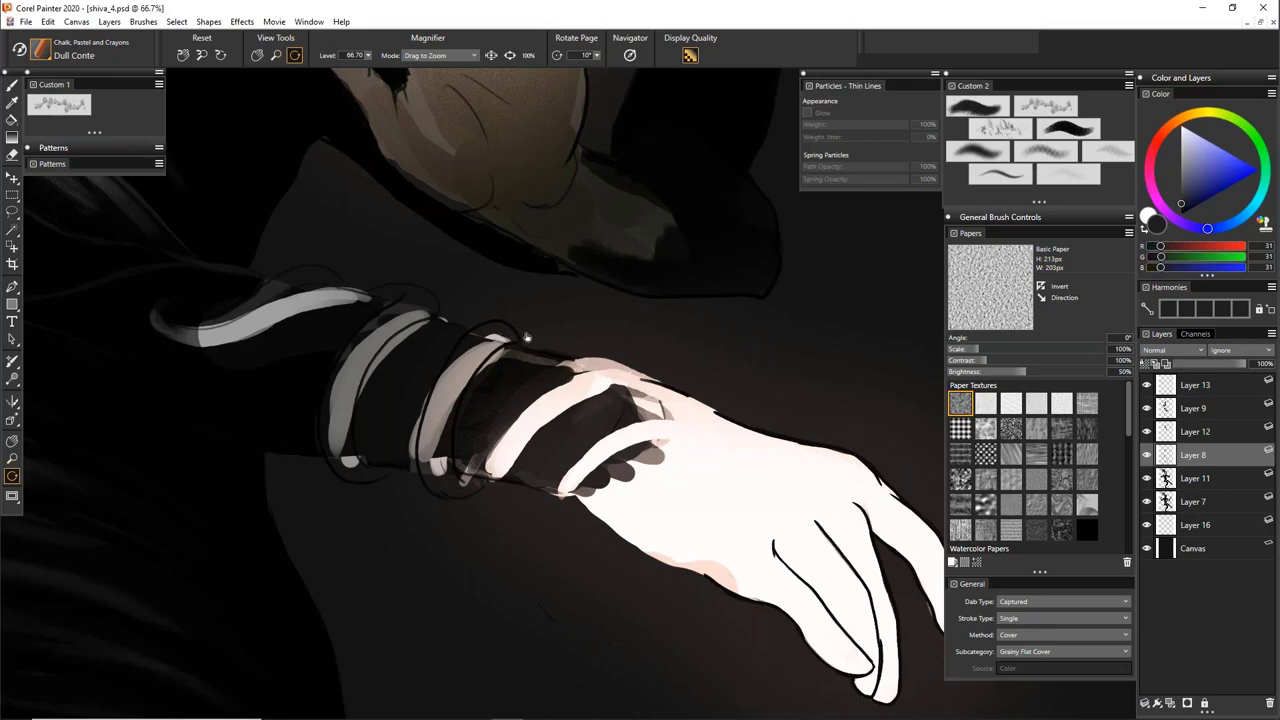
Erase the looping black sketch lines around the forearm bands on Layer 8 with the eraser at size 51.4
key(n)
mouse_move(522, 338)
mouse_down()
mouse_move(476, 326)
mouse_move(417, 472)
mouse_move(498, 478)
mouse_up()
click(517, 337)
drag(386, 345, 355, 414)
drag(333, 498, 396, 384)
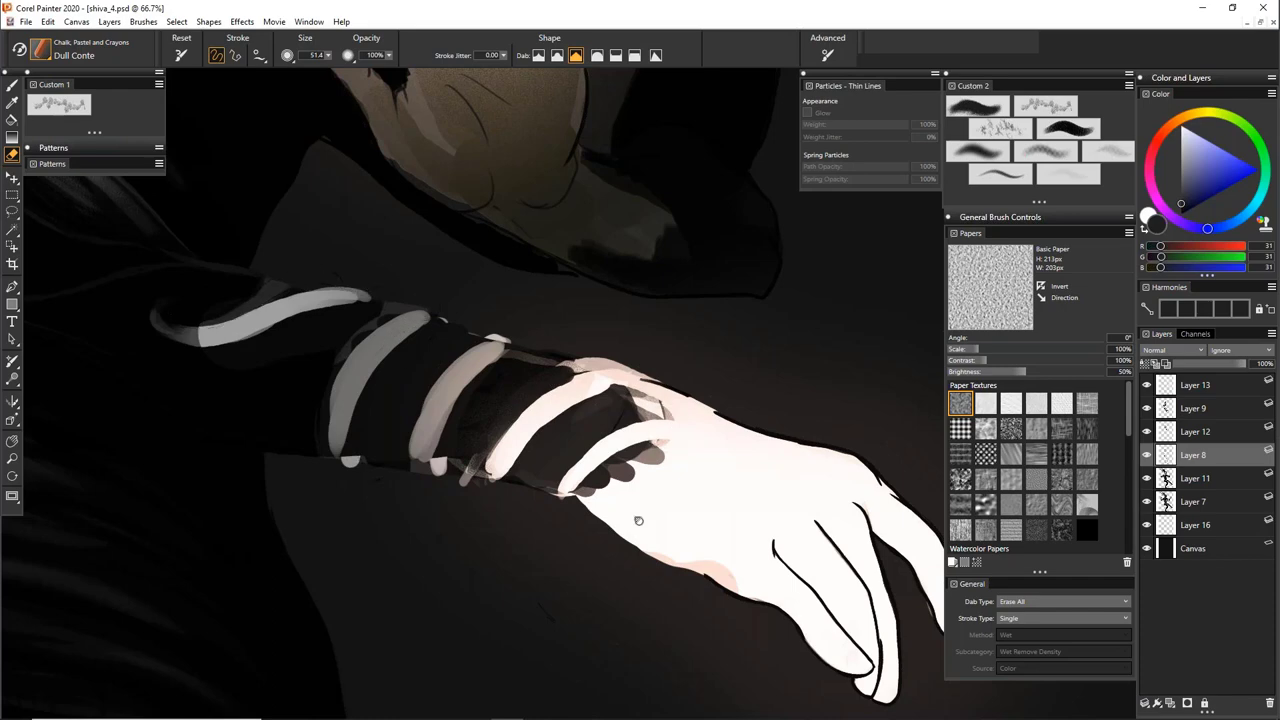
Make a freehand lasso selection around the pale curved band near the wrist, second from the hand
mouse_move(637, 520)
mouse_down()
mouse_move(540, 480)
mouse_move(735, 495)
mouse_up()
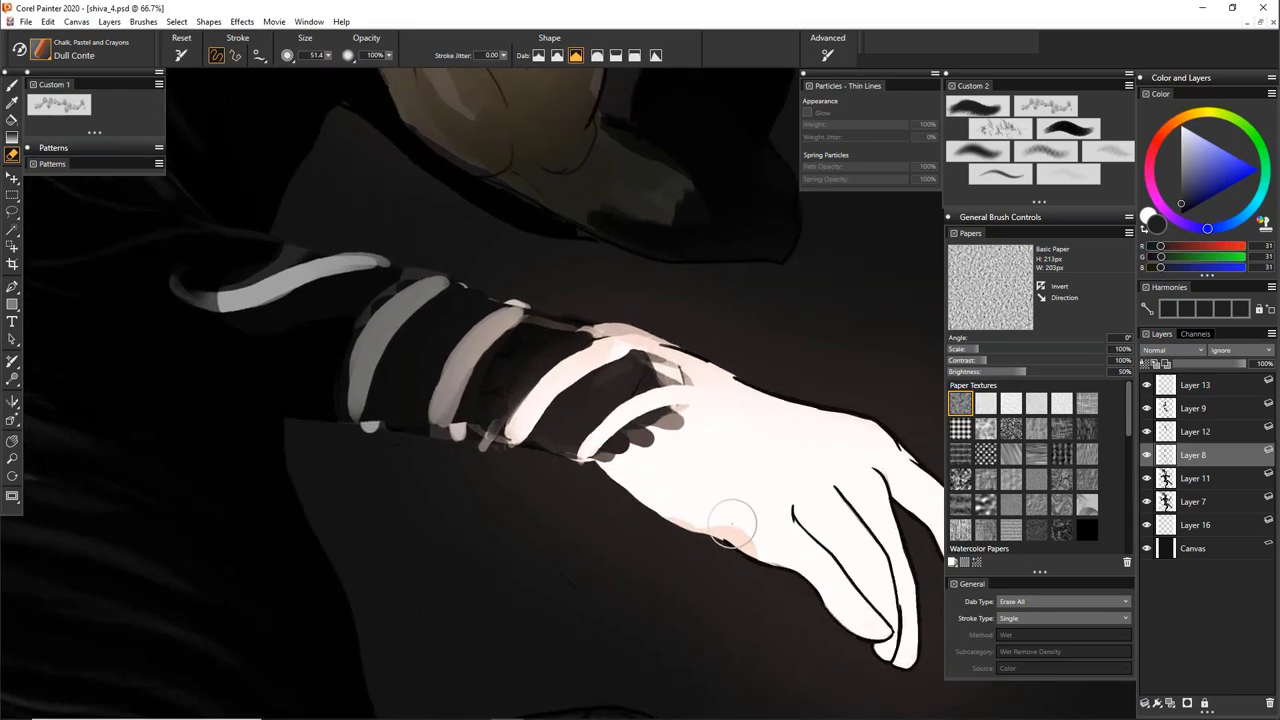
key(l)
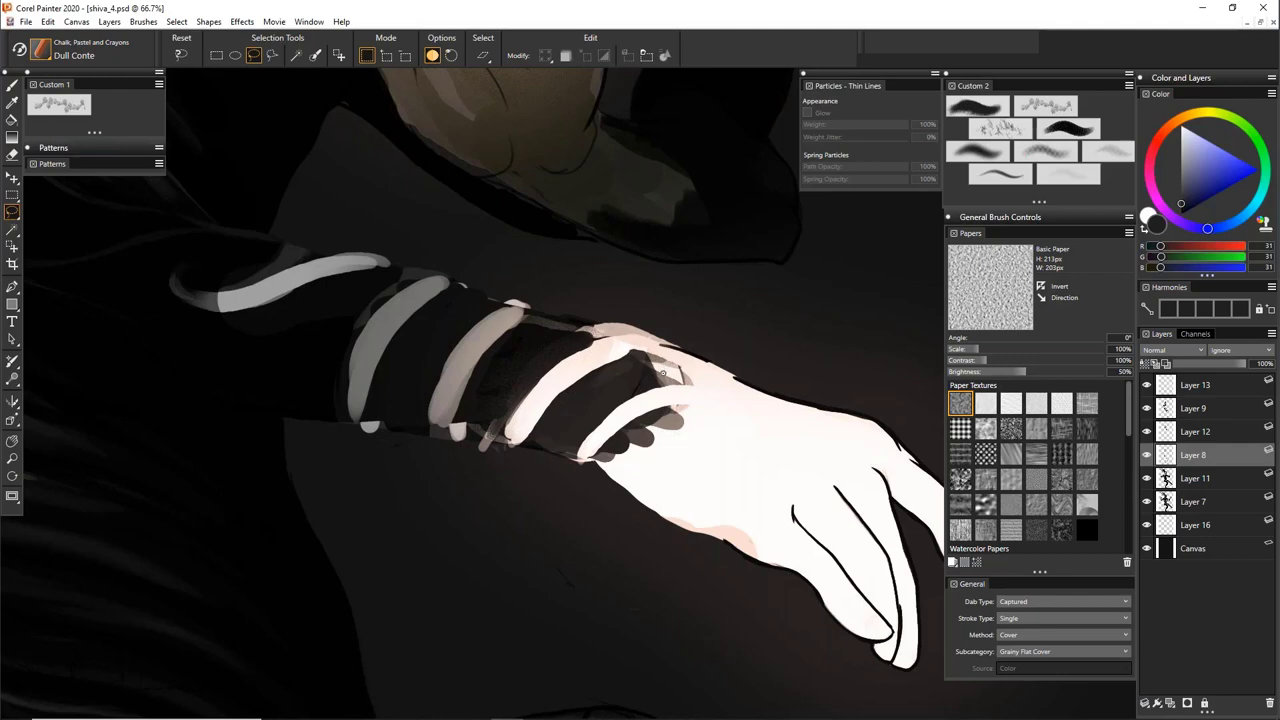
drag(662, 372, 488, 315)
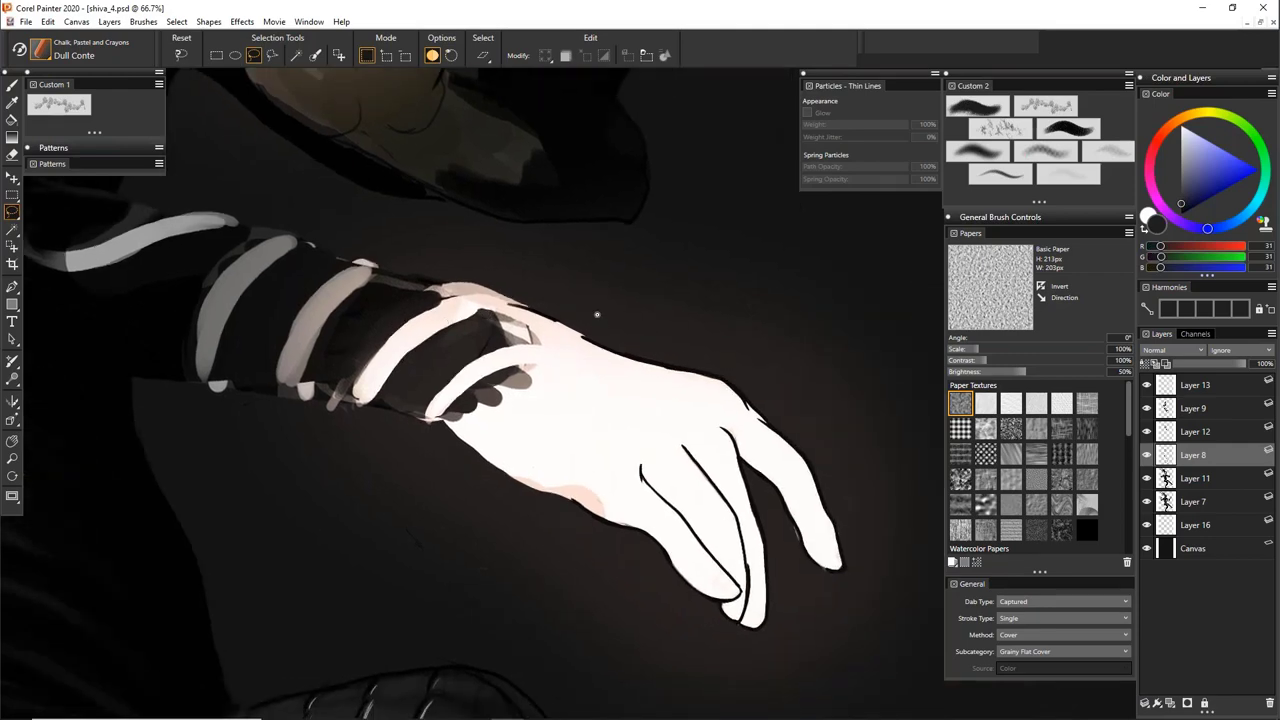
key(e)
mouse_move(626, 323)
mouse_down()
mouse_move(583, 217)
mouse_move(483, 383)
mouse_move(564, 231)
mouse_up()
key(l)
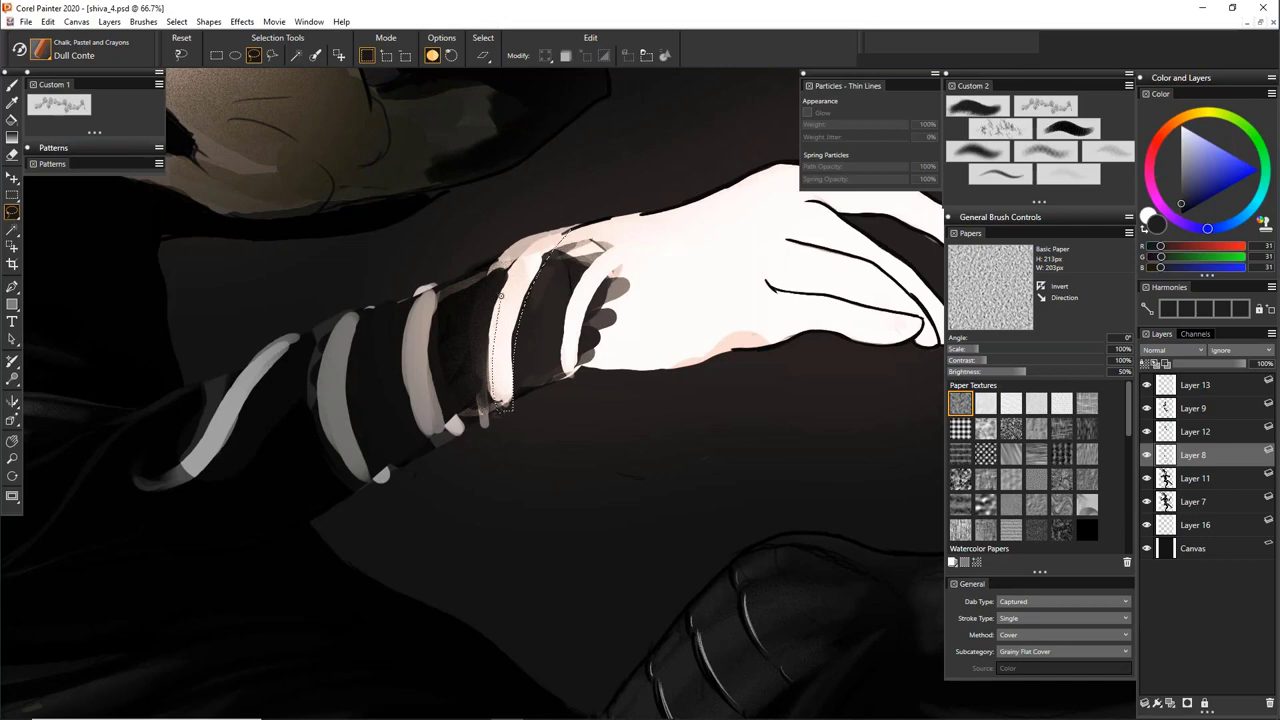
drag(572, 227, 571, 228)
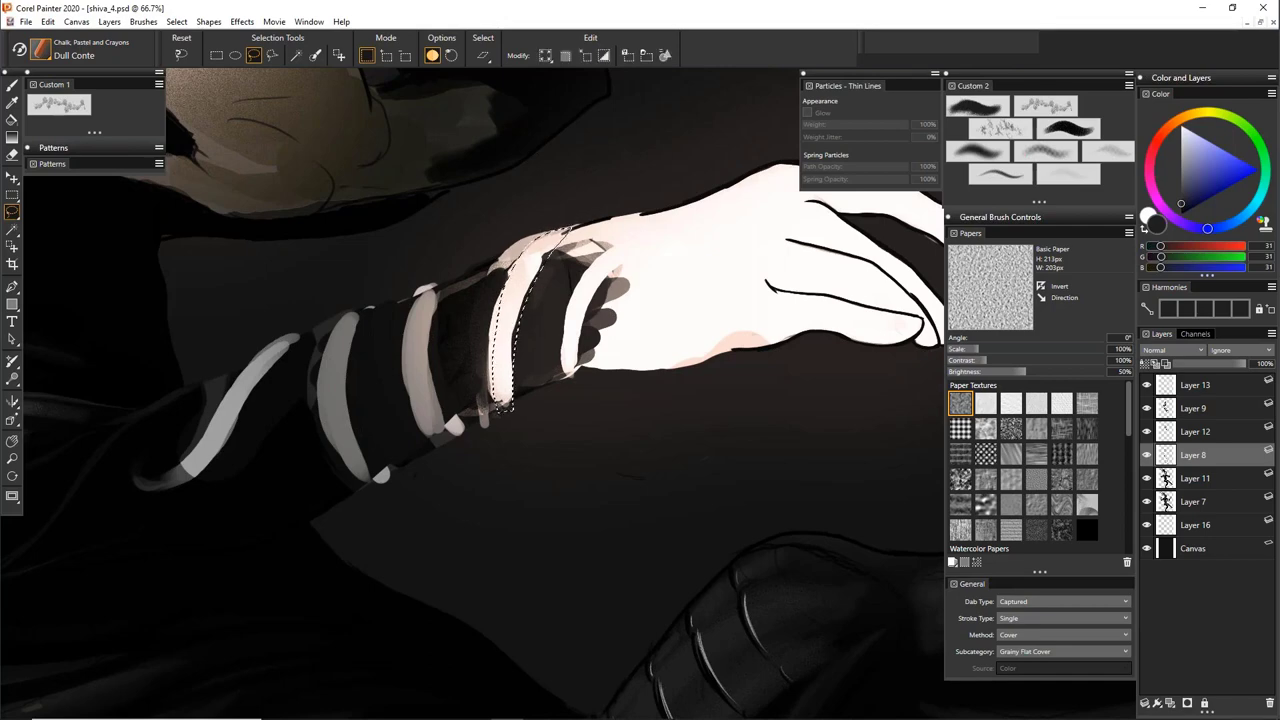
Fill the selected wrist band with near-white (RGB 255, 253, 252) sampled from the hand, using brush size 54
key(b)
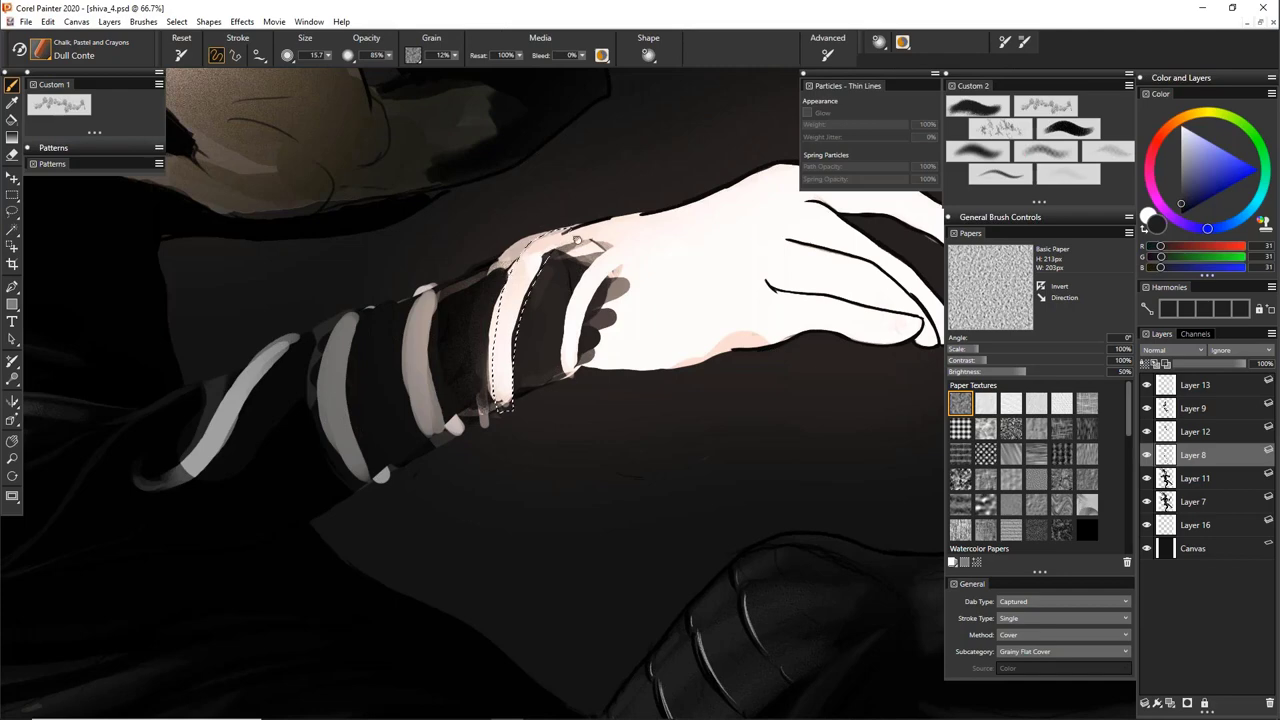
drag(681, 293, 752, 327)
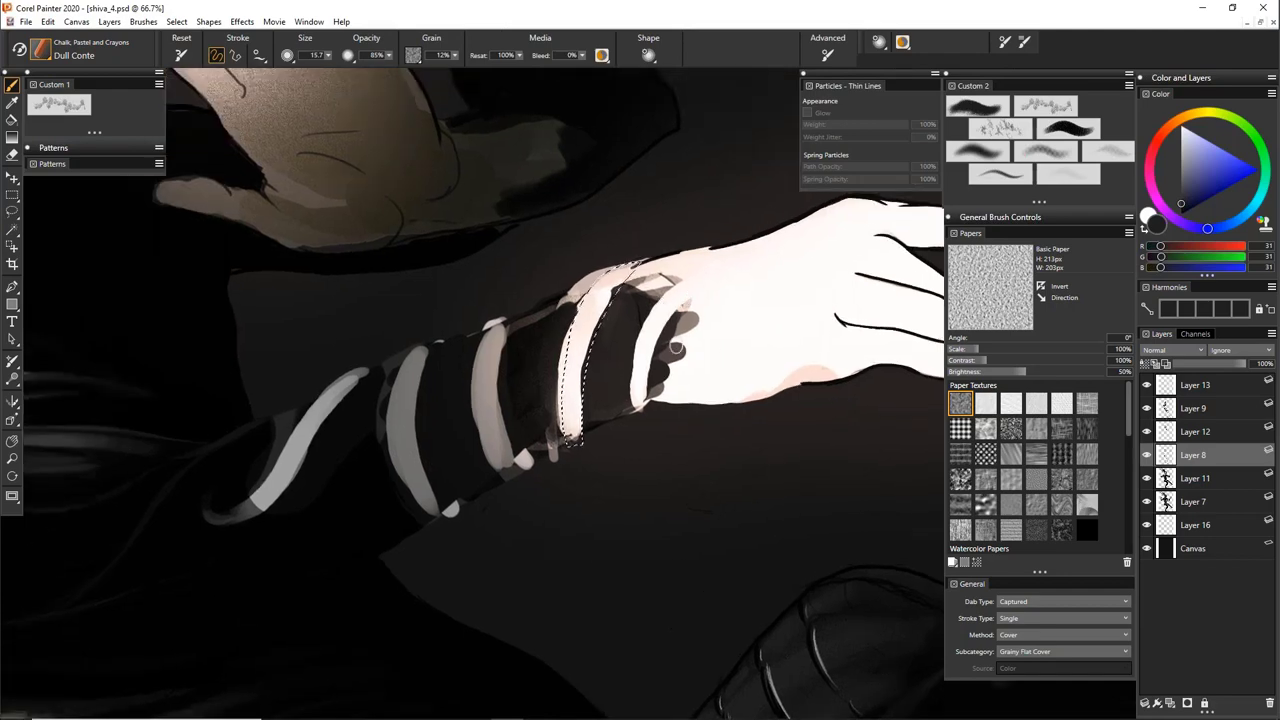
mouse_move(640, 264)
mouse_down()
mouse_move(585, 302)
mouse_move(691, 279)
mouse_up()
key(ctrl+z)
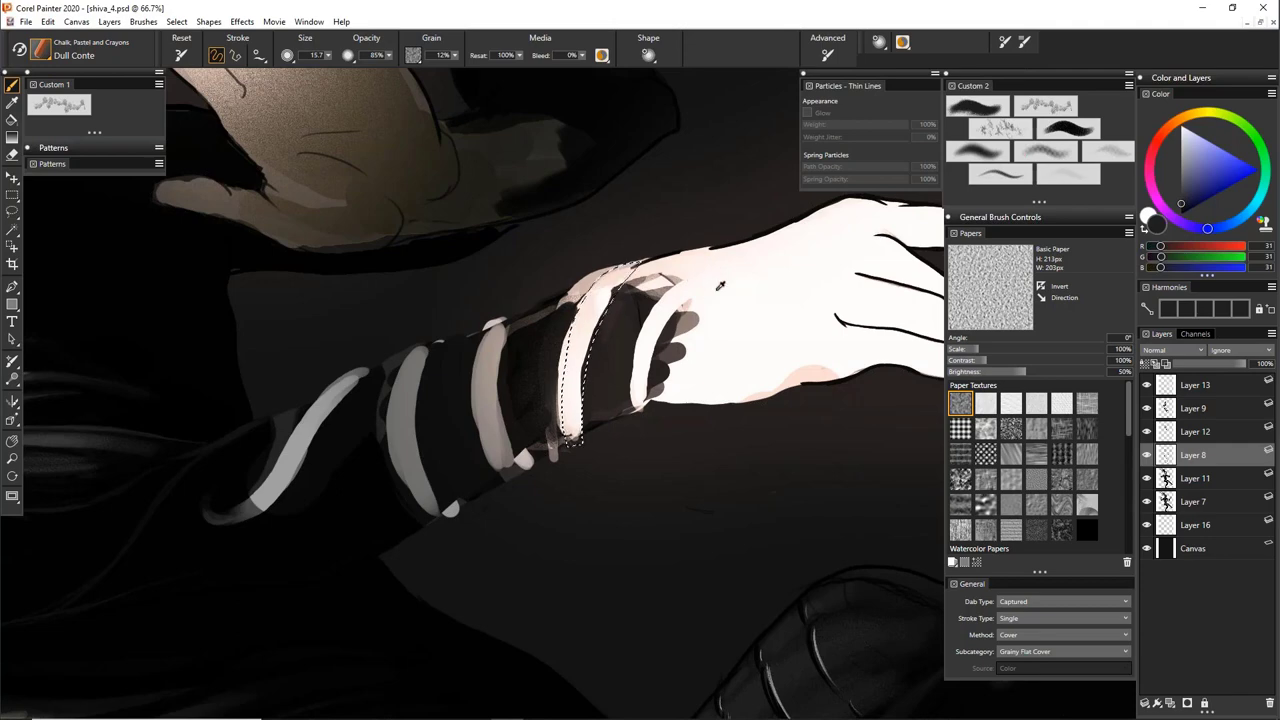
alt+click(714, 299)
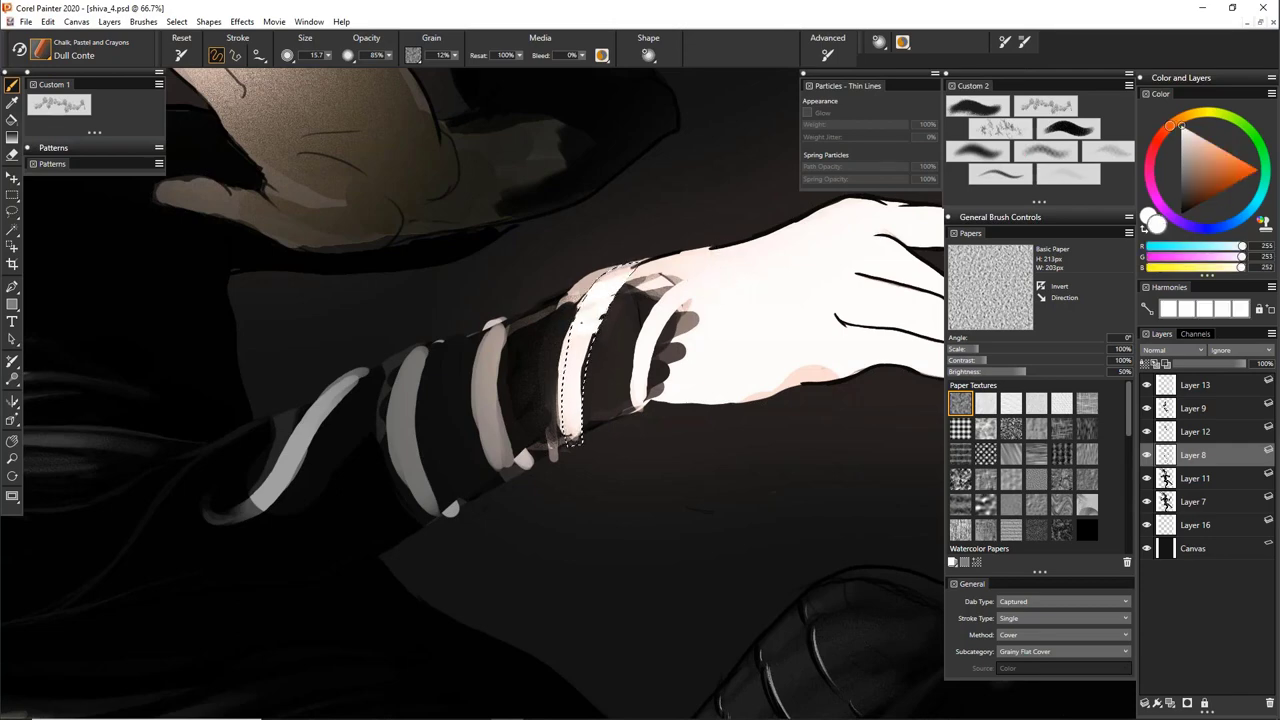
ctrl+alt+drag(603, 326, 623, 326)
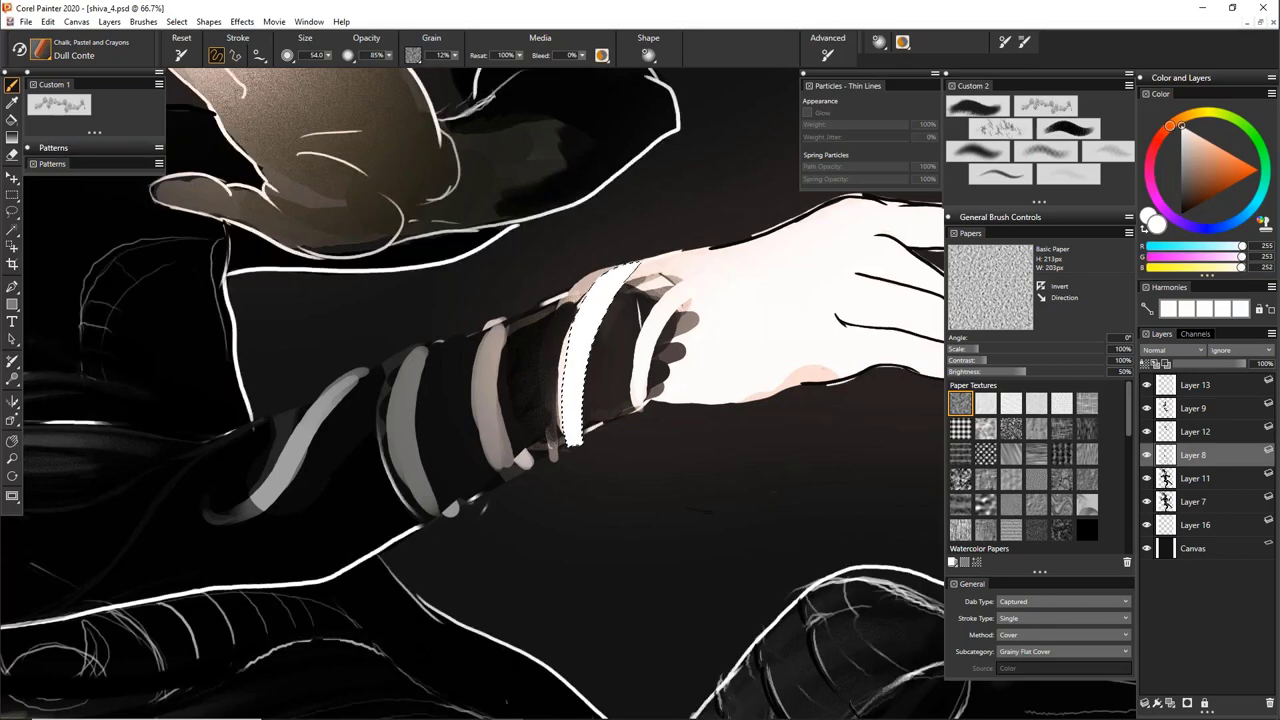
Invert the wrist band selection, hide Layer 13, and paint the arm beside the band with dark grey (RGB 20, 20, 20) sampled from it
click(176, 22)
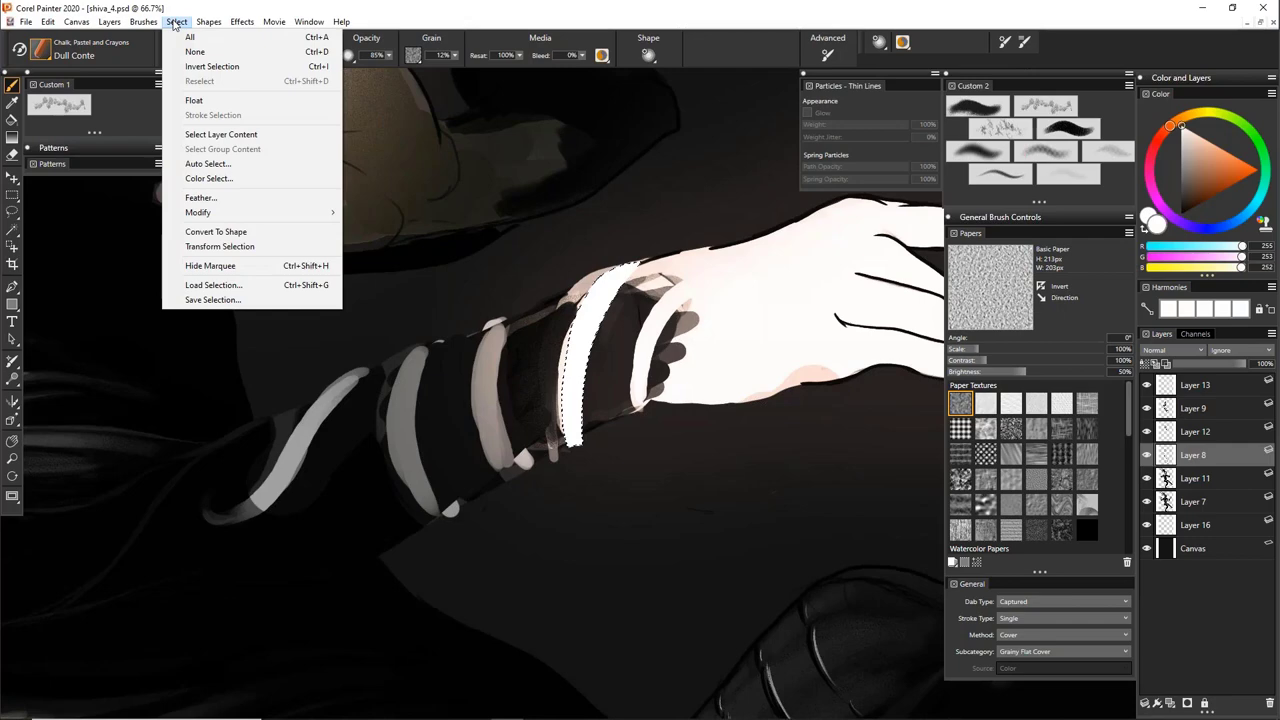
click(226, 67)
alt+click(608, 340)
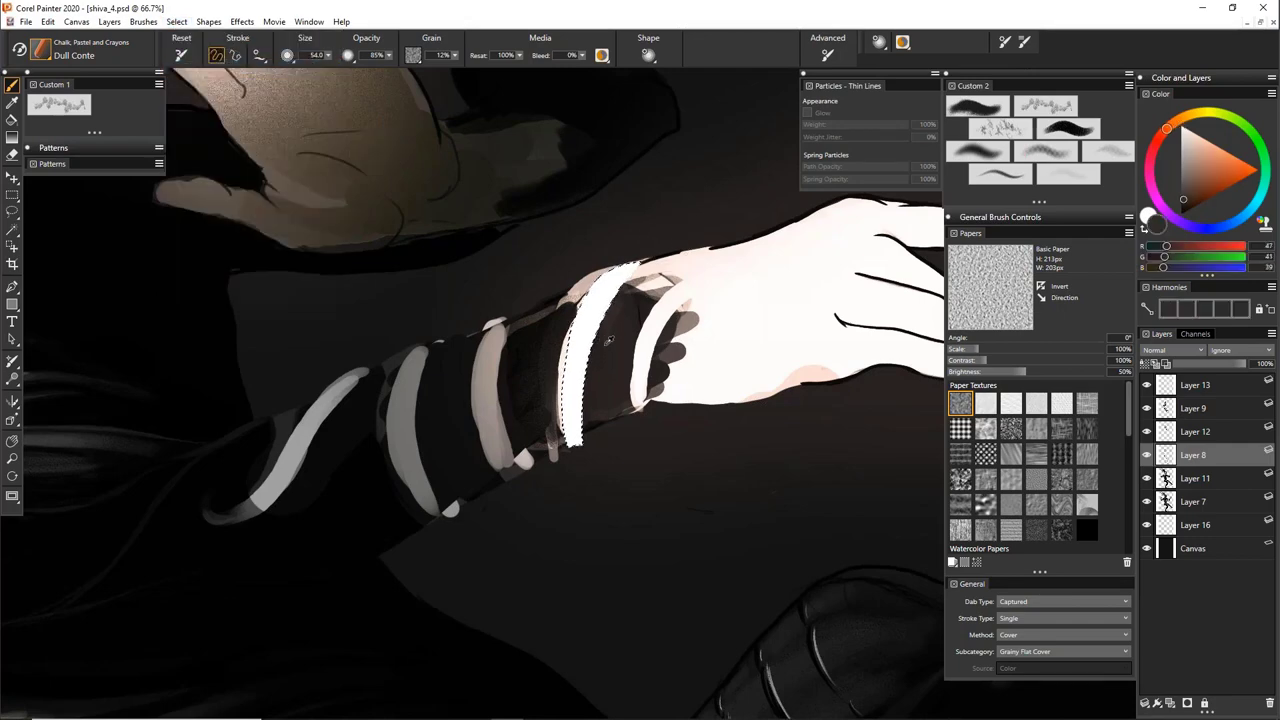
alt+click(601, 347)
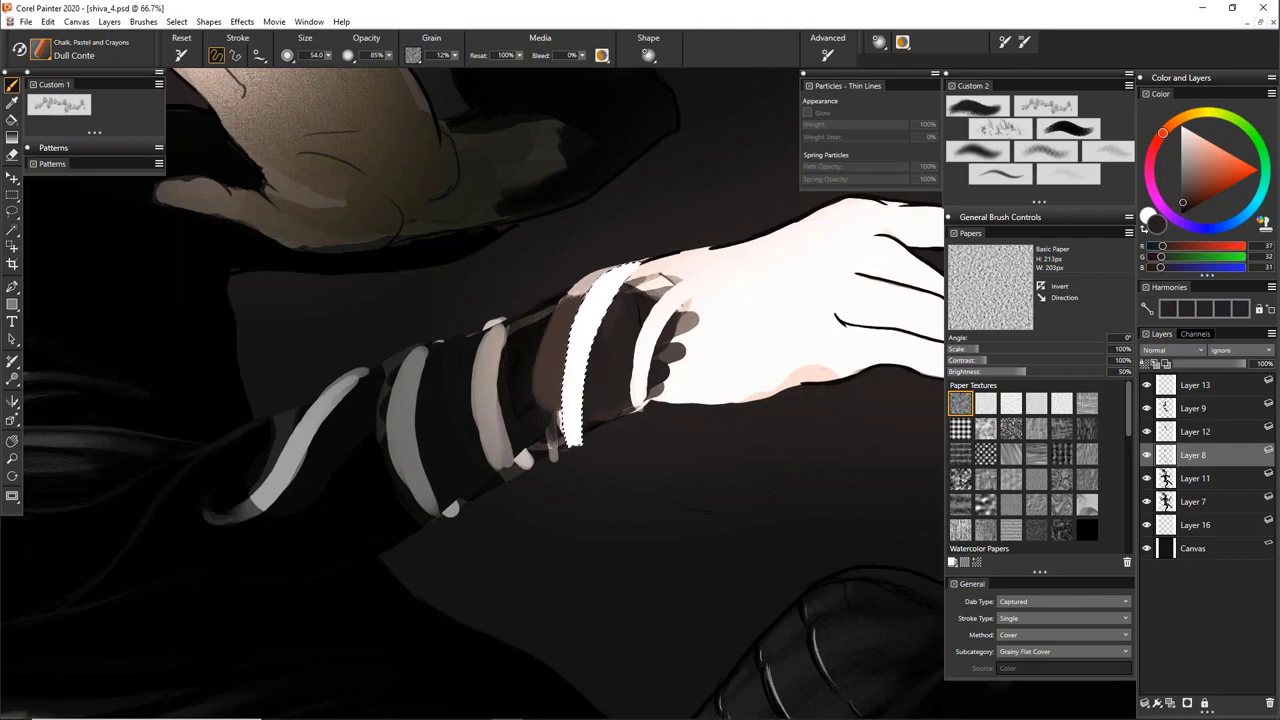
click(1147, 385)
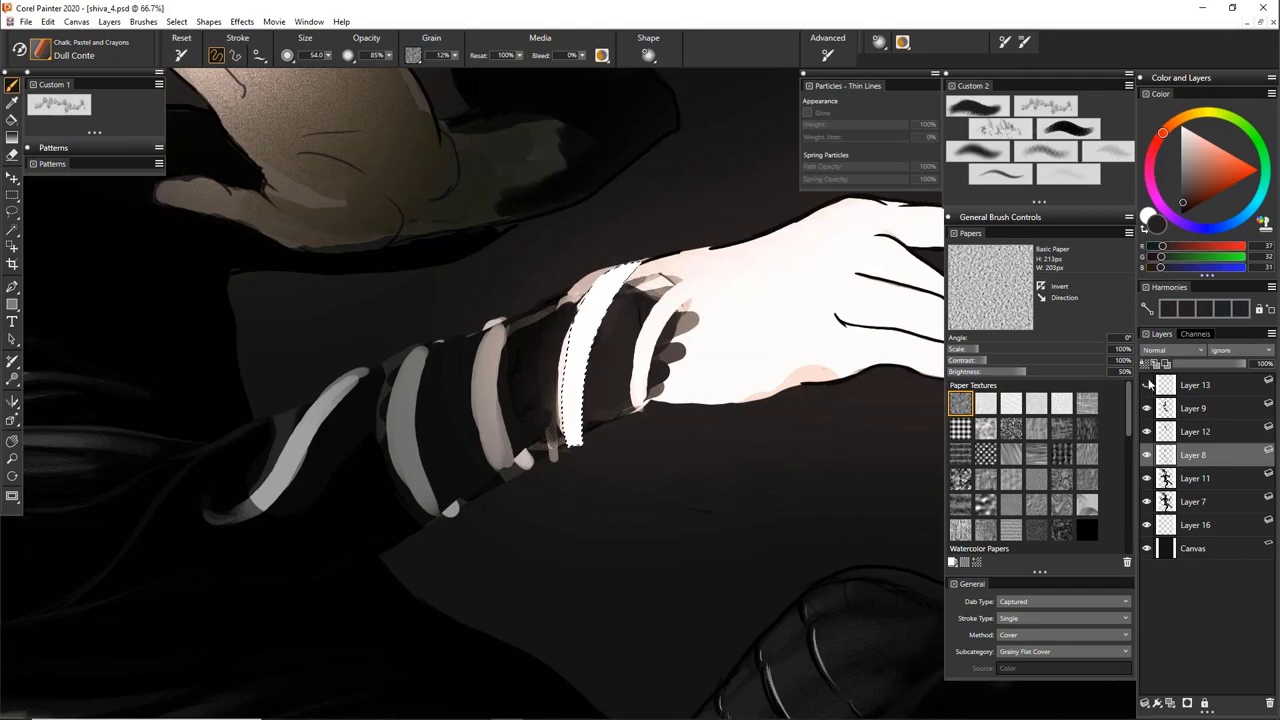
alt+click(554, 341)
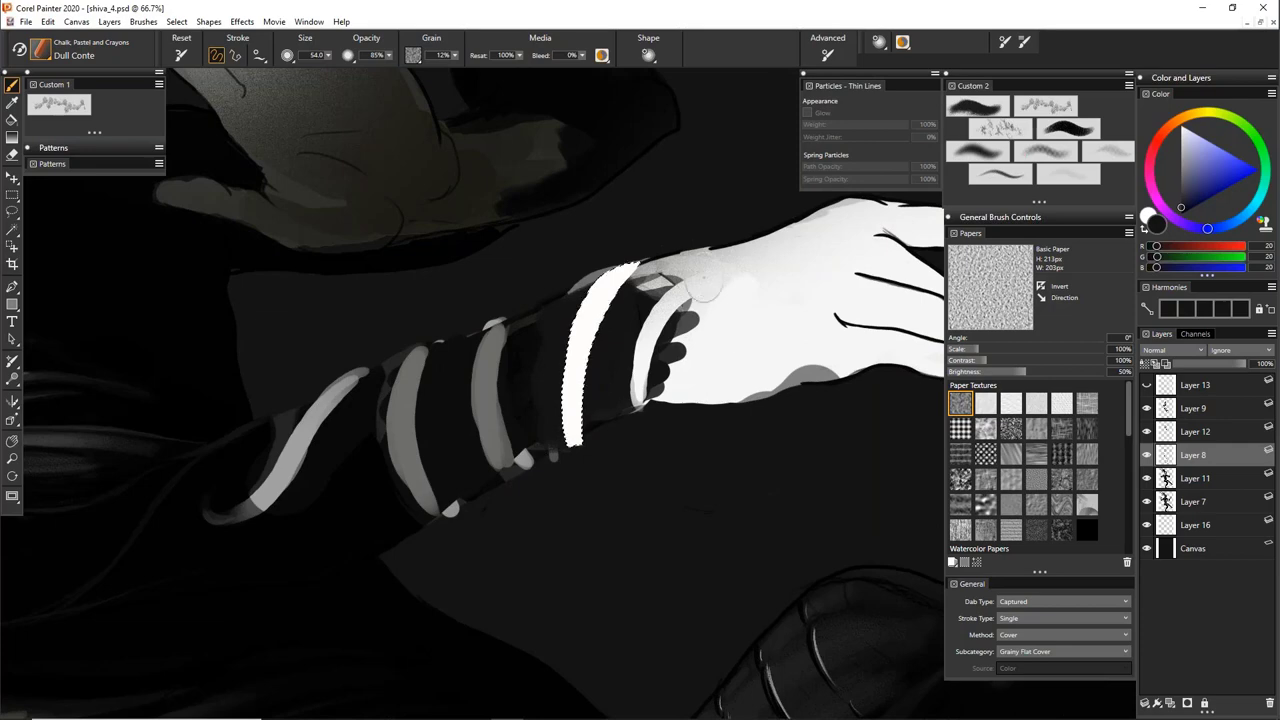
Try painting light blue (RGB 186, 186, 255) inside a rectangular selection in the empty background beside the forearm, and undo it
click(12, 379)
key(ctrl+minus)
key(ctrl+minus)
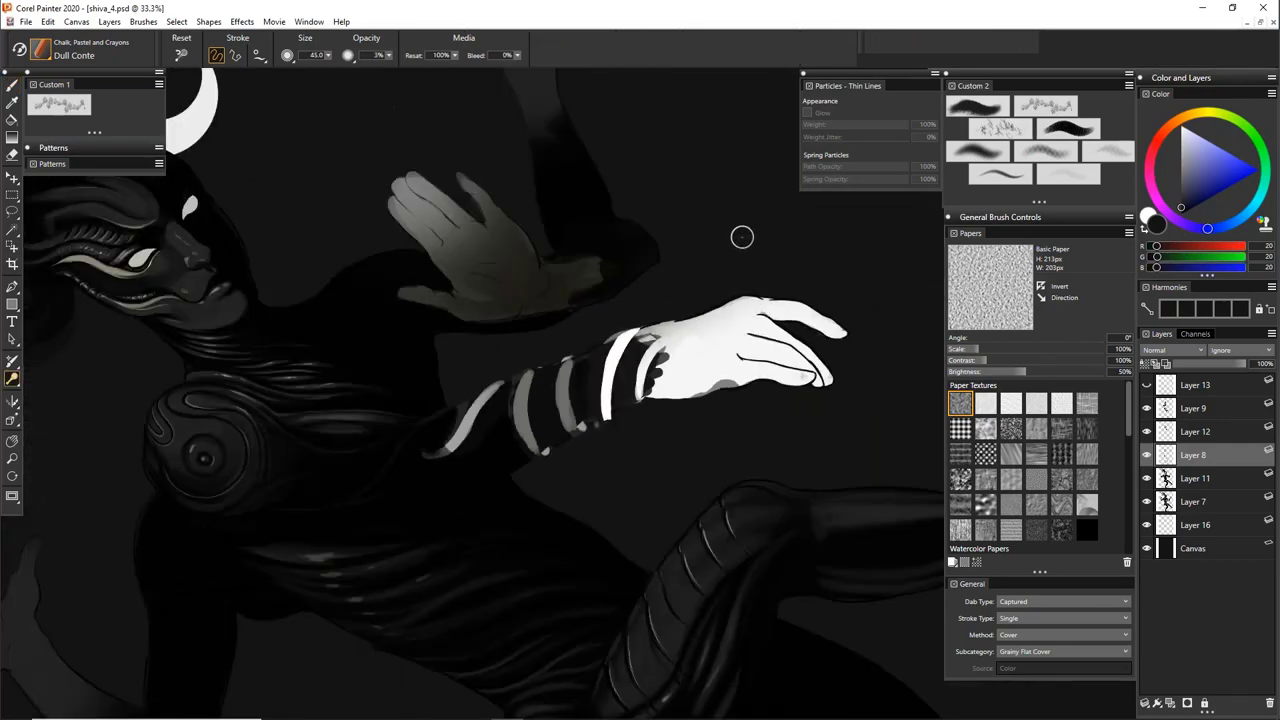
key(e)
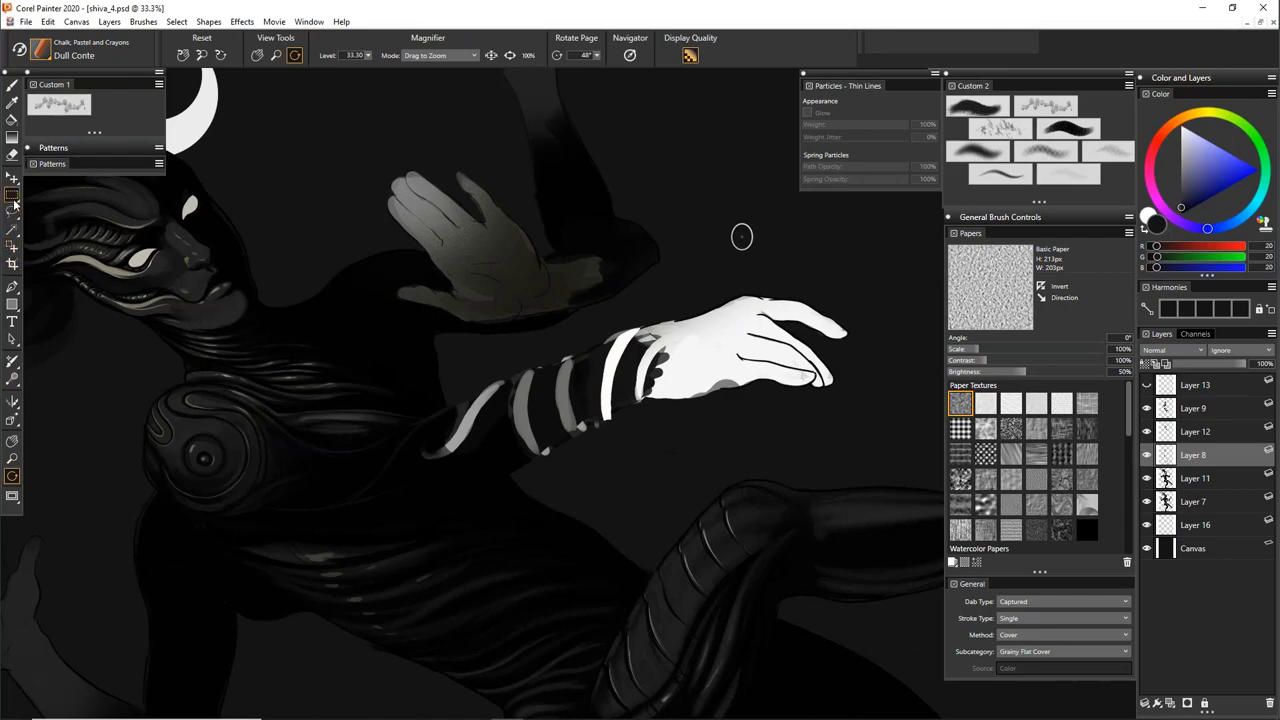
click(13, 197)
drag(548, 225, 823, 277)
key(e)
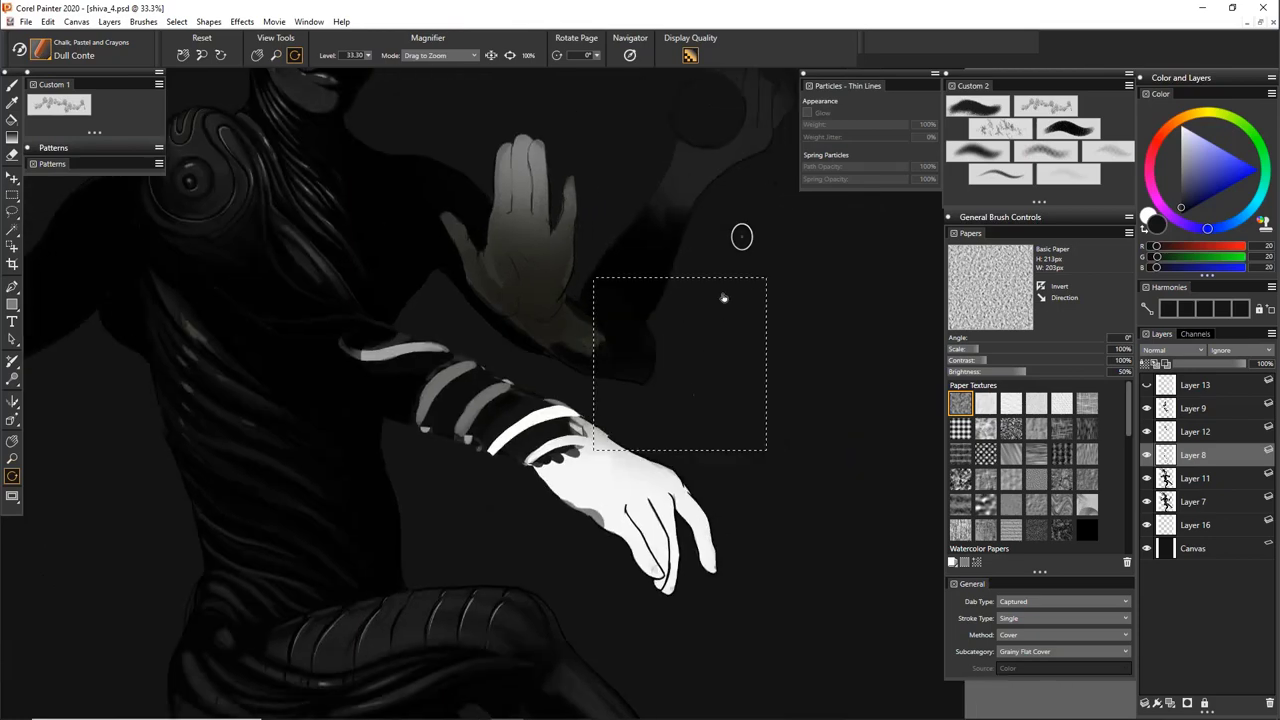
key(b)
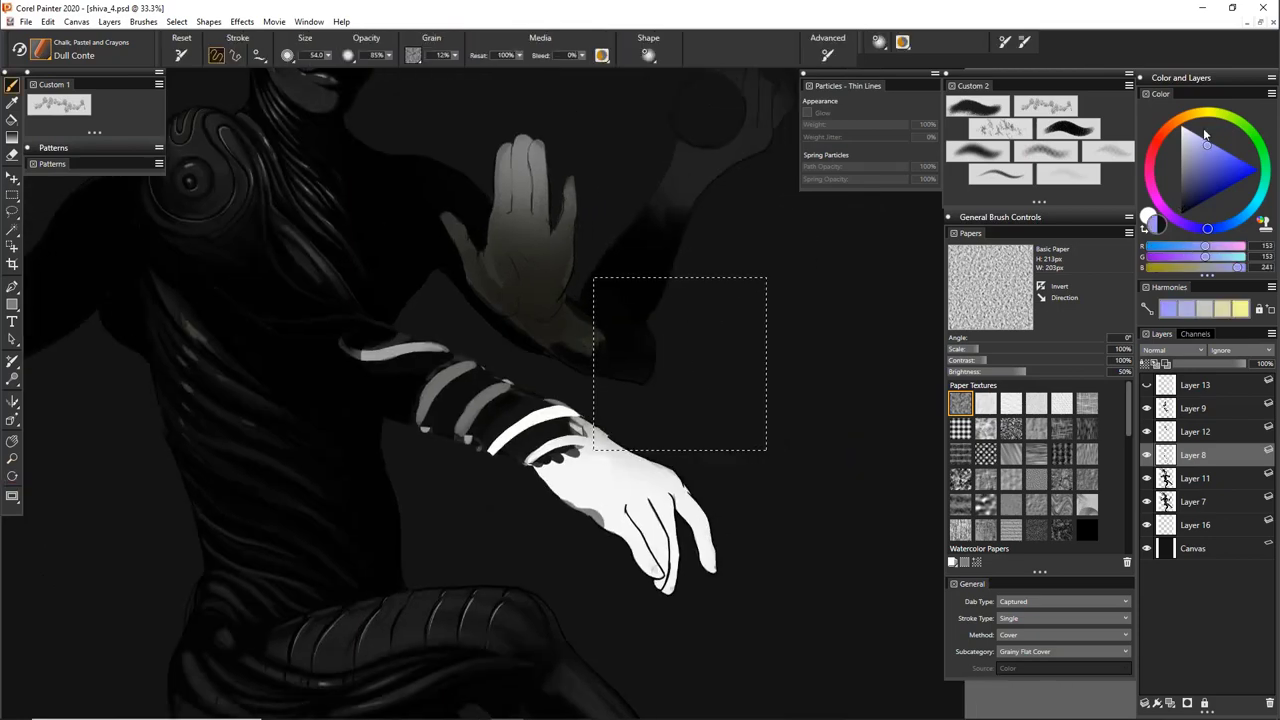
mouse_move(751, 291)
mouse_down()
mouse_move(665, 405)
mouse_move(821, 467)
mouse_up()
key(ctrl+z)
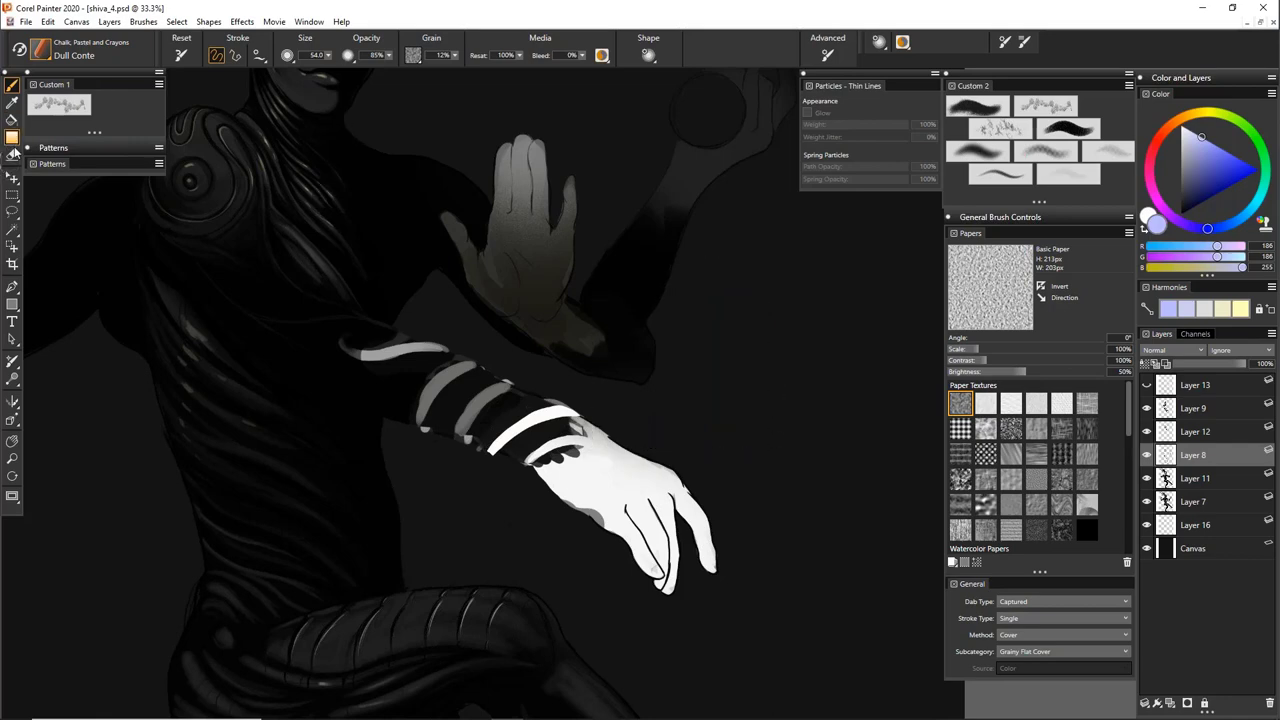
Make a circular selection in the empty background above the pale hand with the oval selection tool
key(m)
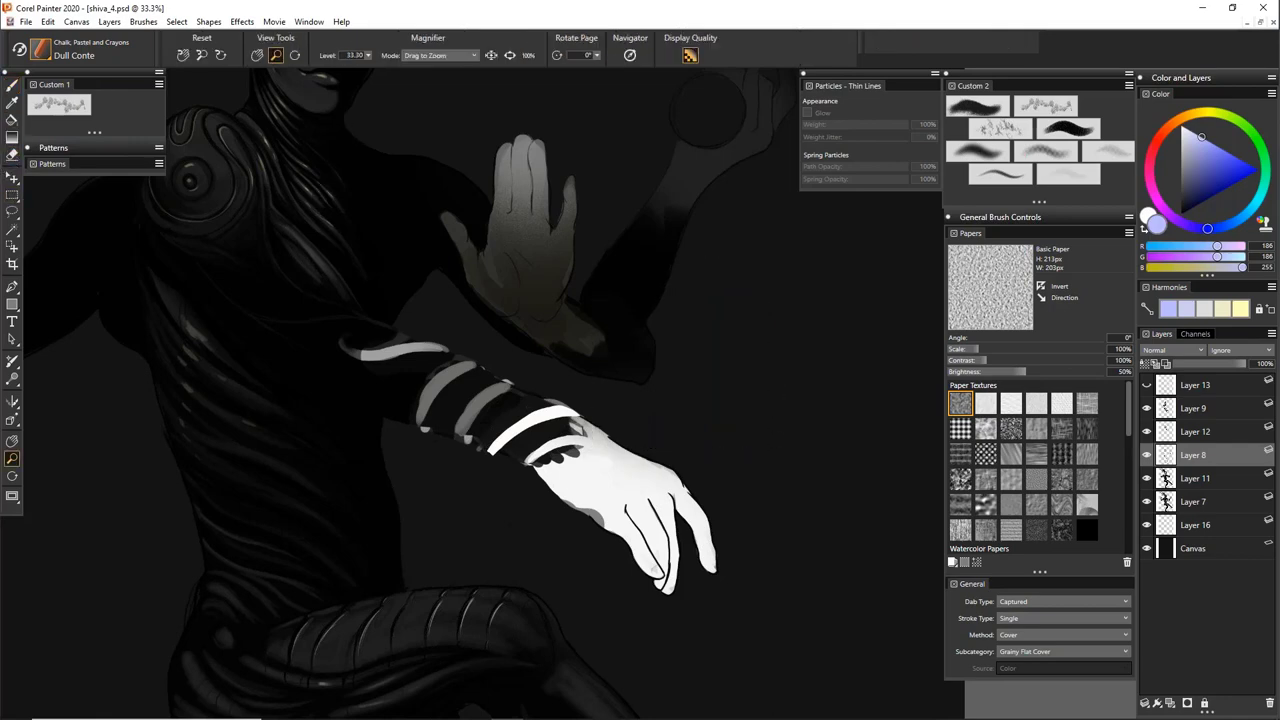
click(13, 197)
click(236, 56)
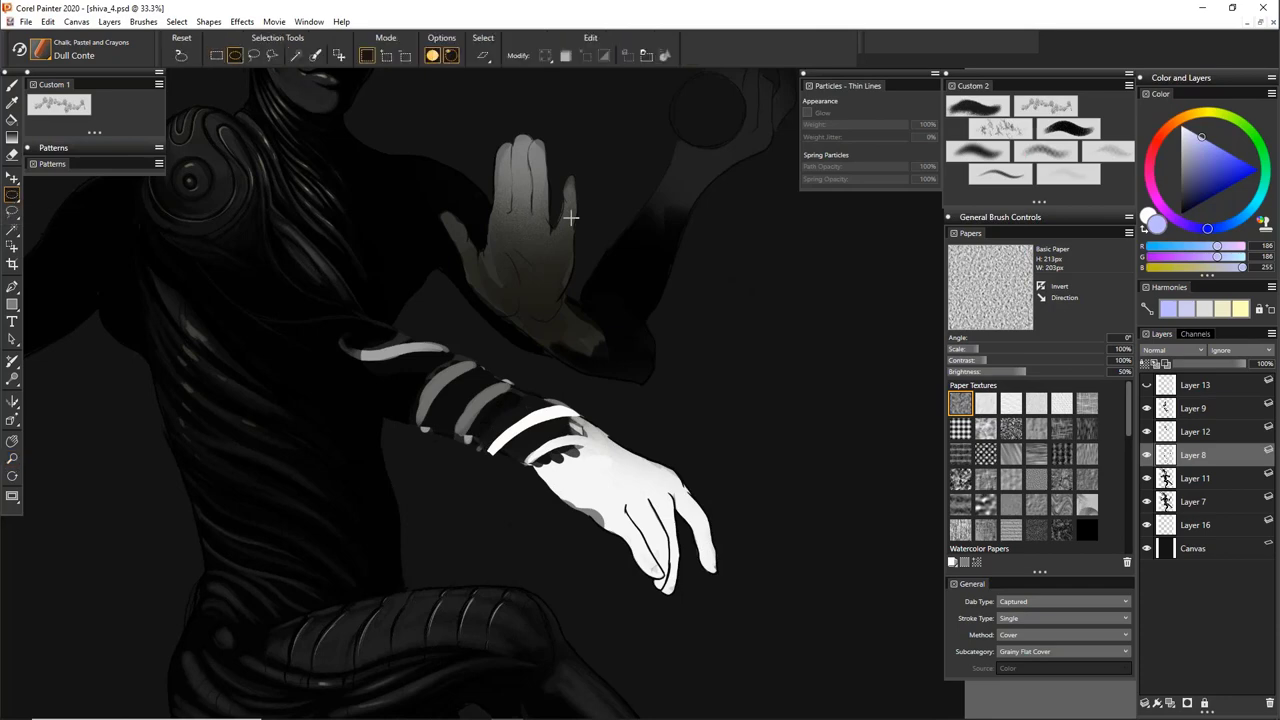
drag(632, 238, 773, 407)
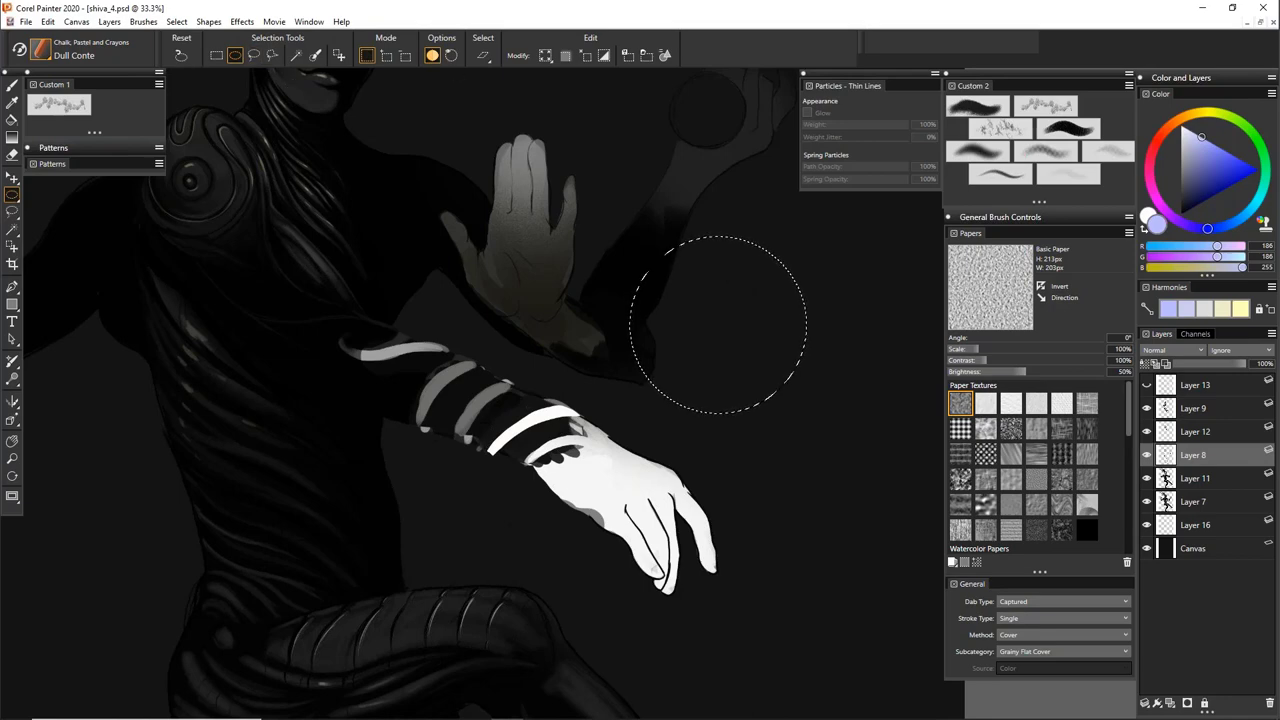
Add several smaller and overlapping circles to the selection, and subtract one circle from the upper edge of the largest circle
click(389, 58)
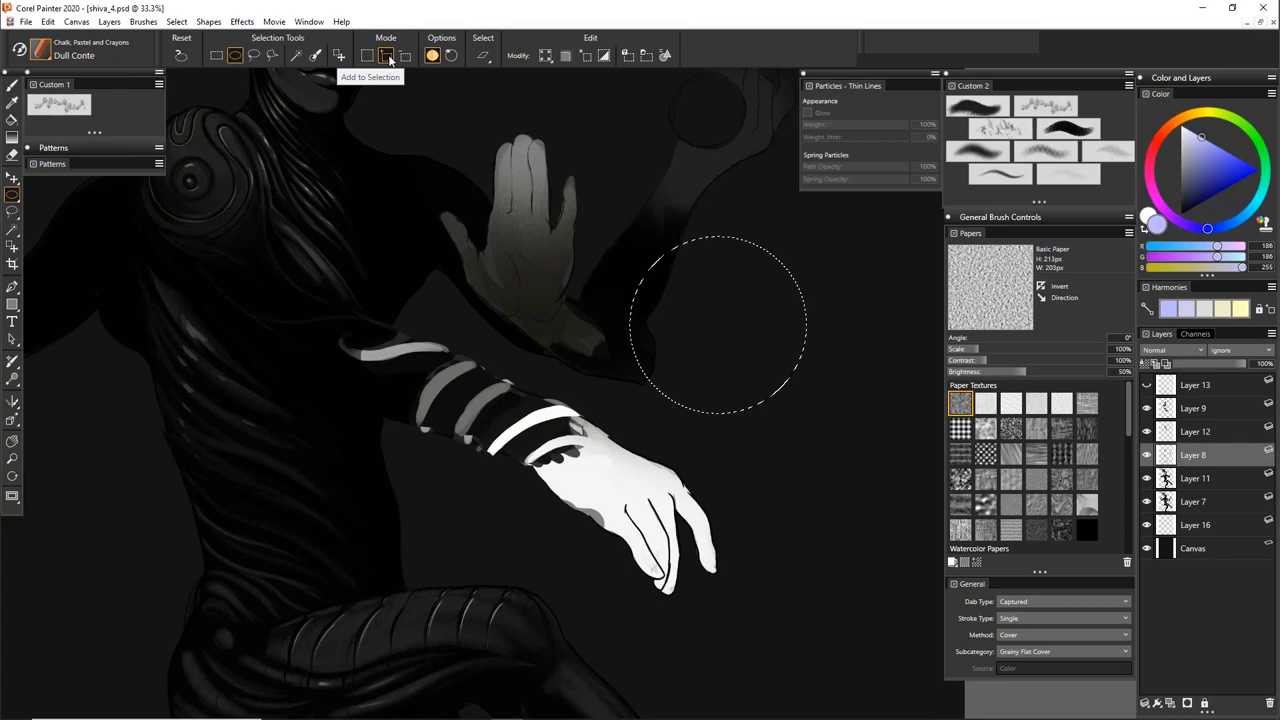
mouse_move(744, 468)
mouse_down()
mouse_move(730, 329)
mouse_move(760, 384)
mouse_up()
drag(804, 545, 859, 468)
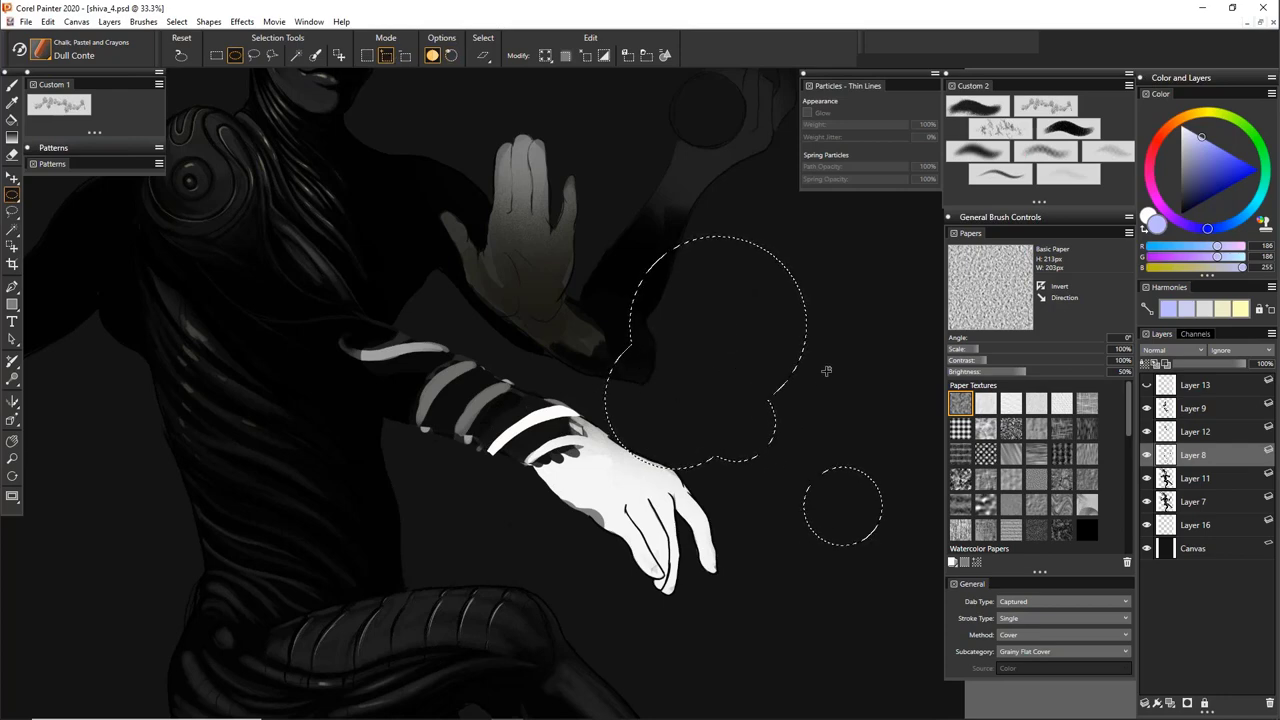
drag(826, 370, 778, 419)
click(402, 55)
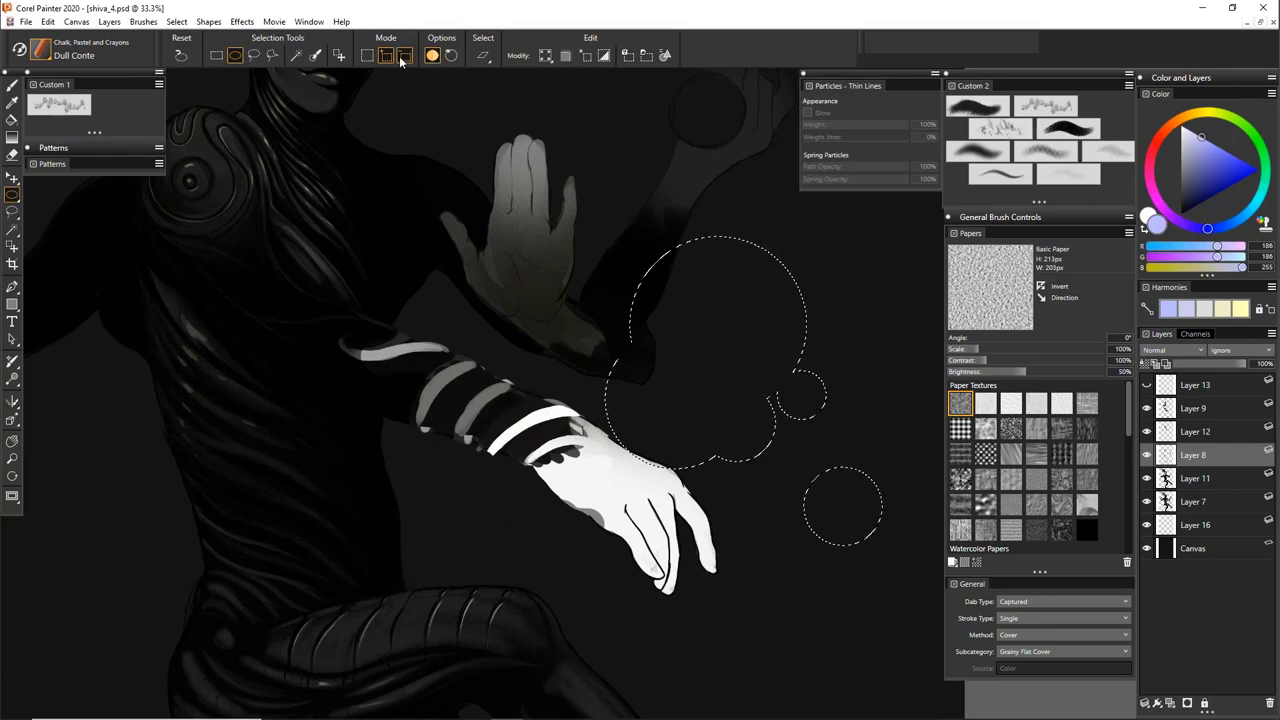
drag(821, 222, 820, 323)
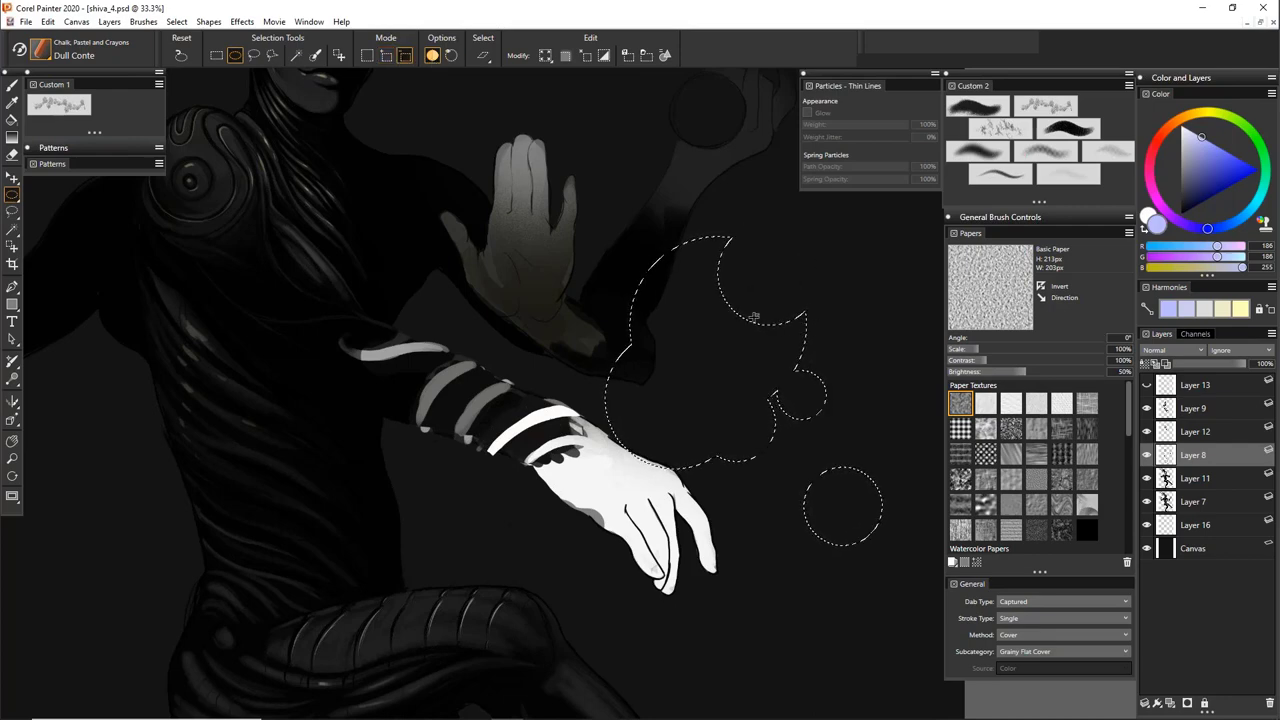
Try painting inside the combined circle selection with light blue at brush size 212.7, undo it, and clear the selection
key(b)
drag(599, 388, 669, 598)
drag(518, 138, 557, 287)
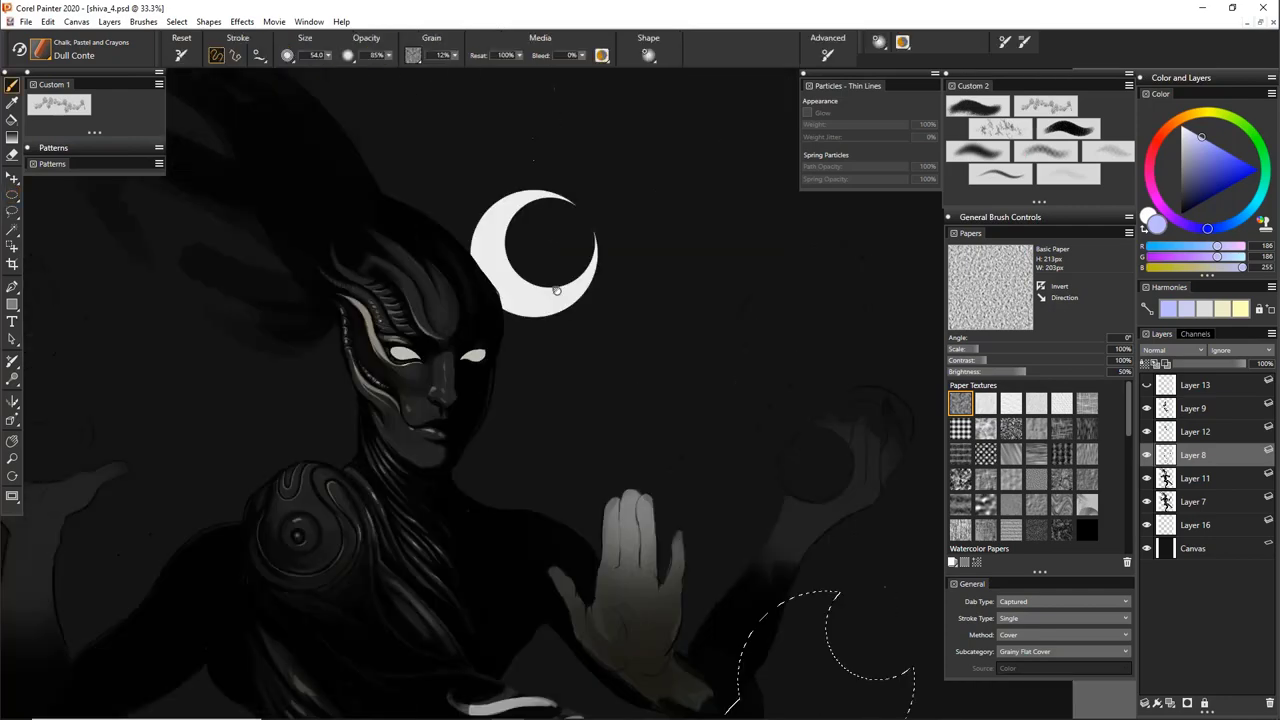
drag(738, 422, 473, 169)
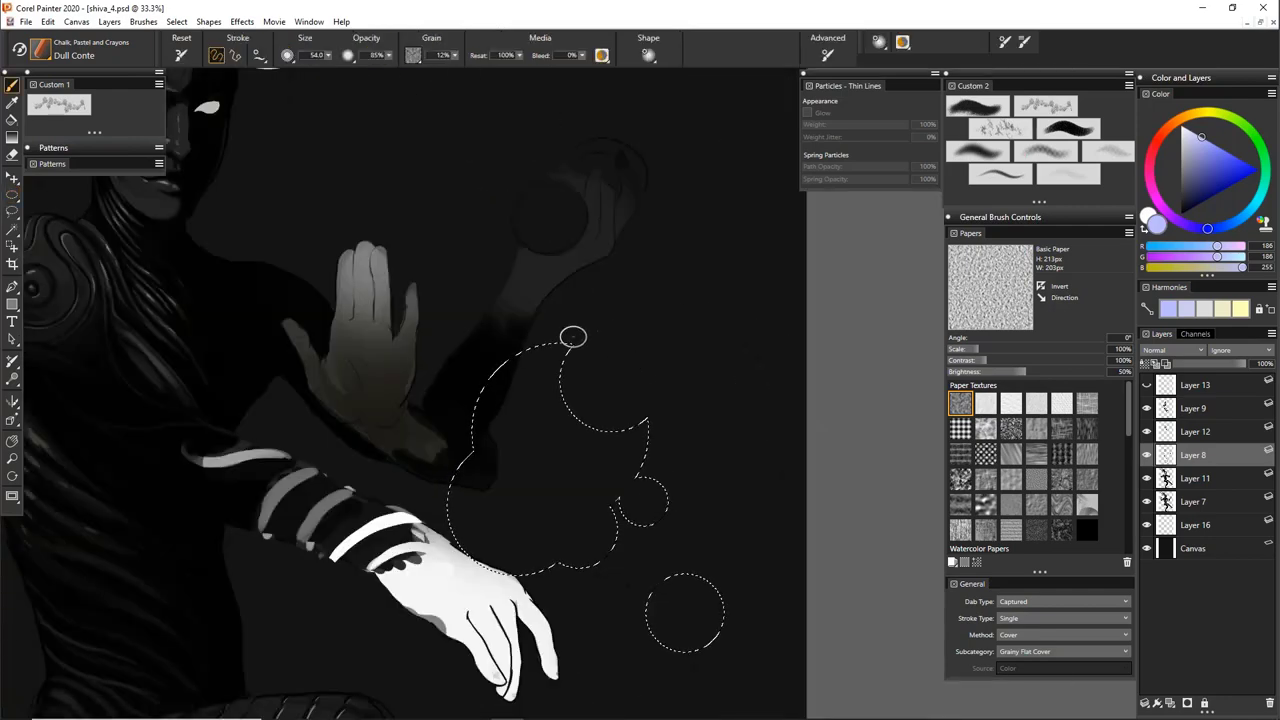
mouse_move(547, 342)
mouse_down()
mouse_move(560, 449)
mouse_move(700, 456)
mouse_move(708, 569)
mouse_move(693, 617)
mouse_up()
key(ctrl+z)
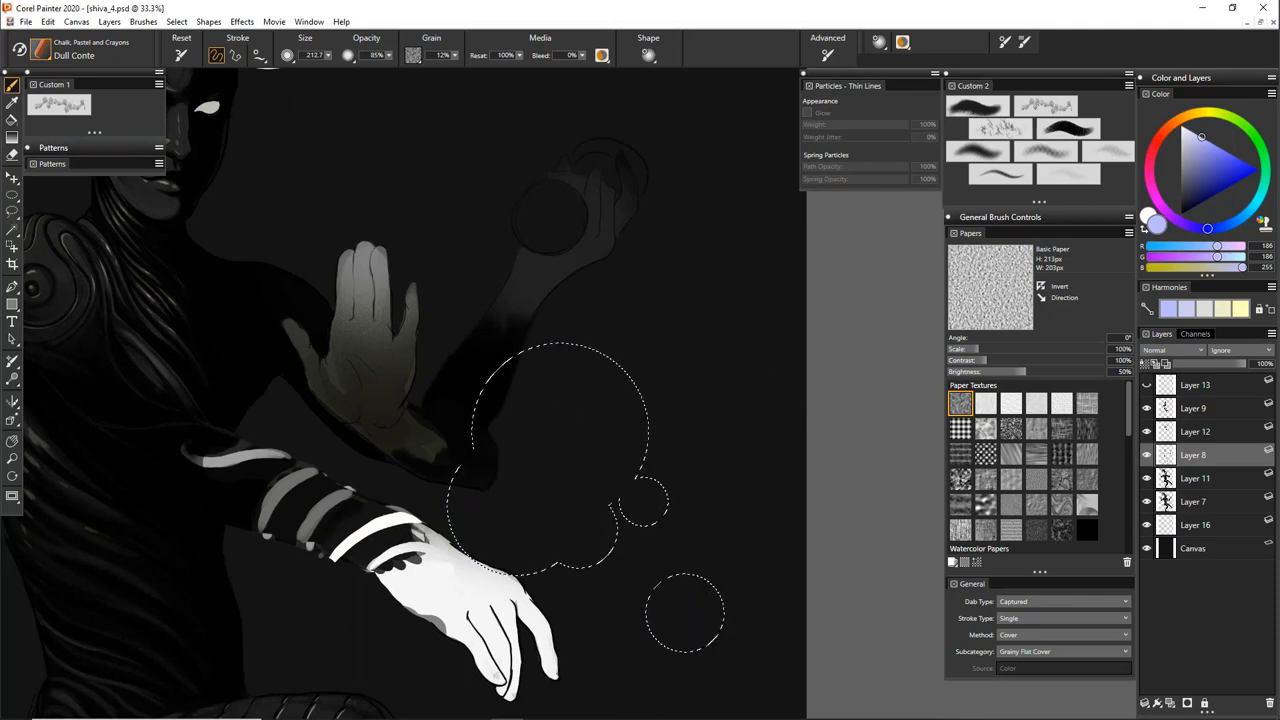
key(ctrl+d)
Draw a closed curved shape with the Pen tool in the empty background between the raised arm and the torso
drag(260, 318, 580, 236)
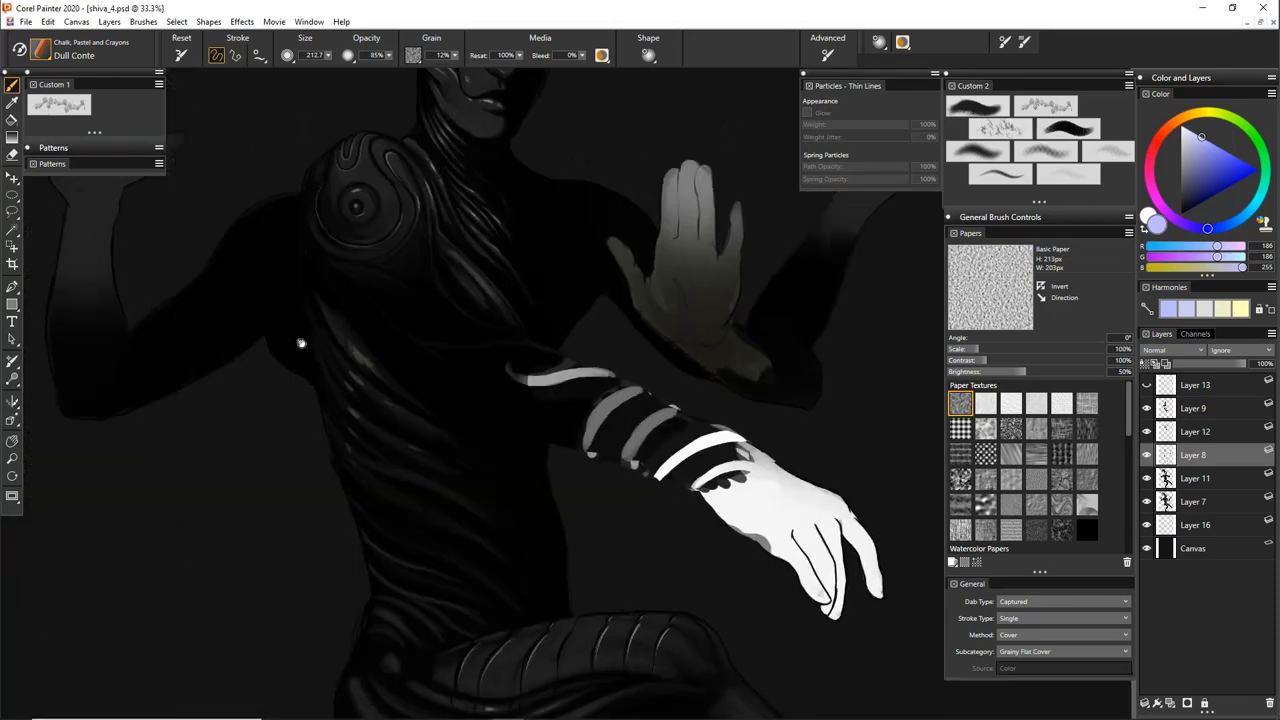
drag(300, 343, 343, 290)
click(12, 286)
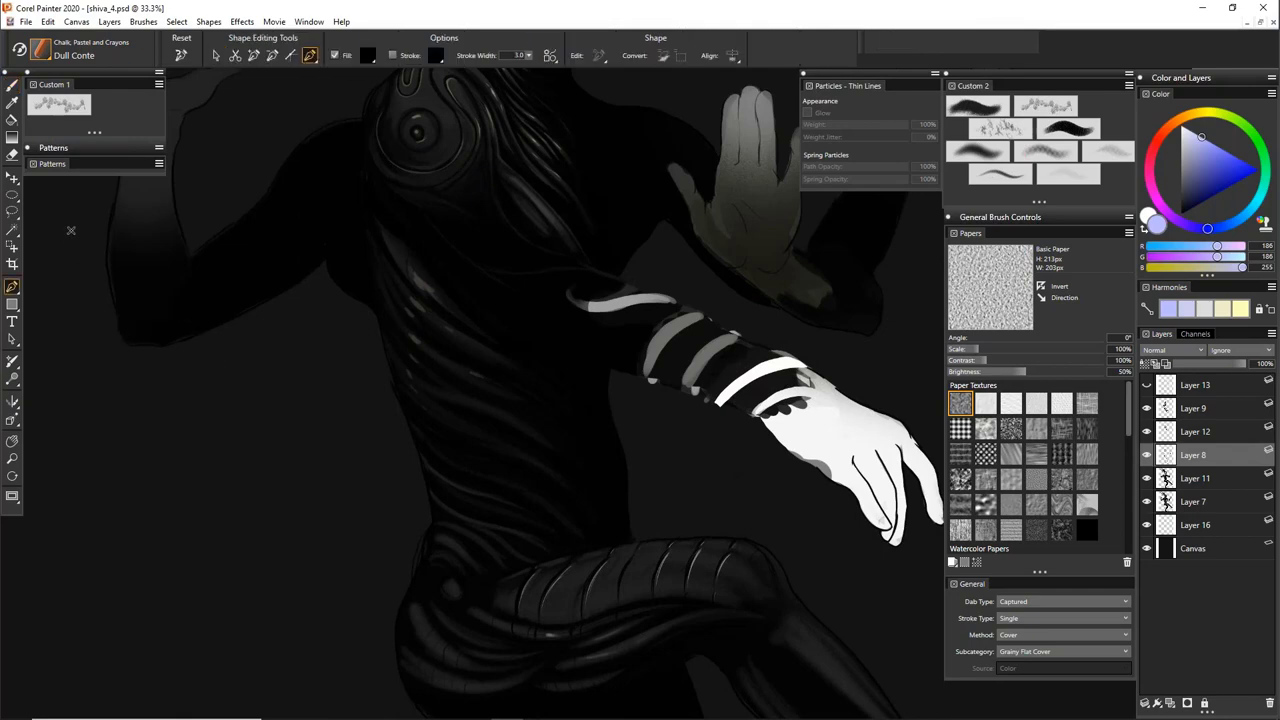
drag(218, 418, 412, 336)
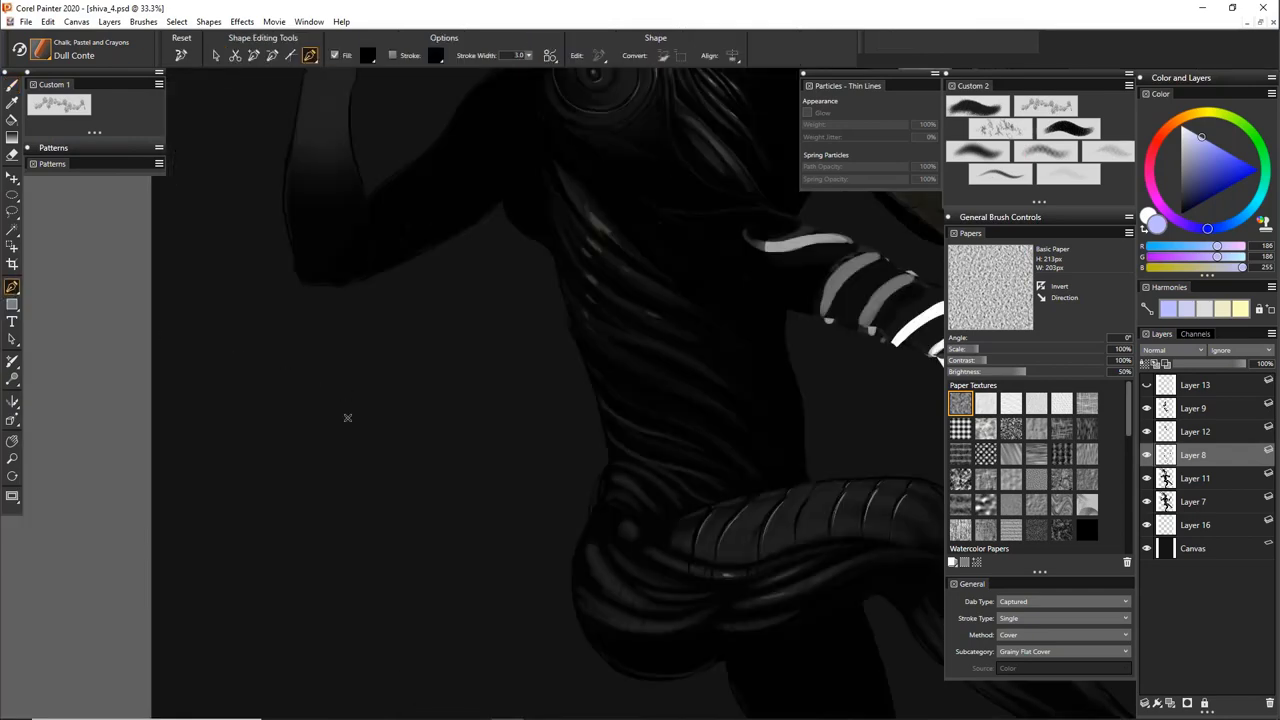
click(316, 366)
drag(393, 437, 542, 384)
drag(485, 333, 453, 282)
drag(326, 382, 512, 241)
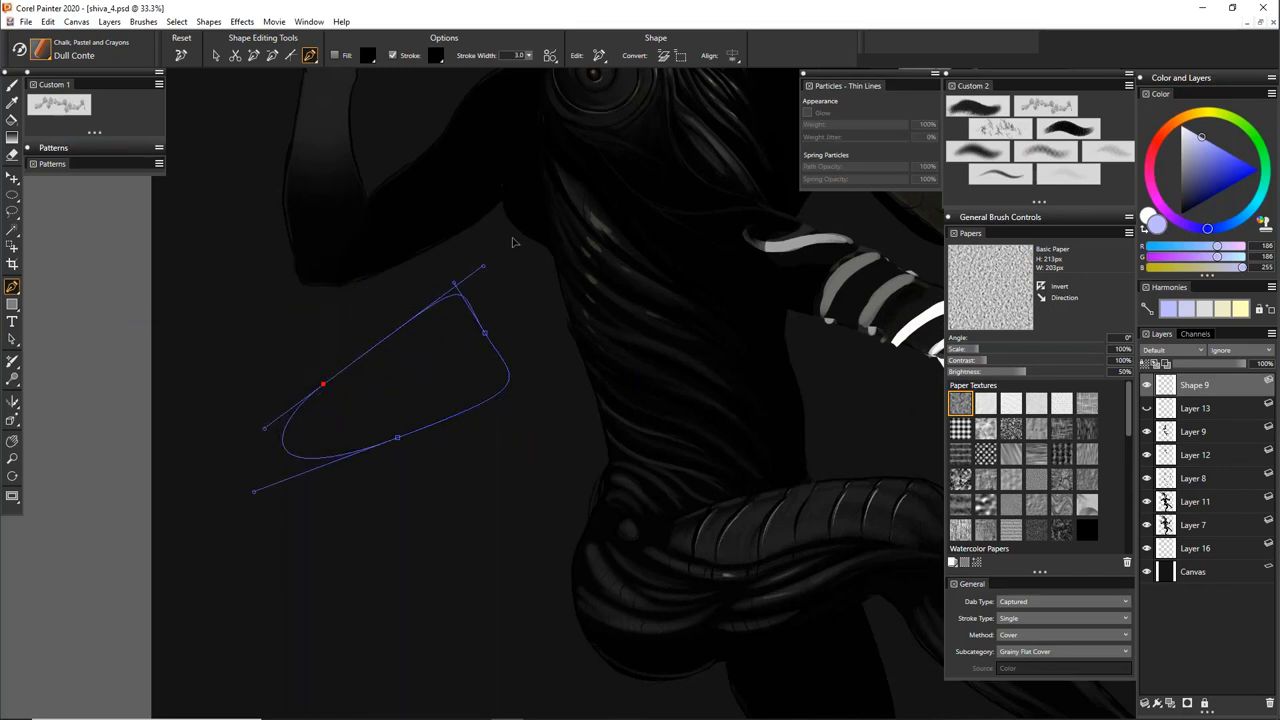
Load the outline of Shape 9 as a selection, add a new layer for painting inside it, and clear the selection
ctrl+click(1172, 388)
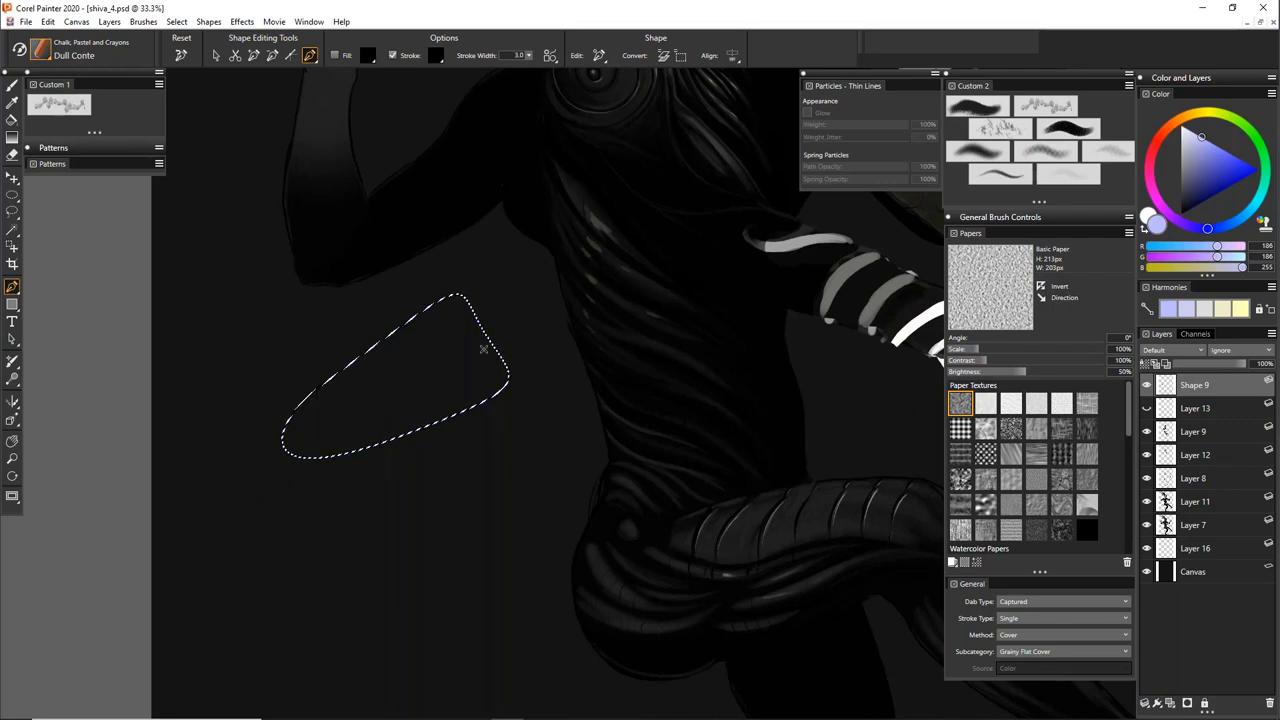
key(ctrl+shift+n)
key(b)
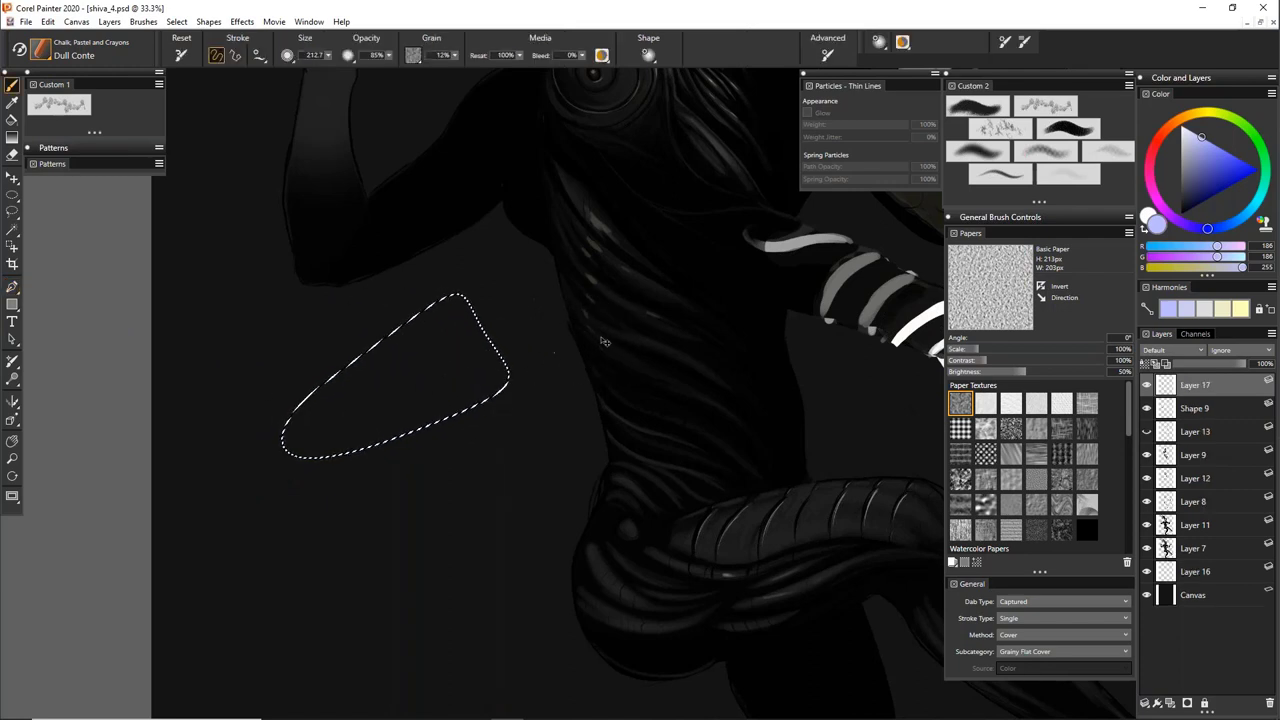
key(ctrl+d)
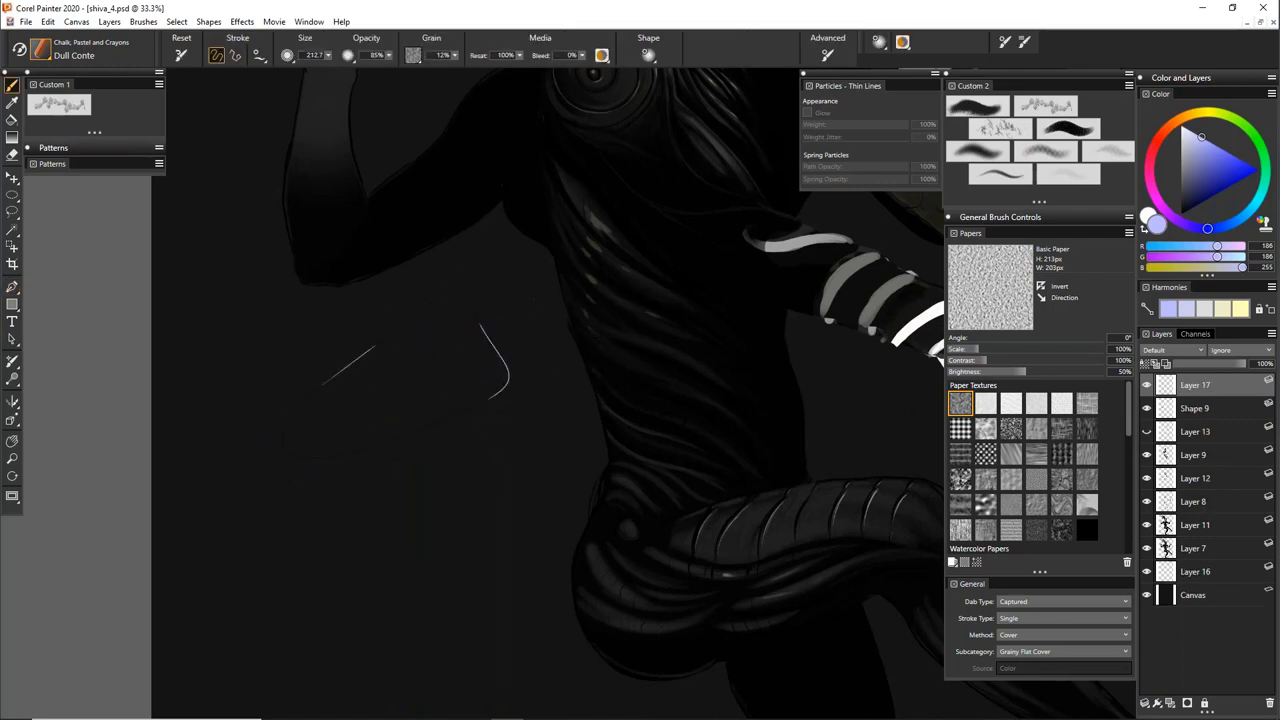
Toggle the visibility of Layer 17 to check its strokes, and delete Layer 17 and Shape 9
click(1151, 386)
click(1151, 386)
drag(609, 369, 455, 562)
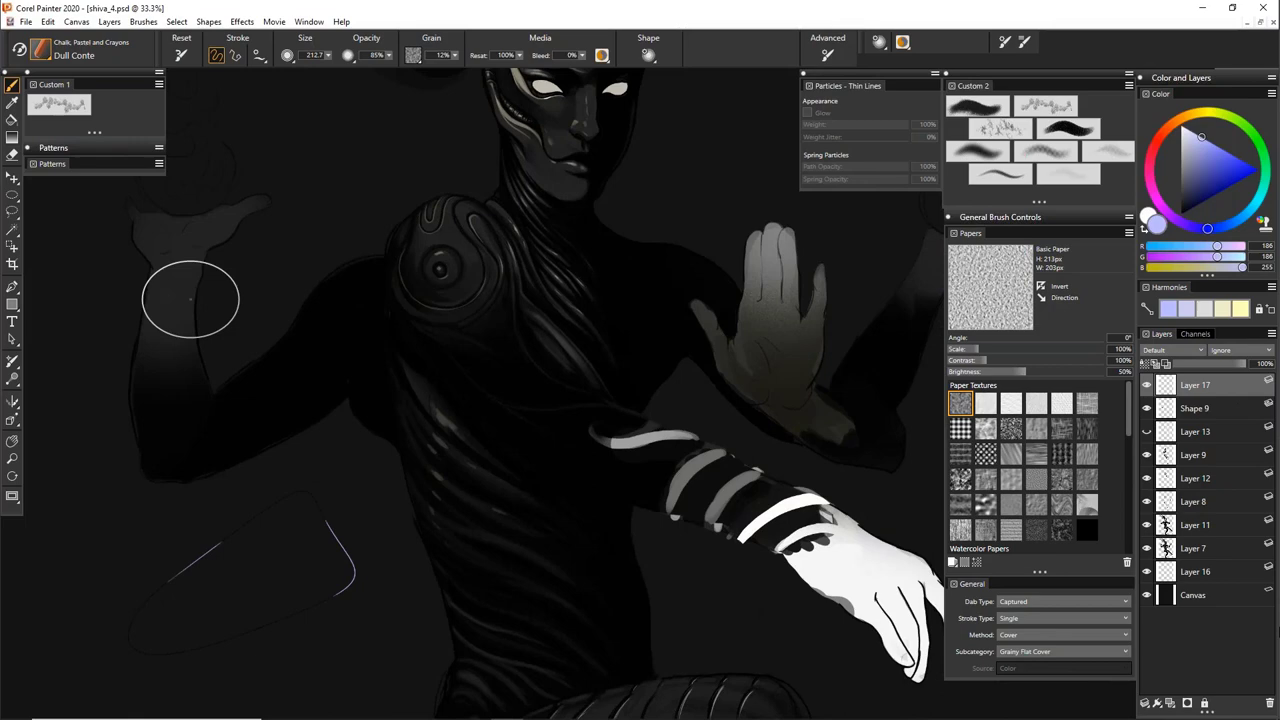
click(1270, 703)
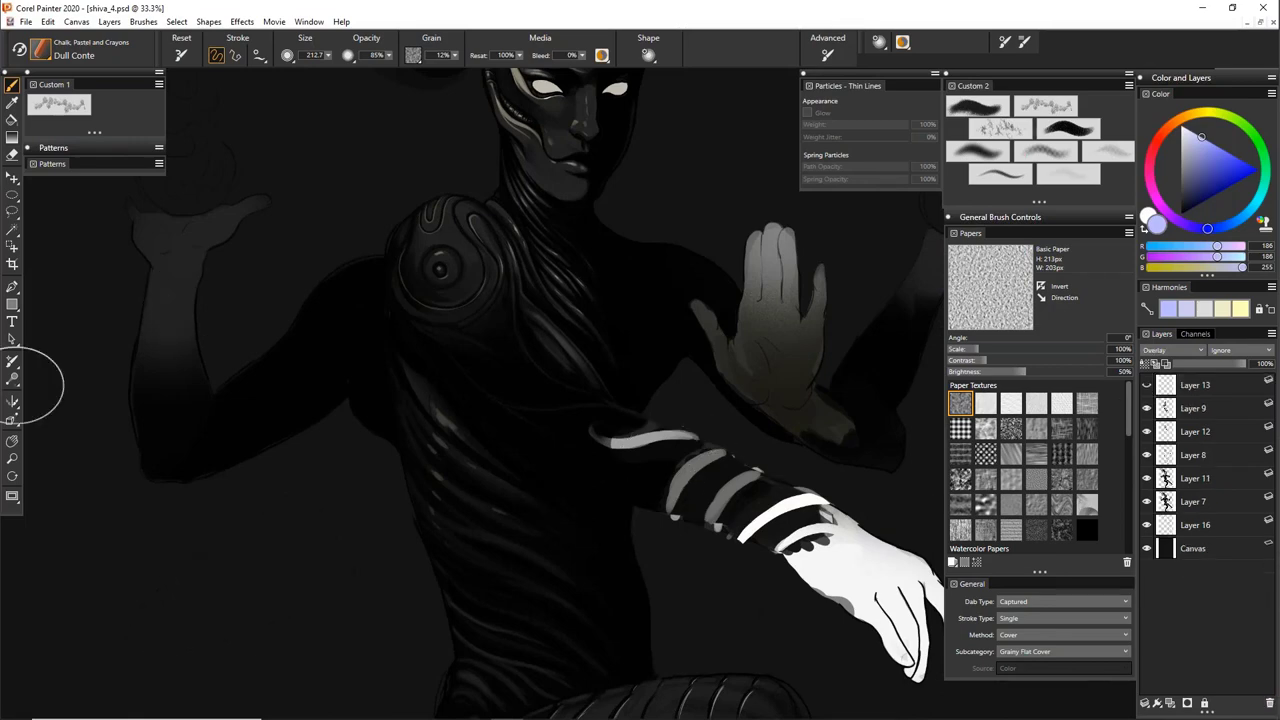
key(Delete)
Make a large oval freehand lasso selection in add-to-selection mode in the empty background beside the pale hand
drag(677, 294, 391, 205)
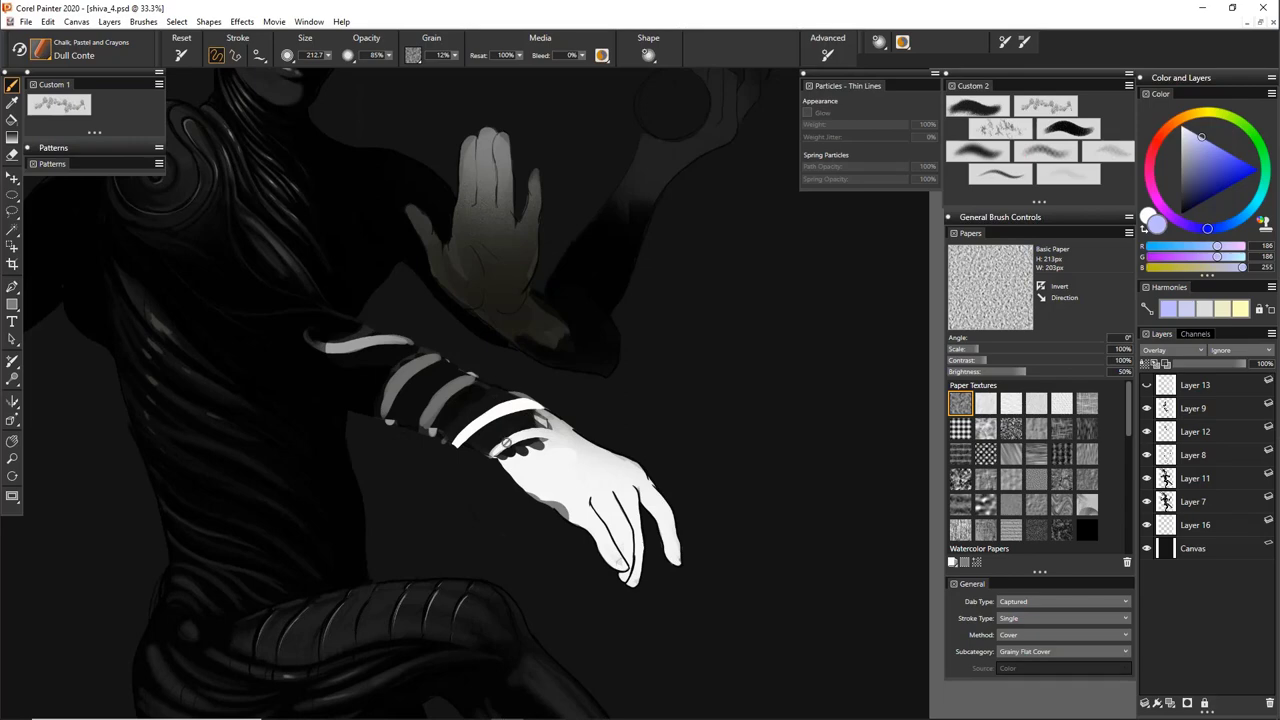
key(l)
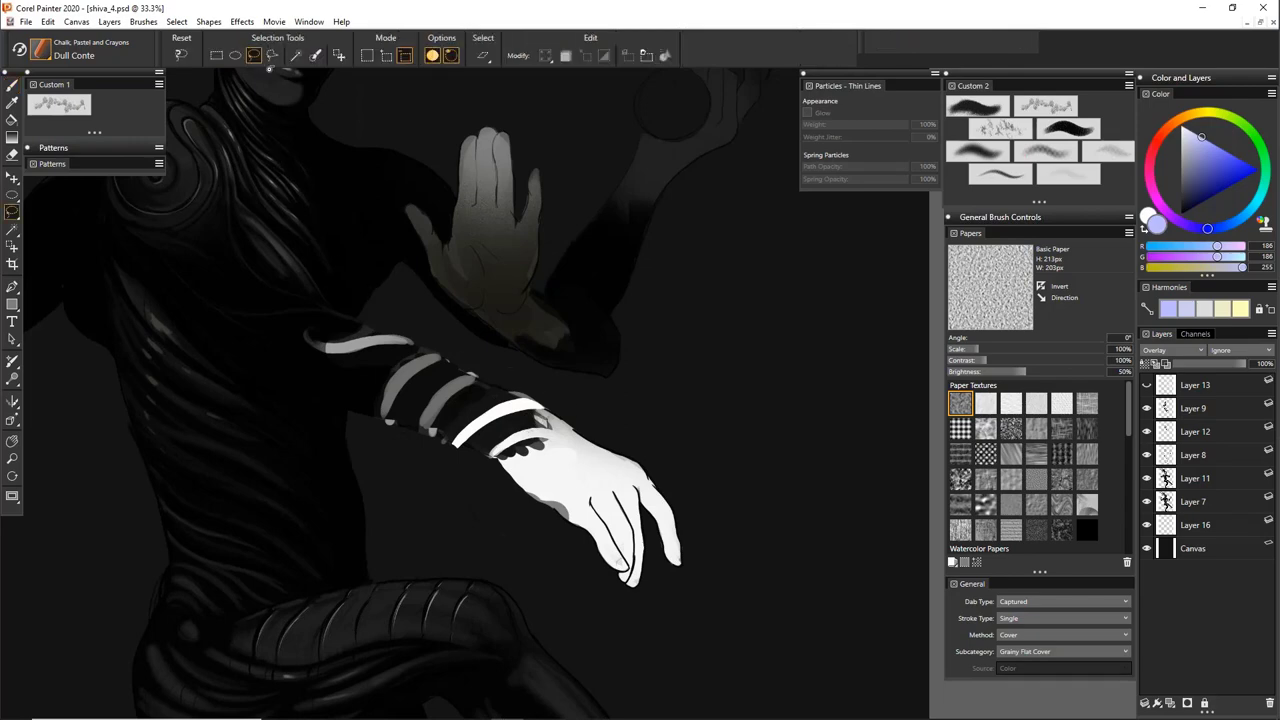
click(235, 55)
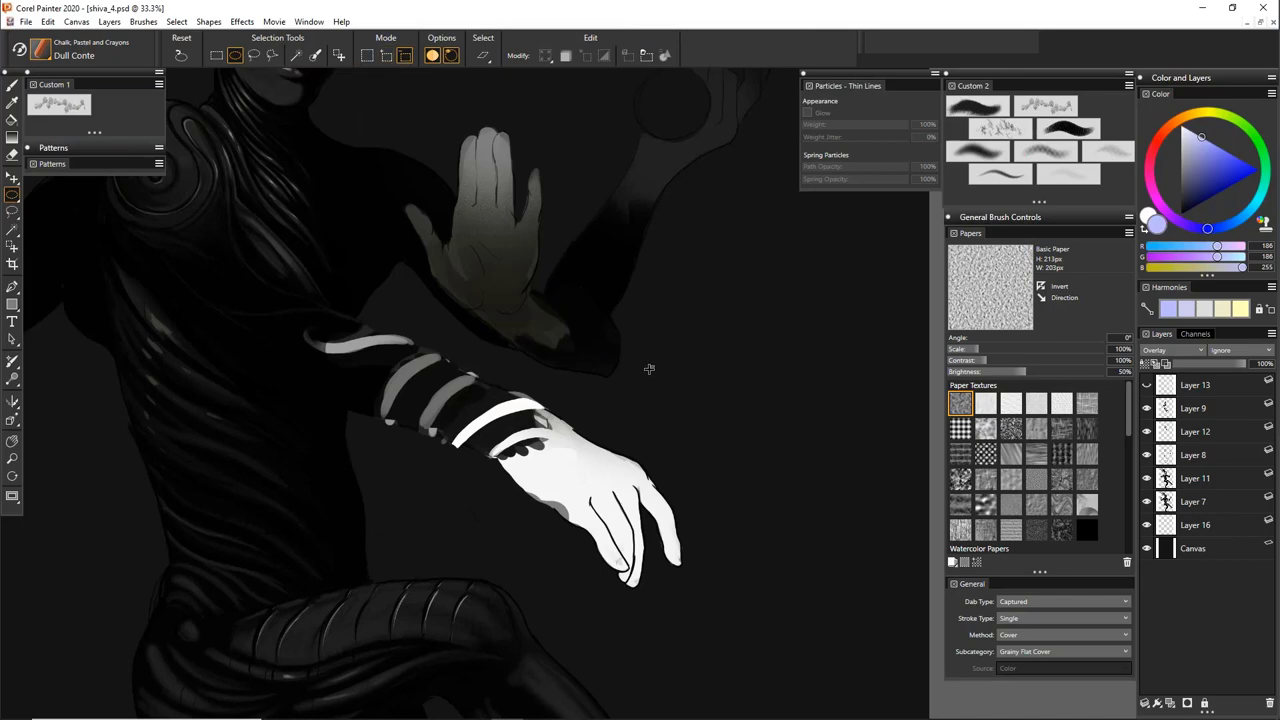
drag(718, 306, 778, 306)
key(l)
mouse_move(725, 226)
mouse_down()
mouse_move(820, 289)
mouse_move(714, 383)
mouse_up()
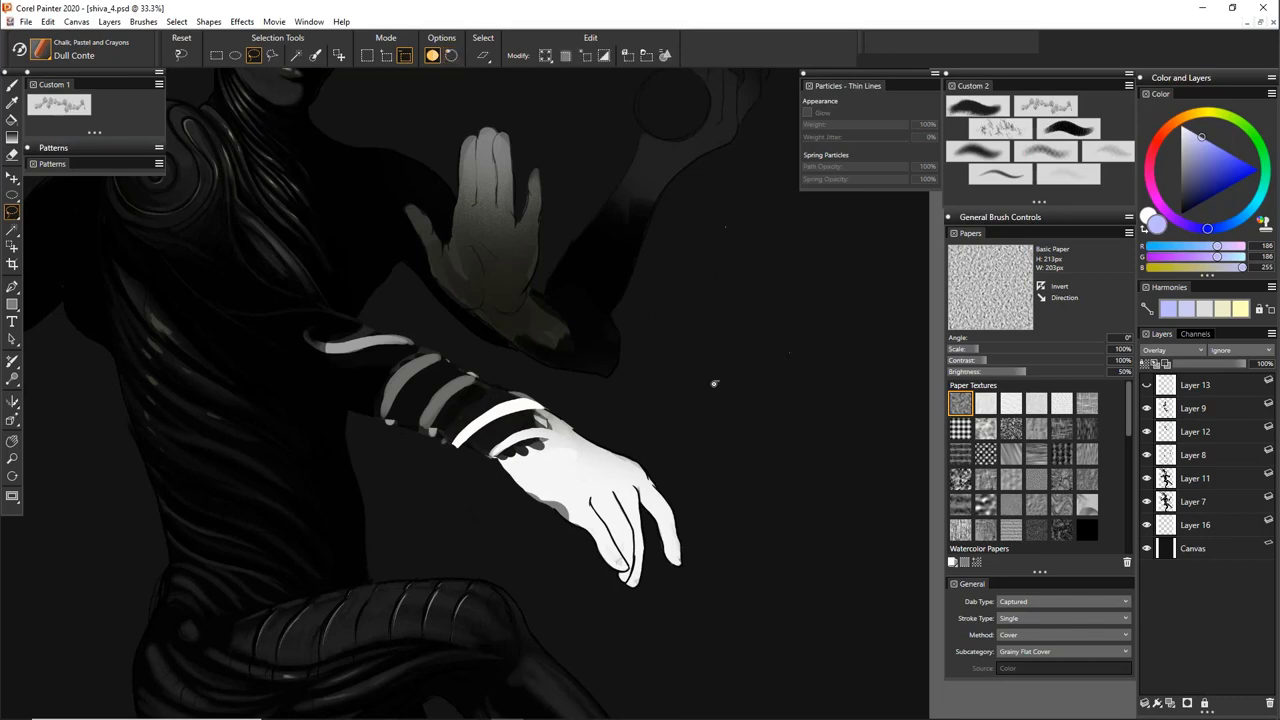
click(386, 55)
key(ctrl+plus)
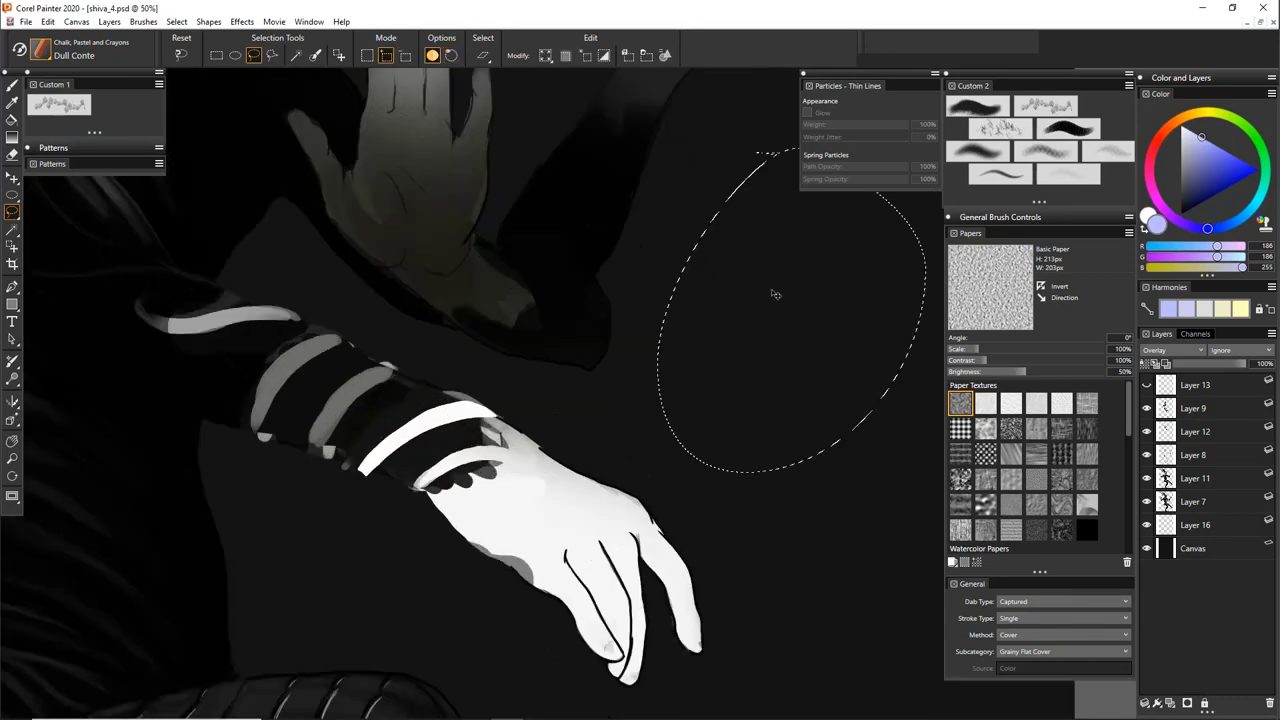
key(ctrl+plus)
drag(912, 196, 580, 398)
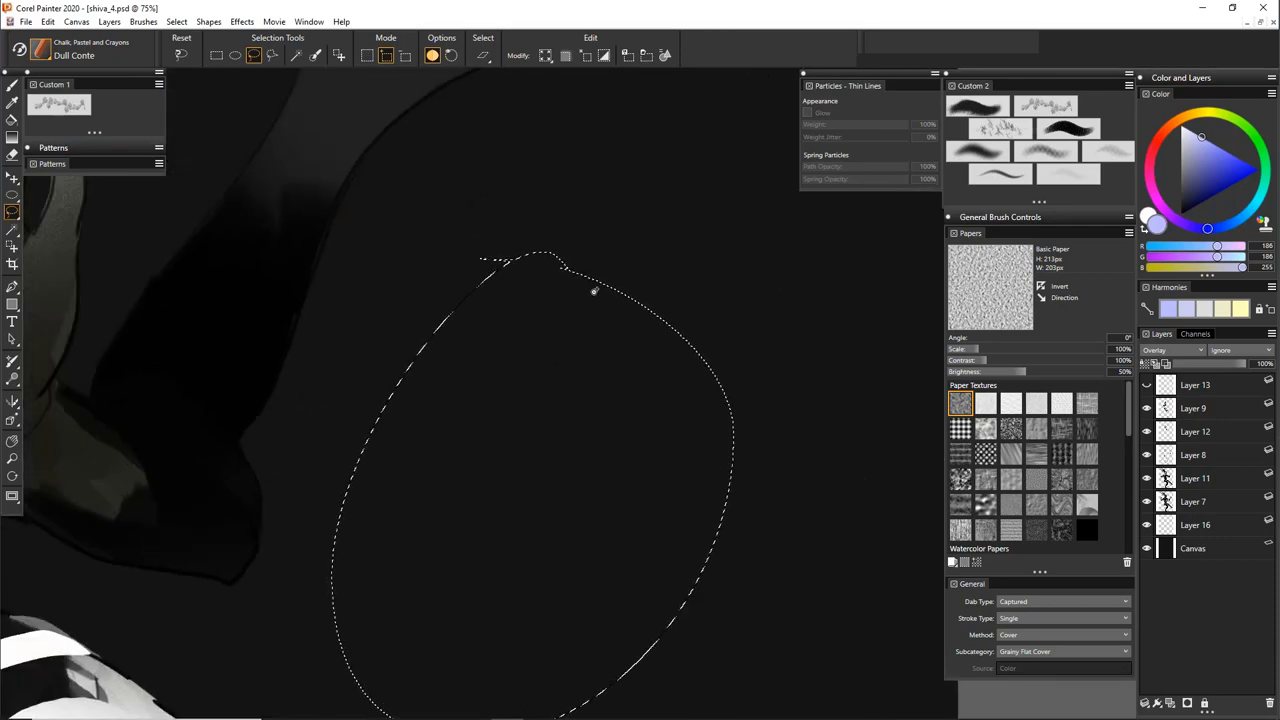
Activate Layer 12 and fill the oval lasso selection with pale lavender paint using the Dull Conte brush
key(b)
click(1194, 409)
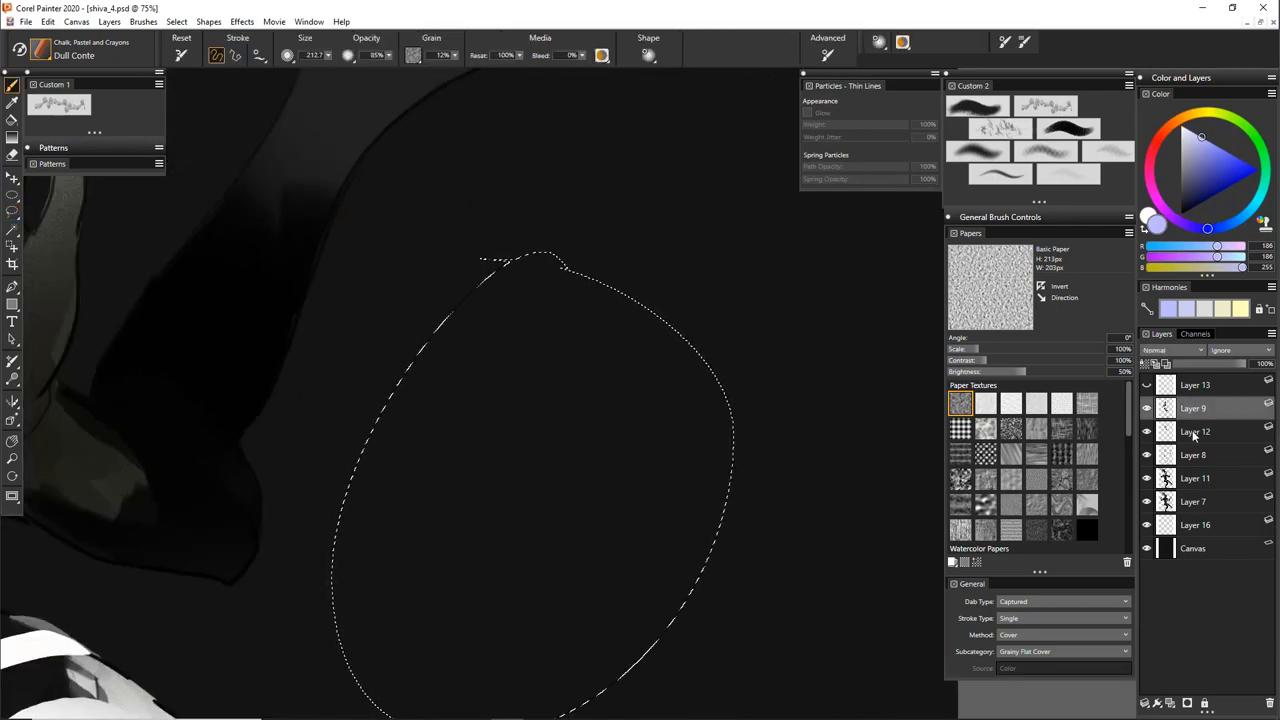
click(1194, 431)
mouse_move(594, 334)
mouse_down()
mouse_move(520, 400)
mouse_move(500, 580)
mouse_move(600, 560)
mouse_move(450, 625)
mouse_up()
drag(643, 457, 621, 314)
drag(560, 500, 430, 530)
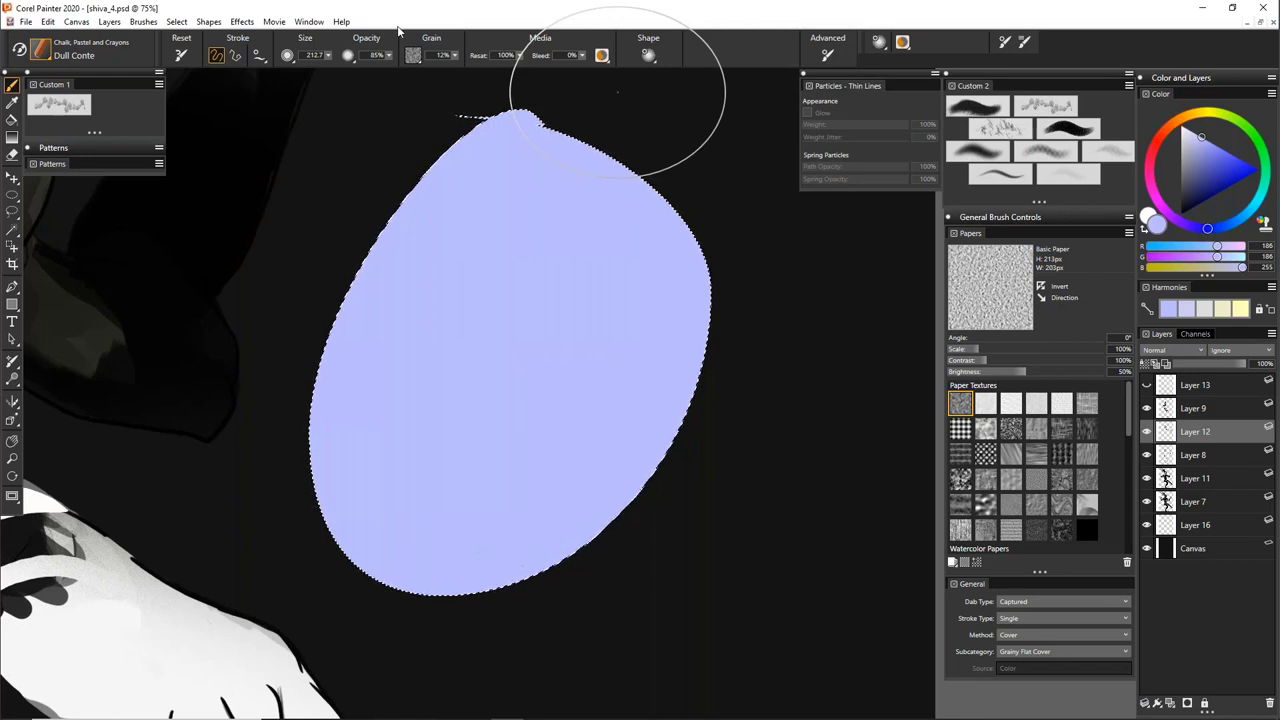
Raise the Dull Conte brush's Bleed to 54%
right_click(412, 251)
click(562, 155)
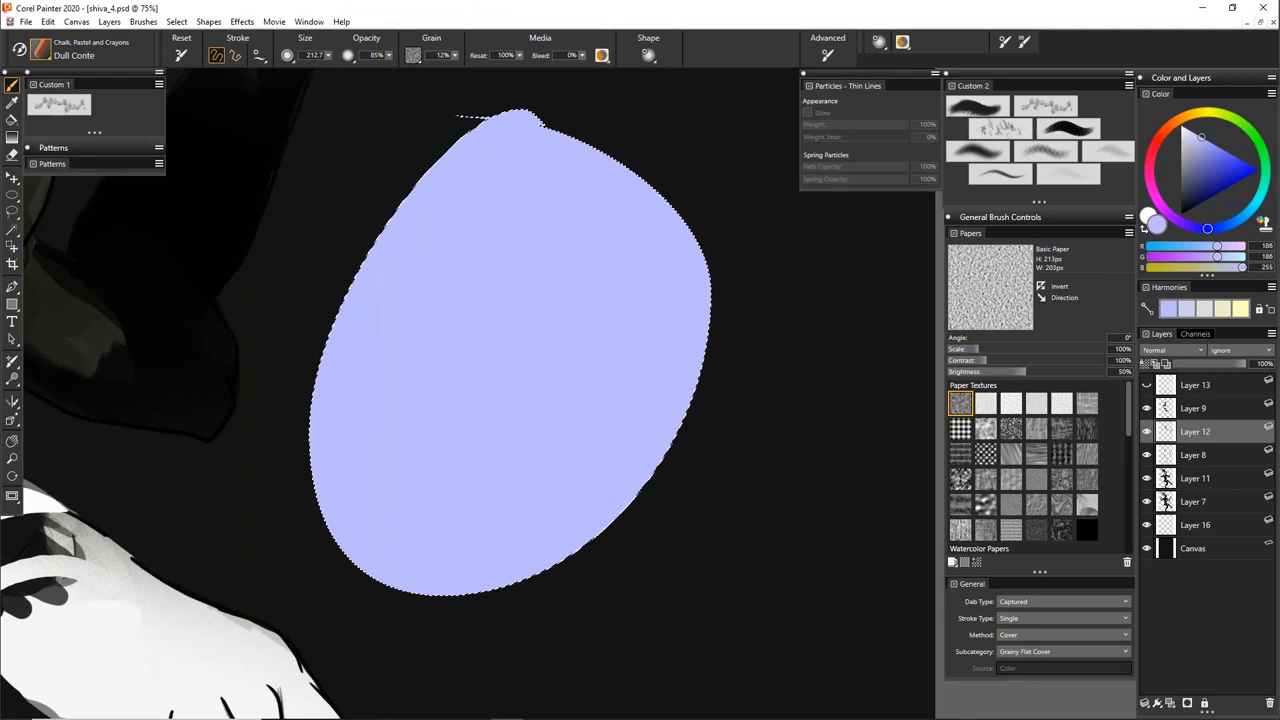
click(389, 55)
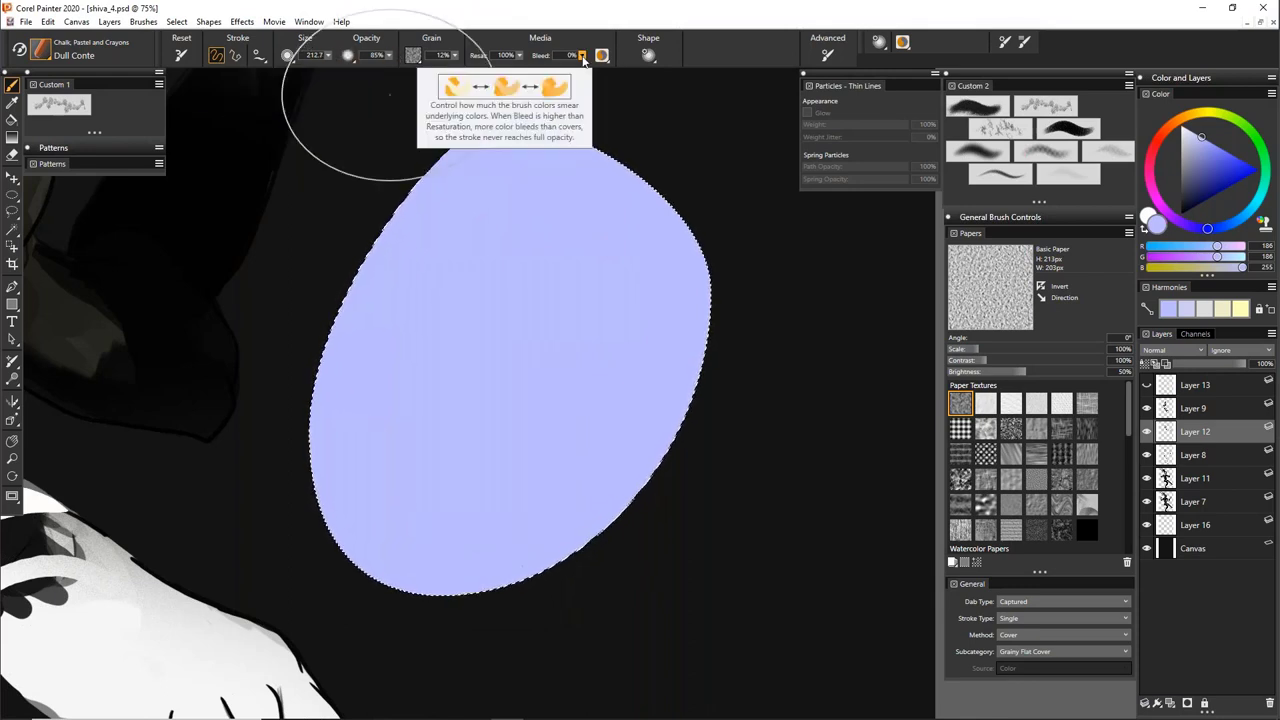
drag(582, 56, 653, 69)
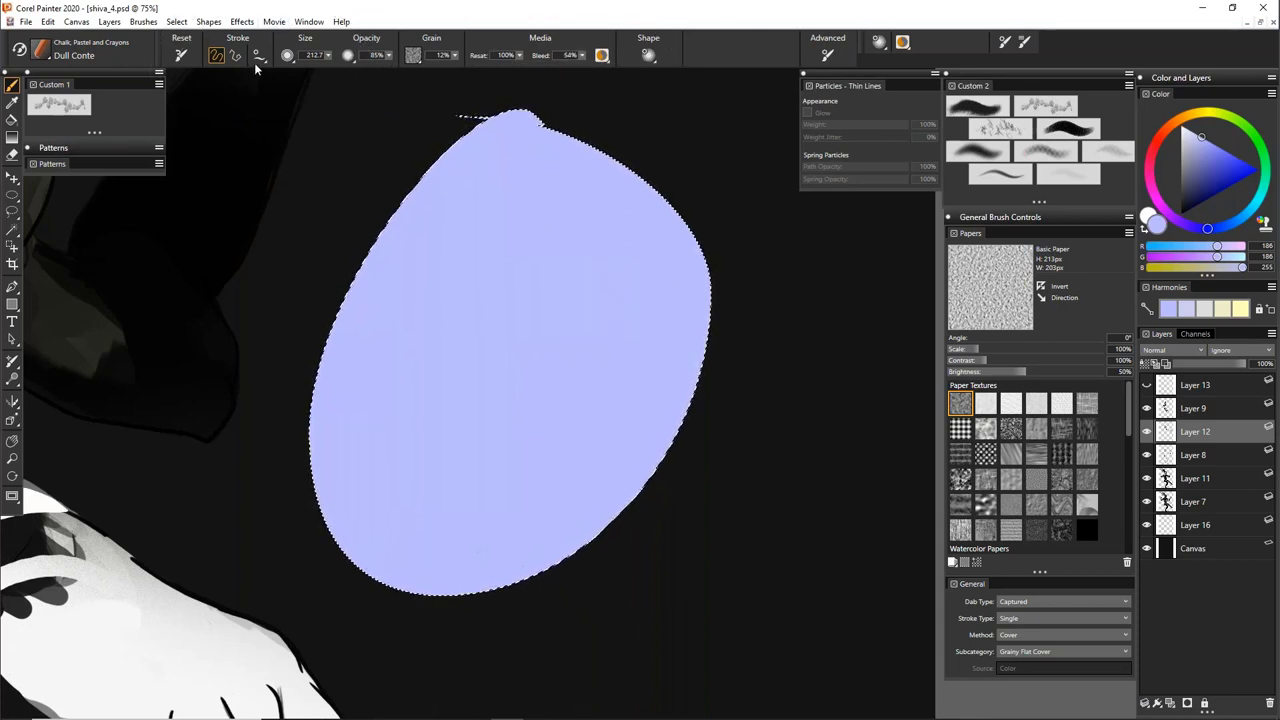
click(242, 22)
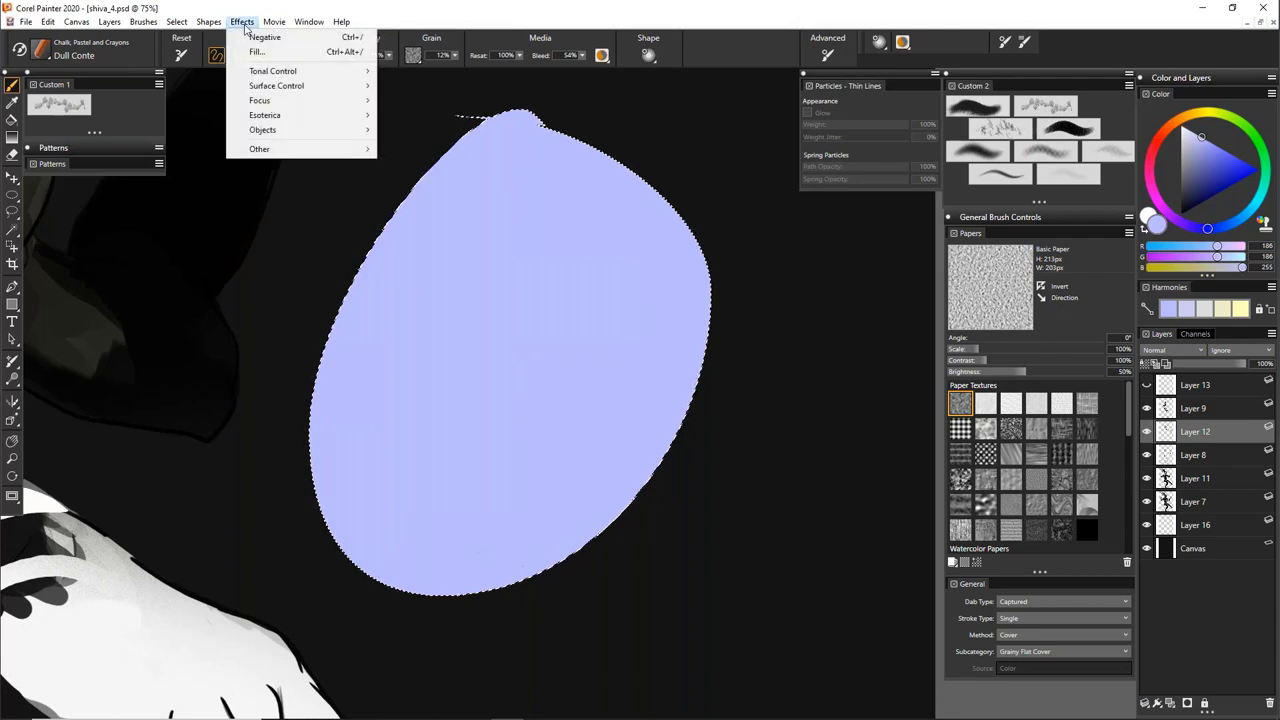
click(244, 22)
click(309, 22)
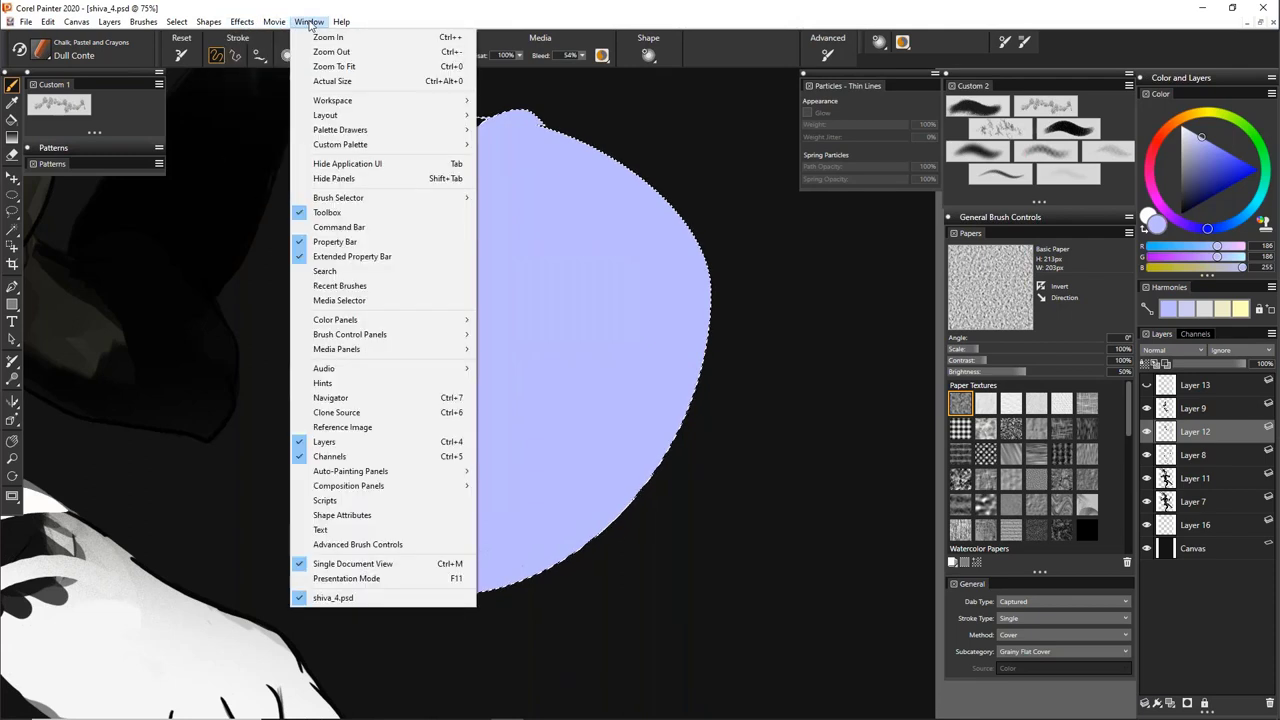
mouse_move(247, 27)
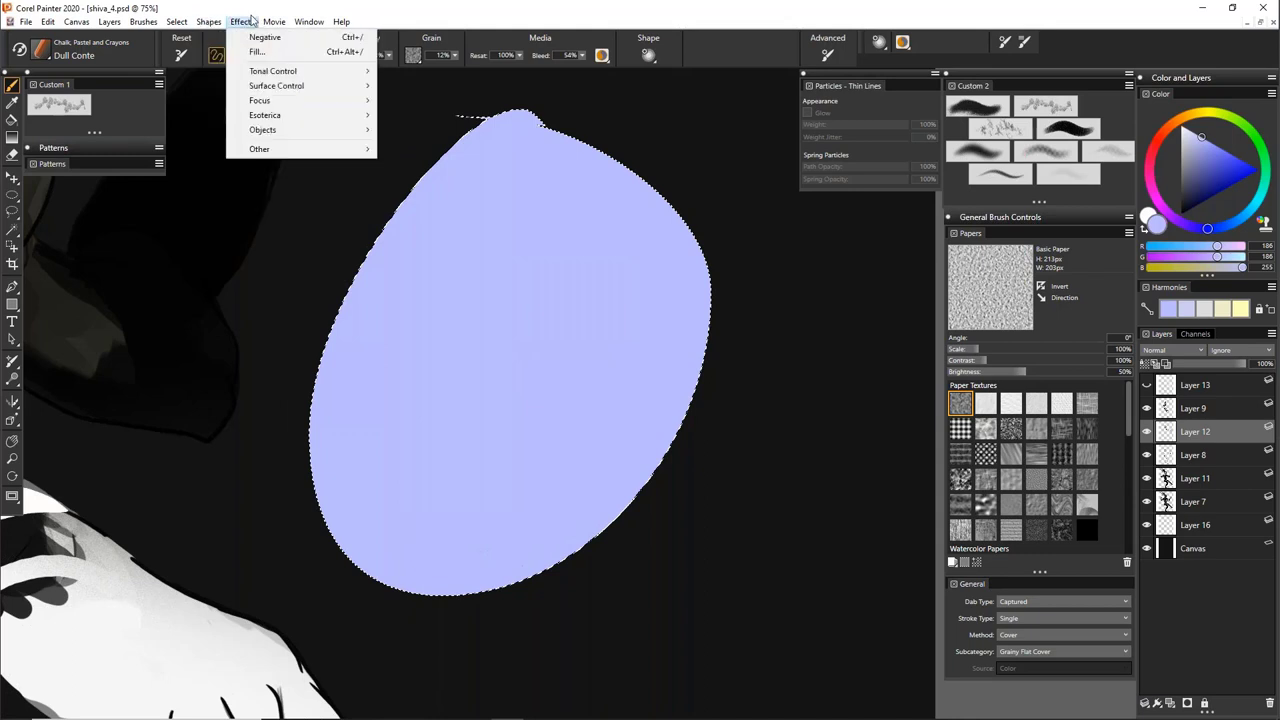
mouse_move(326, 30)
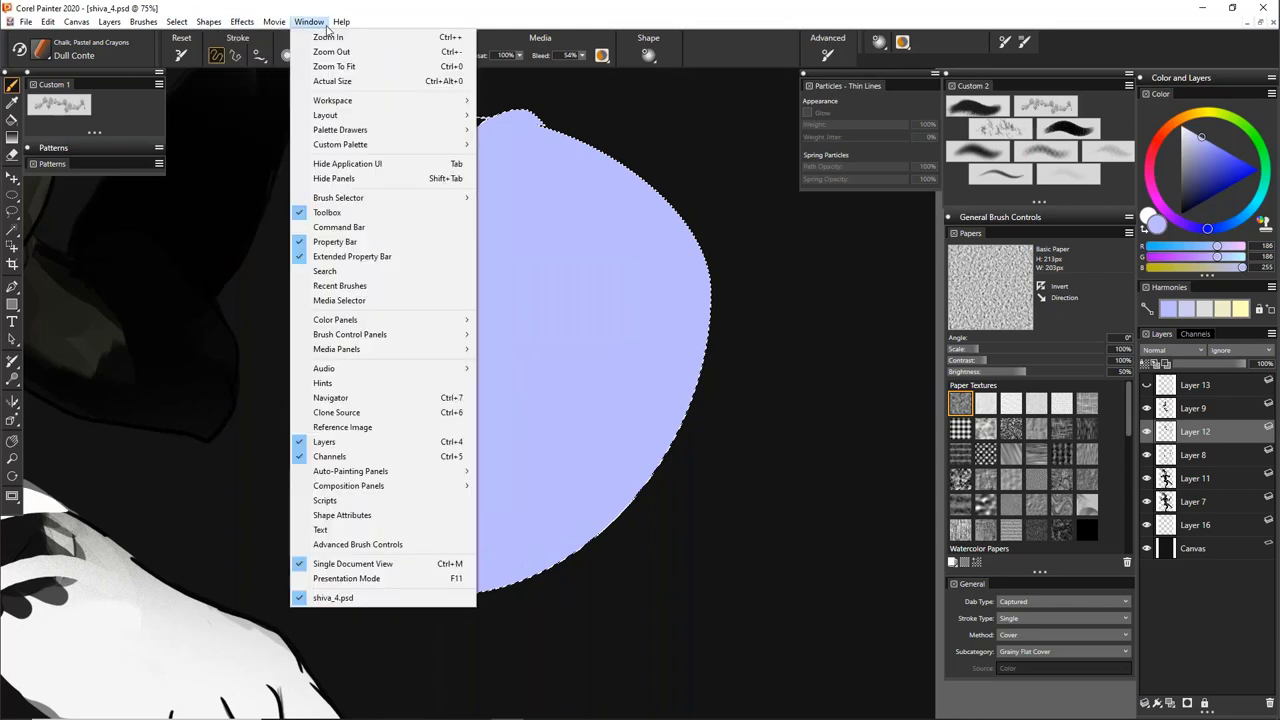
click(589, 5)
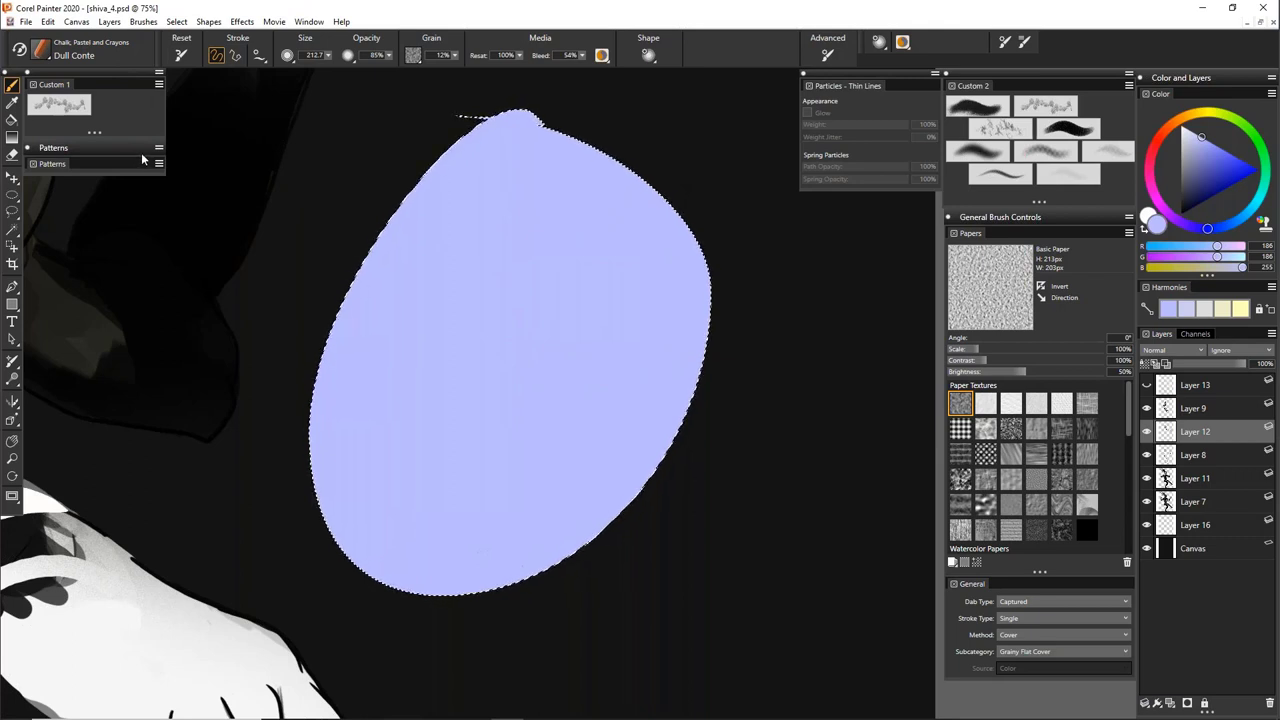
Add a small round lasso area bulging from the oval selection's right edge, and spray lavender inside it with the Smooth Spray airbrush
key(l)
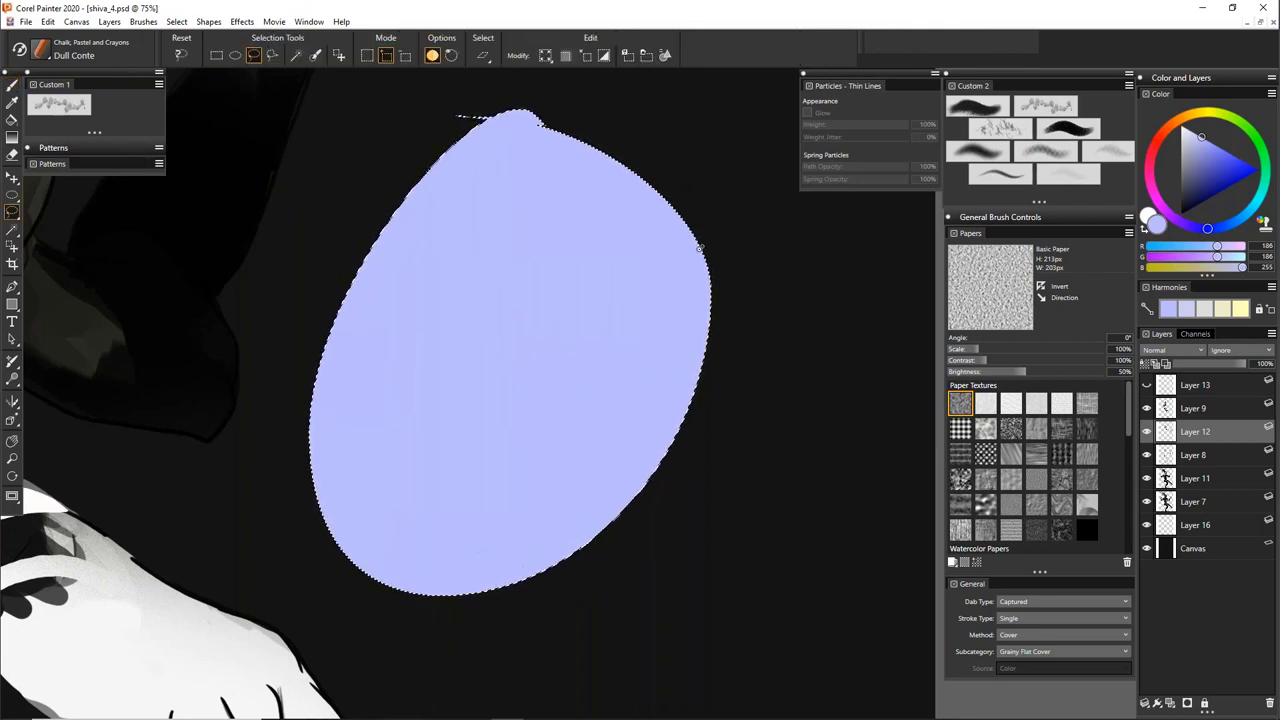
mouse_move(729, 210)
mouse_down()
mouse_move(828, 274)
mouse_move(760, 207)
mouse_up()
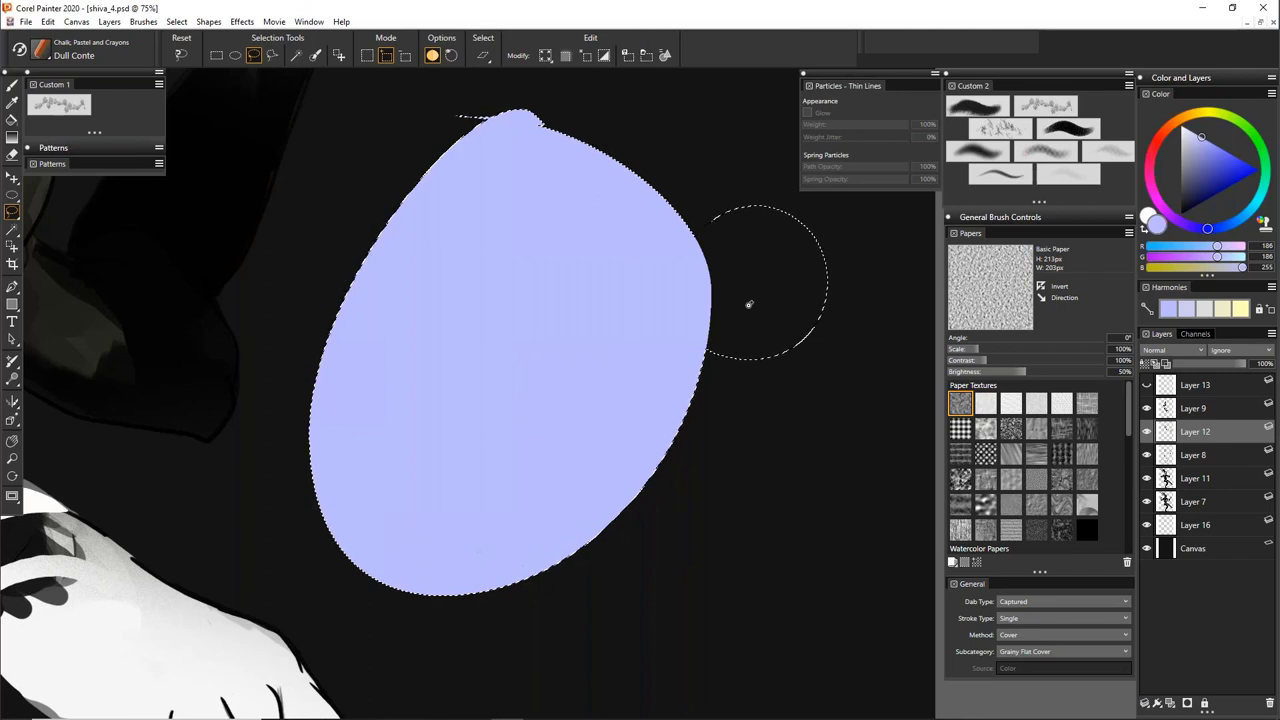
key(b)
click(1082, 127)
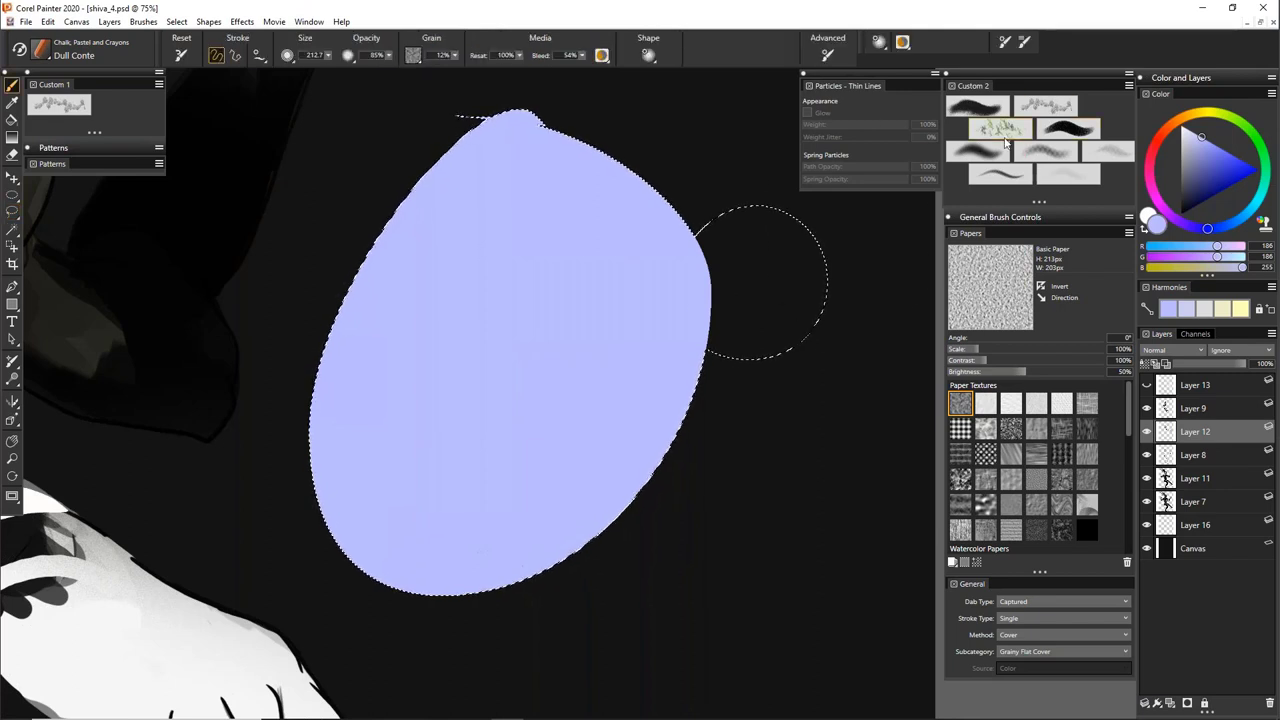
mouse_move(686, 291)
mouse_down()
mouse_move(665, 316)
mouse_move(760, 262)
mouse_move(728, 322)
mouse_move(702, 222)
mouse_up()
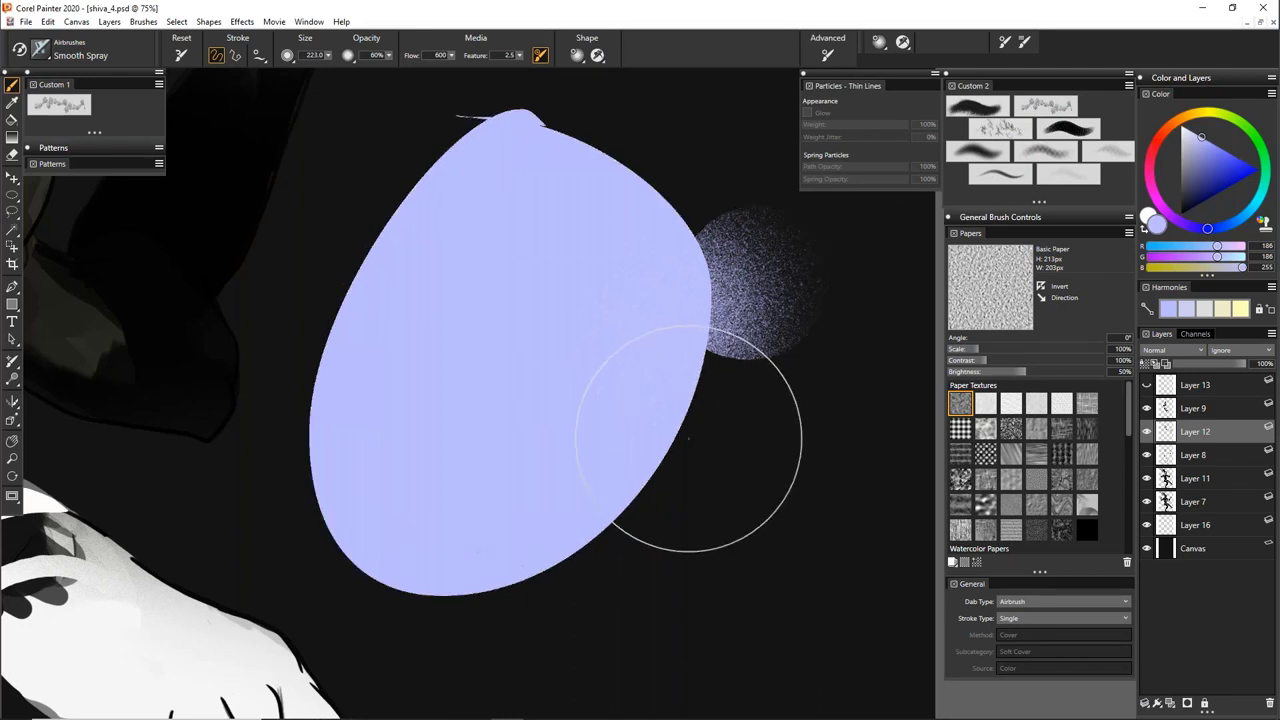
mouse_move(684, 440)
mouse_down()
mouse_move(531, 449)
mouse_move(534, 465)
mouse_up()
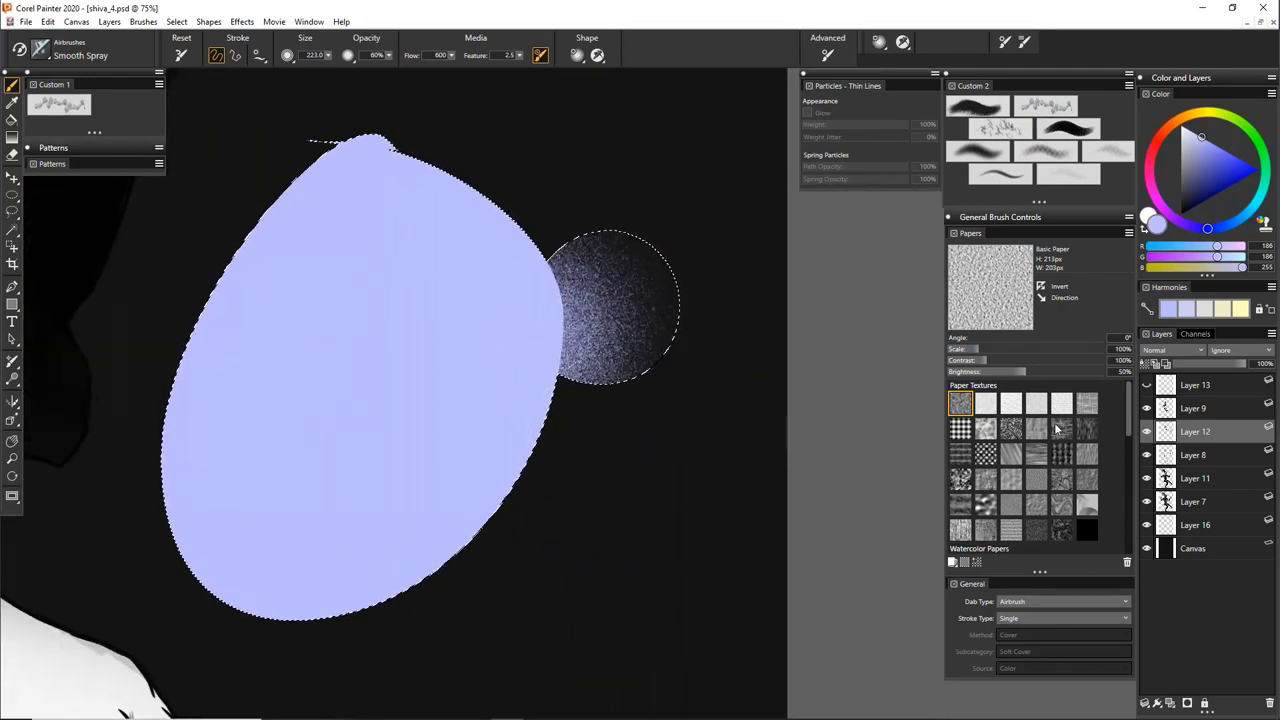
Delete the lavender paint inside the combined oval and circle selection, and drop the selection
key(ctrl+d)
key(ctrl+z)
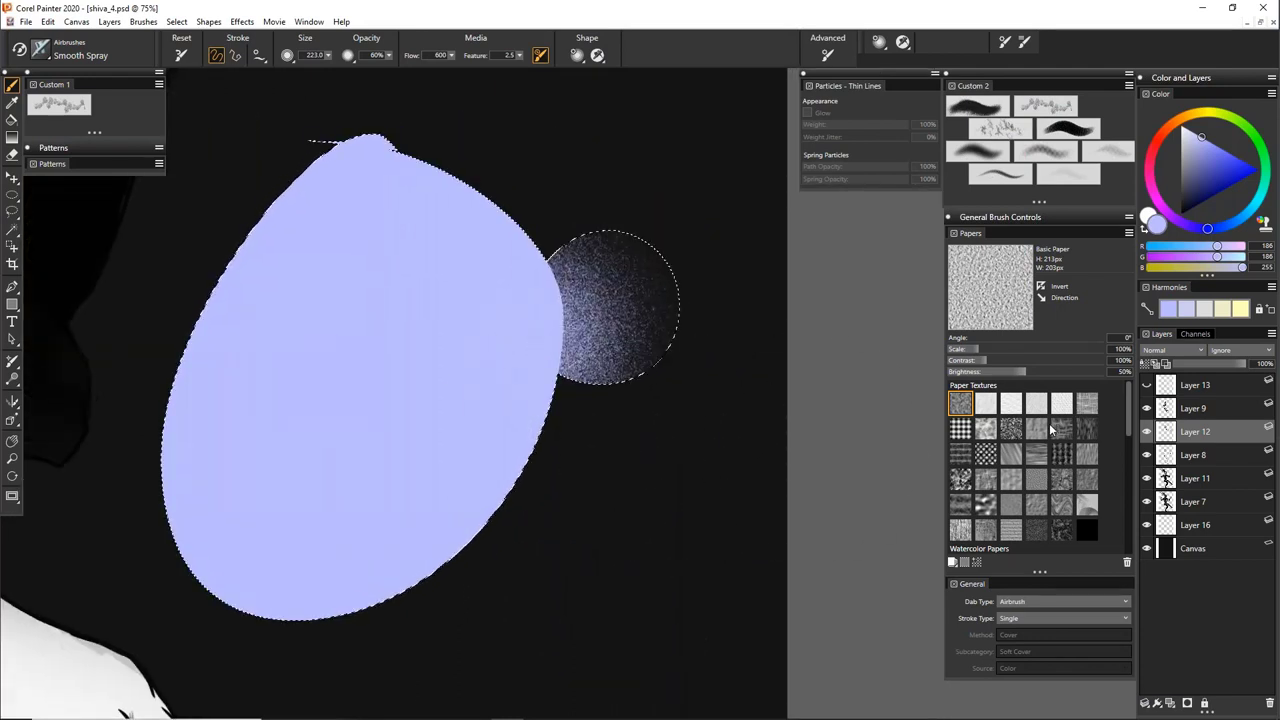
key(Delete)
key(ctrl+d)
drag(635, 346, 848, 384)
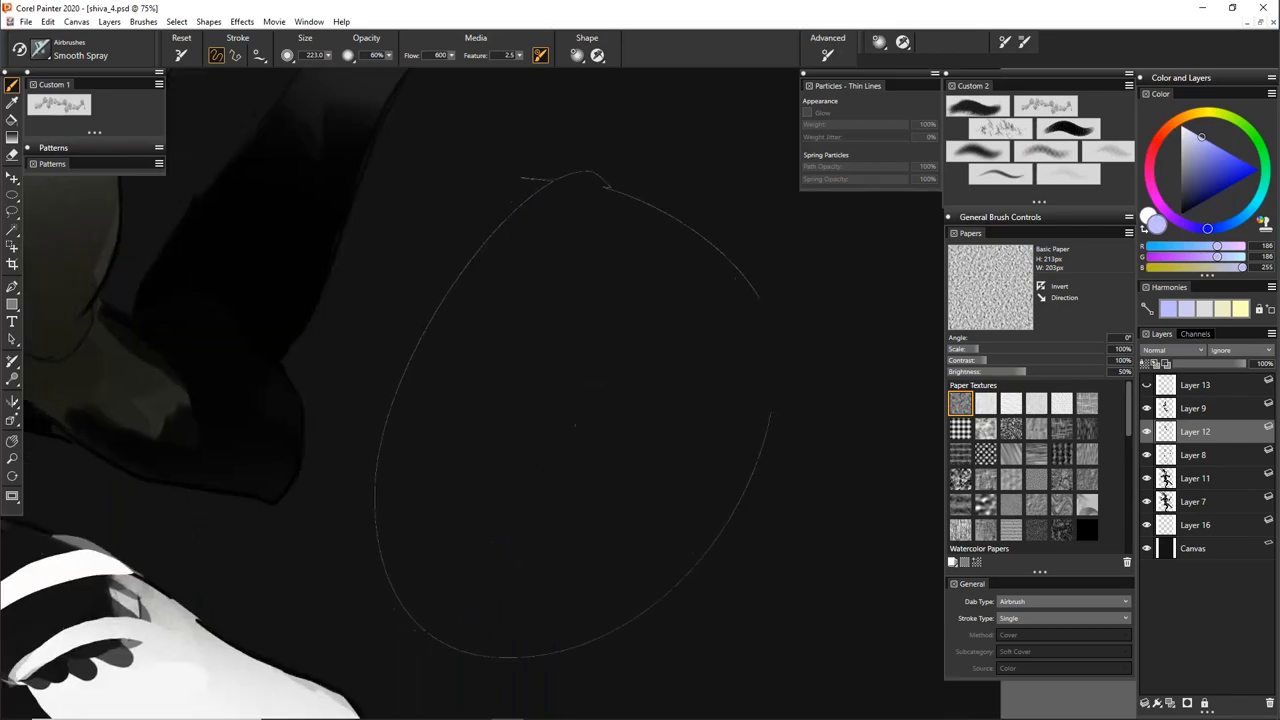
drag(651, 323, 975, 352)
Toggle the visibility of Layer 12 off and on to check its strokes on the hands and forearm bands
click(1147, 432)
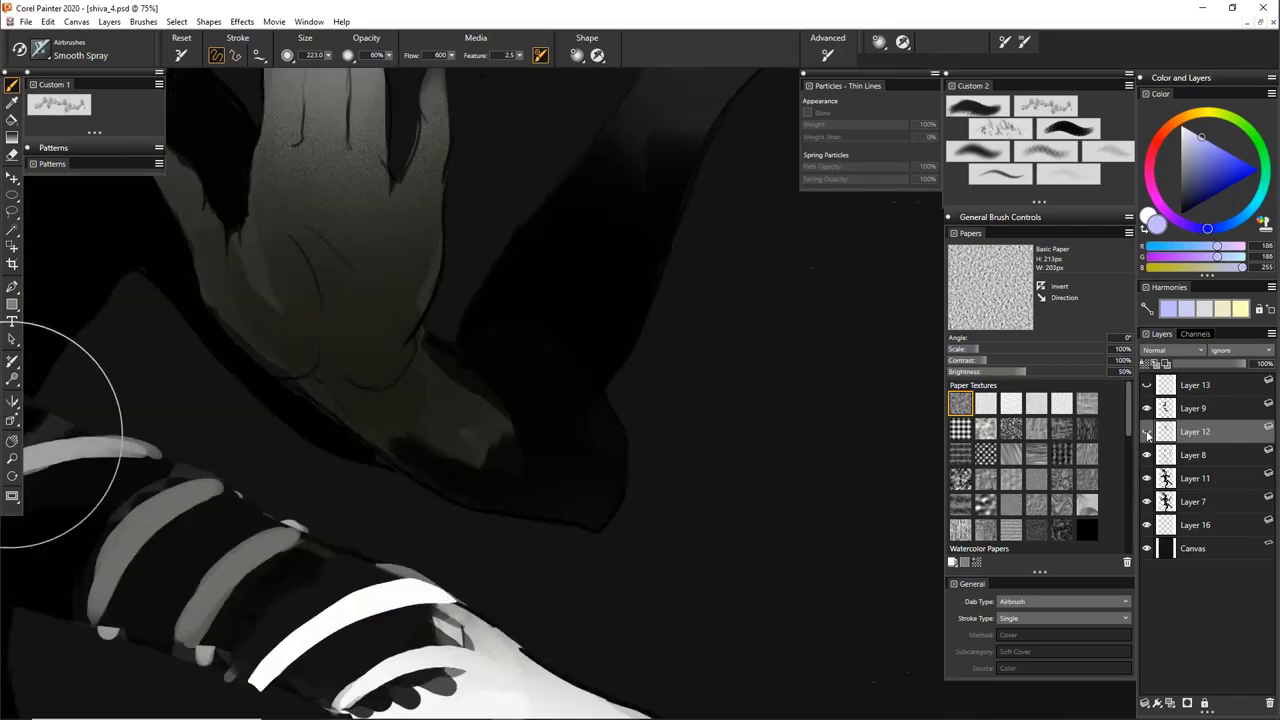
click(1147, 432)
drag(494, 307, 757, 392)
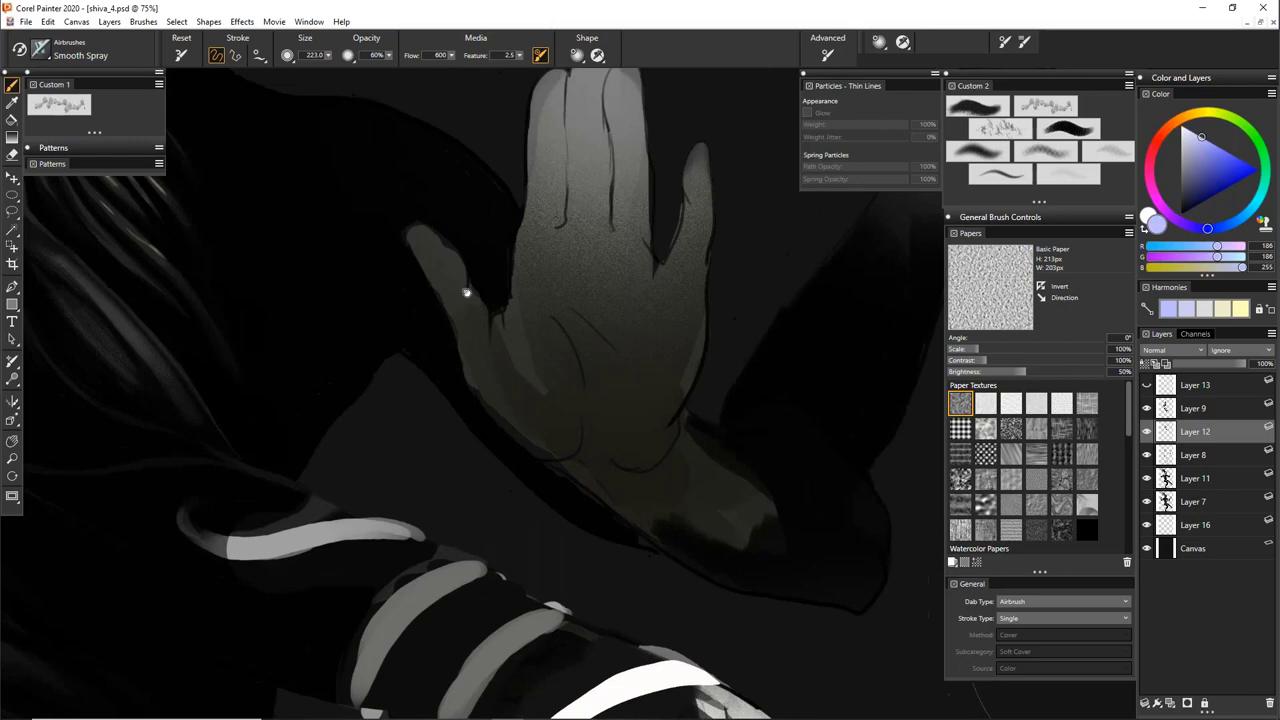
drag(466, 291, 460, 484)
drag(317, 314, 288, 77)
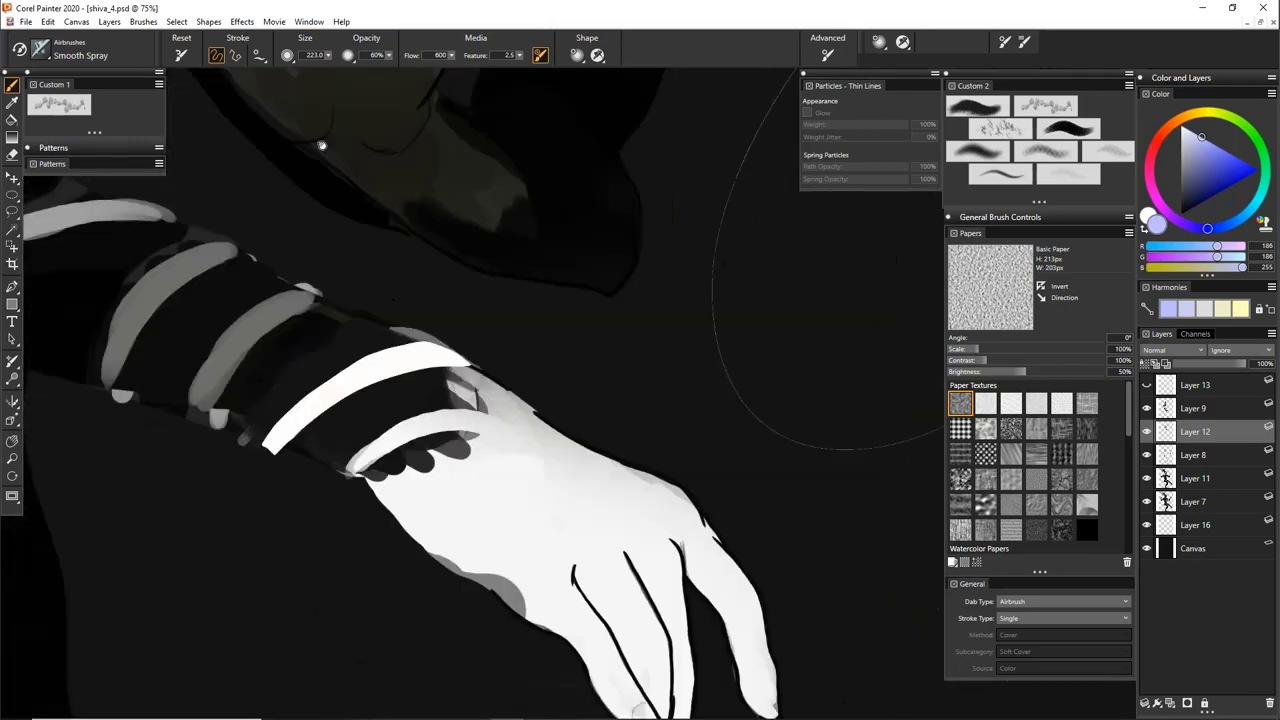
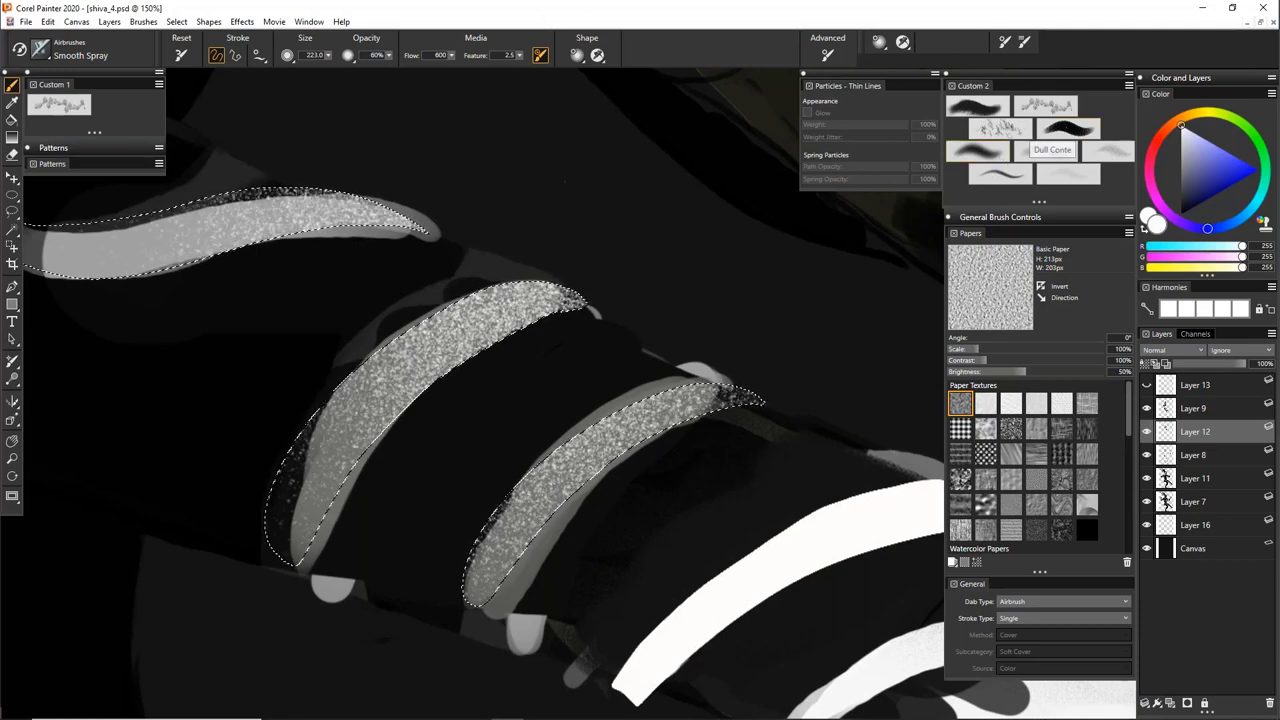
Paint the three selected upper forearm bands white on Layer 12 with the Dull Conte brush
click(1040, 149)
mouse_move(614, 391)
mouse_down()
mouse_move(540, 400)
mouse_move(390, 340)
mouse_move(255, 320)
mouse_up()
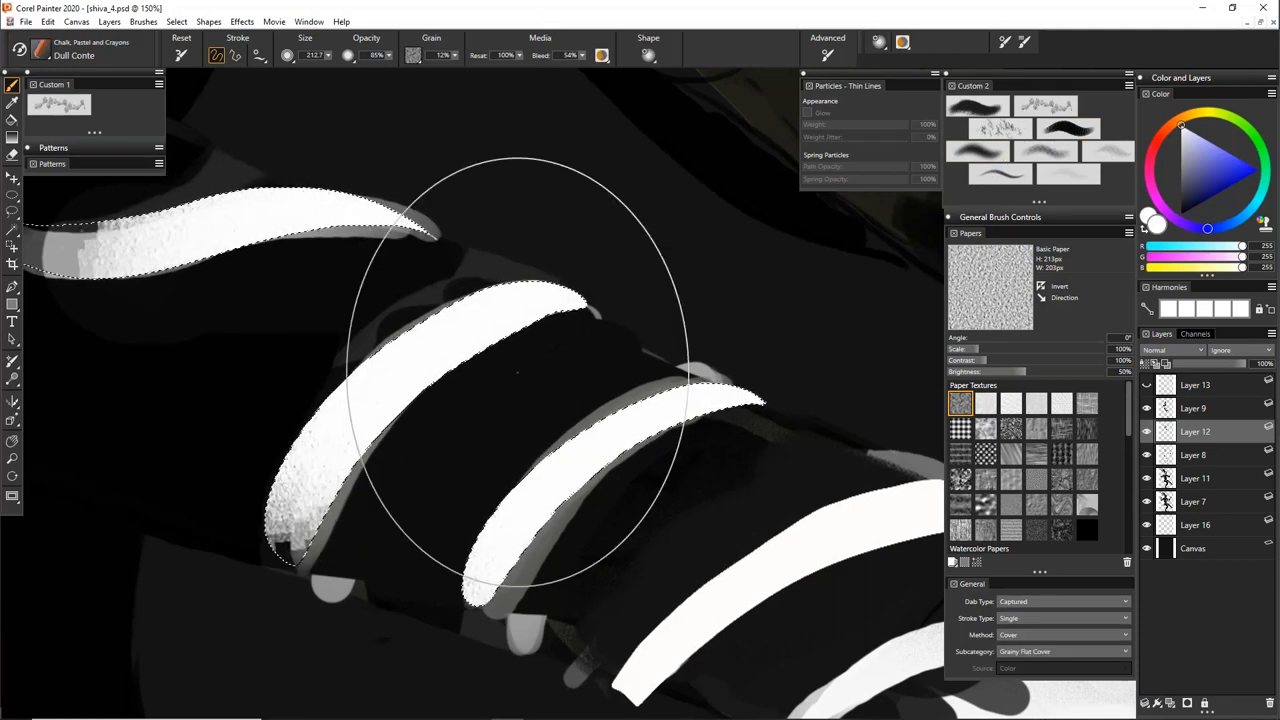
key(ctrl+minus)
key(ctrl+minus)
drag(430, 320, 340, 302)
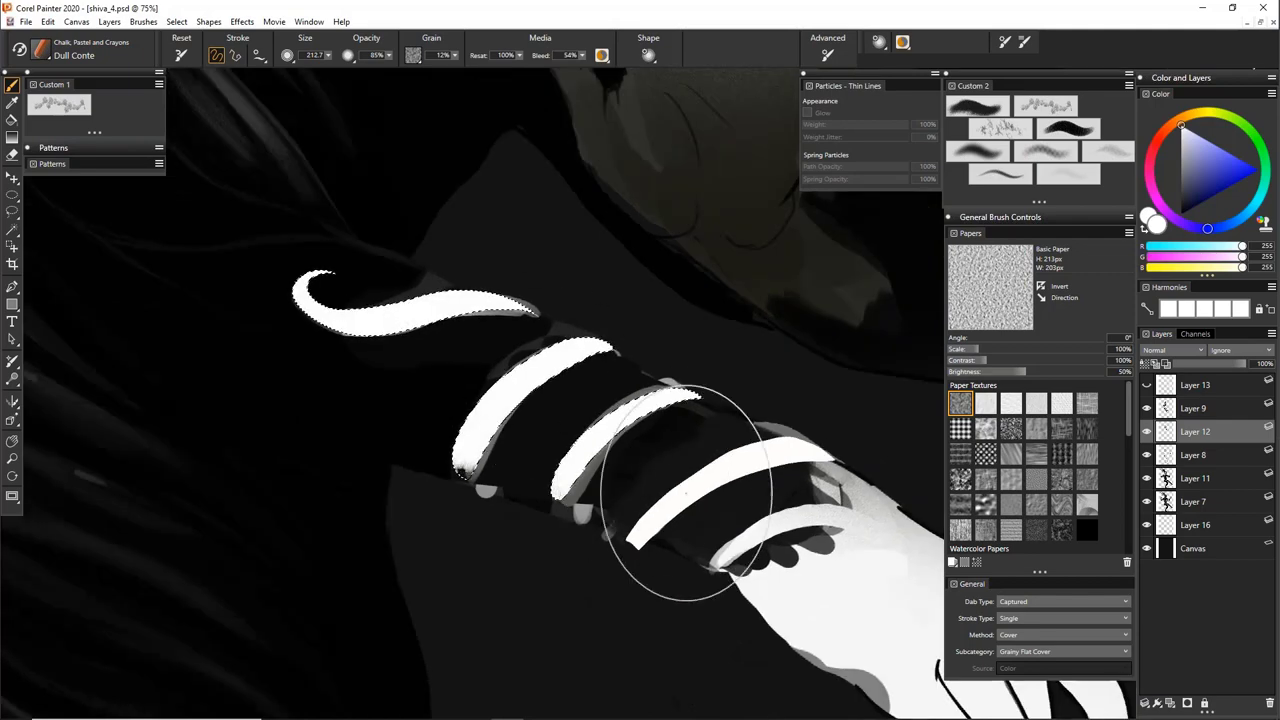
Clear the white paint inside the selected forearm bands, and undo the clearing
scroll(686, 493, down, 3)
scroll(691, 457, down, 1)
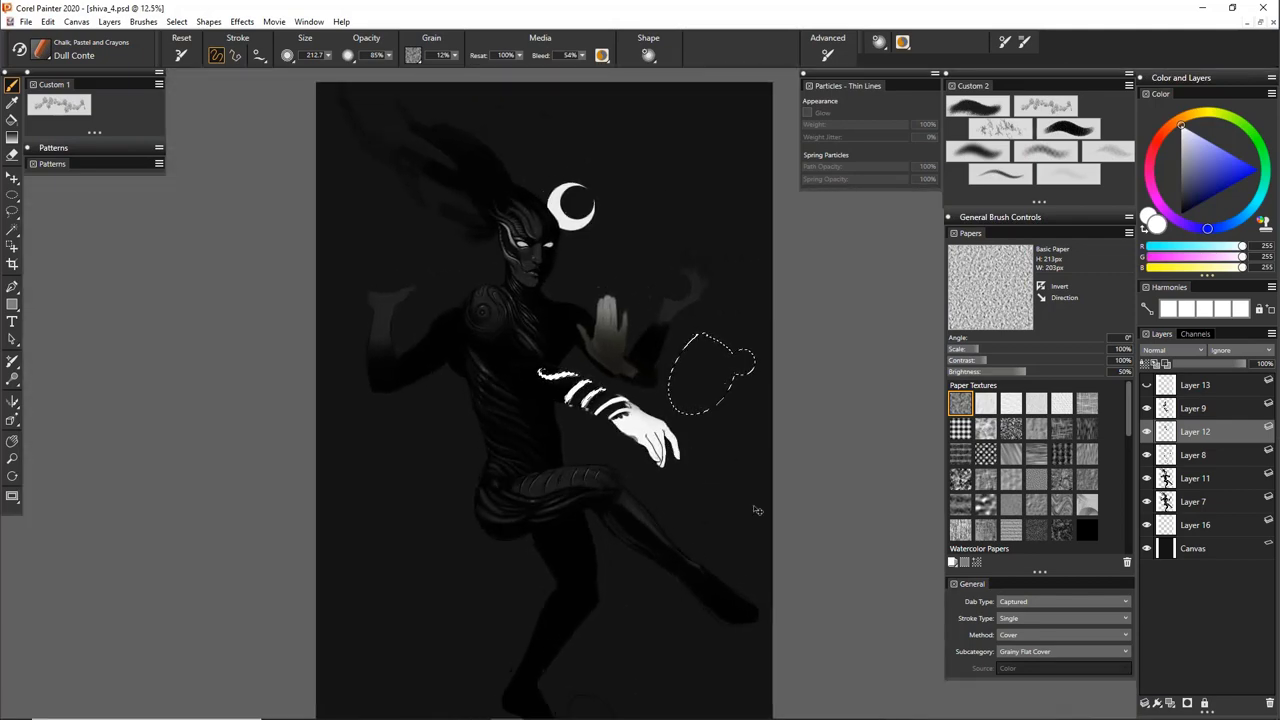
scroll(709, 383, up, 4)
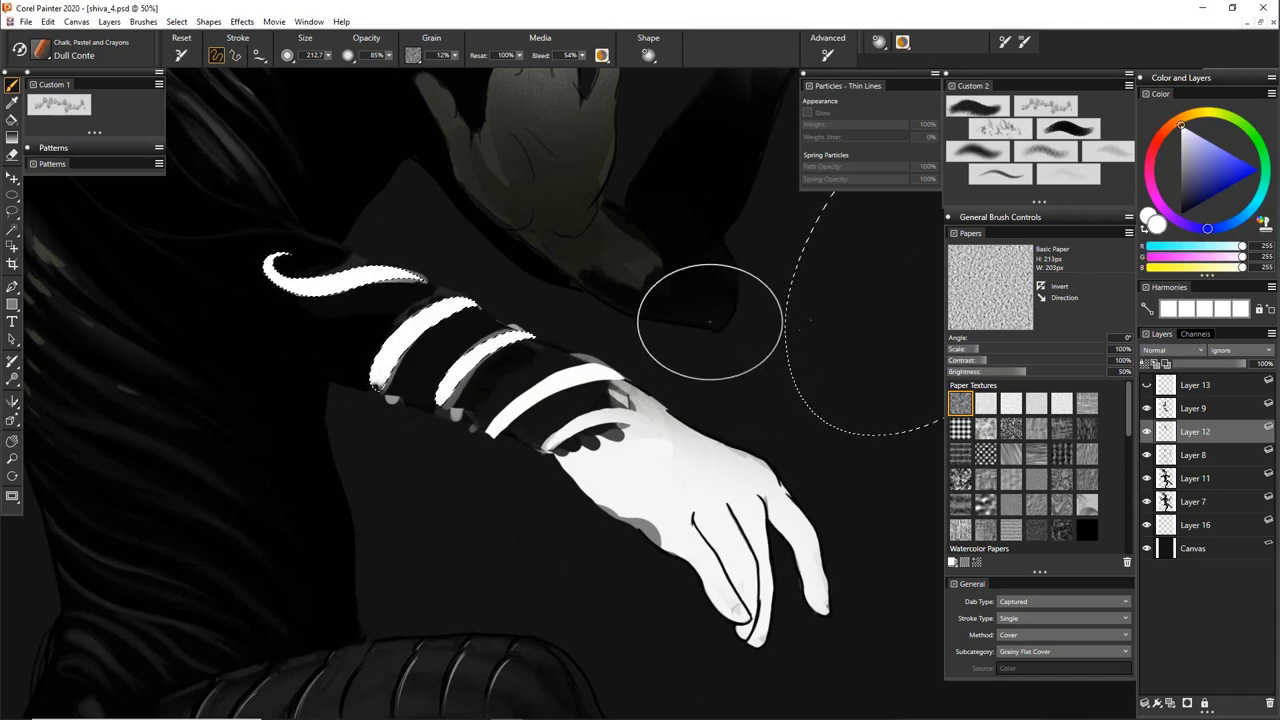
key(Delete)
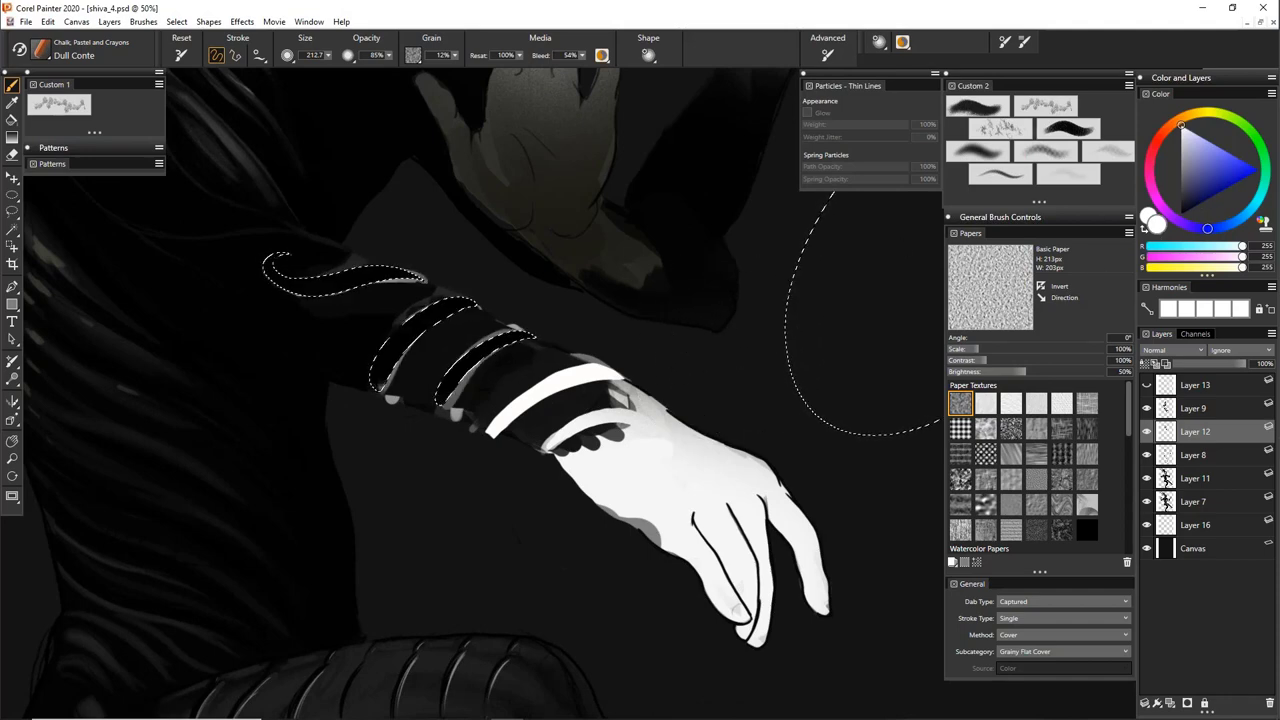
key(ctrl+z)
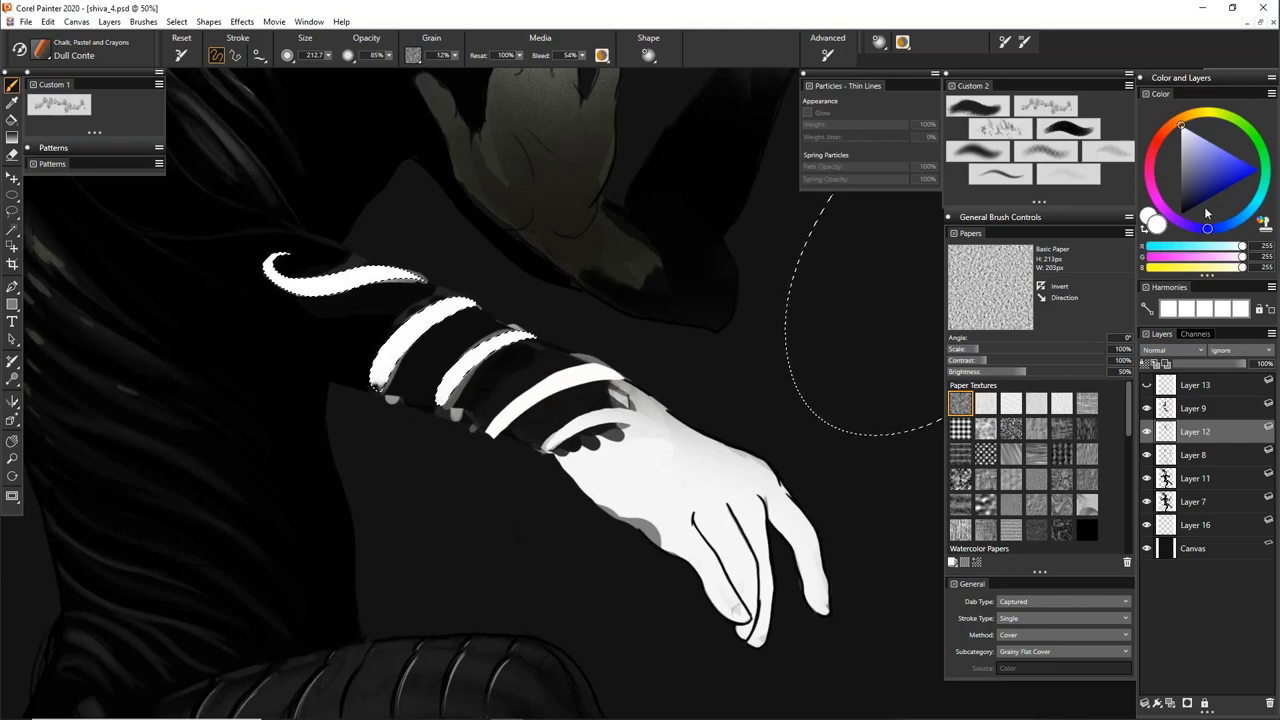
Inspect the white forearm bands and the raised palm up close, and compare them with the whole figure
key(ctrl+plus)
drag(300, 309, 549, 343)
key(ctrl+plus)
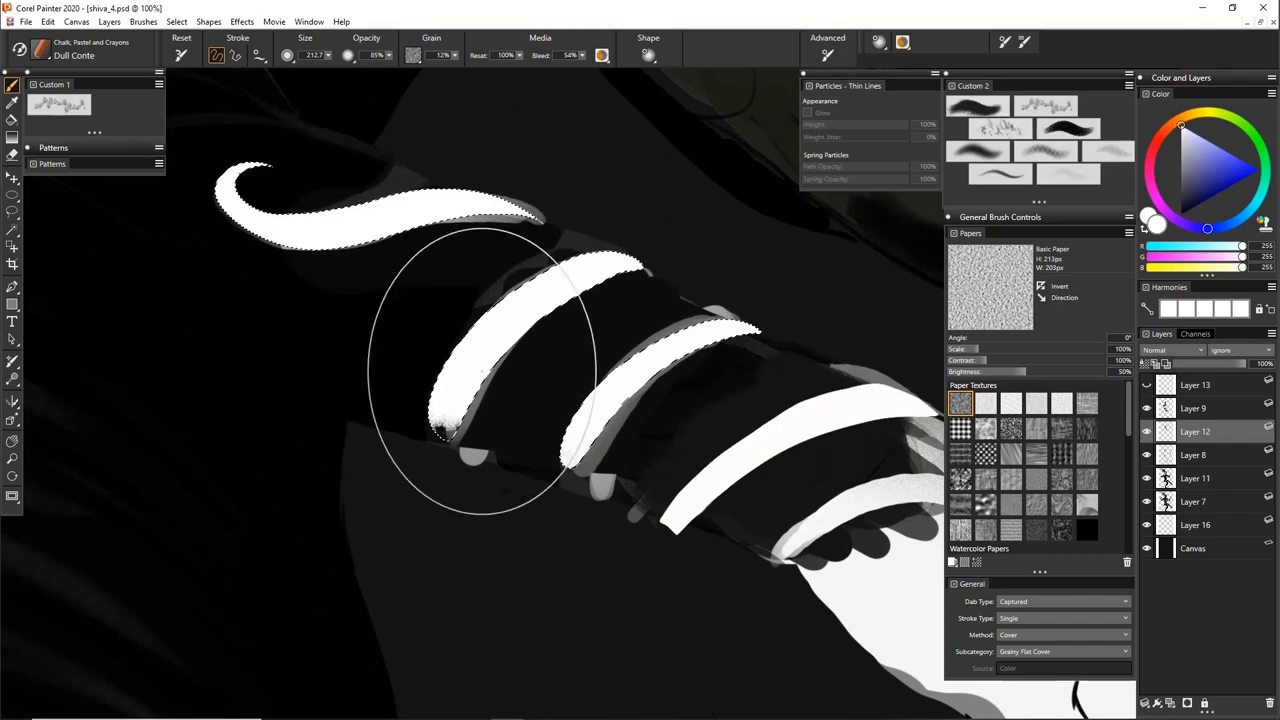
drag(571, 343, 318, 492)
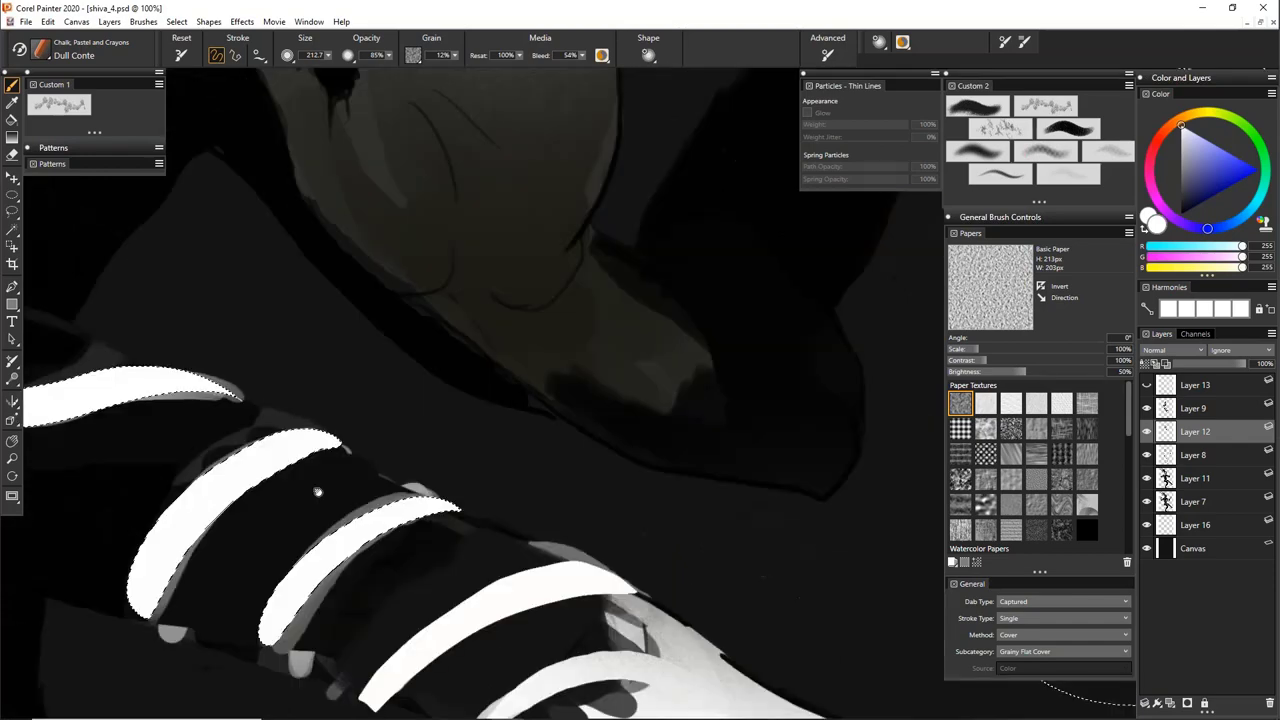
drag(528, 331, 320, 434)
mouse_move(516, 237)
mouse_down()
mouse_move(517, 389)
mouse_move(567, 435)
mouse_up()
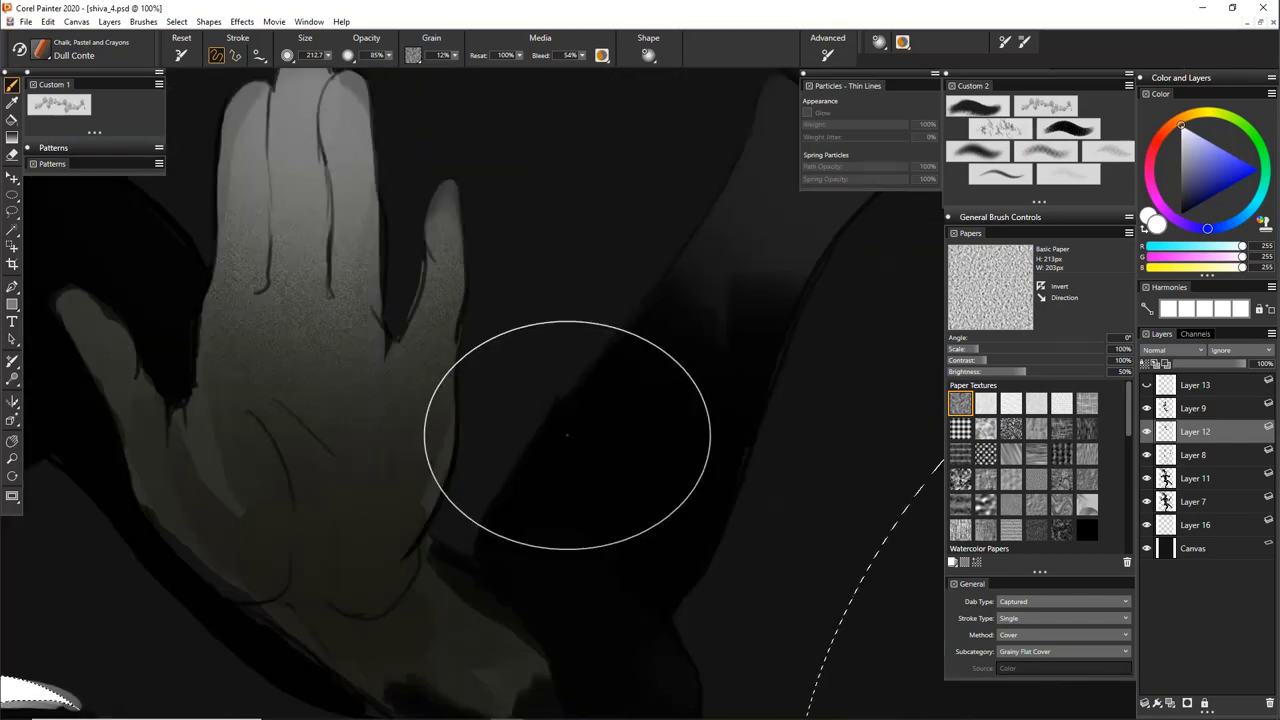
mouse_move(543, 331)
mouse_down()
mouse_move(571, 351)
mouse_move(607, 426)
mouse_move(774, 303)
mouse_up()
drag(514, 429, 622, 368)
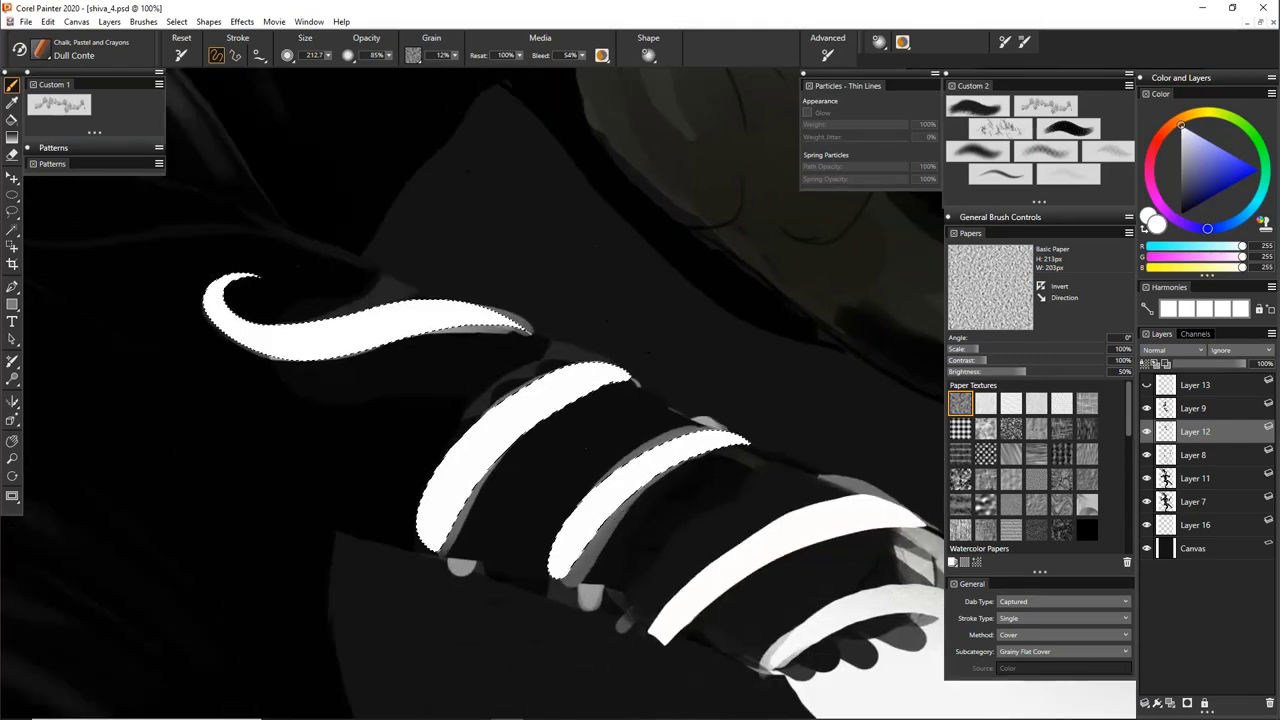
key(ctrl+minus)
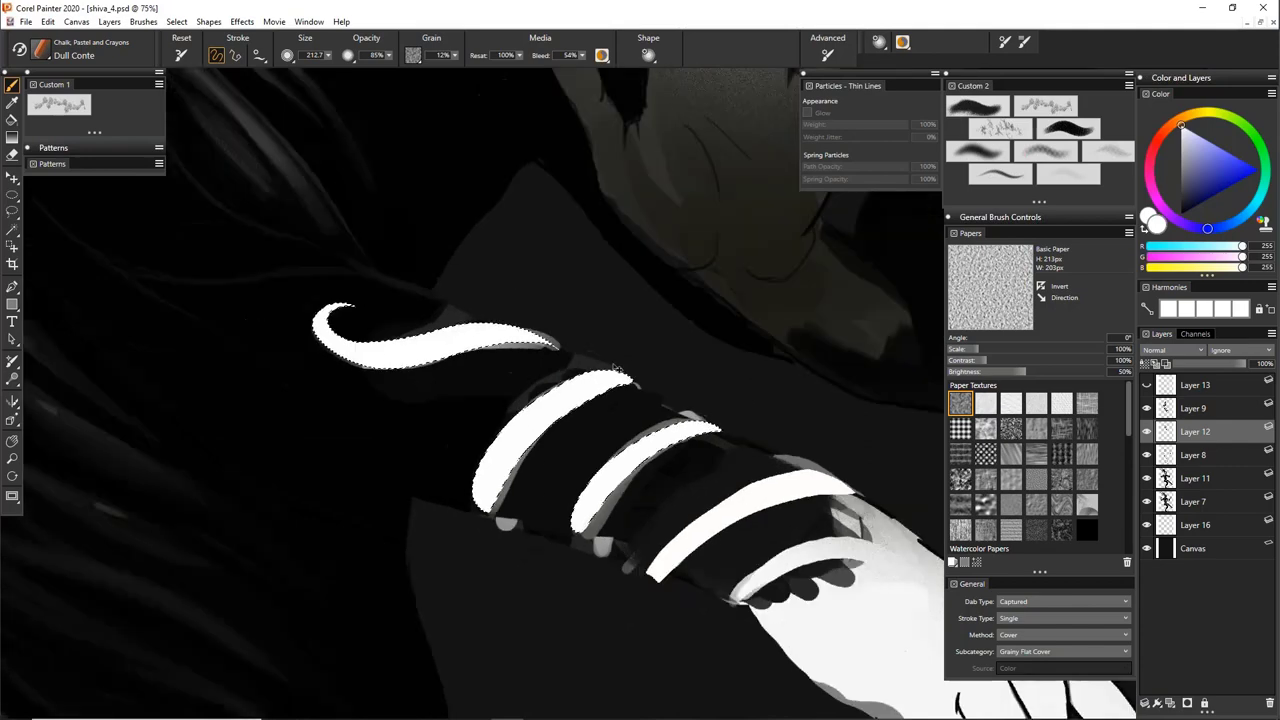
key(ctrl+minus)
key(ctrl+minus)
drag(683, 289, 509, 437)
key(ctrl+minus)
key(ctrl+minus)
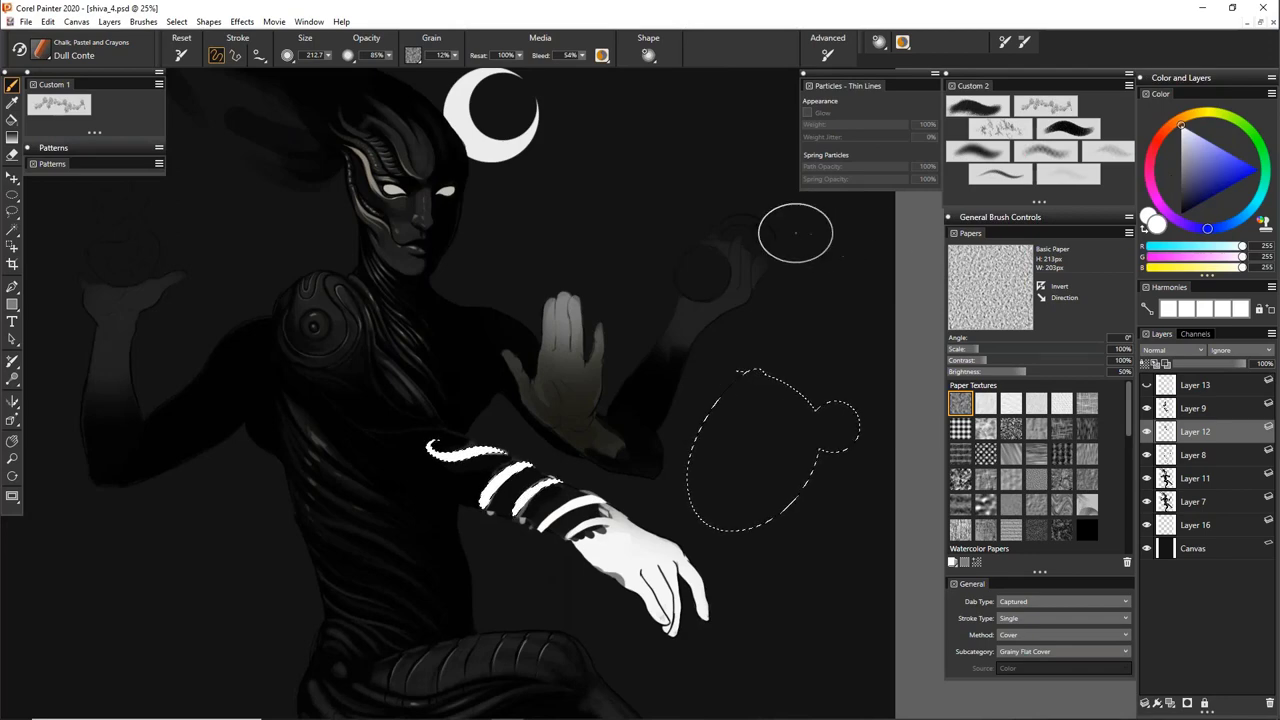
Clear the active selection around the white forearm bands and the background area beside the arm
drag(795, 232, 644, 257)
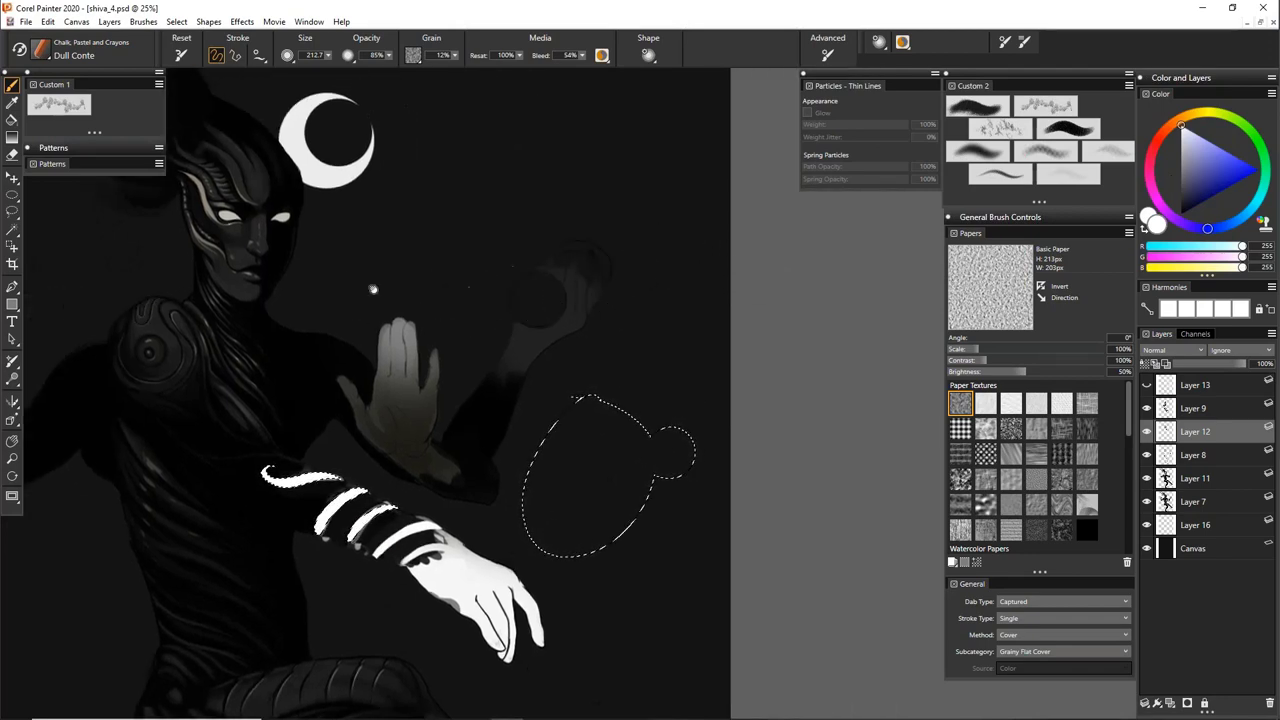
drag(373, 289, 557, 247)
key(ctrl+d)
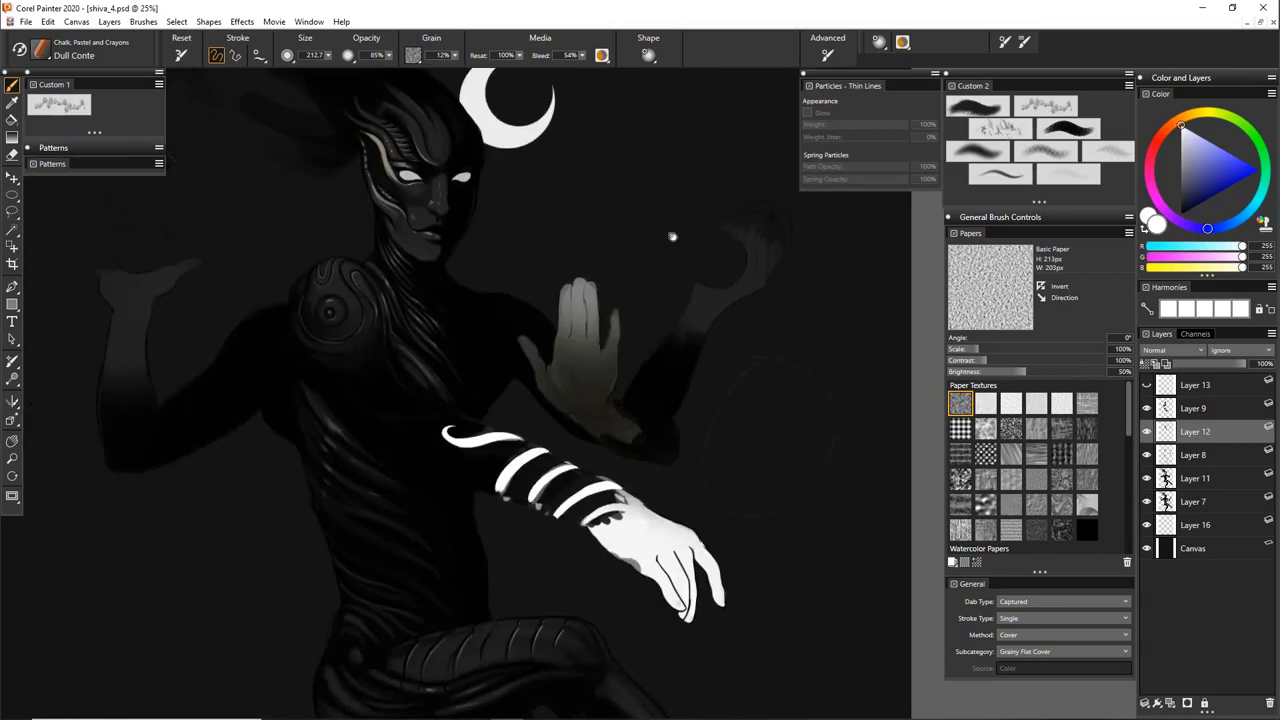
drag(672, 237, 566, 322)
Paint adjoining lime green, bright cyan and pale cyan swatches on the dark background beyond the crescent moon
drag(1202, 148, 1234, 155)
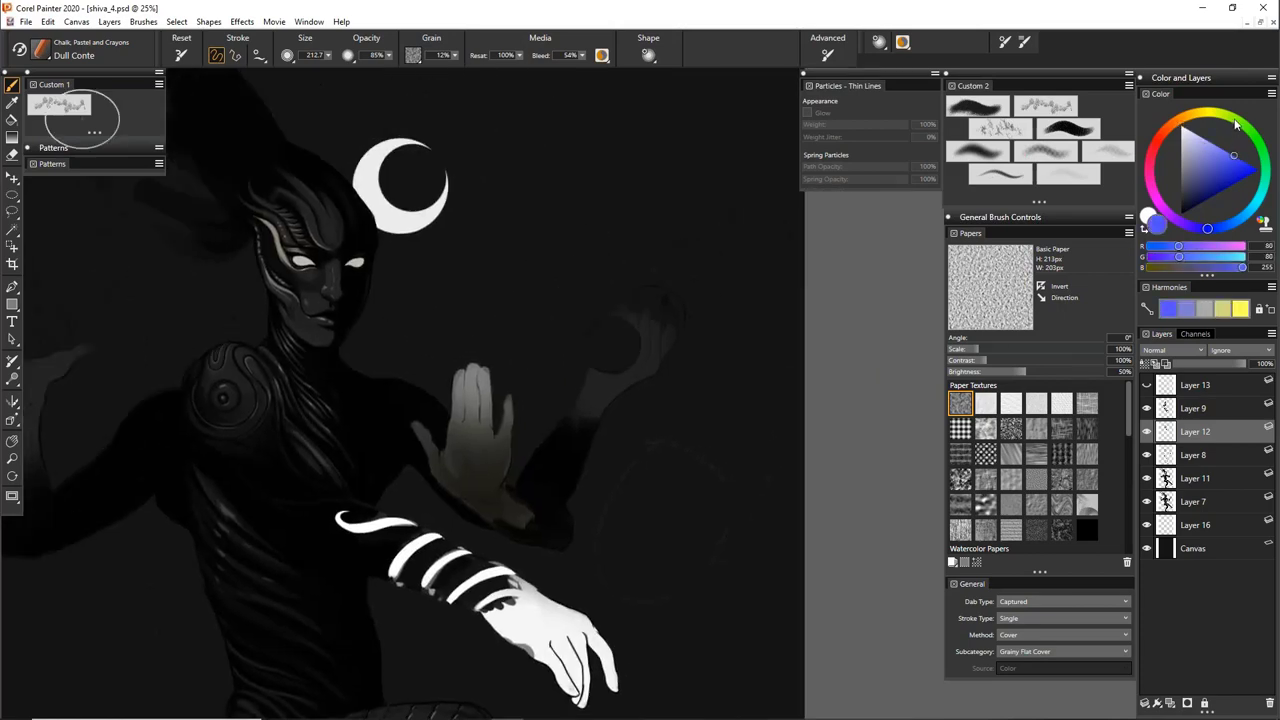
click(1235, 120)
mouse_move(672, 138)
mouse_down()
mouse_move(677, 160)
mouse_move(699, 148)
mouse_move(700, 165)
mouse_up()
click(1262, 190)
drag(1206, 170, 1204, 148)
drag(1197, 247, 1206, 247)
drag(696, 145, 704, 178)
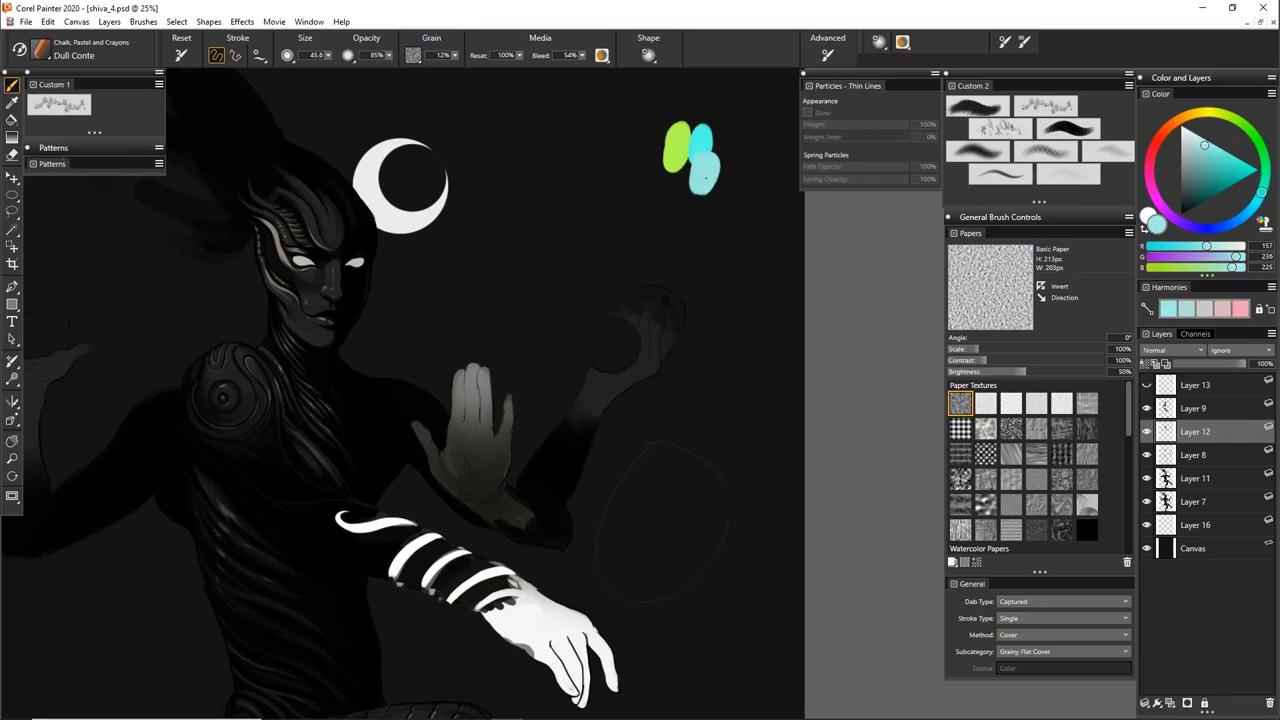
Paint a muted orange swatch (RGB 214, 147, 112) directly below the lime green one
drag(1206, 113, 1171, 125)
click(1212, 157)
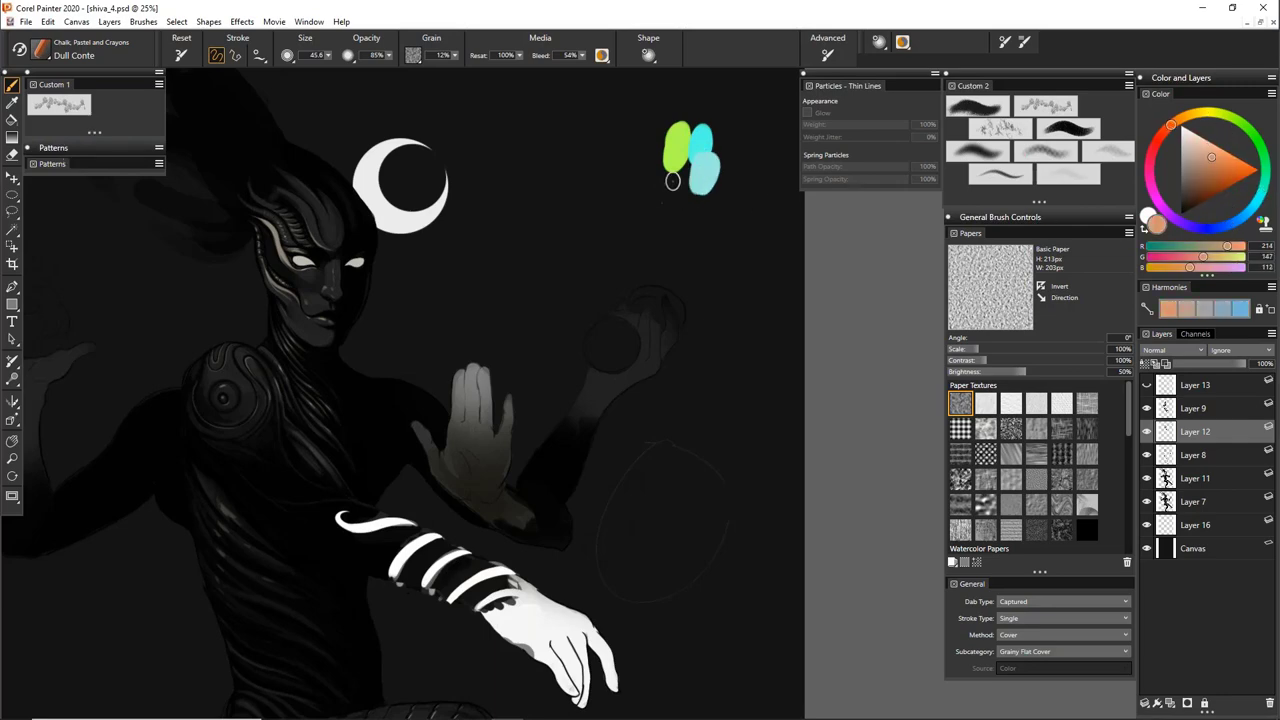
drag(672, 181, 669, 195)
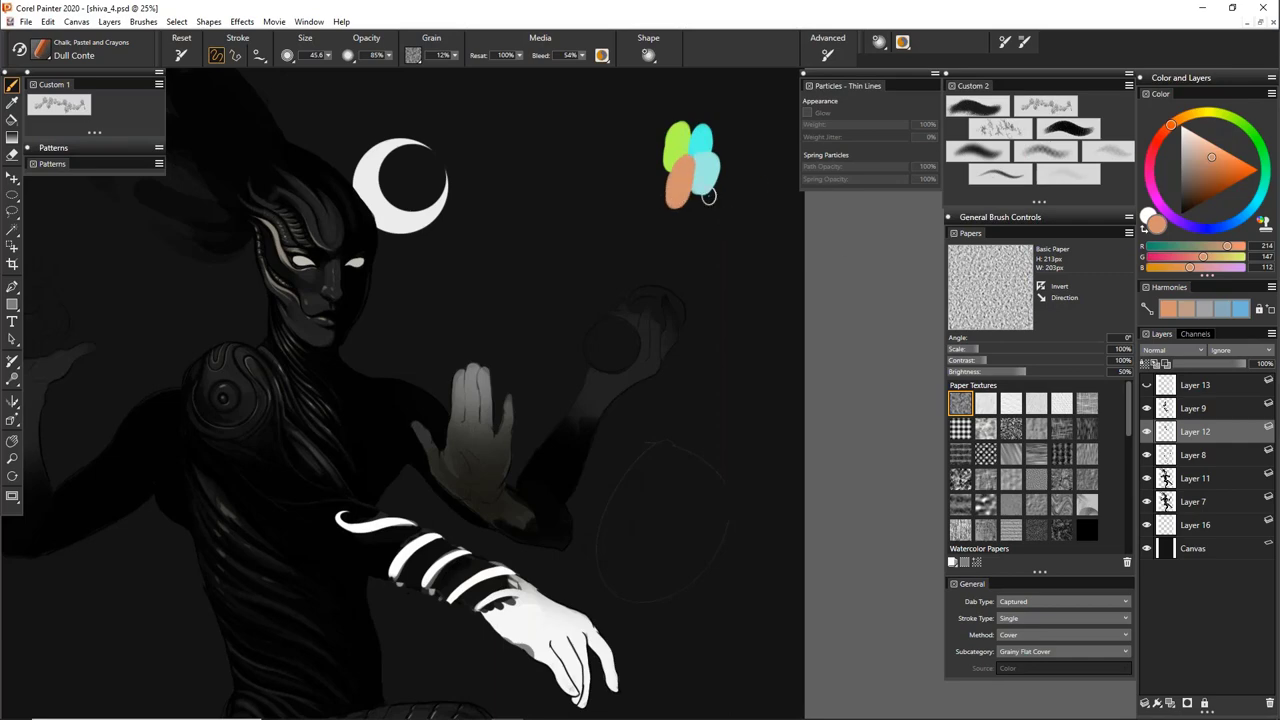
key(ctrl+plus)
key(ctrl+plus)
drag(629, 303, 746, 532)
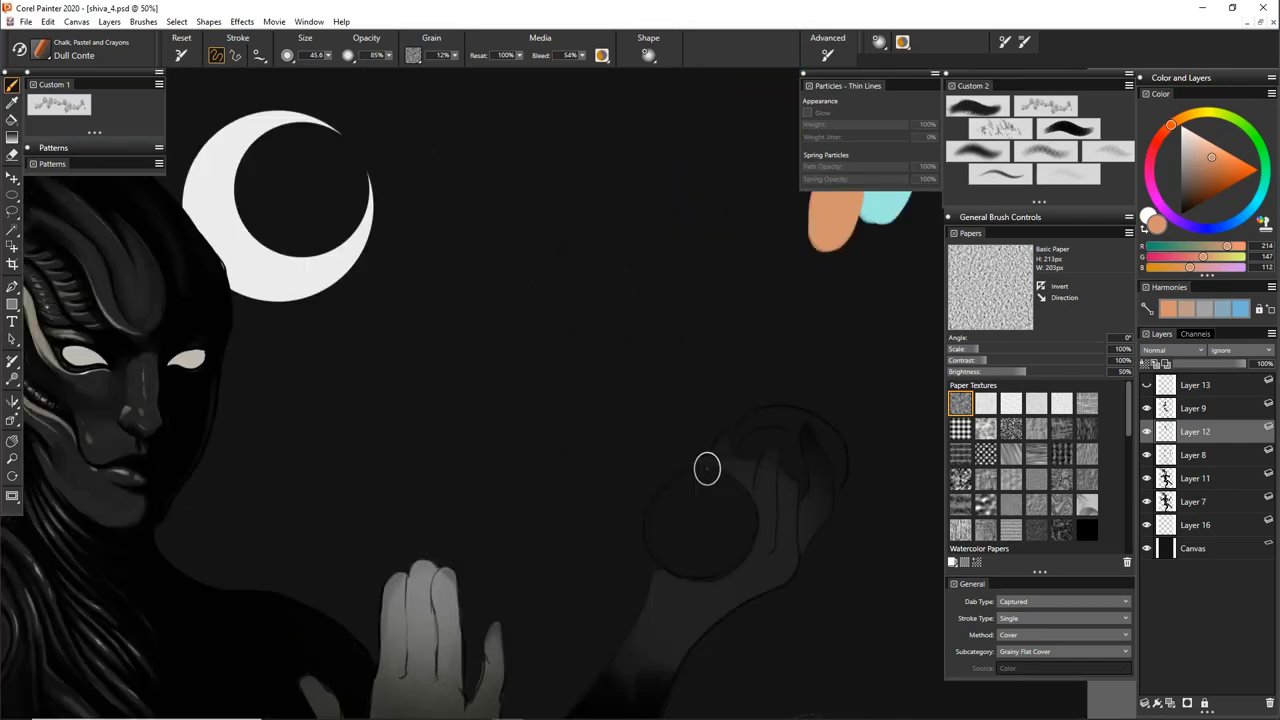
drag(651, 334, 533, 360)
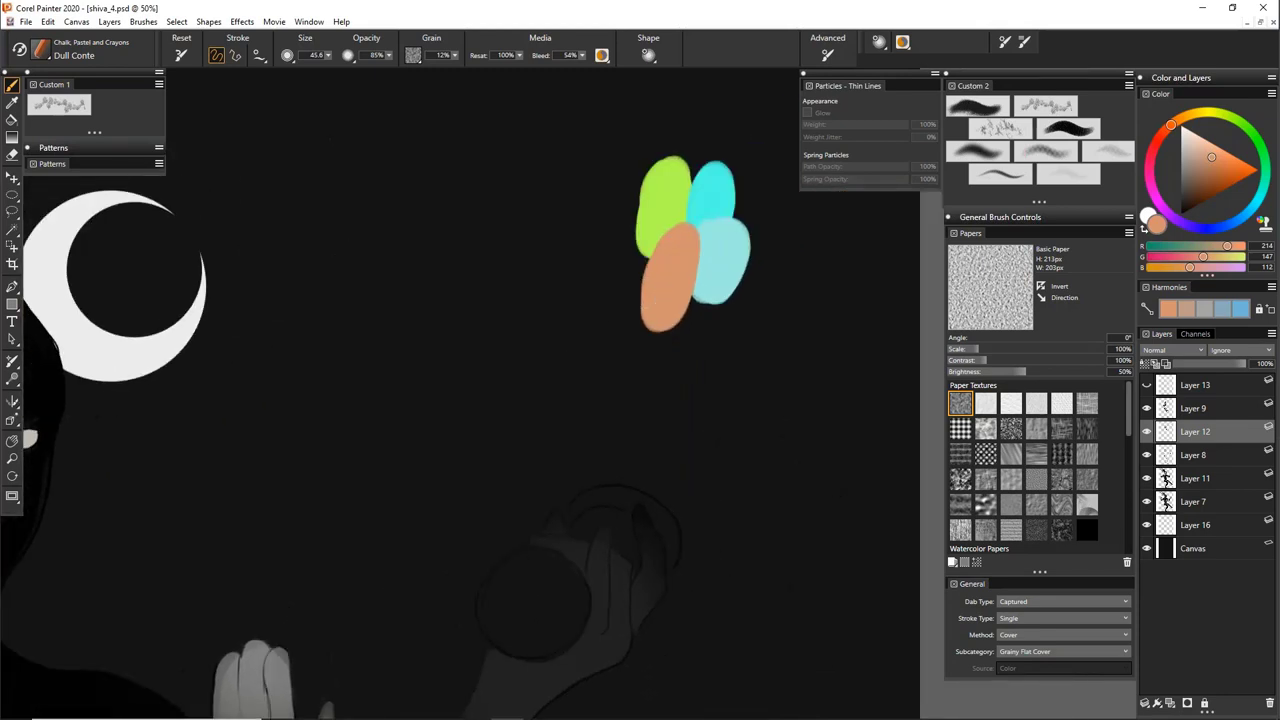
key(i)
click(666, 293)
key(ctrl+z)
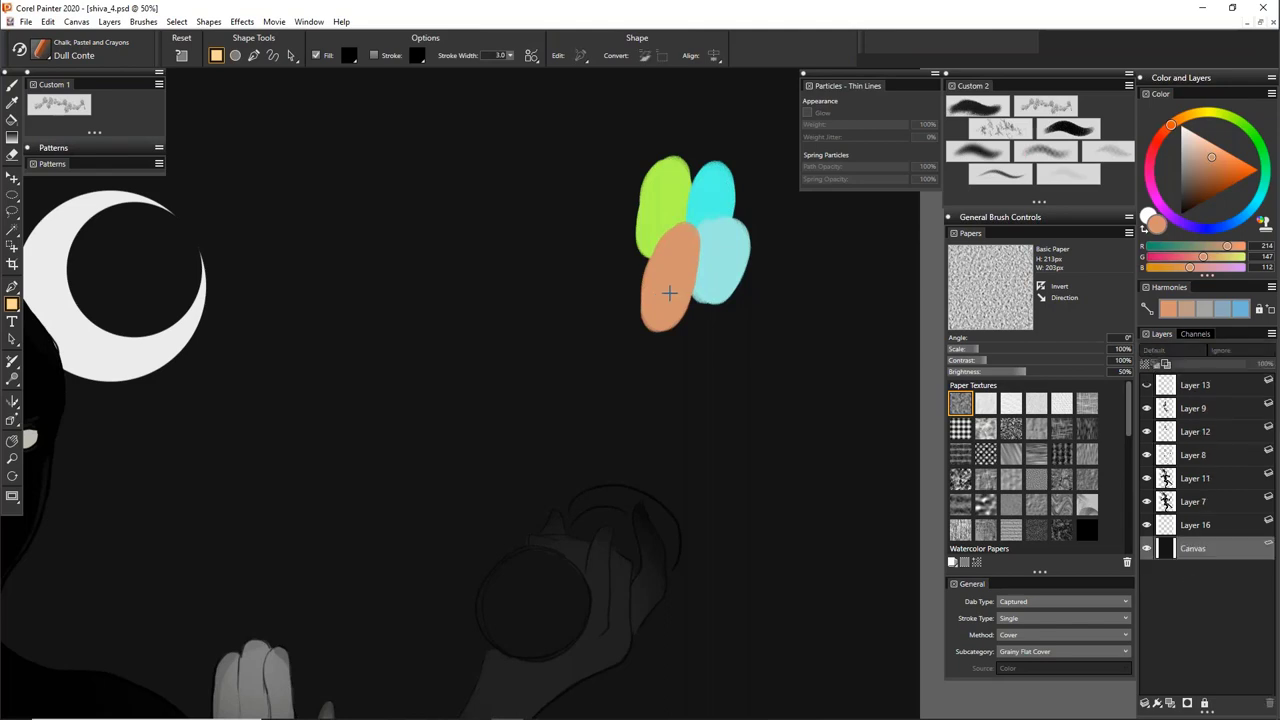
Sample the lime green swatch with the Eyedropper and paint looping test strokes beside the crescent moon
click(11, 103)
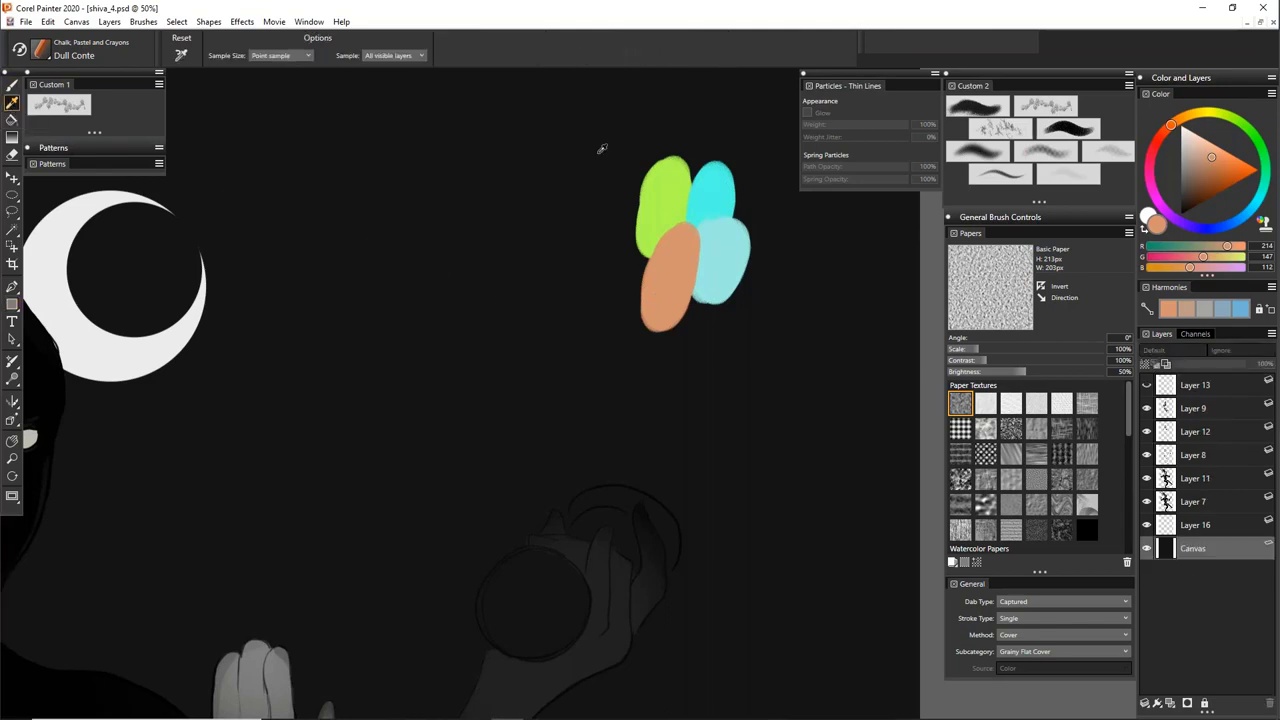
click(663, 203)
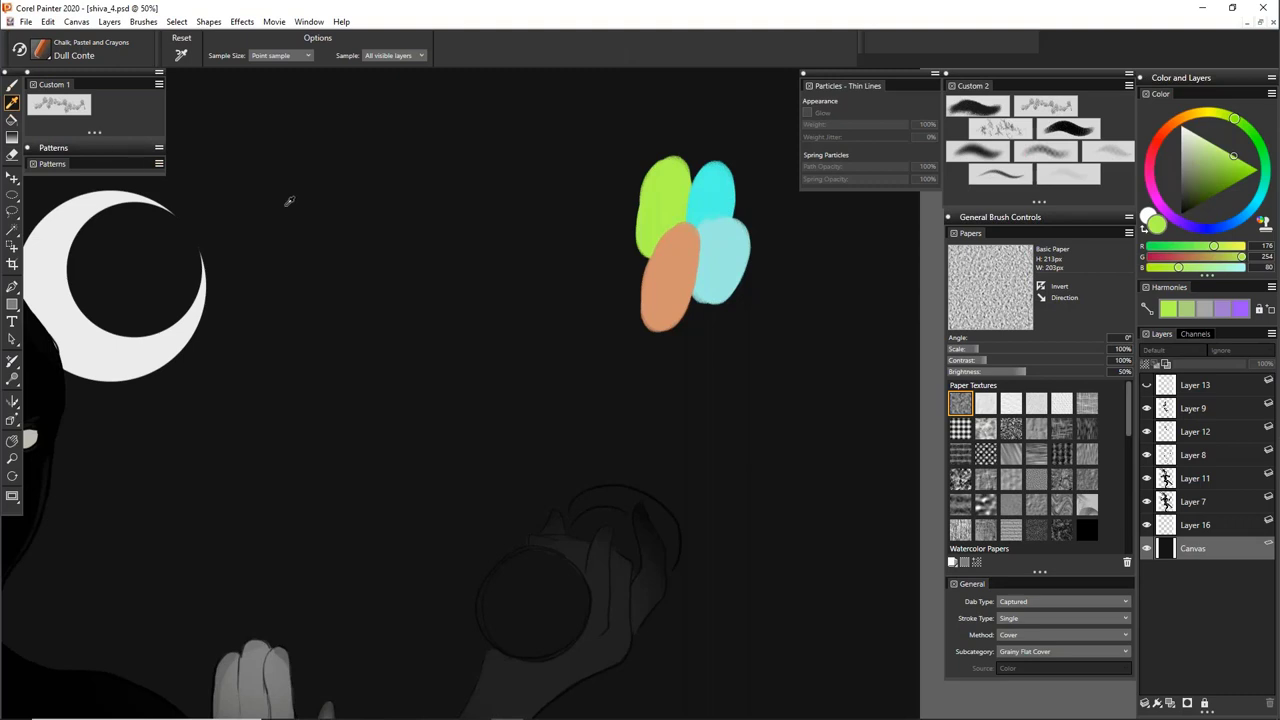
key(b)
drag(320, 243, 357, 251)
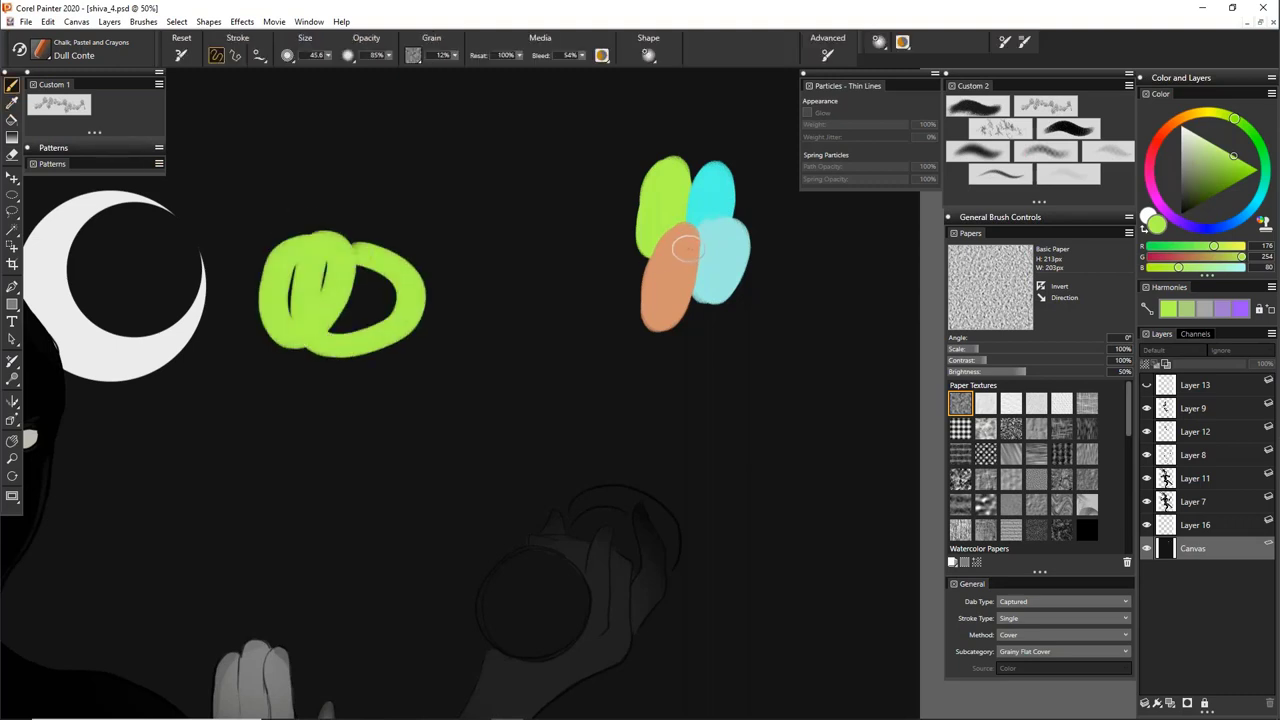
Sample the orange swatch and paint a looping test stroke overlapping the lime green strokes
key(o)
key(i)
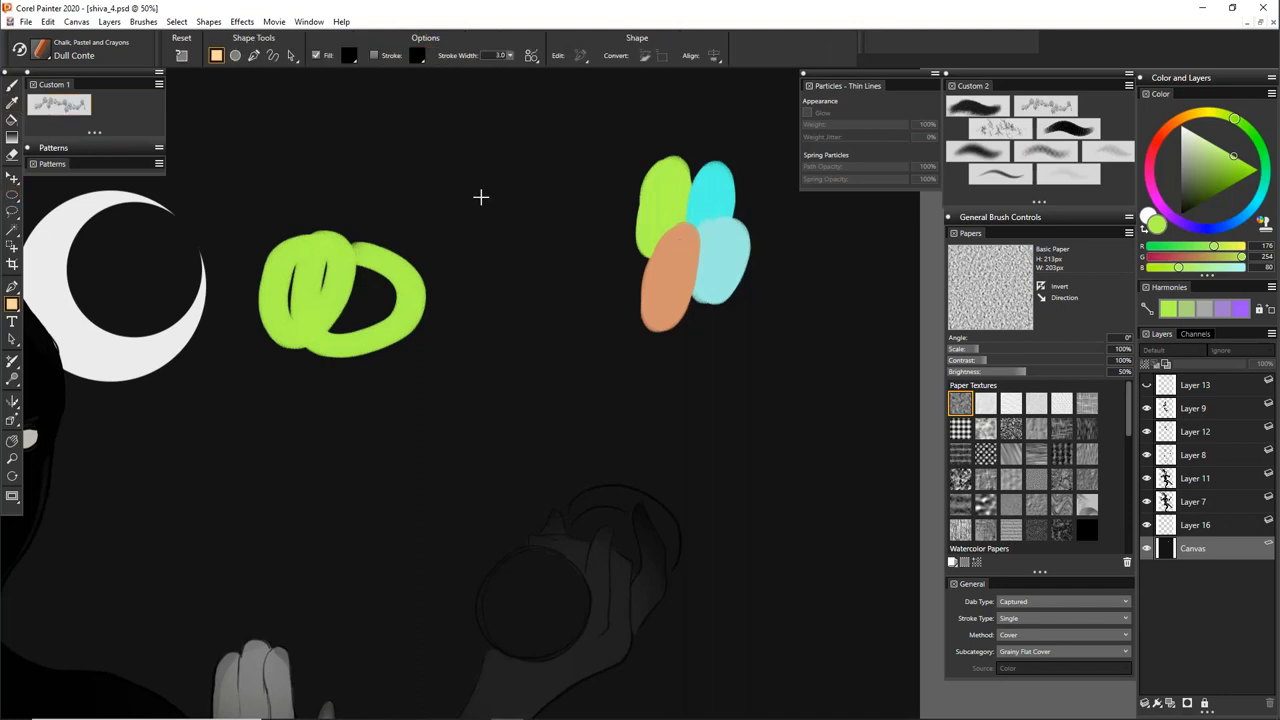
key(d)
click(680, 261)
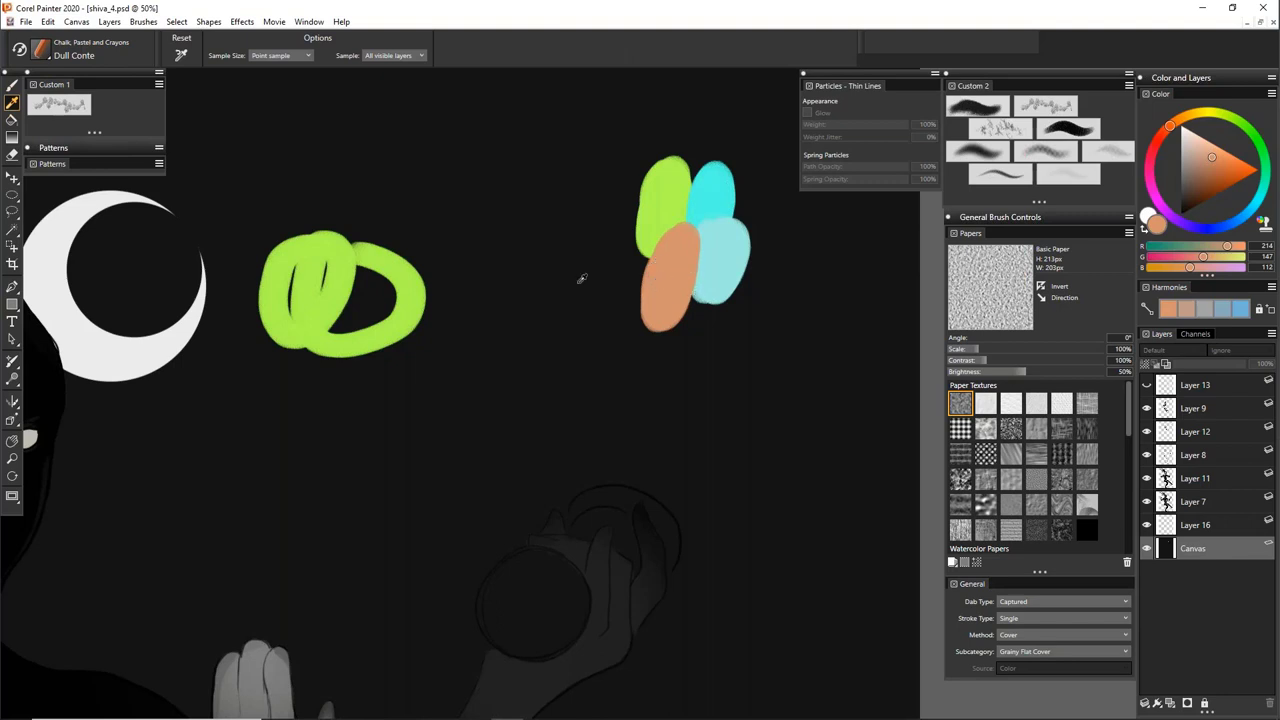
key(b)
mouse_move(441, 313)
mouse_down()
mouse_move(370, 357)
mouse_move(336, 353)
mouse_move(494, 343)
mouse_up()
Sample the pale cyan swatch as the brush colour and try a test stroke below the orange one
key(d)
click(736, 258)
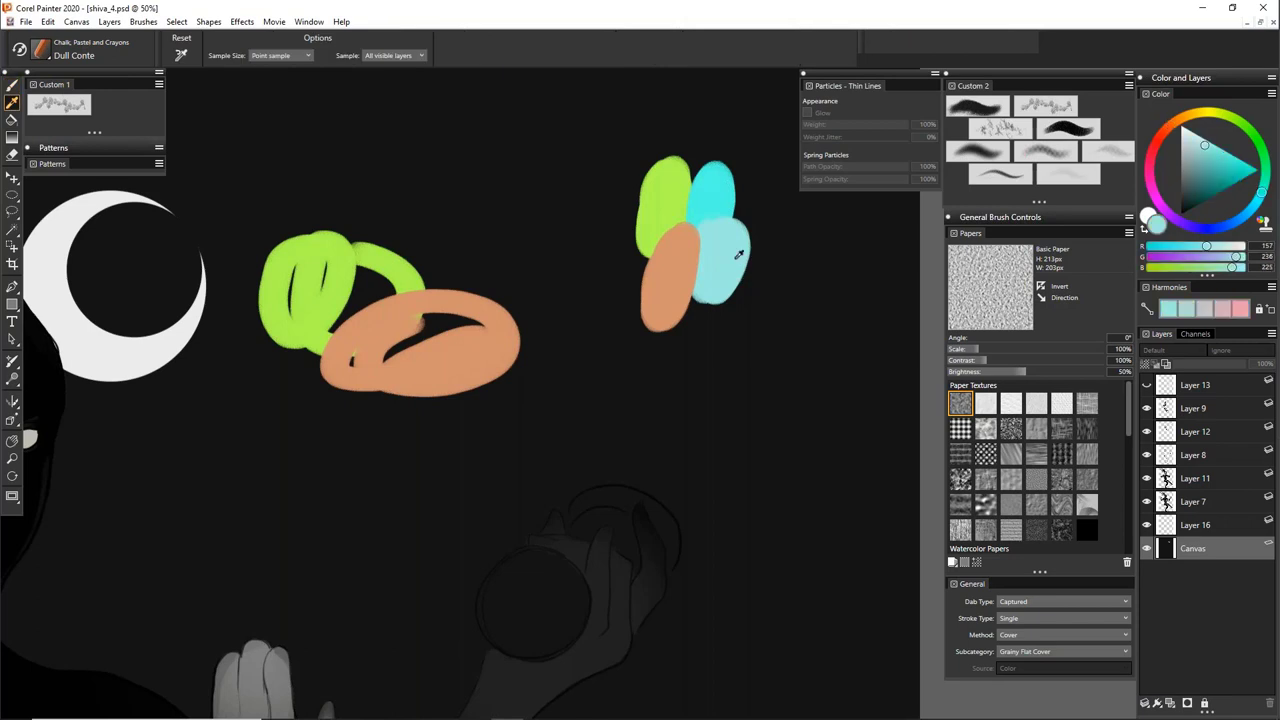
key(b)
mouse_move(366, 422)
mouse_down()
mouse_move(416, 404)
mouse_move(452, 418)
mouse_up()
Undo the looping test strokes and the orange swatch
key(ctrl+z)
key(ctrl+z)
key(ctrl+z)
key(ctrl+z)
key(ctrl+z)
key(ctrl+z)
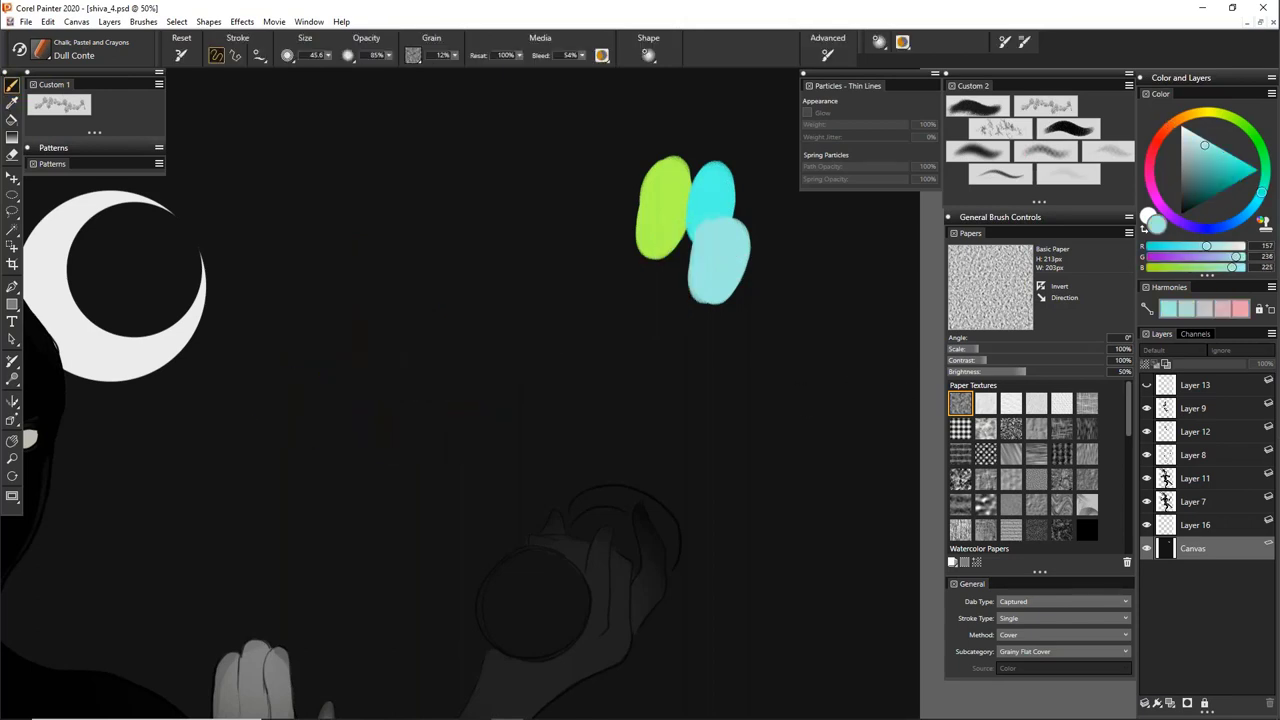
Make Layer 9 active for work on the forearm bands and brighten the pale cyan to RGB 166, 255, 244
mouse_move(568, 340)
mouse_down()
mouse_move(600, 317)
mouse_move(950, 202)
mouse_up()
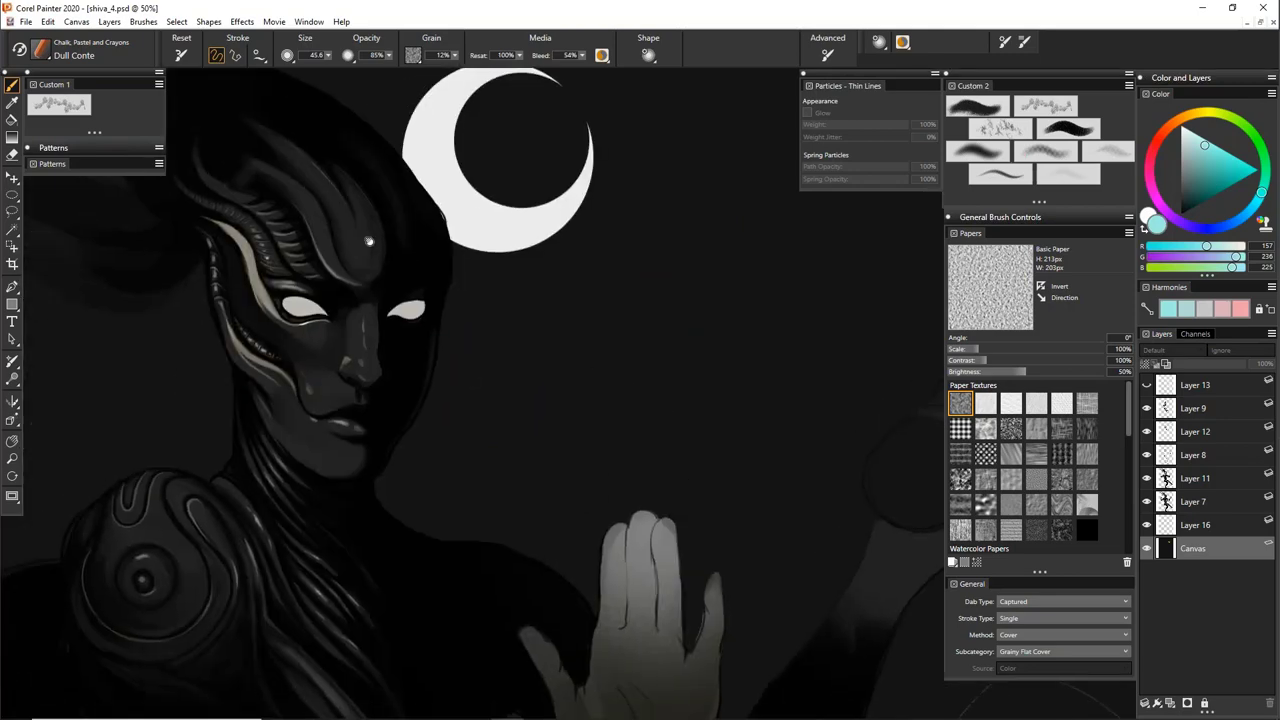
drag(531, 540, 431, 303)
mouse_move(687, 433)
mouse_down()
mouse_move(558, 241)
mouse_move(710, 213)
mouse_up()
drag(579, 464, 564, 412)
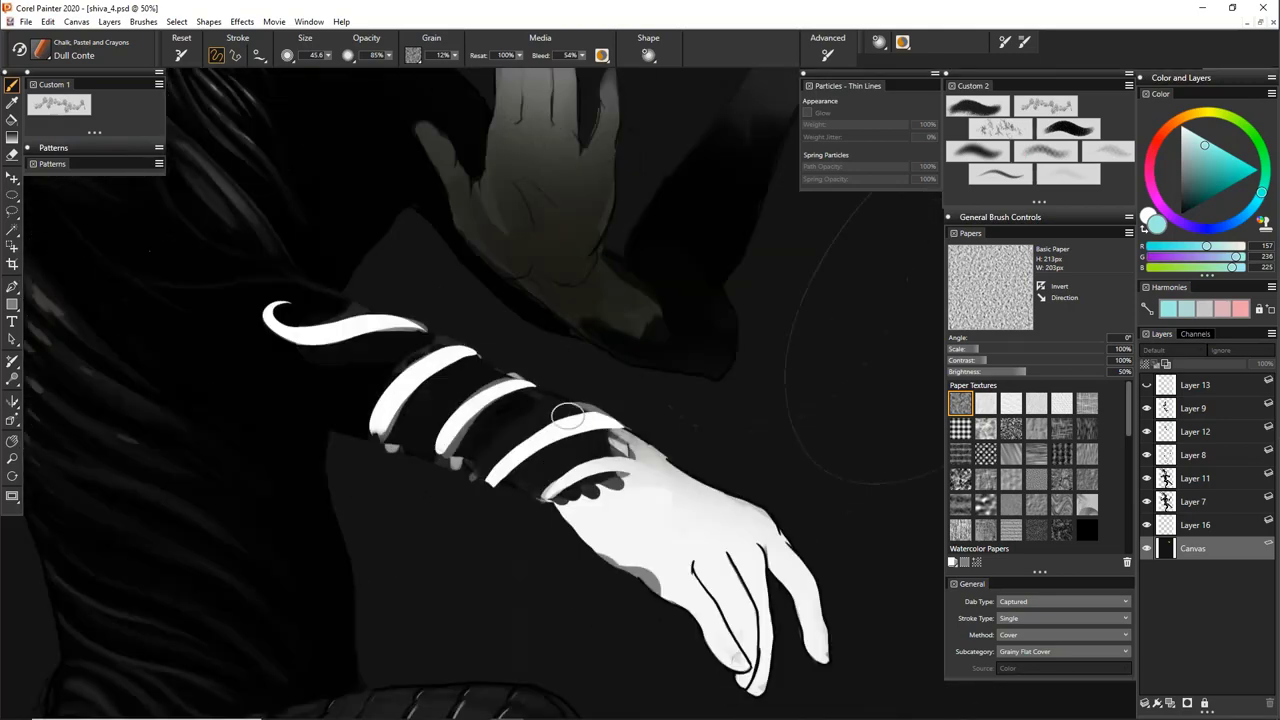
key(ctrl+plus)
key(ctrl+plus)
scroll(372, 386, up, 3)
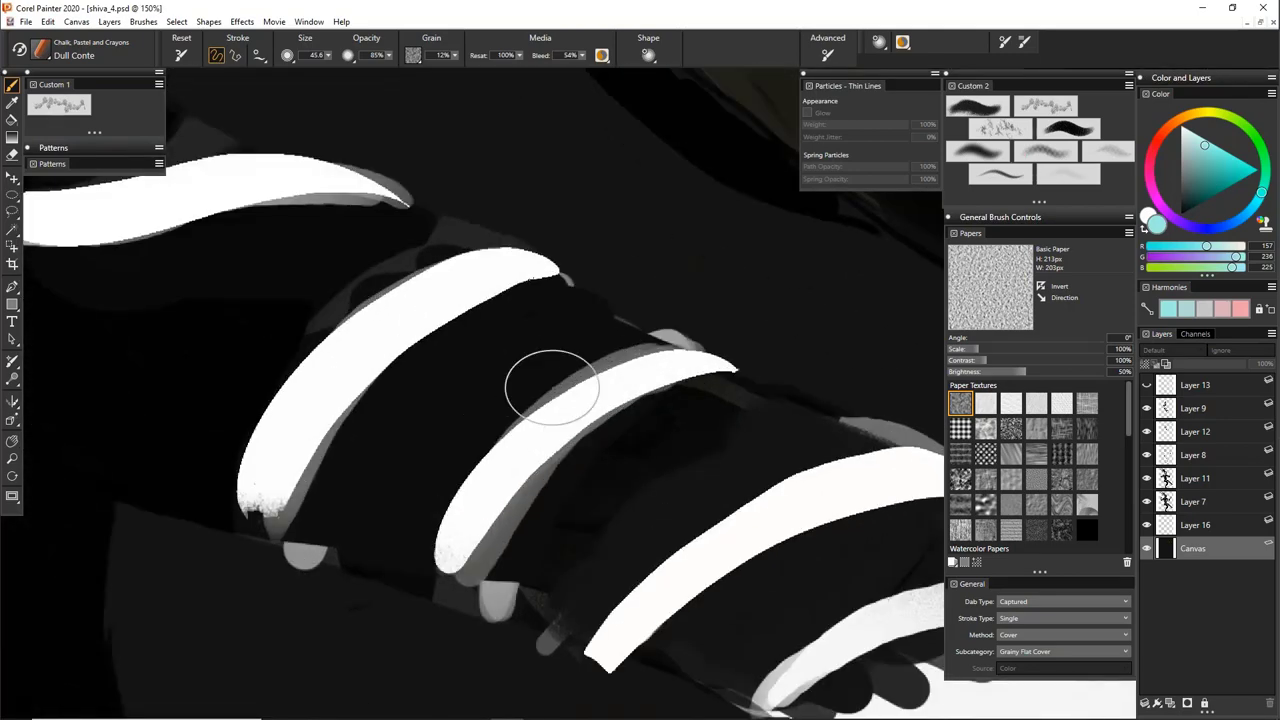
click(1190, 408)
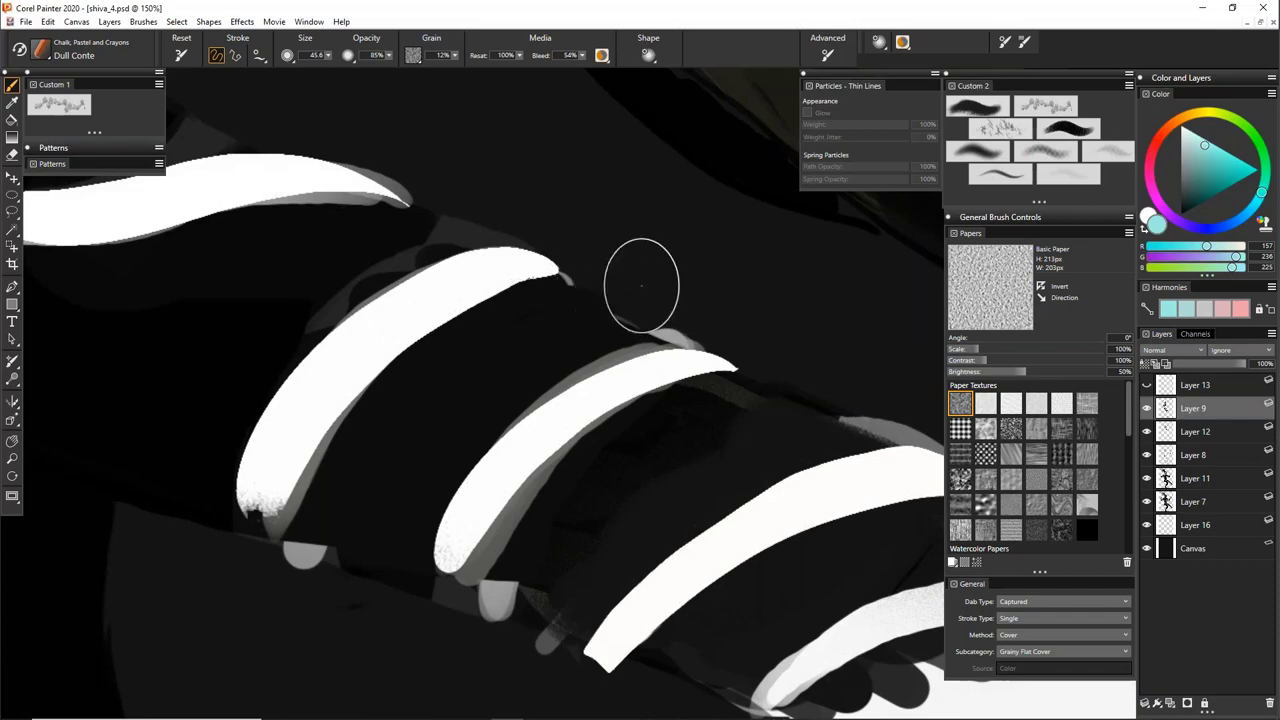
drag(1205, 173, 1209, 127)
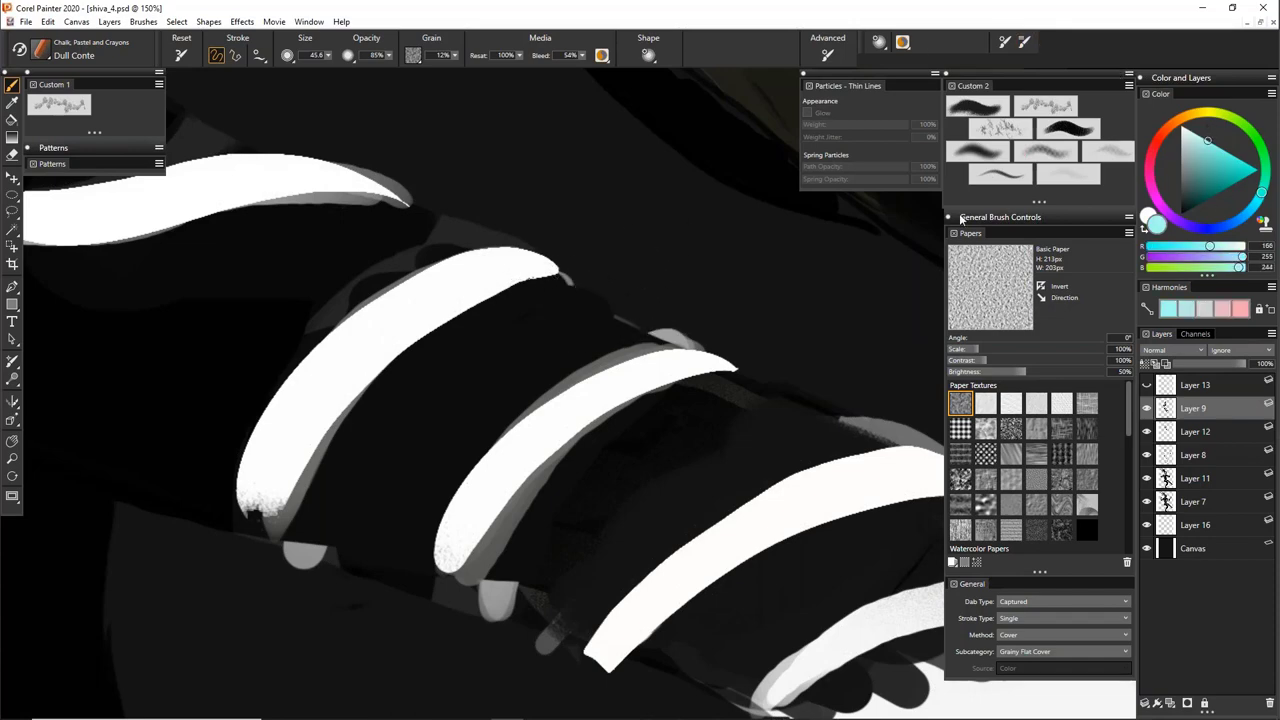
Set the brush size to 16 and try a pale cyan stroke on the lower end of the upper curved forearm band
drag(398, 438, 540, 369)
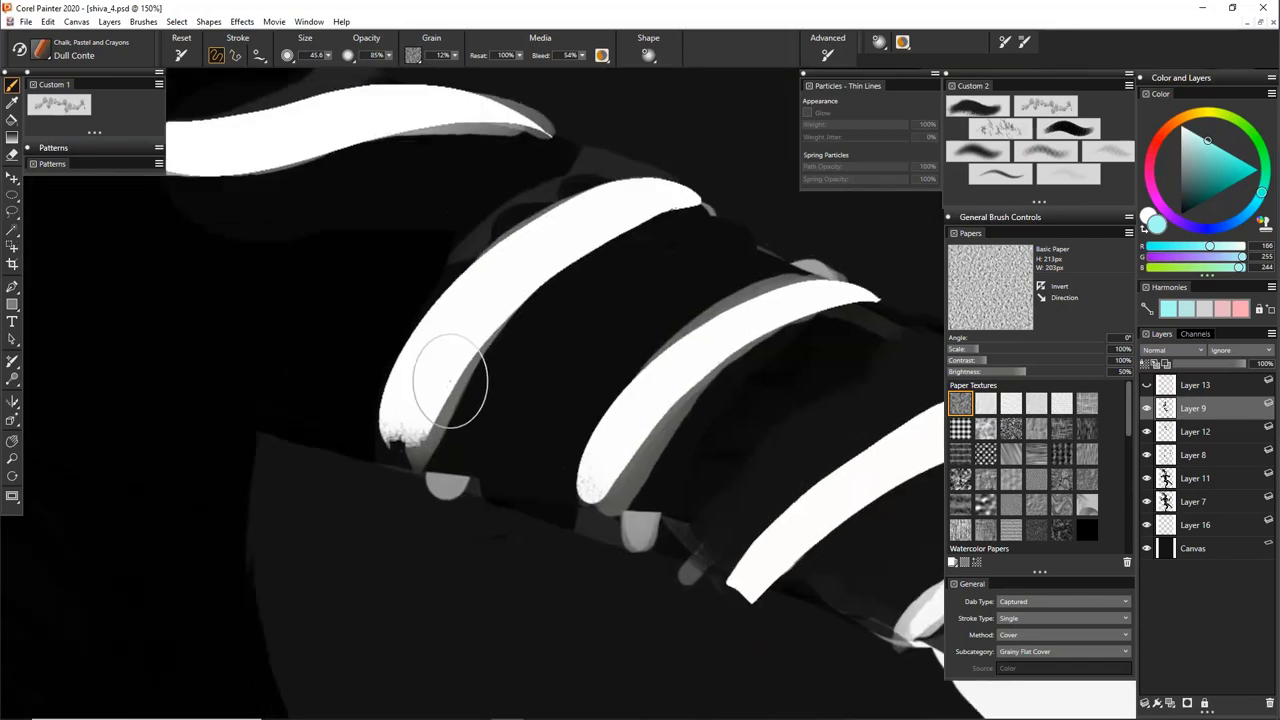
drag(443, 374, 443, 380)
drag(423, 428, 430, 362)
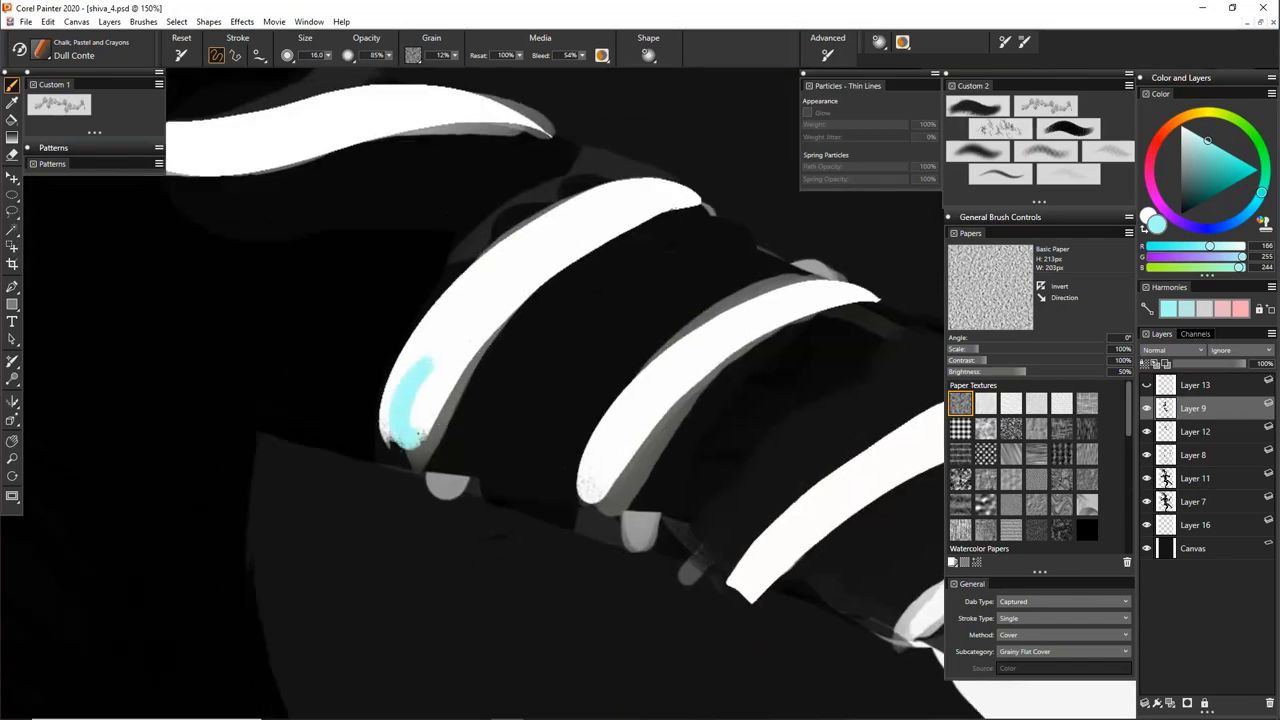
key(ctrl+z)
Try loading the contents of Layer 9 and then Layer 11 as a selection, clearing each one
ctrl+click(1167, 408)
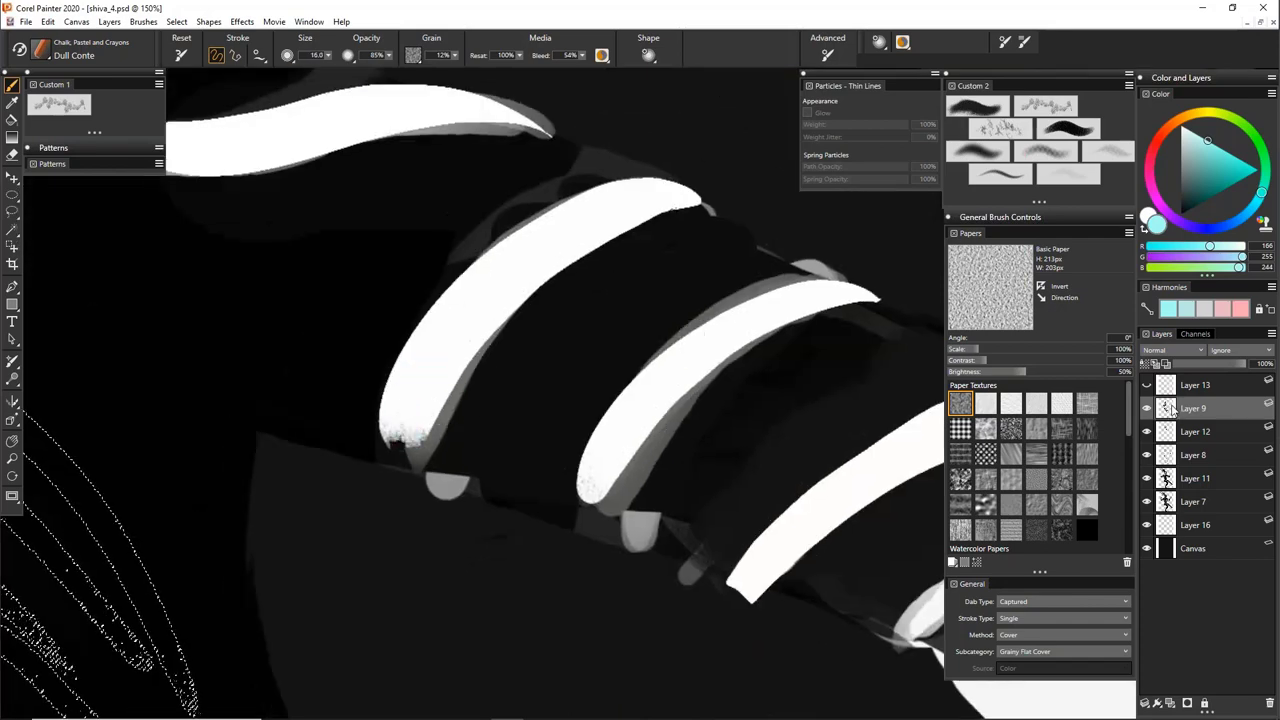
key(ctrl+d)
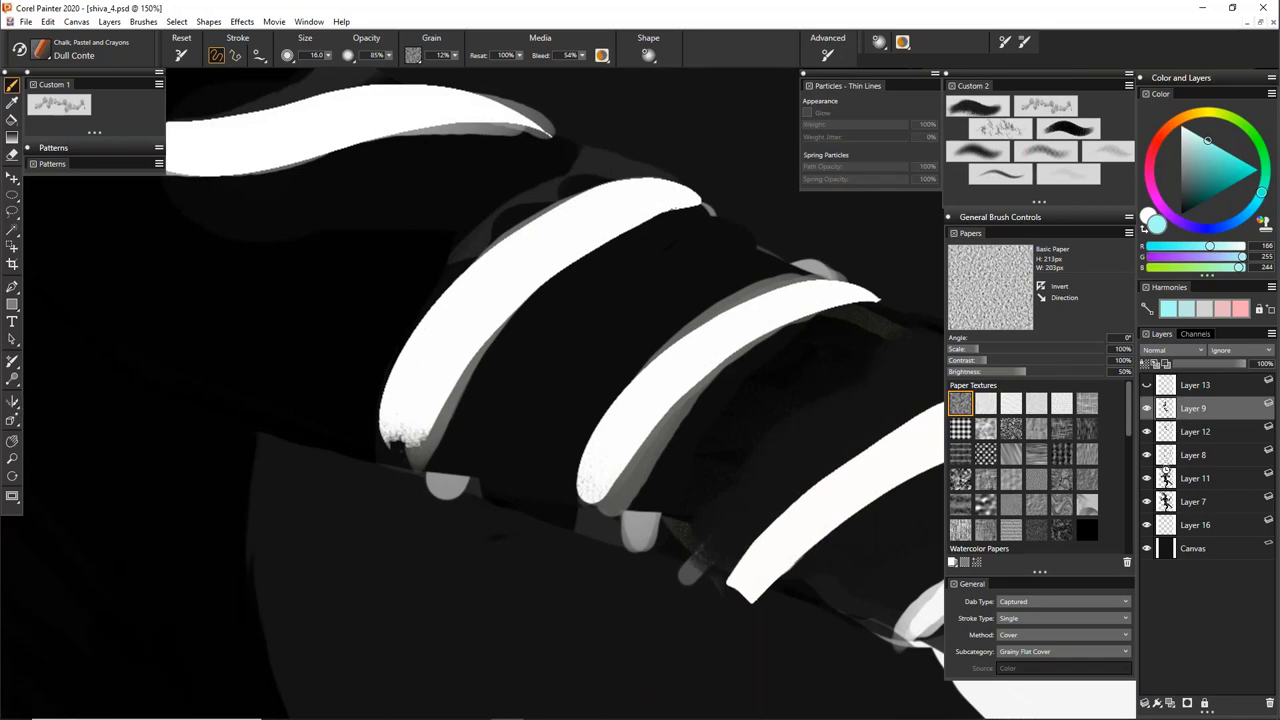
ctrl+click(1166, 476)
key(ctrl+d)
Toggle the visibility of Layers 12, 8, 11 and 7 one by one to check which layer holds the forearm bands
drag(603, 214, 680, 320)
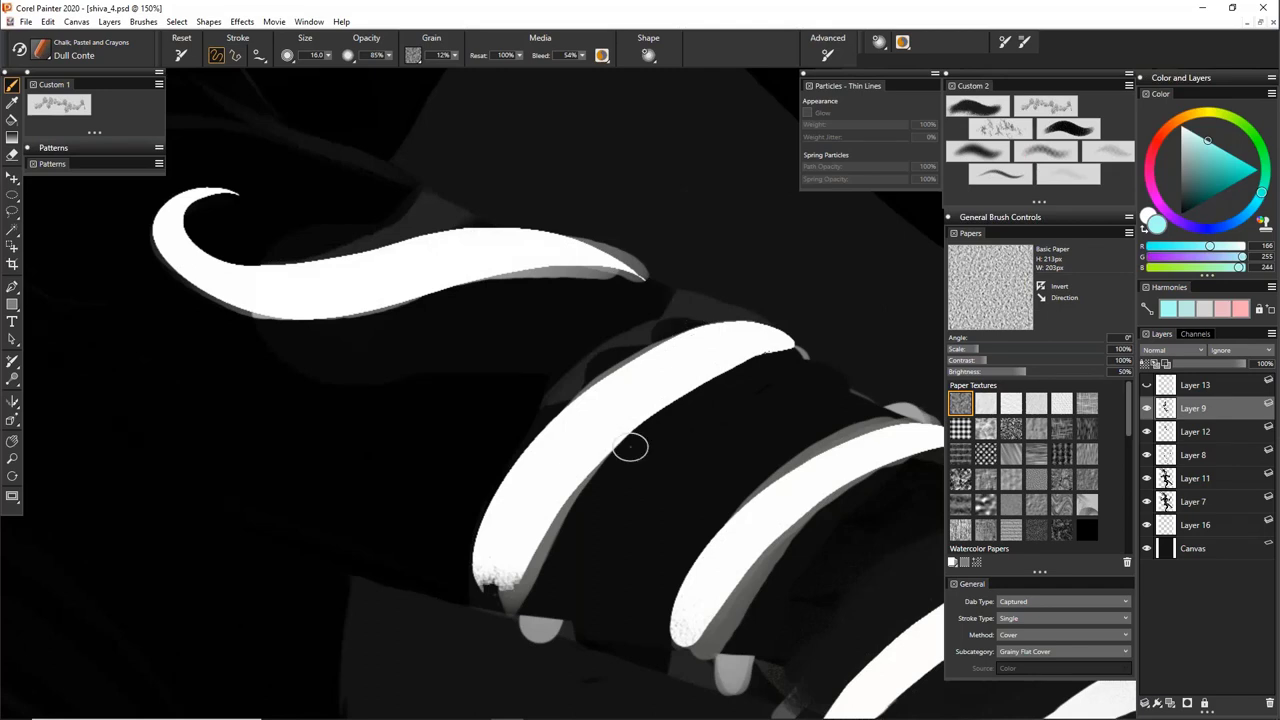
key(l)
click(1147, 432)
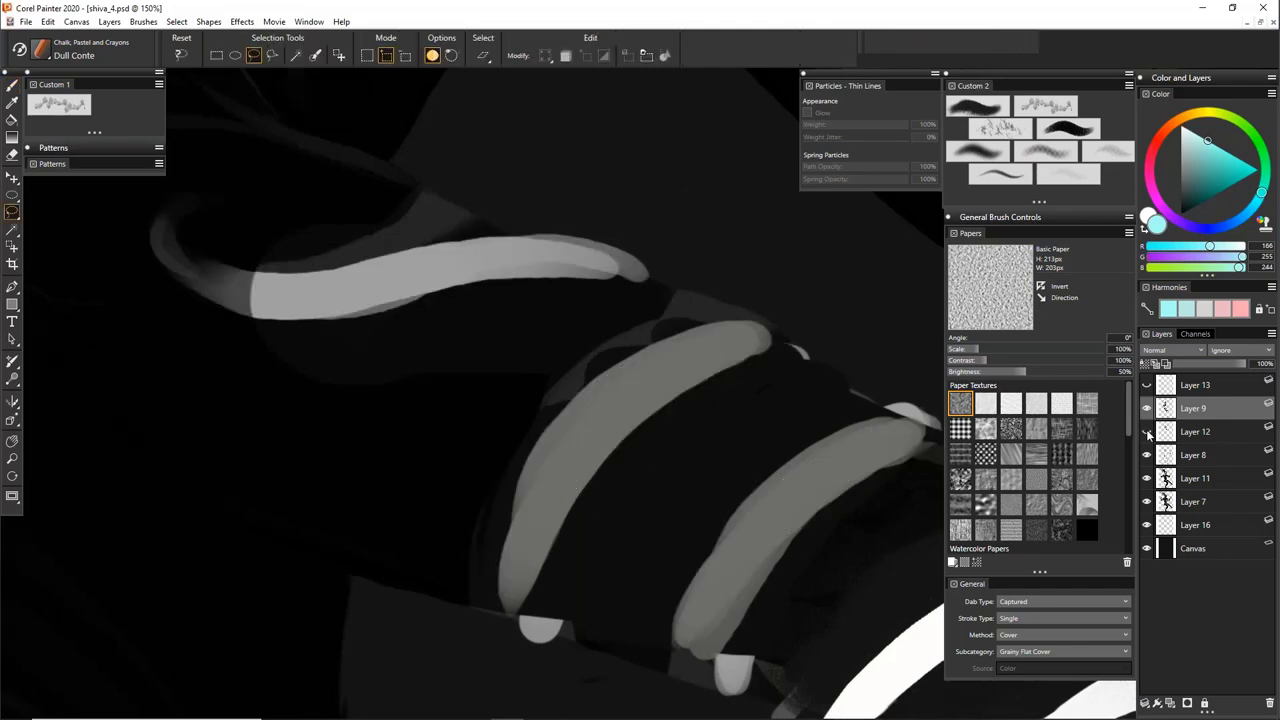
click(1147, 432)
click(1147, 455)
click(1147, 455)
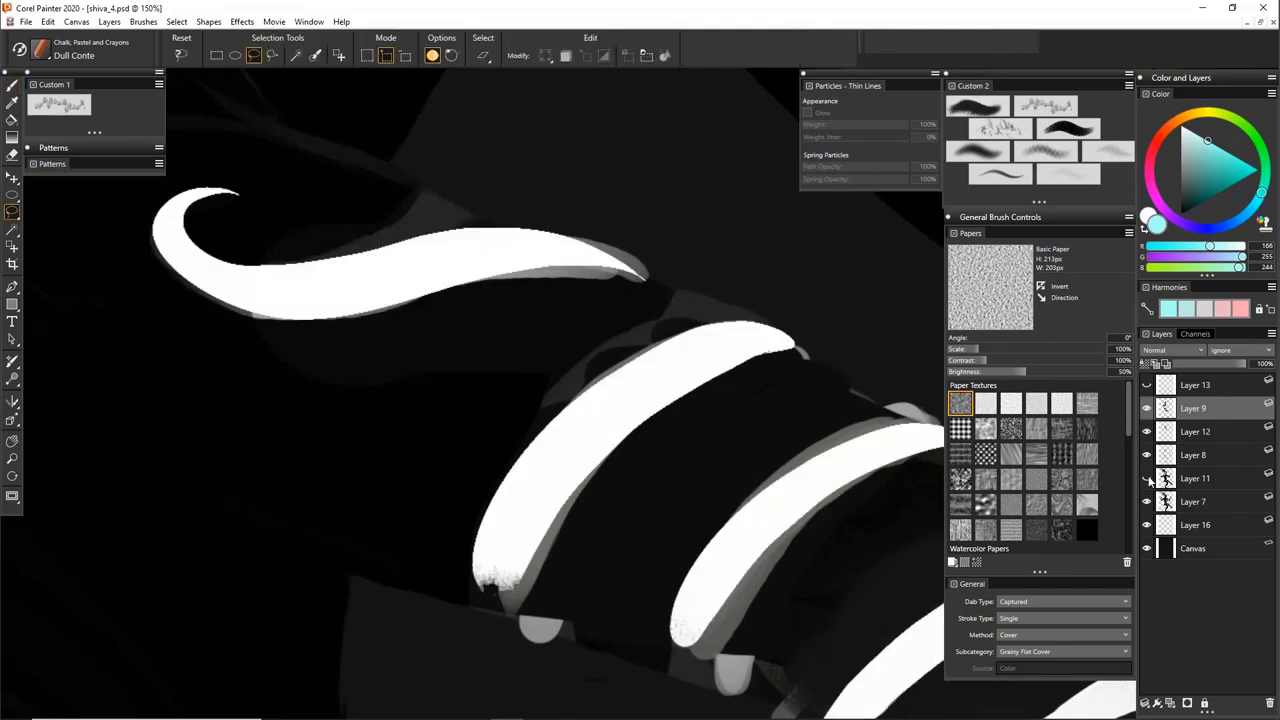
click(1147, 478)
click(1147, 478)
click(1149, 501)
click(1147, 501)
click(1147, 501)
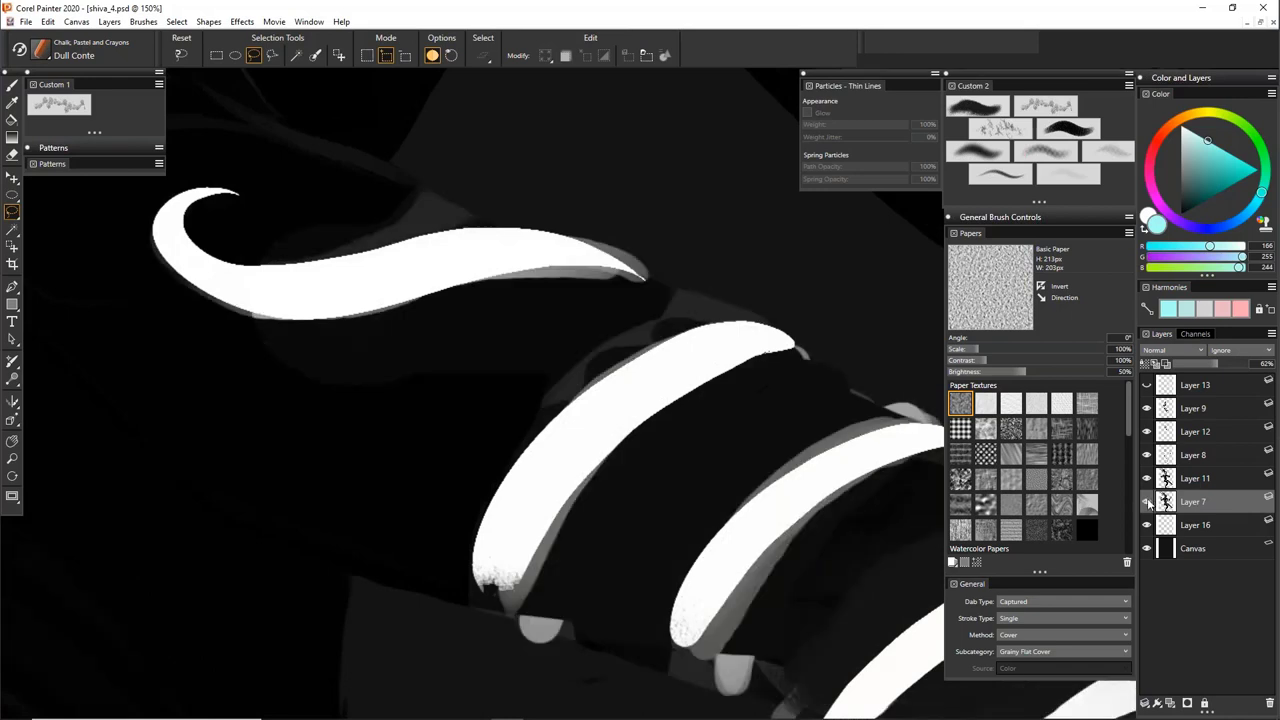
Switch from Dull Conte to the Erase All Hard brush in the Erasers category, with Layer 7 active
drag(796, 451, 603, 405)
key(e)
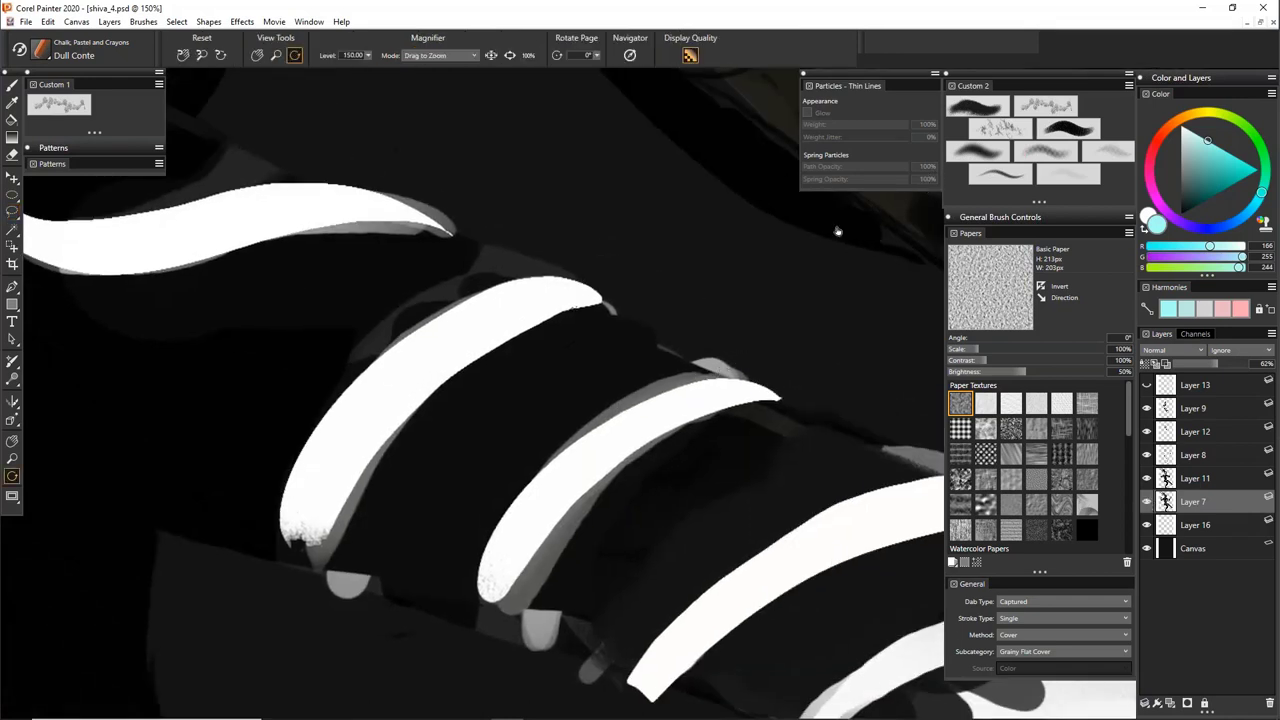
key(n)
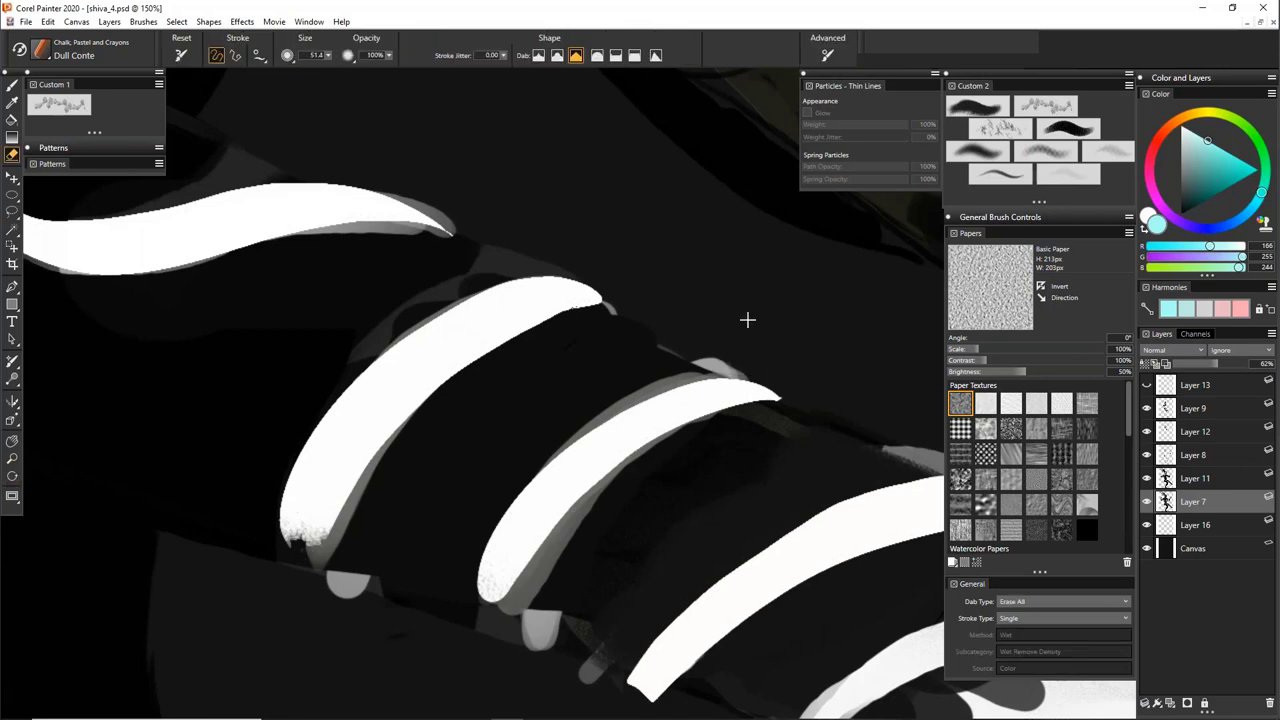
drag(777, 346, 755, 358)
click(40, 53)
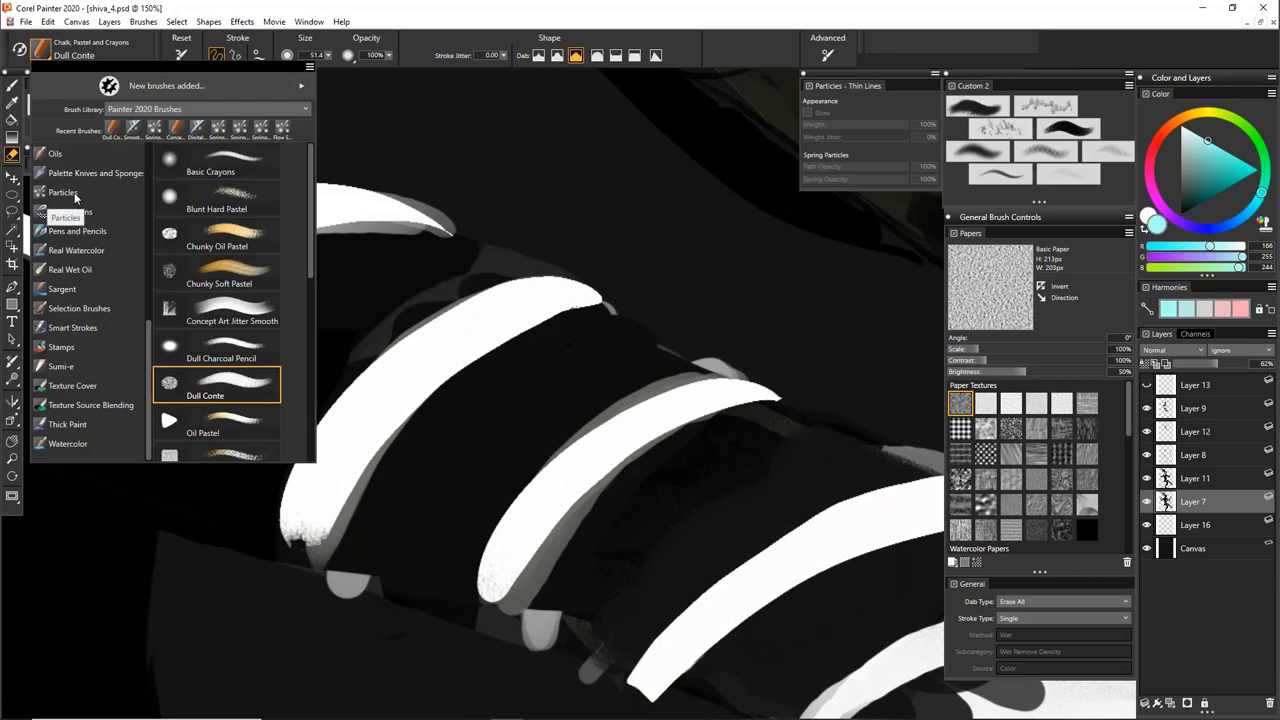
scroll(75, 197, up, 5)
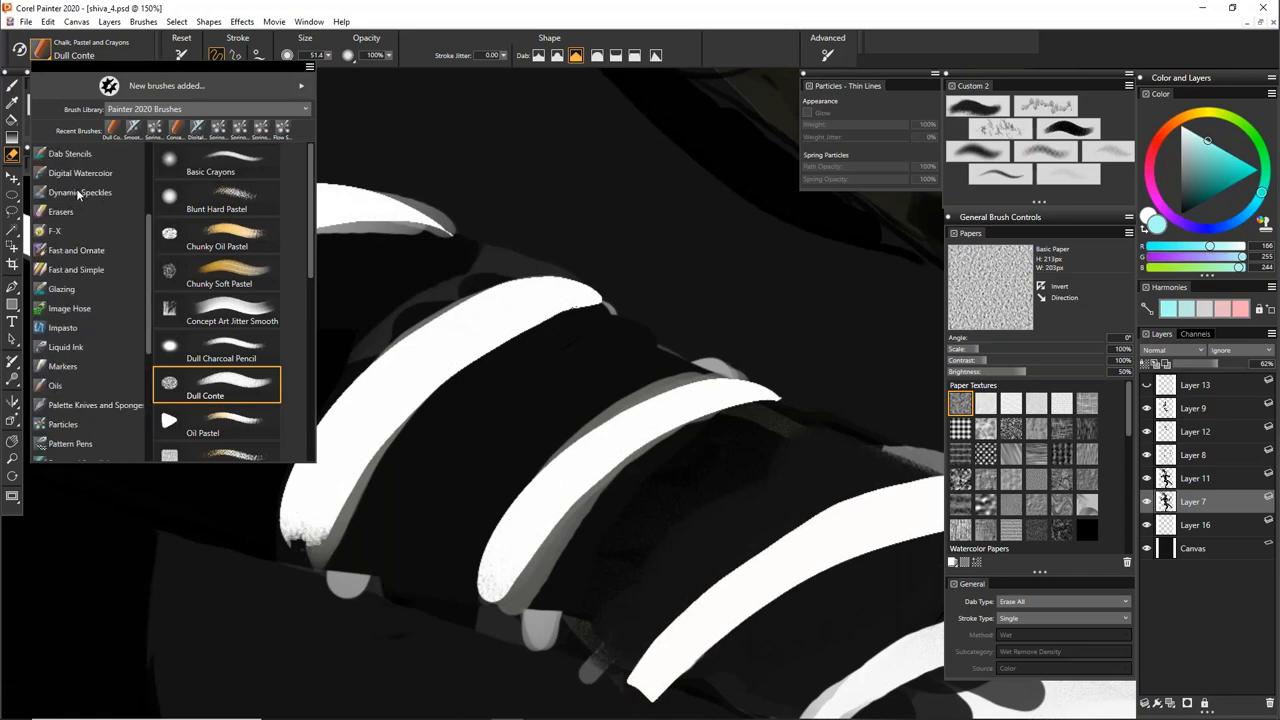
click(76, 269)
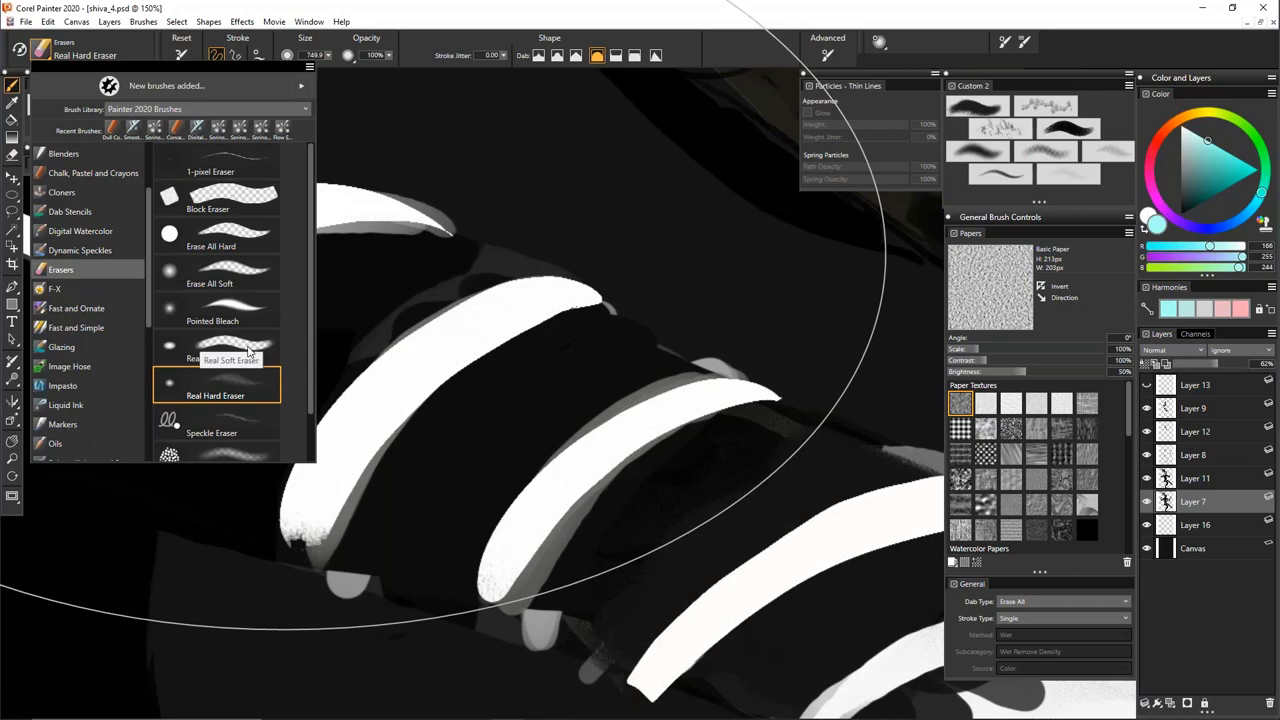
click(246, 237)
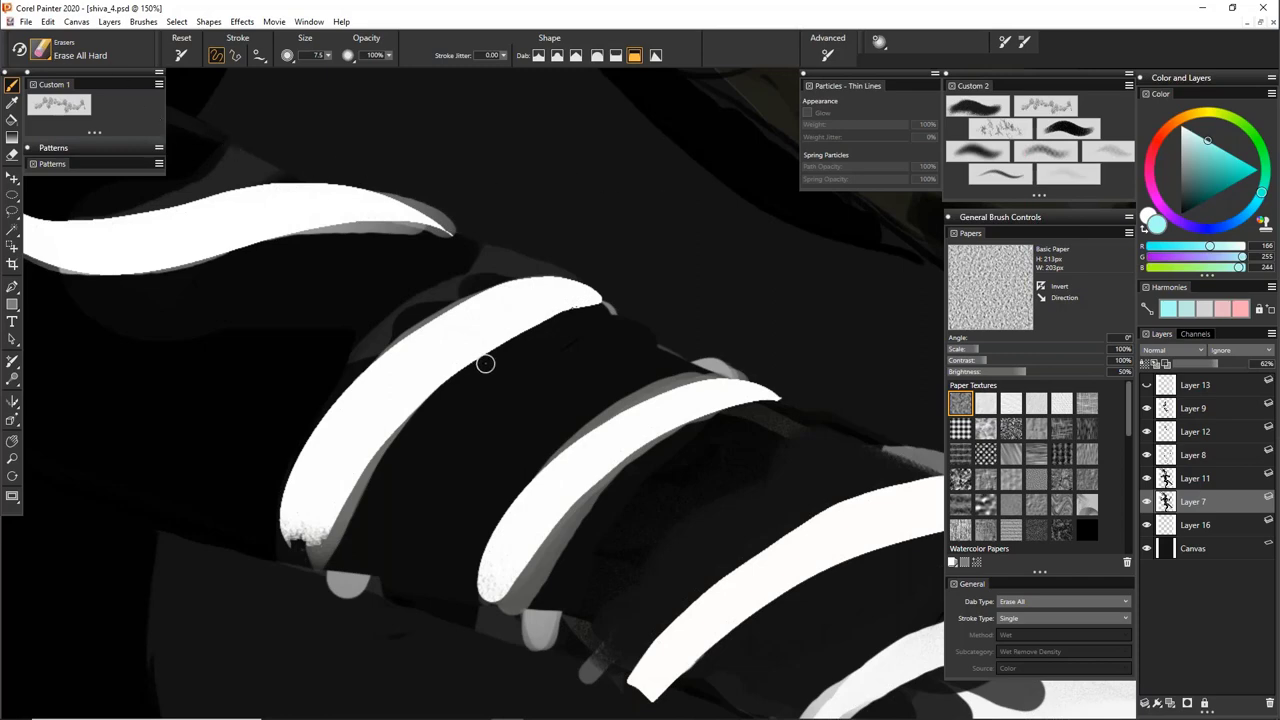
Erase the grey spill along the forearm's upper edge, around the tips of the white bands, on Layer 7
drag(549, 368, 494, 384)
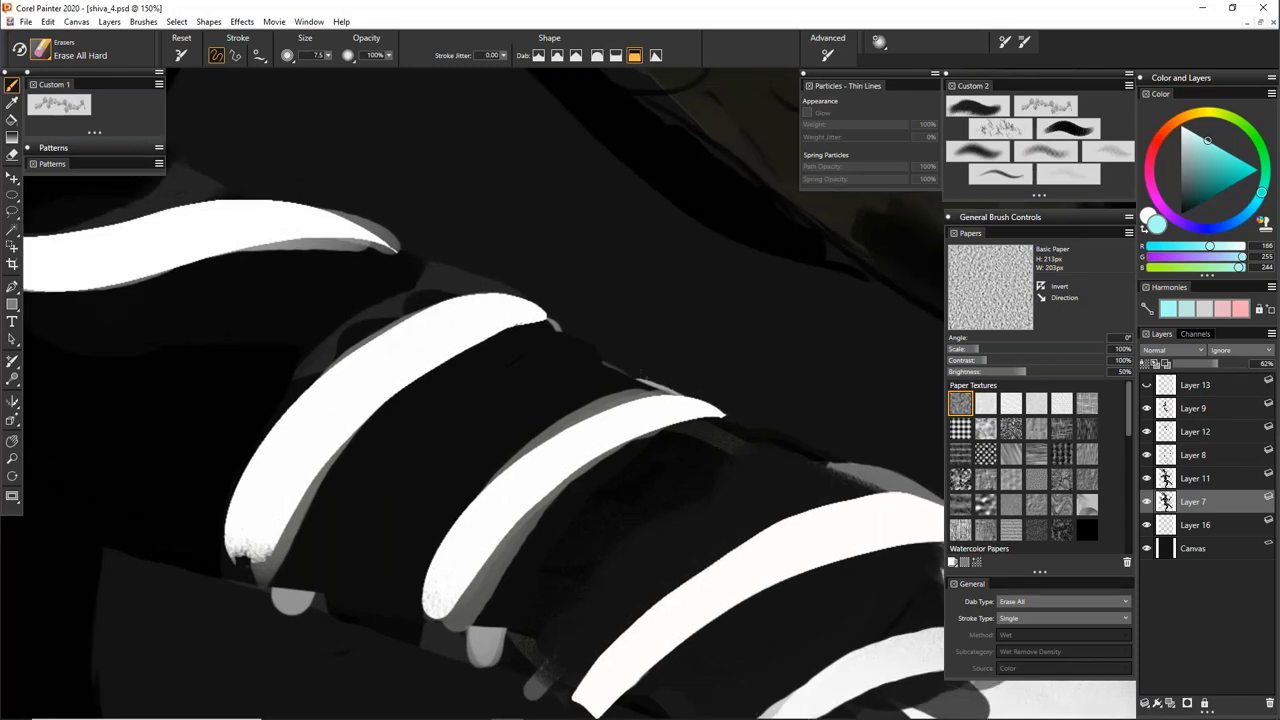
drag(783, 415, 543, 378)
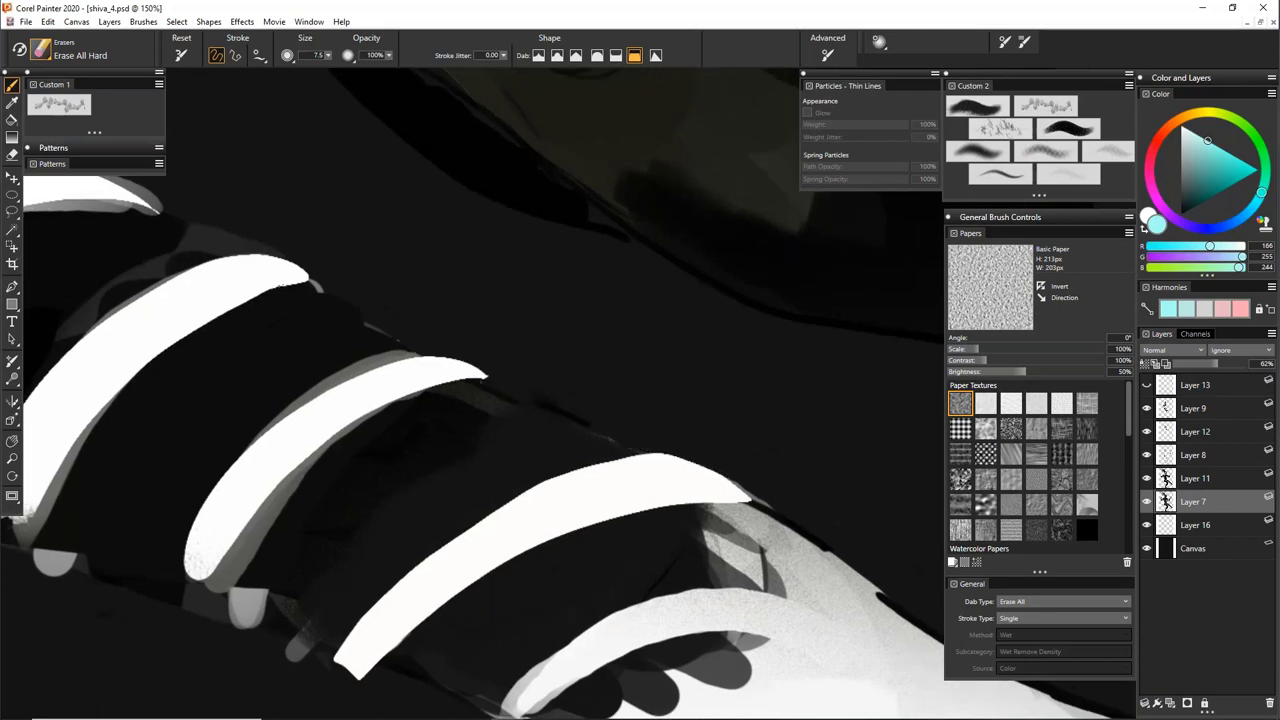
drag(409, 322, 708, 401)
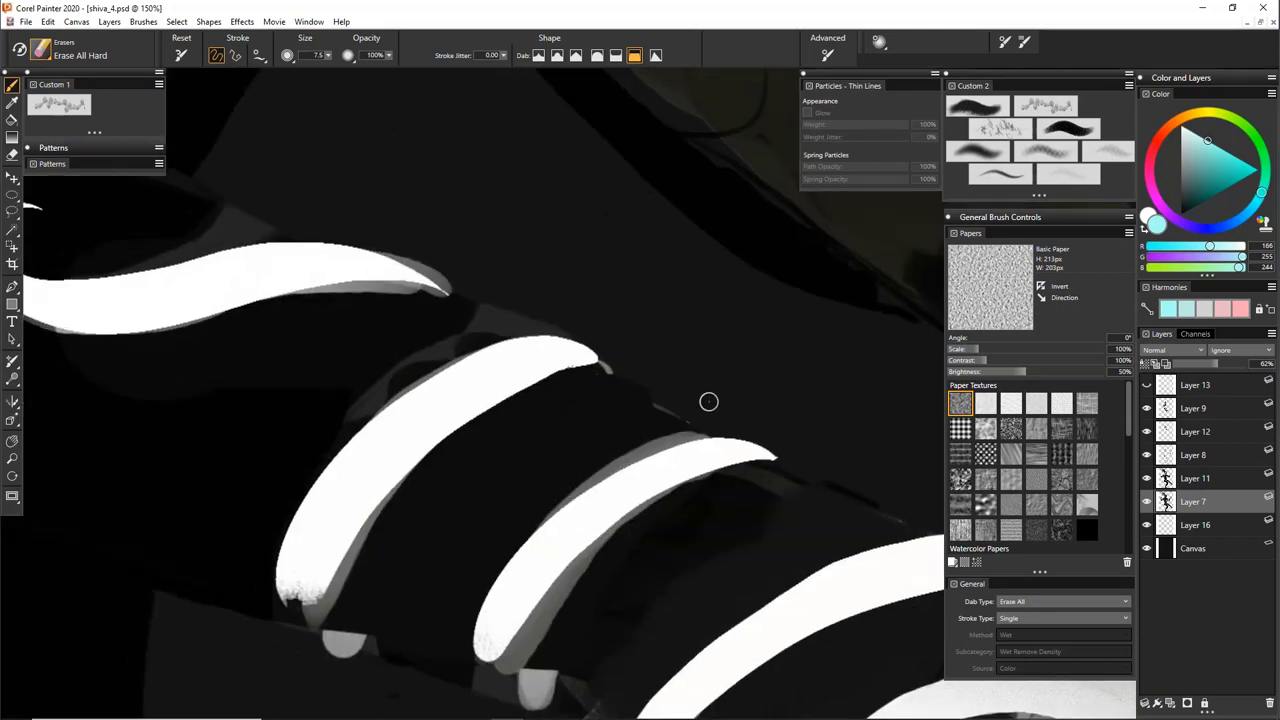
drag(558, 321, 708, 433)
drag(425, 237, 566, 335)
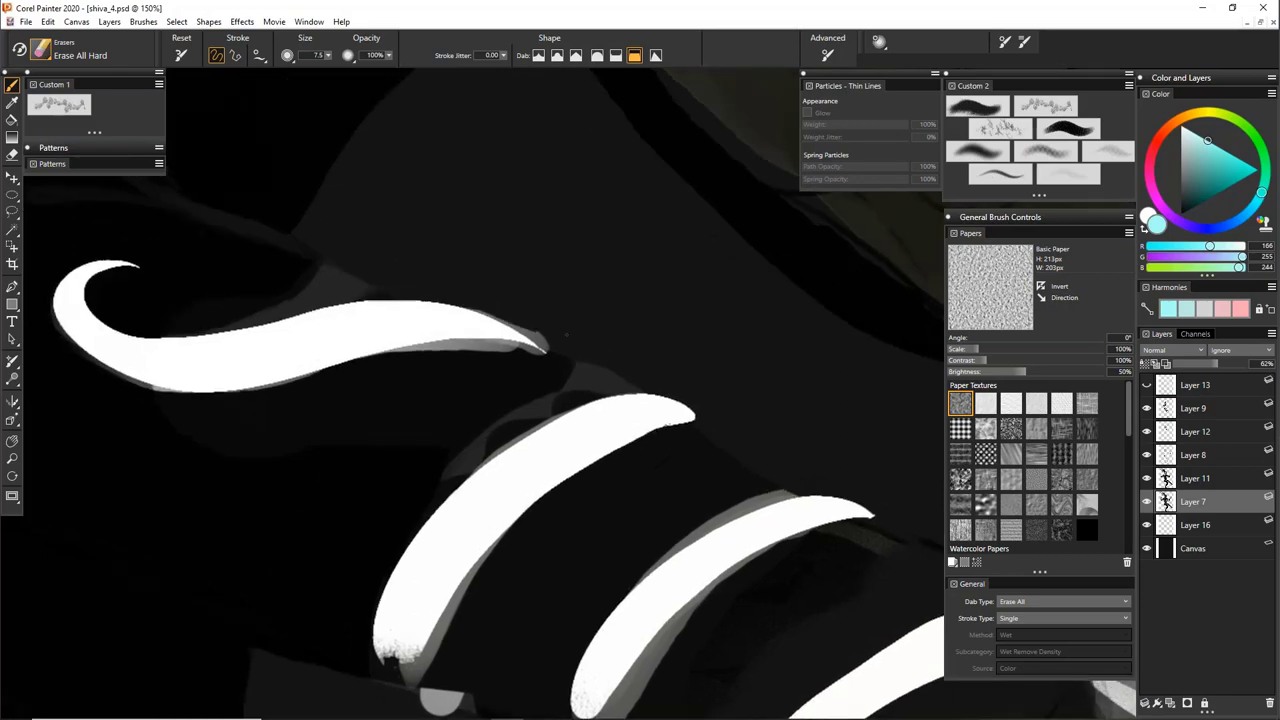
drag(777, 441, 410, 245)
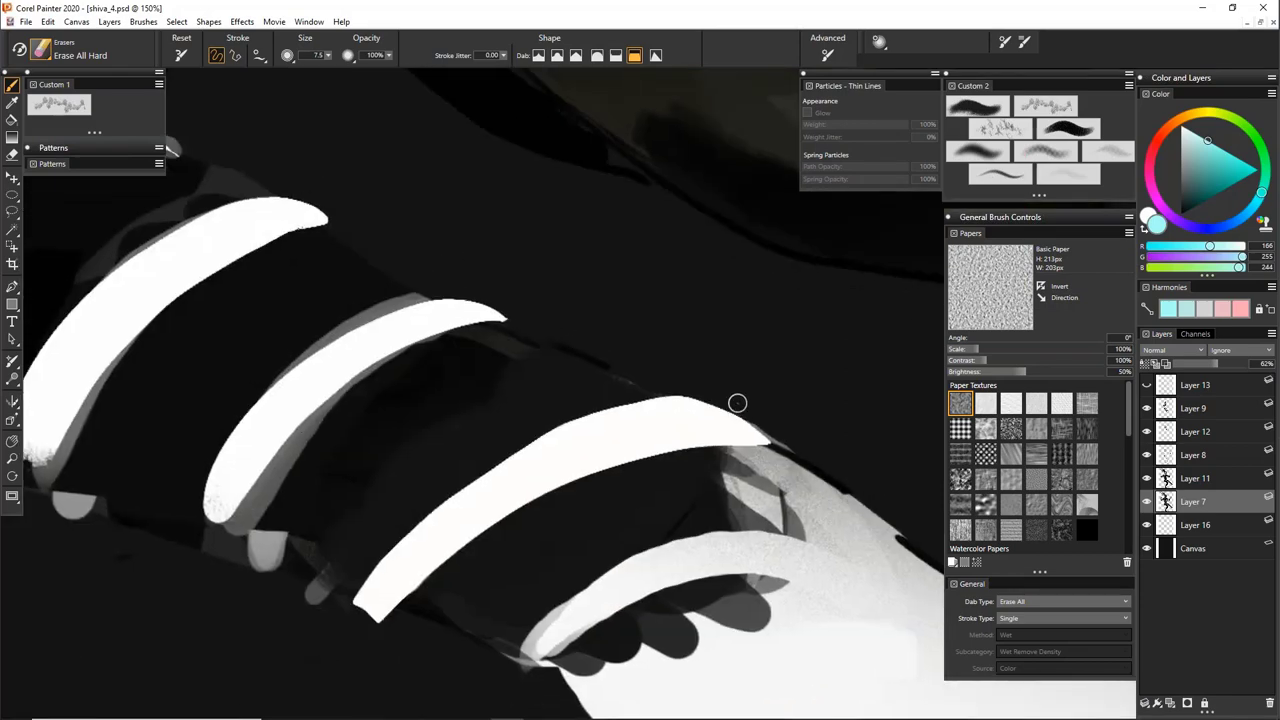
drag(703, 363, 587, 268)
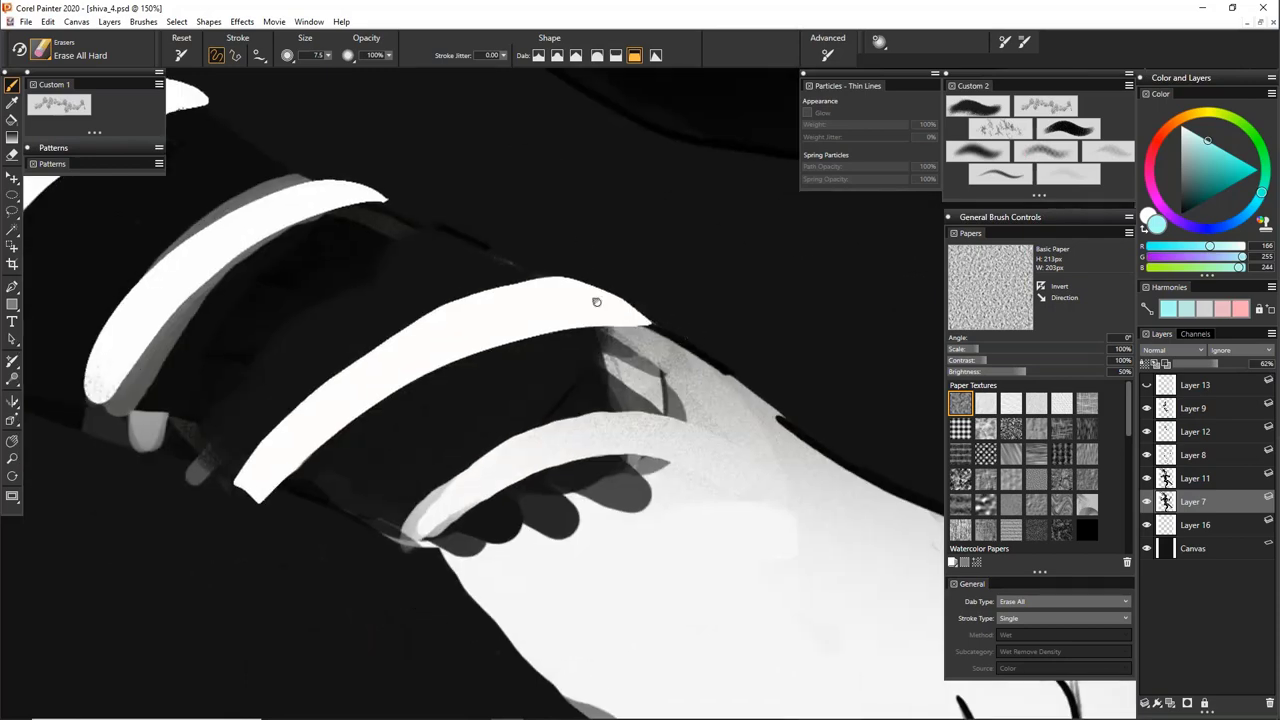
drag(503, 280, 679, 357)
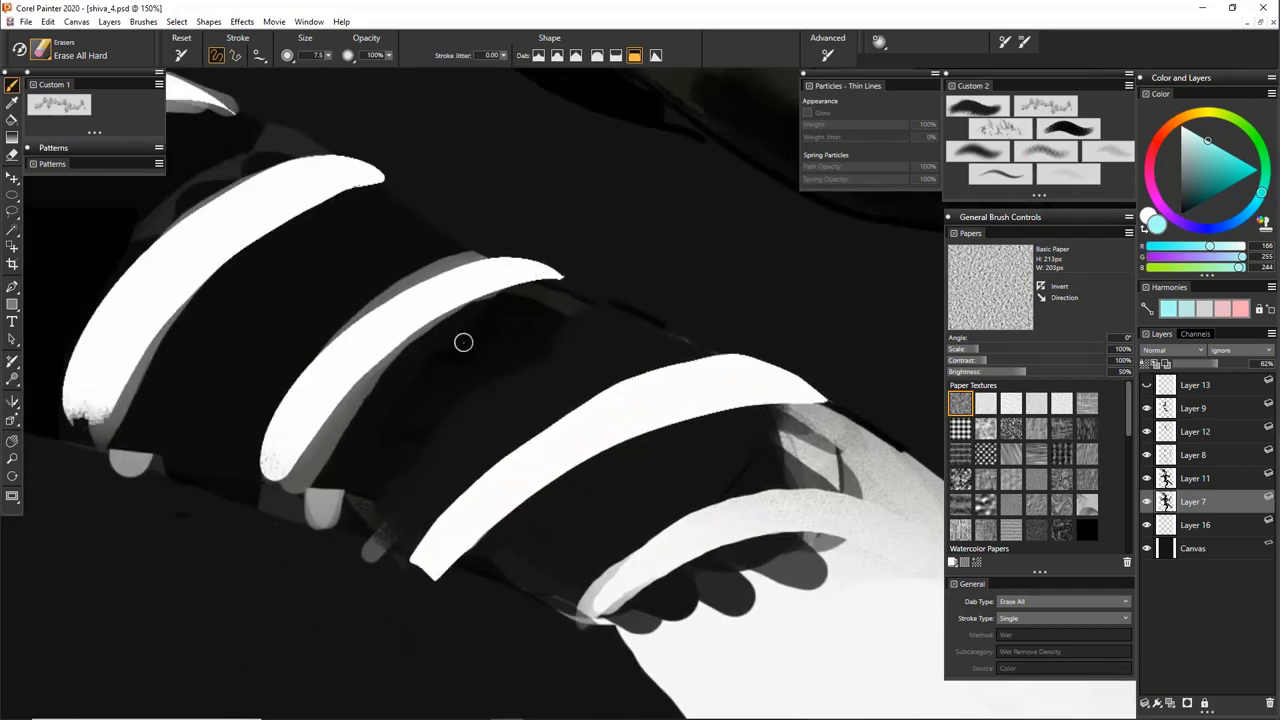
Sample the near-black between the bands and erase the faint patch beside the middle band's tip
alt+click(473, 357)
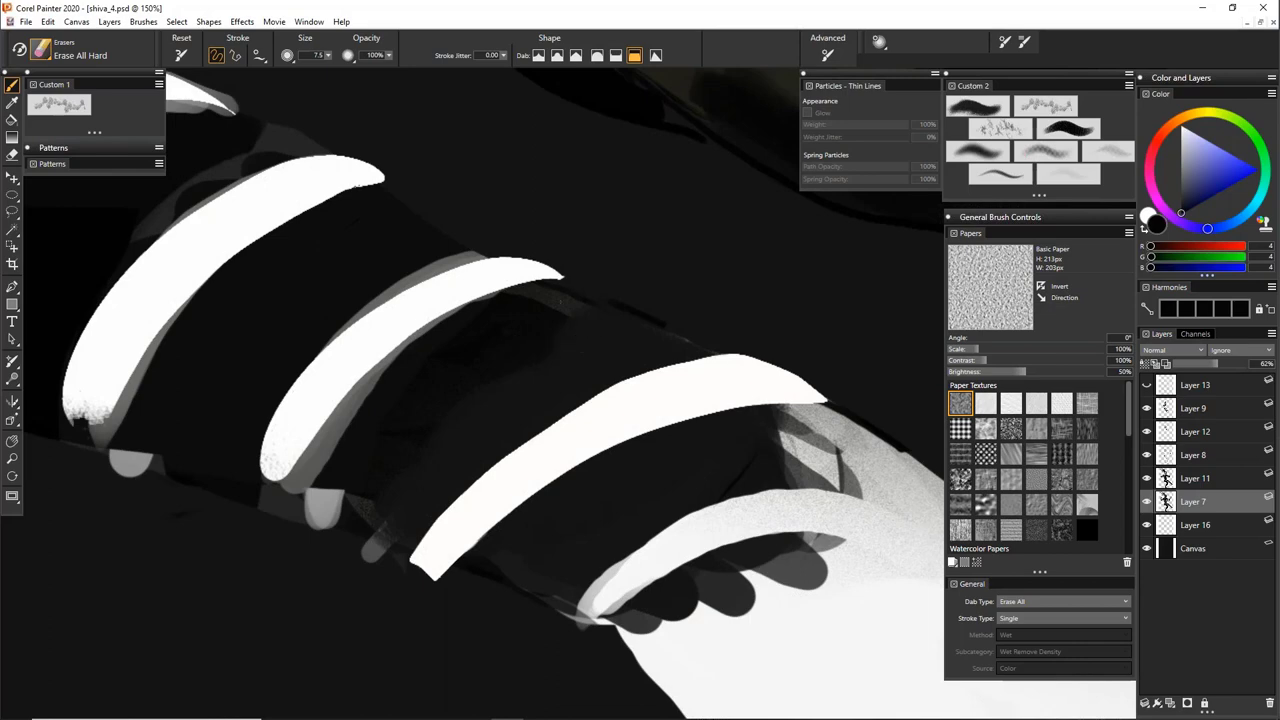
drag(532, 288, 576, 304)
key(e)
mouse_move(762, 426)
mouse_down()
mouse_move(766, 400)
mouse_move(647, 281)
mouse_move(630, 282)
mouse_up()
drag(628, 374, 570, 353)
key(b)
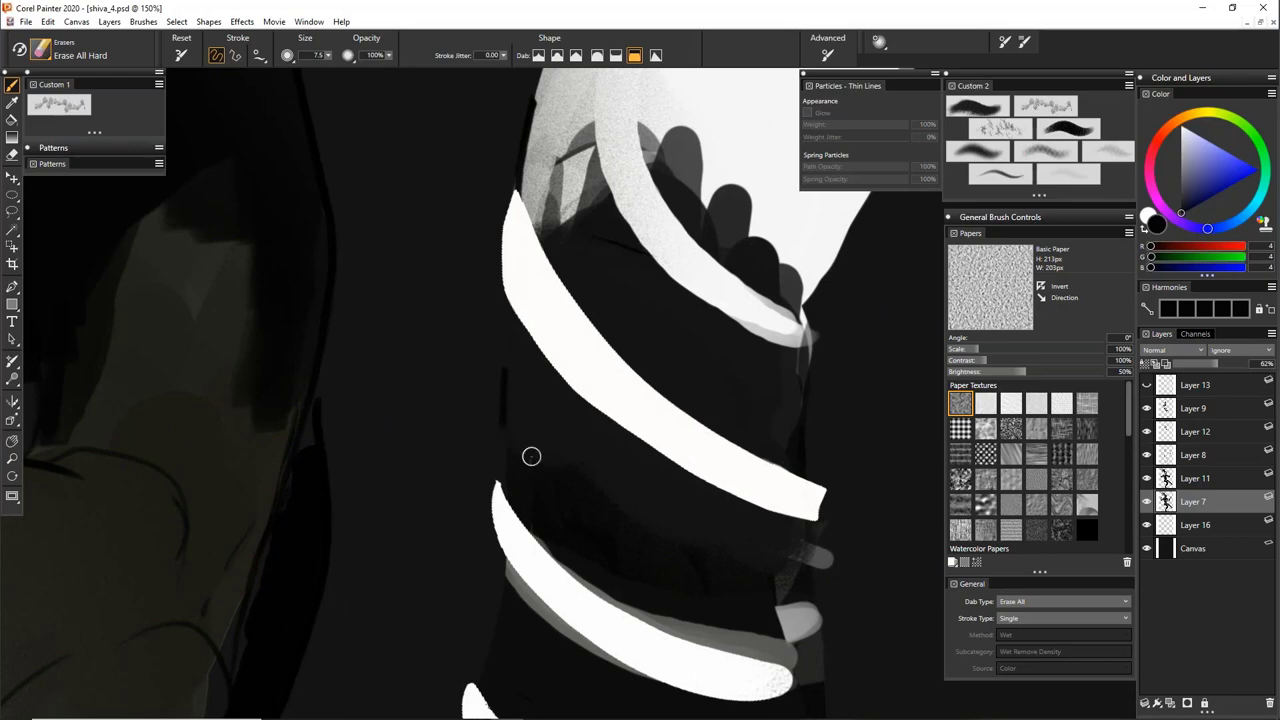
alt+click(560, 529)
Check Layers 11, 9 and 12 in turn for the forearm bands, then sample the near-black beside a band with Layer 12 active
key(ctrl+minus)
key(ctrl+minus)
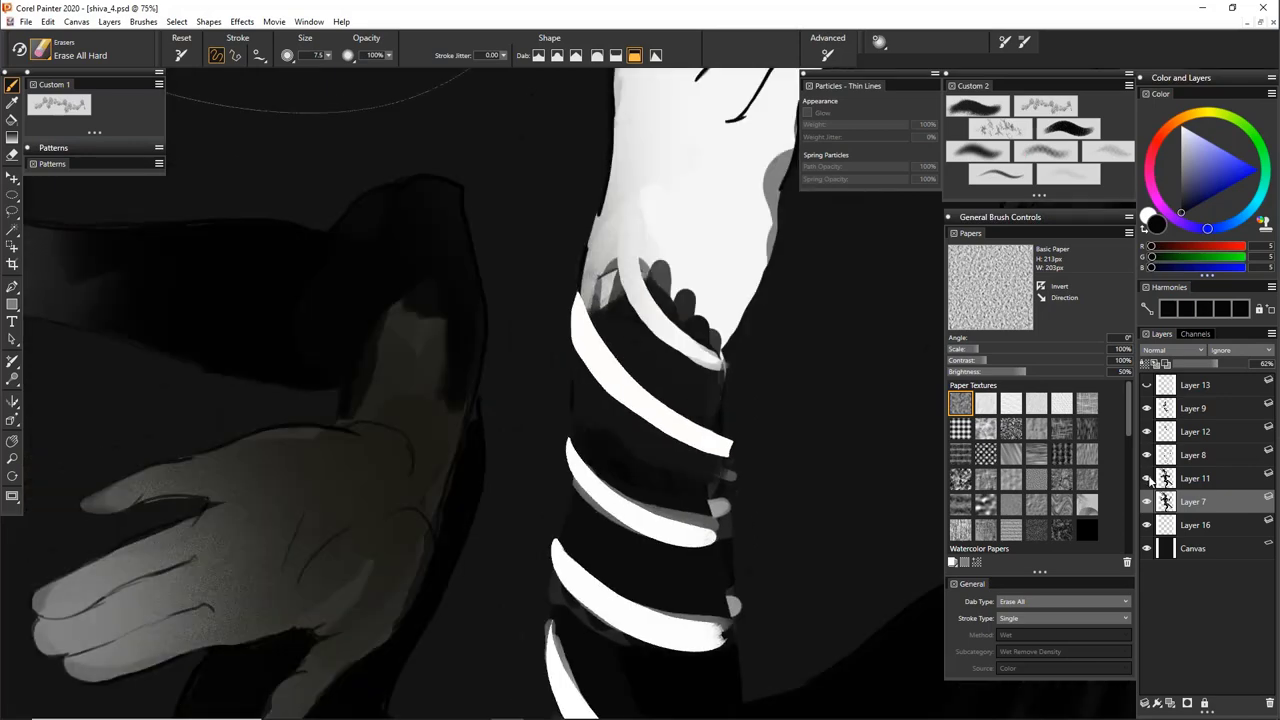
click(1199, 479)
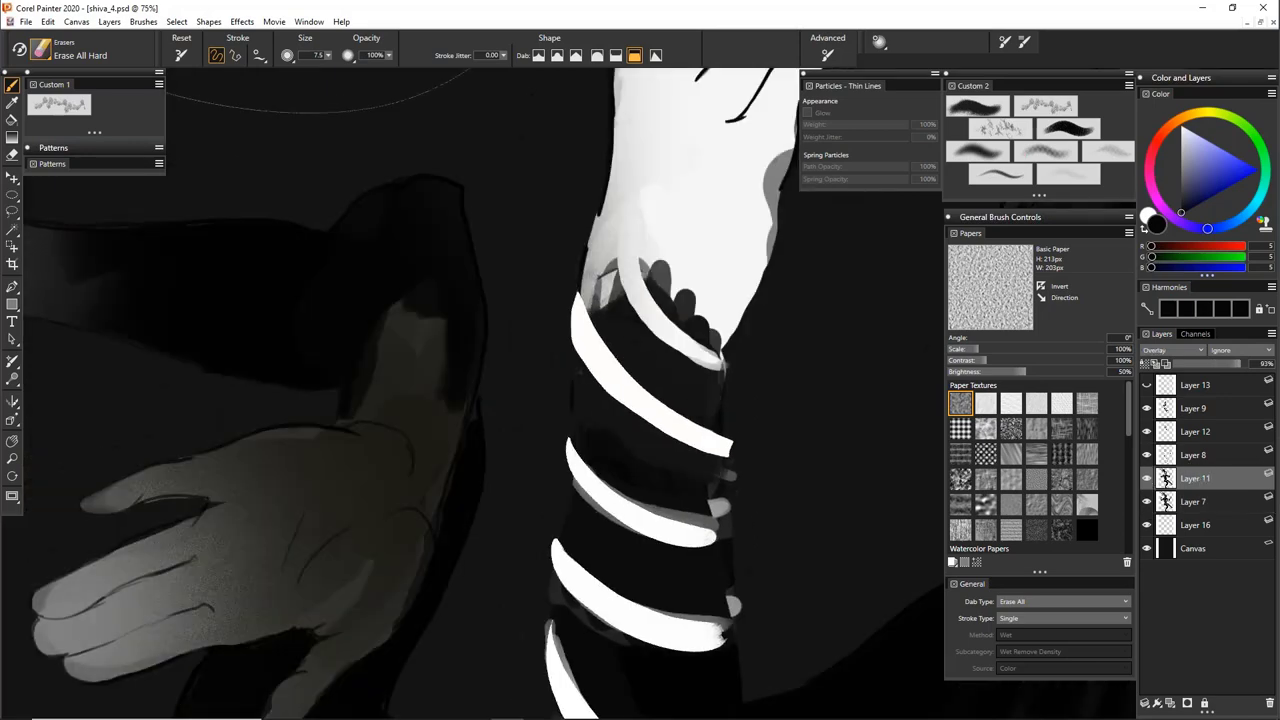
click(1200, 410)
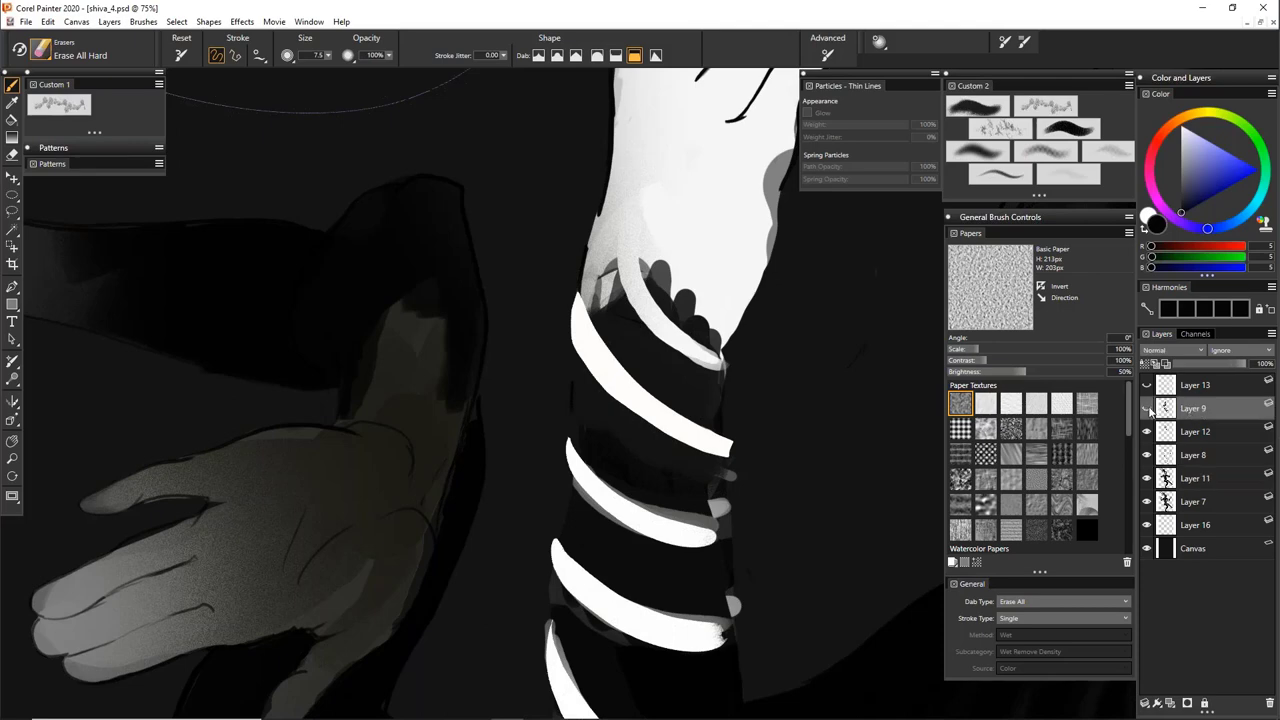
click(1147, 431)
click(1147, 431)
click(1195, 431)
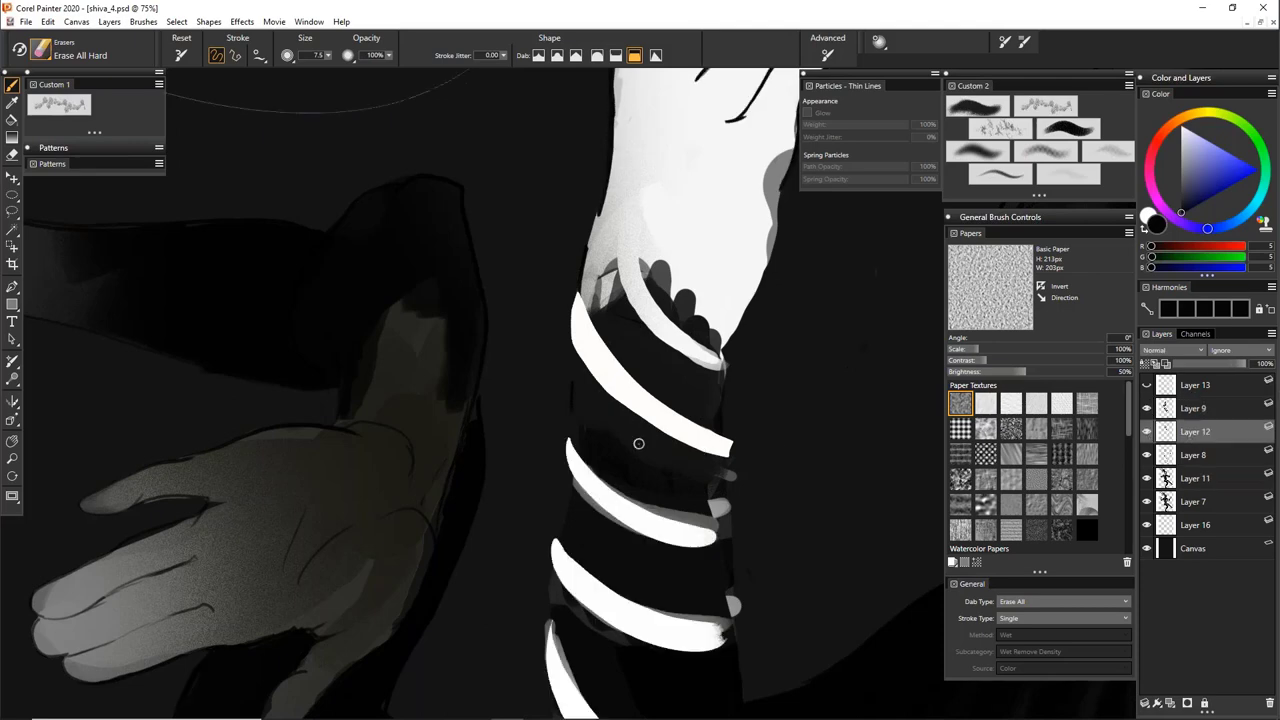
alt+click(584, 442)
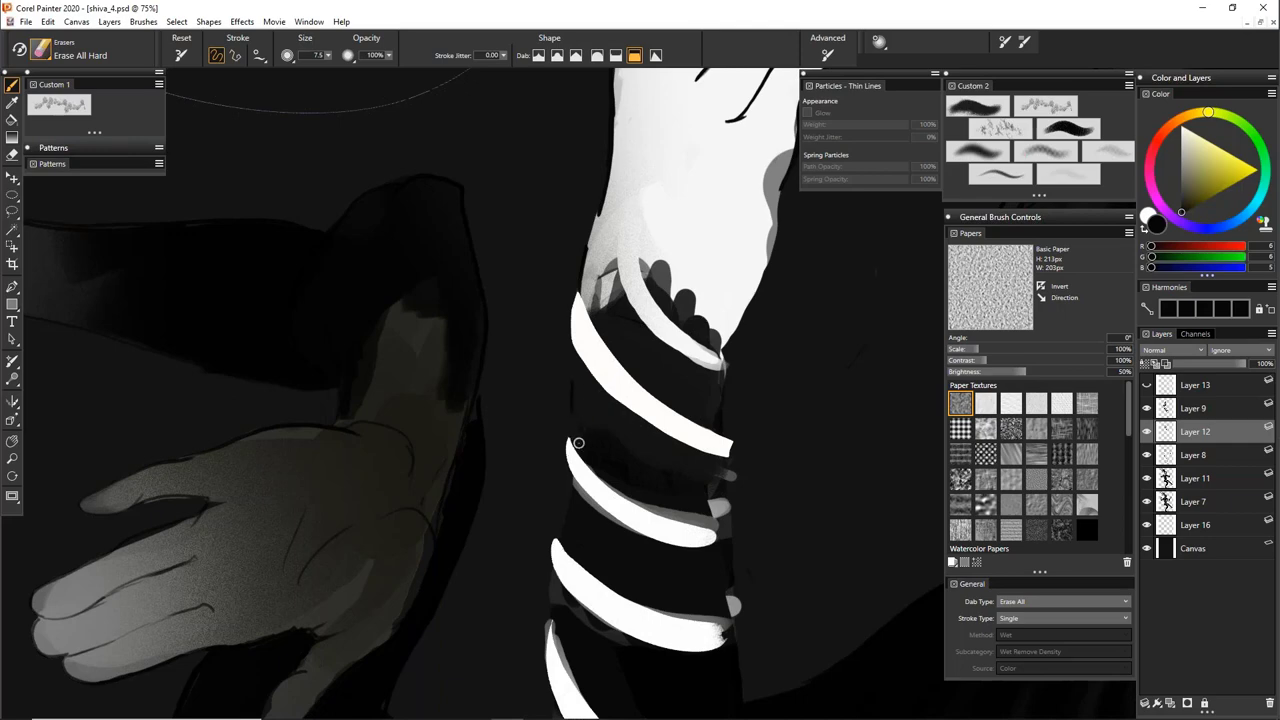
Hide and show Layers 8 and 12 to compare the forearm bands, and make Layer 8 active
drag(662, 507, 580, 400)
drag(671, 369, 604, 397)
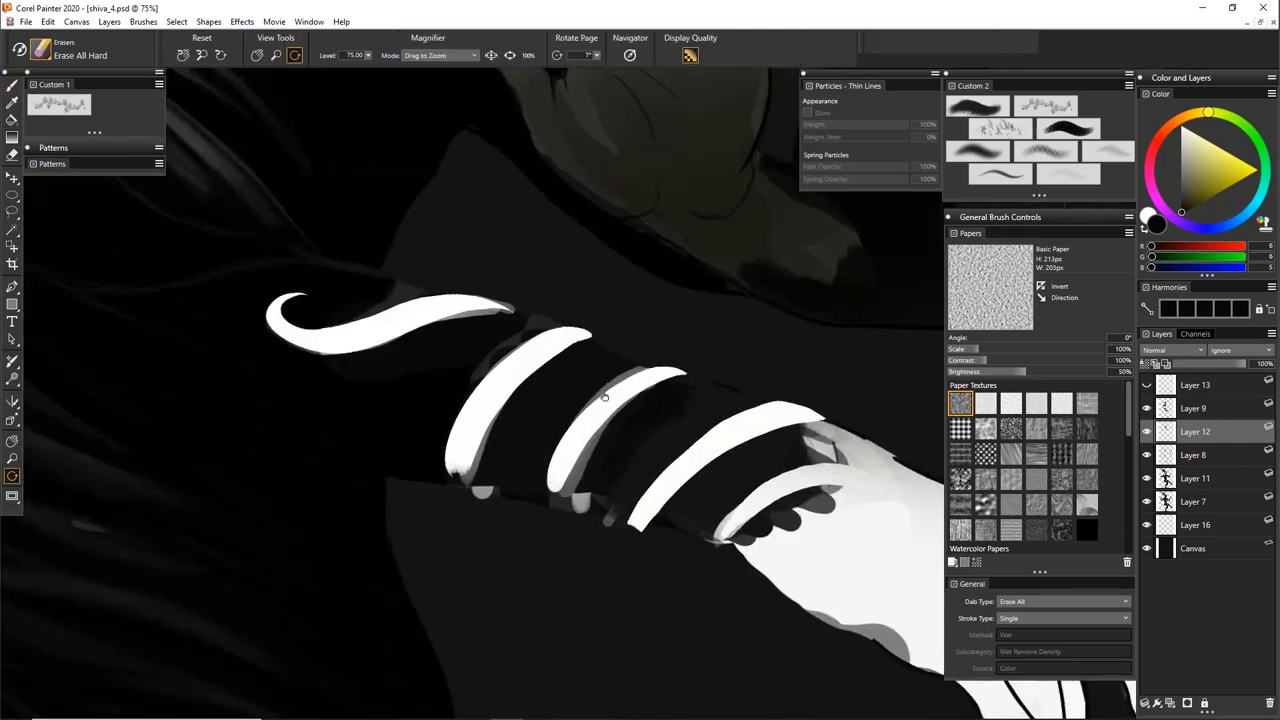
click(1148, 454)
click(1147, 433)
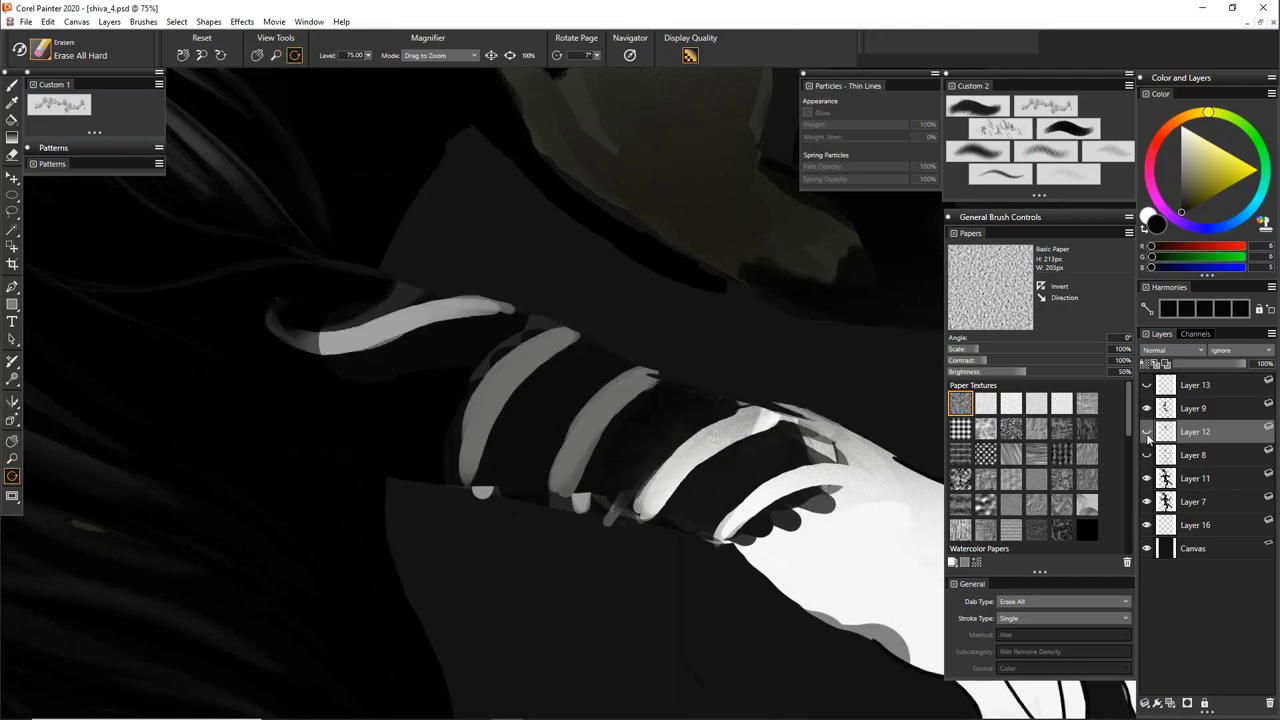
click(1147, 433)
click(1147, 455)
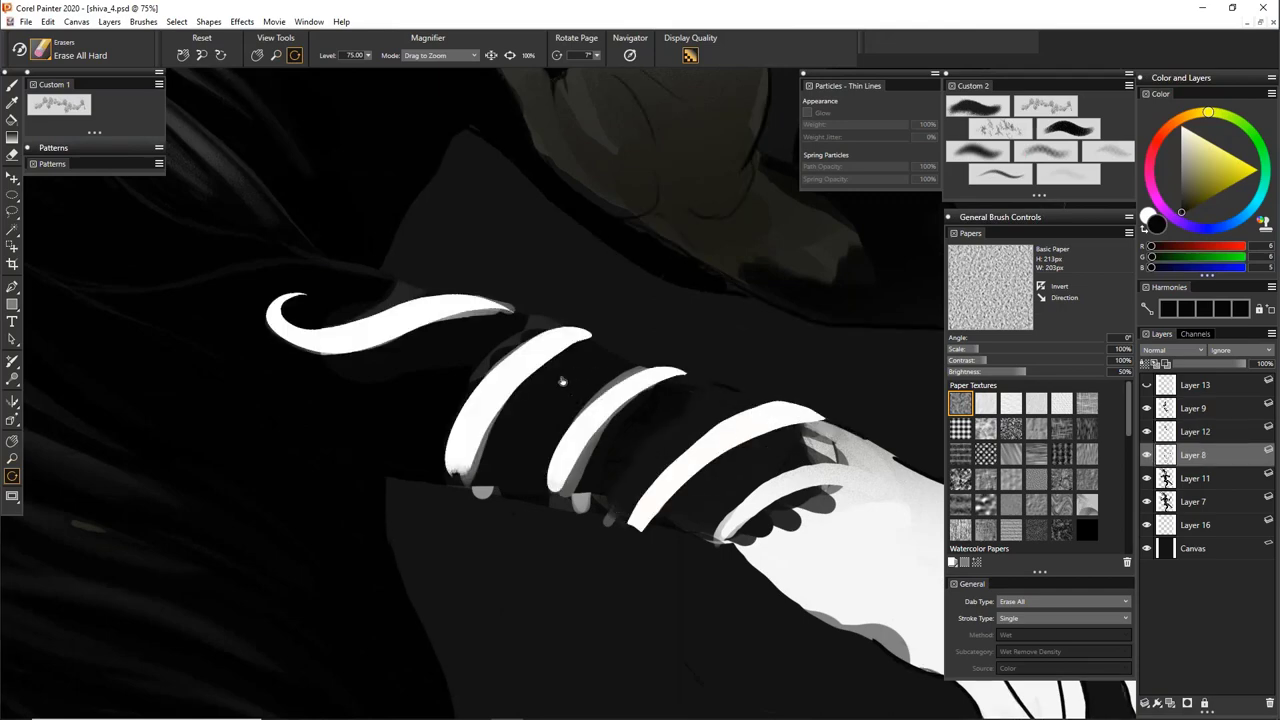
With Dull Conte, sample near-black RGB 13, 13, 13 and paint over the grey shading along both edges of the middle band
key(b)
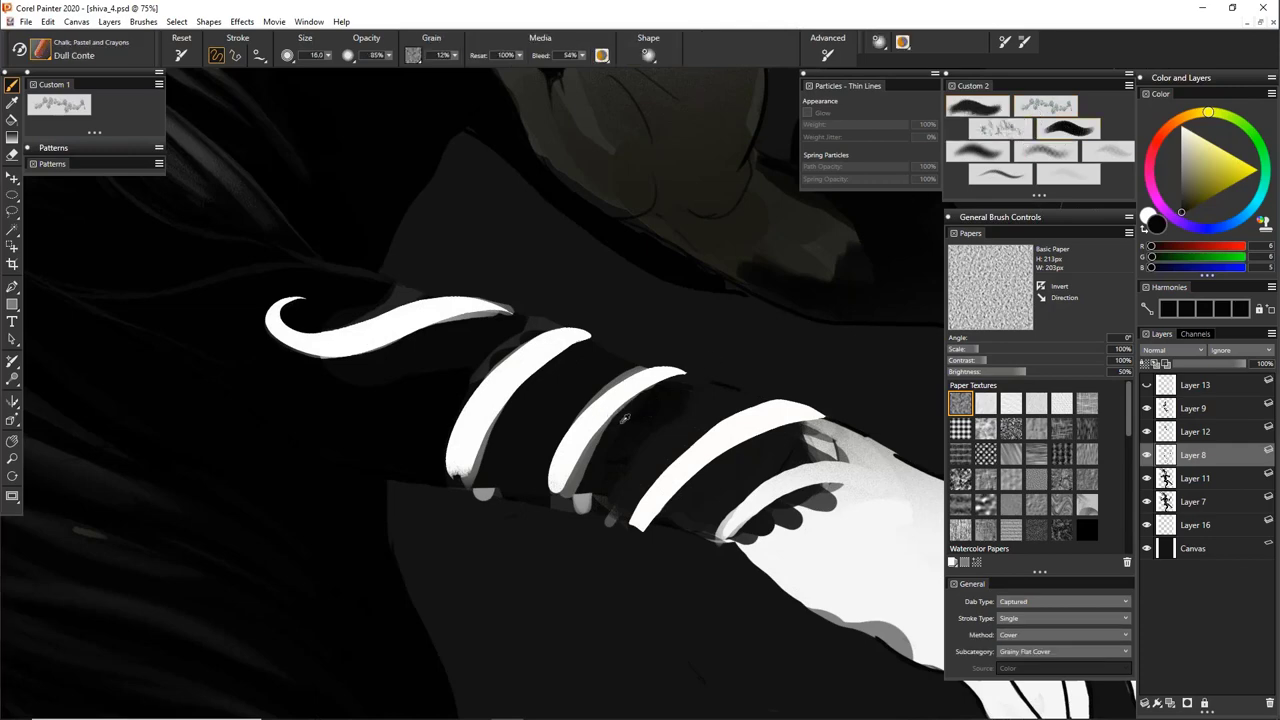
alt+click(617, 419)
drag(617, 417, 582, 472)
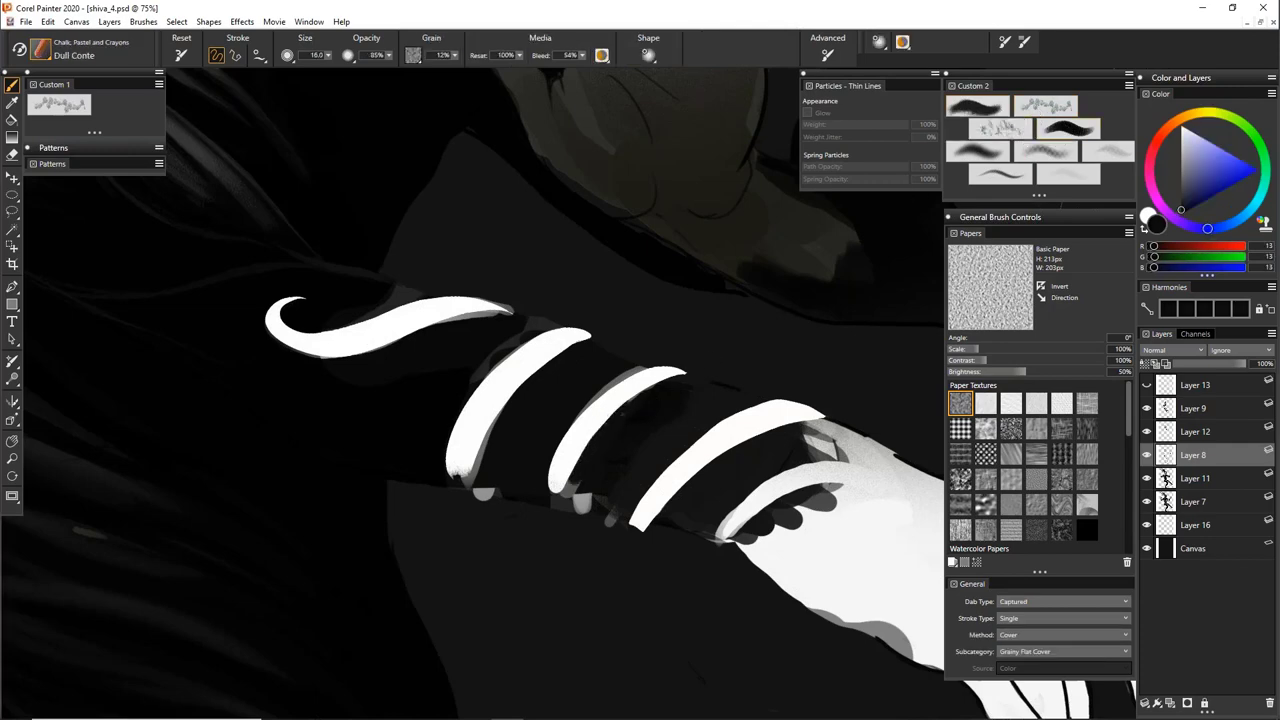
drag(621, 380, 570, 426)
Rotate the canvas and paint the same near-black along the outer edge of the band nearest the white upper arm
key(e)
drag(766, 417, 641, 350)
key(b)
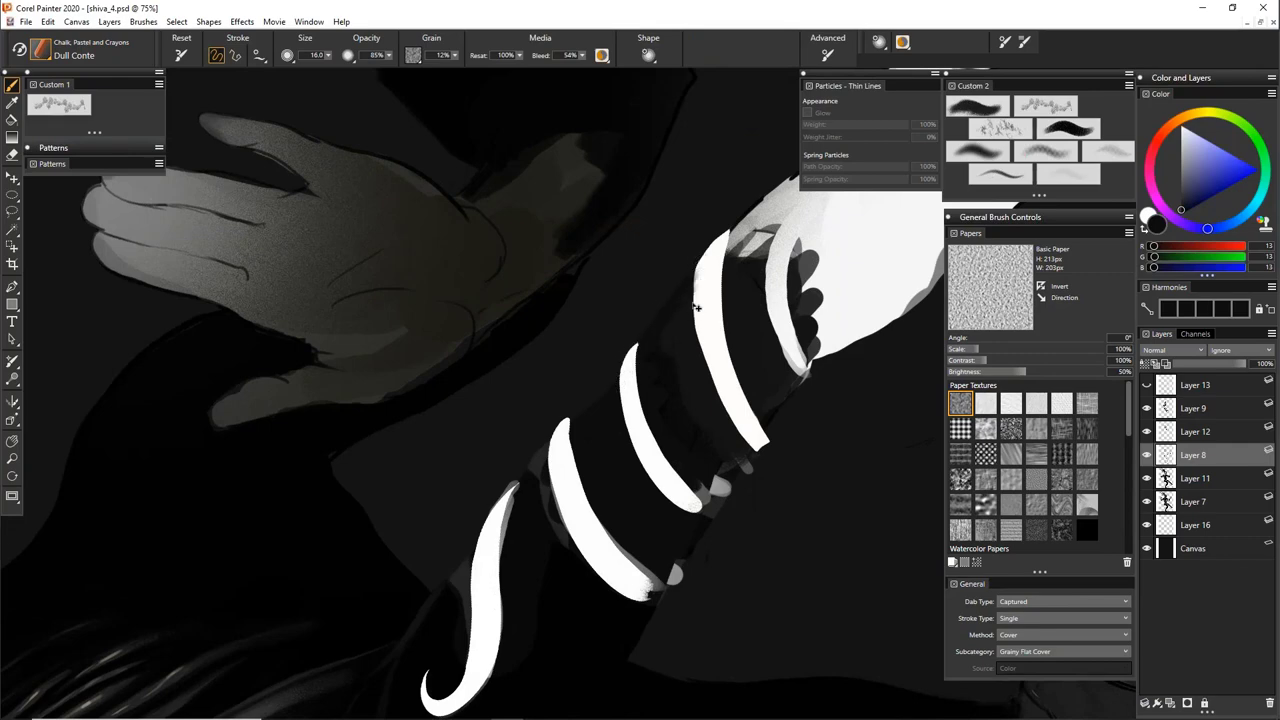
drag(689, 284, 720, 408)
drag(690, 472, 711, 381)
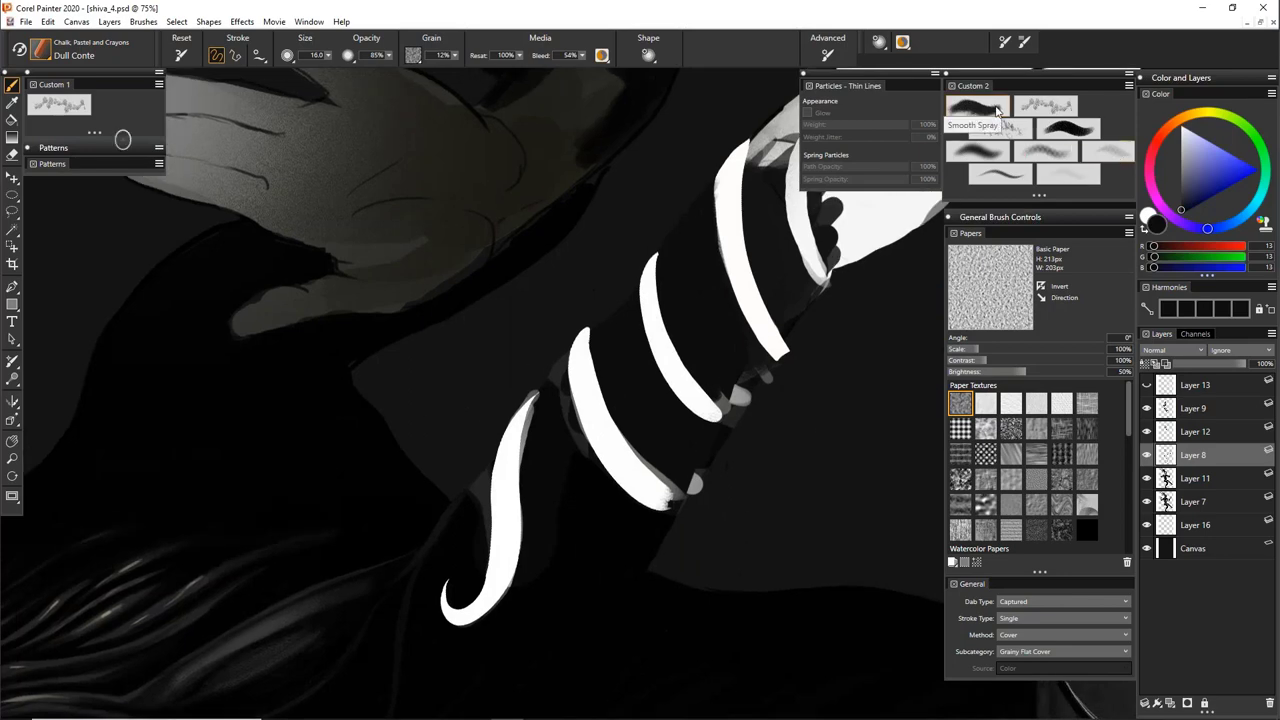
Switch to the Smooth Spray airbrush and look through the brush library's other categories
click(997, 115)
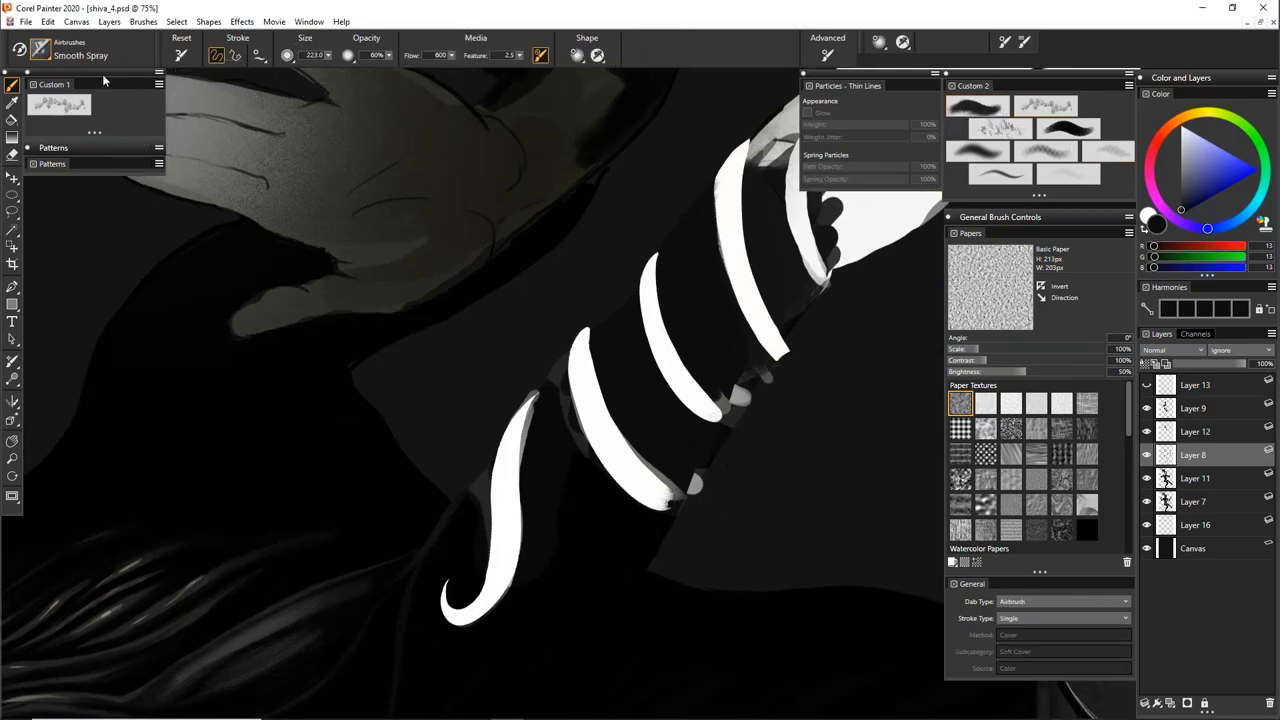
click(38, 51)
scroll(86, 270, down, 4)
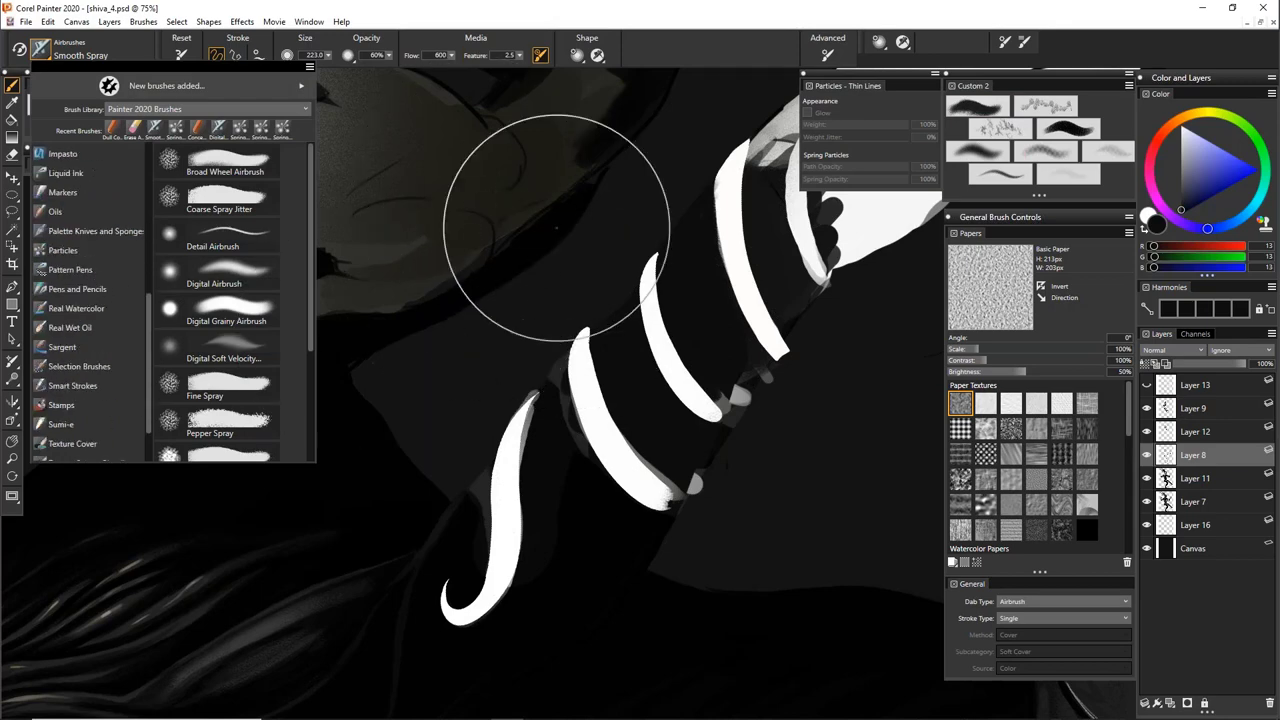
key(space)
drag(492, 211, 529, 246)
click(38, 51)
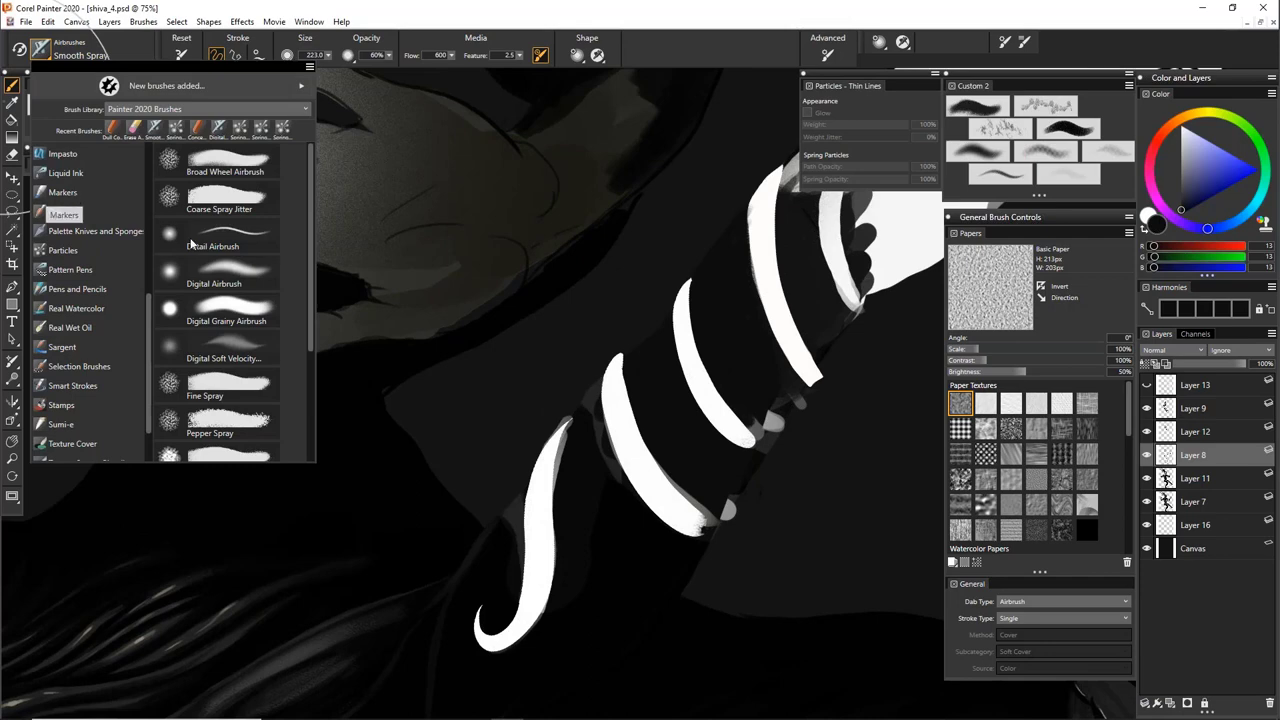
scroll(100, 230, up, 10)
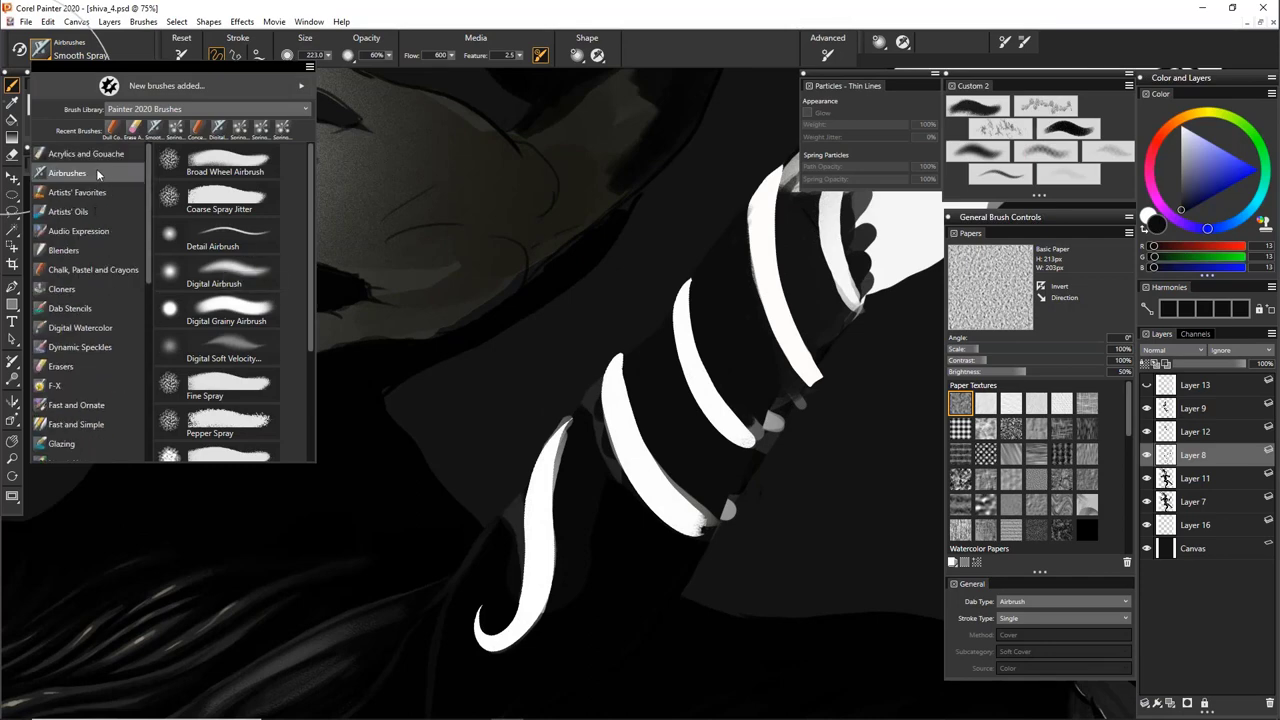
click(506, 271)
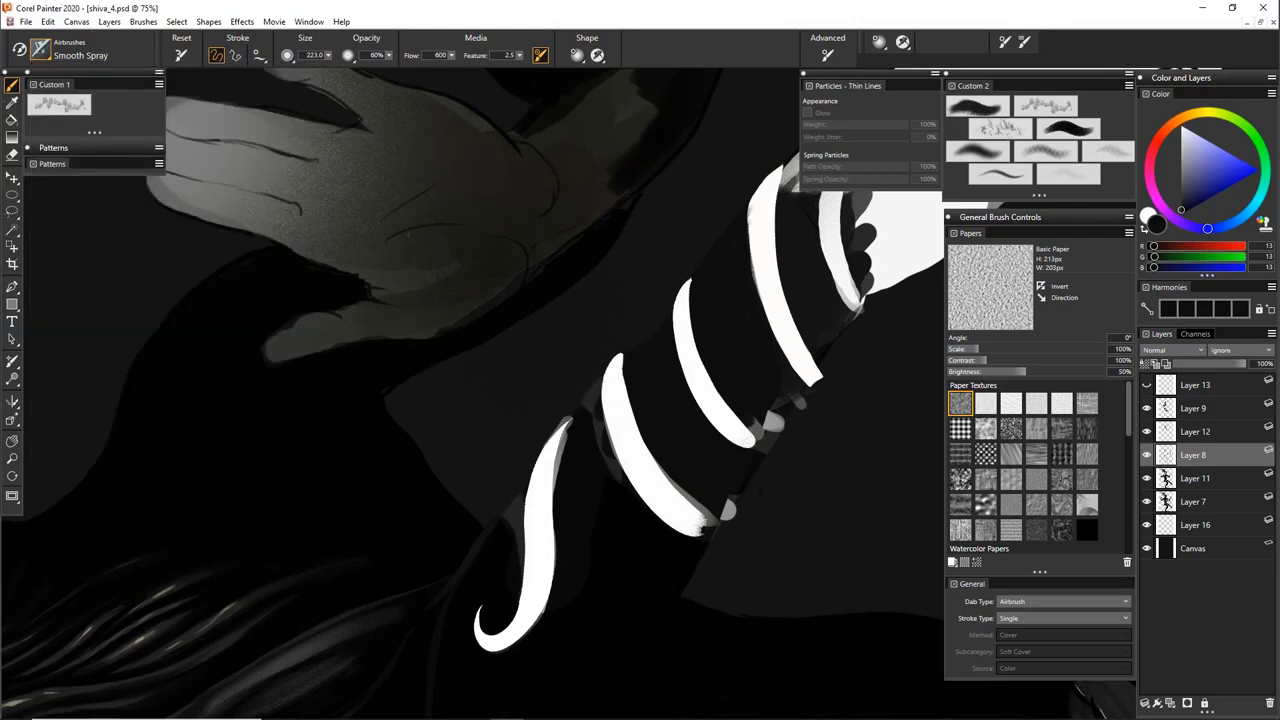
Set the painting colour to a near-white, RGB 240, 240, 248, and bring the figure's head into view
drag(335, 222, 167, 258)
drag(270, 190, 205, 155)
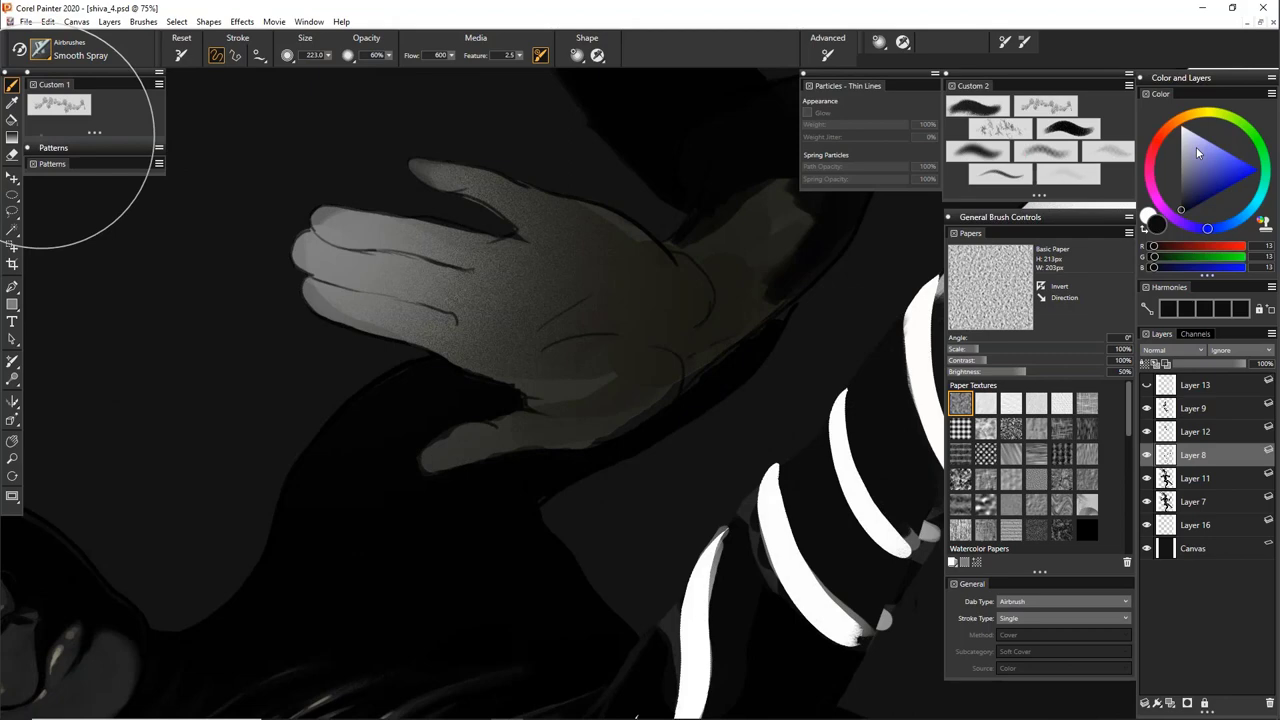
click(1183, 130)
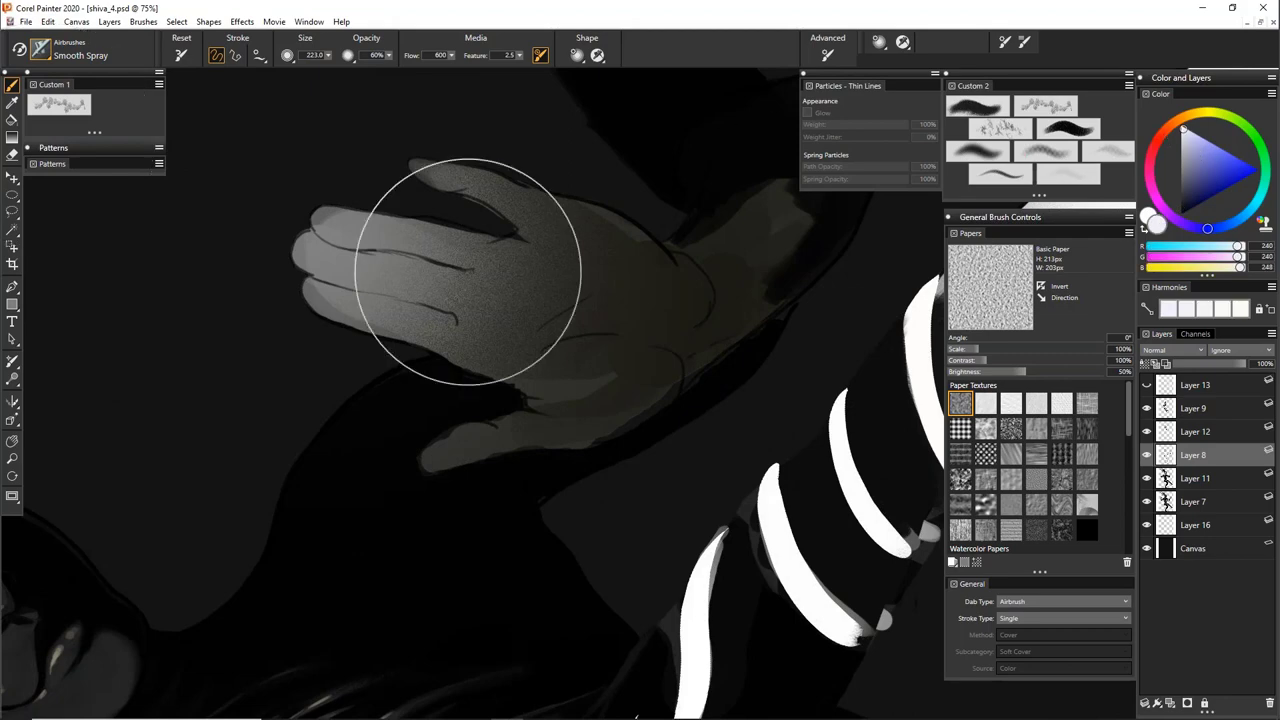
mouse_move(469, 303)
mouse_down()
mouse_move(373, 290)
mouse_move(160, 350)
mouse_move(100, 545)
mouse_move(243, 469)
mouse_up()
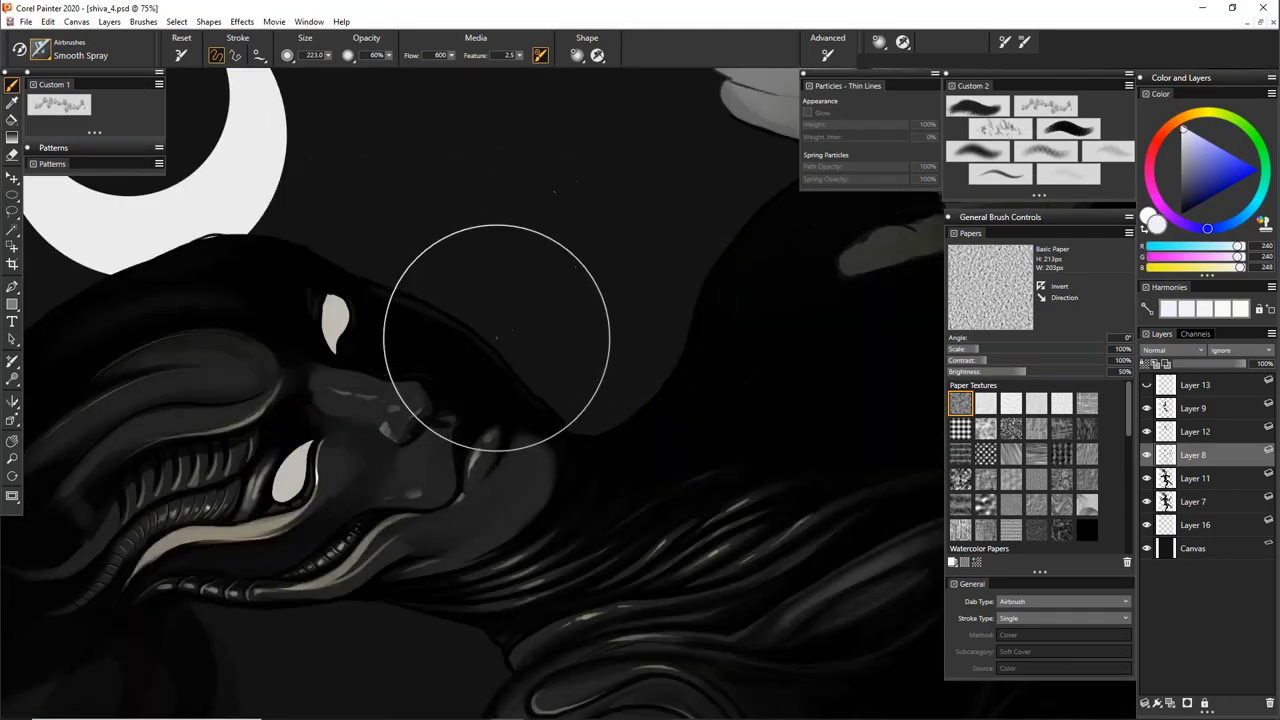
Try spraying near-white texture inside a freehand selection along the shadowed far edge of the face
key(l)
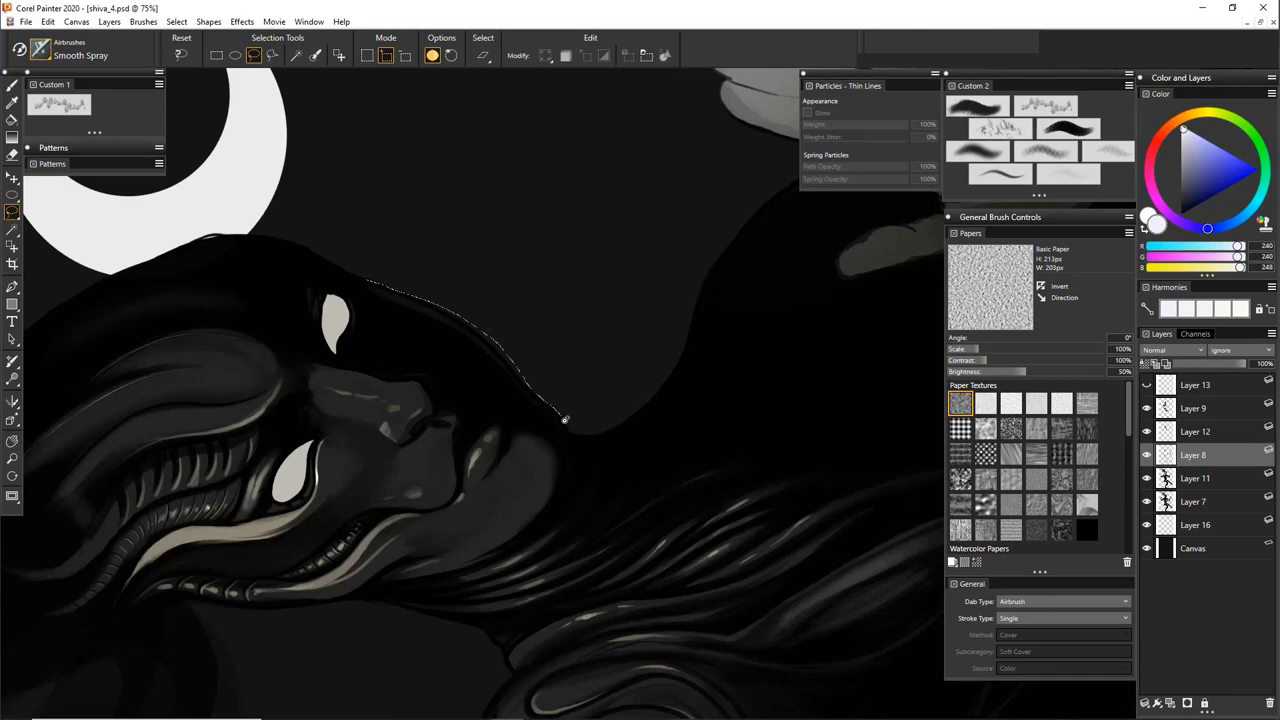
mouse_move(513, 412)
mouse_down()
mouse_move(414, 354)
mouse_move(380, 250)
mouse_up()
key(b)
mouse_move(550, 279)
mouse_down()
mouse_move(575, 308)
mouse_move(545, 280)
mouse_up()
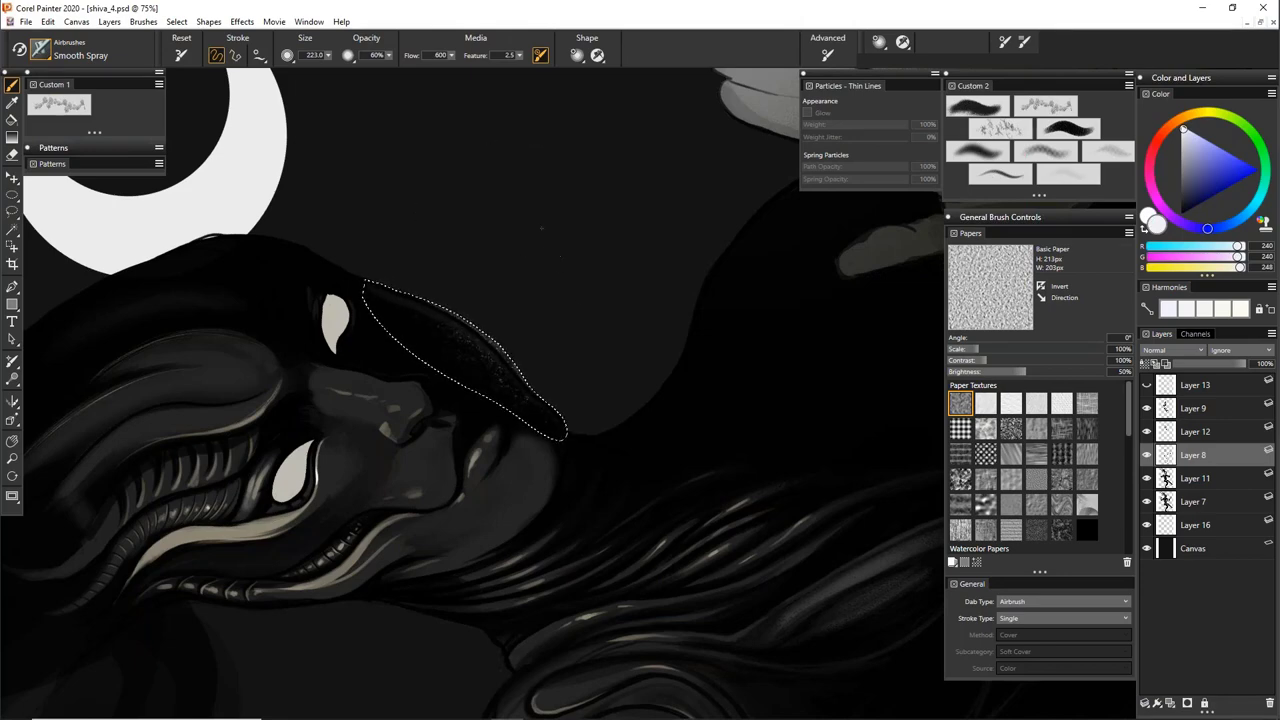
key(ctrl+d)
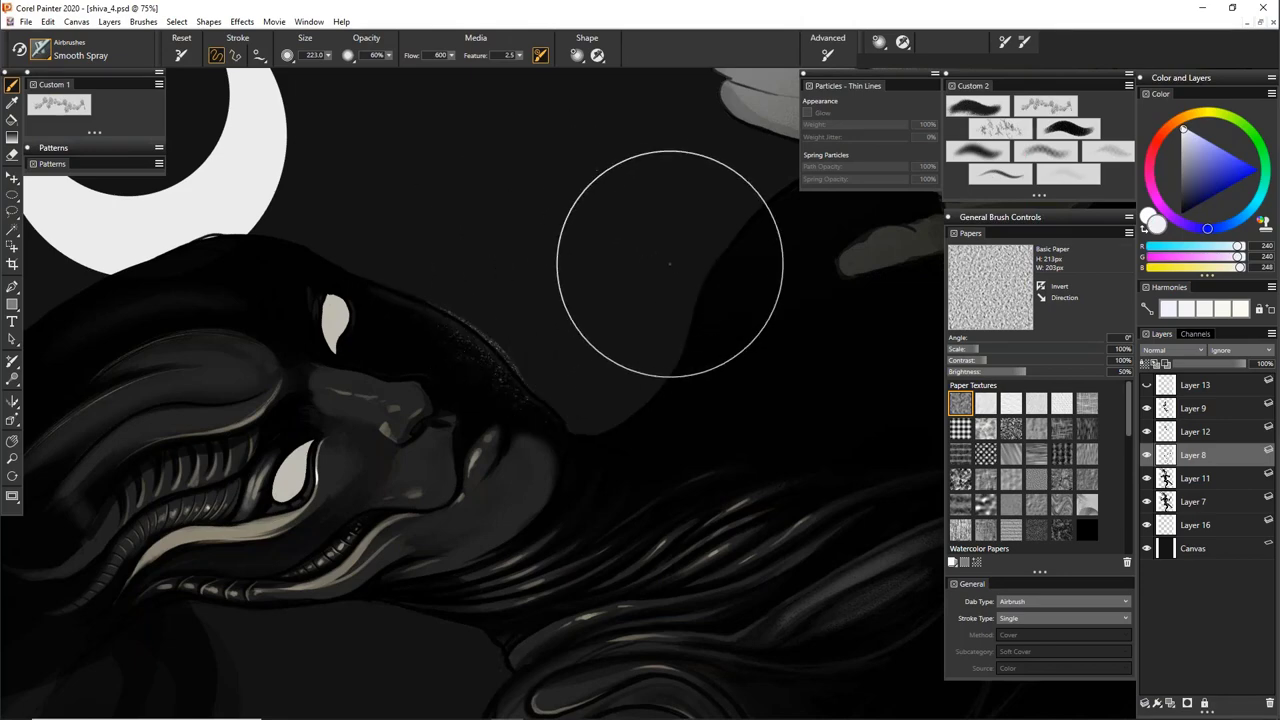
key(ctrl+z)
key(ctrl+z)
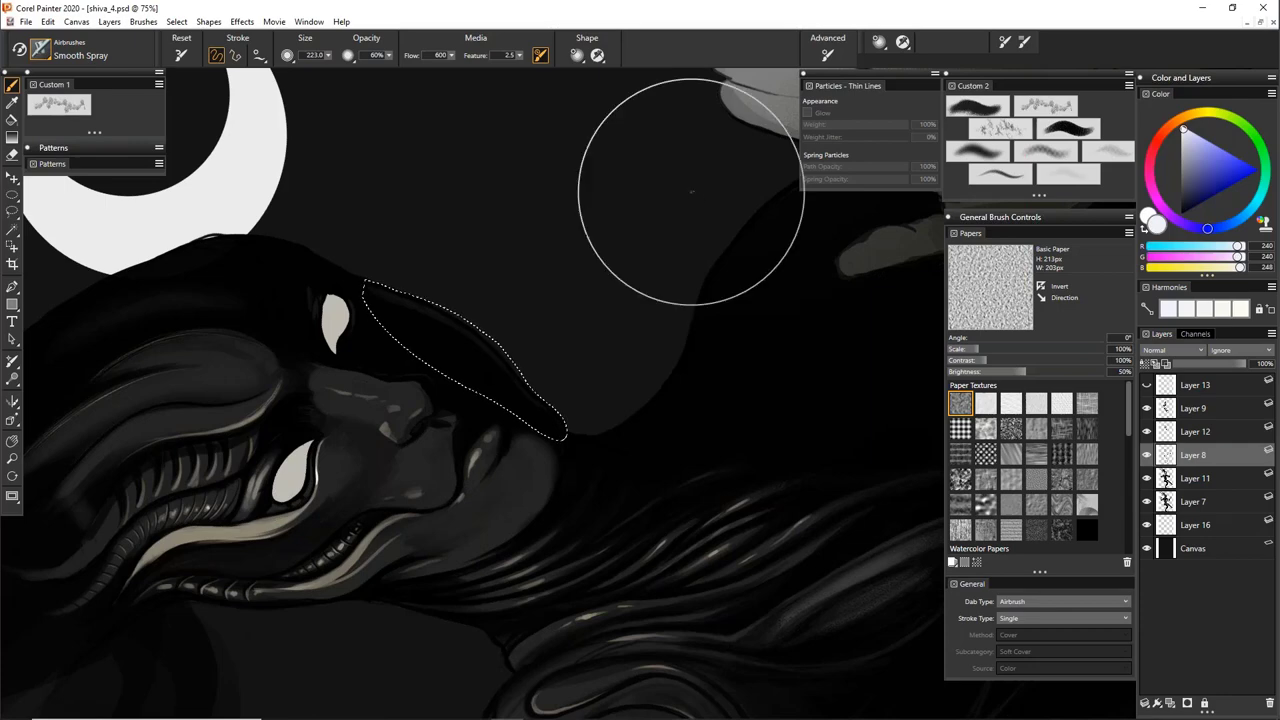
drag(631, 197, 576, 288)
Straighten the canvas and outline the shadowed far cheek, from below the eye to the chin, with a freehand selection
key(e)
drag(726, 231, 757, 277)
click(757, 278)
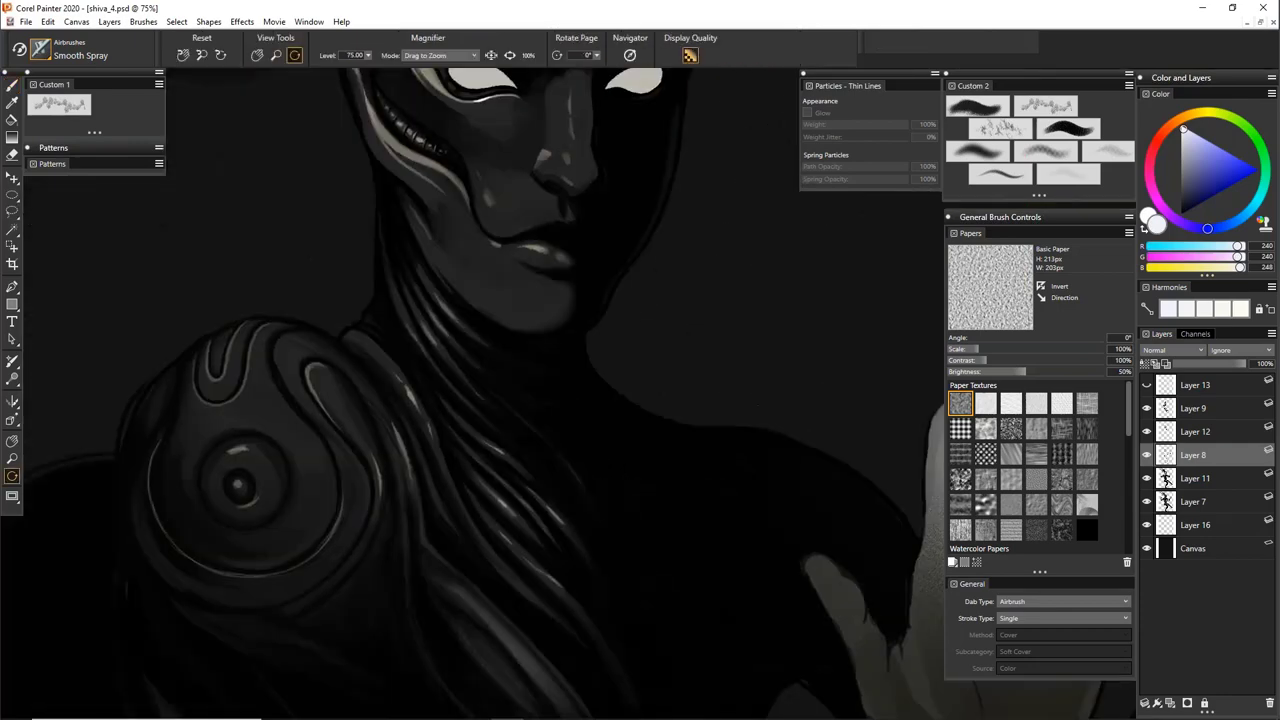
drag(792, 348, 559, 331)
key(l)
click(209, 22)
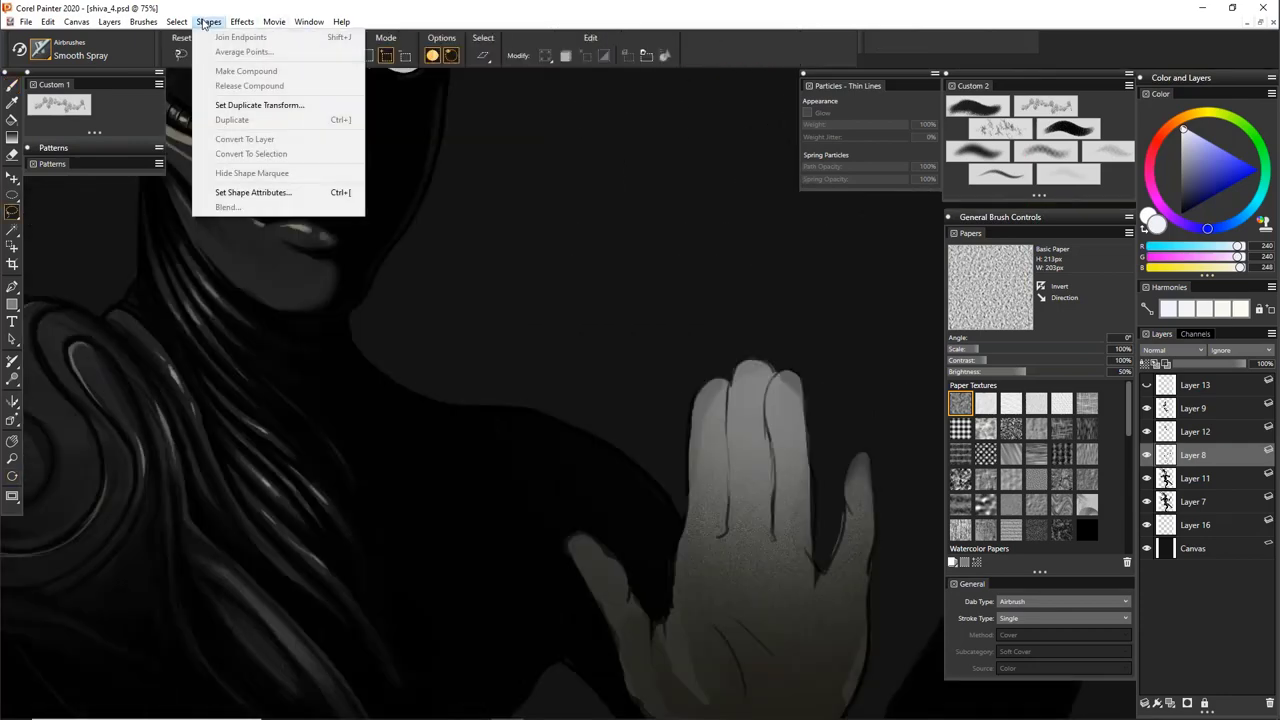
mouse_move(176, 22)
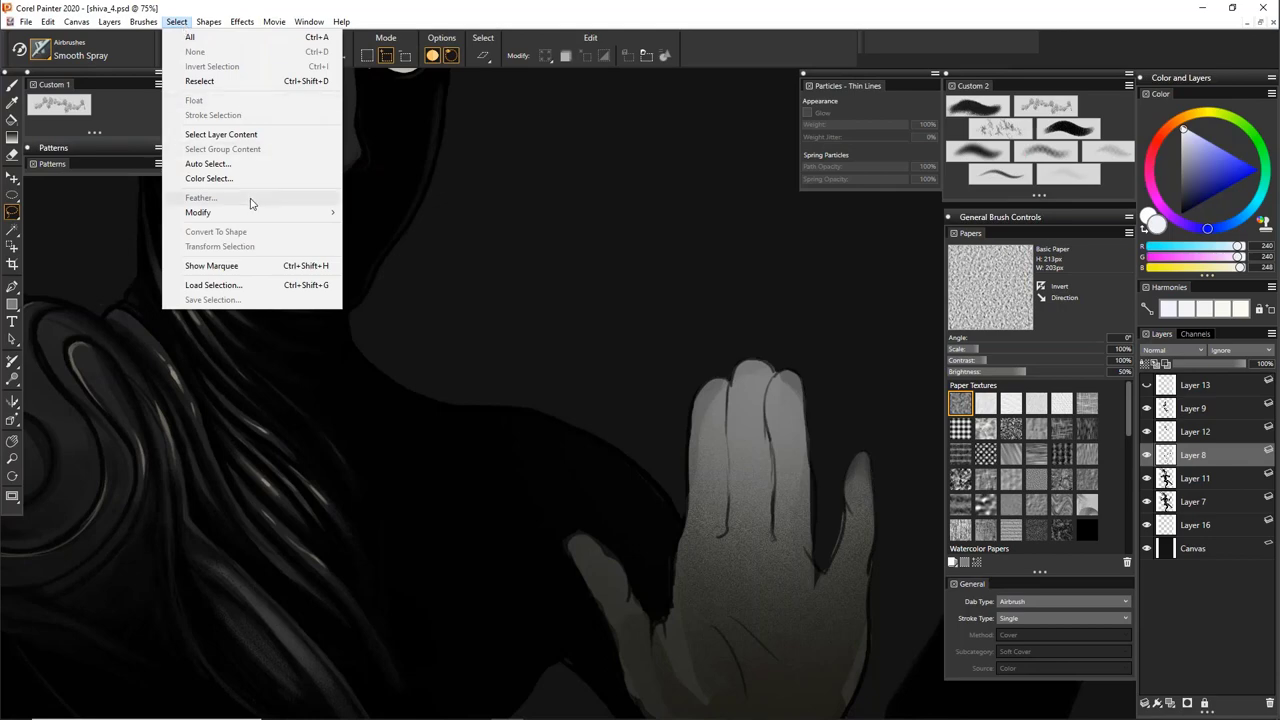
click(457, 191)
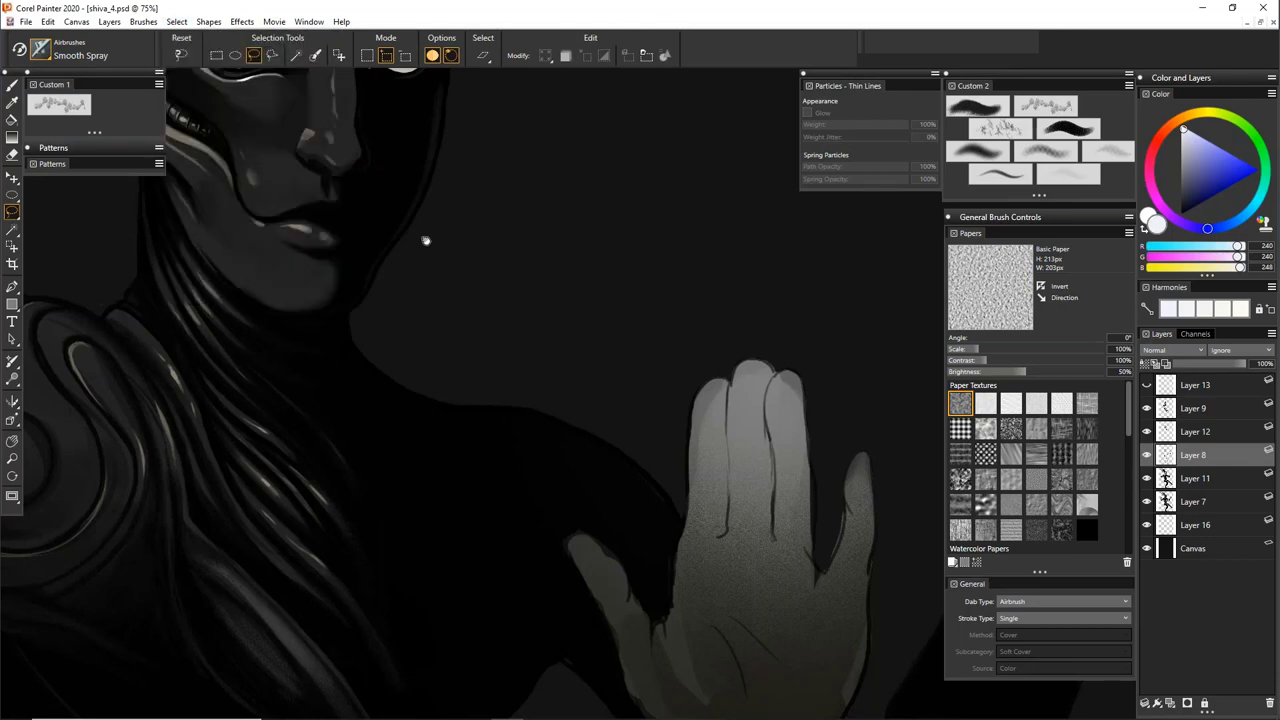
drag(426, 241, 526, 396)
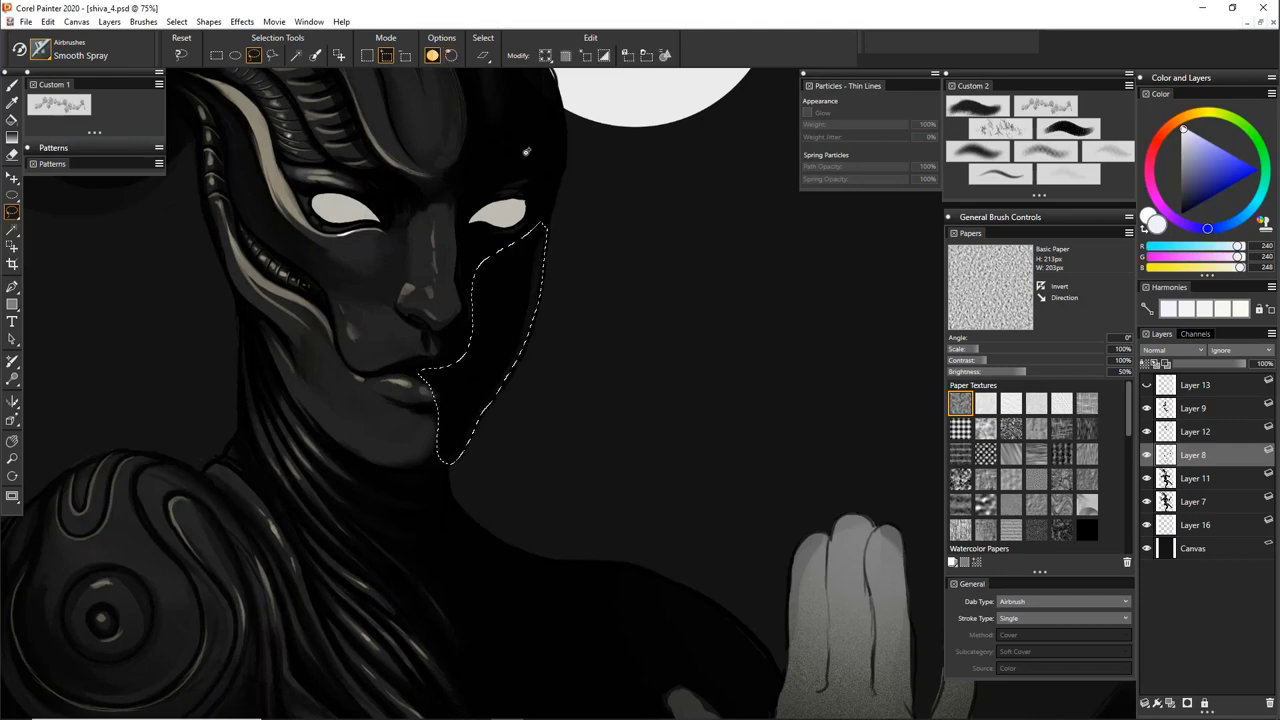
Spray near-white speckled light inside the cheek selection with Smooth Spray at size 208.2, and clear the selection
key(b)
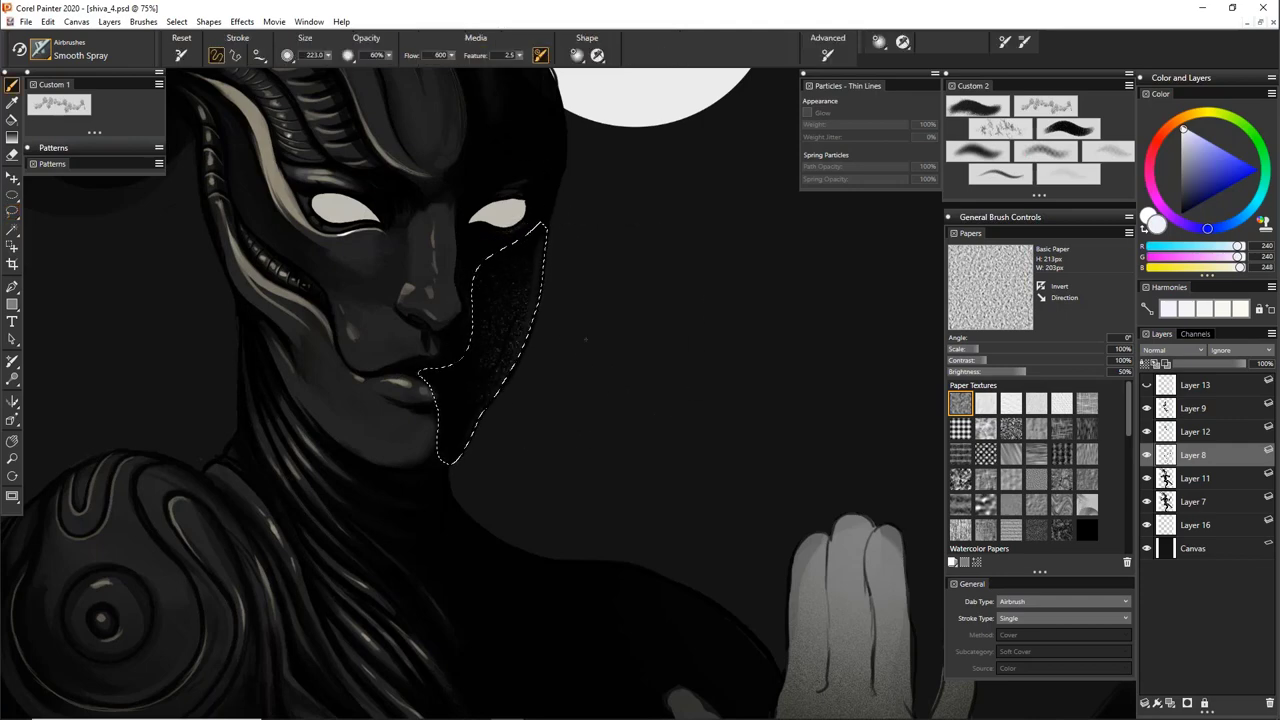
mouse_move(579, 332)
mouse_down()
mouse_move(561, 334)
mouse_move(673, 352)
mouse_up()
drag(604, 302, 612, 310)
mouse_move(636, 338)
mouse_down()
mouse_move(582, 436)
mouse_move(622, 396)
mouse_move(670, 297)
mouse_move(644, 340)
mouse_move(623, 342)
mouse_move(625, 229)
mouse_move(593, 402)
mouse_move(615, 230)
mouse_up()
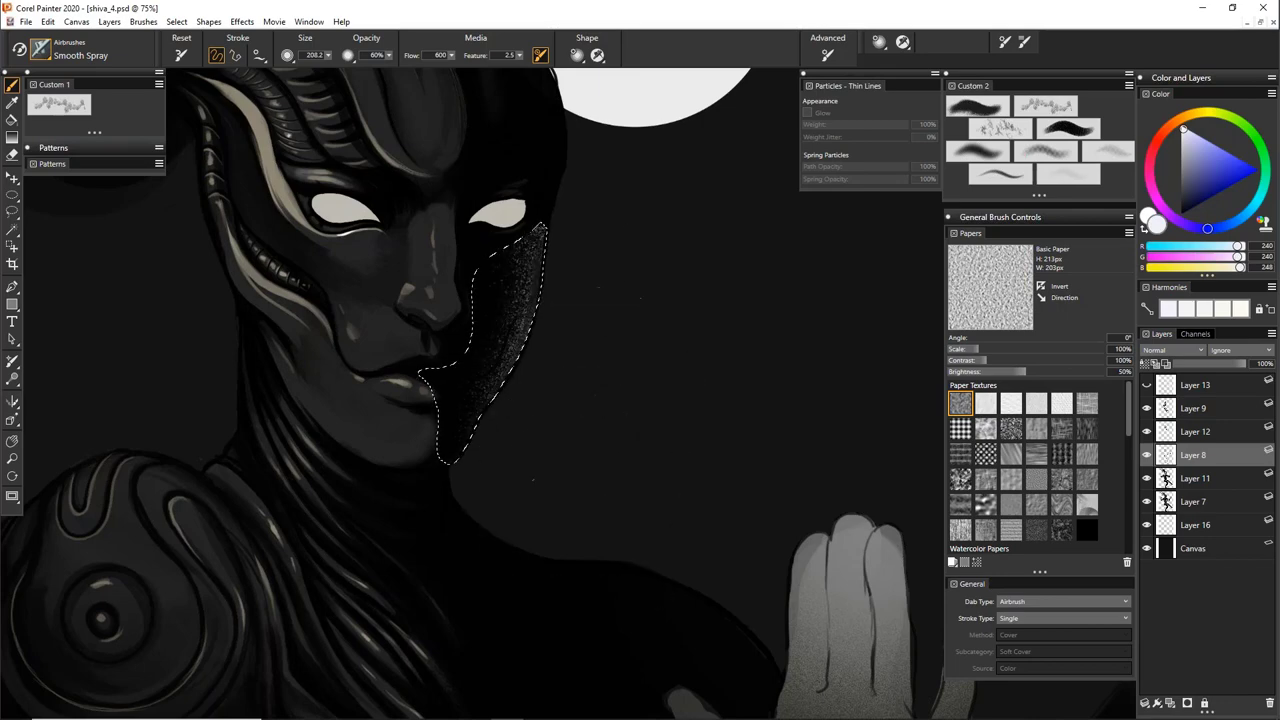
key(ctrl+d)
Check the speckled cheek close up and from a distance, and undo the spray
drag(627, 411, 406, 471)
key(ctrl+plus)
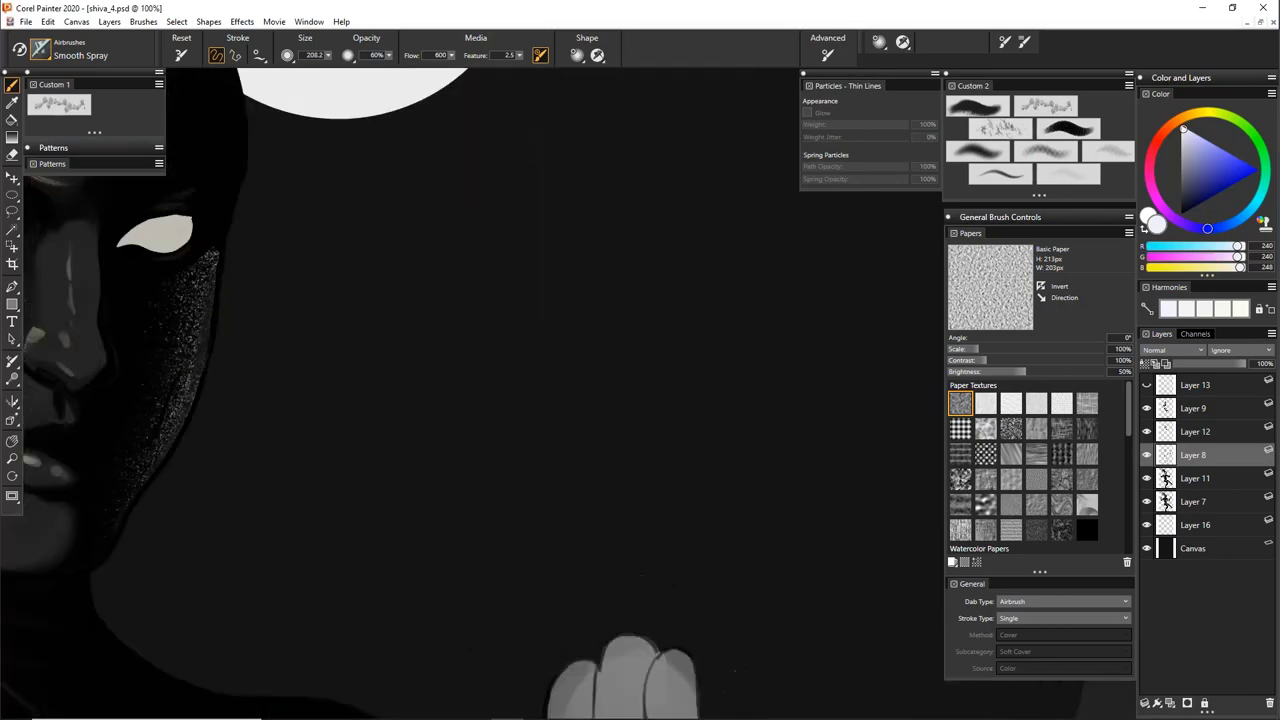
key(ctrl+minus)
key(ctrl+minus)
key(ctrl+minus)
key(ctrl+minus)
drag(642, 444, 622, 359)
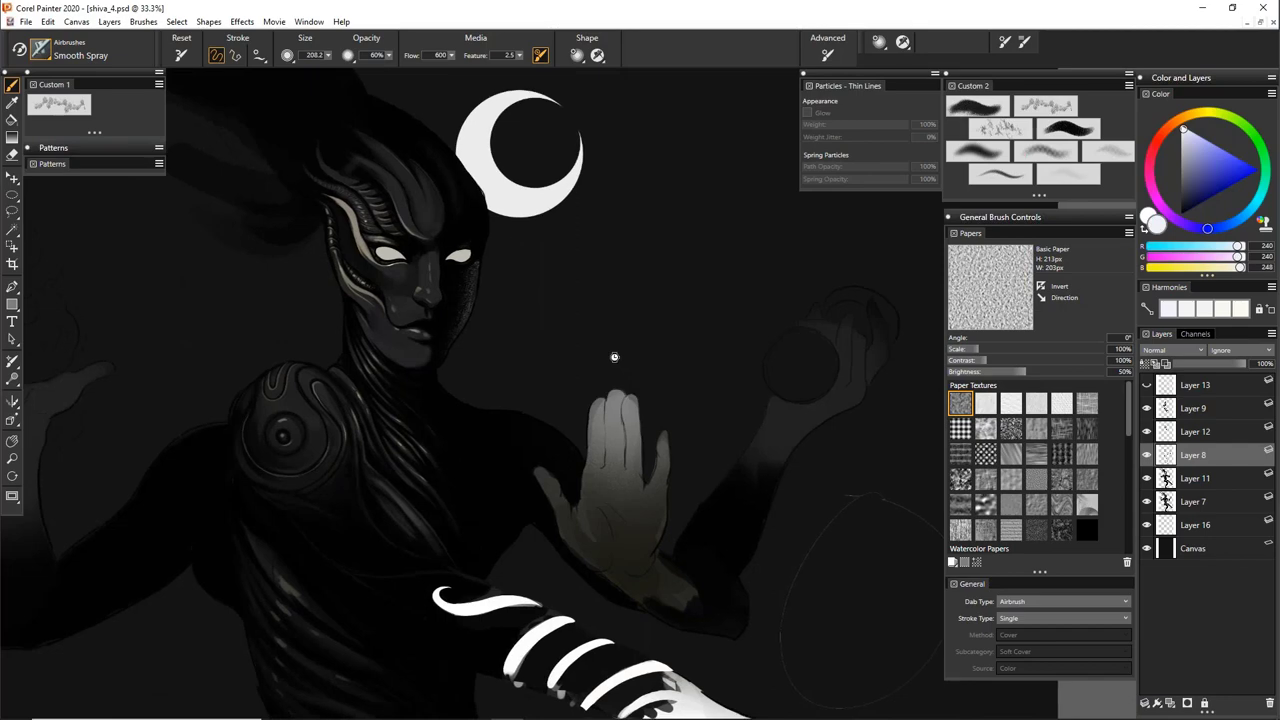
key(ctrl+z)
key(ctrl+d)
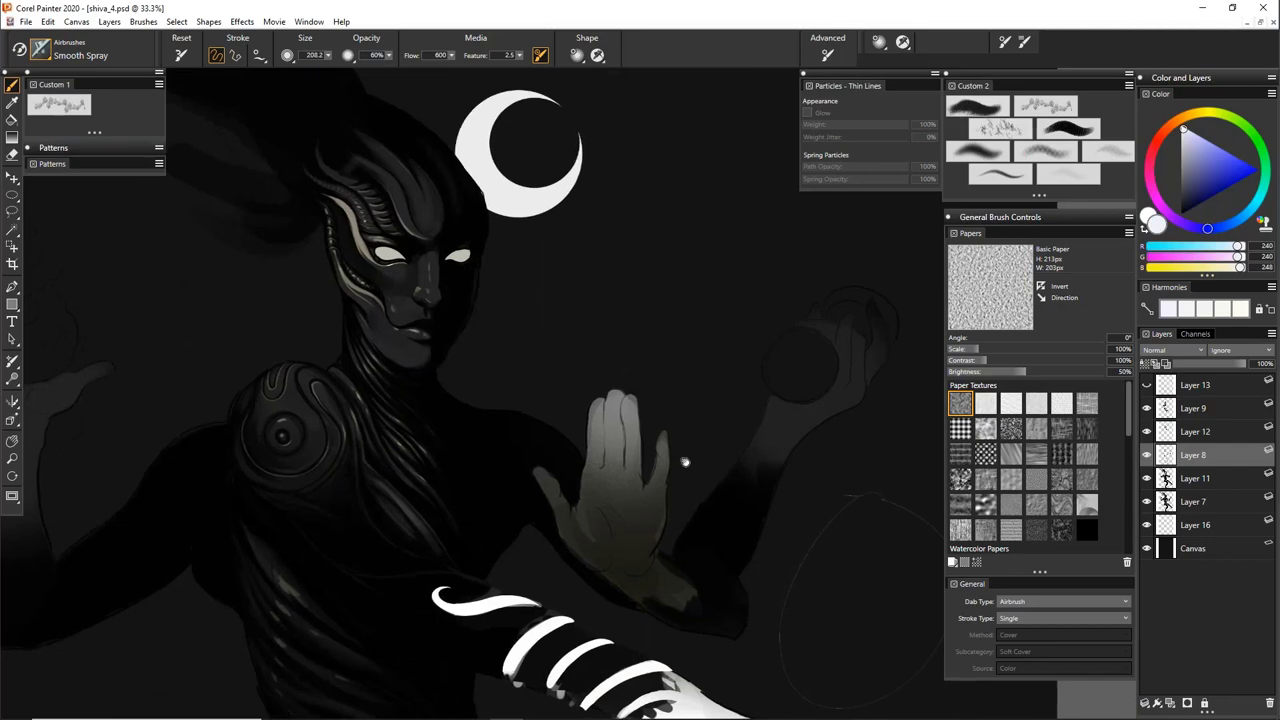
Sample near-black RGB 13, 13, 13 from the banded forearm, switch to Dull Conte and rotate the canvas so the hand points up
scroll(680, 457, up, 1)
scroll(660, 430, up, 1)
drag(660, 430, 783, 333)
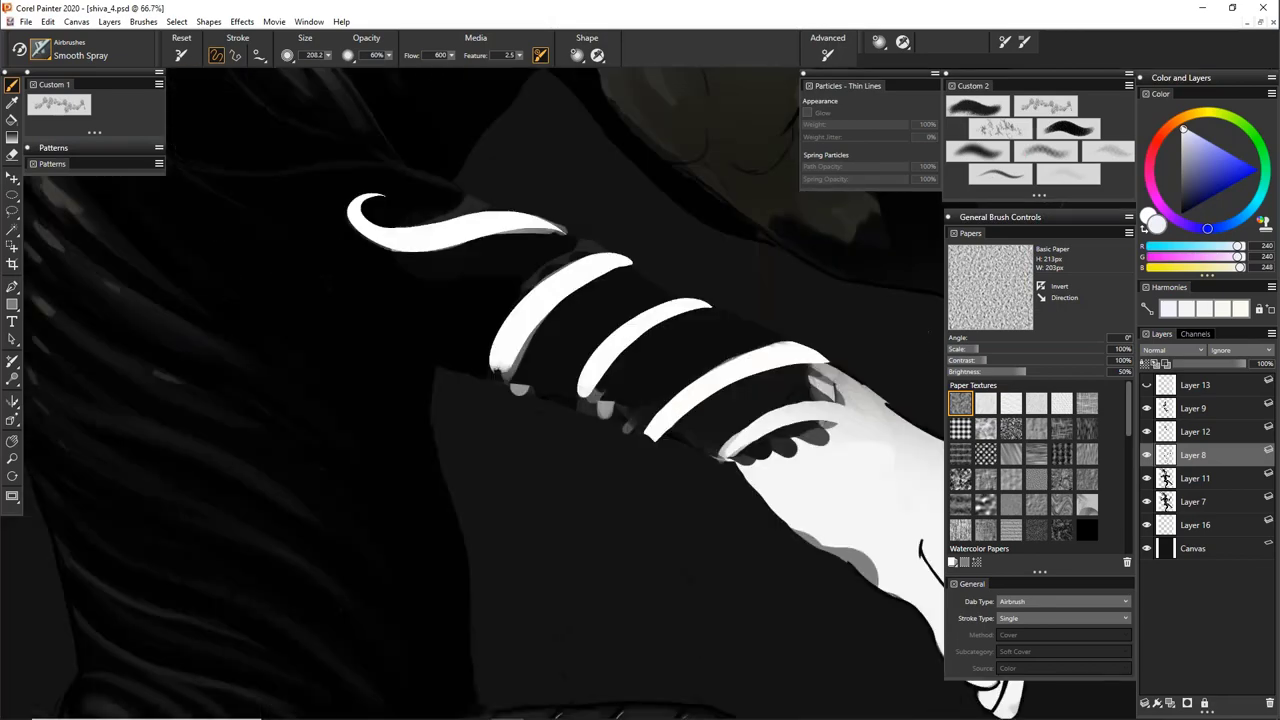
alt+click(668, 399)
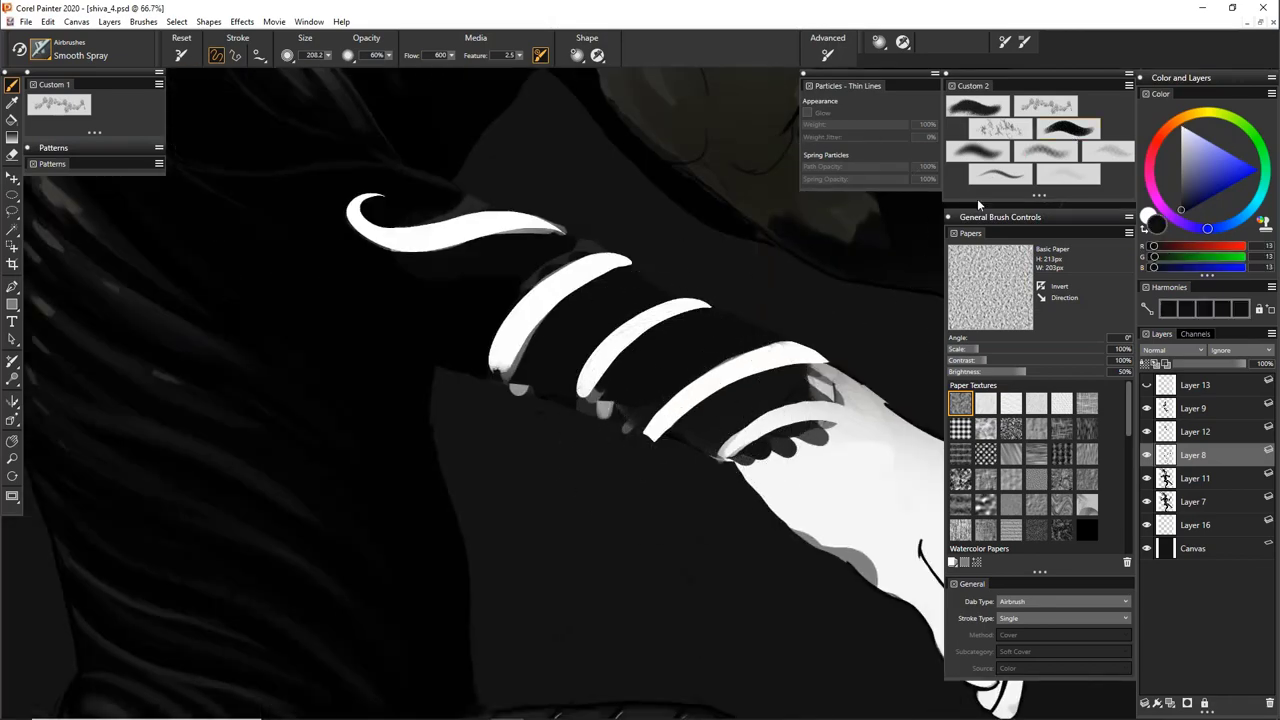
key(e)
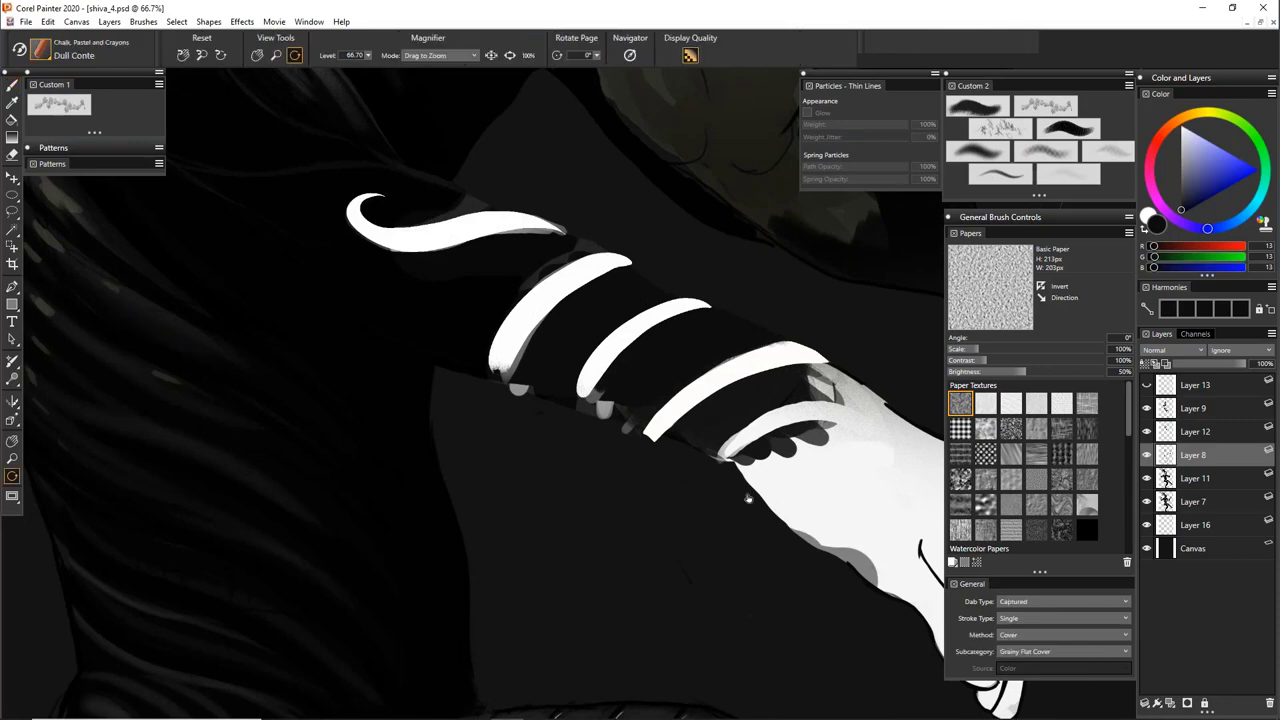
mouse_move(749, 500)
mouse_down()
mouse_move(728, 359)
mouse_move(612, 392)
mouse_move(594, 349)
mouse_up()
key(b)
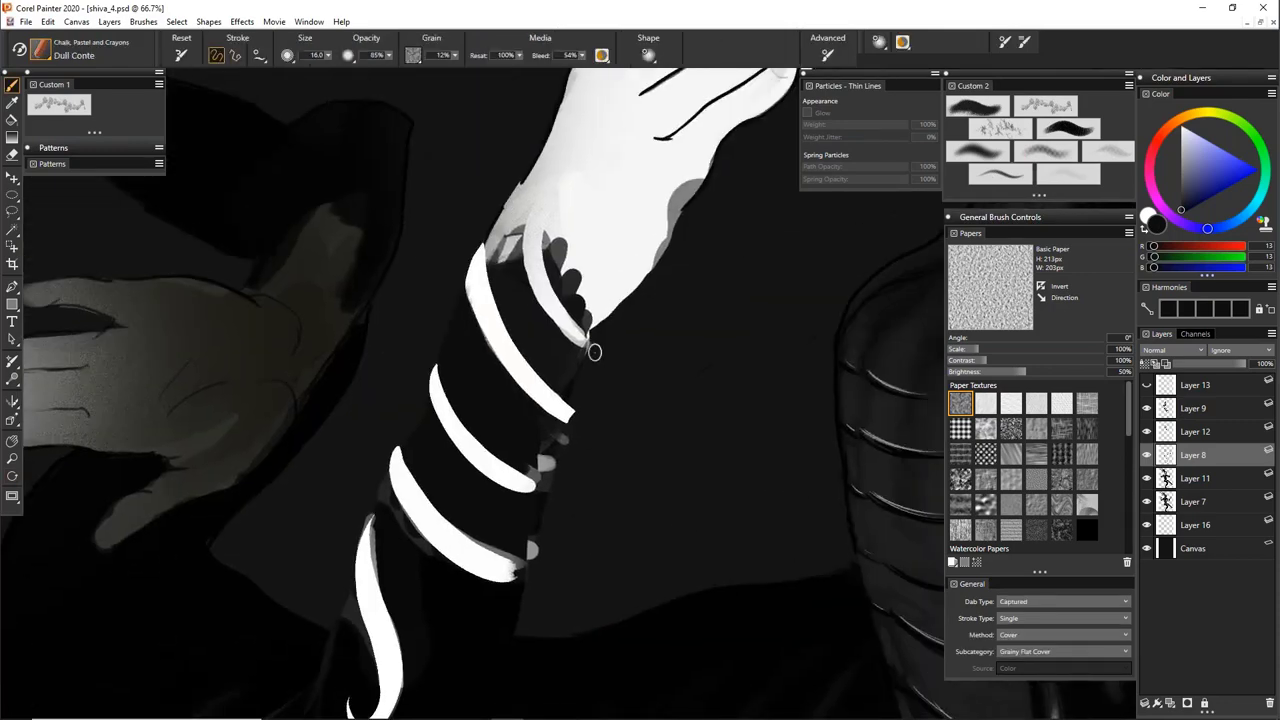
Sample near-white RGB 247, 247, 247 from the wrist and try strokes down the forearm's outer edge
alt+click(600, 298)
drag(590, 330, 565, 400)
key(ctrl+z)
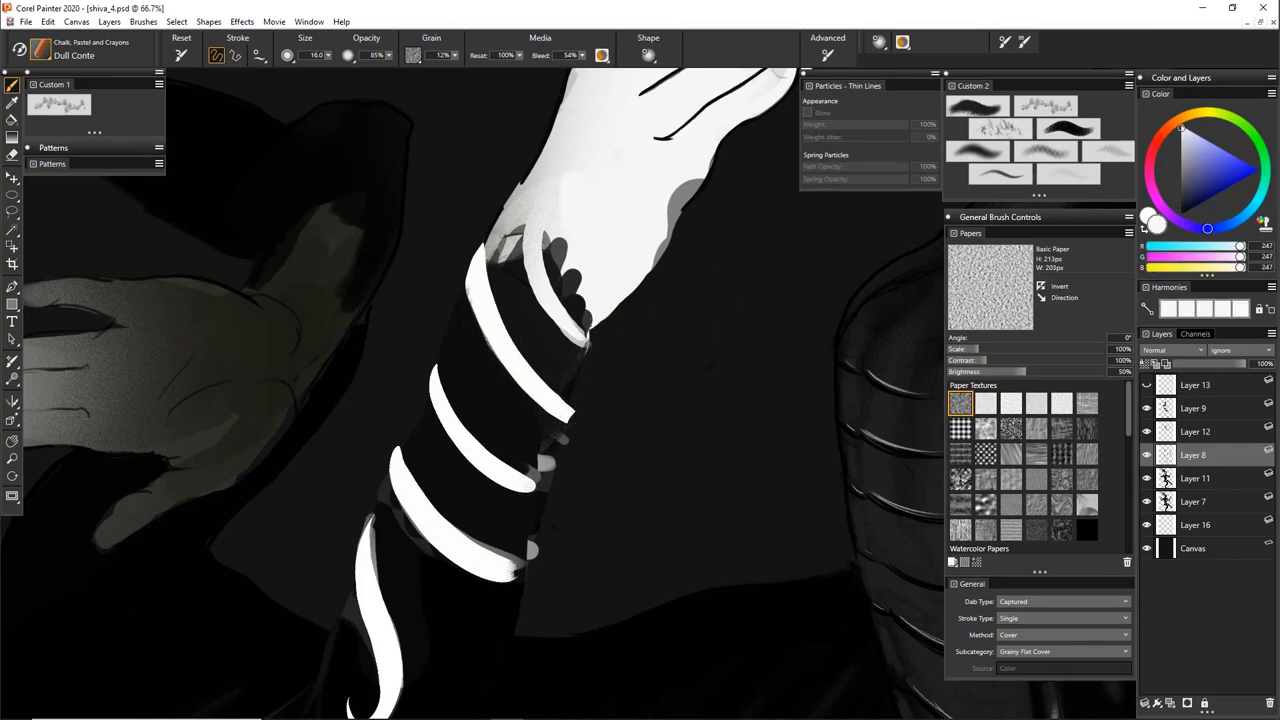
drag(586, 336, 510, 616)
key(ctrl+z)
Toggle the visibility of Layer 11 and Layer 7 to compare their content, and make Layer 7 active
click(1147, 478)
click(1147, 478)
click(1147, 502)
click(1147, 502)
click(1192, 502)
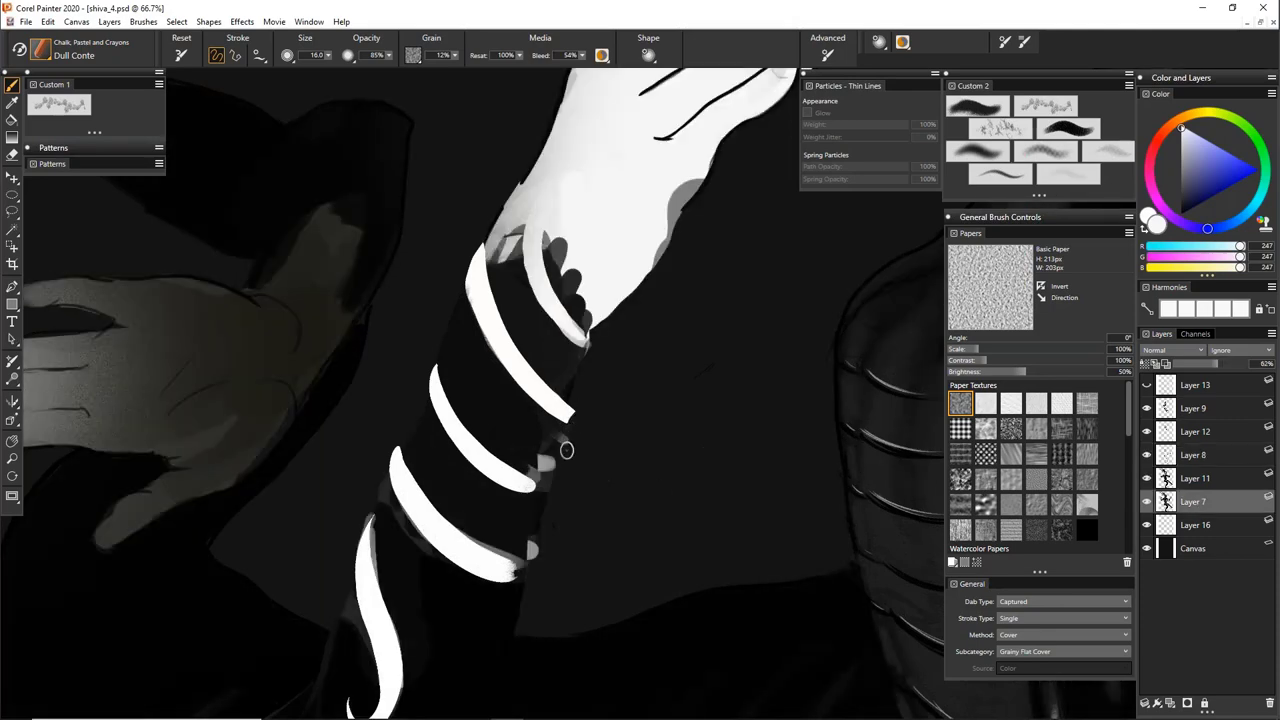
Sample near-black RGB 13, 13, 13 and try covering the grey spots along the forearm's edge on Layer 7
alt+click(530, 428)
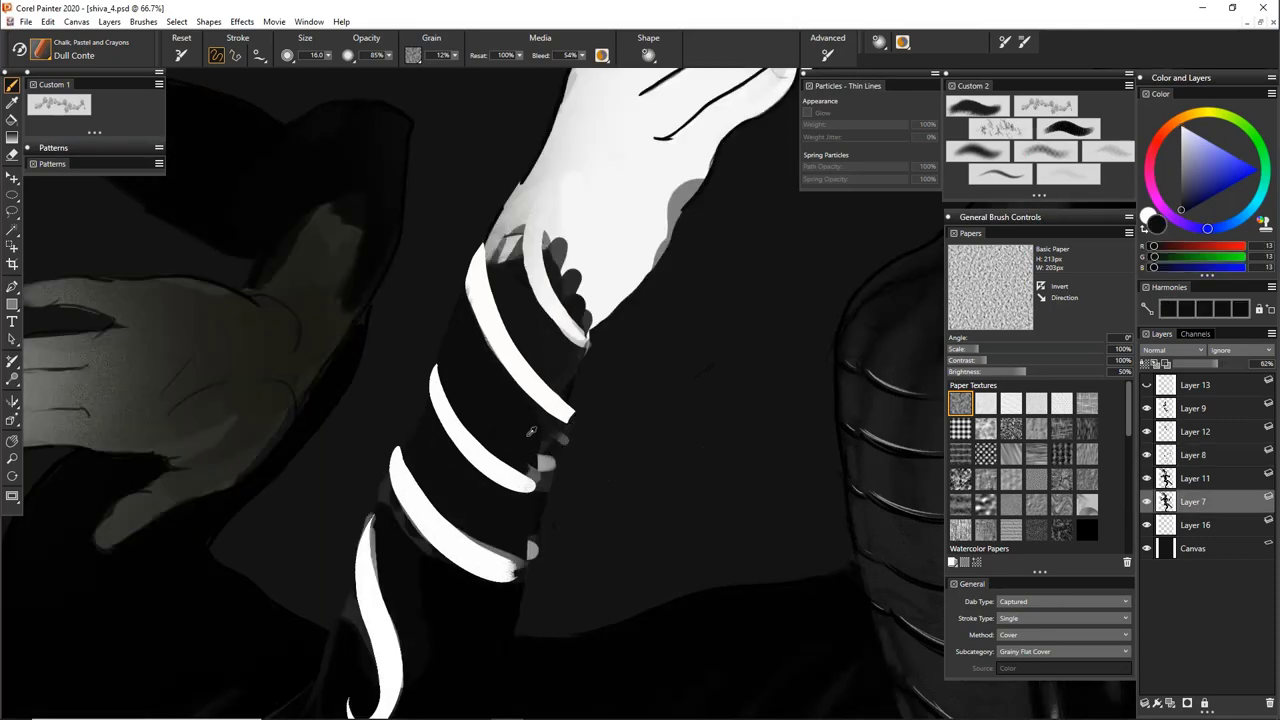
mouse_move(541, 459)
mouse_down()
mouse_move(535, 485)
mouse_move(544, 461)
mouse_move(548, 484)
mouse_move(536, 486)
mouse_up()
key(ctrl+z)
key(ctrl+z)
Rotate the canvas, sample white RGB 254, 254, 254 and paint the outer end of the band nearest the upper arm
key(e)
drag(745, 410, 605, 471)
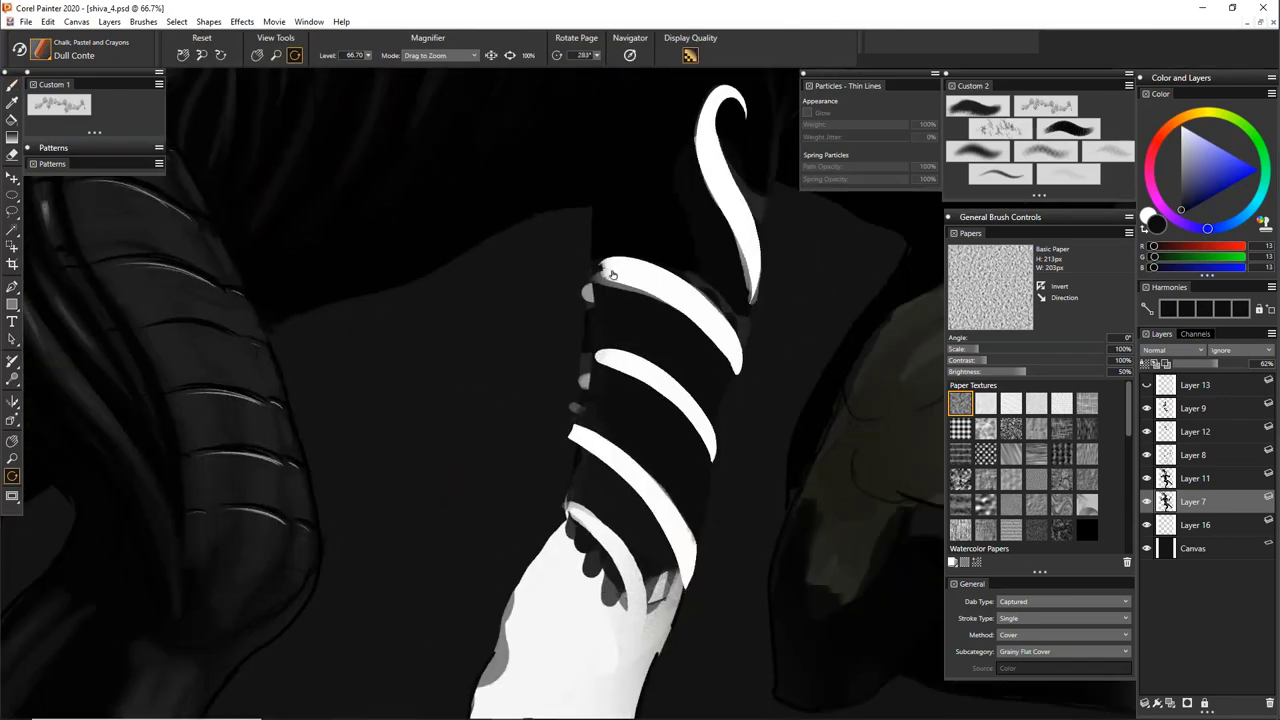
key(b)
alt+click(616, 272)
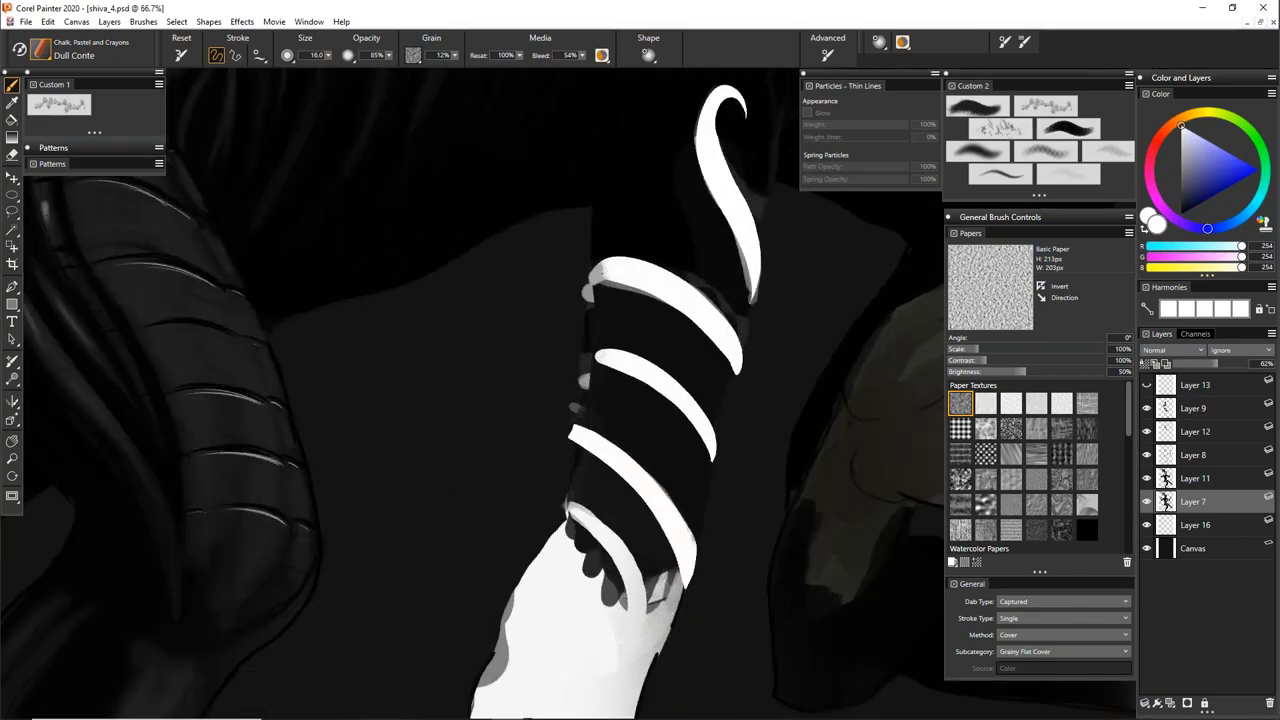
drag(585, 274, 602, 266)
Compare Layers 11 and 7 by toggling them, and try a white stroke down the forearm's edge
click(1147, 479)
click(1147, 479)
click(1146, 502)
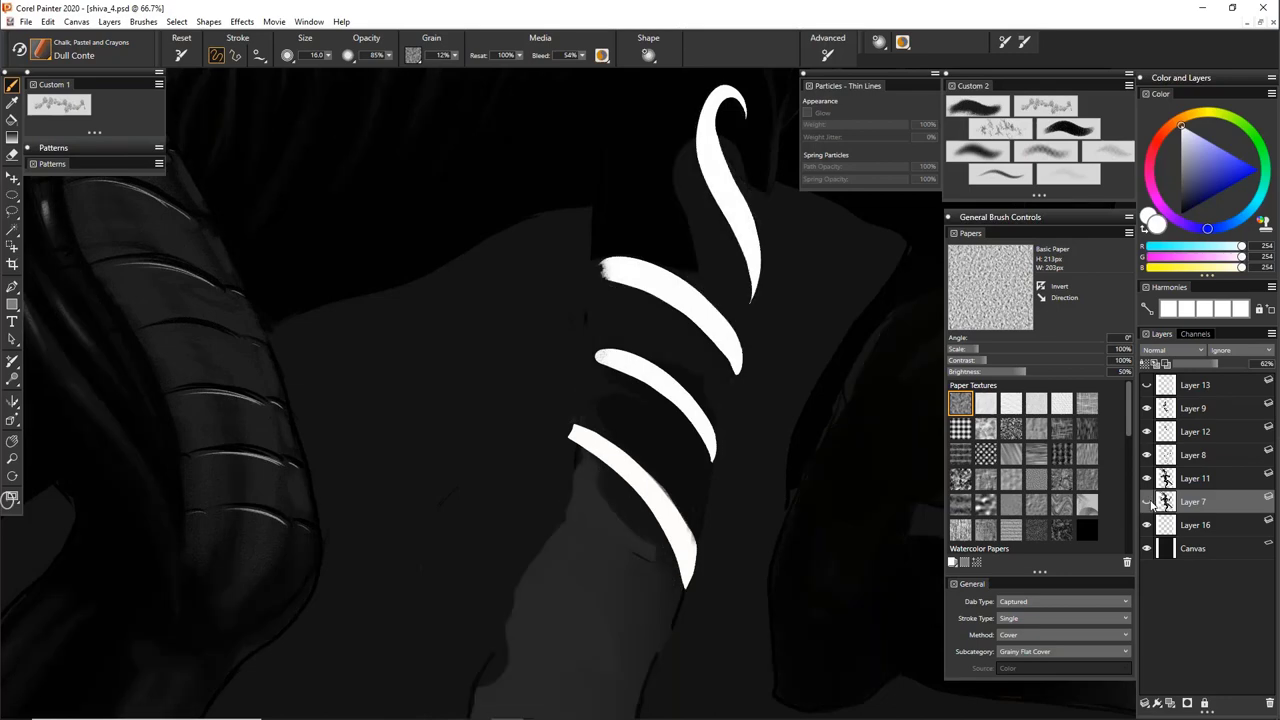
click(1146, 502)
drag(585, 274, 562, 462)
key(ctrl+z)
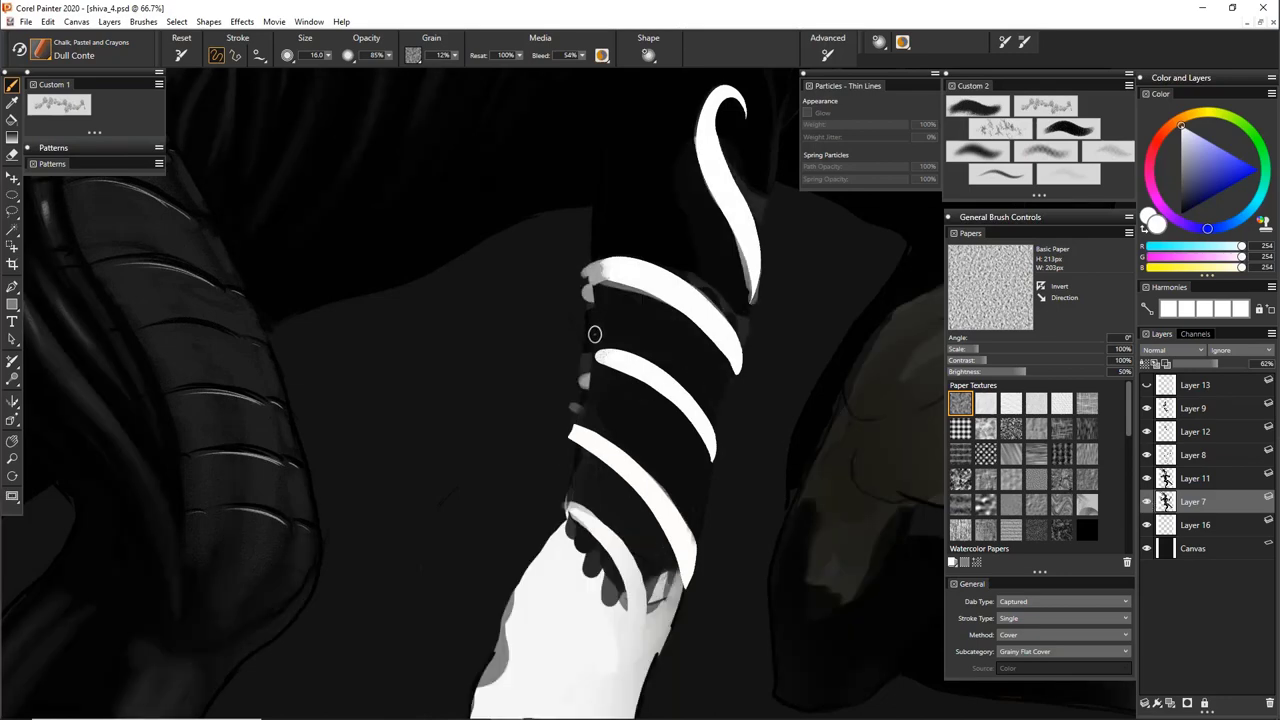
Erase the grey spots beside the forearm bands on Layer 7 with Speckle Soft Edge Eraser, and turn the whole figure upright
key(e)
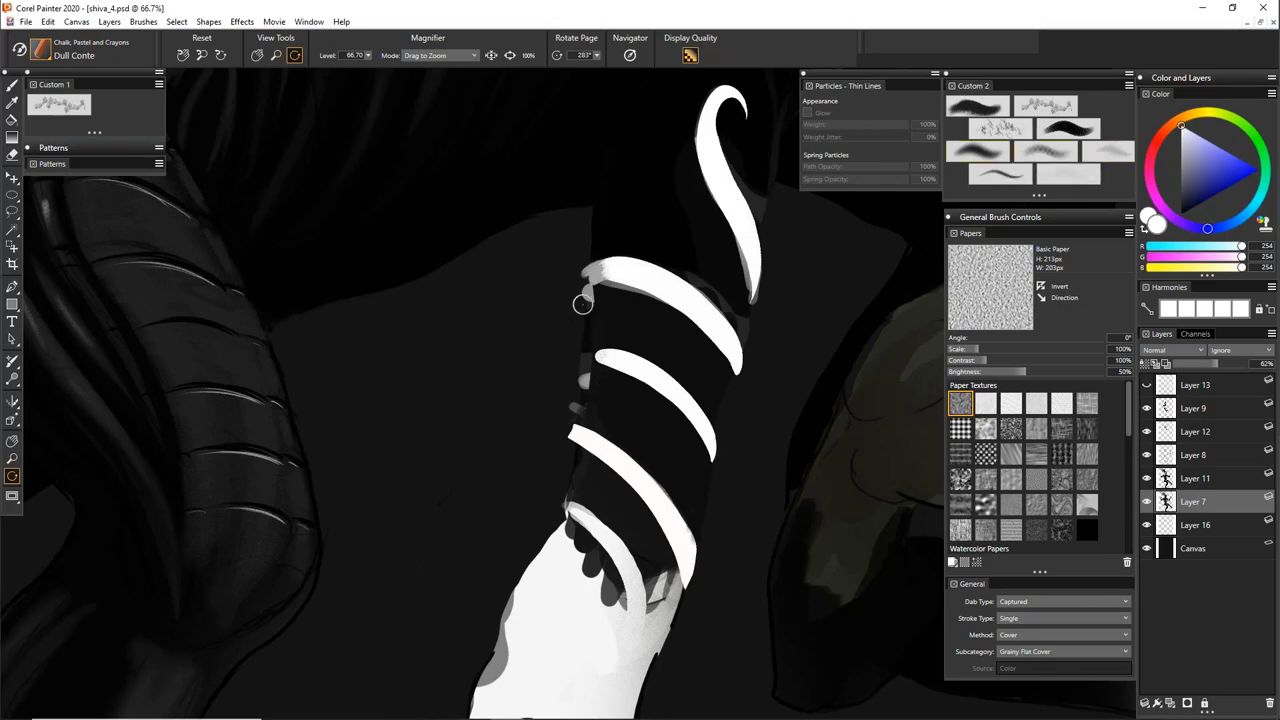
mouse_move(586, 301)
mouse_down()
mouse_move(588, 284)
mouse_move(585, 385)
mouse_up()
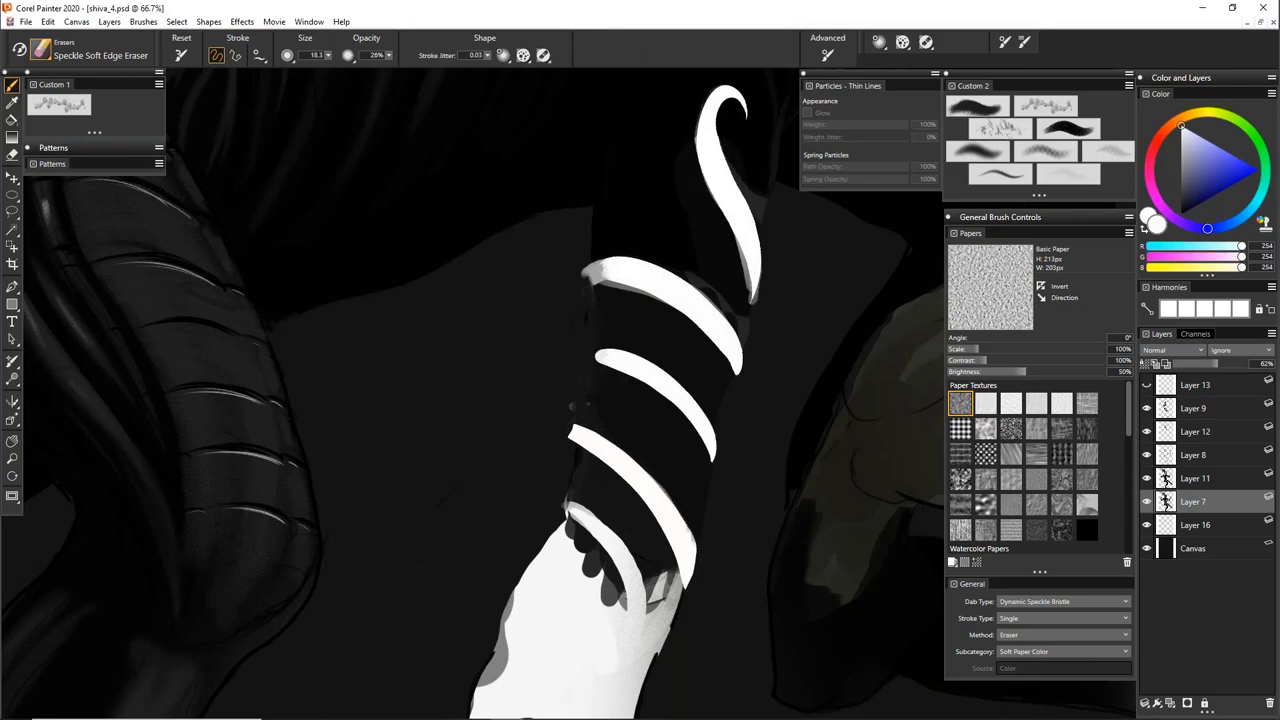
key(ctrl+minus)
key(ctrl+minus)
key(ctrl+minus)
key(e)
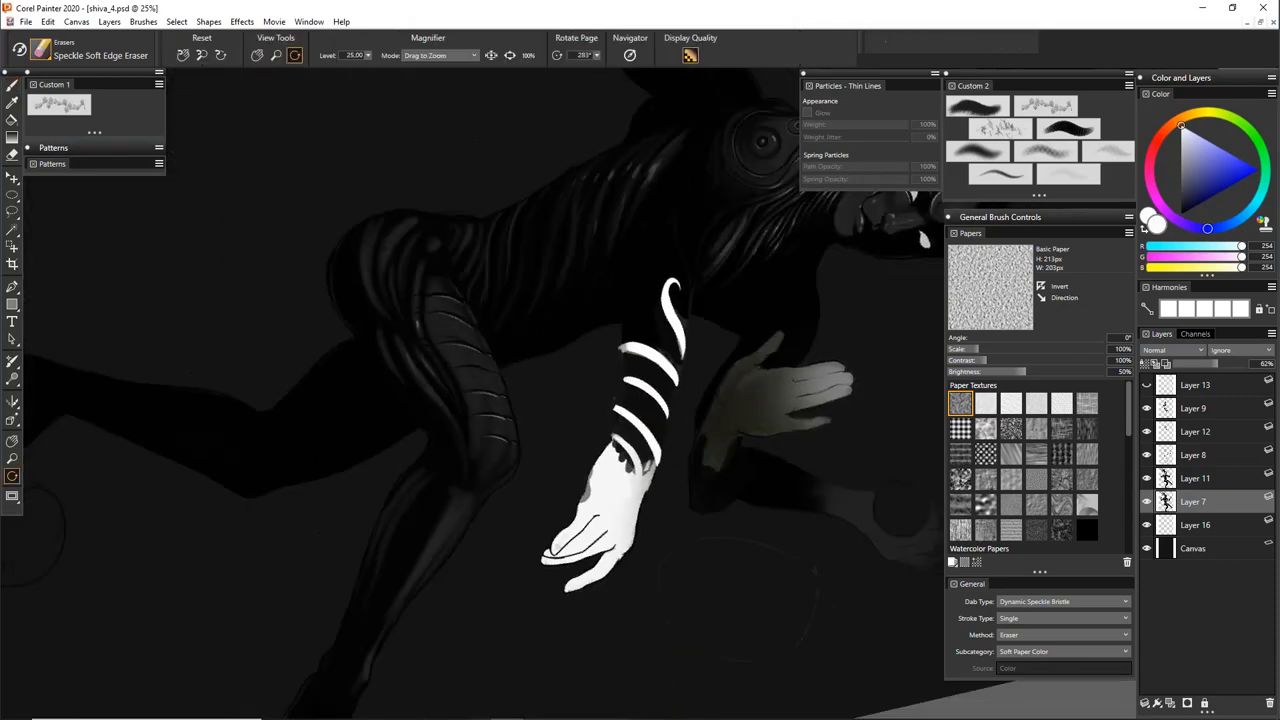
drag(756, 354, 616, 272)
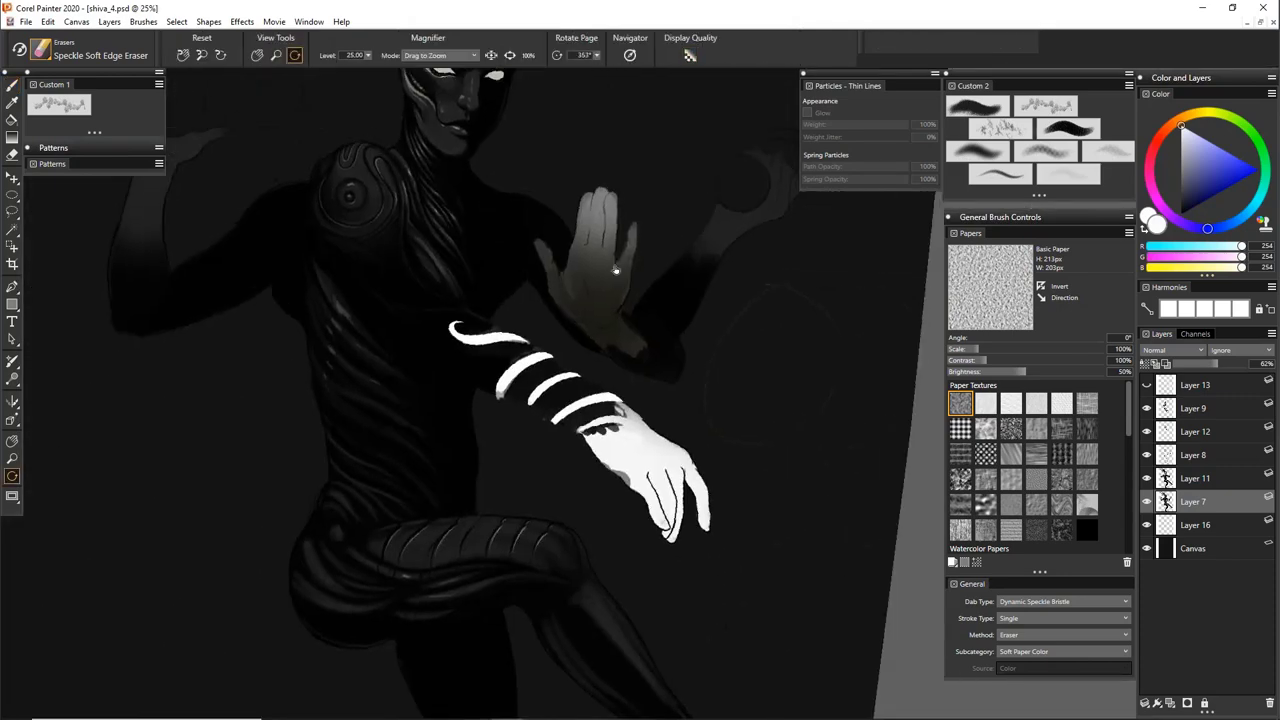
click(616, 270)
Add a text layer reading "YVFUJFF" in Arial, size 24, in the empty area beside the figure's head
drag(440, 301, 520, 360)
key(t)
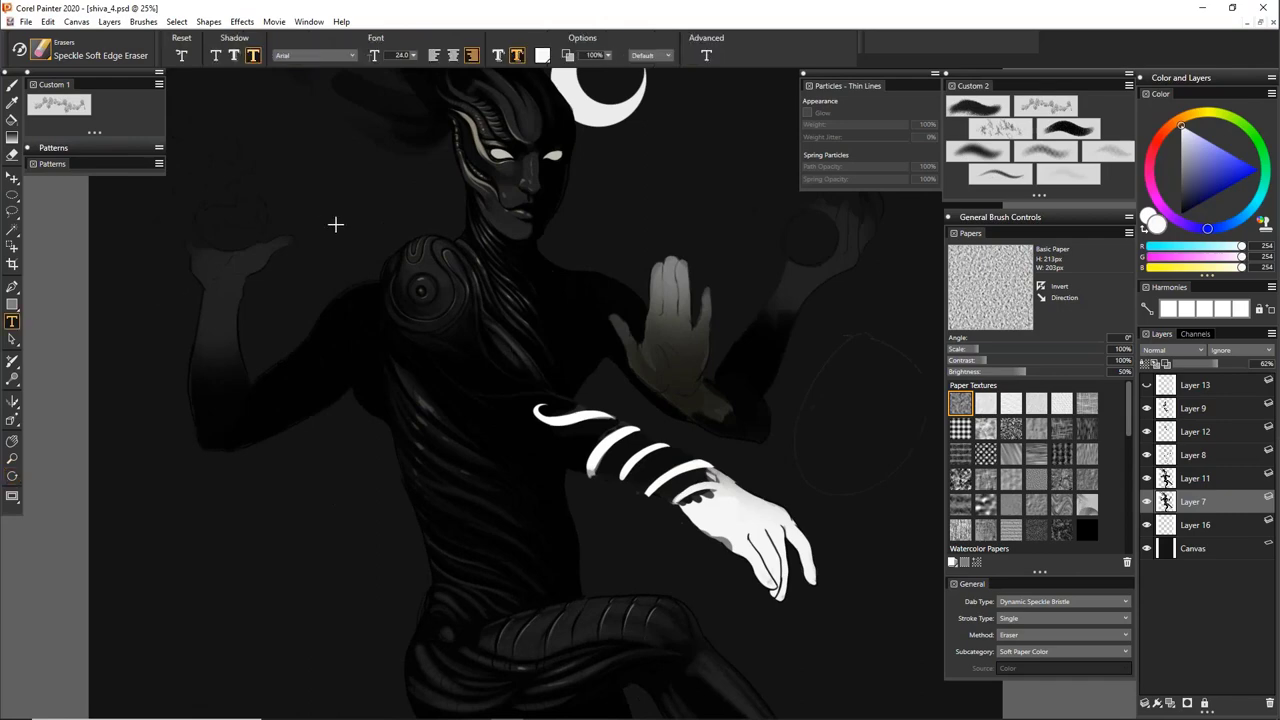
click(335, 224)
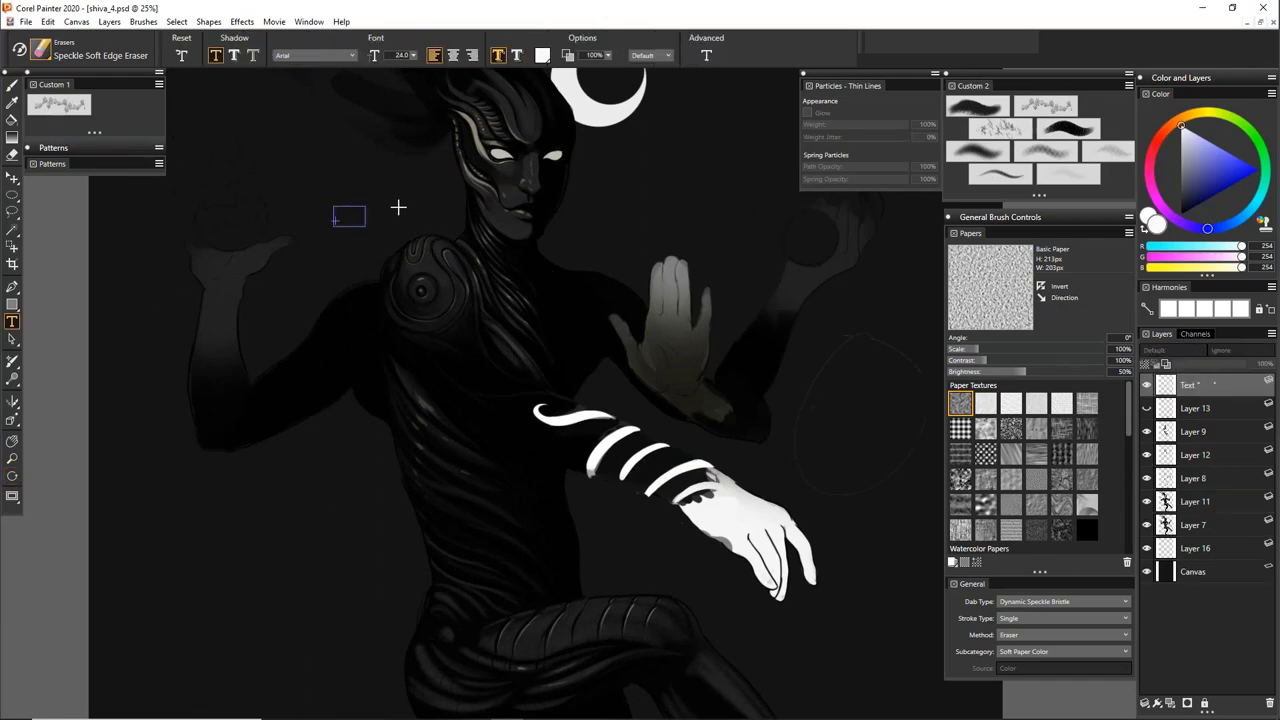
text(YVFJJFF)
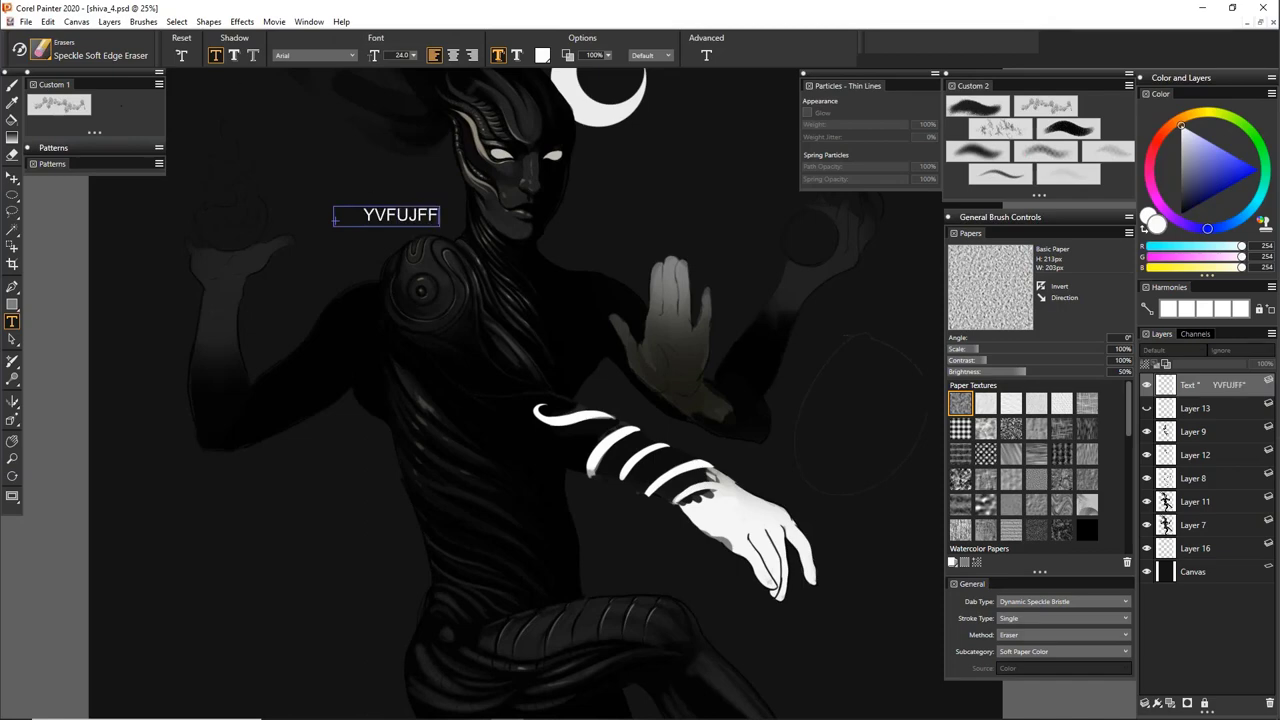
Examine the dynamic plug-ins, layer commands and context options offered for the YVFUJFF text layer
click(12, 90)
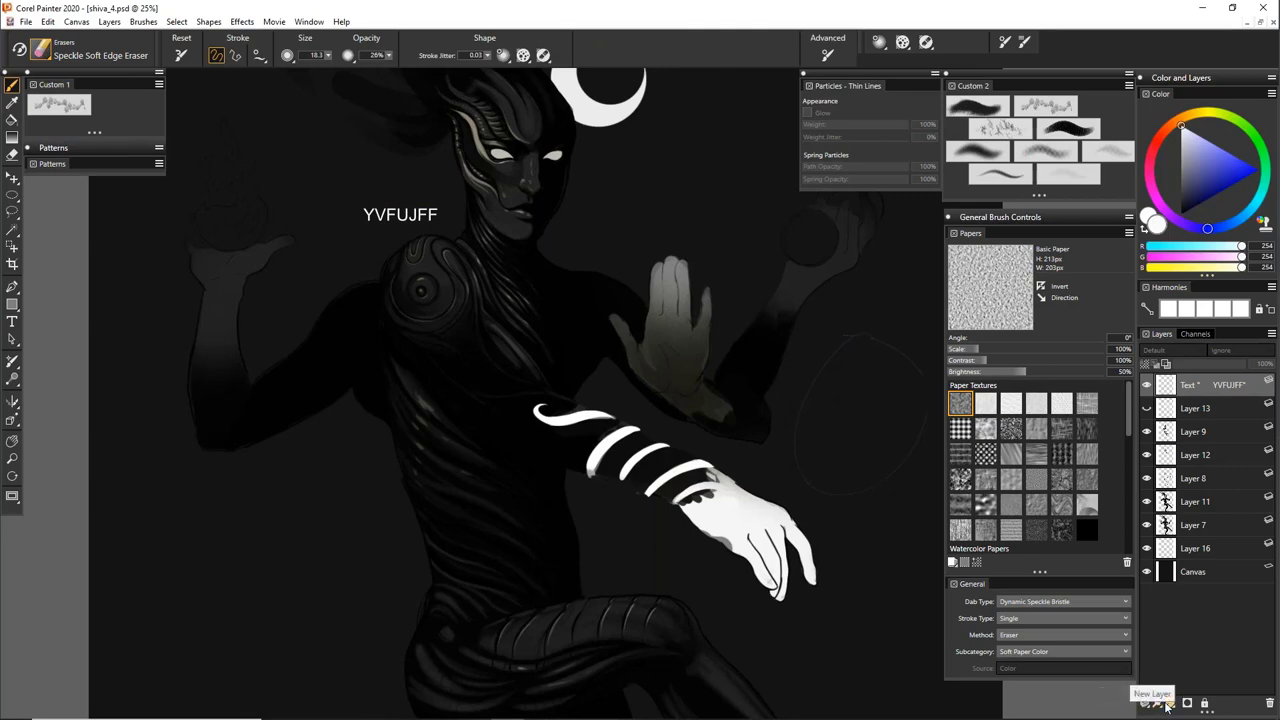
key(ctrl+plus)
key(ctrl+plus)
key(ctrl+plus)
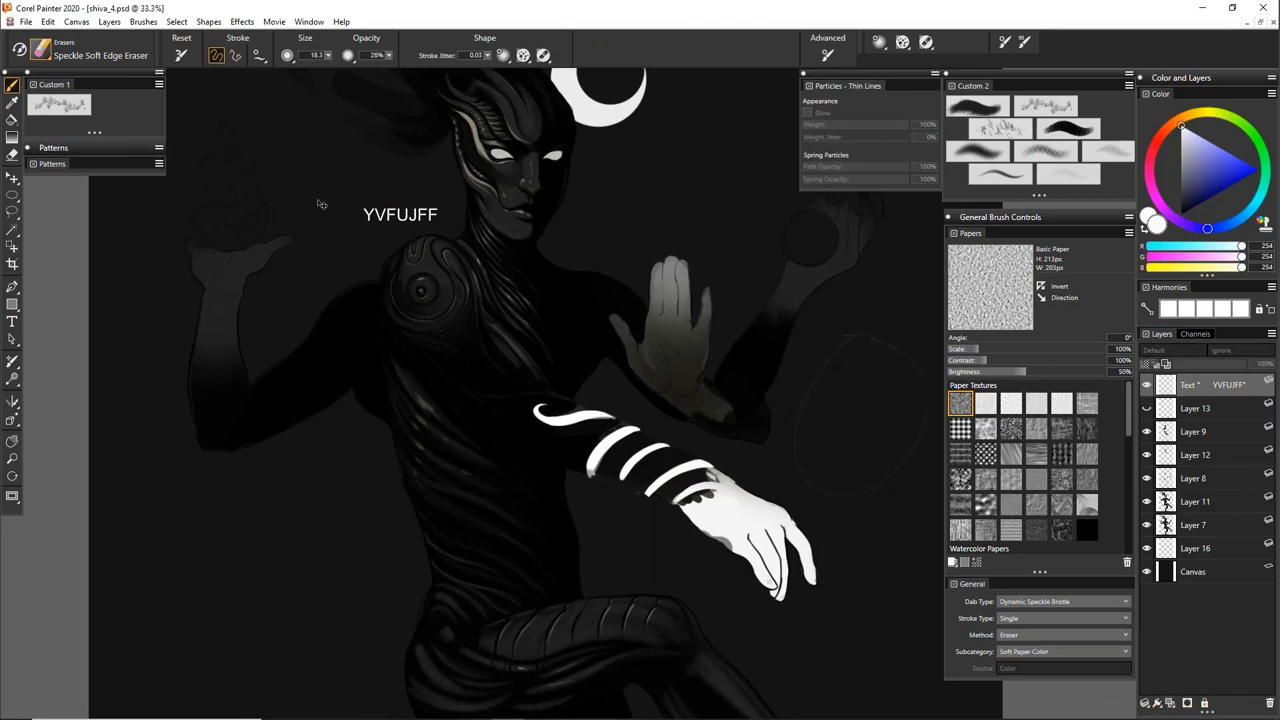
drag(386, 231, 610, 419)
scroll(608, 420, up, 1)
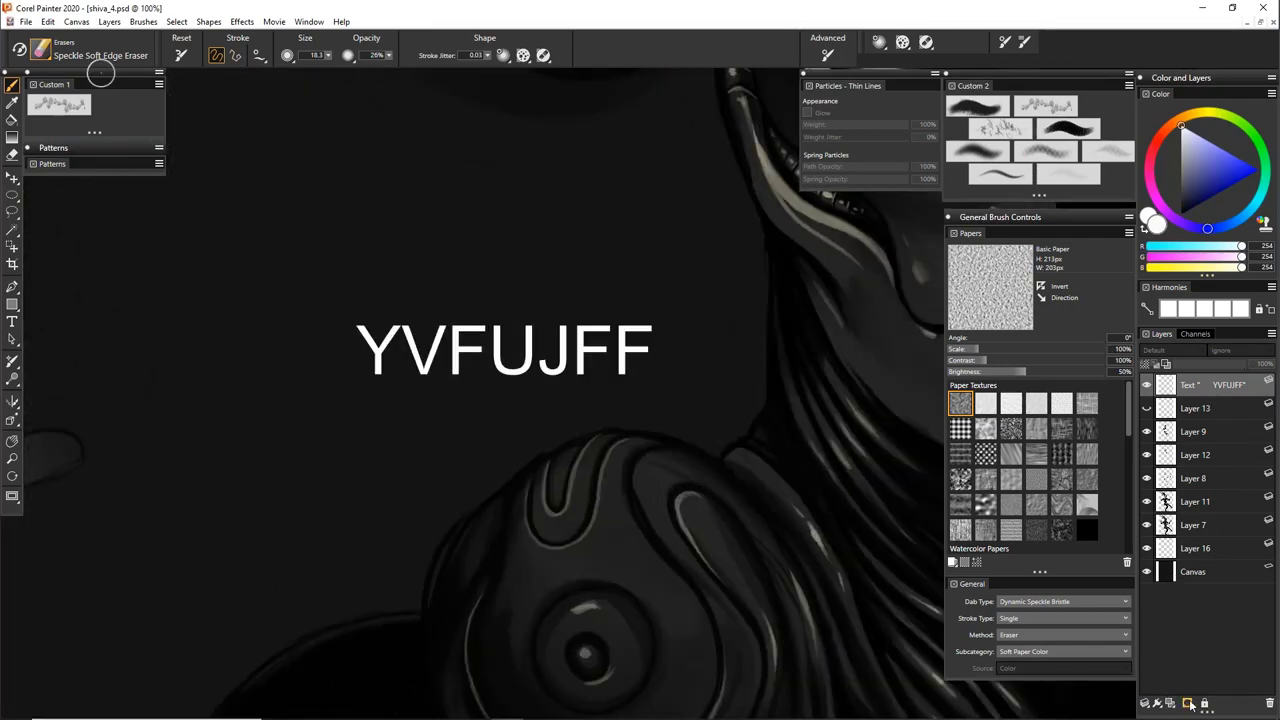
click(1158, 705)
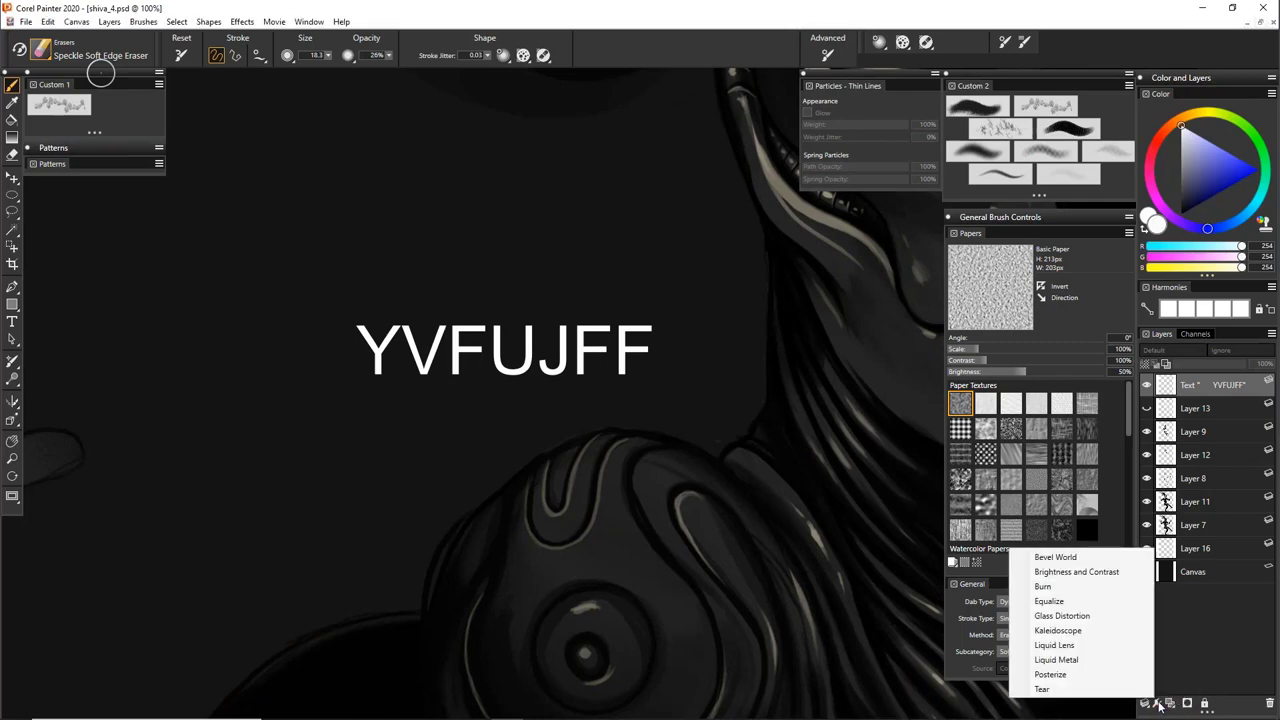
click(1147, 705)
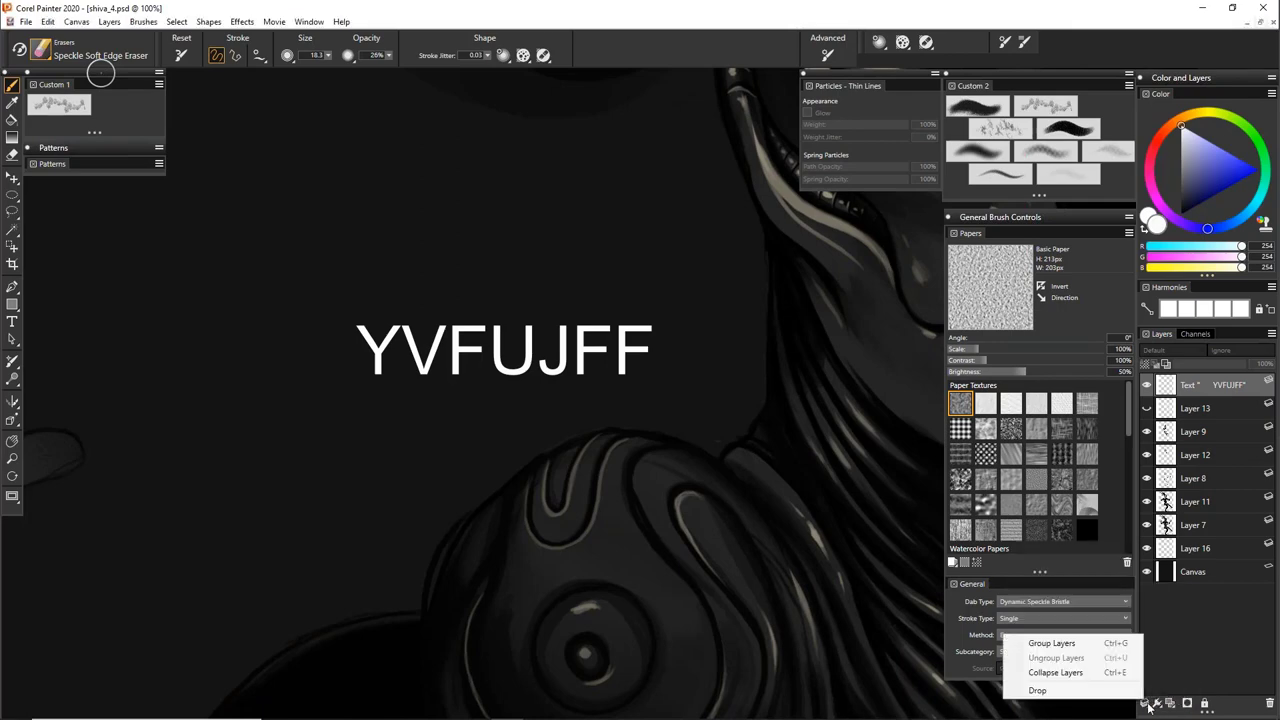
click(1240, 672)
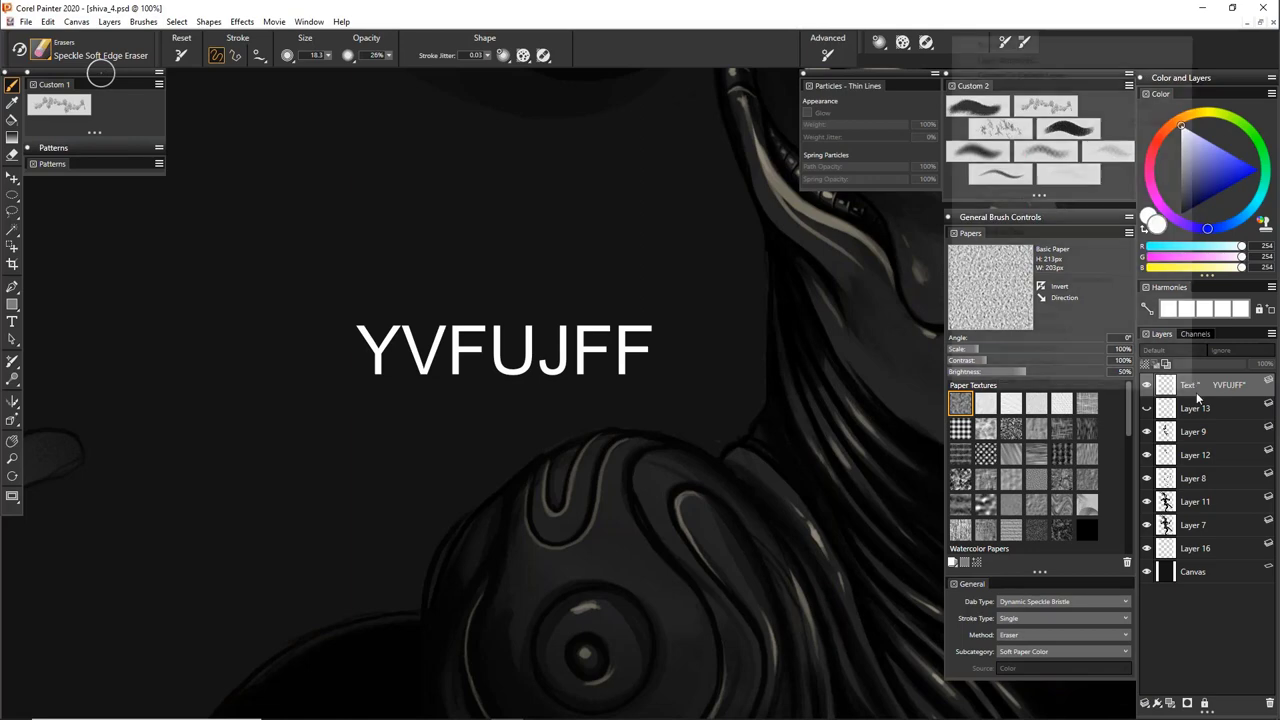
right_click(1198, 397)
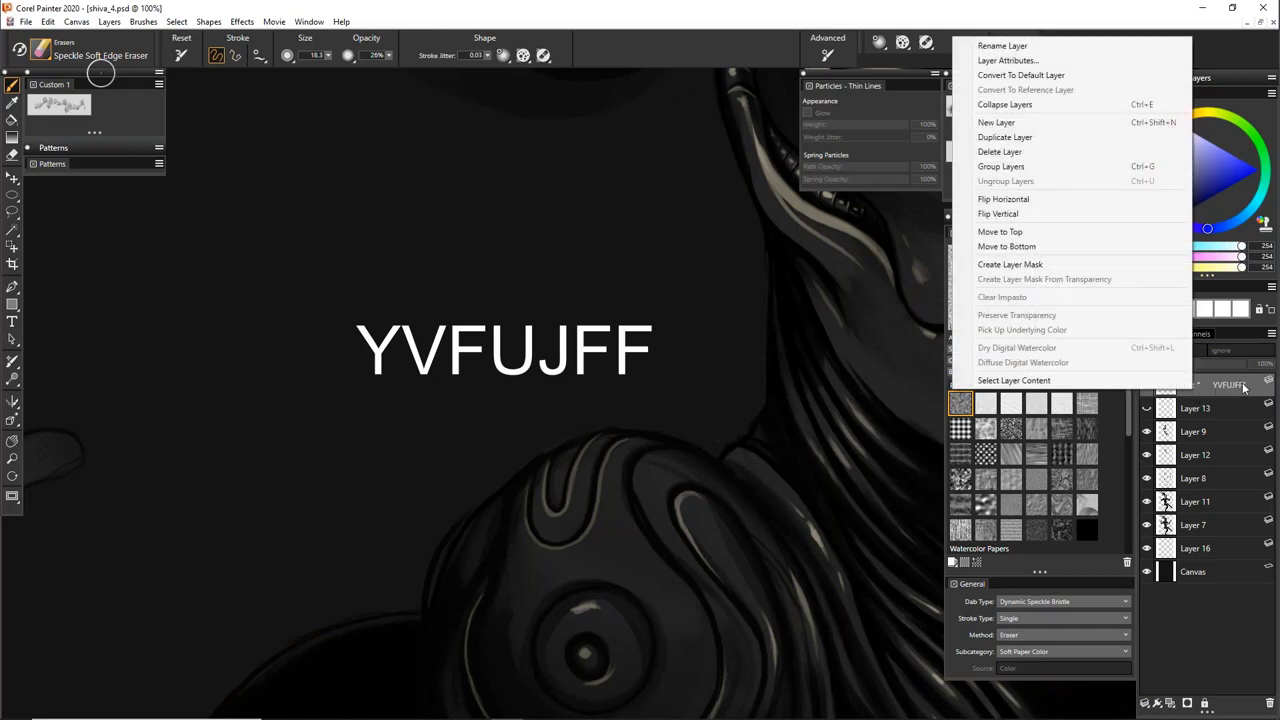
click(1244, 388)
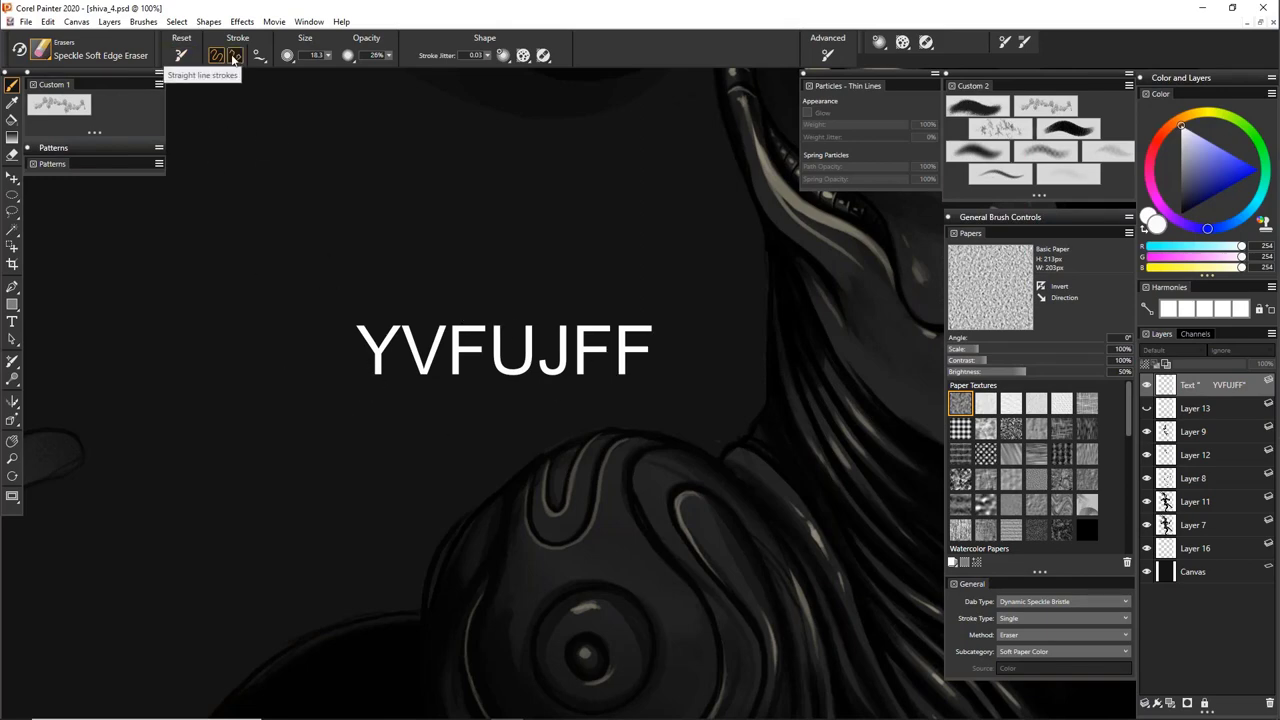
Load the YVFUJFF lettering as a selection, hide the text layer and add a new layer above it
key(t)
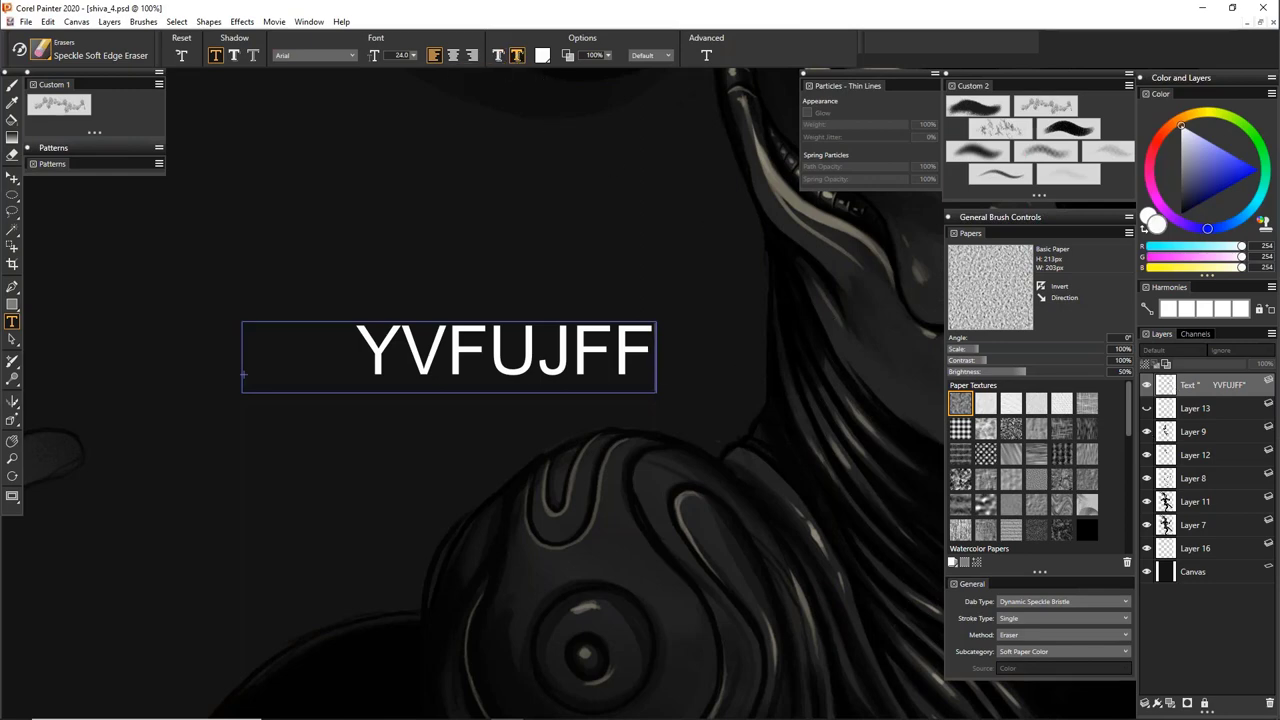
ctrl+click(1169, 386)
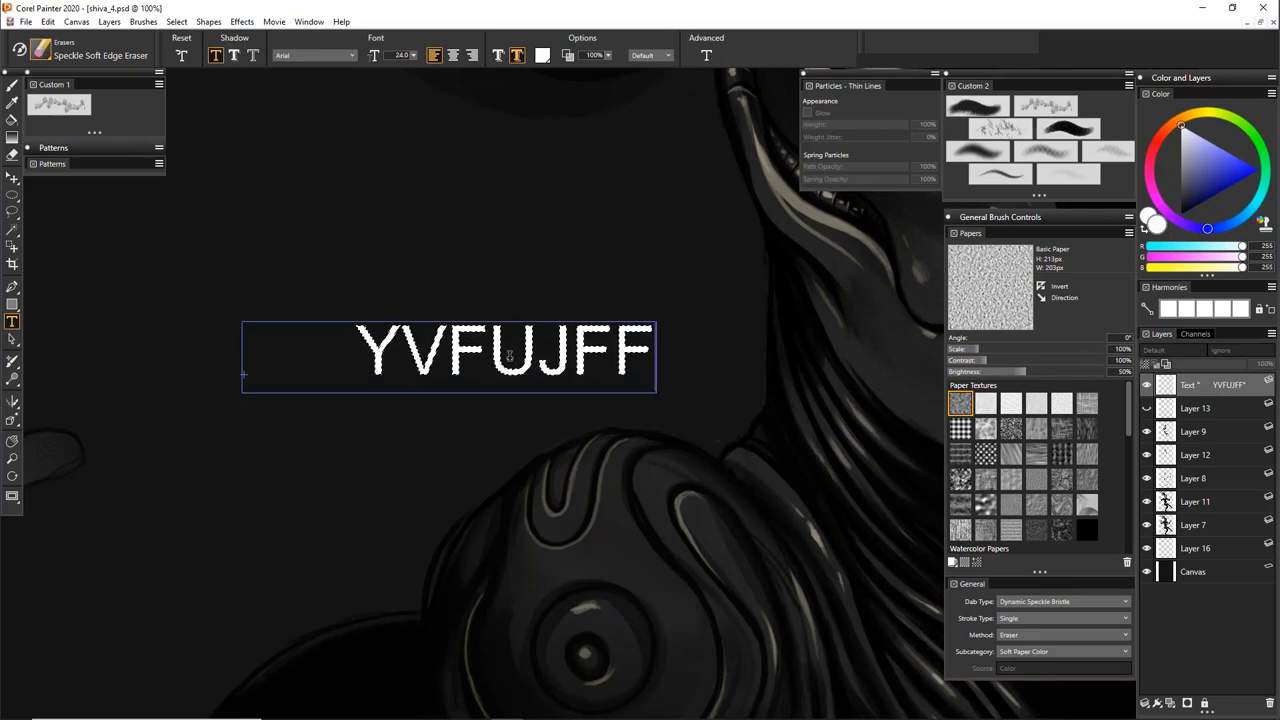
click(1147, 385)
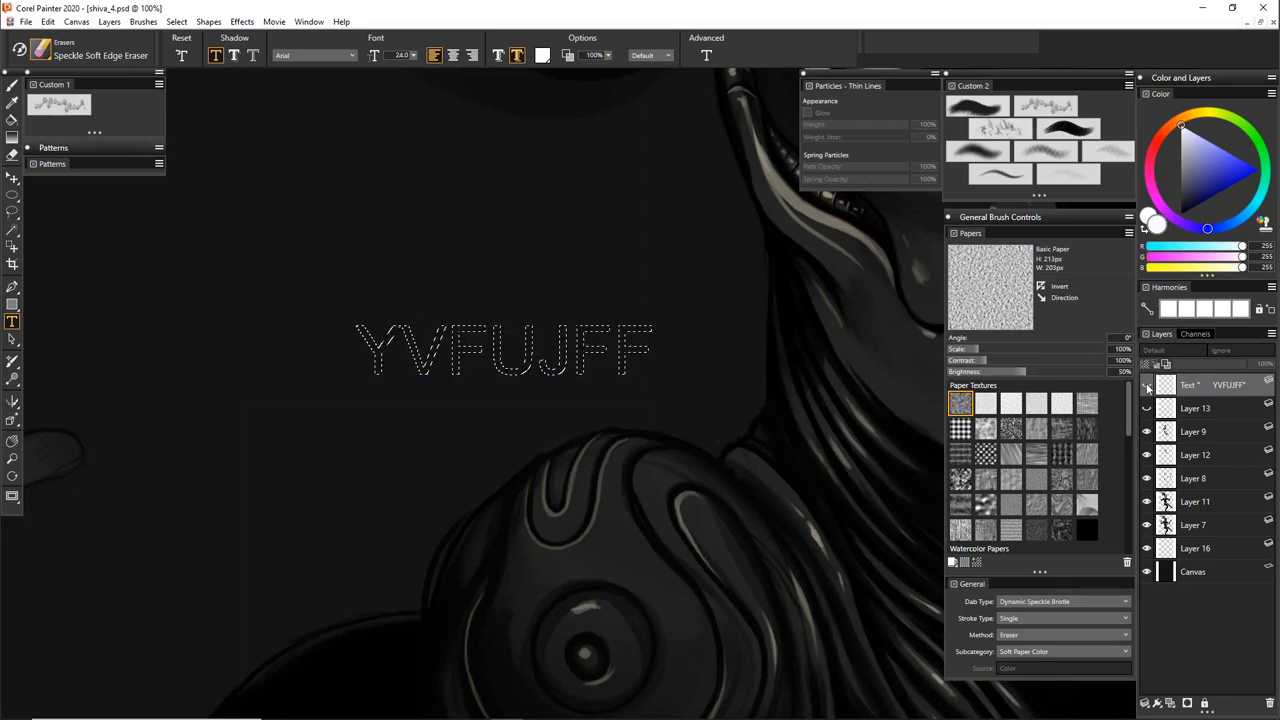
click(1172, 705)
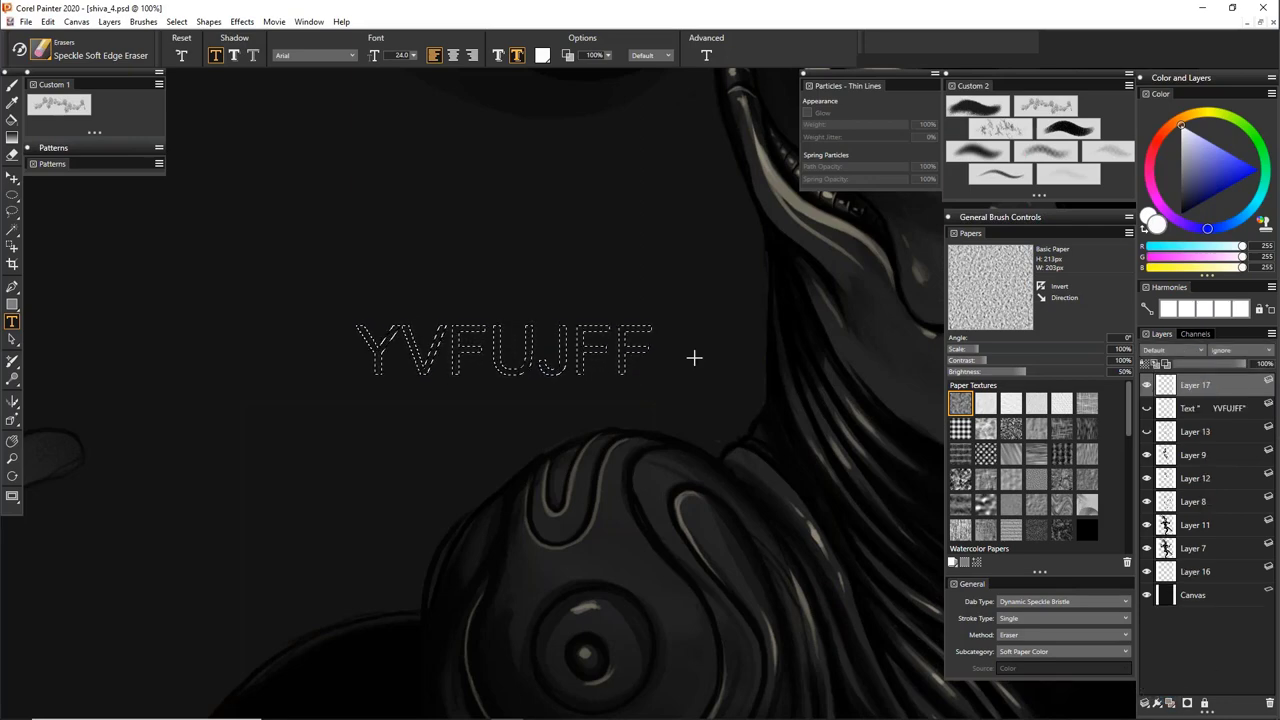
Spray the selected letters on Layer 17 with the Smooth Spray airbrush in blue RGB 14, 14, 255, and drop the selection
scroll(614, 357, up, 3)
drag(476, 111, 706, 318)
click(13, 83)
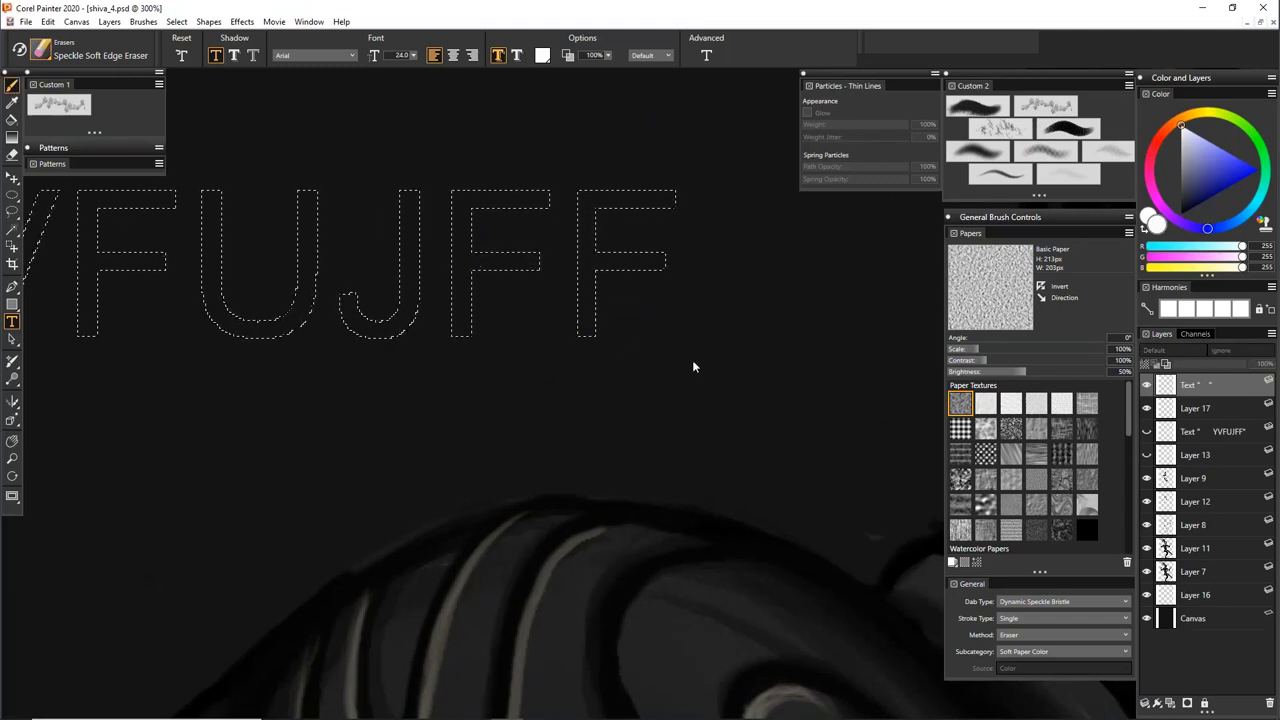
mouse_move(457, 214)
mouse_down()
mouse_move(619, 261)
mouse_move(655, 285)
mouse_up()
click(1220, 412)
click(1254, 167)
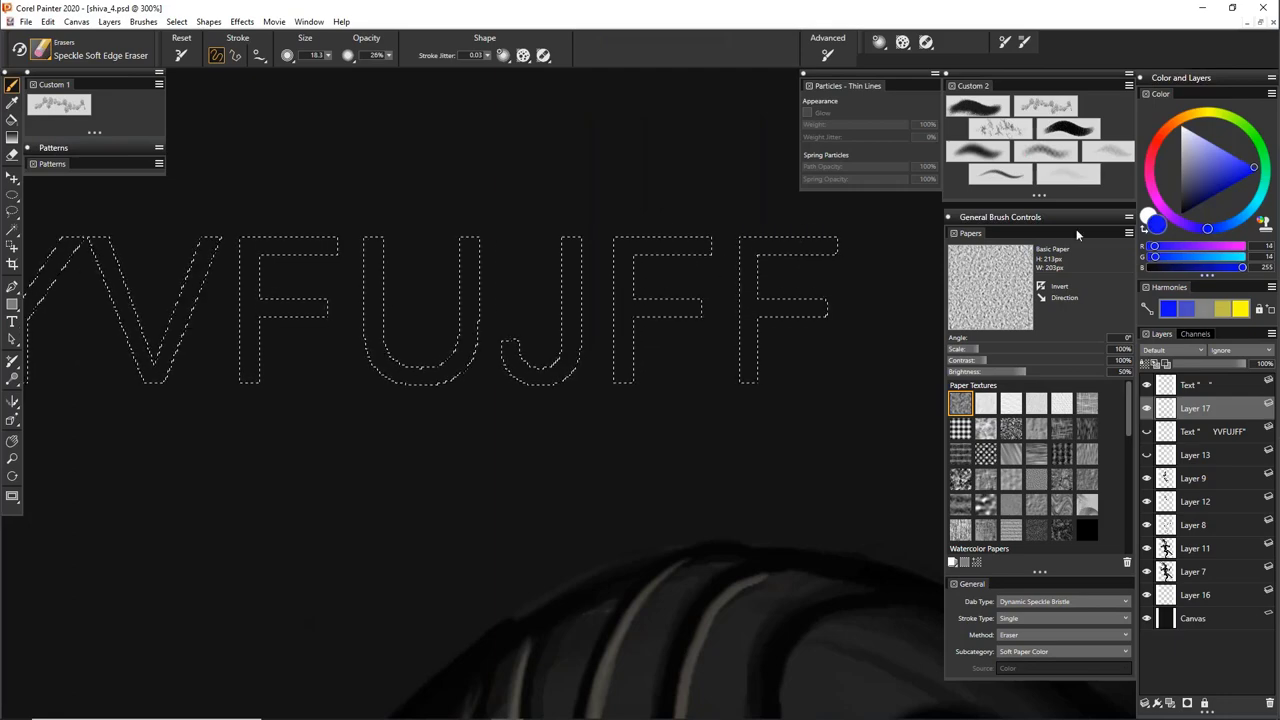
click(1068, 174)
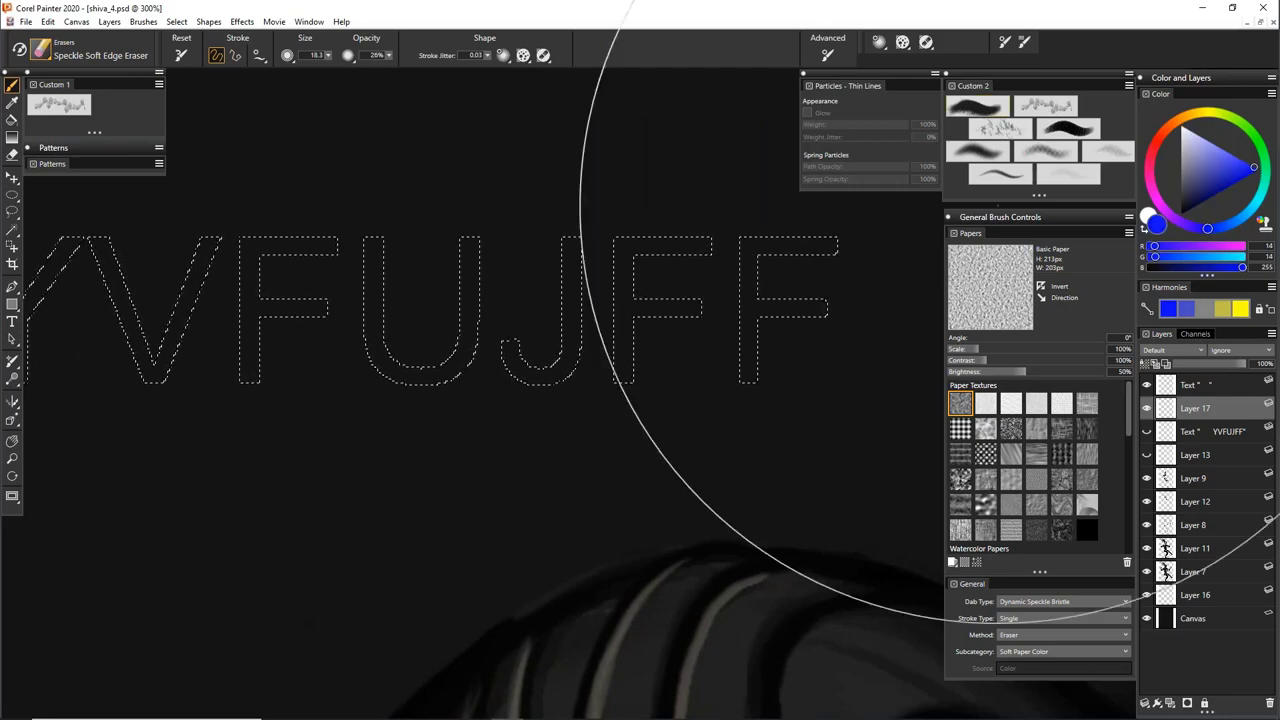
mouse_move(765, 275)
mouse_down()
mouse_move(728, 268)
mouse_move(234, 337)
mouse_up()
drag(325, 277, 608, 349)
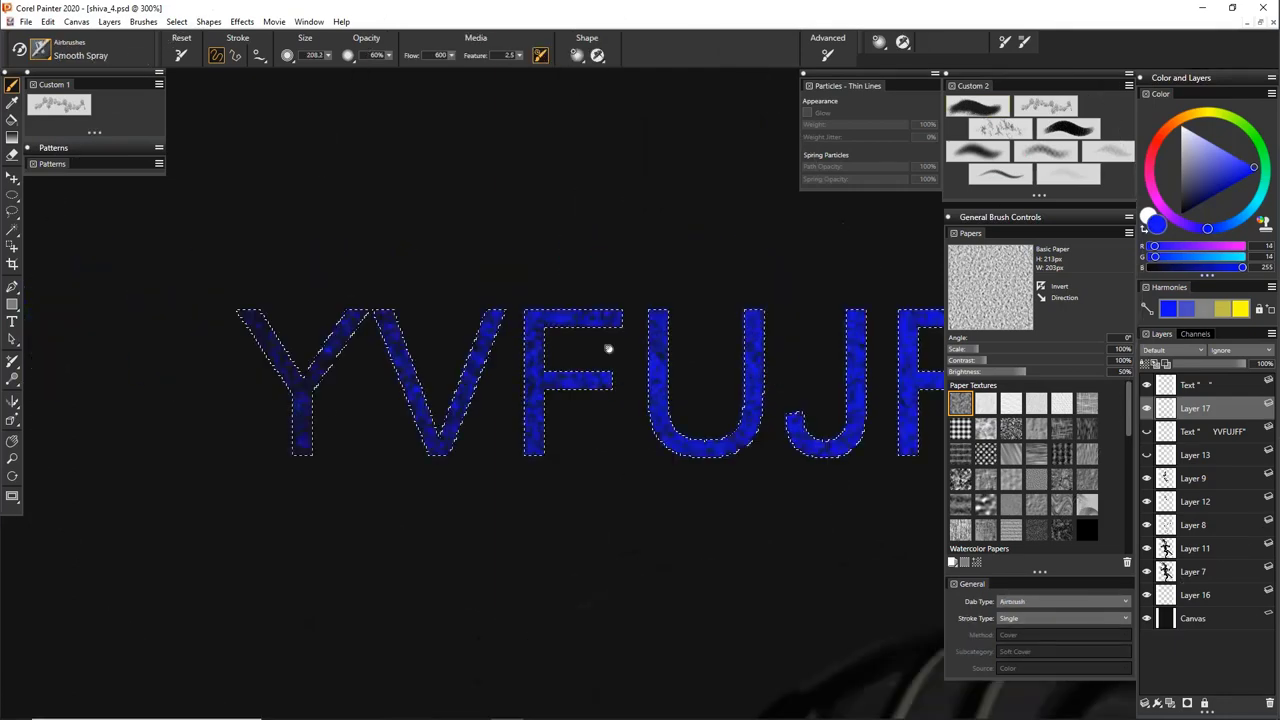
key(ctrl+d)
Delete Layer 17, the empty text layer and the hidden YVFUJFF text layer
drag(546, 320, 261, 284)
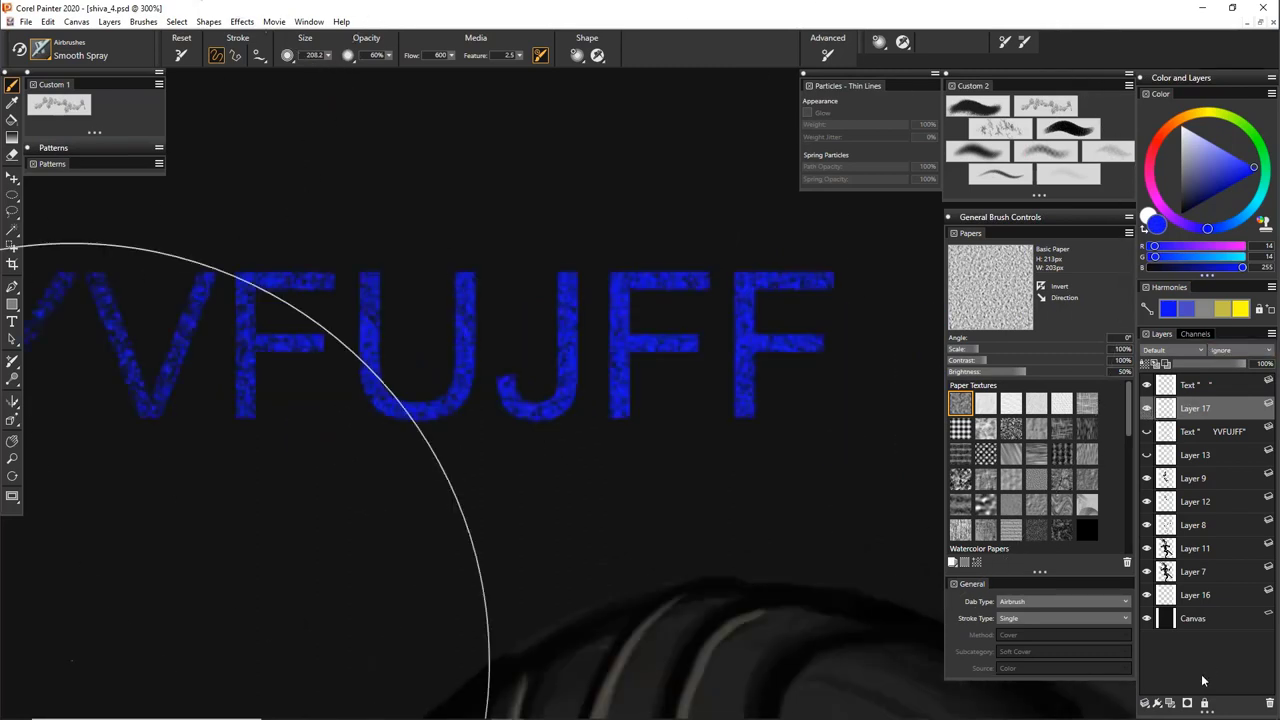
click(1269, 703)
click(1175, 388)
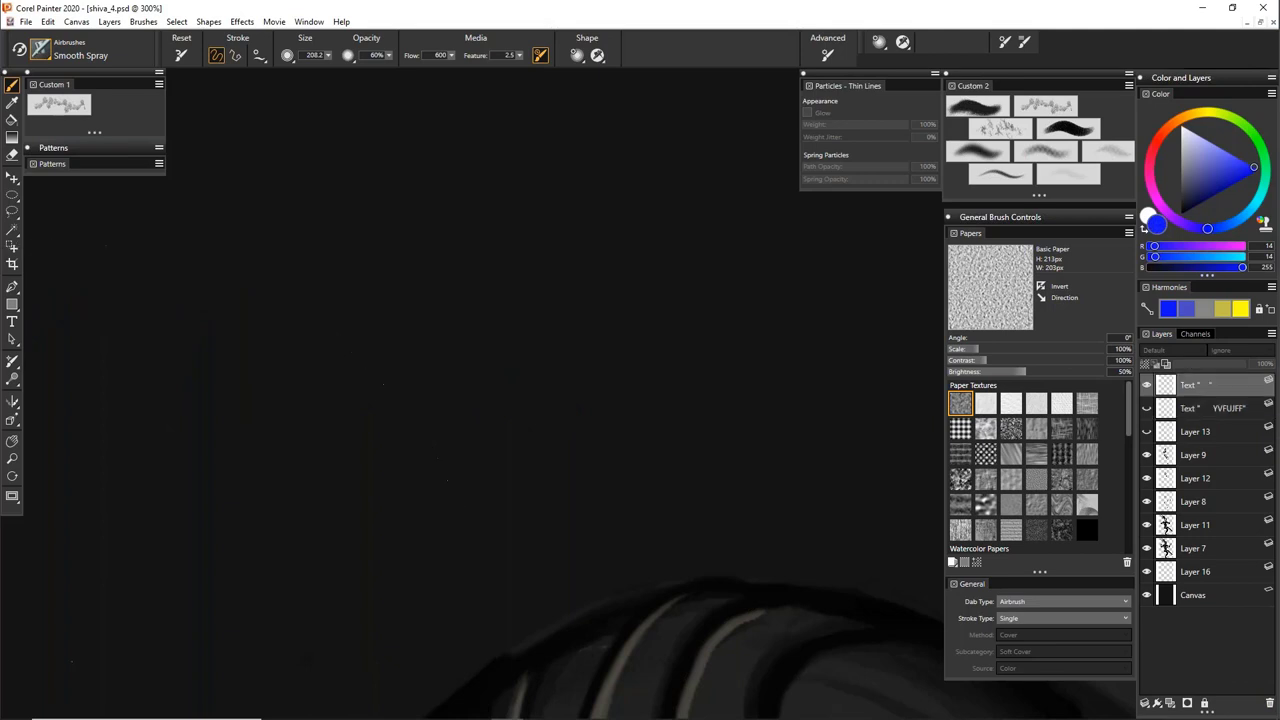
click(1269, 703)
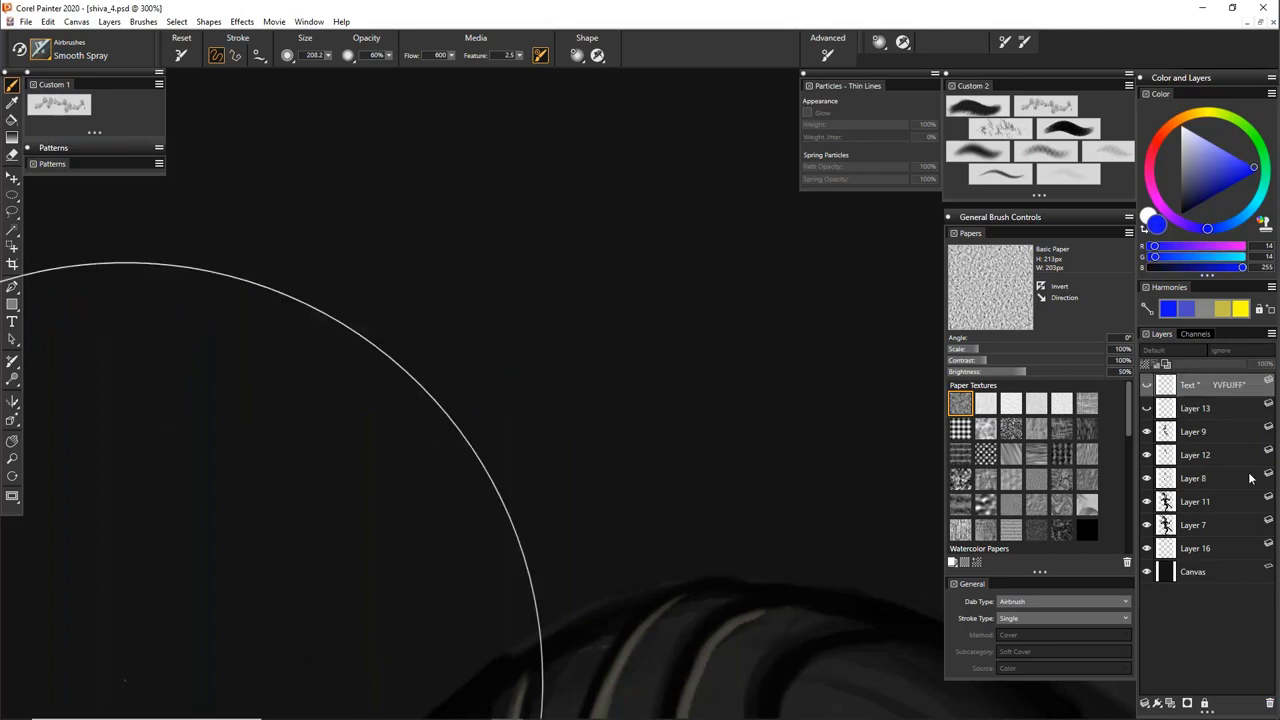
click(1269, 703)
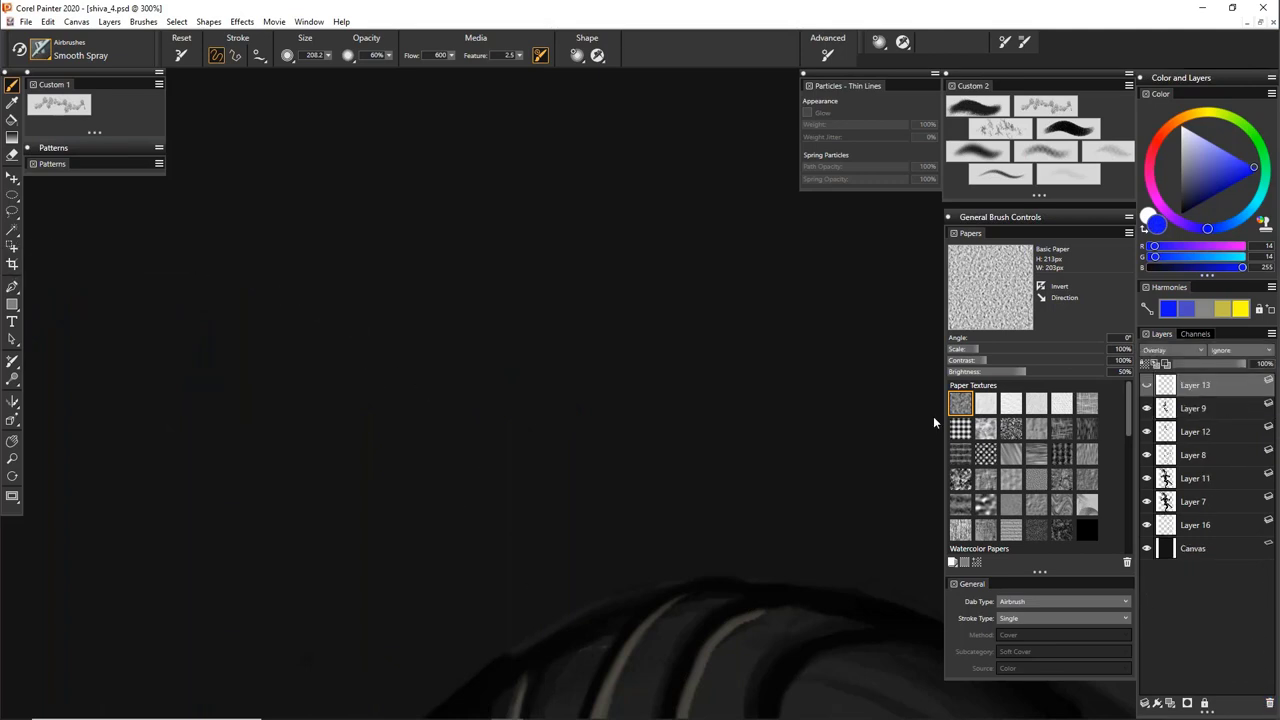
Review the whole figure, and inspect the white bands and grey marks at the extended forearm's wrist
drag(742, 528, 443, 306)
drag(815, 518, 606, 323)
key(ctrl+minus)
key(ctrl+minus)
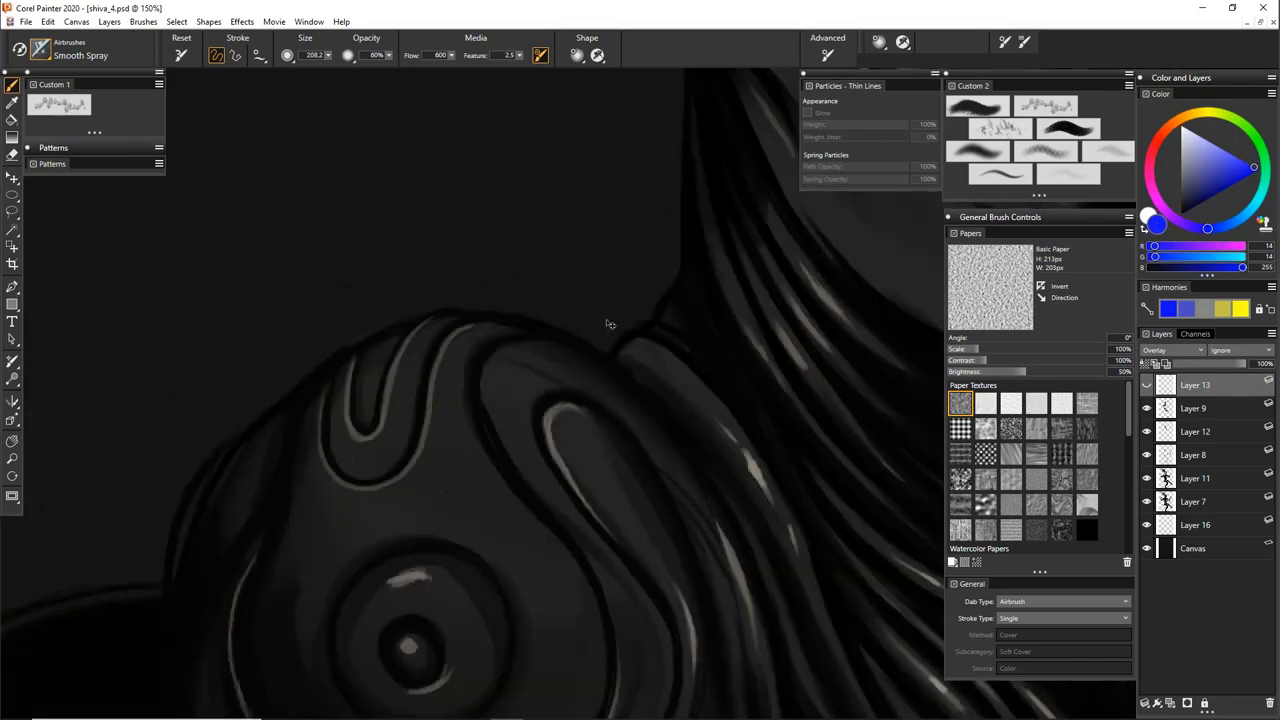
scroll(607, 324, down, 6)
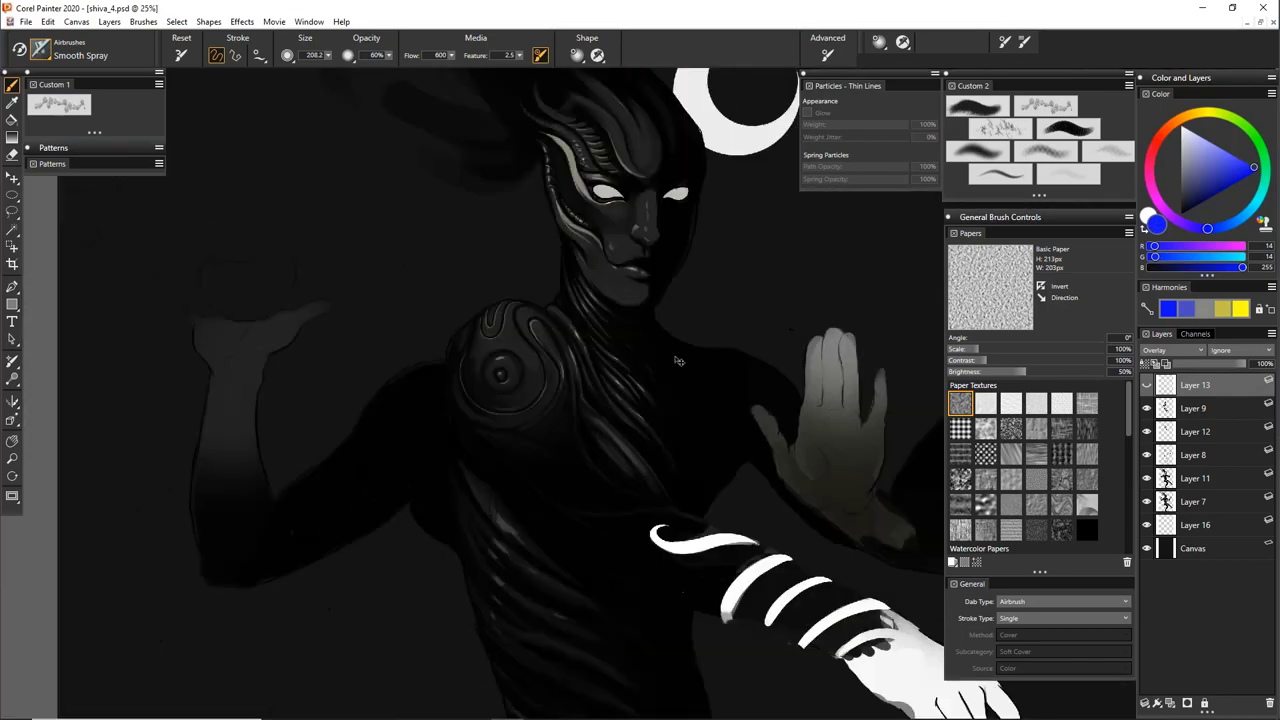
scroll(678, 360, down, 3)
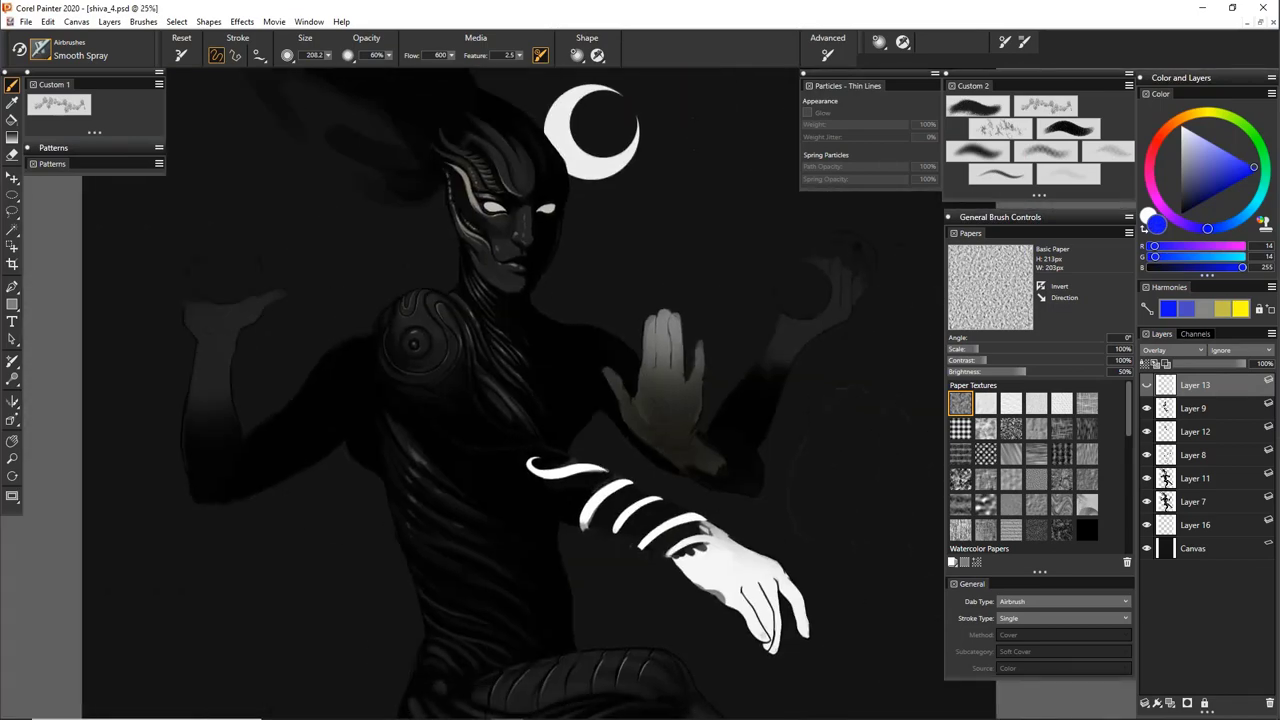
scroll(670, 521, up, 4)
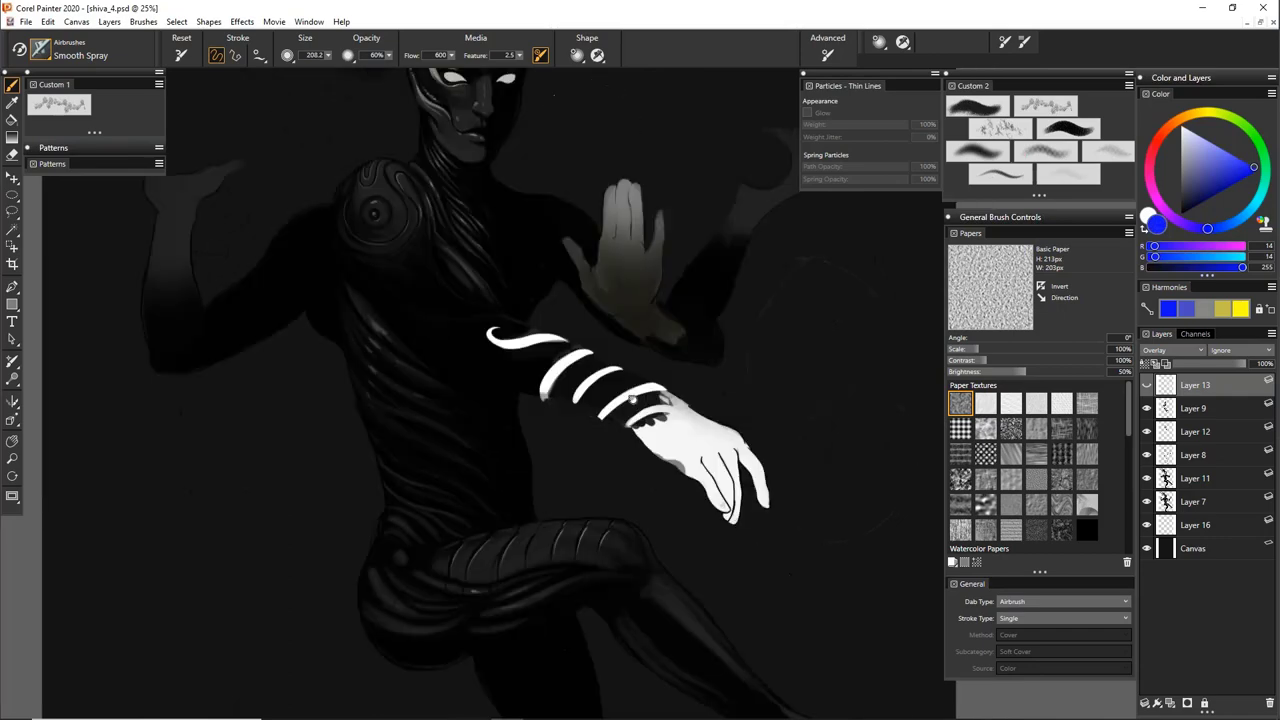
drag(738, 379, 738, 384)
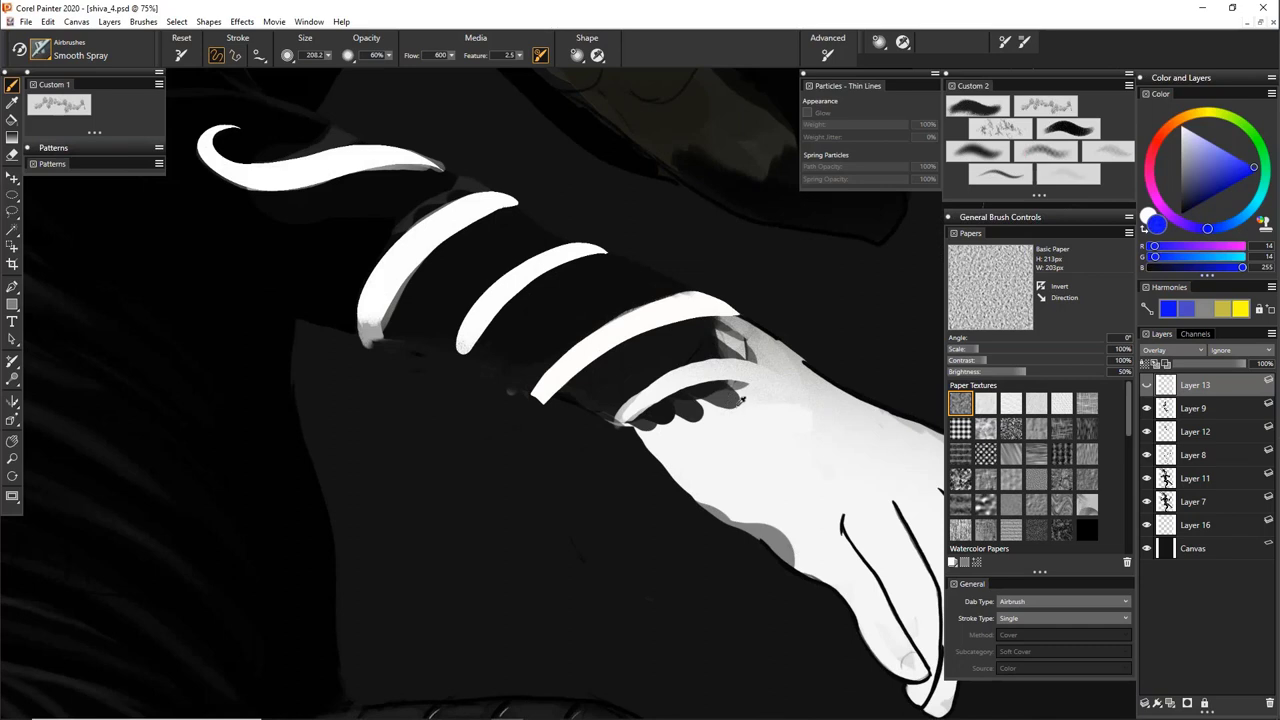
Try a near-black RGB 15, 15, 15 Dull Conte stroke beside the wrist band on Layer 9, and undo it
alt+click(740, 401)
alt+click(734, 405)
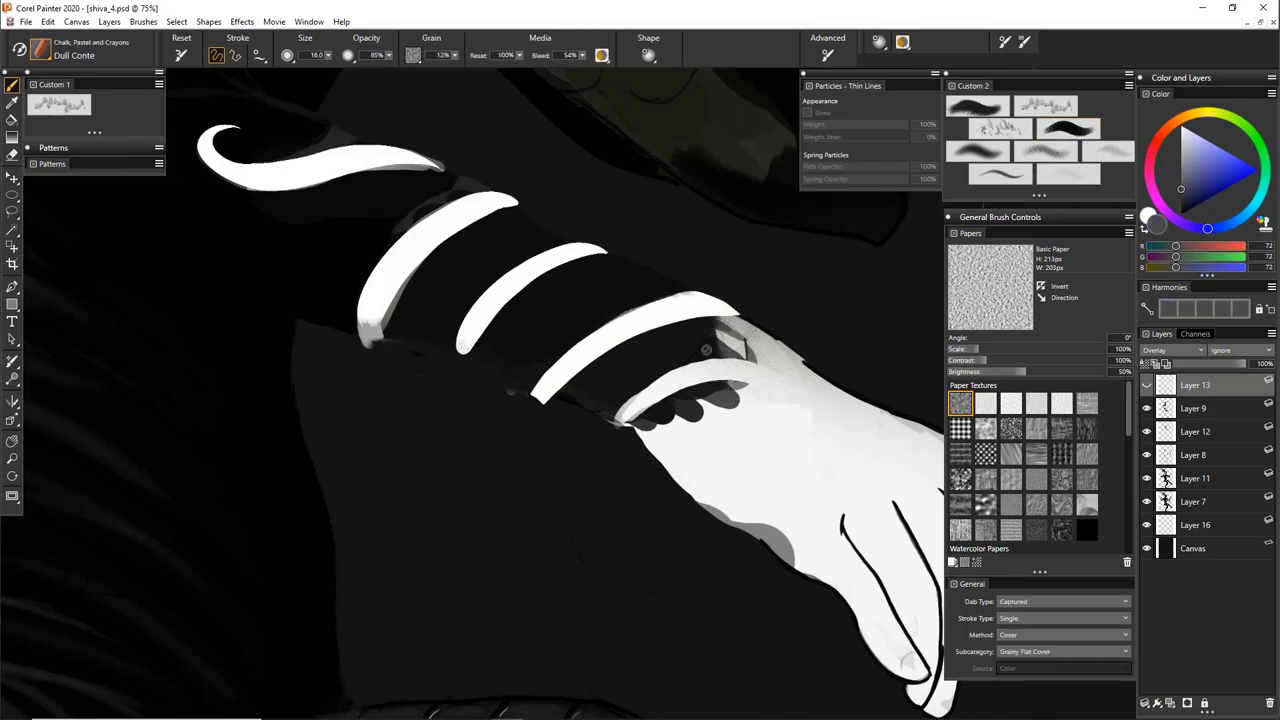
click(1194, 408)
drag(702, 338, 688, 378)
key(ctrl+z)
key(ctrl+z)
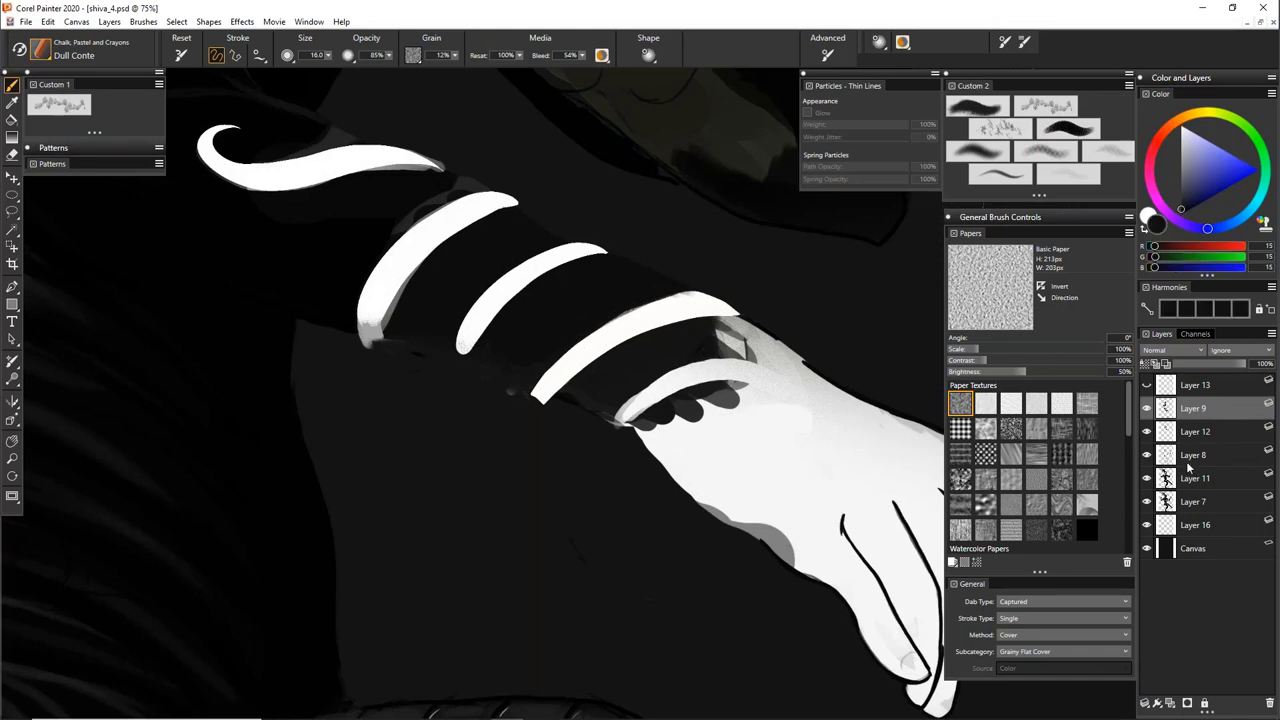
Toggle Layers 11 and 7 to identify which one holds the wrist's grey marks, and make Layer 7 active
click(1190, 474)
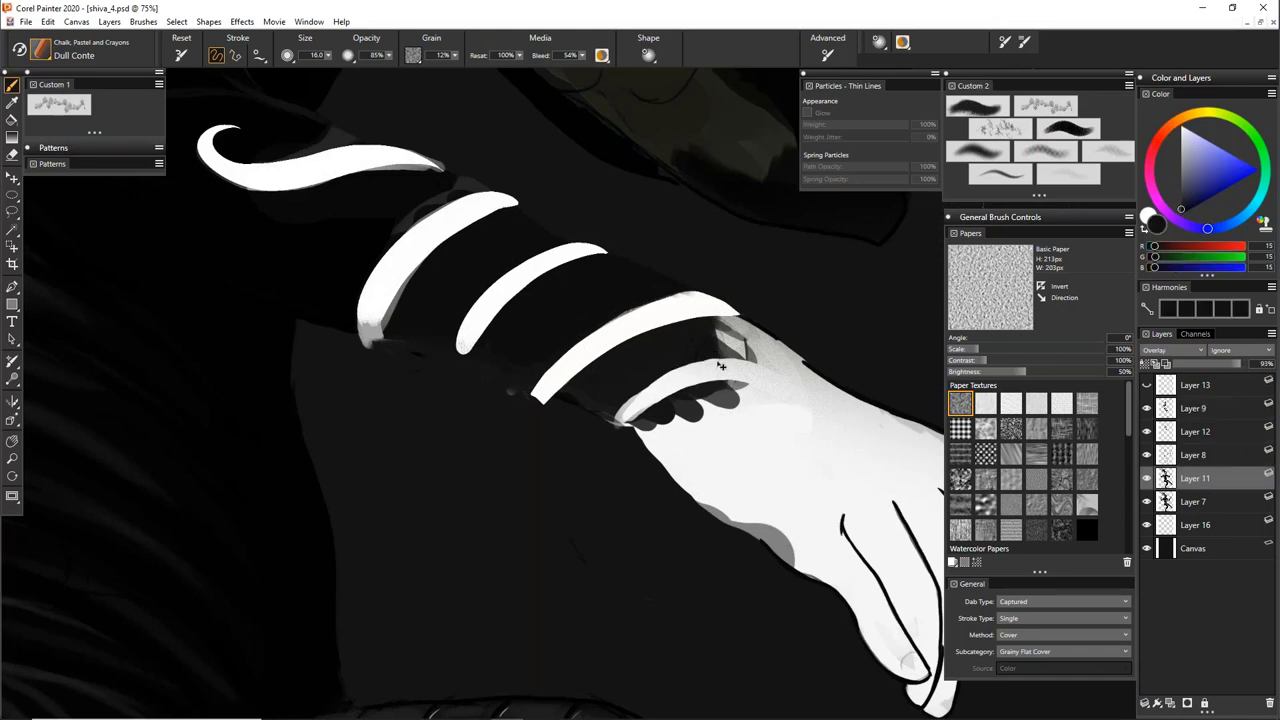
click(1147, 480)
click(1147, 480)
click(1147, 503)
click(1147, 503)
click(1190, 502)
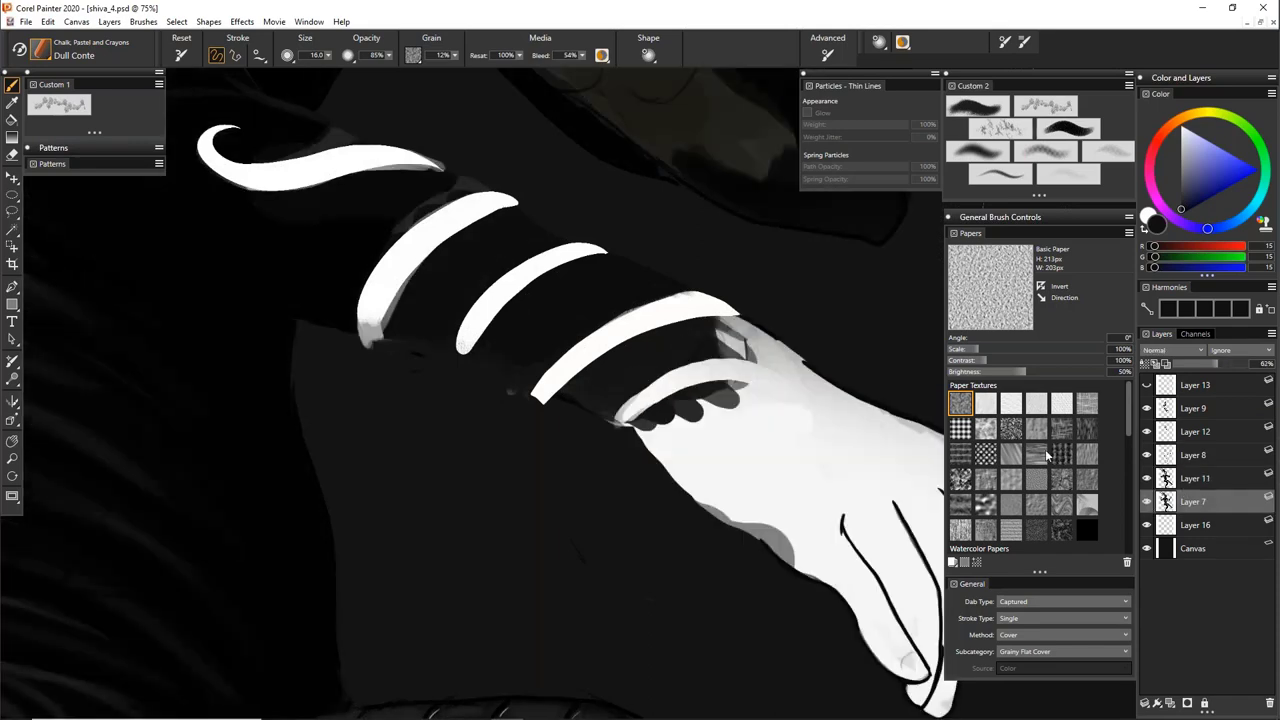
Sample white RGB 245, 245, 245 and paint over the wrist band and grey scallops on Layer 7 with Dull Conte
alt+click(748, 409)
drag(738, 395, 688, 412)
mouse_move(750, 356)
mouse_down()
mouse_move(590, 344)
mouse_move(817, 353)
mouse_move(645, 425)
mouse_up()
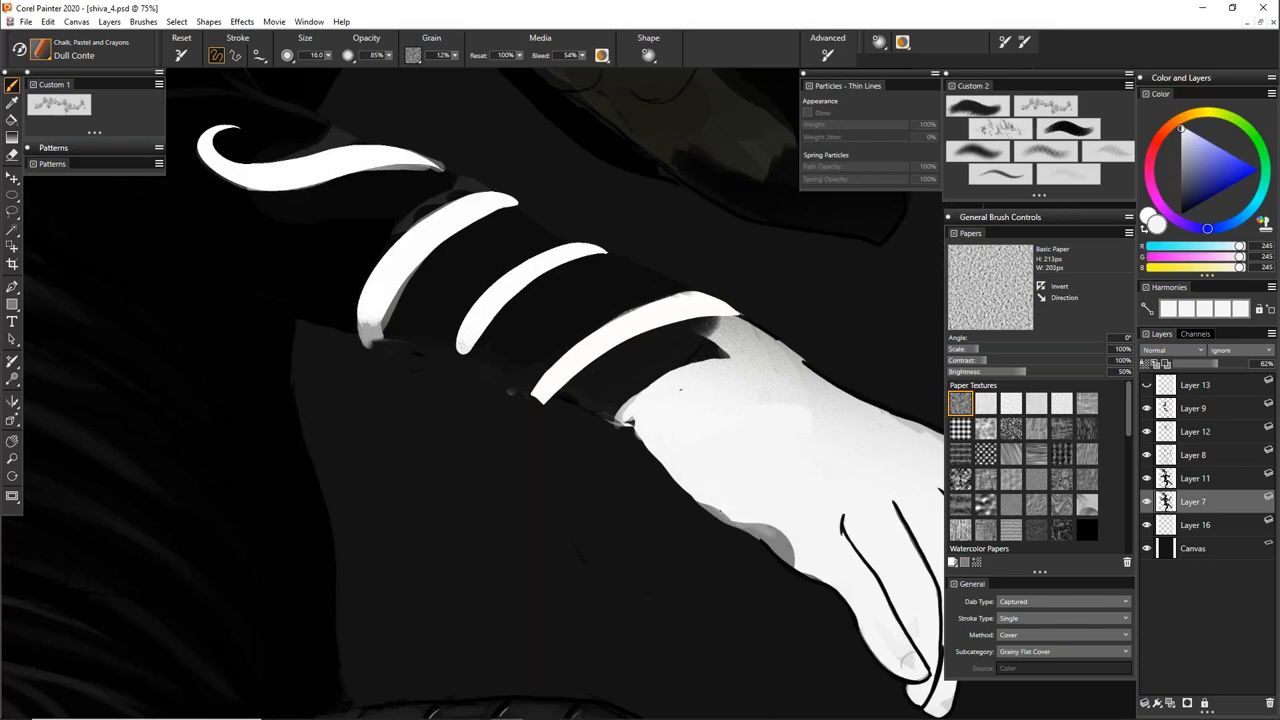
key(ctrl+z)
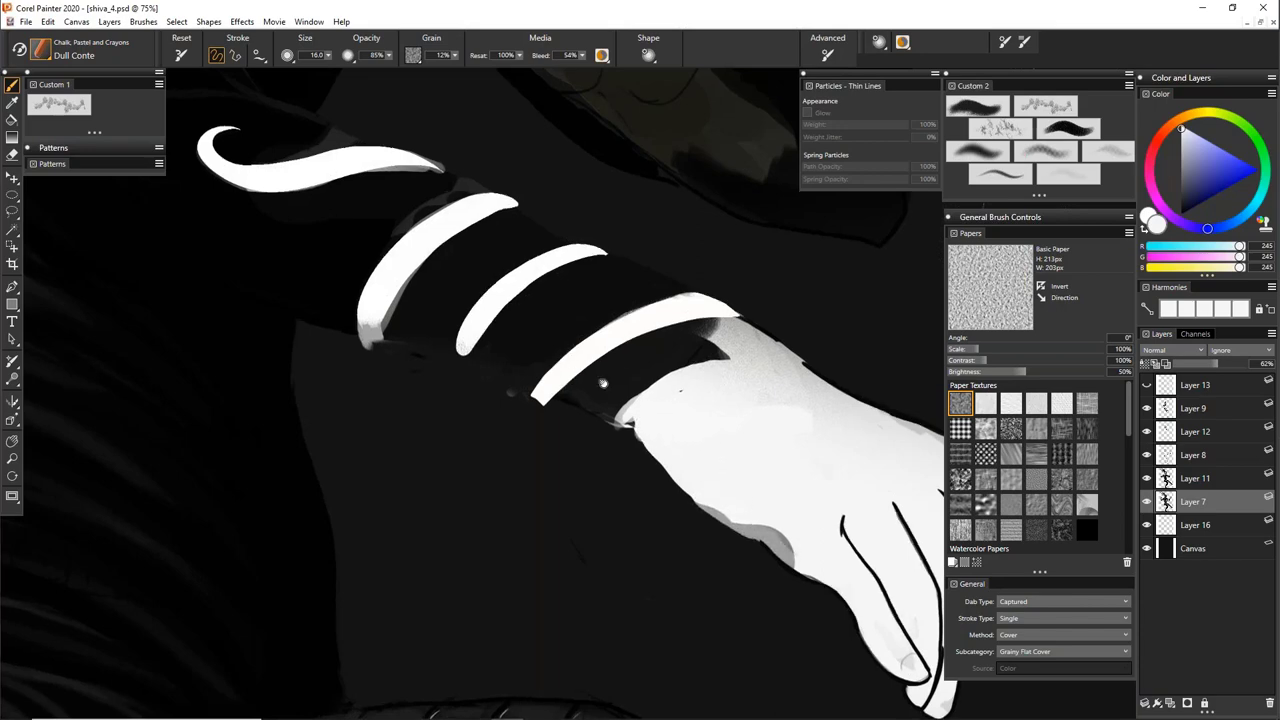
Erase the stray grey spots beside the lower end of the forearm band nearest the wrist on Layer 7
drag(603, 383, 720, 516)
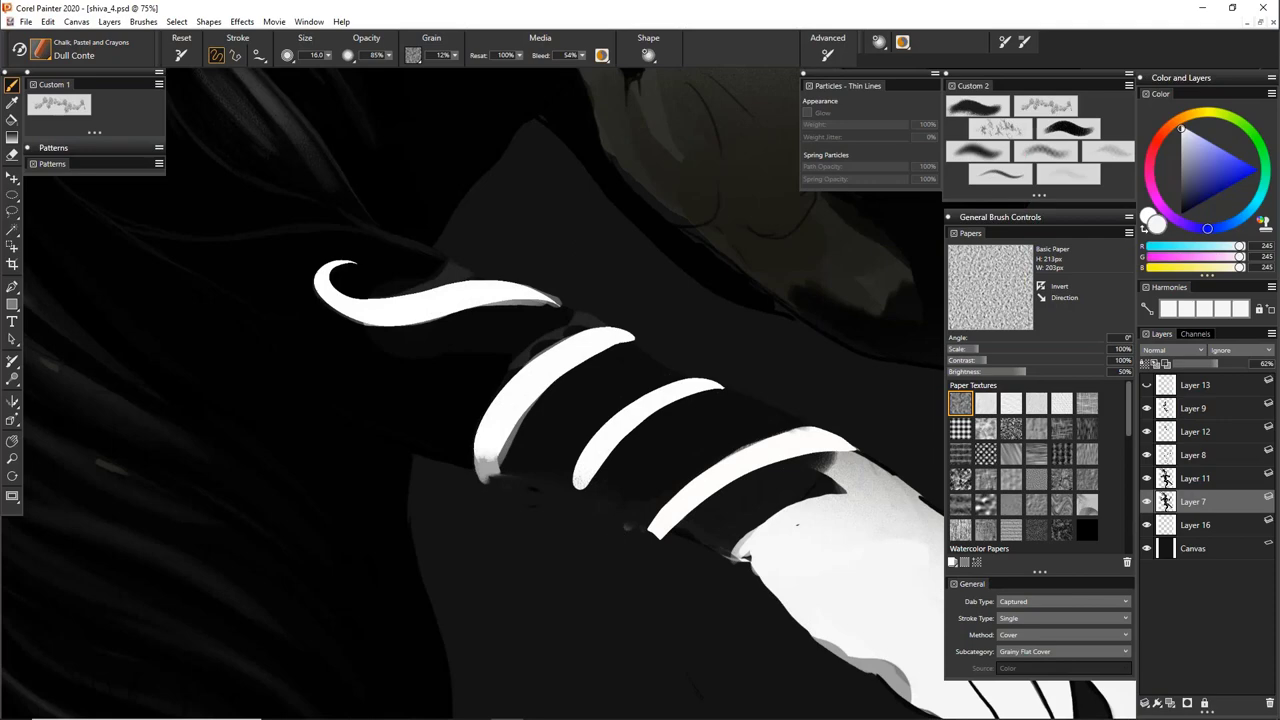
key(e)
drag(629, 543, 649, 543)
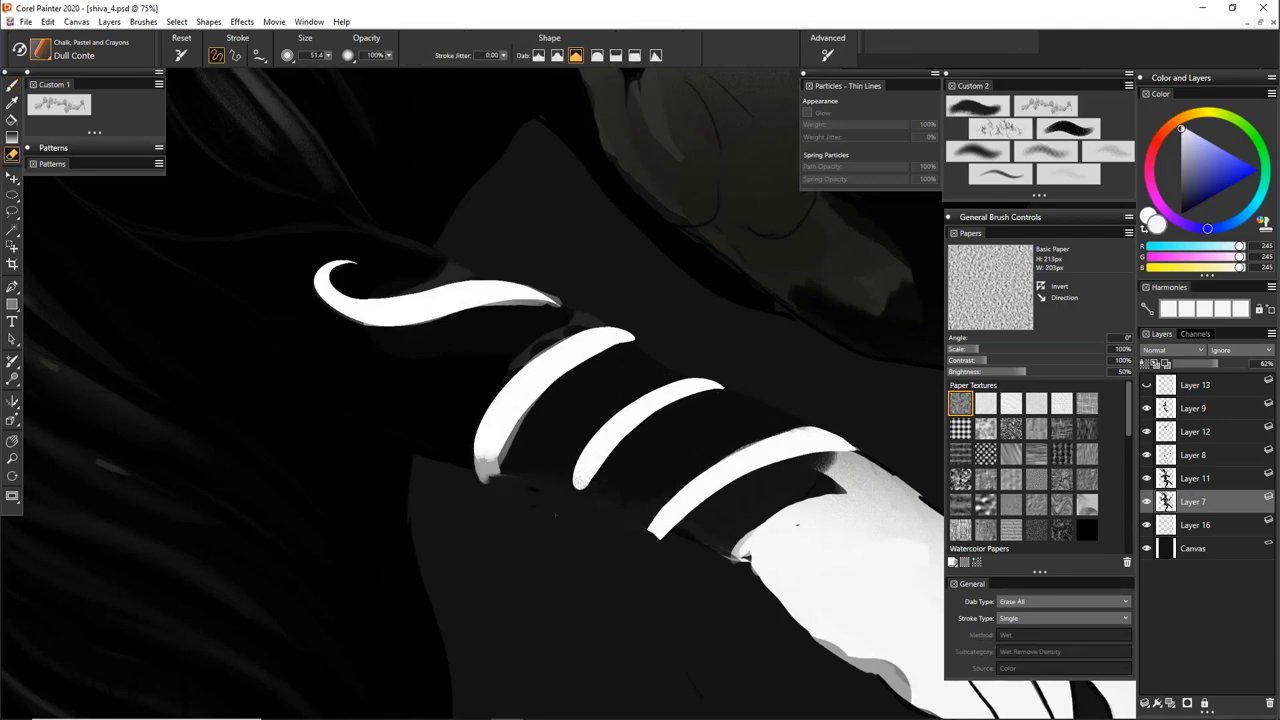
Check the cleaned forearm bands and wrist against the figure's face, torso and other hands
drag(770, 606, 645, 551)
key(ctrl+minus)
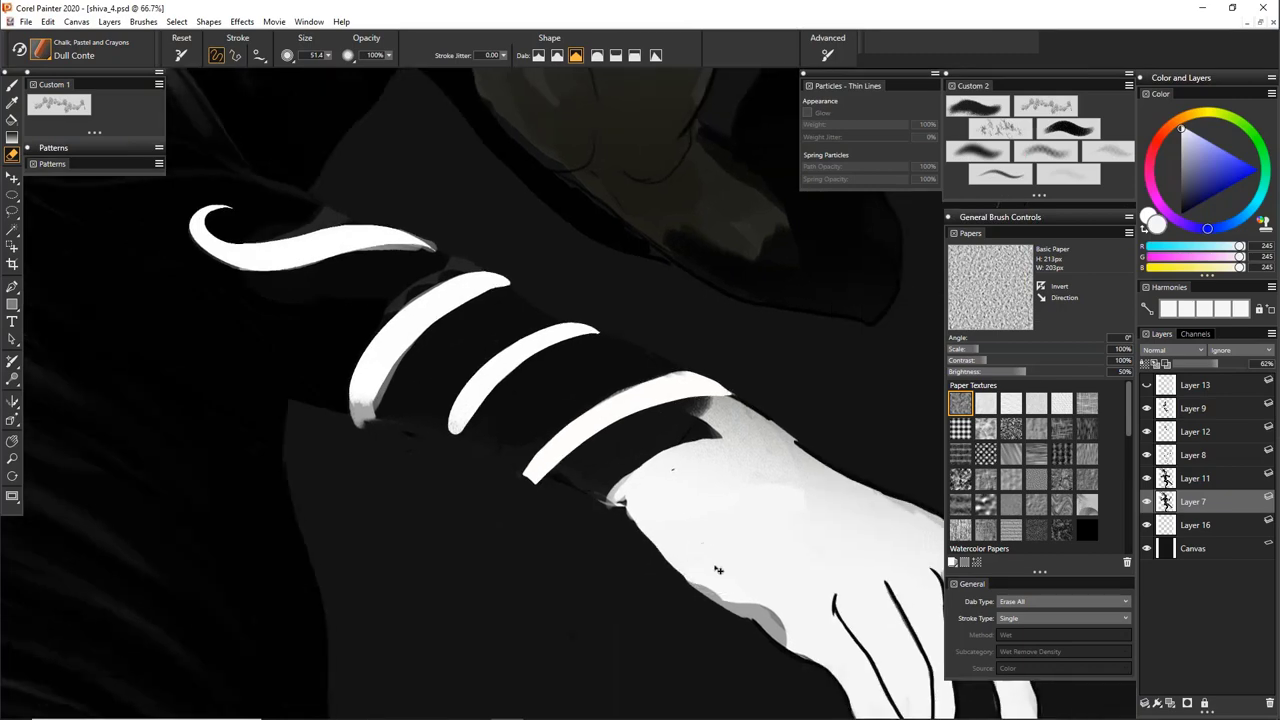
key(ctrl+minus)
key(ctrl+minus)
key(ctrl+minus)
key(ctrl+minus)
drag(694, 356, 580, 560)
drag(450, 466, 588, 473)
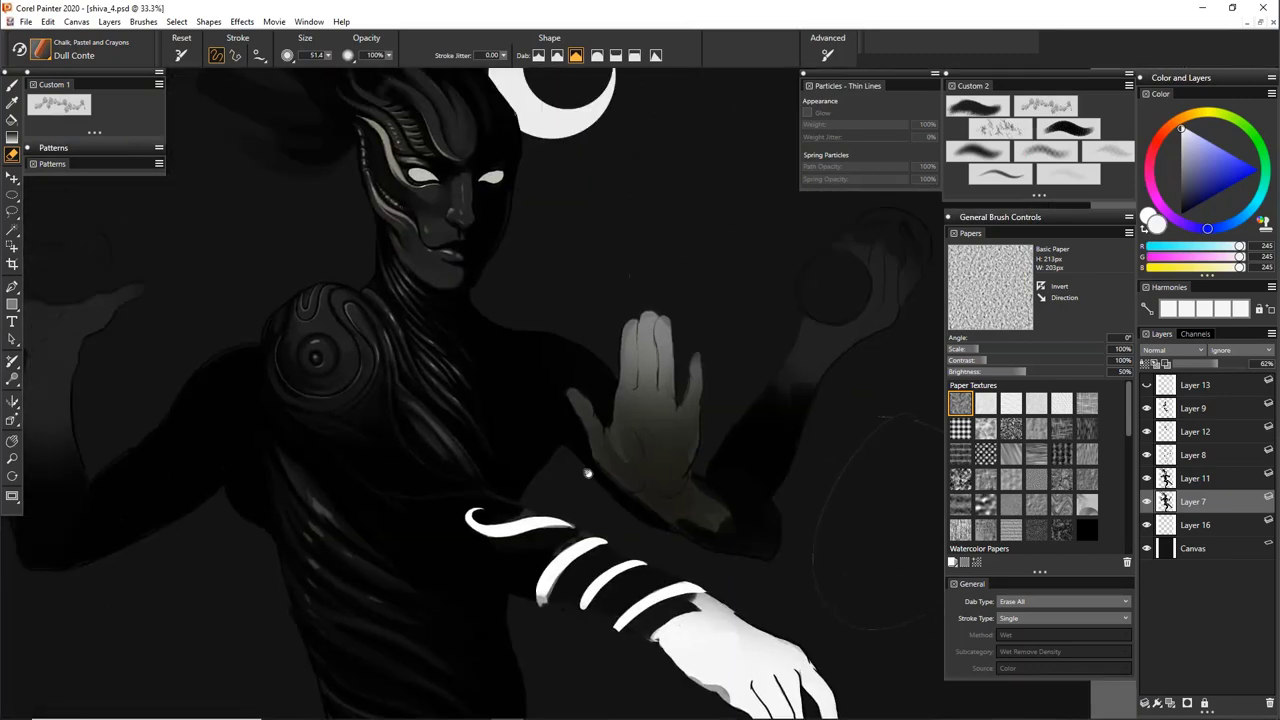
Examine the white forearm bands and wrist up close, with the canvas turned along the arm
drag(600, 535, 588, 427)
key(ctrl+plus)
key(ctrl+plus)
key(ctrl+plus)
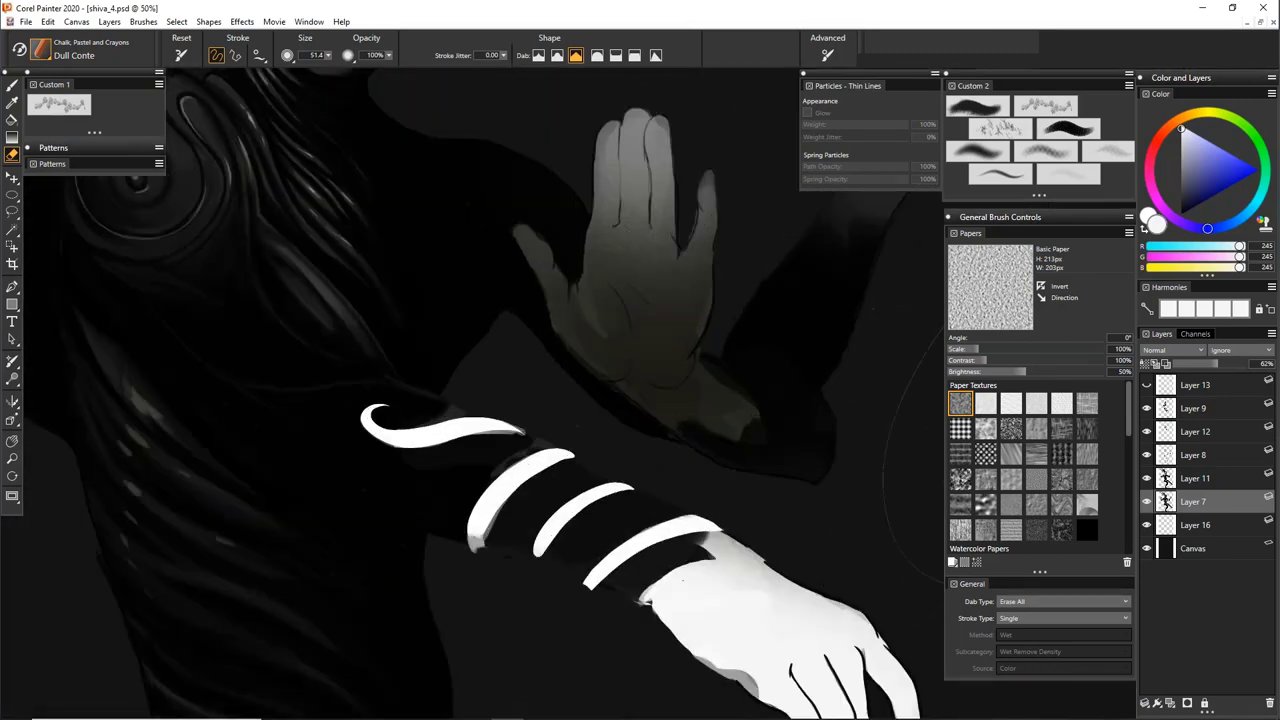
drag(449, 529, 545, 409)
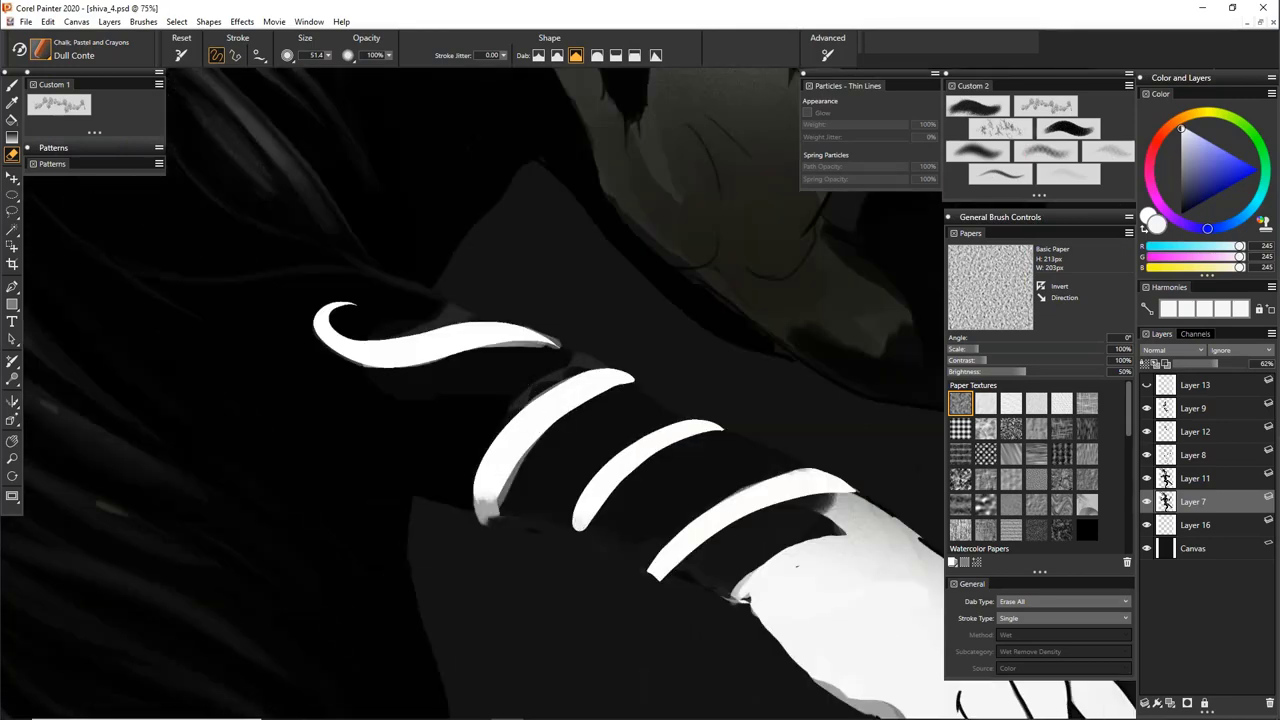
key(e)
mouse_move(765, 553)
mouse_down()
mouse_move(751, 380)
mouse_move(560, 391)
mouse_move(664, 397)
mouse_up()
key(b)
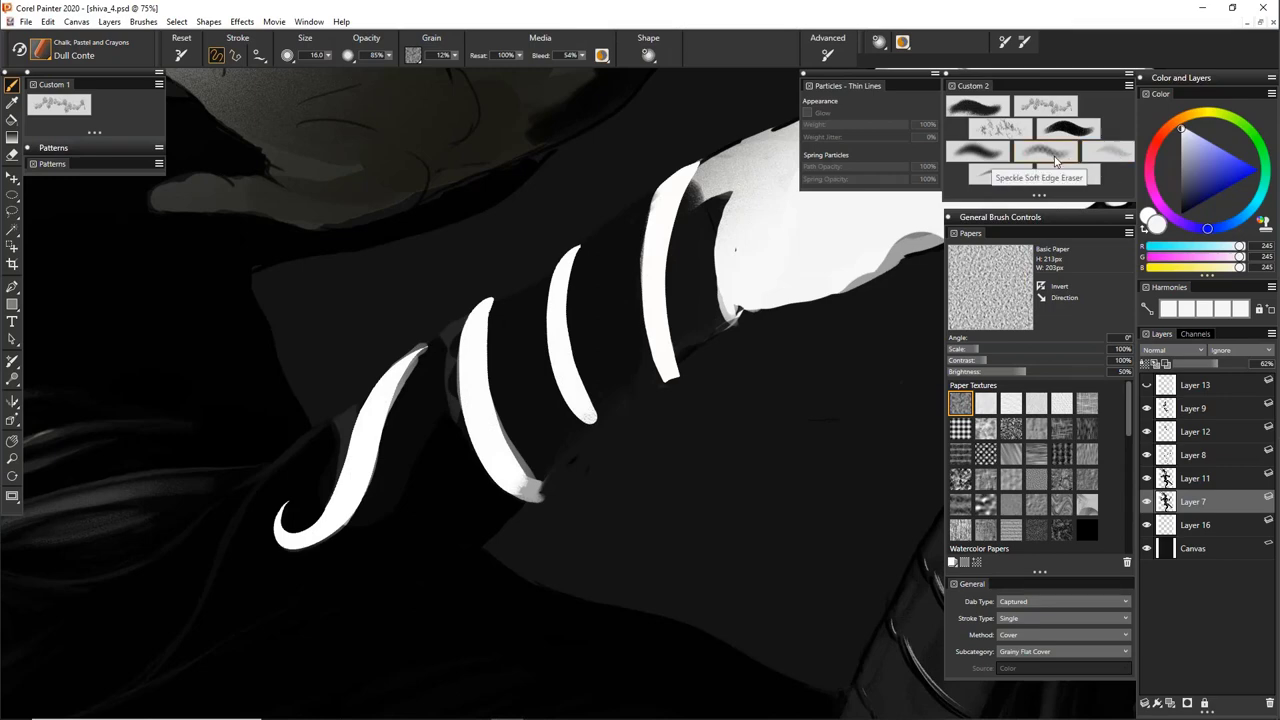
Choose the Erase All Hard eraser and add it to an enlarged Custom 2 palette
click(72, 35)
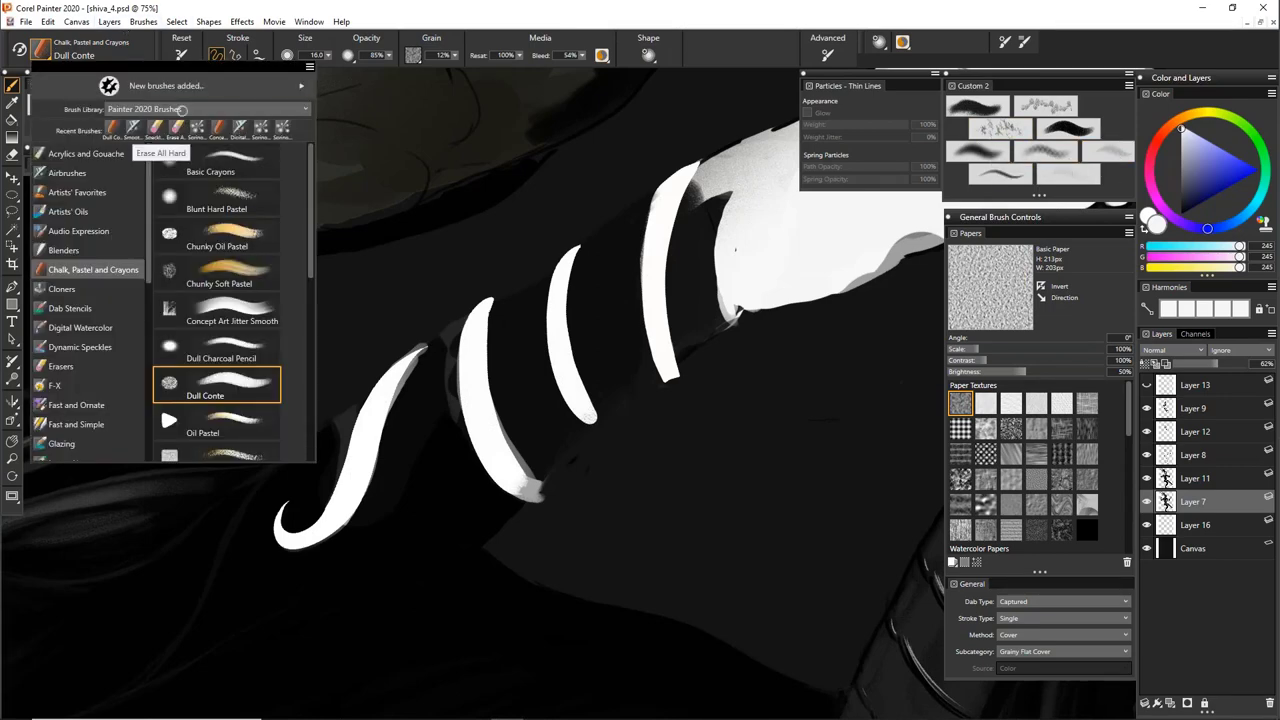
click(177, 128)
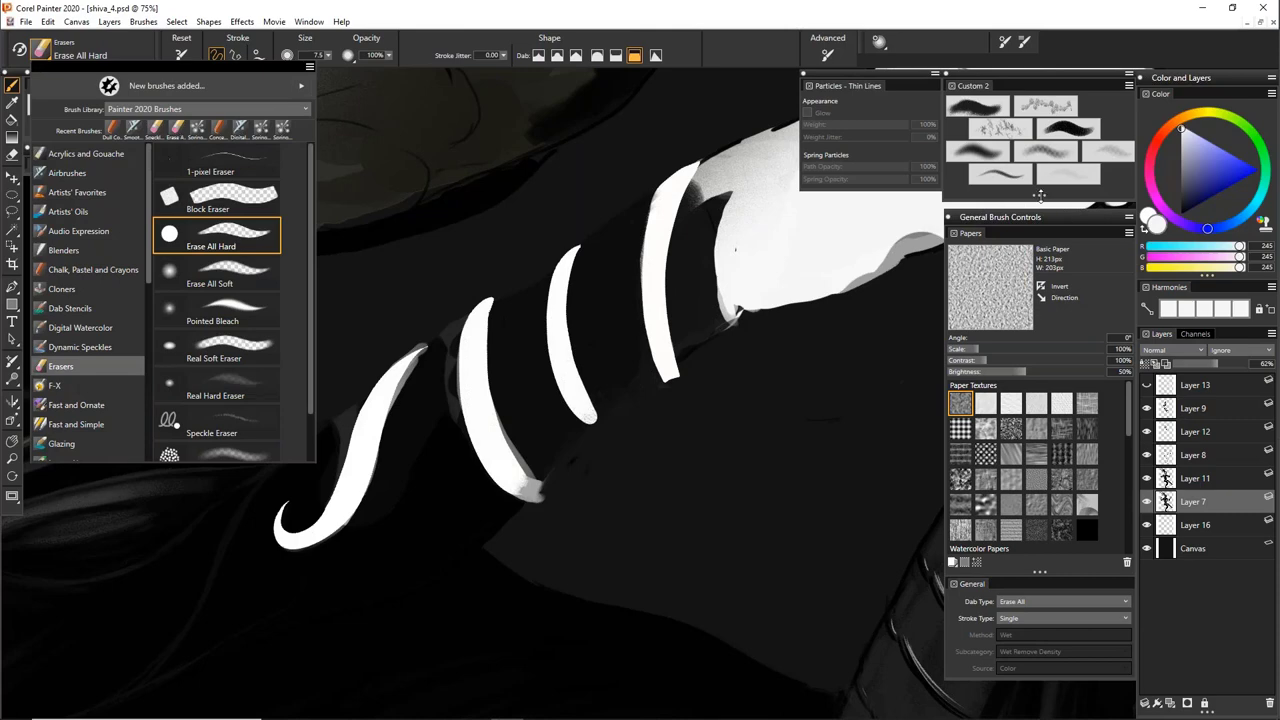
drag(1040, 196, 1040, 292)
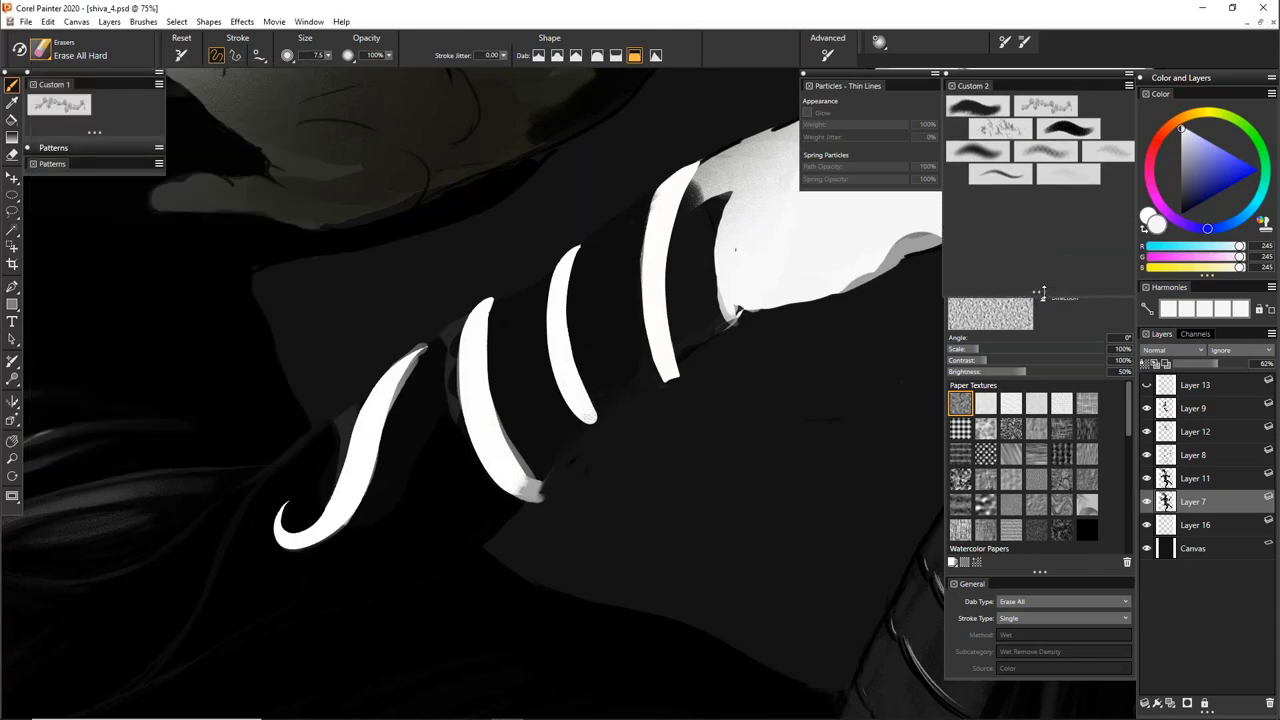
click(1031, 216)
mouse_move(45, 56)
mouse_down()
mouse_move(140, 89)
mouse_move(1003, 211)
mouse_move(1045, 200)
mouse_up()
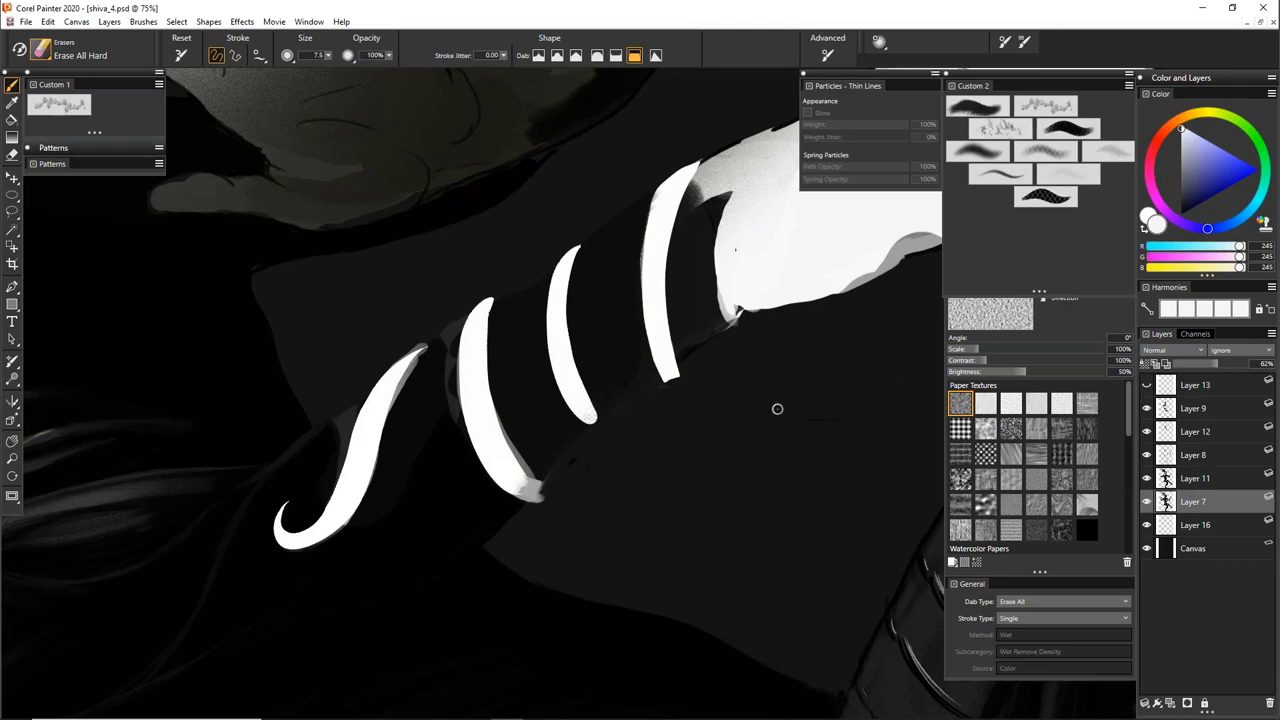
Toggle Layers 7, 11 and 8 to identify what each holds on the forearm, and make Layer 8 active
click(1147, 502)
click(1147, 502)
click(1147, 481)
click(1147, 481)
click(1147, 455)
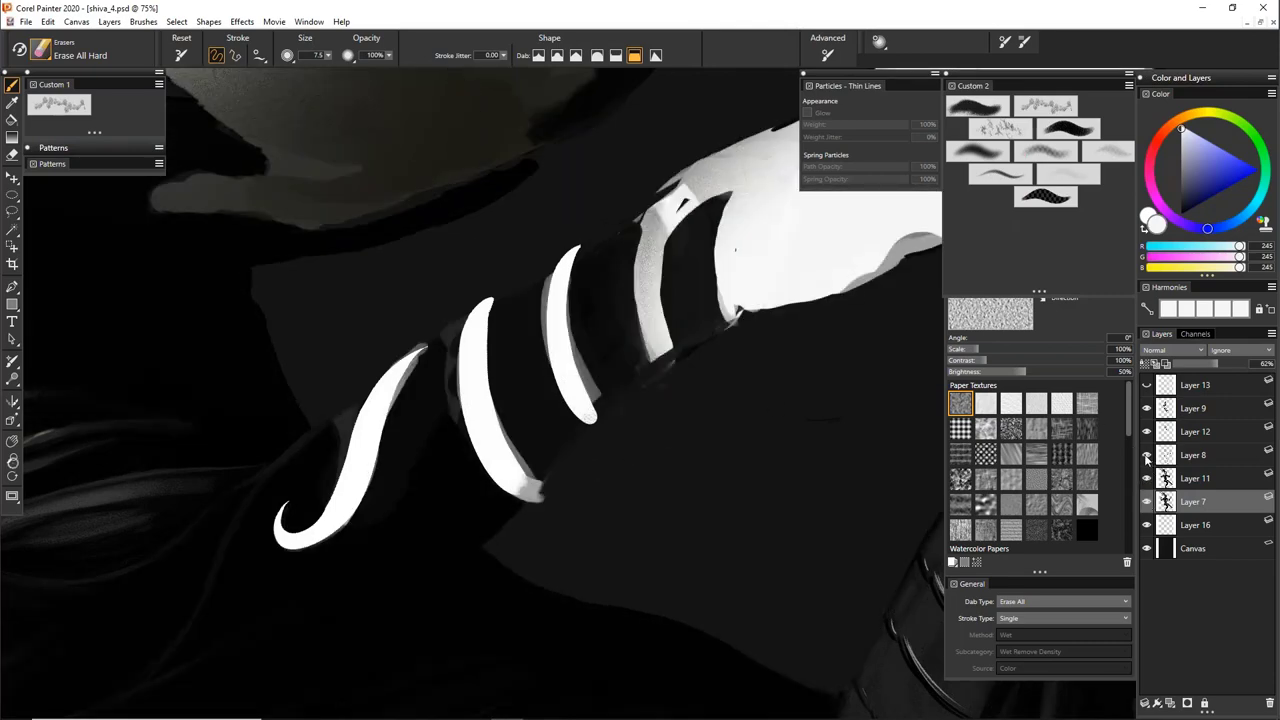
click(1147, 455)
click(1193, 455)
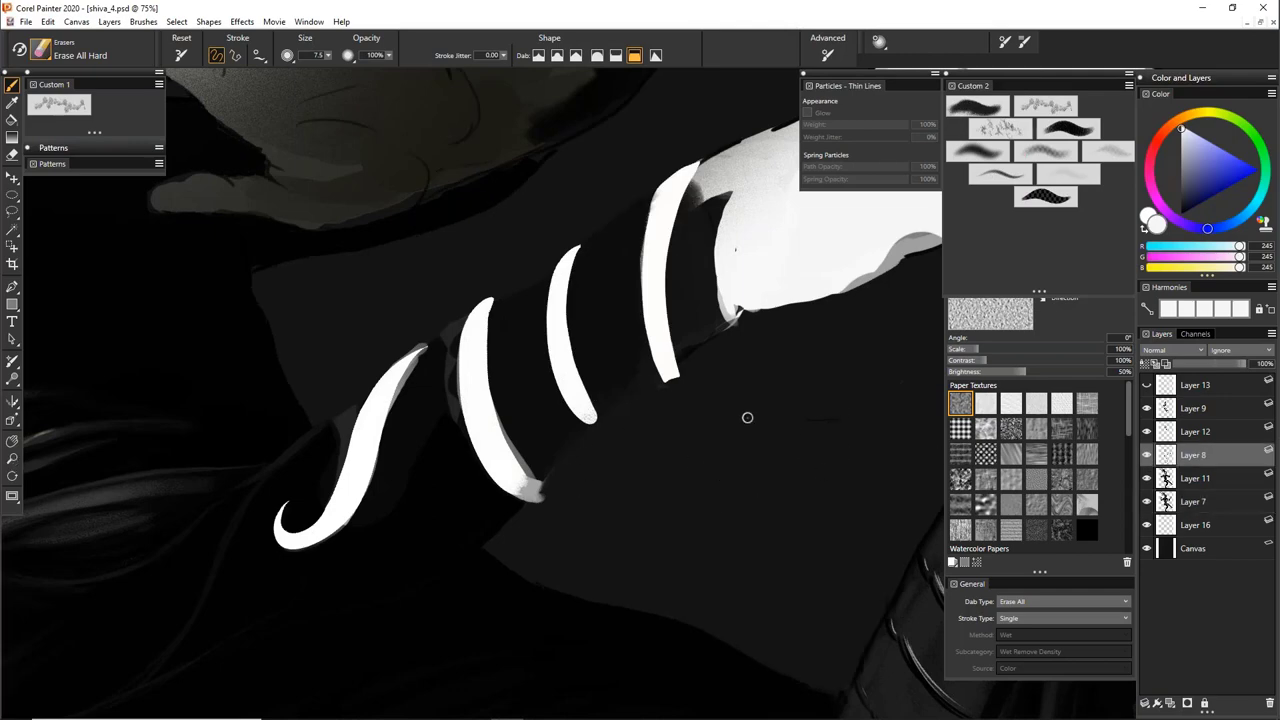
Sample near-black RGB 1, 1, 1 and paint a thin Dull Conte line along the forearm's upper edge between the bands on Layer 8
drag(712, 462, 771, 506)
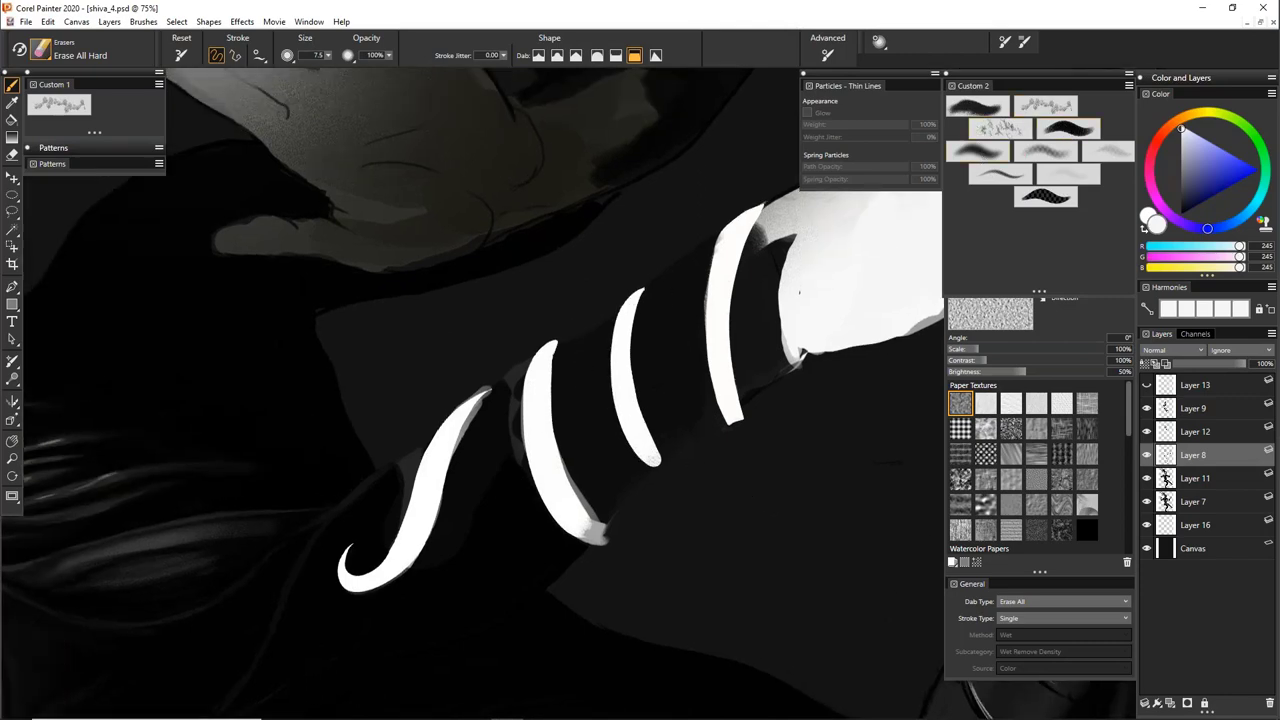
alt+click(576, 398)
alt+click(526, 514)
drag(627, 343, 630, 343)
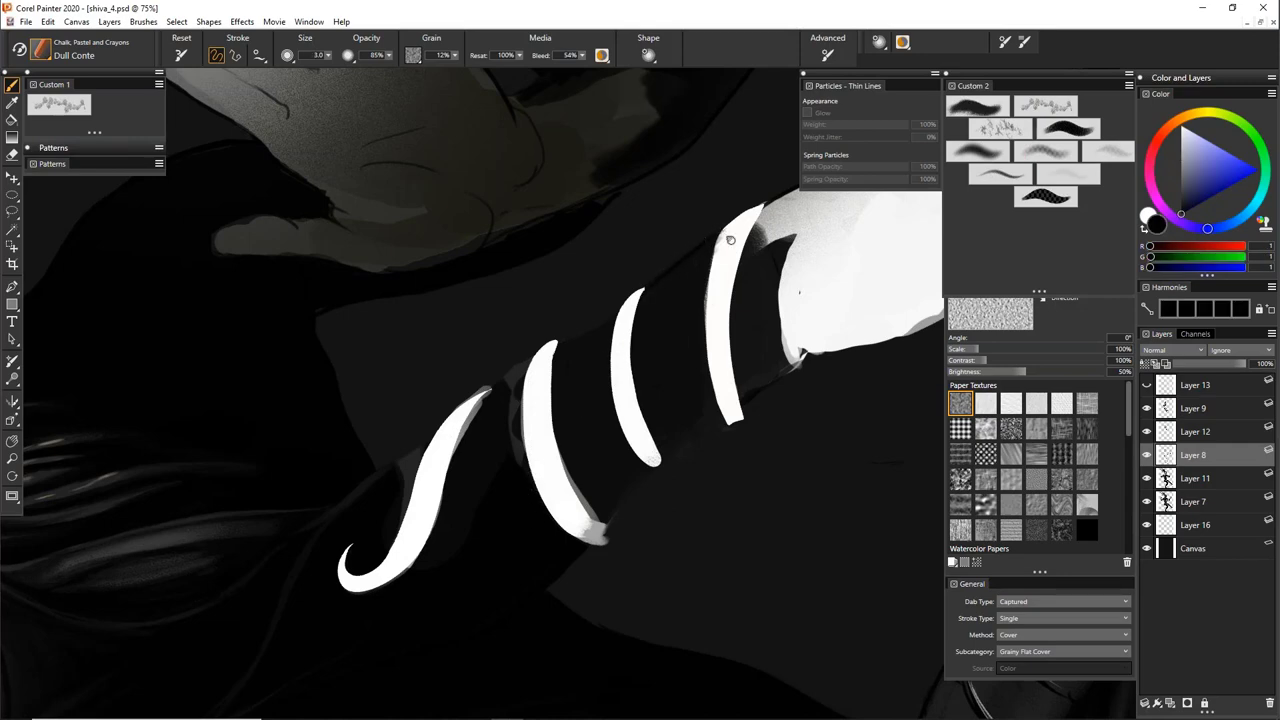
drag(620, 336, 702, 276)
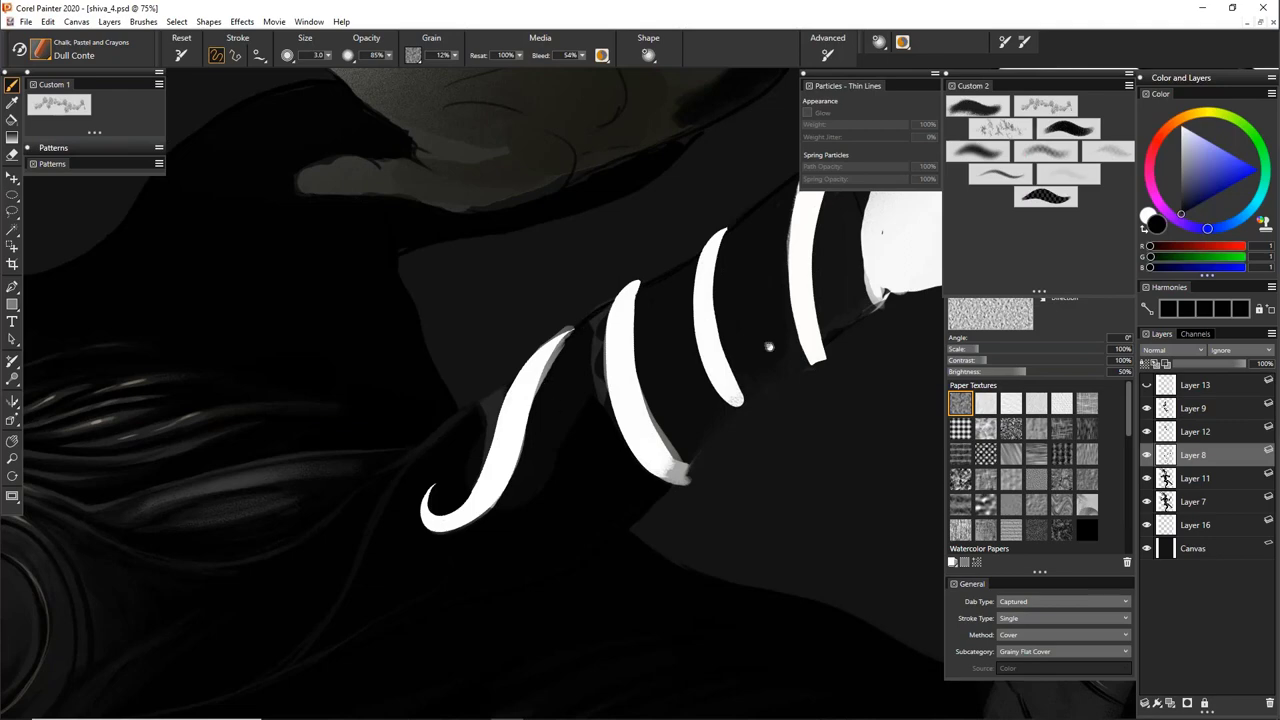
Turn the canvas and paint a dark outline along the forearm's opposite edge, from the wrist to the band nearest the elbow
drag(769, 347, 608, 366)
key(e)
mouse_move(837, 338)
mouse_down()
mouse_move(780, 450)
mouse_move(696, 490)
mouse_move(576, 453)
mouse_up()
key(b)
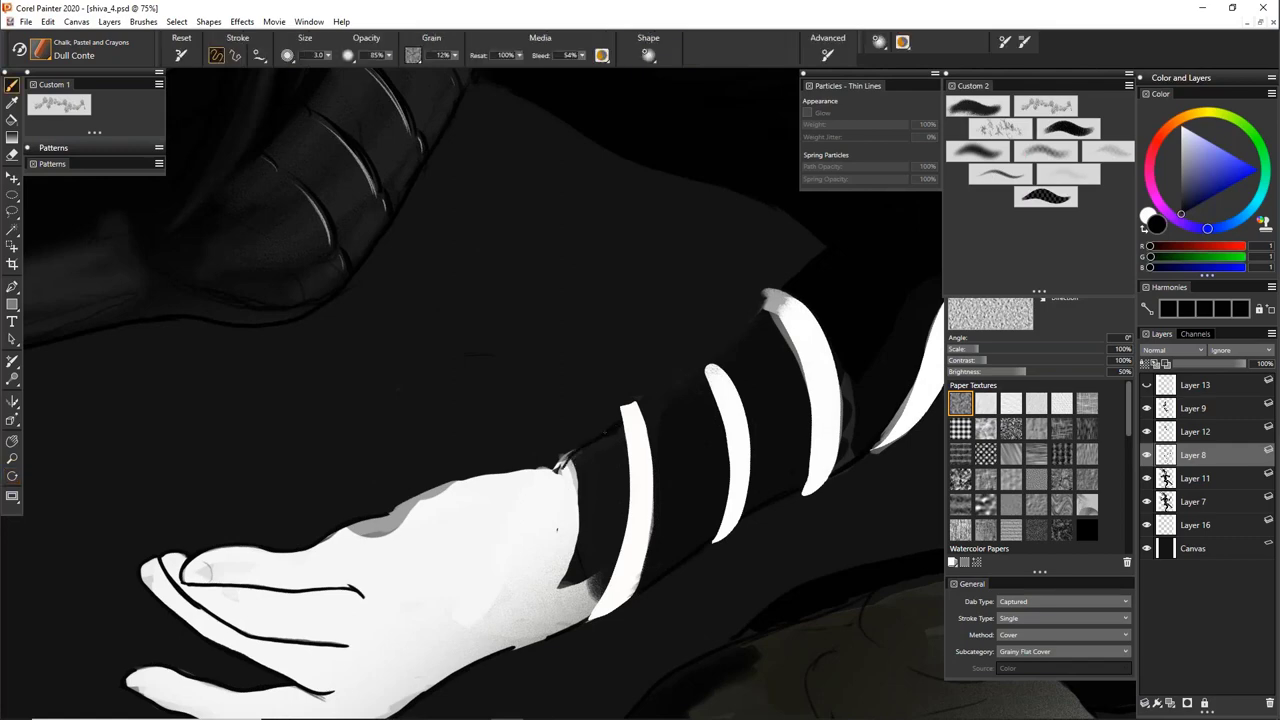
drag(593, 439, 599, 440)
drag(641, 402, 703, 370)
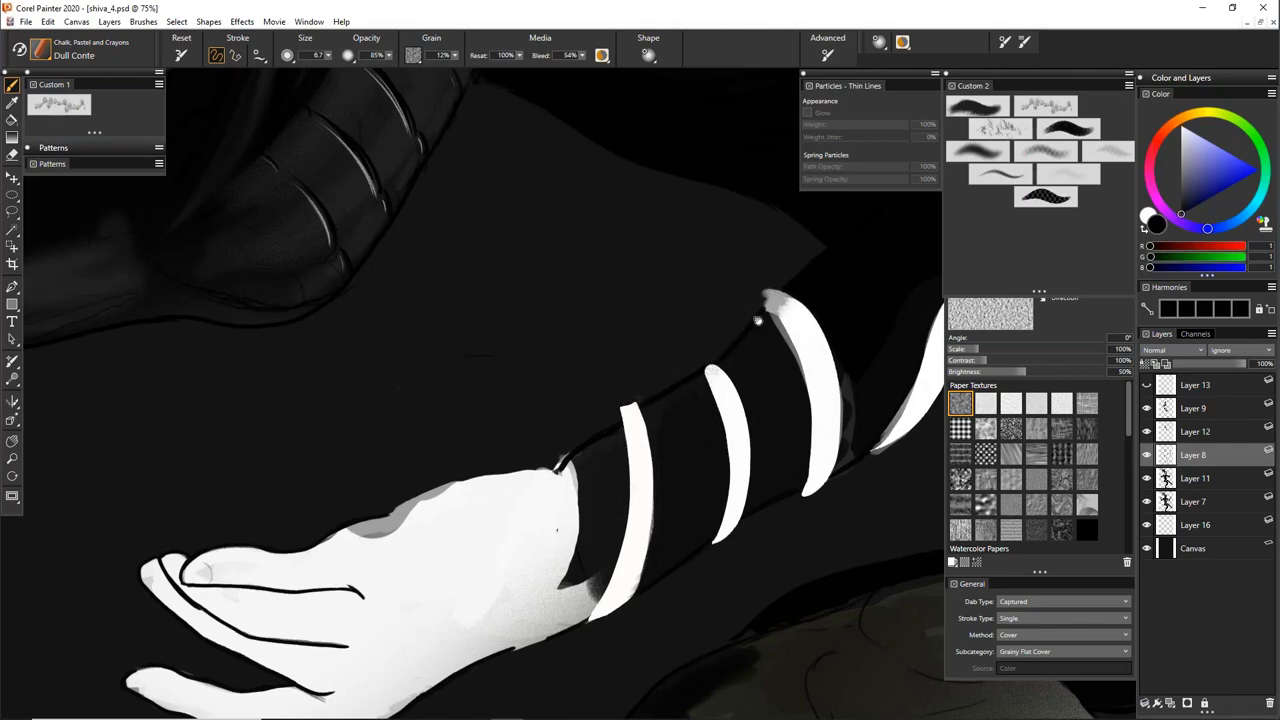
drag(766, 318, 651, 385)
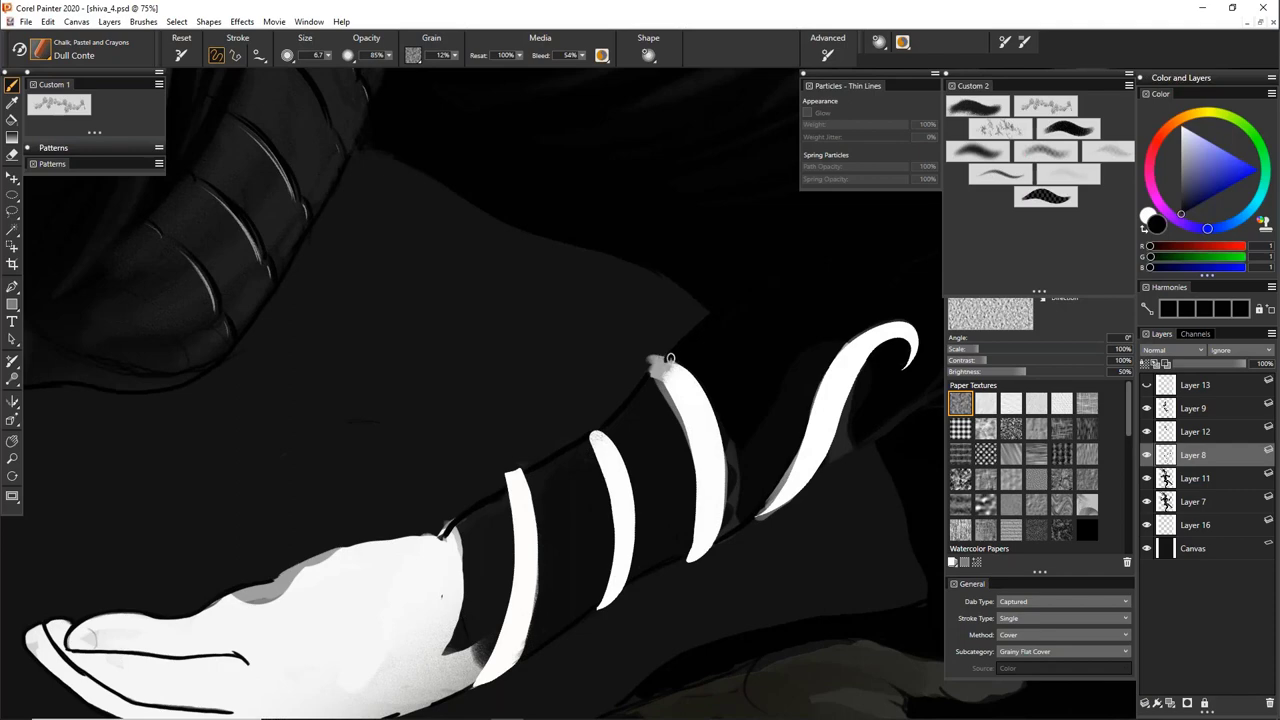
Return the canvas upright, choose the spine rail pattern, and pick the Transparent No Sizing pattern pen
key(ctrl+minus)
key(ctrl+minus)
key(ctrl+minus)
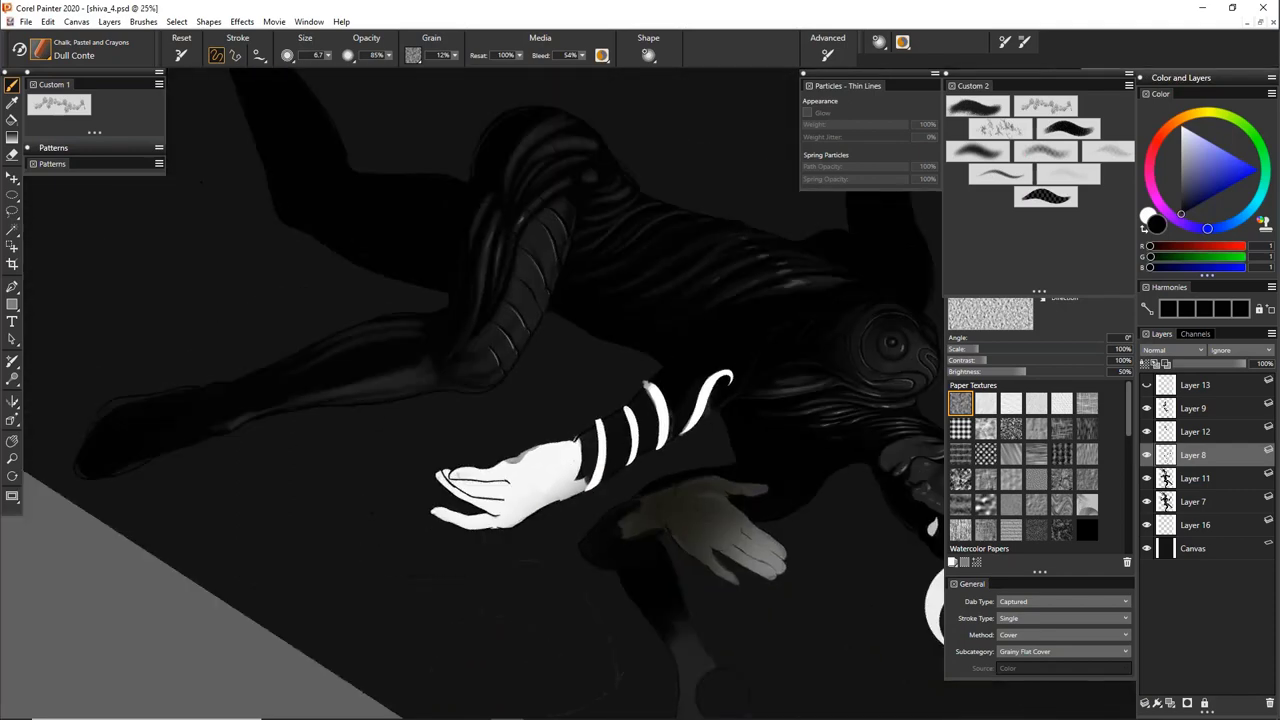
key(r)
key(e)
drag(819, 348, 551, 287)
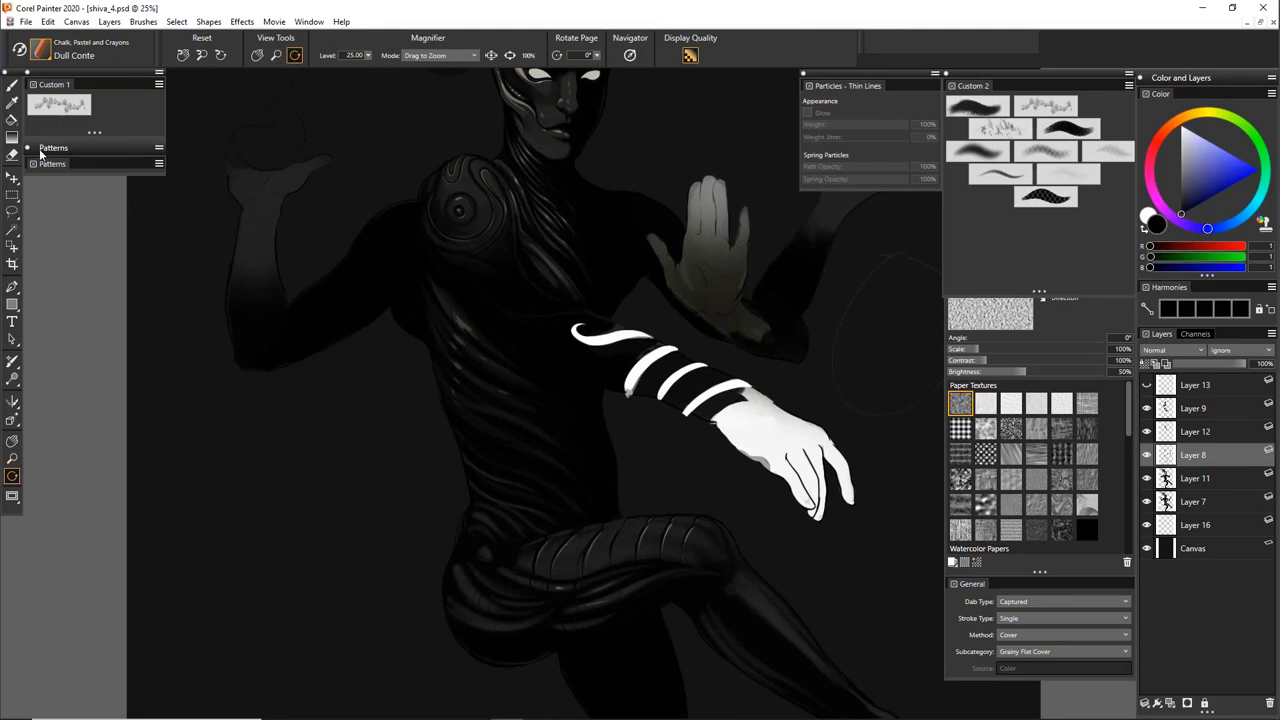
click(42, 165)
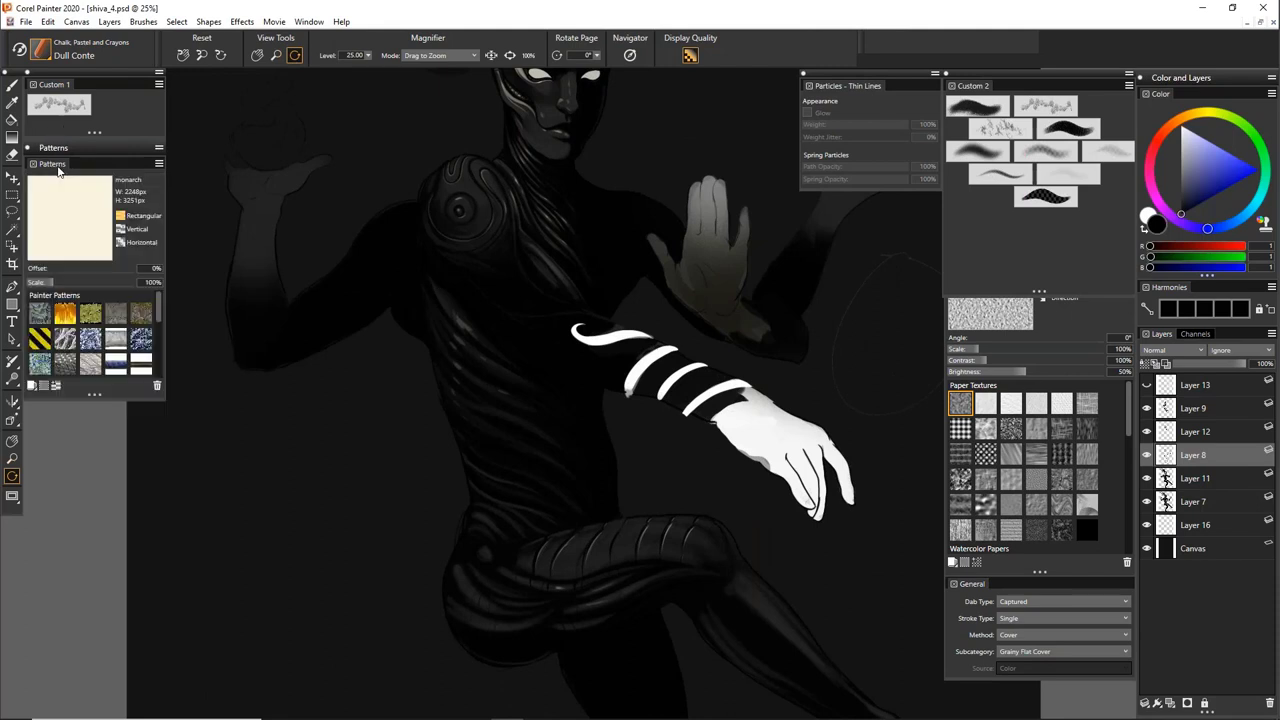
scroll(80, 344, down, 3)
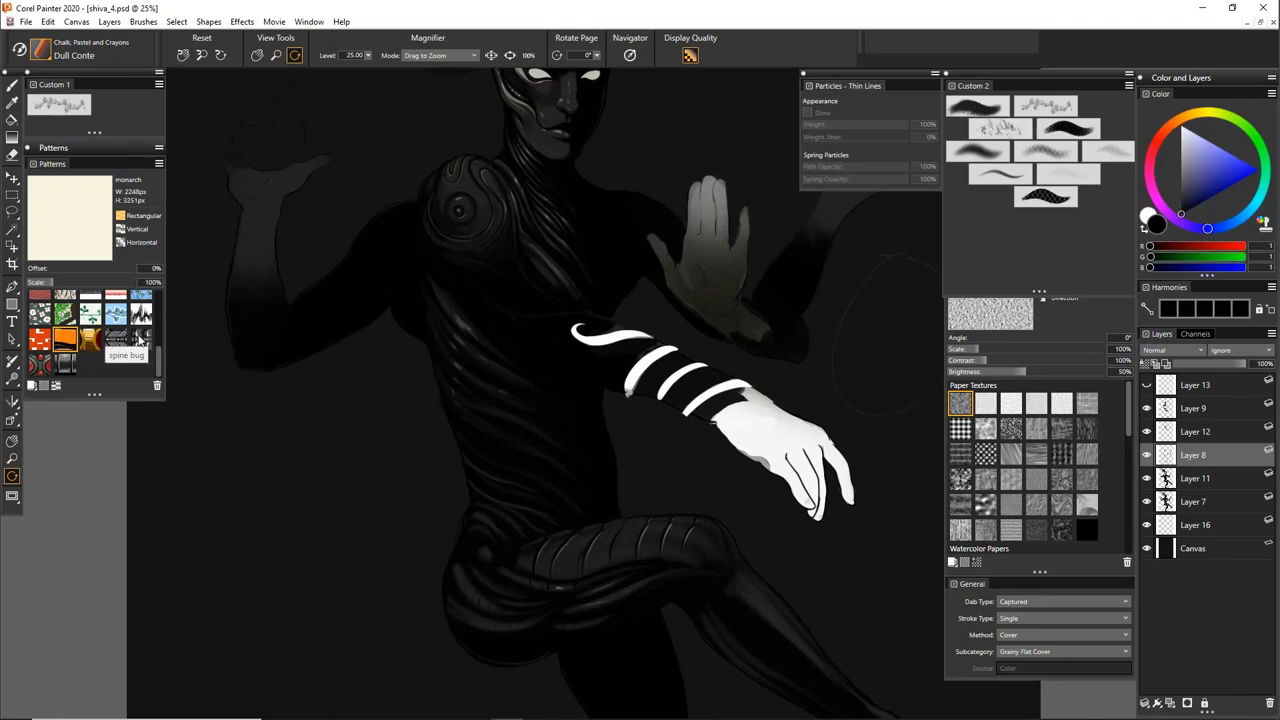
click(141, 340)
click(115, 339)
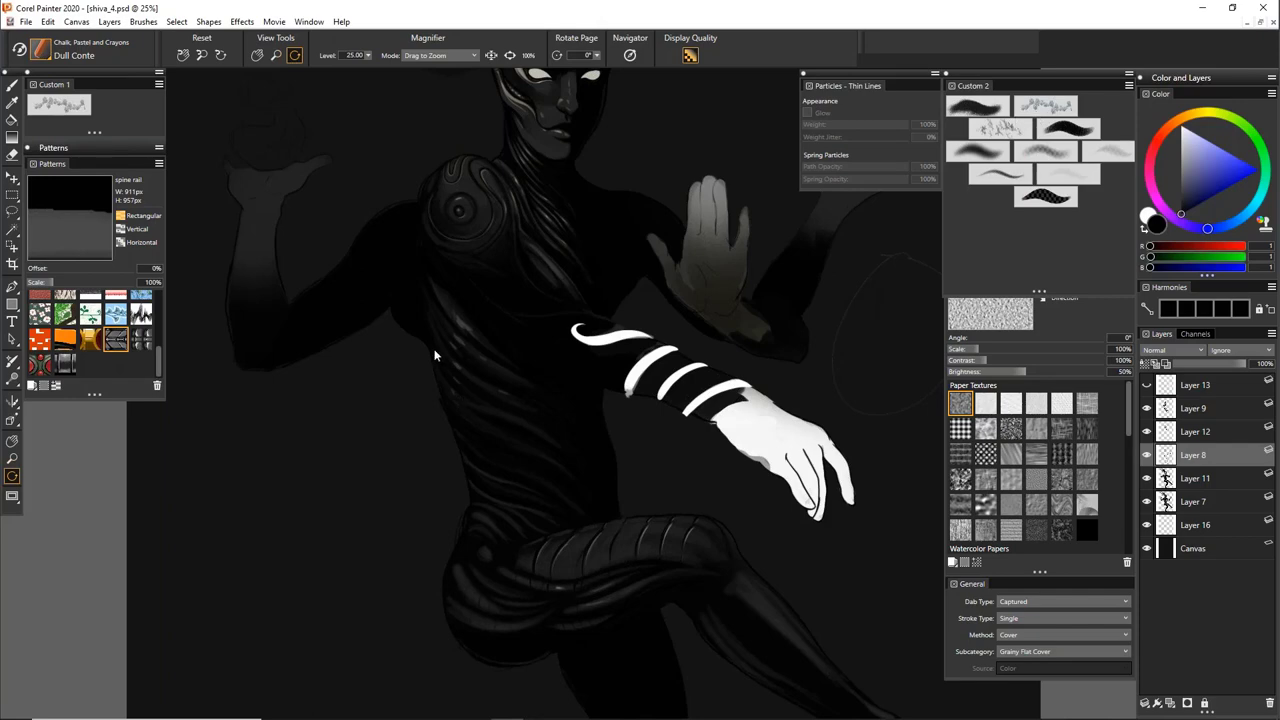
click(1046, 197)
Try a spine rail pattern stroke from the chest down across the thigh on Layer 8
mouse_move(432, 258)
mouse_down()
mouse_move(587, 418)
mouse_move(632, 523)
mouse_move(702, 578)
mouse_move(721, 615)
mouse_up()
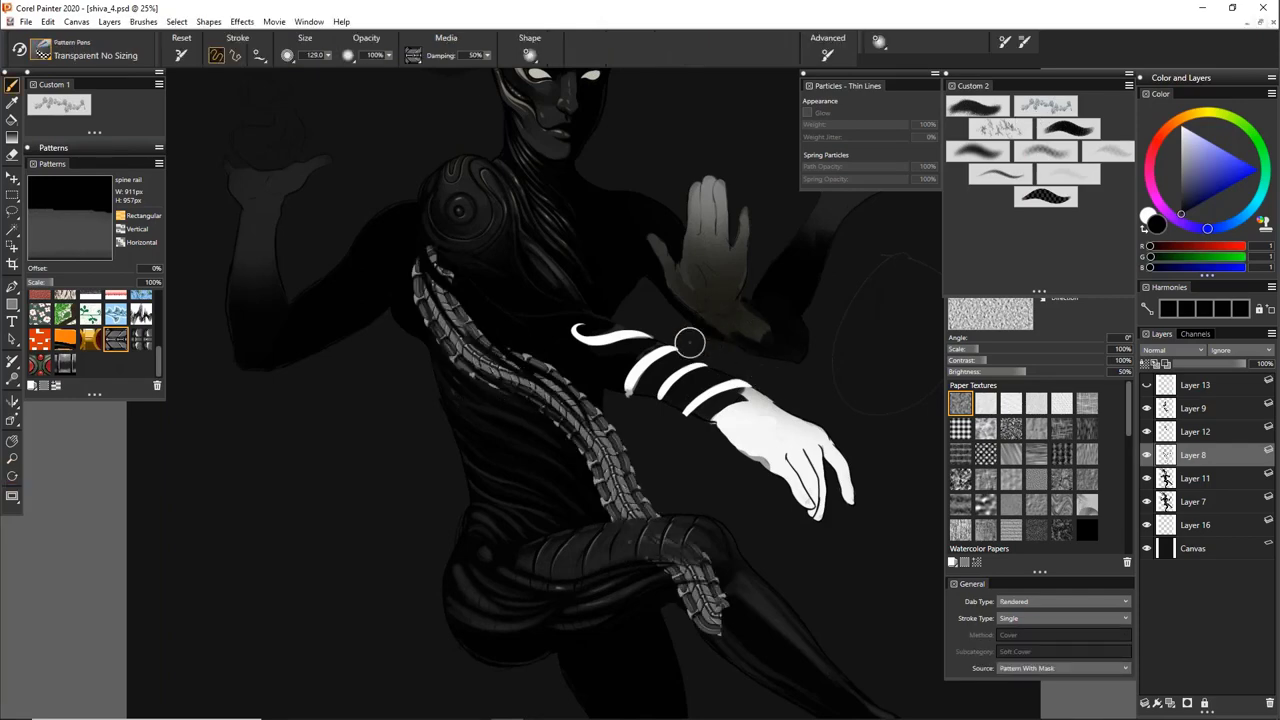
key(ctrl+=)
key(ctrl+z)
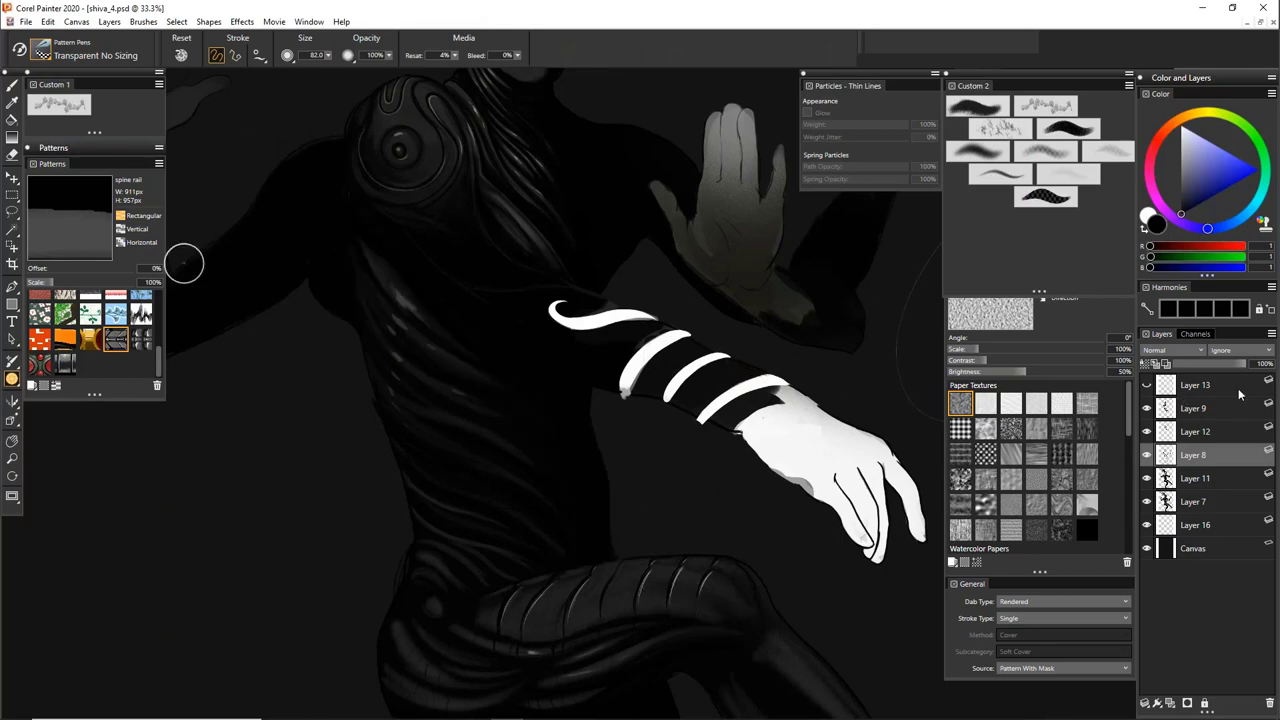
Create a new layer above Layer 13 and paint overlapping spine rail strips down the torso to the thigh
click(1237, 391)
click(1184, 702)
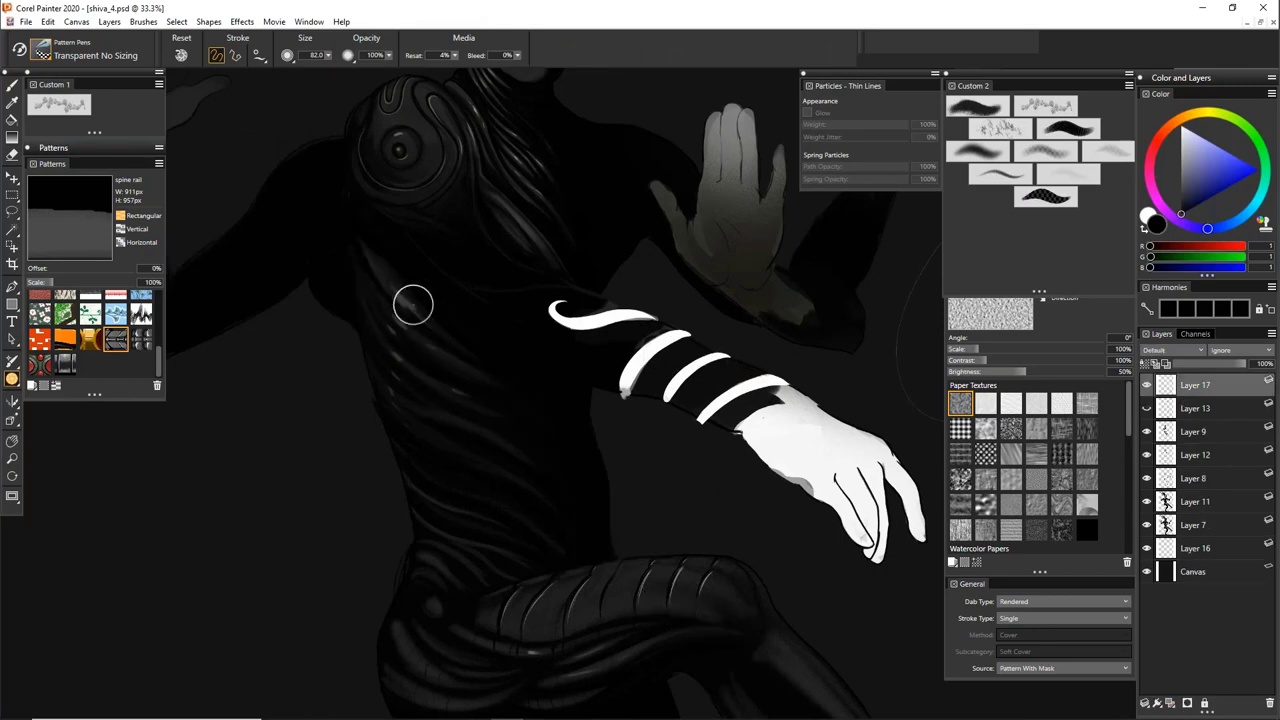
mouse_move(346, 204)
mouse_down()
mouse_move(378, 262)
mouse_move(442, 325)
mouse_up()
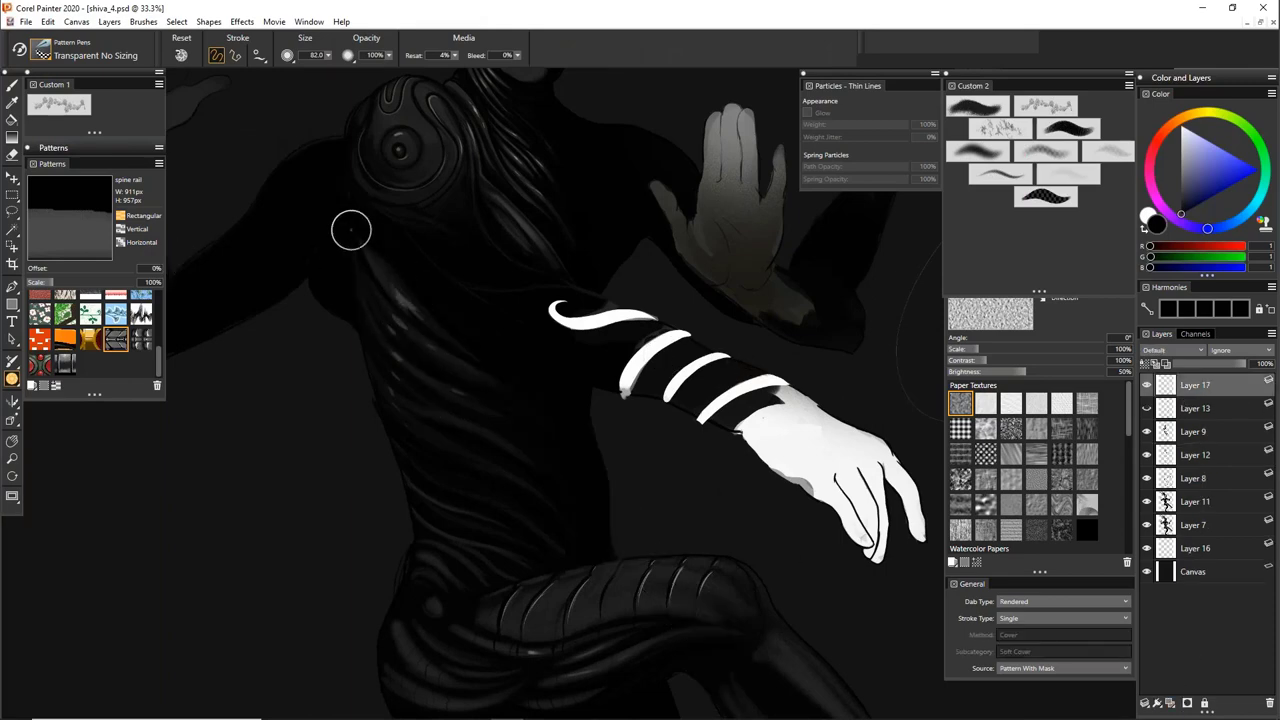
drag(351, 230, 449, 346)
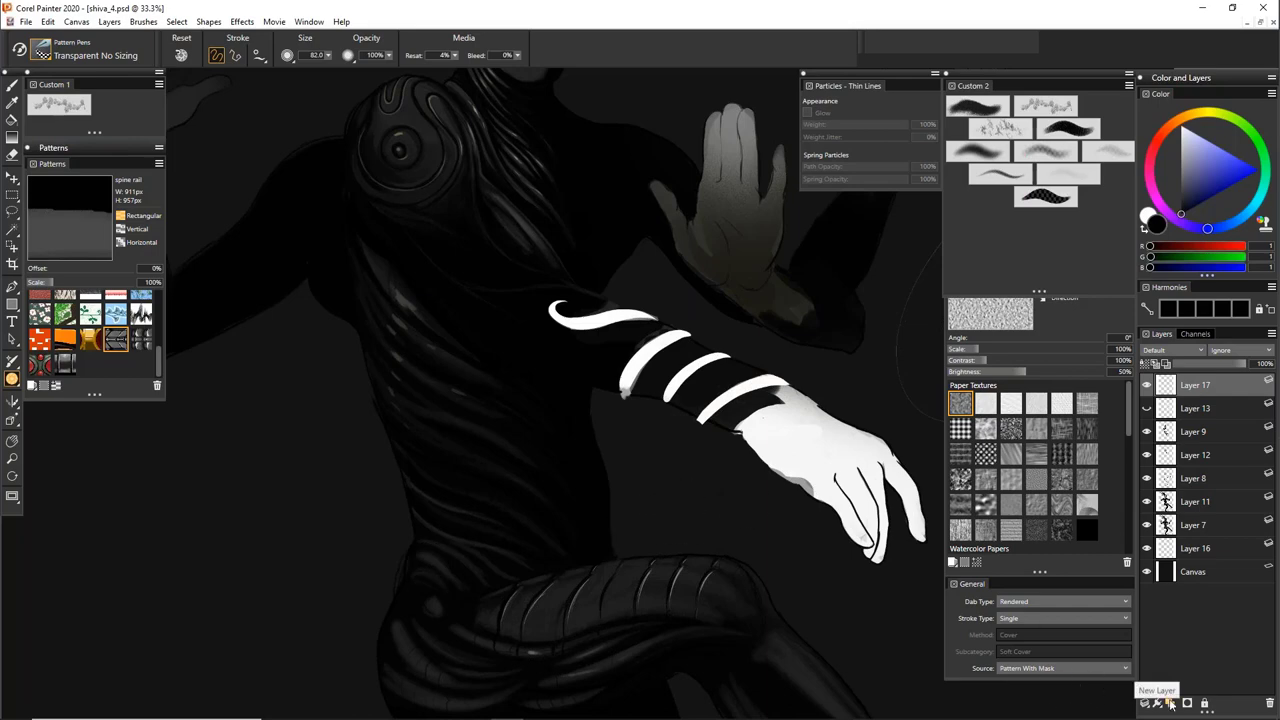
drag(663, 280, 706, 420)
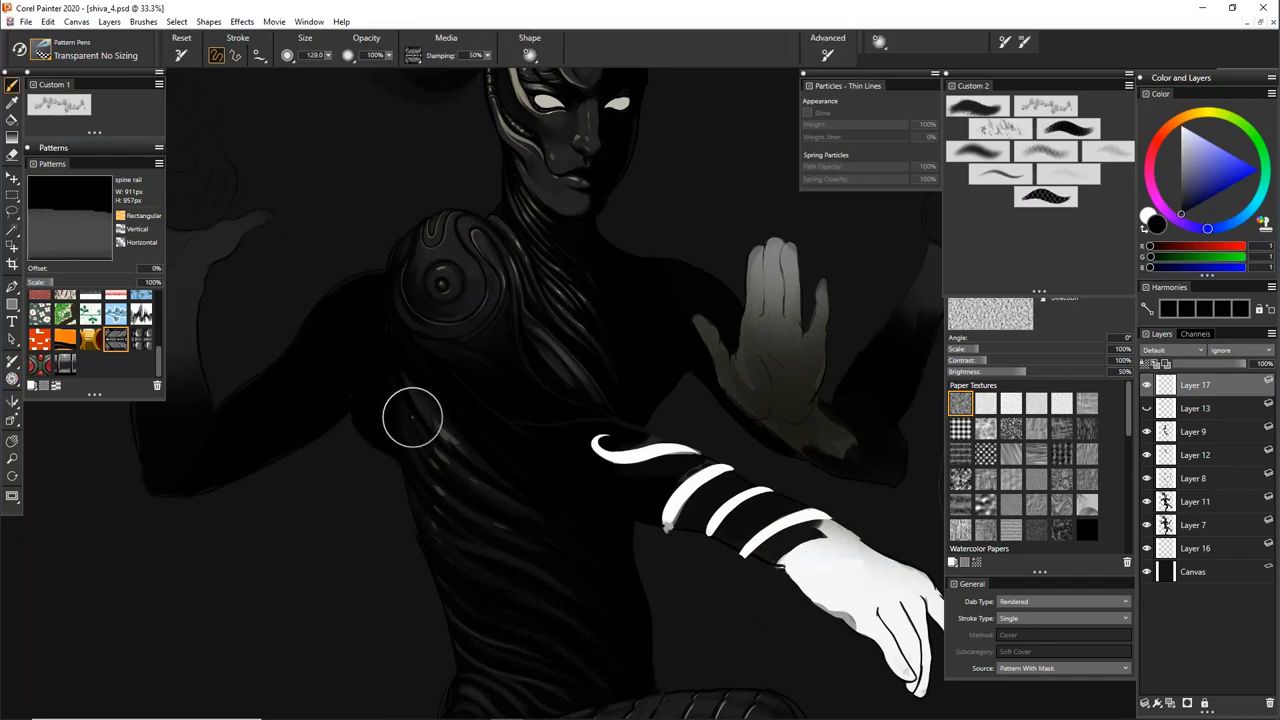
mouse_move(411, 405)
mouse_down()
mouse_move(503, 472)
mouse_move(583, 583)
mouse_move(609, 650)
mouse_up()
drag(637, 519, 566, 366)
mouse_move(312, 290)
mouse_down()
mouse_move(455, 425)
mouse_move(597, 610)
mouse_up()
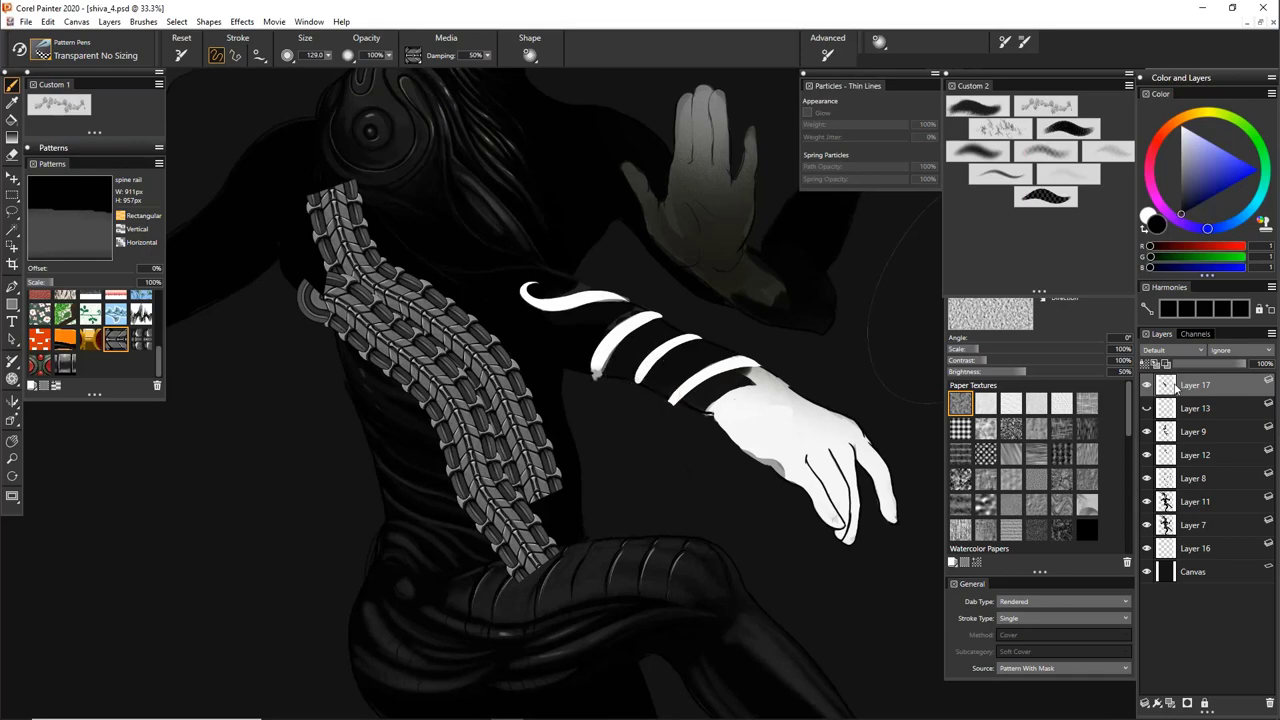
Try different Adjust Color settings on the grey spine rail strips of Layer 17
key(ctrl+shift+a)
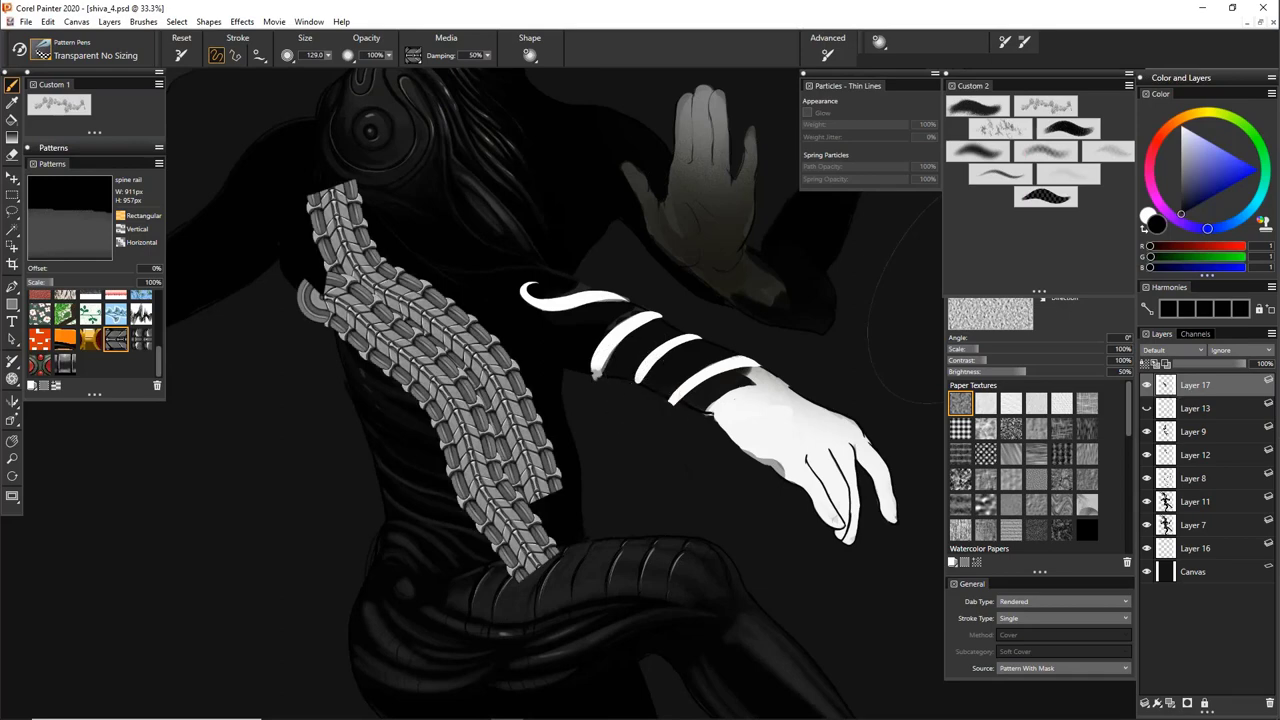
drag(702, 486, 784, 390)
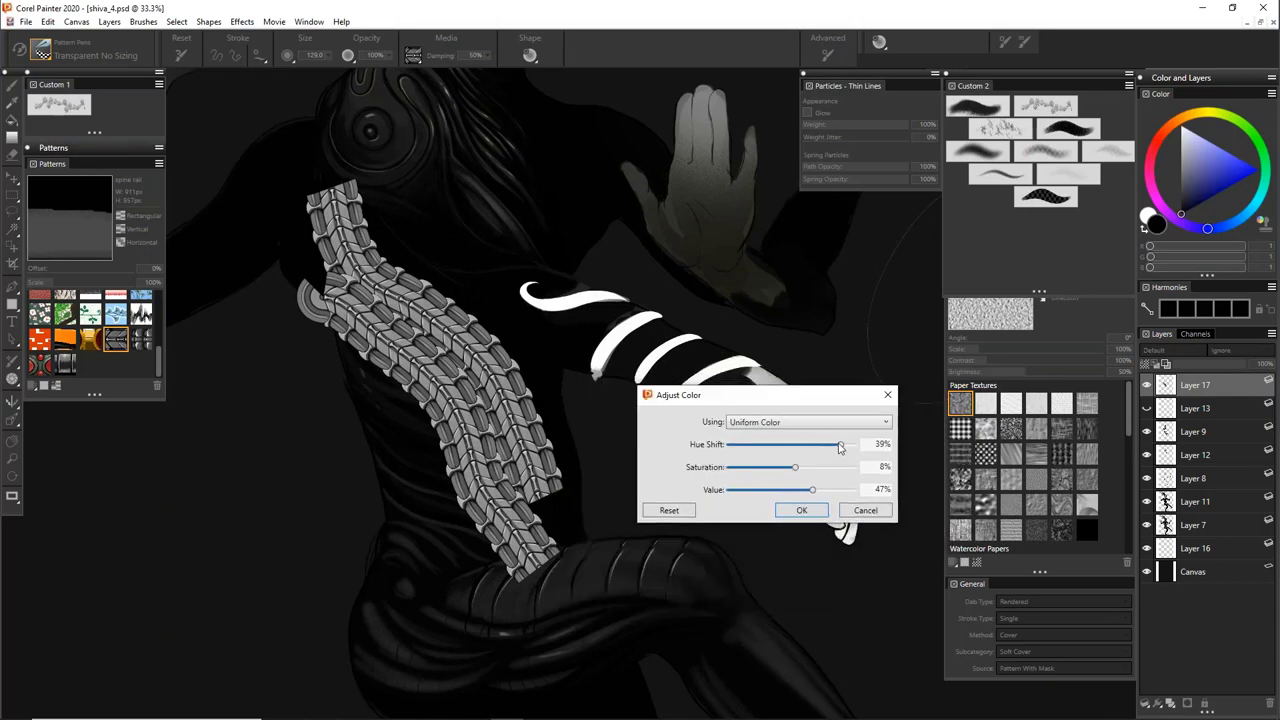
drag(840, 444, 781, 497)
drag(764, 446, 793, 477)
click(809, 424)
click(809, 437)
click(865, 510)
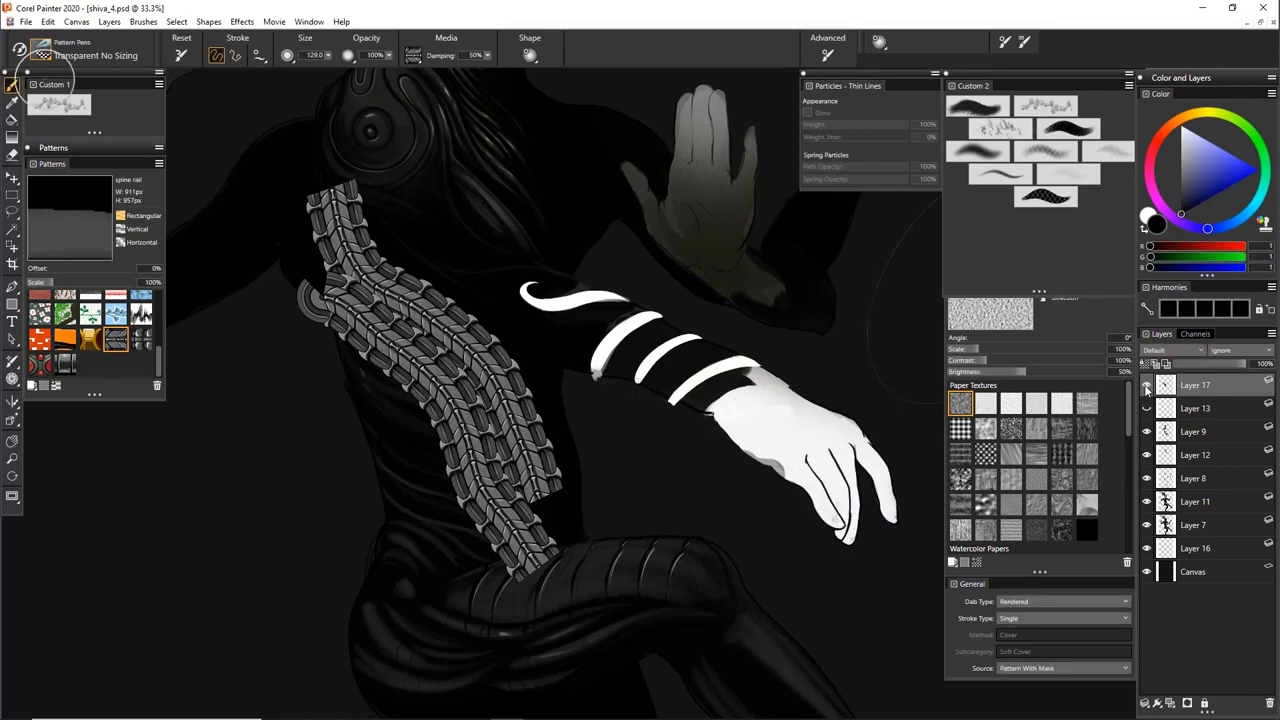
Choose the bead eye pattern and paint a string of red beads from beside the torso down across the thigh
click(90, 338)
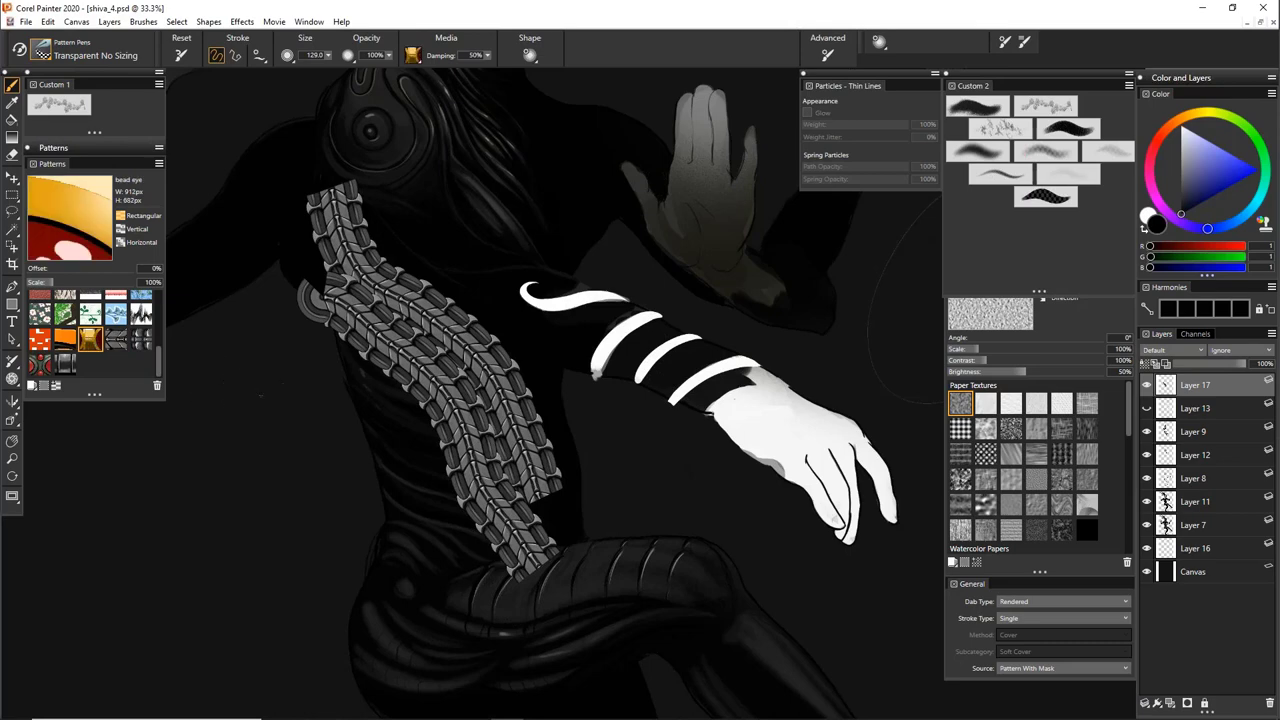
mouse_move(262, 368)
mouse_down()
mouse_move(404, 562)
mouse_move(625, 620)
mouse_move(750, 540)
mouse_up()
key(ctrl+z)
mouse_move(262, 312)
mouse_down()
mouse_move(300, 525)
mouse_move(723, 651)
mouse_up()
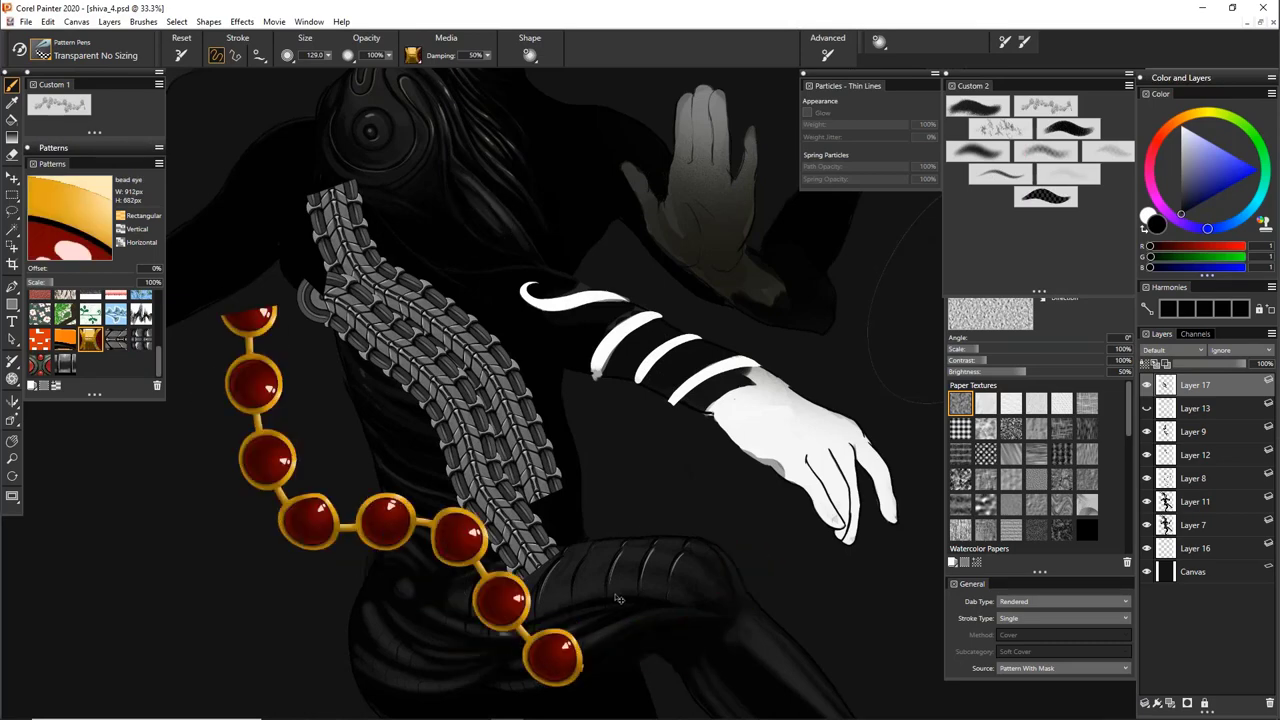
Try different hue, saturation and value shifts on the Layer 17 beads and strips with Adjust Color
key(ctrl+shift+a)
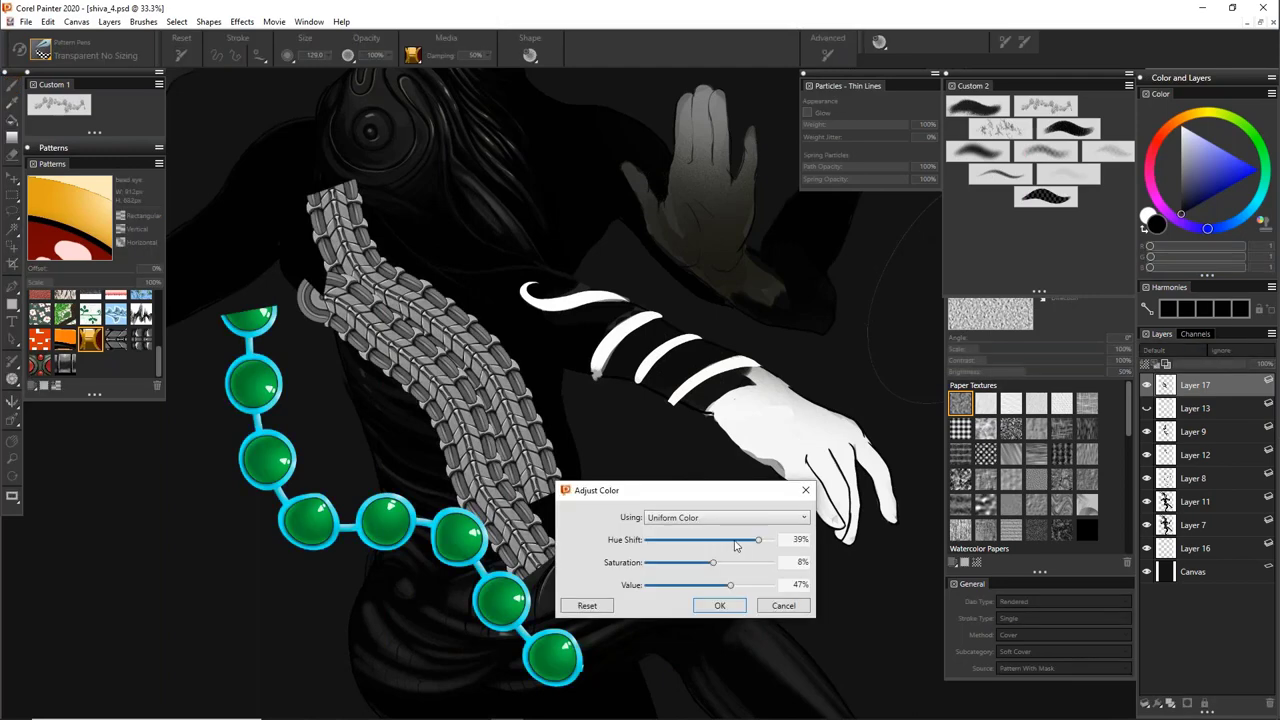
click(736, 541)
drag(674, 548, 700, 543)
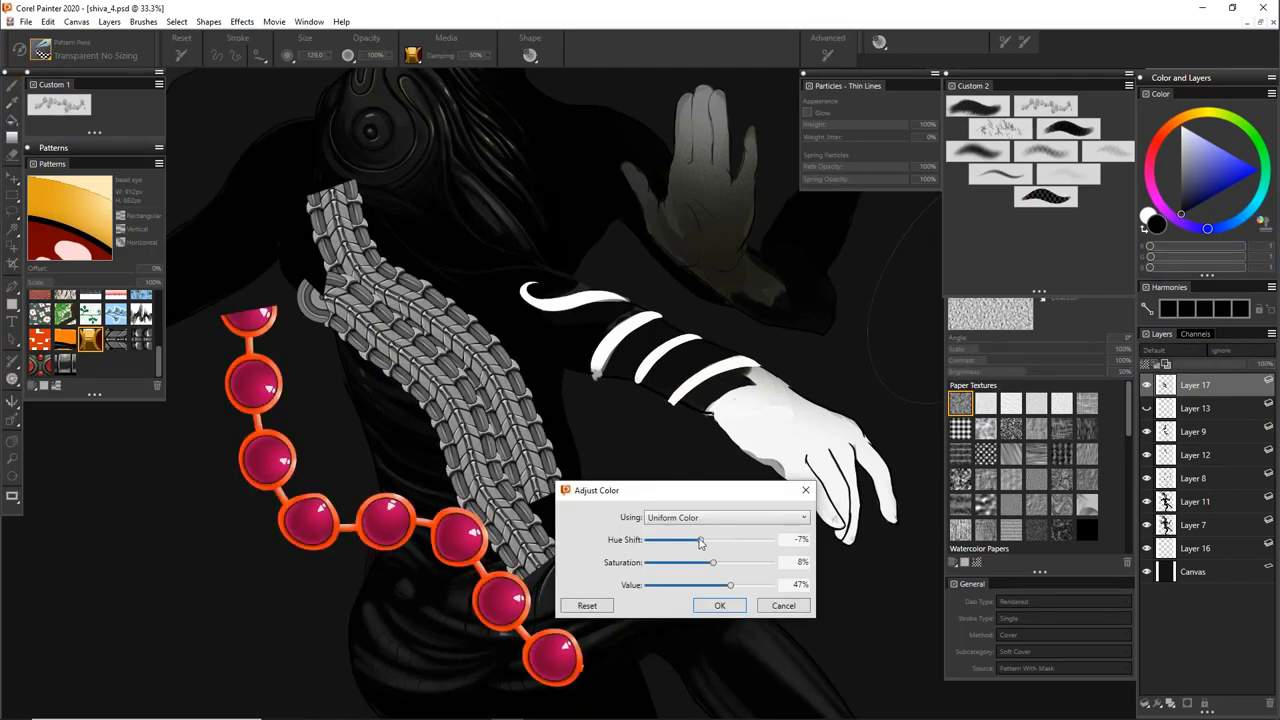
click(660, 544)
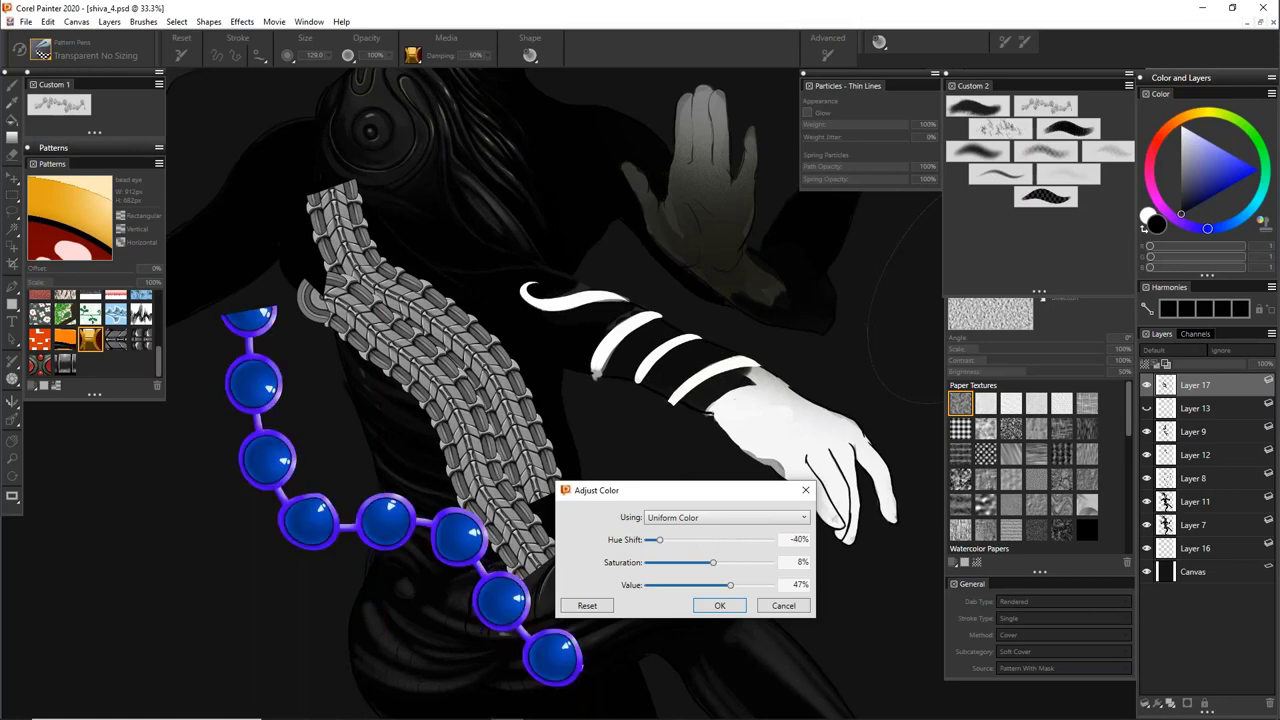
click(684, 541)
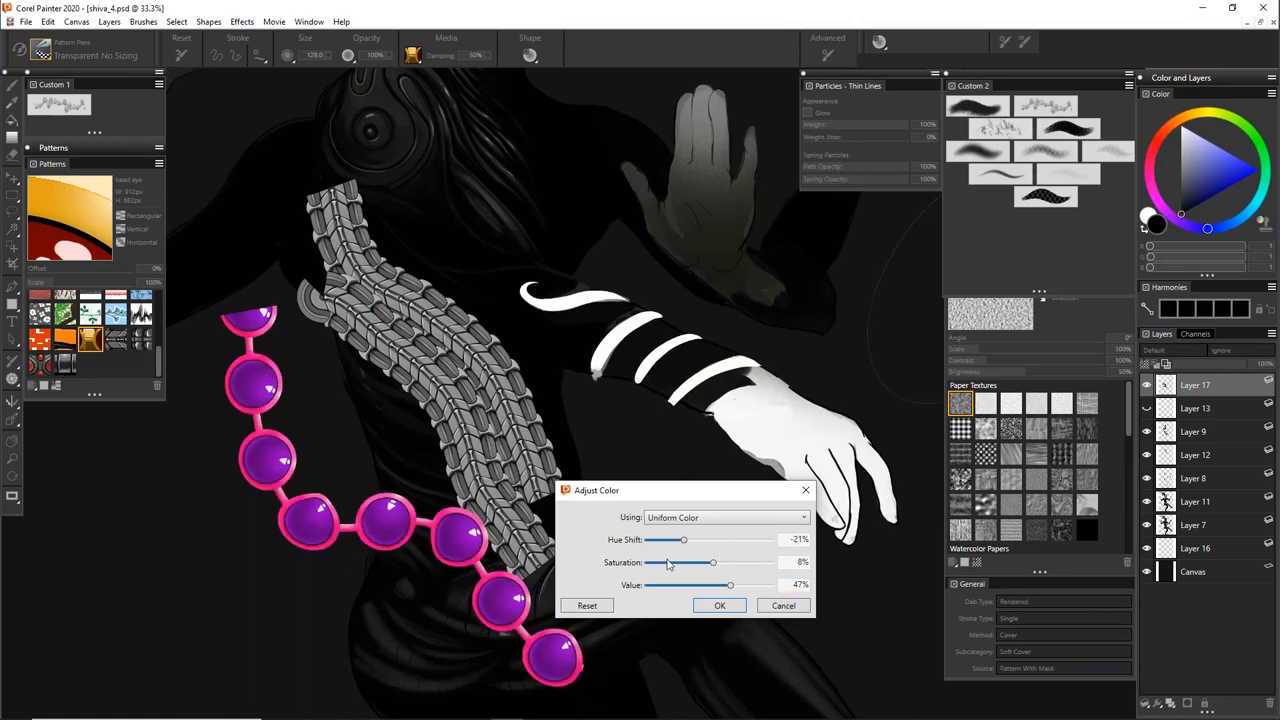
drag(670, 565, 658, 568)
drag(753, 591, 677, 585)
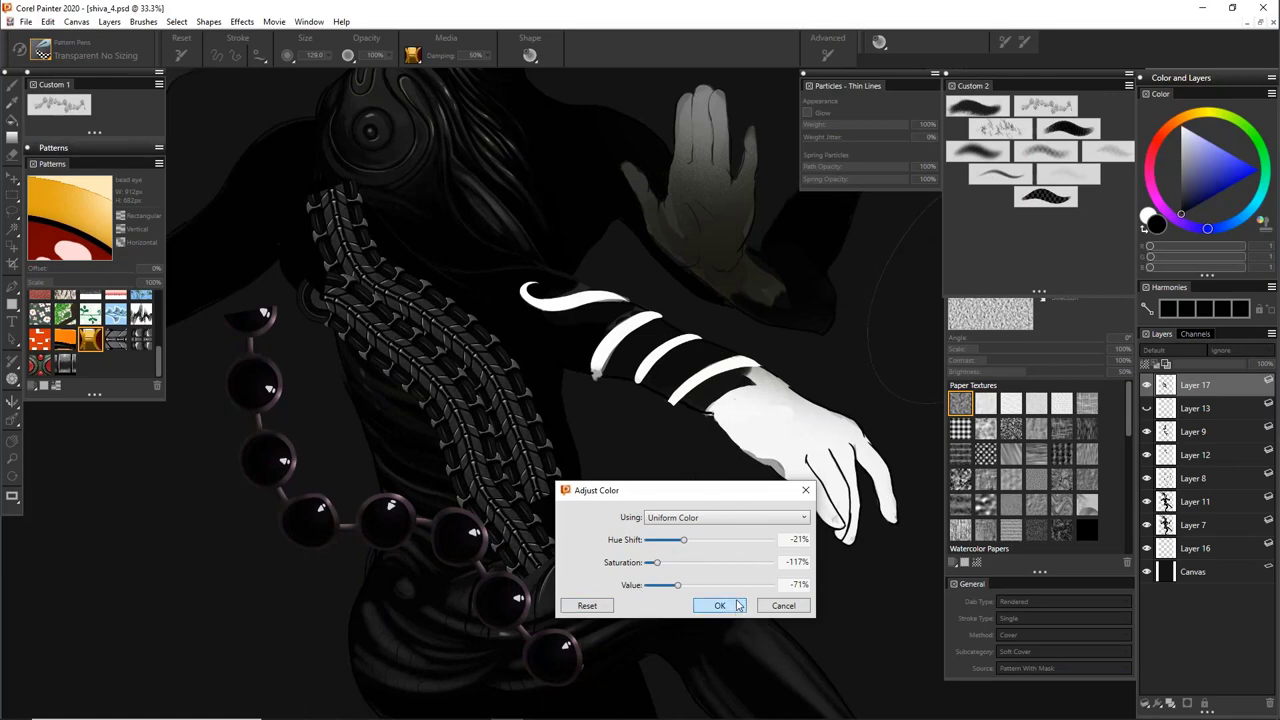
click(785, 606)
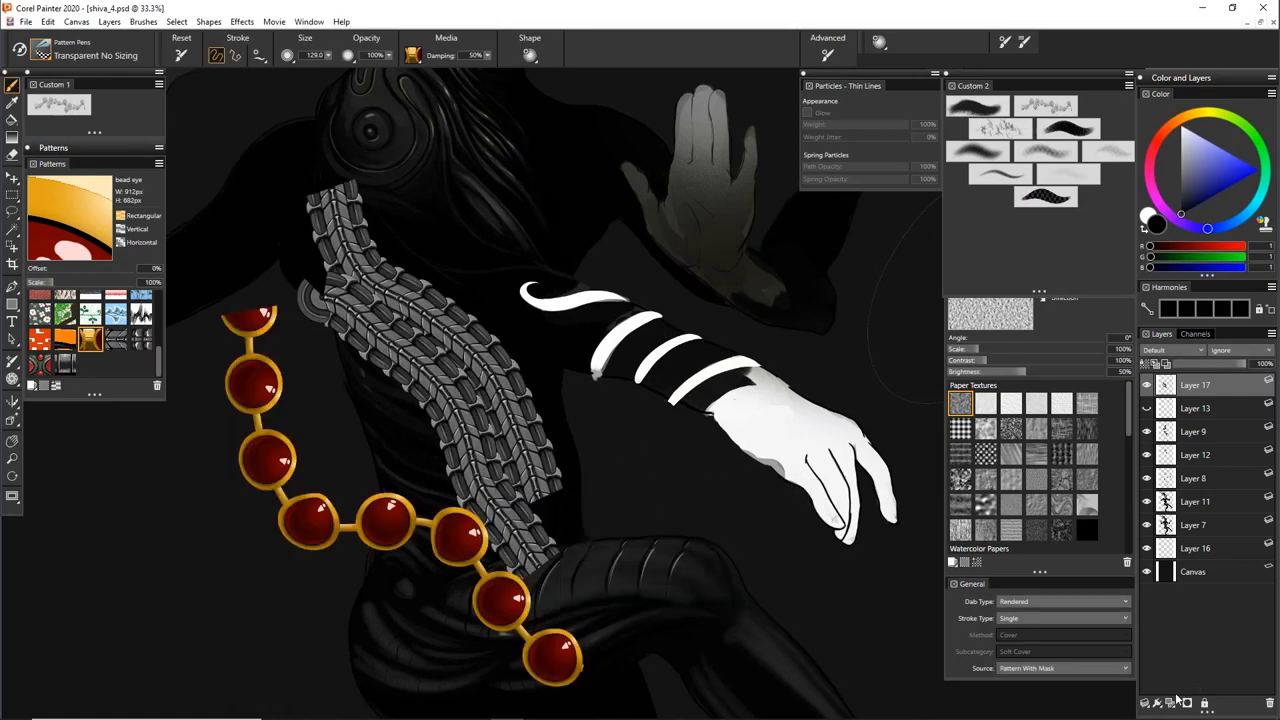
Create an Overlay layer above Layer 17 and use the Digital Airbrush to tint the outer spine rail strip orange
click(1175, 351)
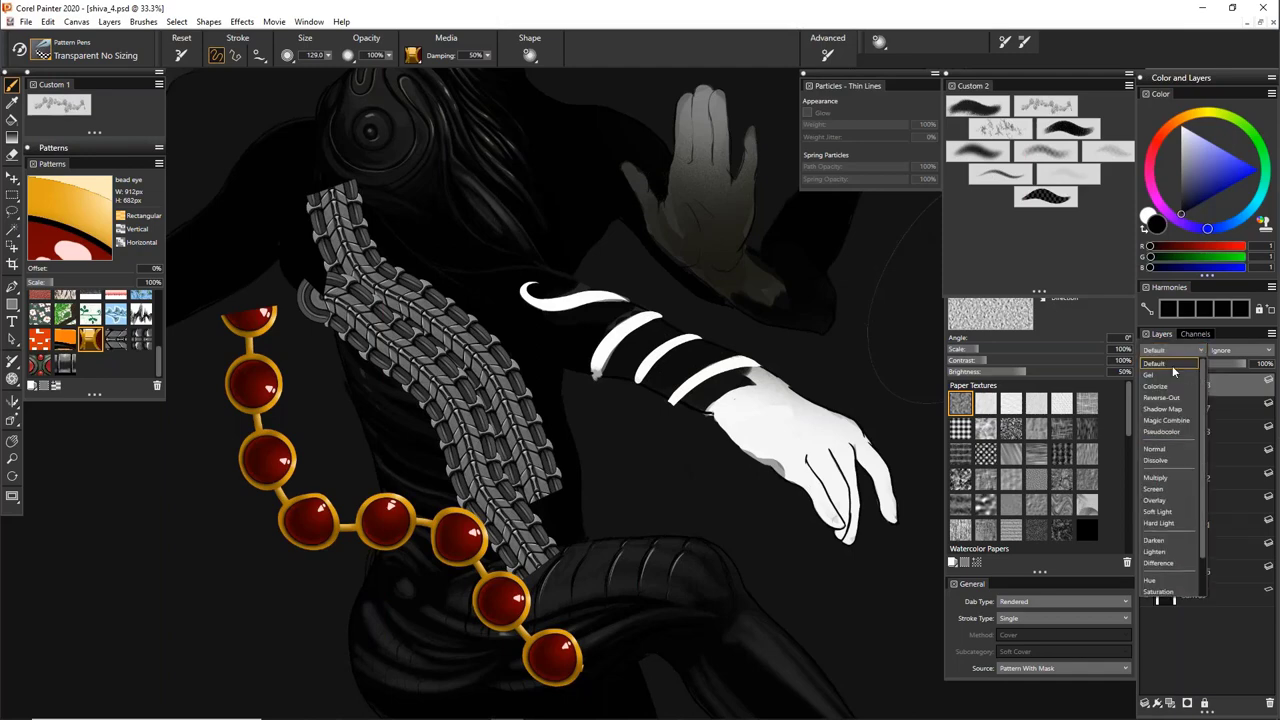
click(1158, 500)
click(1240, 160)
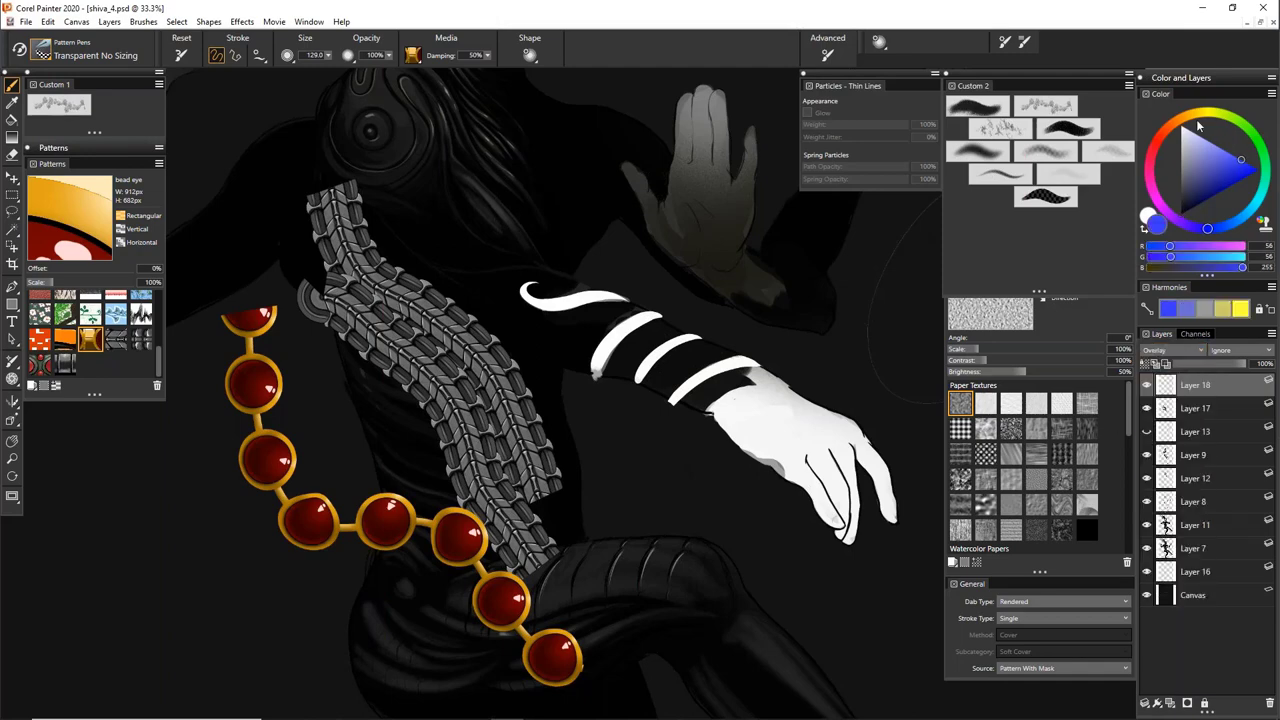
click(1163, 131)
drag(447, 376, 476, 370)
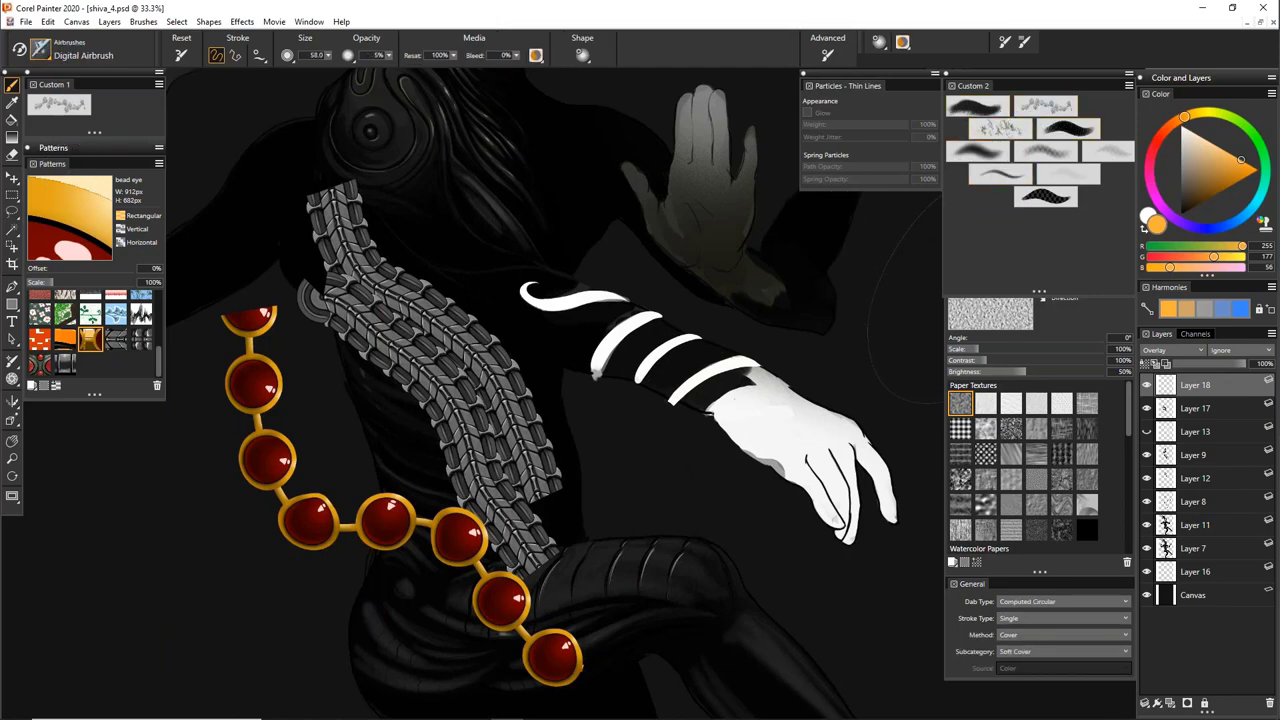
mouse_move(480, 350)
mouse_down()
mouse_move(478, 406)
mouse_move(518, 366)
mouse_move(502, 390)
mouse_move(522, 452)
mouse_move(492, 428)
mouse_move(452, 322)
mouse_move(420, 290)
mouse_up()
Airbrush bright green over the upper and middle spine rail strips, and toggle the visibility of Layer 17 and the Overlay layer to compare
click(1244, 125)
drag(1246, 127, 1249, 130)
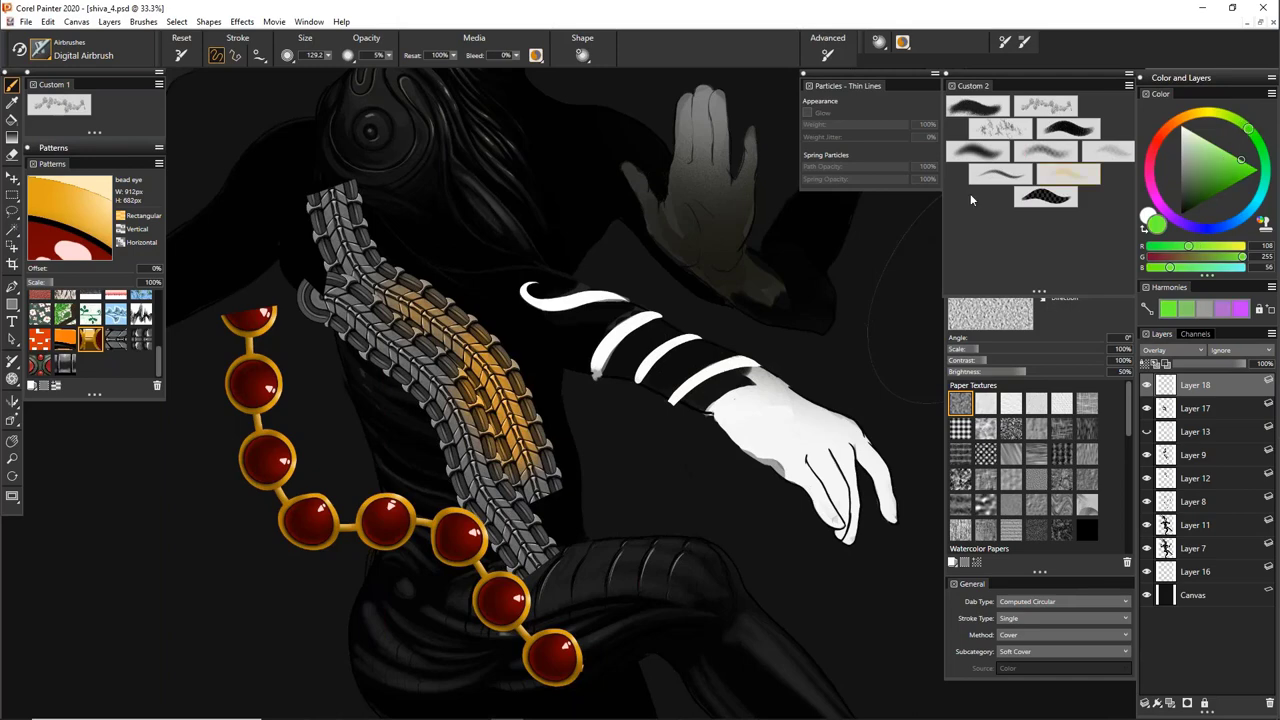
drag(416, 332, 438, 352)
click(1148, 409)
click(1148, 409)
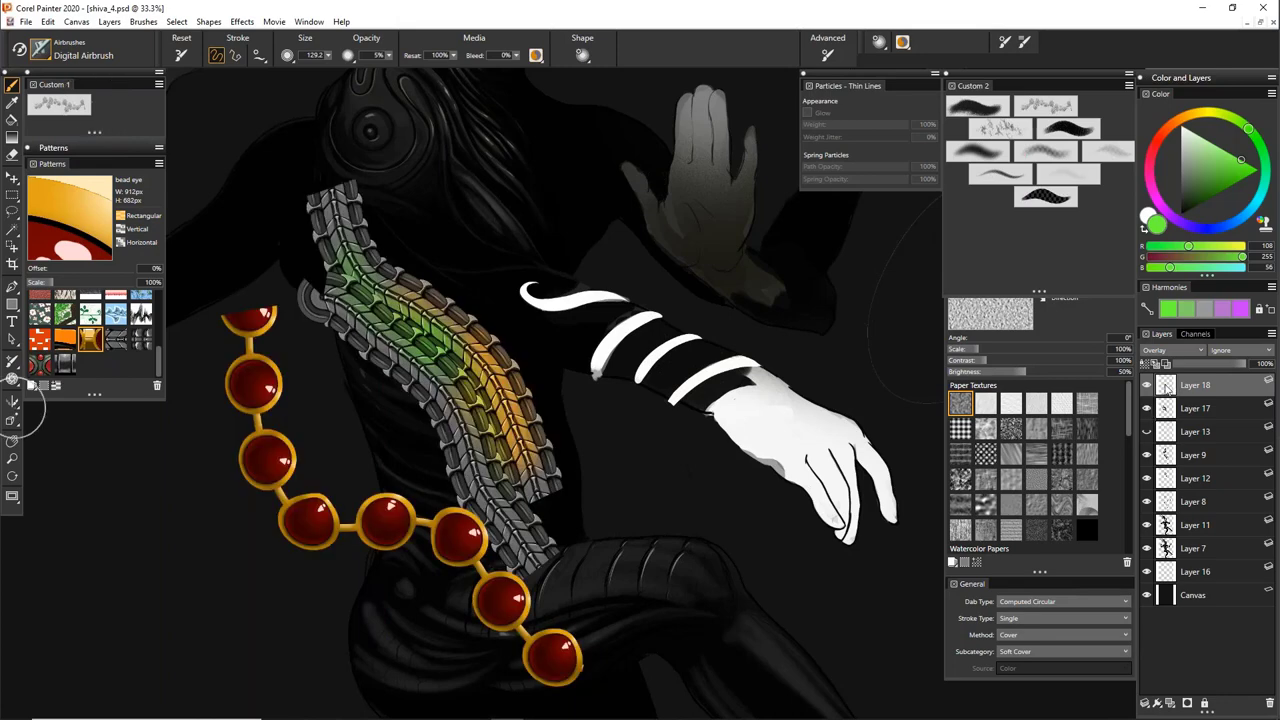
click(1147, 386)
click(1147, 386)
click(1147, 386)
click(1147, 386)
Airbrush cyan, dark teal and muted tan tints over the lower parts of the spine rail strips
click(1255, 197)
drag(522, 434, 508, 475)
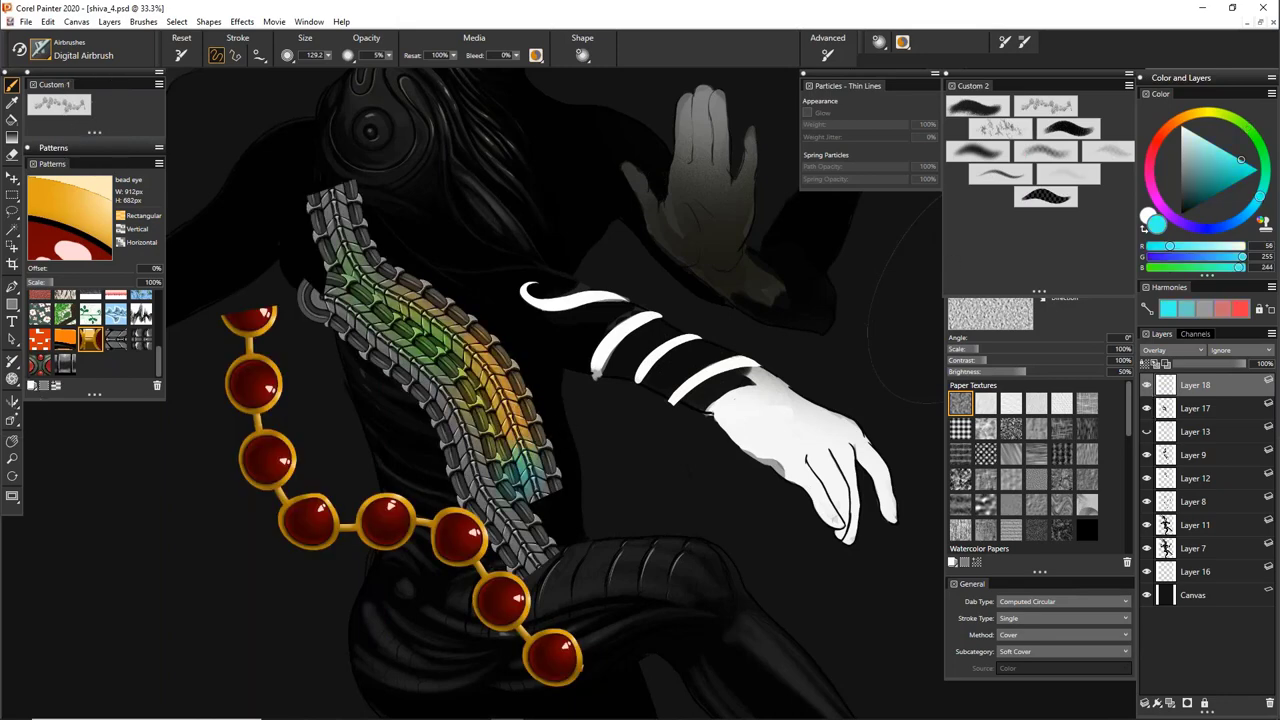
drag(1196, 171, 1190, 186)
mouse_move(474, 377)
mouse_down()
mouse_move(496, 466)
mouse_move(446, 342)
mouse_move(350, 262)
mouse_move(518, 428)
mouse_up()
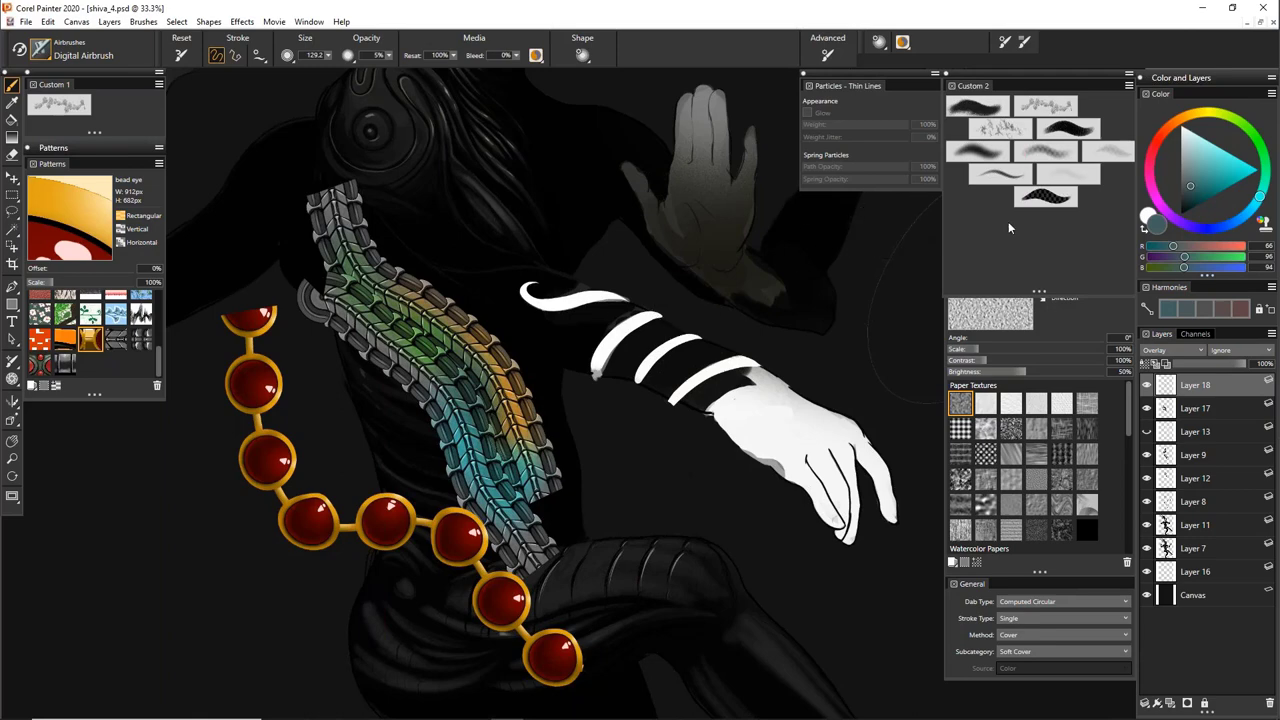
mouse_move(1212, 164)
mouse_down()
mouse_move(1184, 119)
mouse_move(1201, 168)
mouse_up()
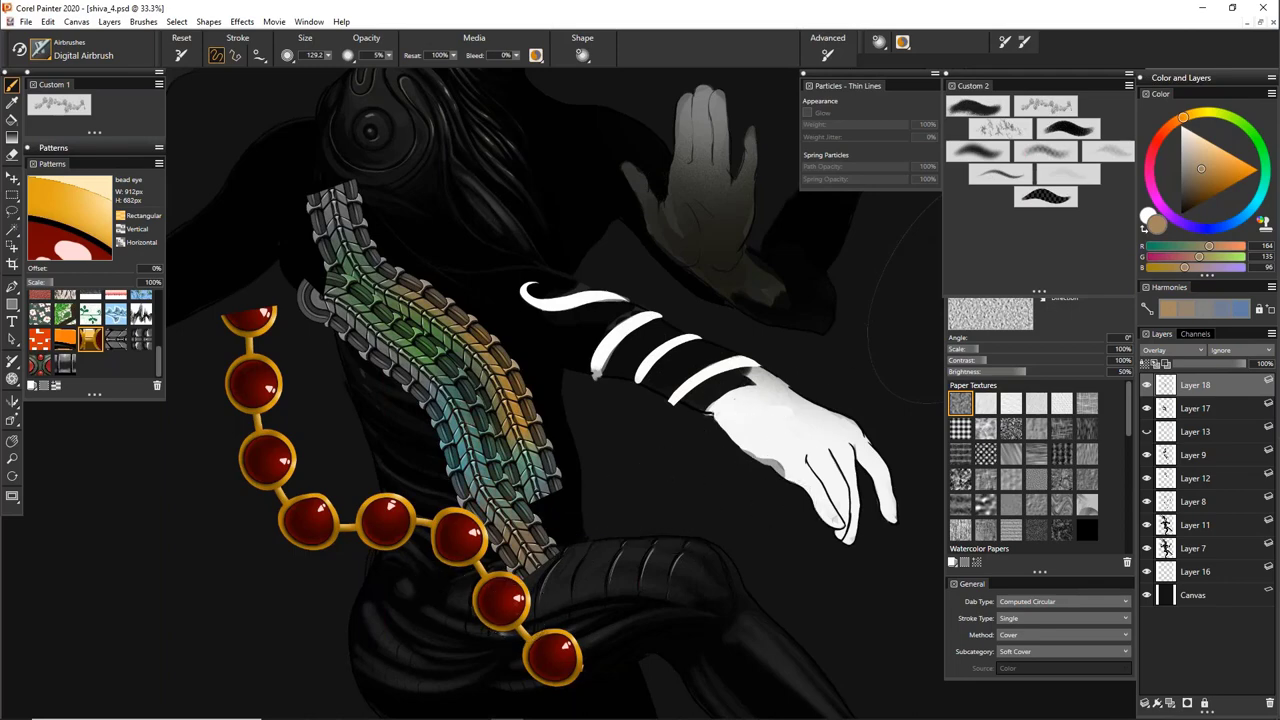
Try a light green airbrush tint on the upper end of the strips, undo it, and tint there with turquoise instead
drag(1244, 149, 1241, 123)
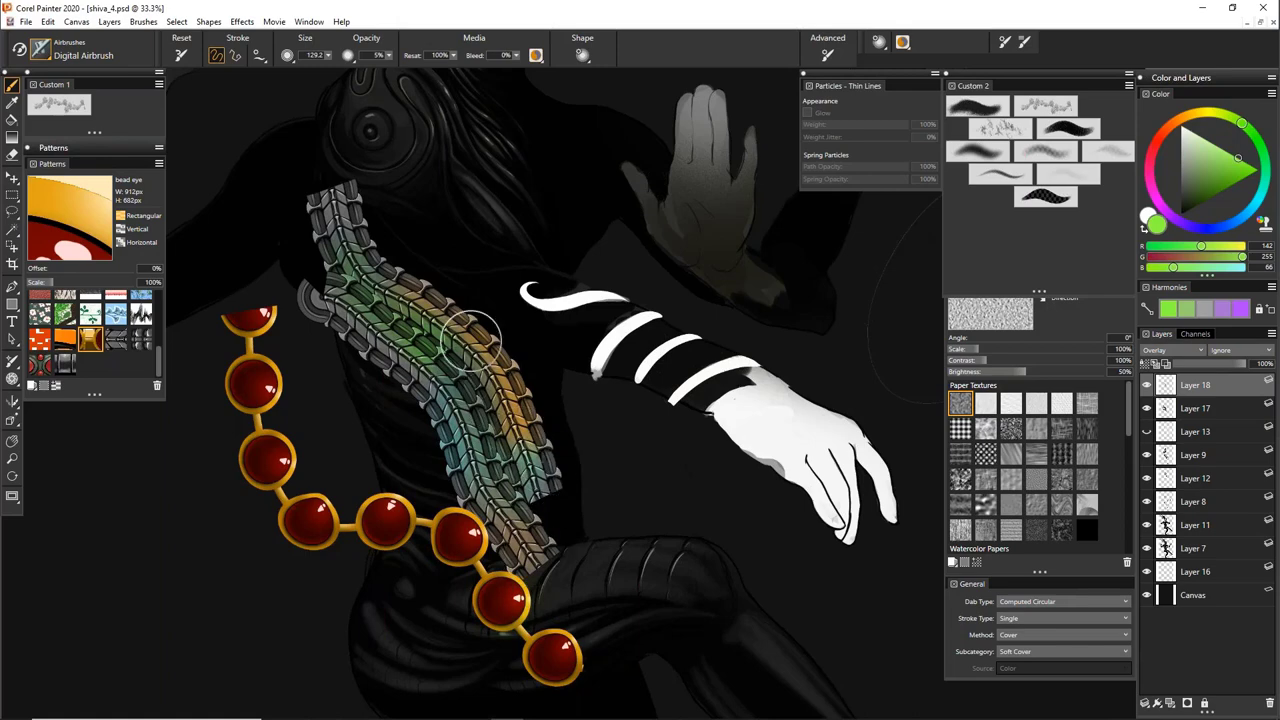
key(ctrl+plus)
key(ctrl+plus)
drag(484, 458, 769, 484)
drag(580, 367, 665, 502)
drag(412, 235, 420, 308)
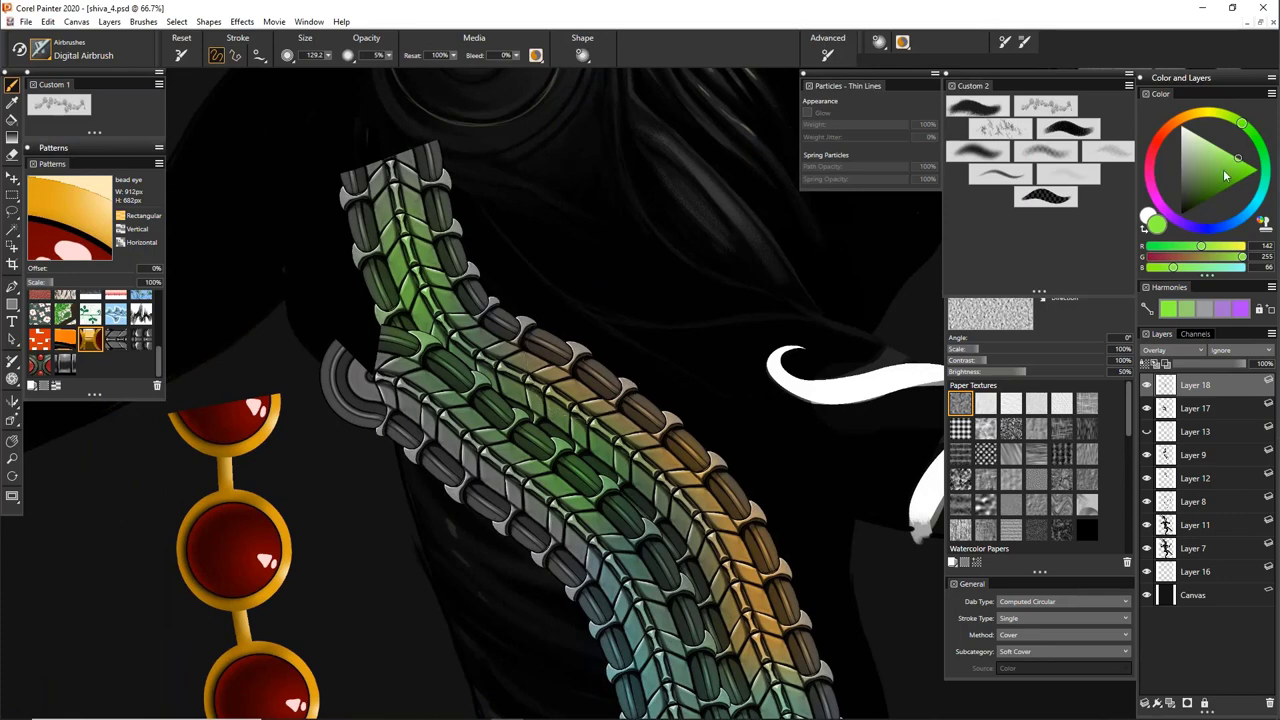
key(ctrl+z)
drag(1241, 133, 1264, 184)
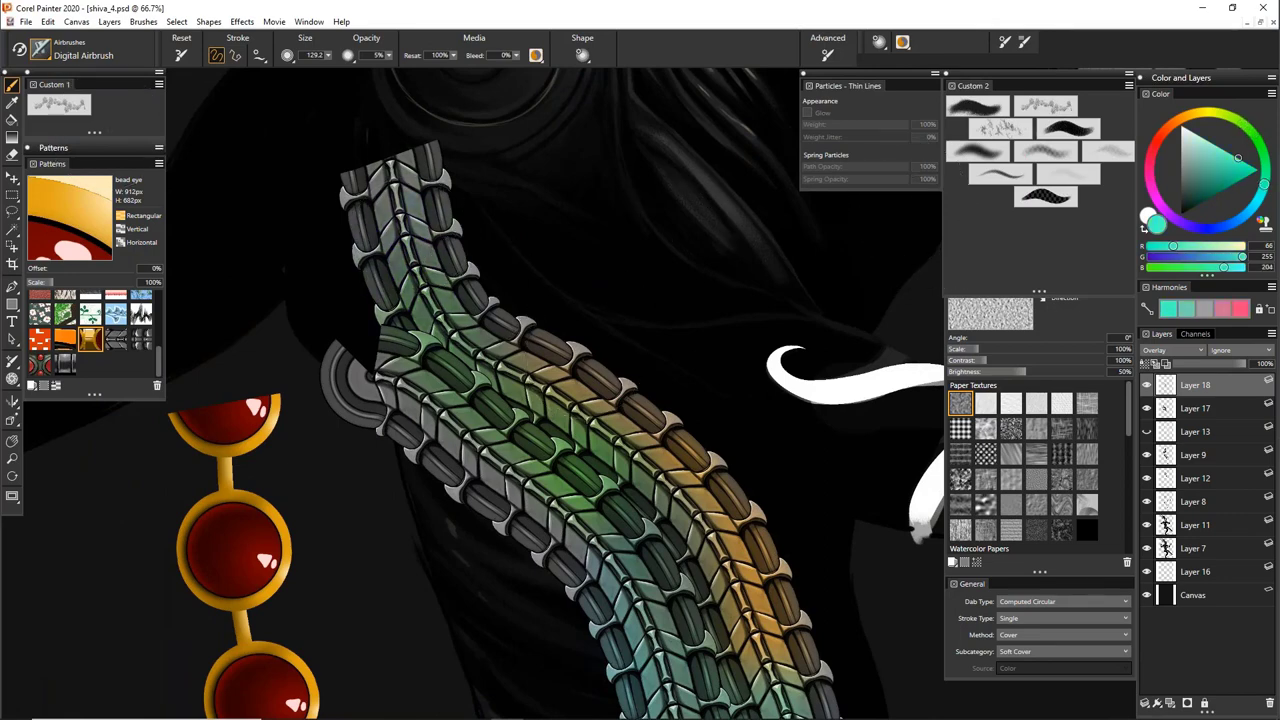
drag(655, 428, 570, 166)
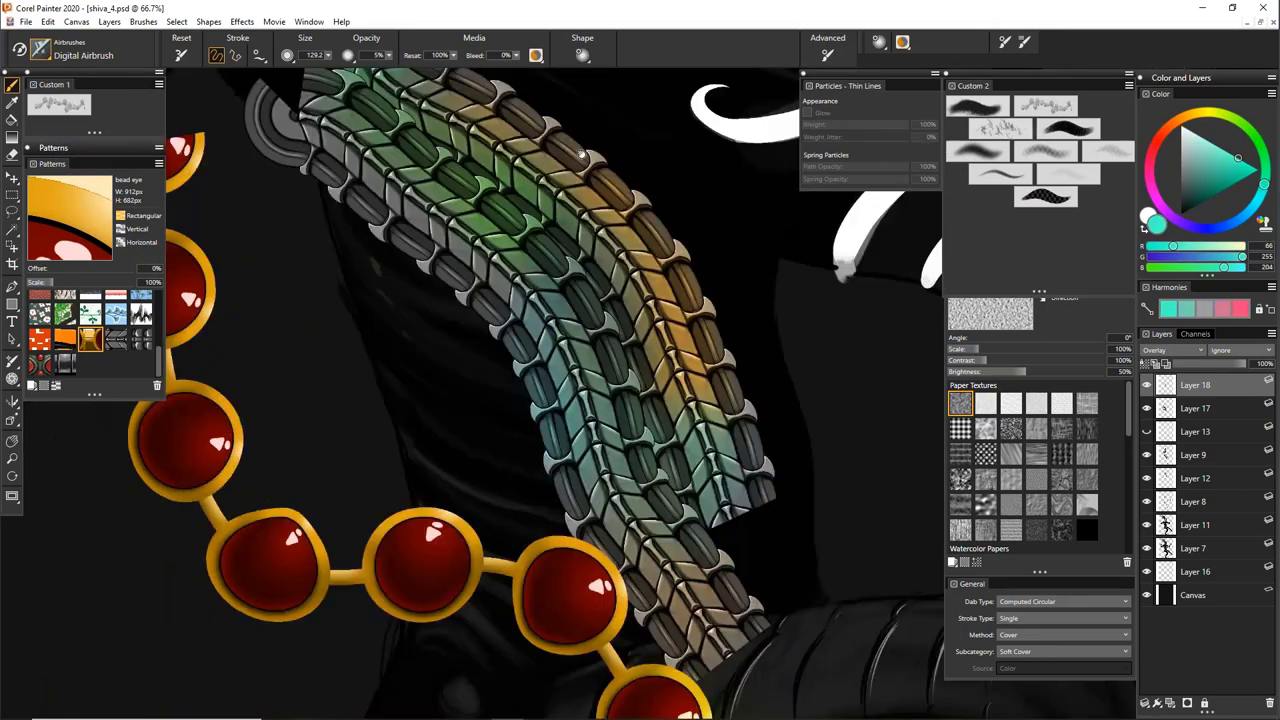
Recolour Layer 17 with Adjust Color using hue shift -25%, saturation -53% and value -56%
drag(656, 495, 701, 318)
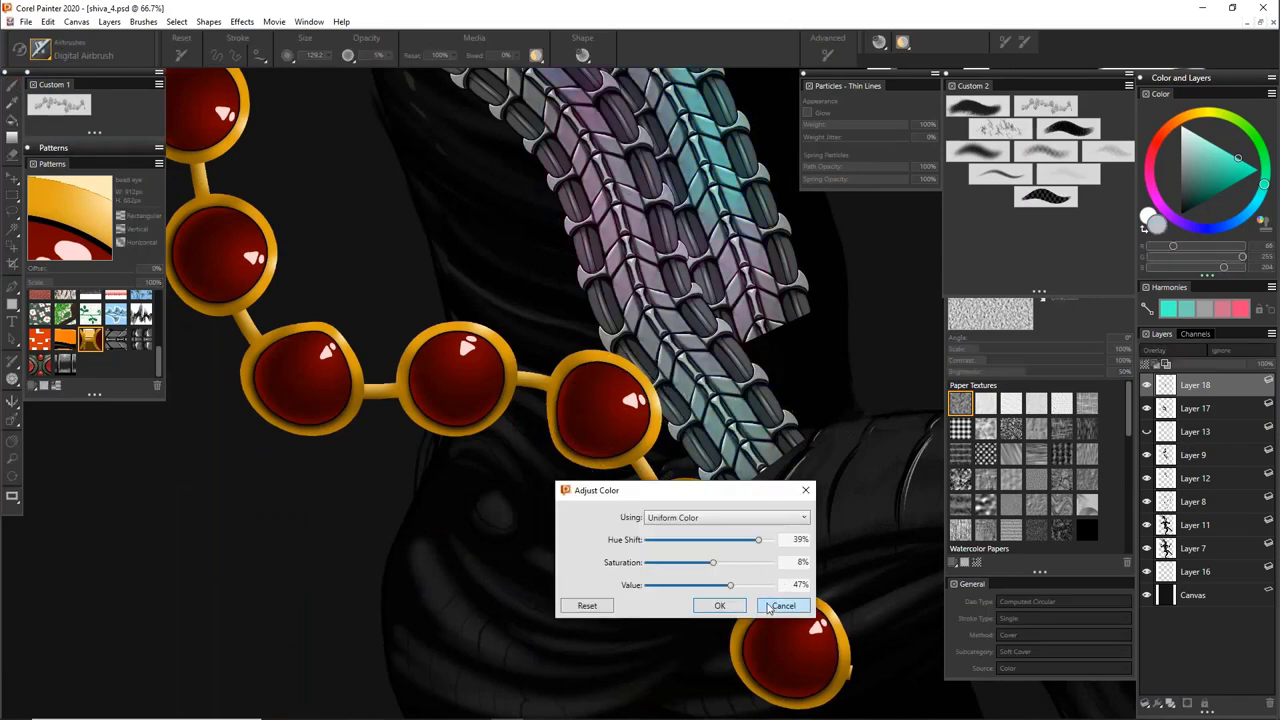
click(783, 605)
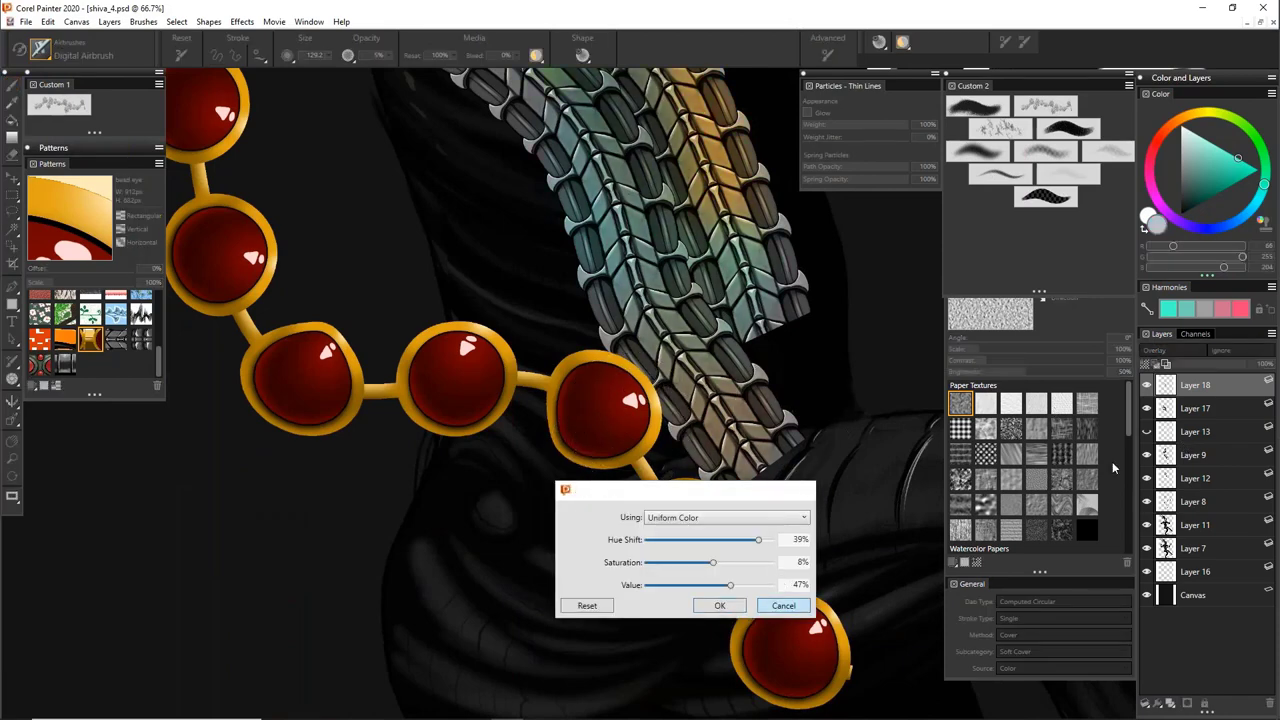
click(1216, 408)
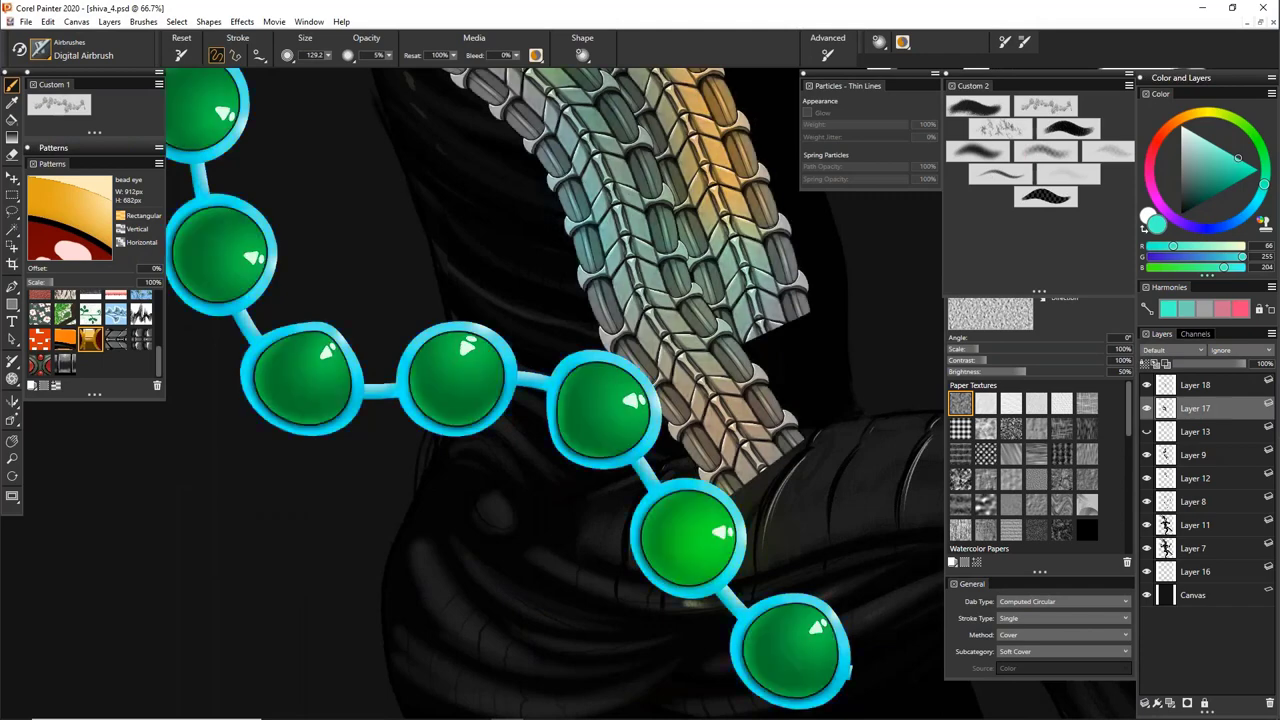
key(ctrl+shift+a)
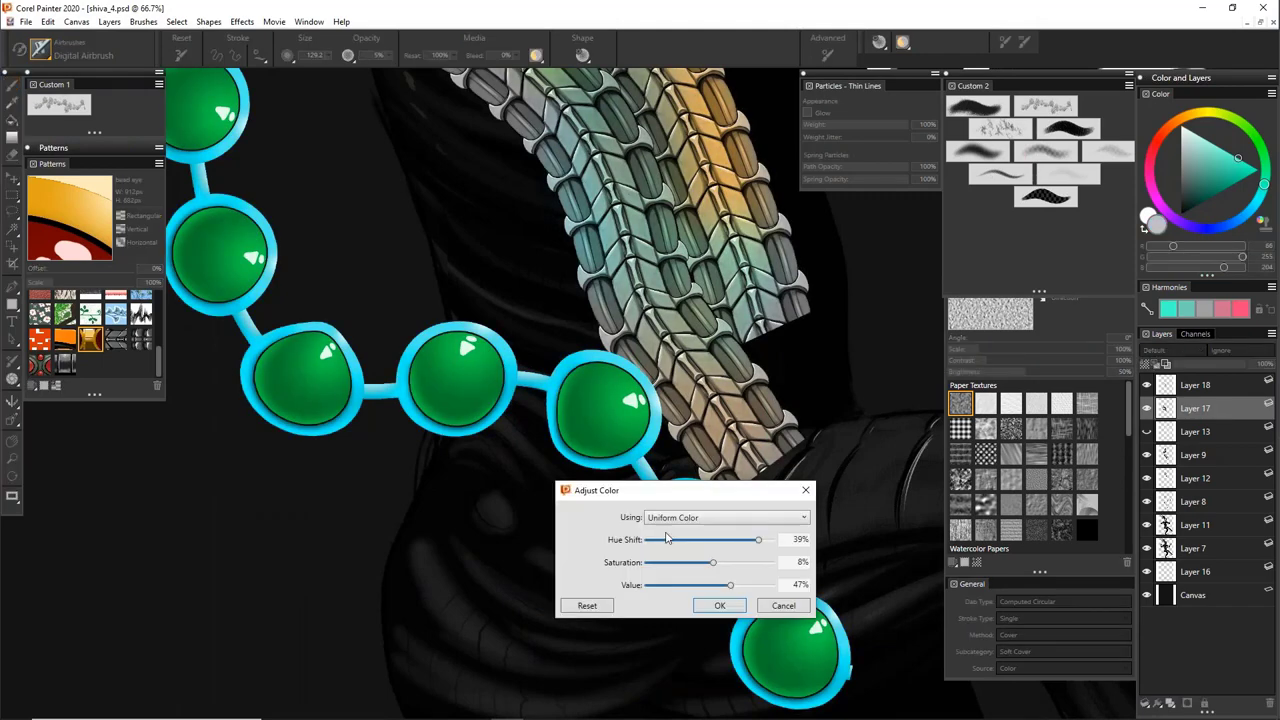
click(713, 545)
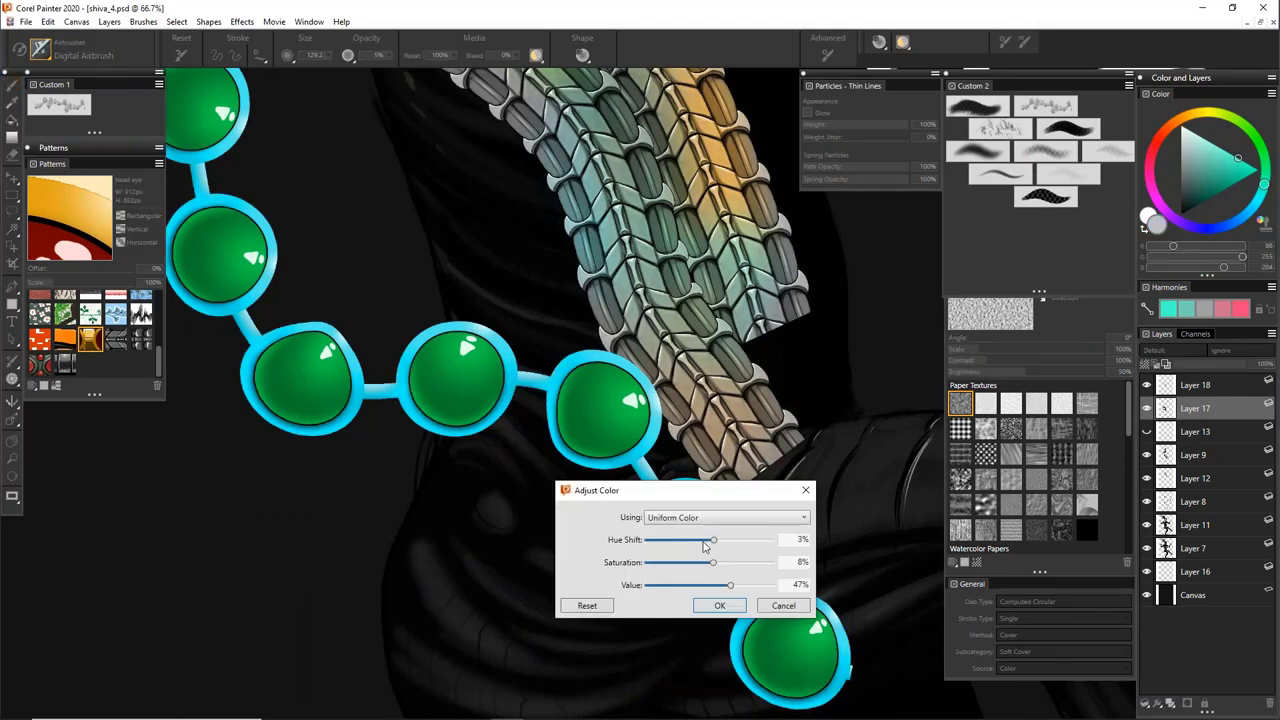
click(661, 587)
drag(716, 547, 768, 541)
click(677, 540)
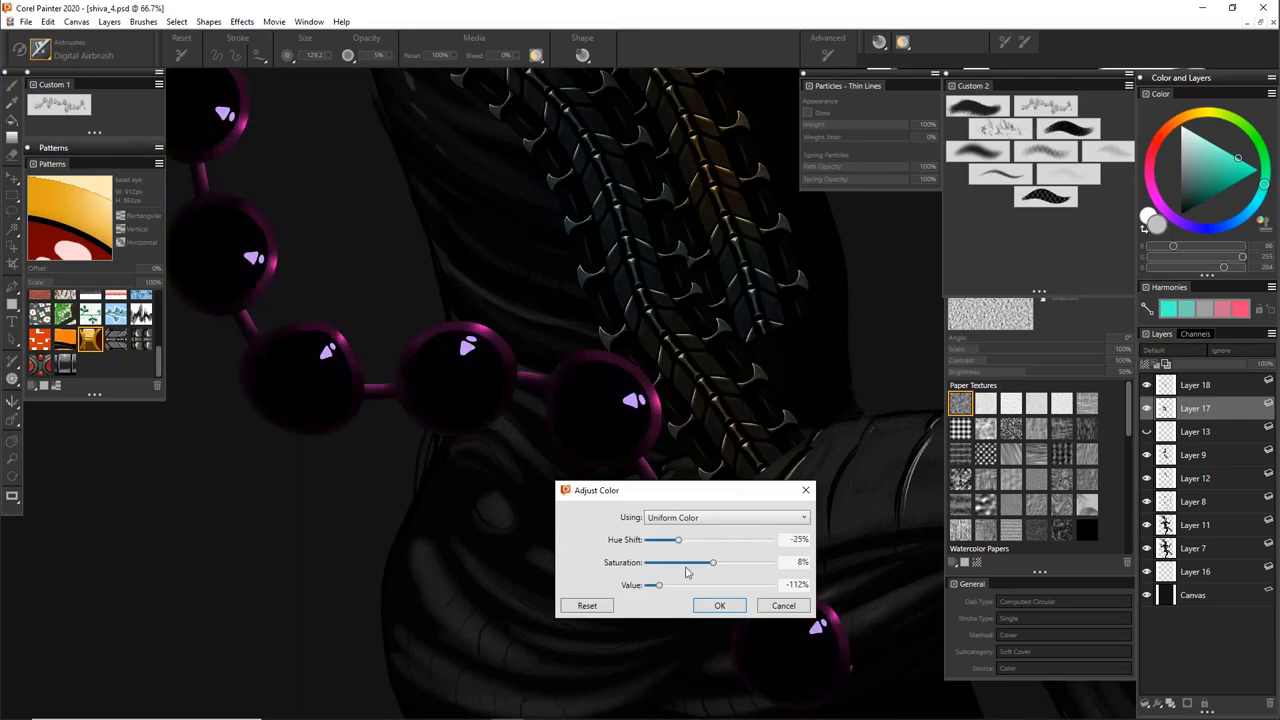
click(685, 562)
click(684, 585)
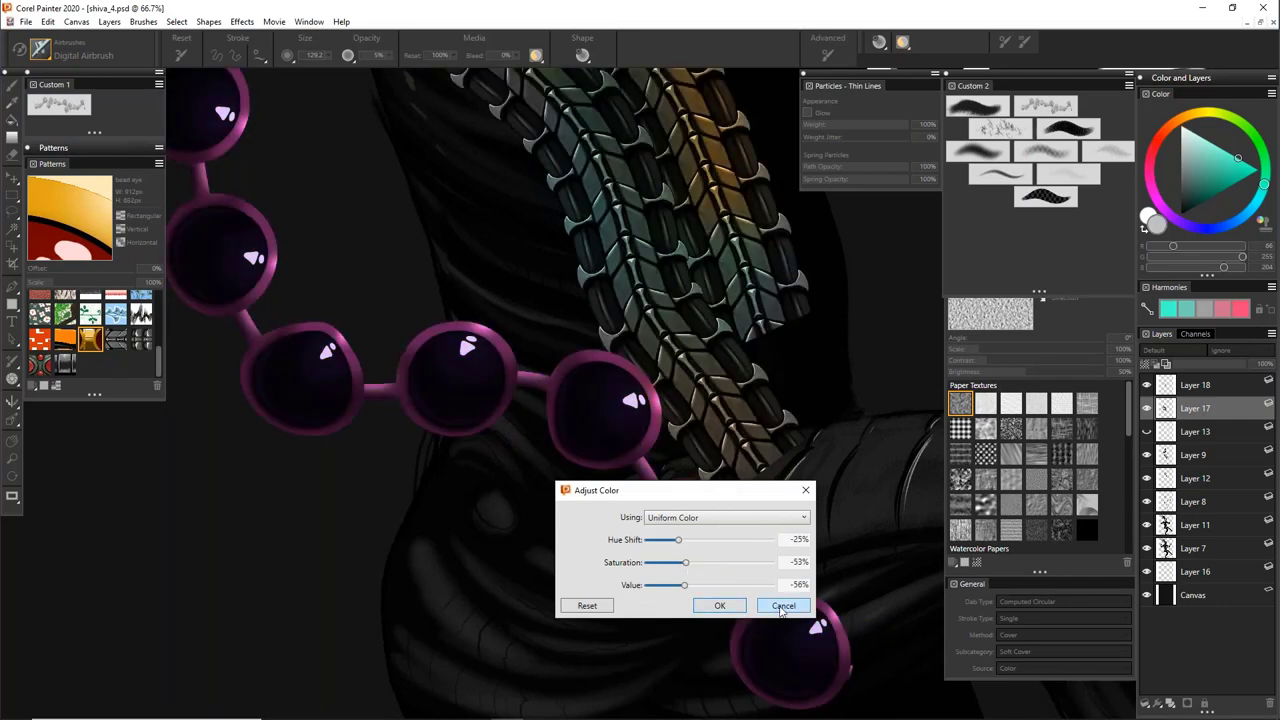
click(734, 608)
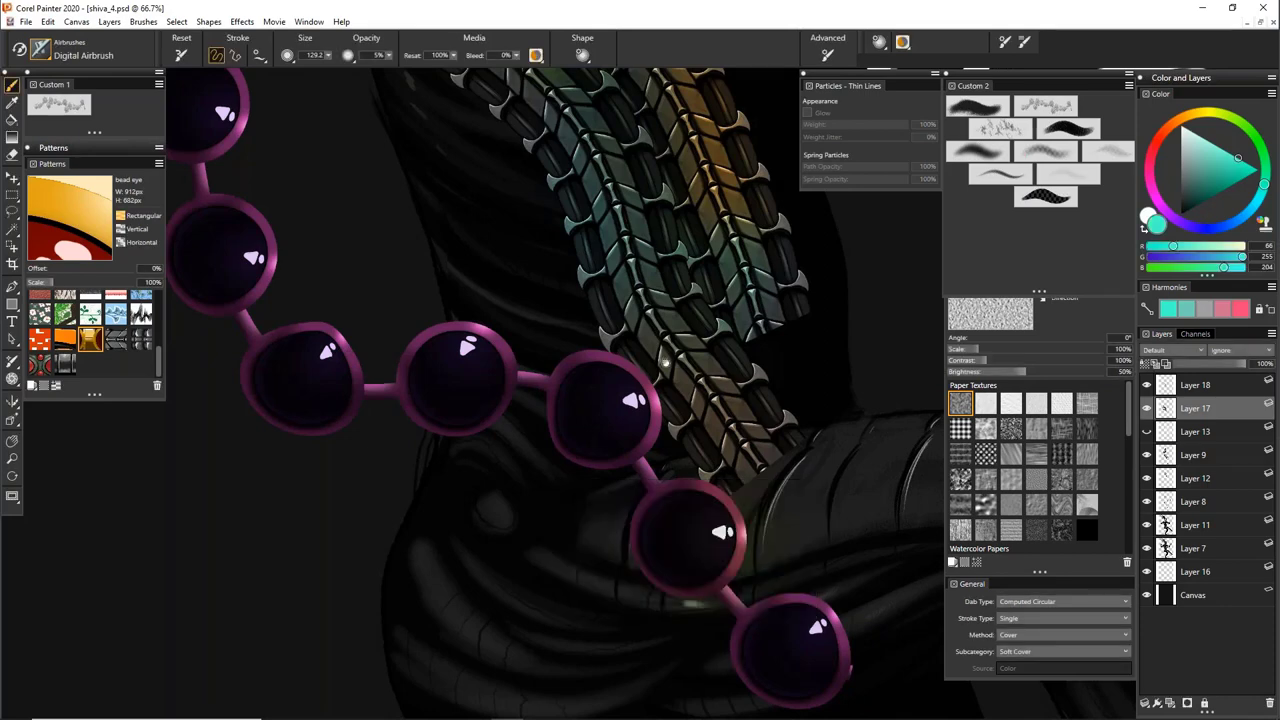
Check Layer 17 by toggling its visibility, and delete both it and the Overlay tint layer above it
drag(785, 178, 679, 342)
key(ctrl+minus)
scroll(603, 495, down, 3)
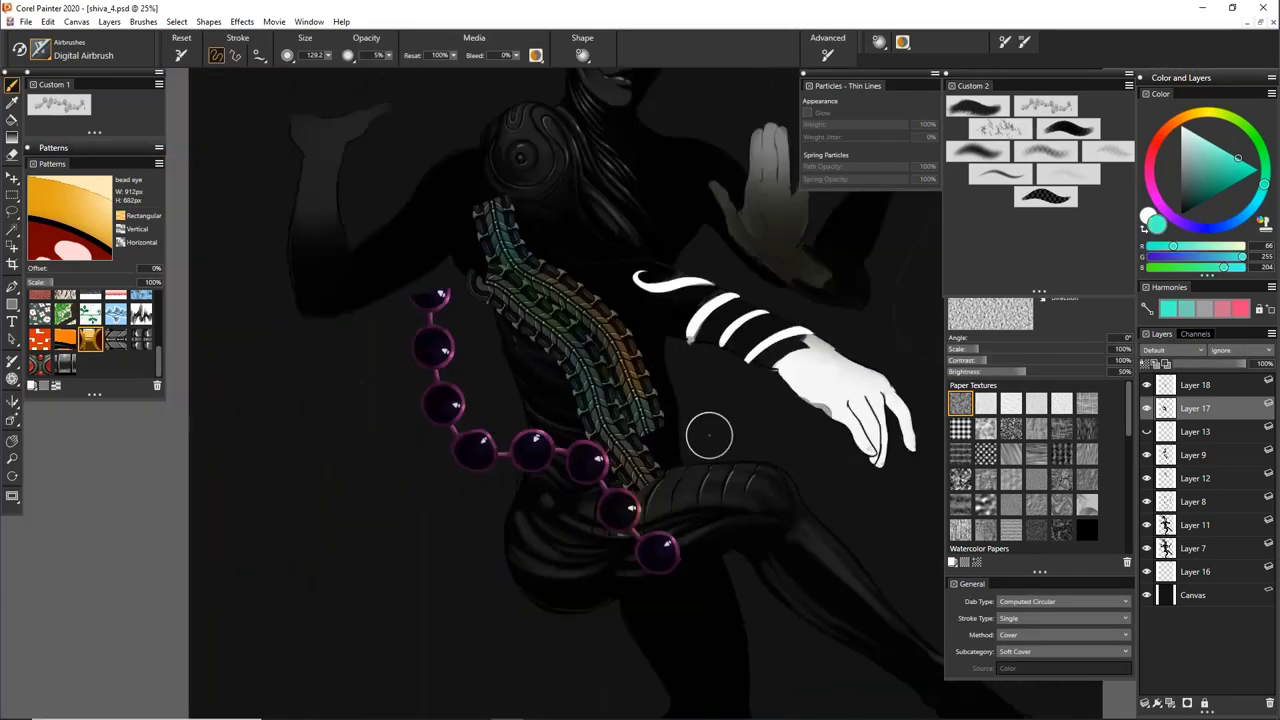
click(1147, 408)
click(1147, 408)
click(1268, 704)
click(1147, 385)
click(1200, 388)
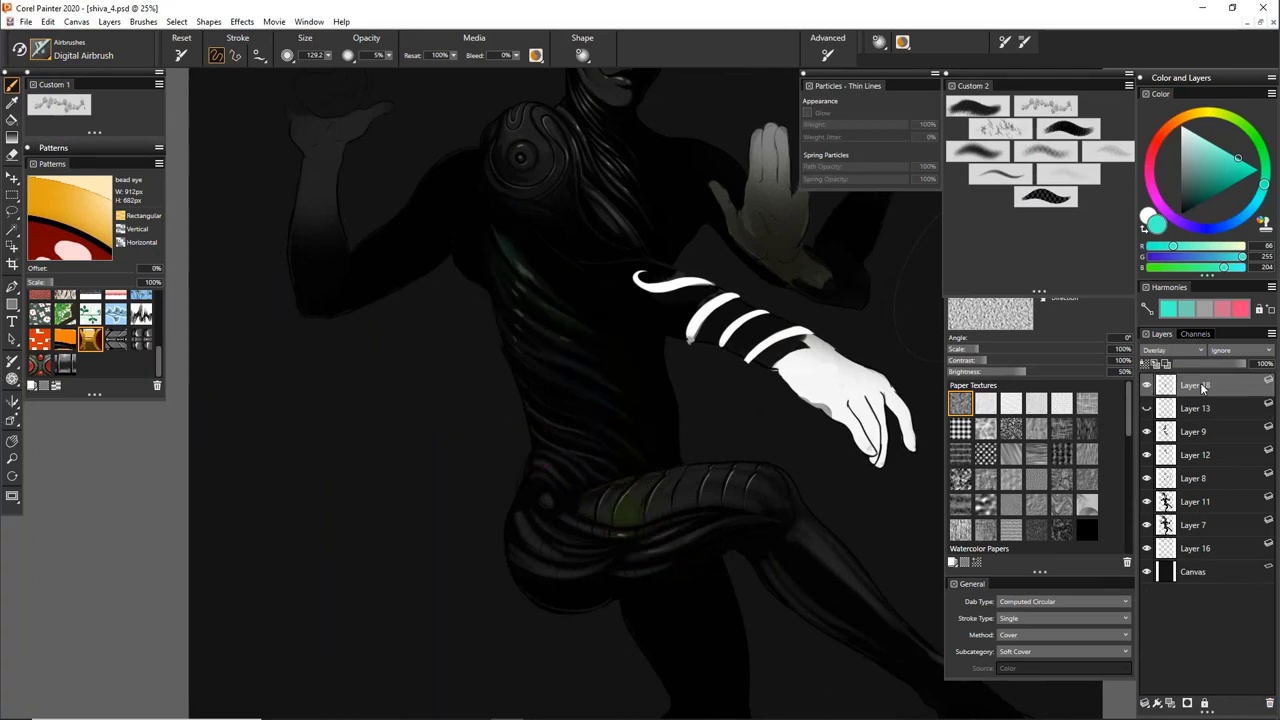
click(1270, 708)
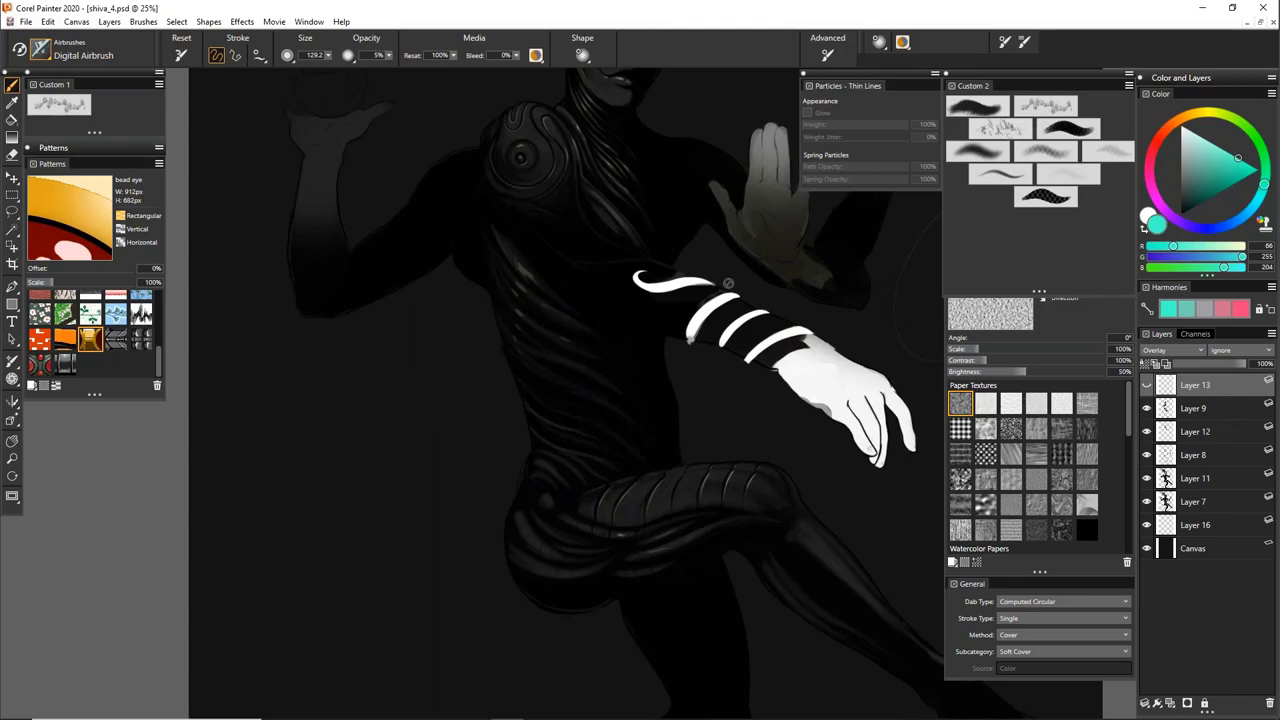
Select Layer 9, reduce the Digital Airbrush size to 20.1 and sample a muted olive-grey from the figure's torso
drag(700, 294, 598, 408)
key(ctrl+plus)
key(ctrl+plus)
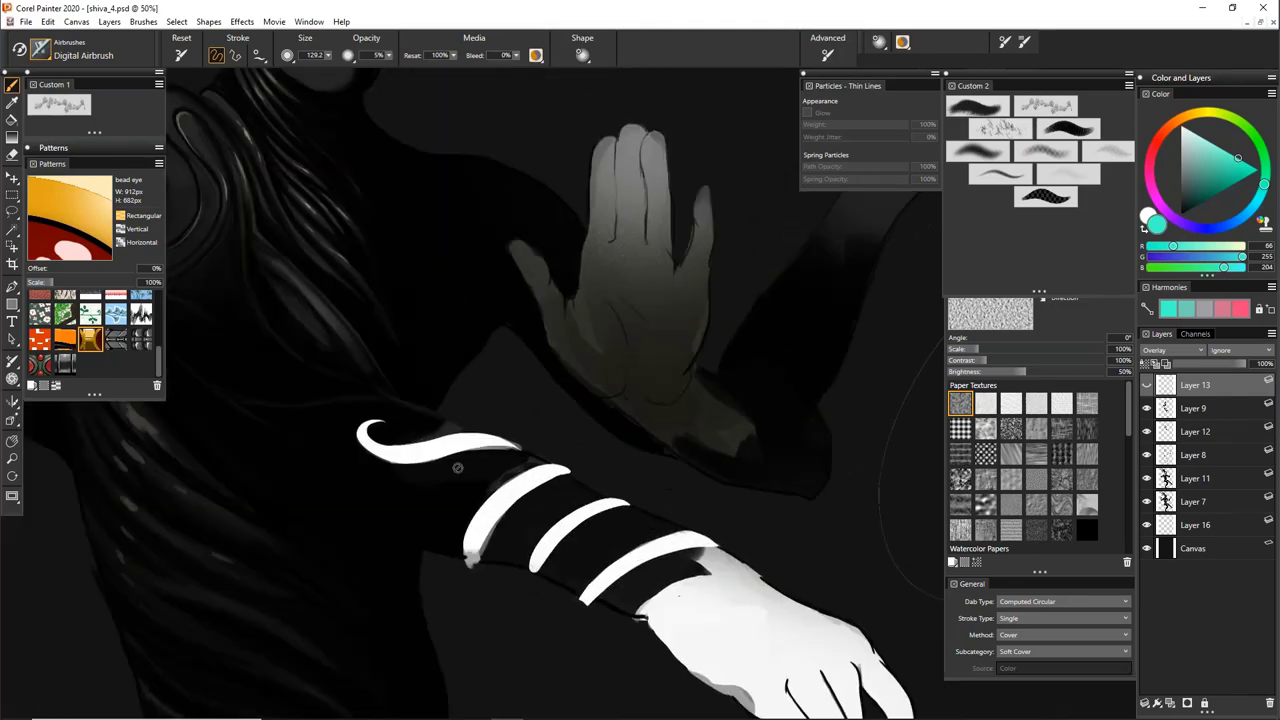
drag(413, 401, 626, 638)
drag(480, 416, 302, 378)
drag(458, 475, 693, 155)
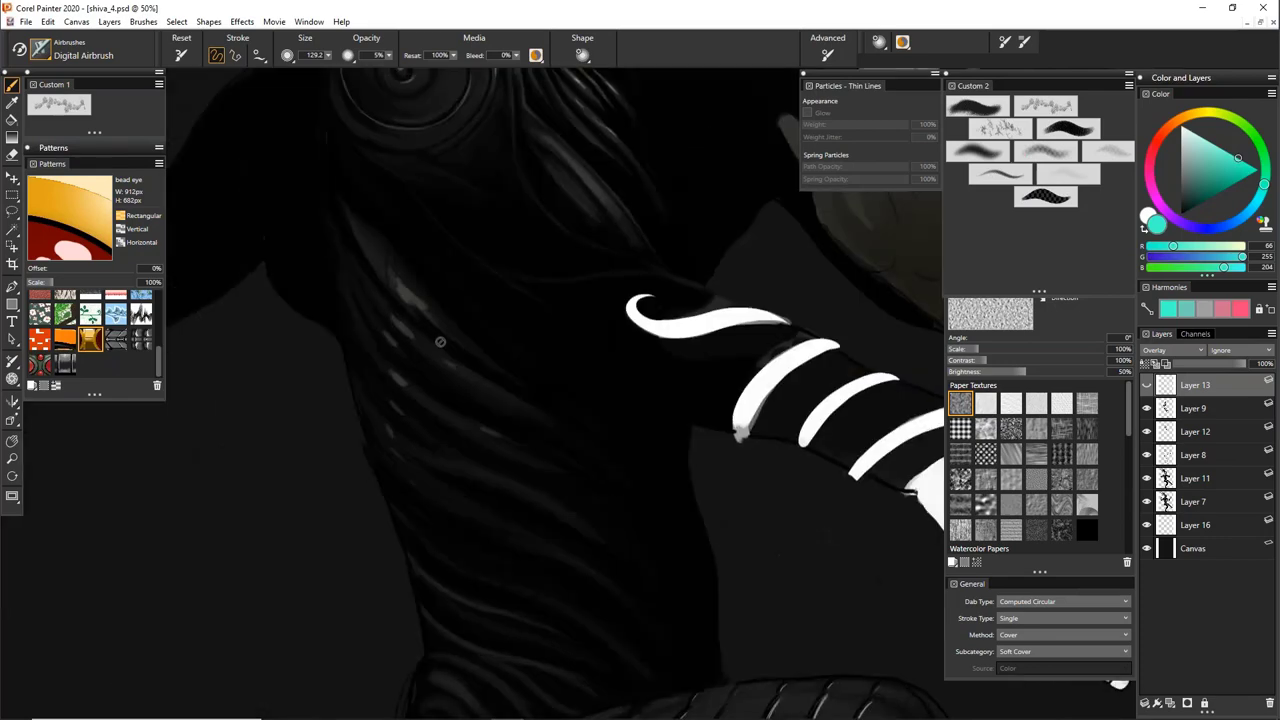
click(1192, 408)
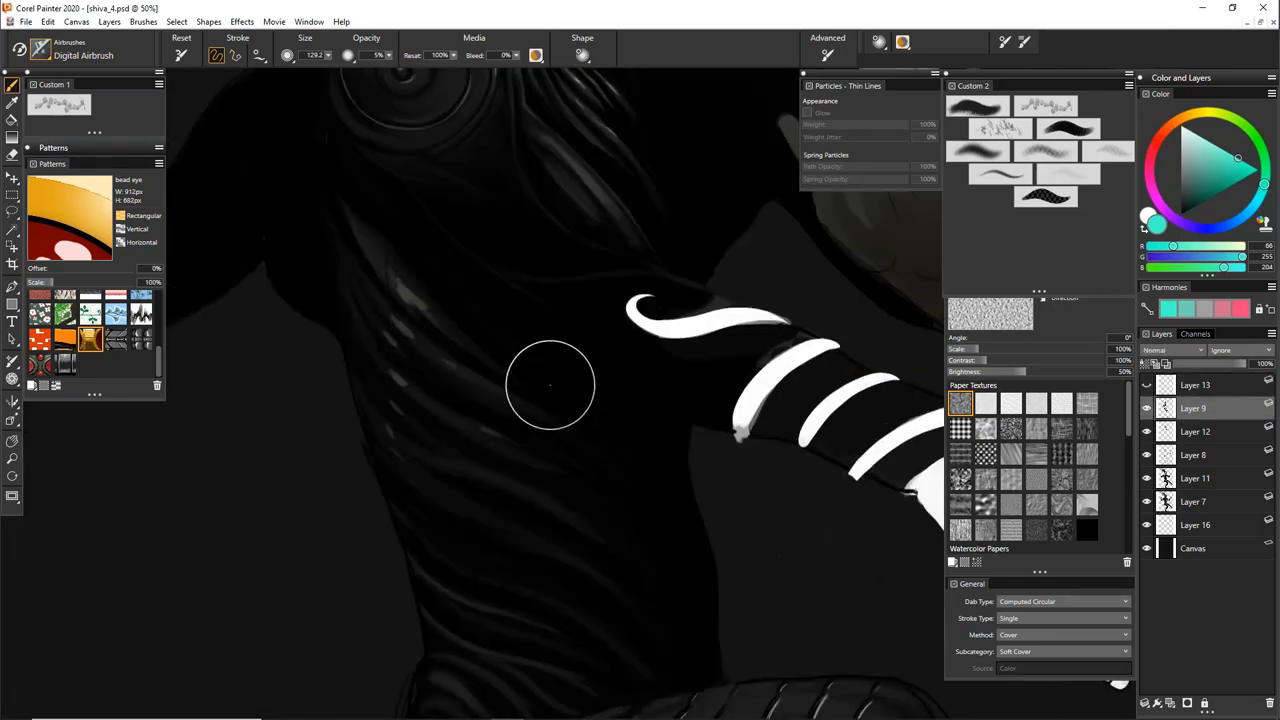
drag(452, 351, 454, 352)
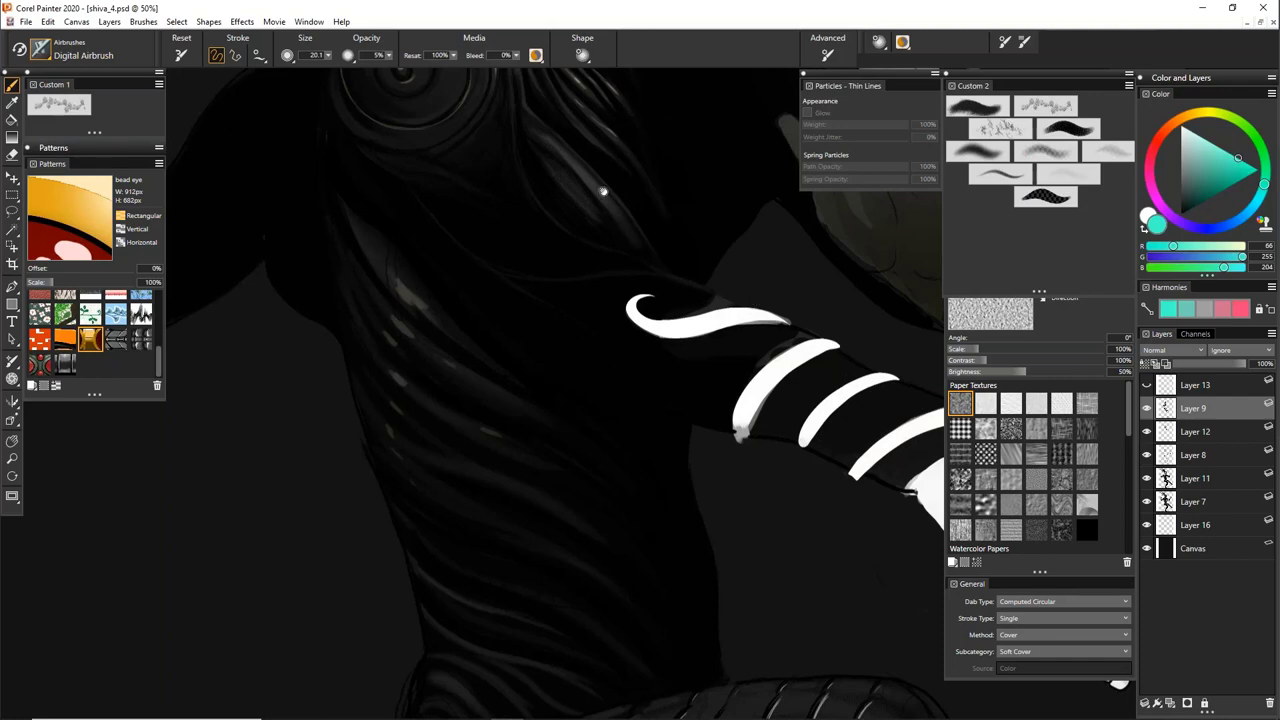
drag(603, 191, 590, 421)
alt+click(571, 313)
alt+click(480, 409)
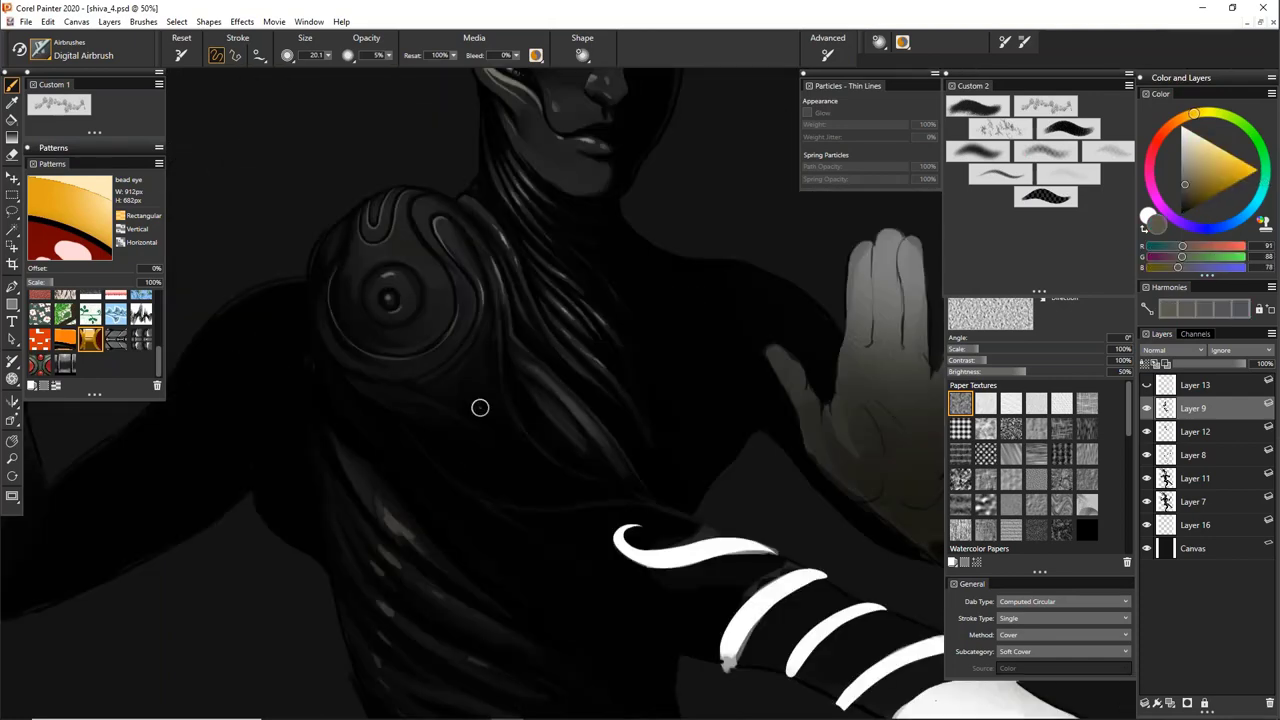
scroll(443, 403, down, 5)
drag(471, 253, 491, 218)
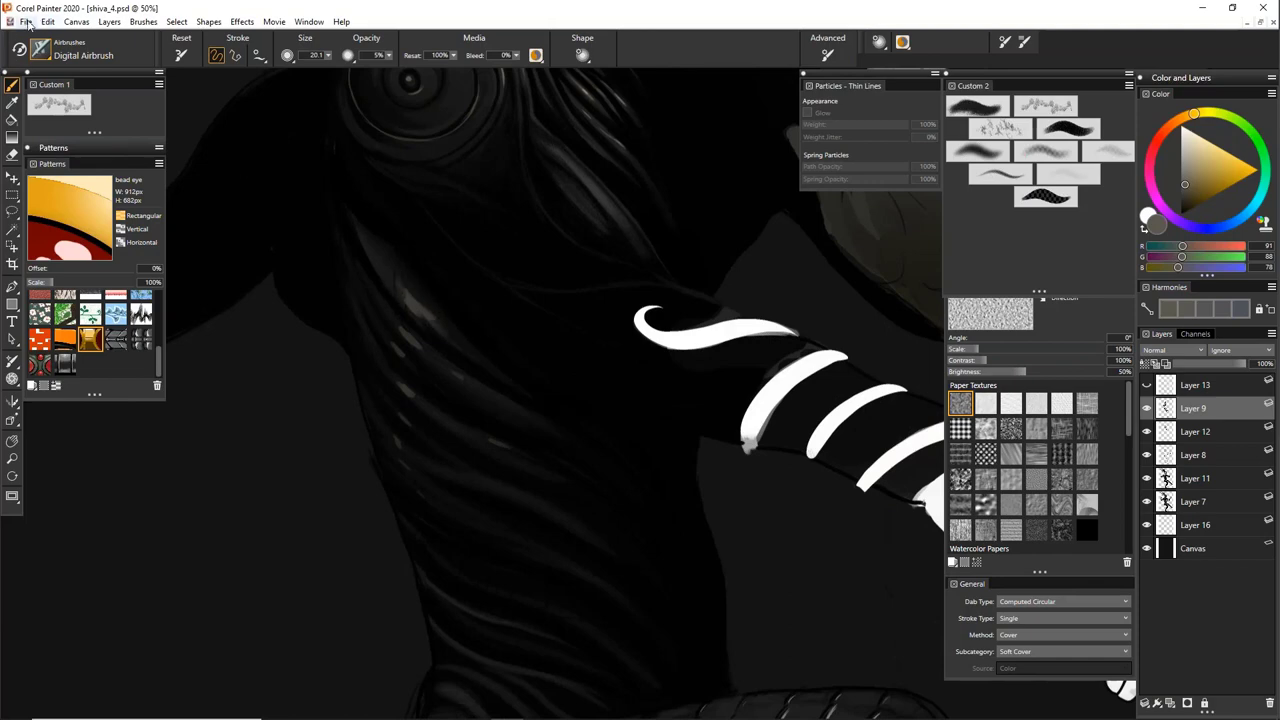
Create a new grey image of 12 × 12 inches at 300 pixels per inch
click(26, 22)
click(48, 37)
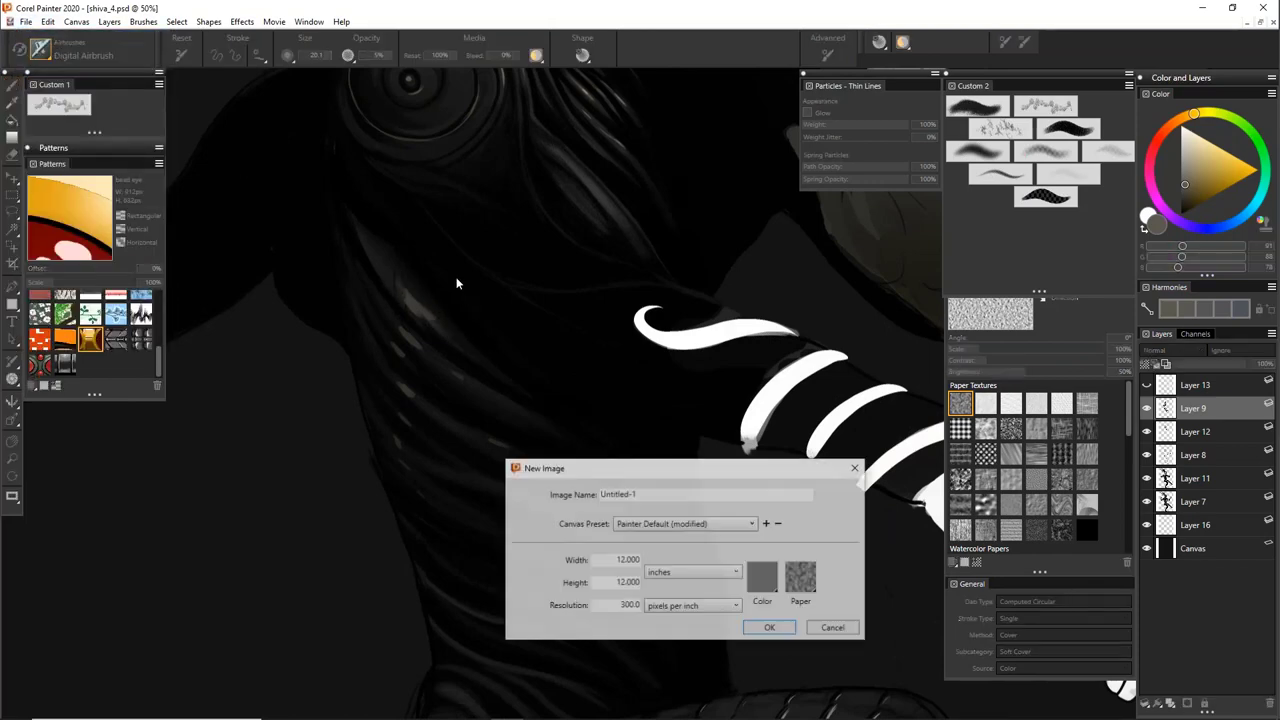
click(771, 628)
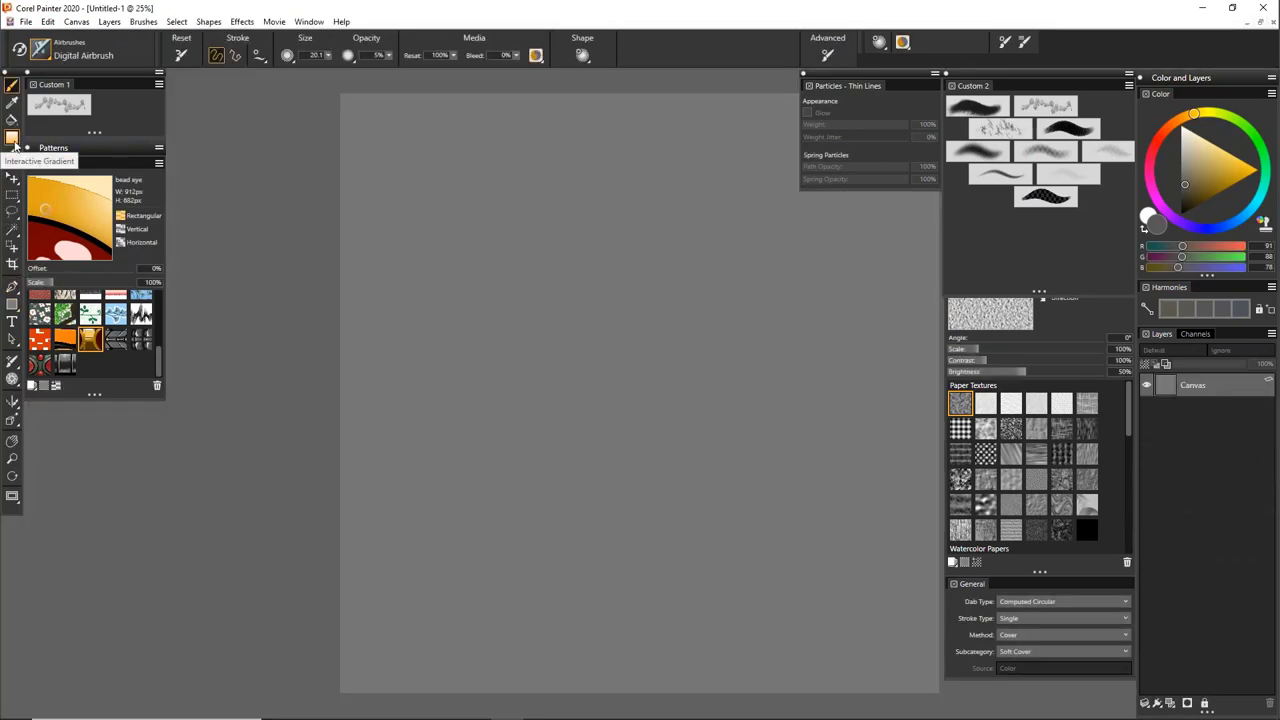
Show the Gradients panel and place it below the Patterns panel
click(309, 21)
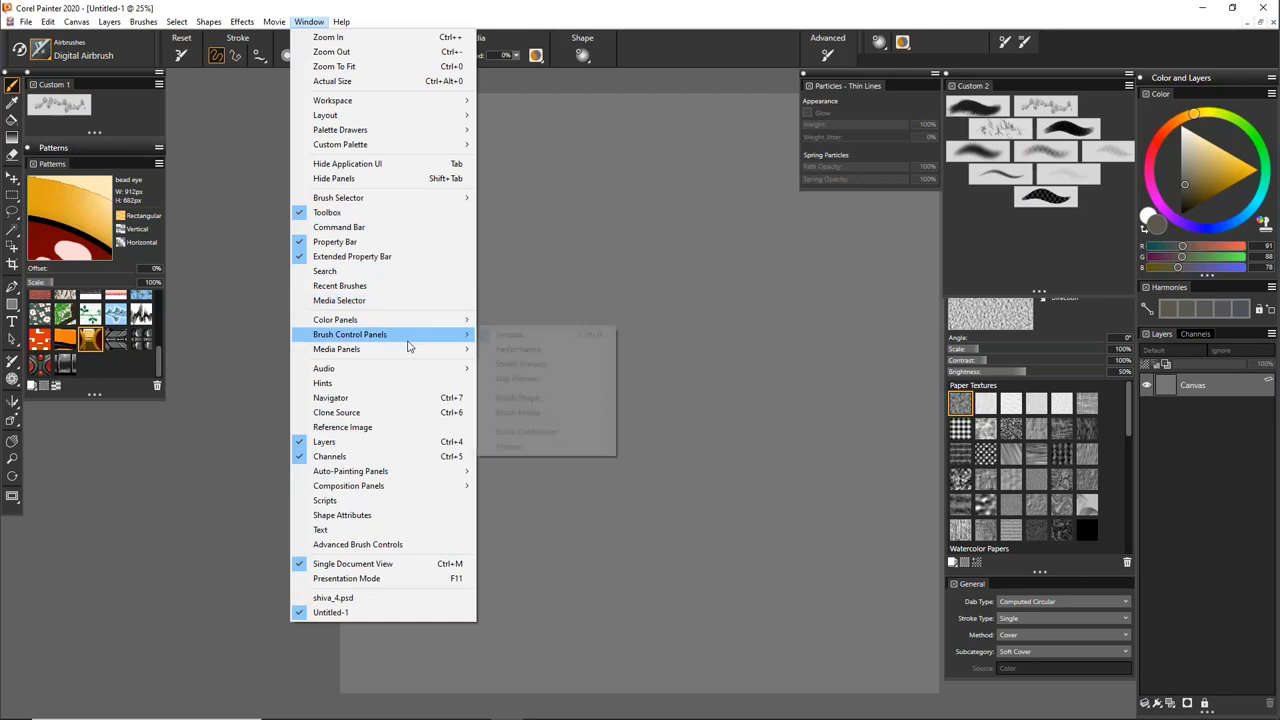
mouse_move(406, 357)
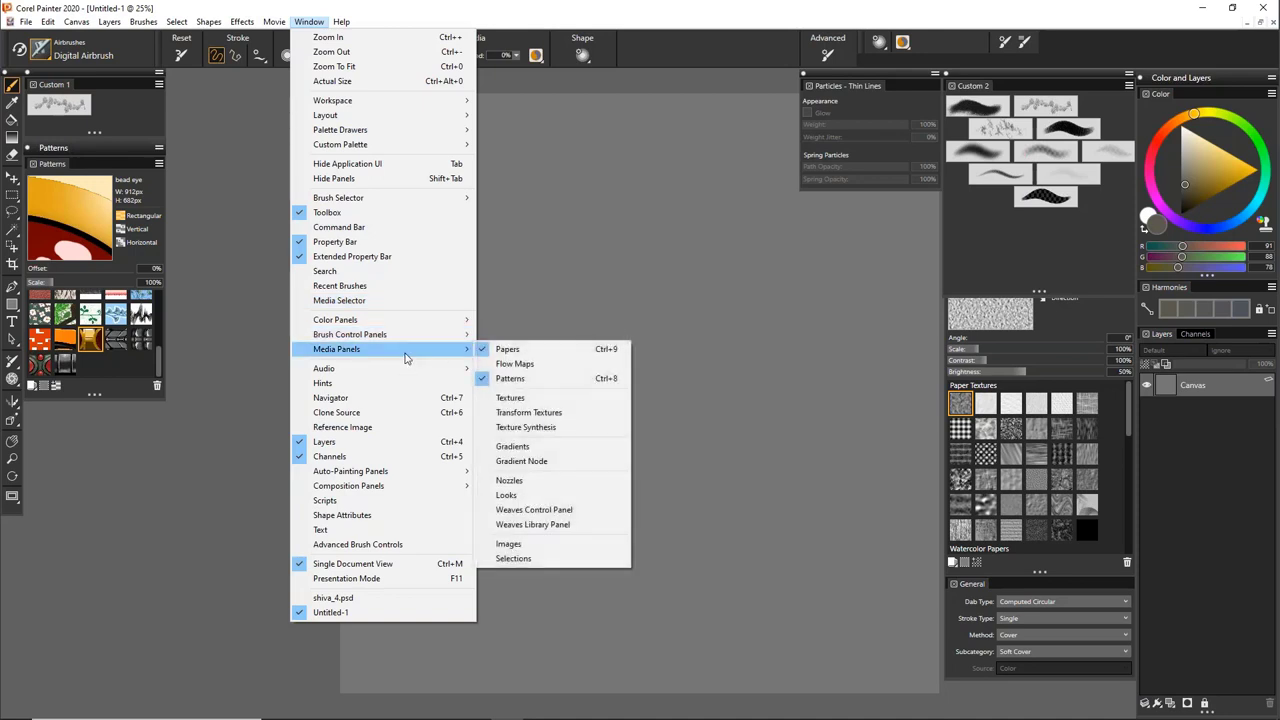
click(564, 446)
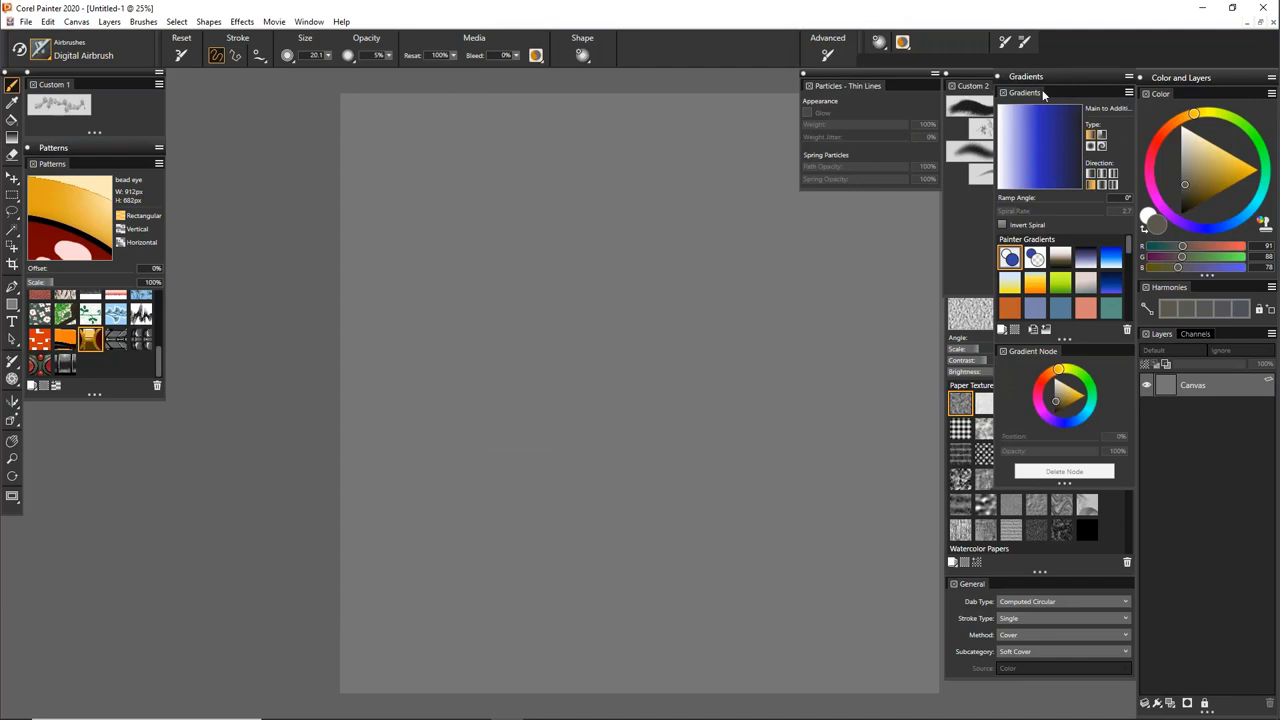
drag(1035, 93, 120, 432)
Browse the Painter Gradients library and select the Field of Grass gradient
scroll(110, 612, down, 3)
scroll(110, 613, down, 5)
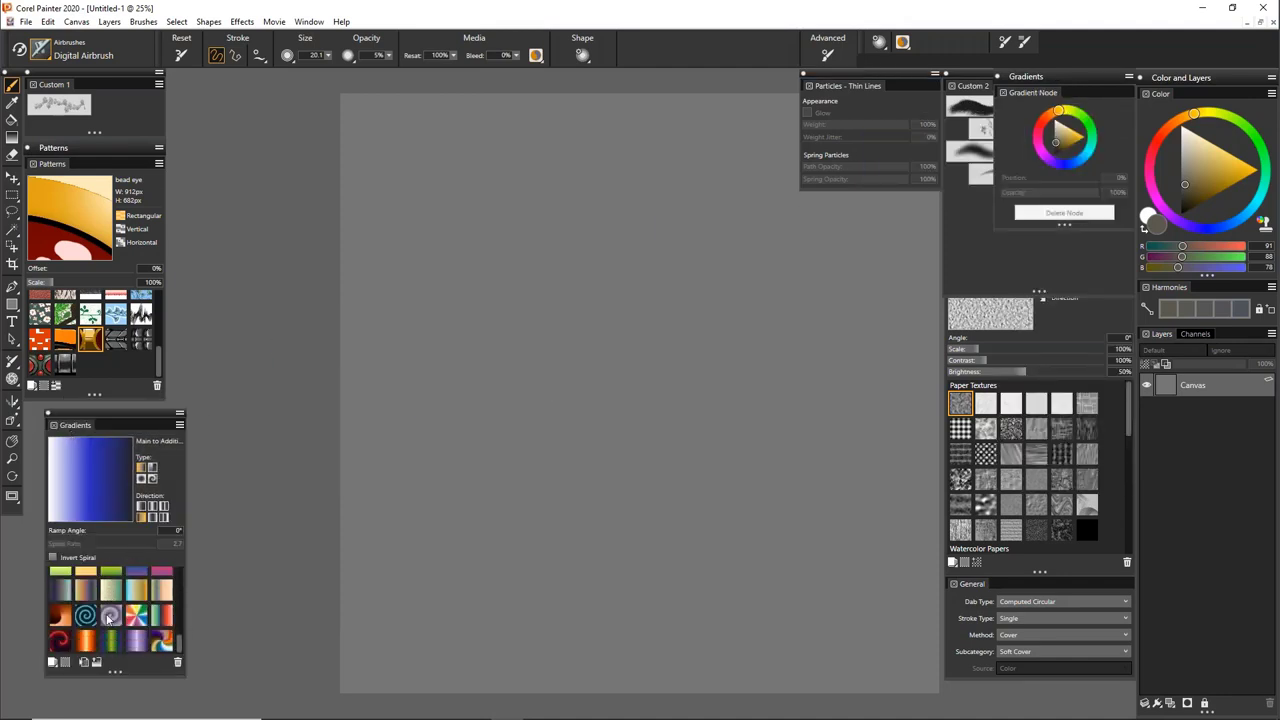
scroll(150, 608, up, 10)
scroll(175, 600, up, 1)
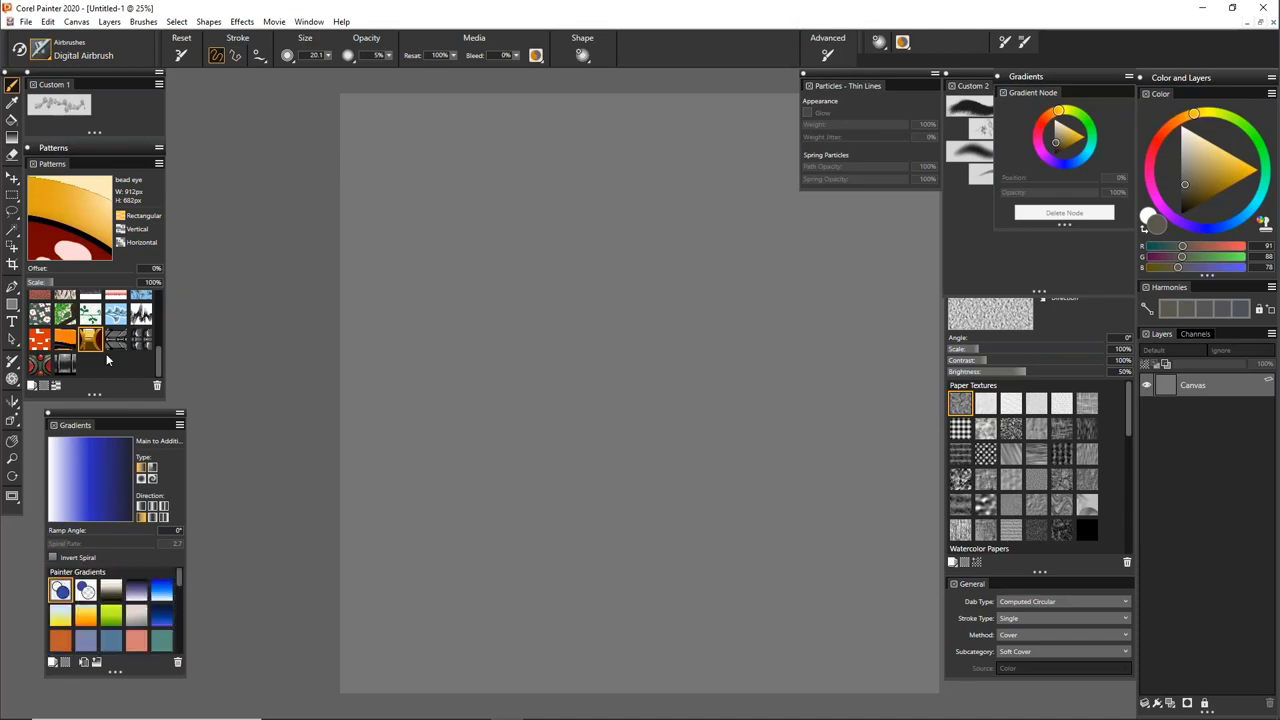
click(111, 616)
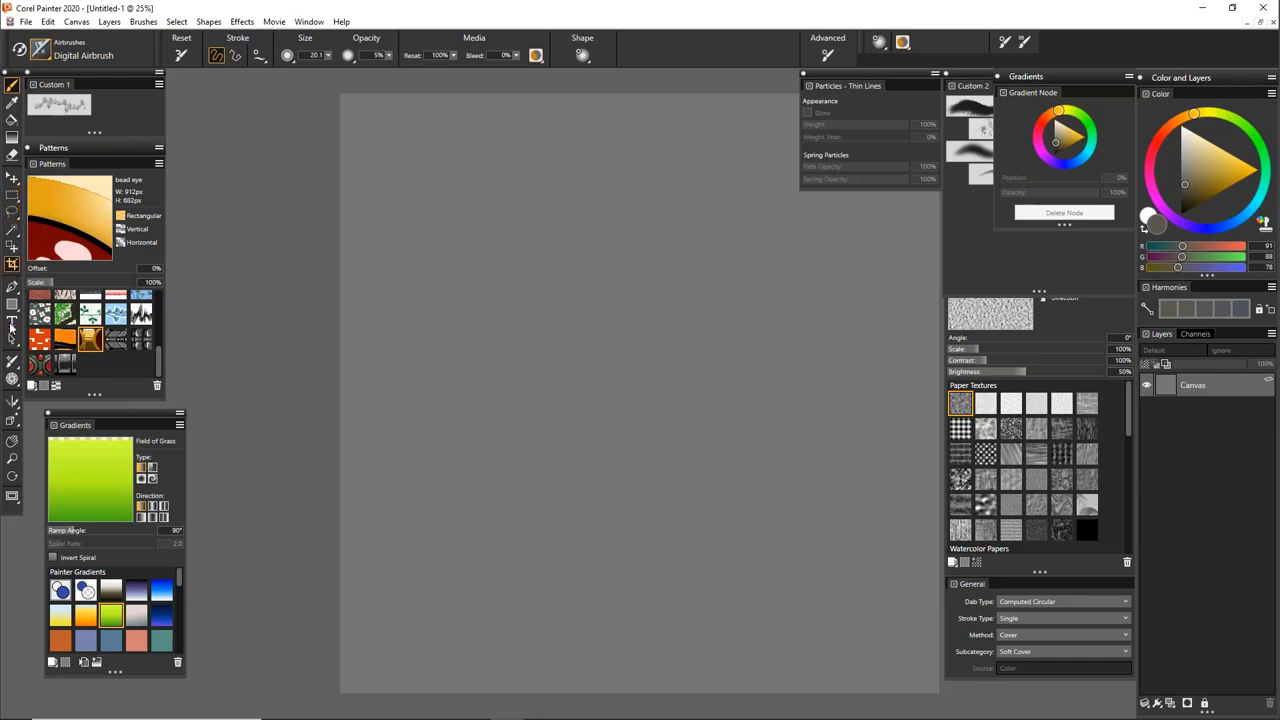
Draw a roughly square black Rectangular Shape in the upper part of the new canvas
click(12, 305)
drag(412, 247, 560, 391)
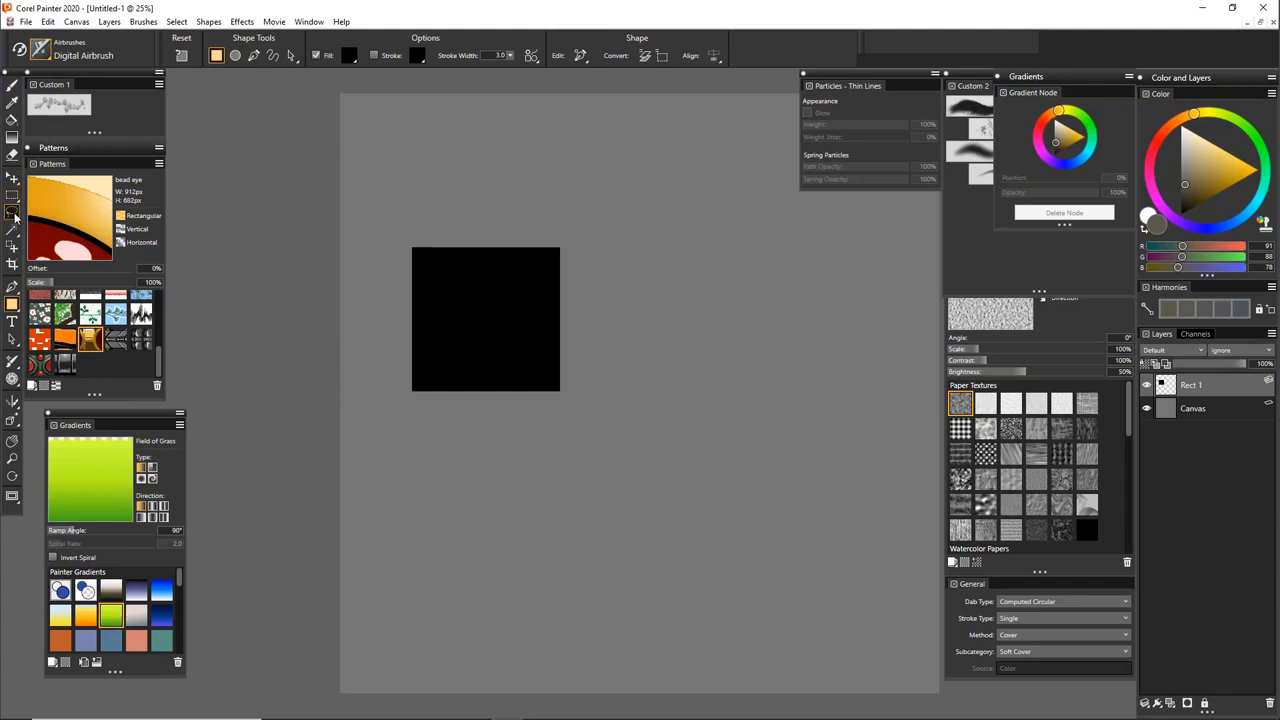
key(g)
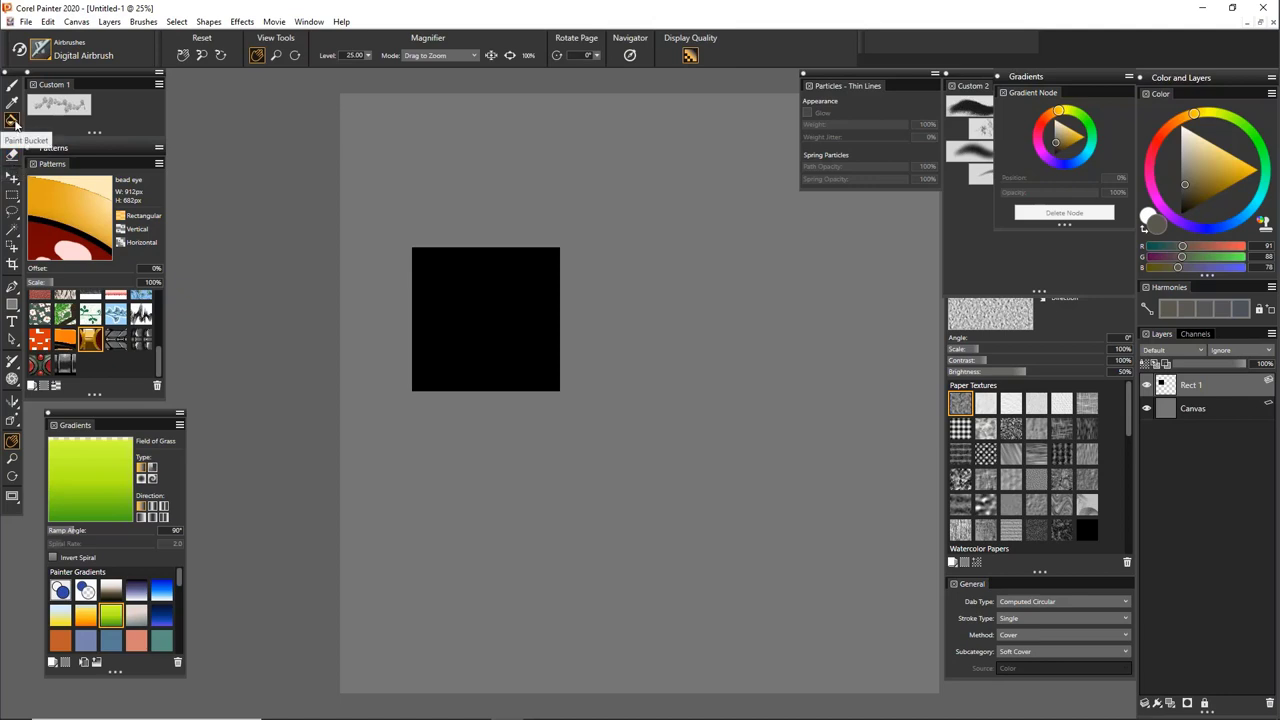
click(13, 120)
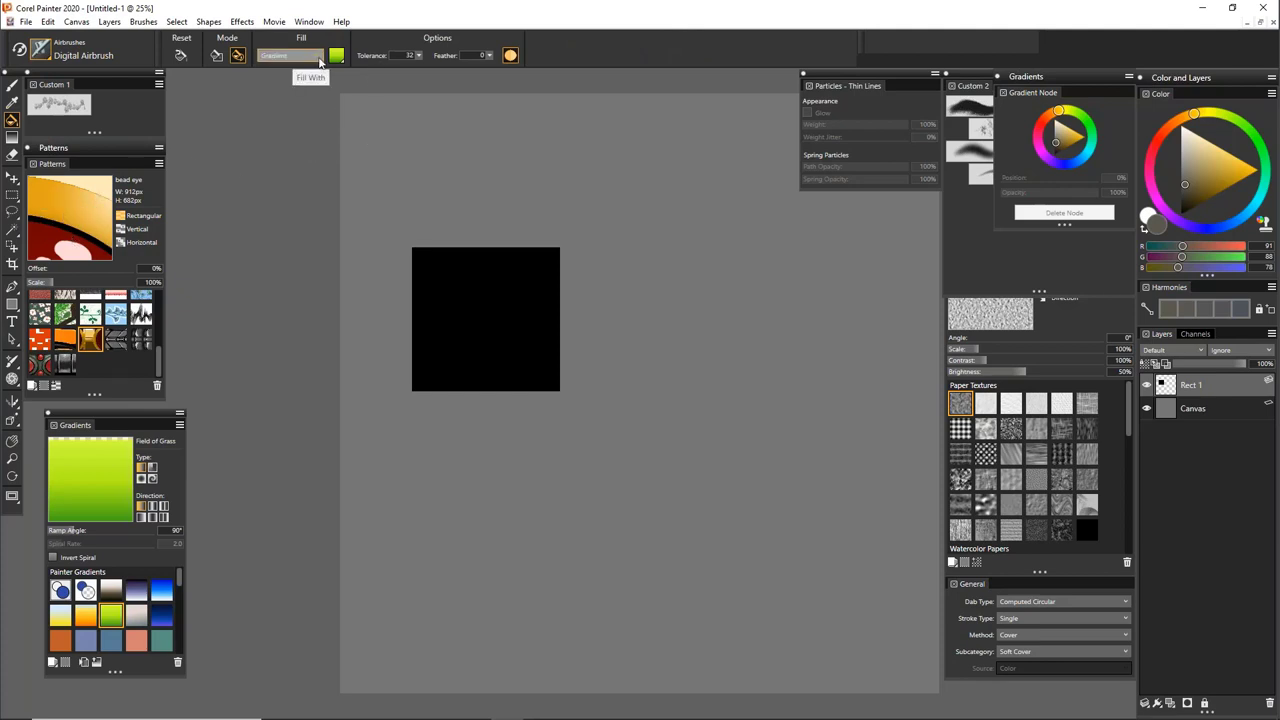
click(669, 360)
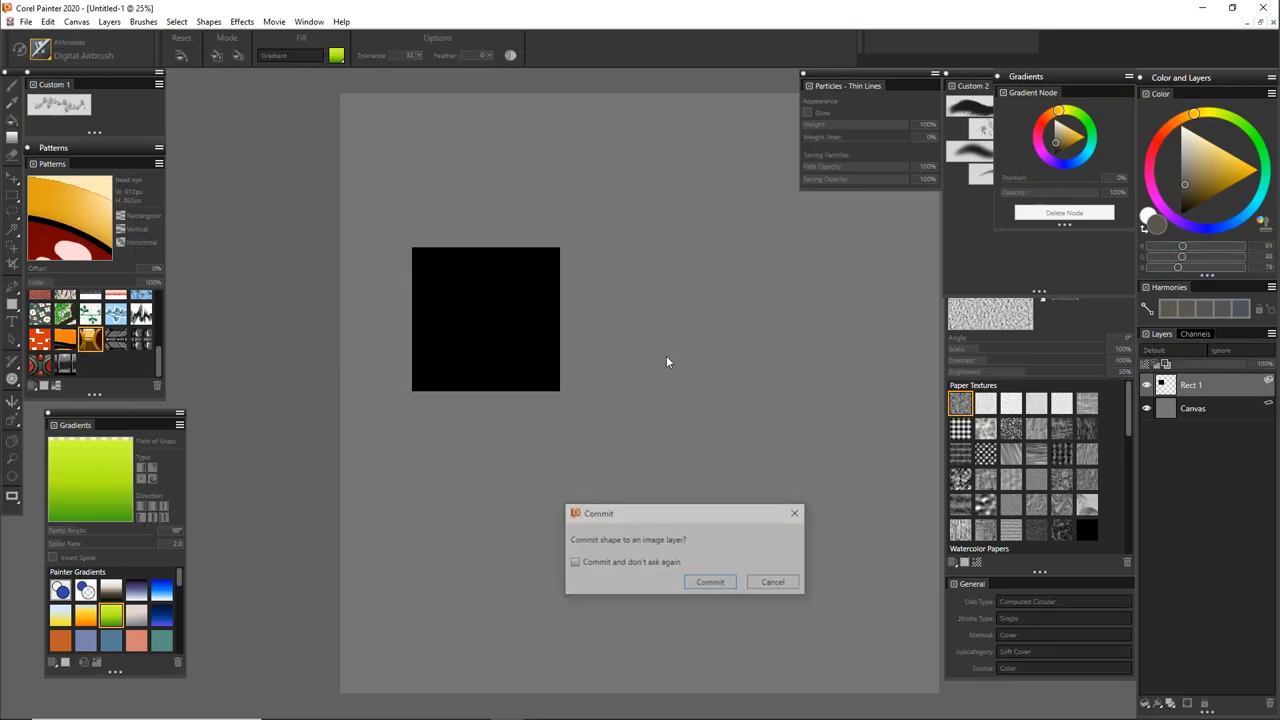
click(797, 513)
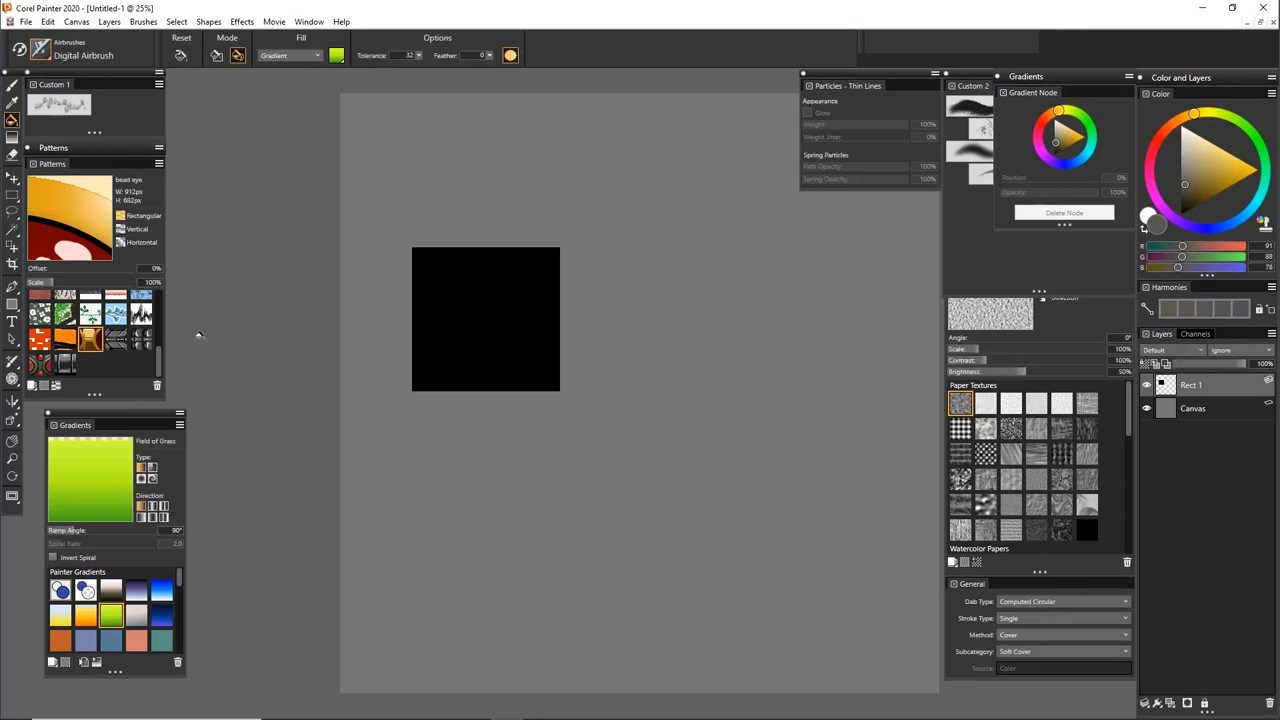
double_click(15, 121)
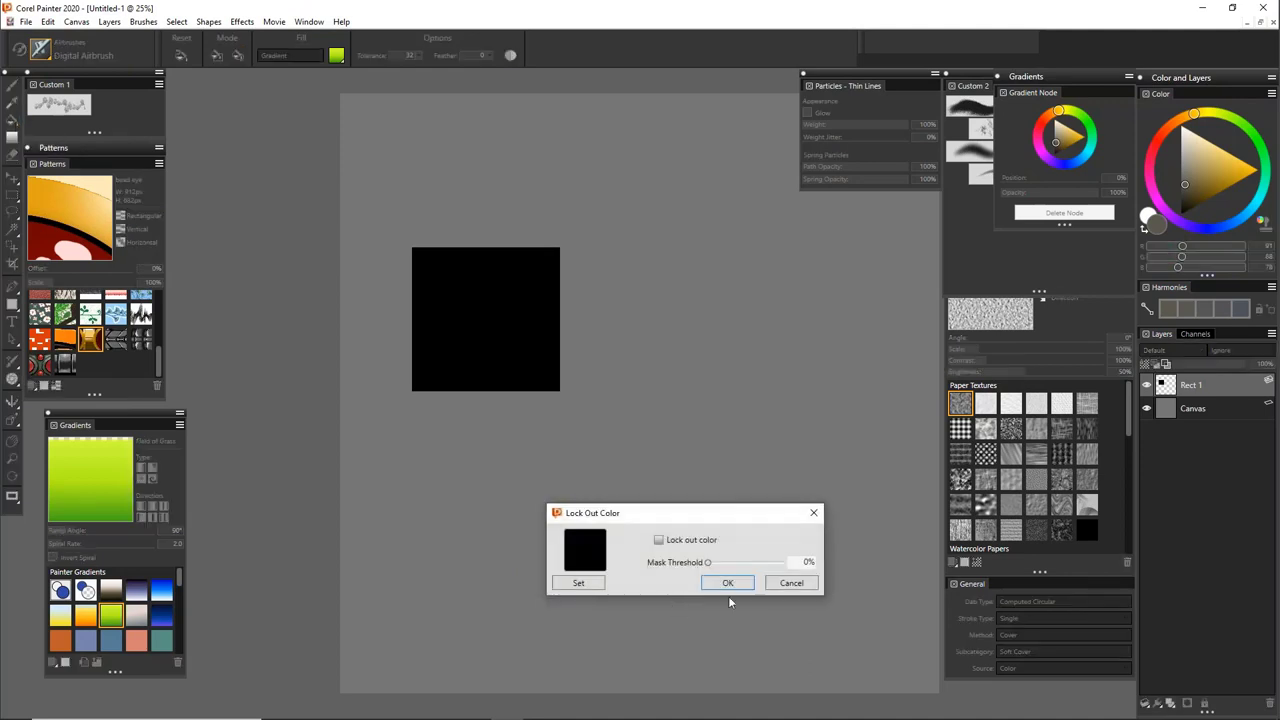
click(795, 586)
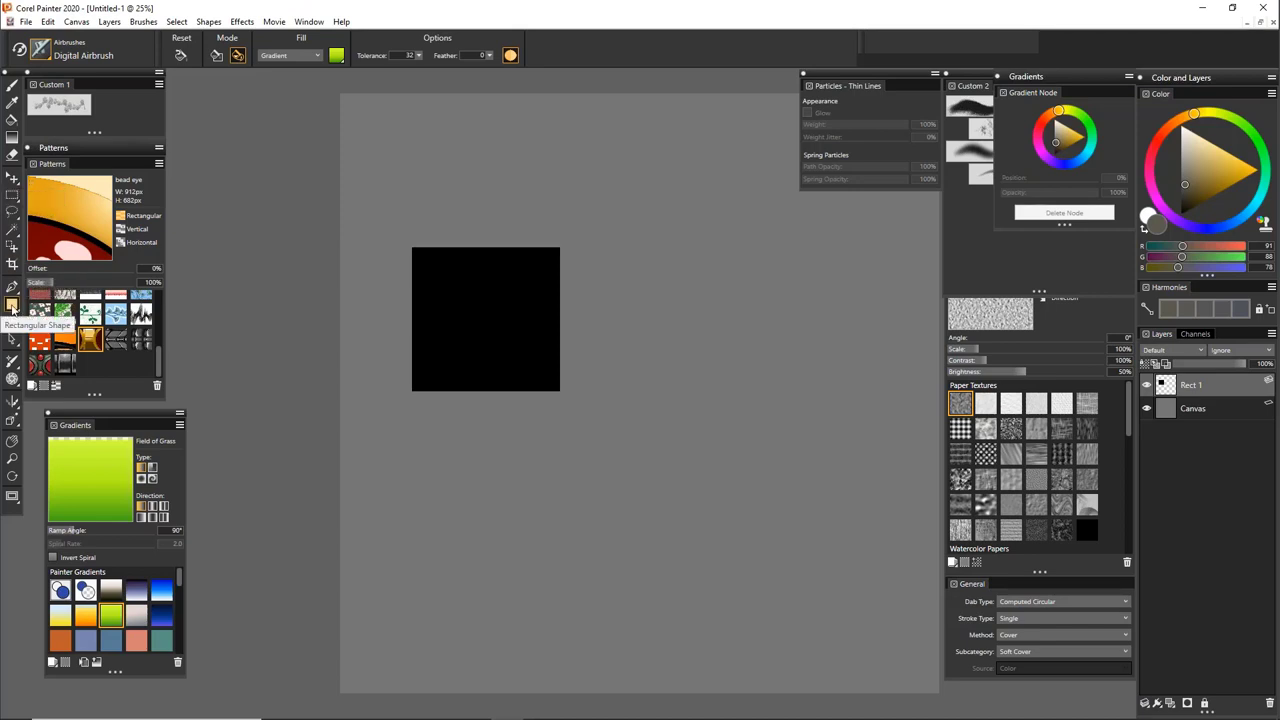
Draw a diagonal Interactive Gradient from the black square's upper-left corner and recolour its start node light green (199, 255, 176)
click(12, 137)
drag(409, 251, 713, 489)
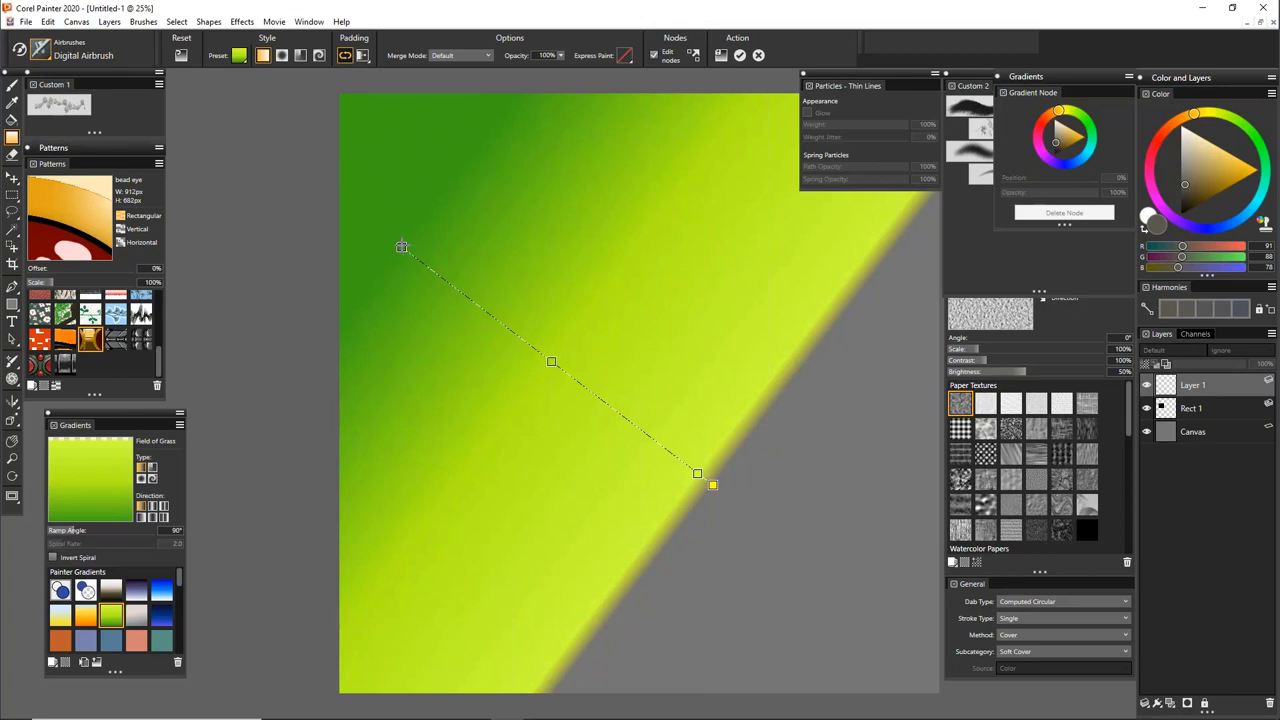
click(401, 247)
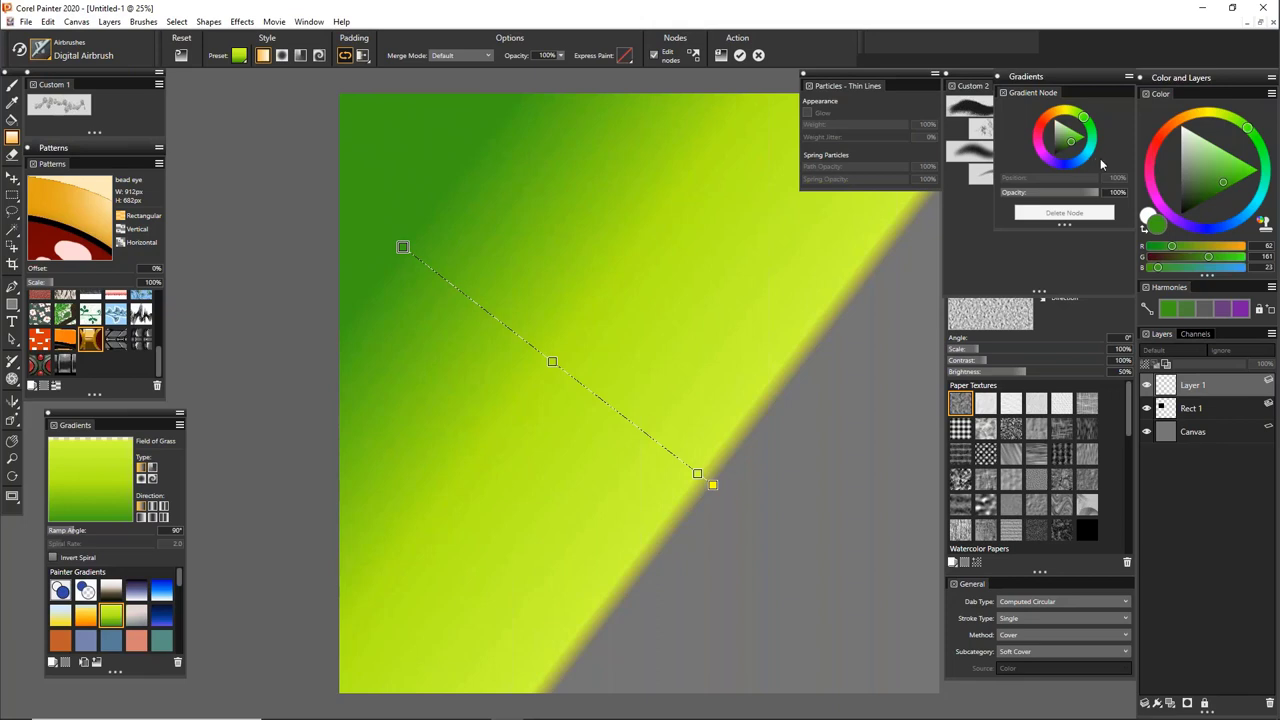
drag(1221, 166, 1204, 124)
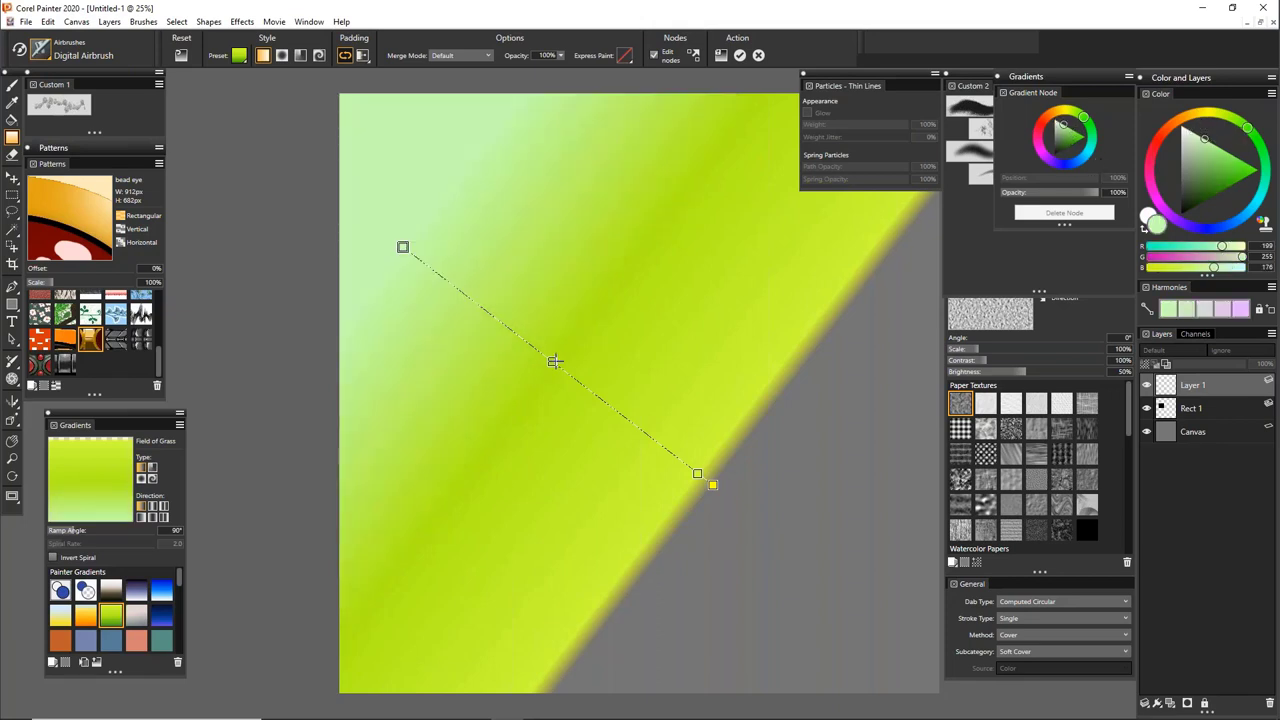
Recolour the gradient's middle node dark blue
click(552, 361)
click(1218, 230)
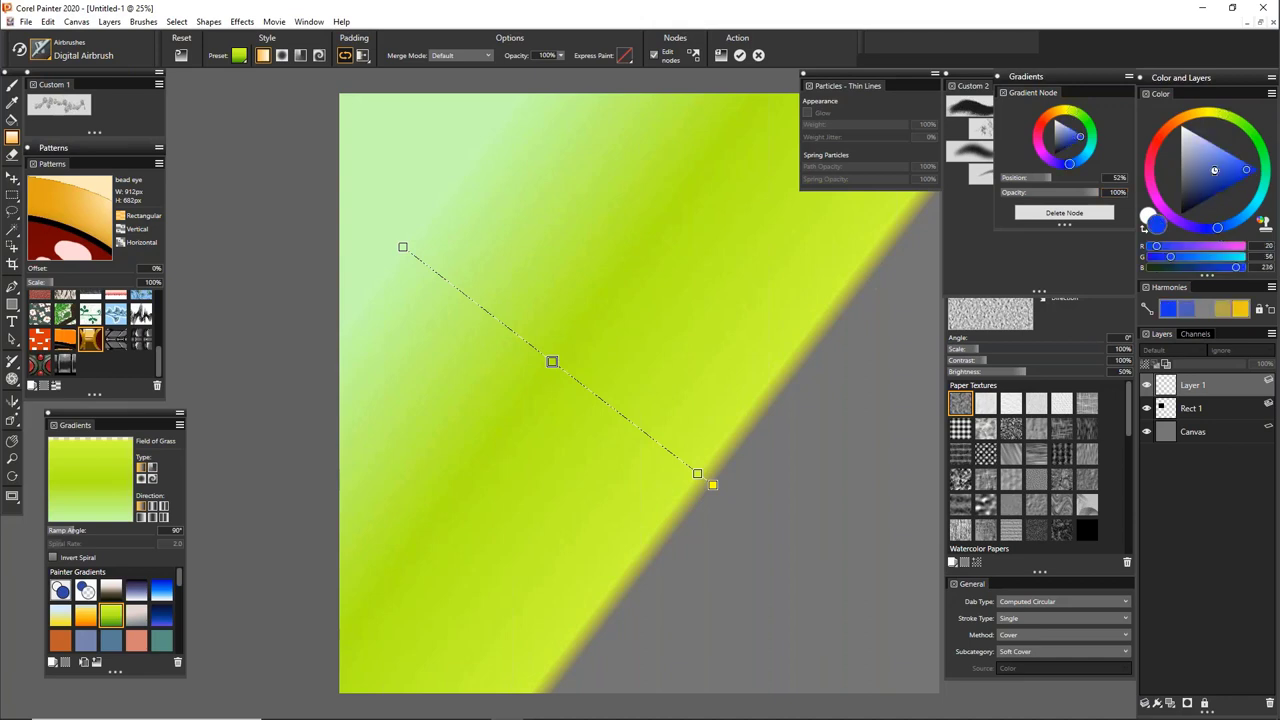
click(1212, 196)
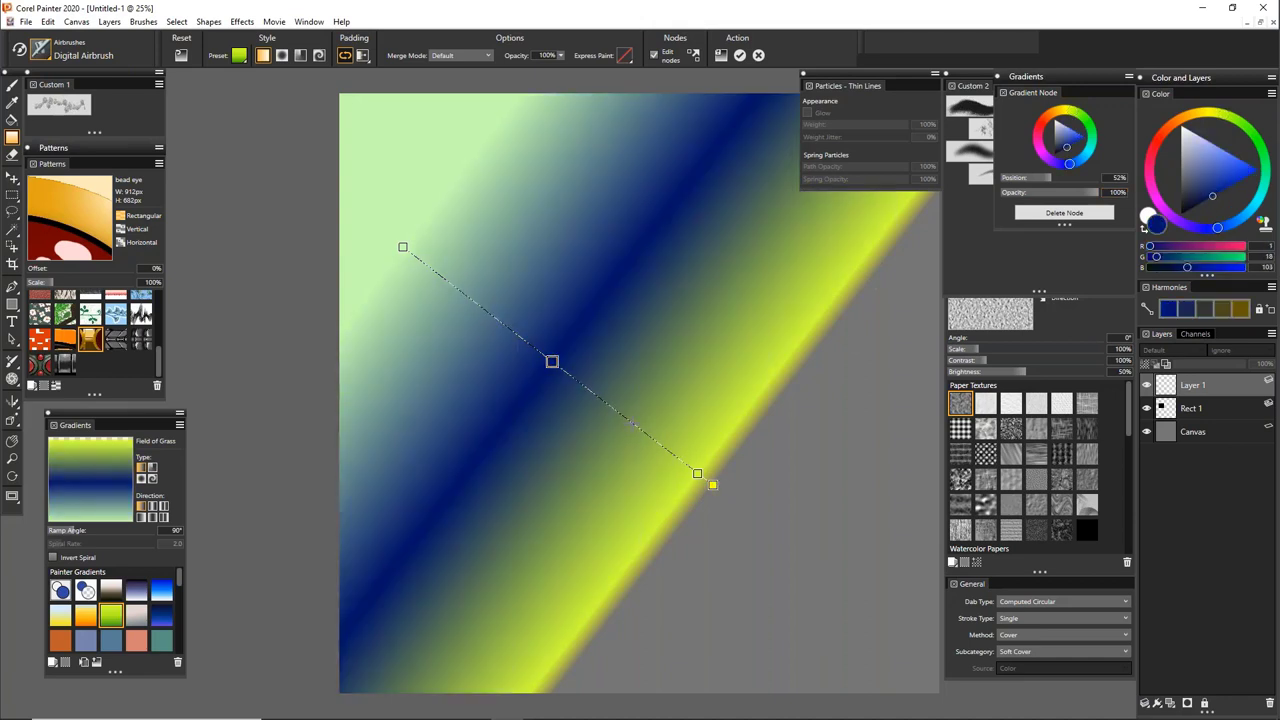
Add a gradient node between the dark blue and yellow-green nodes and colour it bright orange
click(633, 423)
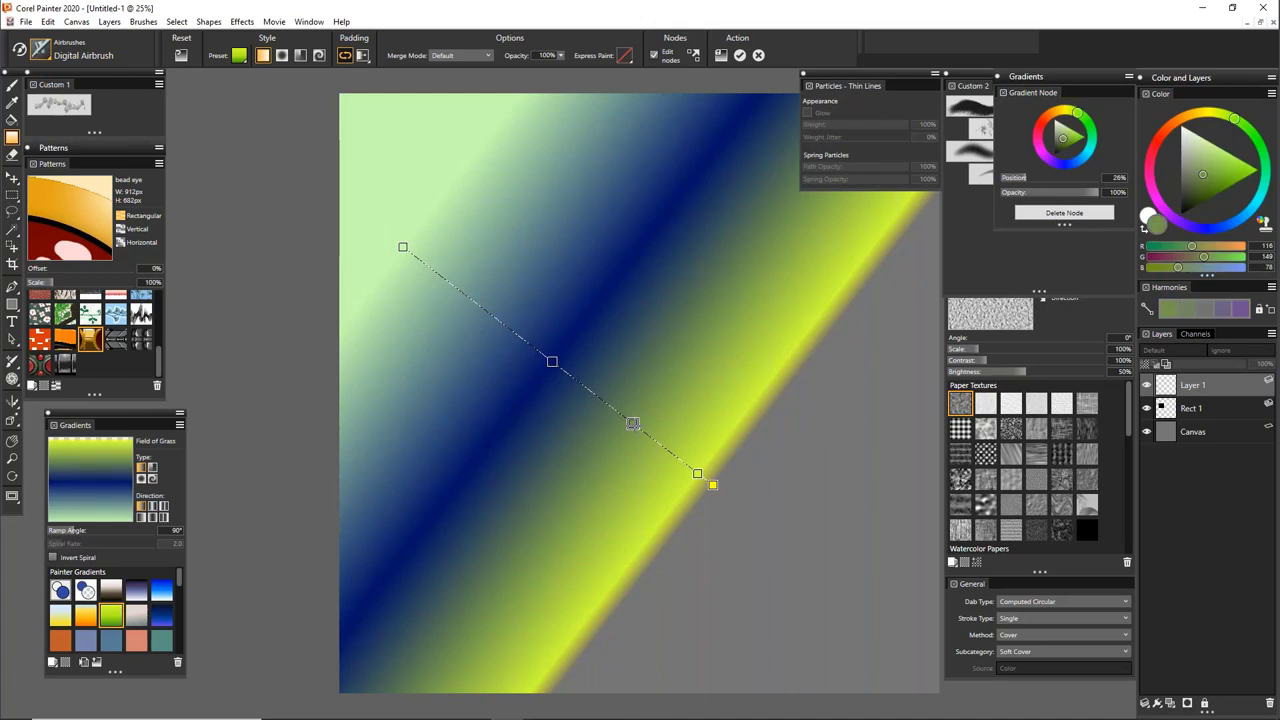
click(1183, 118)
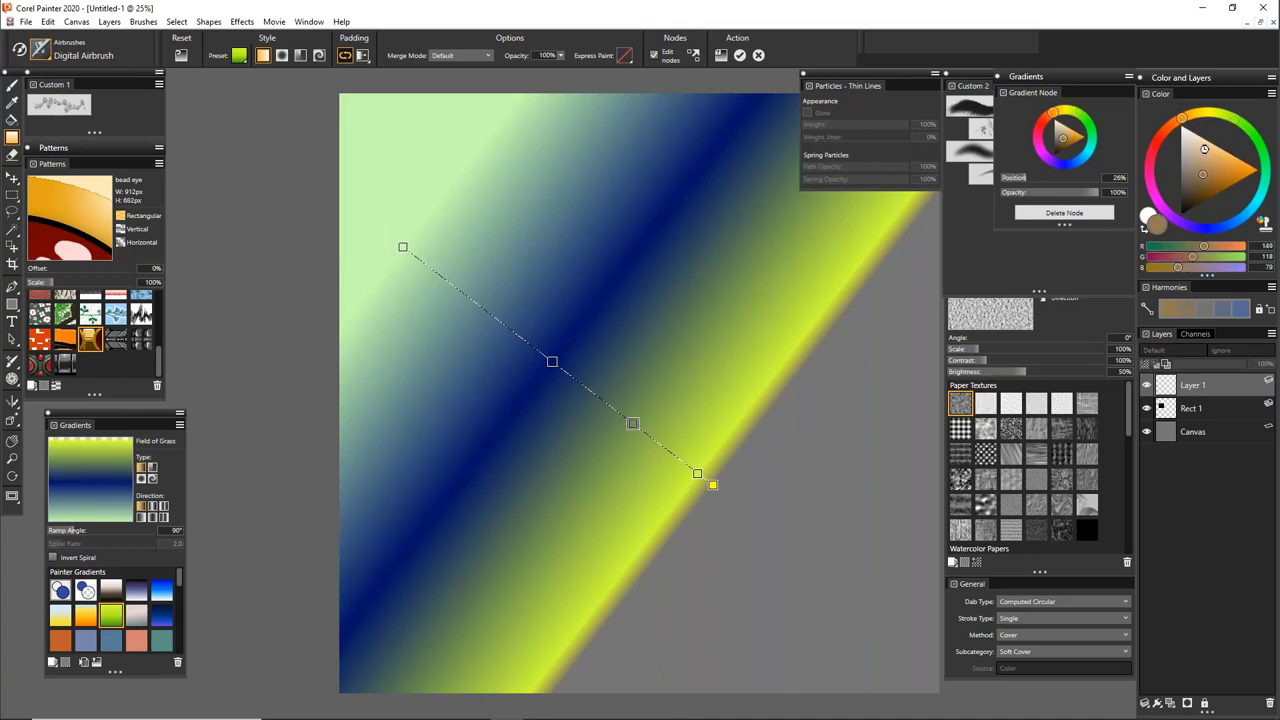
click(1231, 155)
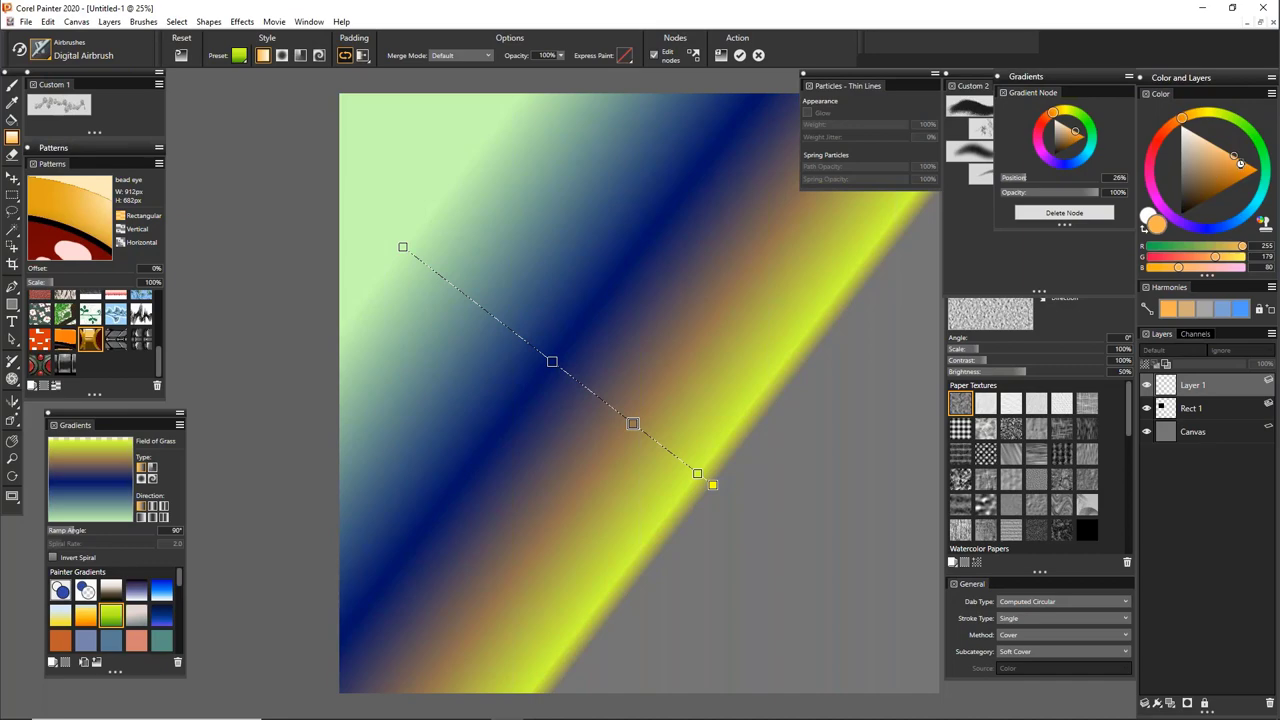
click(1240, 163)
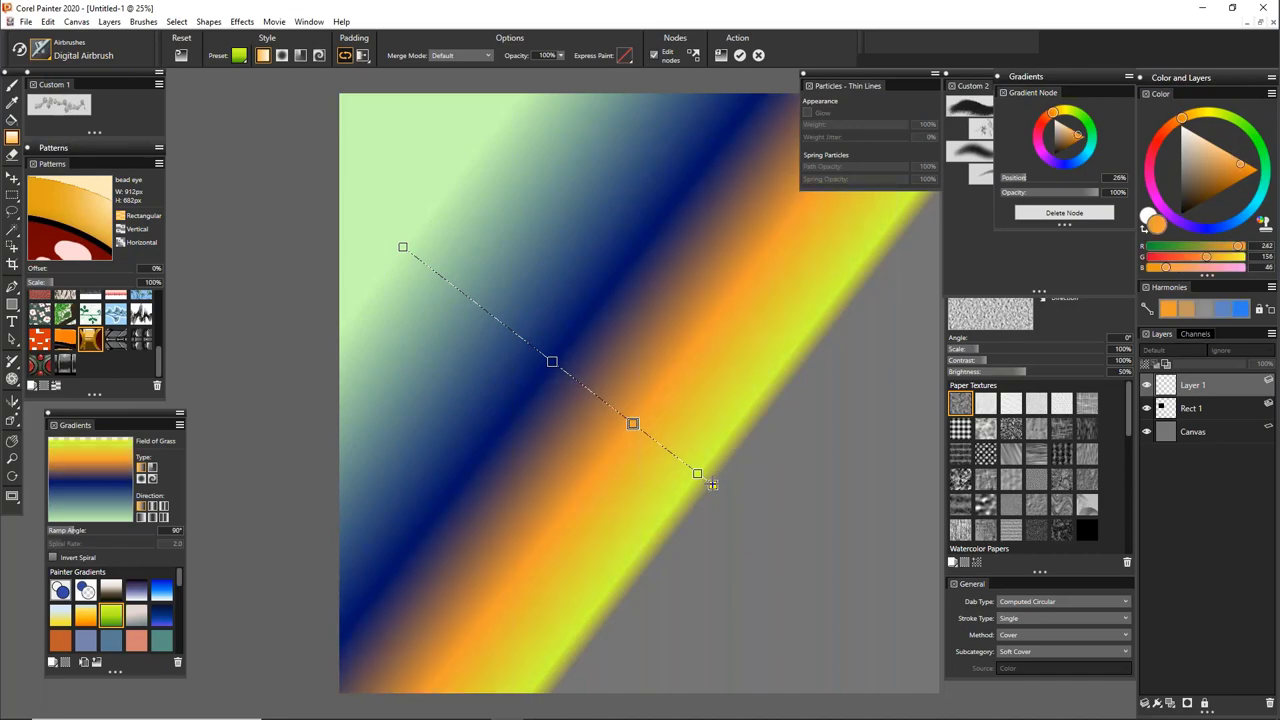
Extend the gradient line to the canvas's lower-right corner and shift the blue, orange and yellow-green nodes back towards its start
drag(711, 484, 921, 677)
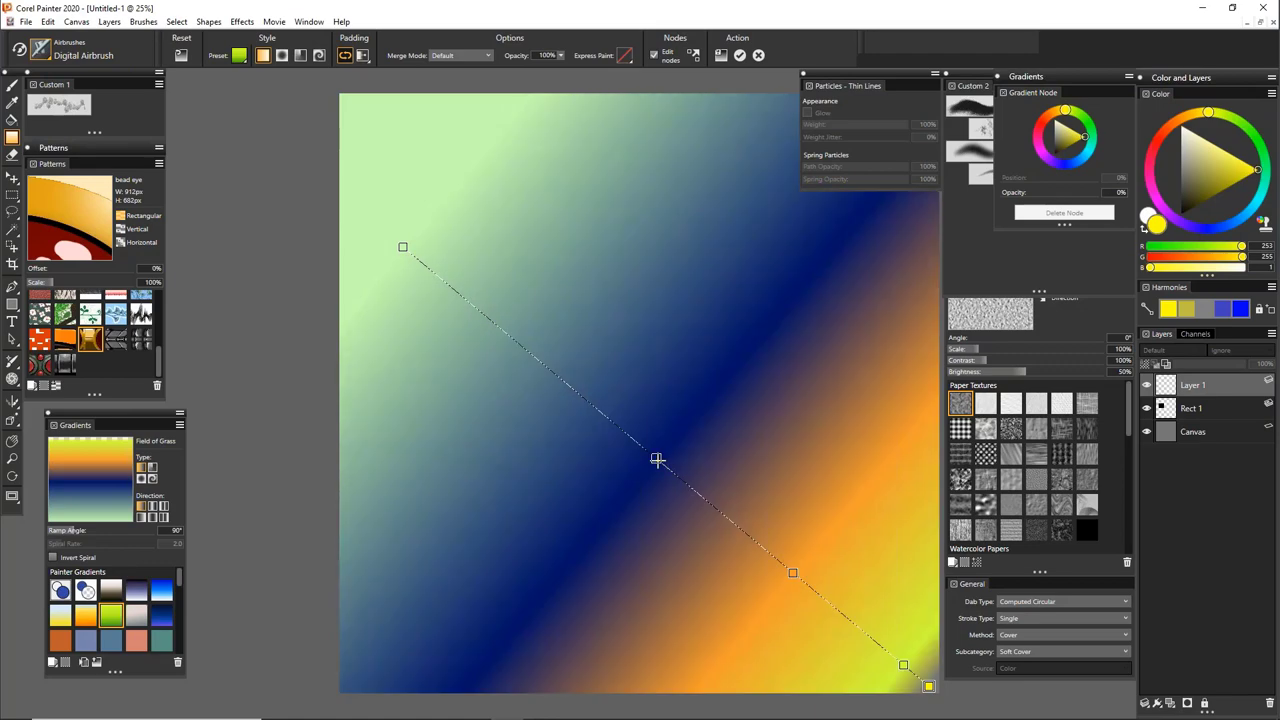
drag(657, 459, 527, 350)
drag(793, 571, 682, 481)
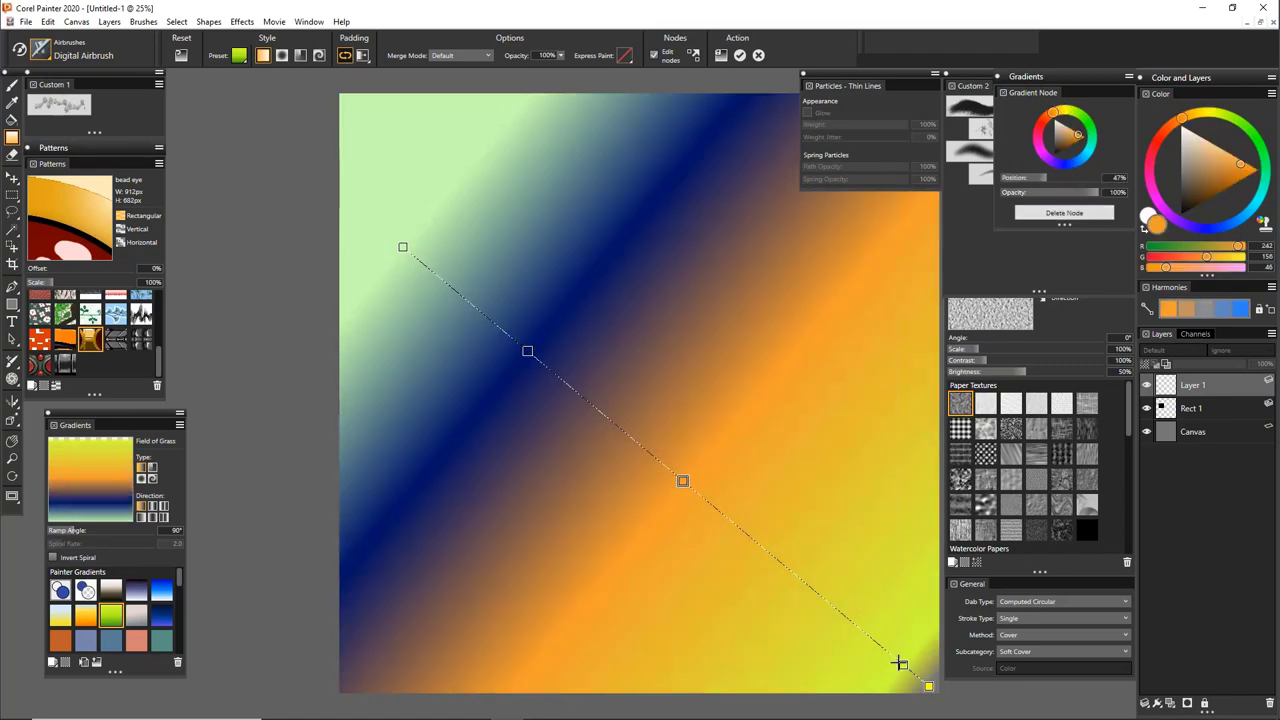
drag(899, 662, 825, 601)
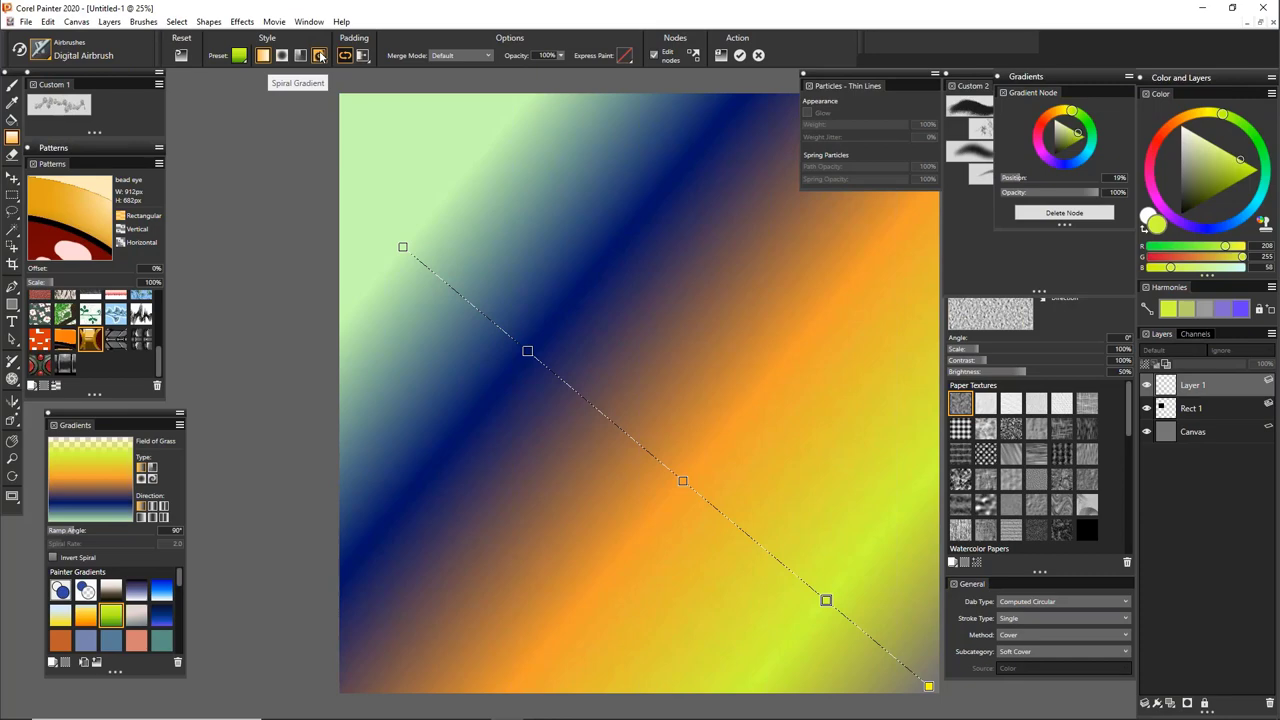
Preview the gradient in the spiral and sweeping radial styles and set it to Circular Gradient
click(319, 56)
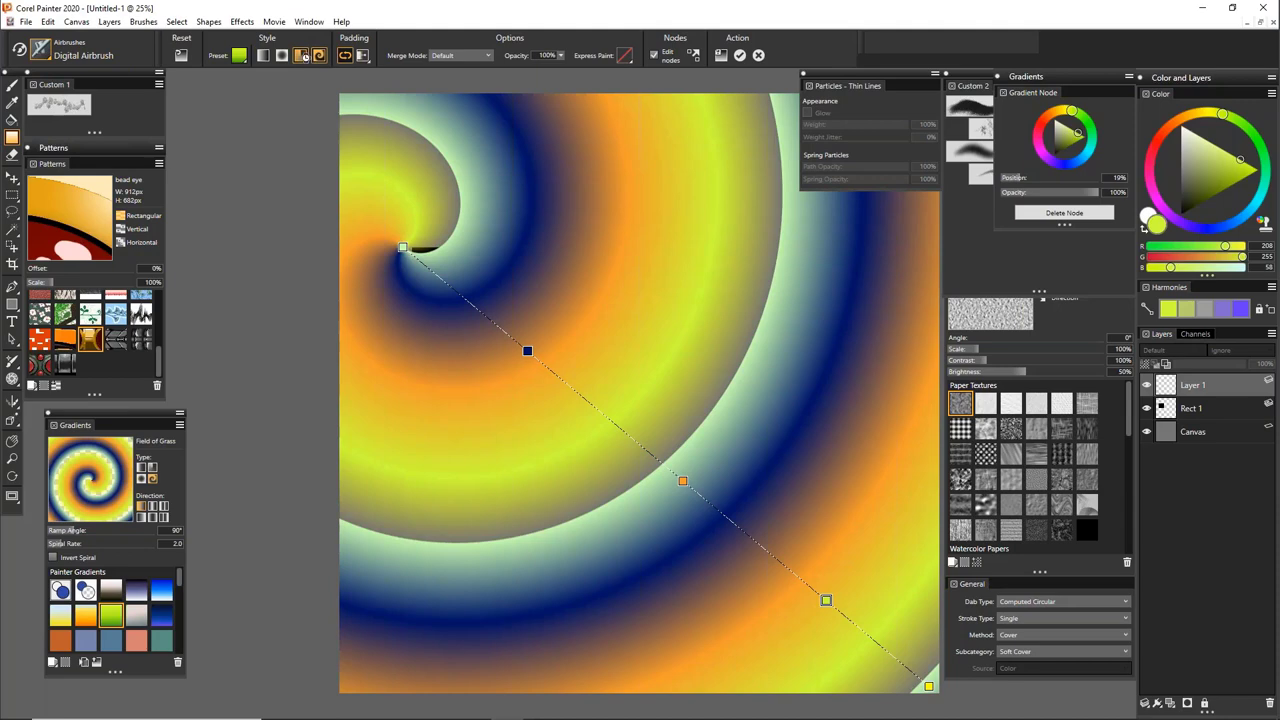
click(302, 56)
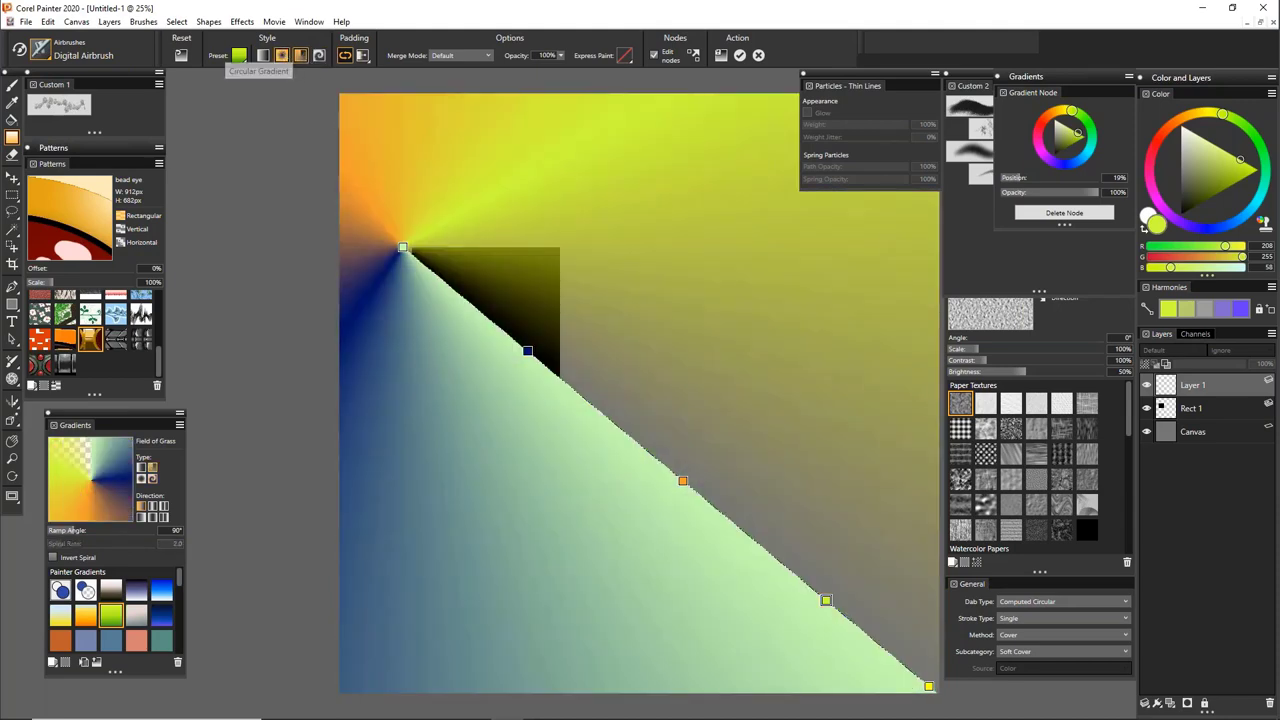
click(263, 56)
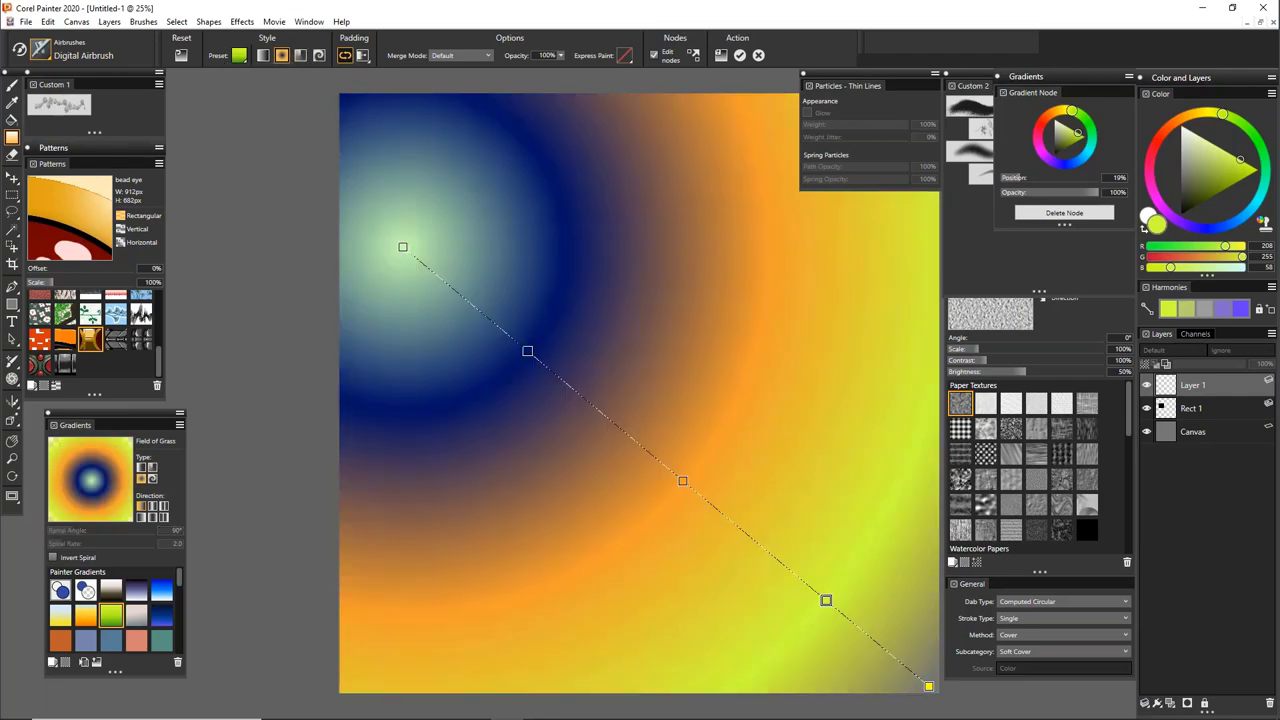
Set the gradient's Express Paint effect to Jittery Strokes and look over the other available effects
click(624, 56)
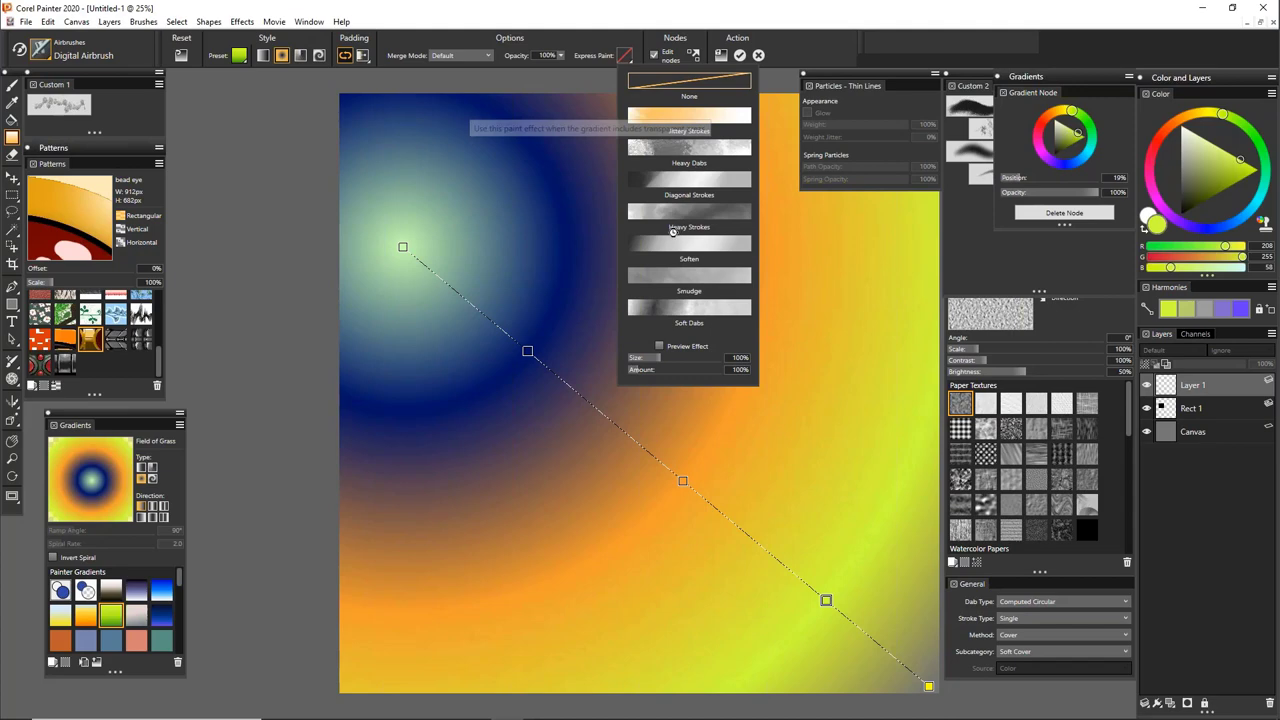
click(672, 224)
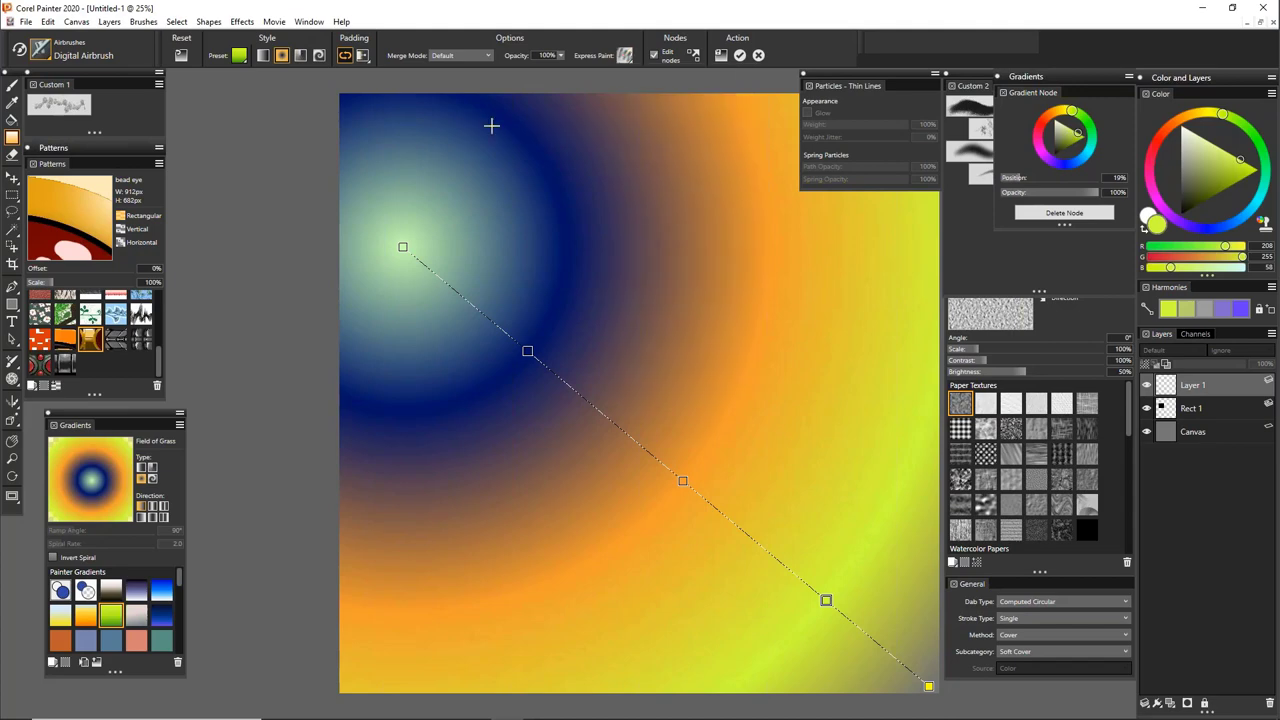
click(624, 56)
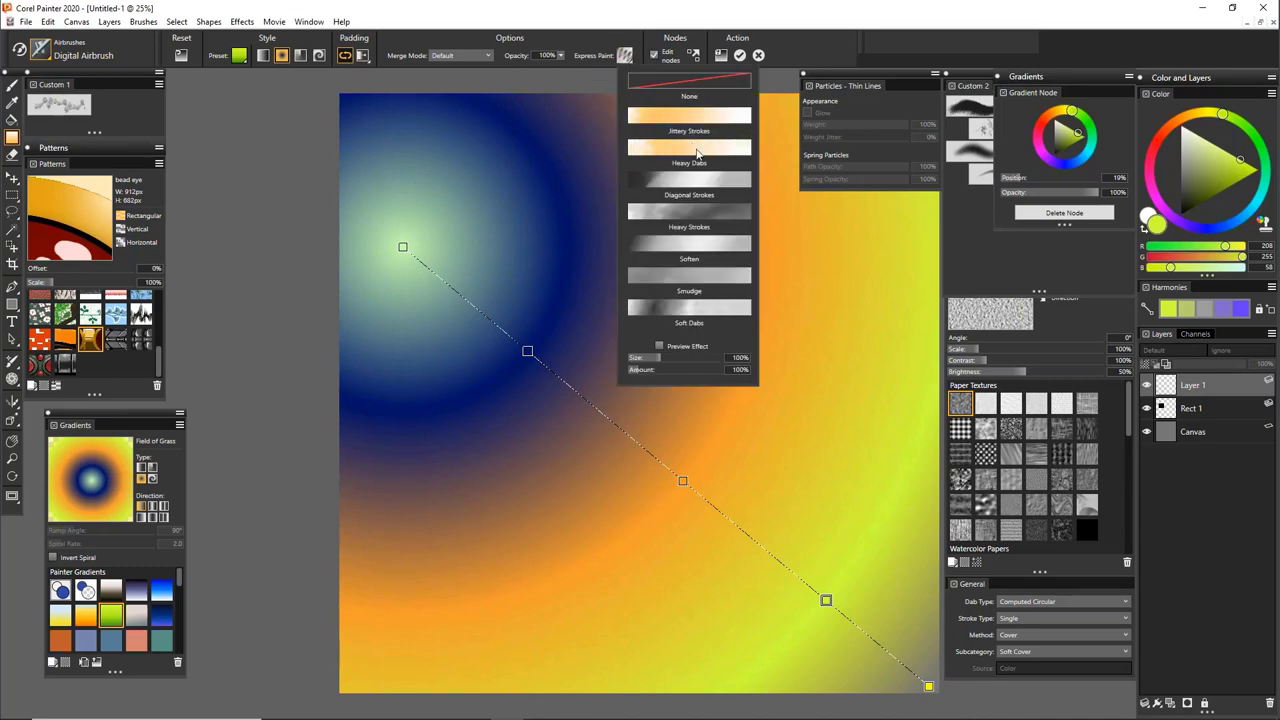
click(829, 186)
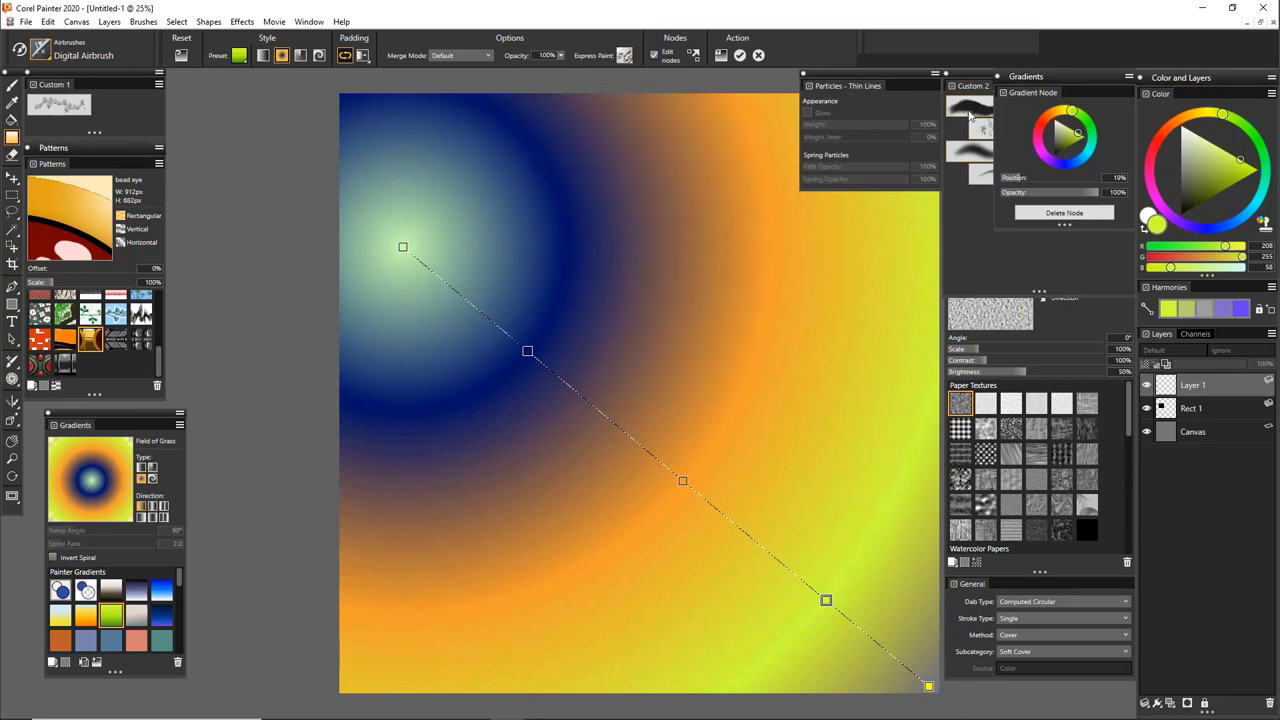
Commit the gradient so its Jittery Strokes effect is painted onto Layer 1, and close the untitled image
click(969, 115)
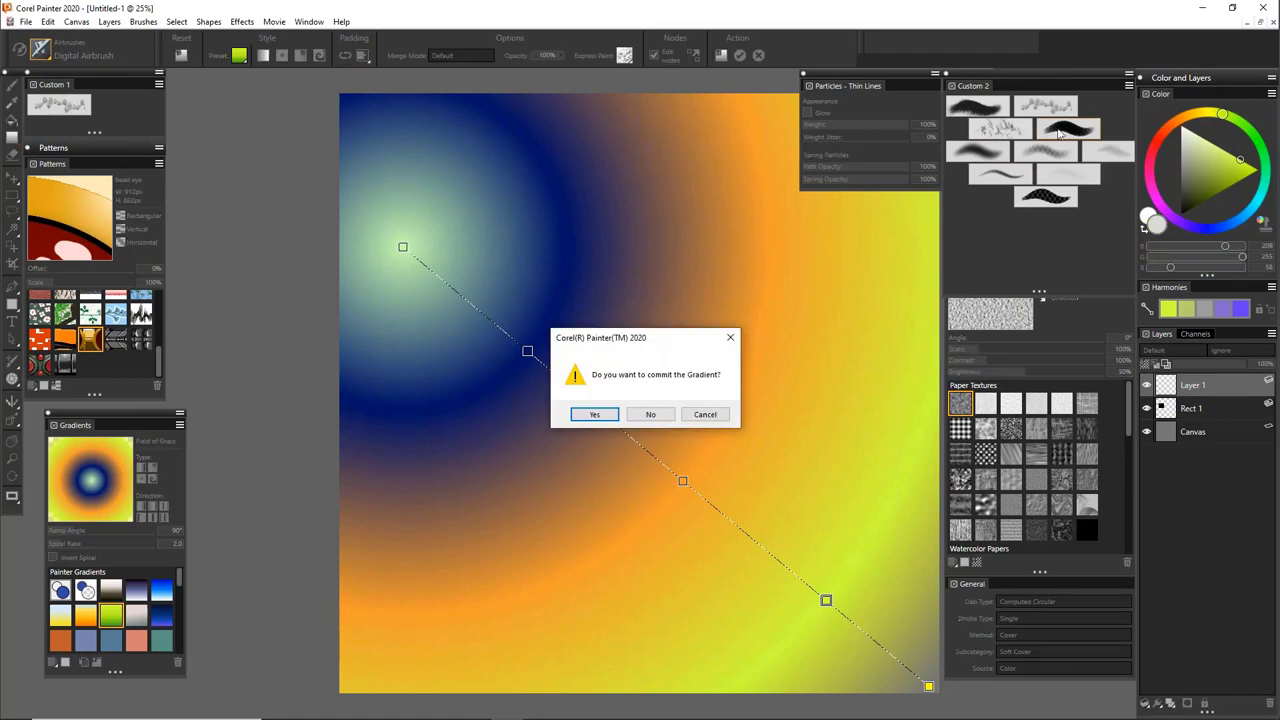
click(638, 418)
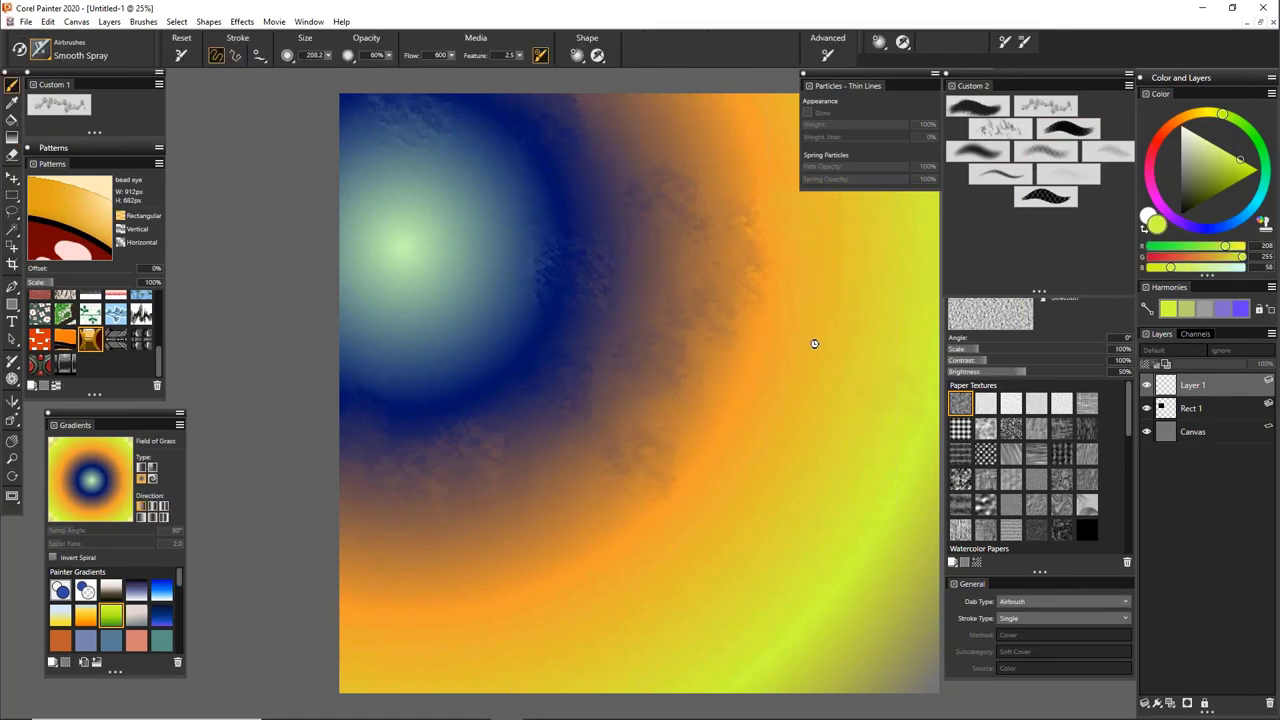
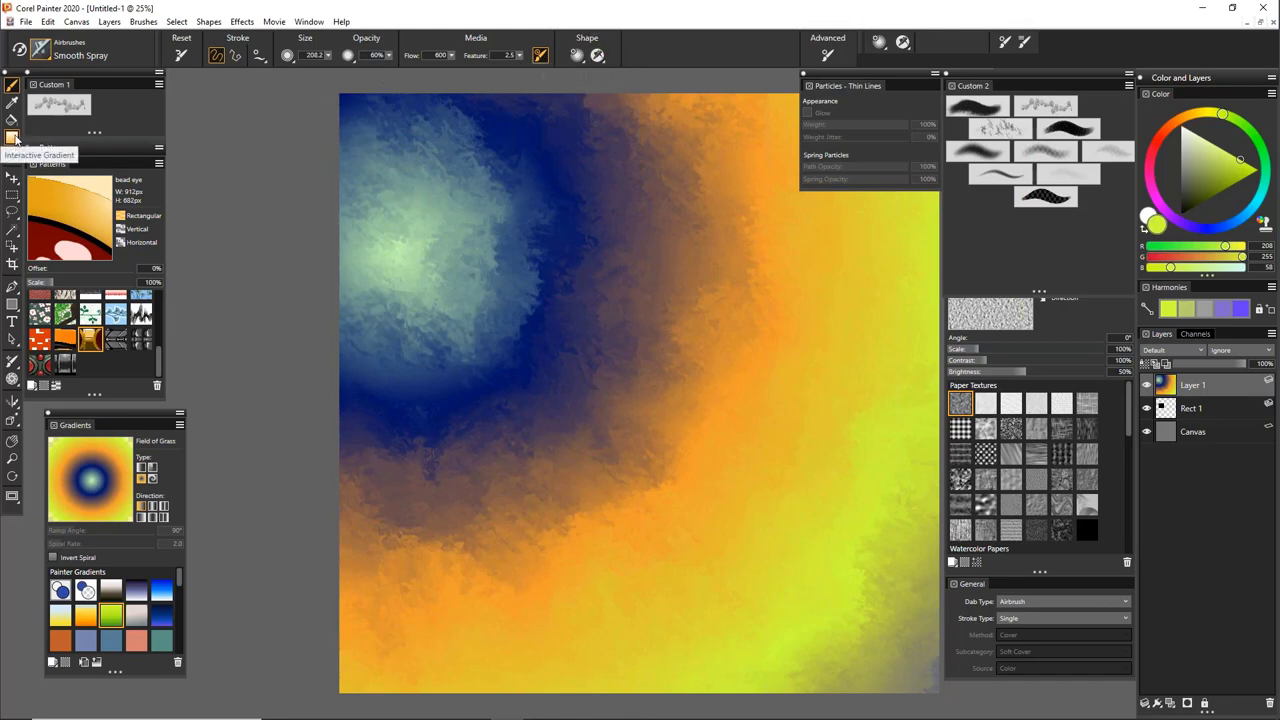
click(1273, 27)
click(666, 418)
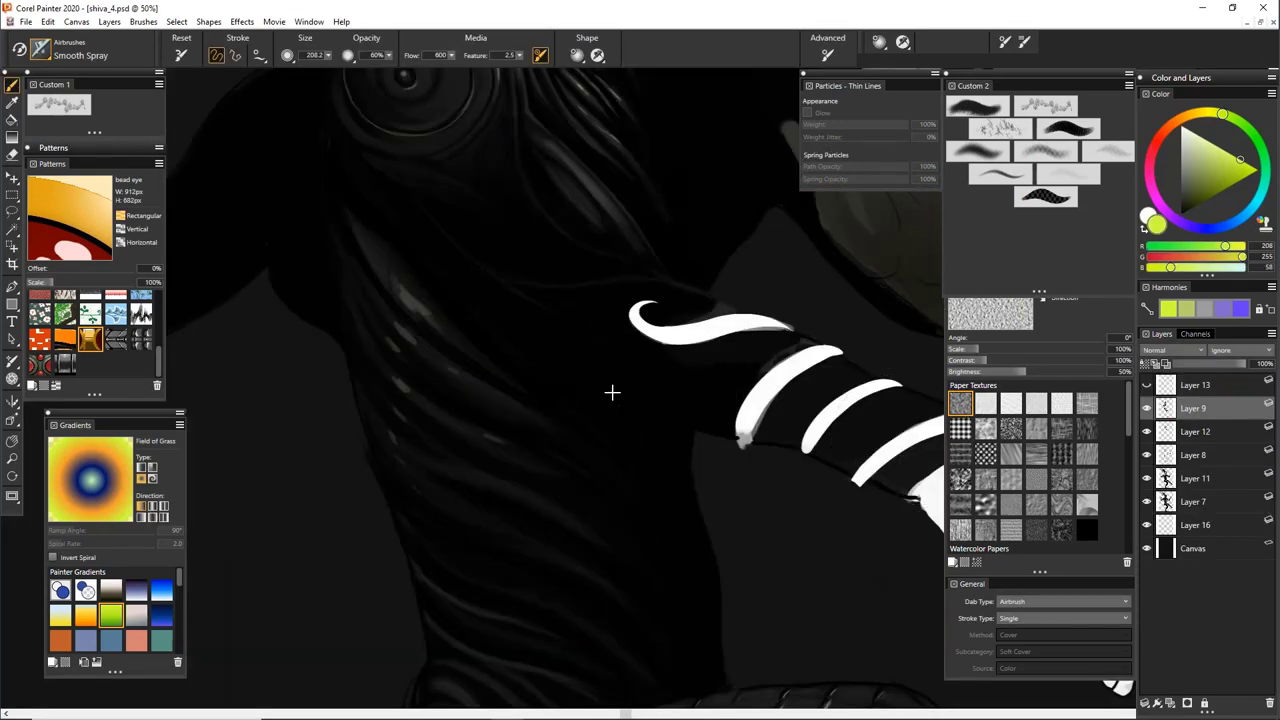
mouse_move(615, 395)
mouse_down()
mouse_move(604, 414)
mouse_move(597, 357)
mouse_up()
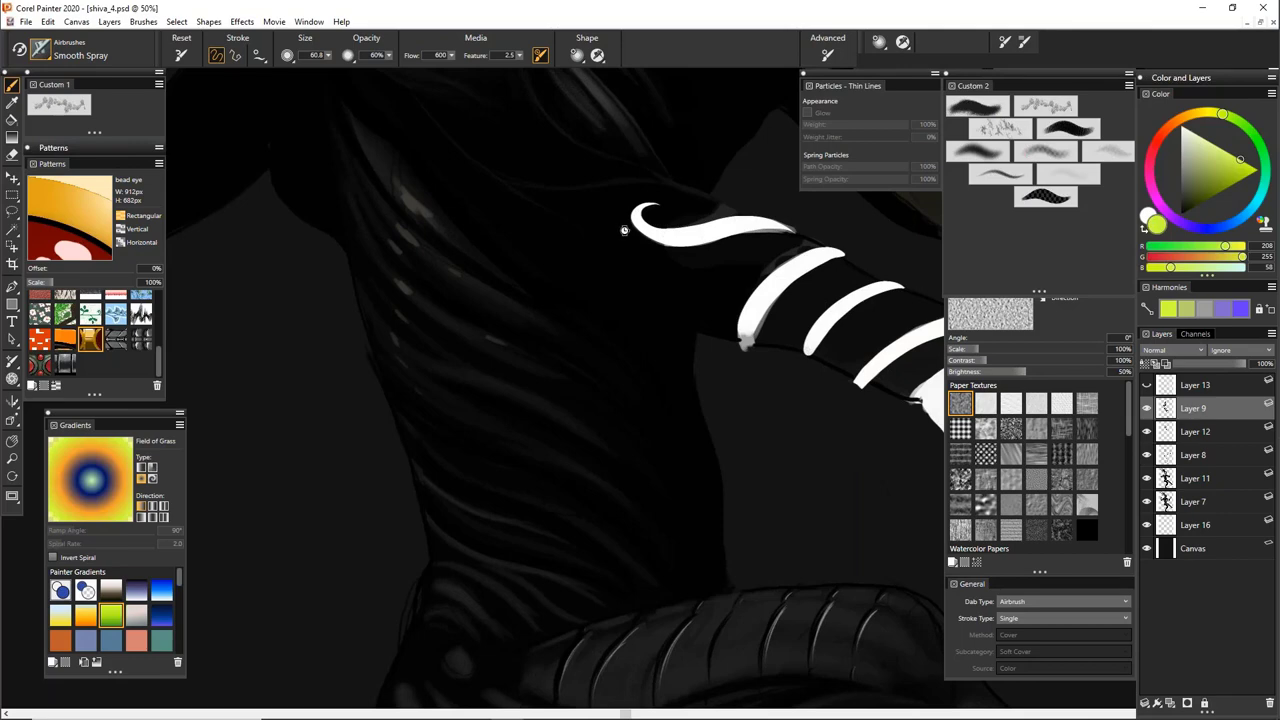
key(XF86AudioLowerVolume)
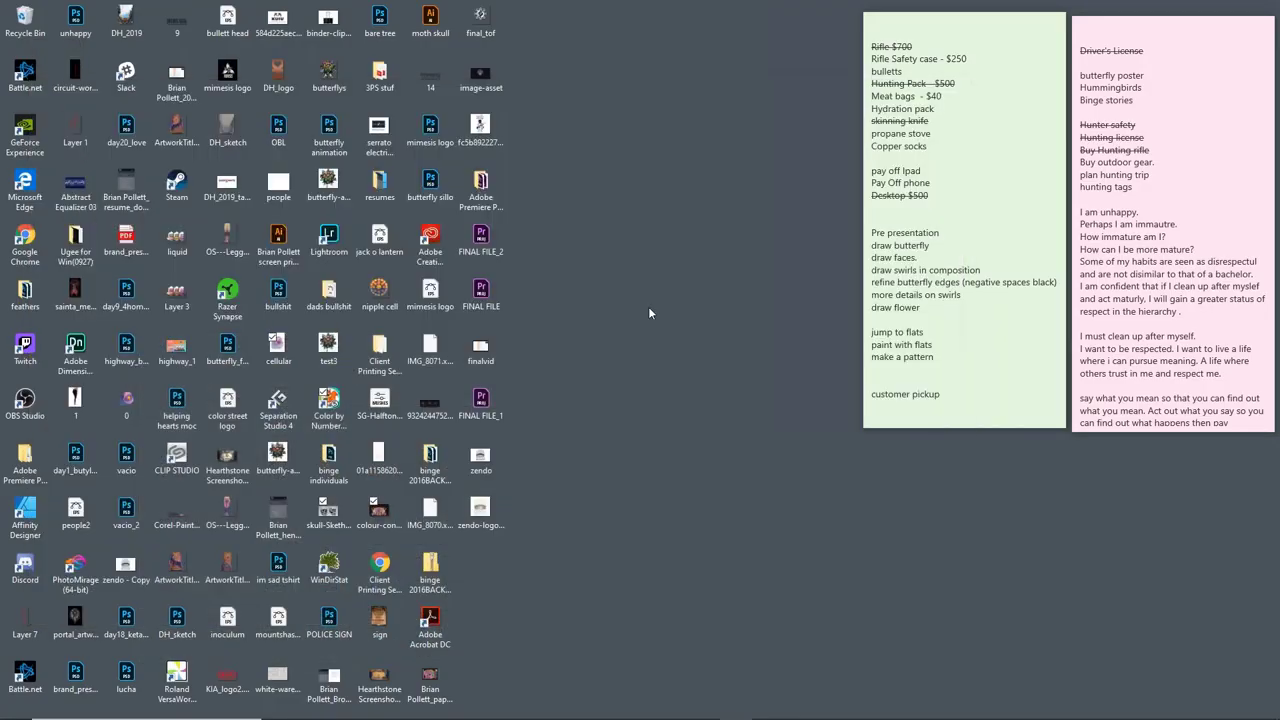
key(alt+Tab)
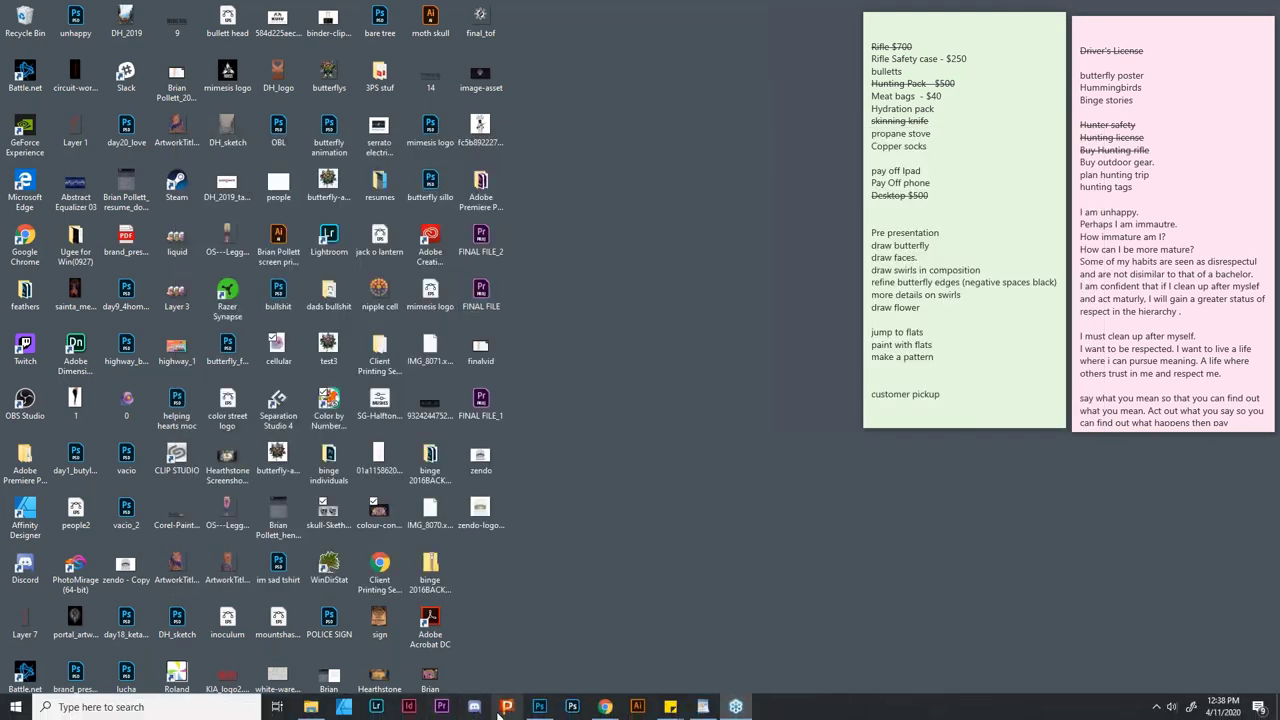
Relaunch Corel Painter from the desktop and dismiss its welcome screen
click(508, 708)
click(506, 717)
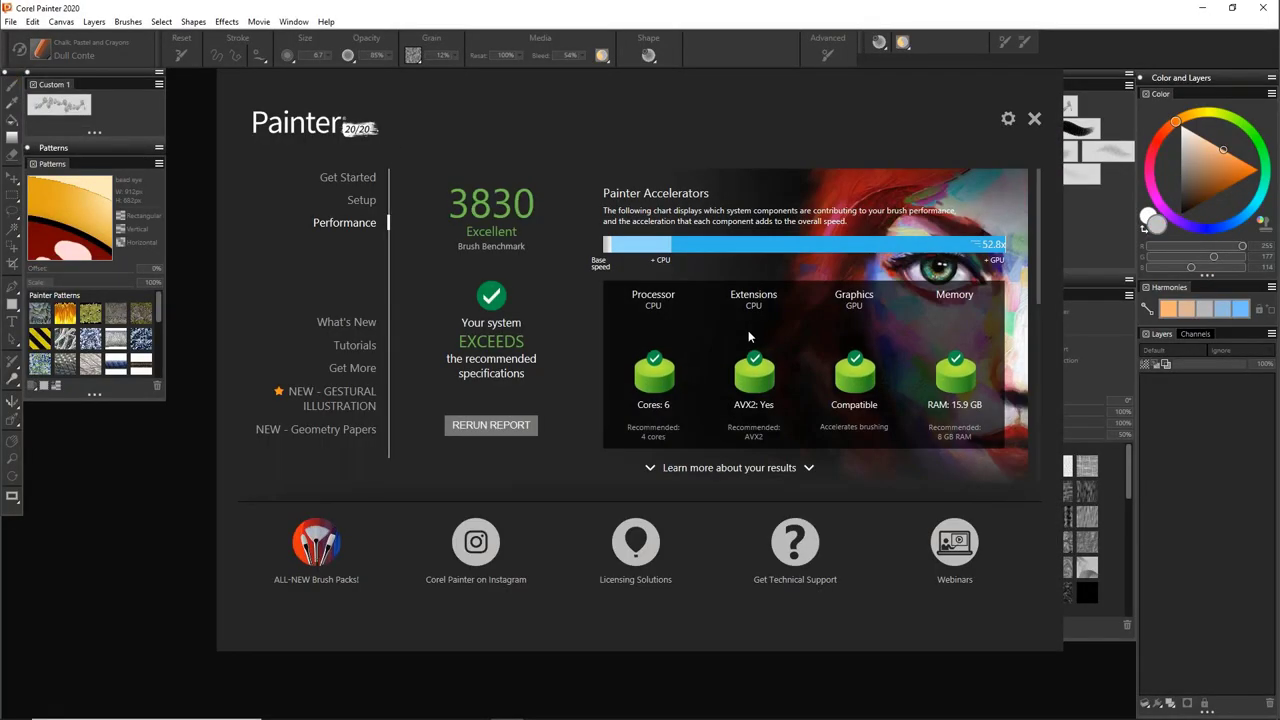
click(1034, 118)
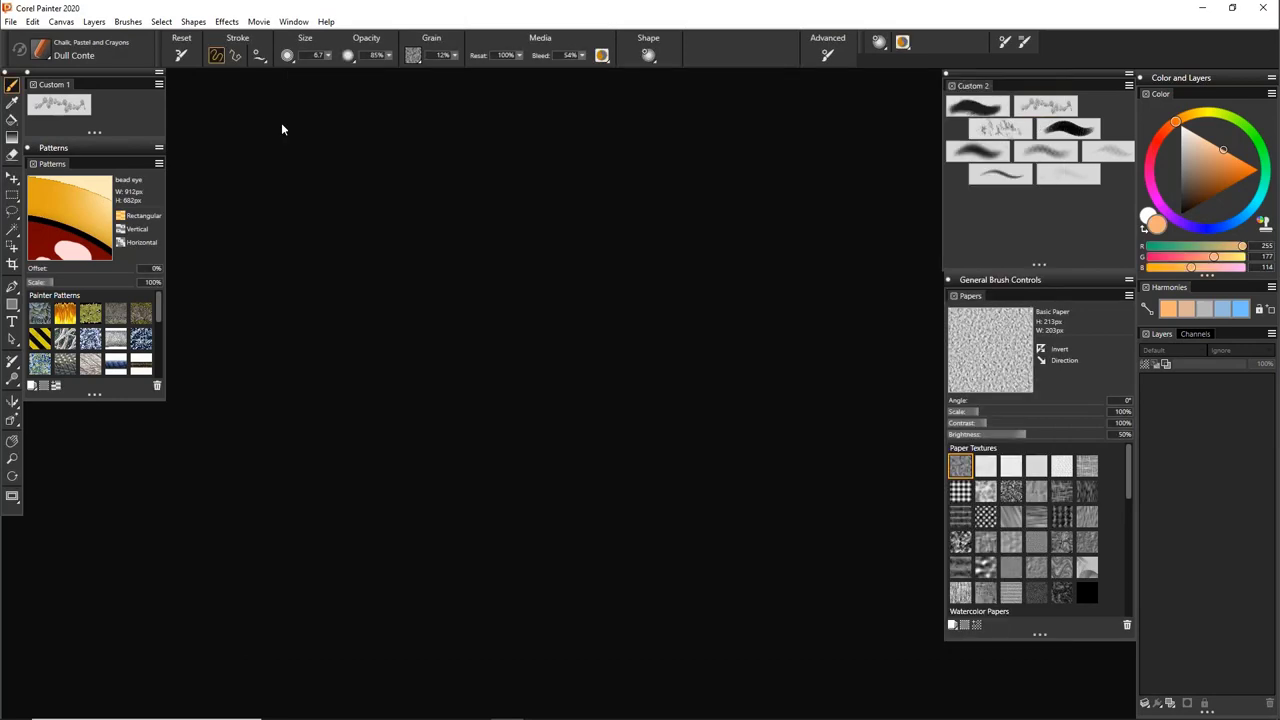
Create a new blank image with a grey canvas, keeping the offered settings
click(10, 21)
click(30, 34)
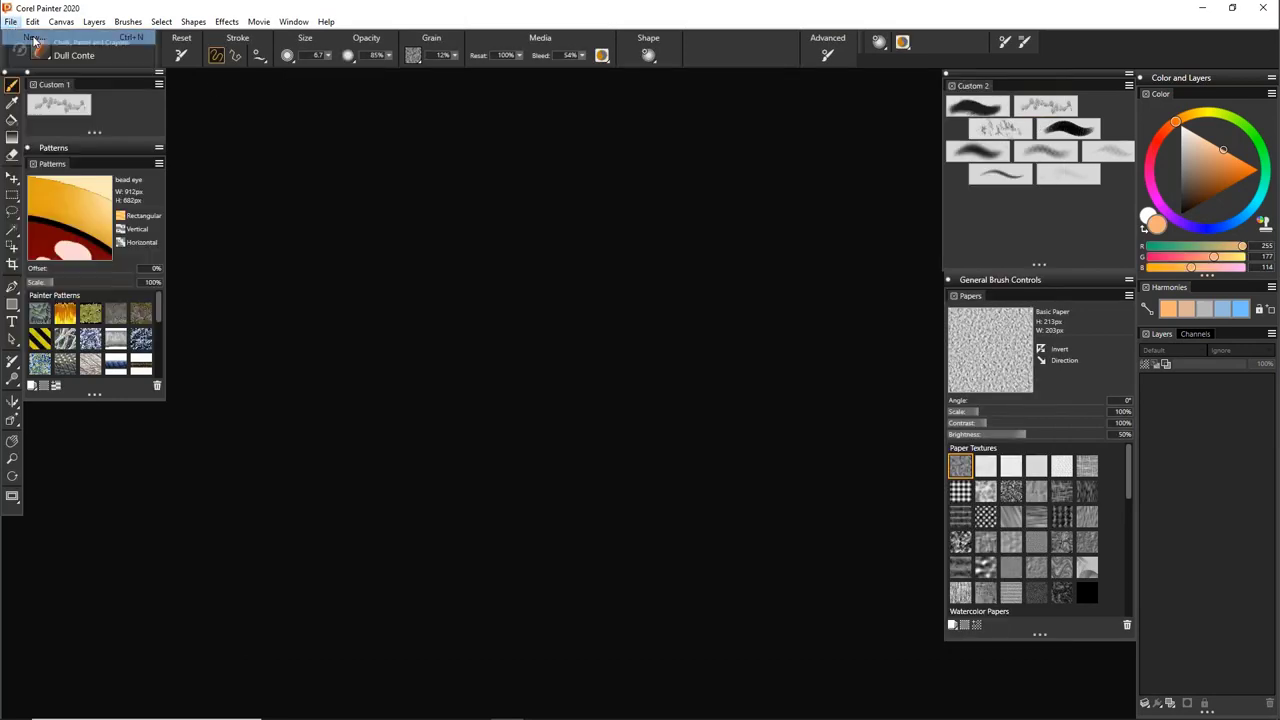
click(767, 629)
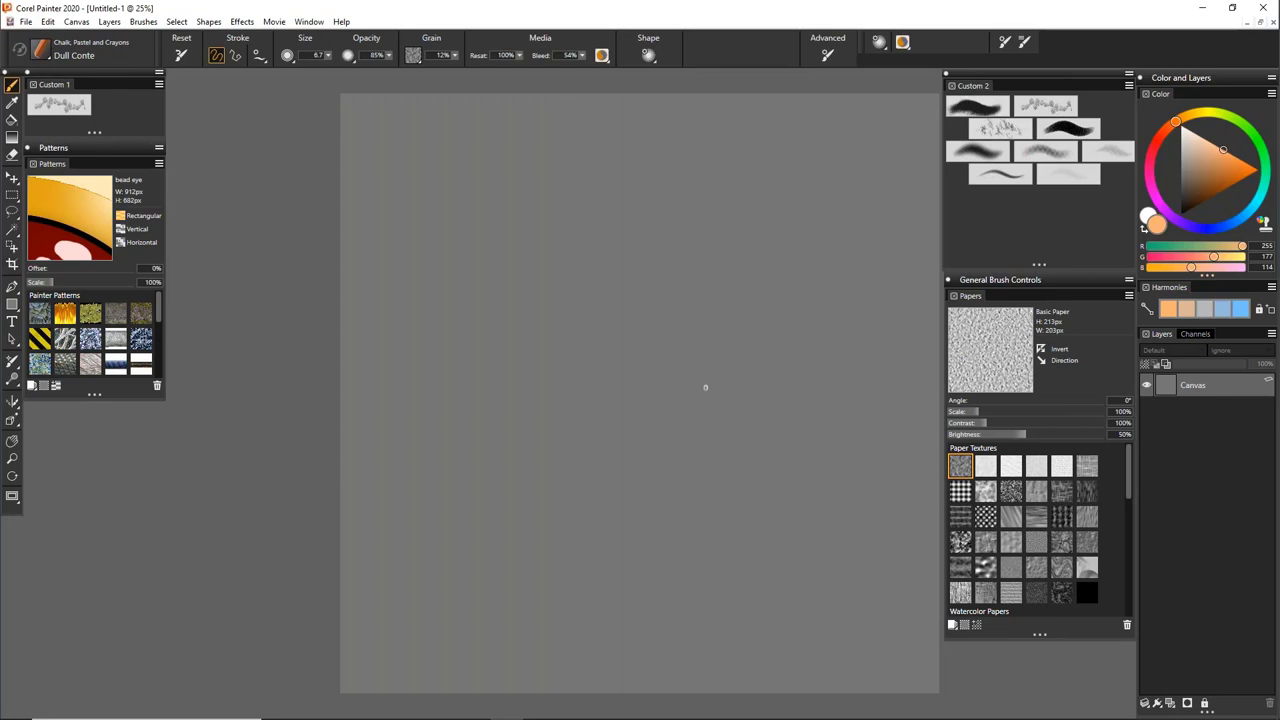
mouse_move(732, 423)
mouse_down()
mouse_move(605, 377)
mouse_move(732, 420)
mouse_up()
key(ctrl+plus)
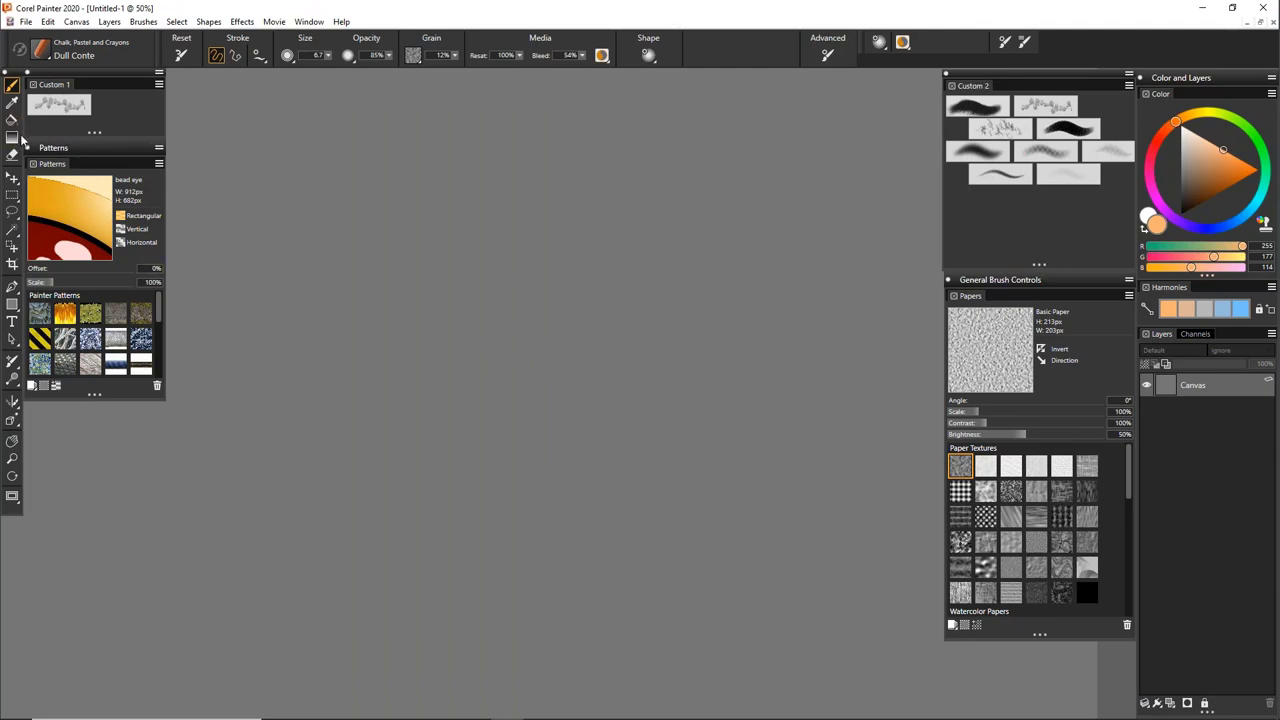
click(12, 193)
drag(513, 371, 688, 586)
drag(563, 427, 608, 529)
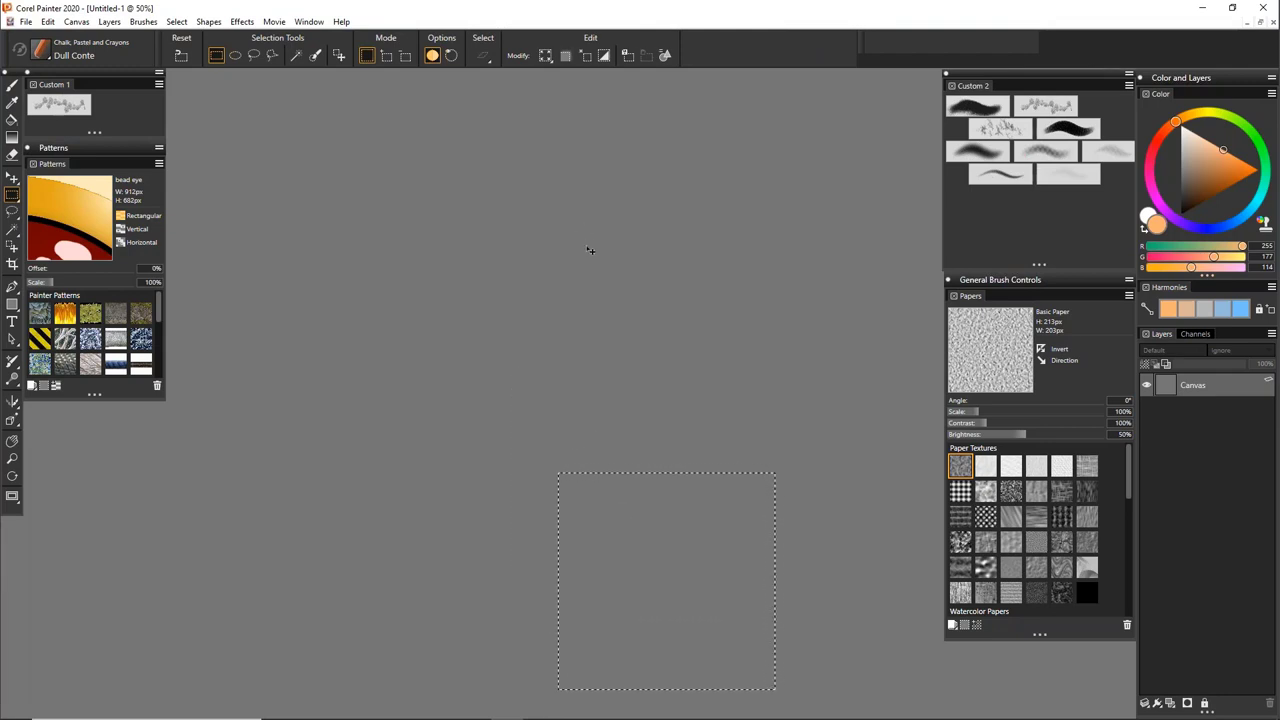
drag(681, 188, 504, 330)
click(638, 310)
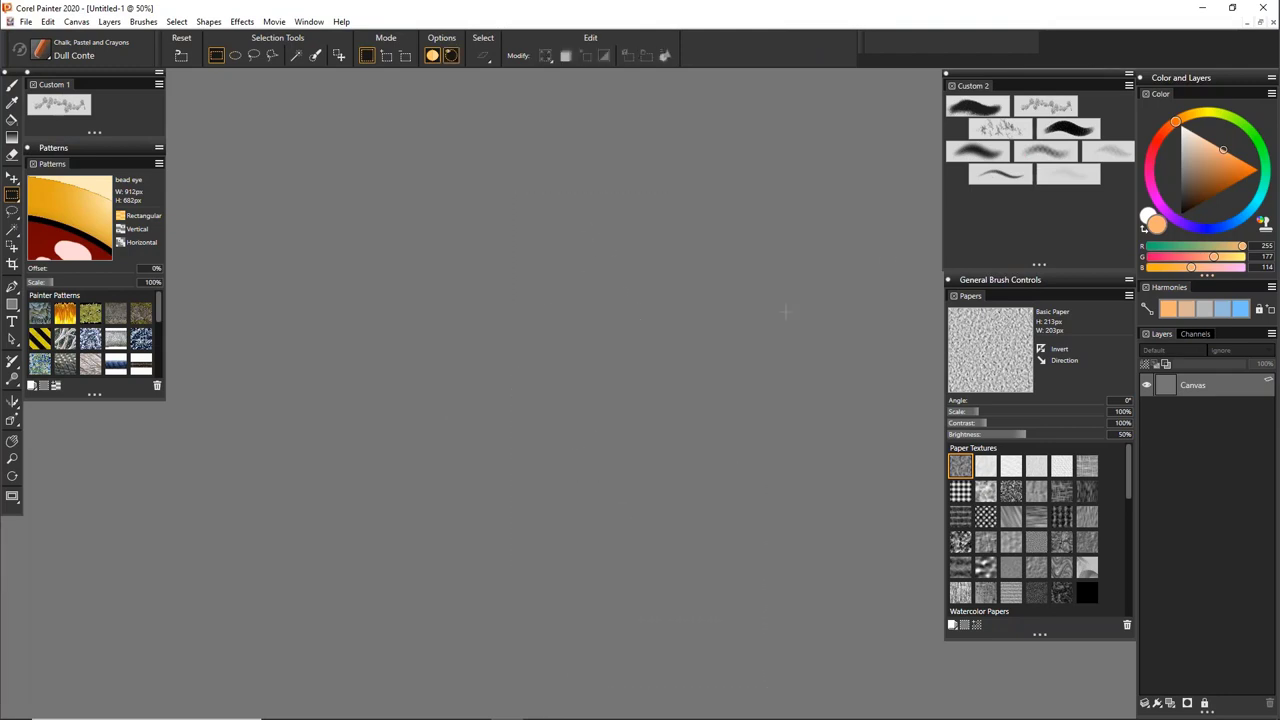
Paint a thick curved light-orange Dull Conte stroke on the canvas and shade its inner edge dark brown
key(b)
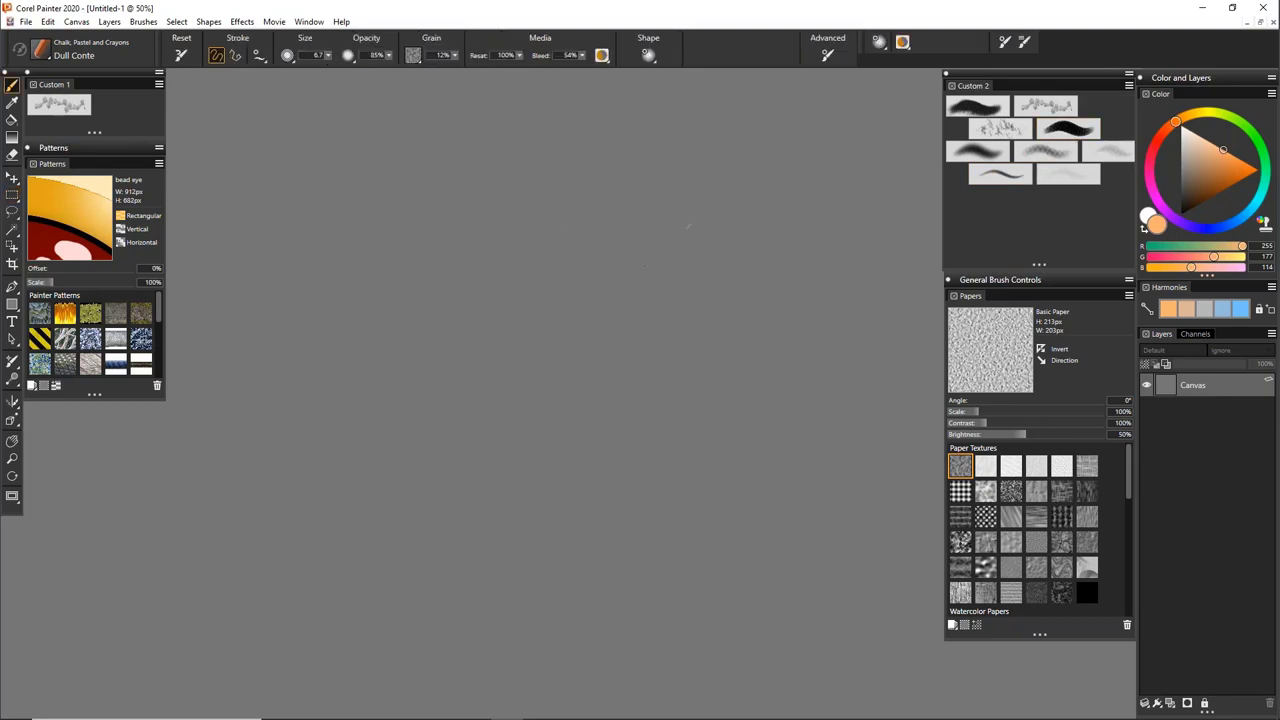
mouse_move(686, 229)
mouse_down()
mouse_move(457, 565)
mouse_move(572, 360)
mouse_move(656, 349)
mouse_move(470, 488)
mouse_move(682, 246)
mouse_move(477, 550)
mouse_up()
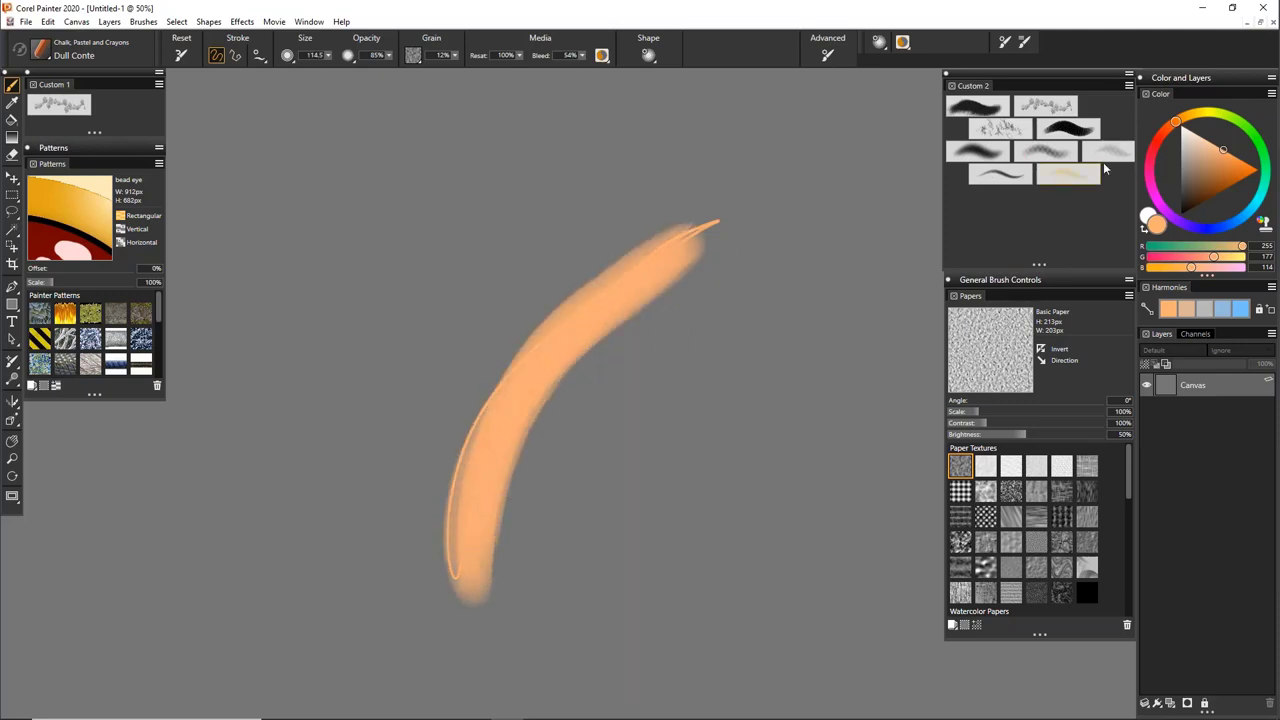
click(1222, 190)
drag(708, 234, 486, 566)
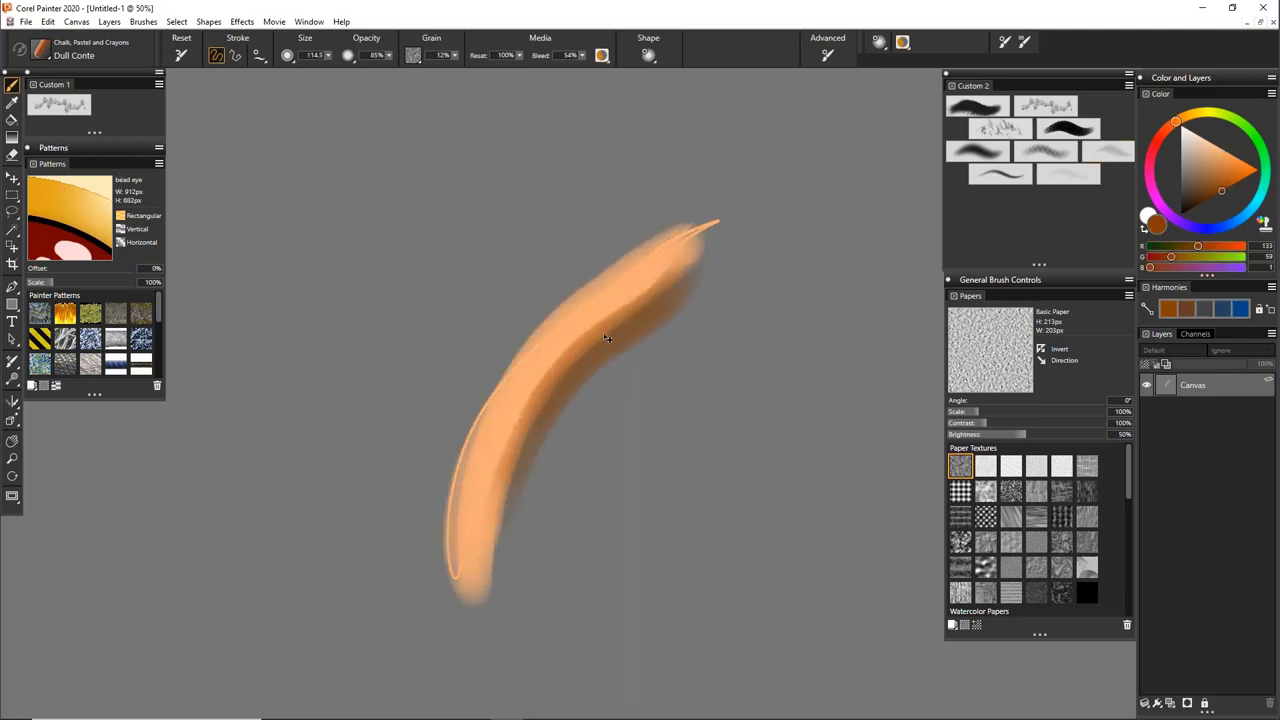
mouse_move(603, 331)
mouse_down()
mouse_move(487, 486)
mouse_move(472, 574)
mouse_up()
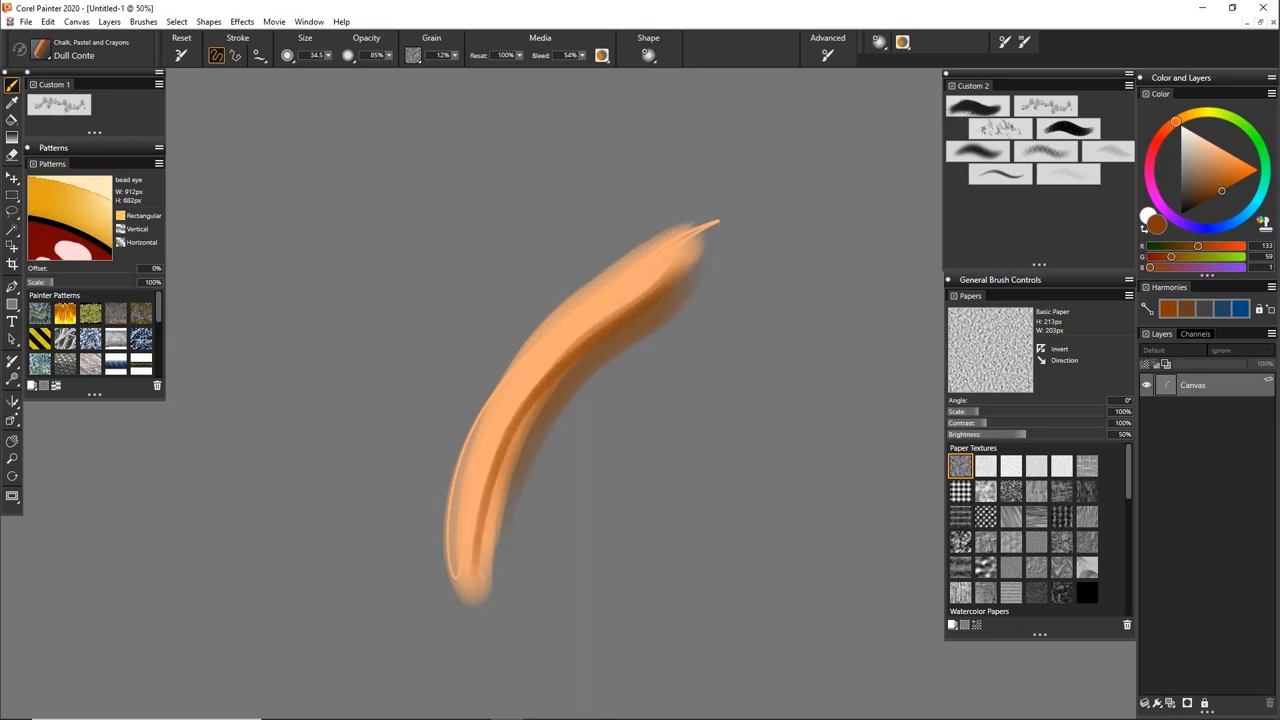
Add a few small pale-yellow highlight dabs around the middle of the curved orange stroke
click(1212, 147)
drag(541, 345, 545, 345)
click(1200, 136)
click(1196, 113)
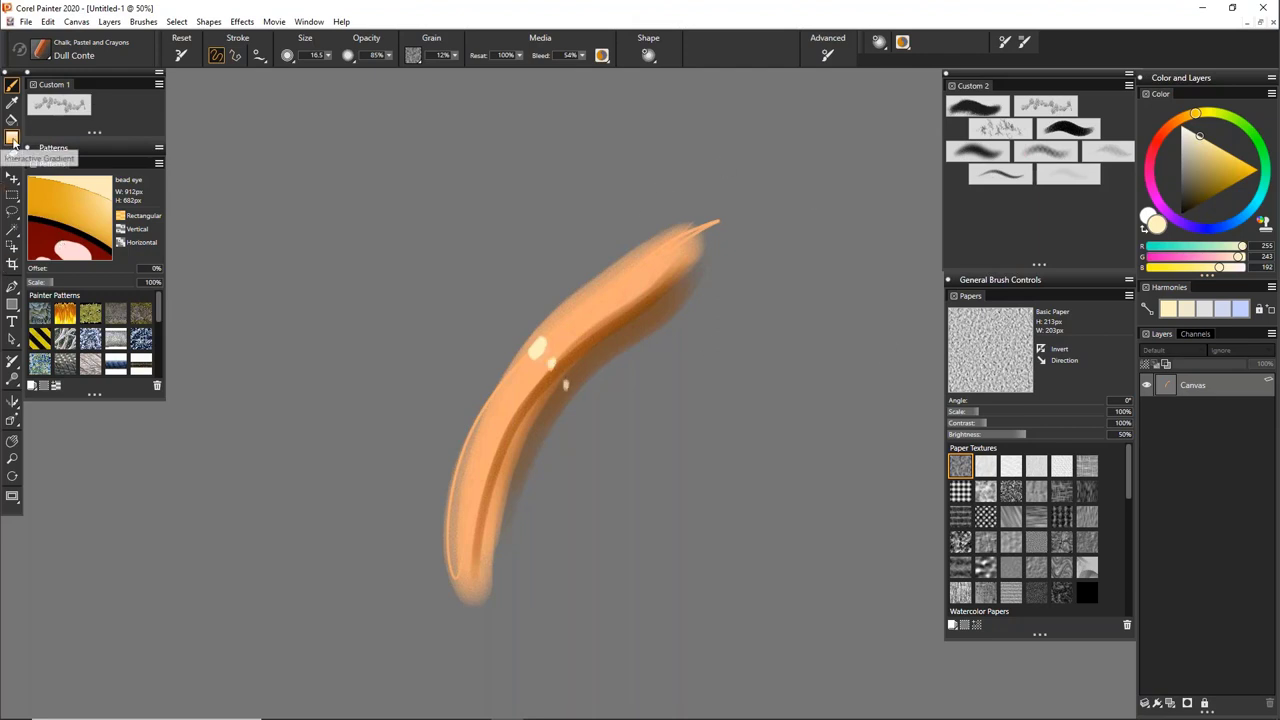
Select a square beside the curved stroke's lower end and paint it solid with an orange sampled from the stroke
click(12, 194)
drag(499, 466, 677, 643)
click(1218, 143)
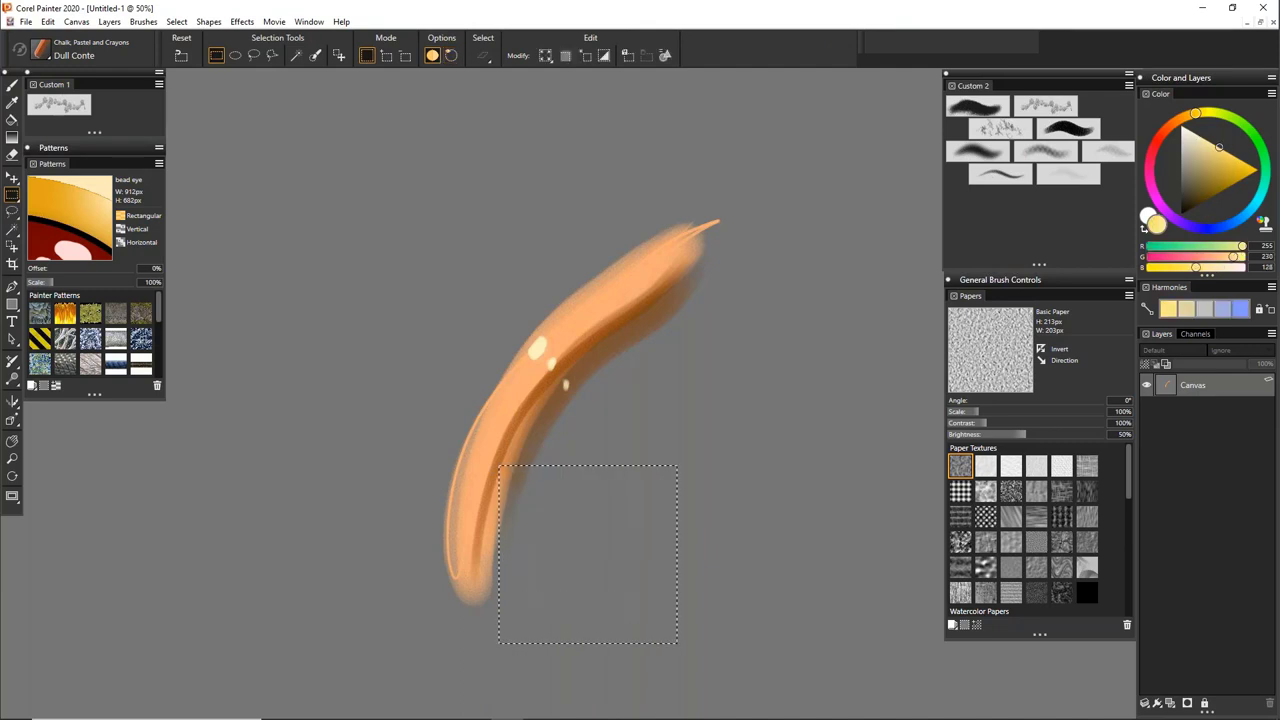
key(b)
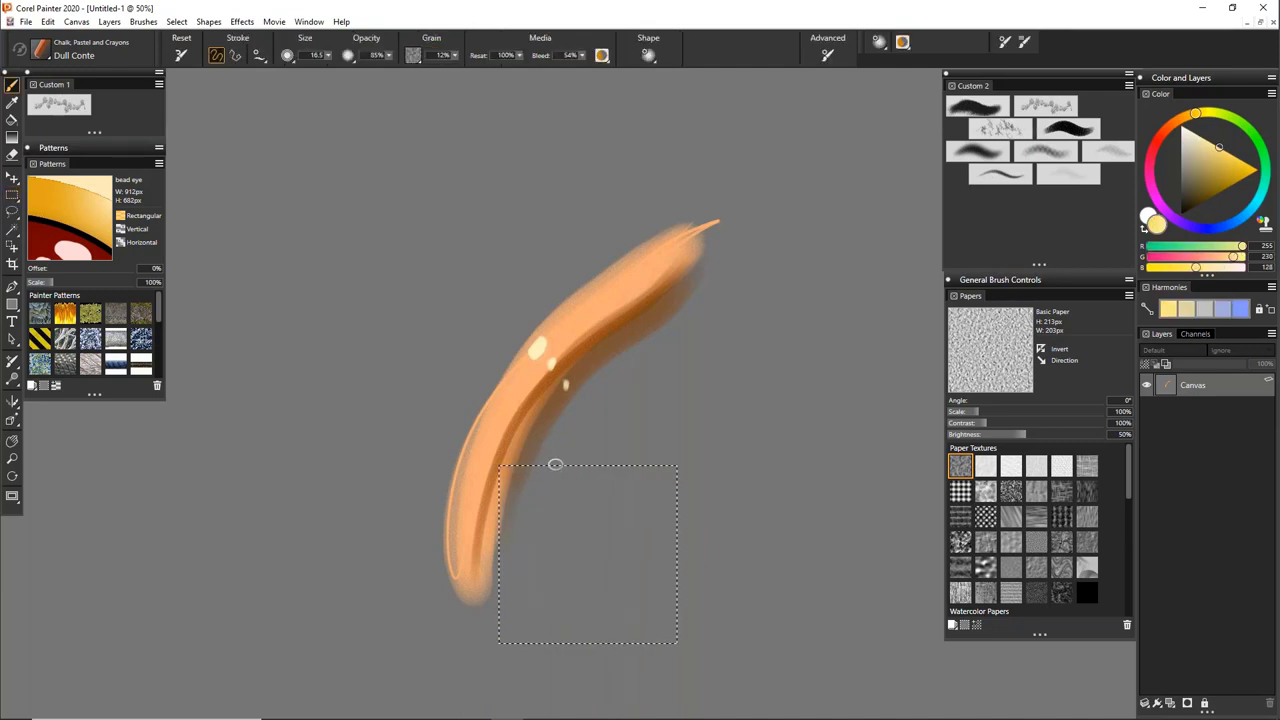
alt+click(519, 433)
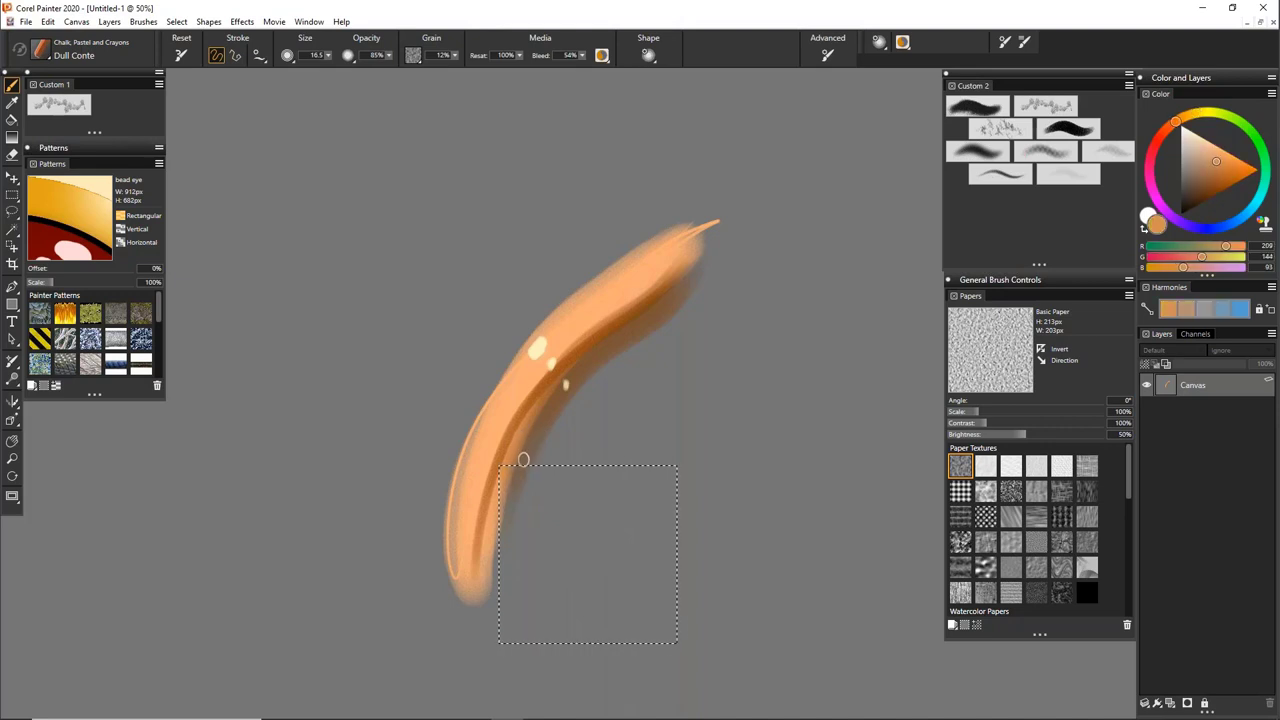
drag(516, 463, 557, 458)
mouse_move(510, 461)
mouse_down()
mouse_move(458, 534)
mouse_move(500, 596)
mouse_move(650, 540)
mouse_move(660, 630)
mouse_up()
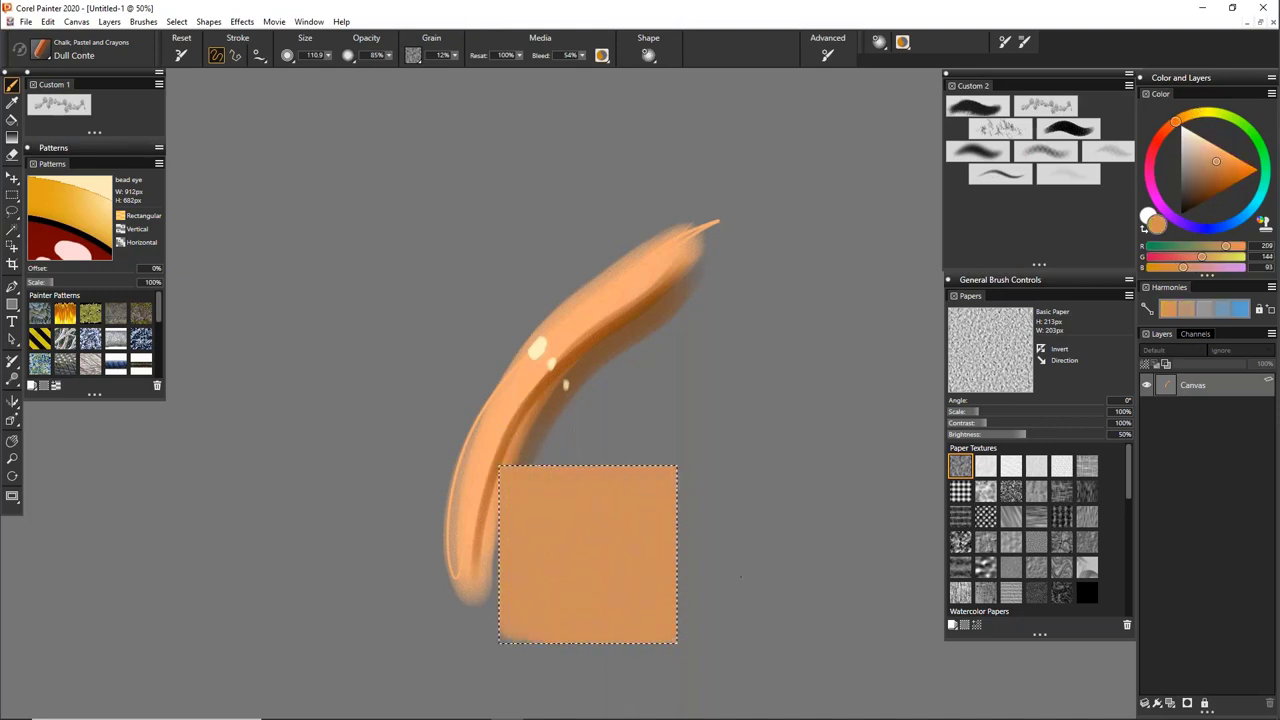
Shade the selected orange square with a brown sampled from the curved stroke's shadow, and drop the selection
alt+click(537, 432)
mouse_move(520, 526)
mouse_down()
mouse_move(619, 485)
mouse_move(655, 505)
mouse_move(660, 630)
mouse_move(675, 640)
mouse_up()
drag(610, 454, 520, 357)
key(ctrl+d)
key(ctrl+minus)
key(ctrl+minus)
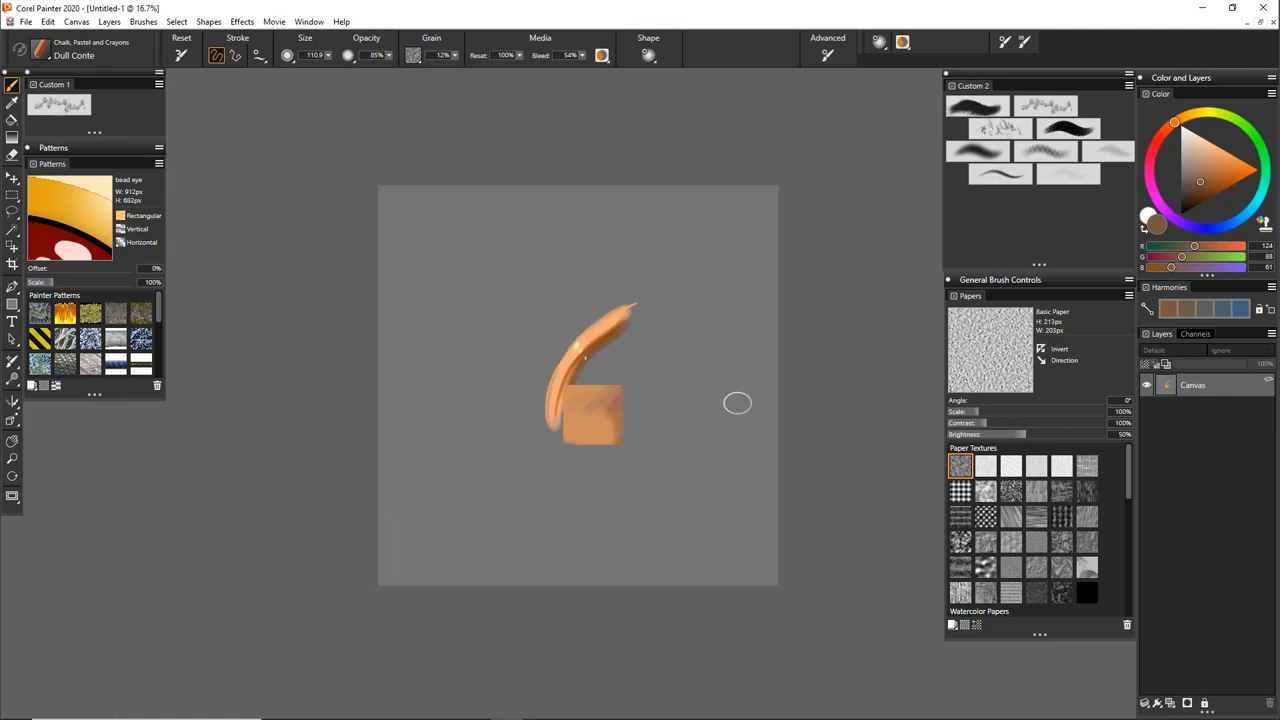
key(ctrl+0)
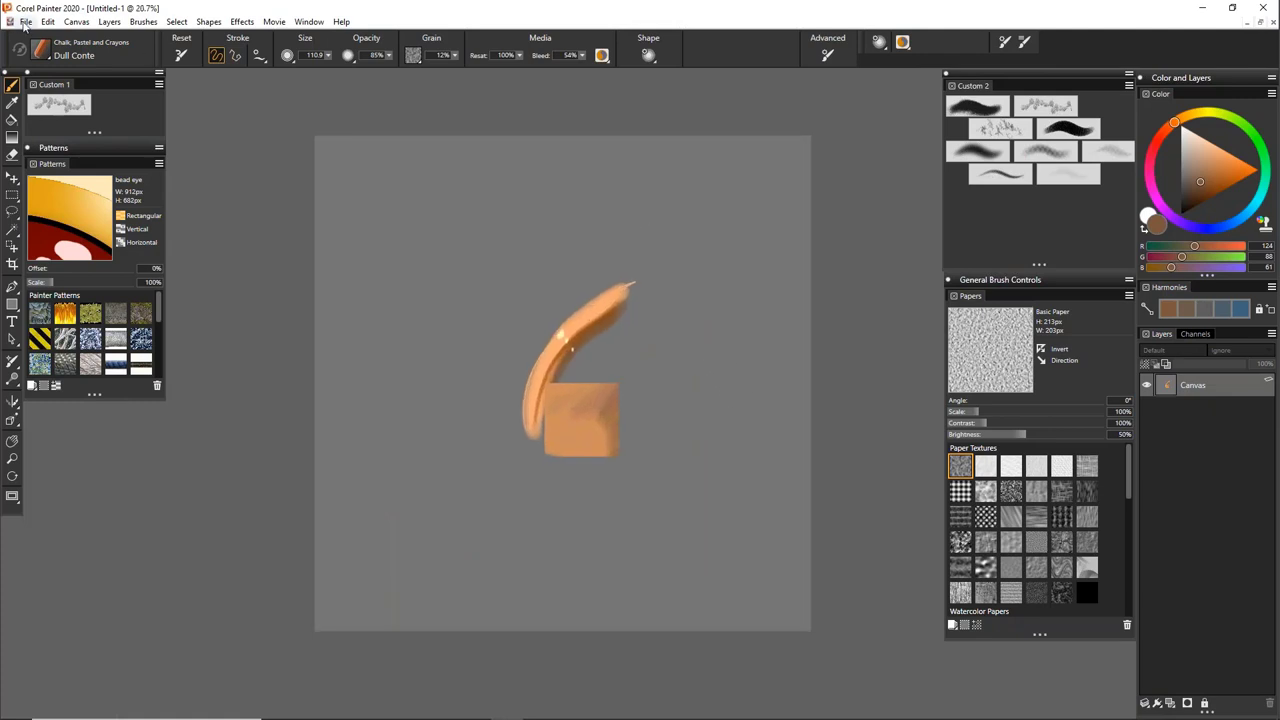
Reopen the recent painting shiva_4.psd
click(24, 22)
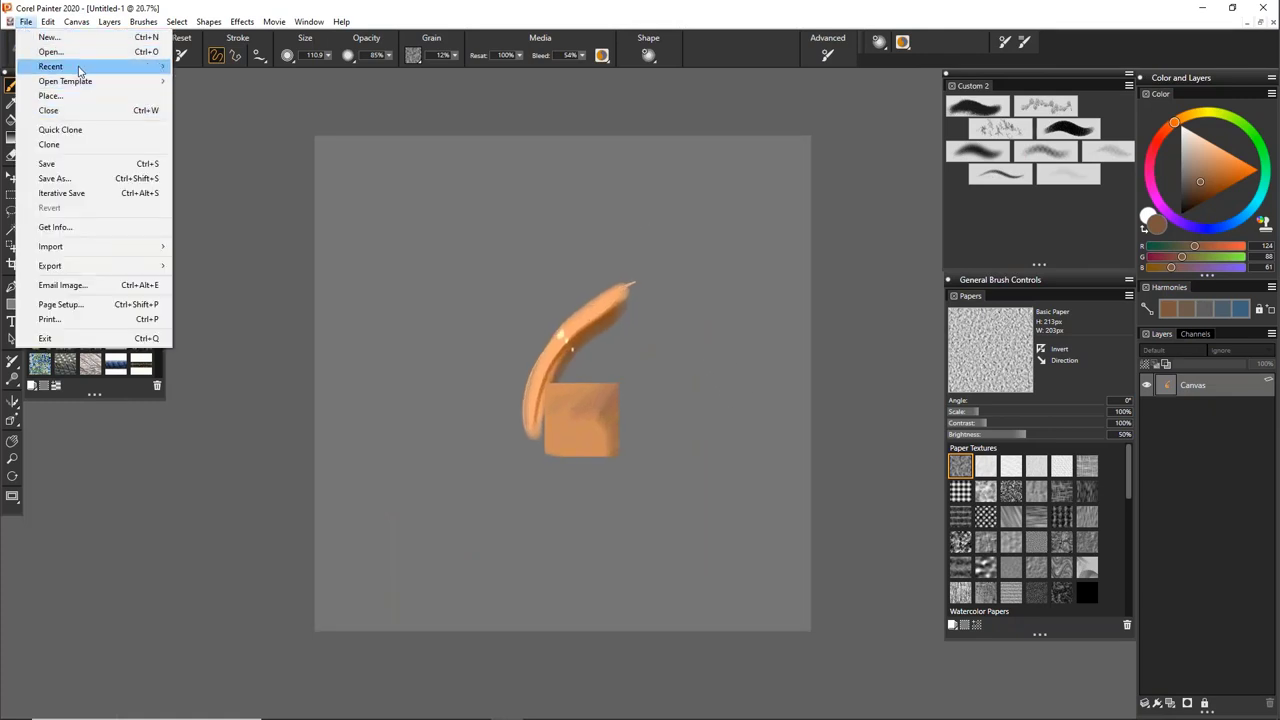
mouse_move(80, 67)
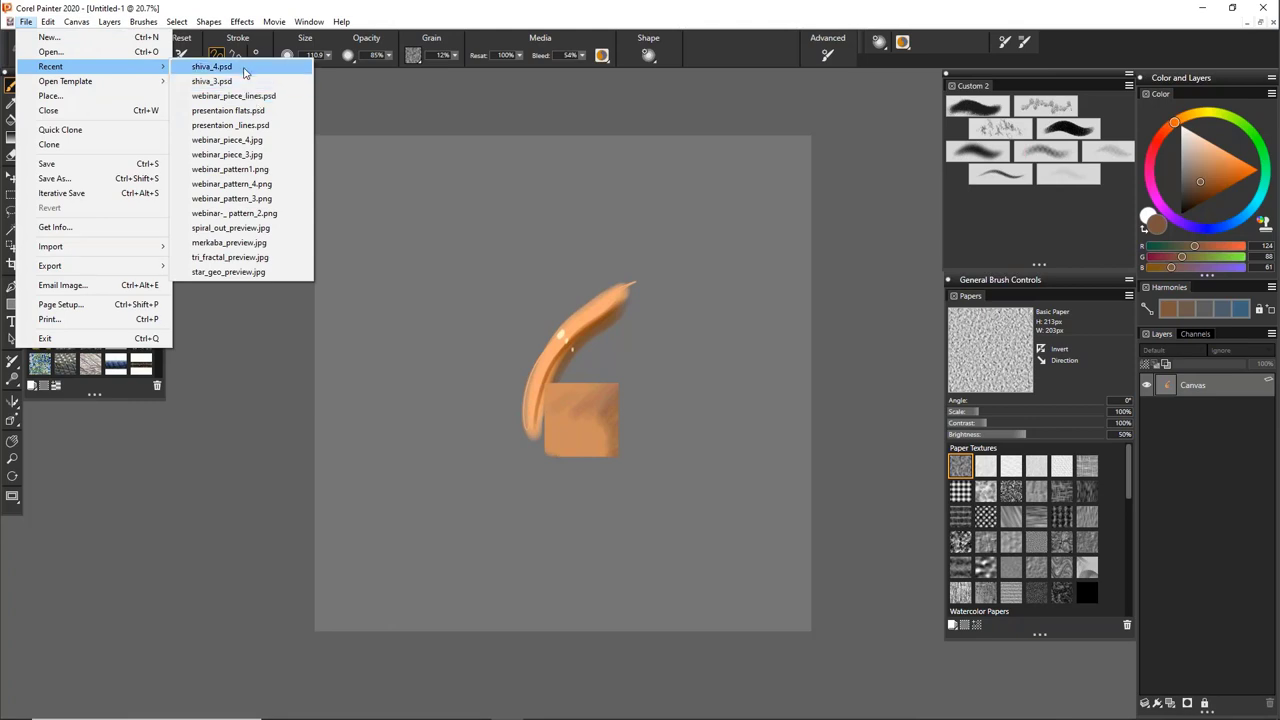
click(245, 67)
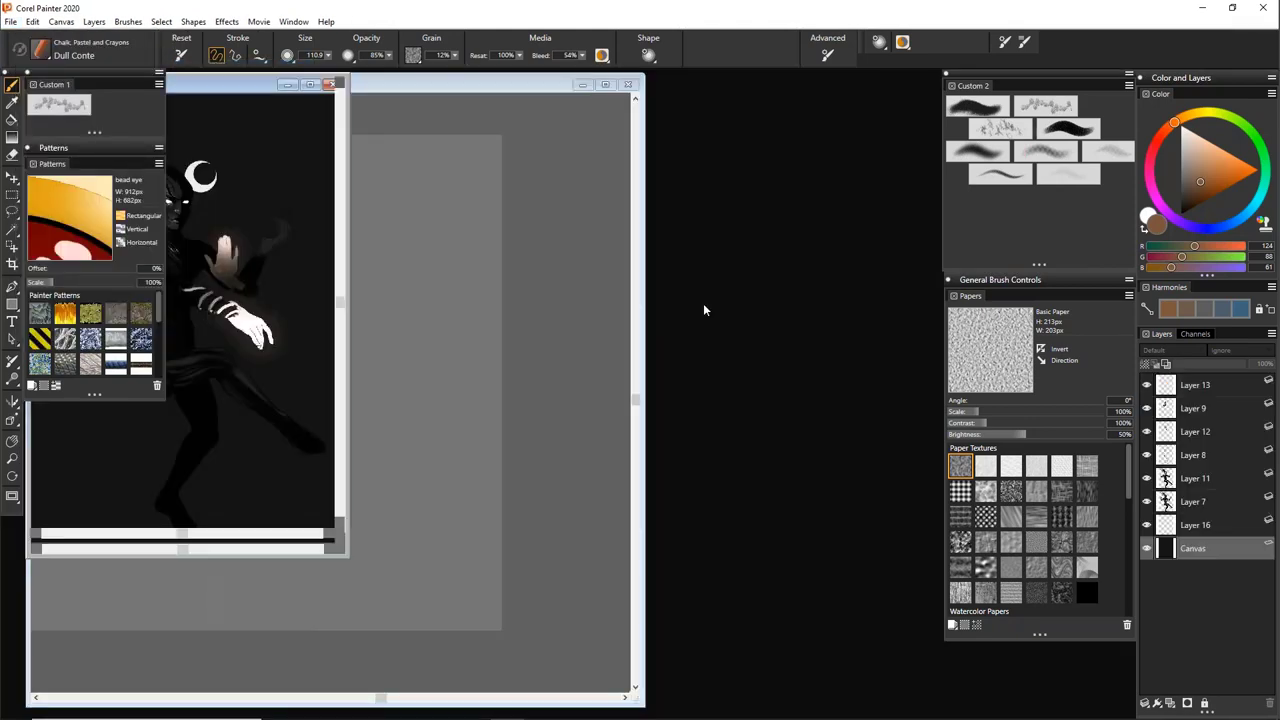
scroll(774, 300, up, 5)
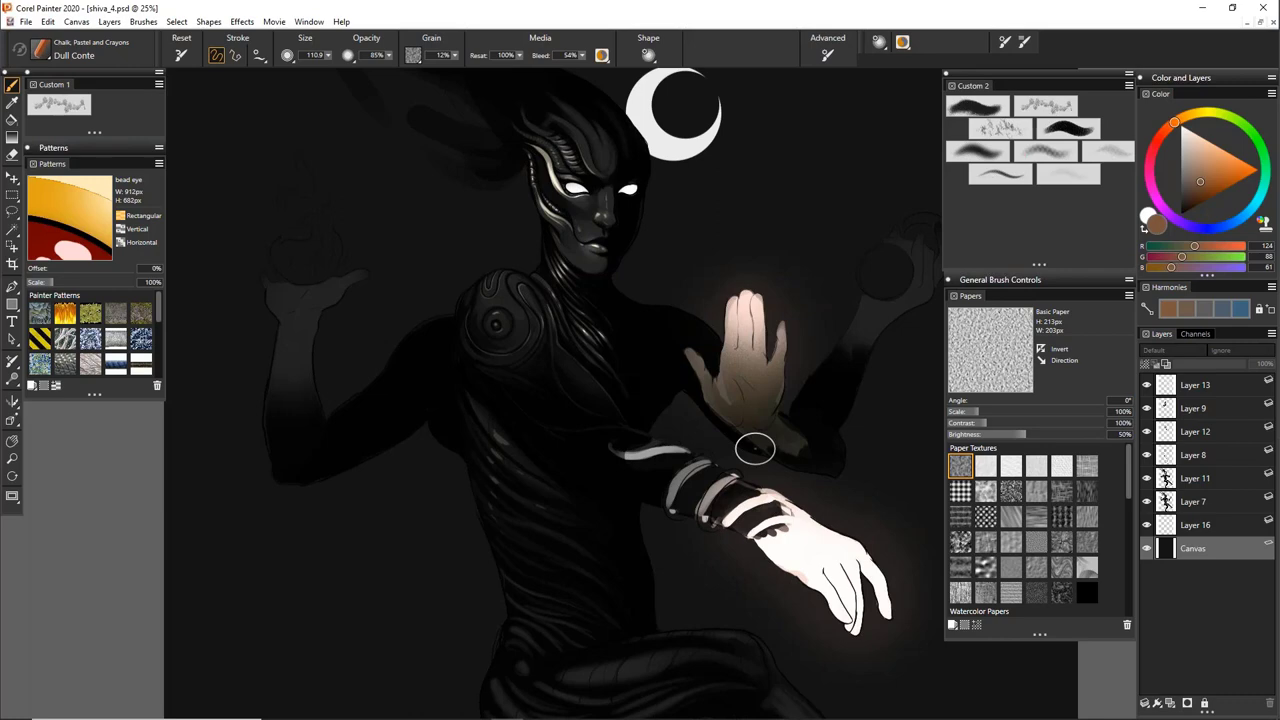
Compare the figure with Layer 11 hidden and shown, and examine the face, shoulder and banded forearm up close
click(1147, 479)
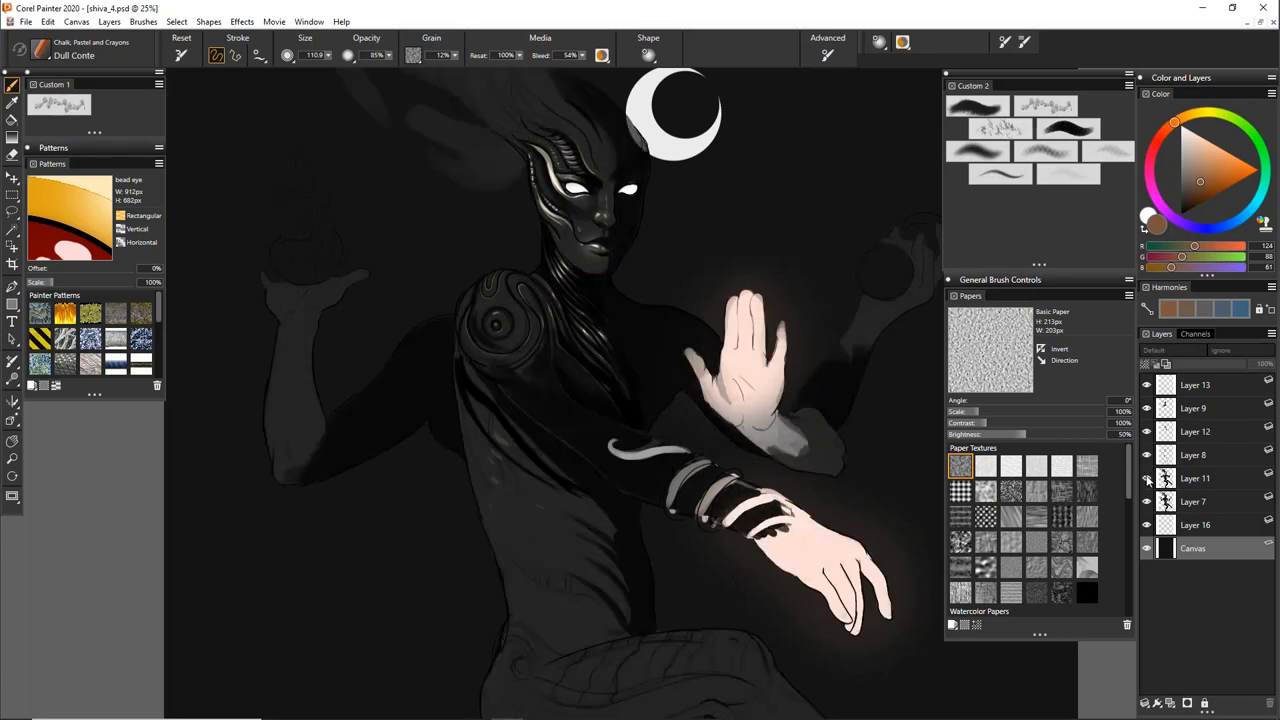
click(1147, 479)
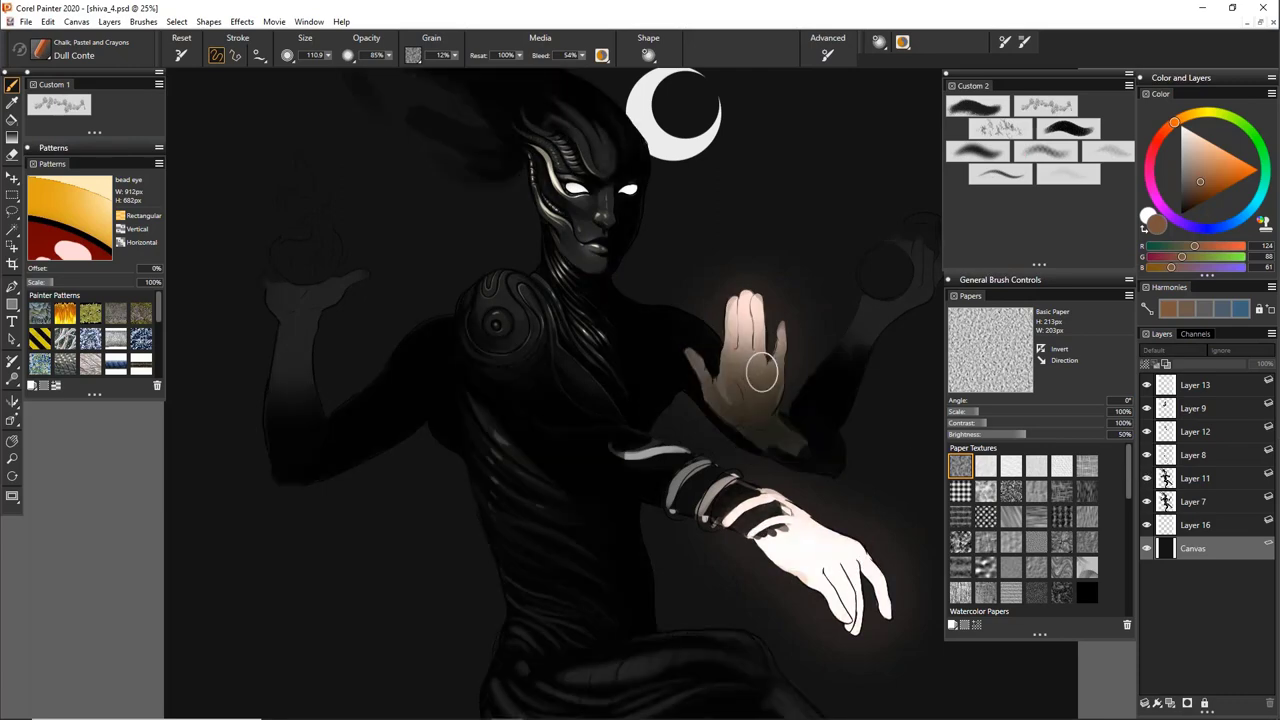
mouse_move(737, 423)
mouse_down()
mouse_move(588, 458)
mouse_move(764, 544)
mouse_up()
scroll(588, 458, up, 4)
drag(566, 446, 670, 493)
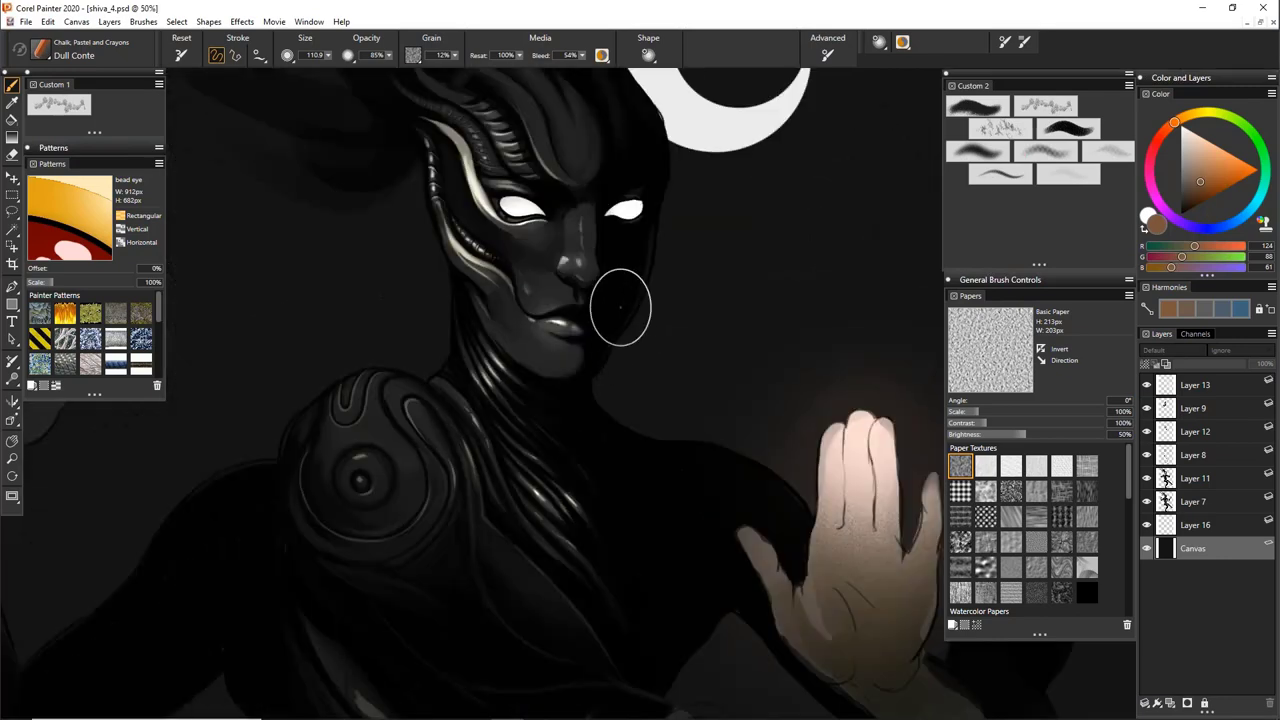
drag(619, 256, 615, 256)
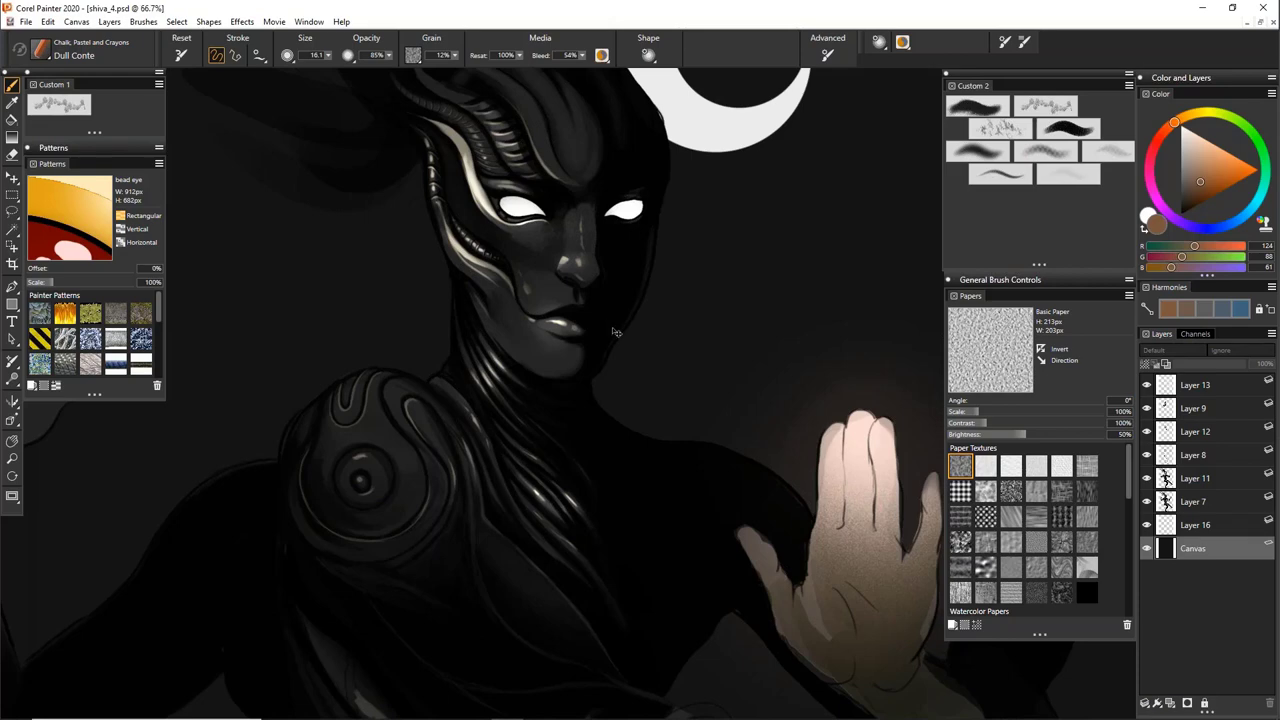
key(ctrl+plus)
mouse_move(592, 320)
mouse_down()
mouse_move(648, 474)
mouse_move(609, 377)
mouse_up()
drag(504, 571, 590, 296)
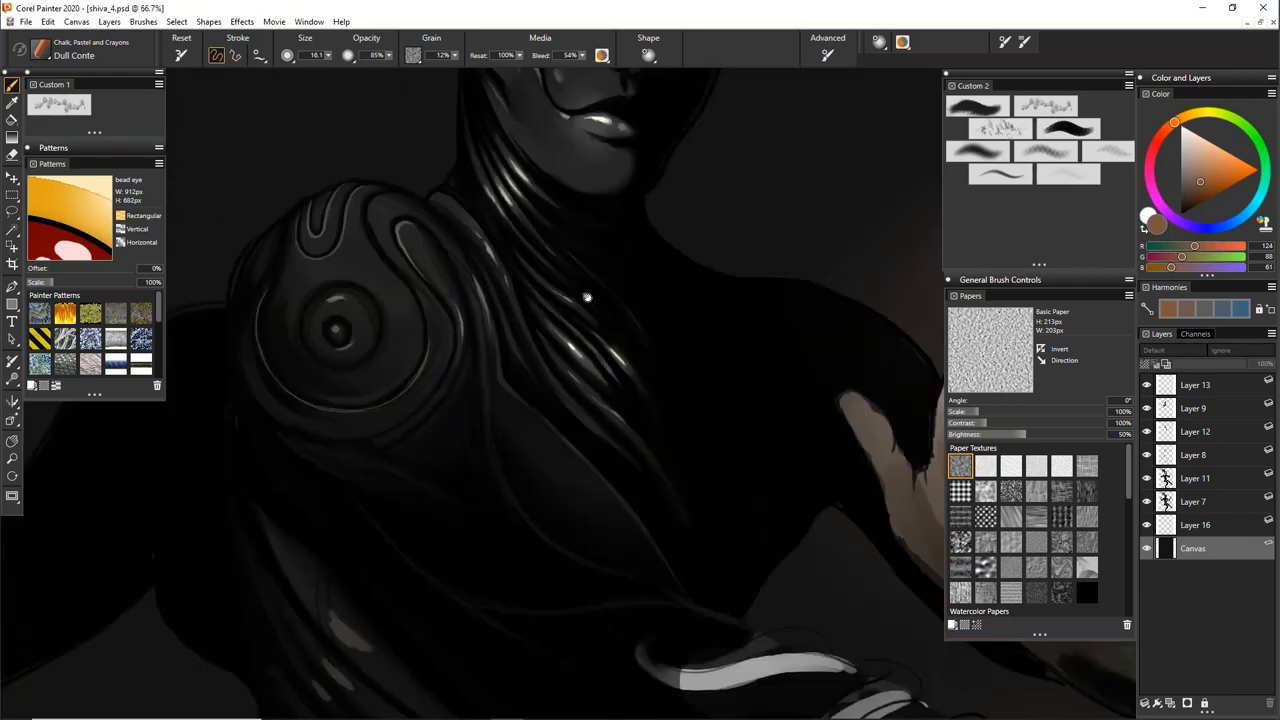
drag(741, 599, 606, 382)
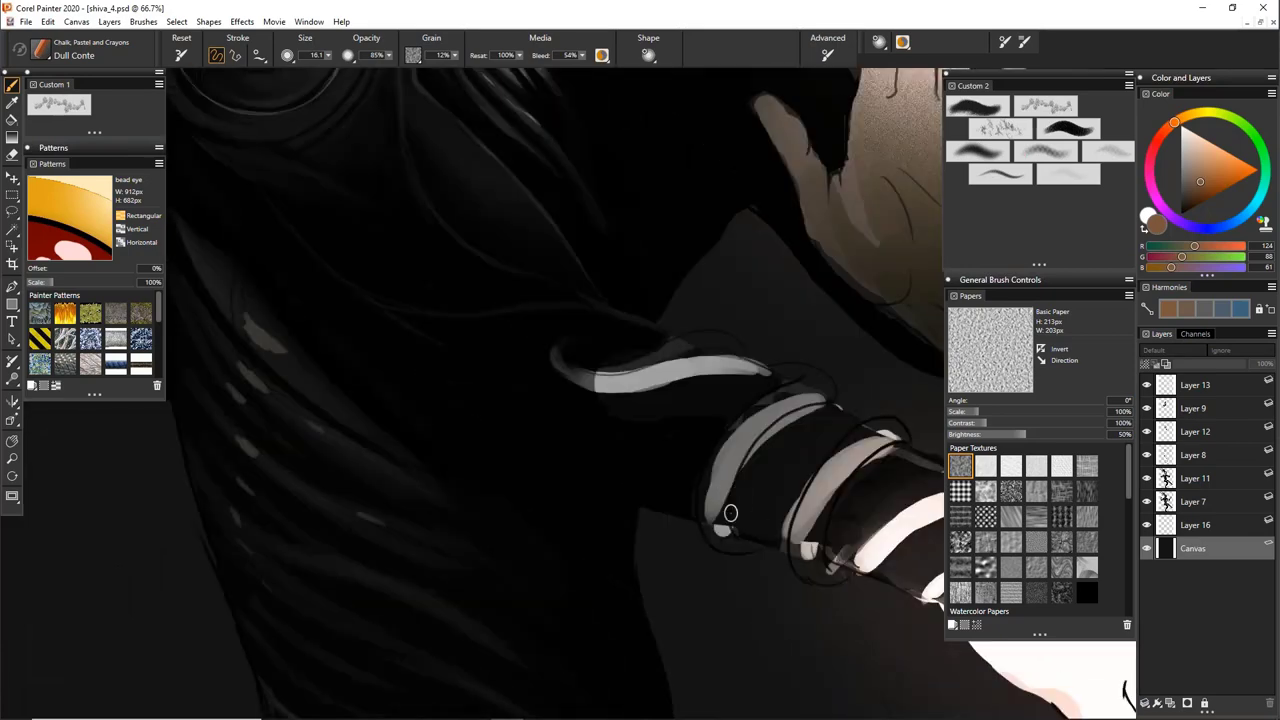
Sample a dark grey from the ribbed torso, and set the brush colour to light grey 170, 170, 170
drag(541, 539, 711, 474)
drag(1194, 162, 1181, 157)
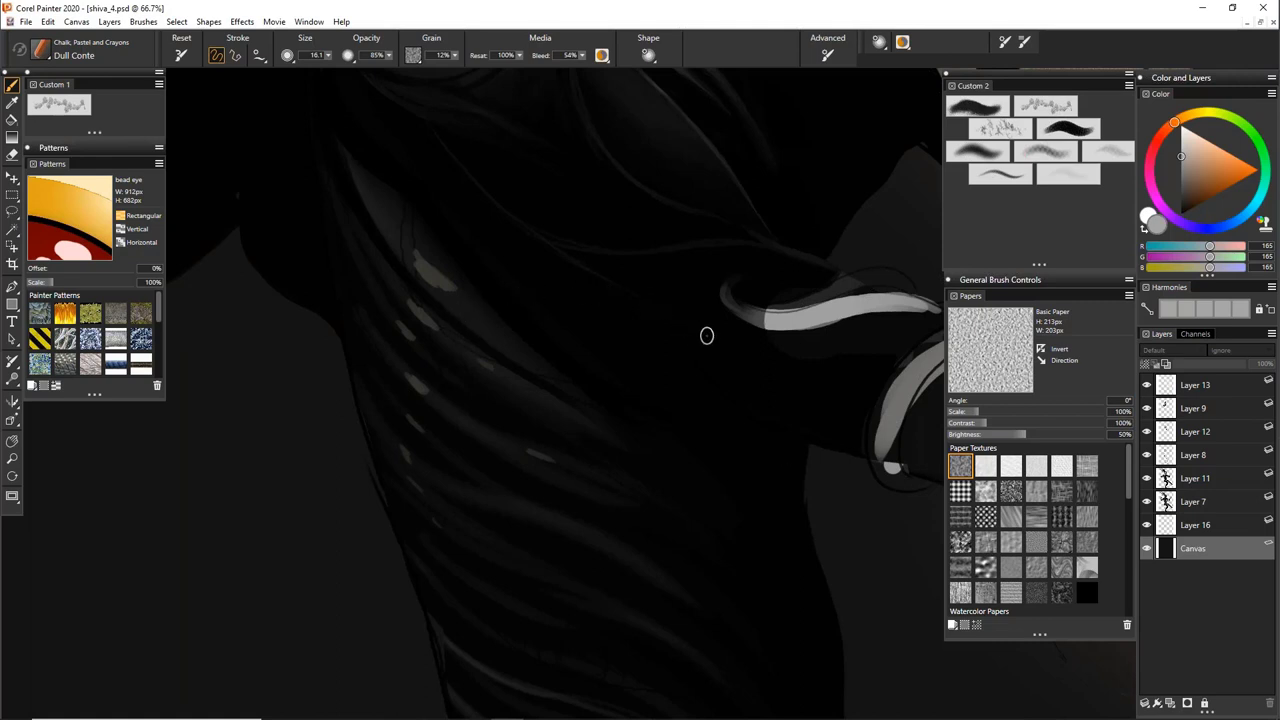
drag(725, 395, 738, 446)
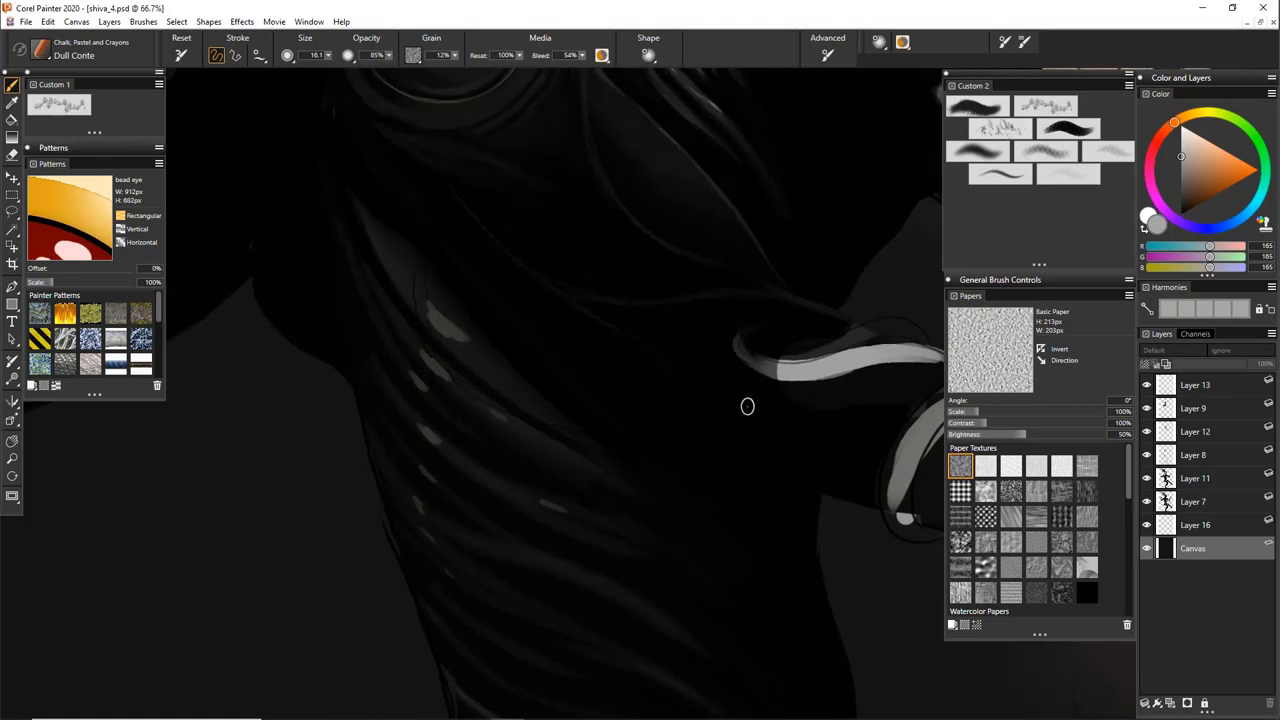
alt+click(449, 297)
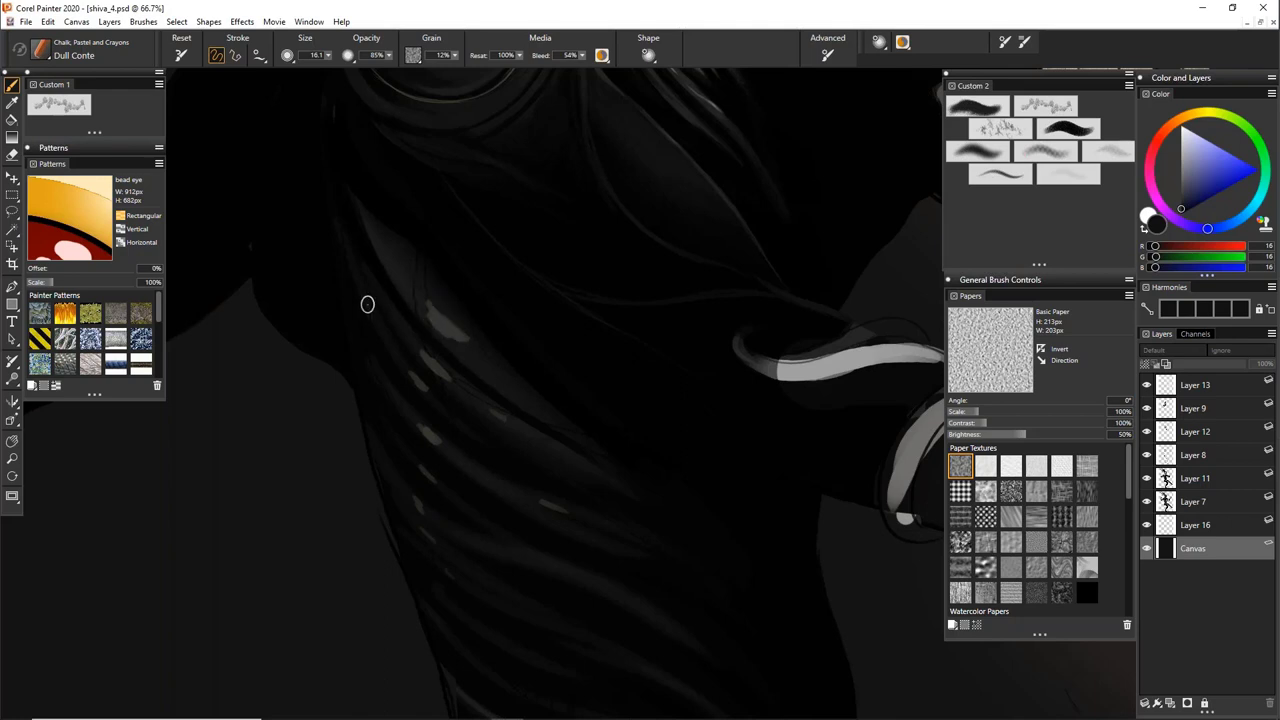
click(1181, 155)
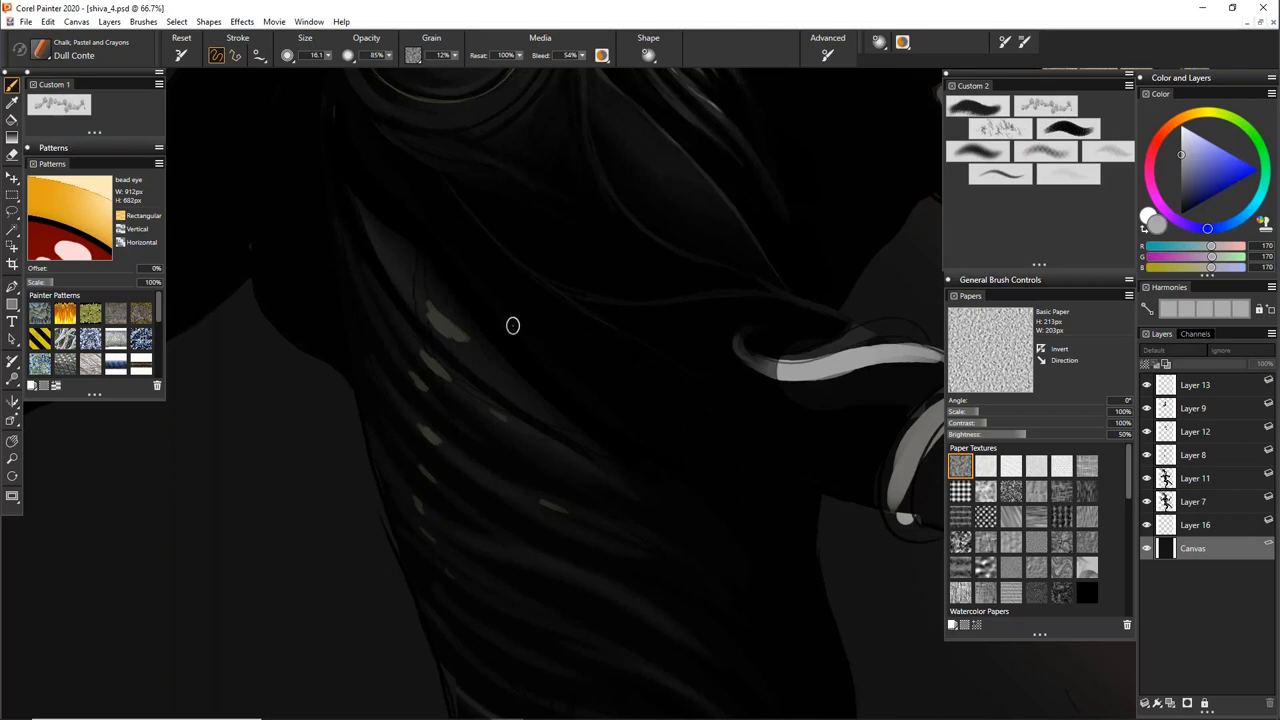
Check Layer 11's contribution to the torso by hiding and showing it, and make Layer 11 active
click(1147, 479)
click(1147, 479)
click(1176, 482)
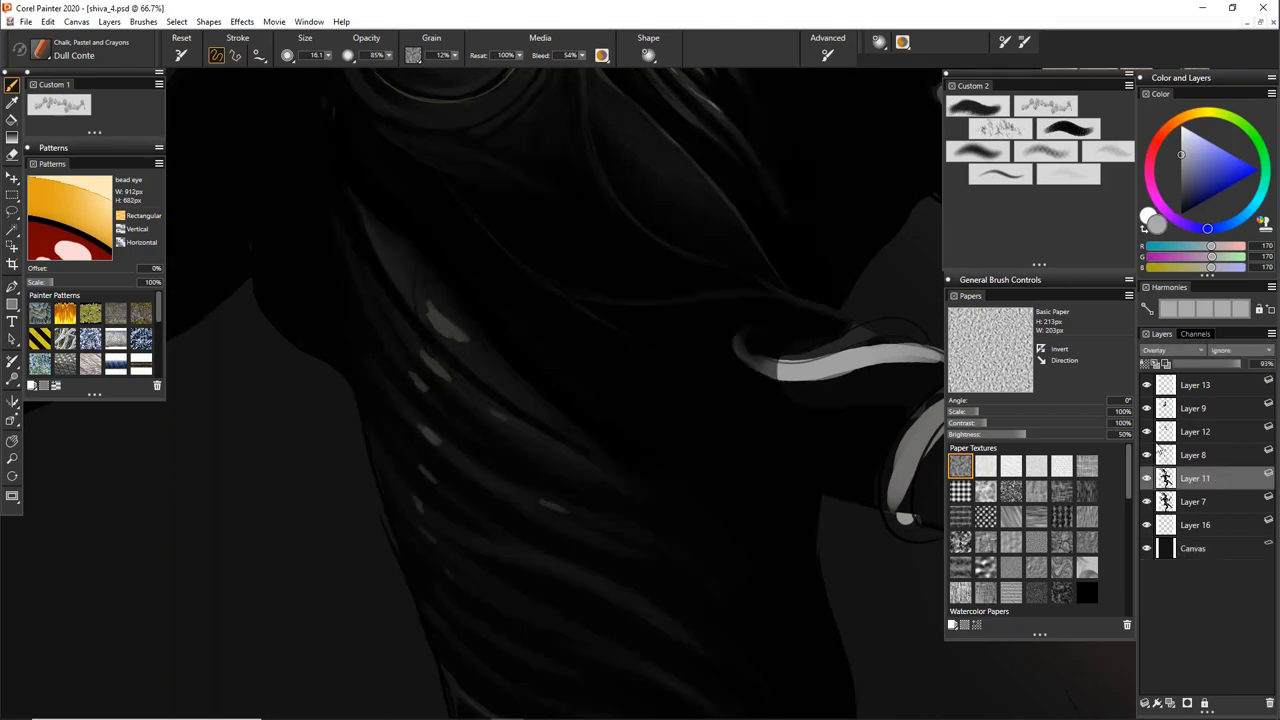
Identify the torso highlights on Layer 9, make it active, and paint over the sketch lines beside the highlight with dark grey sampled there
click(1158, 408)
click(1147, 408)
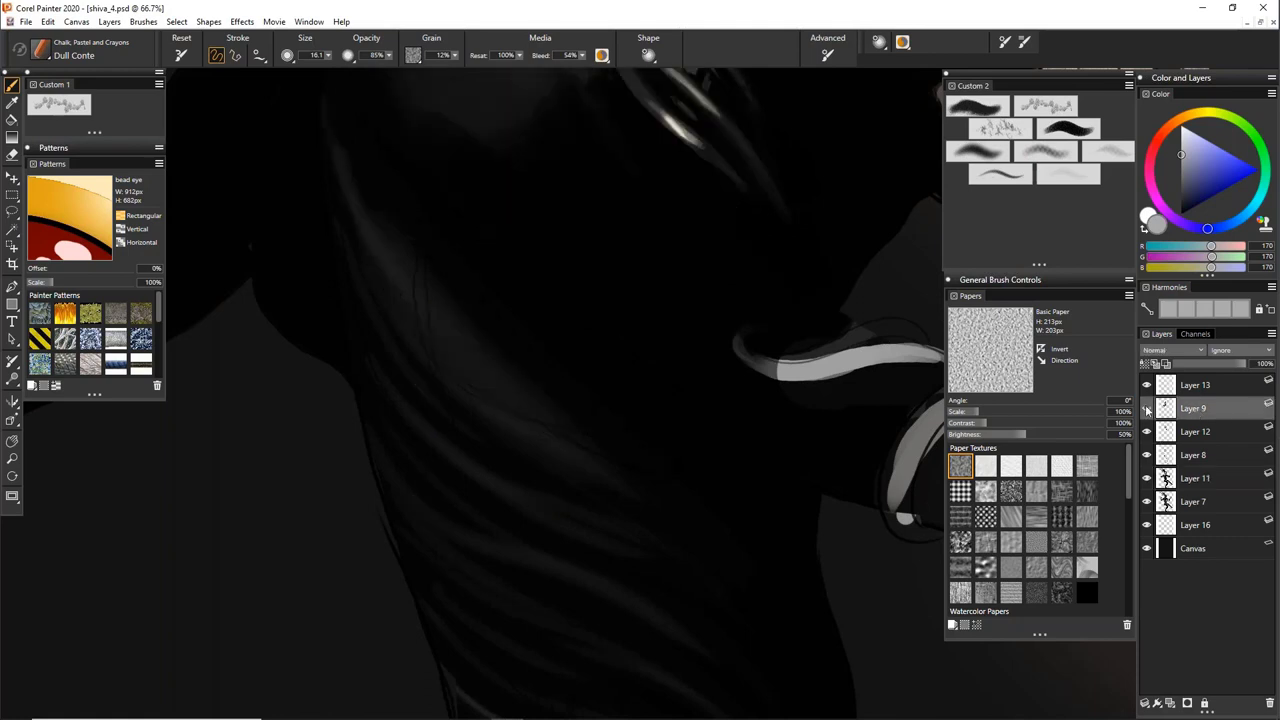
click(1147, 408)
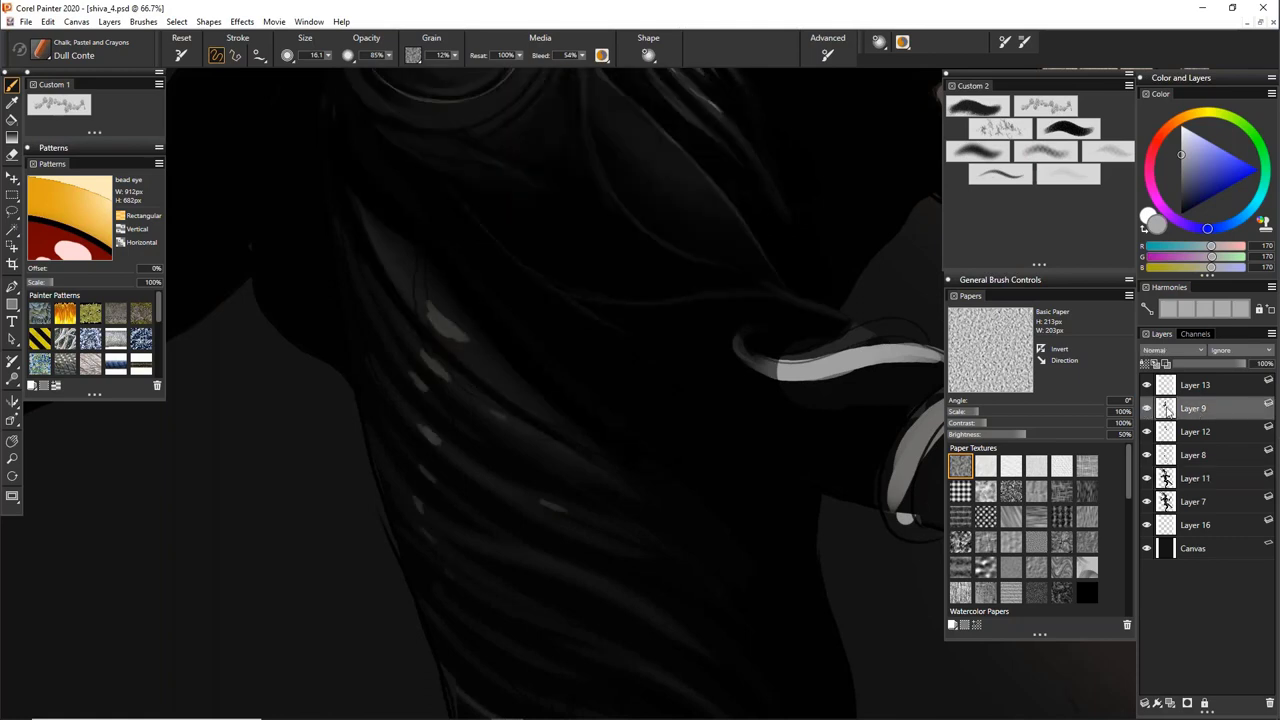
alt+click(438, 291)
drag(440, 296, 450, 297)
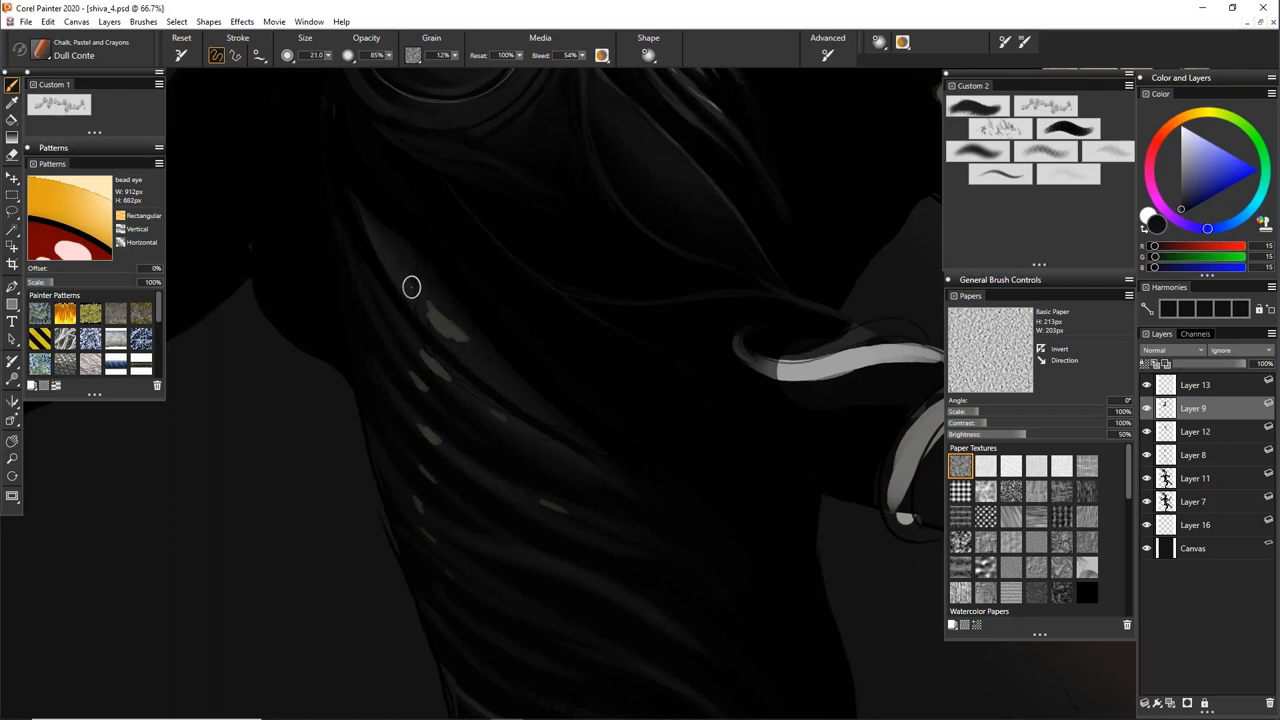
Compare the torso and face with Layer 13 hidden and shown
click(1146, 385)
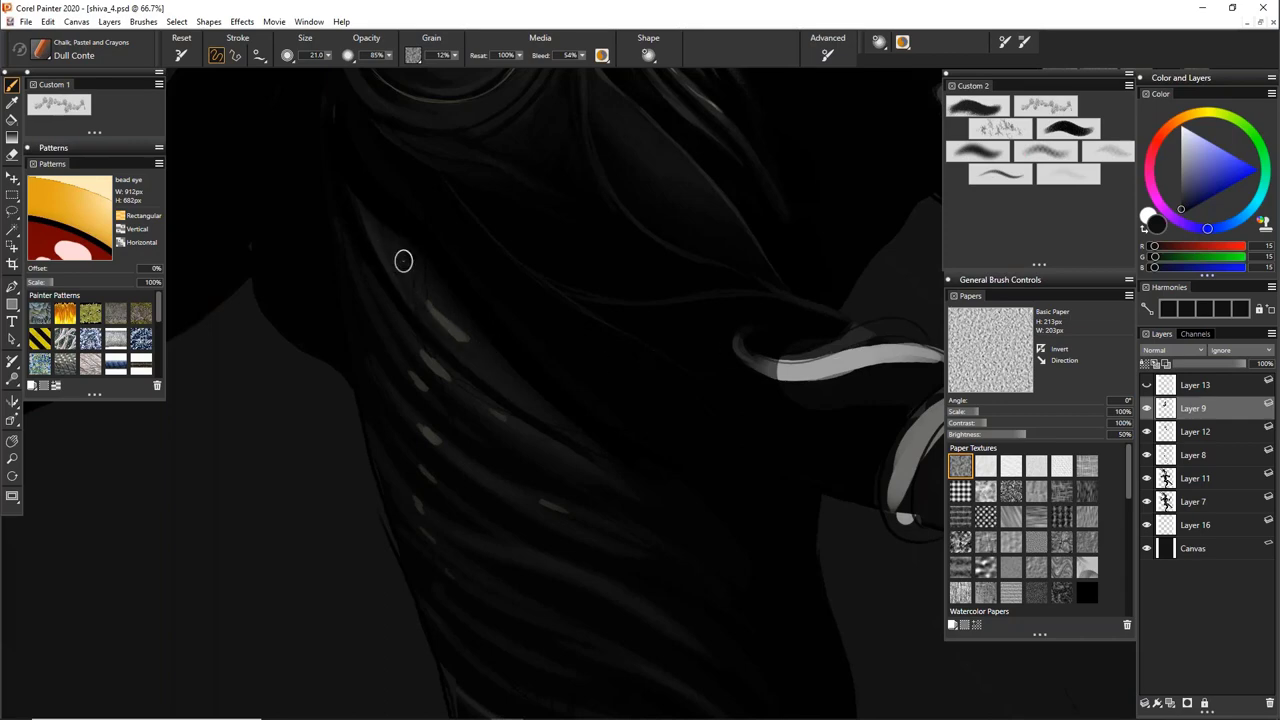
drag(474, 329, 592, 512)
drag(500, 277, 429, 563)
drag(583, 286, 472, 534)
mouse_move(548, 436)
mouse_down()
mouse_move(574, 523)
mouse_move(572, 495)
mouse_up()
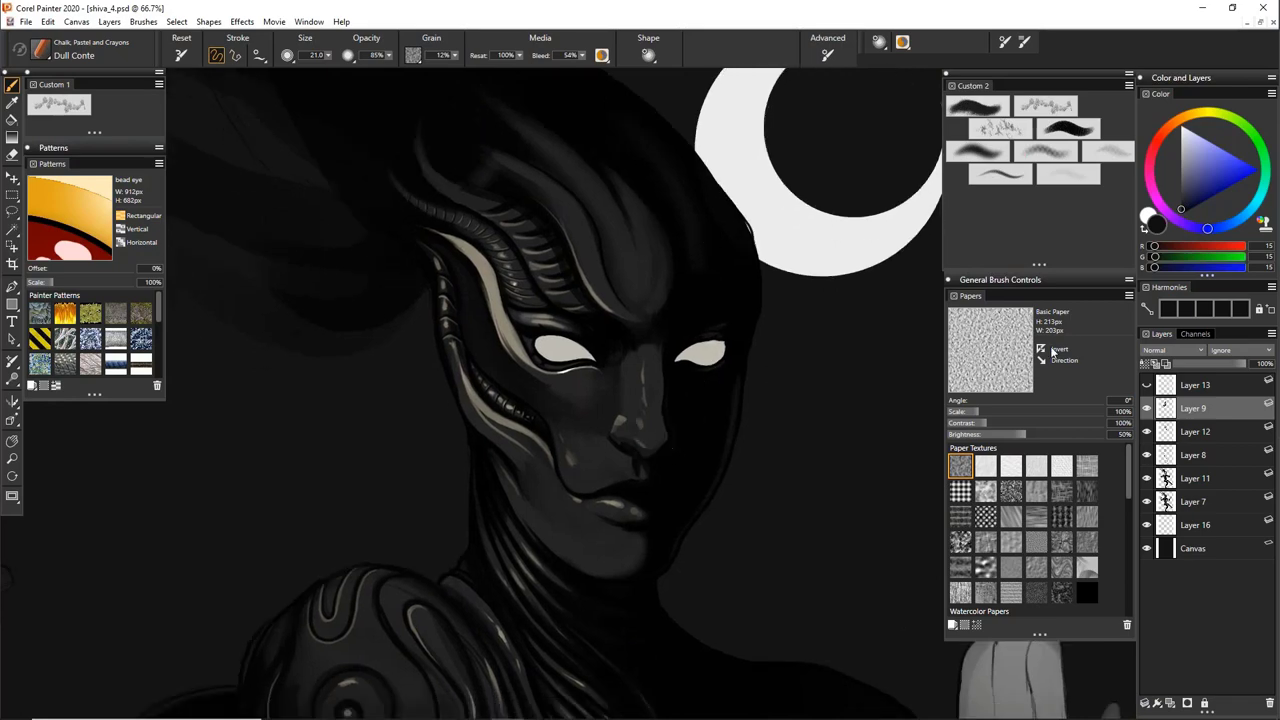
click(1147, 385)
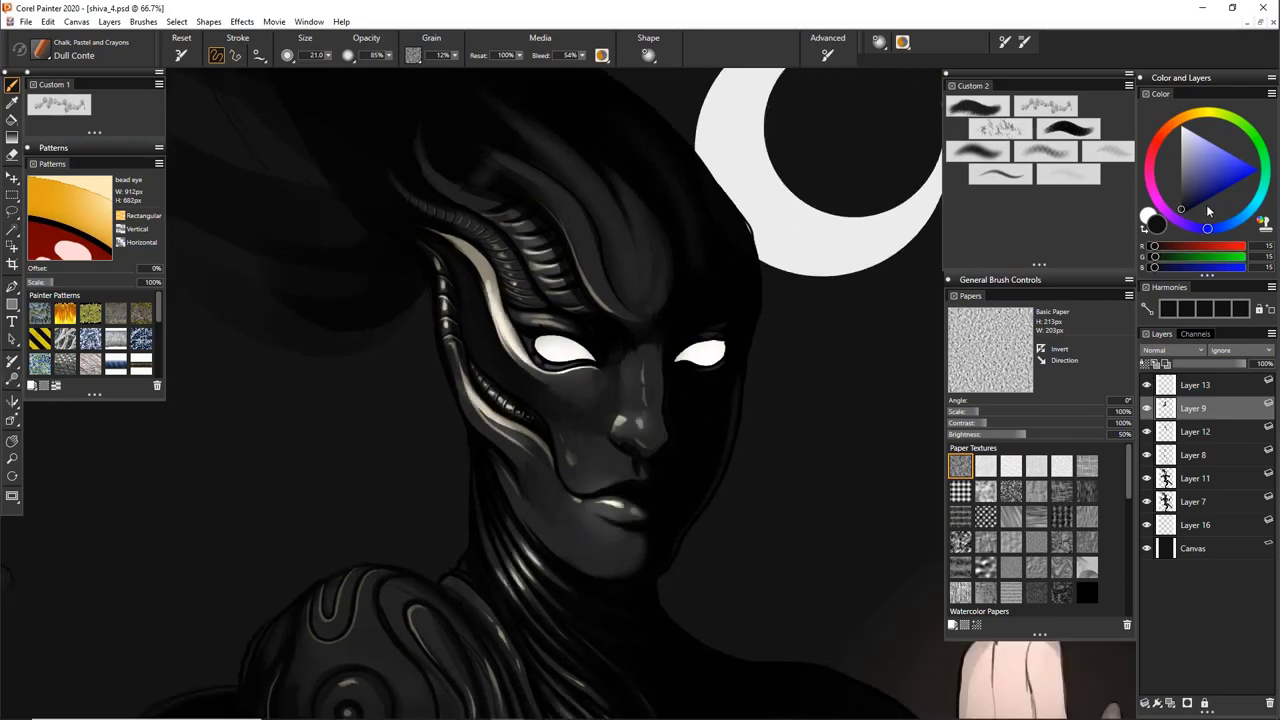
Brush soft near-white highlights onto the forehead and crown with the Digital Airbrush on Layer 9, undoing the last stroke
click(1068, 174)
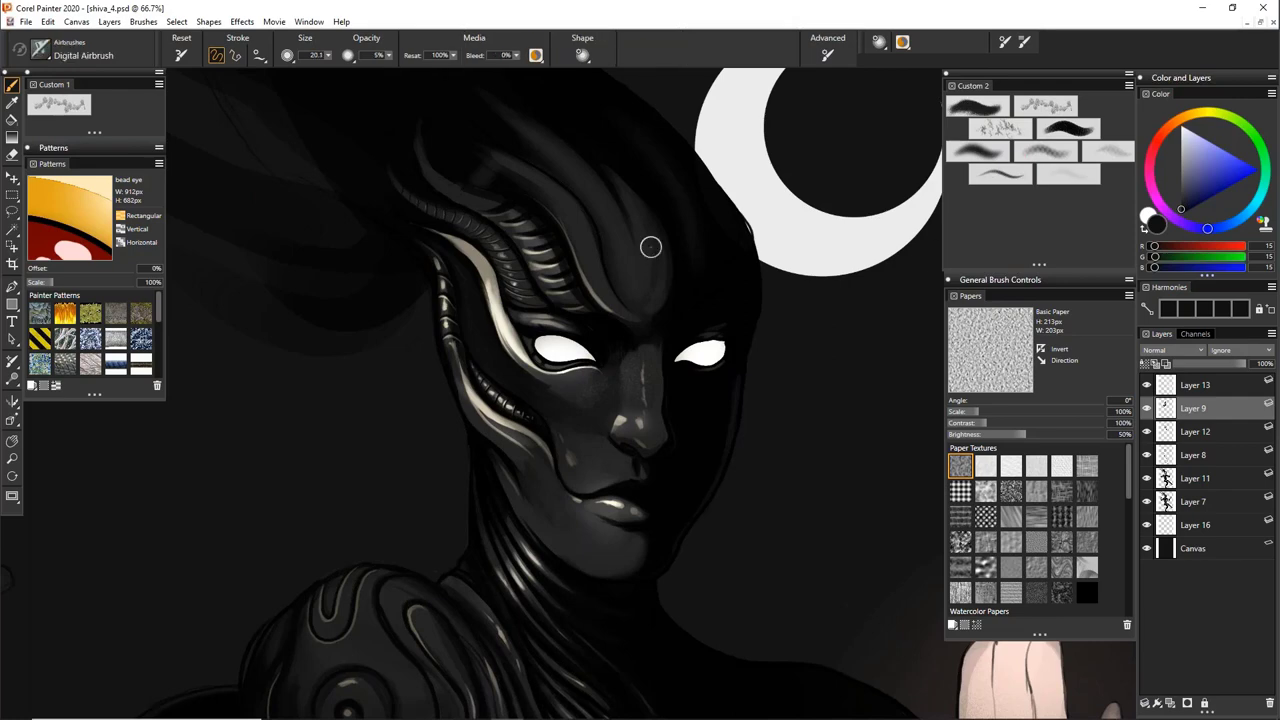
mouse_move(650, 251)
mouse_down()
mouse_move(686, 252)
mouse_move(657, 265)
mouse_up()
drag(1201, 163, 1181, 126)
mouse_move(637, 216)
mouse_down()
mouse_move(653, 280)
mouse_move(652, 205)
mouse_move(749, 302)
mouse_up()
mouse_move(668, 318)
mouse_down()
mouse_move(536, 188)
mouse_move(562, 214)
mouse_up()
drag(694, 288, 766, 396)
drag(690, 343, 601, 234)
key(ctrl+z)
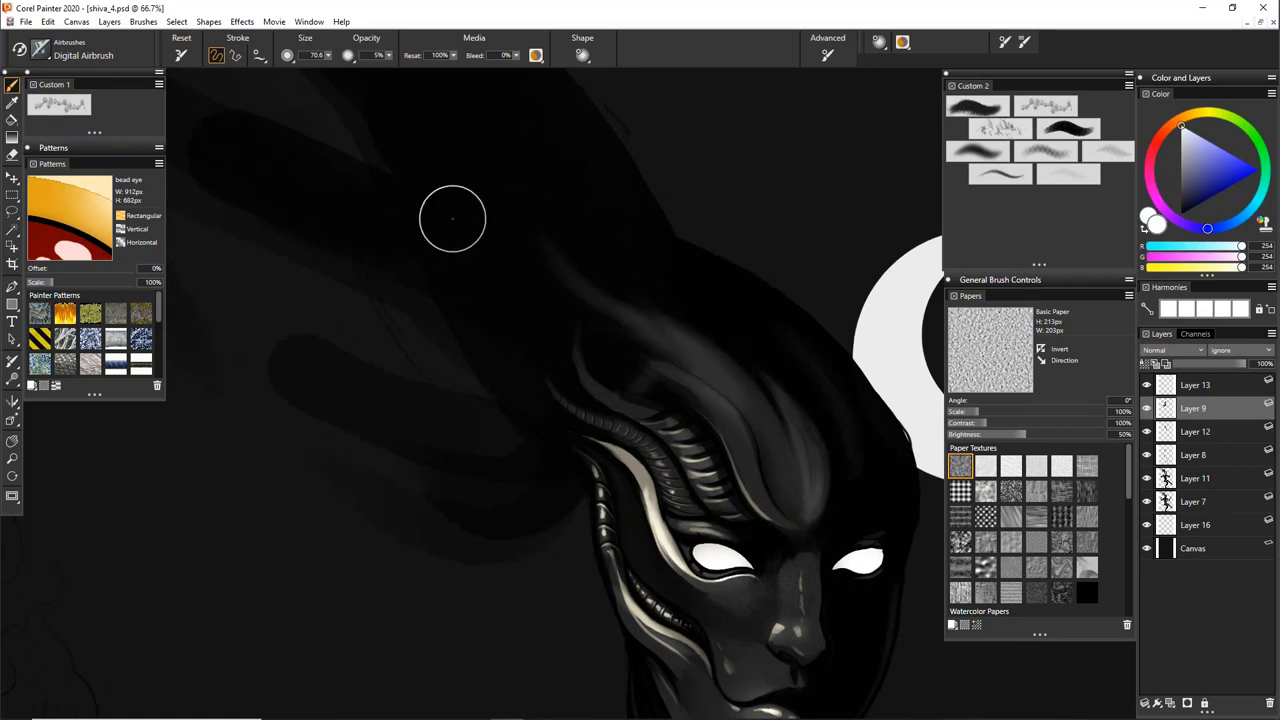
Airbrush soft near-white highlights at size 70.6 along the hair strands sweeping back from the crown, including the broad upper lock
mouse_move(453, 219)
mouse_down()
mouse_move(512, 288)
mouse_move(716, 430)
mouse_up()
mouse_move(794, 377)
mouse_down()
mouse_move(717, 386)
mouse_move(744, 475)
mouse_up()
drag(456, 262, 880, 494)
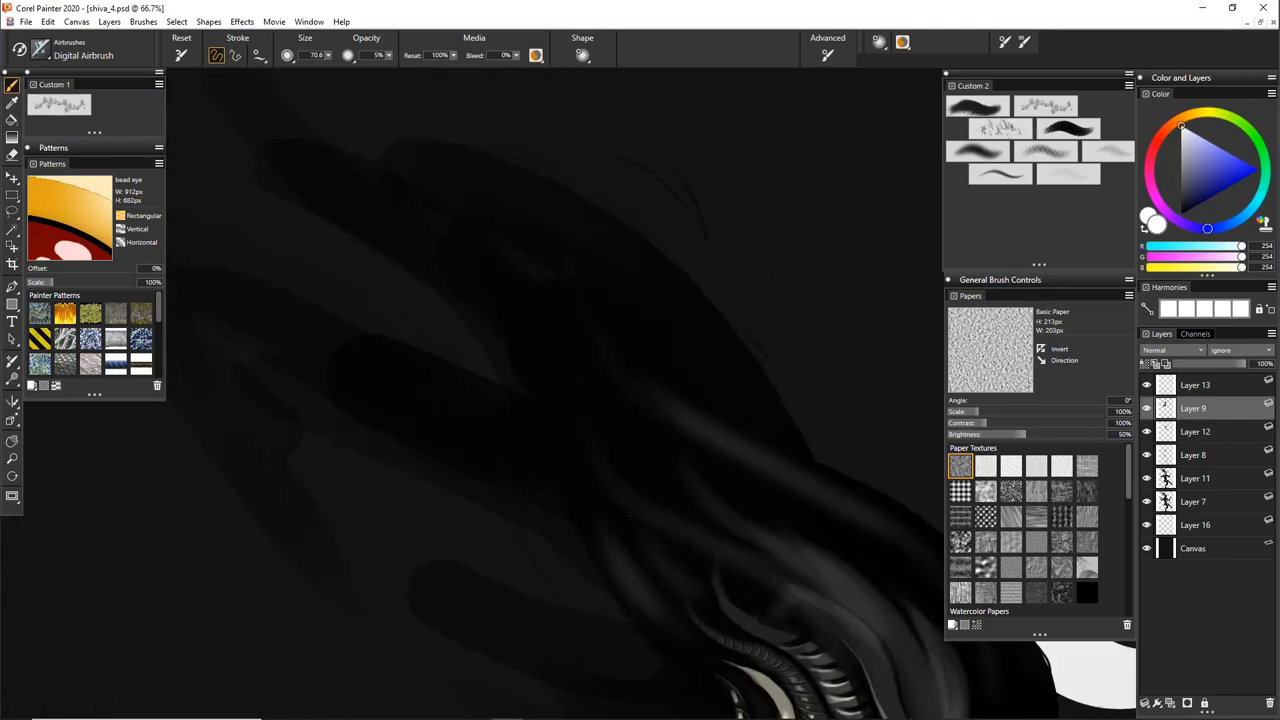
drag(626, 531, 255, 245)
drag(433, 428, 392, 418)
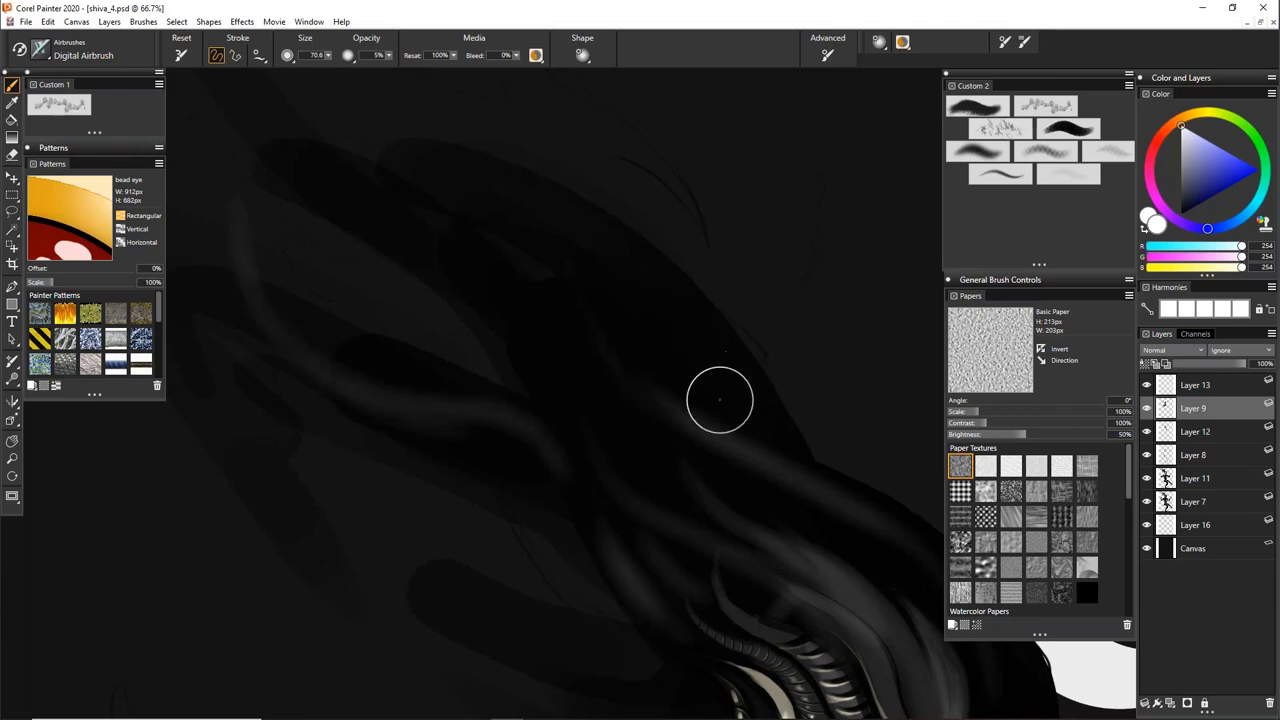
mouse_move(728, 402)
mouse_down()
mouse_move(510, 203)
mouse_move(325, 203)
mouse_up()
drag(520, 310, 368, 235)
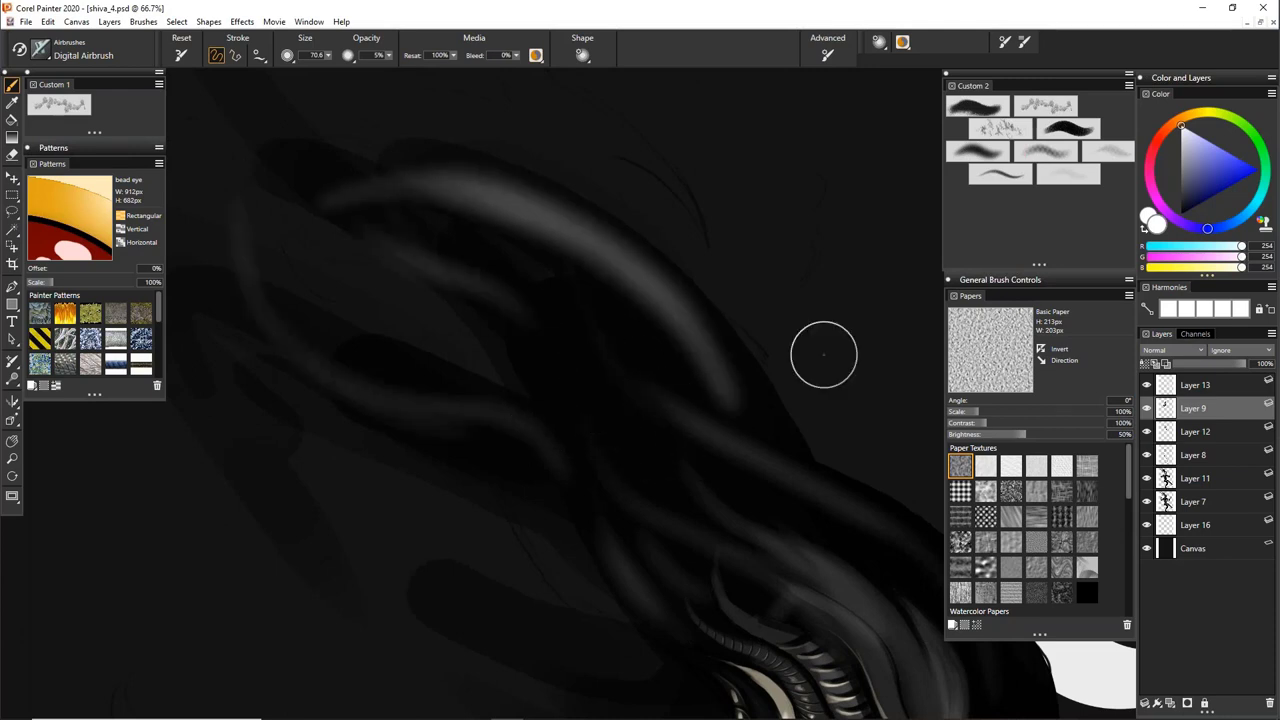
Airbrush near-white highlights along the long outer hair tips and the lower locks behind the head
key(ctrl+minus)
key(ctrl+minus)
key(ctrl+minus)
drag(752, 380, 648, 253)
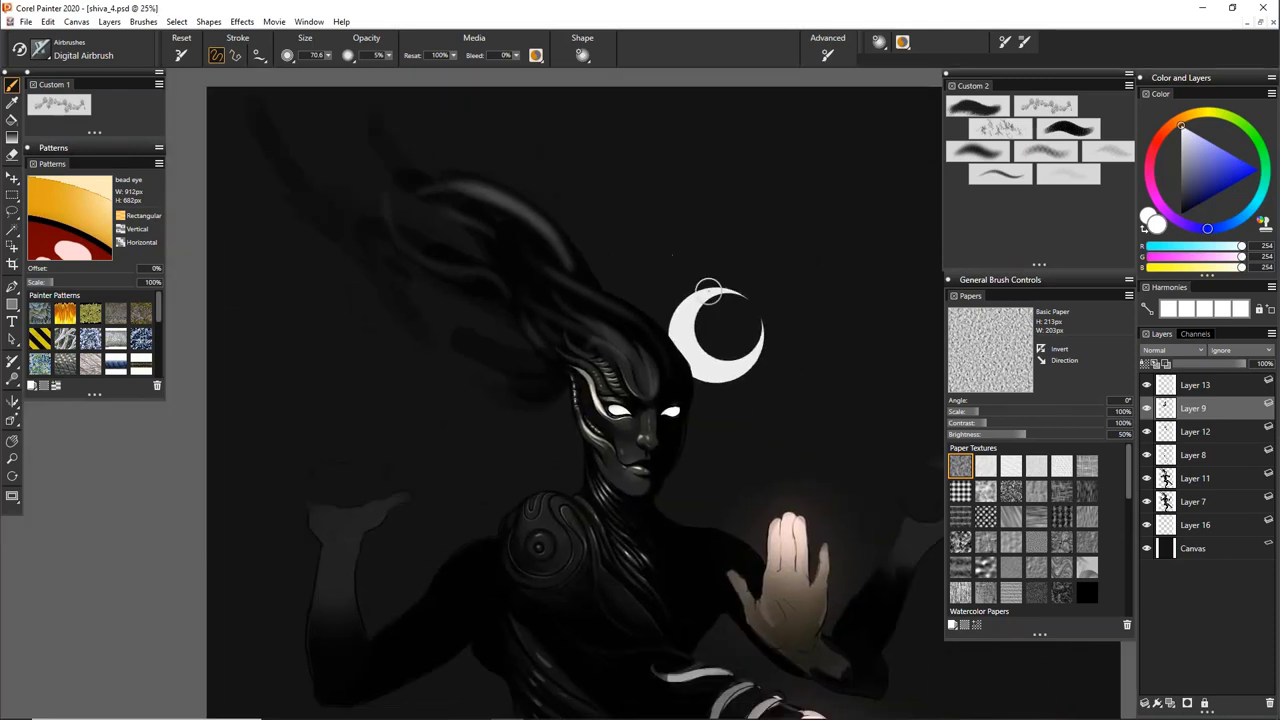
key(ctrl+plus)
drag(520, 332, 640, 509)
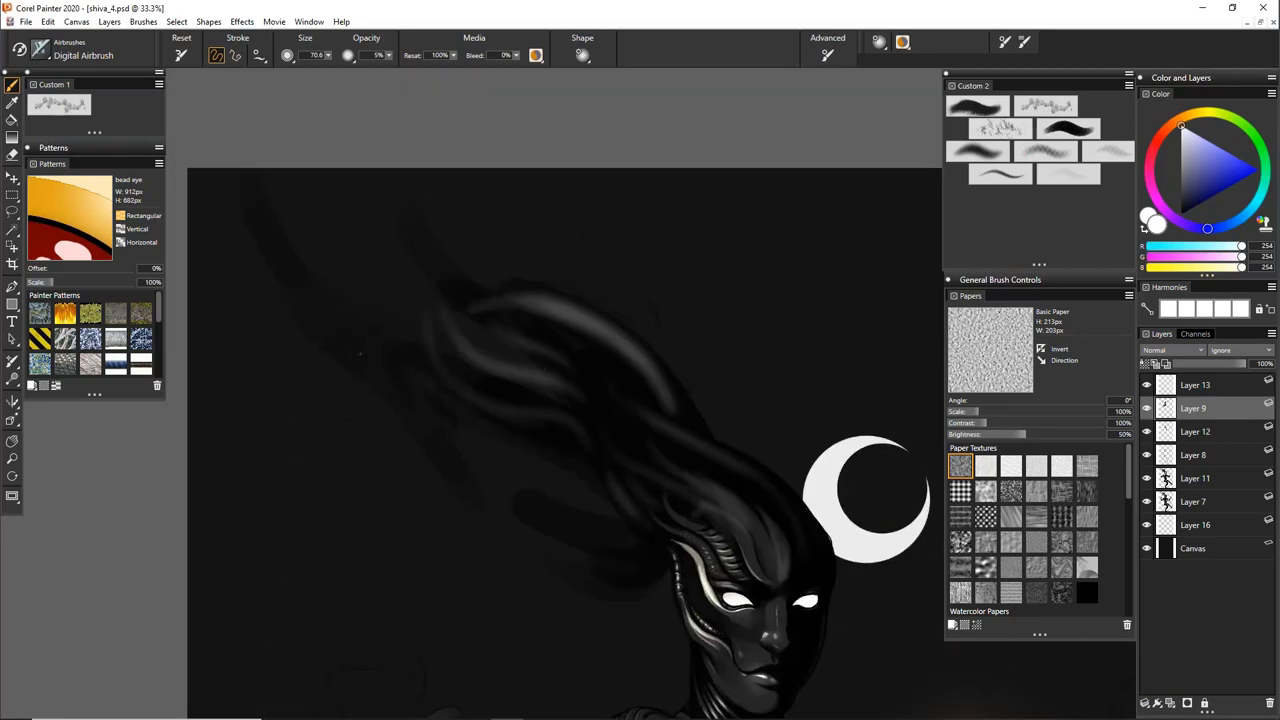
drag(255, 172, 382, 382)
mouse_move(290, 198)
mouse_down()
mouse_move(502, 282)
mouse_move(517, 303)
mouse_move(473, 214)
mouse_up()
mouse_move(612, 453)
mouse_down()
mouse_move(464, 384)
mouse_move(550, 398)
mouse_up()
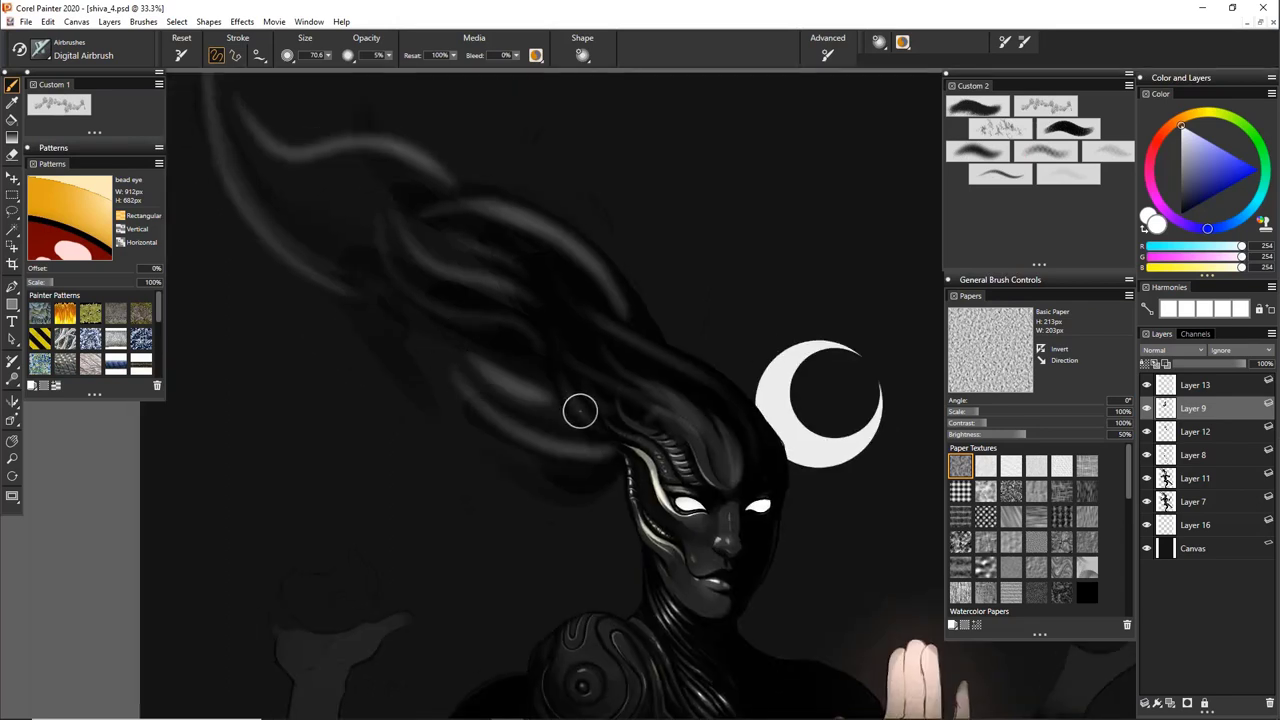
mouse_move(450, 428)
mouse_down()
mouse_move(330, 293)
mouse_move(444, 390)
mouse_up()
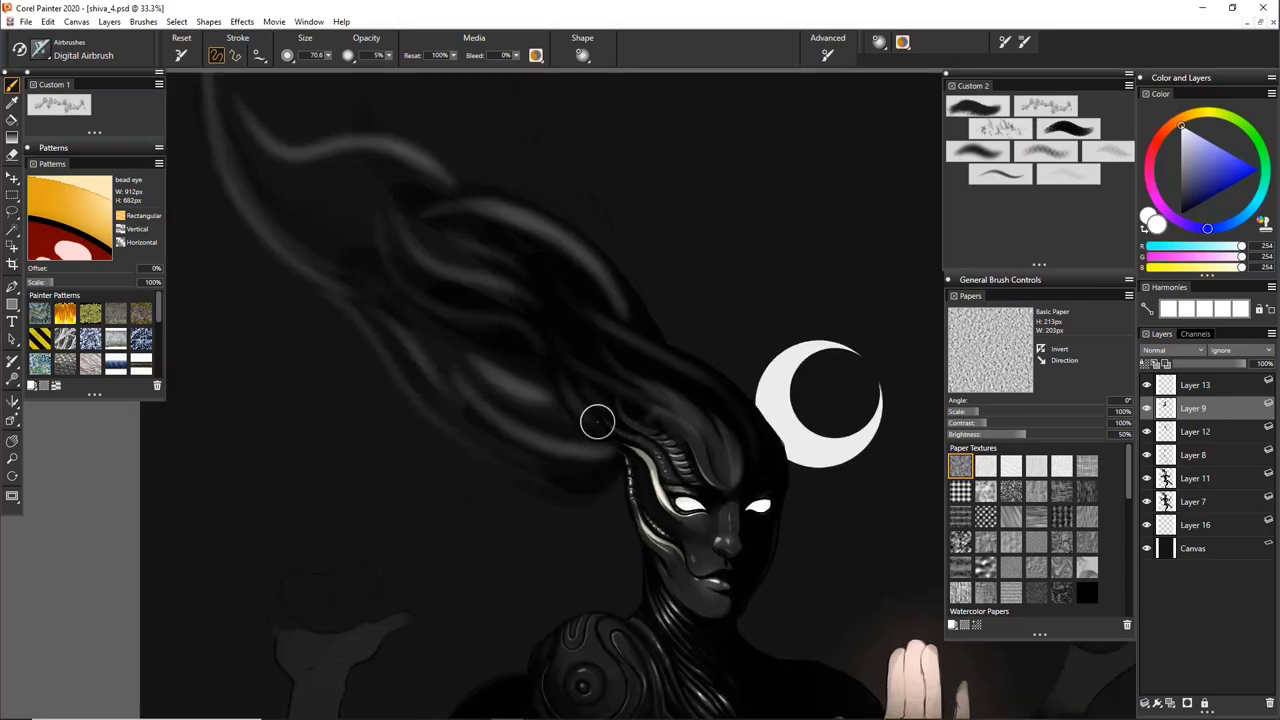
Sample near-black from the hair and darken the gaps between the strands, refining their edges with the airbrush at size 20.1
alt+click(617, 322)
drag(573, 383, 571, 432)
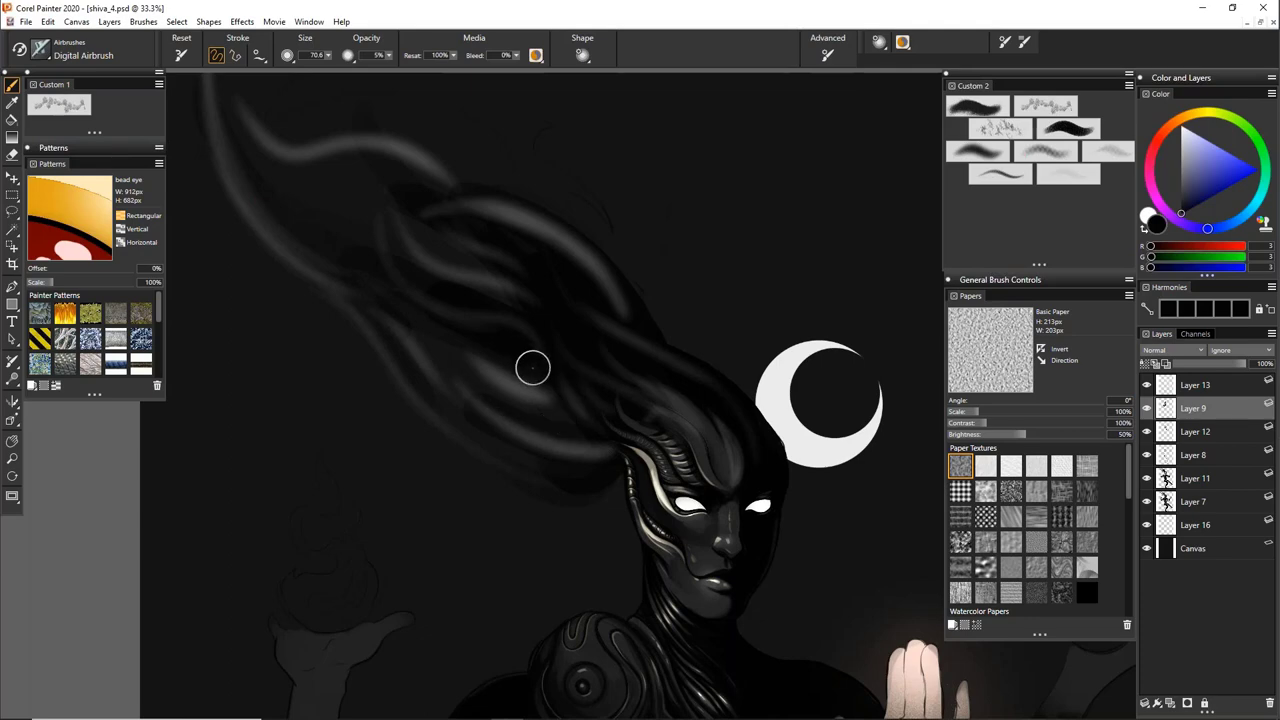
drag(547, 351, 530, 347)
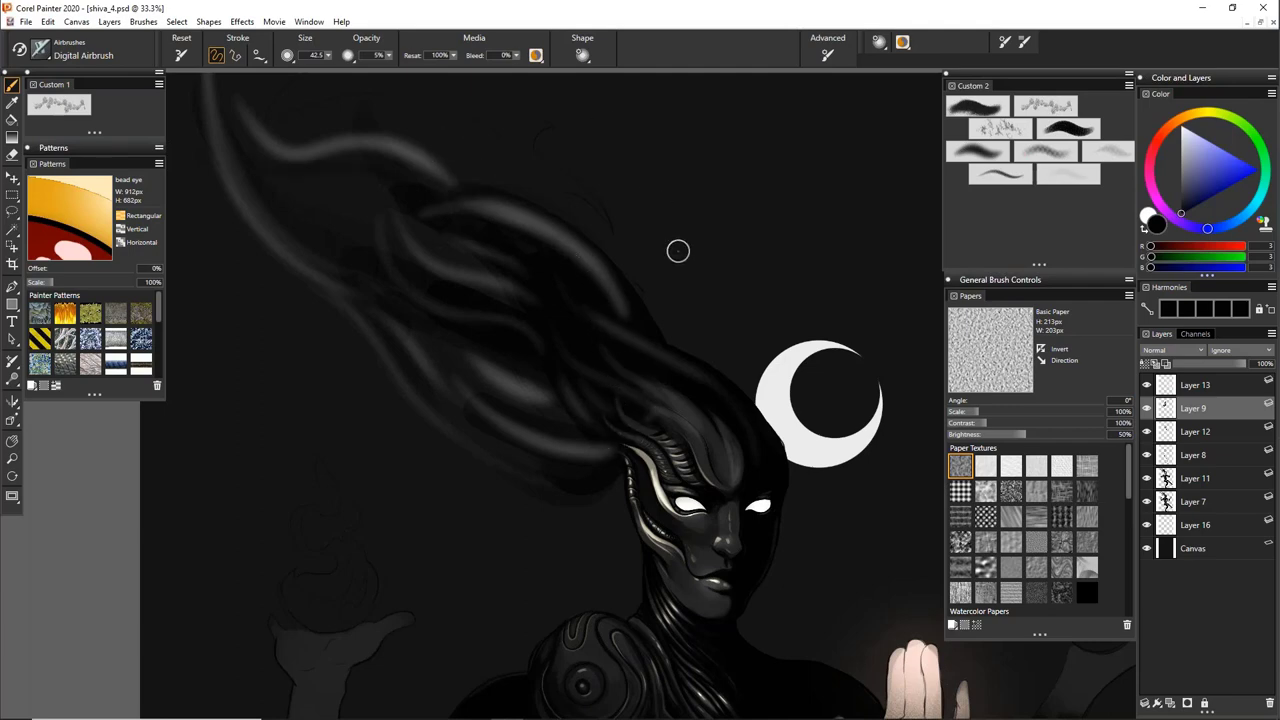
click(985, 153)
mouse_move(284, 154)
mouse_down()
mouse_move(418, 166)
mouse_move(312, 139)
mouse_up()
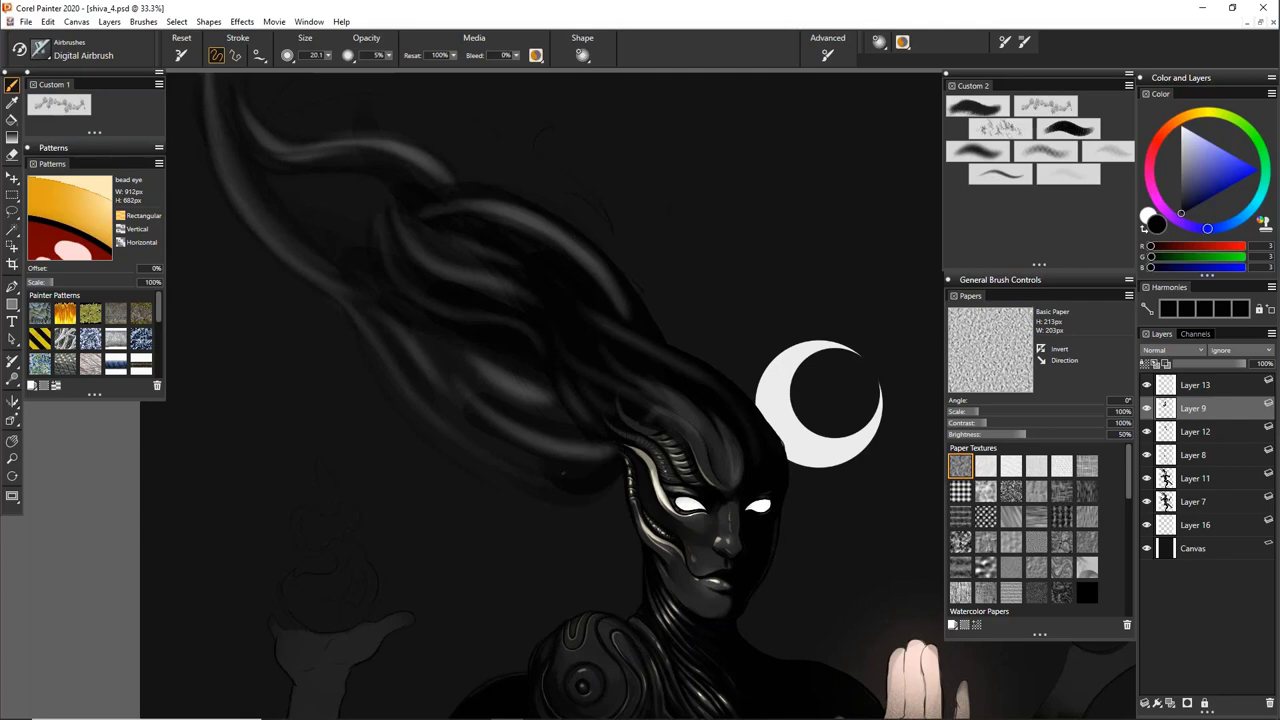
Switch to the Dull Conte brush, sample a near-black tone from the hair and darken the shadows between the locks
drag(425, 359, 443, 388)
drag(868, 432, 823, 352)
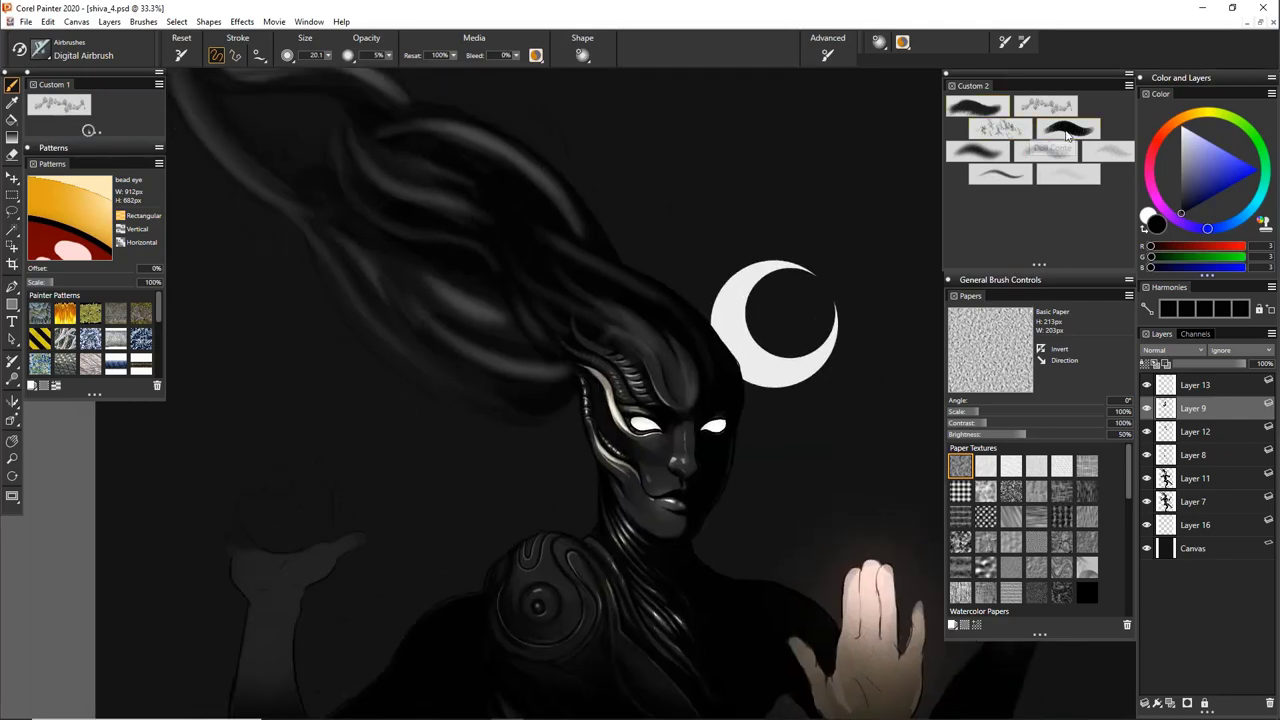
click(1066, 130)
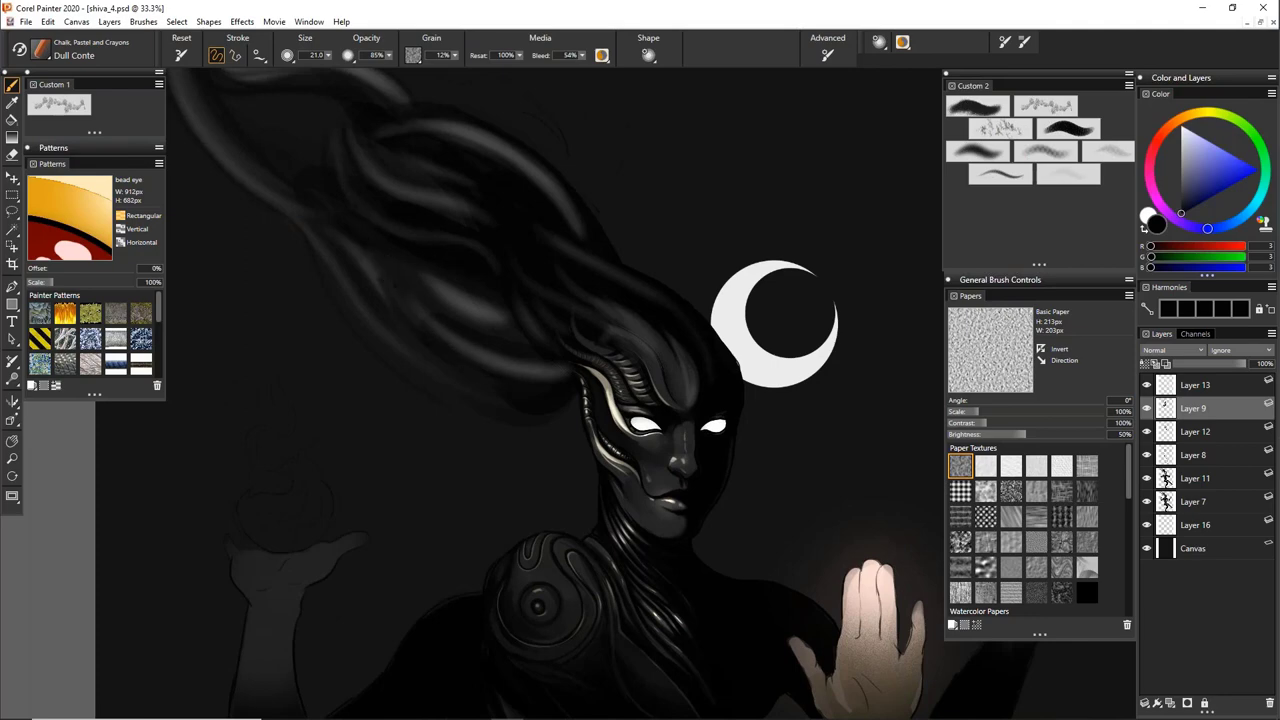
alt+click(452, 323)
drag(546, 361, 412, 294)
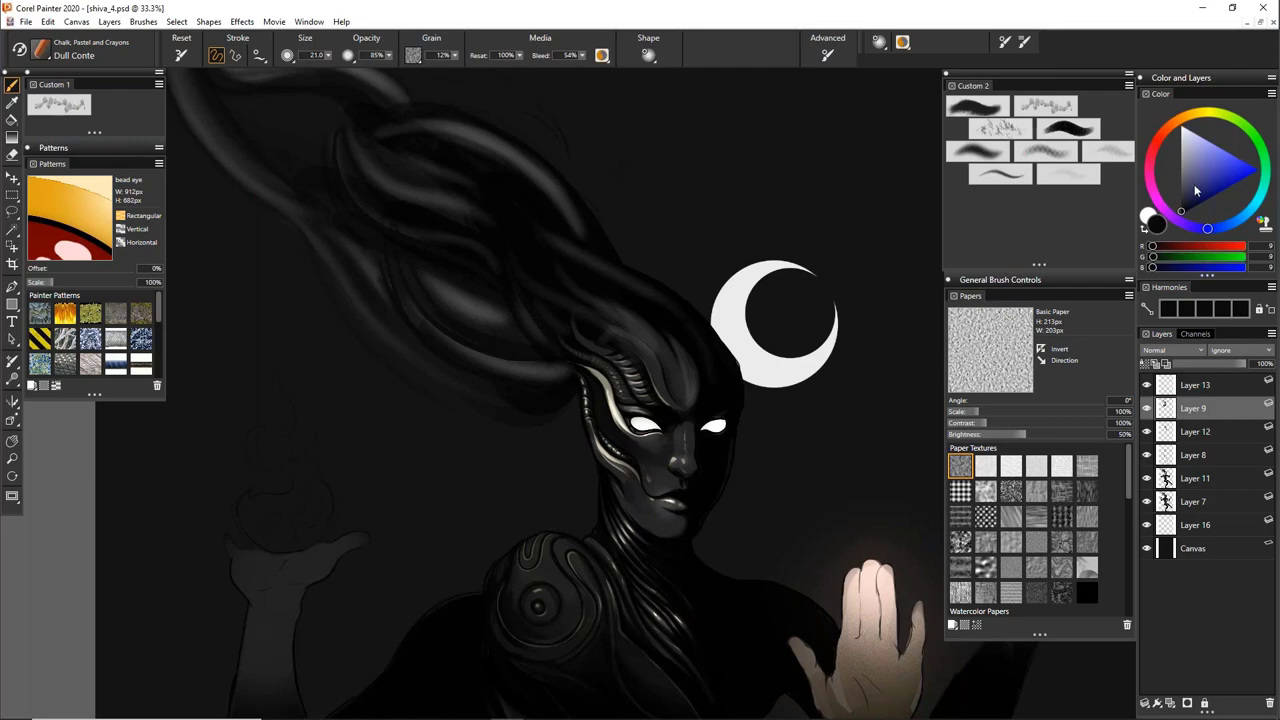
Rotate the canvas and darken the edges of the large upper hair lock with near-black tones sampled from the hair
scroll(494, 348, up, 2)
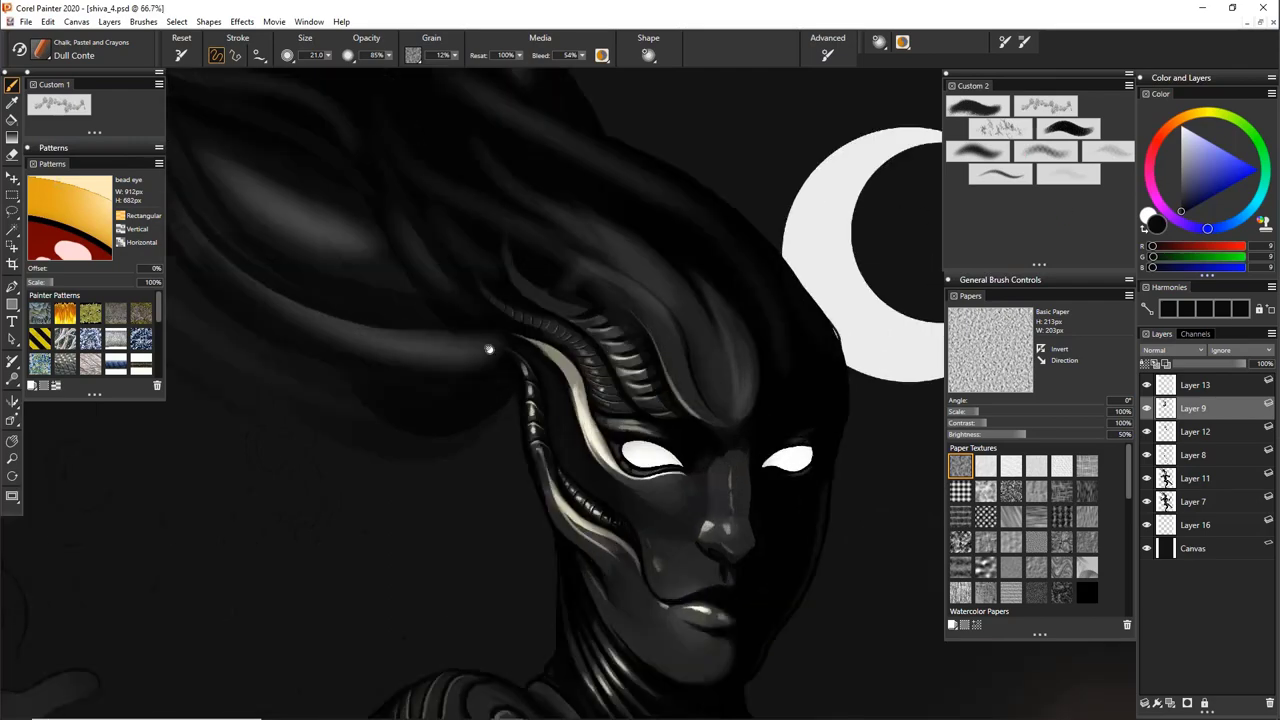
drag(592, 448, 660, 523)
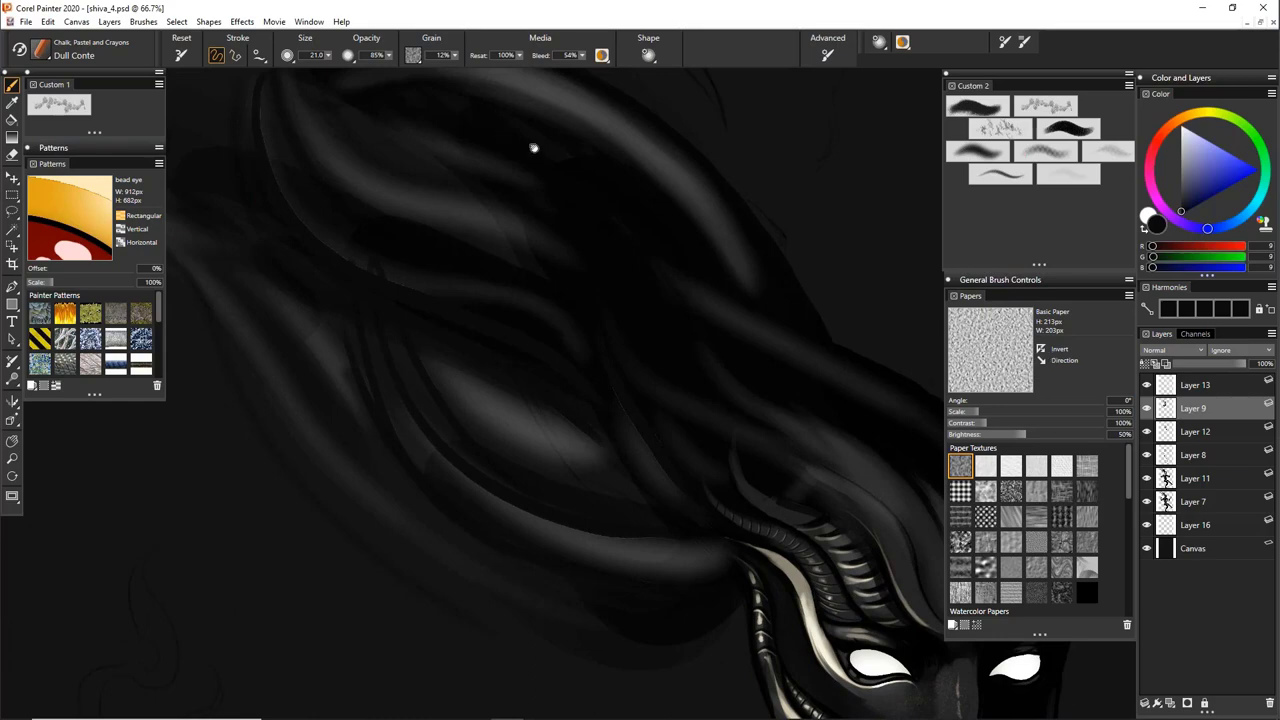
drag(534, 148, 672, 323)
key(e)
mouse_move(783, 468)
mouse_down()
mouse_move(778, 388)
mouse_move(737, 357)
mouse_move(523, 400)
mouse_up()
key(b)
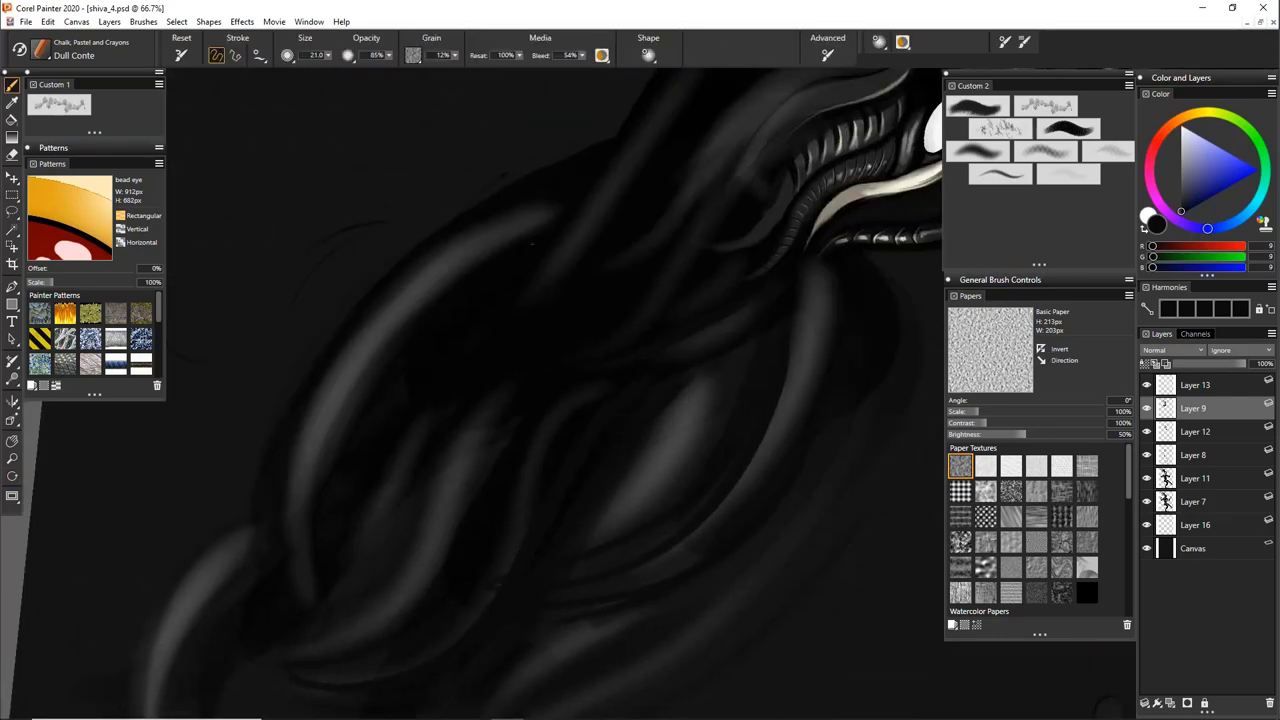
drag(380, 362, 316, 529)
alt+click(529, 254)
alt+click(496, 294)
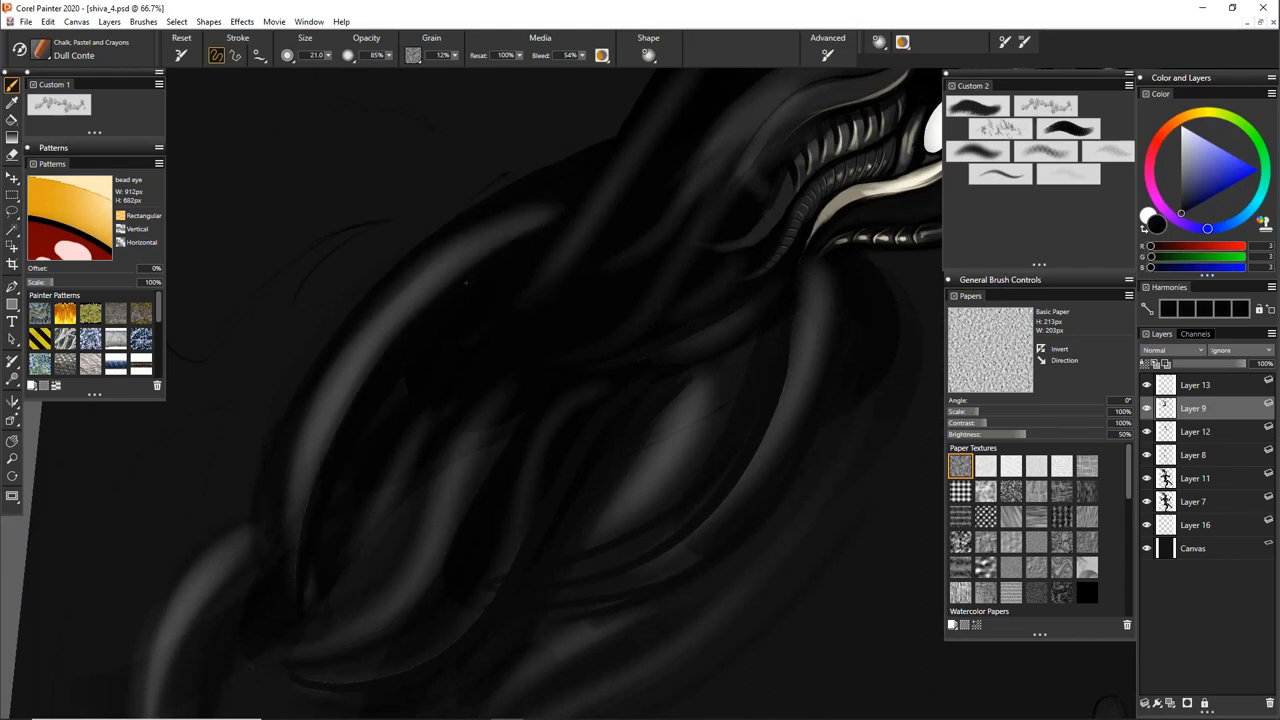
Paint dark strand lines inside the looping locks and black contours beneath their curved ends
drag(537, 296, 672, 119)
drag(543, 333, 478, 411)
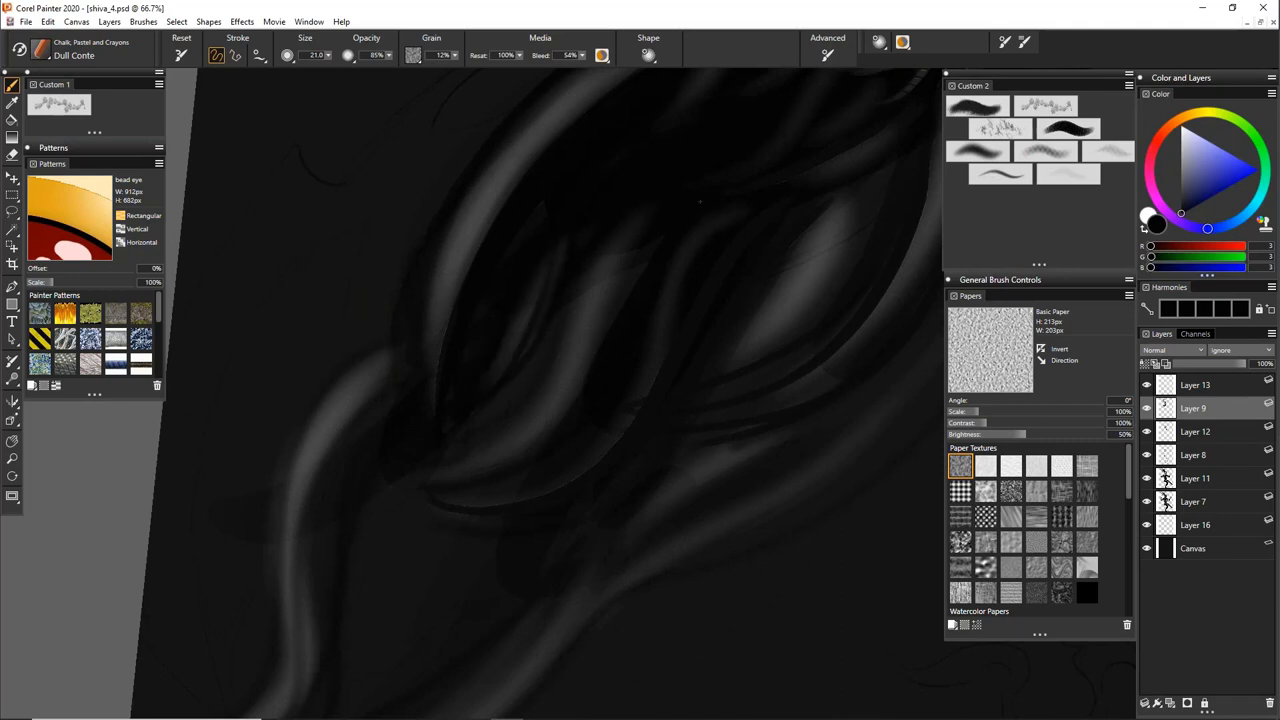
mouse_move(700, 202)
mouse_down()
mouse_move(530, 448)
mouse_move(408, 463)
mouse_up()
drag(647, 427, 410, 498)
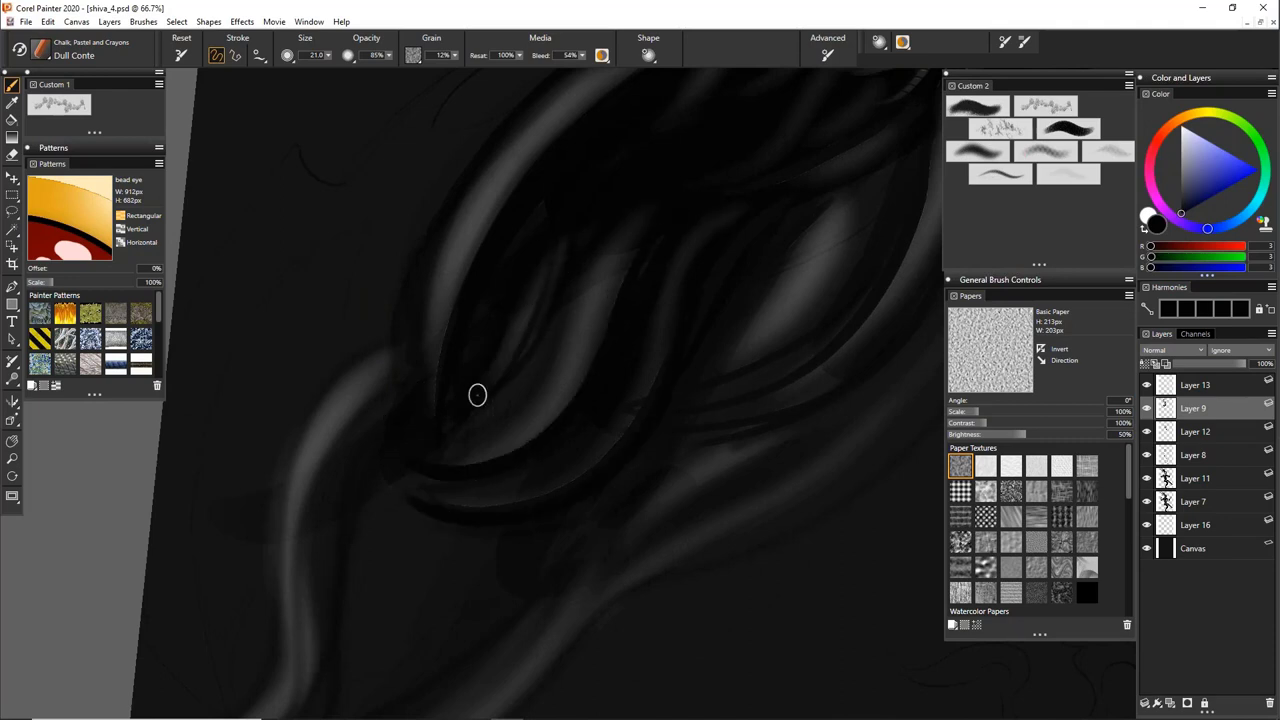
Outline the two long trailing locks with black strokes towards the edge of the canvas
drag(610, 344, 743, 150)
drag(502, 321, 428, 544)
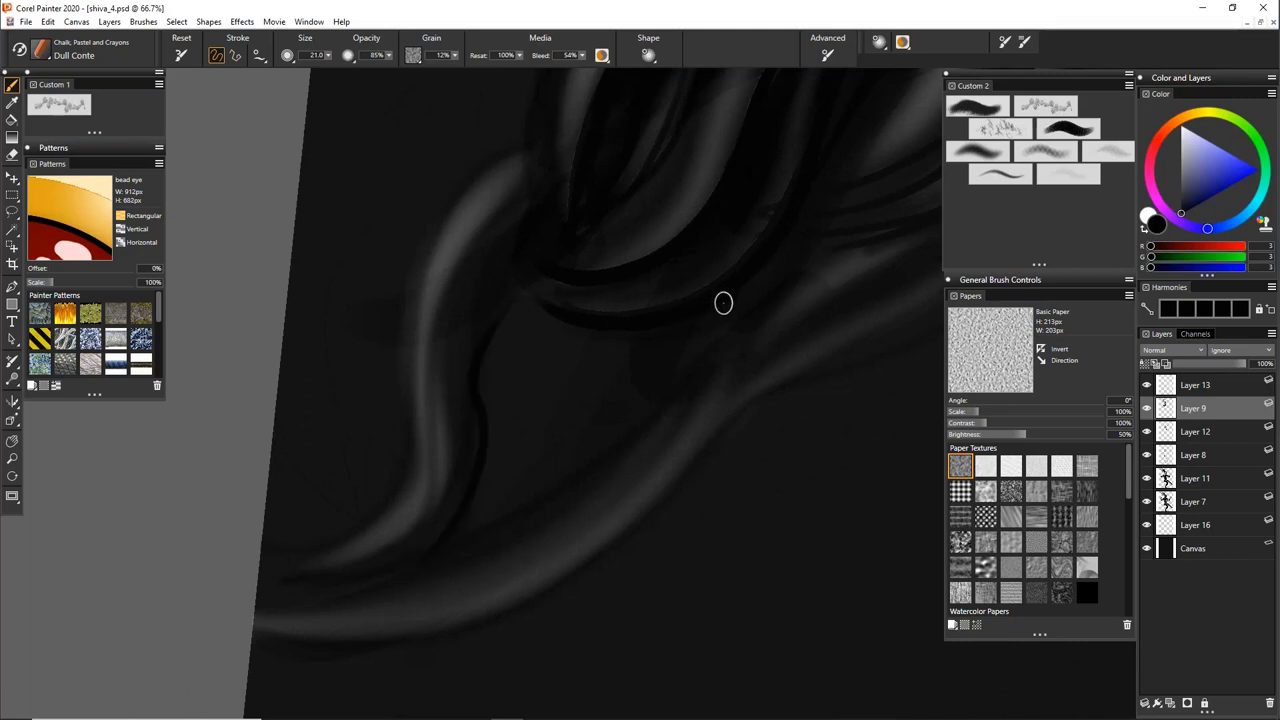
mouse_move(704, 343)
mouse_down()
mouse_move(661, 400)
mouse_move(225, 635)
mouse_up()
key(ctrl+minus)
key(ctrl+minus)
key(ctrl+minus)
key(ctrl+minus)
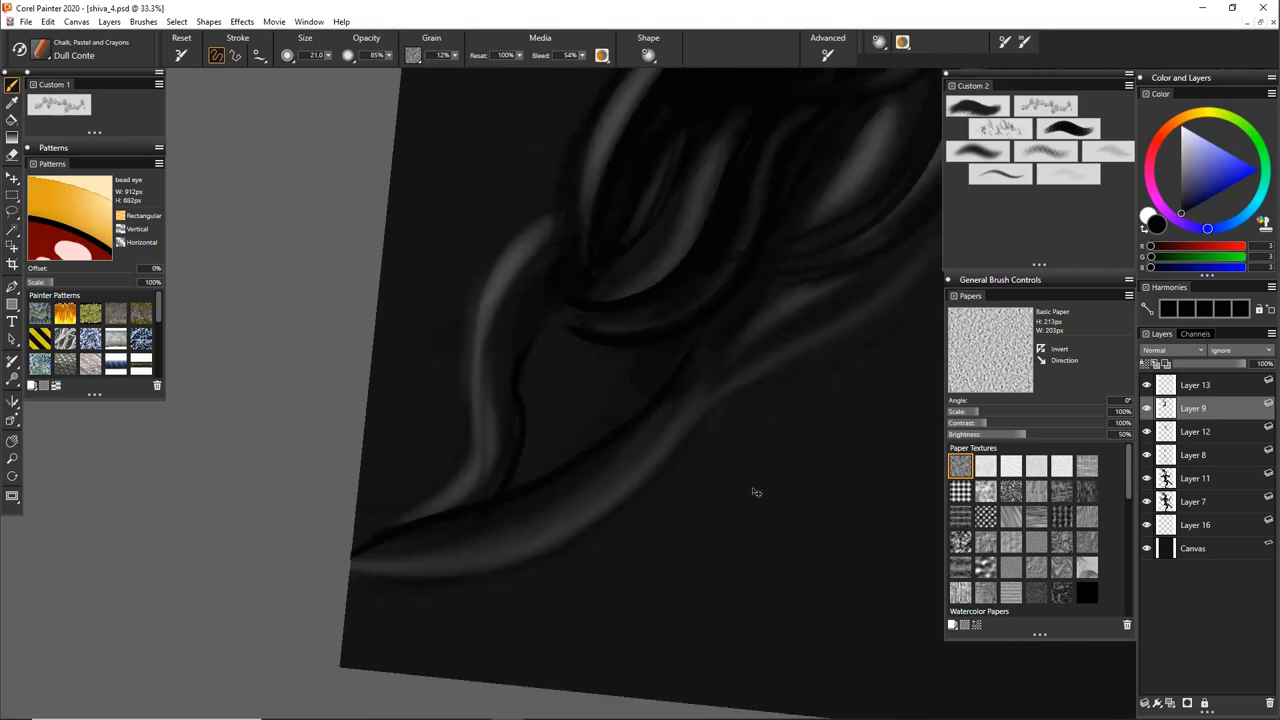
Straighten the canvas and draw a black contour along the underside of the hair down to the back of the head
drag(760, 443, 563, 535)
key(e)
drag(751, 413, 648, 614)
click(806, 484)
key(ctrl+plus)
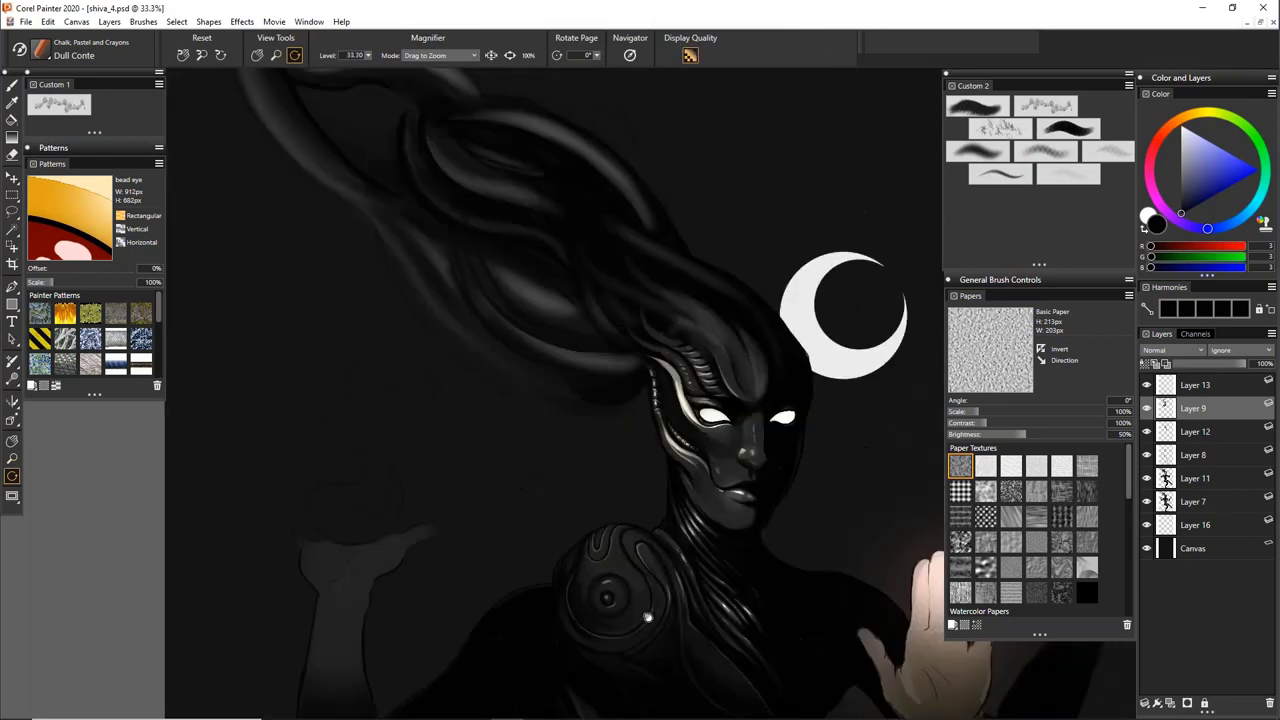
key(b)
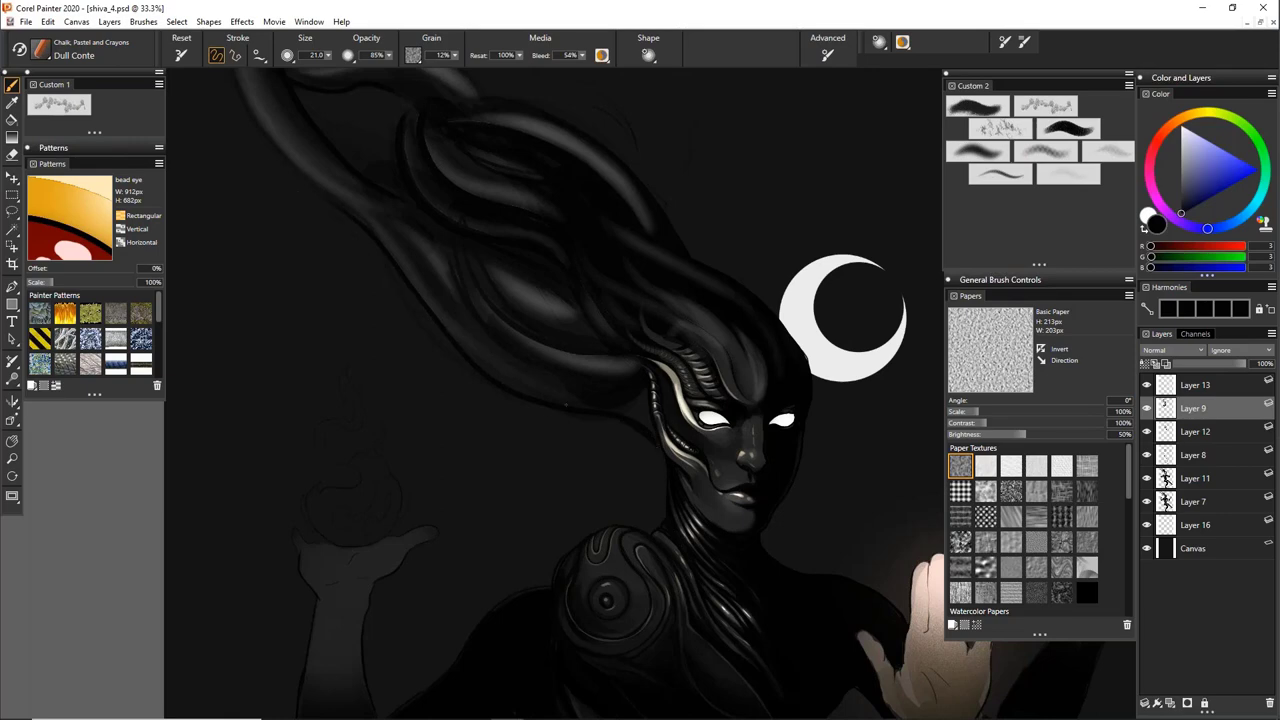
drag(361, 205, 443, 323)
mouse_move(400, 198)
mouse_down()
mouse_move(537, 357)
mouse_move(390, 265)
mouse_move(348, 146)
mouse_up()
key(ctrl+z)
Draw thin black flyaway strands from the hair tips and above the upper locks to the canvas edges
mouse_move(305, 185)
mouse_down()
mouse_move(350, 205)
mouse_move(615, 485)
mouse_up()
drag(515, 375, 376, 238)
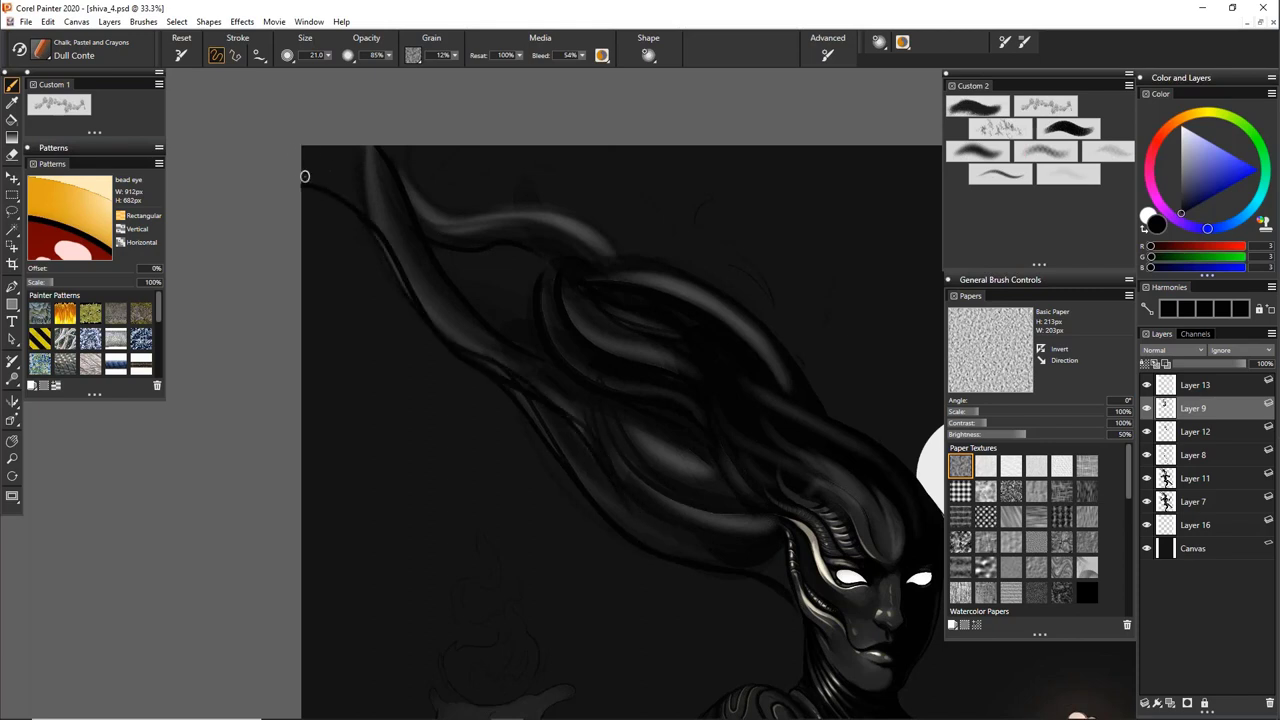
mouse_move(345, 148)
mouse_down()
mouse_move(423, 222)
mouse_move(455, 284)
mouse_up()
mouse_move(788, 546)
mouse_down()
mouse_move(720, 535)
mouse_move(636, 552)
mouse_up()
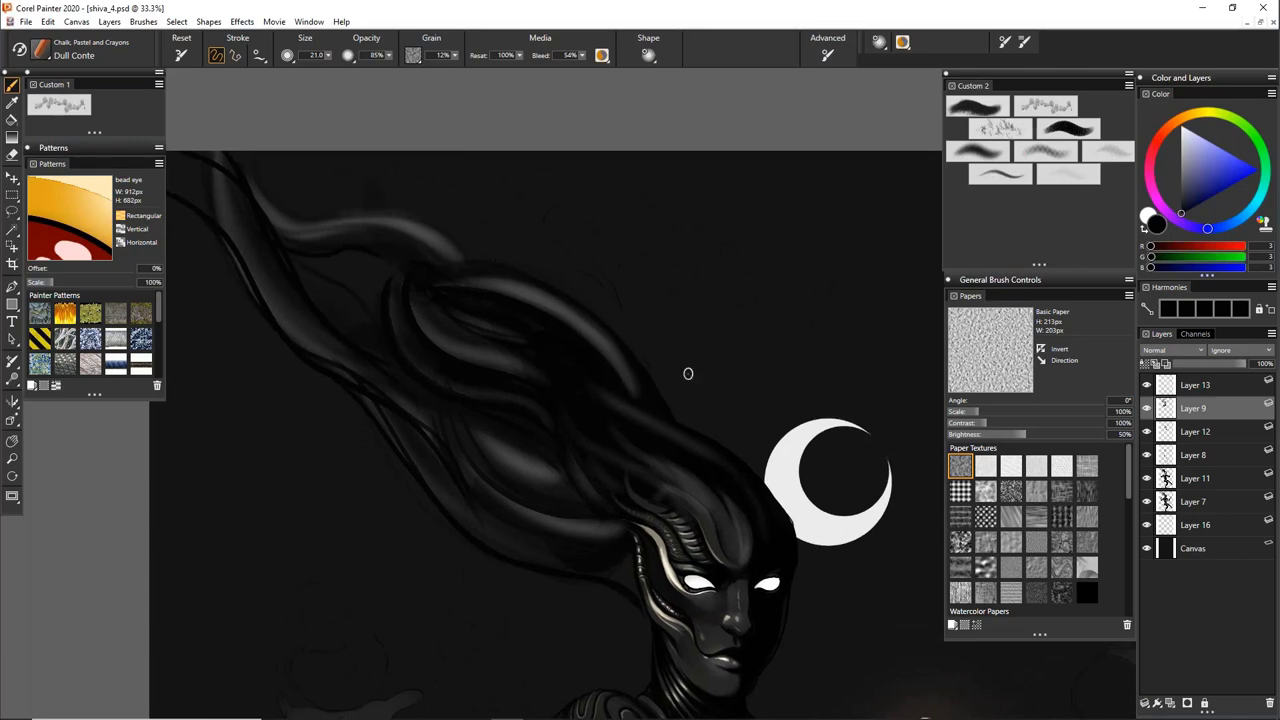
mouse_move(664, 398)
mouse_down()
mouse_move(536, 249)
mouse_move(412, 178)
mouse_move(388, 113)
mouse_up()
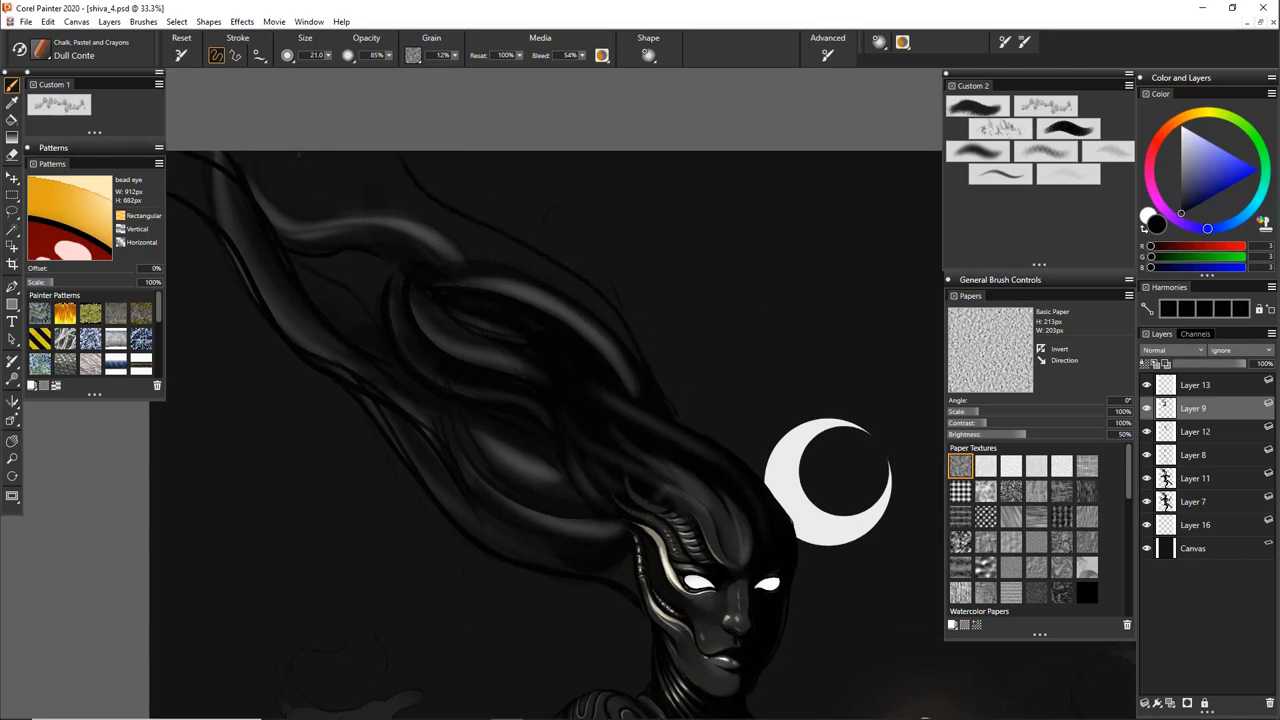
drag(466, 253, 256, 156)
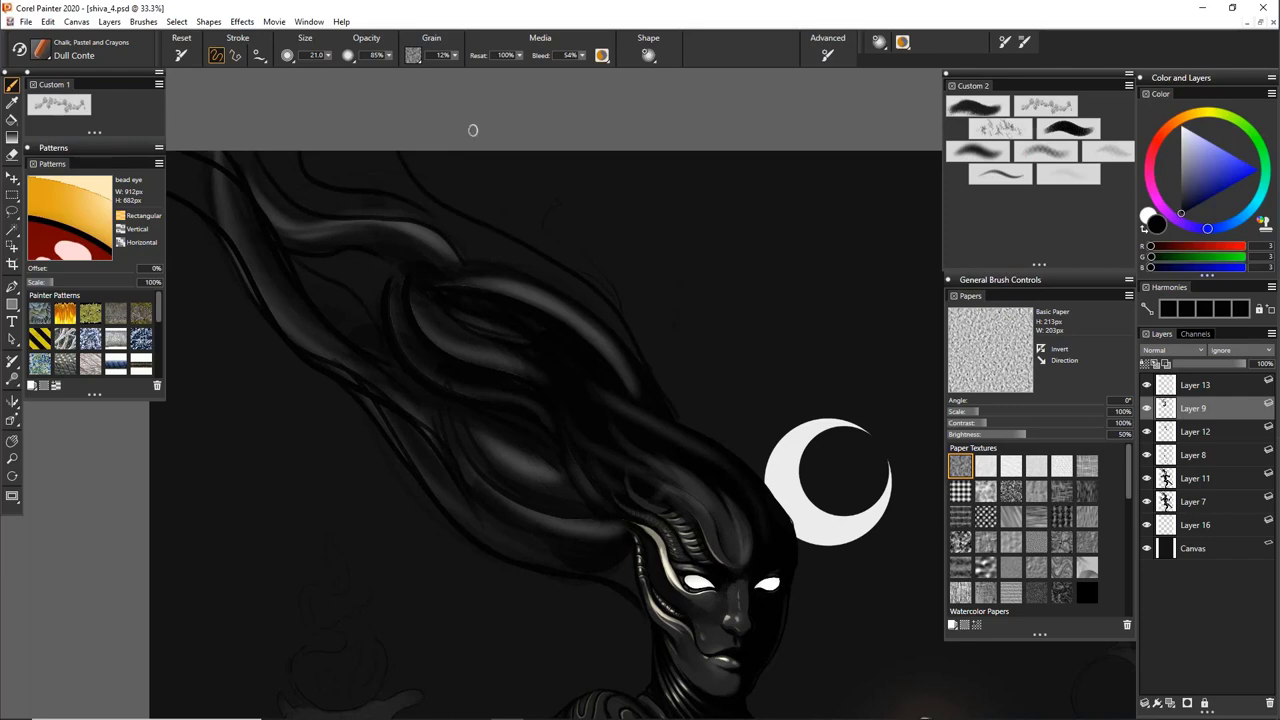
Refine the dark edges of the hair around the head and temple
key(ctrl+minus)
key(ctrl+minus)
key(ctrl+minus)
drag(675, 427, 589, 332)
key(ctrl+plus)
key(ctrl+plus)
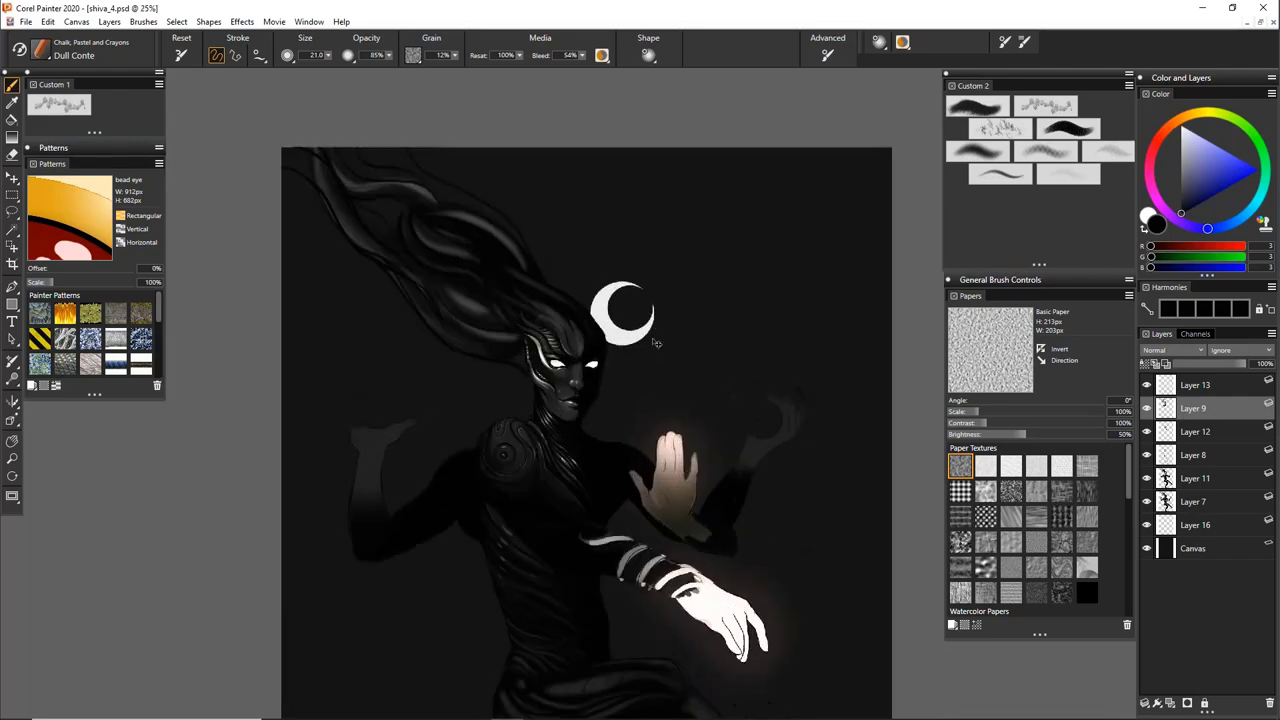
scroll(656, 343, up, 1)
scroll(603, 417, up, 1)
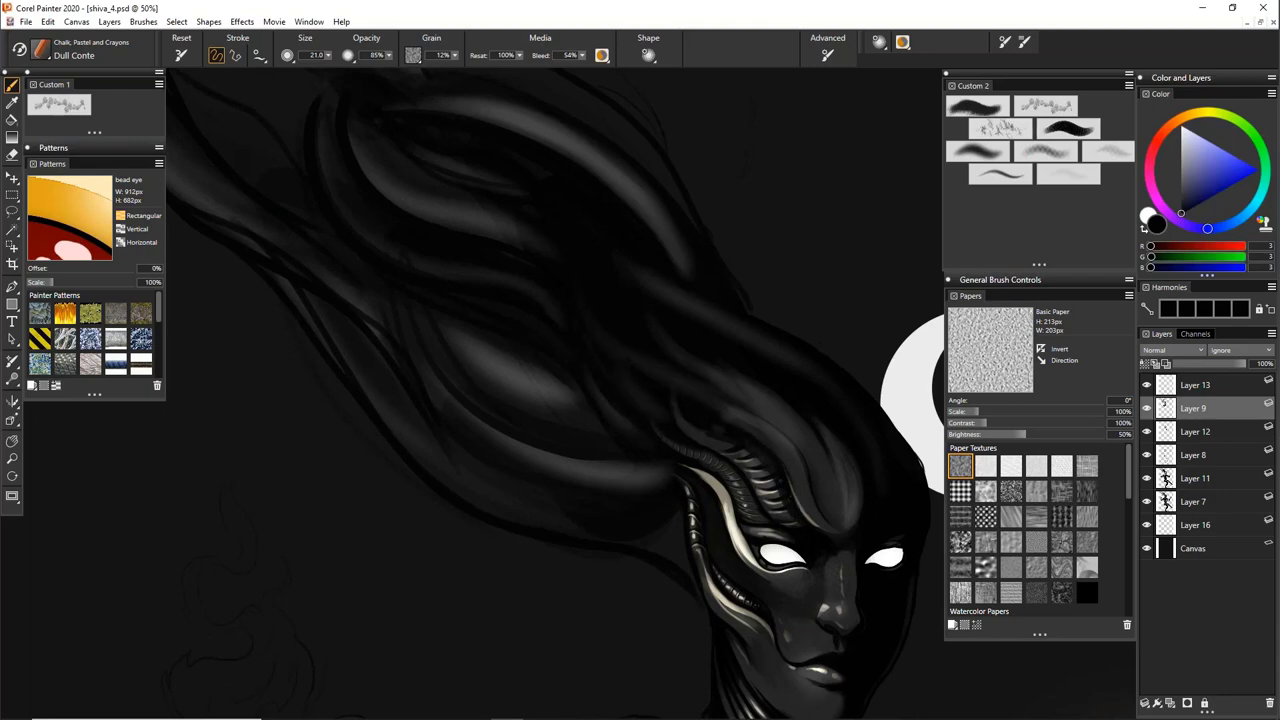
drag(823, 380, 702, 220)
drag(514, 463, 699, 552)
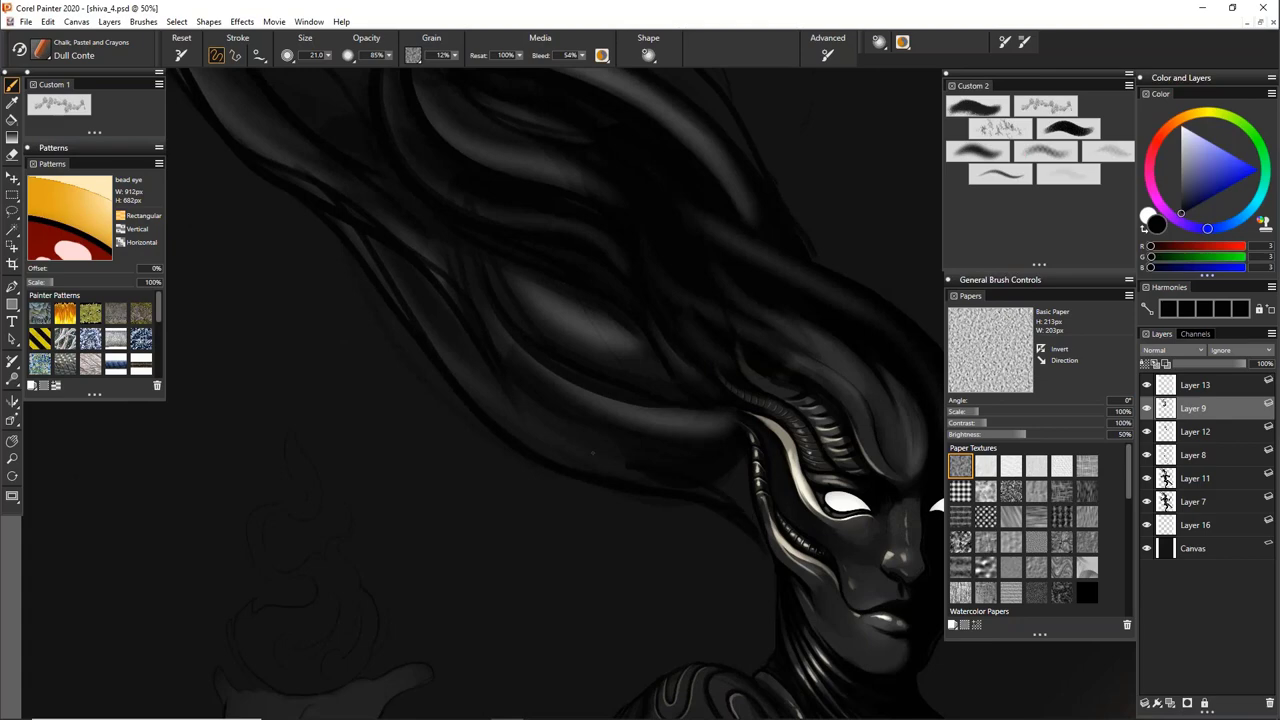
drag(731, 467, 752, 614)
Sample a mid grey from the hair and add a fine highlight stroke to the lower lock beside the temple
alt+click(610, 472)
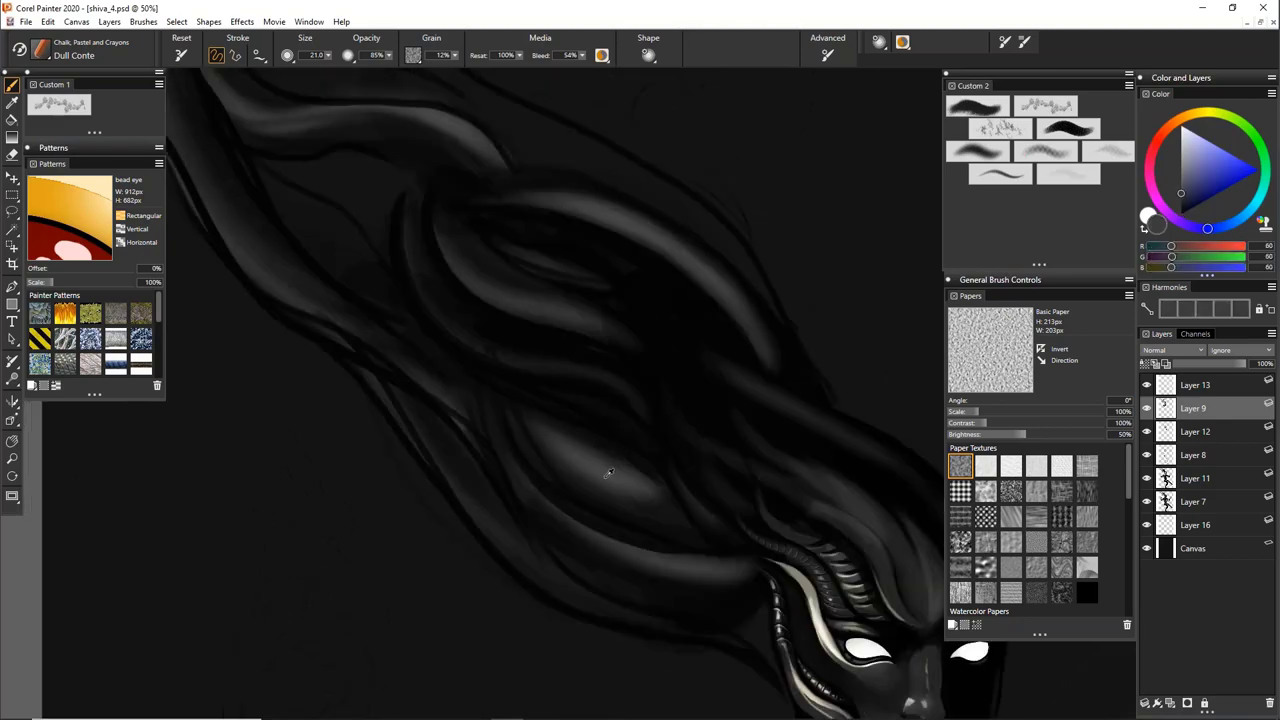
mouse_move(427, 422)
mouse_down()
mouse_move(520, 558)
mouse_move(554, 577)
mouse_up()
key(ctrl+z)
mouse_move(652, 601)
mouse_down()
mouse_move(722, 613)
mouse_move(702, 609)
mouse_up()
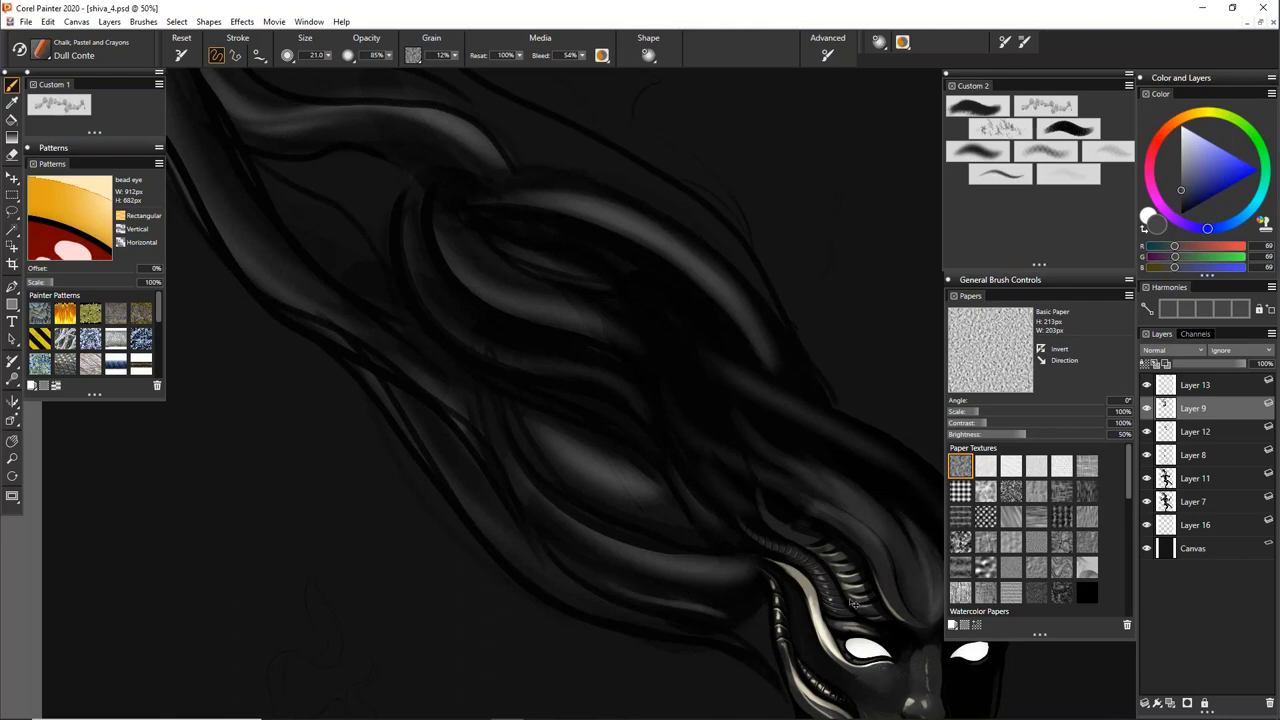
key(ctrl+minus)
key(ctrl+minus)
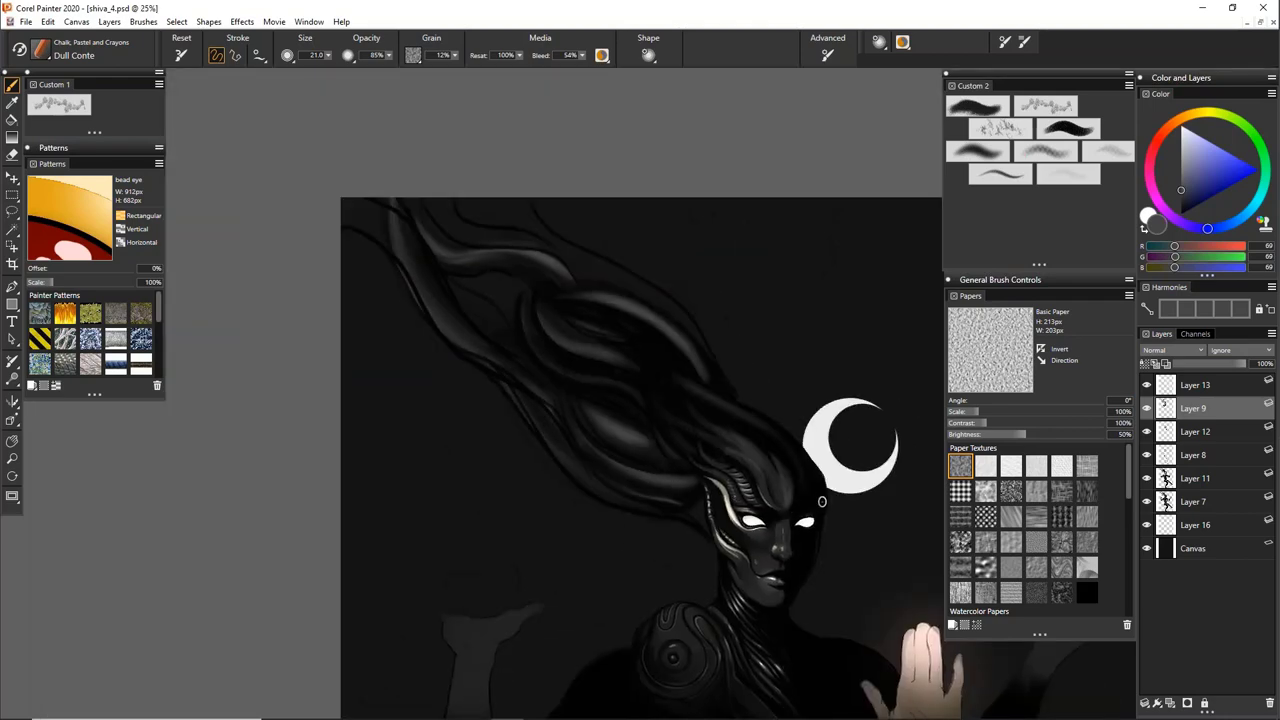
Examine the reworked hair against the whole figure at several zoom levels
mouse_move(661, 541)
mouse_down()
mouse_move(500, 423)
mouse_move(480, 424)
mouse_up()
drag(683, 500, 757, 531)
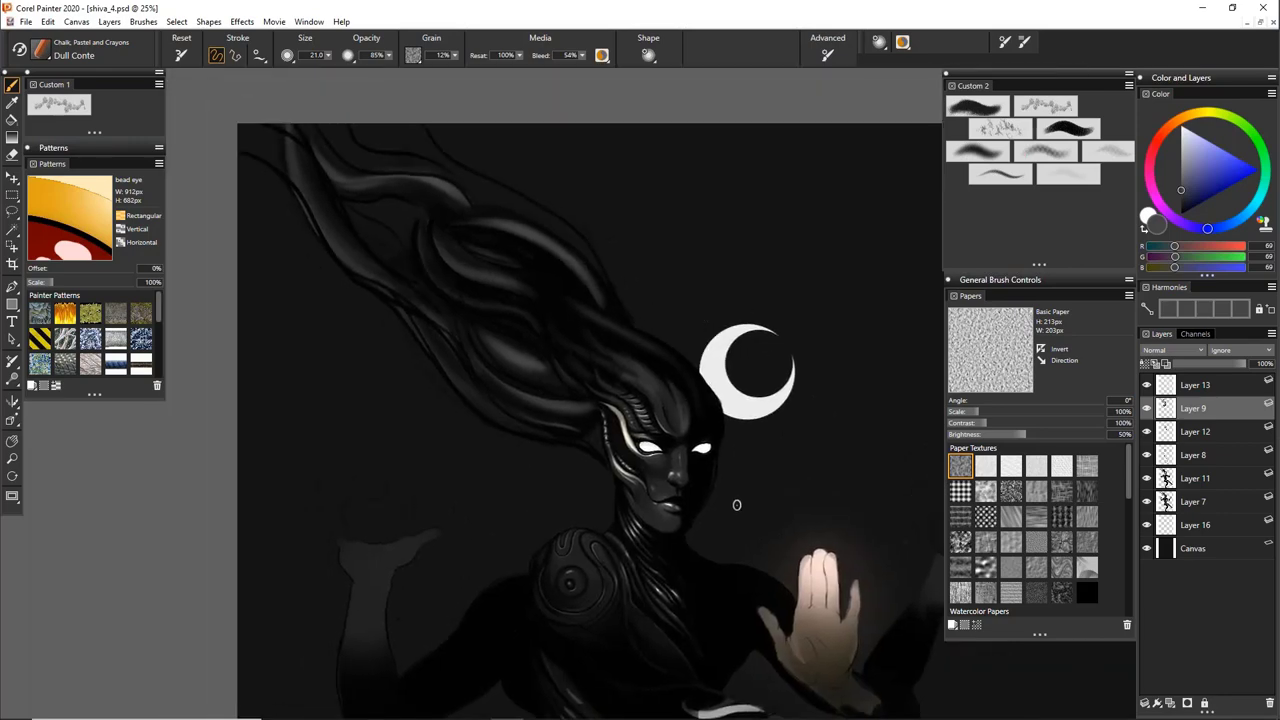
mouse_move(615, 340)
mouse_down()
mouse_move(606, 254)
mouse_move(584, 220)
mouse_up()
scroll(772, 357, down, 2)
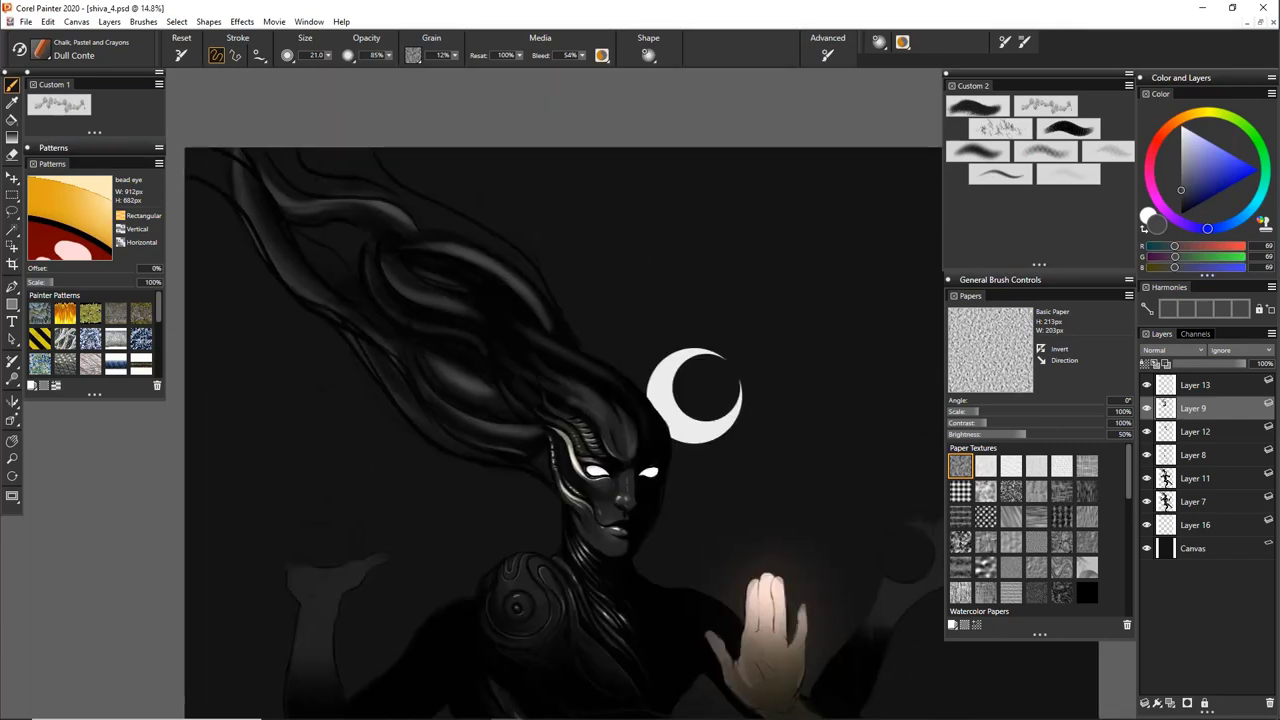
scroll(564, 468, up, 4)
scroll(629, 515, down, 6)
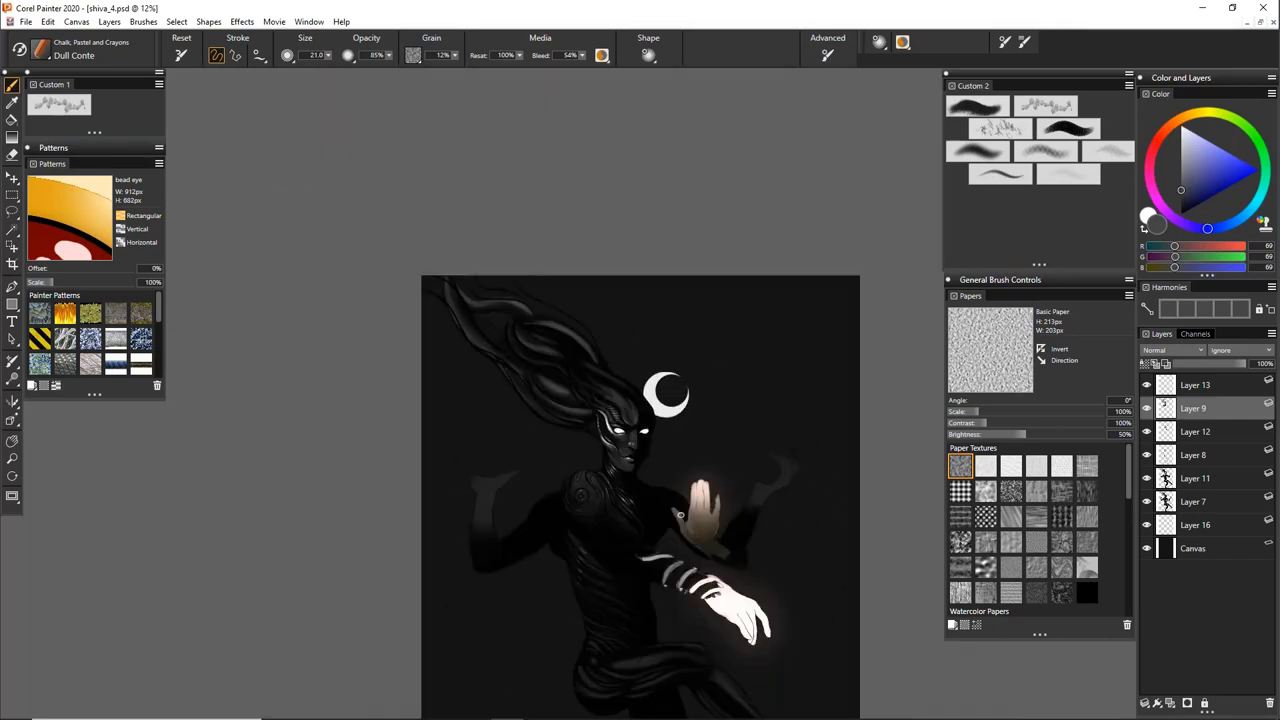
drag(763, 499, 660, 354)
scroll(659, 354, down, 1)
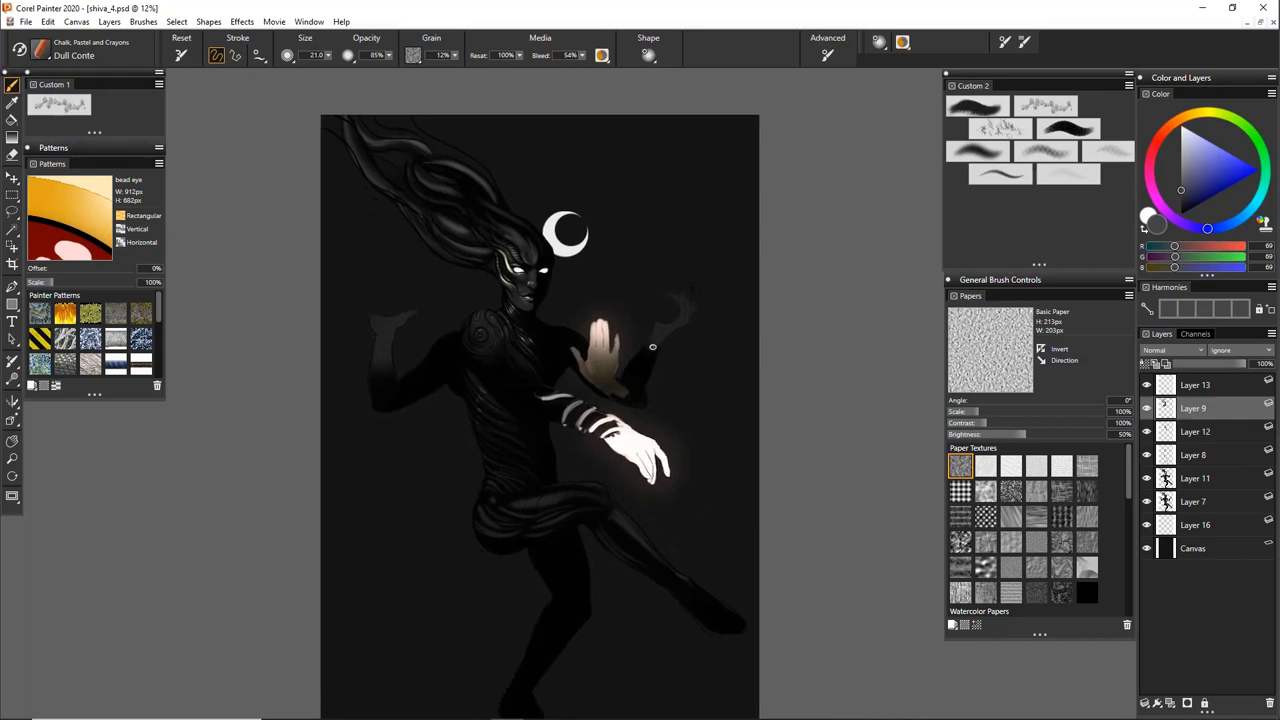
scroll(492, 353, up, 4)
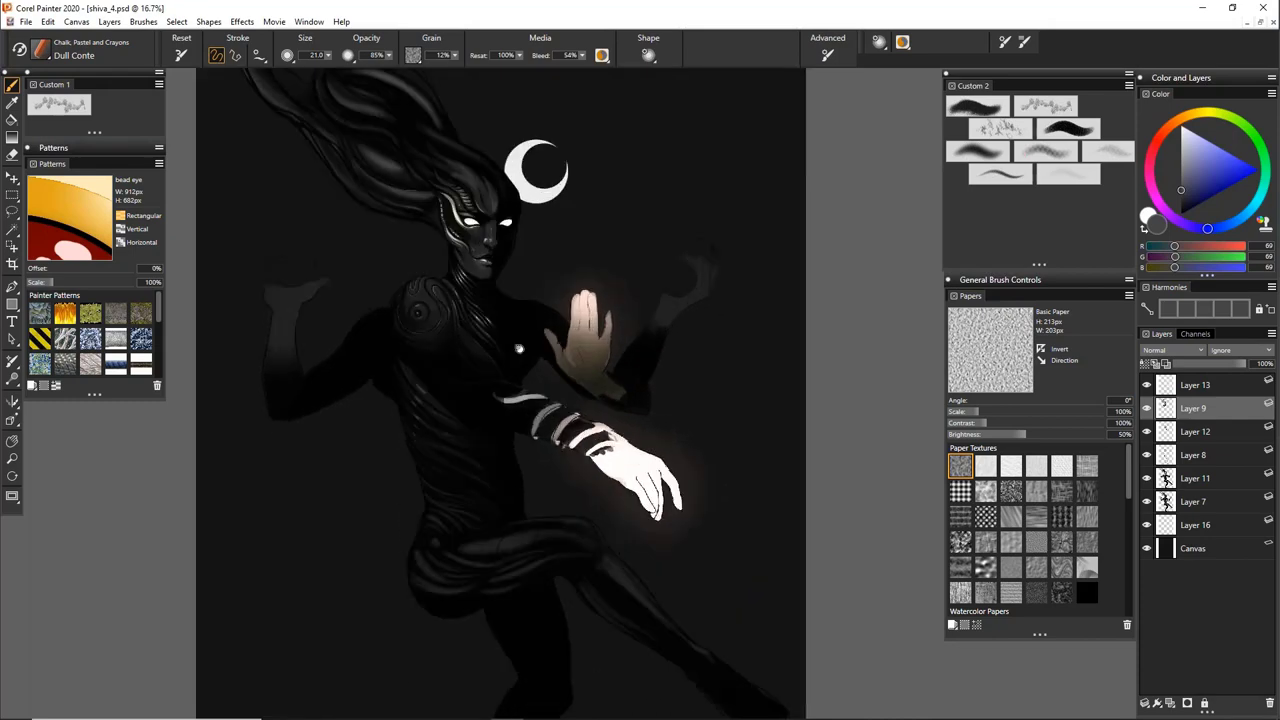
drag(492, 353, 678, 441)
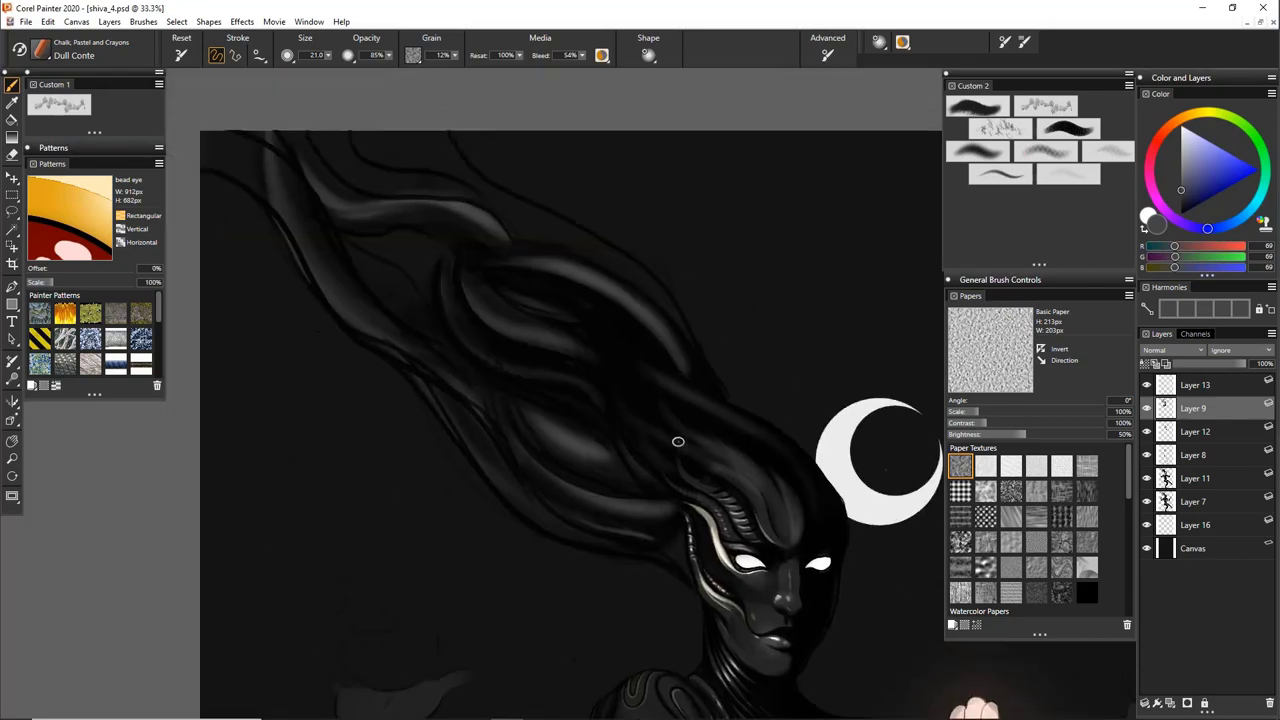
Darken the underside of the upper trailing lock with black, sample a dark grey and paint curved strands in the gap below it
scroll(616, 397, up, 2)
alt+click(731, 429)
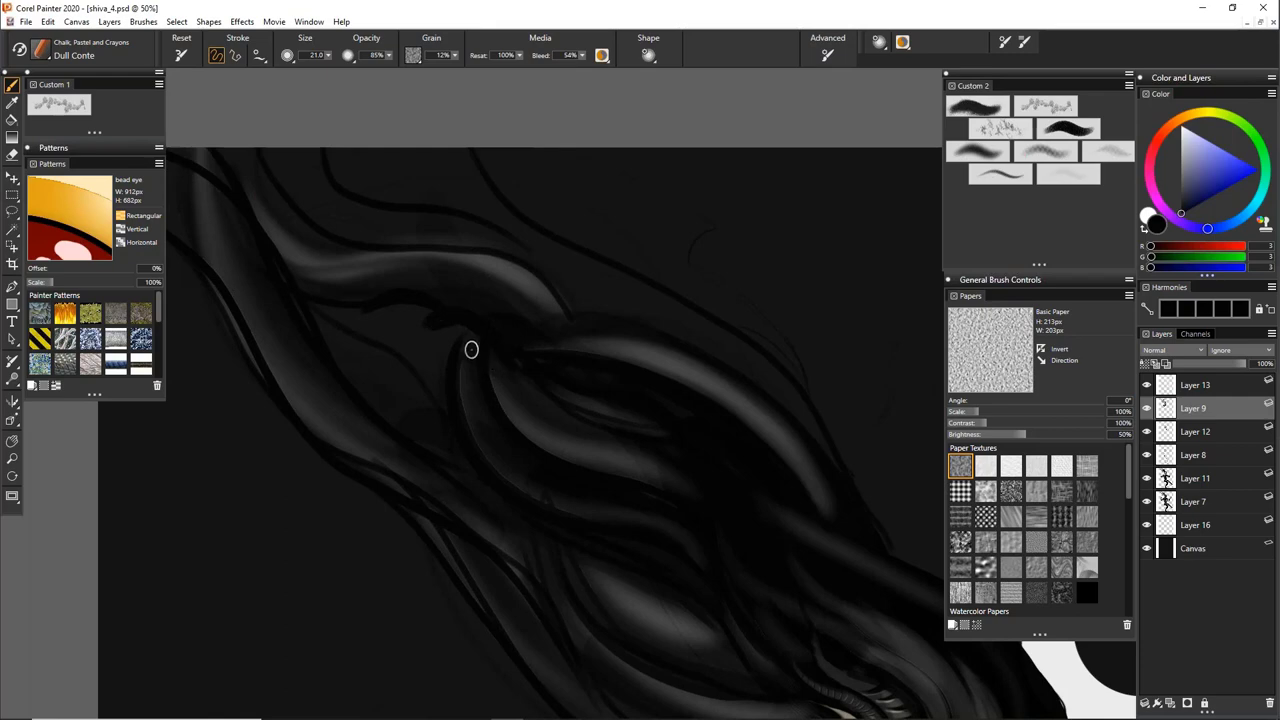
alt+click(531, 297)
alt+click(531, 297)
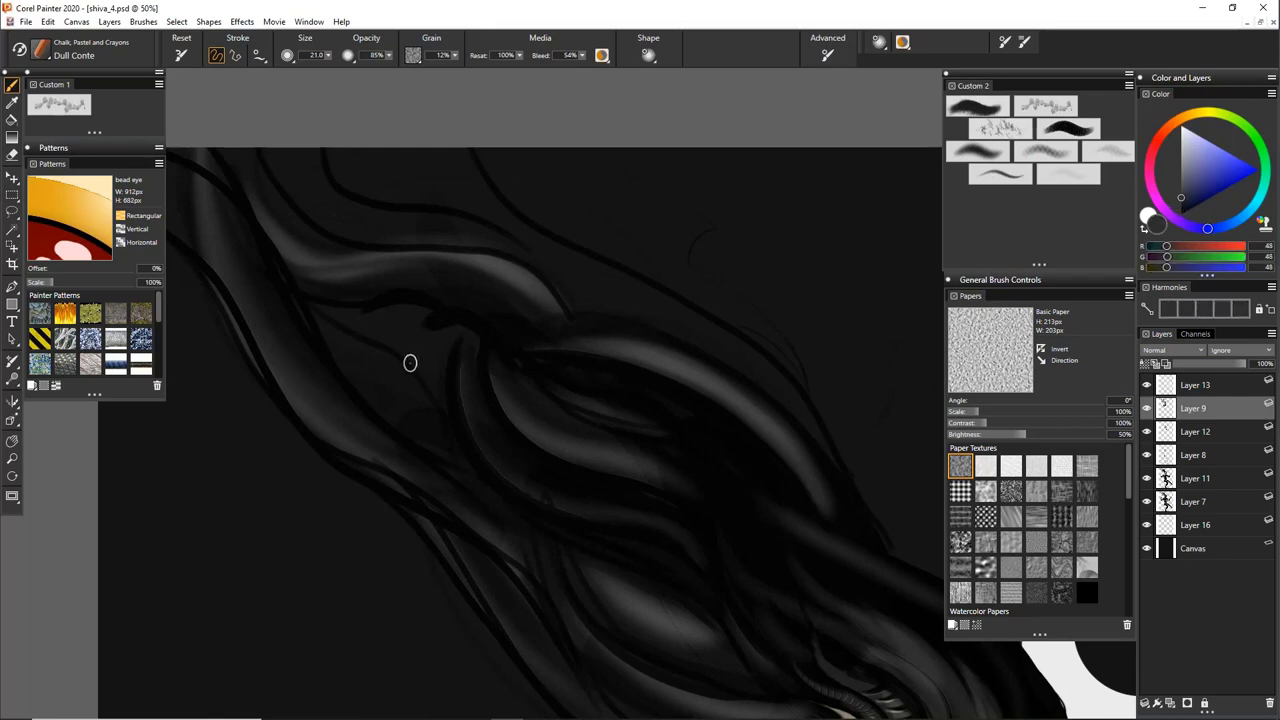
drag(417, 304, 446, 459)
mouse_move(390, 298)
mouse_down()
mouse_move(417, 420)
mouse_move(404, 392)
mouse_up()
drag(392, 342, 399, 395)
Check the newly painted strands from a distance within the full composition
key(ctrl+minus)
key(ctrl+minus)
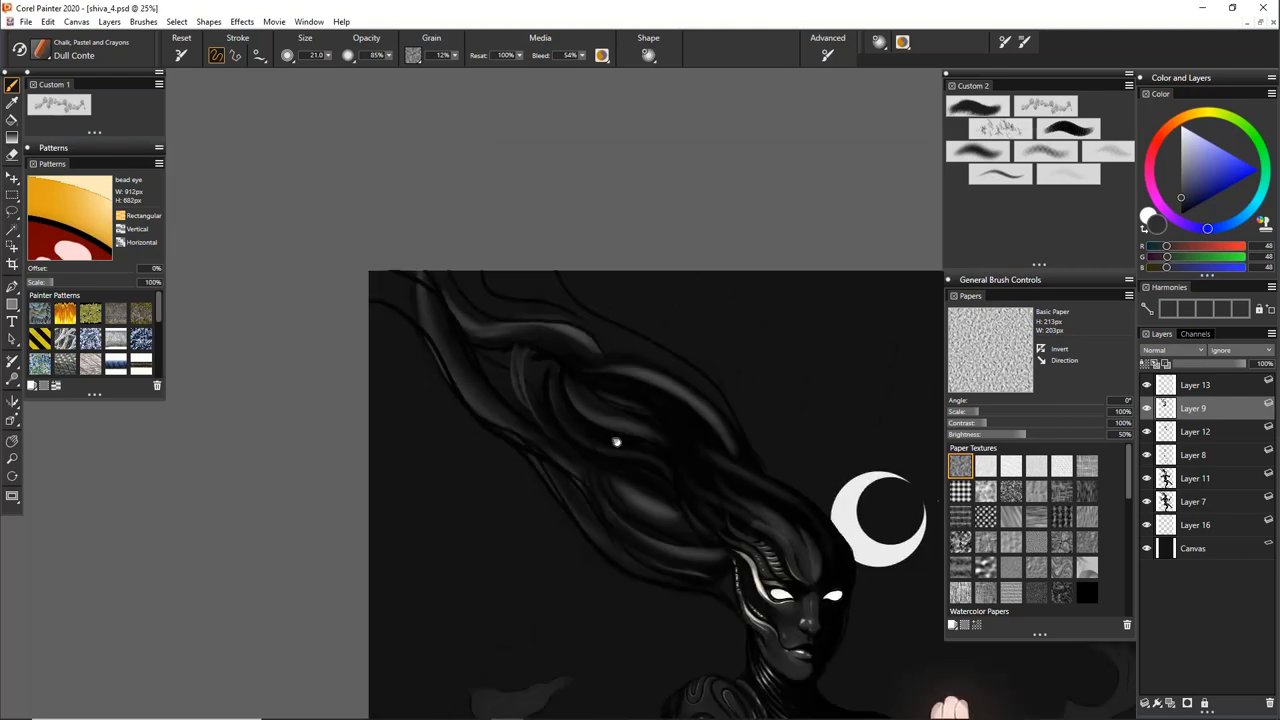
drag(614, 441, 478, 262)
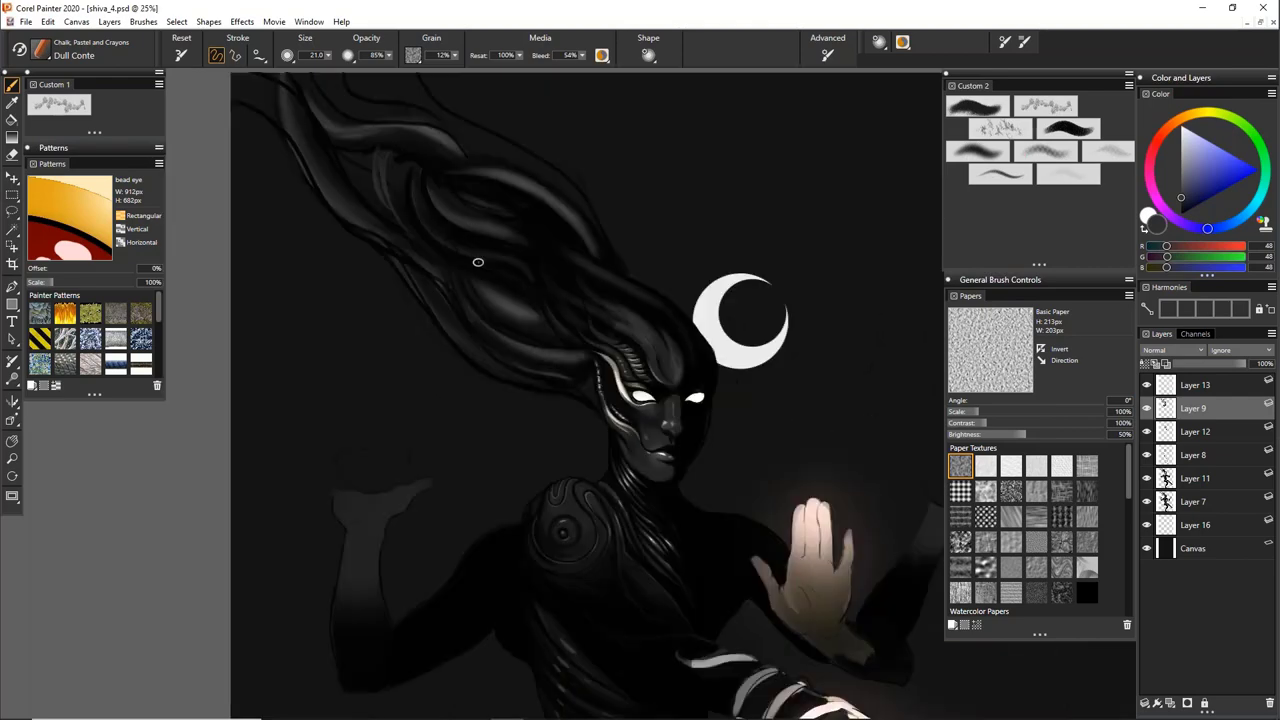
scroll(546, 275, down, 7)
scroll(705, 532, up, 2)
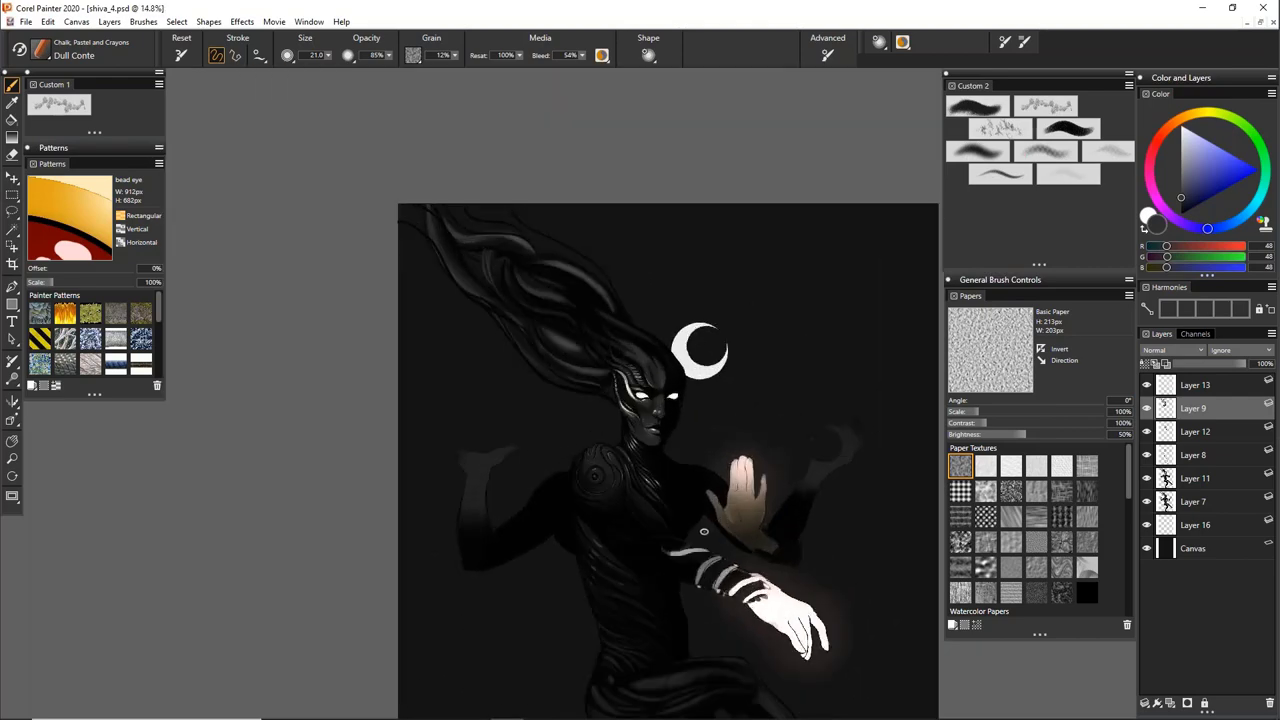
drag(706, 535, 606, 355)
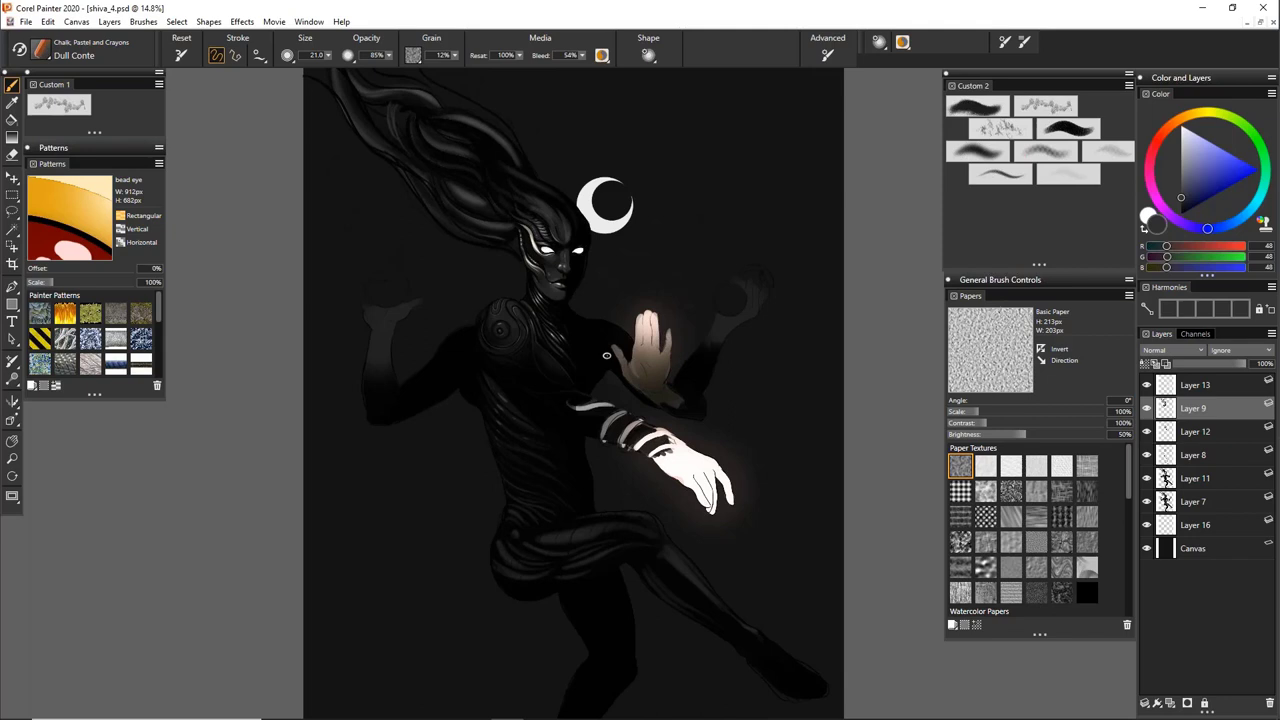
Examine the whole figure, the lower legs and the head with its flowing hair at several zoom levels
scroll(623, 300, down, 10)
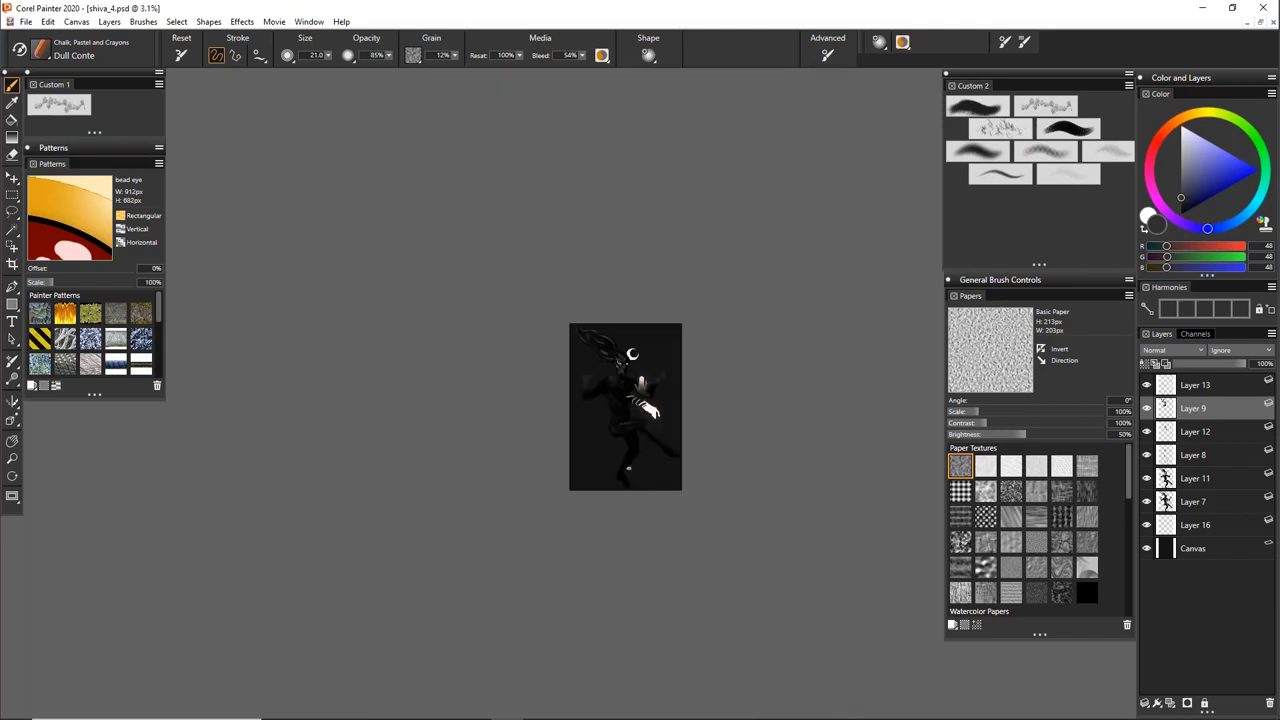
scroll(651, 497, up, 10)
drag(632, 572, 605, 262)
scroll(605, 263, up, 4)
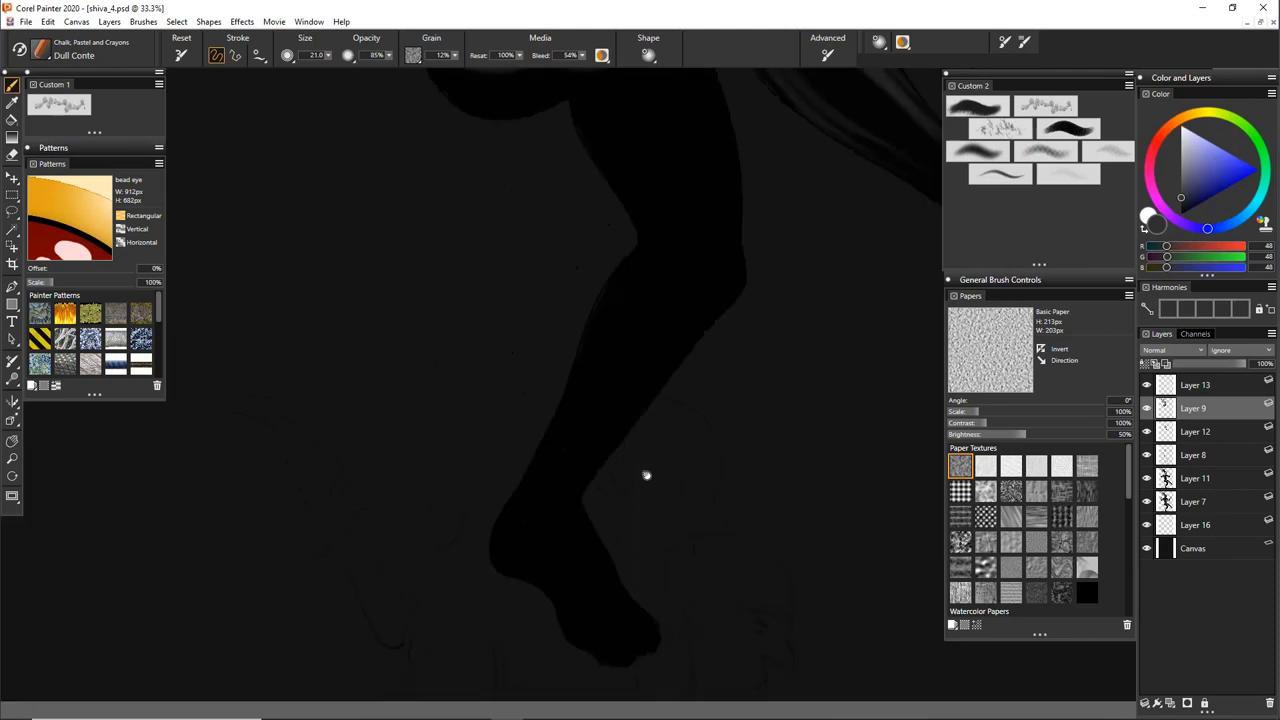
drag(646, 476, 667, 558)
drag(638, 280, 664, 706)
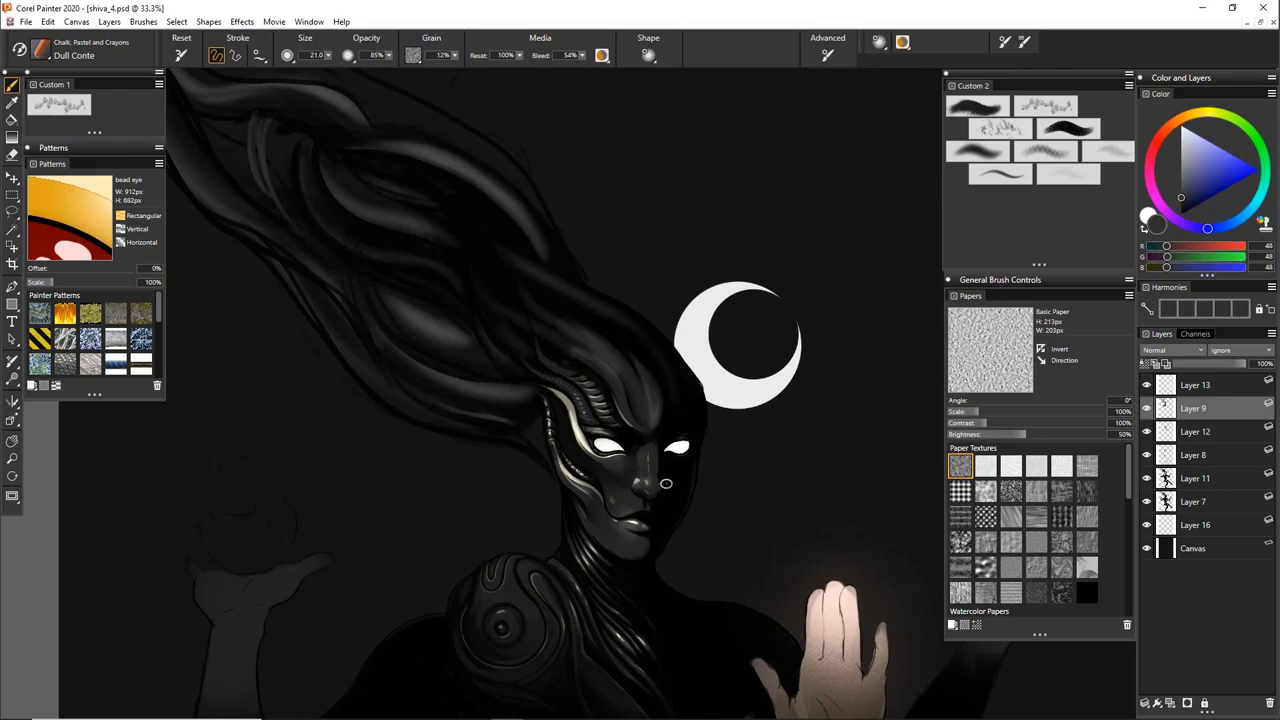
scroll(666, 484, up, 1)
scroll(648, 420, down, 2)
Sample a grey from the upper hair lock and paint thin strands along the outer edge and inner gaps of the trailing hair
drag(566, 247, 686, 317)
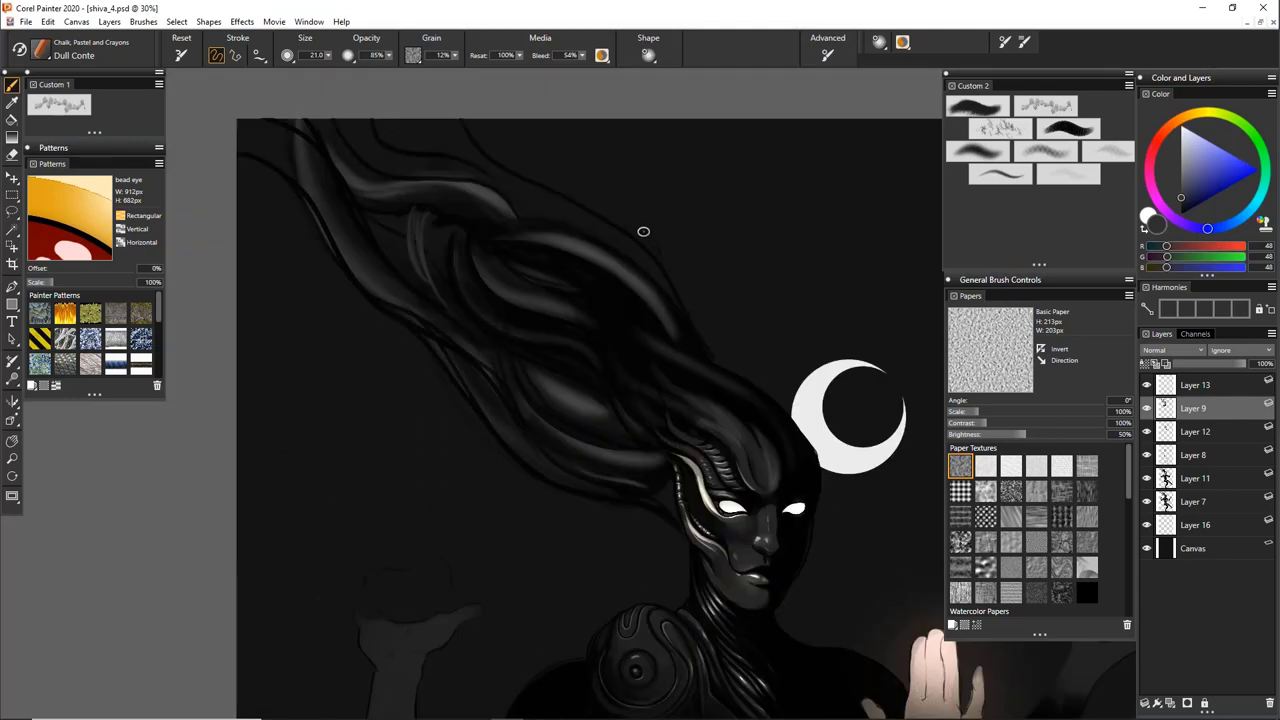
alt+click(580, 244)
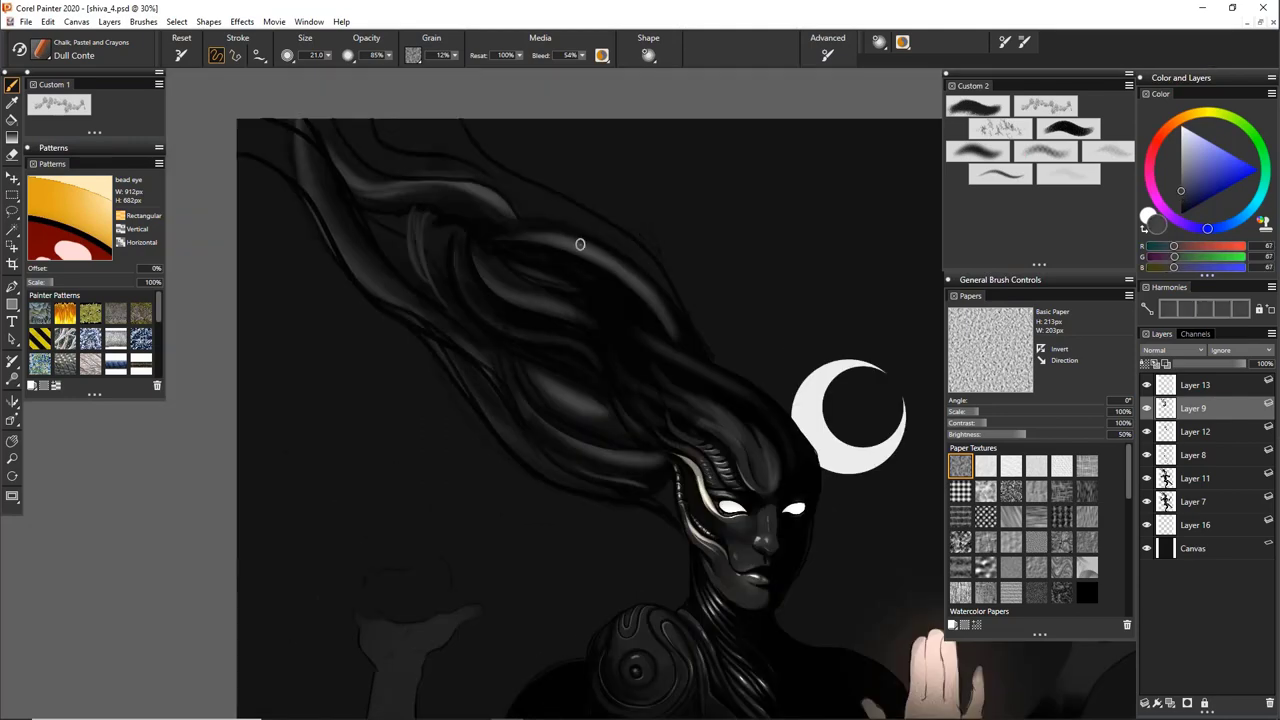
mouse_move(627, 245)
mouse_down()
mouse_move(465, 140)
mouse_move(592, 220)
mouse_up()
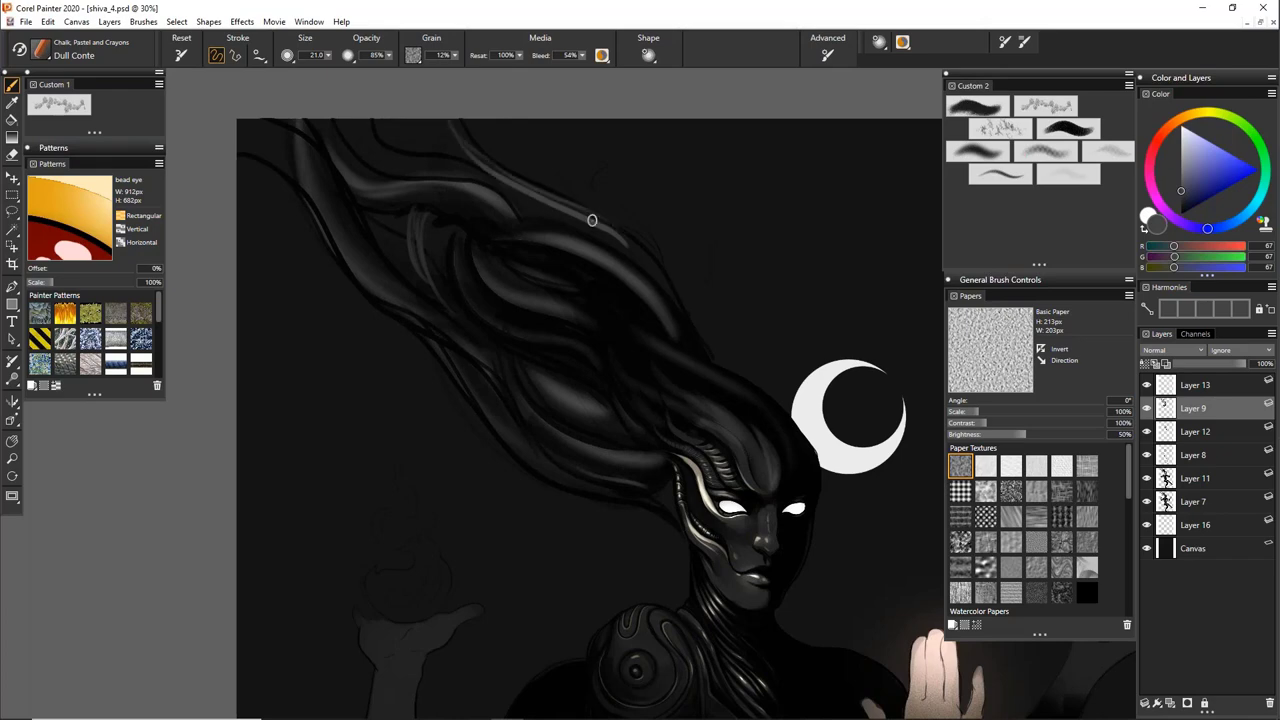
mouse_move(353, 121)
mouse_down()
mouse_move(405, 162)
mouse_move(520, 202)
mouse_up()
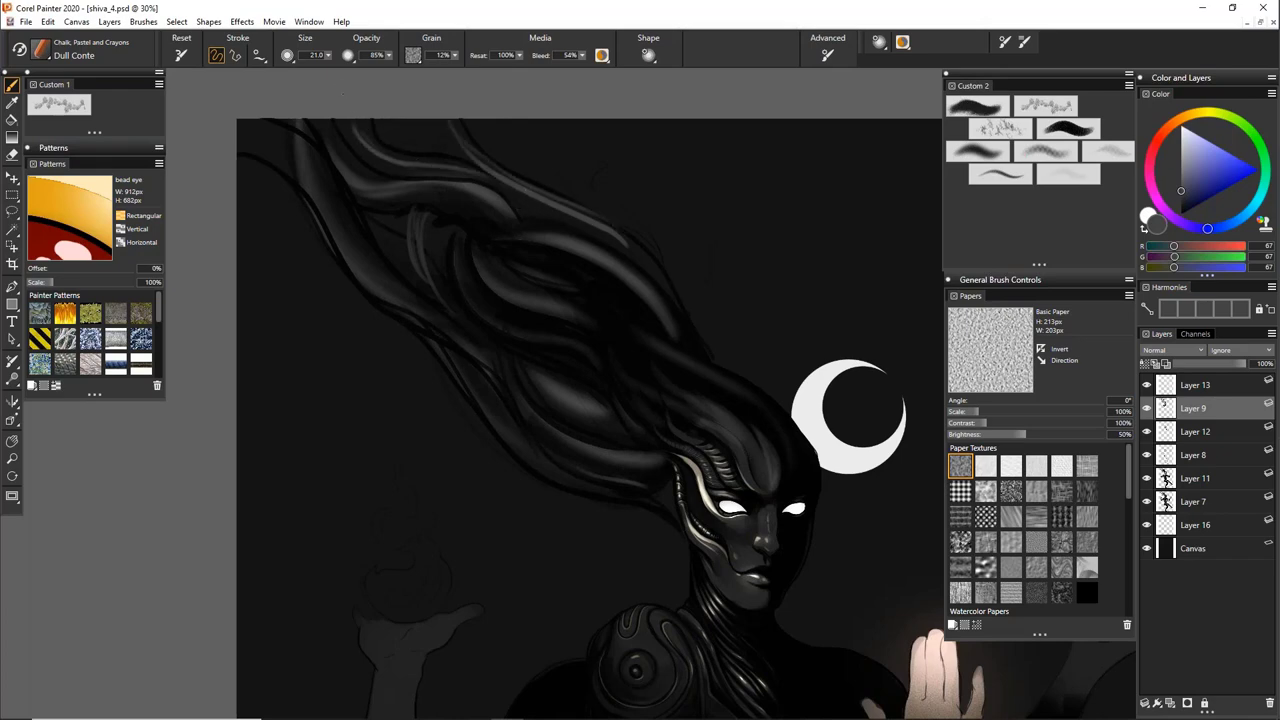
drag(379, 226, 424, 280)
Check the new hair strands against the face, torso, glowing hands and overall composition
mouse_move(497, 257)
mouse_down()
mouse_move(506, 154)
mouse_move(474, 145)
mouse_up()
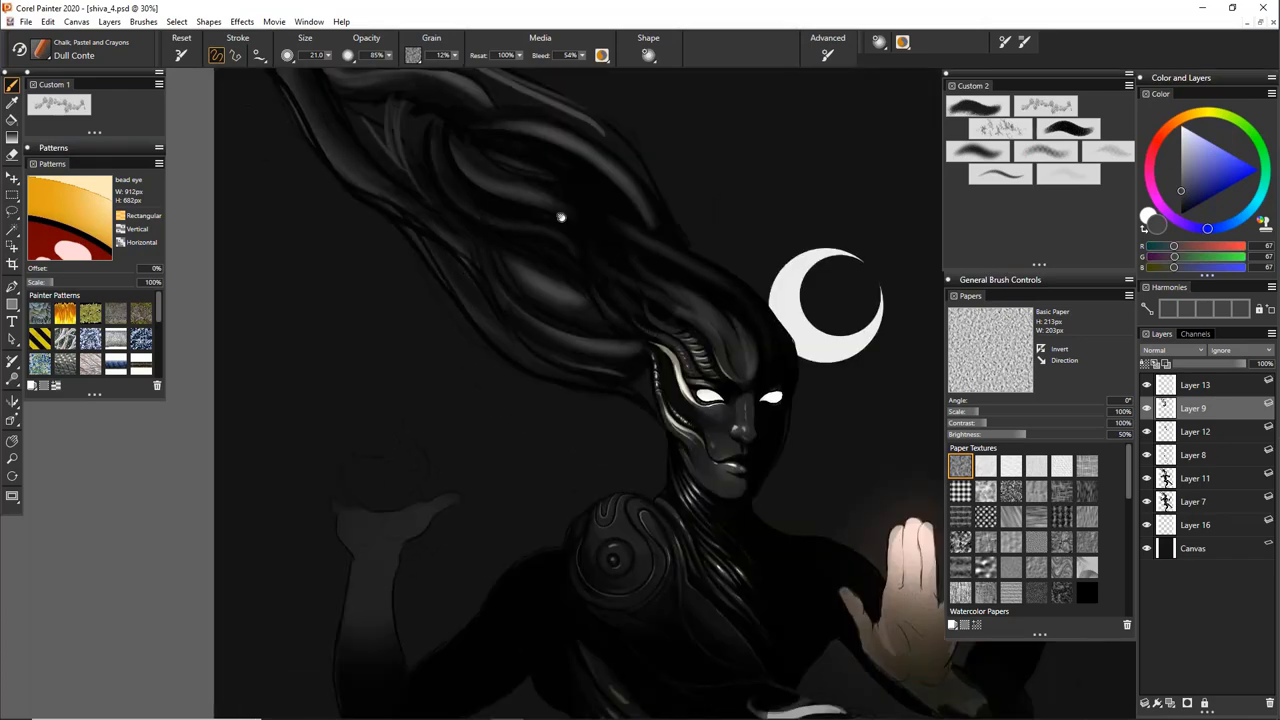
drag(560, 217, 585, 258)
mouse_move(745, 469)
mouse_down()
mouse_move(606, 271)
mouse_move(578, 174)
mouse_up()
drag(791, 480, 619, 386)
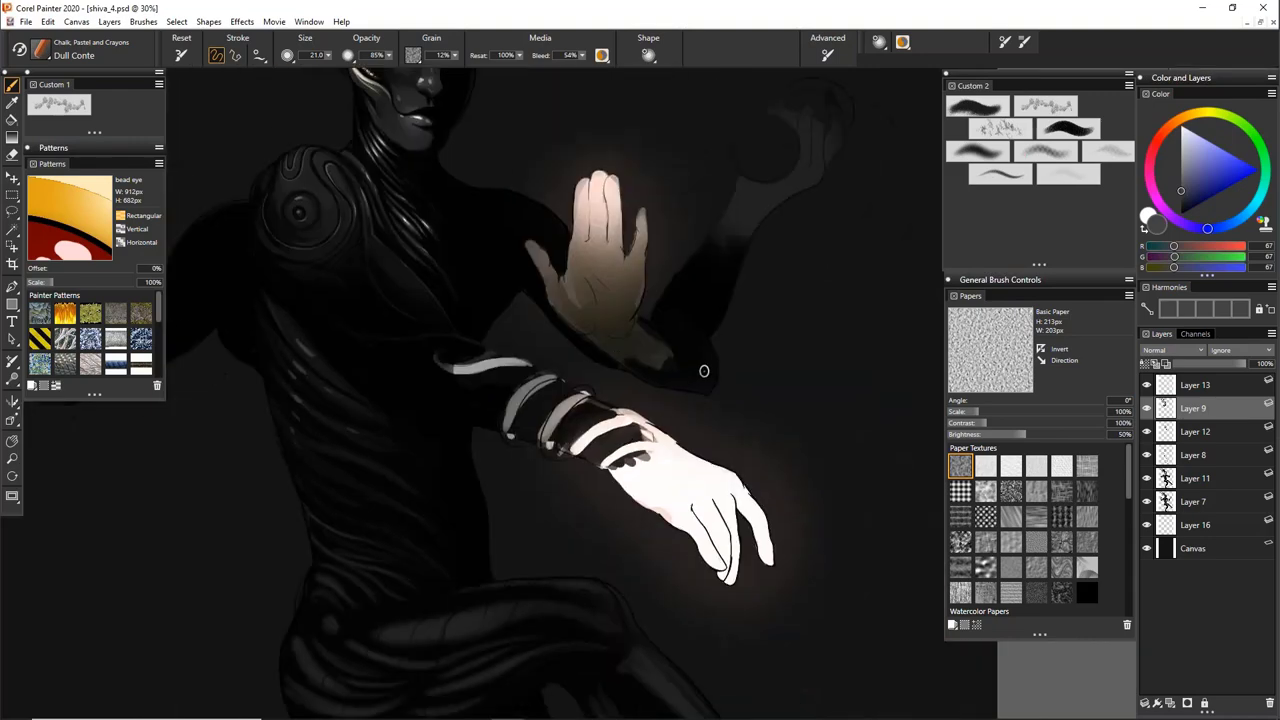
scroll(657, 267, up, 6)
scroll(657, 267, left, 5)
drag(596, 250, 765, 385)
key(ctrl+minus)
key(ctrl+minus)
drag(700, 306, 637, 253)
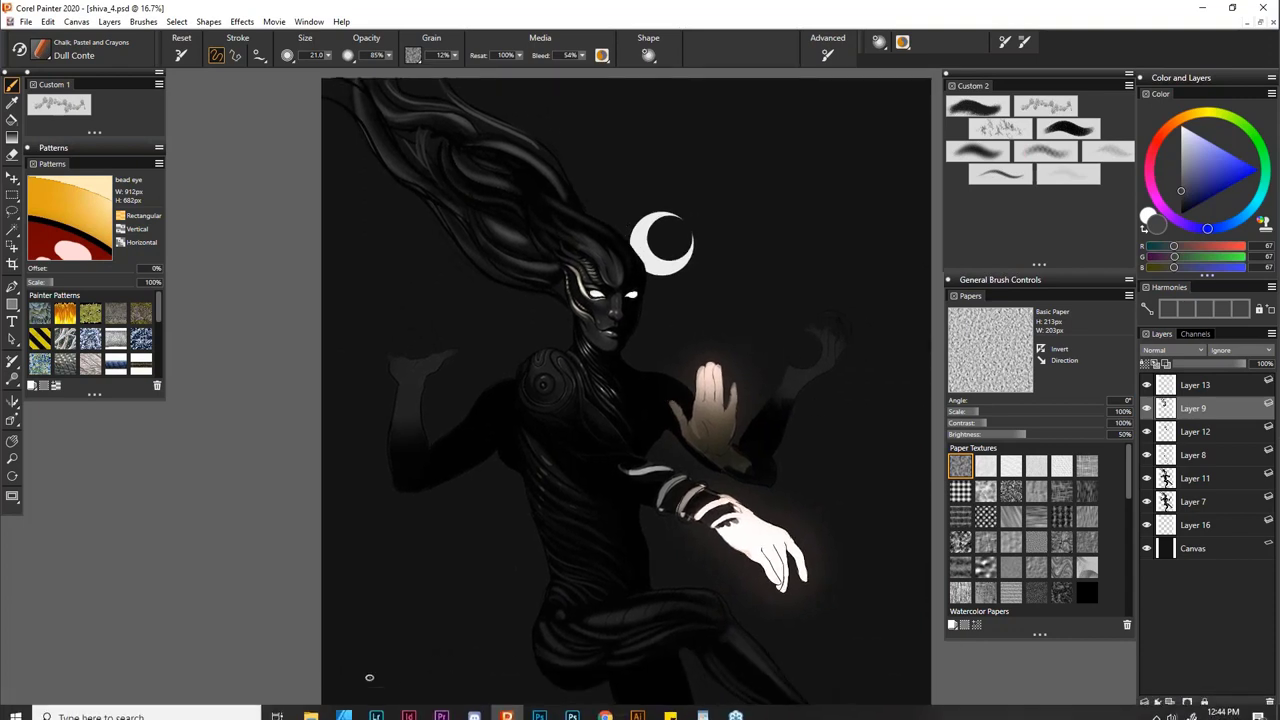
Switch to Chrome, load pinterest.com in a new window and maximize the window
mouse_move(335, 714)
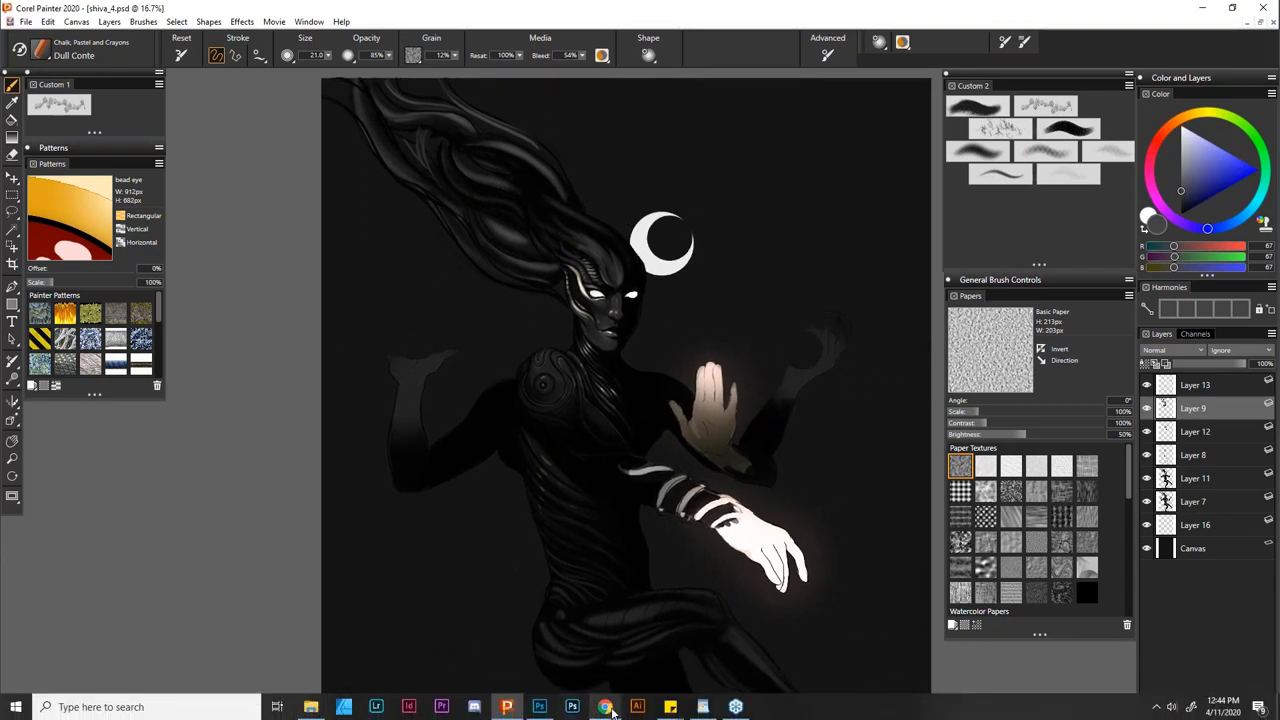
mouse_move(610, 712)
click(604, 707)
right_click(604, 707)
key(Escape)
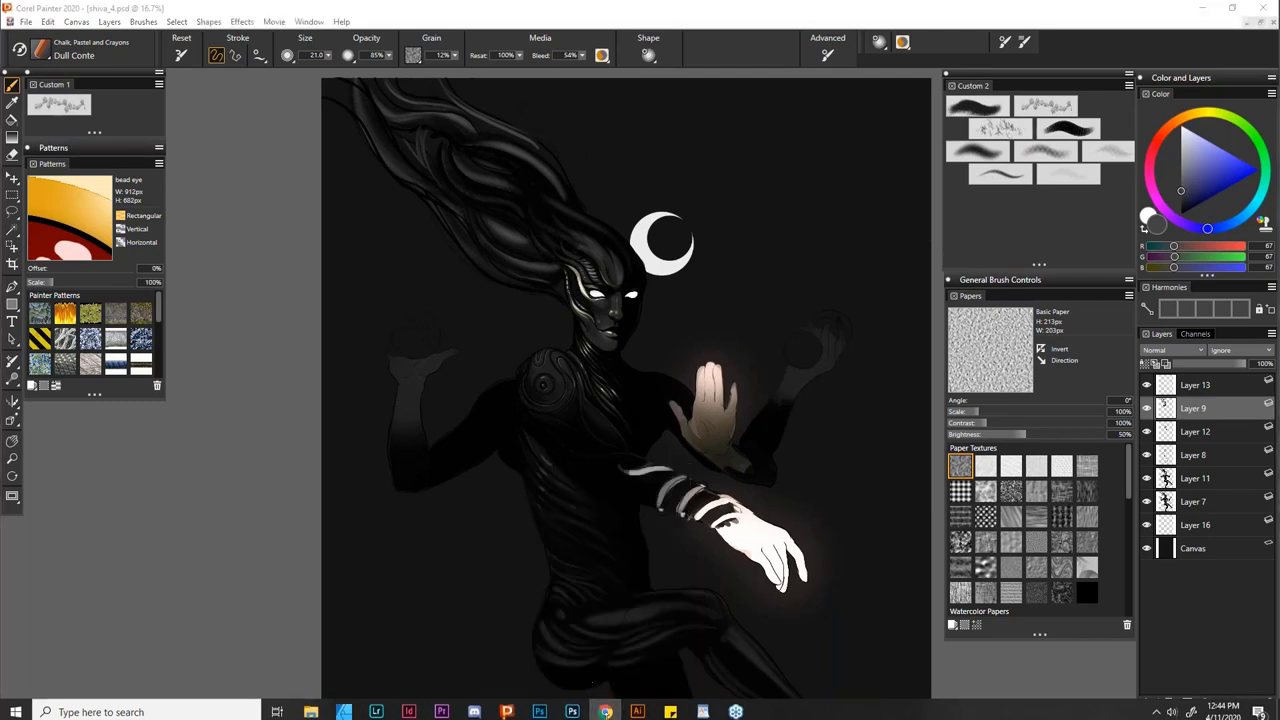
middle_click(604, 707)
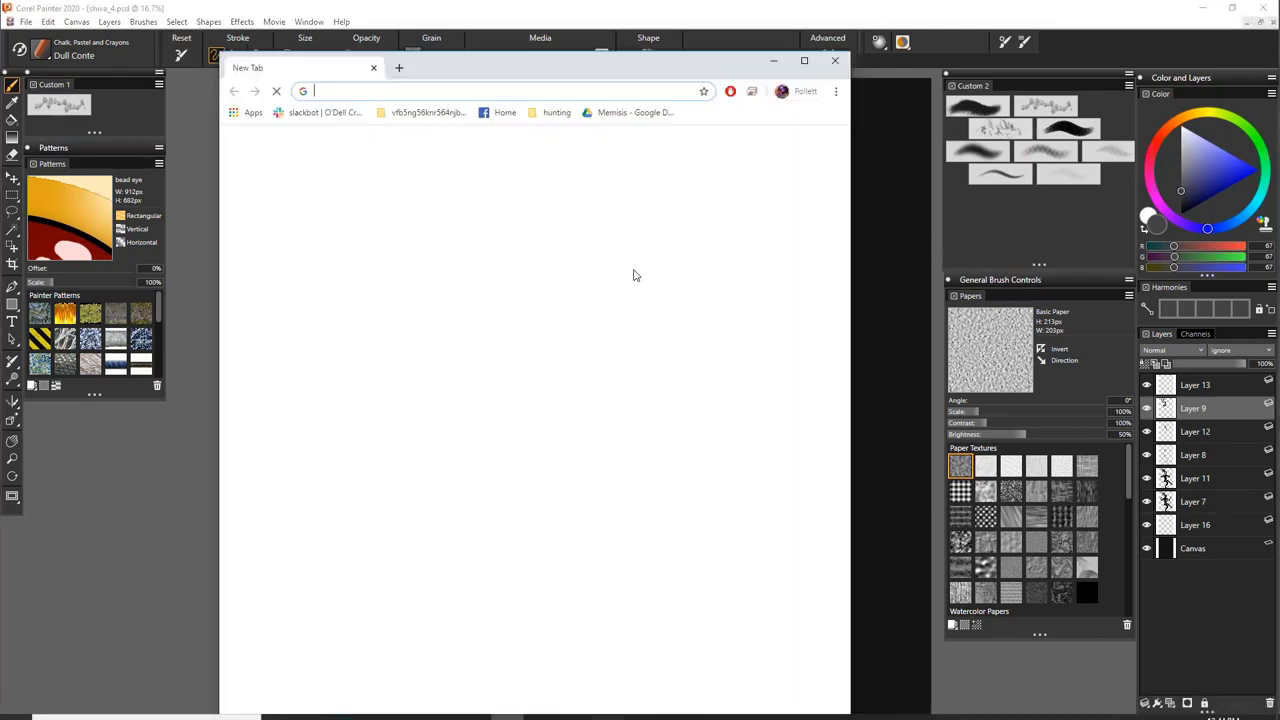
text(pin)
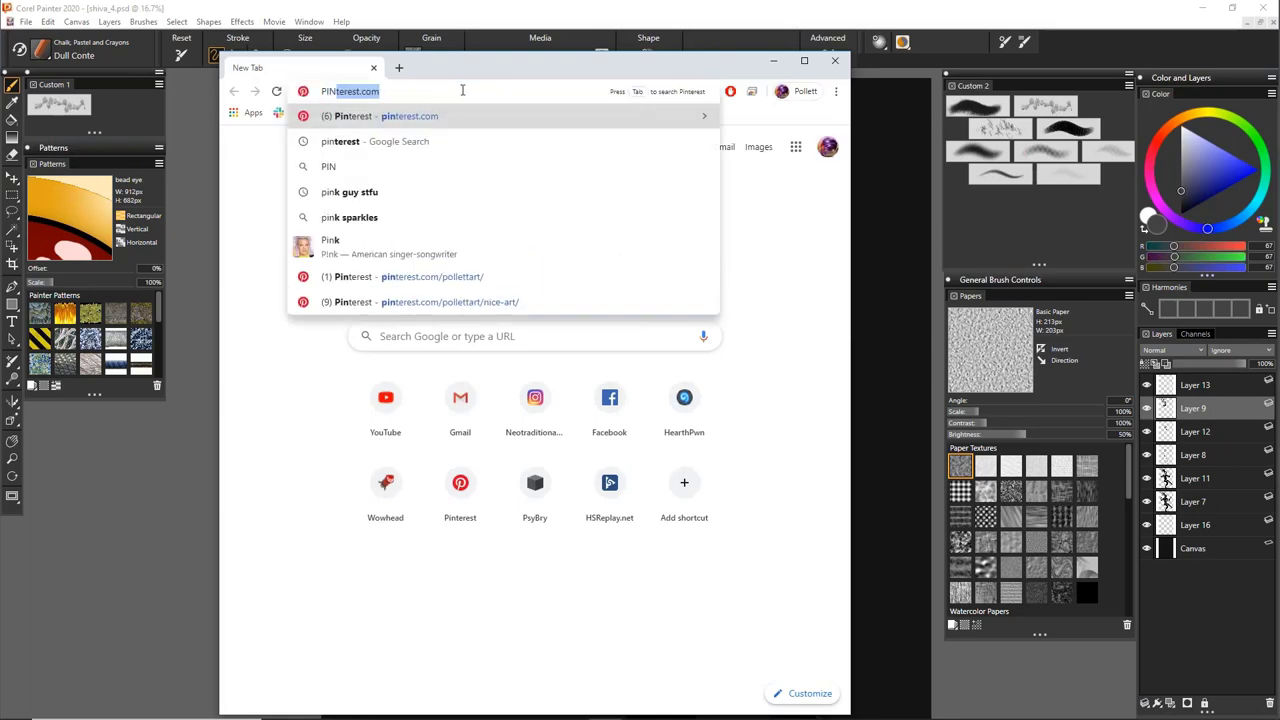
key(Return)
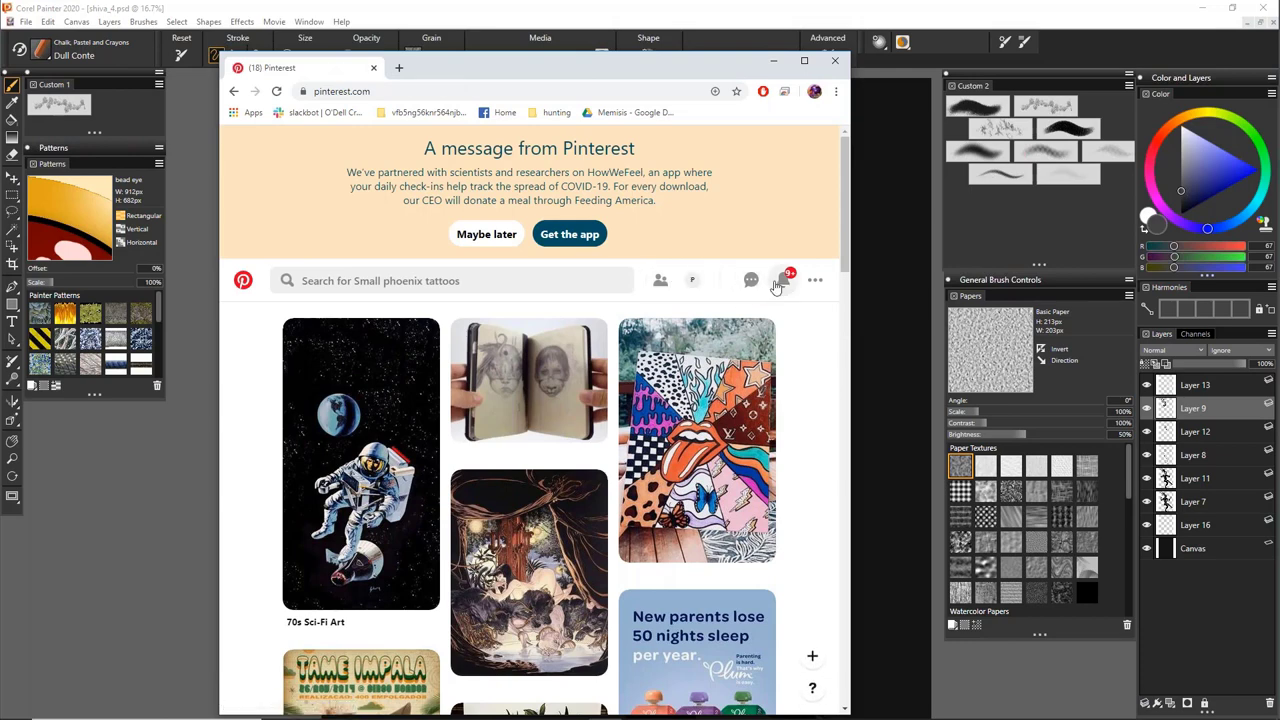
double_click(667, 66)
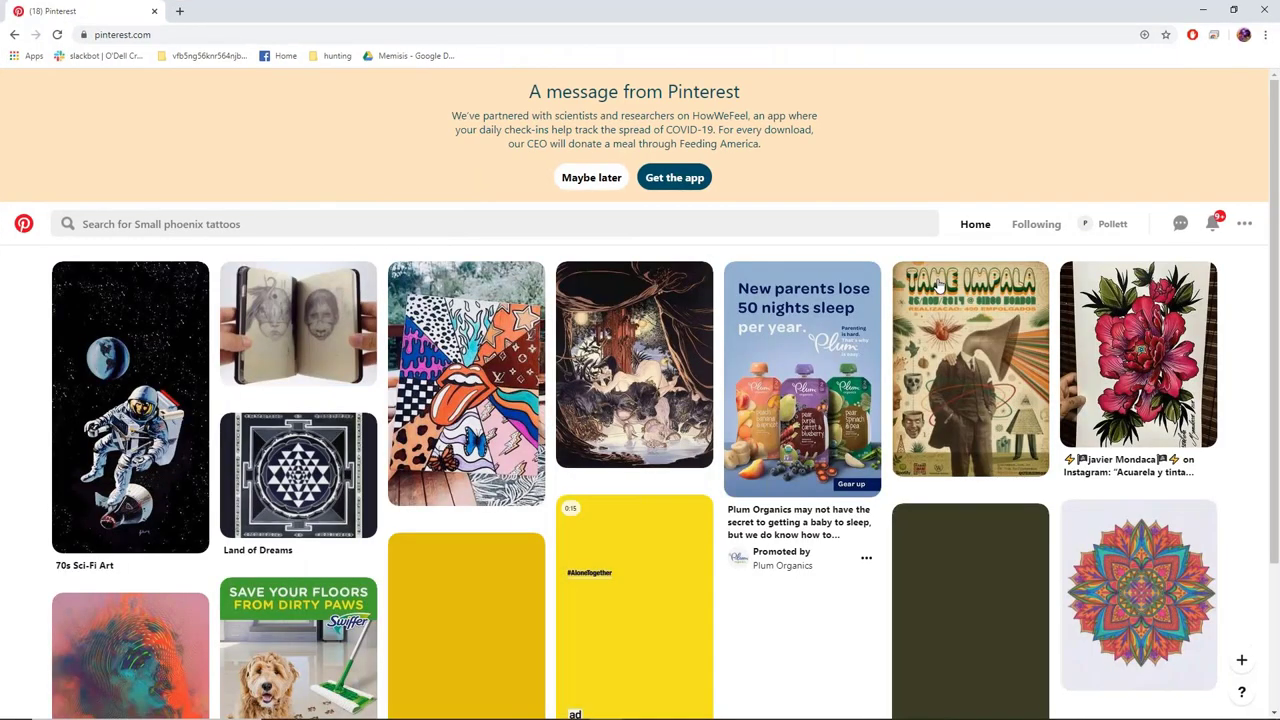
Open the account's own profile and go to its Lord Shiva board
click(1106, 222)
scroll(645, 326, down, 1)
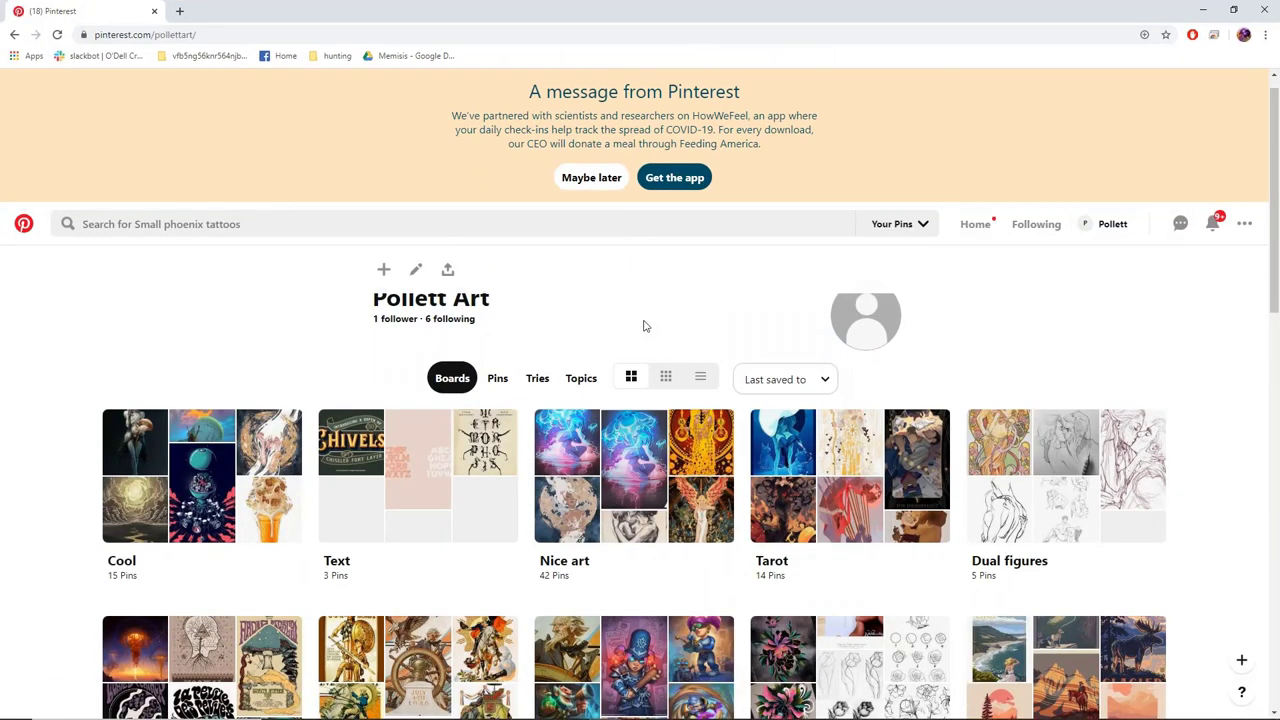
scroll(609, 340, down, 3)
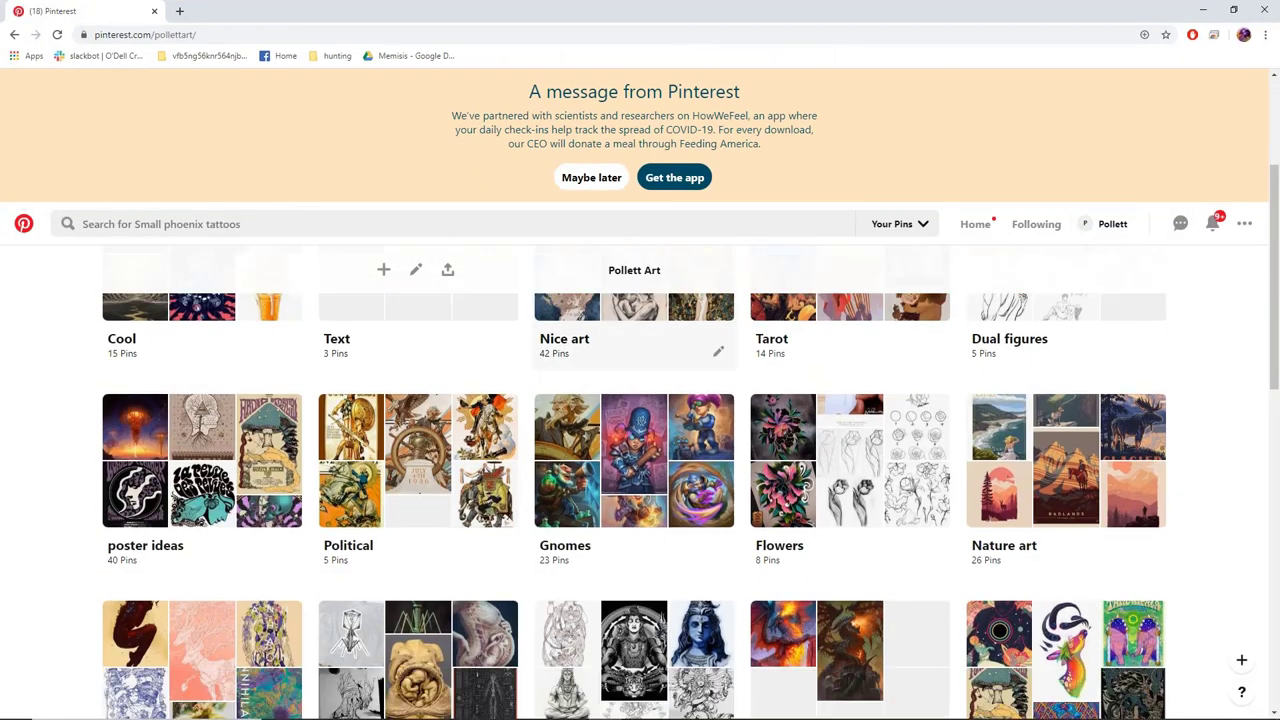
click(690, 560)
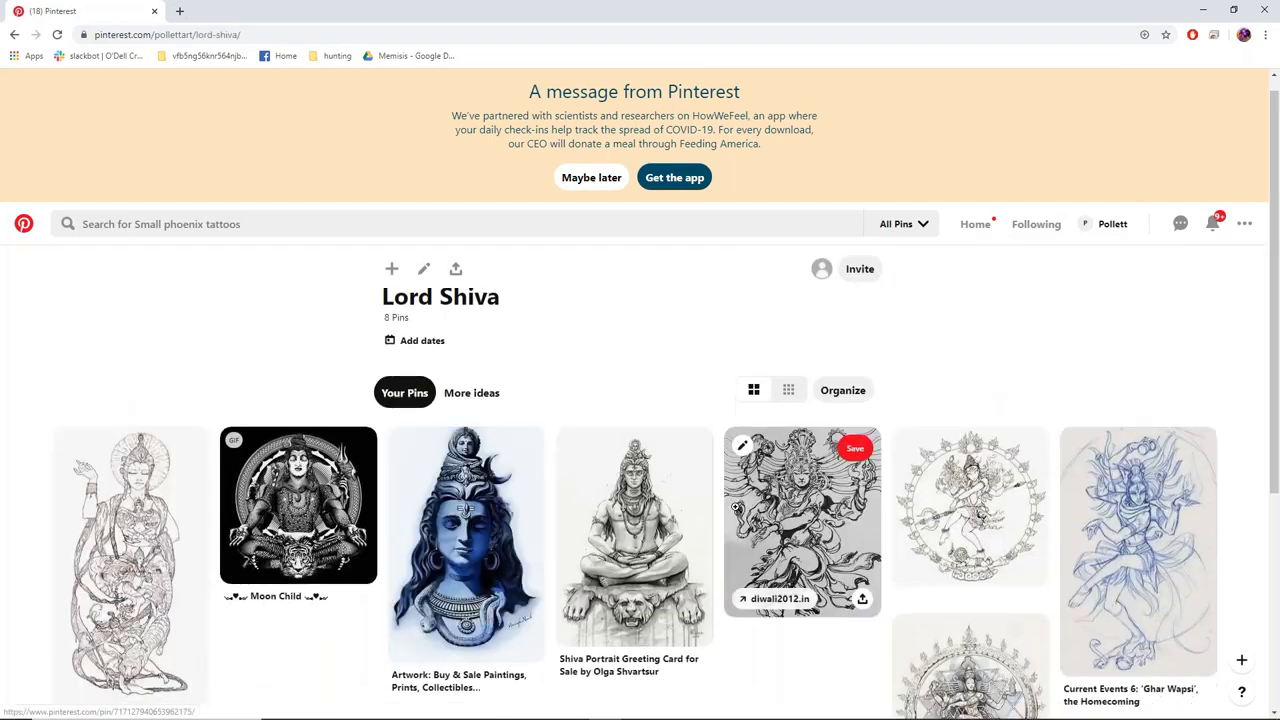
Look through the Lord Shiva pins, view the black-and-white many-armed Shiva drawing enlarged and return to the board
scroll(740, 510, down, 2)
scroll(740, 510, up, 1)
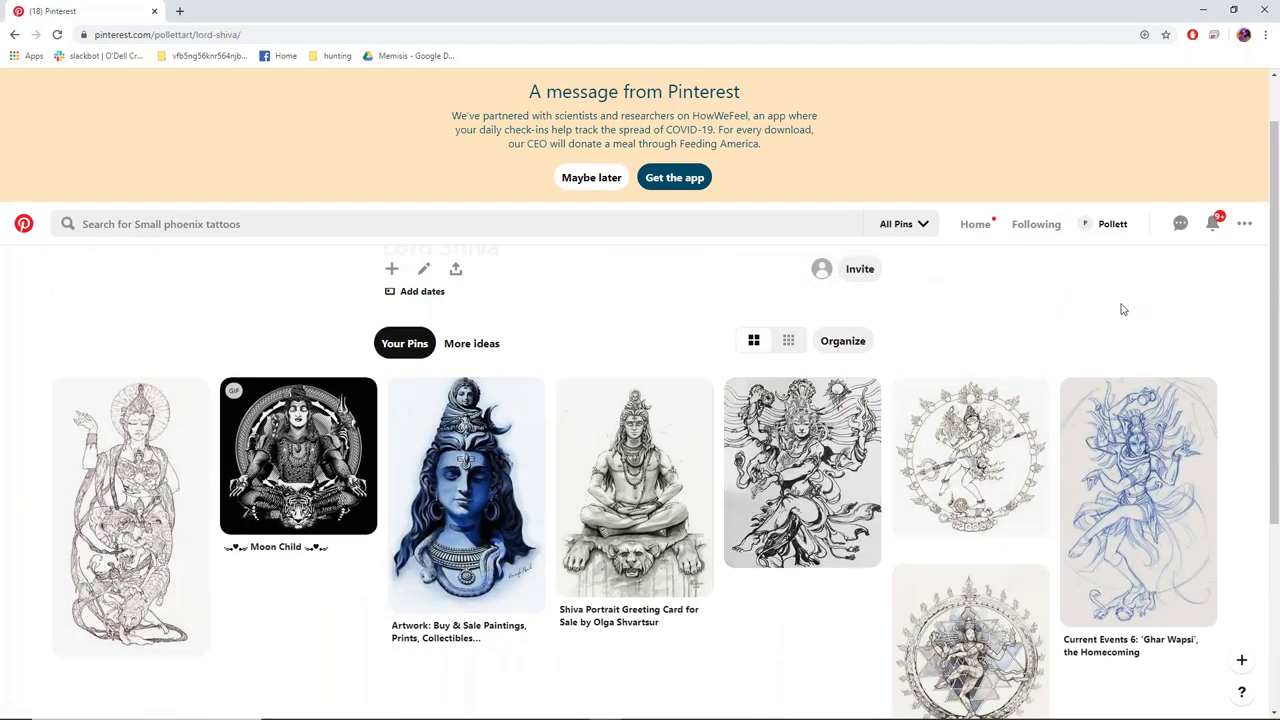
click(859, 268)
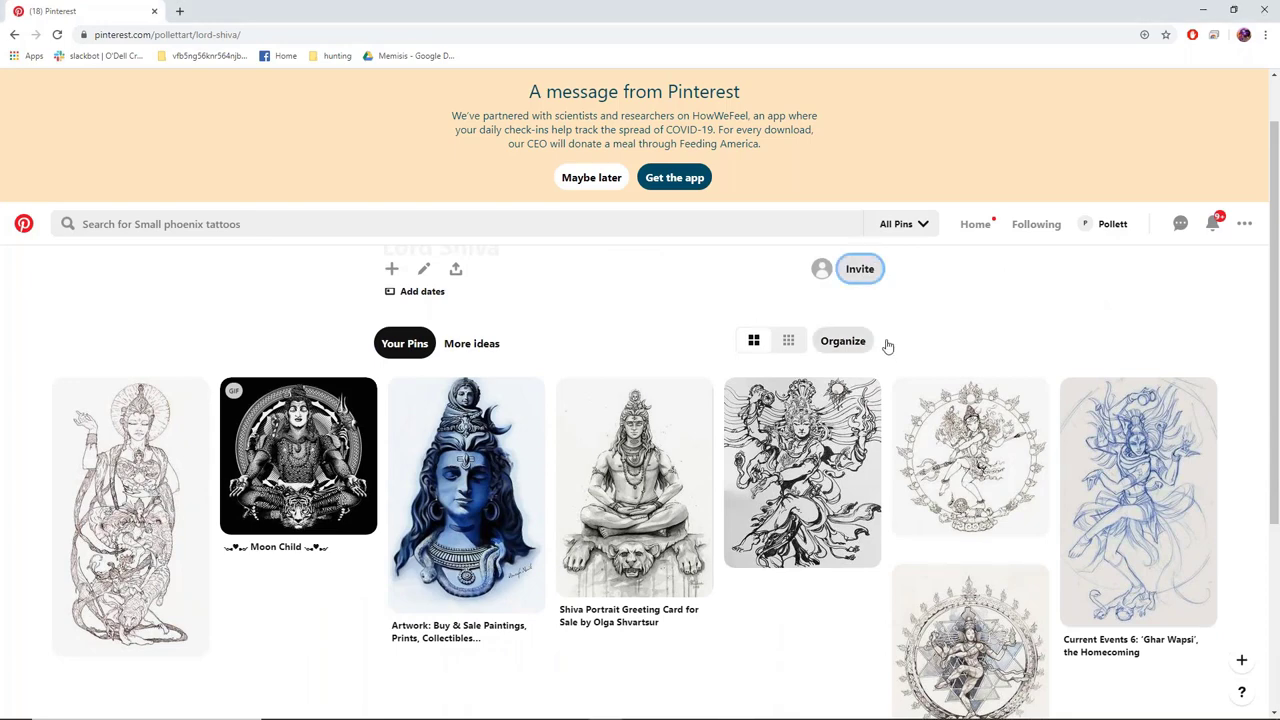
scroll(1028, 314, down, 2)
key(alt+Tab)
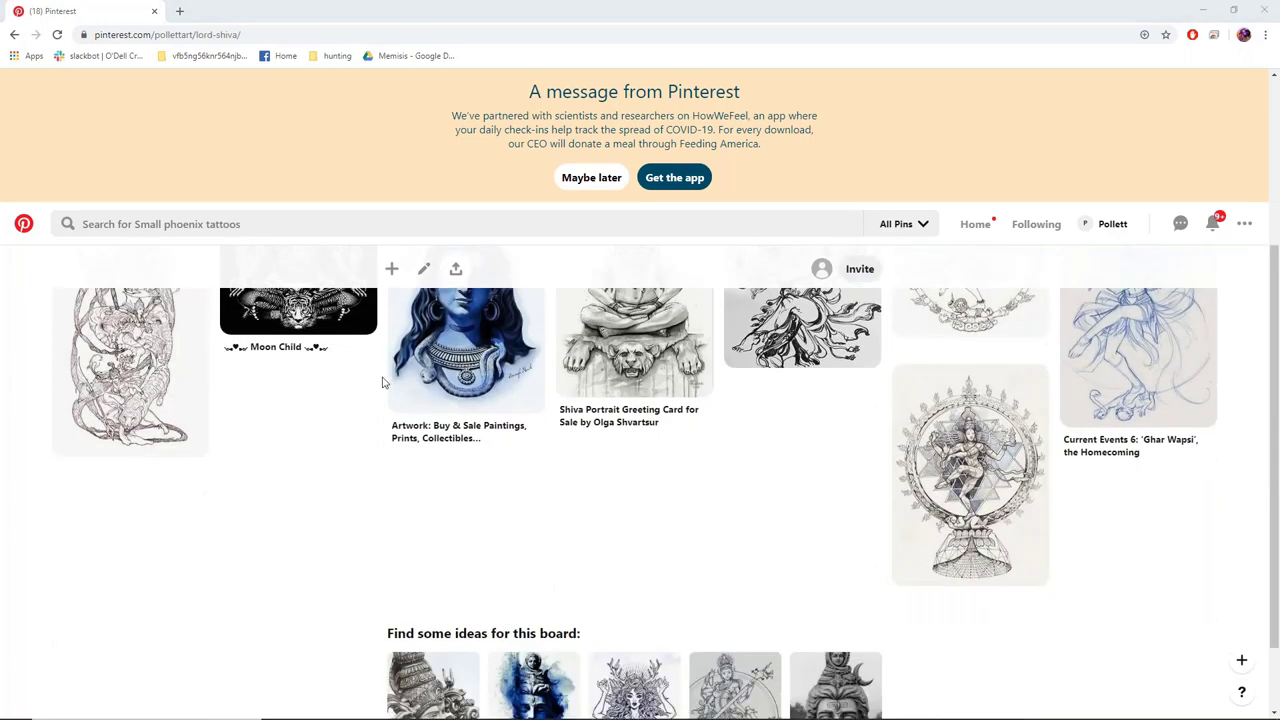
scroll(837, 506, up, 1)
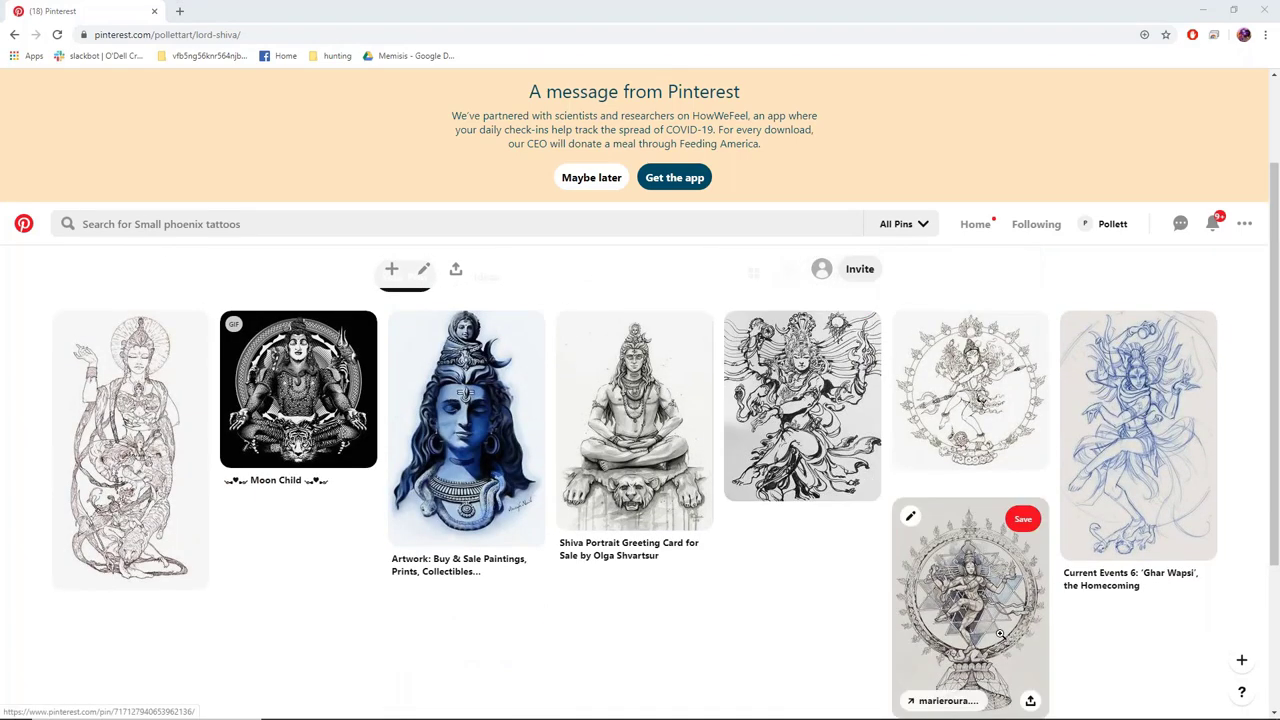
click(830, 398)
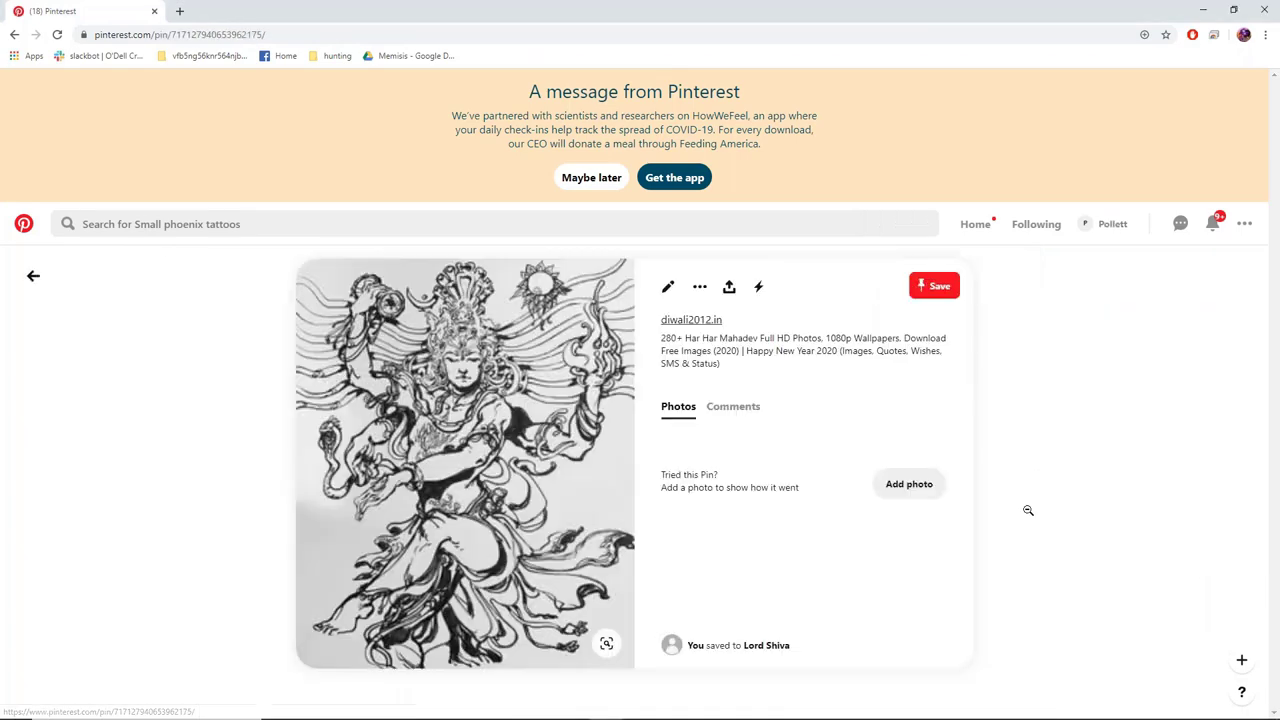
scroll(609, 391, down, 2)
scroll(551, 373, up, 1)
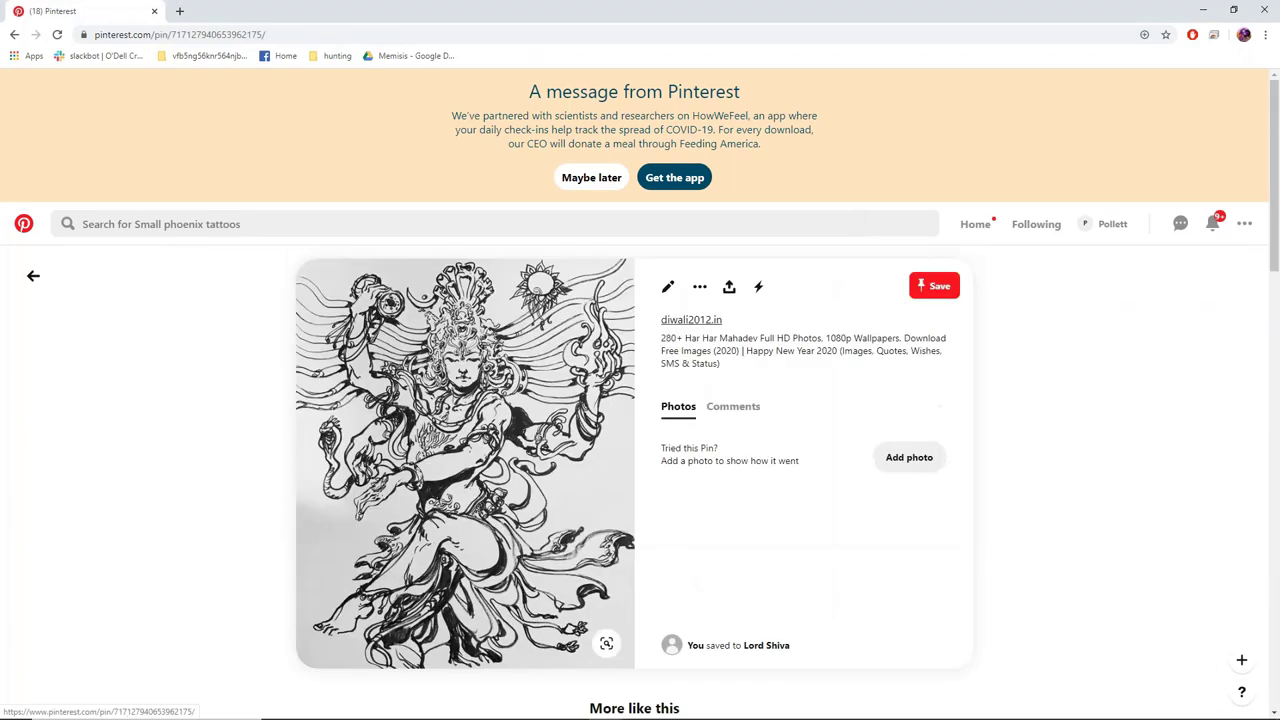
click(15, 37)
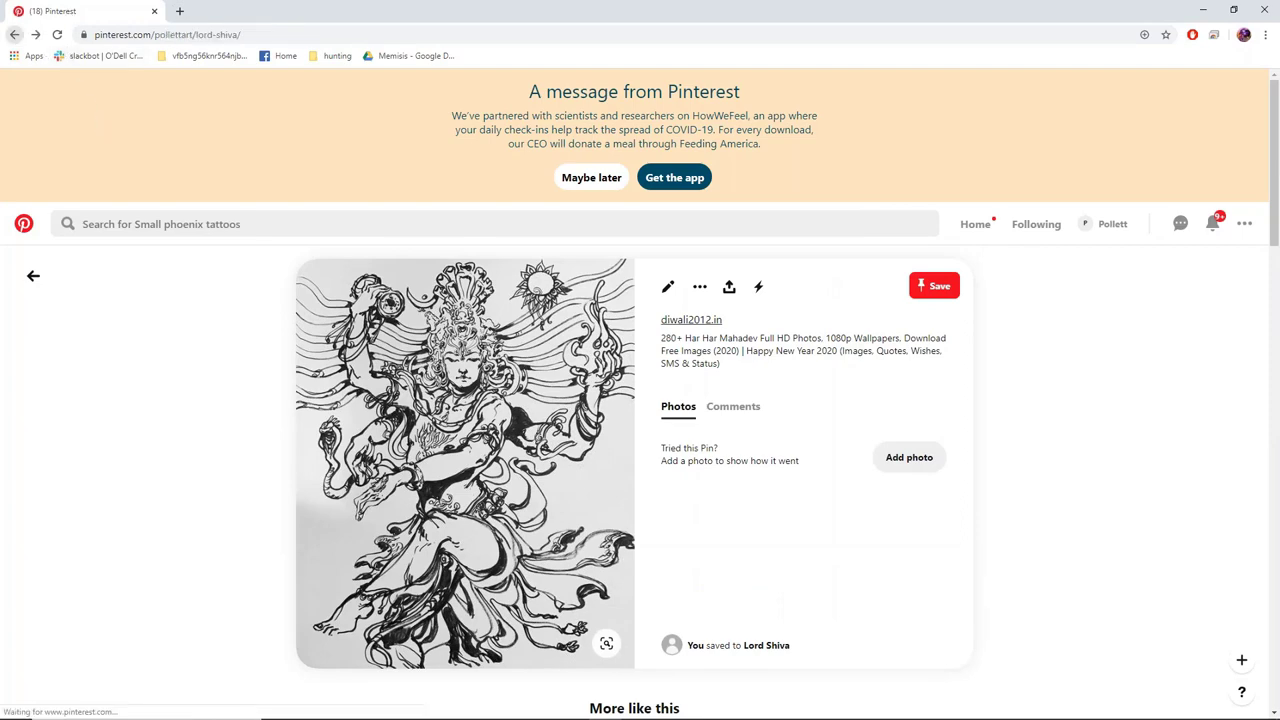
Copy the Nataraja image with the flaming ring from its pin and paste it into the shiva_4.psd painting in Corel Painter
scroll(960, 580, down, 1)
click(960, 560)
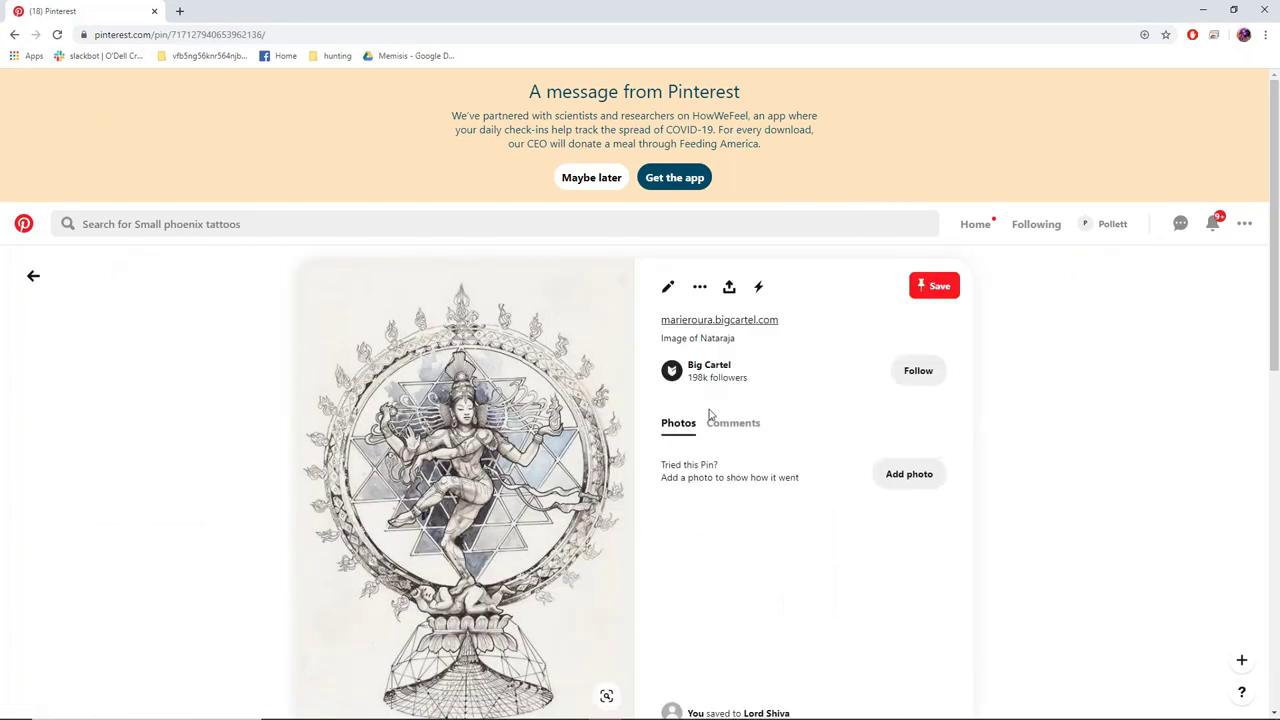
scroll(710, 418, down, 1)
right_click(499, 409)
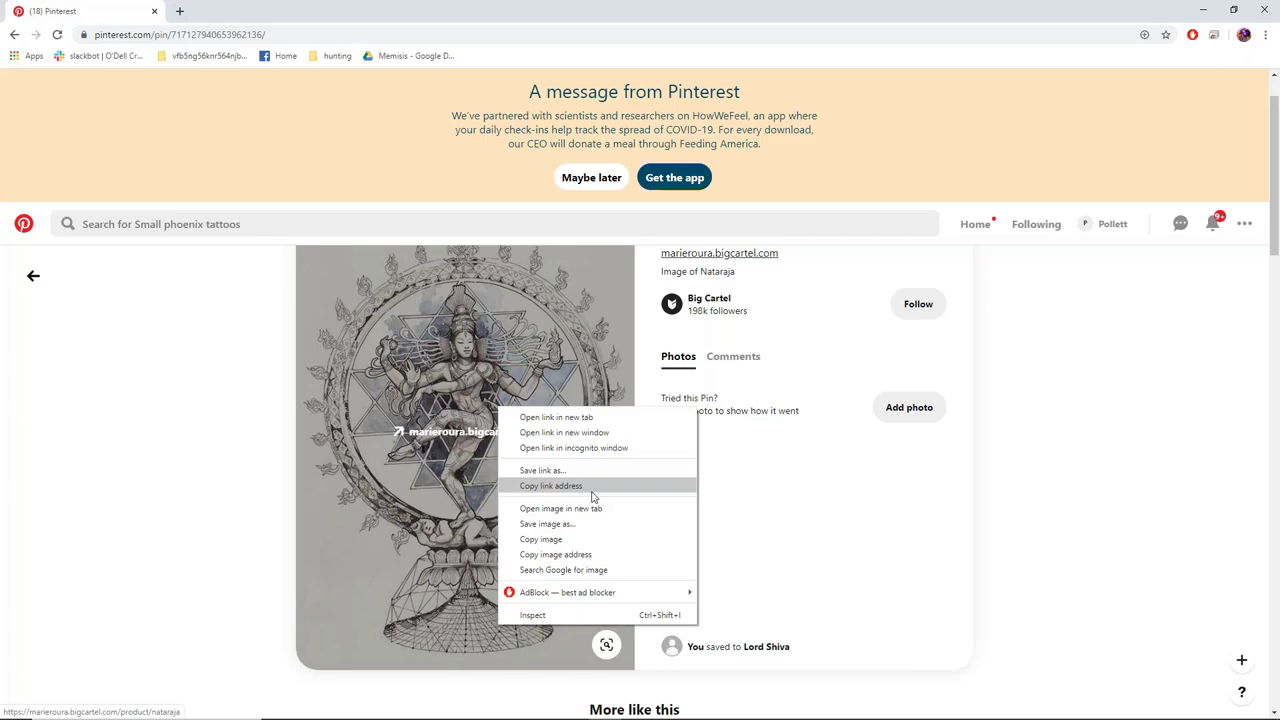
click(566, 539)
key(alt+Tab)
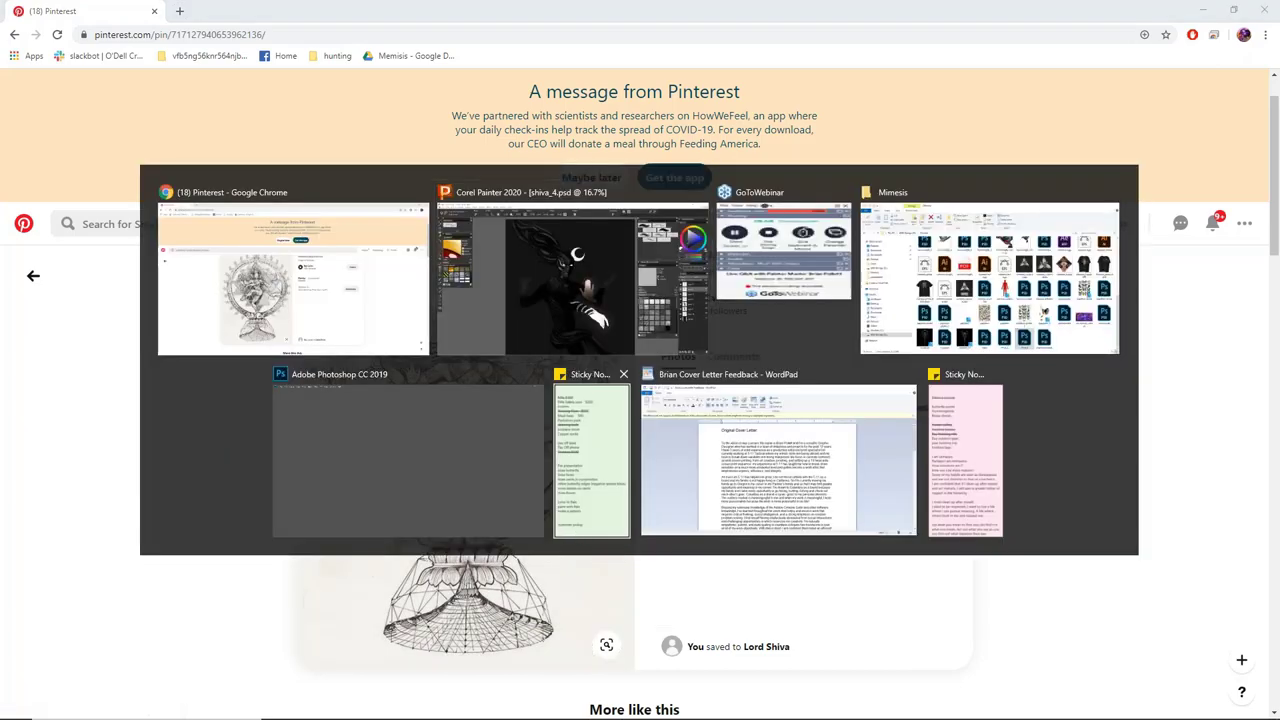
key(ctrl+v)
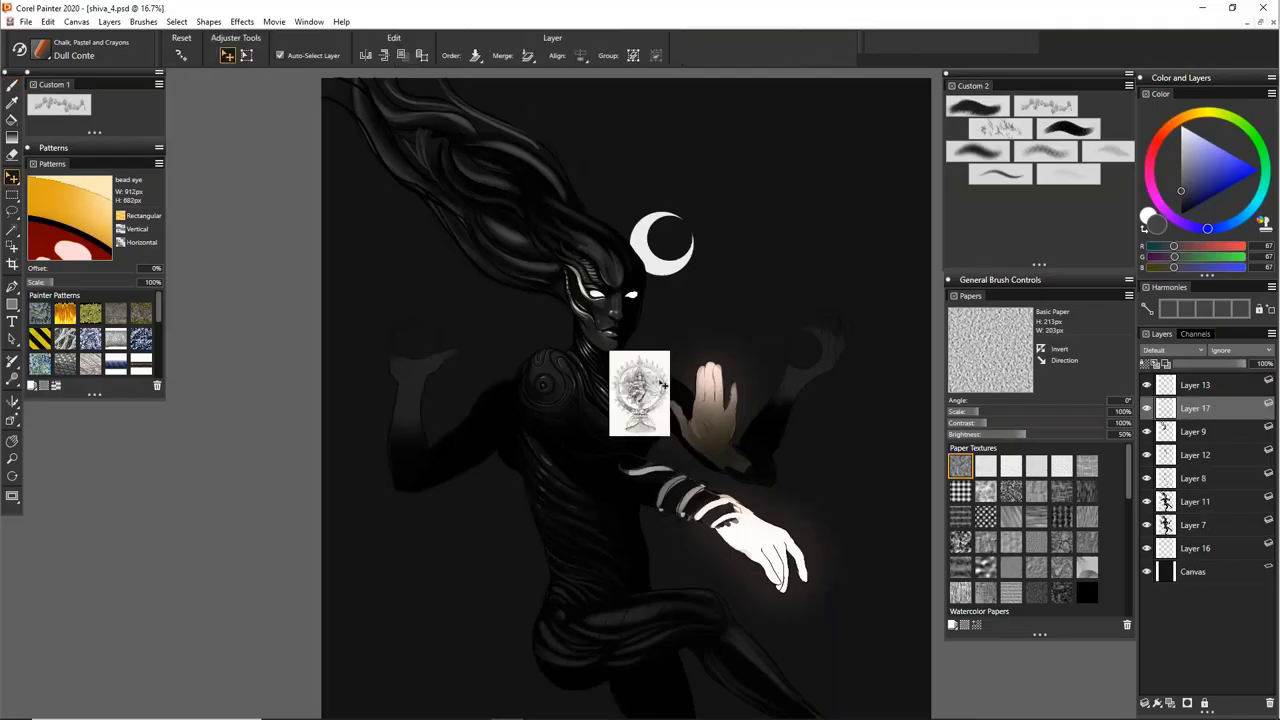
key(alt+Tab)
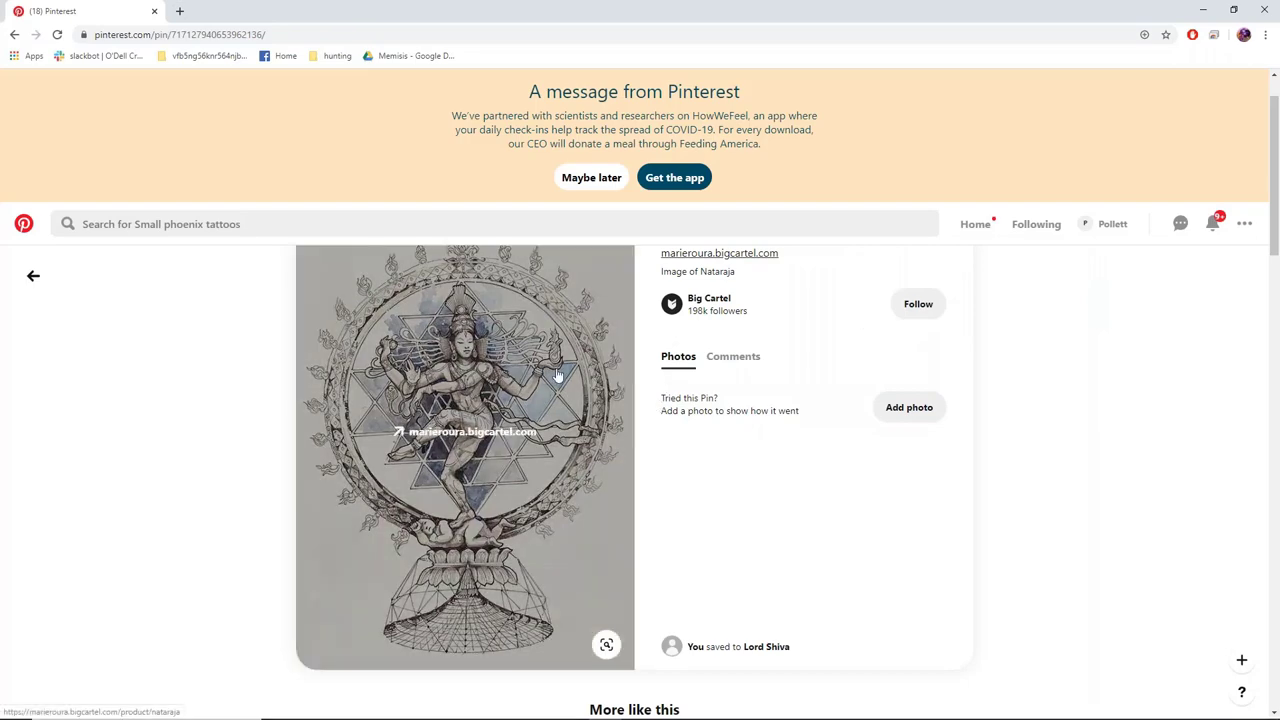
right_click(557, 371)
key(alt+Tab)
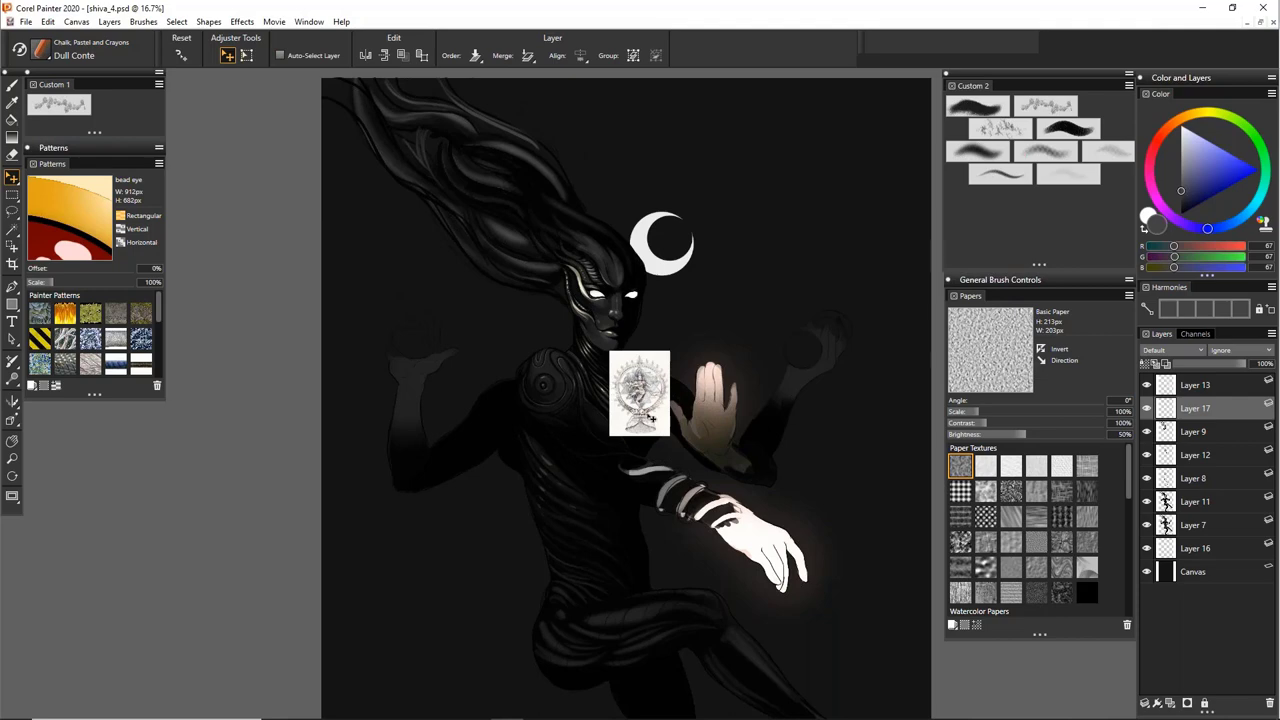
Move the pasted Nataraja reference into the canvas's upper-right corner and enlarge it to about two and a half times its size
drag(652, 421, 840, 193)
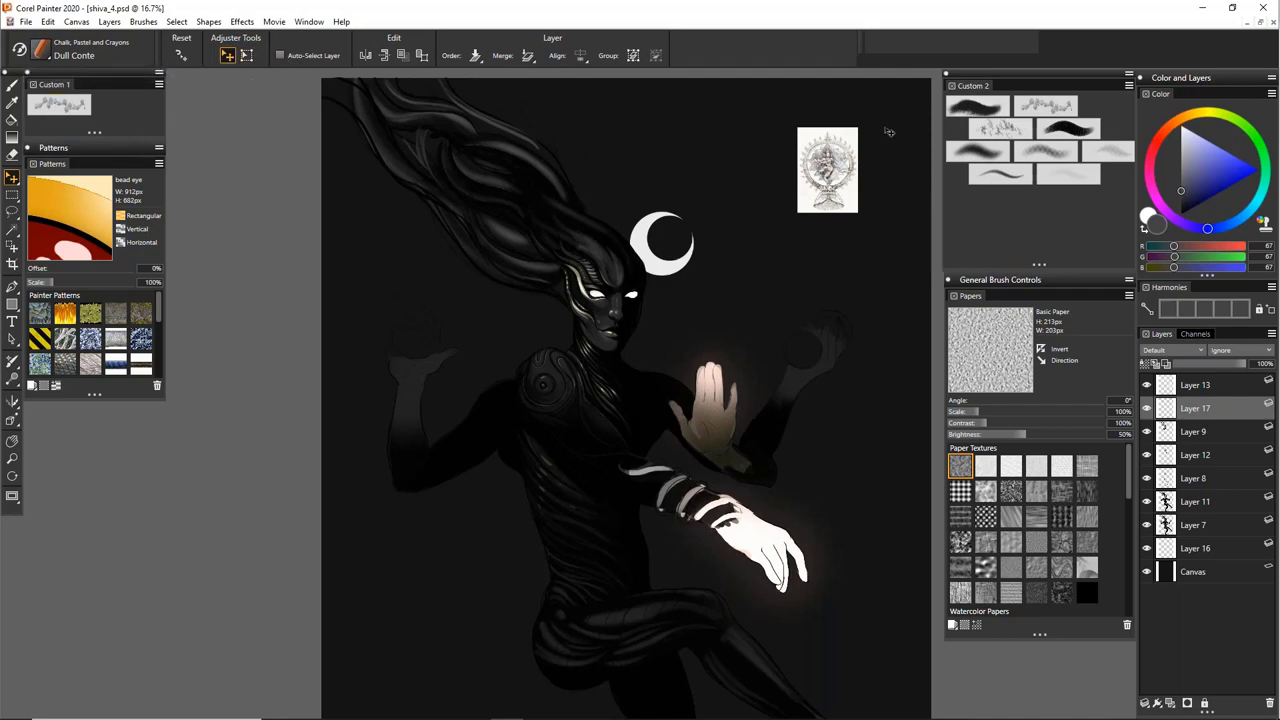
drag(836, 174, 824, 186)
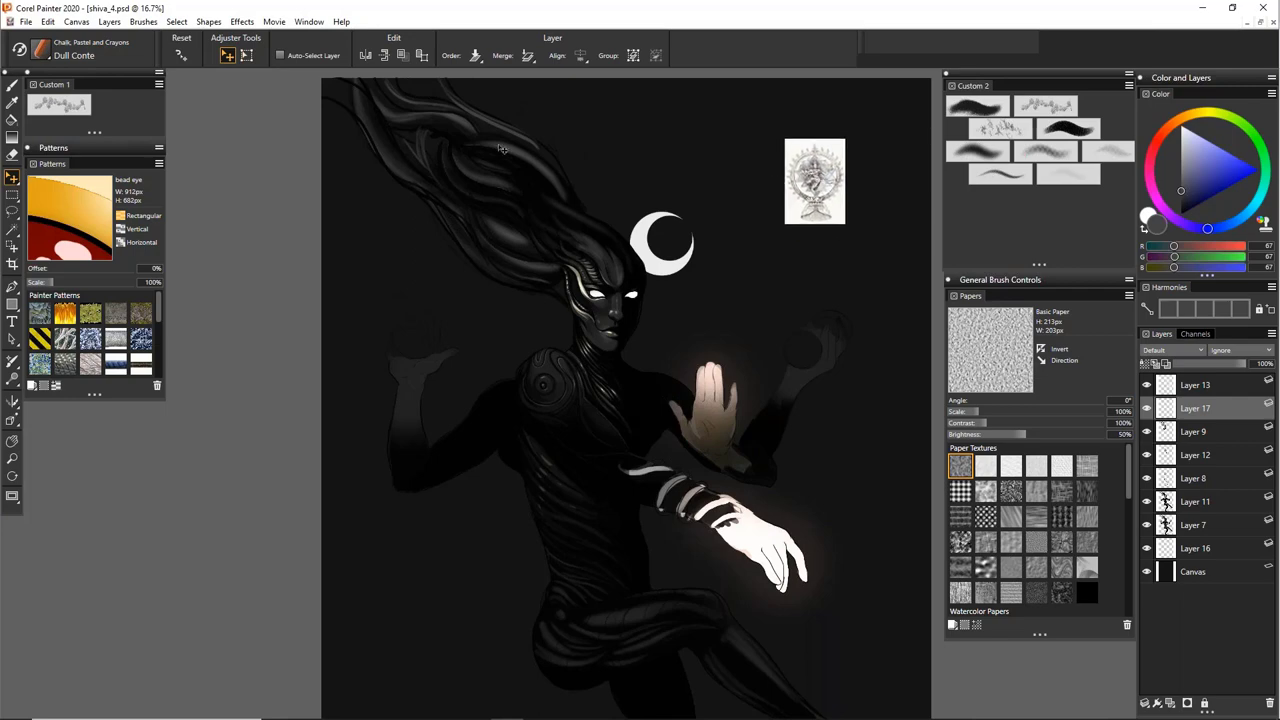
click(247, 56)
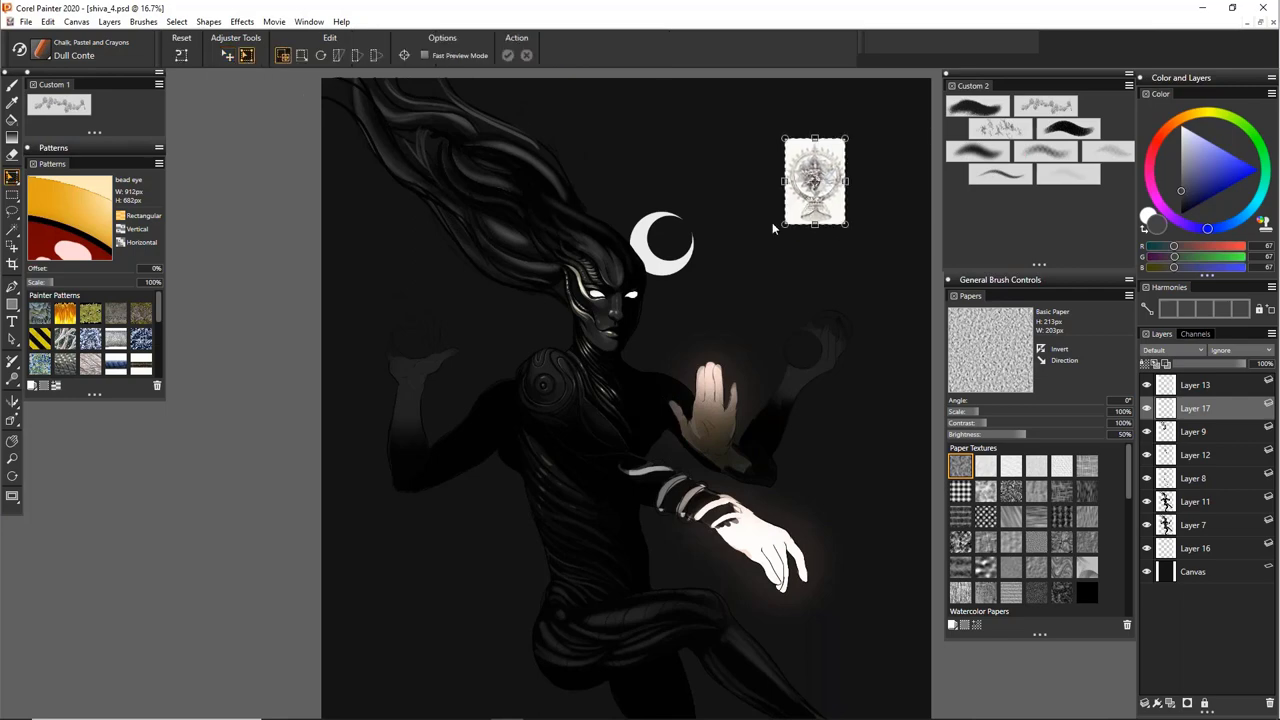
drag(784, 220, 647, 342)
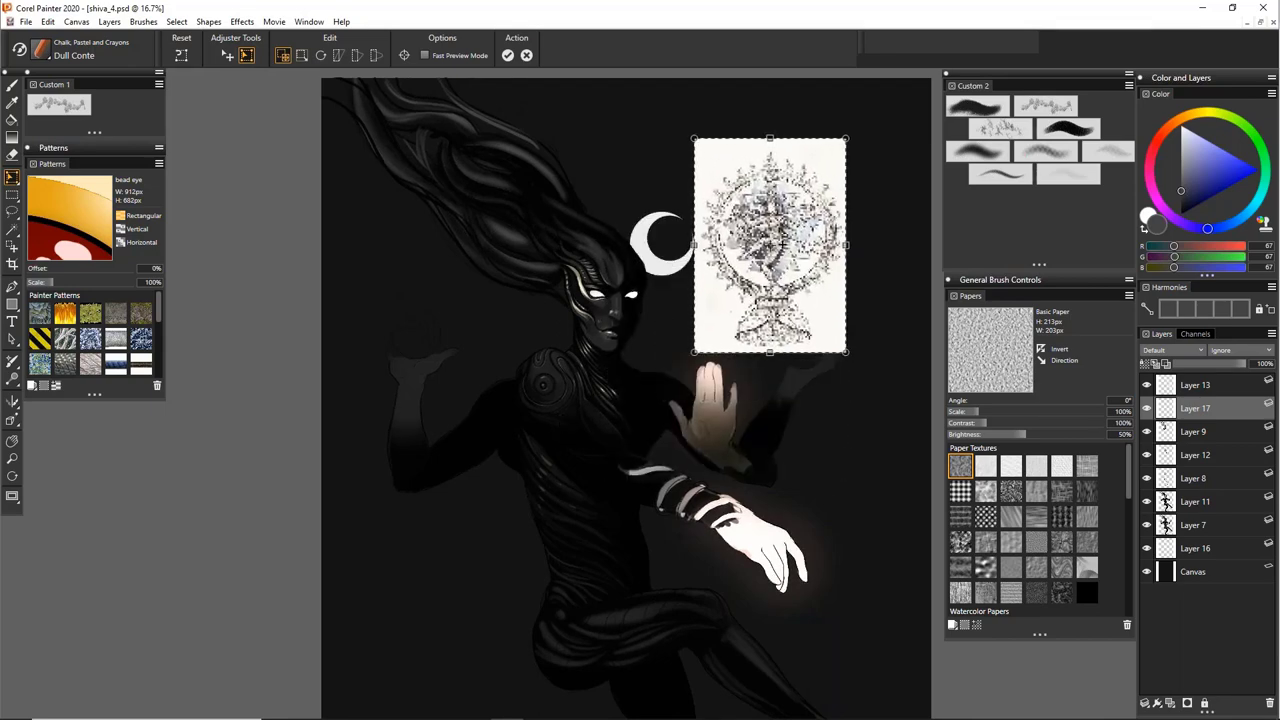
drag(783, 243, 866, 189)
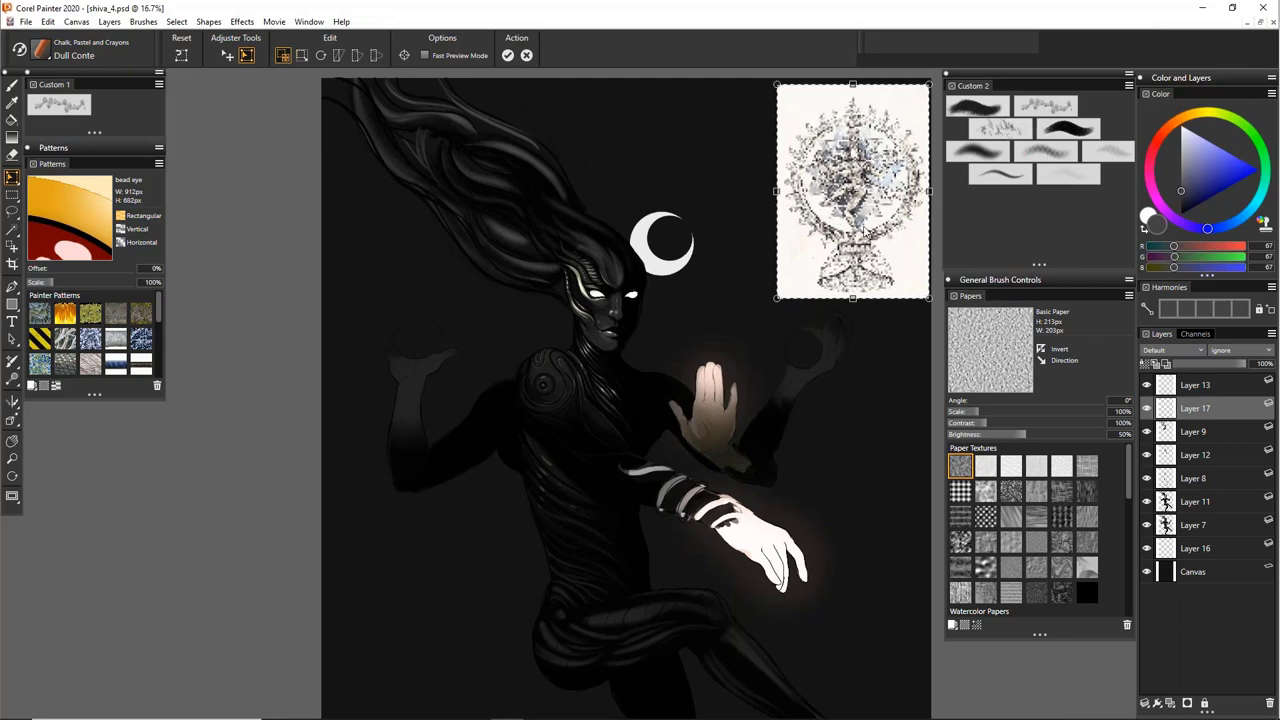
key(Return)
Mirror the Nataraja reference horizontally with the Transform tool and set it back in the painting's upper-right area beside the crescent moon
key(ctrl+plus)
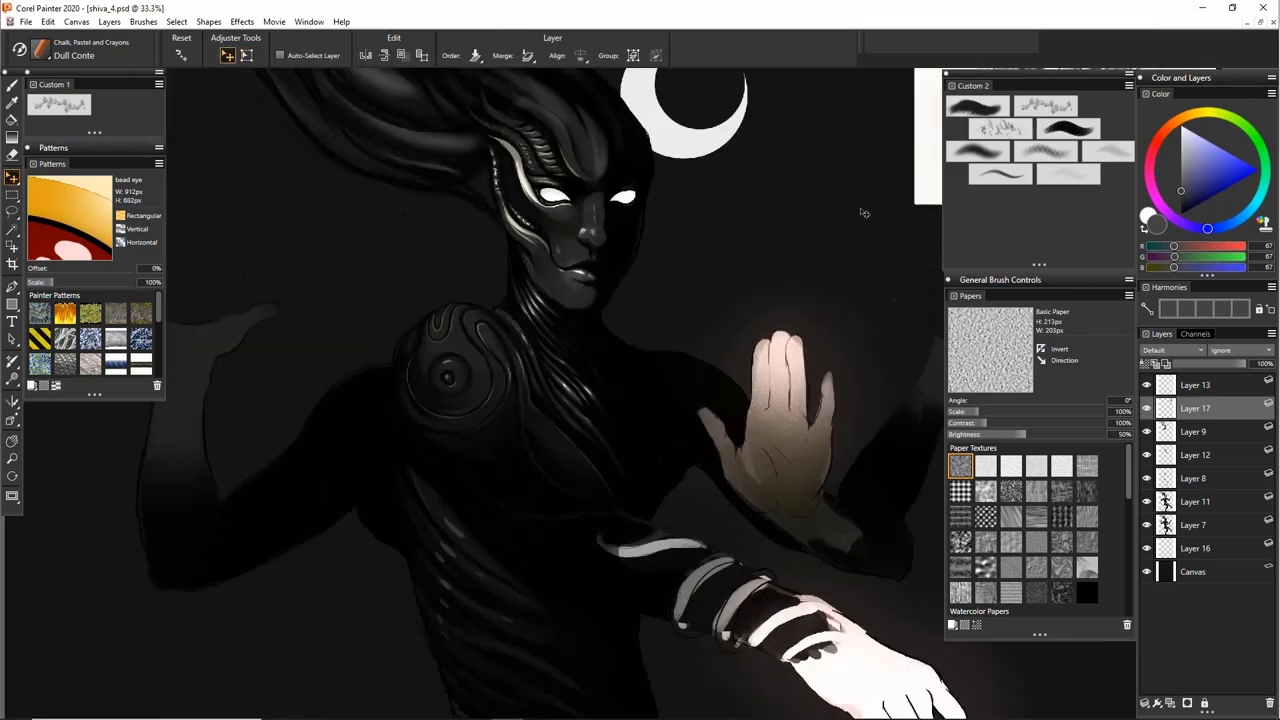
key(ctrl+plus)
drag(896, 155, 580, 363)
drag(788, 283, 866, 254)
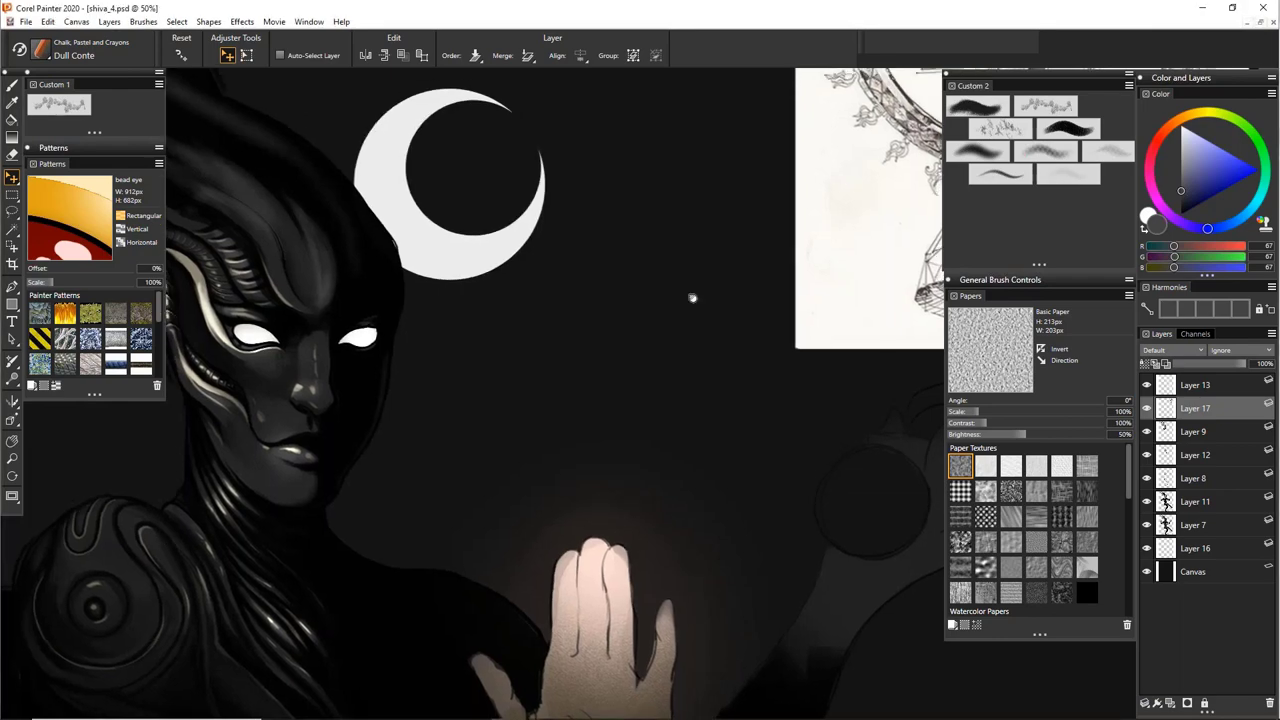
drag(689, 294, 460, 446)
drag(650, 358, 571, 438)
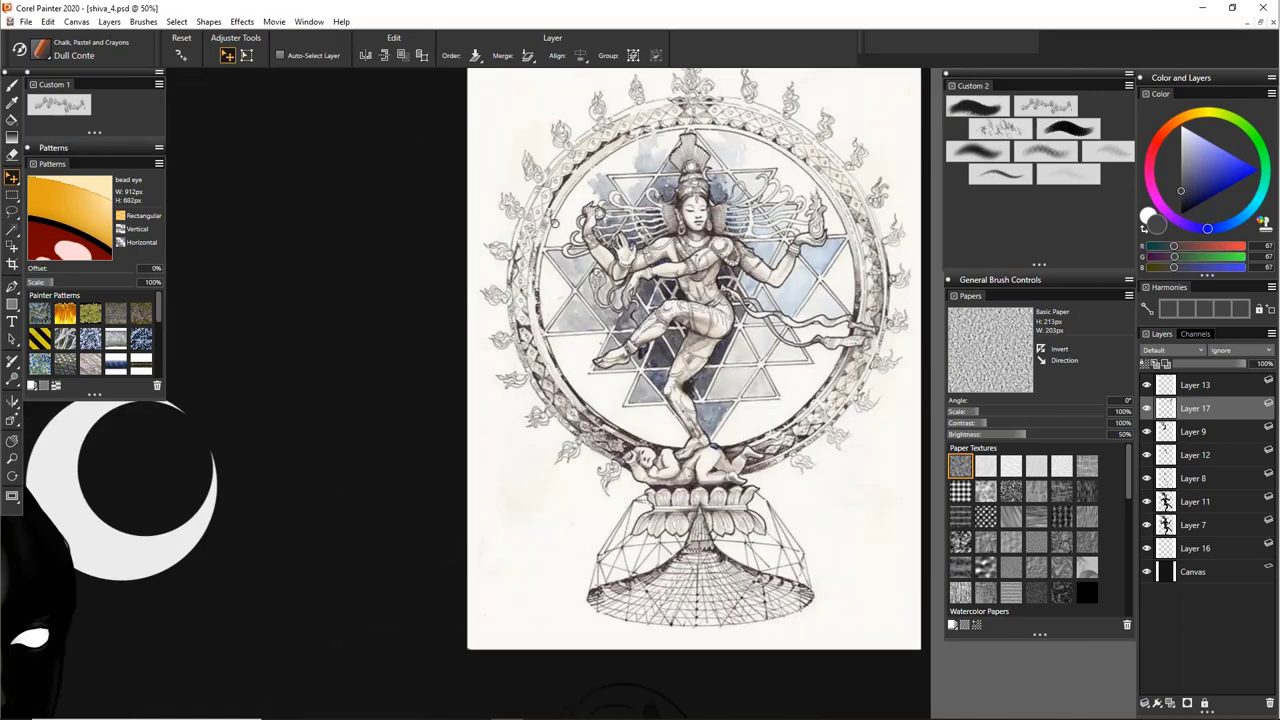
drag(556, 225, 540, 275)
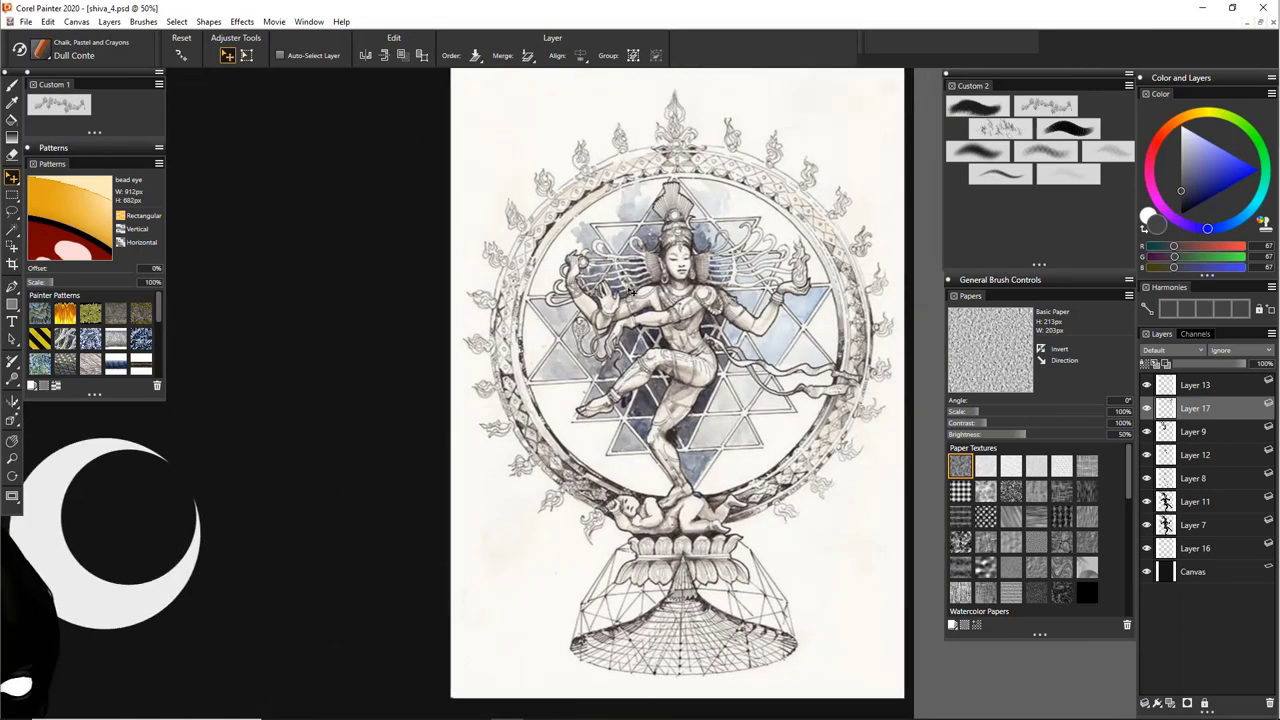
click(246, 55)
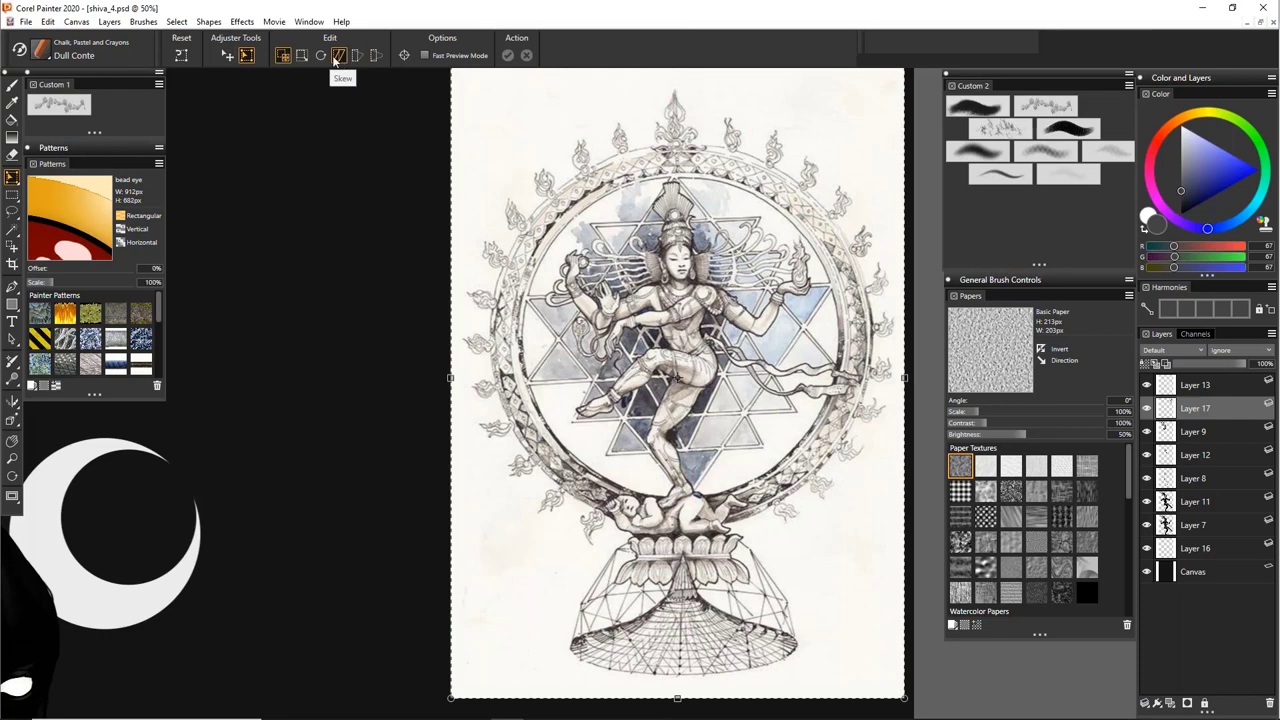
click(284, 56)
drag(581, 384, 1034, 382)
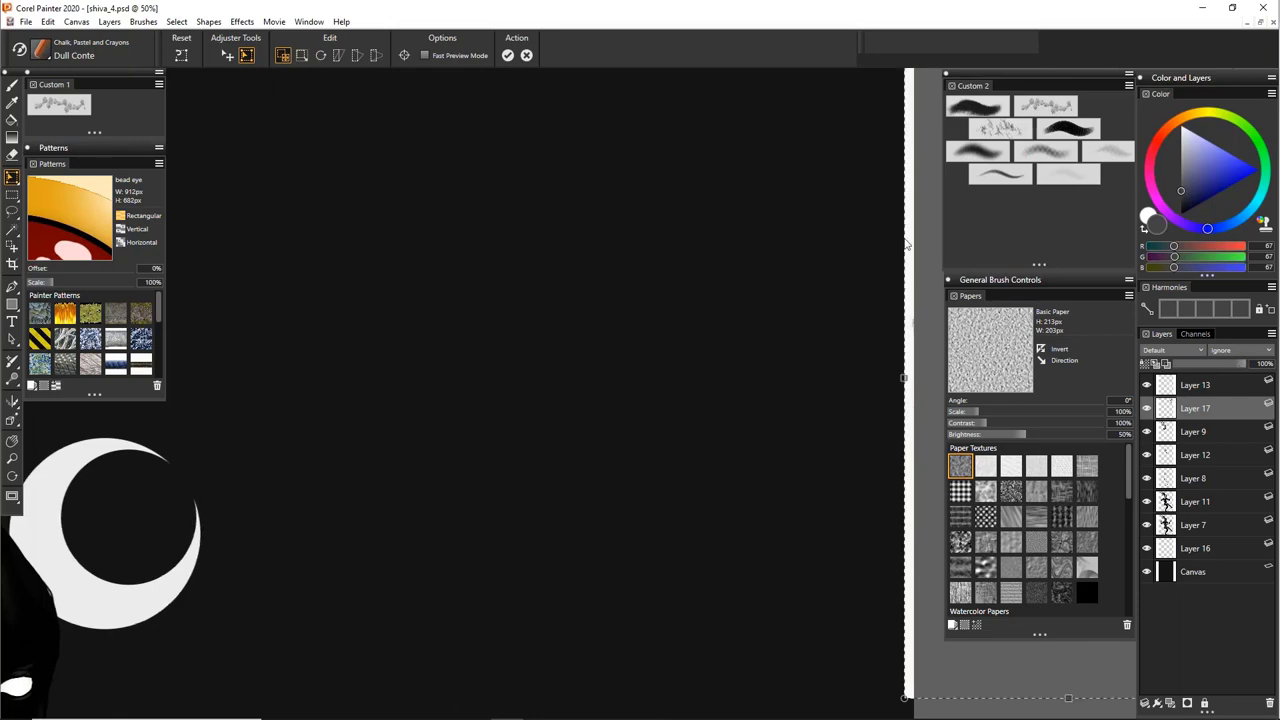
drag(910, 240, 766, 370)
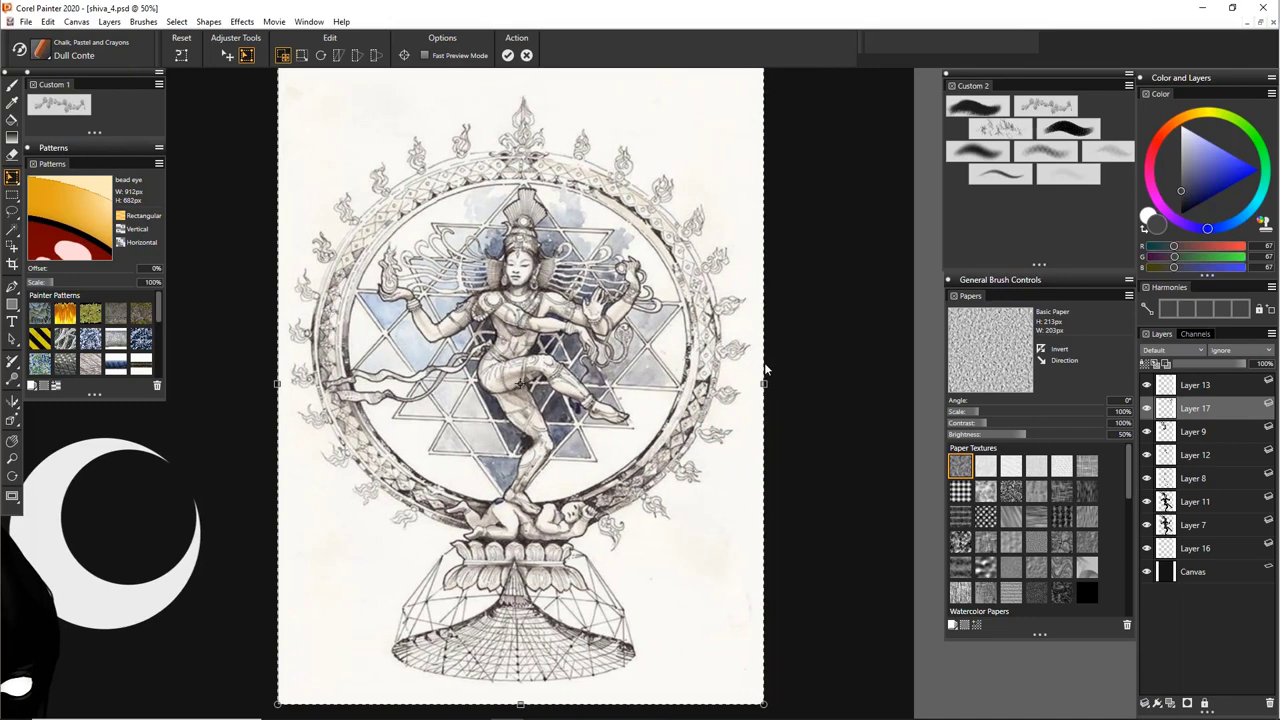
click(508, 55)
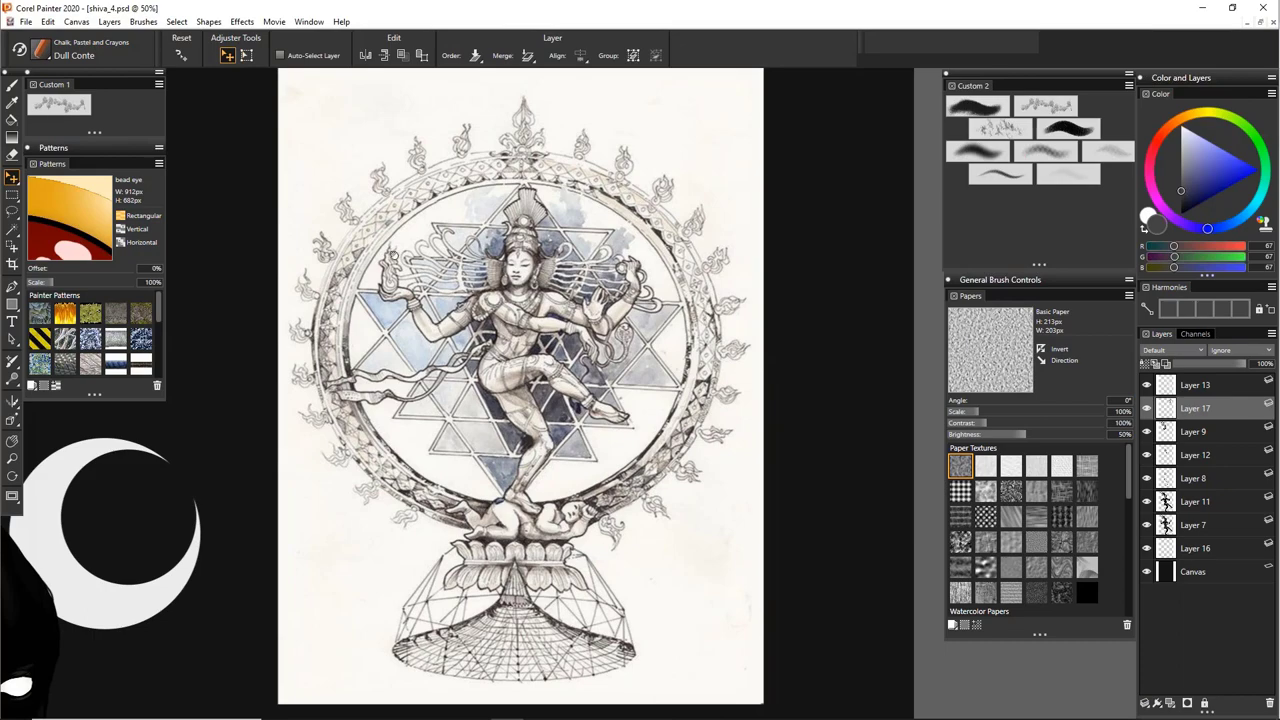
Examine the mirrored Nataraja reference's dancer, flaming ring and pedestal up close and compare them with the whole painting
drag(268, 326, 550, 233)
key(ctrl+minus)
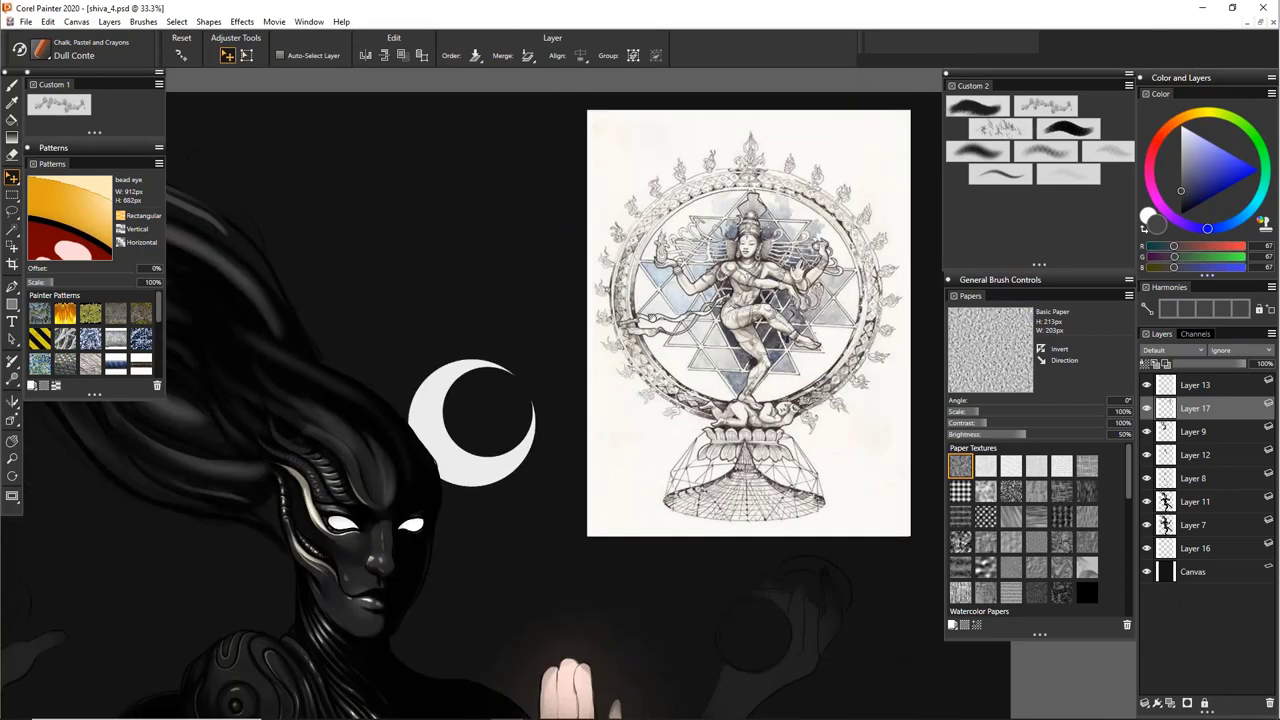
drag(566, 452, 551, 480)
key(ctrl+plus)
scroll(622, 461, up, 1)
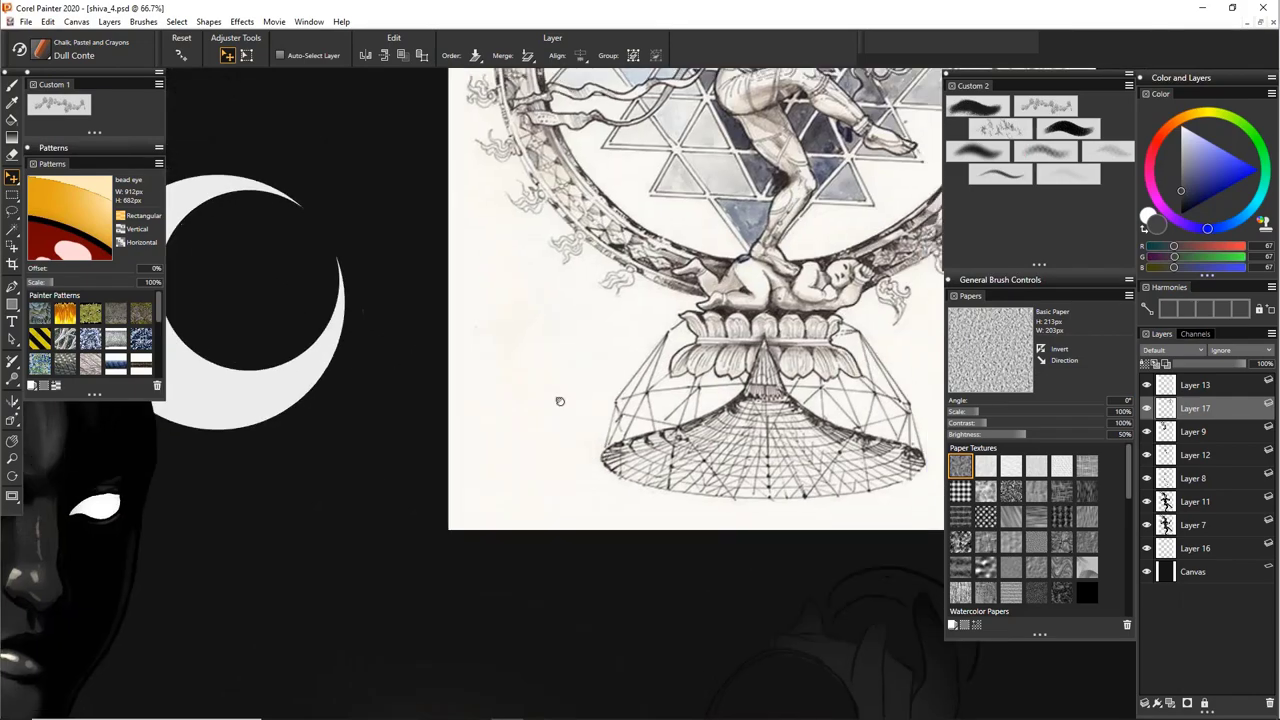
drag(468, 442, 780, 272)
key(ctrl+minus)
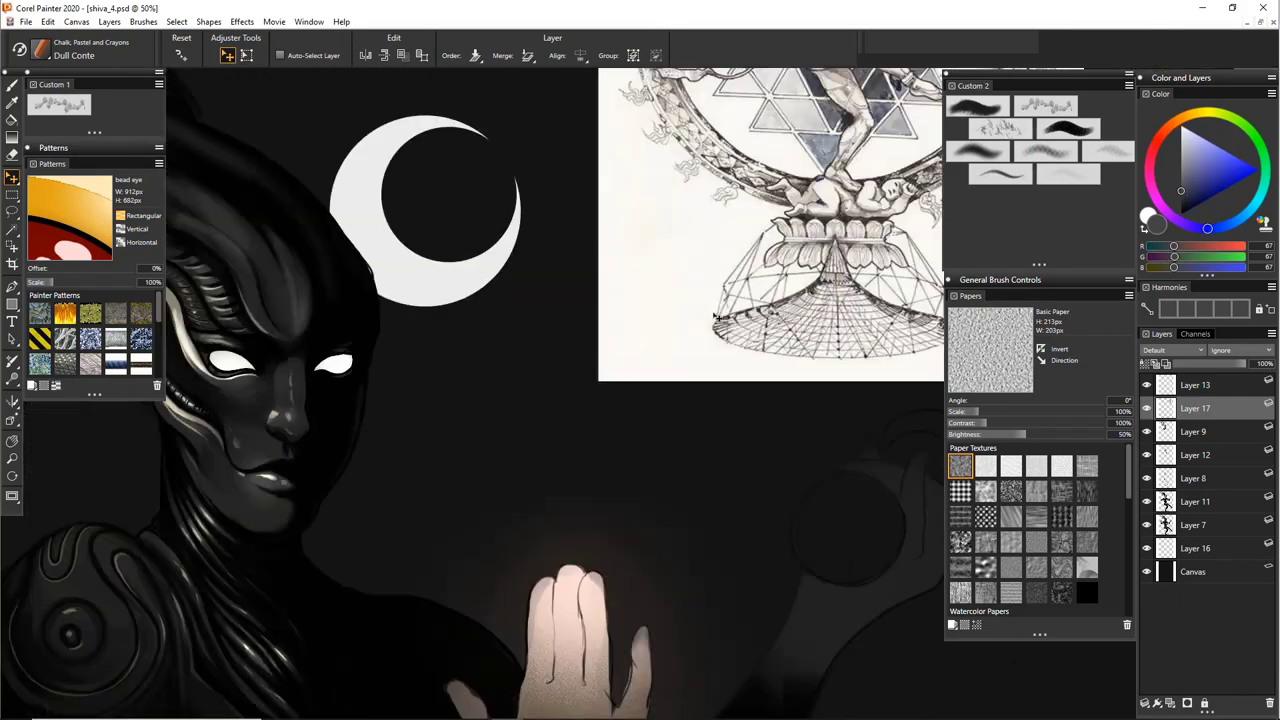
key(ctrl+0)
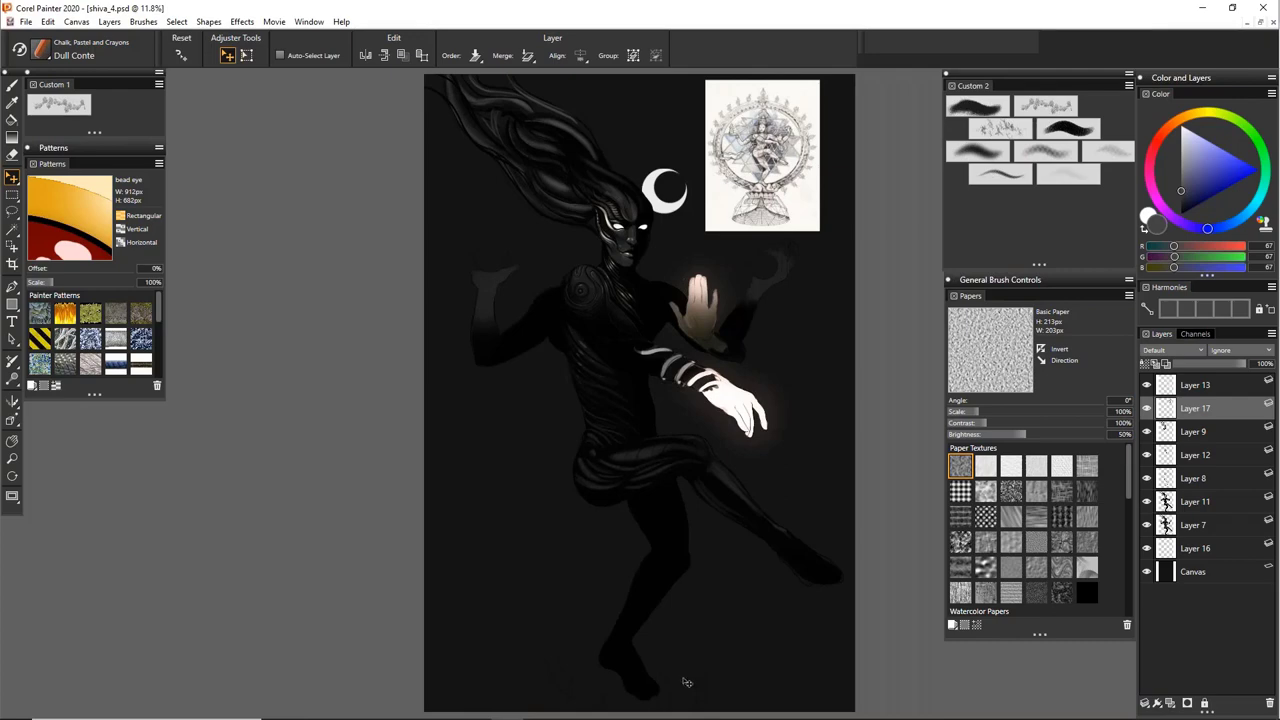
scroll(755, 190, up, 3)
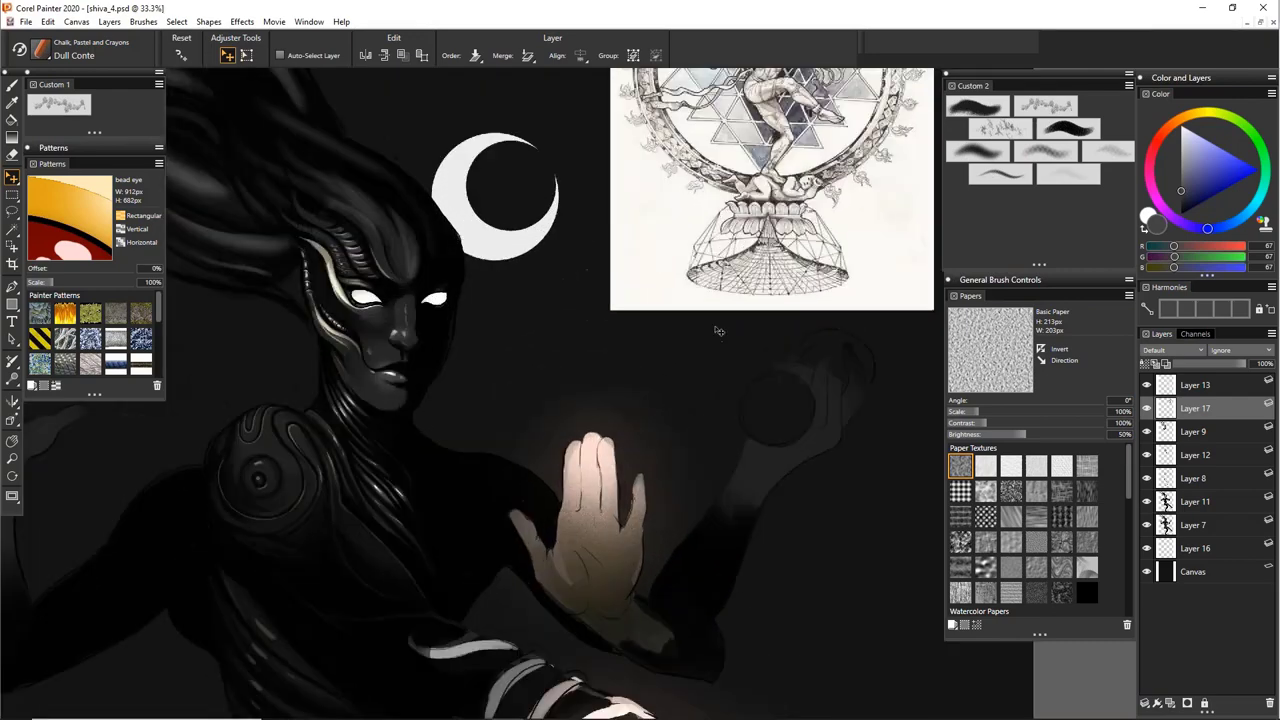
scroll(717, 331, up, 2)
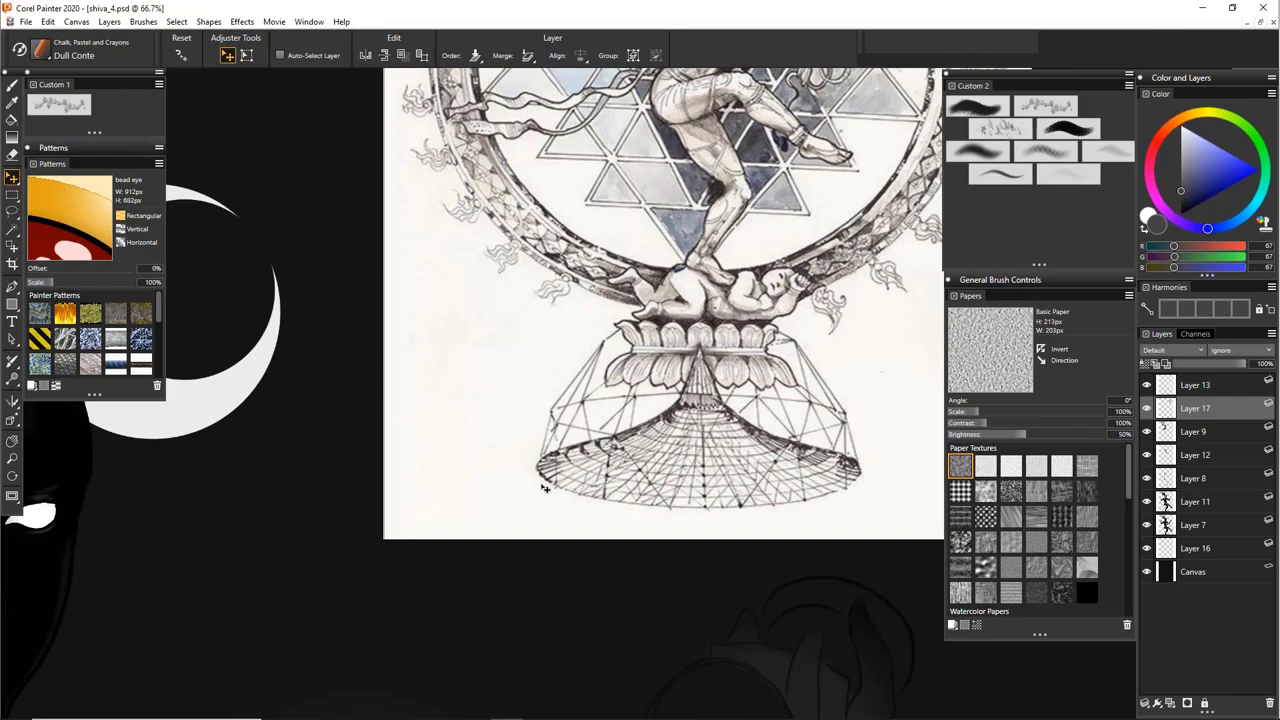
scroll(624, 185, up, 3)
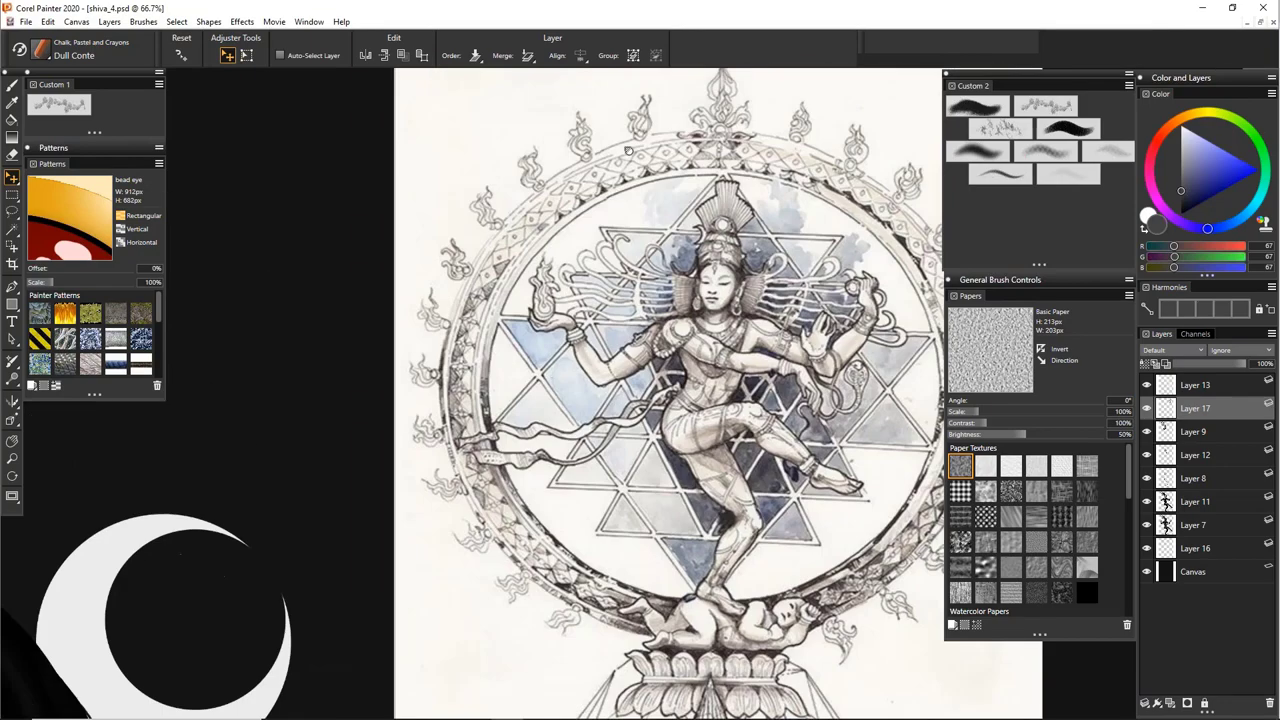
key(ctrl+minus)
key(ctrl+minus)
key(ctrl+minus)
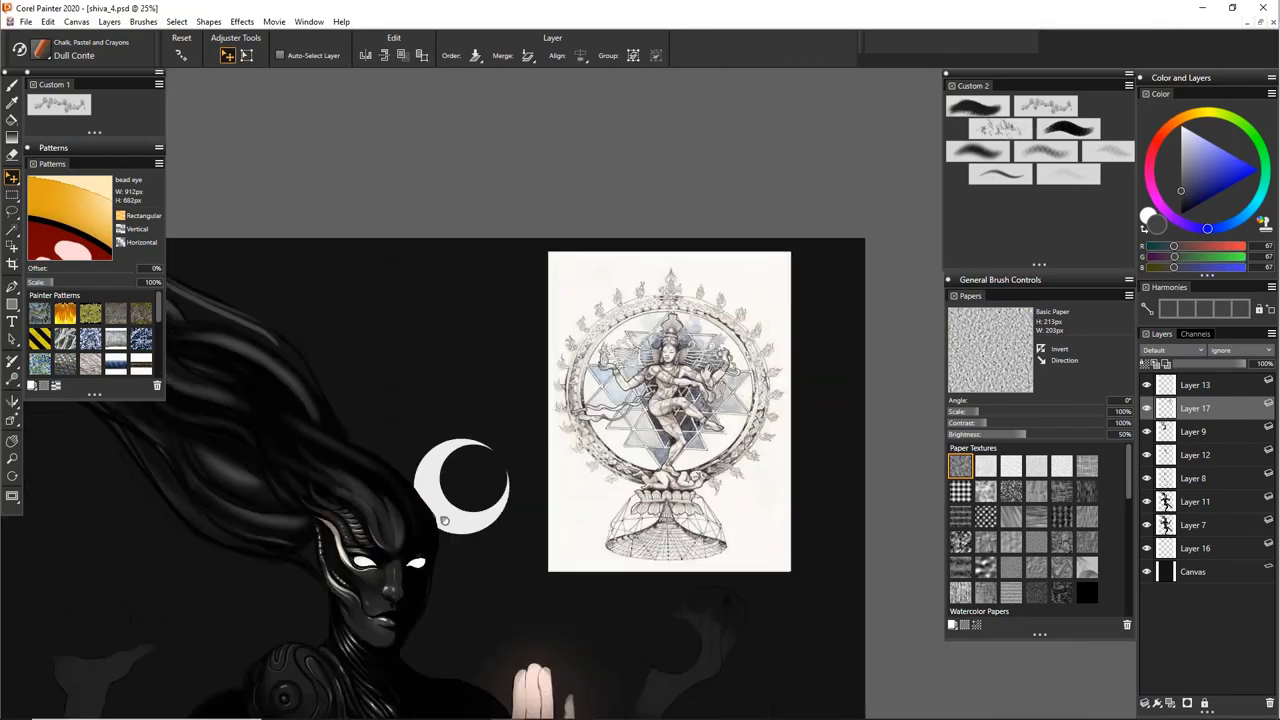
Return to the Dull Conte brush at the figure's head and sample a near-black tone with RGB values of 12
drag(443, 520, 519, 189)
drag(526, 394, 593, 169)
key(ctrl+plus)
drag(667, 244, 738, 586)
drag(633, 385, 728, 548)
key(b)
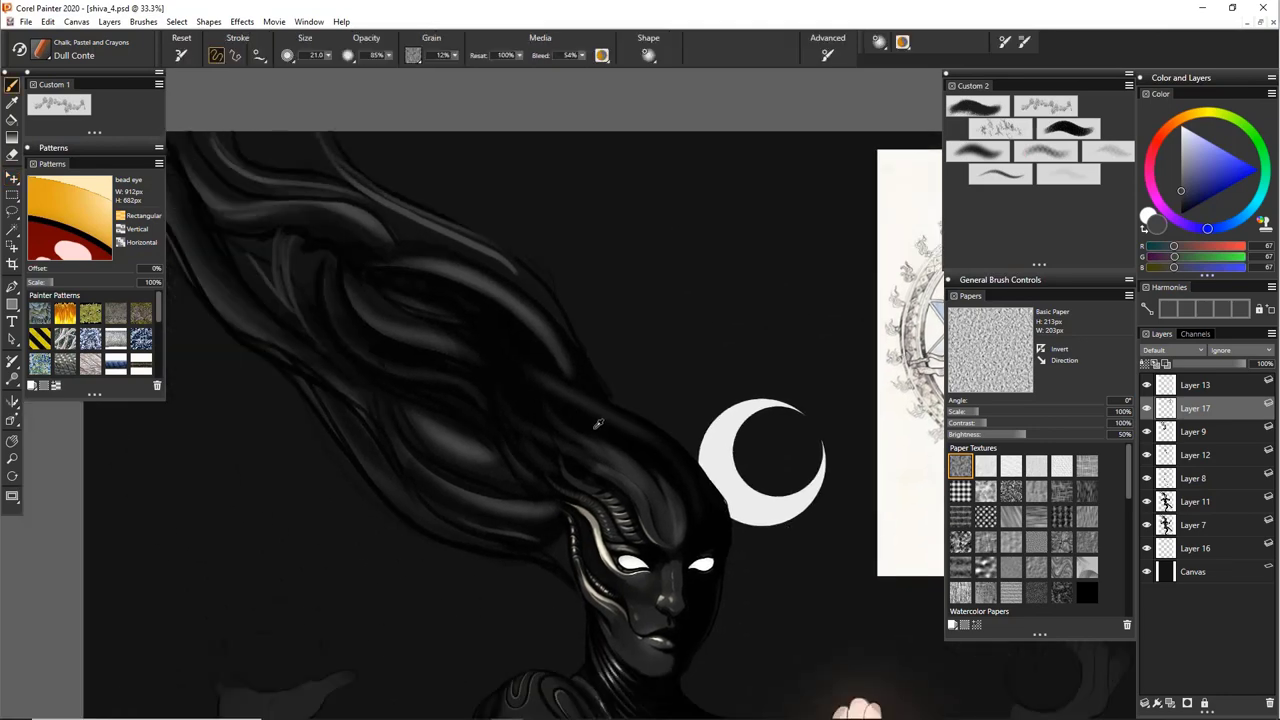
drag(598, 424, 631, 506)
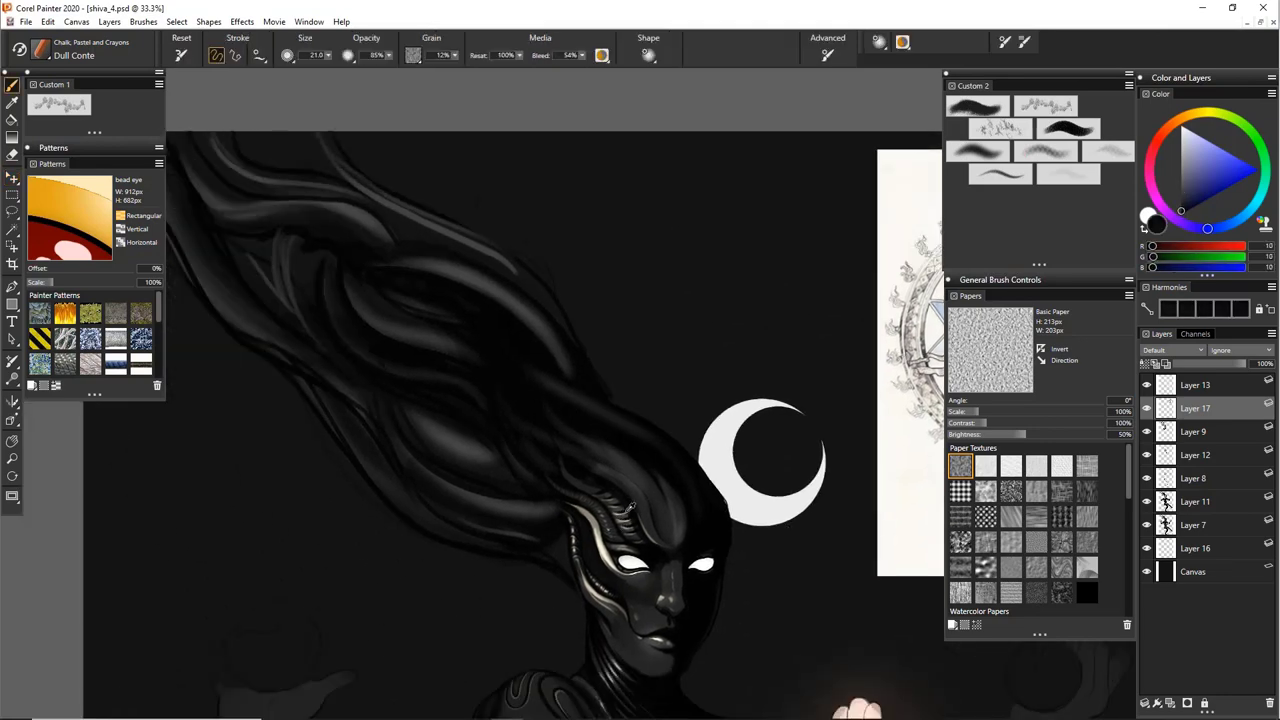
alt+click(677, 448)
mouse_move(735, 708)
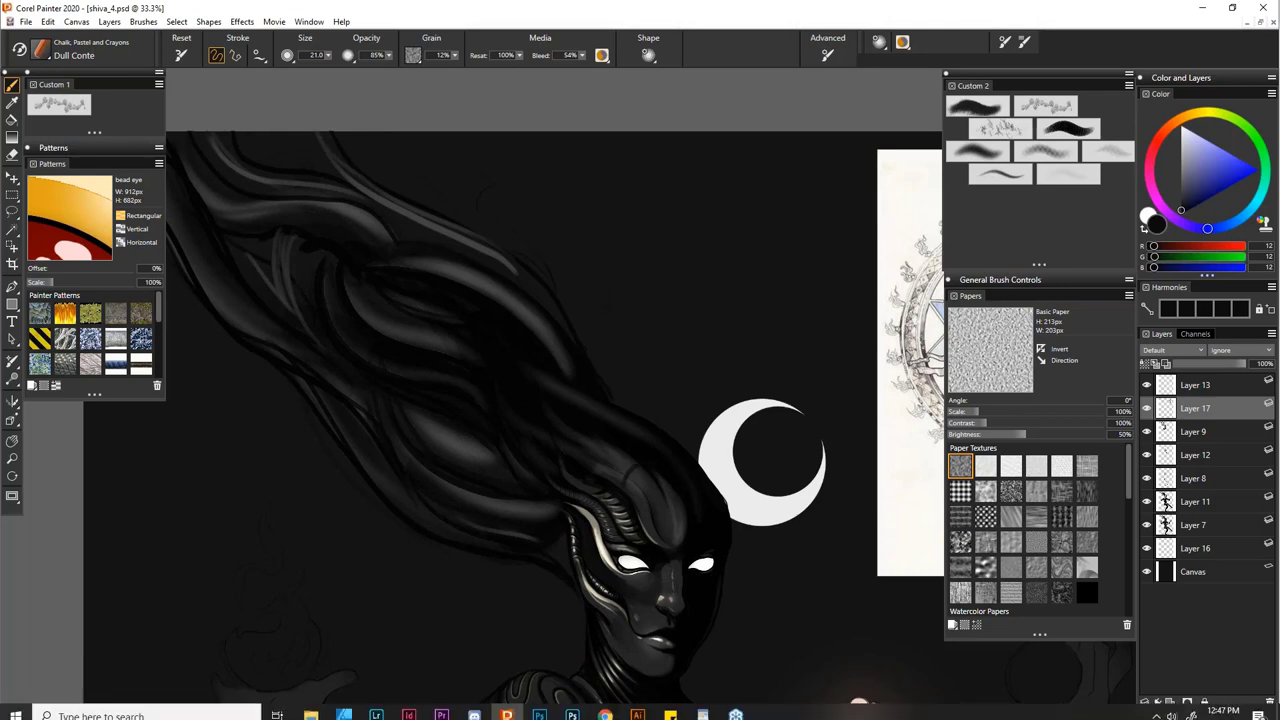
click(740, 707)
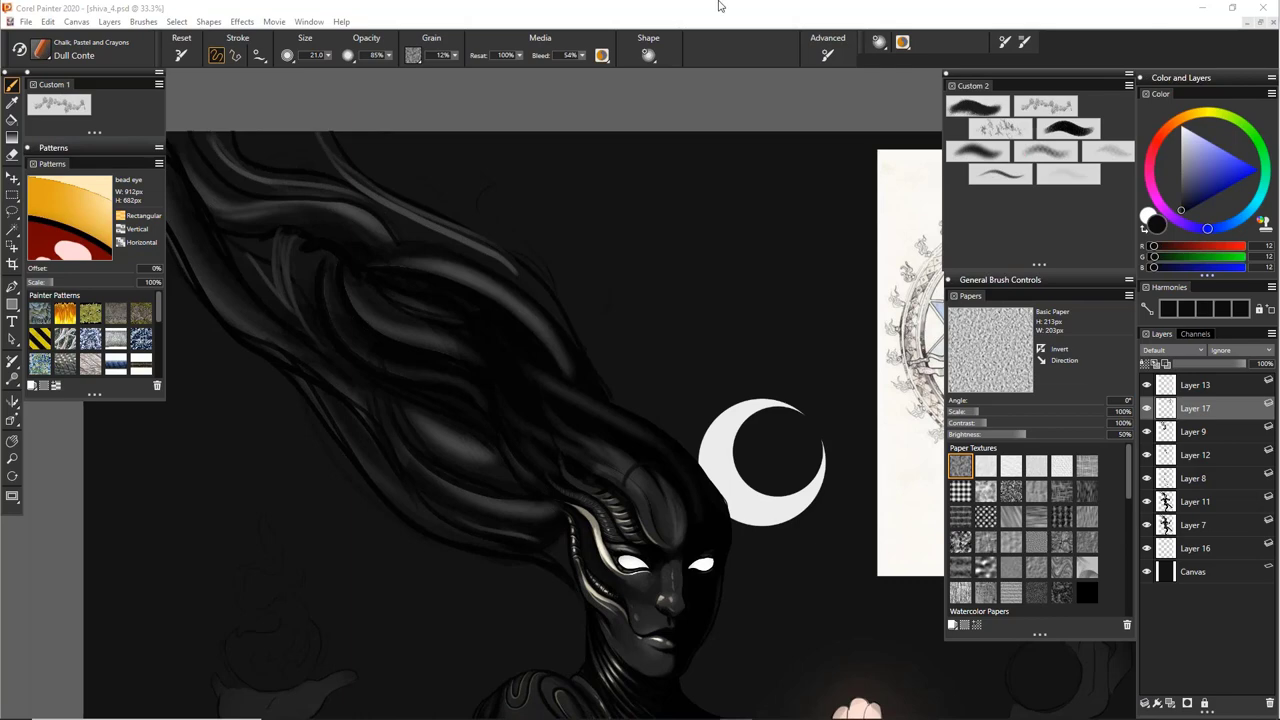
Sample a black with RGB values of 1 from the head, reduce the brush size to 5.5 and try a stroke above the brow ridges
drag(653, 523, 633, 441)
alt+click(641, 374)
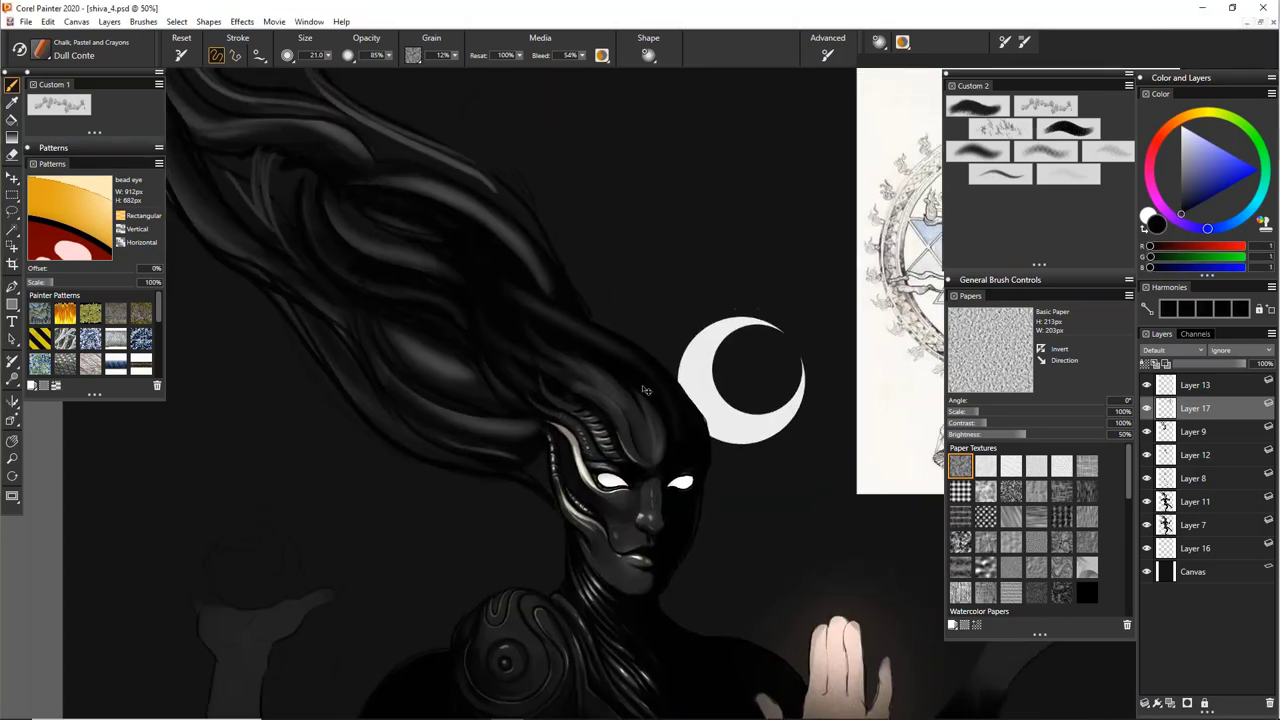
scroll(642, 387, up, 3)
mouse_move(688, 369)
mouse_down()
mouse_move(678, 380)
mouse_move(700, 349)
mouse_move(869, 469)
mouse_up()
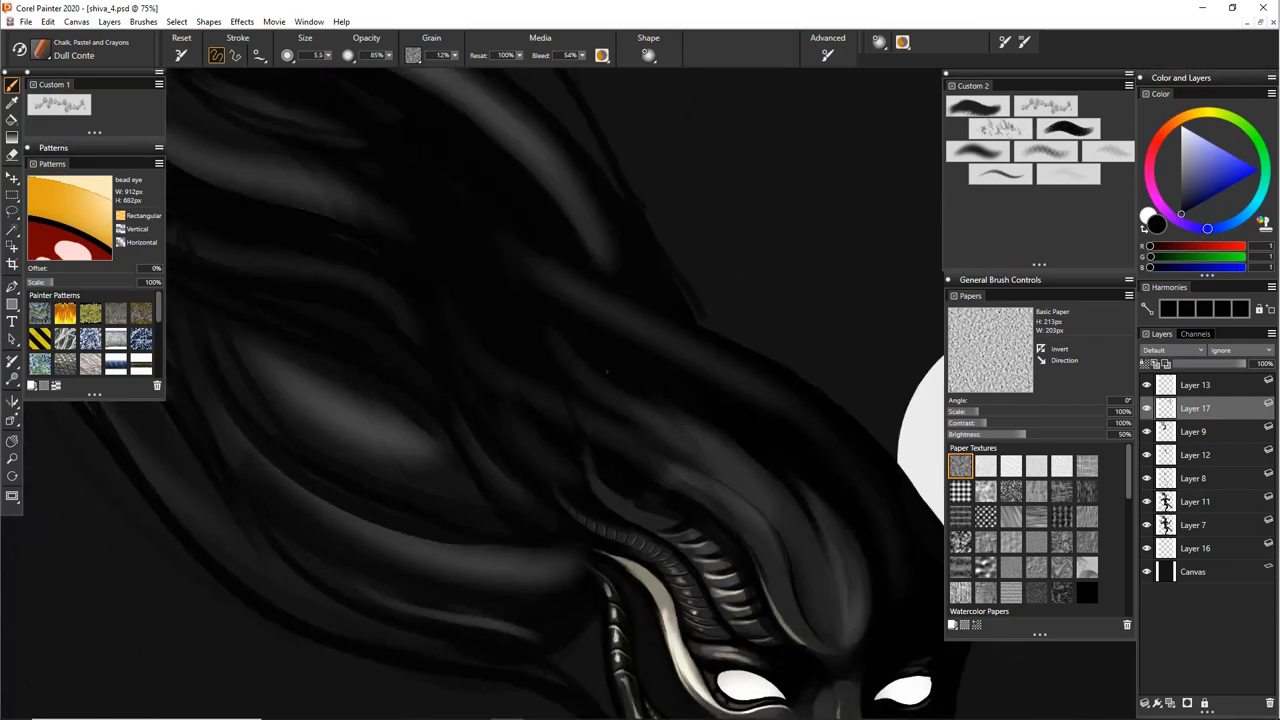
mouse_move(632, 419)
mouse_down()
mouse_move(758, 510)
mouse_move(690, 469)
mouse_up()
key(ctrl+z)
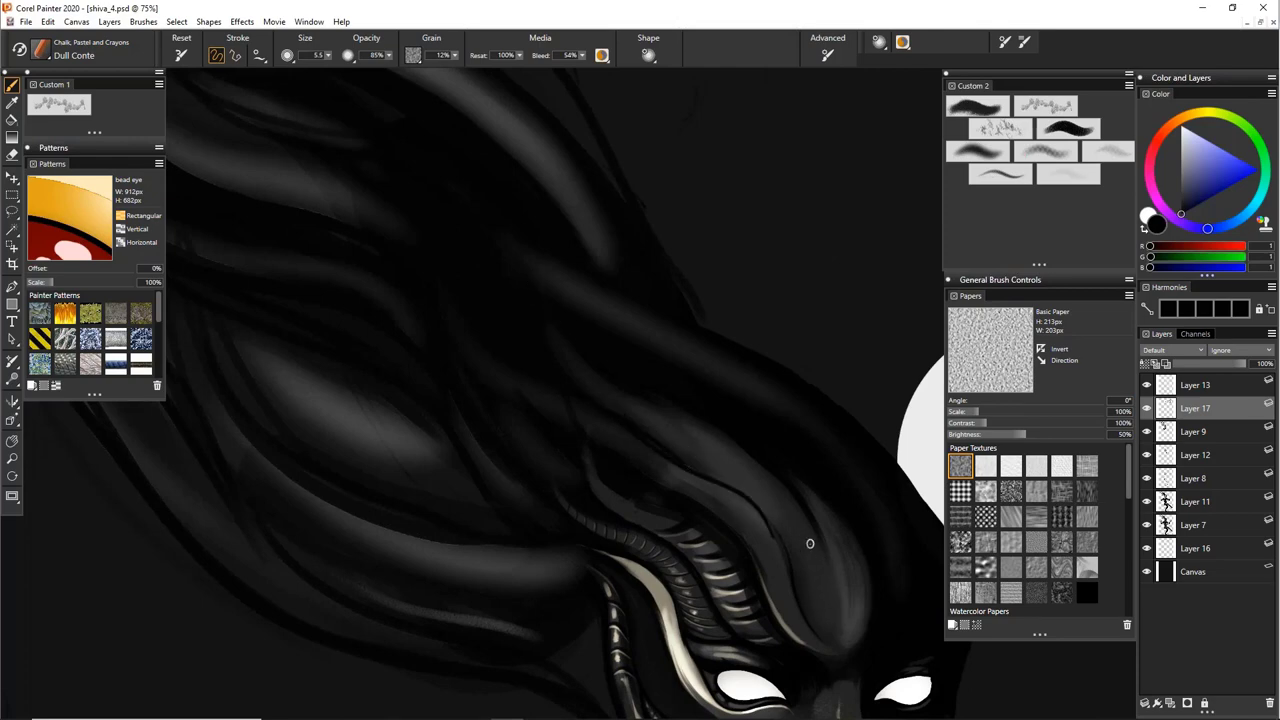
Rotate the canvas to 89° and paint a dark stroke along the hair strands above the ribbed brow
key(e)
drag(863, 526, 586, 356)
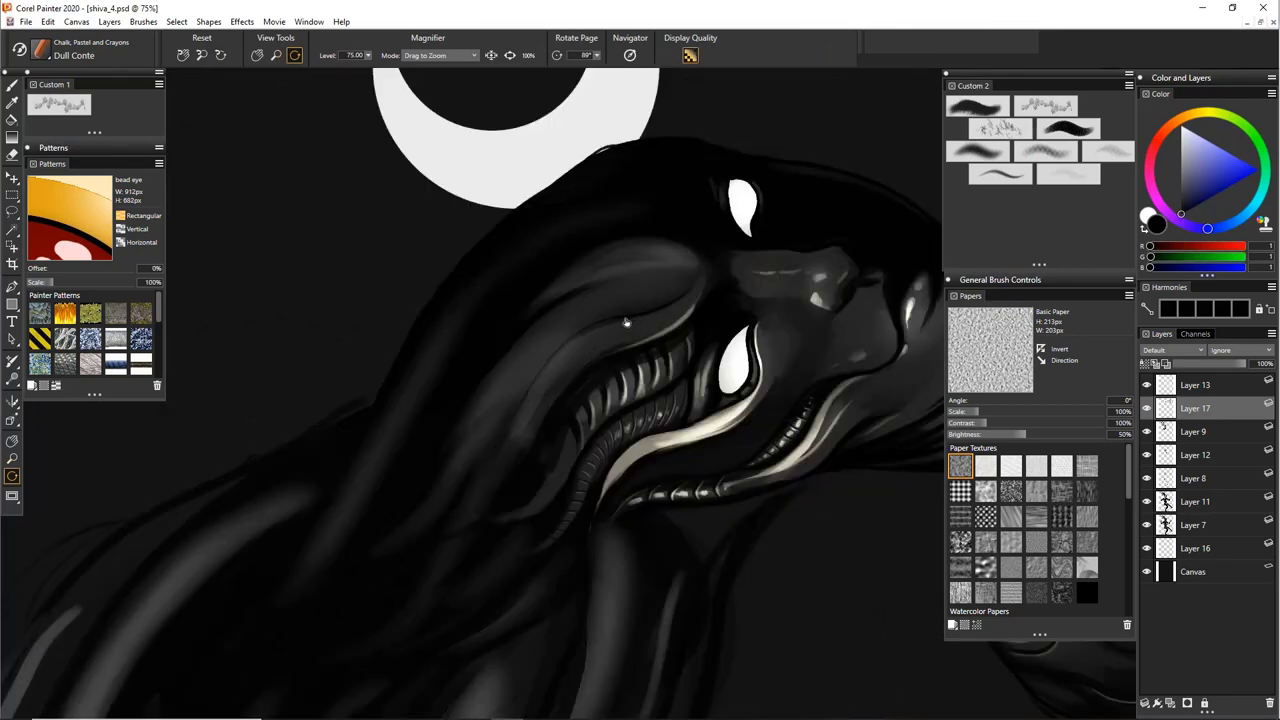
key(b)
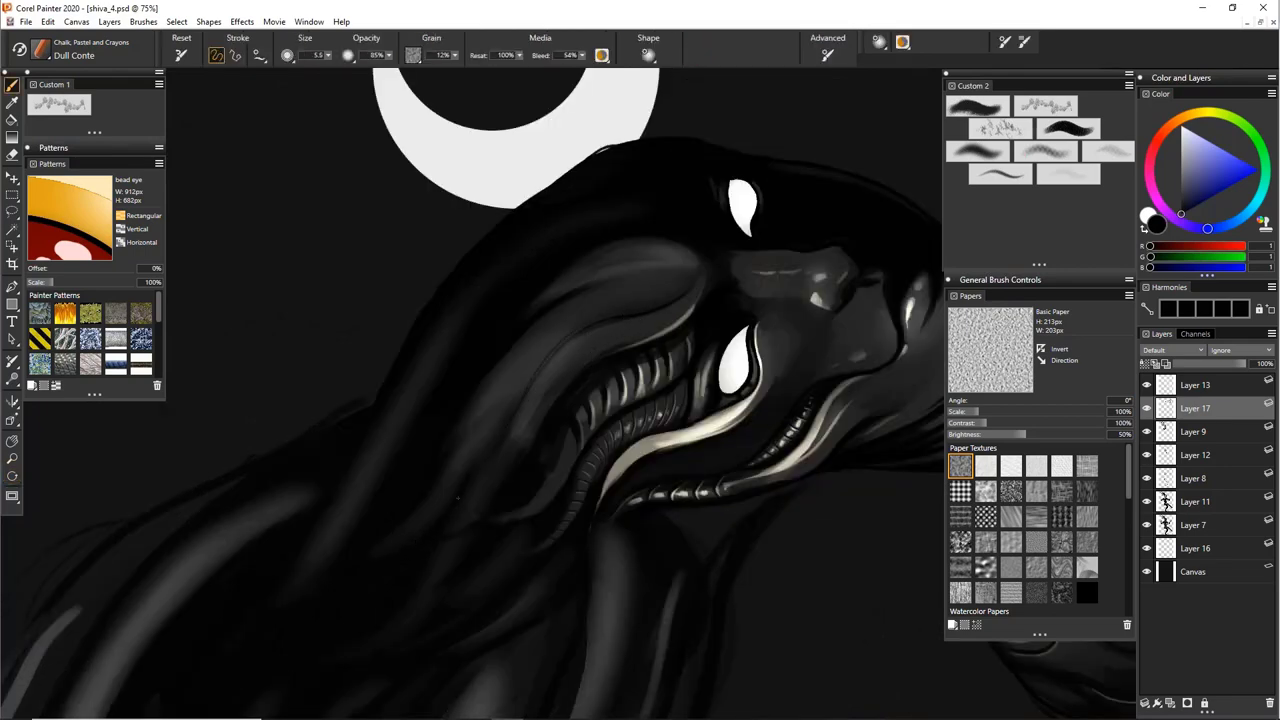
drag(515, 405, 571, 342)
Turn the canvas back upright, hide all panels and review the whole figure beside the Nataraja reference at several magnifications
scroll(610, 321, down, 15)
key(e)
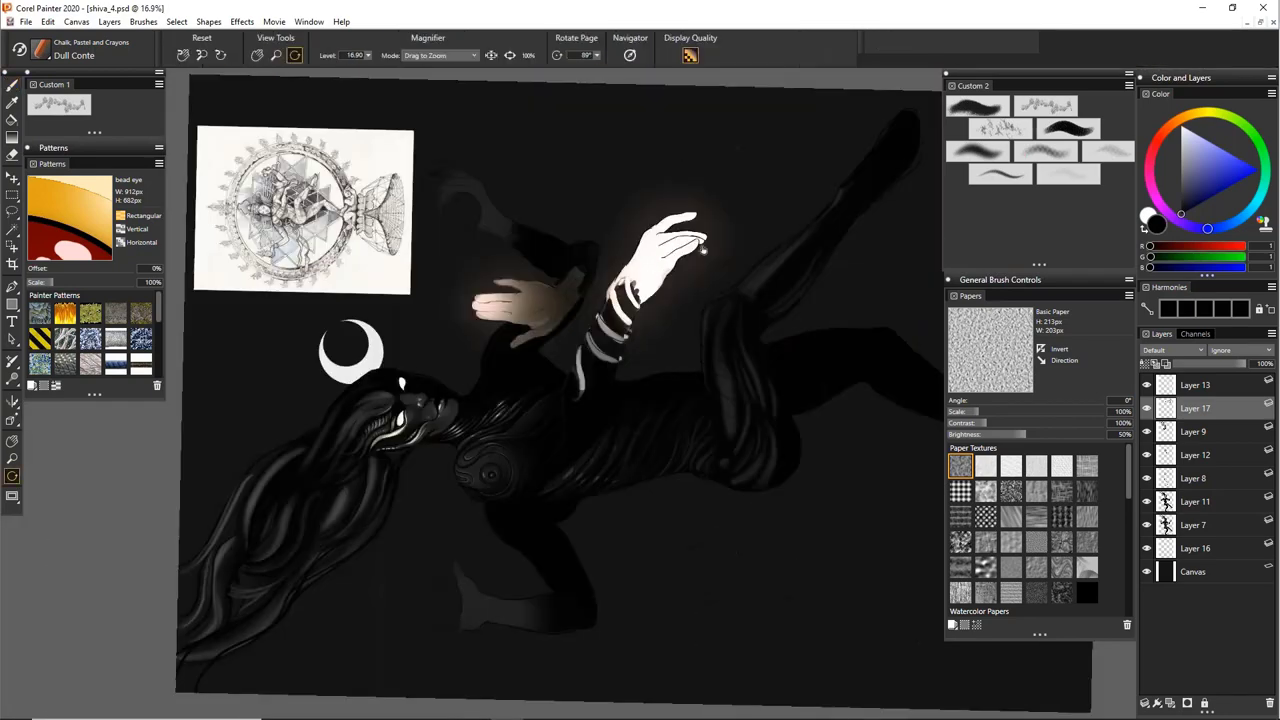
drag(703, 250, 758, 440)
key(Tab)
drag(741, 228, 677, 357)
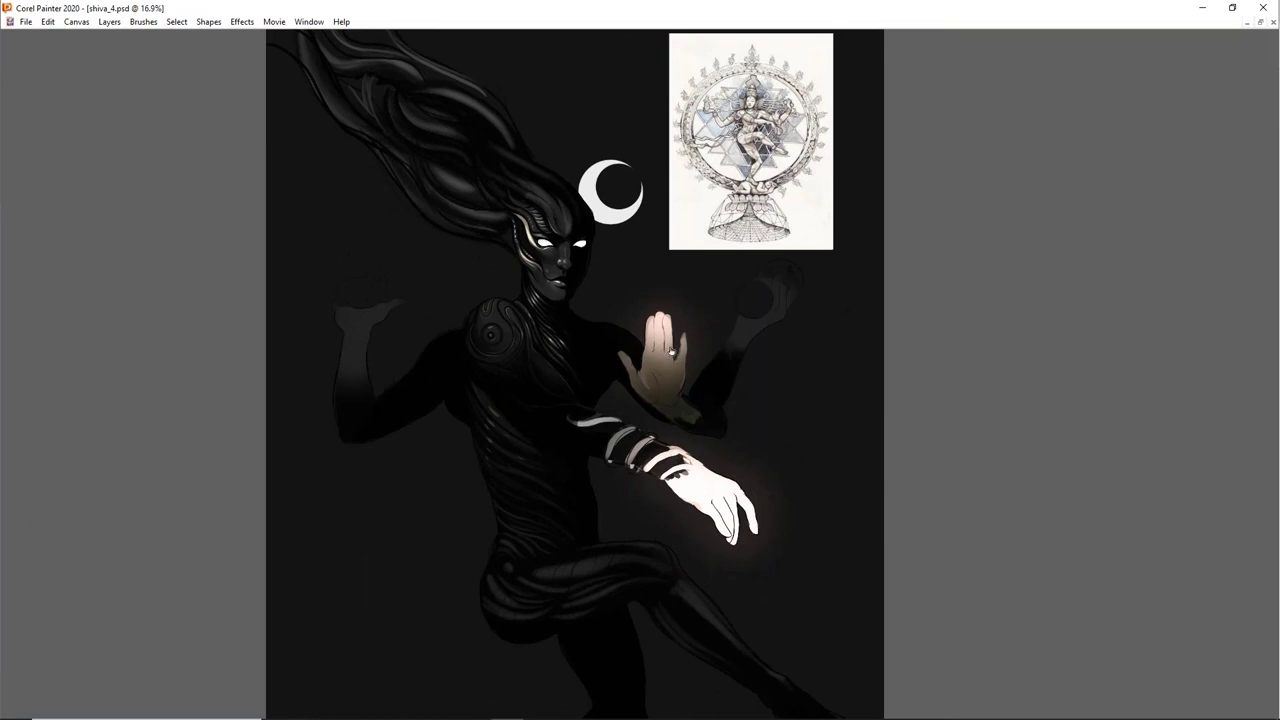
scroll(682, 345, down, 2)
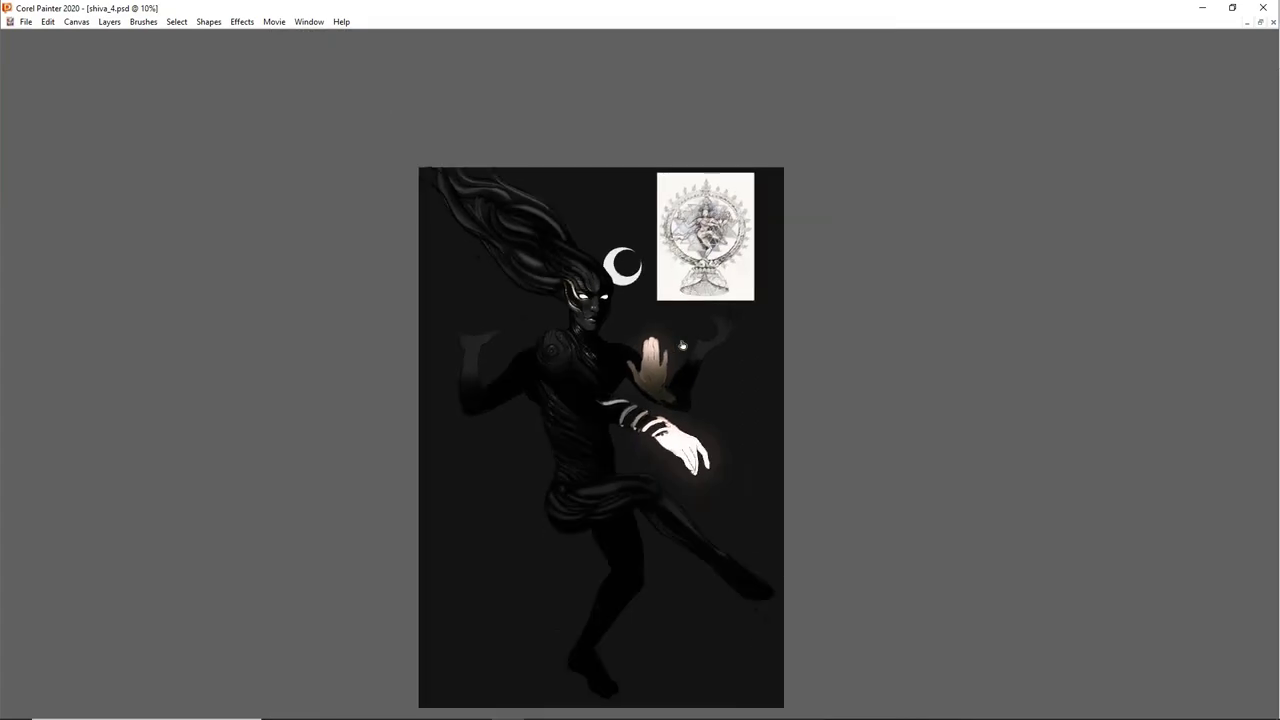
scroll(682, 345, up, 5)
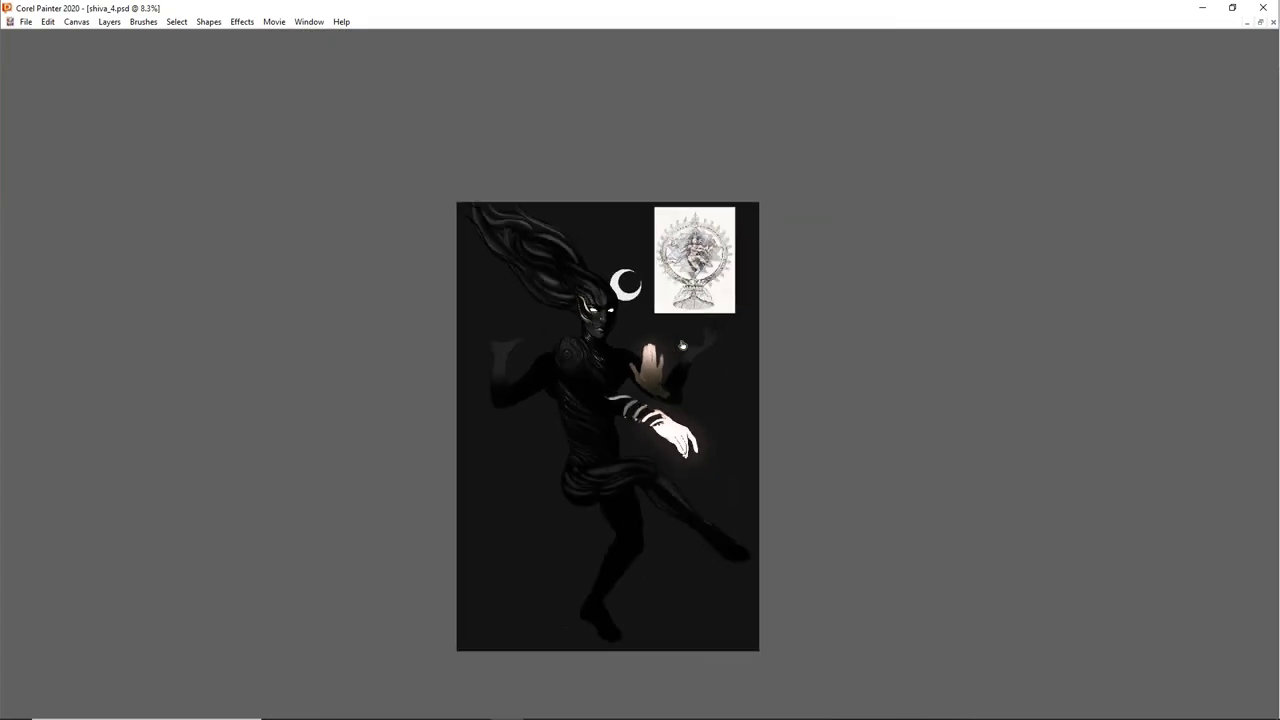
scroll(682, 345, down, 3)
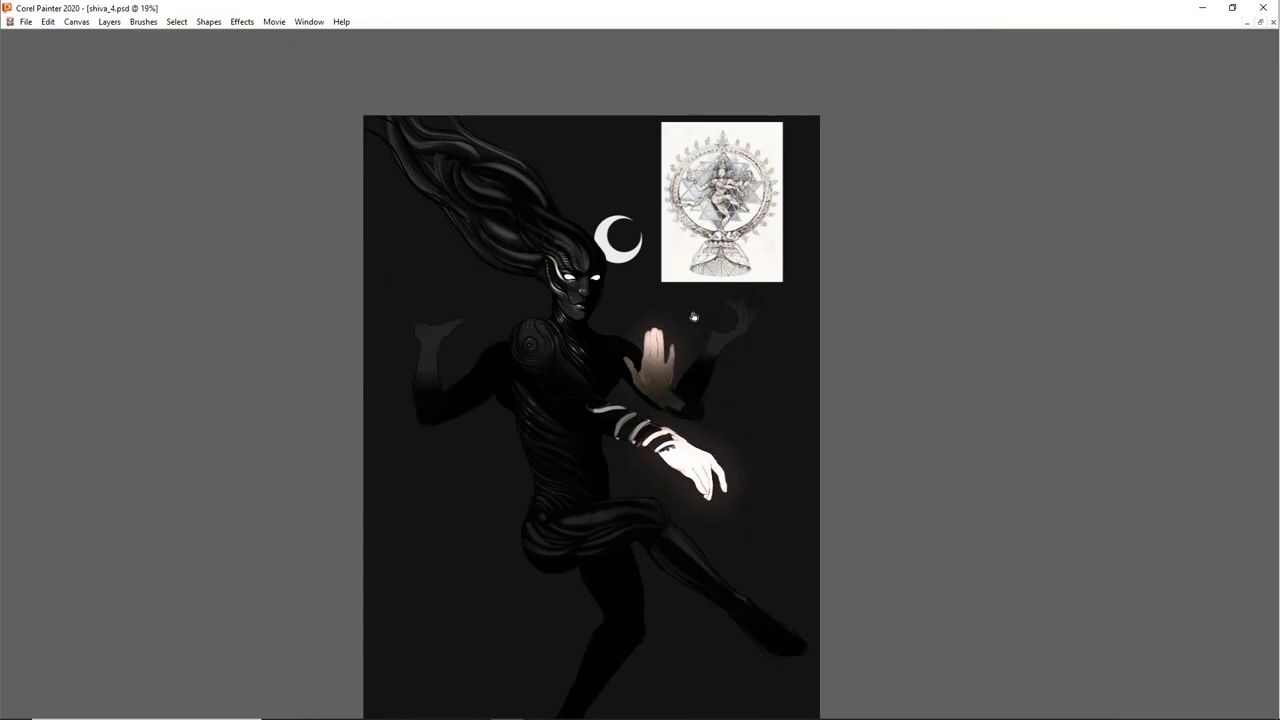
Examine the figure's face, torso and glowing hands at several magnifications and bring the hidden panels back
scroll(690, 317, up, 2)
scroll(690, 317, down, 3)
scroll(660, 320, up, 5)
scroll(647, 325, up, 3)
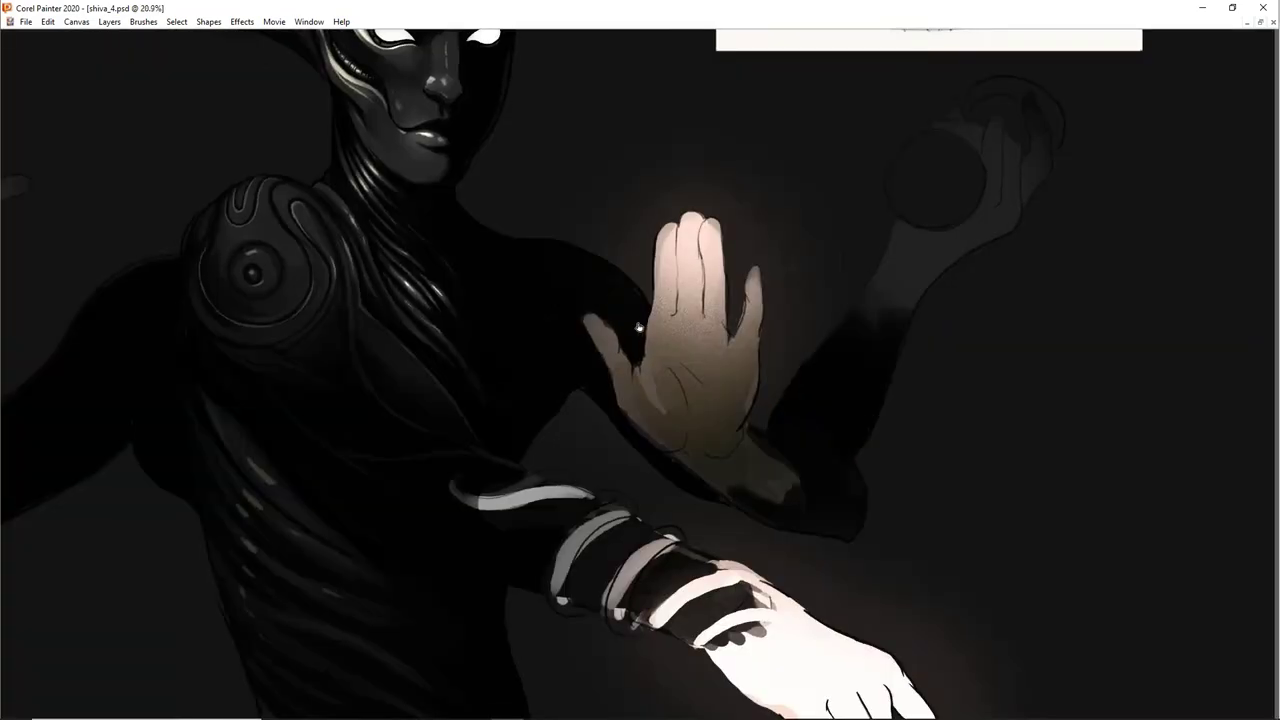
scroll(647, 325, down, 3)
scroll(647, 330, up, 3)
scroll(647, 337, down, 2)
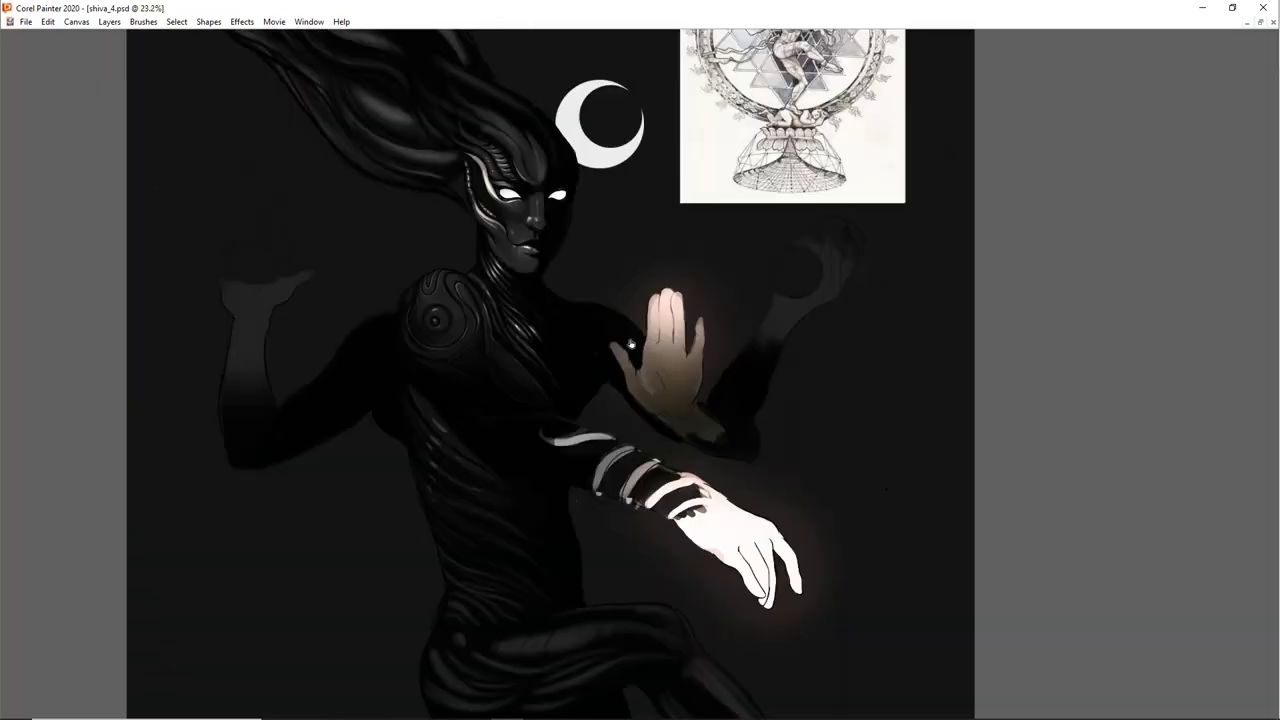
key(Tab)
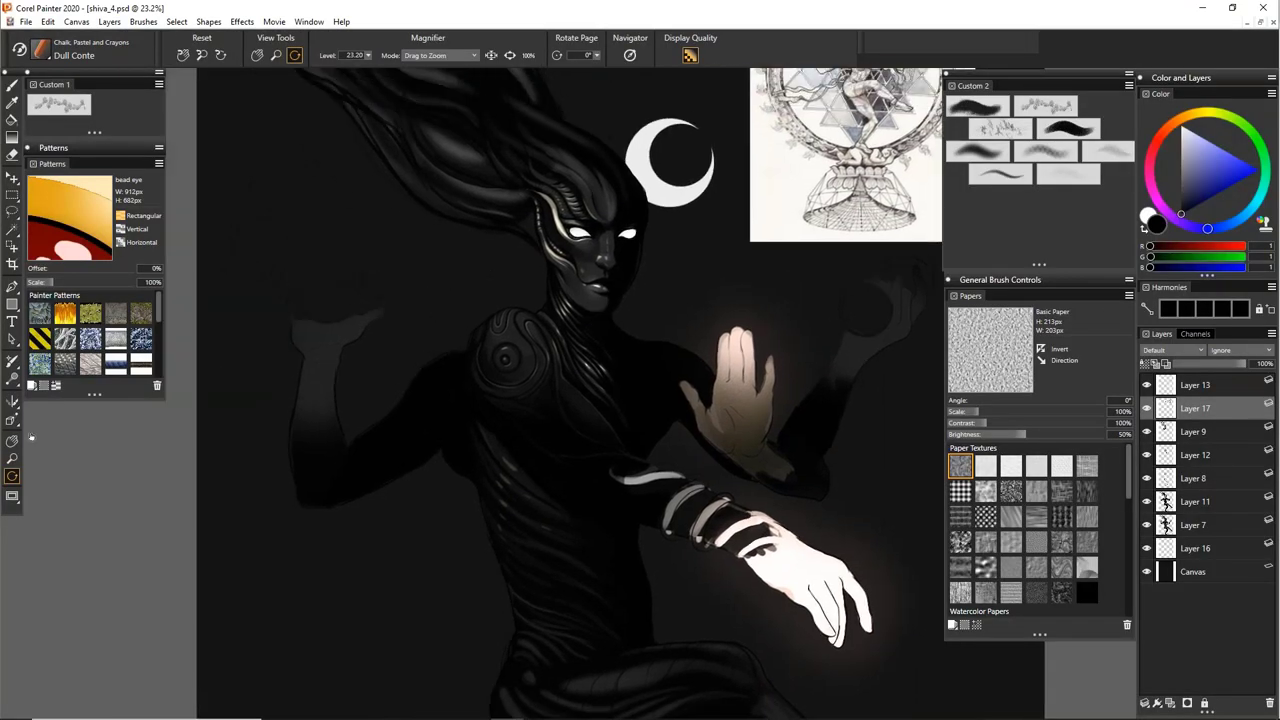
Compare the hair with the Nataraja reference at 50% and sample dark tones from the ribbed brow and face for the Dull Conte brush
drag(508, 277, 518, 479)
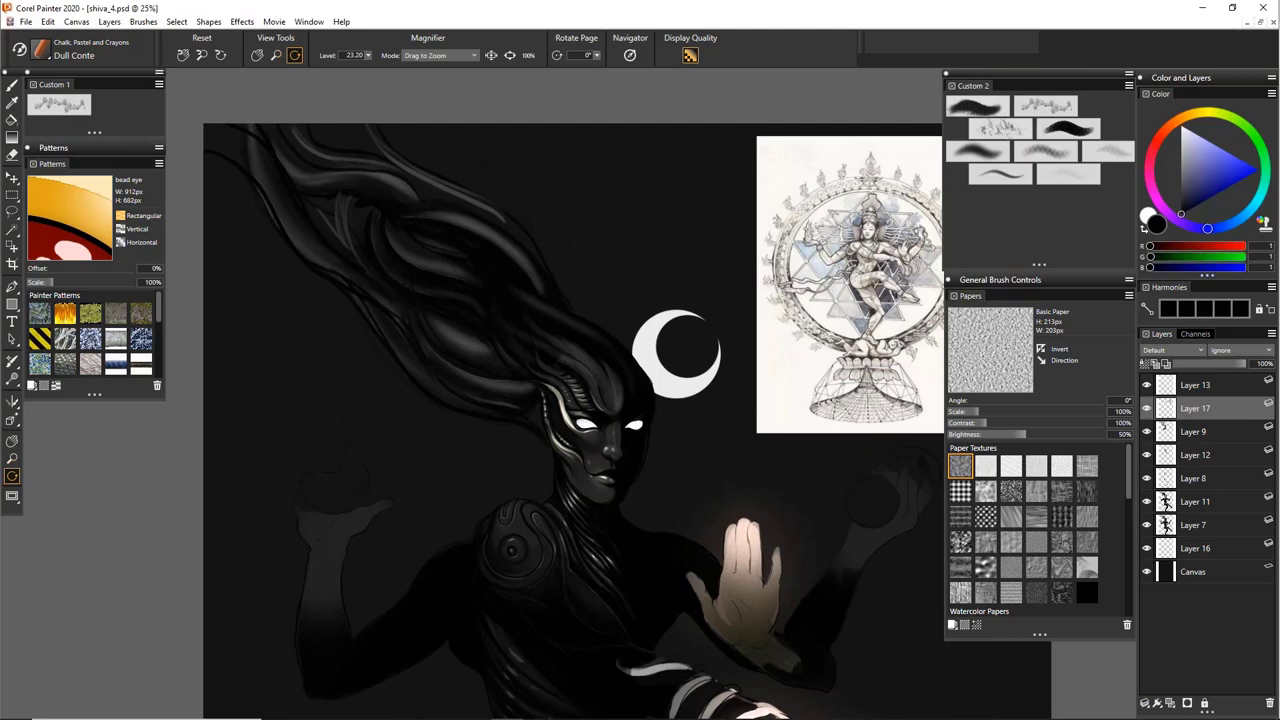
key(ctrl+plus)
key(ctrl+plus)
drag(912, 320, 485, 398)
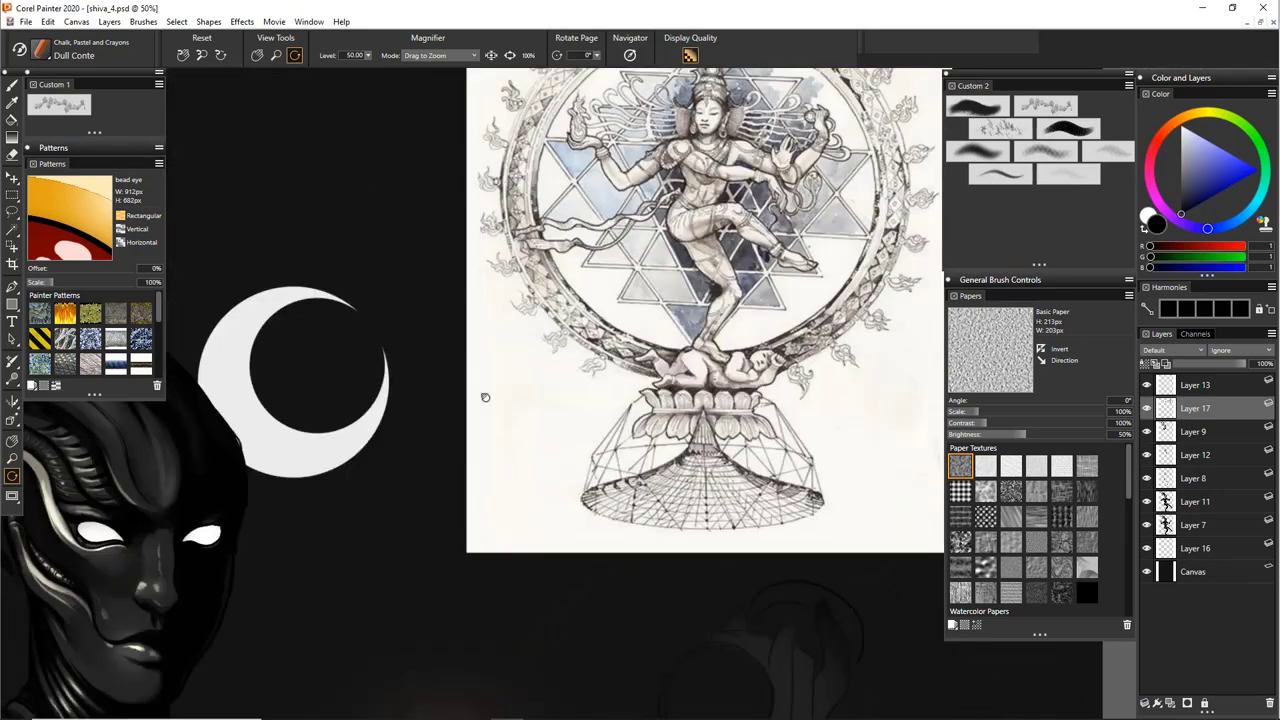
drag(358, 202, 897, 403)
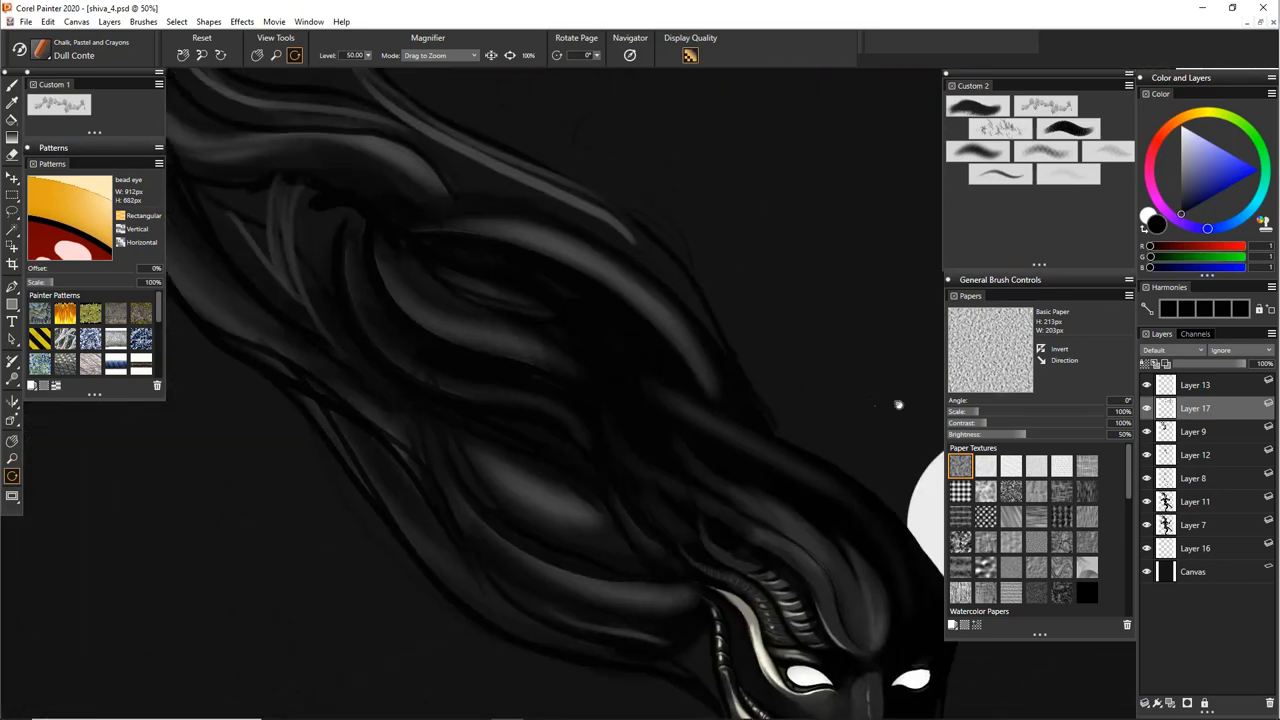
drag(735, 512, 690, 440)
key(b)
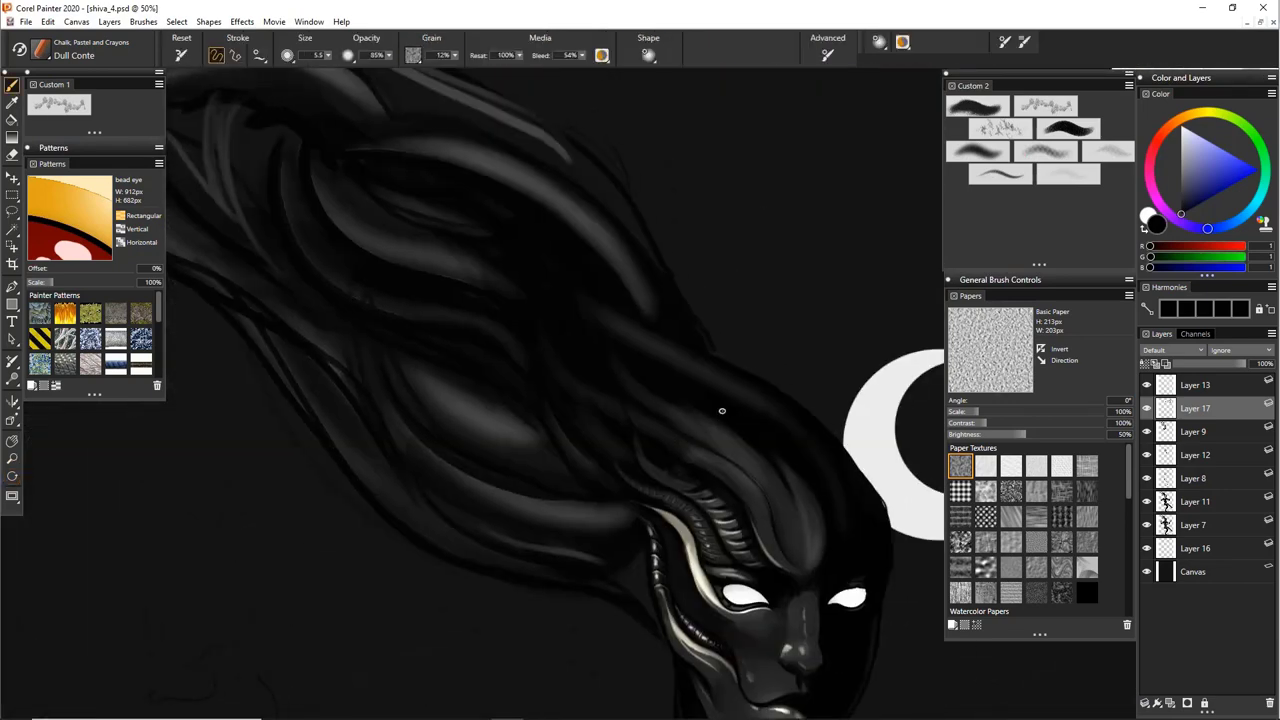
alt+click(726, 496)
alt+click(729, 488)
alt+click(846, 625)
Review the head, arms and Nataraja reference at magnifications from 50% down to about 12%
click(12, 458)
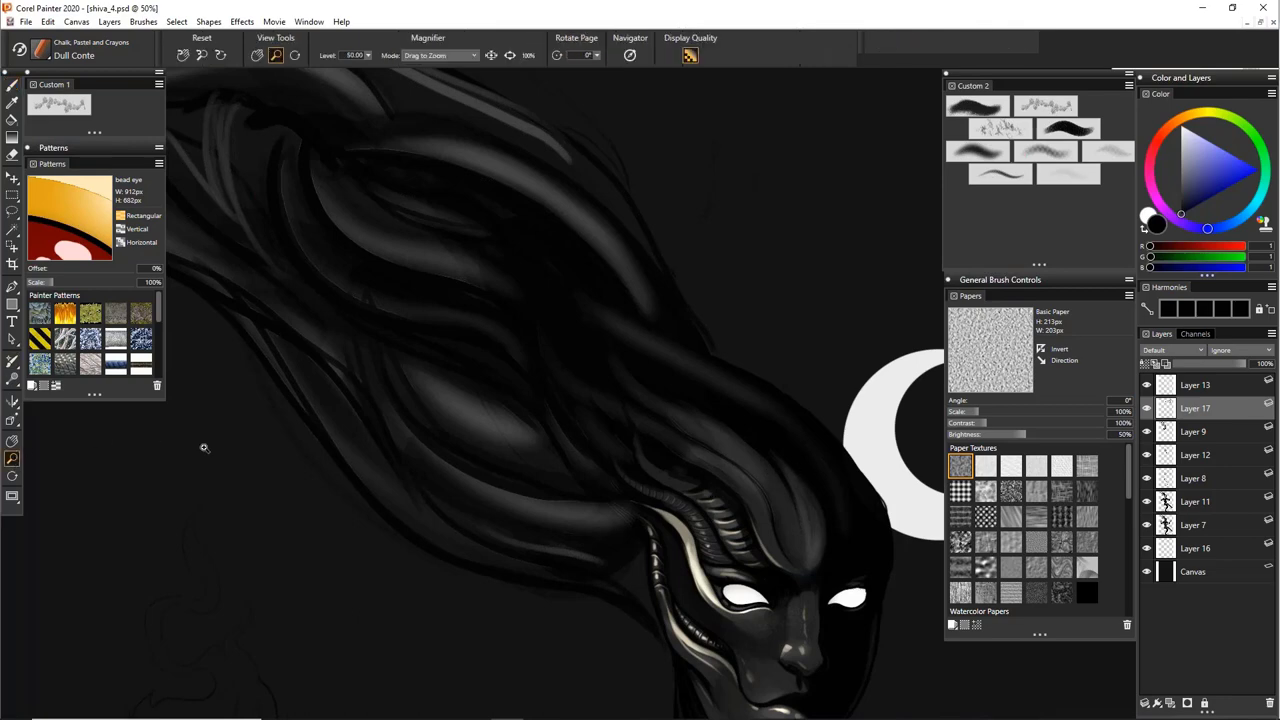
drag(720, 357, 718, 480)
drag(484, 246, 511, 526)
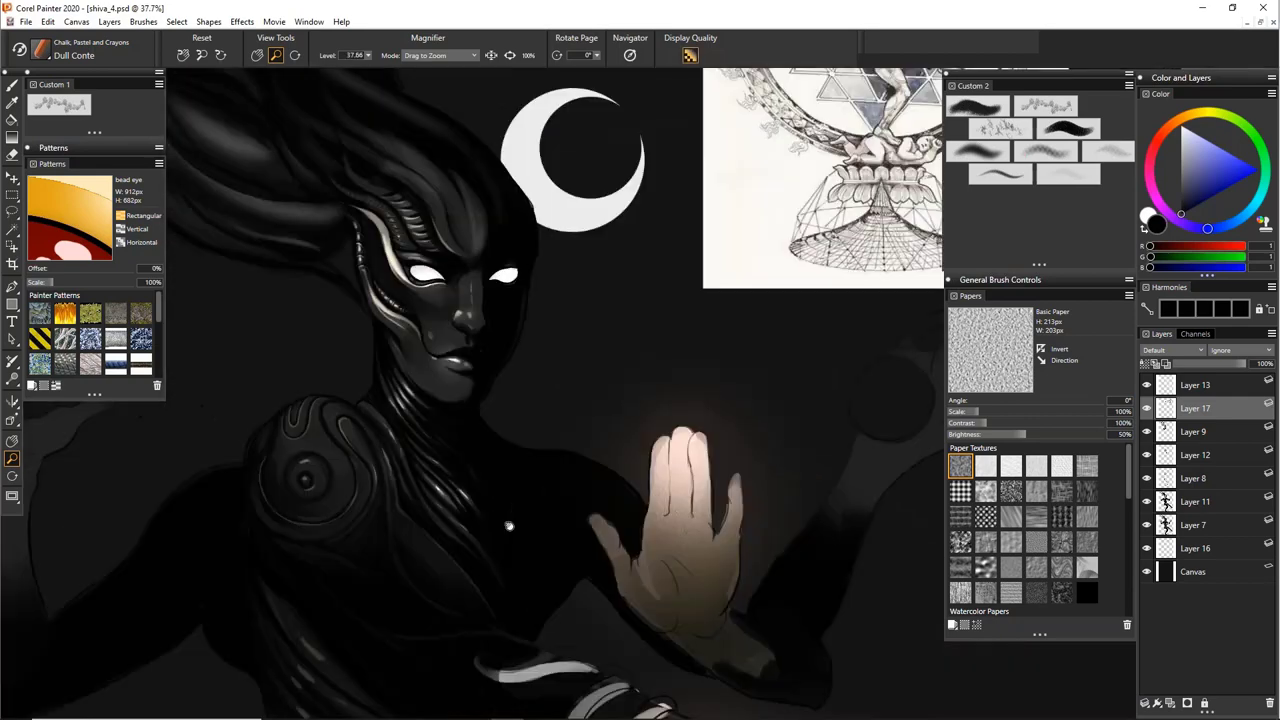
drag(806, 200, 50, 415)
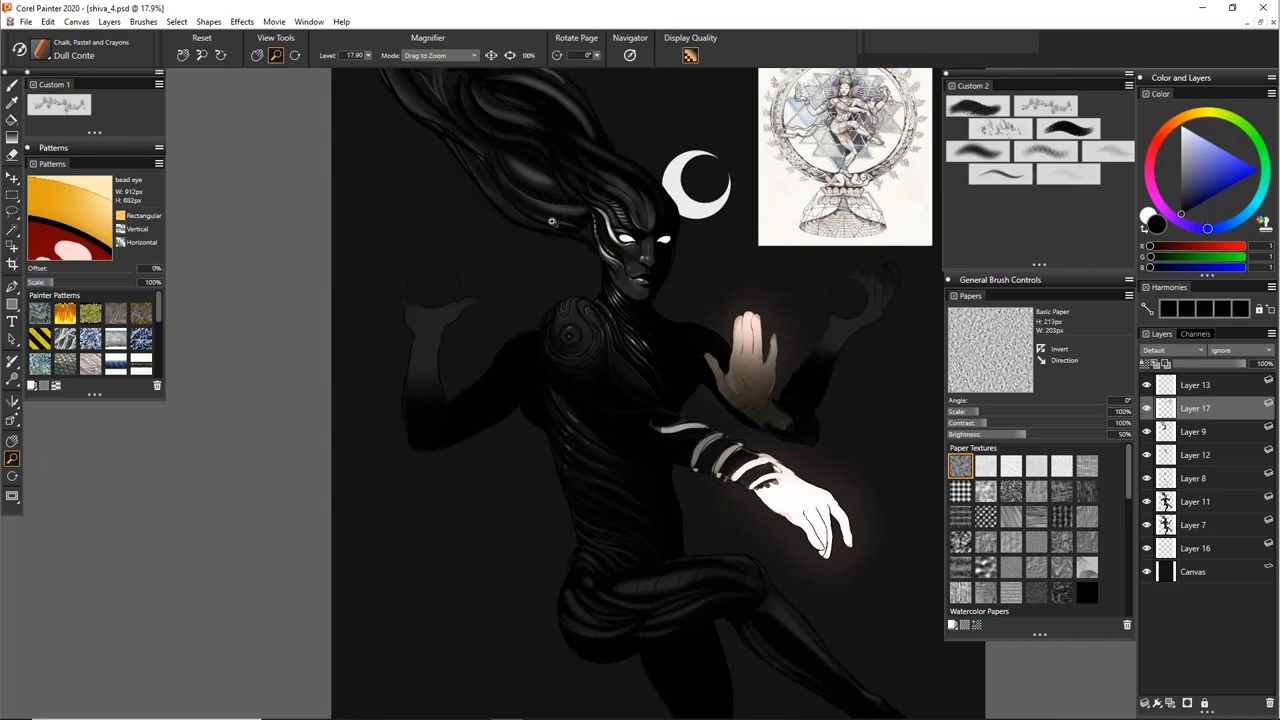
drag(552, 221, 795, 383)
drag(905, 268, 520, 345)
drag(701, 413, 615, 320)
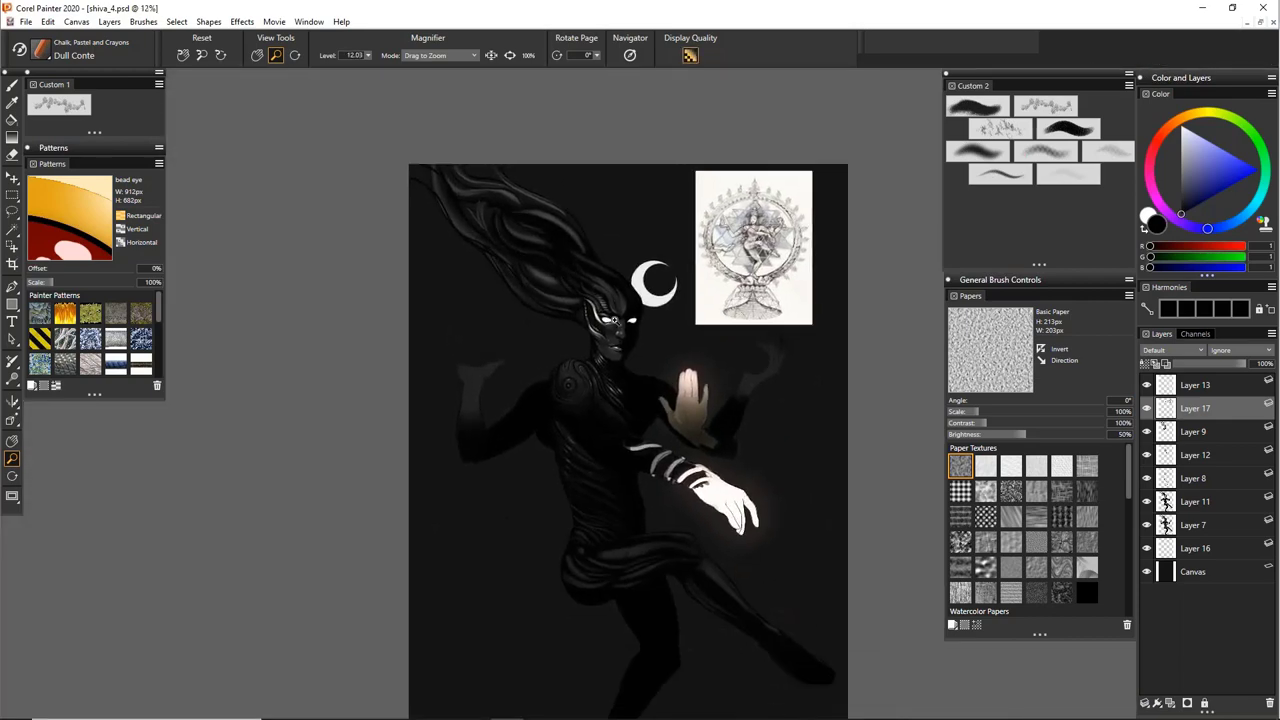
Rotate the canvas to 348°, sample a black with RGB values of 3 and paint dark strands across the lit hair lock behind the brow
key(ctrl+plus)
key(ctrl+plus)
key(ctrl+plus)
key(ctrl+plus)
key(ctrl+plus)
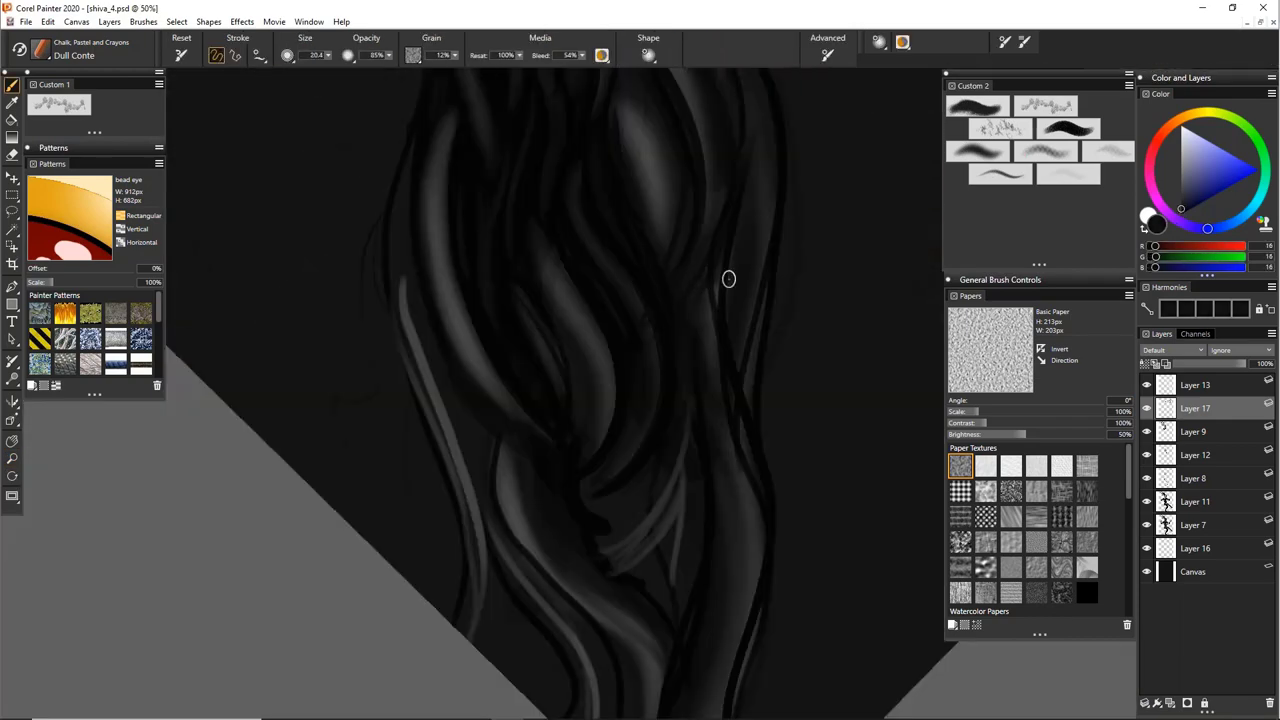
key(e)
mouse_move(728, 279)
mouse_down()
mouse_move(794, 337)
mouse_move(749, 446)
mouse_move(523, 380)
mouse_move(764, 440)
mouse_move(541, 341)
mouse_up()
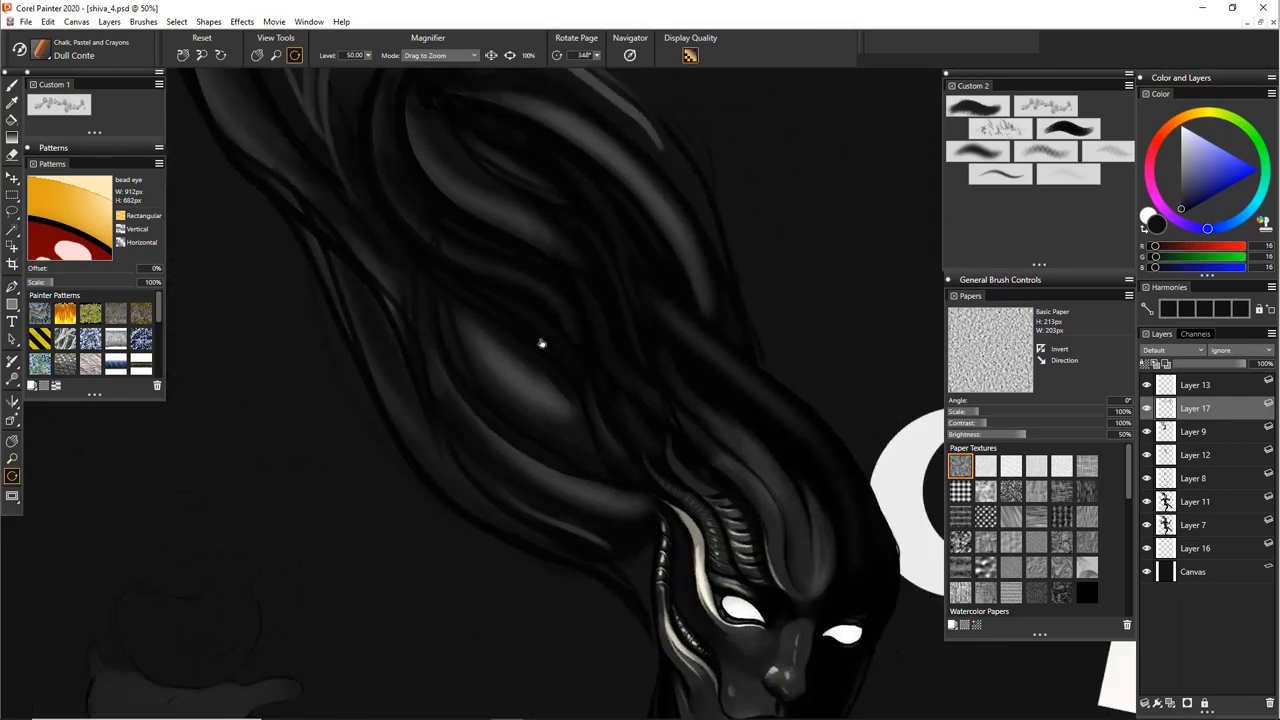
key(b)
alt+click(524, 316)
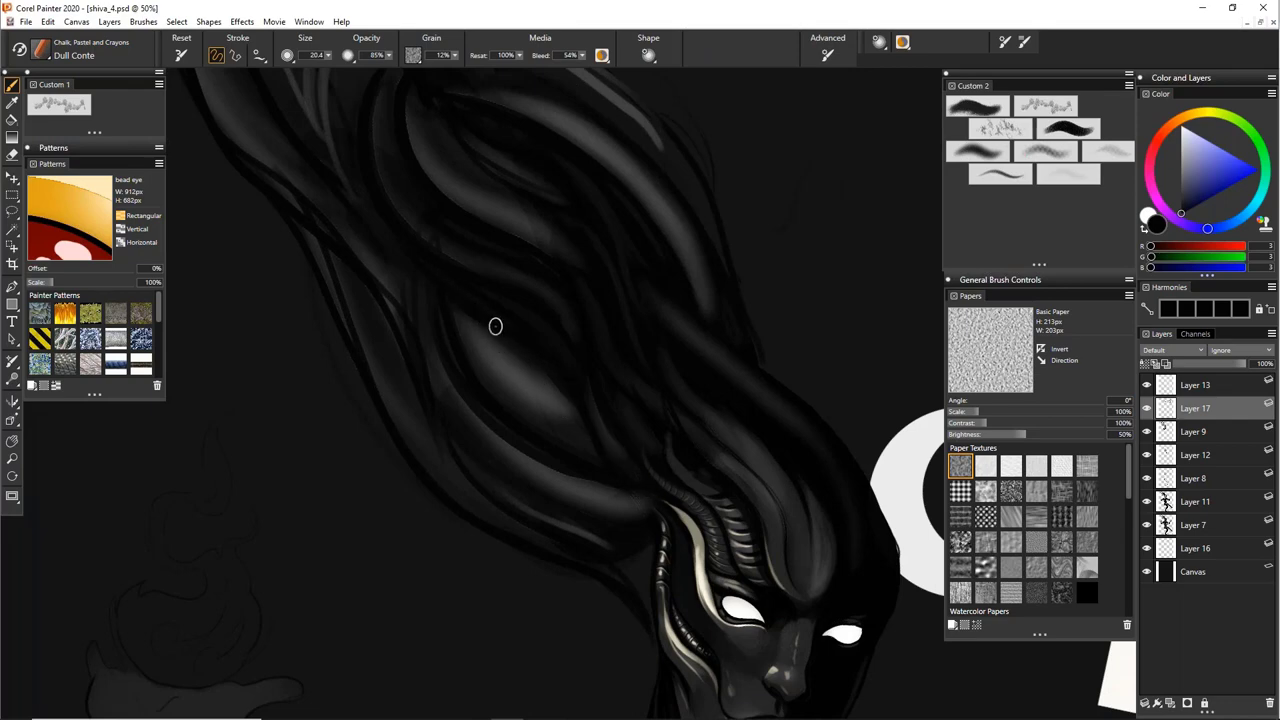
drag(495, 326, 544, 432)
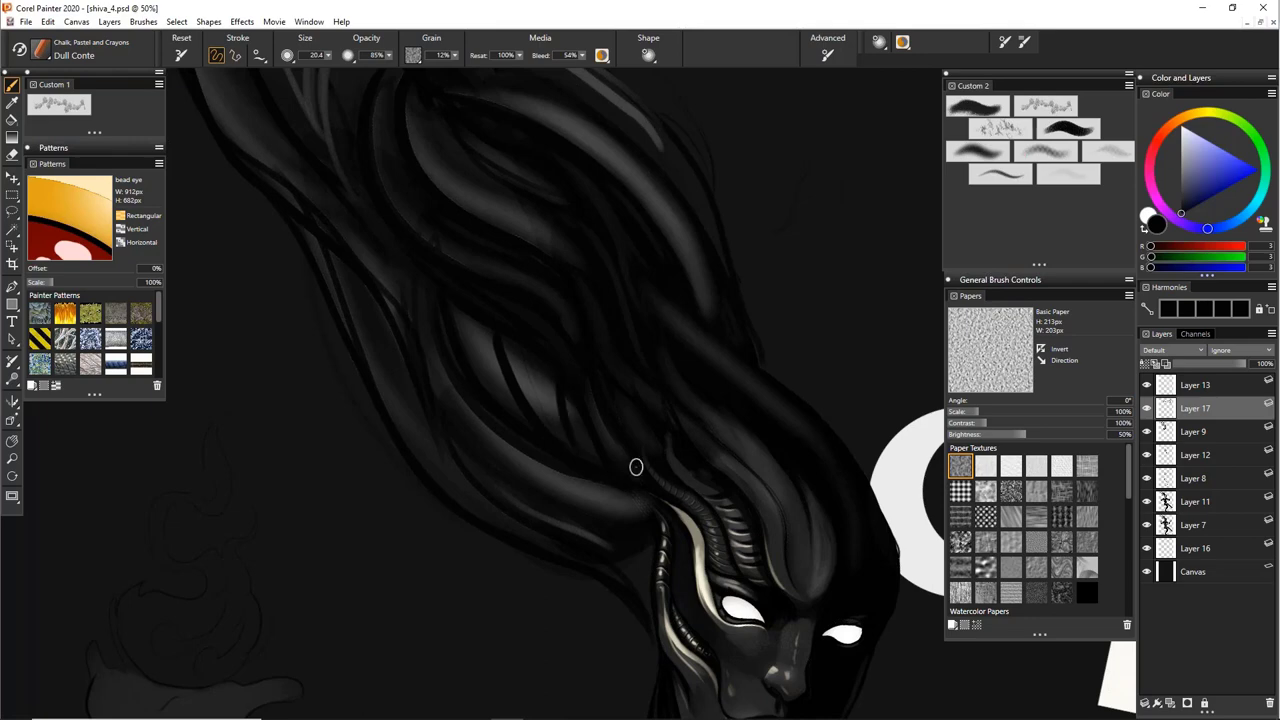
key(ctrl+minus)
key(ctrl+minus)
drag(698, 412, 643, 384)
drag(744, 404, 726, 355)
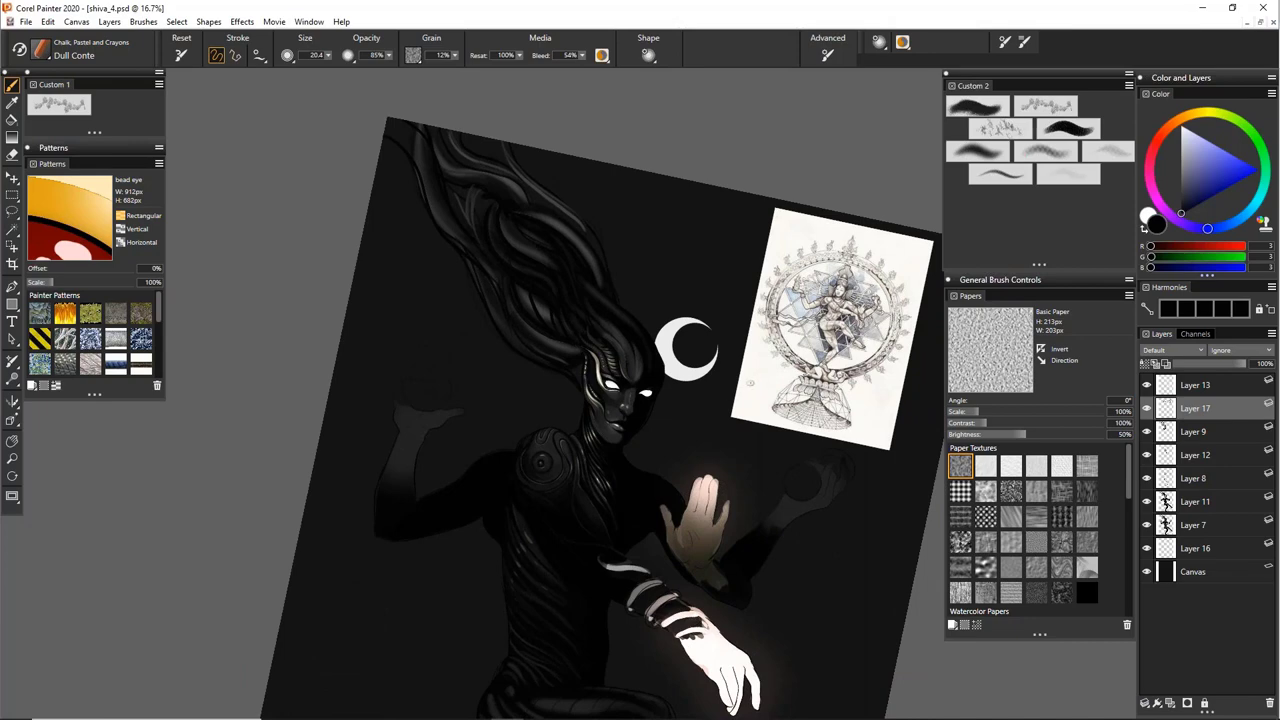
Switch to File Explorer and look through the textures folder inside Corel, including its biology subfolder
key(super)
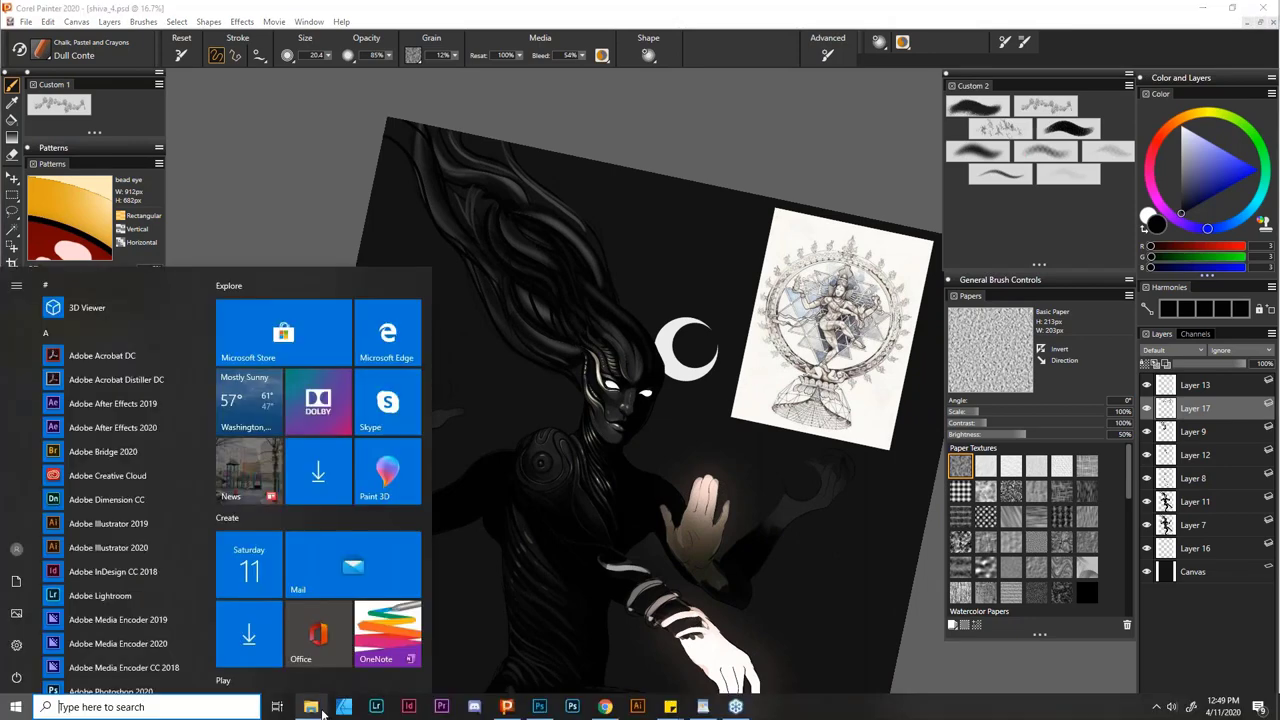
click(316, 708)
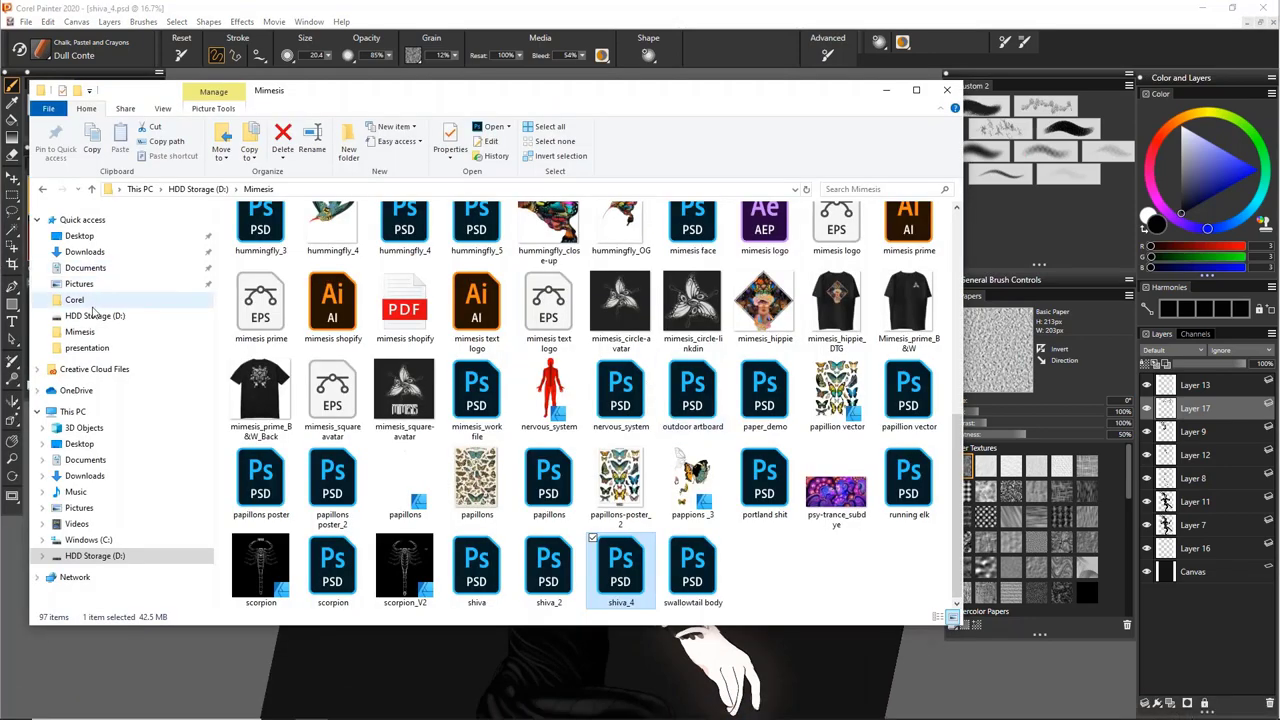
click(90, 301)
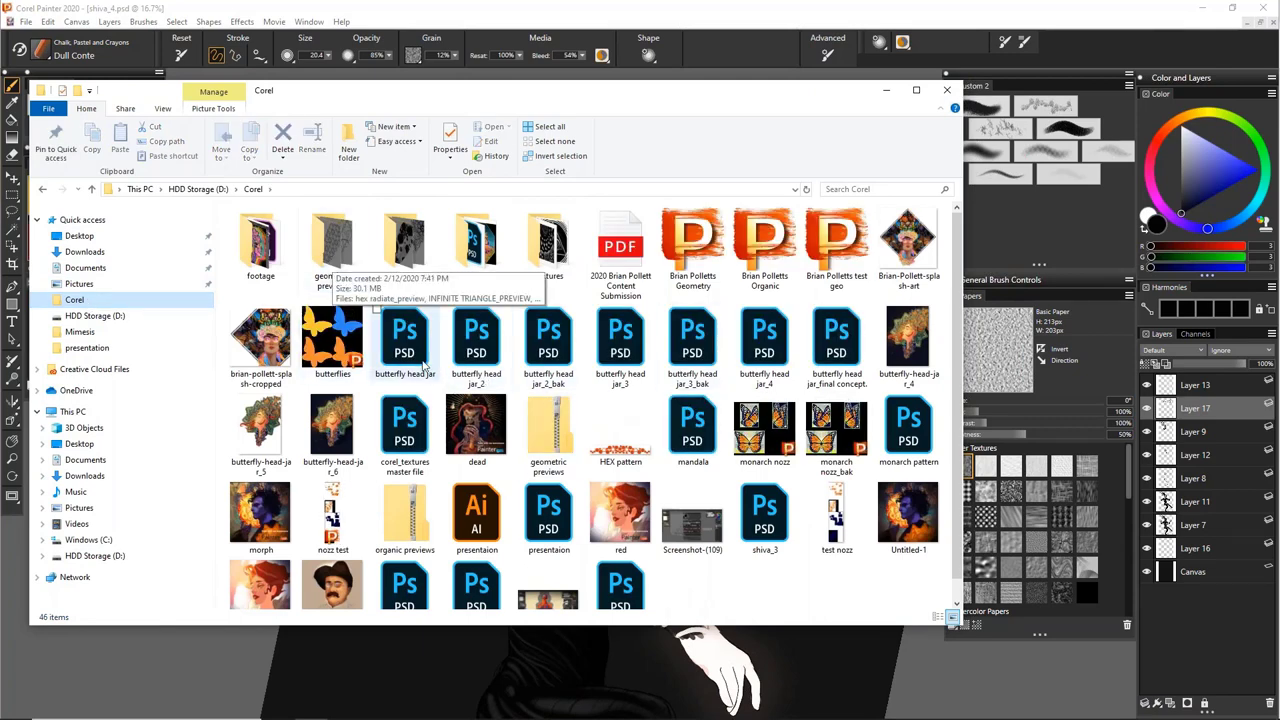
double_click(545, 250)
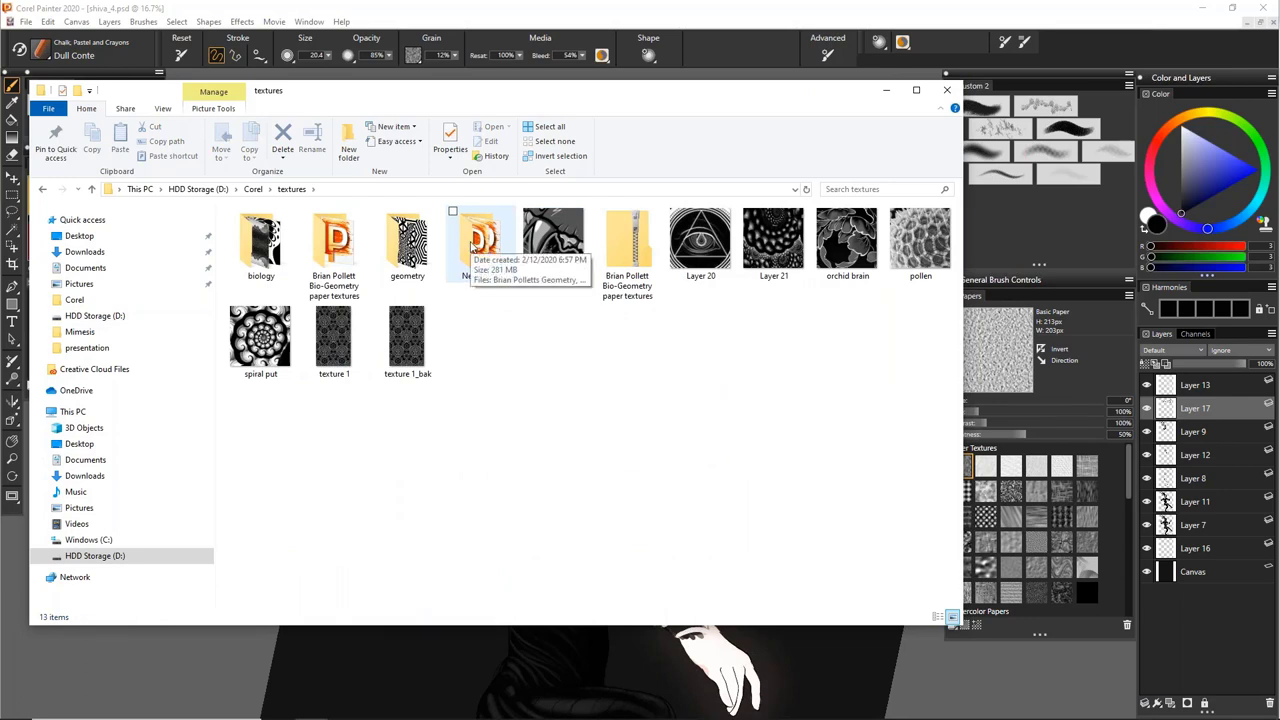
double_click(260, 240)
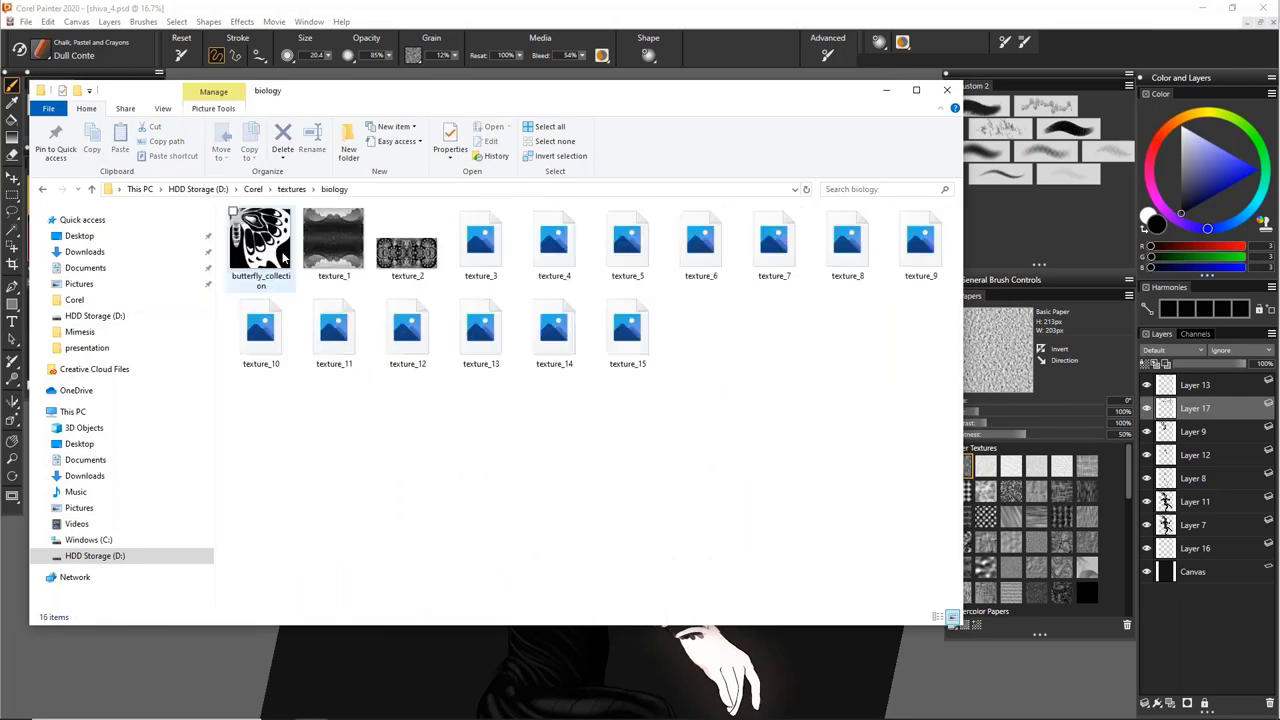
click(42, 190)
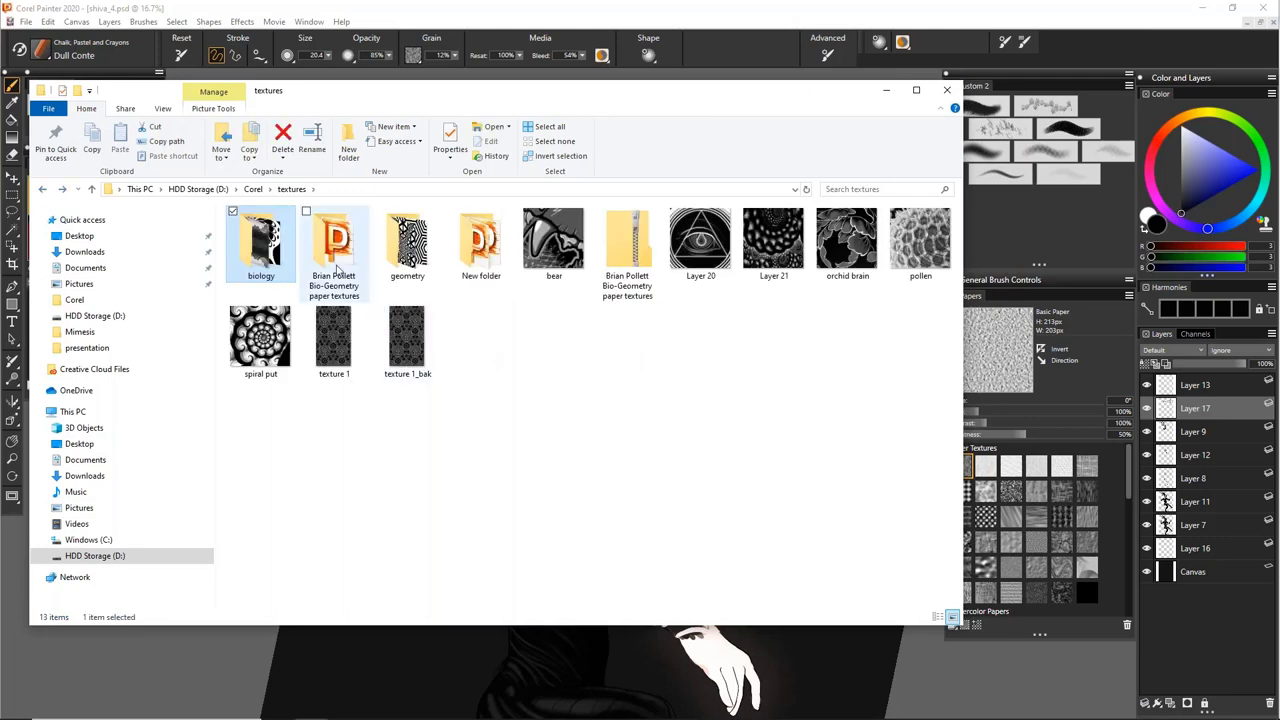
Try to load the Bio-geometry paper library from the Bio-Geometry paper textures folder and return to Corel Painter
double_click(335, 260)
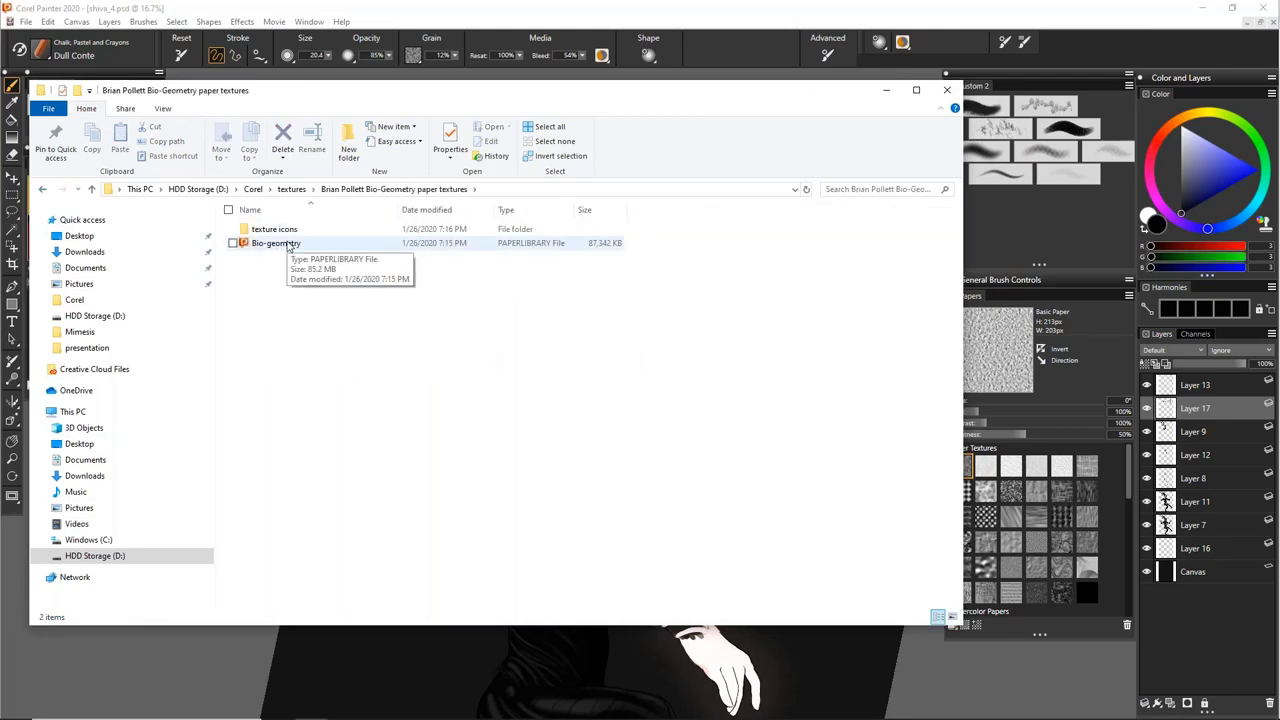
double_click(288, 244)
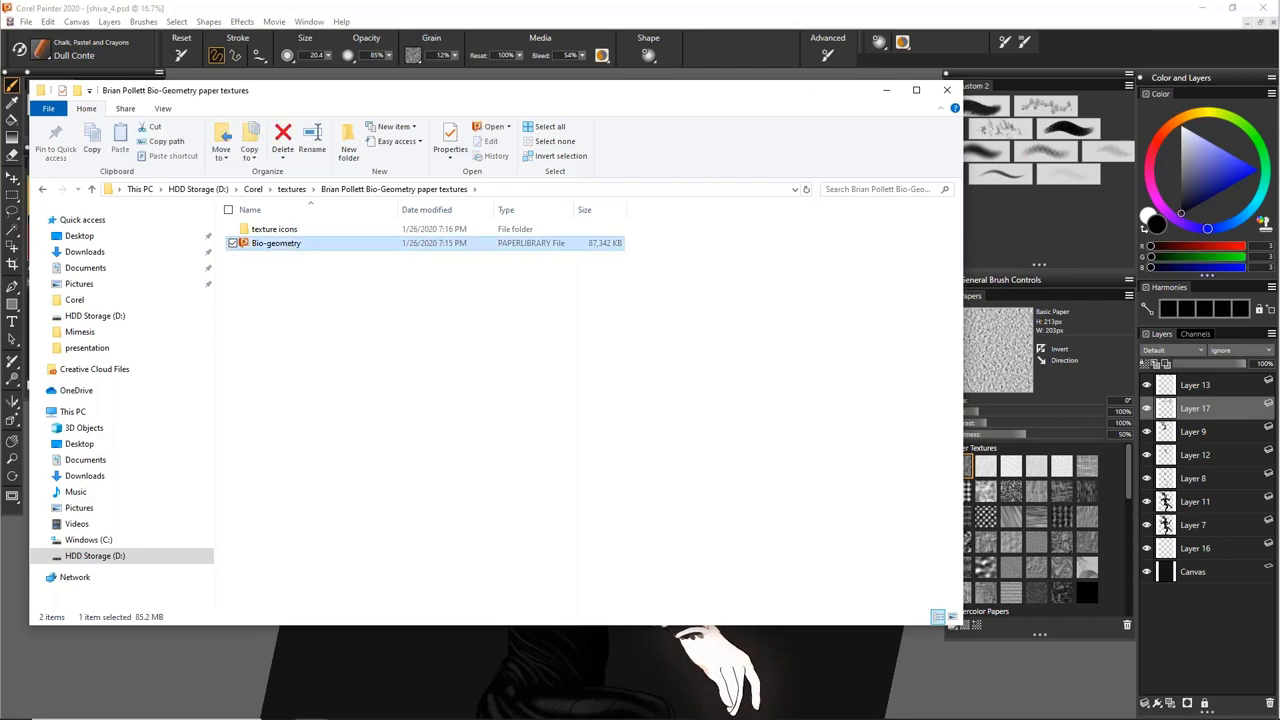
click(680, 415)
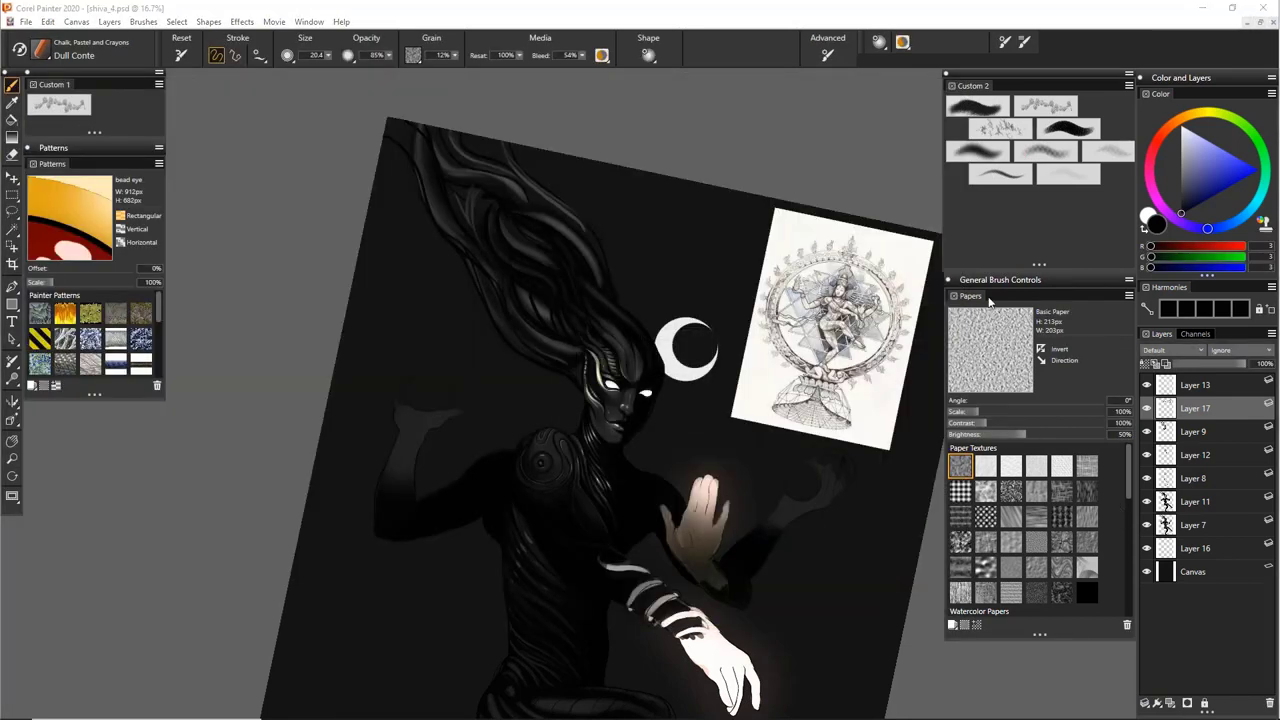
Import the artist's "test geo" paper library from the Corel folder into the Papers collection
click(1129, 297)
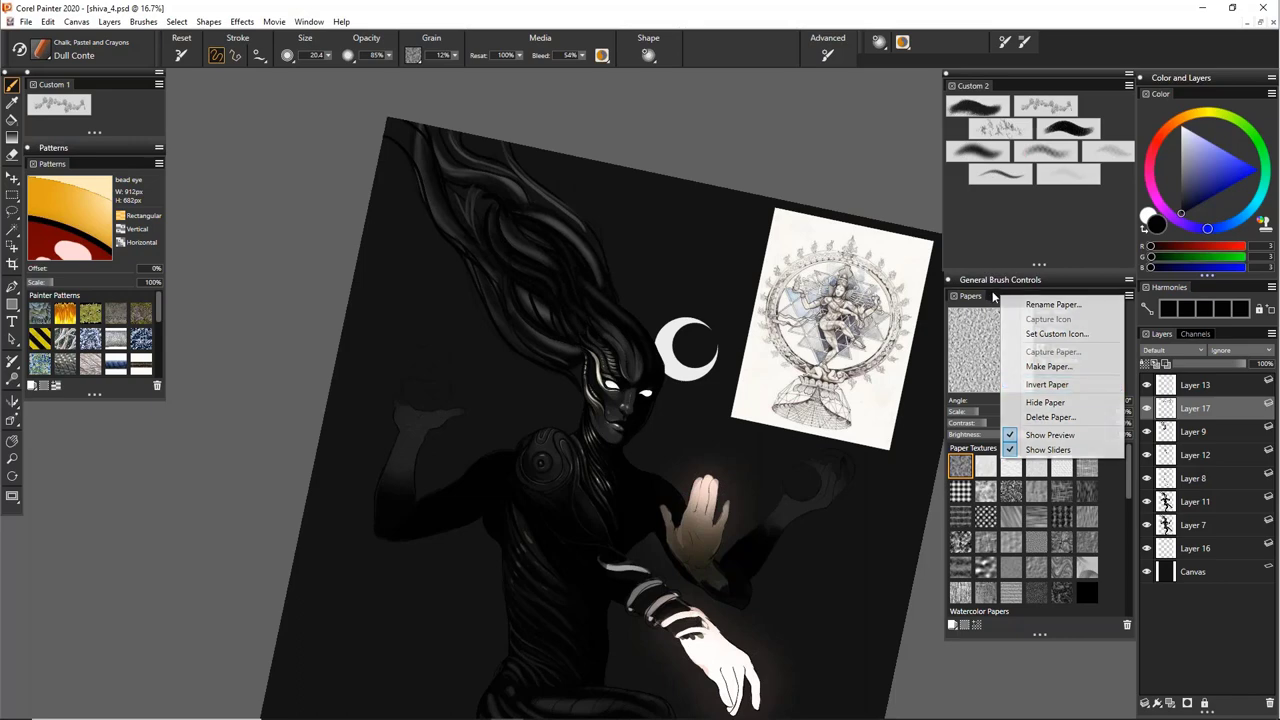
click(1093, 388)
scroll(1077, 488, down, 4)
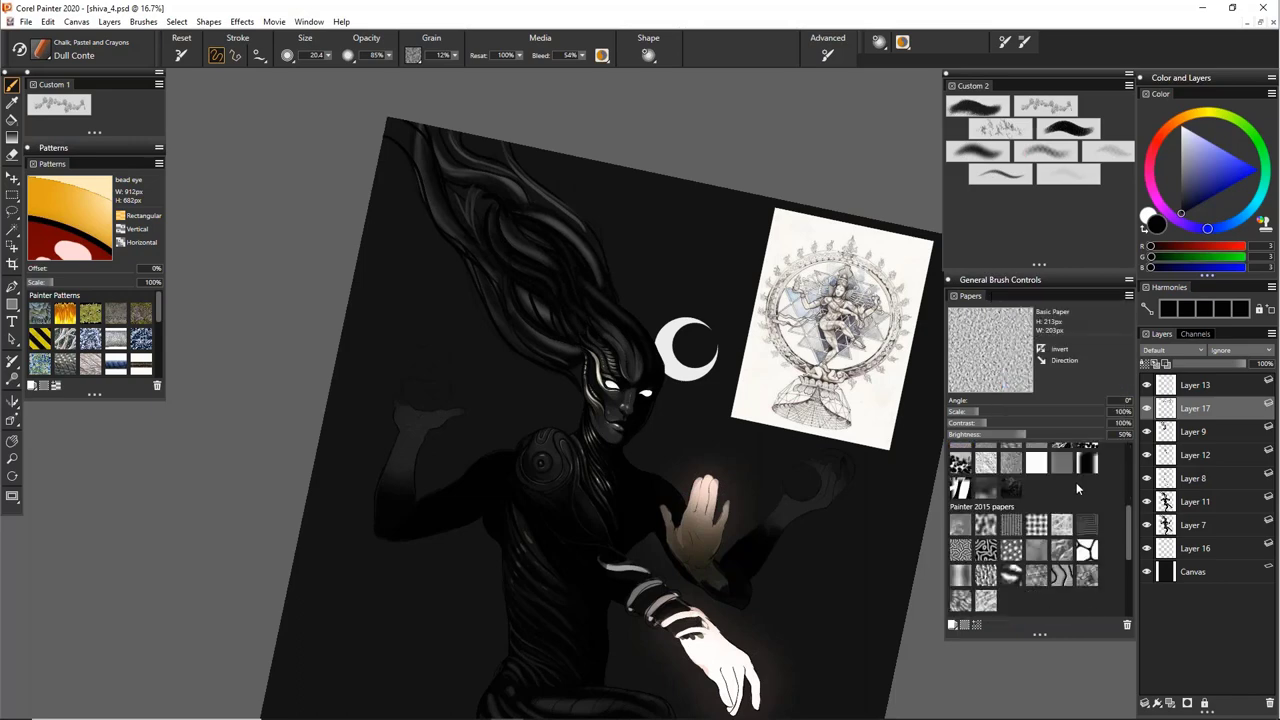
click(953, 627)
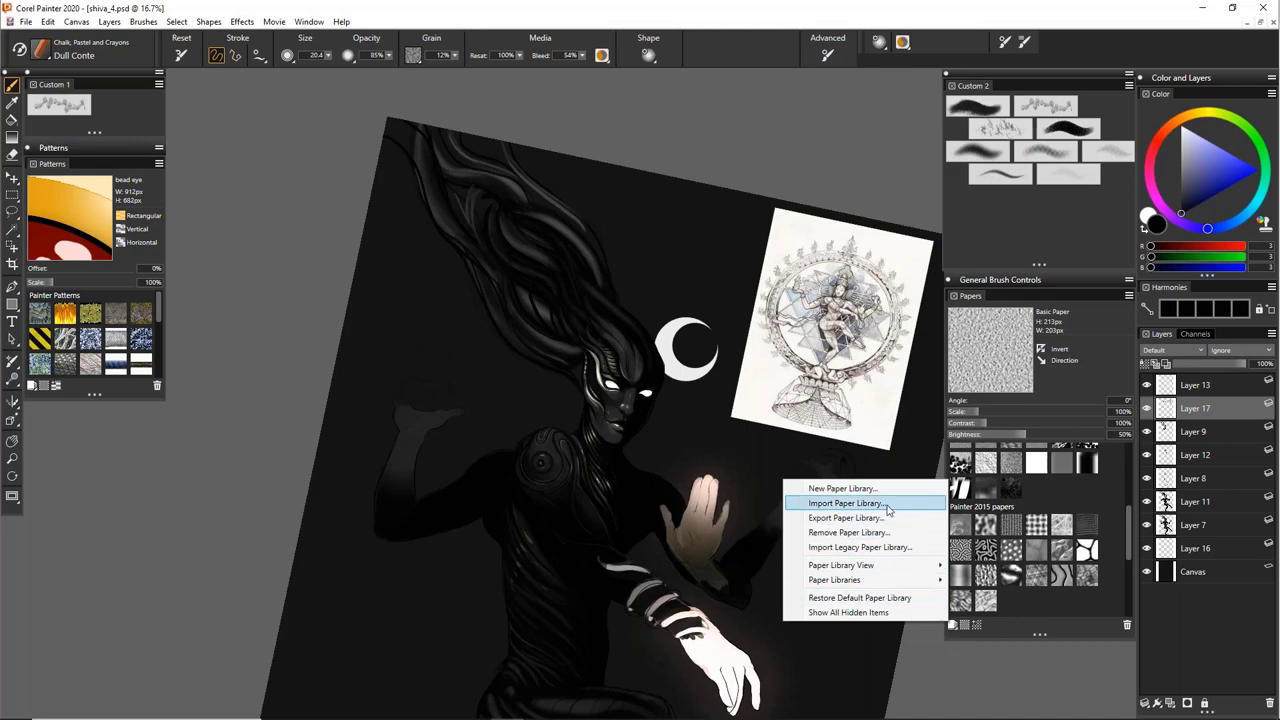
click(887, 508)
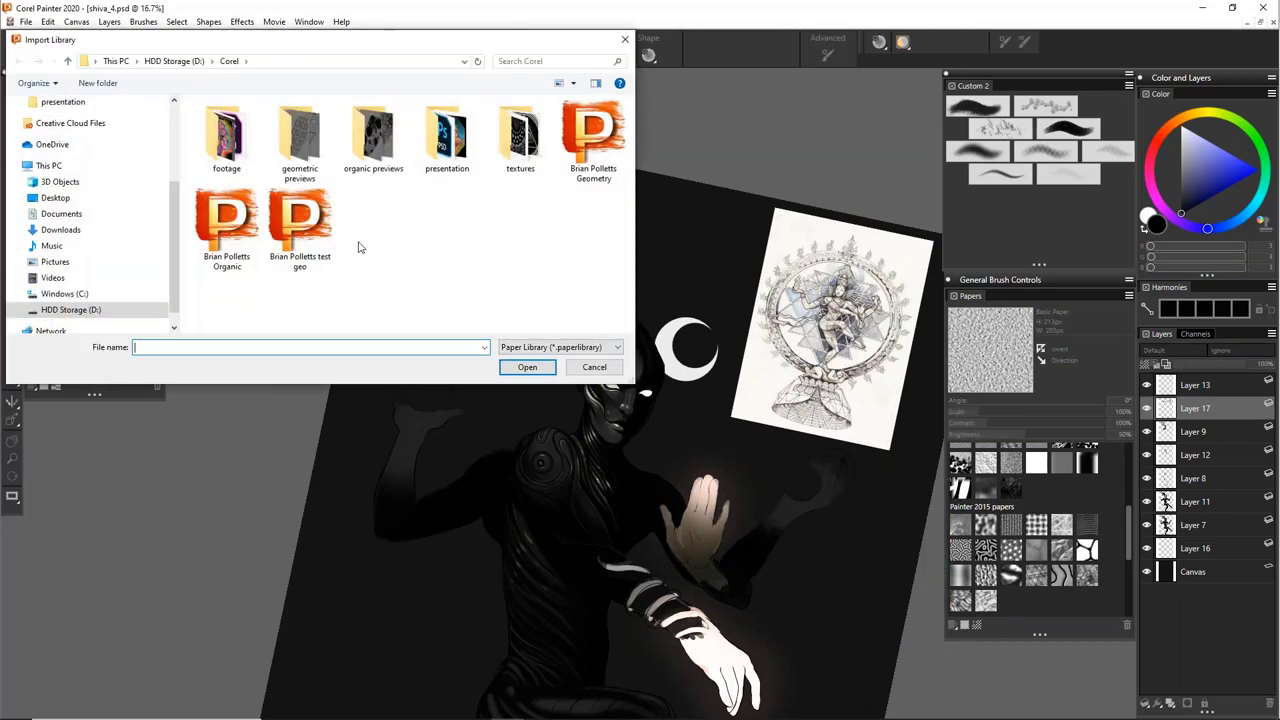
click(302, 222)
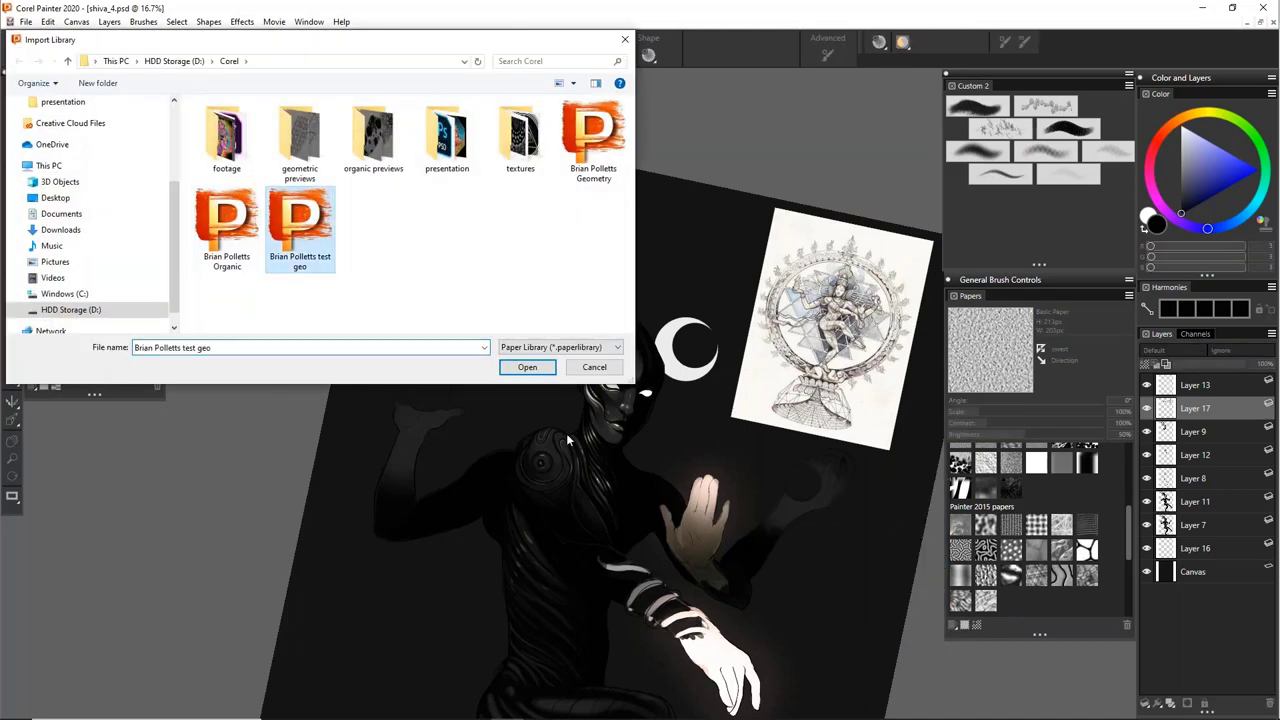
click(538, 370)
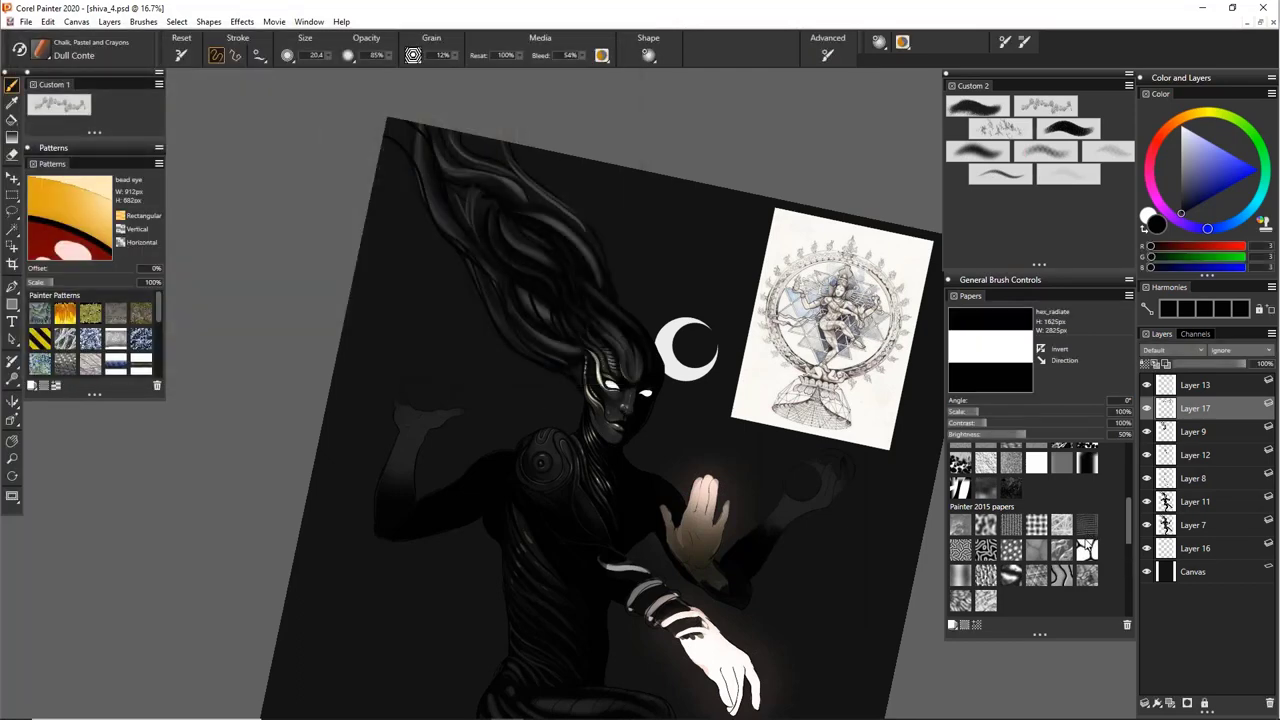
Select the inner_tri paper, invert it at 54% scale and test a dark textured stroke above the raised hand with a 359.8 brush
scroll(1085, 541, down, 5)
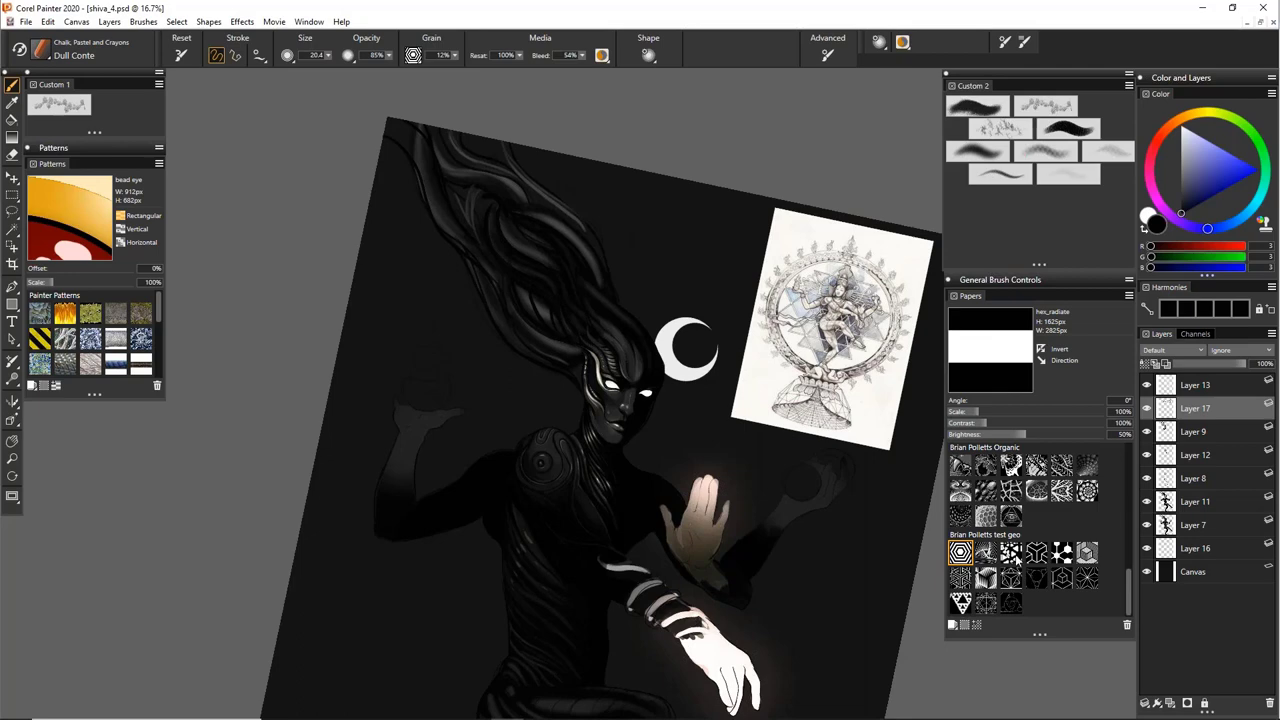
click(1012, 555)
drag(575, 327, 600, 330)
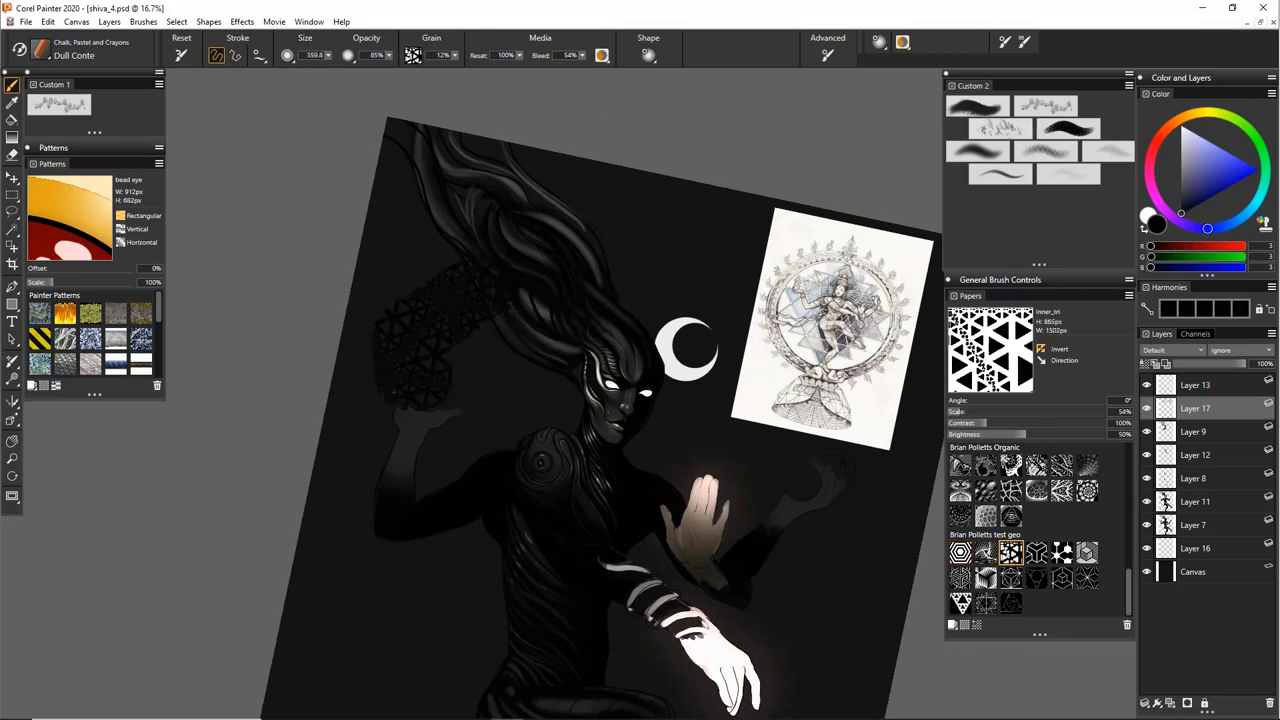
Set the color to a light grey with RGB values of 201 and paint the triangle texture from beside the hair down to the forearm
click(1191, 156)
drag(1191, 158, 1171, 139)
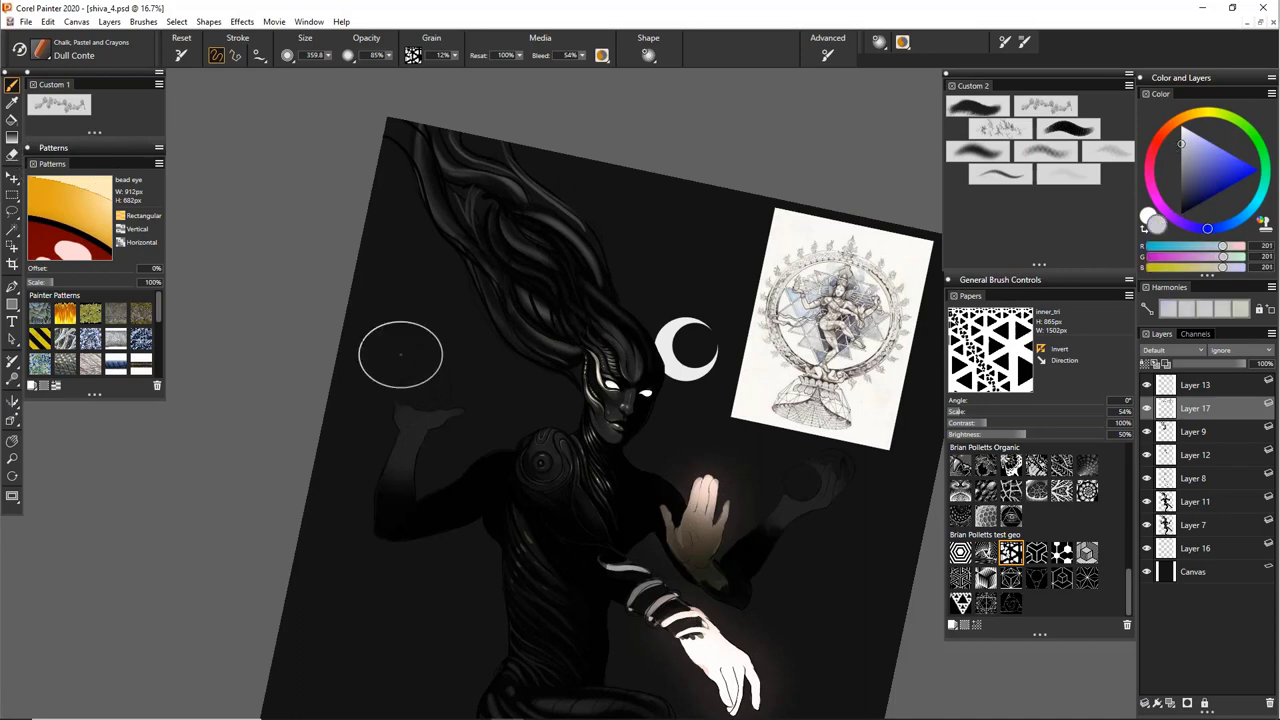
mouse_move(430, 259)
mouse_down()
mouse_move(418, 368)
mouse_move(498, 433)
mouse_move(558, 444)
mouse_move(630, 593)
mouse_up()
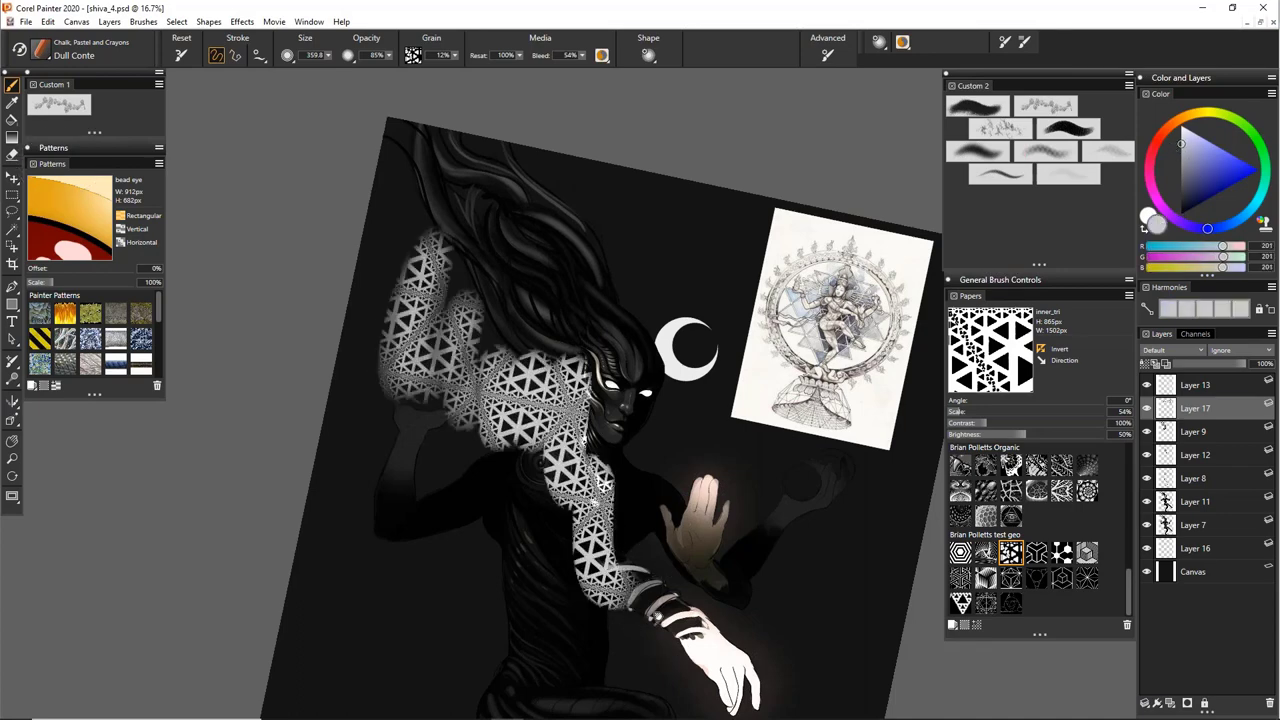
Undo the last triangle strokes, add a new layer directly above the Canvas, and paint the inner_tri texture behind the raised arm
drag(736, 587, 672, 423)
key(ctrl+z)
key(ctrl+shift+n)
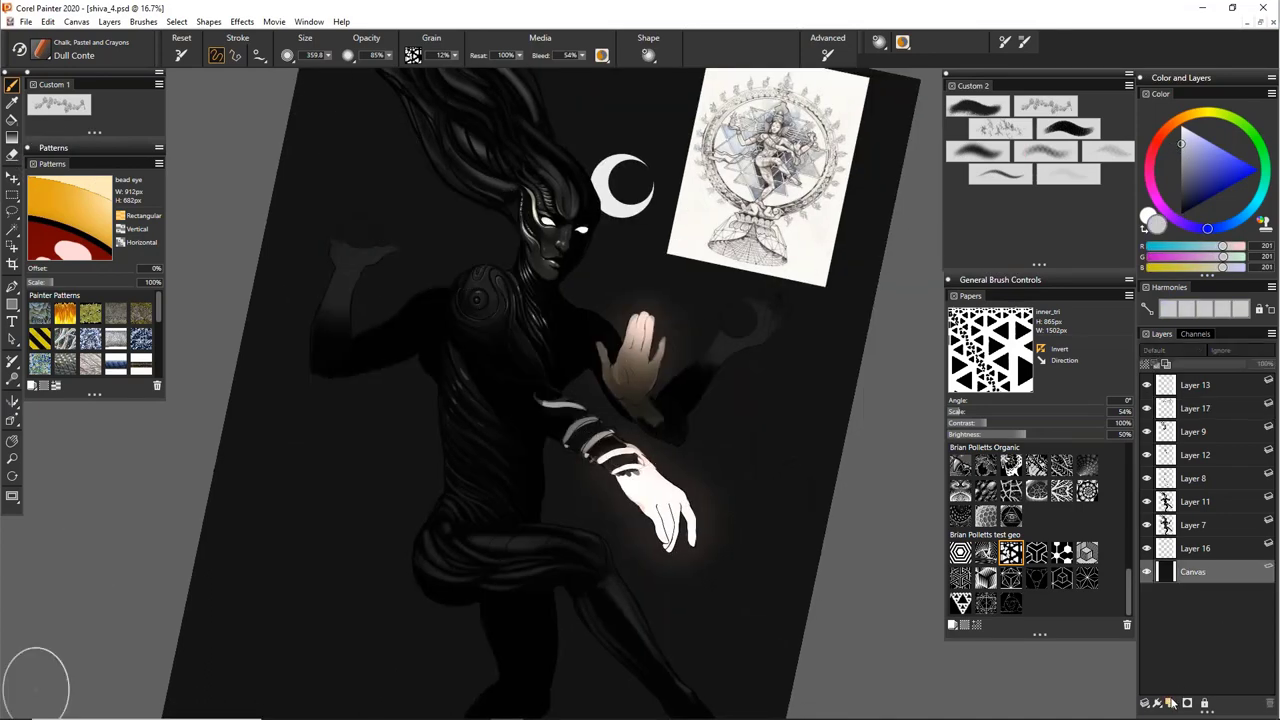
mouse_move(410, 128)
mouse_down()
mouse_move(420, 235)
mouse_move(484, 264)
mouse_up()
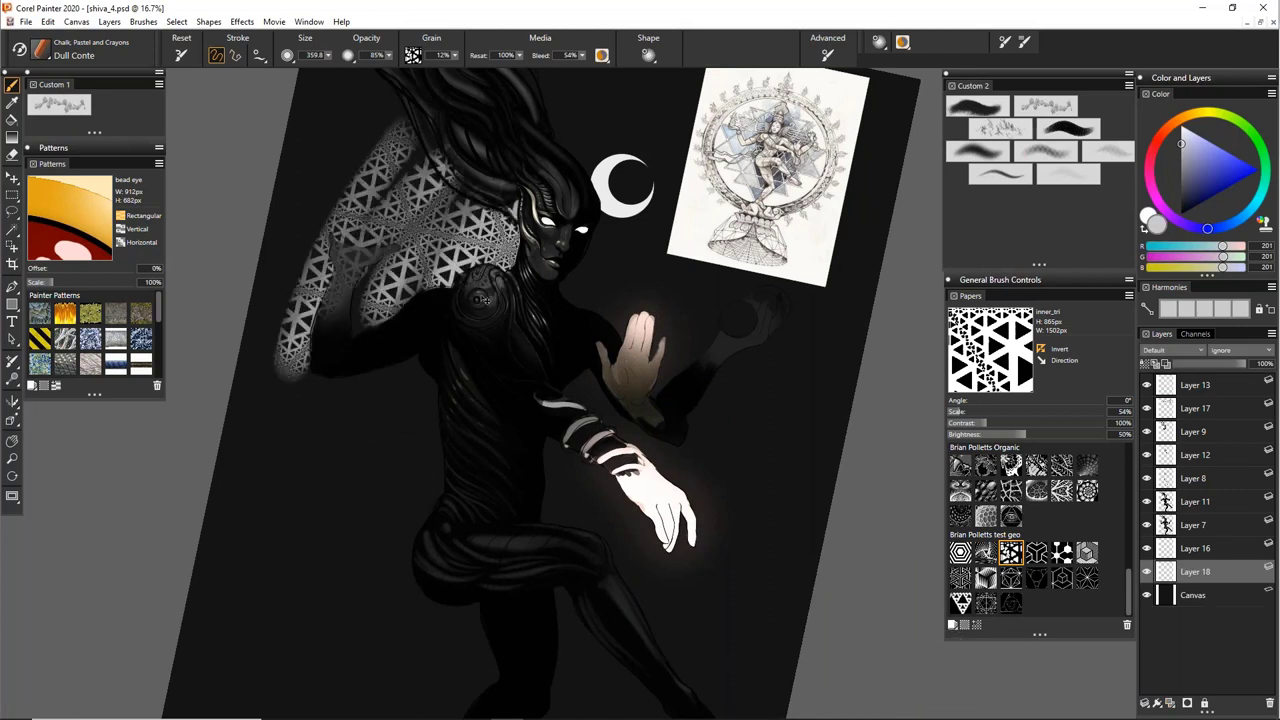
Try the Merkaba paper below the raised arm with a brush radius of 558, and undo the texture strokes
drag(474, 324, 535, 340)
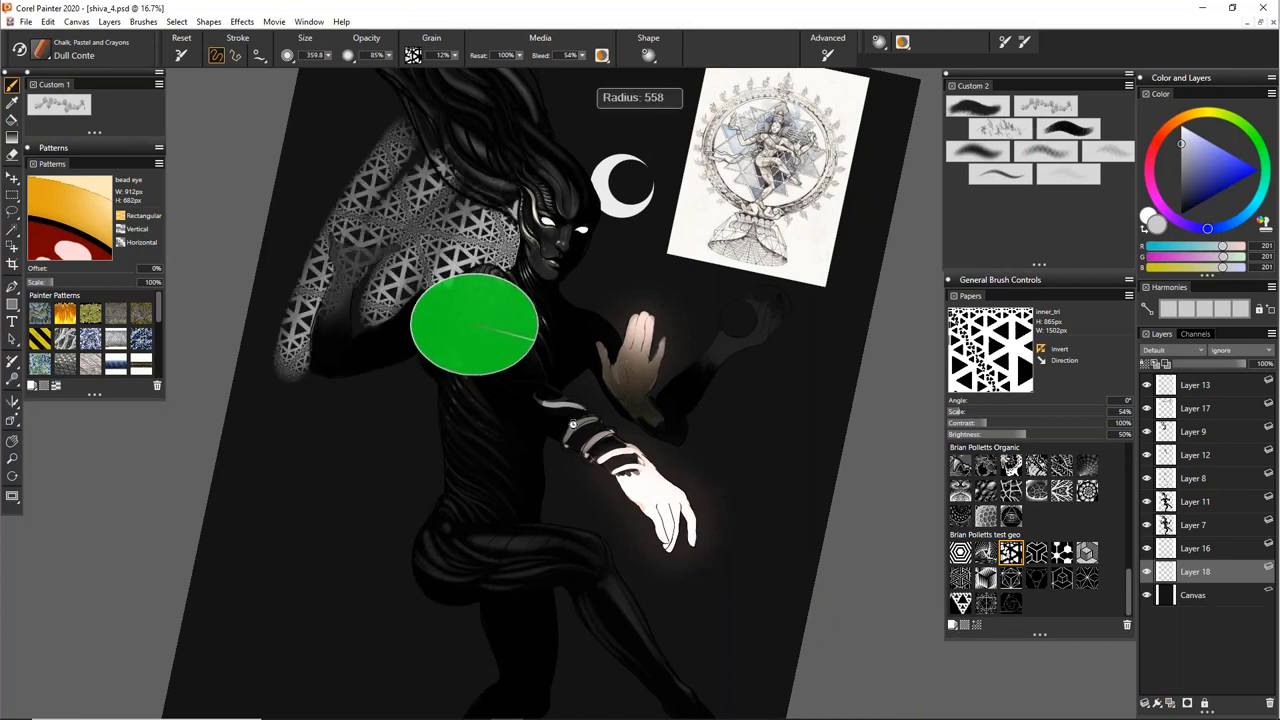
click(986, 603)
drag(415, 309, 343, 475)
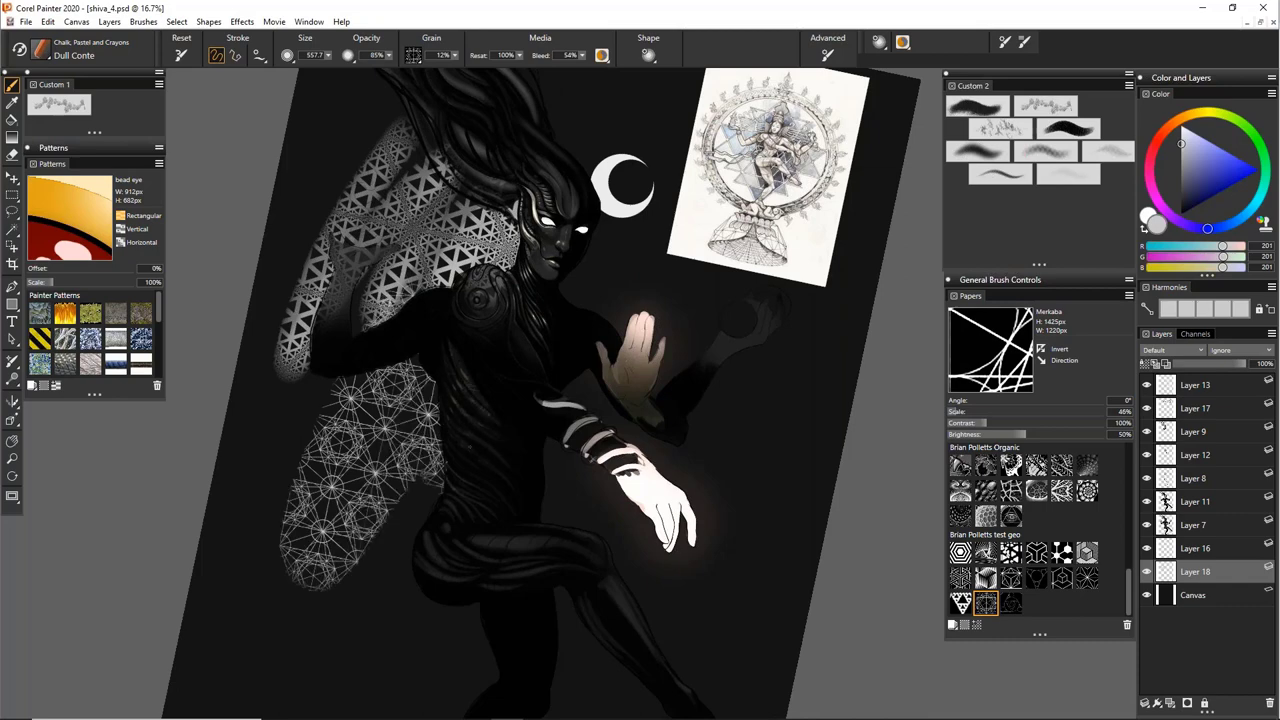
key(ctrl+z)
key(ctrl+z)
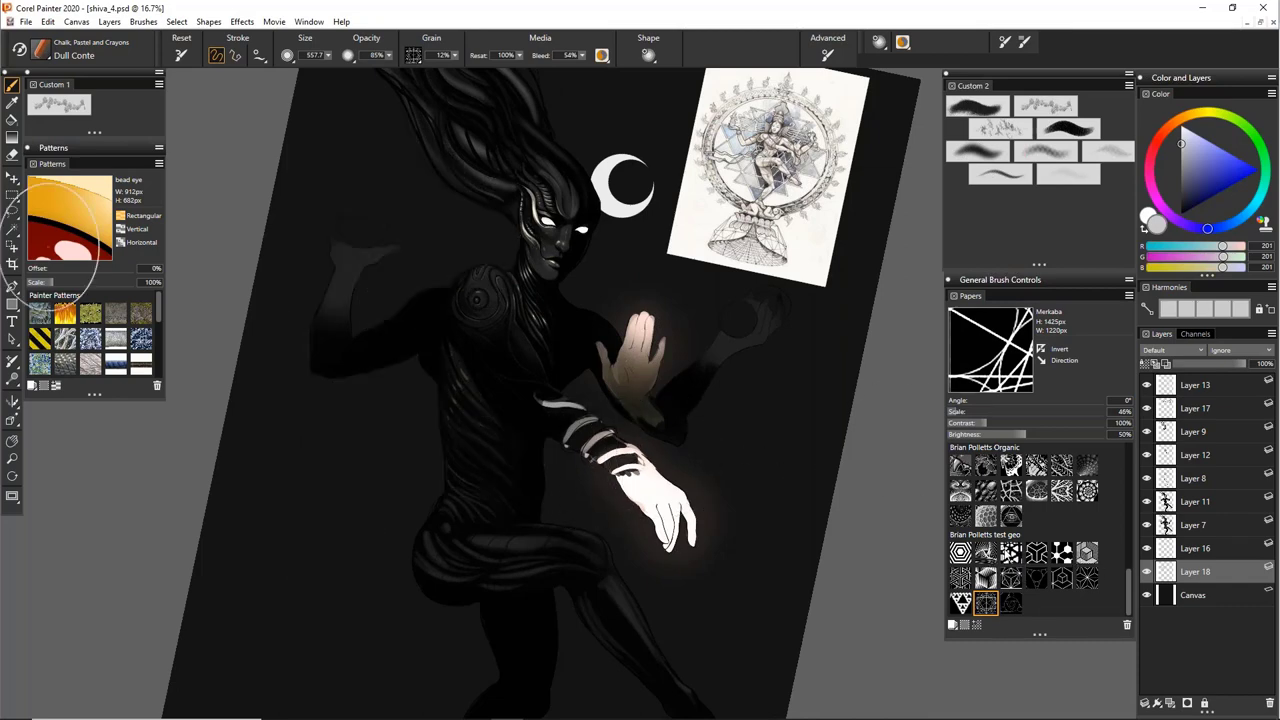
Select the fractal_oni paper, turn off its inversion, and paint it behind the raised arm and torso with a brush radius of 725
click(960, 516)
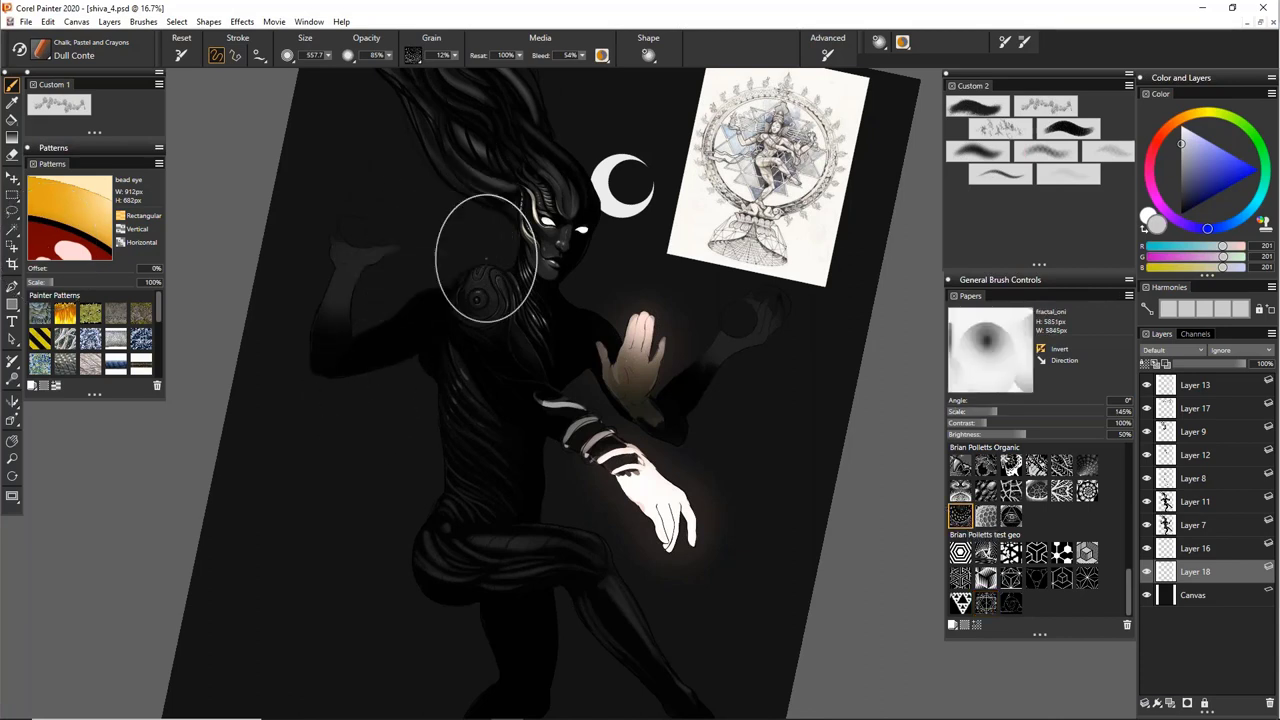
drag(434, 302, 510, 318)
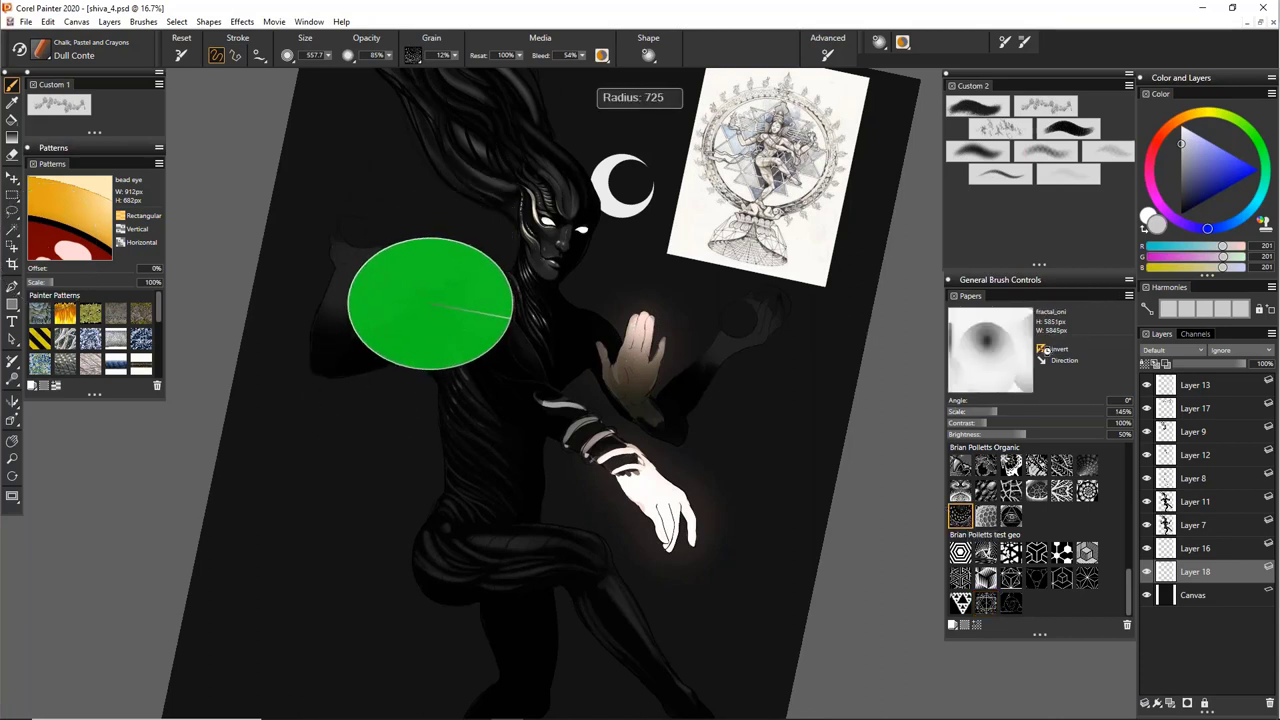
click(1039, 350)
mouse_move(345, 373)
mouse_down()
mouse_move(337, 345)
mouse_move(411, 265)
mouse_move(478, 249)
mouse_up()
mouse_move(436, 570)
mouse_down()
mouse_move(412, 292)
mouse_move(462, 480)
mouse_move(438, 585)
mouse_move(420, 490)
mouse_up()
Examine the painted fractal_oni texture up close beside the torso and up toward the hair
key(ctrl+plus)
key(ctrl+plus)
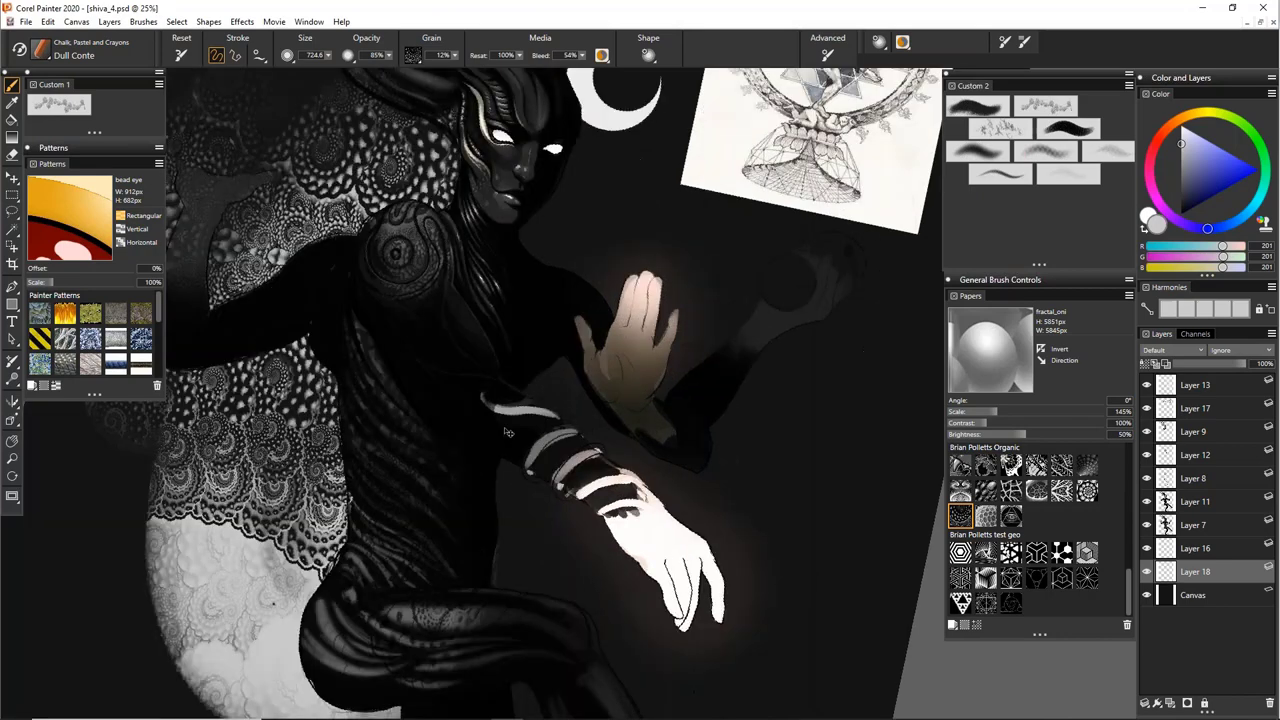
key(ctrl+plus)
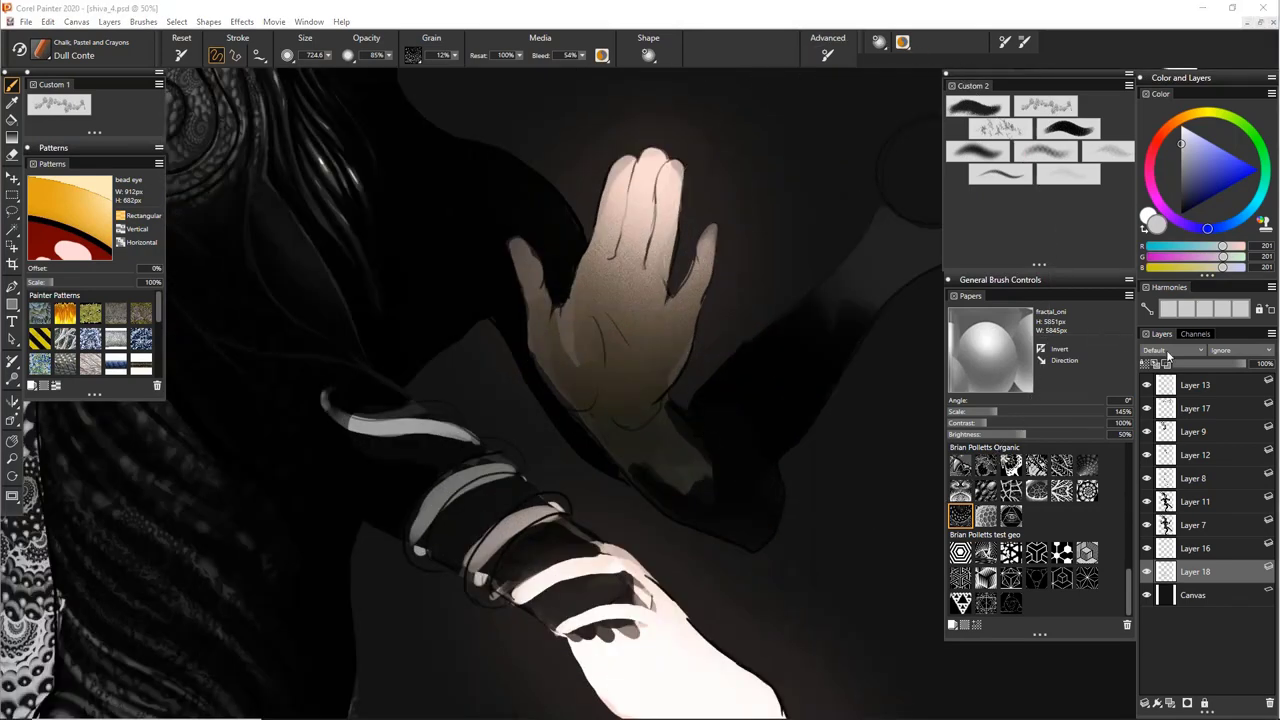
drag(408, 404, 674, 386)
drag(430, 424, 680, 286)
drag(421, 346, 666, 235)
drag(412, 265, 262, 260)
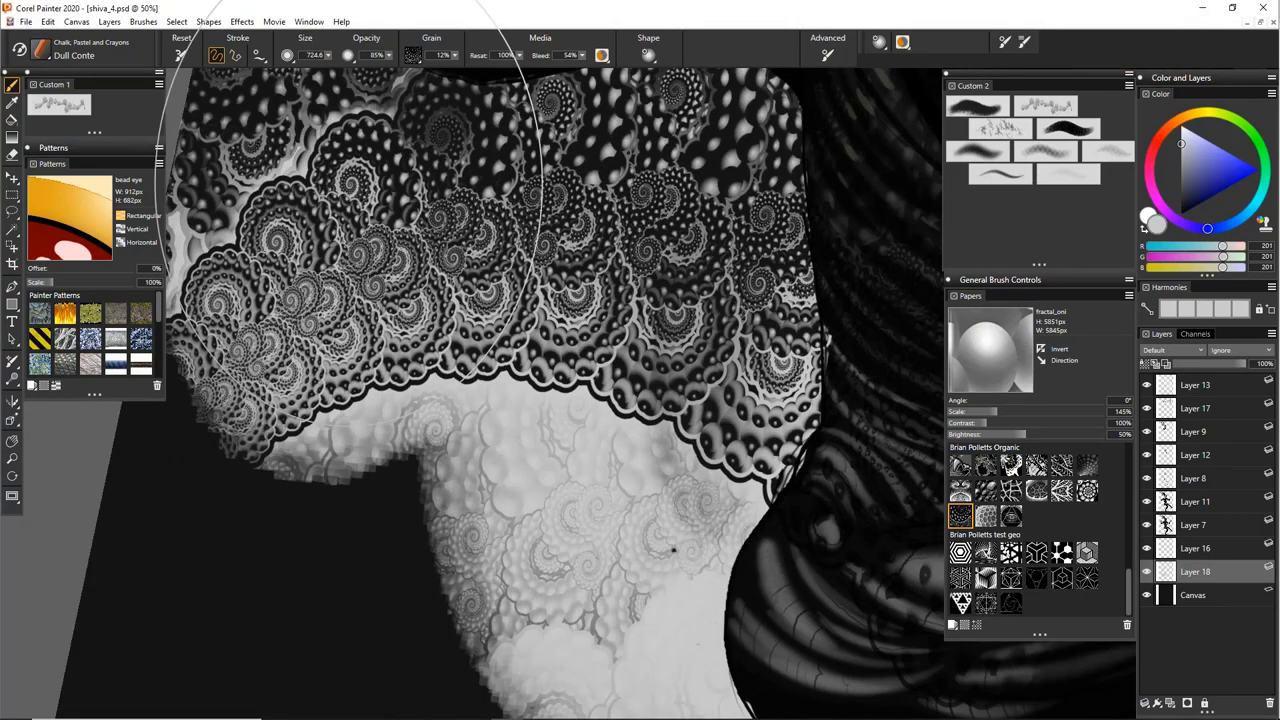
drag(350, 170, 362, 203)
mouse_move(755, 84)
mouse_down()
mouse_move(593, 392)
mouse_move(737, 719)
mouse_up()
scroll(593, 393, up, 8)
Paint the fractal_oni texture behind the flowing hair and around the crescent moon
mouse_move(440, 290)
mouse_down()
mouse_move(485, 190)
mouse_move(490, 250)
mouse_move(300, 550)
mouse_up()
drag(443, 272, 232, 544)
drag(350, 400, 445, 350)
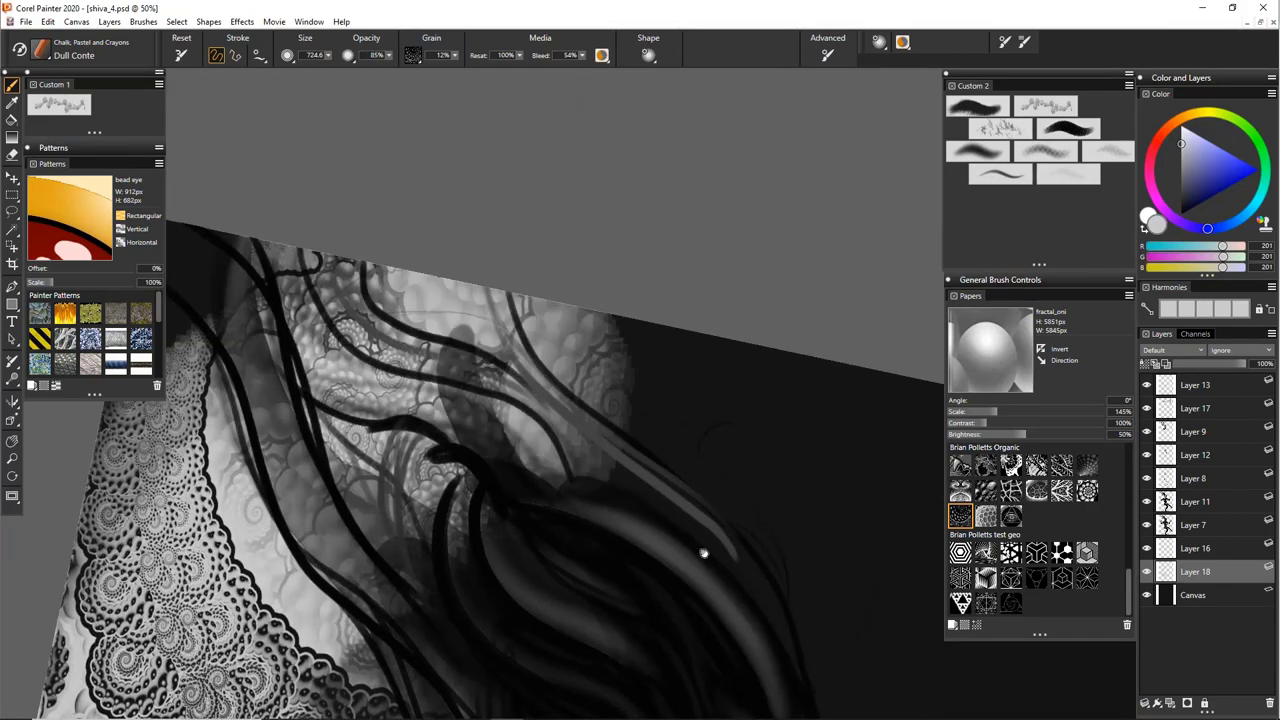
mouse_move(703, 552)
mouse_down()
mouse_move(491, 311)
mouse_move(369, 201)
mouse_up()
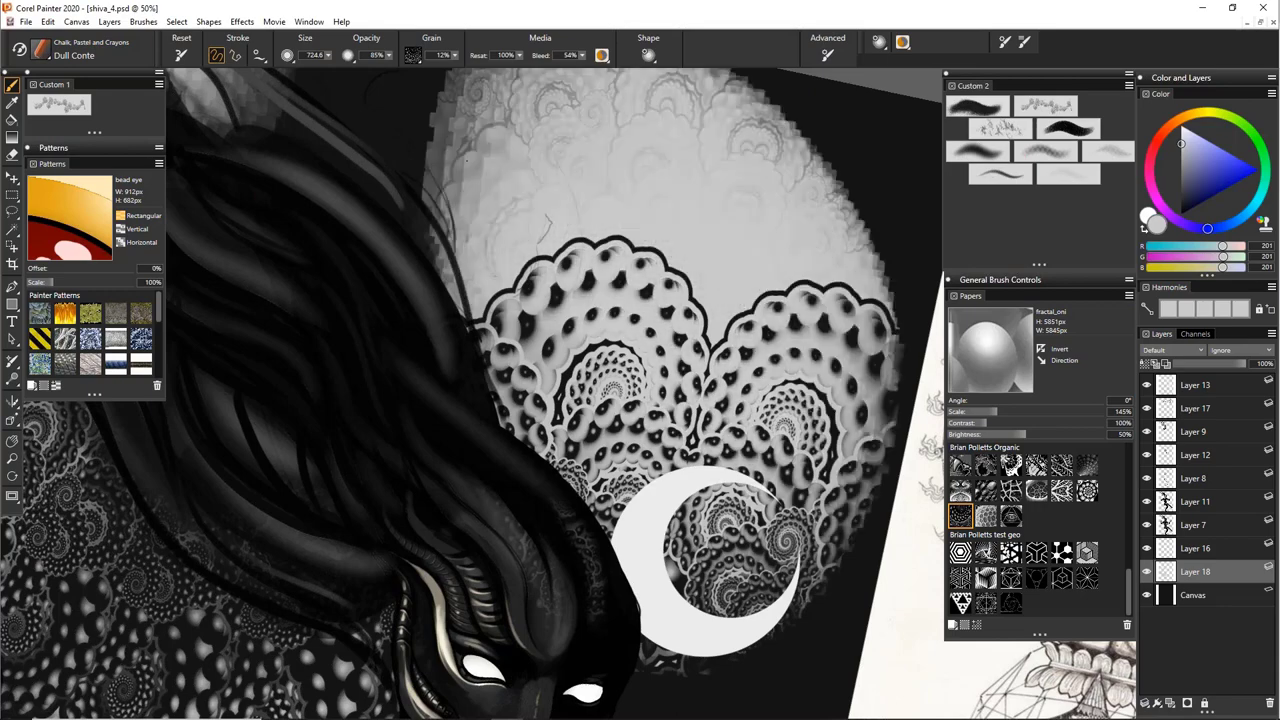
drag(680, 640, 735, 170)
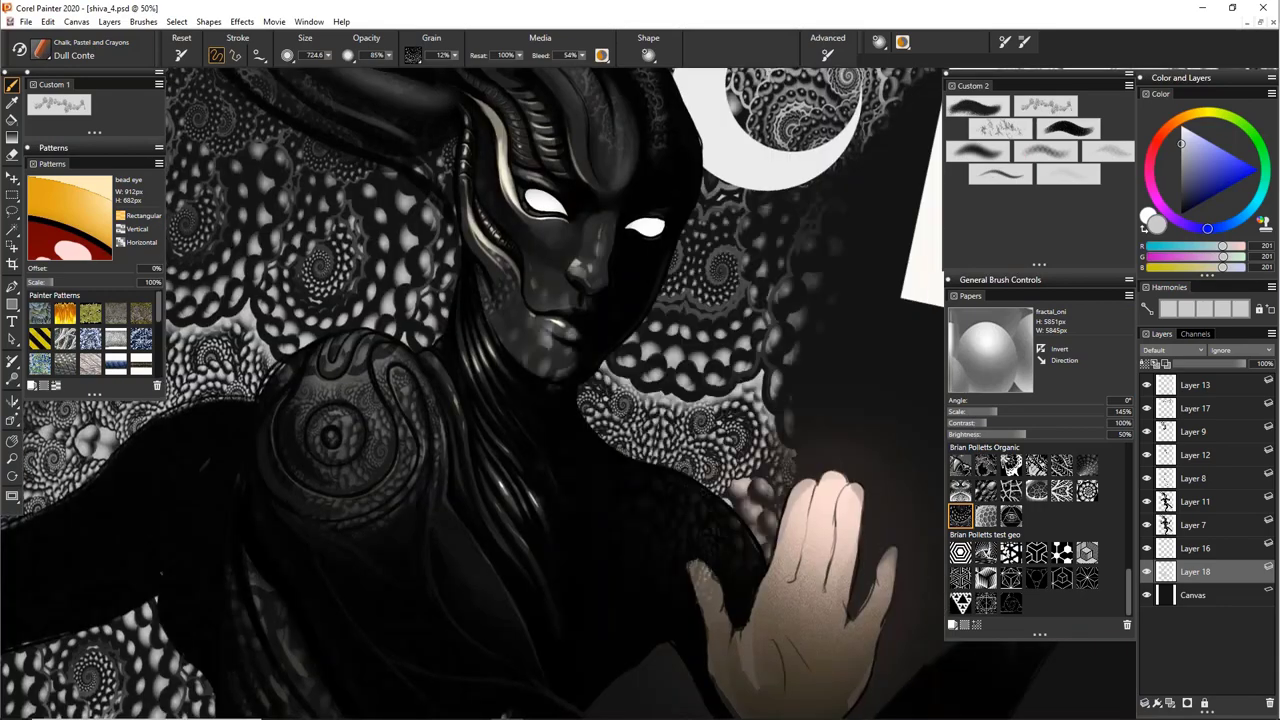
Extend the fractal_oni texture between the face, the Nataraja reference and the raised palm
drag(742, 335, 740, 405)
mouse_move(622, 548)
mouse_down()
mouse_move(535, 513)
mouse_move(437, 530)
mouse_up()
drag(700, 260, 755, 430)
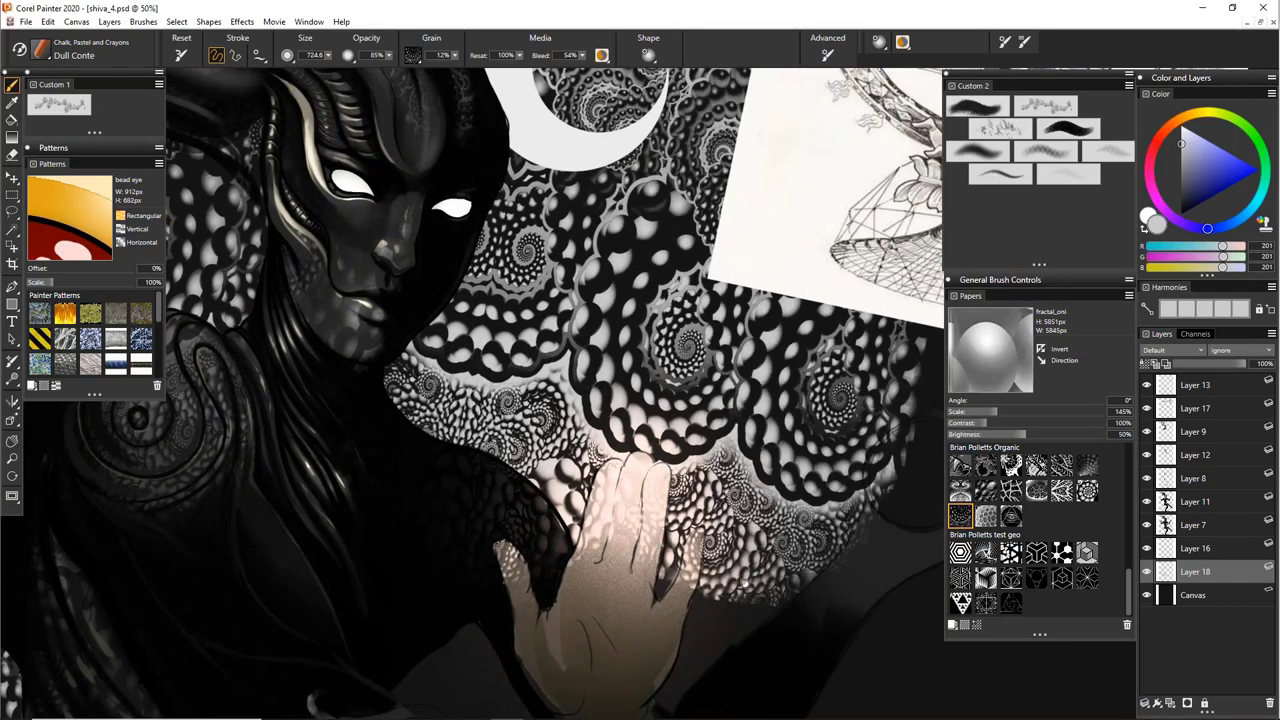
drag(745, 660, 557, 358)
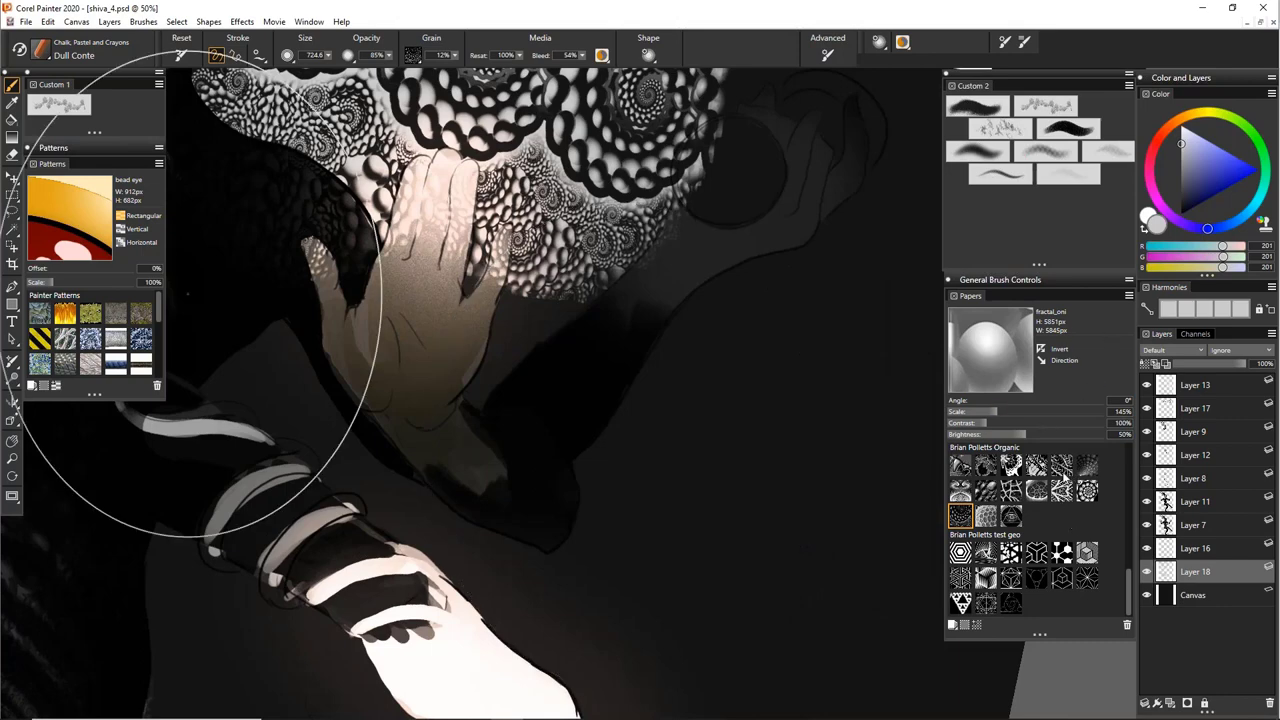
Select the inverted fractal_mantis paper at 100% scale and paint it behind the glowing white hand and the arm above it
click(1087, 490)
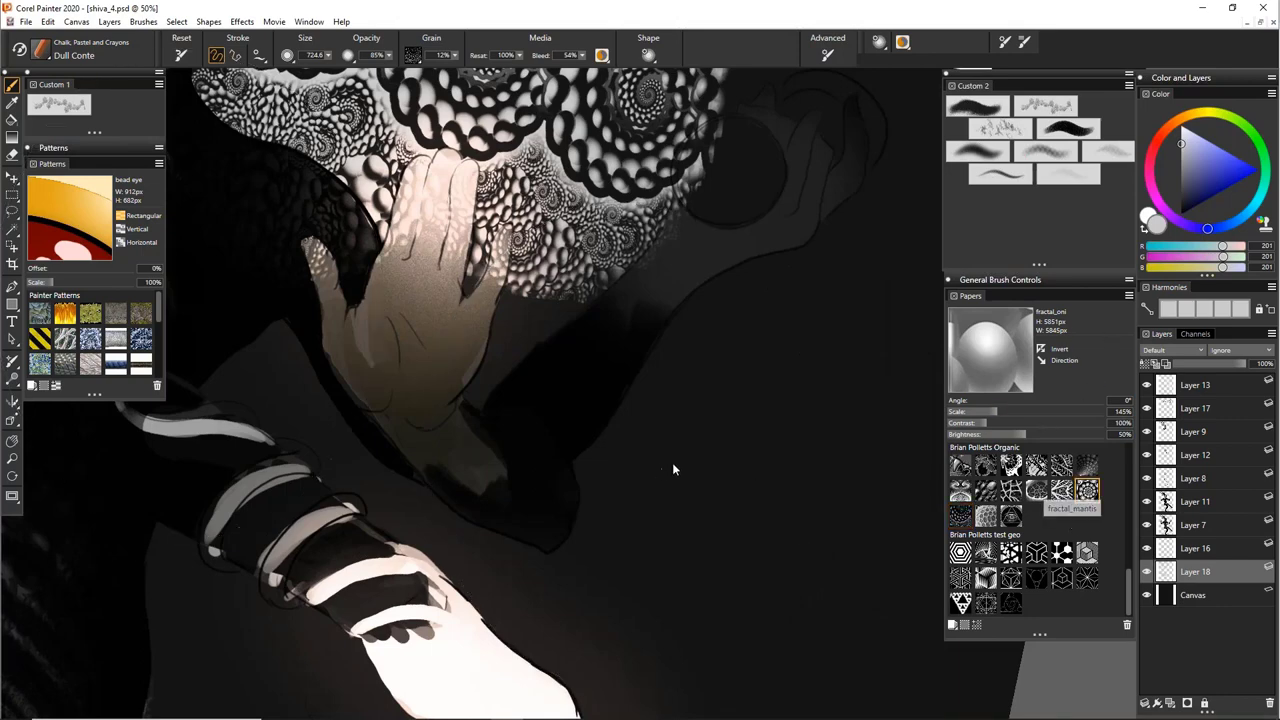
mouse_move(698, 420)
mouse_down()
mouse_move(660, 425)
mouse_move(688, 505)
mouse_up()
drag(622, 617, 532, 326)
mouse_move(638, 402)
mouse_down()
mouse_move(600, 345)
mouse_move(495, 358)
mouse_move(479, 392)
mouse_up()
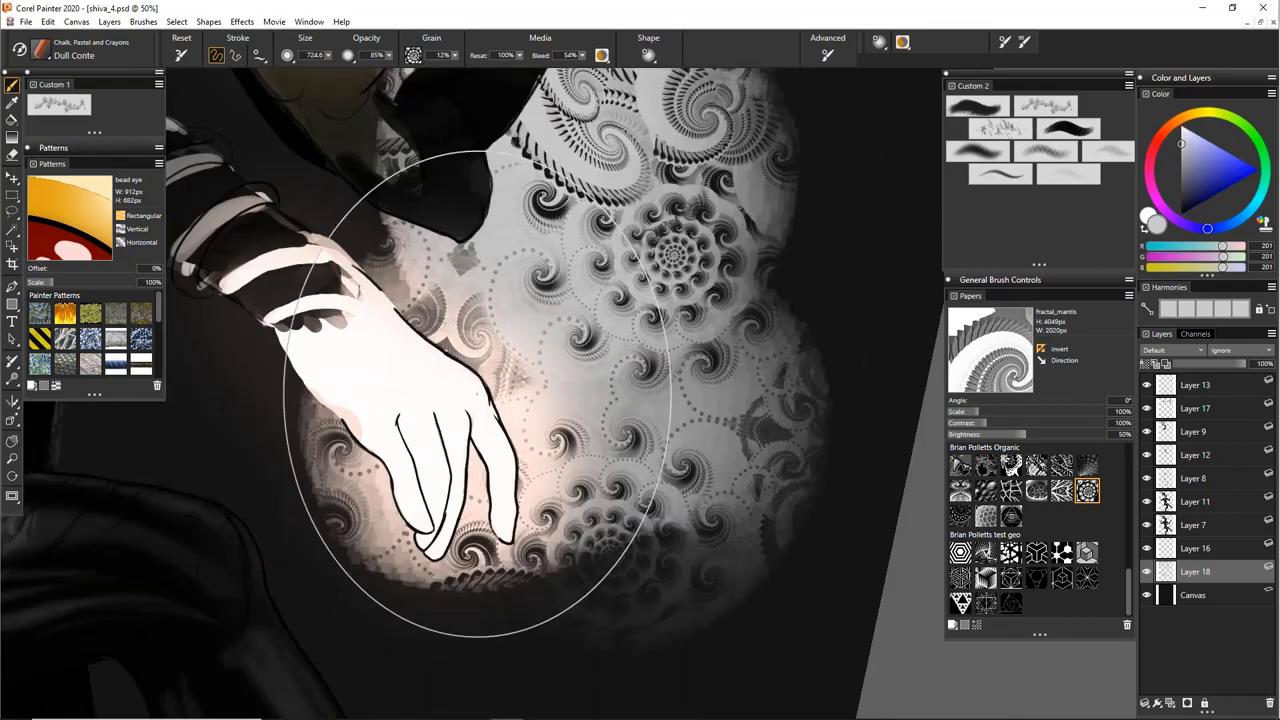
mouse_move(469, 499)
mouse_down()
mouse_move(781, 436)
mouse_move(848, 438)
mouse_up()
drag(590, 390, 550, 260)
Turn off the fractal_mantis paper's inversion and paint the texture around the bent leg, below the white hand
click(1041, 349)
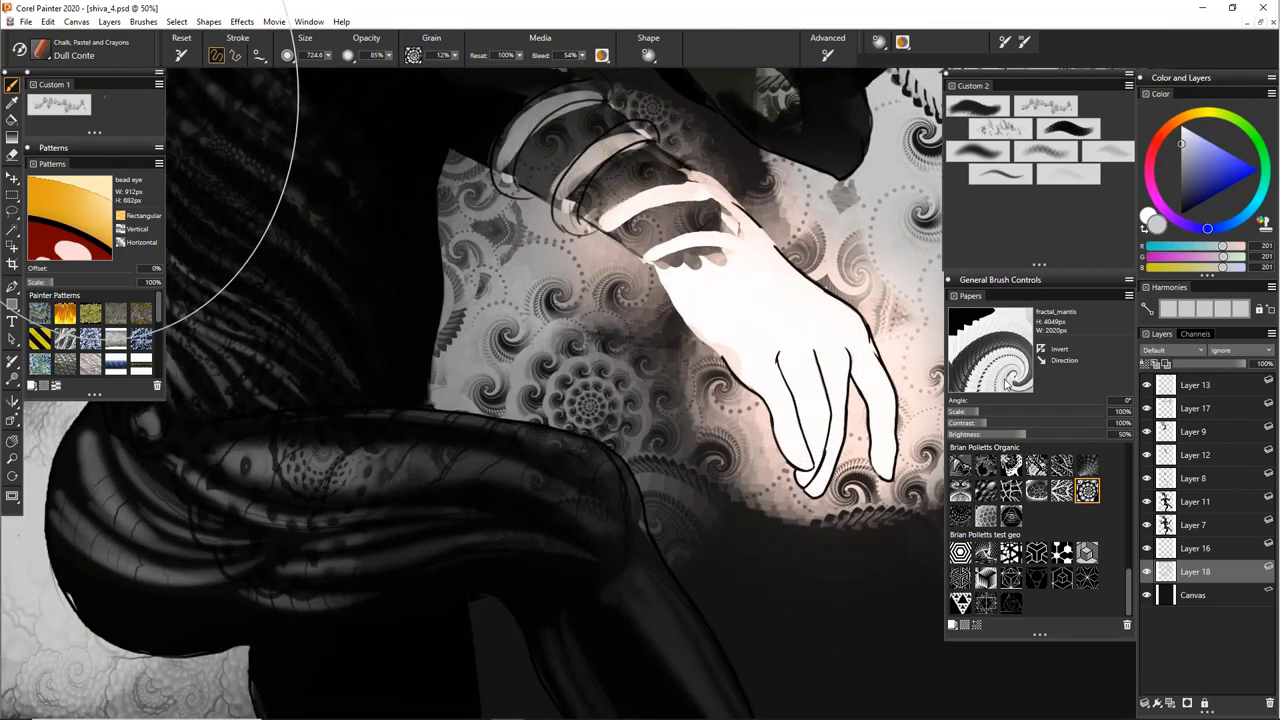
mouse_move(668, 457)
mouse_down()
mouse_move(608, 420)
mouse_move(548, 127)
mouse_up()
mouse_move(715, 300)
mouse_down()
mouse_move(740, 365)
mouse_move(810, 410)
mouse_move(520, 570)
mouse_move(530, 420)
mouse_move(735, 500)
mouse_up()
key(ctrl+minus)
key(ctrl+minus)
key(ctrl+minus)
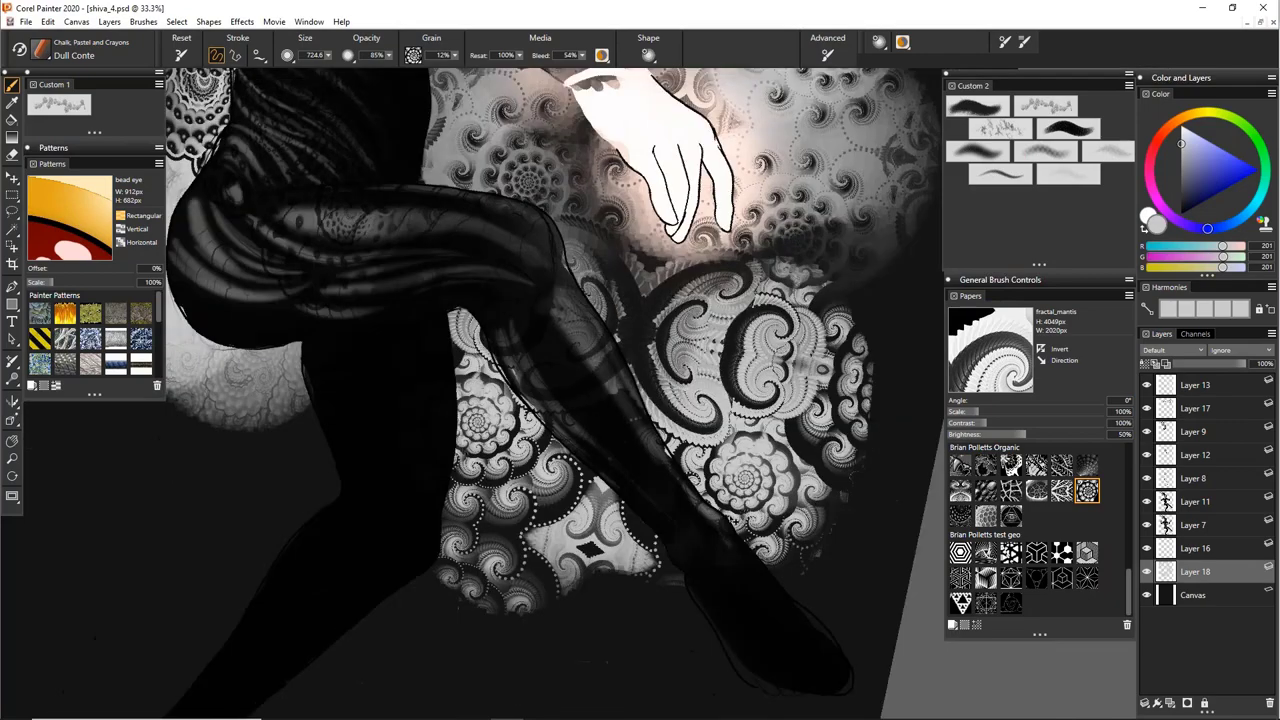
drag(724, 434, 714, 611)
Clear all the fractal texture from the new layer and reset the canvas rotation to 0°
key(ctrl+plus)
key(ctrl+plus)
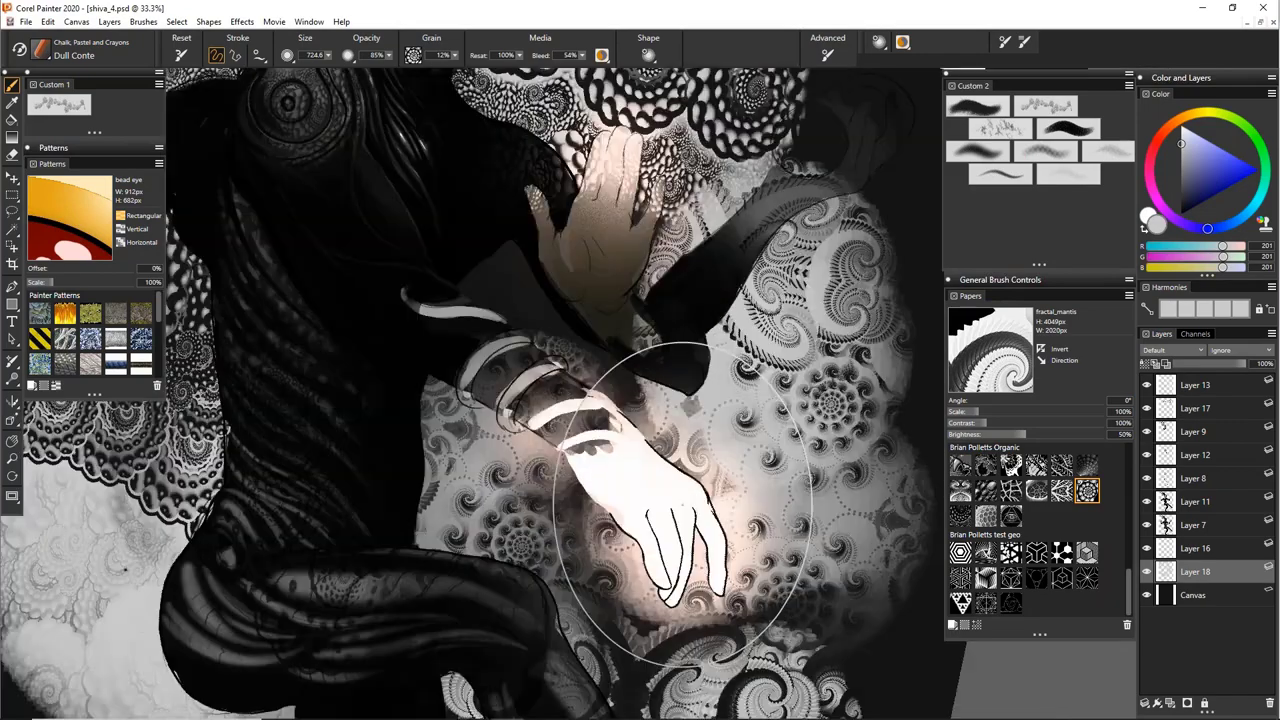
drag(675, 502, 793, 638)
drag(471, 451, 656, 562)
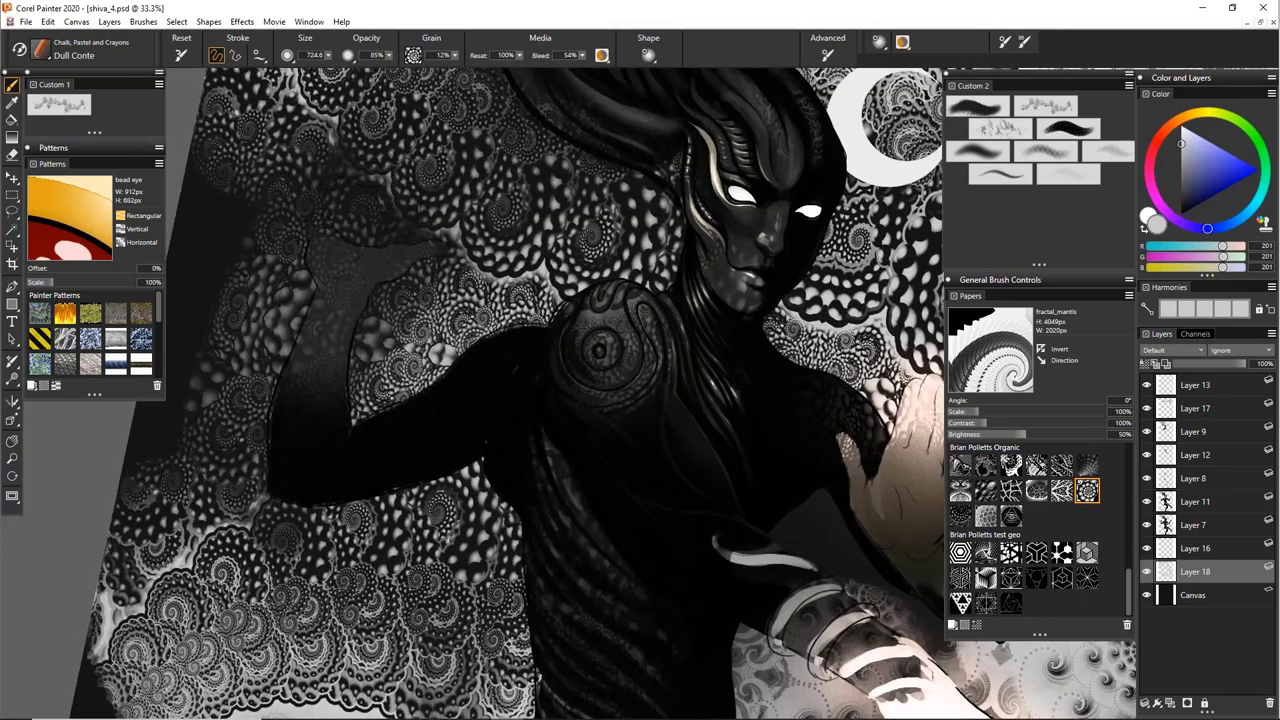
key(BackSpace)
key(ctrl+d)
key(e)
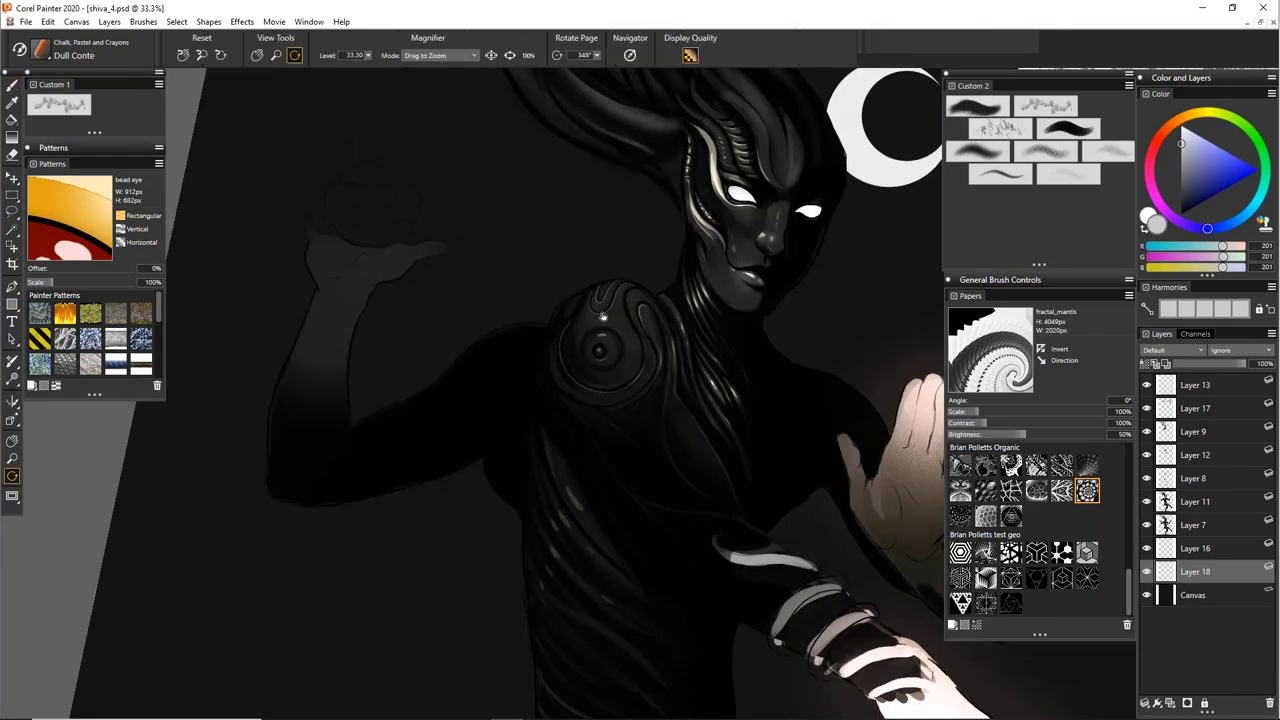
click(702, 292)
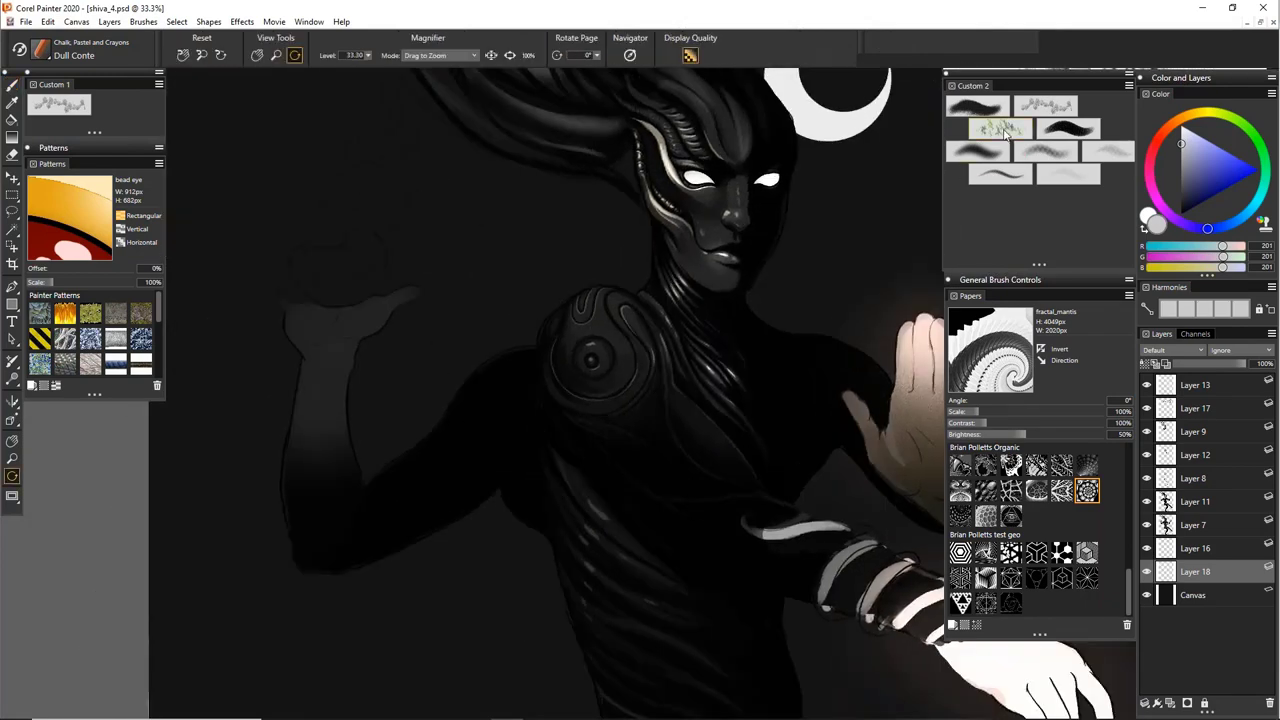
Switch to the Image Hose Spray-Size-P brush, spray test cubes around the raised hand, and undo them
key(b)
scroll(110, 335, down, 3)
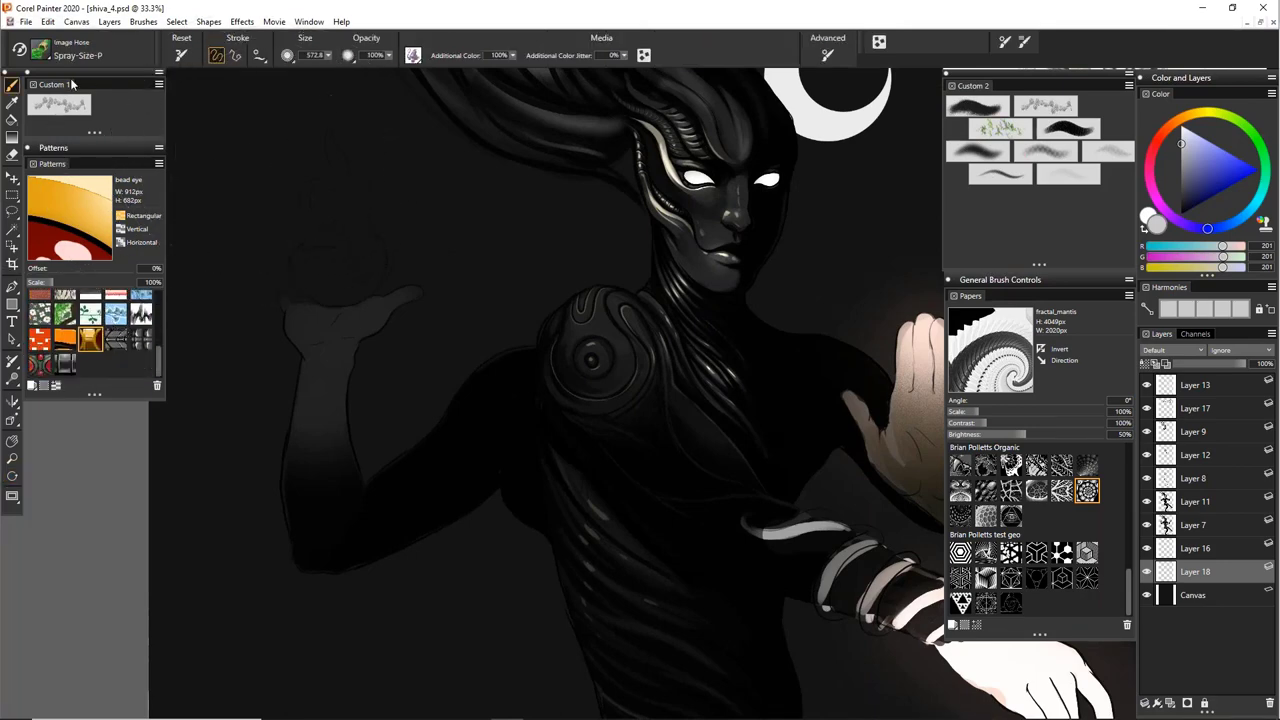
mouse_move(391, 263)
mouse_down()
mouse_move(420, 280)
mouse_move(485, 275)
mouse_up()
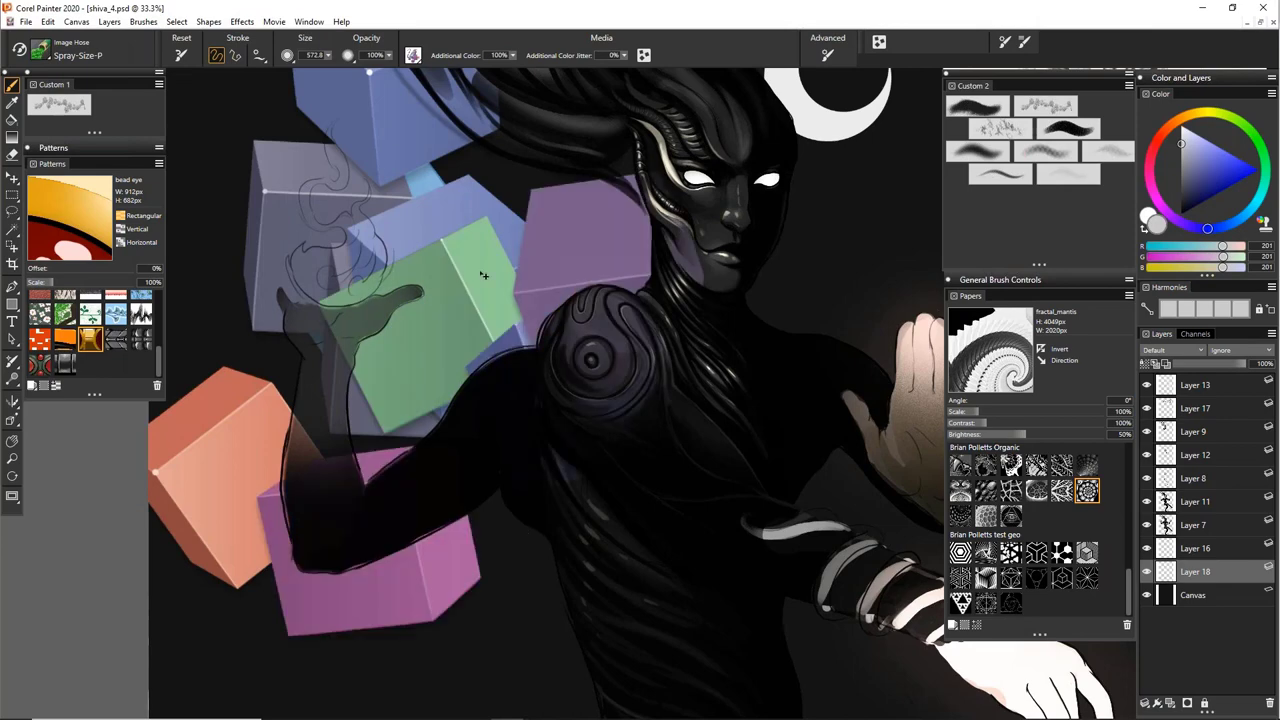
key(ctrl+z)
Show the Nozzles media panel in the workspace
click(309, 22)
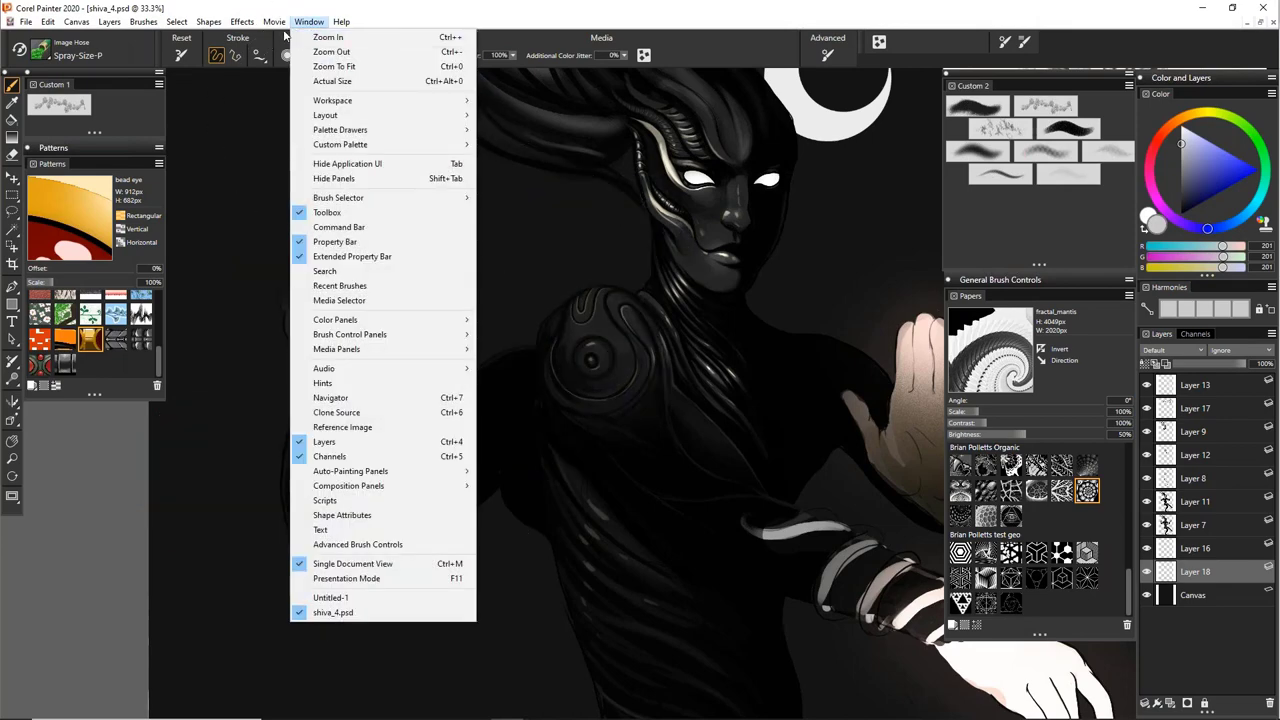
mouse_move(278, 27)
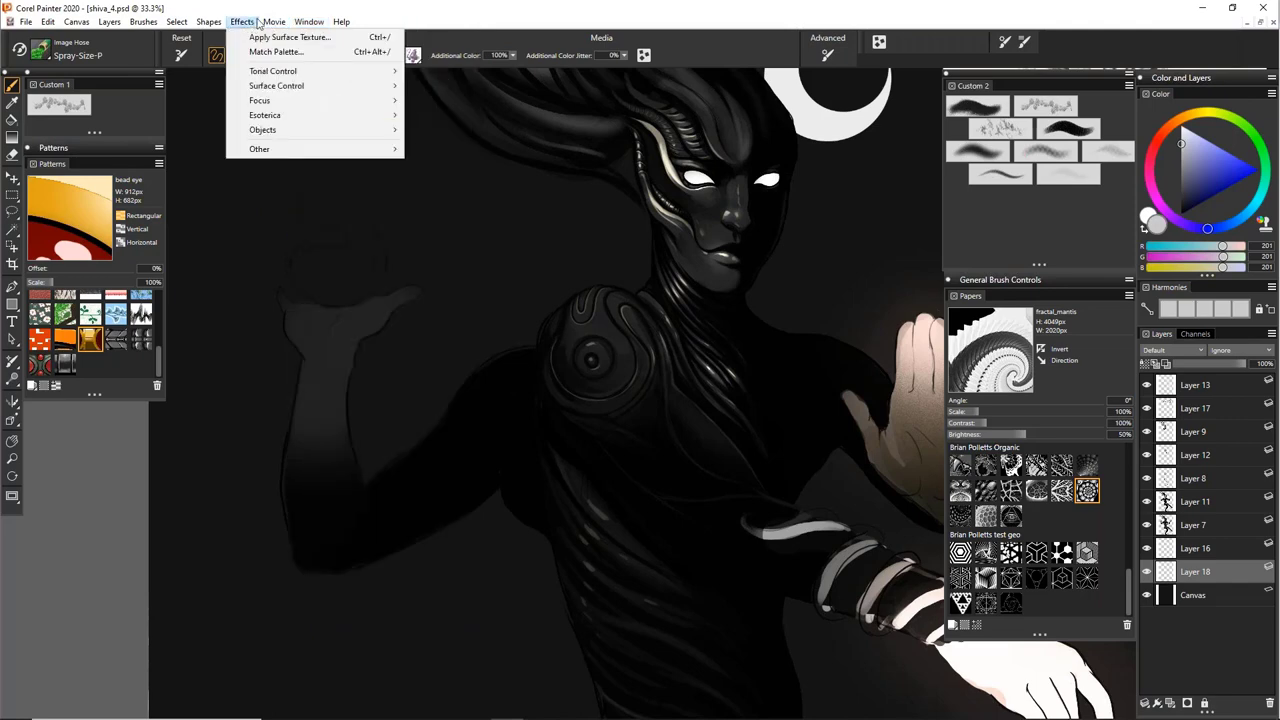
click(309, 21)
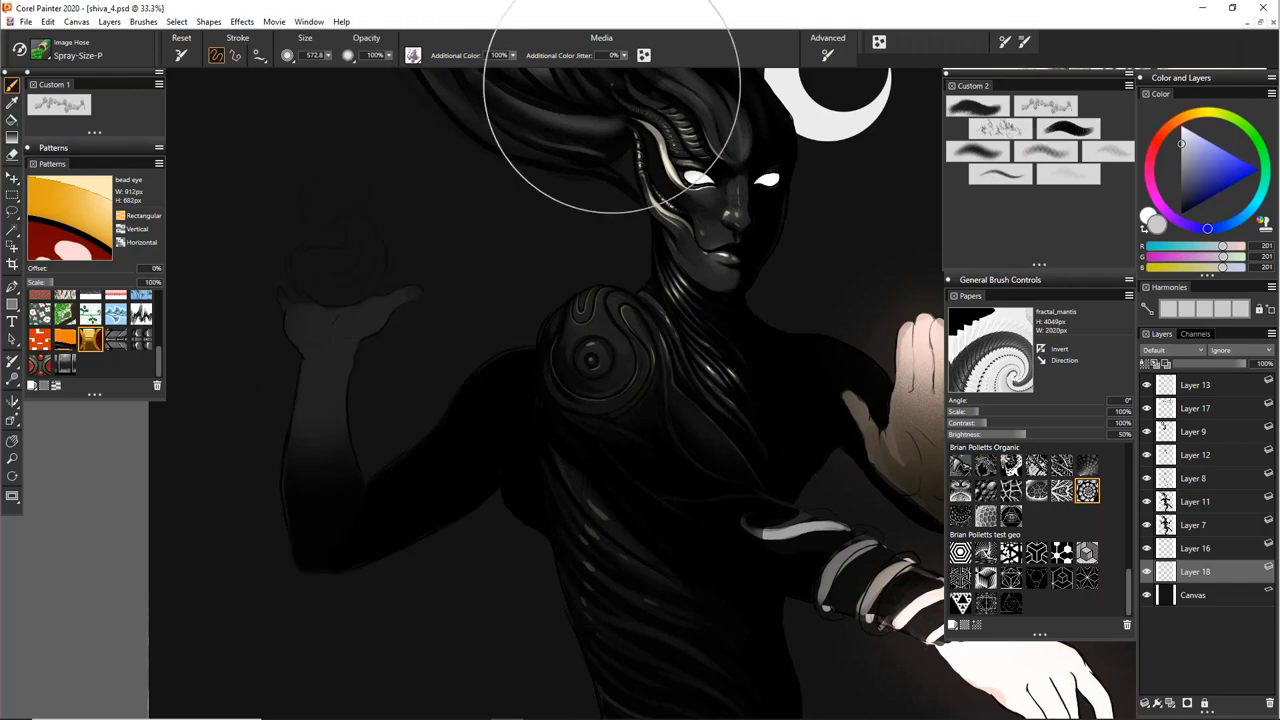
click(309, 21)
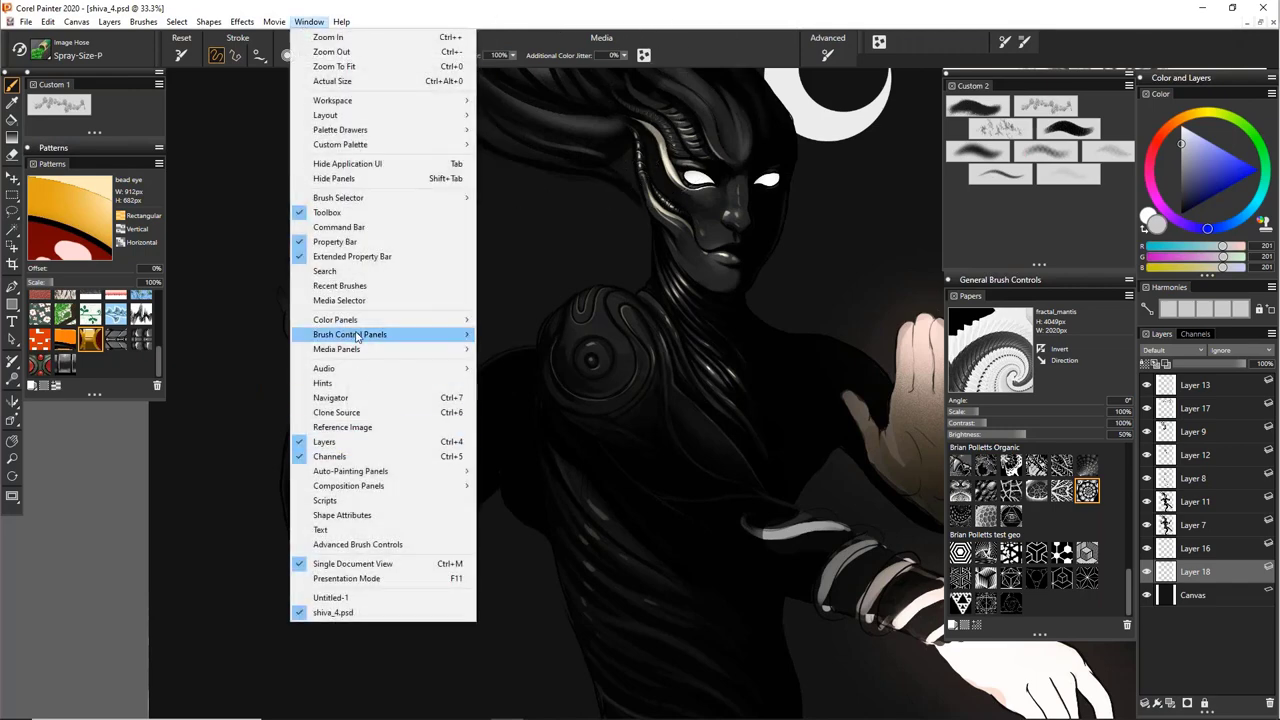
mouse_move(364, 340)
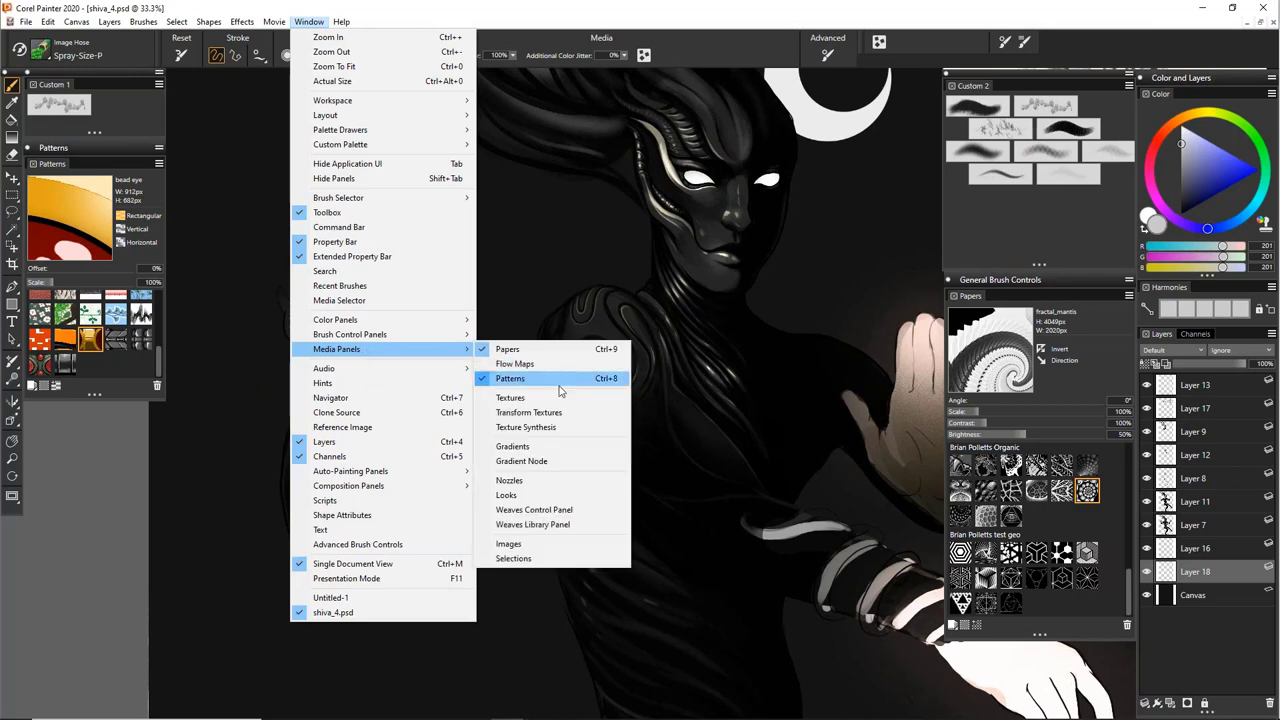
click(560, 481)
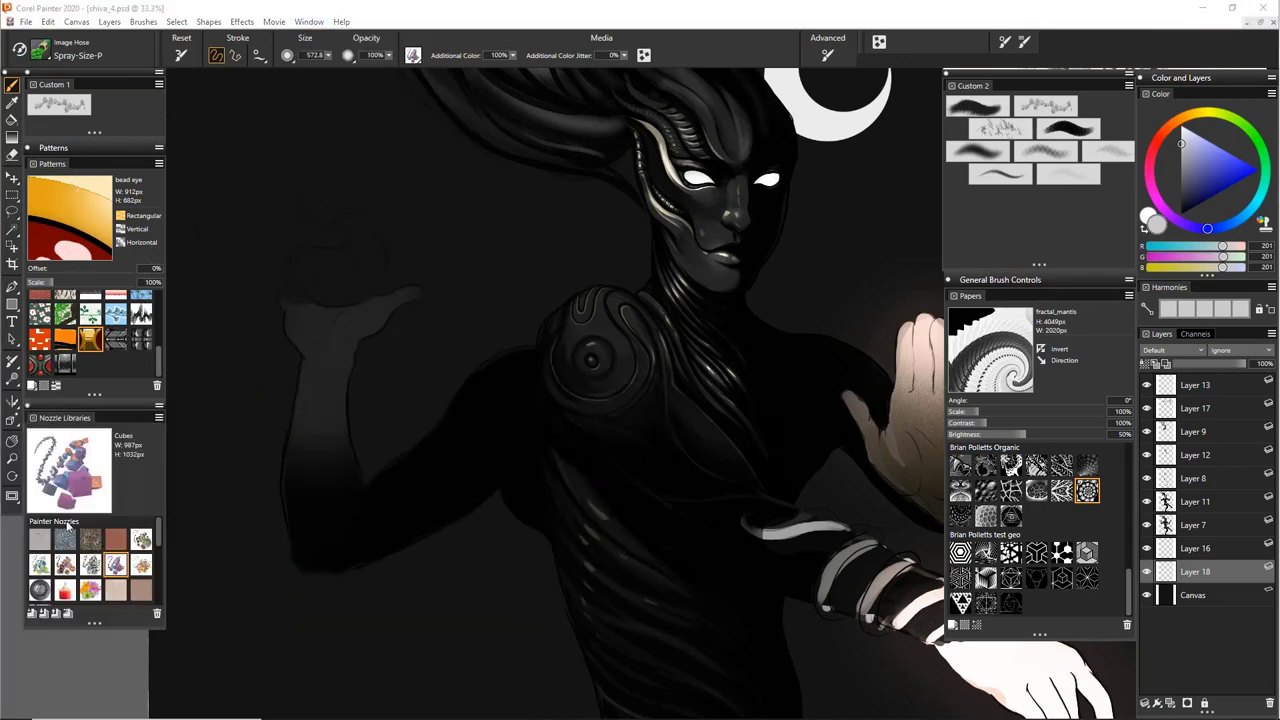
Load the "monarch nozz" file from the Corel folder as the Image Hose nozzle
scroll(99, 563, down, 3)
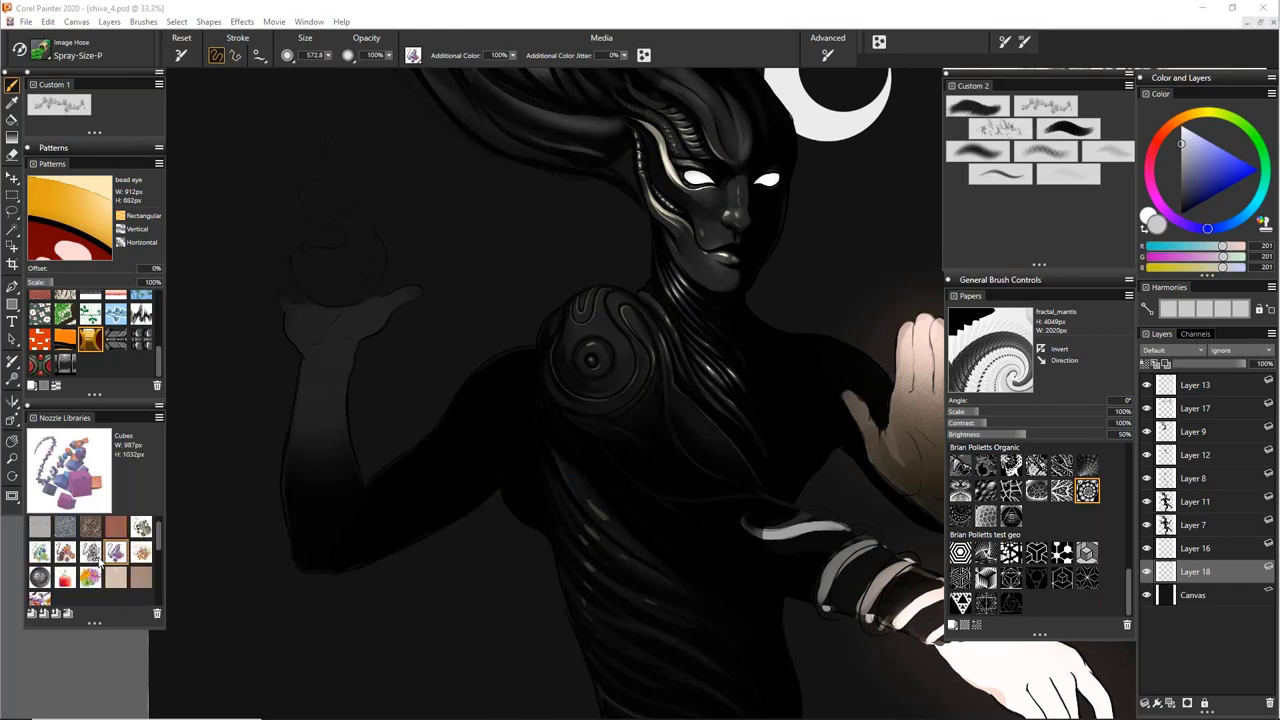
scroll(99, 563, down, 3)
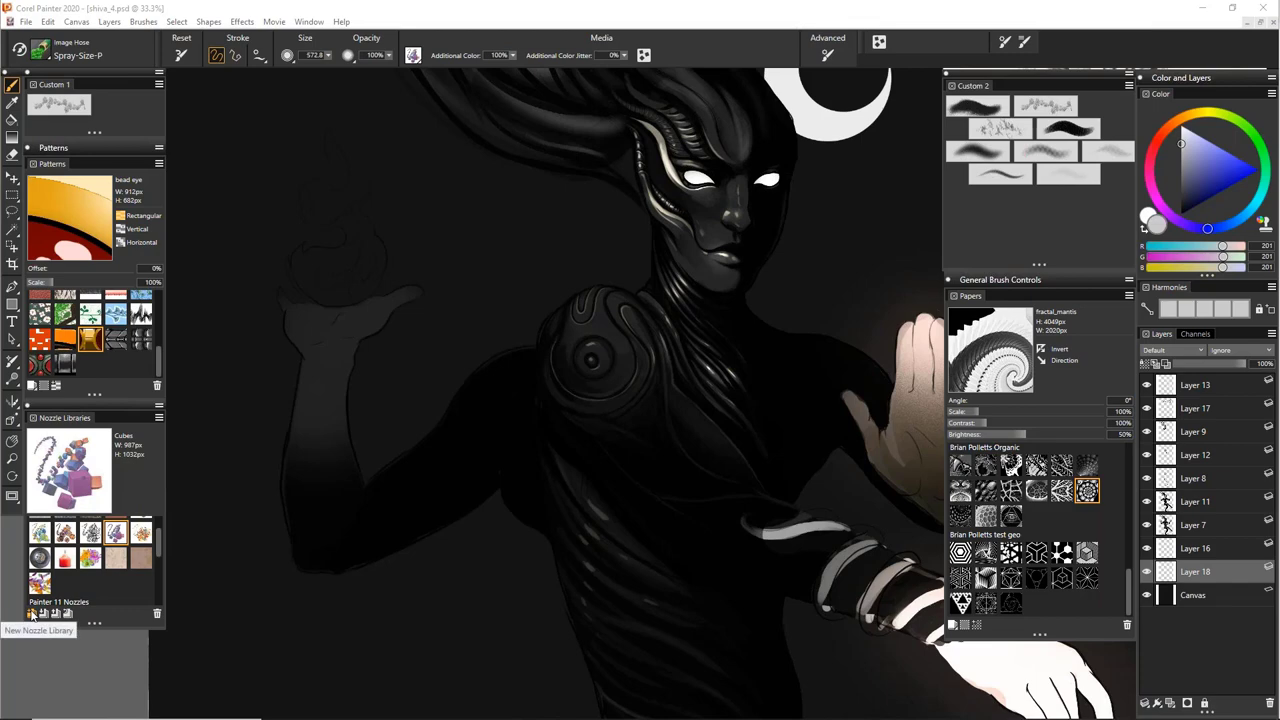
click(159, 421)
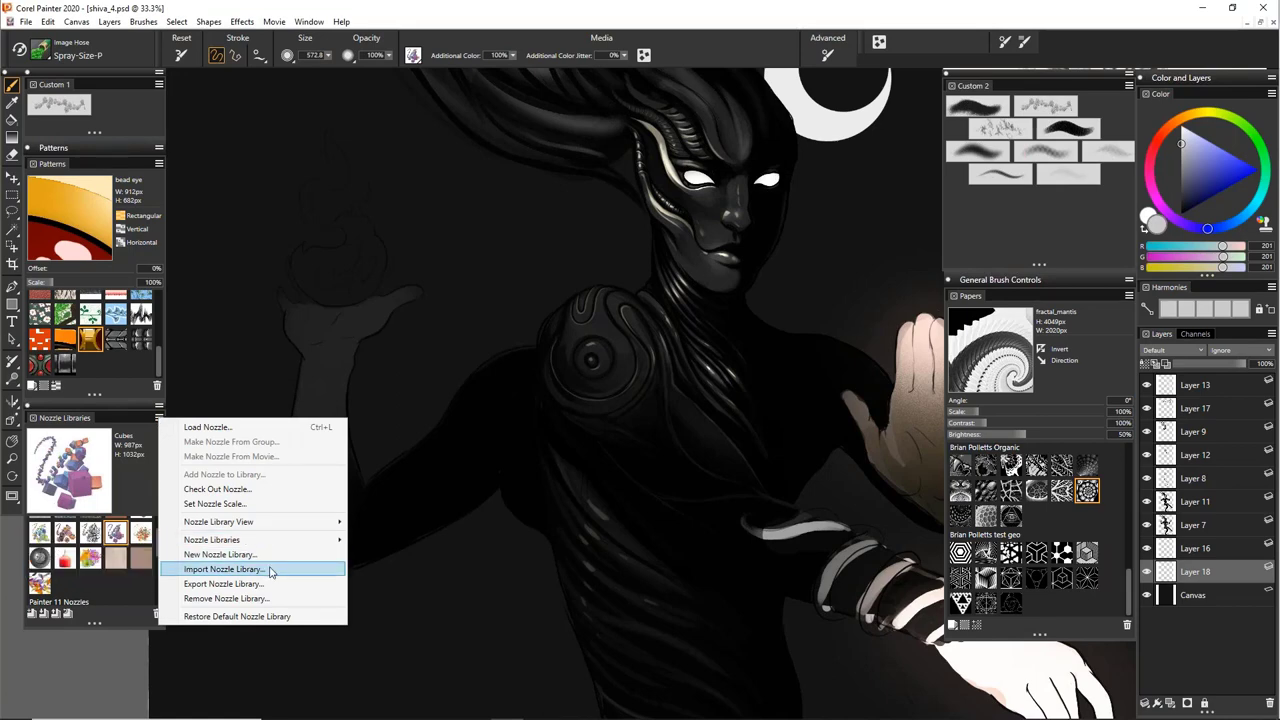
click(250, 428)
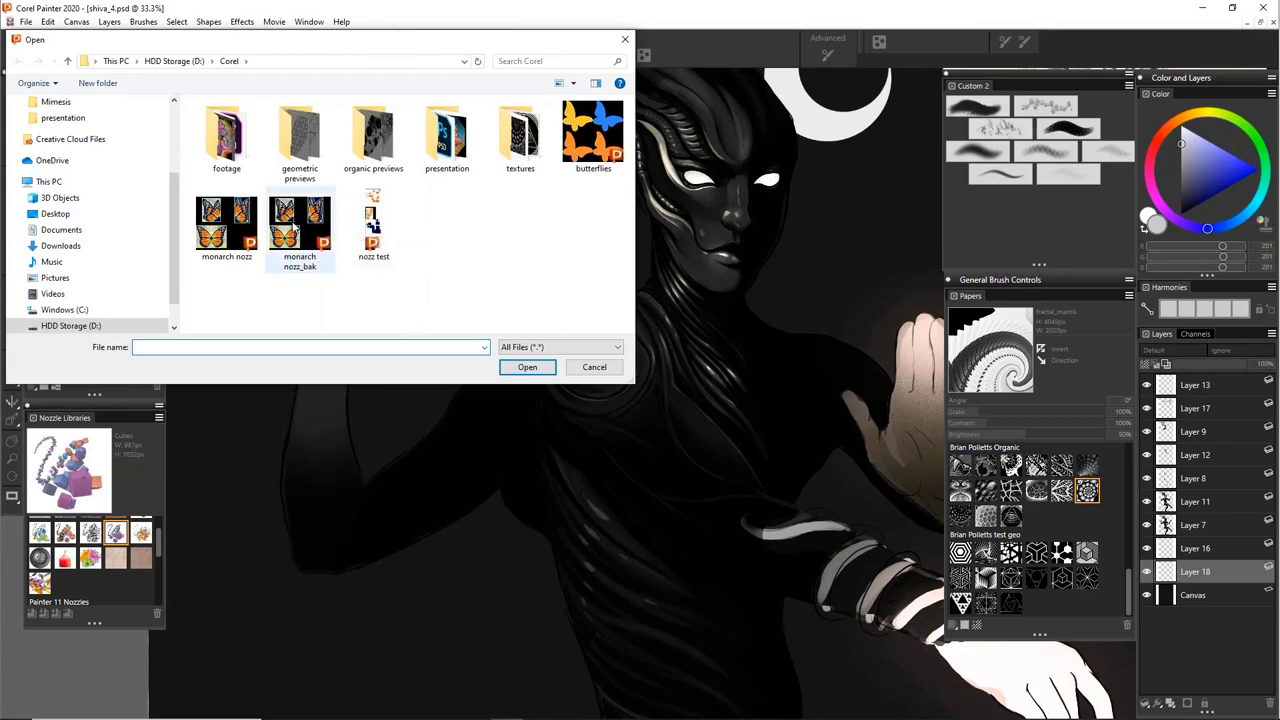
click(226, 225)
key(Return)
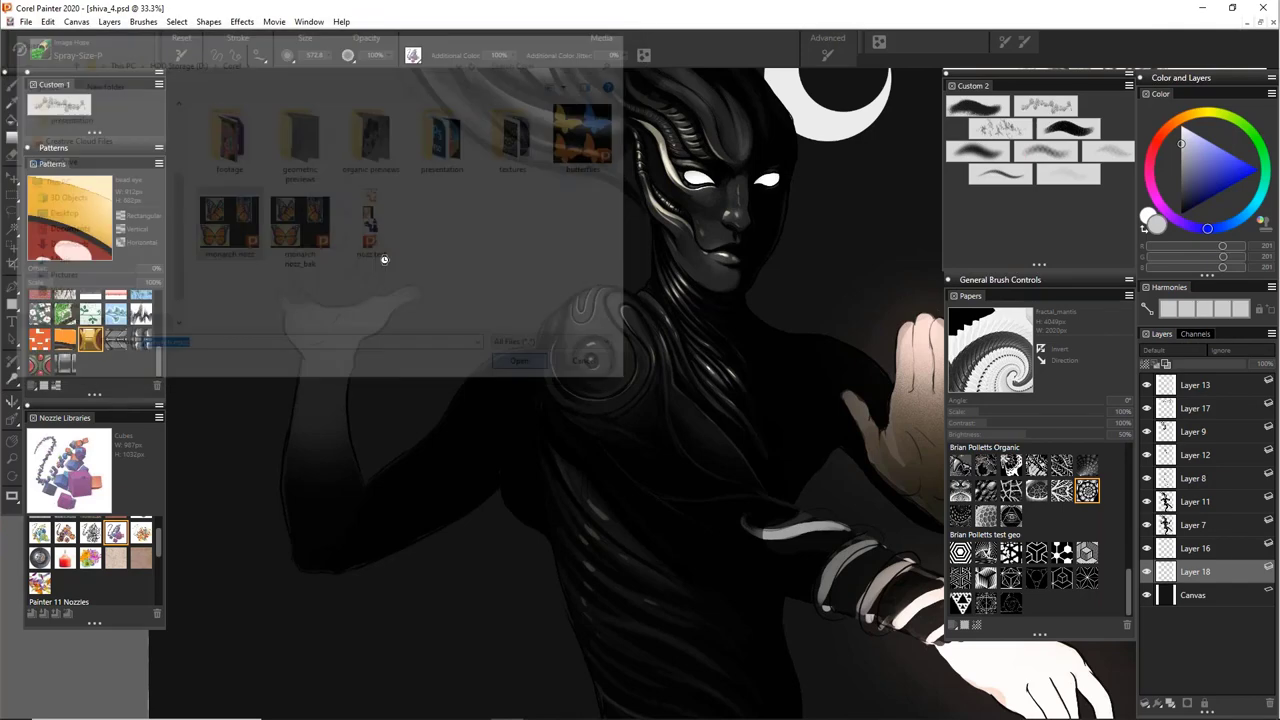
Make a test spray with the loaded nozzle, undo it, and reduce the brush size to about 73
mouse_move(528, 243)
mouse_down()
mouse_move(400, 260)
mouse_move(250, 380)
mouse_move(300, 460)
mouse_move(470, 330)
mouse_up()
key(ctrl+z)
mouse_move(527, 226)
mouse_down()
mouse_move(490, 227)
mouse_move(511, 230)
mouse_up()
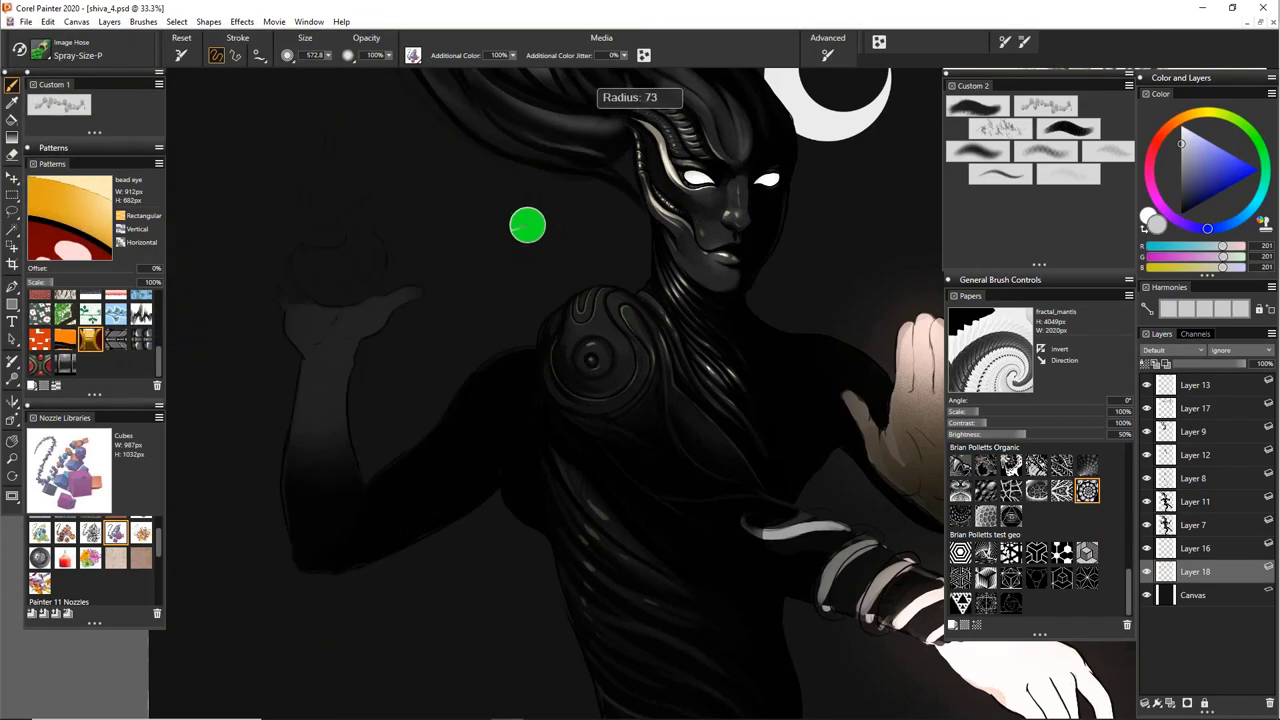
Spray monarch butterflies around the head, shoulder and crescent moon, and undo the strokes
mouse_move(418, 108)
mouse_down()
mouse_move(562, 180)
mouse_move(646, 300)
mouse_move(392, 262)
mouse_move(620, 395)
mouse_up()
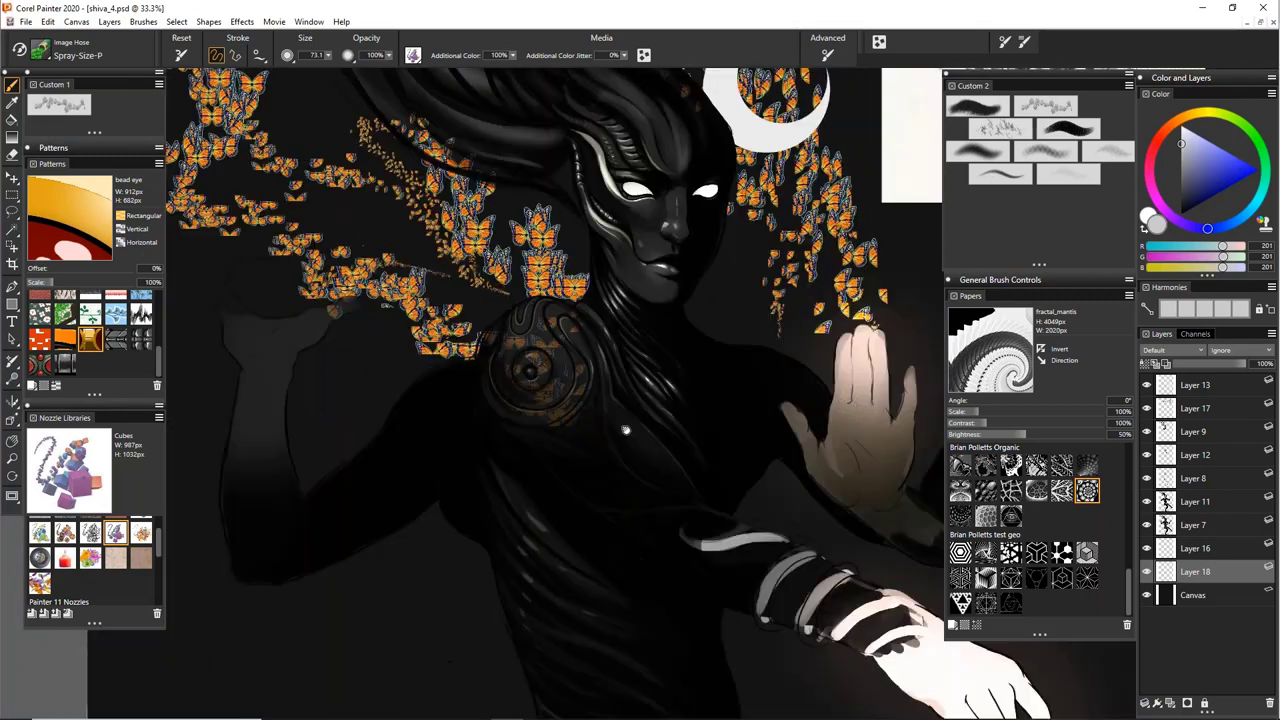
drag(626, 430, 628, 432)
key(ctrl+z)
key(ctrl+z)
key(ctrl+z)
key(ctrl+z)
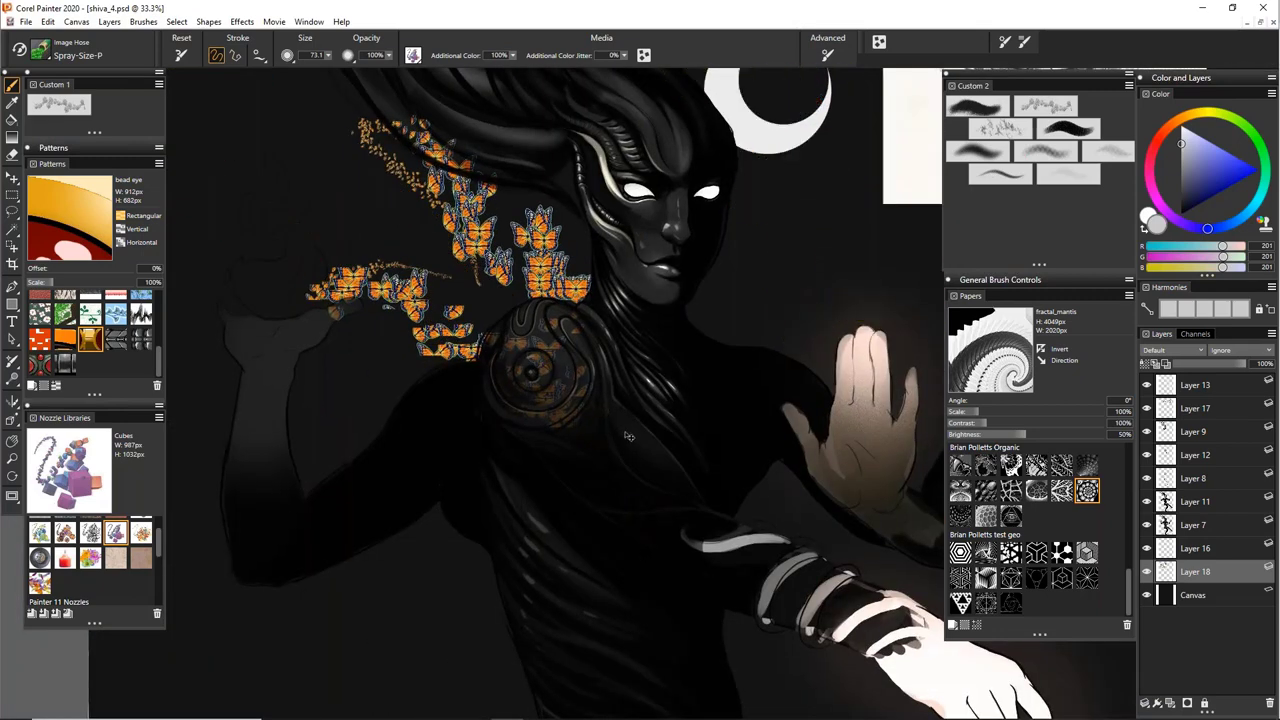
drag(640, 367, 479, 450)
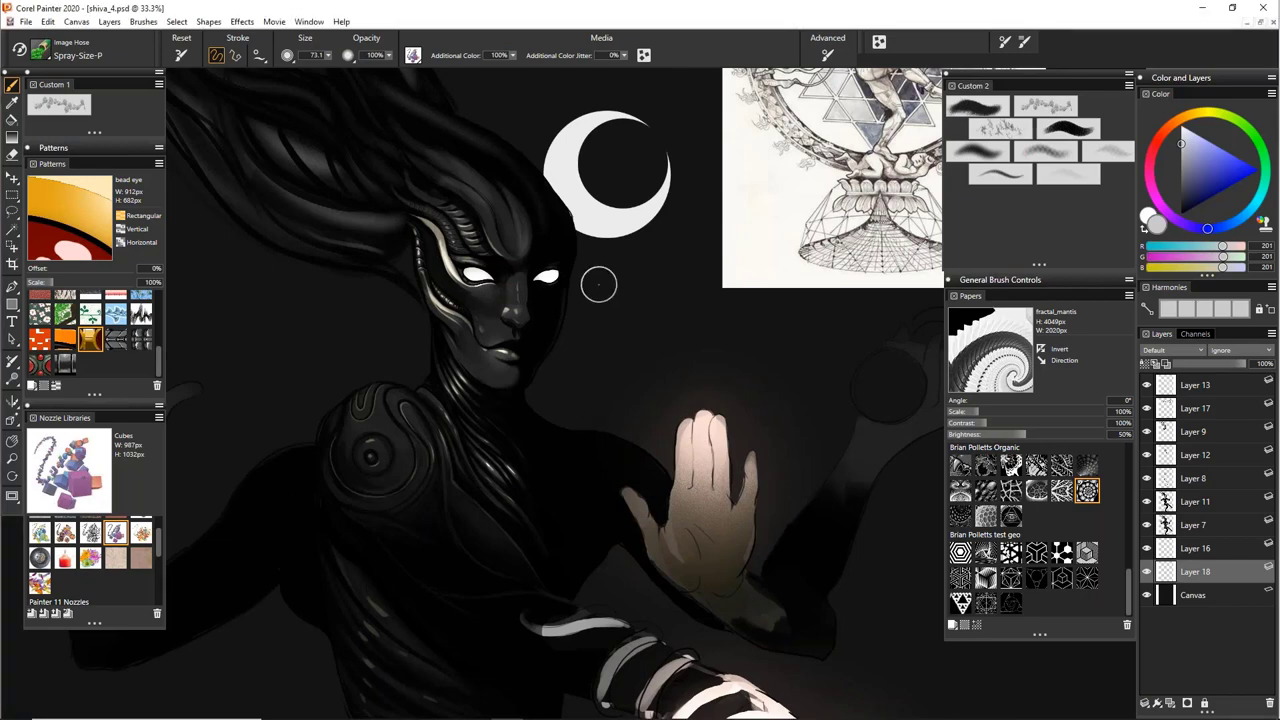
mouse_move(599, 286)
mouse_down()
mouse_move(612, 322)
mouse_move(650, 270)
mouse_move(530, 125)
mouse_move(632, 345)
mouse_up()
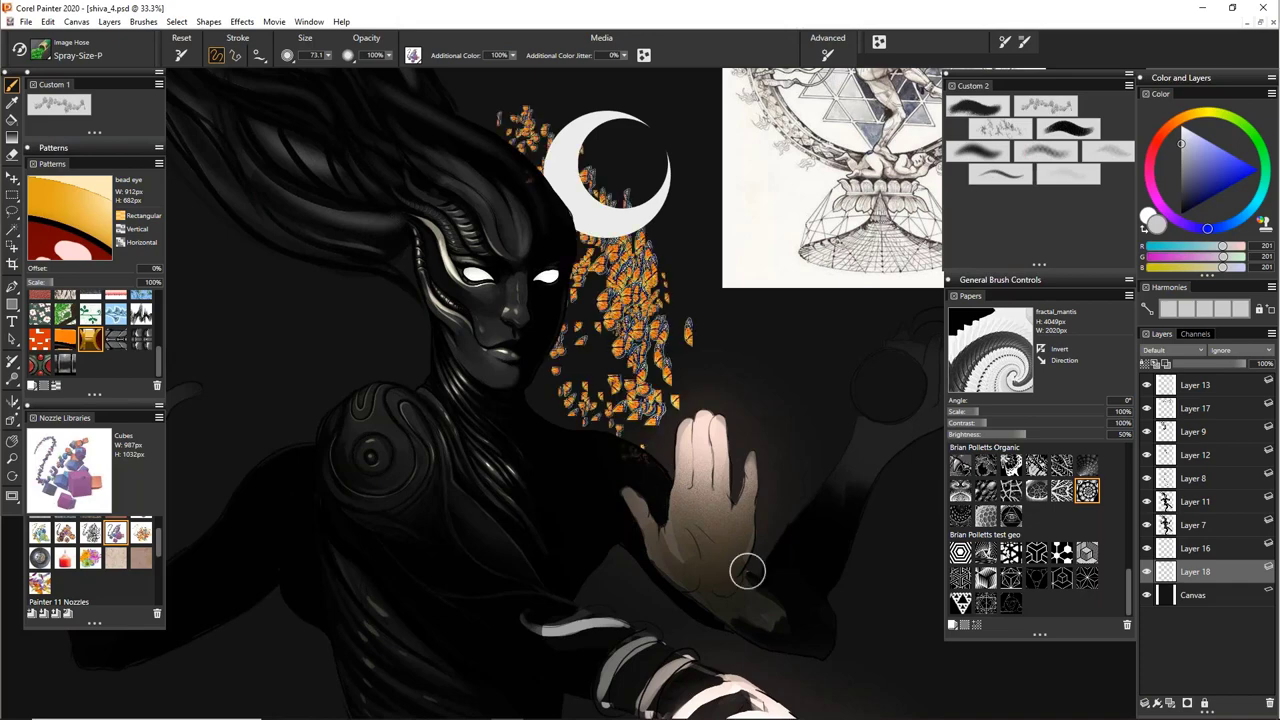
key(ctrl+z)
scroll(728, 354, down, 6)
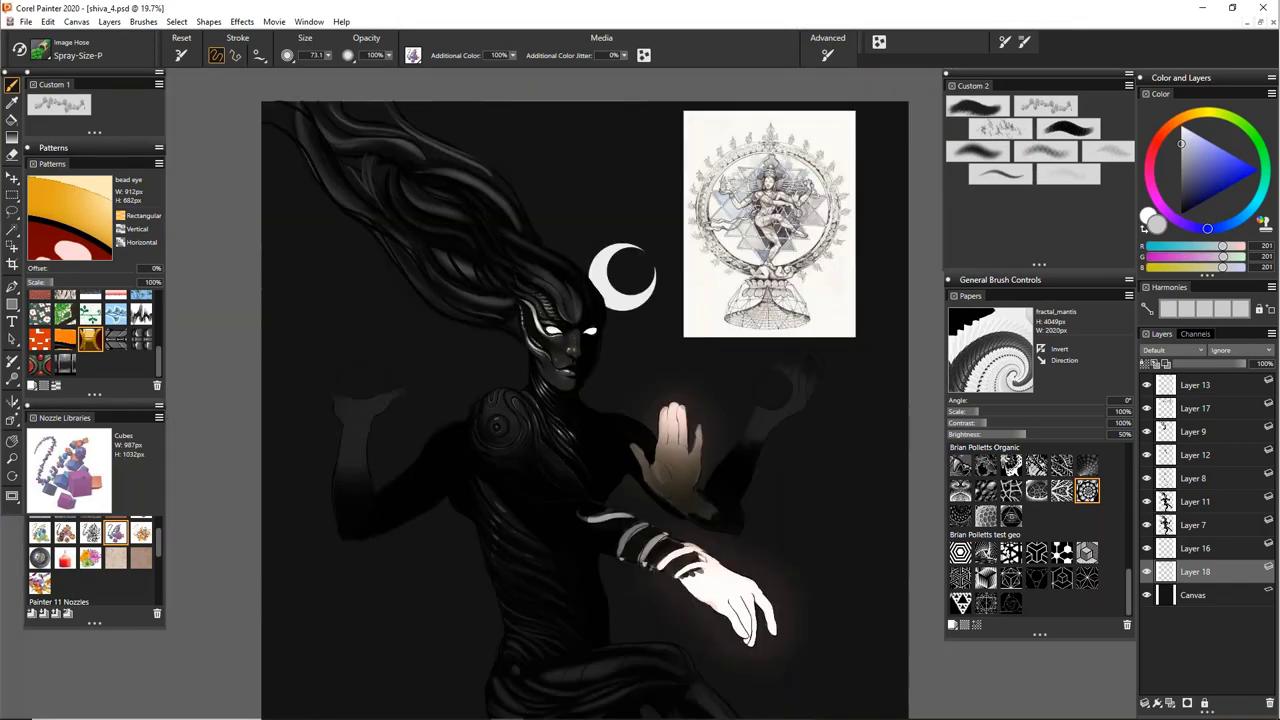
scroll(724, 366, up, 2)
scroll(575, 336, up, 1)
scroll(575, 336, up, 2)
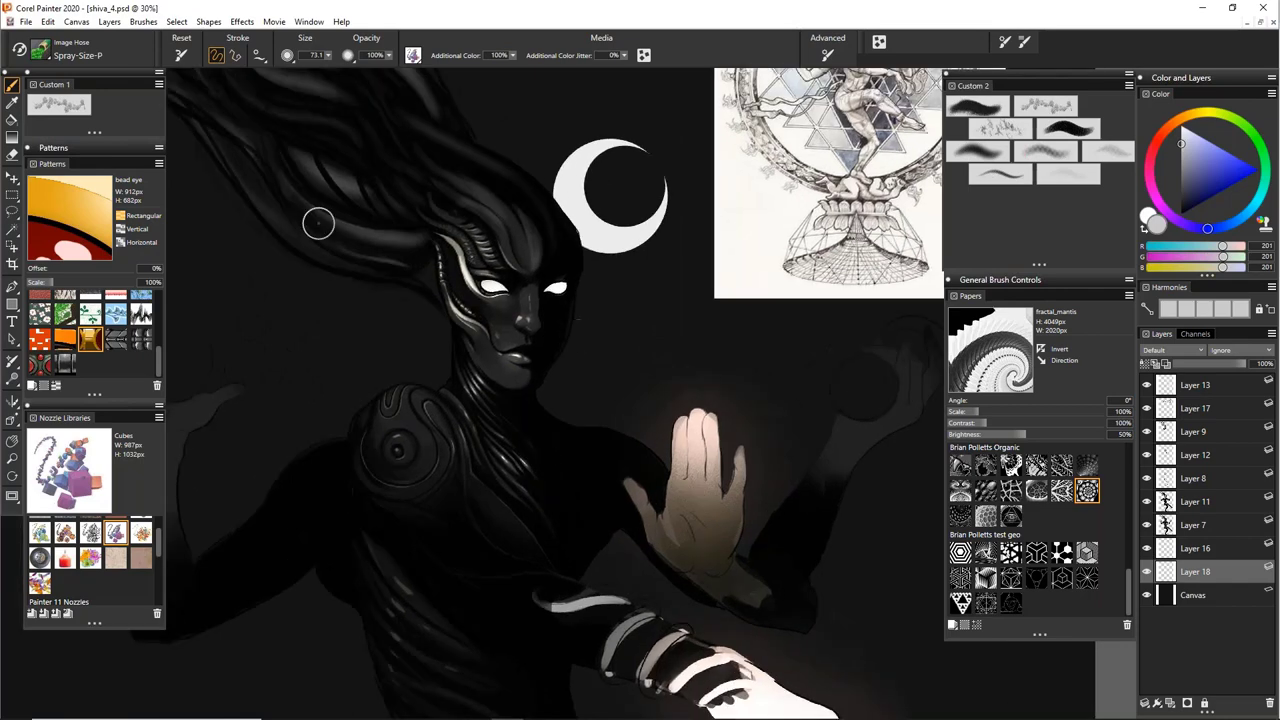
drag(322, 221, 614, 436)
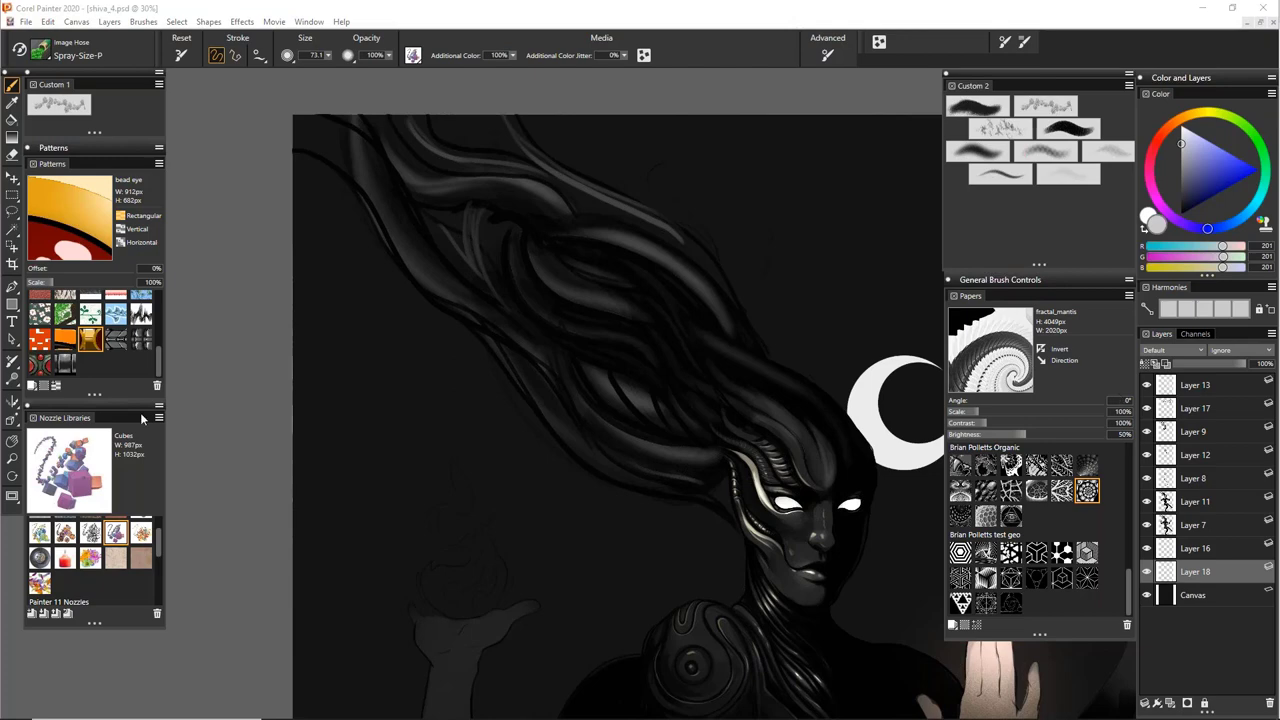
drag(807, 486, 727, 360)
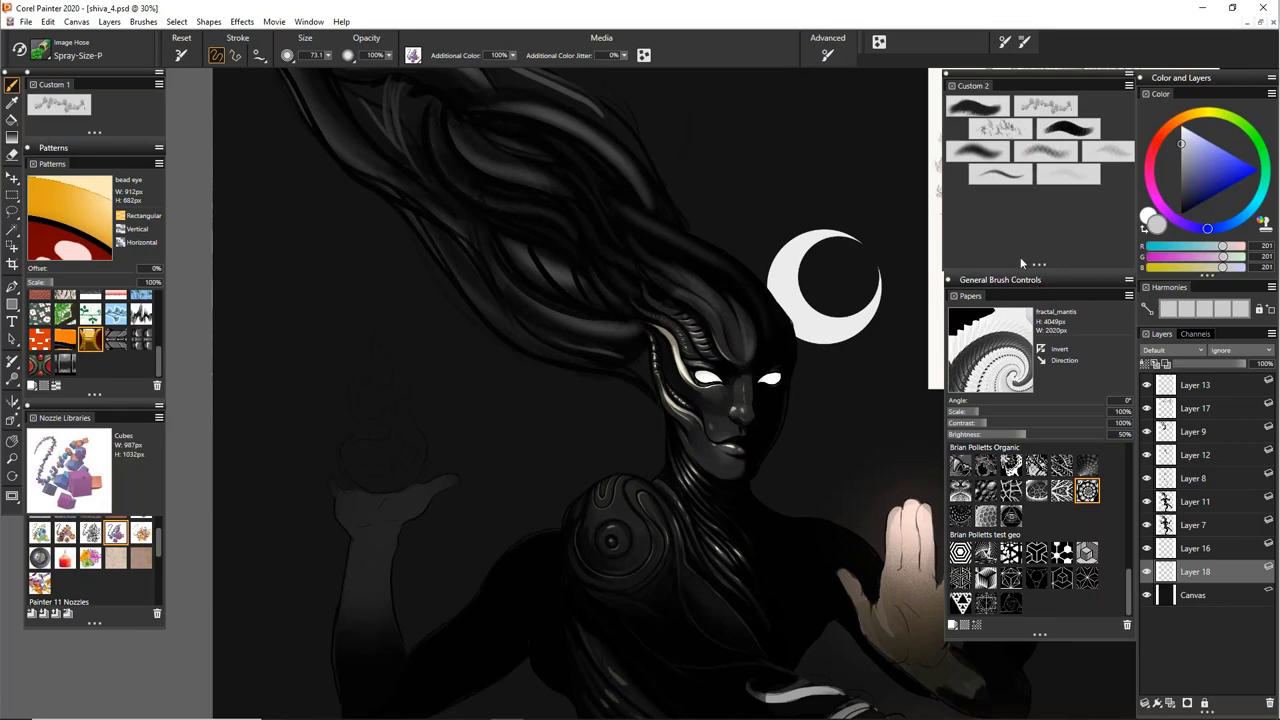
Hide and show Layer 11 to compare the figure's shading, and select that layer
click(1148, 502)
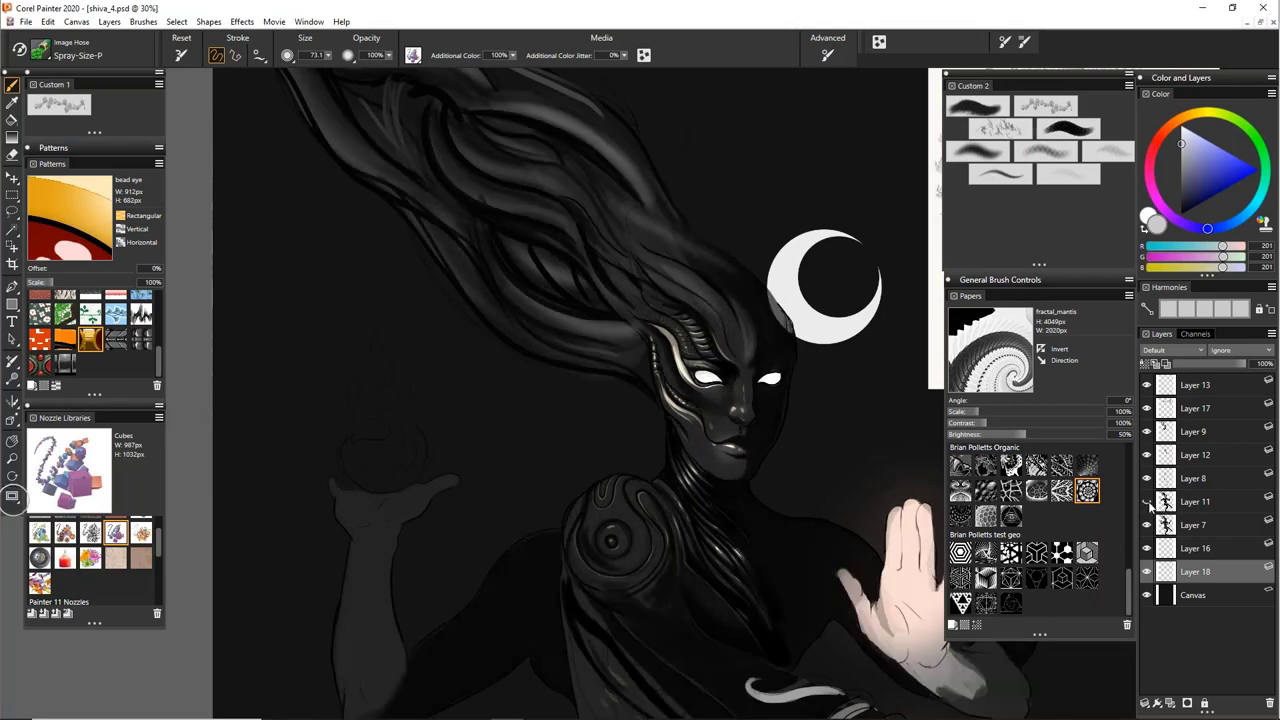
click(1148, 502)
click(1198, 504)
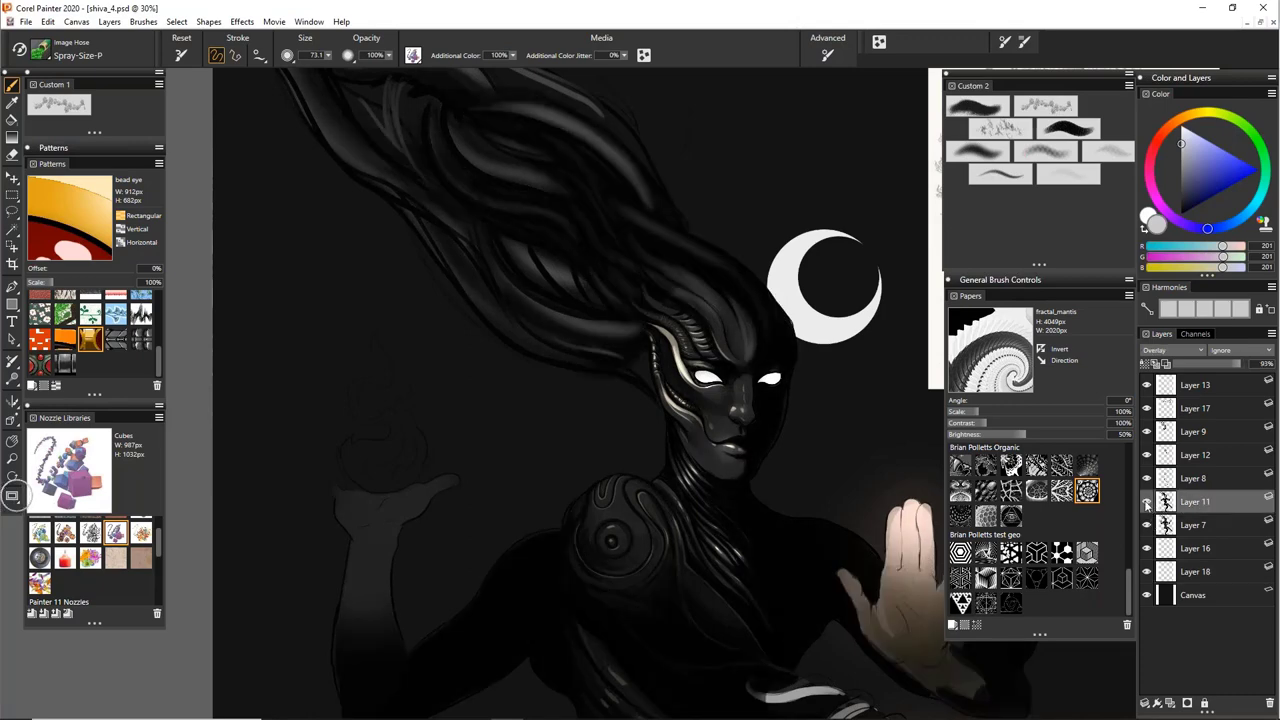
Switch to the Dull Conte brush, reduce its size to about 25, and set the colour to light grey with RGB 185
click(1067, 131)
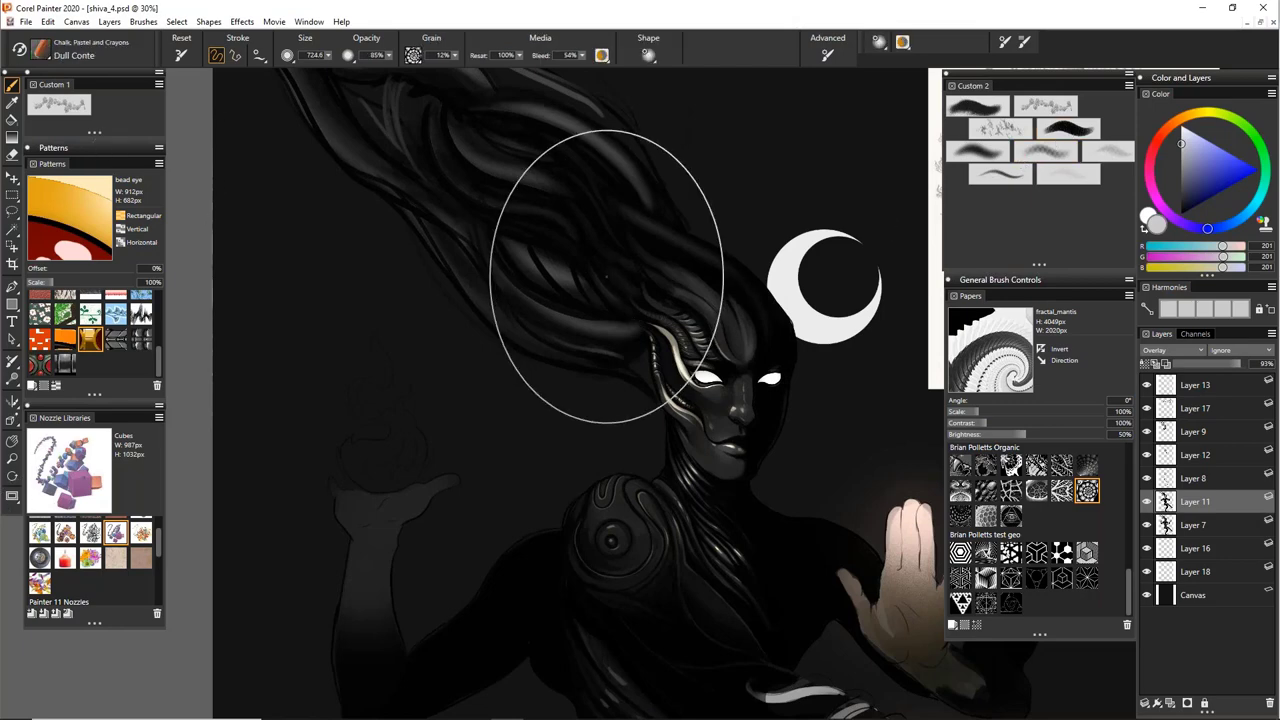
mouse_move(577, 280)
mouse_down()
mouse_move(563, 287)
mouse_move(589, 275)
mouse_up()
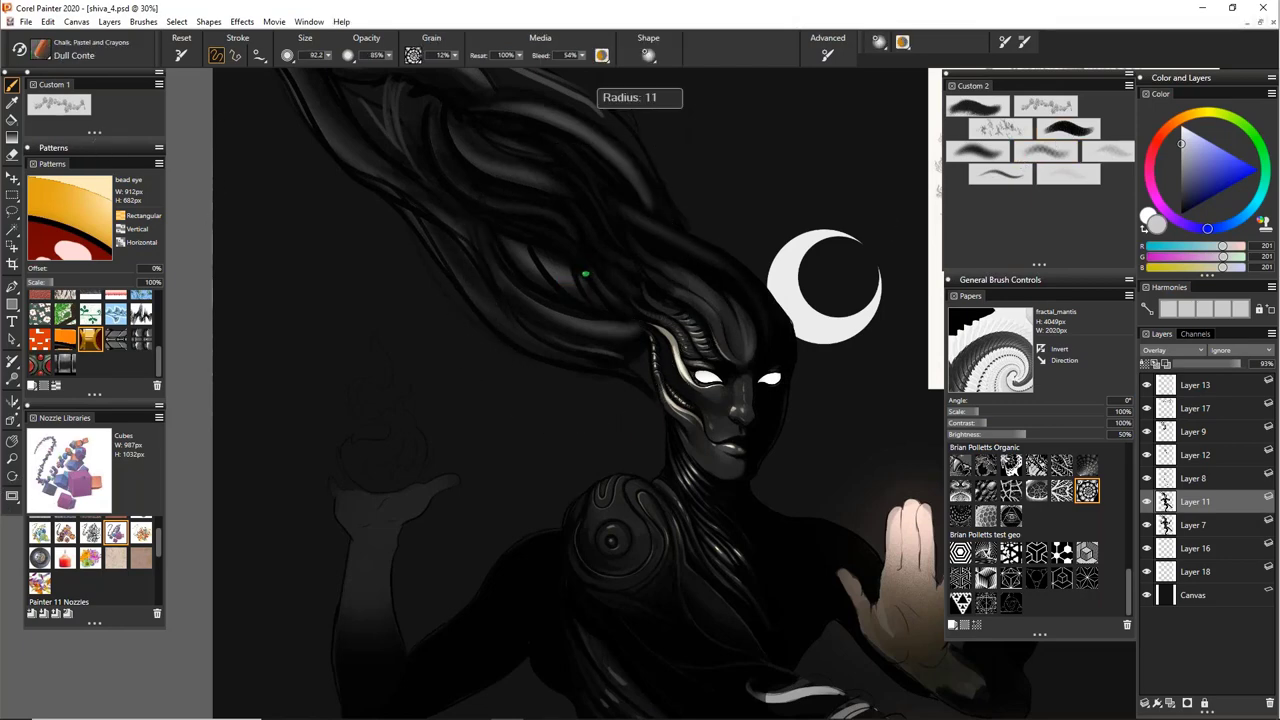
alt+click(622, 143)
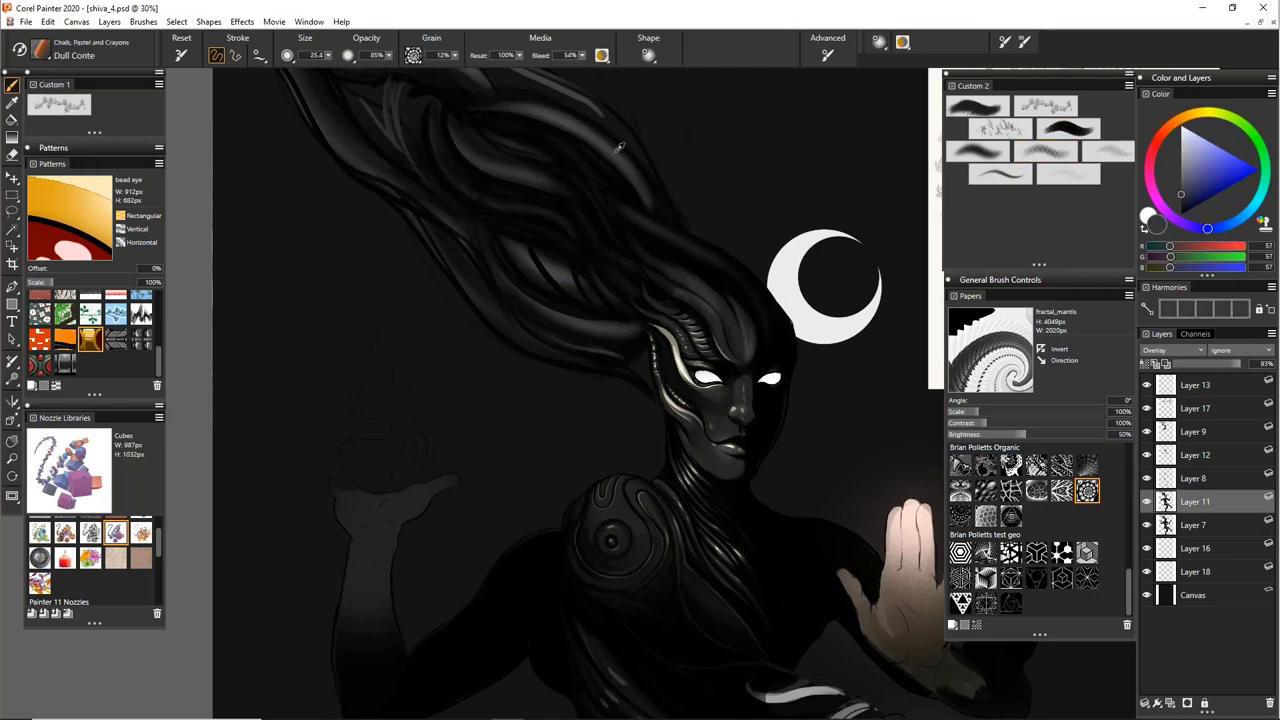
drag(1180, 163, 1180, 149)
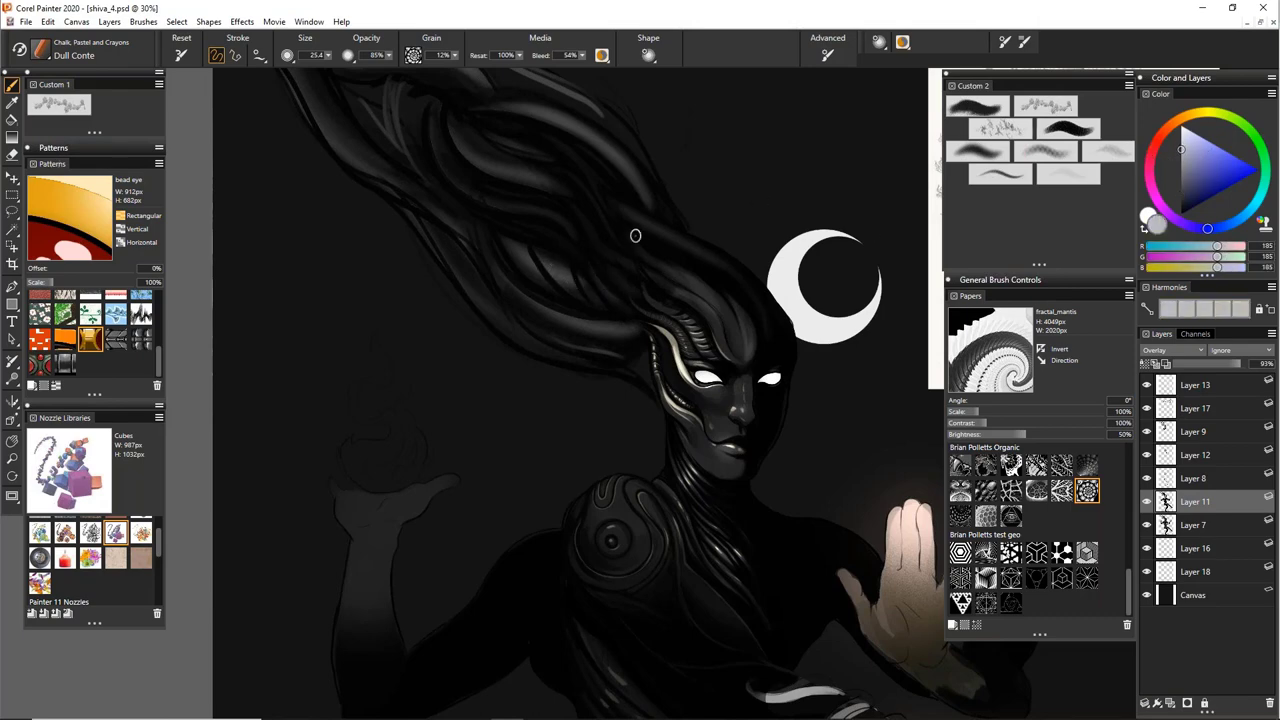
On Layer 17, paint light grey textured highlights in the lower hair strands, and undo a trial highlight on the forehead
click(1200, 408)
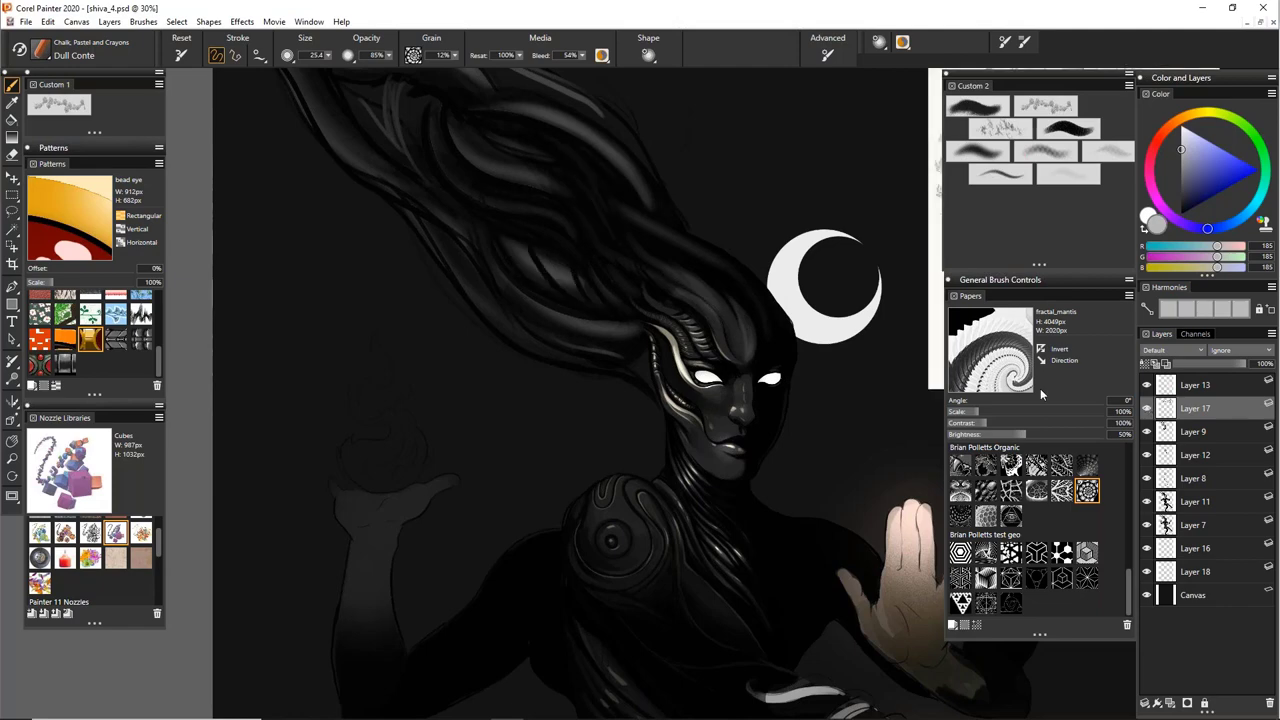
mouse_move(551, 265)
mouse_down()
mouse_move(566, 281)
mouse_move(514, 243)
mouse_move(529, 264)
mouse_up()
drag(755, 219, 561, 173)
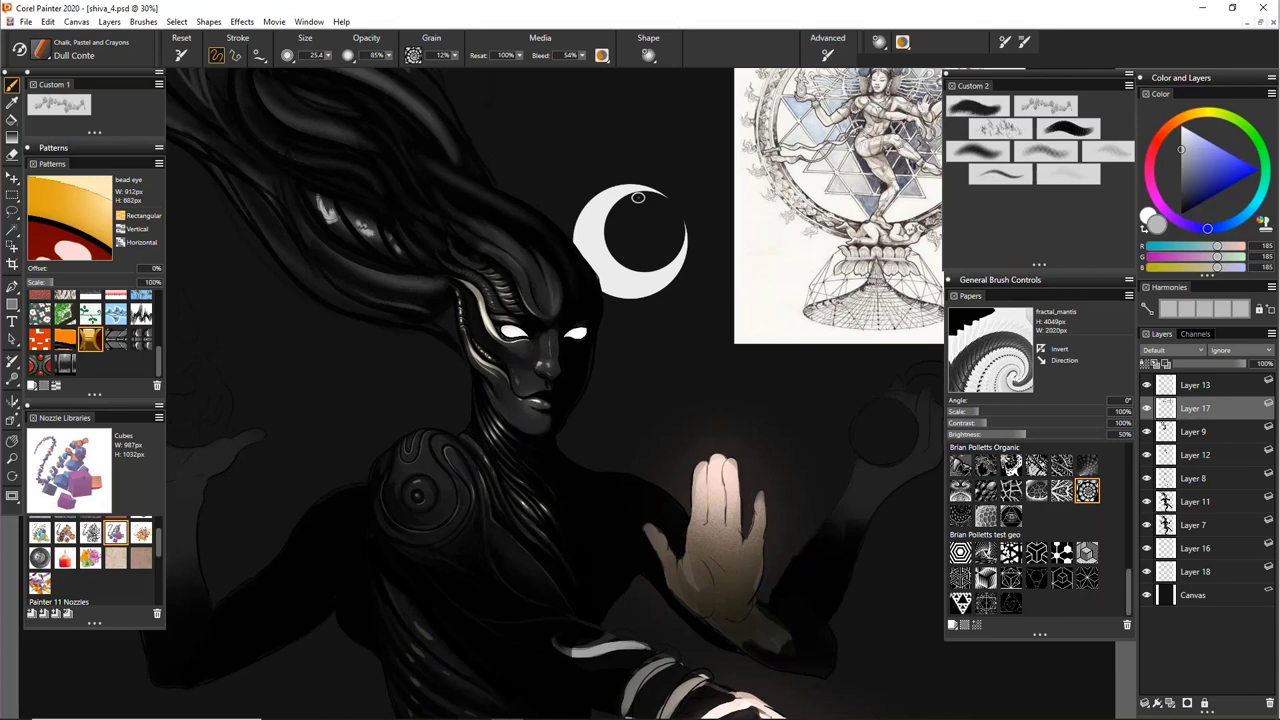
mouse_move(542, 287)
mouse_down()
mouse_move(542, 308)
mouse_move(516, 244)
mouse_up()
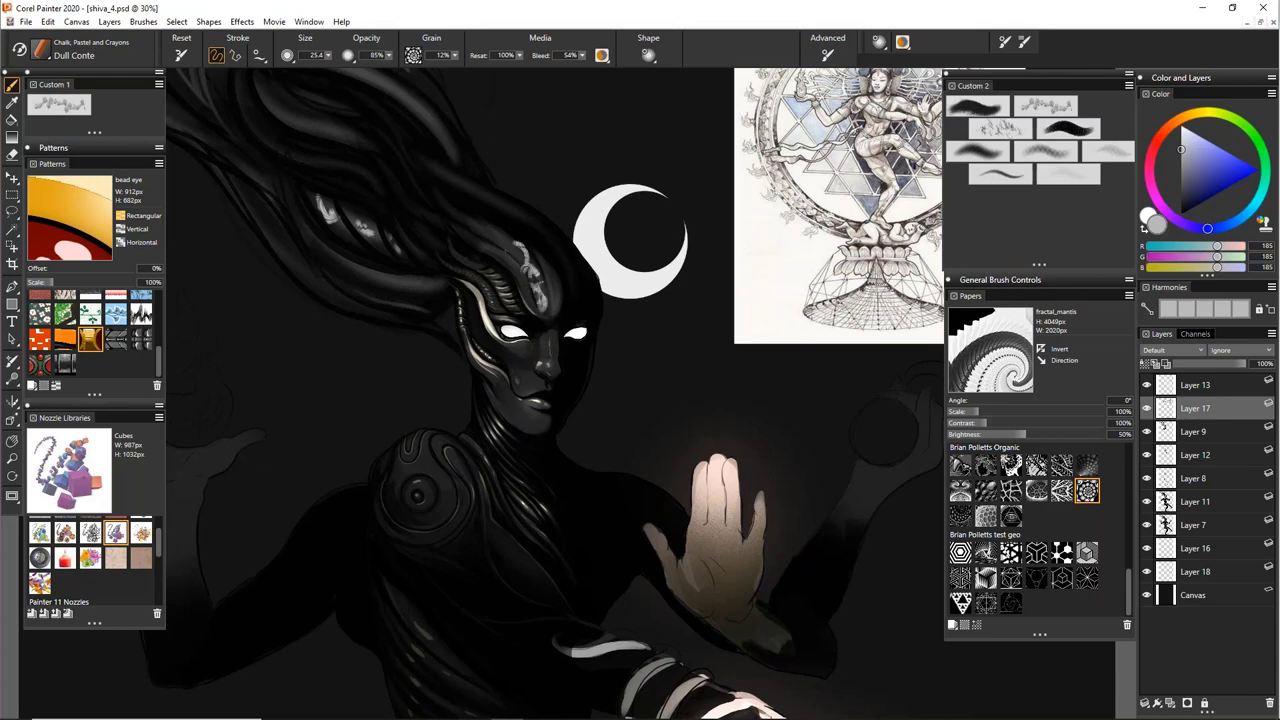
key(ctrl+z)
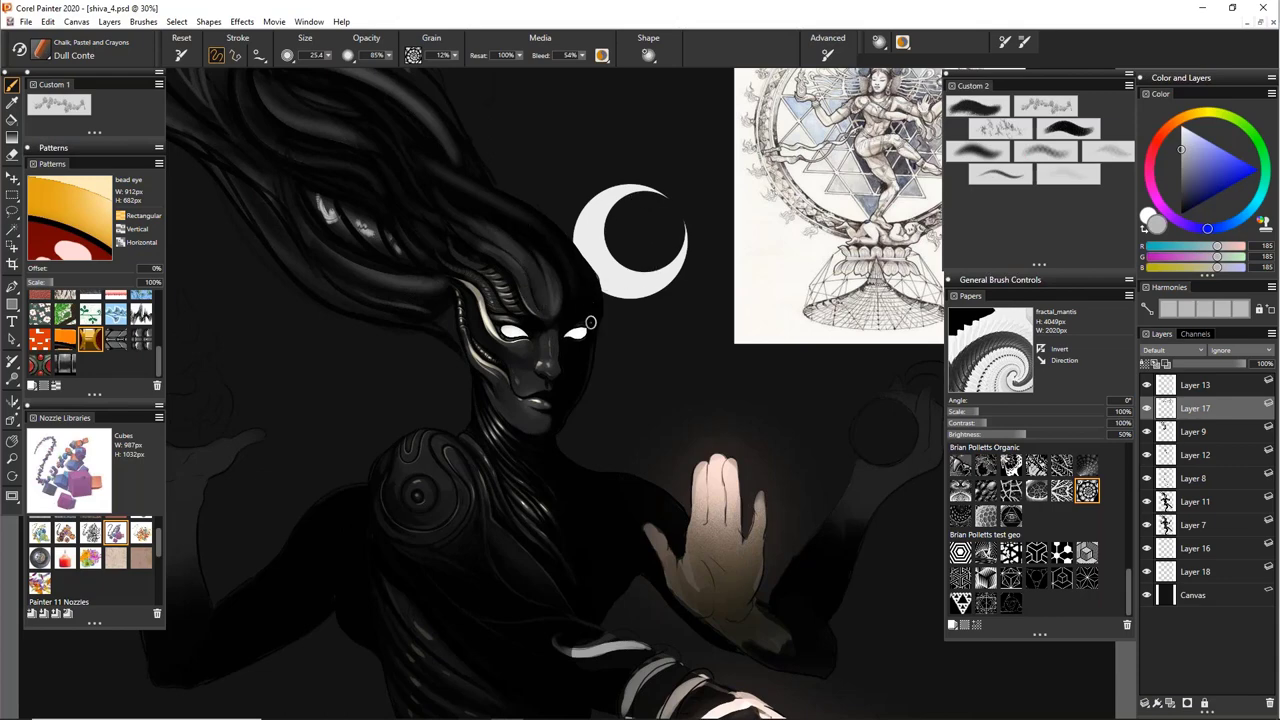
drag(648, 343, 791, 399)
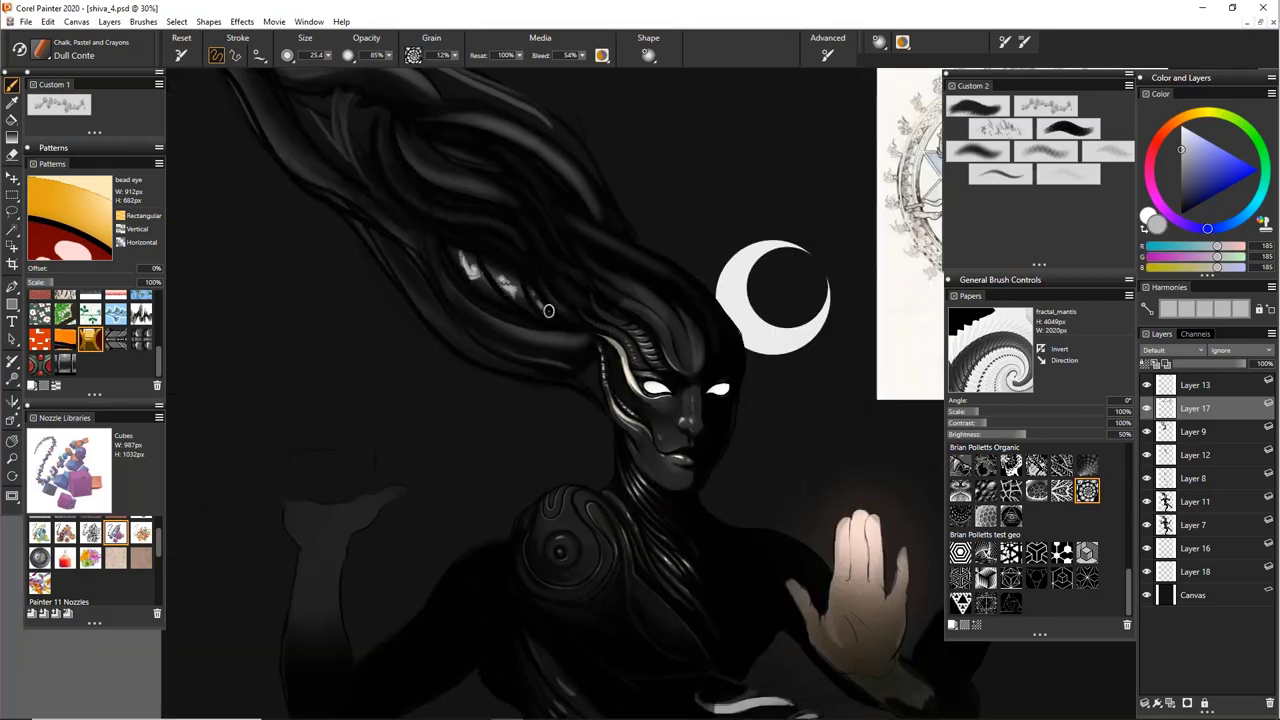
drag(511, 245, 370, 144)
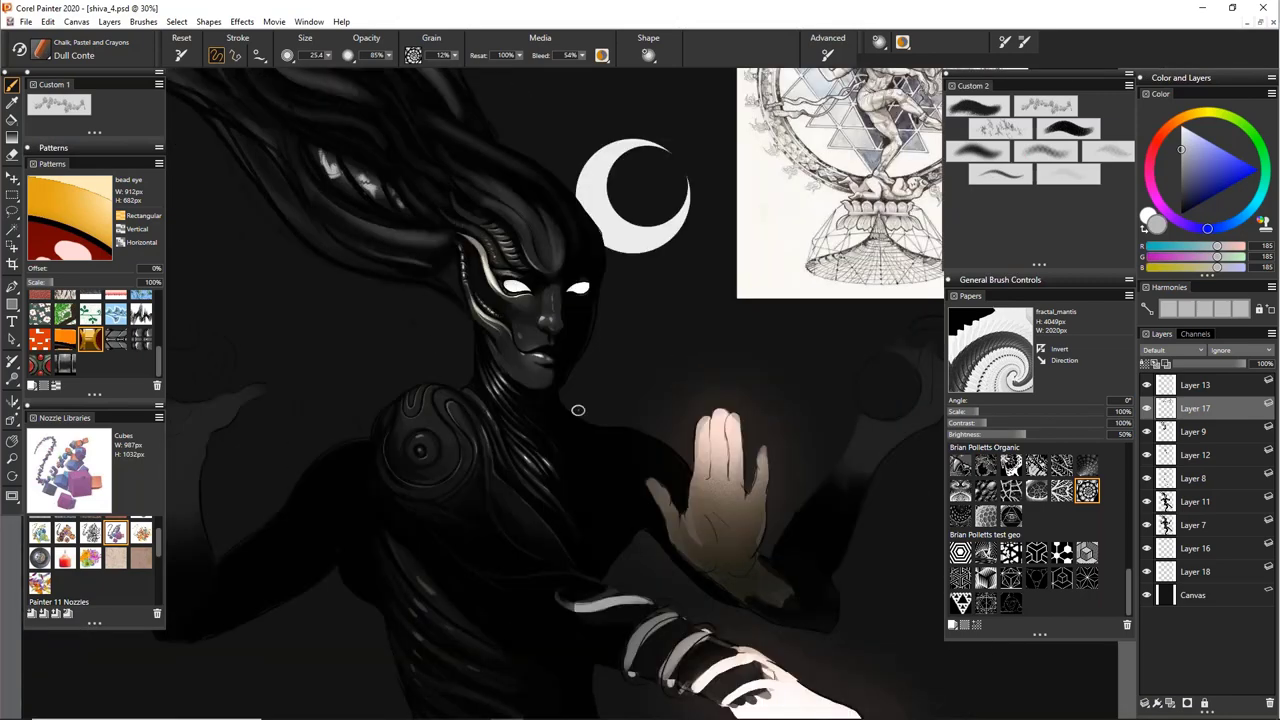
click(41, 50)
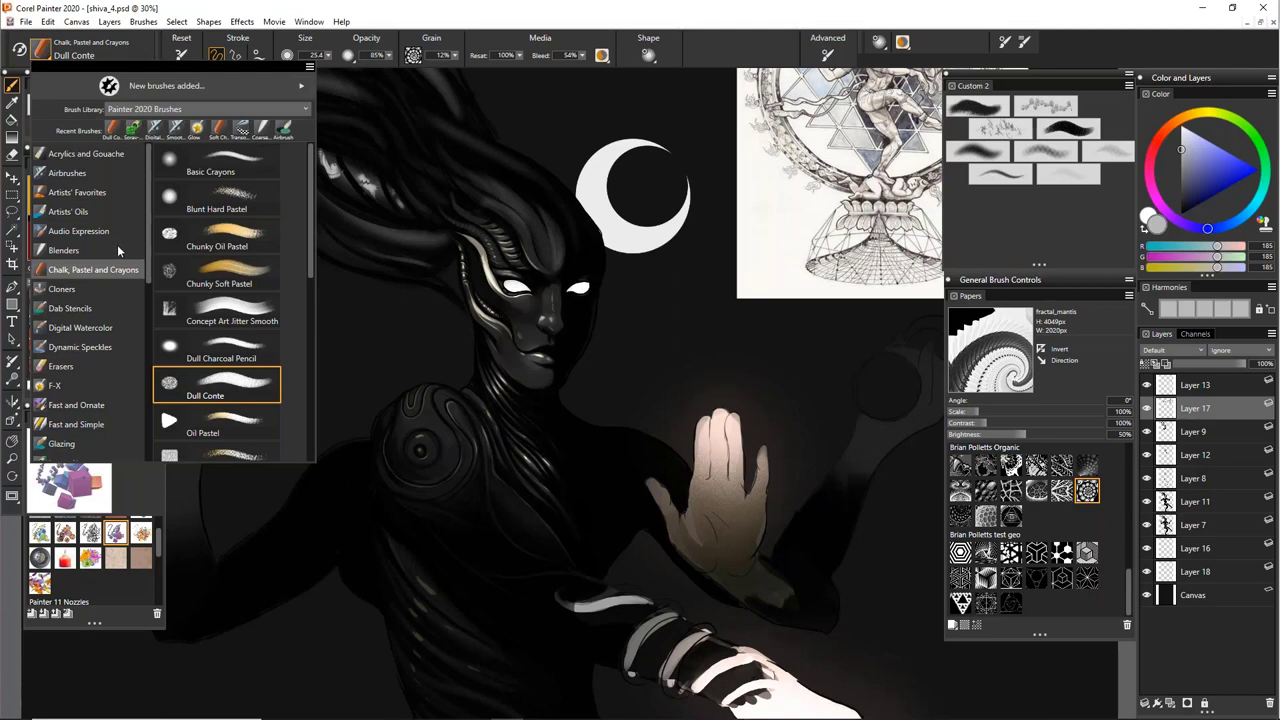
click(408, 11)
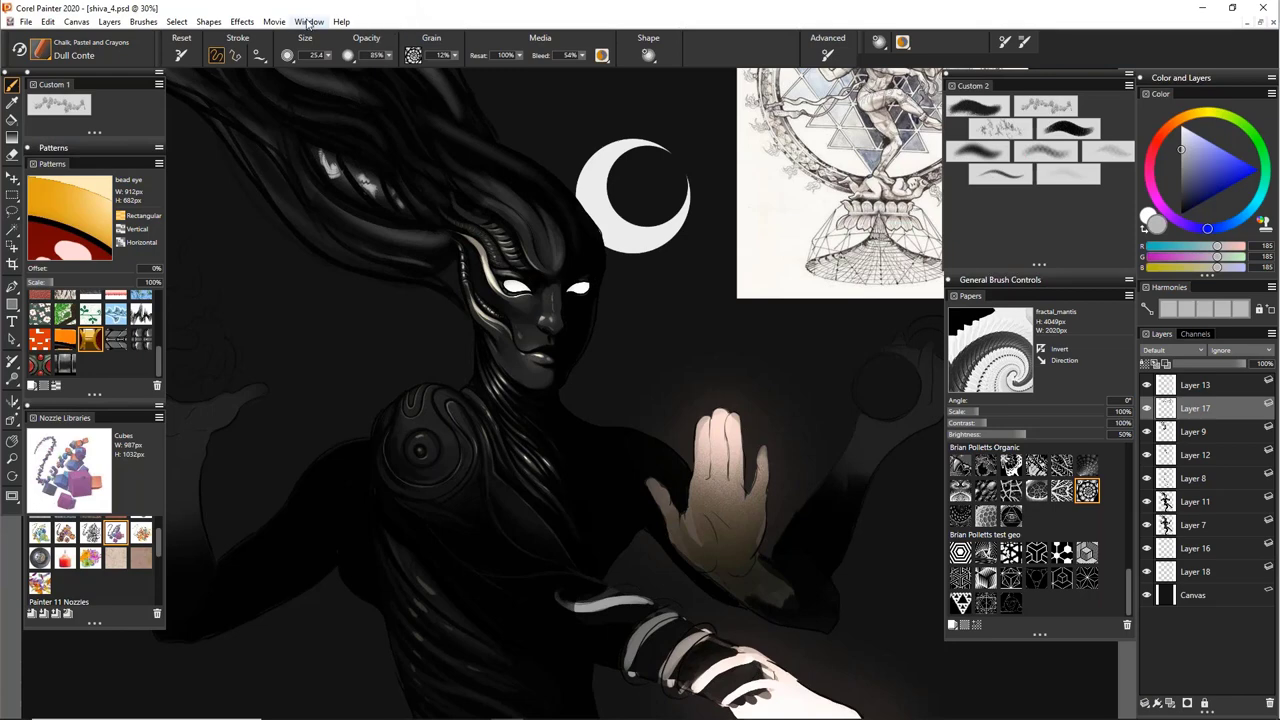
scroll(523, 189, up, 3)
scroll(530, 162, down, 3)
Activate Mirror Painting with a vertical symmetry plane, turn it off, and return to the Brush tool
click(12, 403)
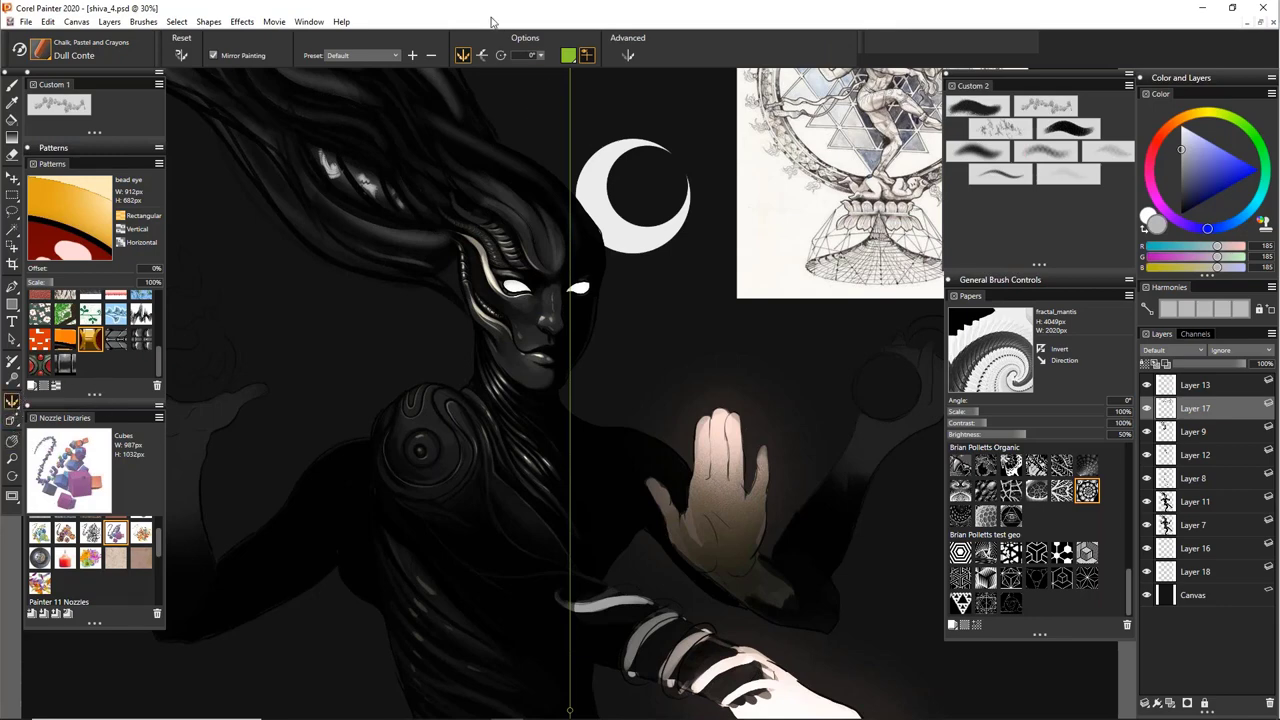
click(217, 55)
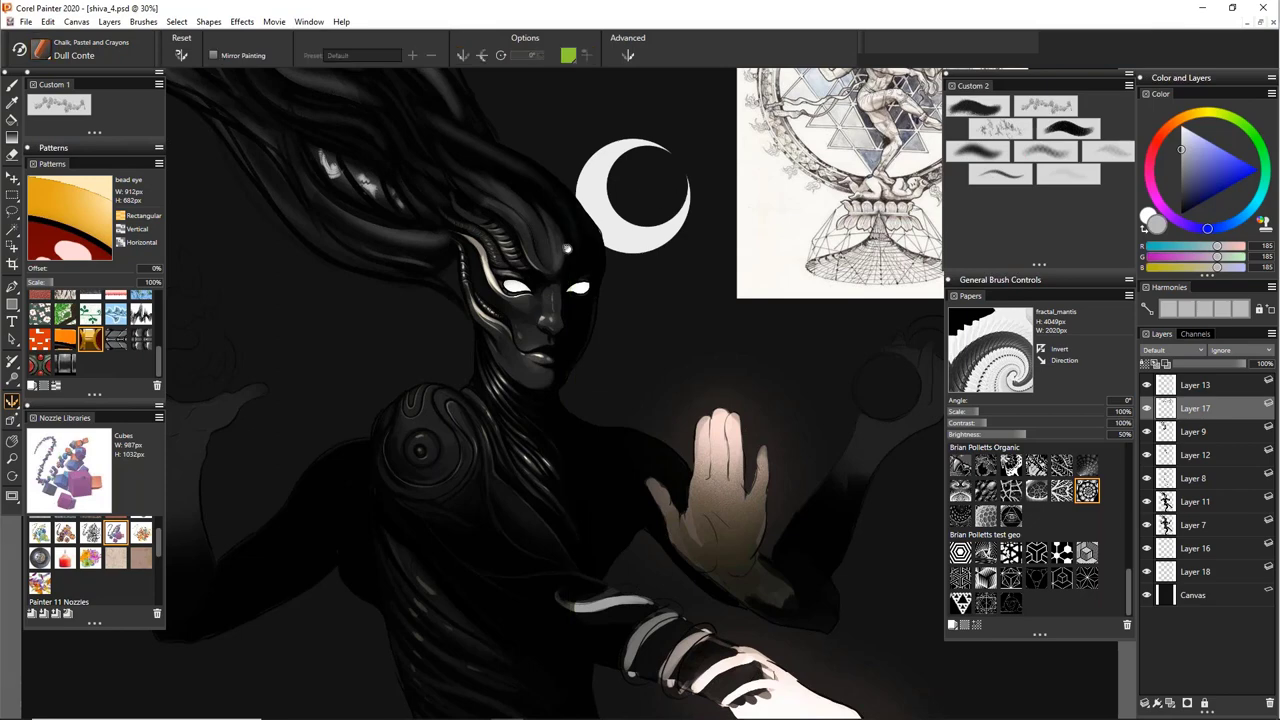
drag(566, 249, 710, 357)
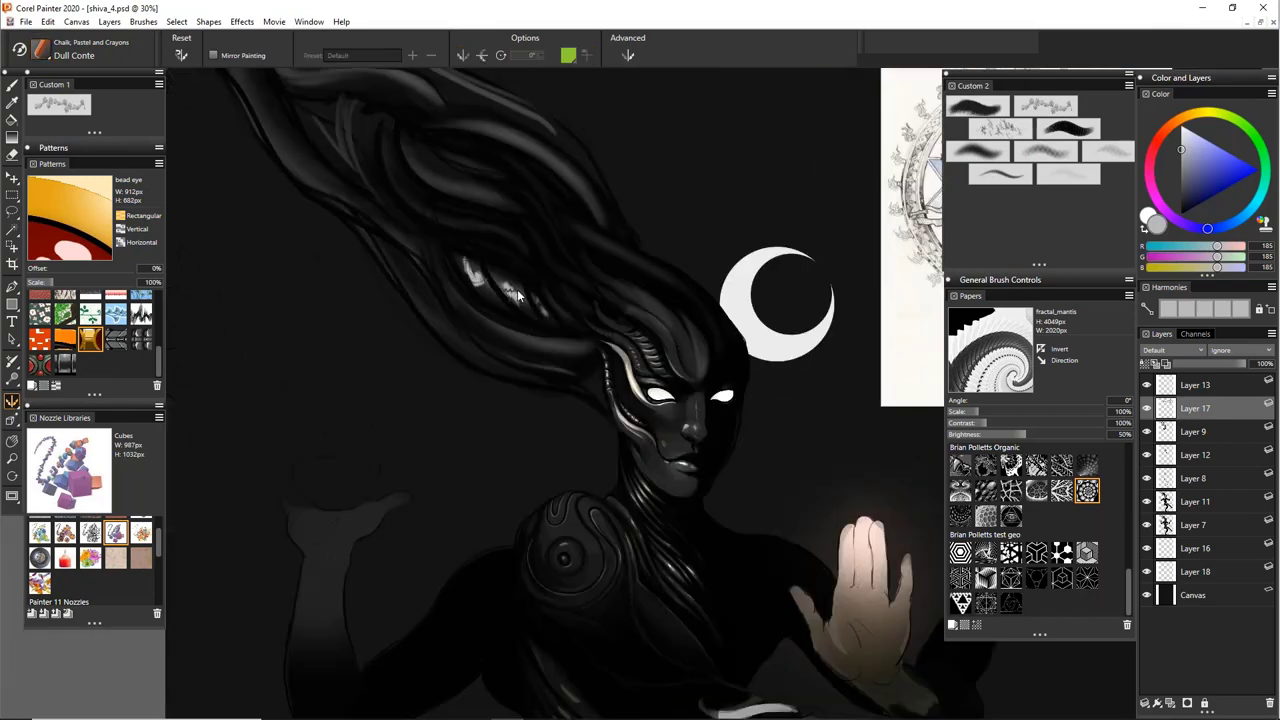
key(b)
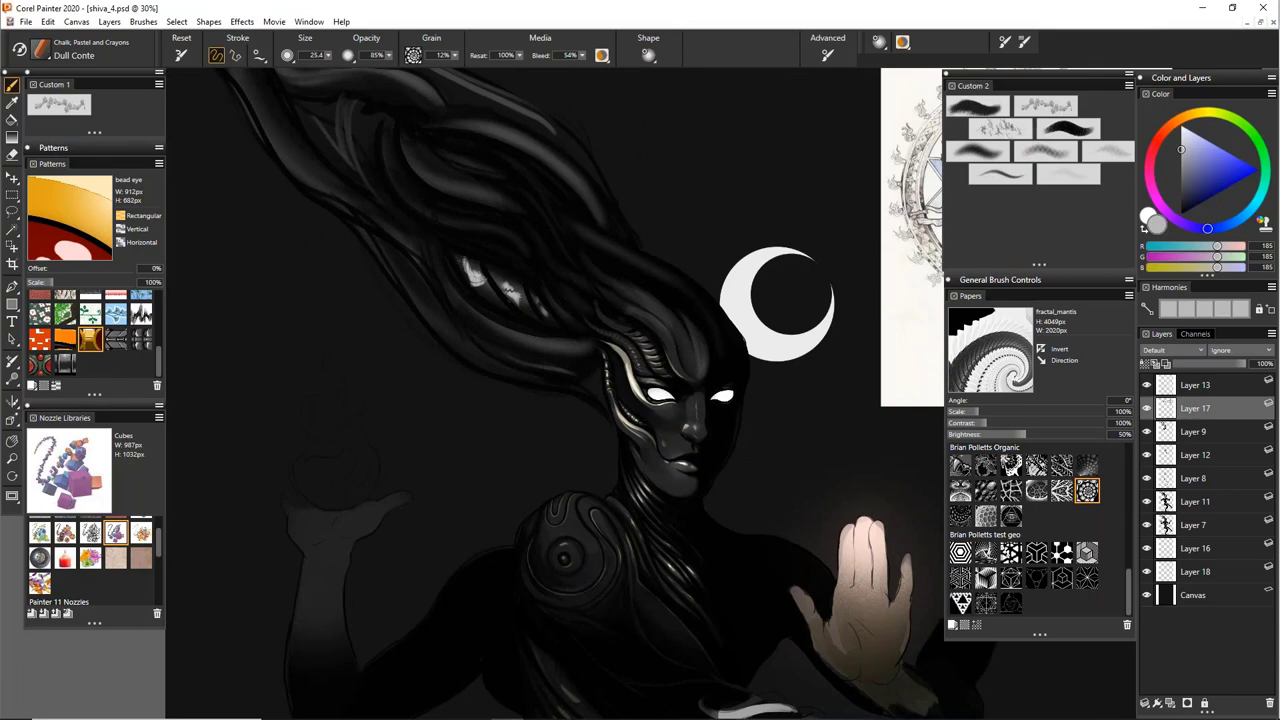
Paint light grey textured highlights along the upper and middle hair strands, and switch the paper to the isometric cube texture
drag(591, 193, 620, 267)
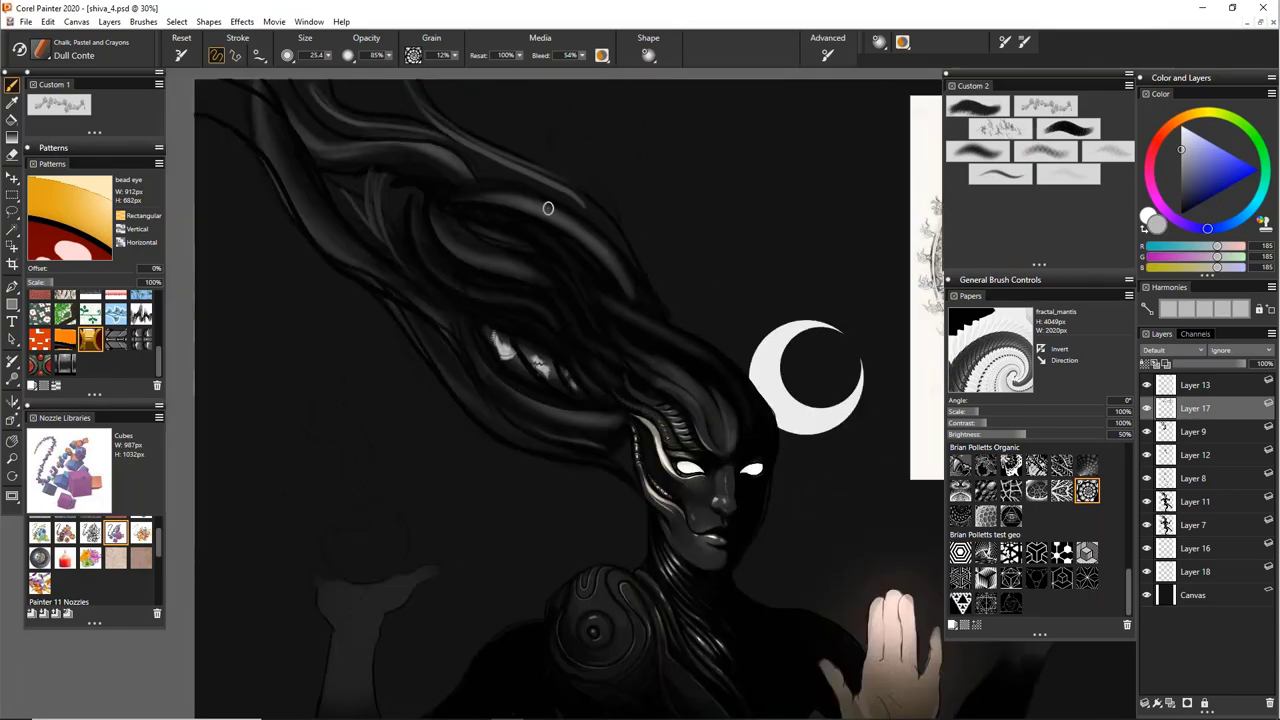
drag(550, 220, 602, 247)
mouse_move(458, 238)
mouse_down()
mouse_move(515, 281)
mouse_move(515, 308)
mouse_up()
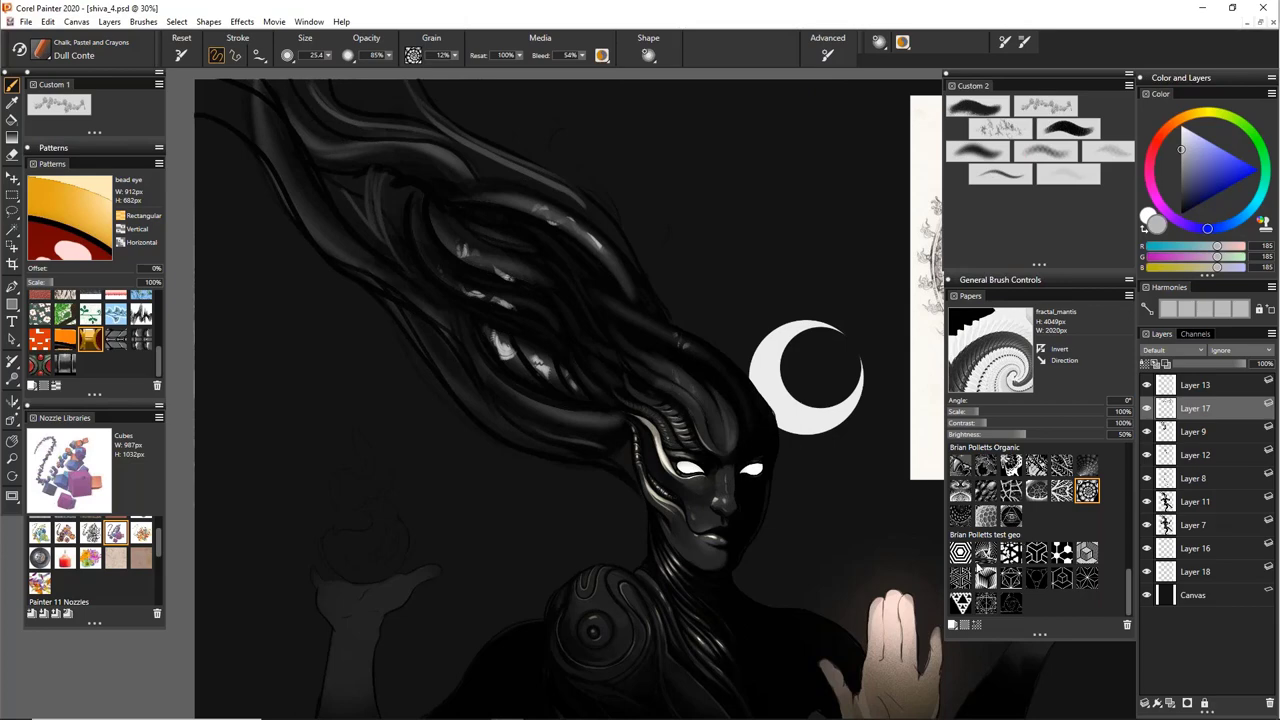
click(985, 578)
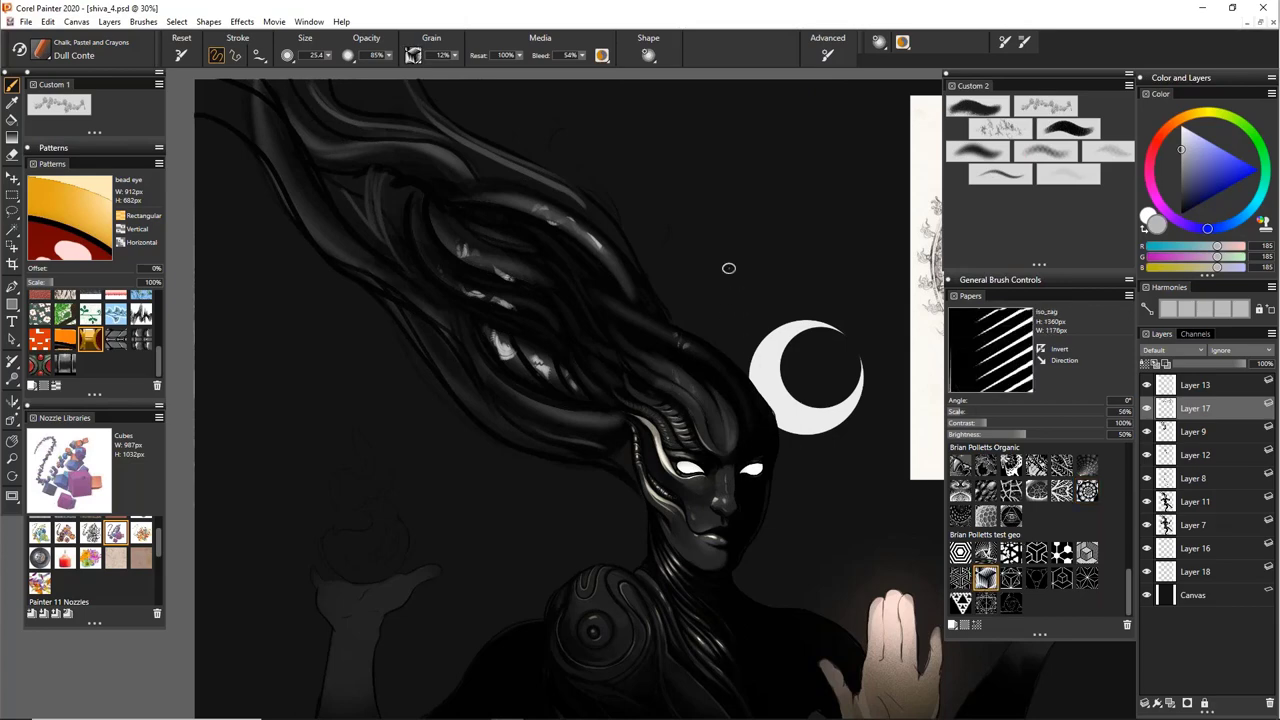
Enlarge the brush to about 228, try broad strokes of isometric cube texture over the background around the moon, and undo them
drag(717, 223, 768, 227)
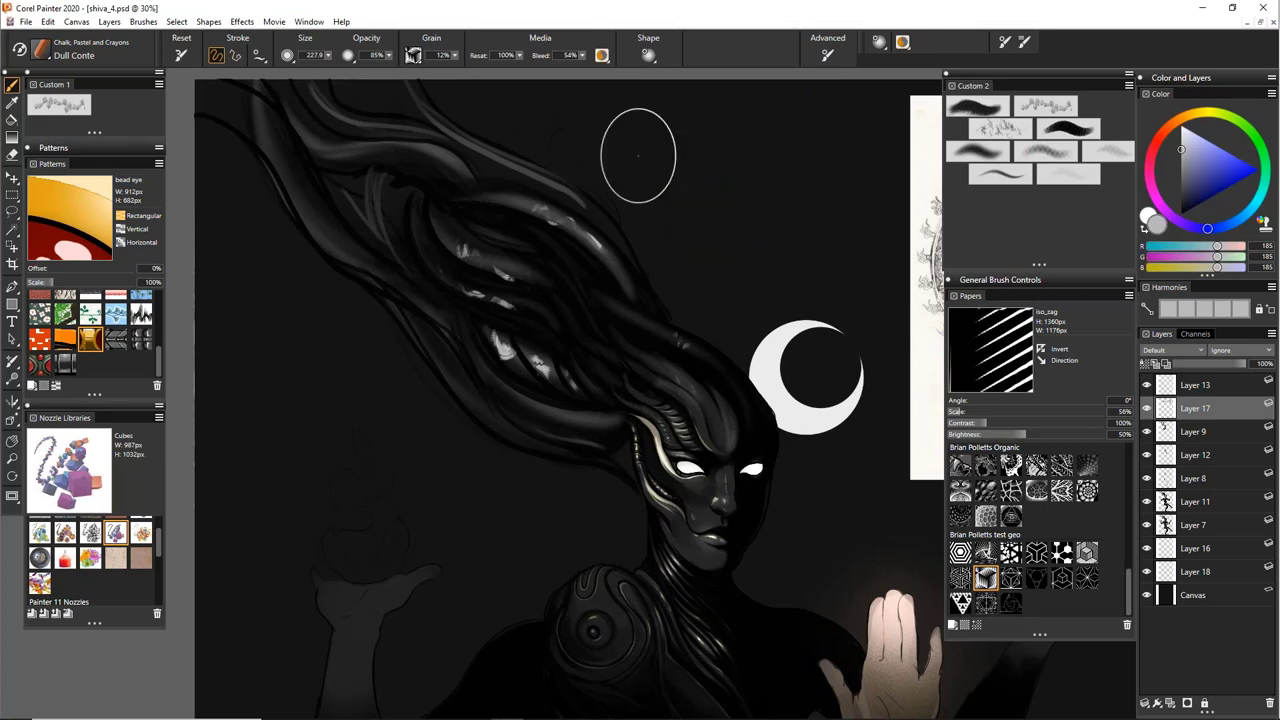
drag(656, 152, 714, 168)
mouse_move(668, 225)
mouse_down()
mouse_move(760, 250)
mouse_move(800, 320)
mouse_move(690, 270)
mouse_move(800, 350)
mouse_move(880, 685)
mouse_up()
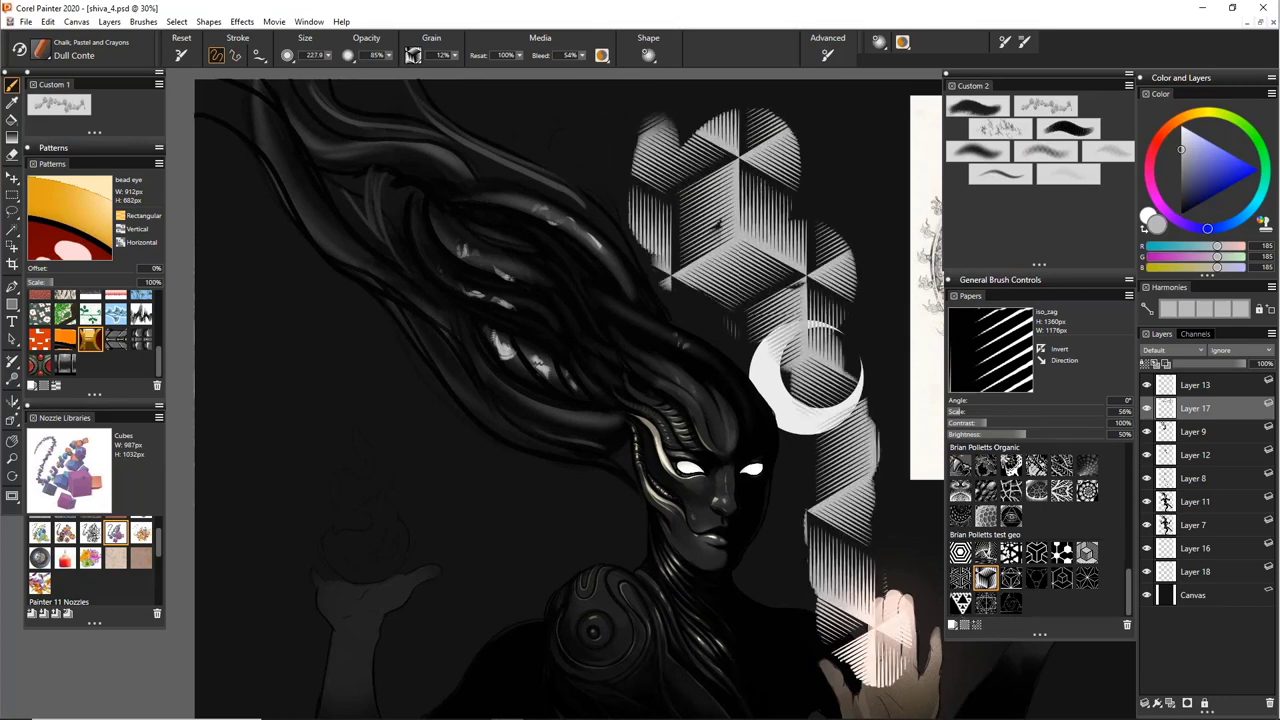
key(ctrl+z)
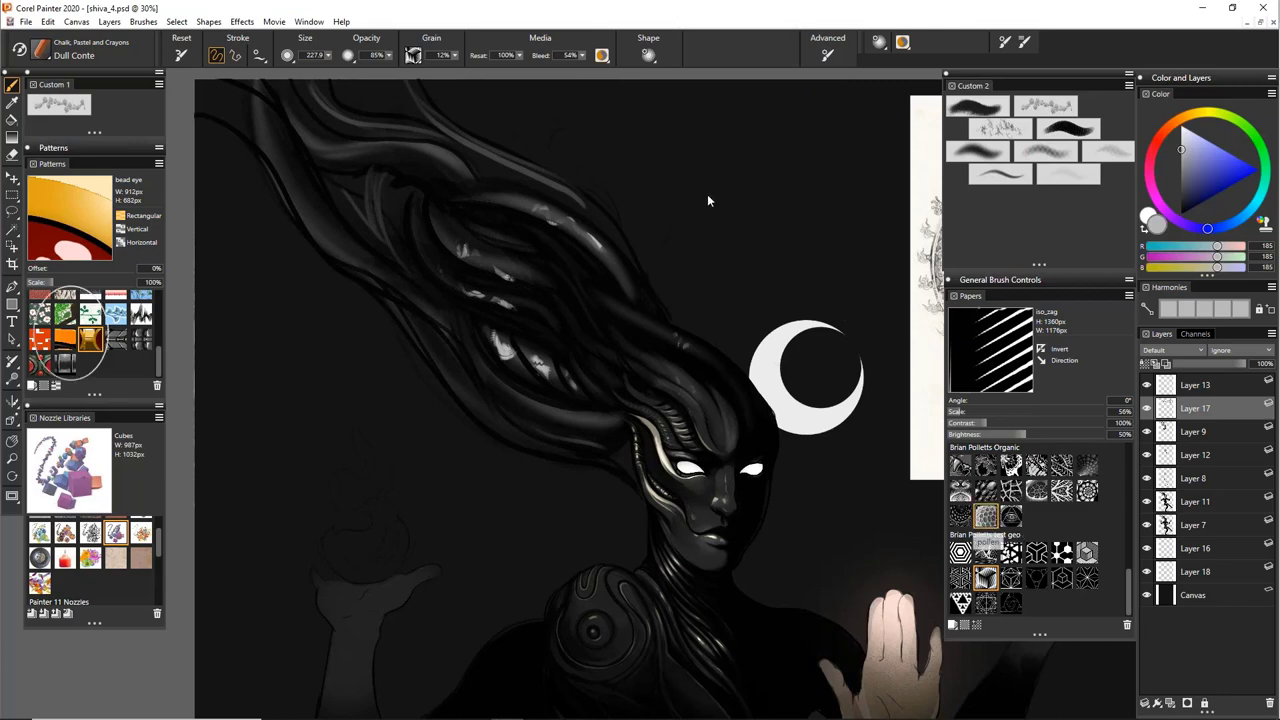
mouse_move(654, 156)
mouse_down()
mouse_move(761, 275)
mouse_move(772, 250)
mouse_move(825, 264)
mouse_up()
key(ctrl+z)
mouse_move(722, 160)
mouse_down()
mouse_move(811, 352)
mouse_move(850, 550)
mouse_move(815, 170)
mouse_move(738, 402)
mouse_up()
key(ctrl+z)
Select the mandel fractal paper, try broad strokes with a brush of about 488 beside the hair and moon, and undo them
click(960, 489)
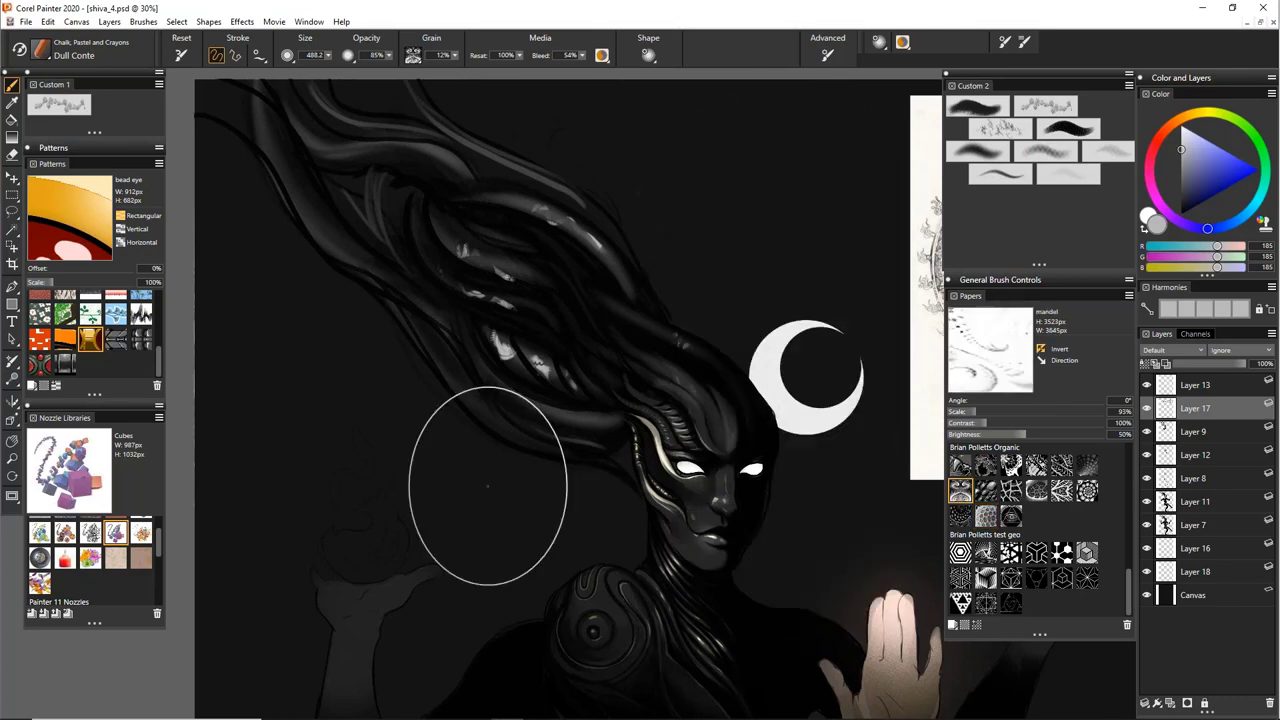
drag(488, 500, 330, 250)
key(ctrl+z)
mouse_move(745, 220)
mouse_down()
mouse_move(777, 175)
mouse_move(832, 270)
mouse_move(872, 470)
mouse_move(870, 620)
mouse_up()
key(ctrl+z)
Turn off the mandel paper's inversion, paint the fractal texture broadly around the head, hair and moon, and undo the strokes
click(1042, 349)
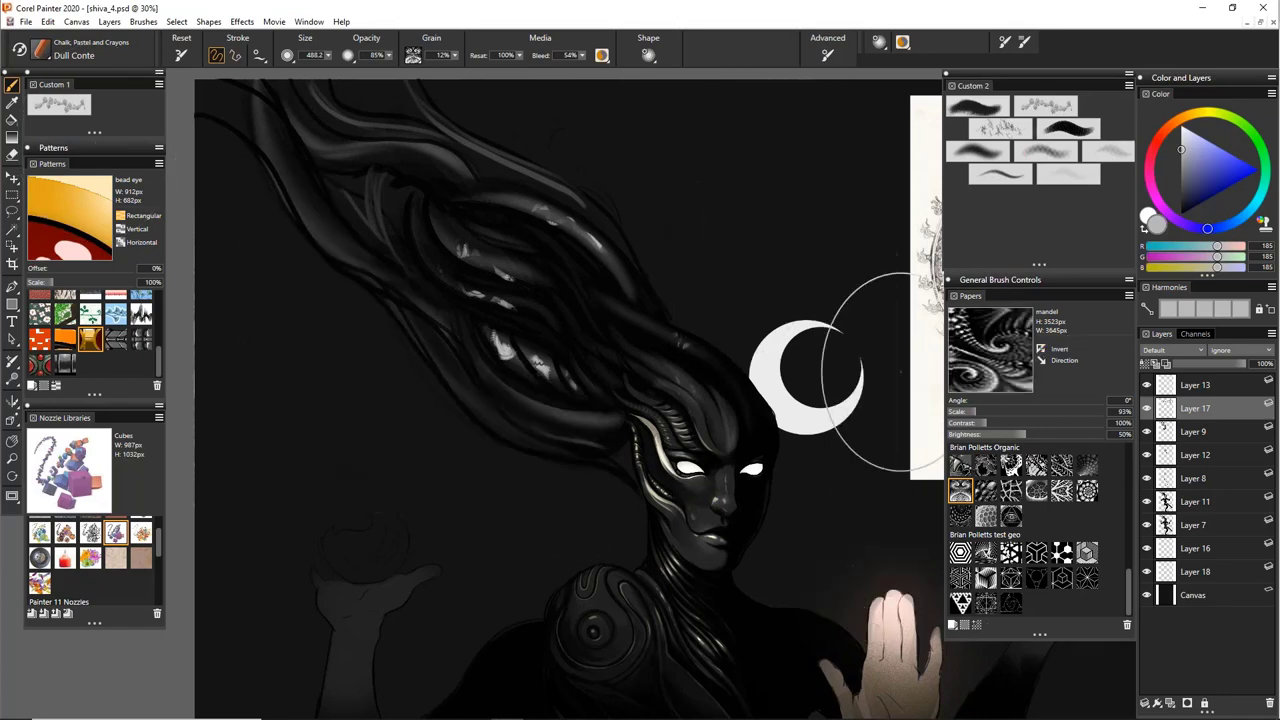
mouse_move(775, 340)
mouse_down()
mouse_move(700, 145)
mouse_move(638, 245)
mouse_move(742, 418)
mouse_move(845, 240)
mouse_move(850, 190)
mouse_move(880, 340)
mouse_move(800, 600)
mouse_move(830, 290)
mouse_move(860, 620)
mouse_move(838, 568)
mouse_move(676, 460)
mouse_up()
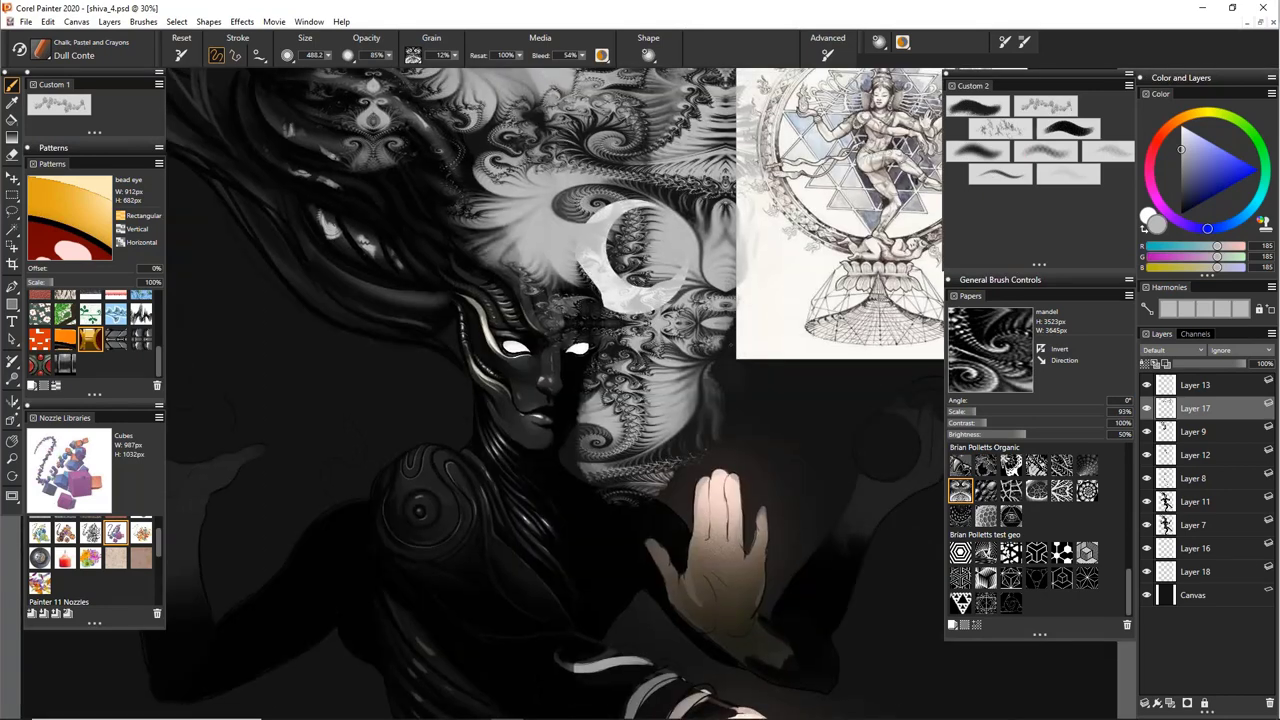
drag(715, 400, 760, 400)
drag(788, 462, 792, 466)
mouse_move(384, 212)
mouse_down()
mouse_move(470, 385)
mouse_move(596, 492)
mouse_move(652, 432)
mouse_move(462, 255)
mouse_move(358, 510)
mouse_move(338, 515)
mouse_move(482, 545)
mouse_move(330, 400)
mouse_move(600, 535)
mouse_up()
mouse_move(310, 150)
mouse_down()
mouse_move(453, 510)
mouse_move(263, 480)
mouse_move(373, 506)
mouse_up()
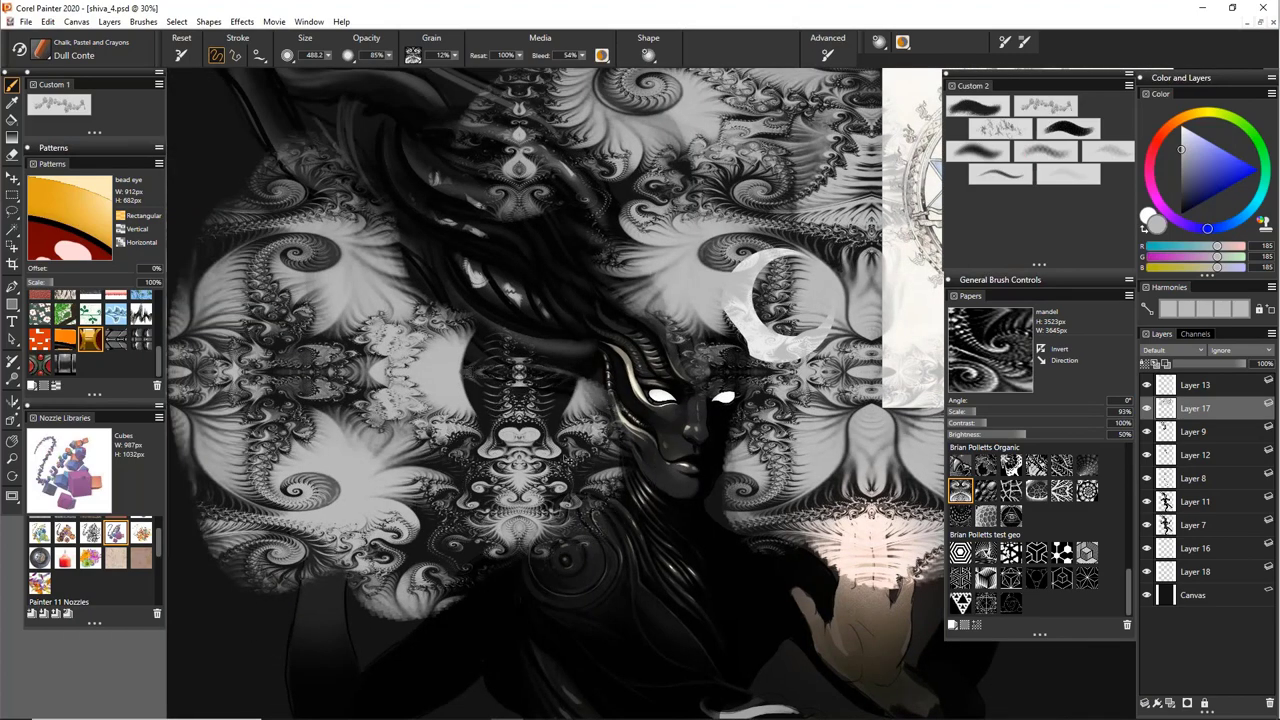
drag(394, 350, 546, 394)
key(ctrl+z)
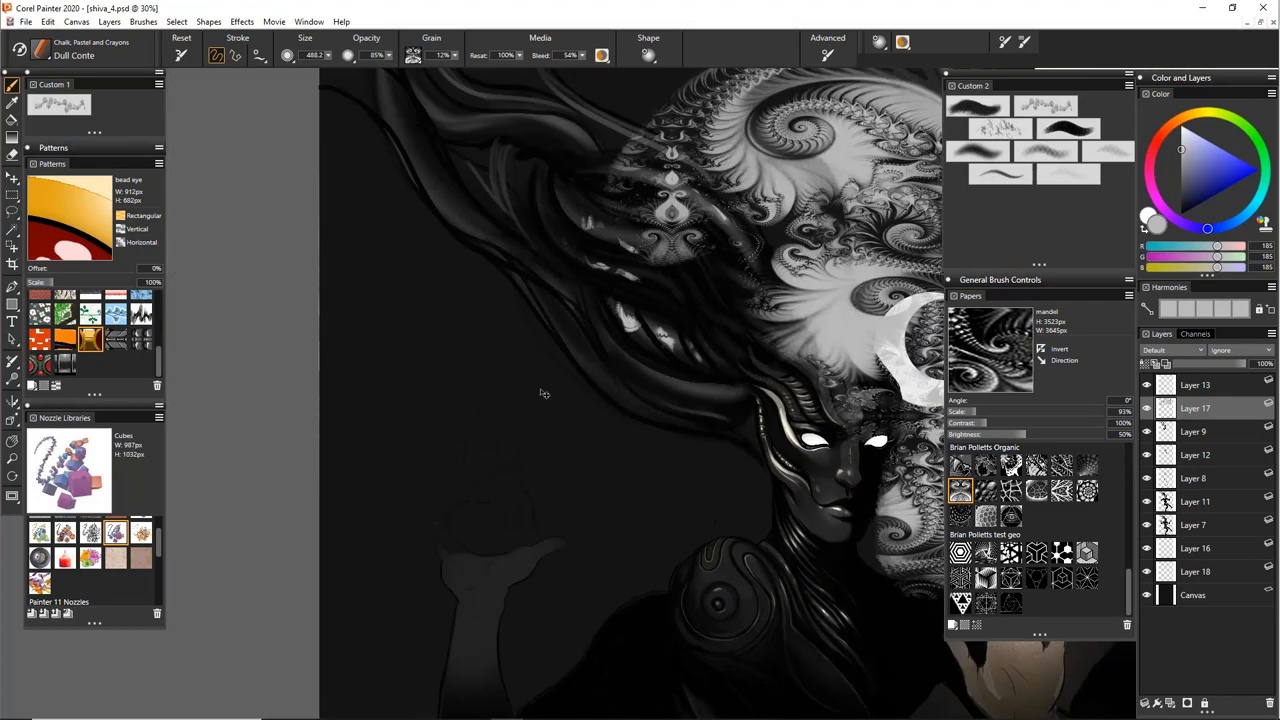
drag(654, 386, 423, 383)
key(ctrl+z)
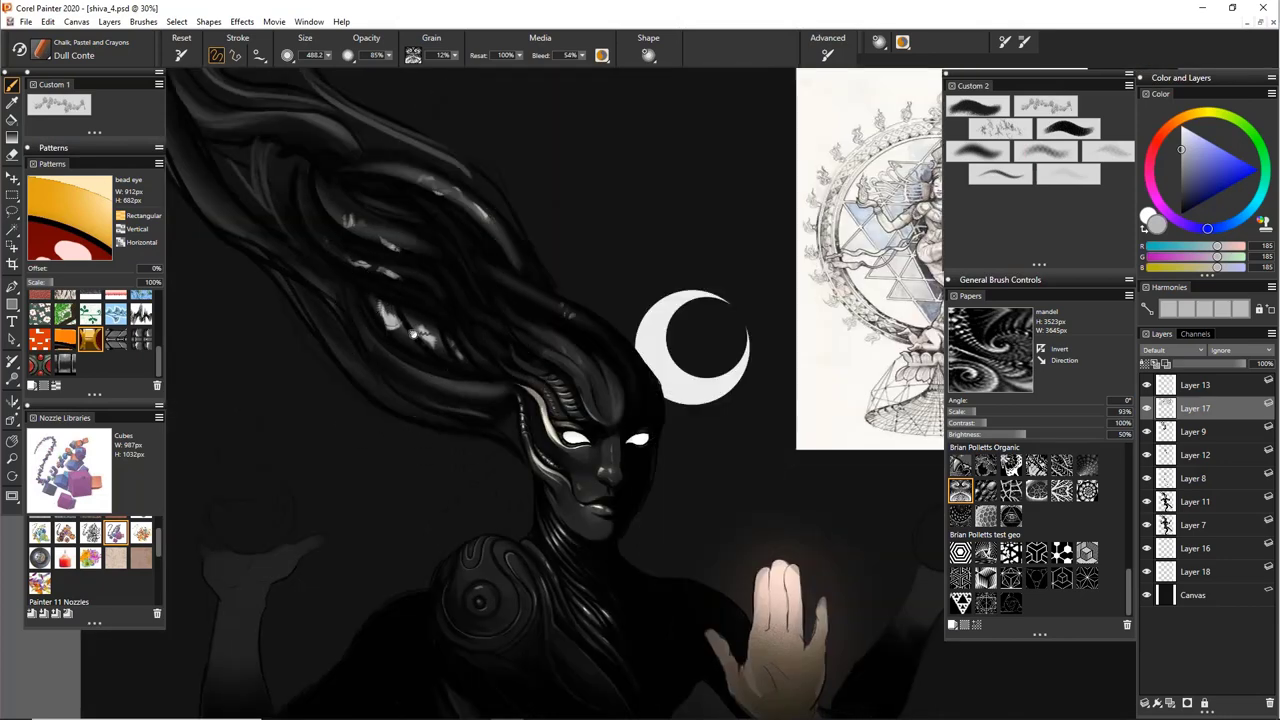
Try the mandel texture again in sweeping strokes on both sides of the figure's head, and undo them
drag(425, 337, 609, 370)
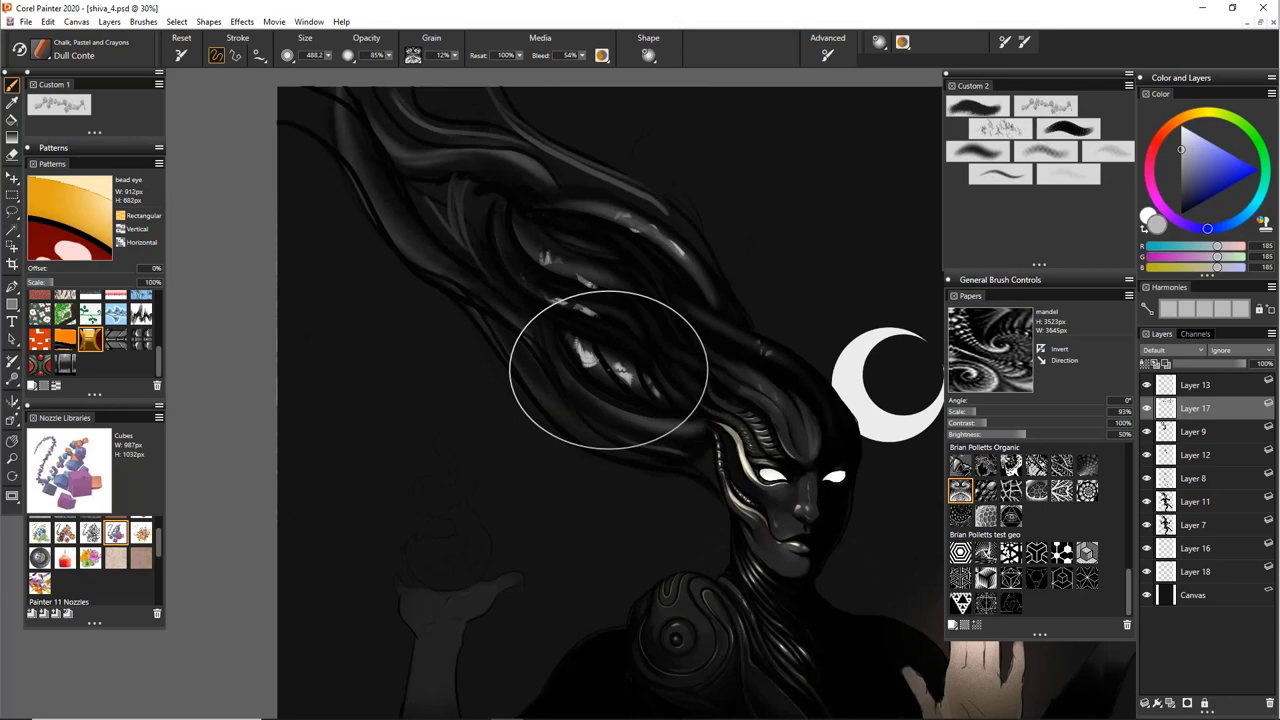
mouse_move(650, 520)
mouse_down()
mouse_move(380, 475)
mouse_move(370, 362)
mouse_up()
key(ctrl+z)
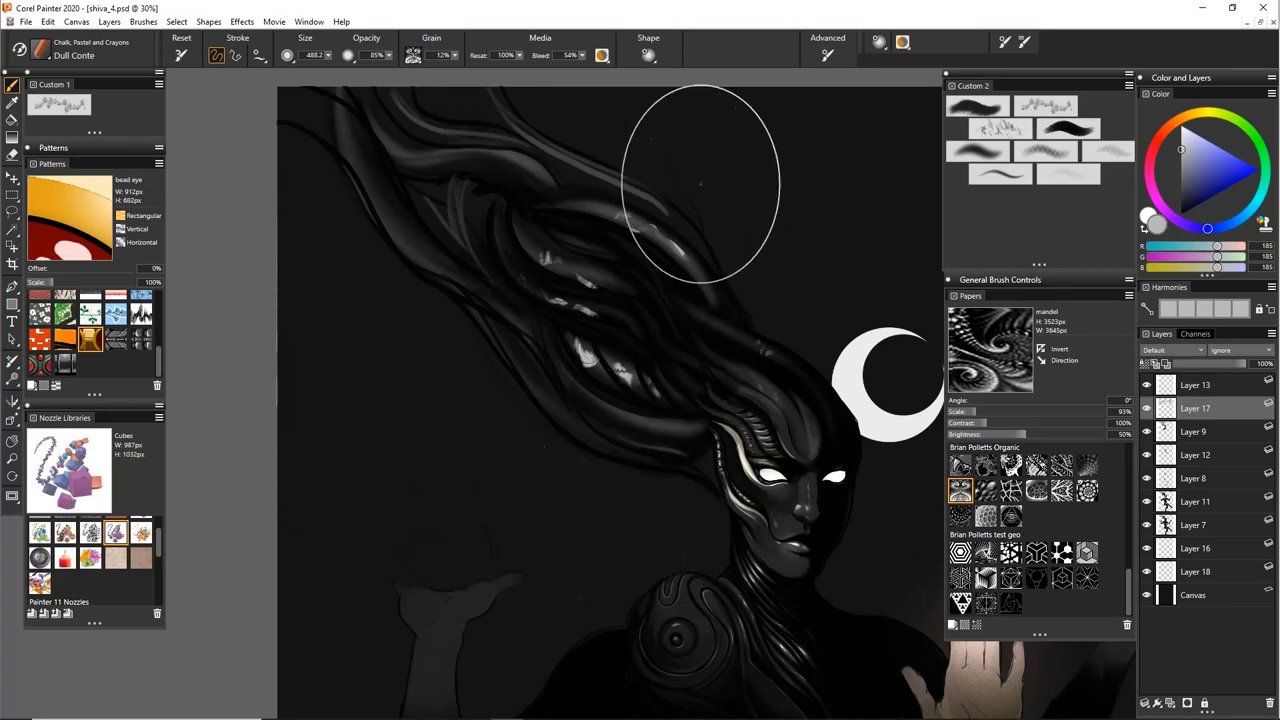
mouse_move(700, 157)
mouse_down()
mouse_move(820, 330)
mouse_move(880, 480)
mouse_move(890, 580)
mouse_up()
mouse_move(880, 200)
mouse_down()
mouse_move(500, 120)
mouse_move(760, 300)
mouse_move(340, 430)
mouse_move(700, 660)
mouse_up()
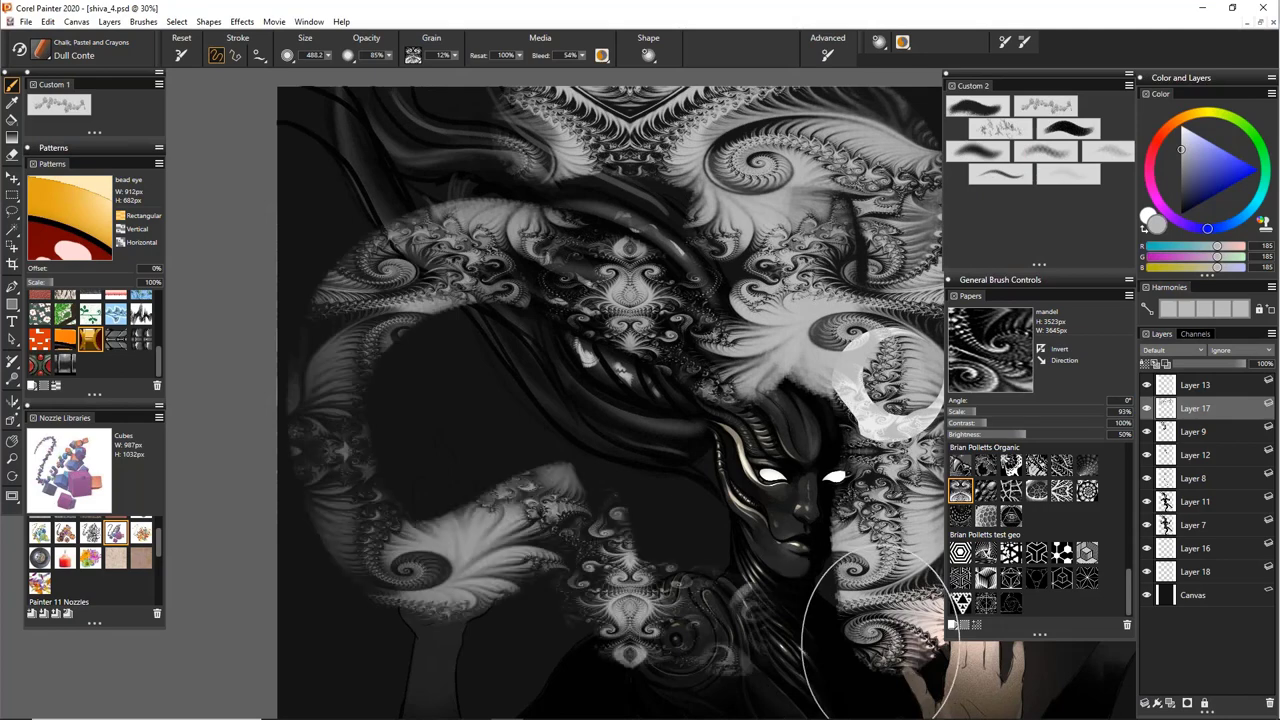
key(ctrl+z)
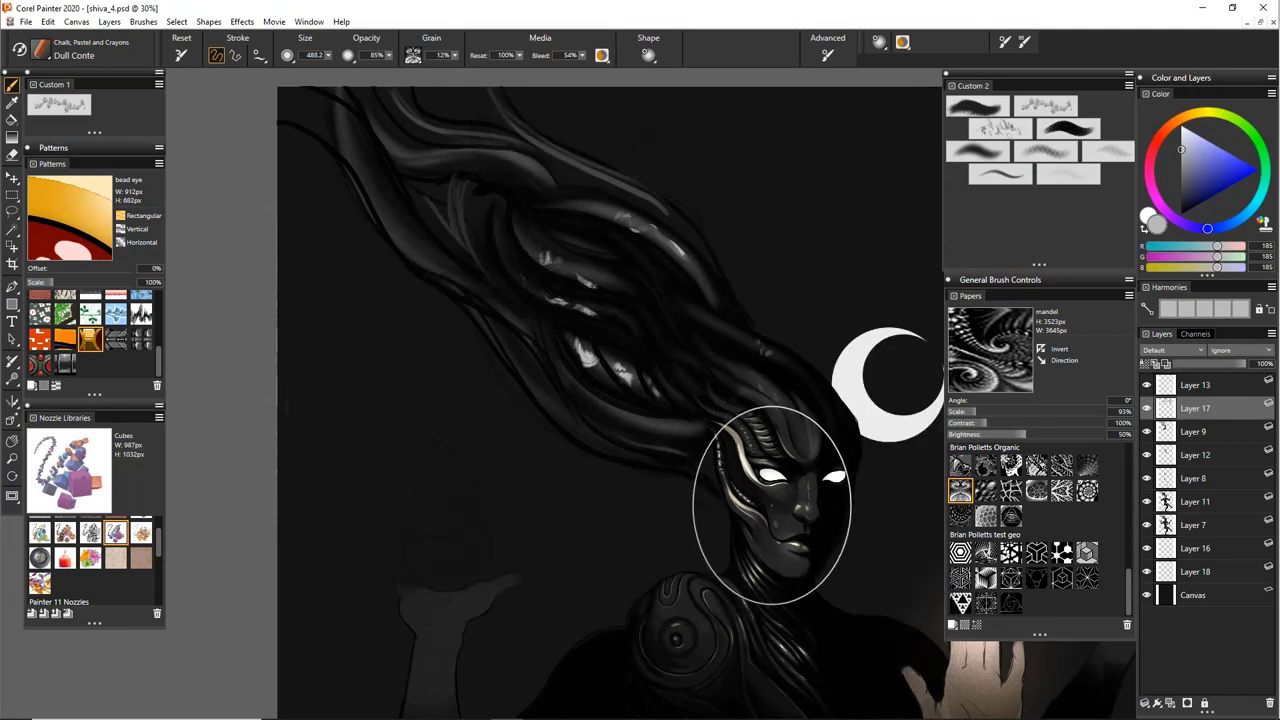
Switch the paper to Thick Handmade Paper and reduce the brush size to 12
drag(780, 508, 595, 362)
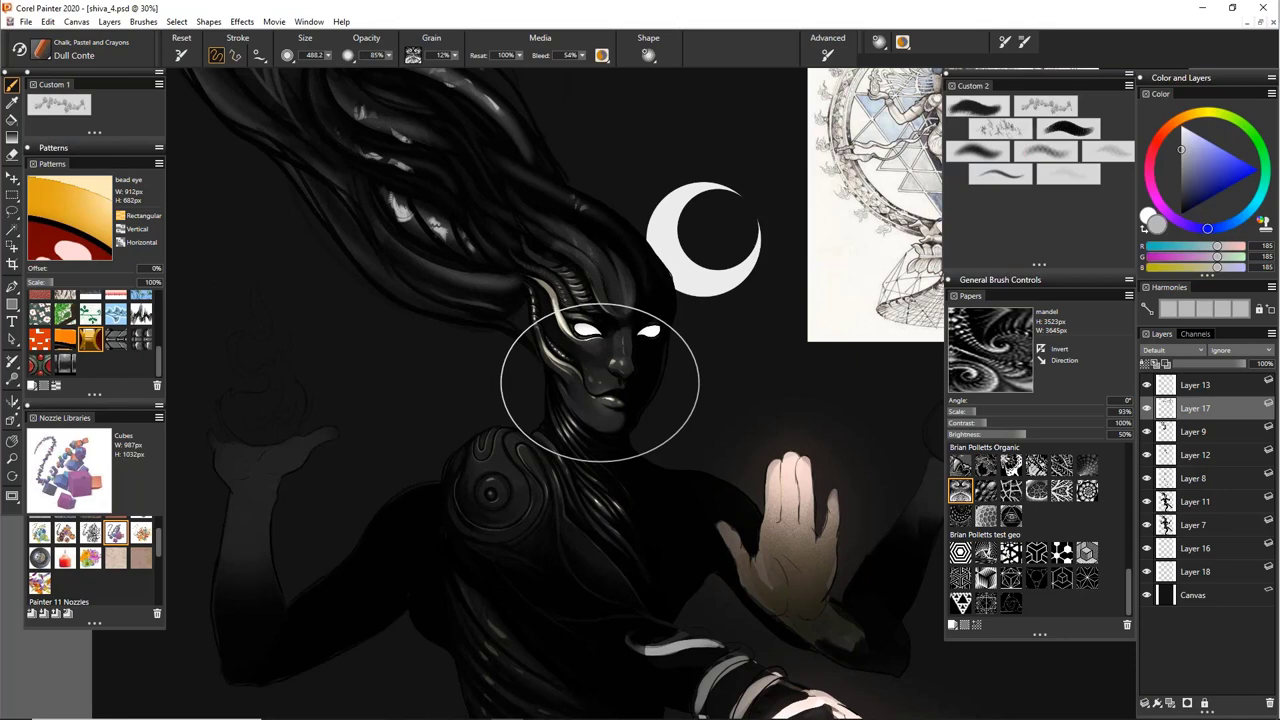
drag(595, 252, 671, 406)
mouse_move(691, 321)
mouse_down()
mouse_move(704, 321)
mouse_move(690, 321)
mouse_up()
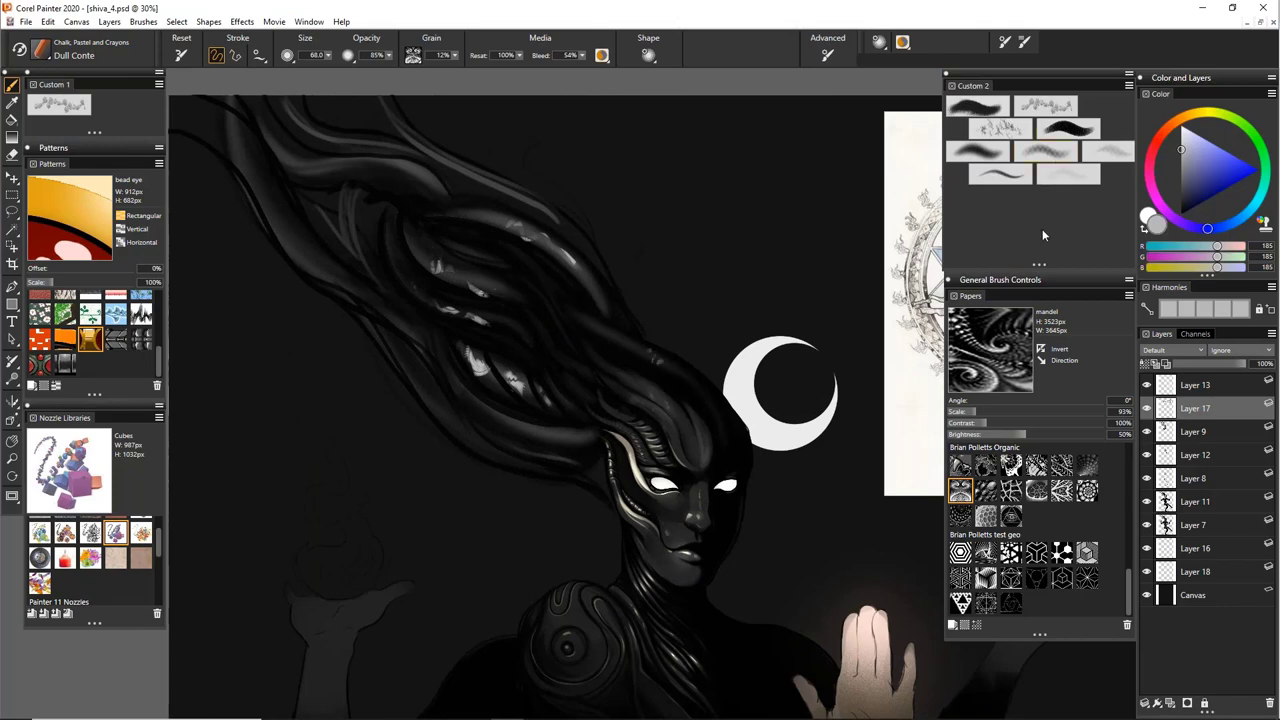
drag(1130, 578, 1129, 449)
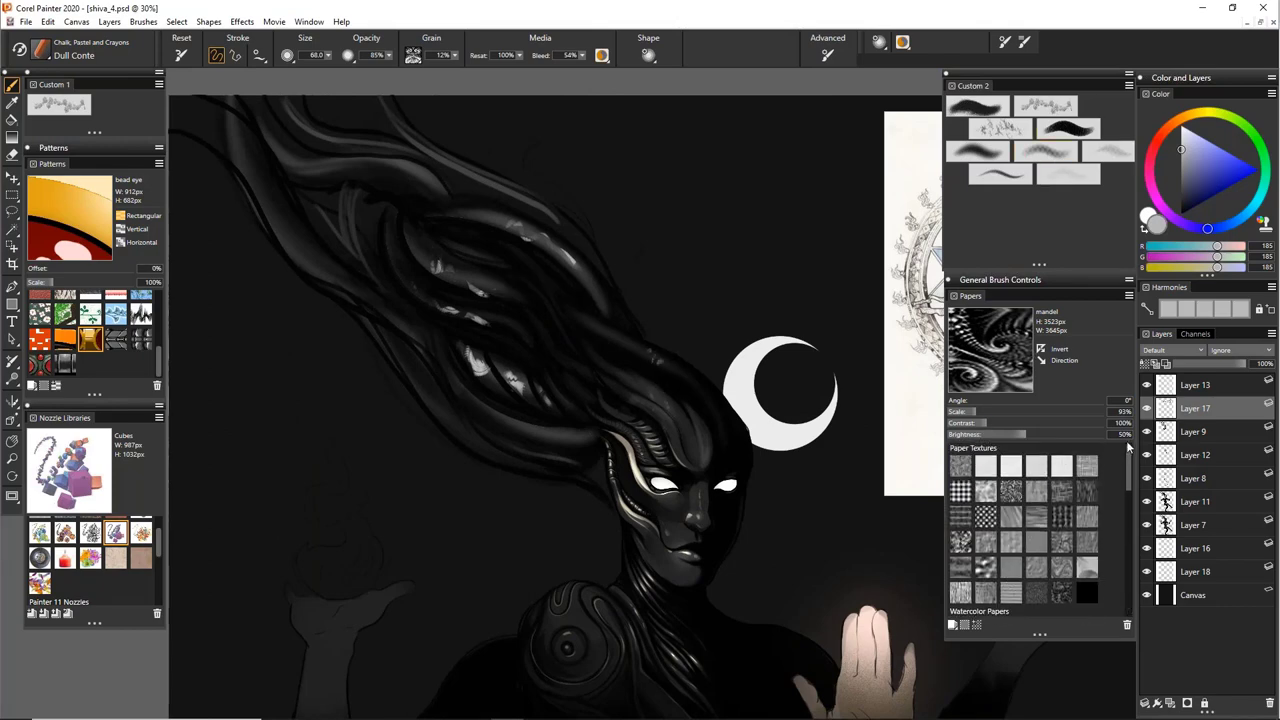
click(961, 466)
click(986, 466)
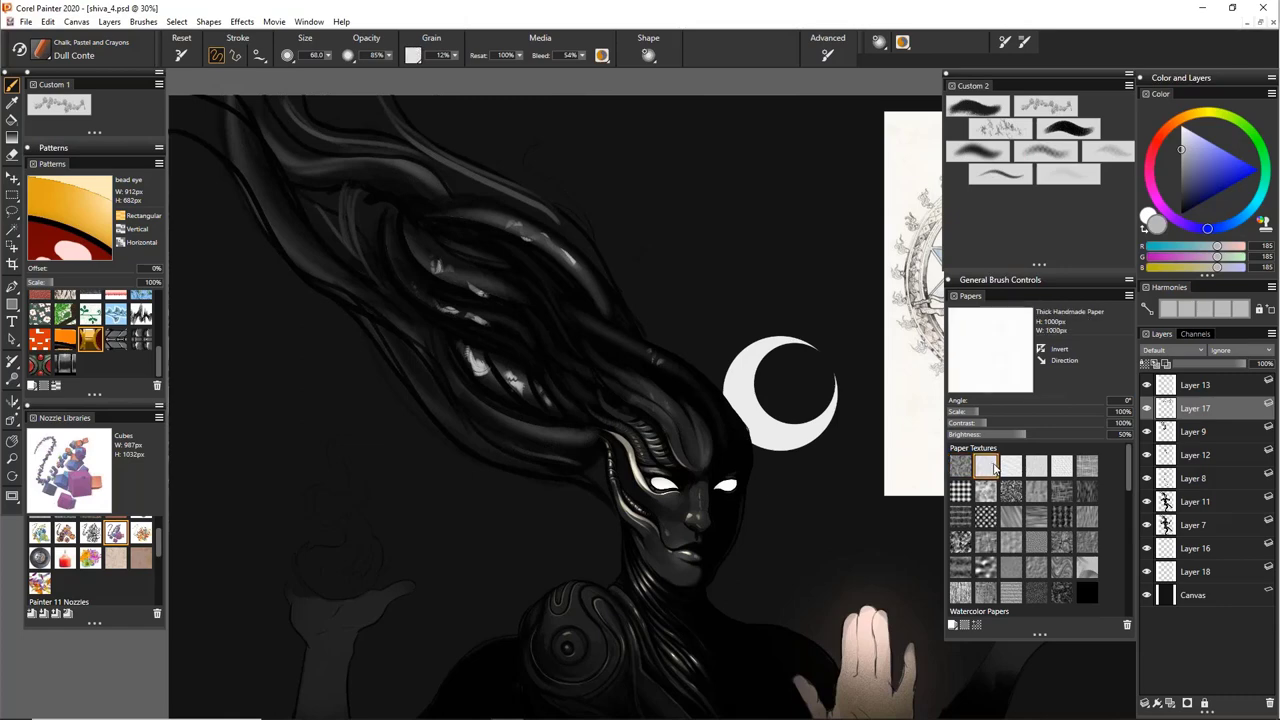
click(1081, 139)
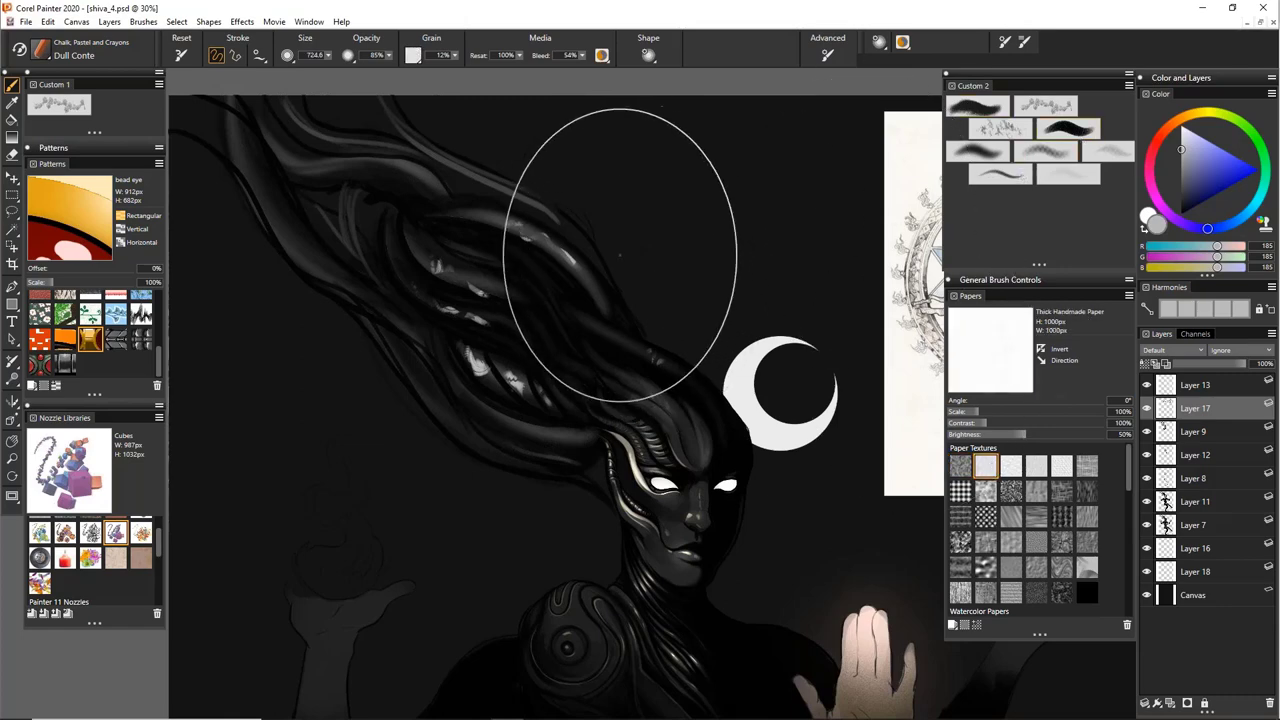
mouse_move(630, 234)
mouse_down()
mouse_move(644, 234)
mouse_move(630, 234)
mouse_up()
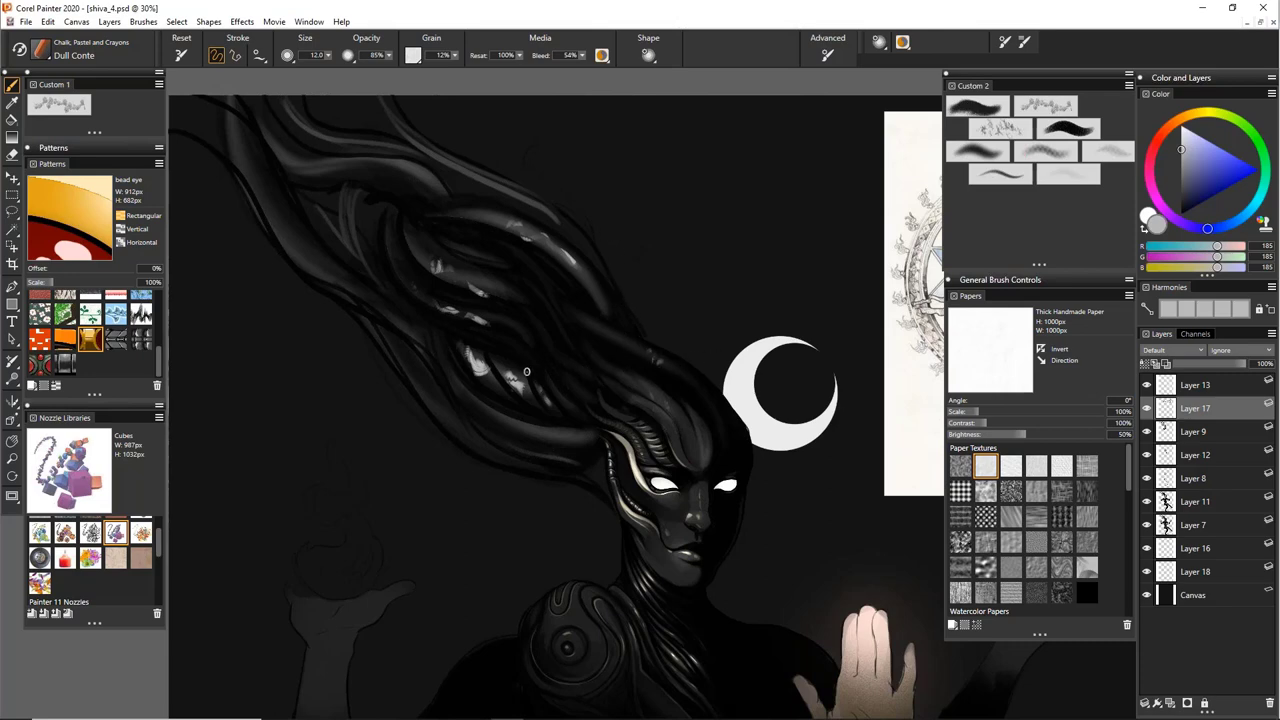
Sample a near-black from the hair and paint a row of short curved segment lines across the lower hair strand
key(ctrl+plus)
key(ctrl+plus)
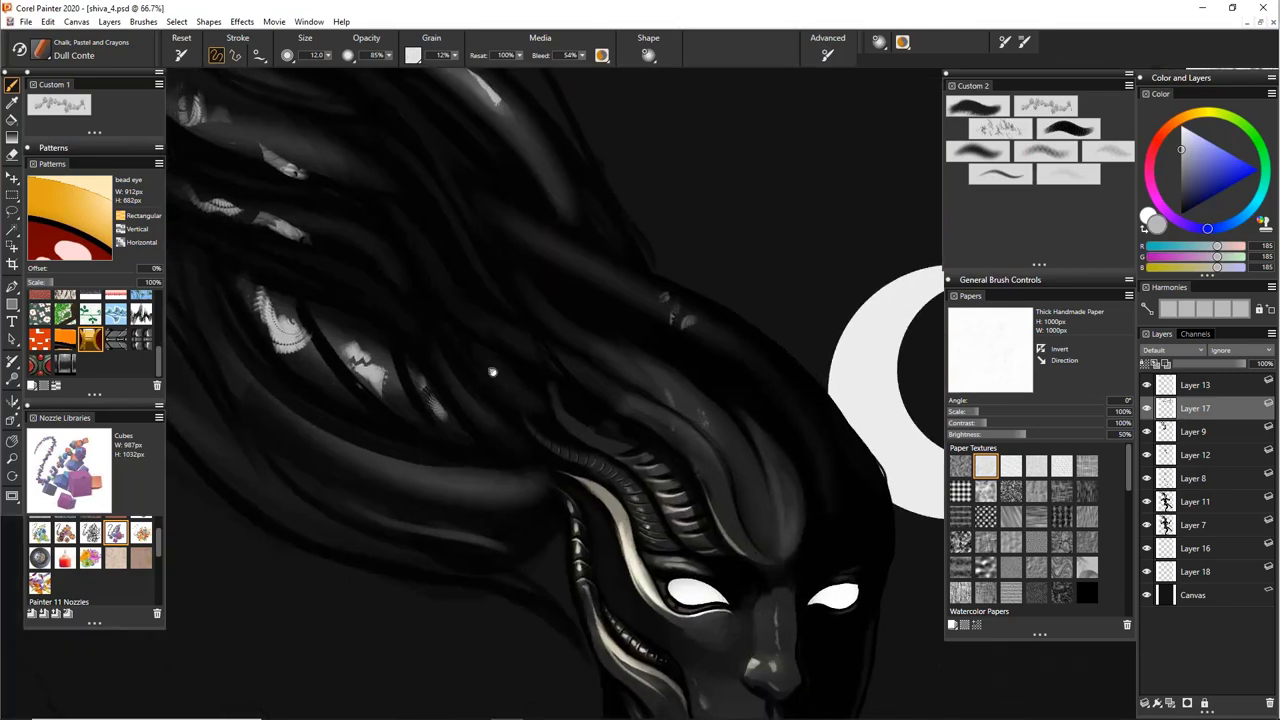
drag(436, 381, 678, 289)
alt+click(682, 283)
drag(693, 387, 703, 424)
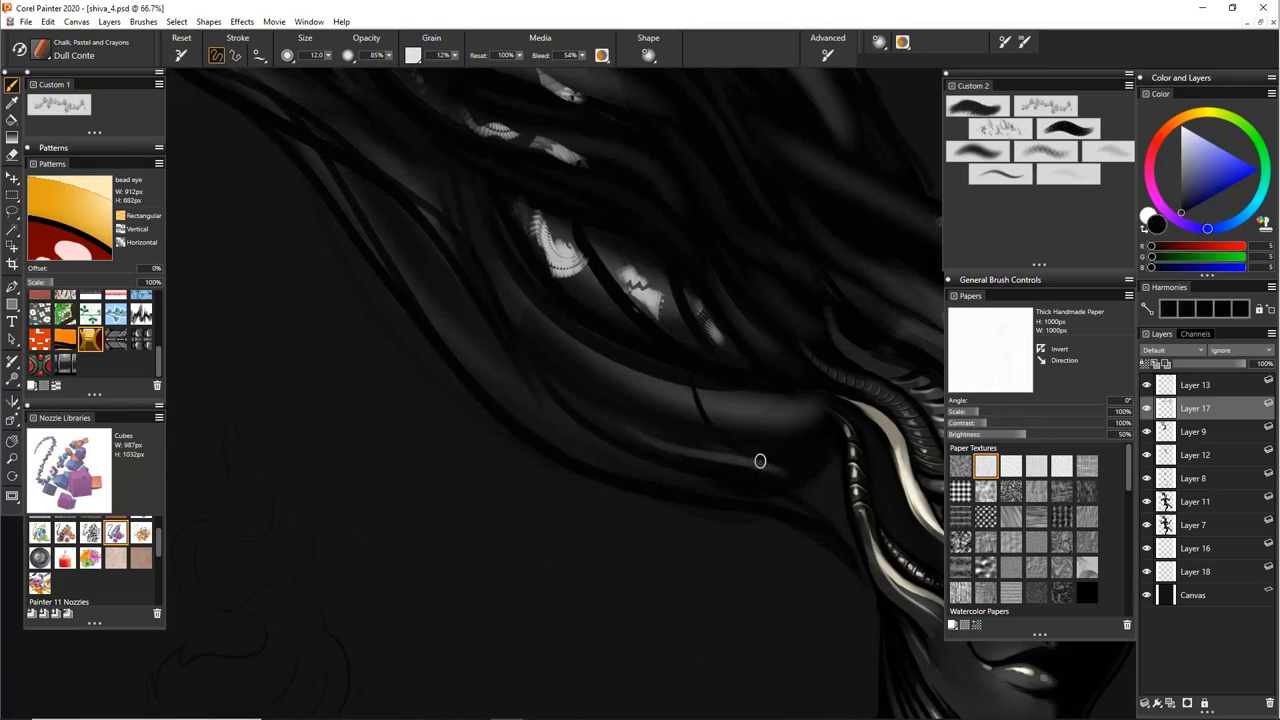
drag(652, 368, 657, 404)
drag(617, 350, 624, 388)
drag(580, 340, 584, 366)
drag(555, 311, 557, 336)
drag(527, 292, 523, 319)
drag(503, 262, 499, 287)
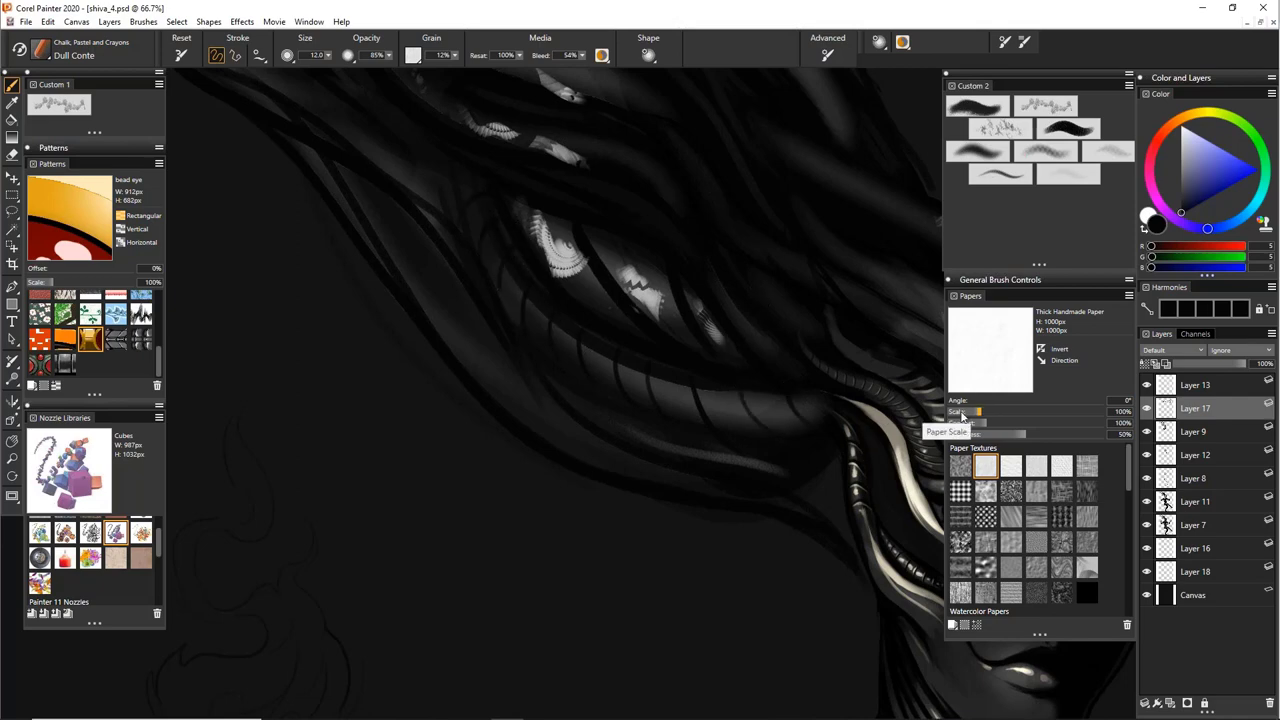
Select all layers from Layer 13 down to Layer 18 and collapse them into a single layer
scroll(829, 376, up, 1)
scroll(815, 408, down, 5)
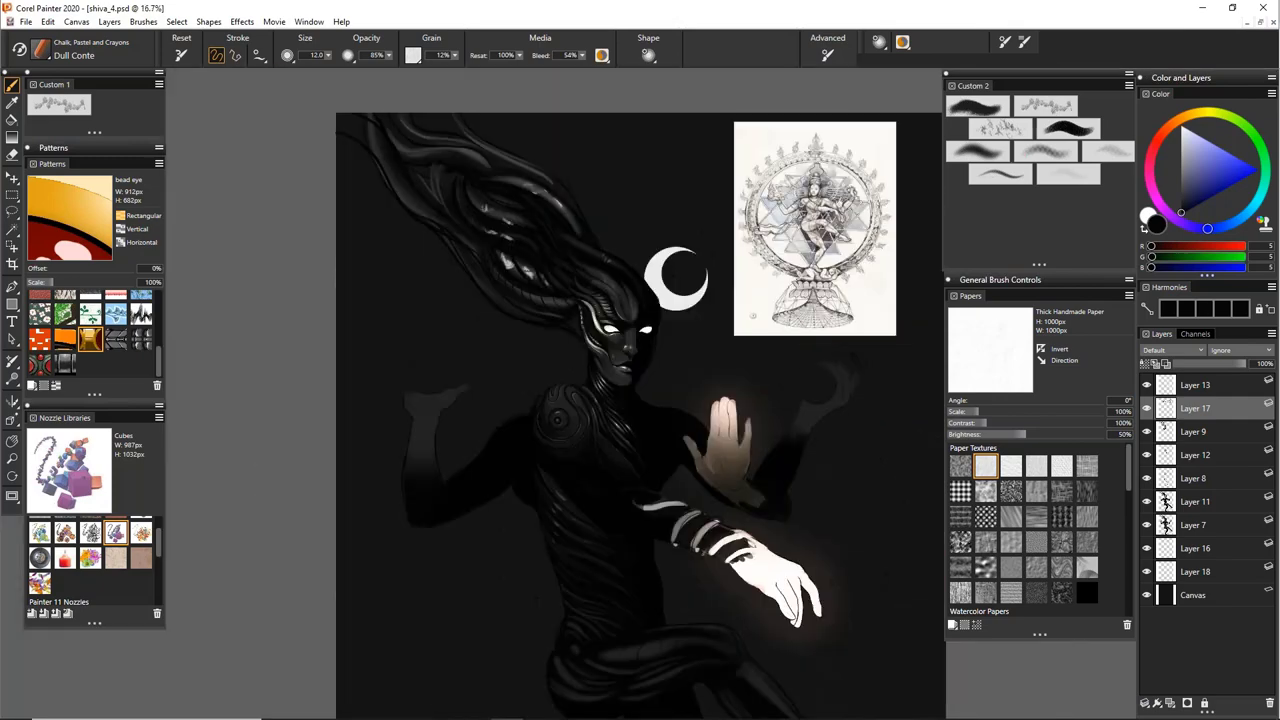
click(1194, 388)
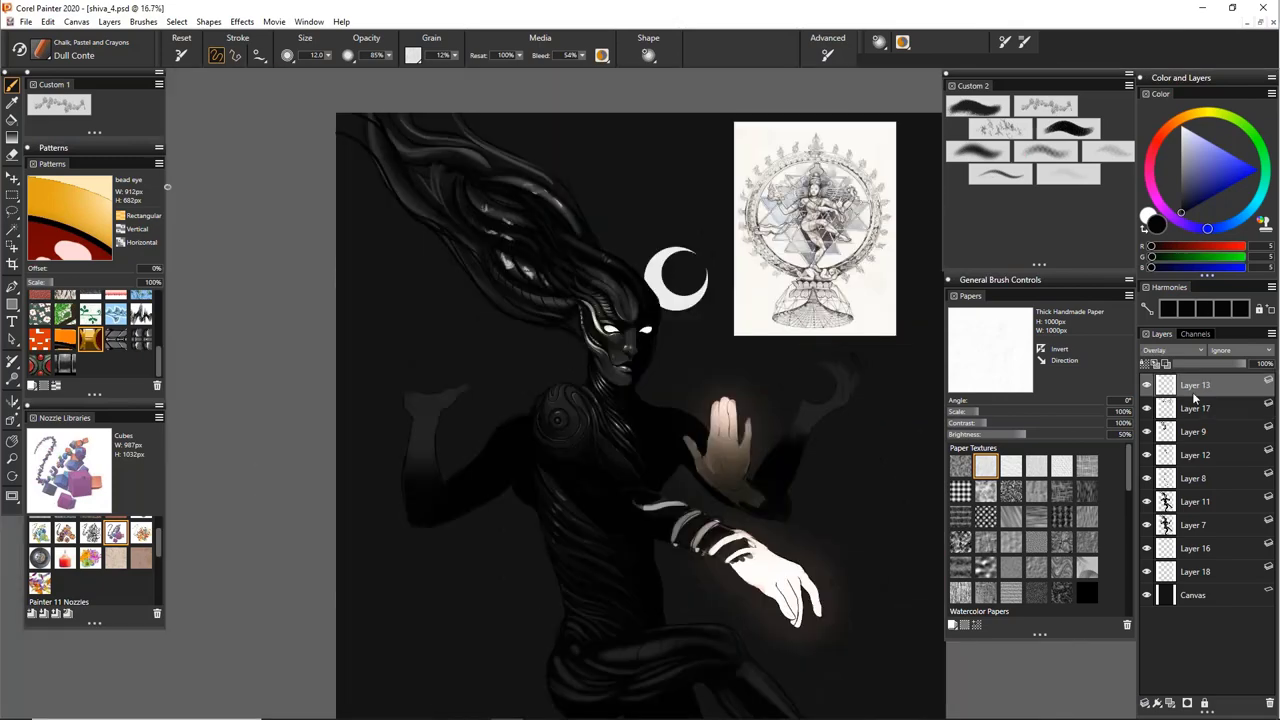
shift+click(1210, 574)
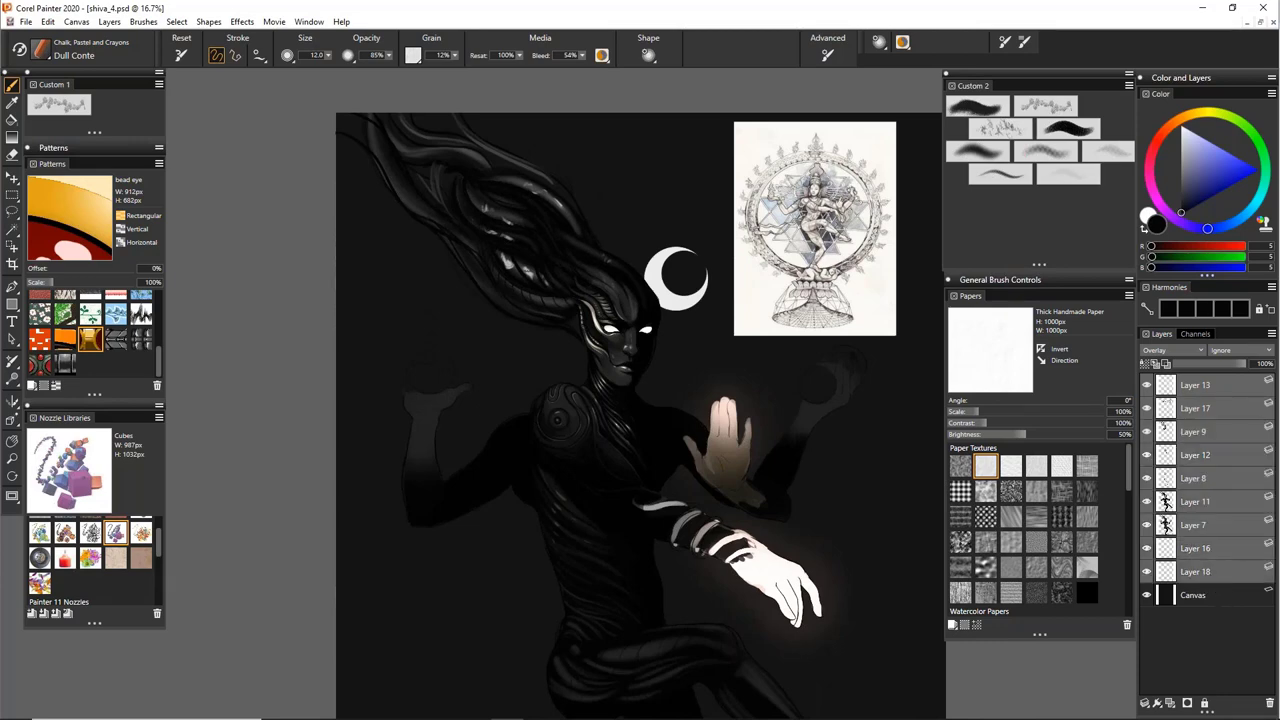
key(ctrl+e)
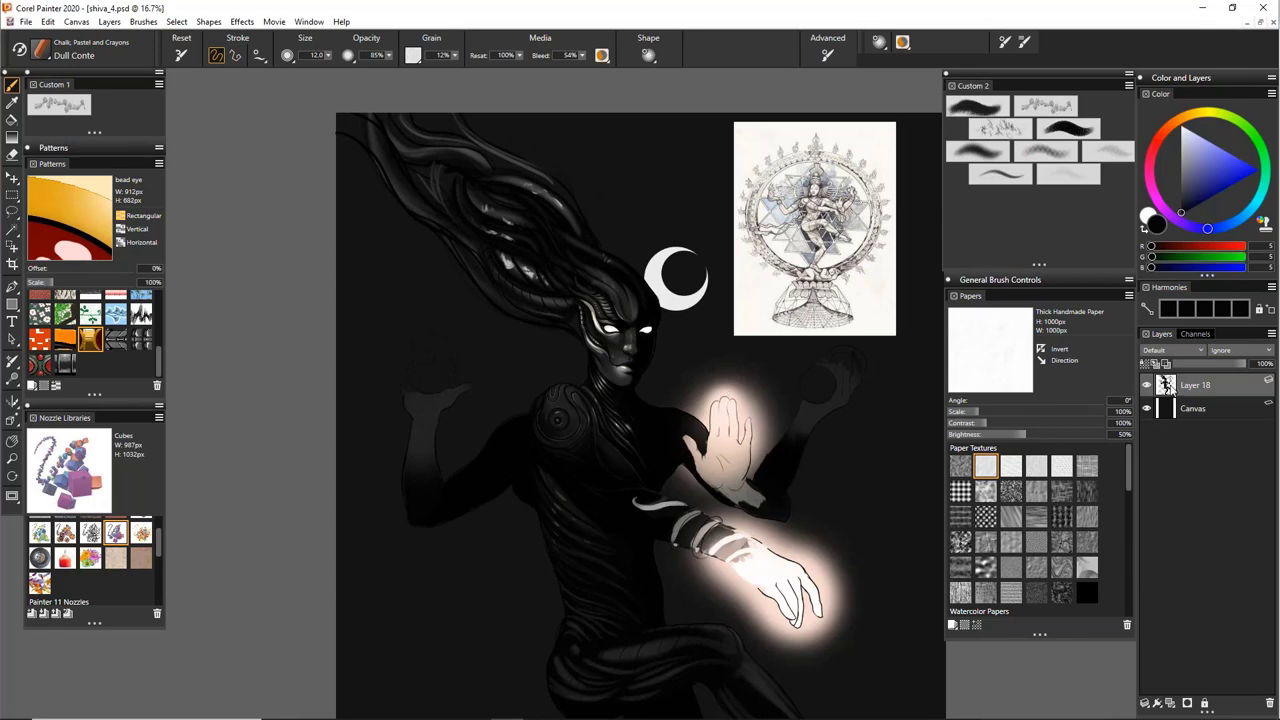
Select the entire image area and make the Canvas the only active layer
shift+click(1170, 389)
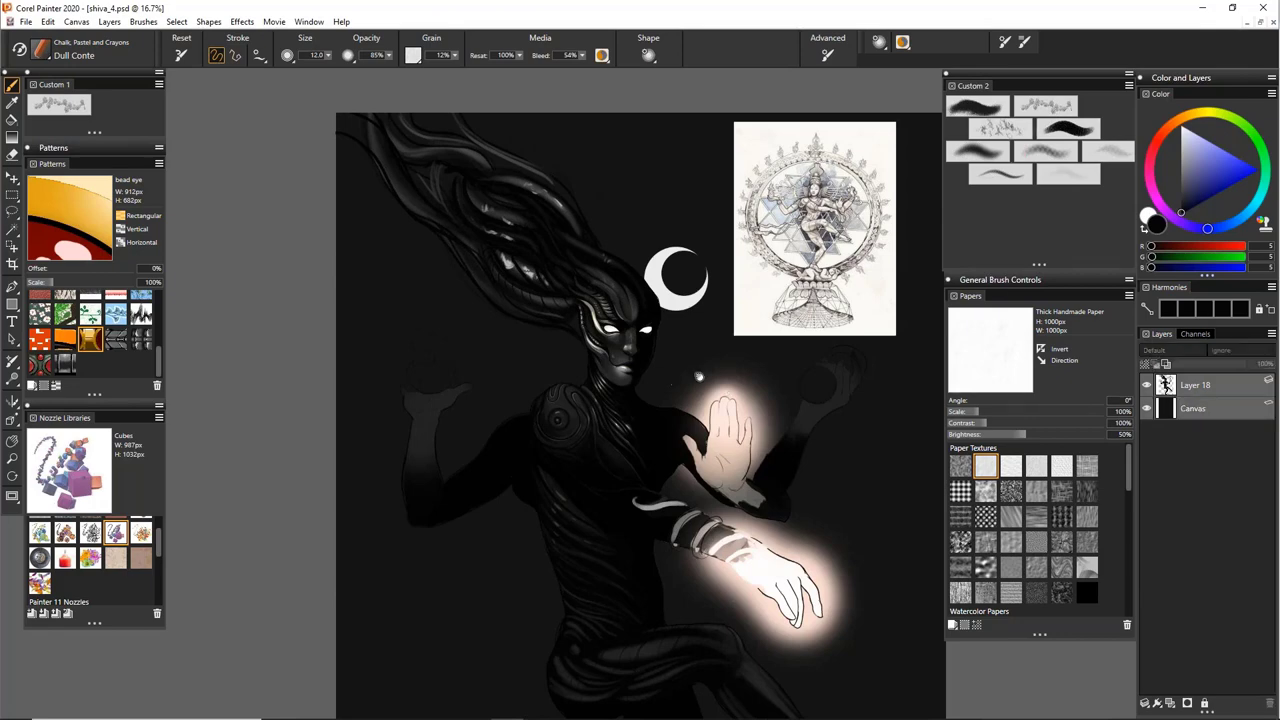
drag(699, 377, 612, 289)
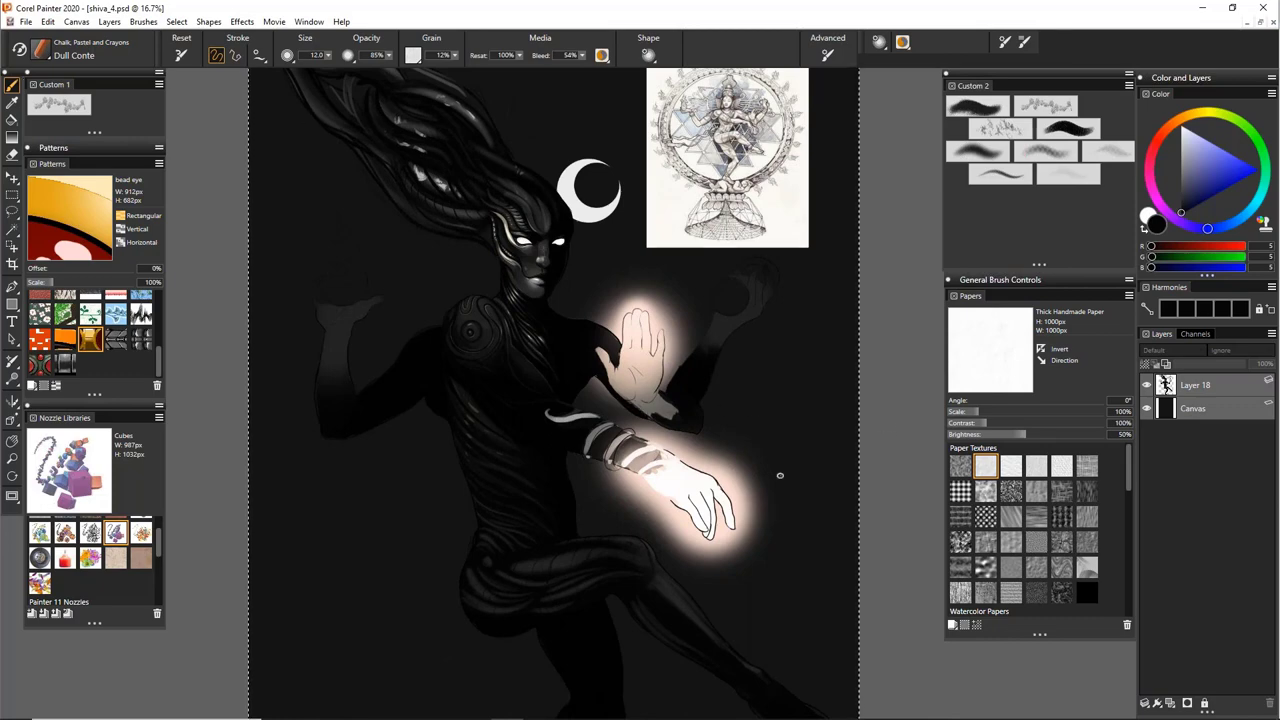
click(1129, 296)
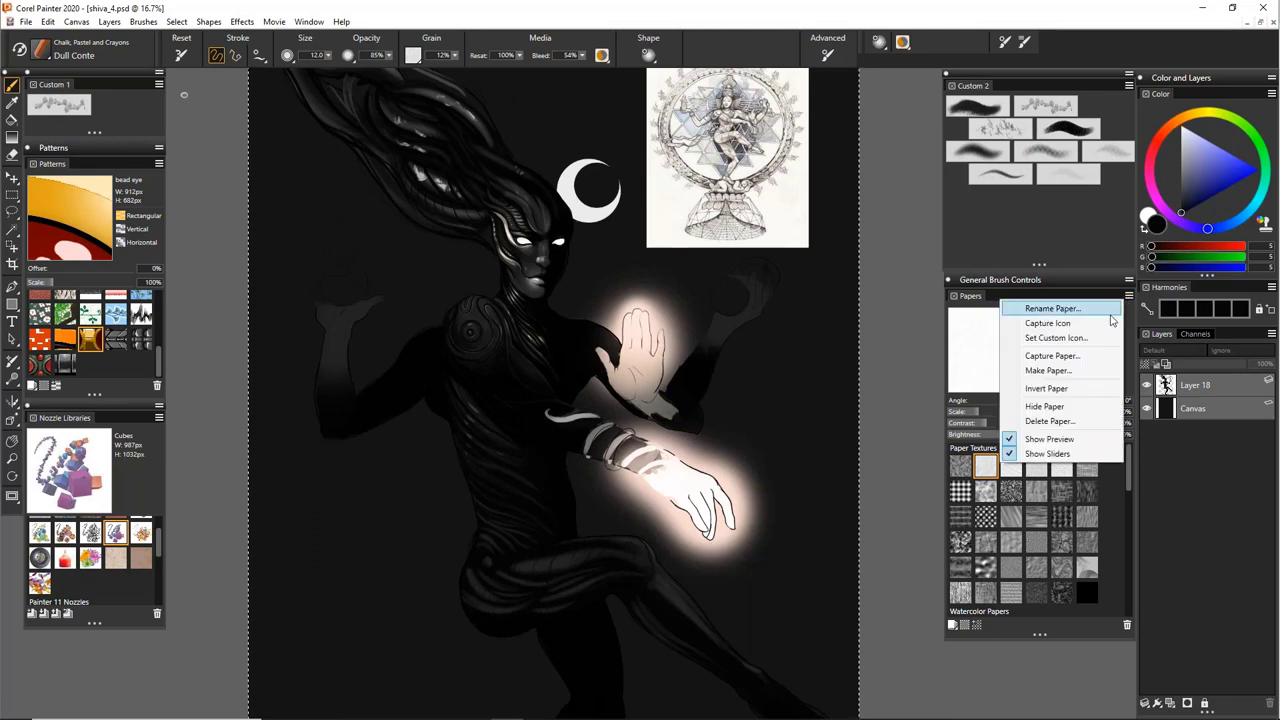
click(1203, 402)
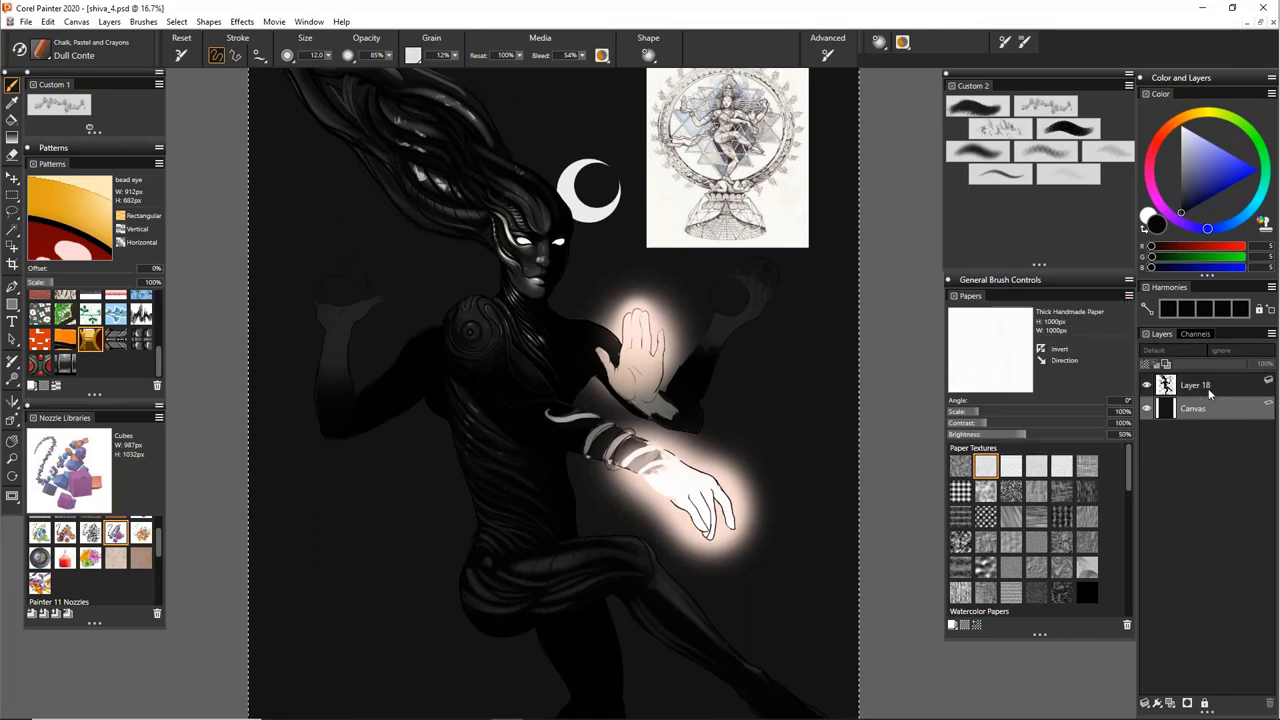
click(1208, 388)
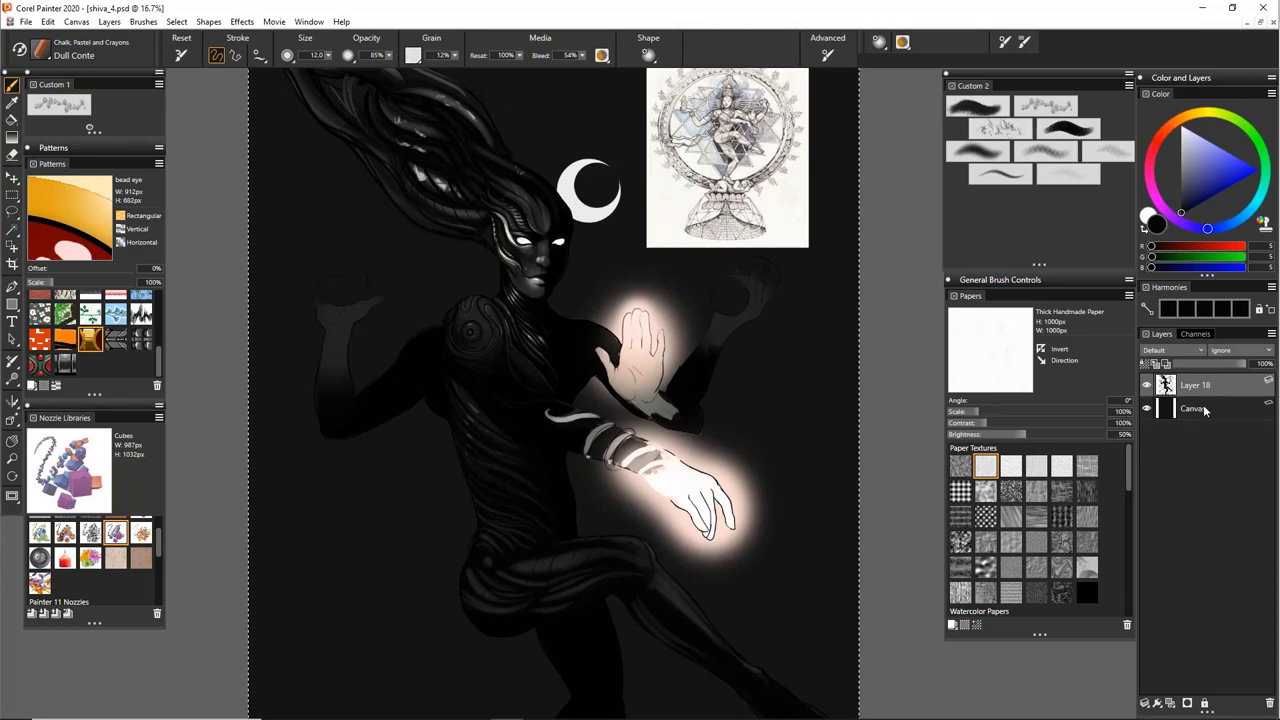
click(1204, 409)
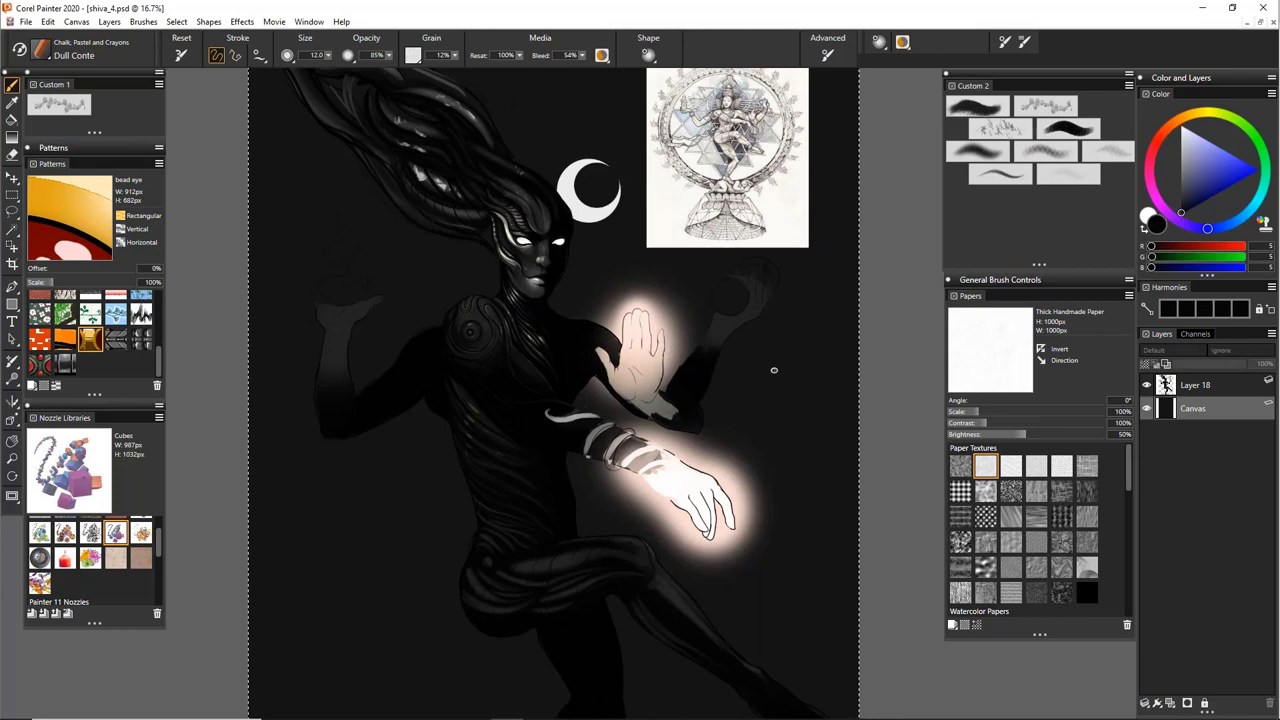
Fill the selected Canvas with white as the current colour at 80.9% opacity
key(ctrl+f)
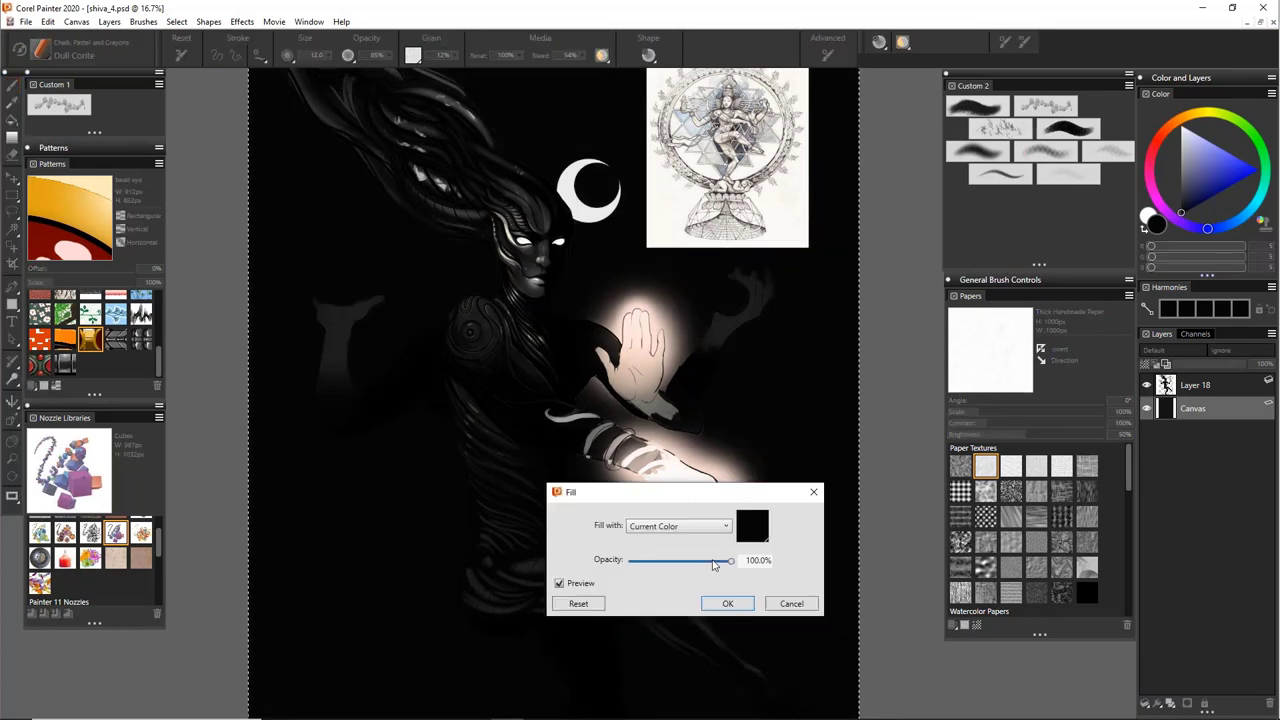
drag(713, 565, 700, 567)
click(690, 527)
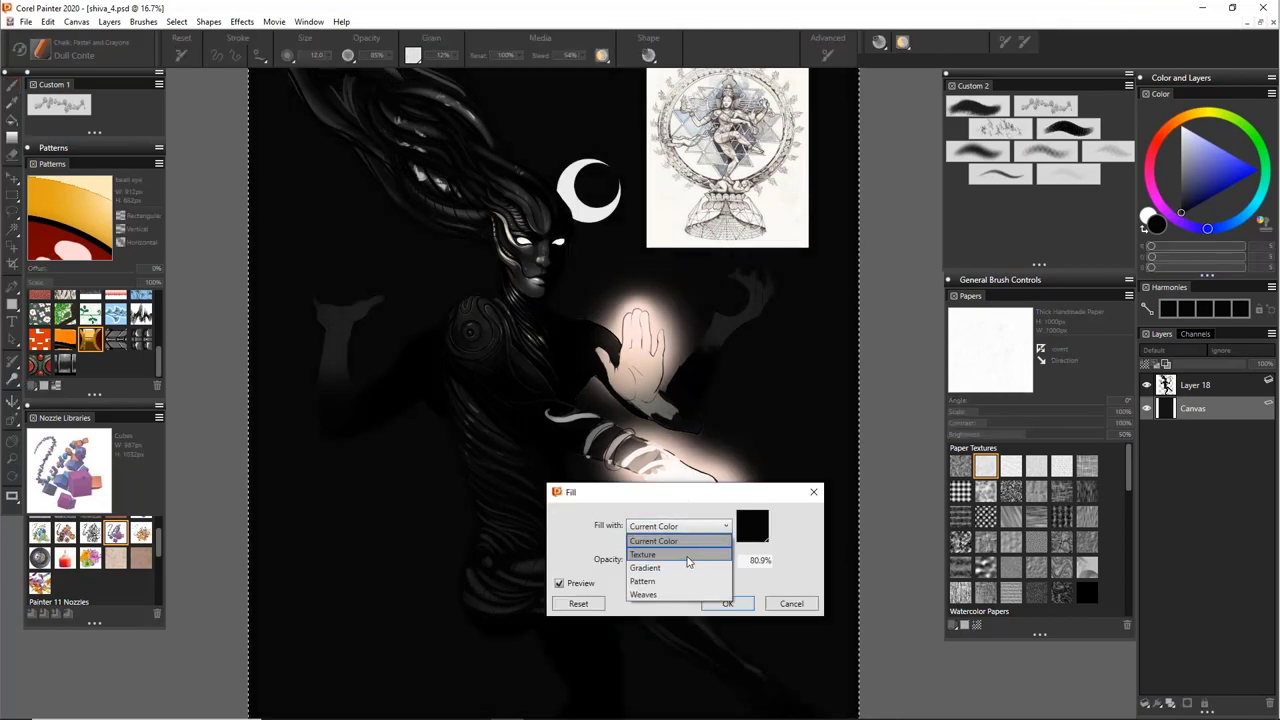
click(699, 530)
click(750, 531)
click(805, 520)
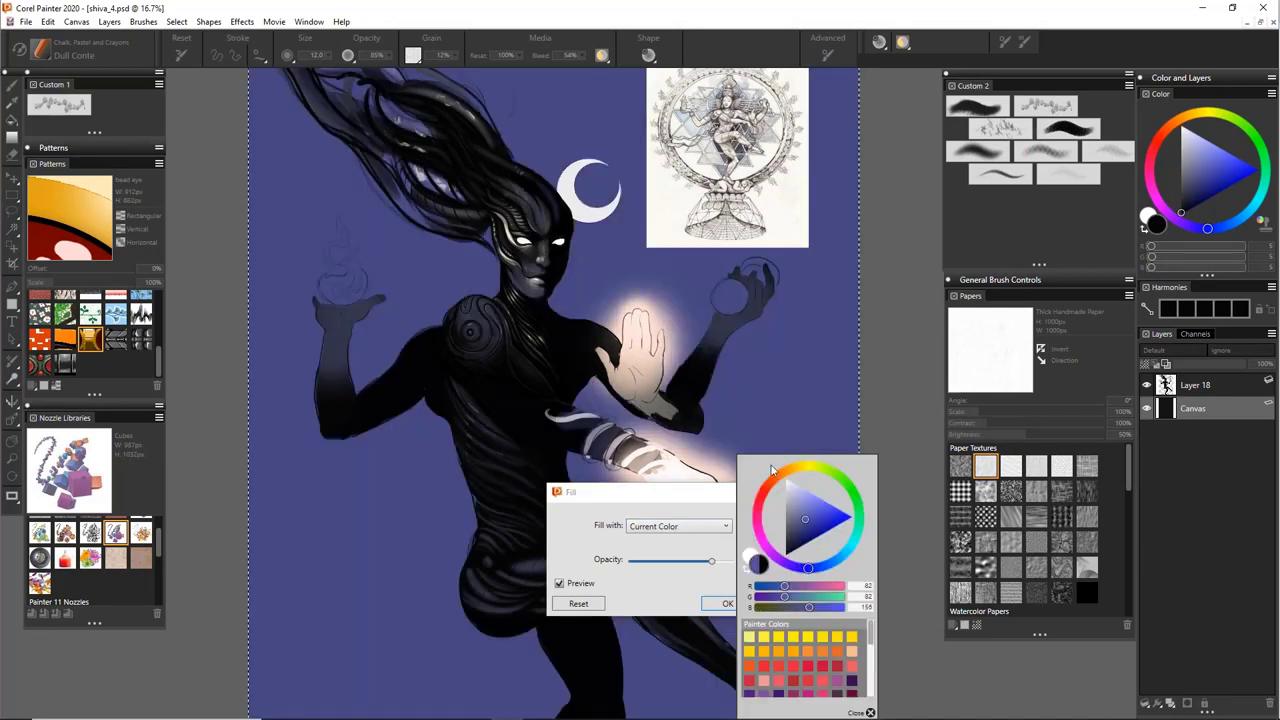
click(785, 478)
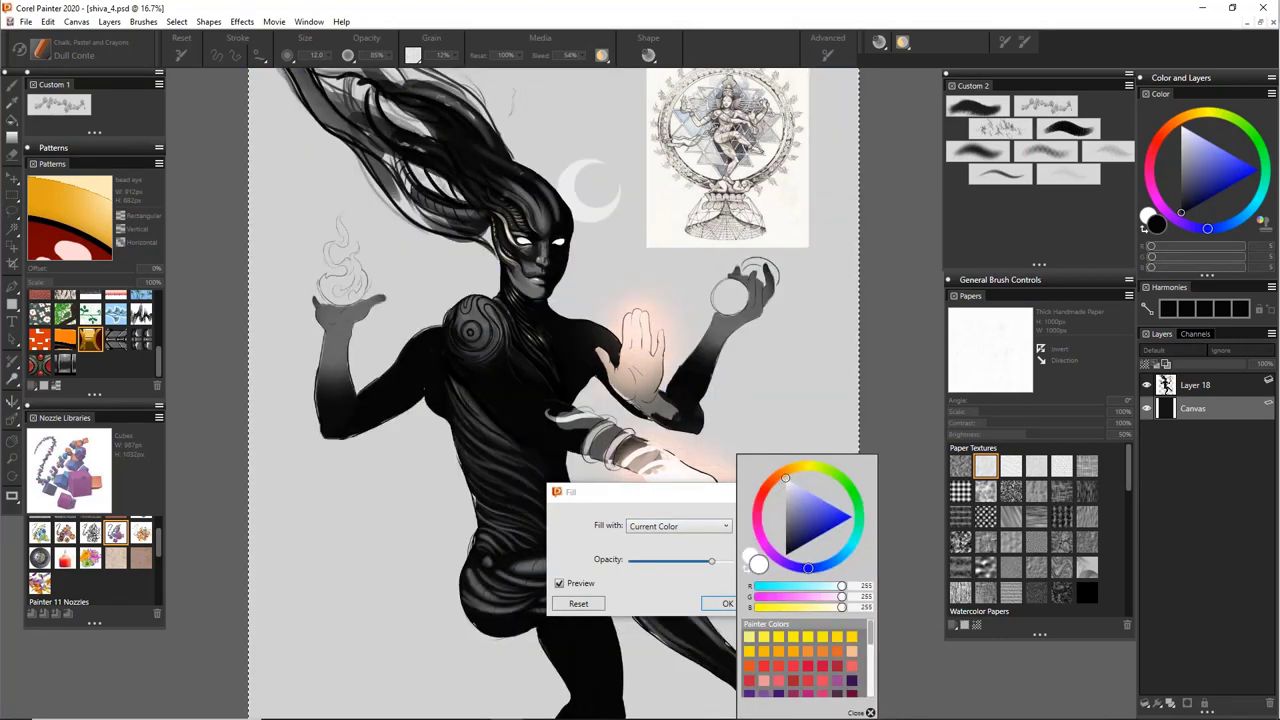
click(720, 599)
click(753, 532)
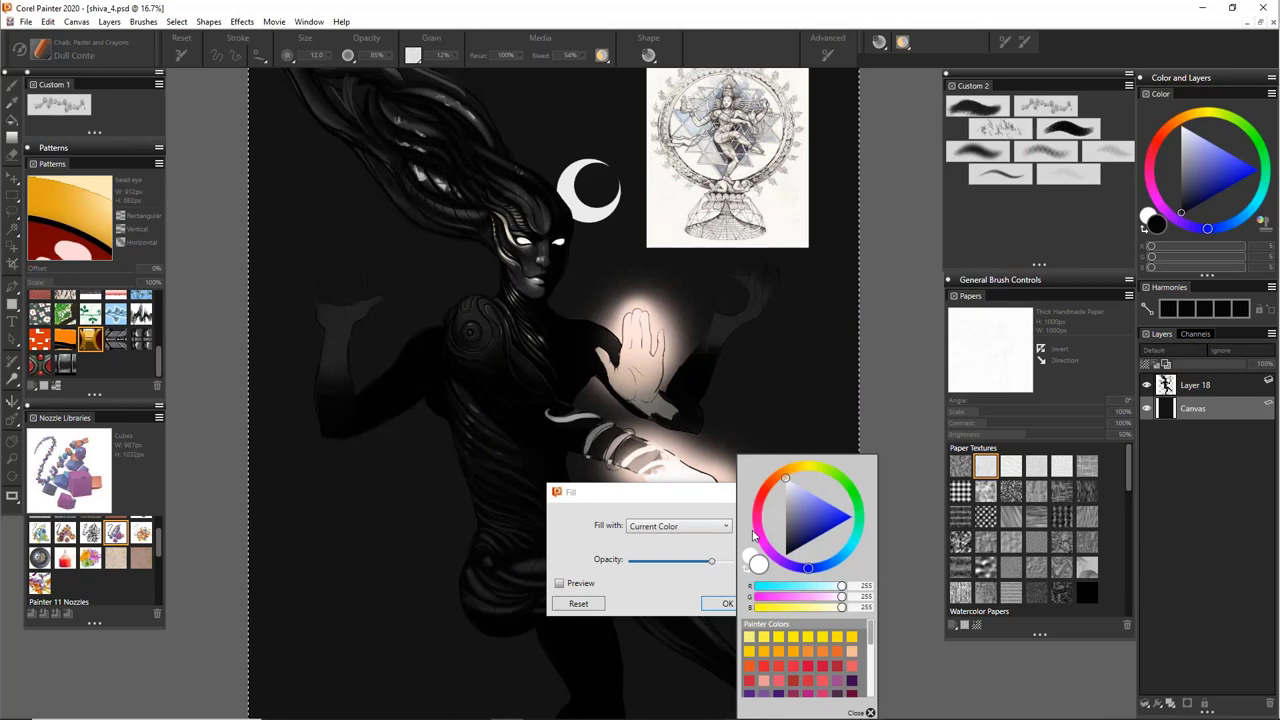
click(711, 586)
click(727, 604)
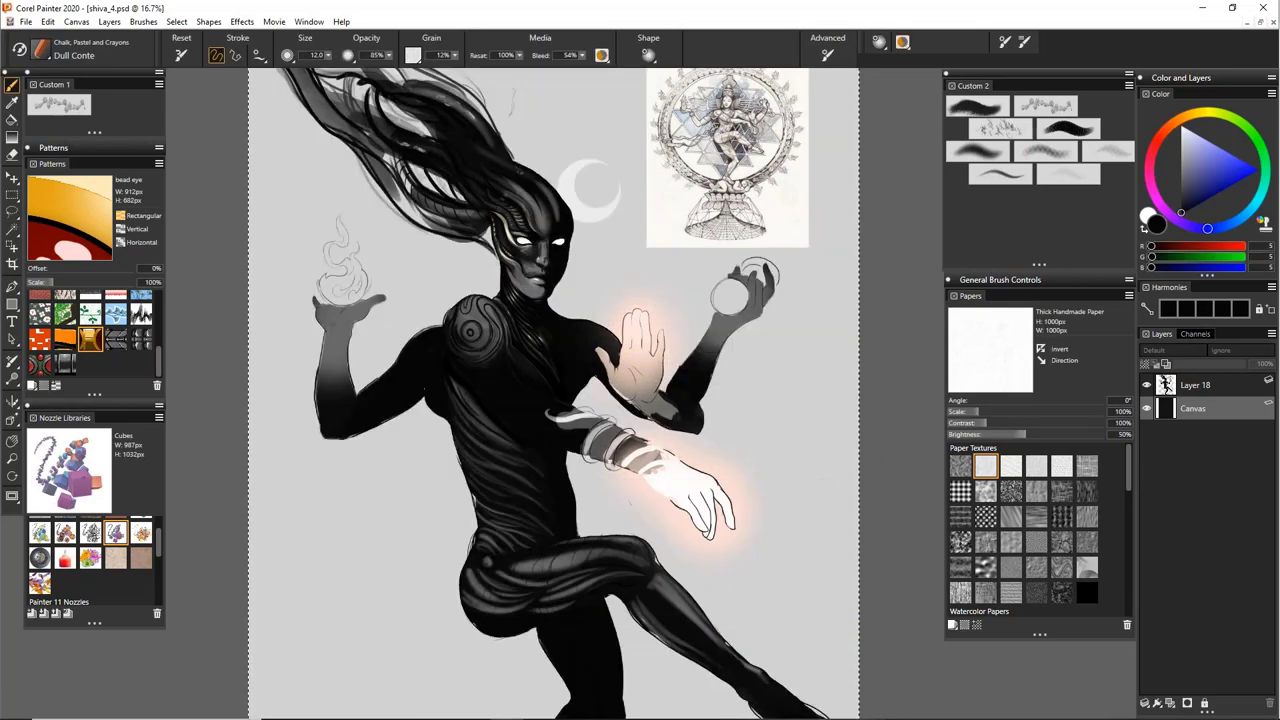
Merge Layer 18 into the Canvas and capture the whole image as a paper texture named SHIVA with a crossfade of 7
click(1193, 386)
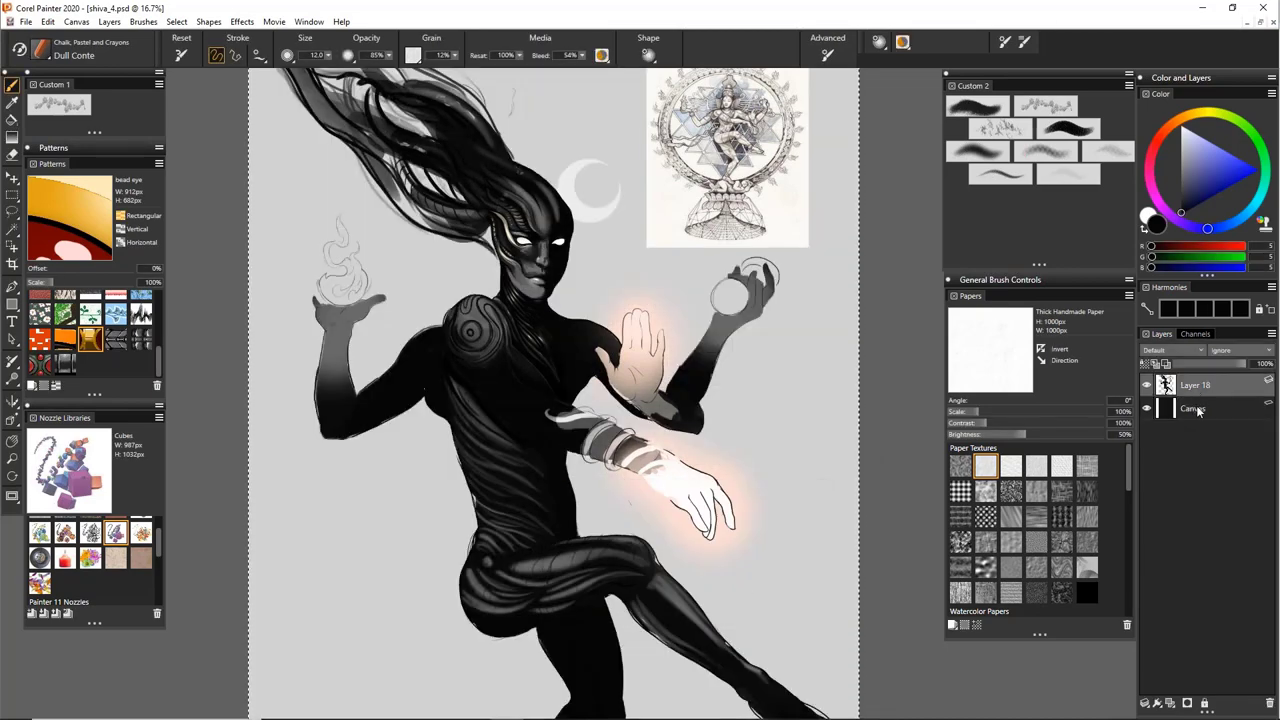
key(ctrl+e)
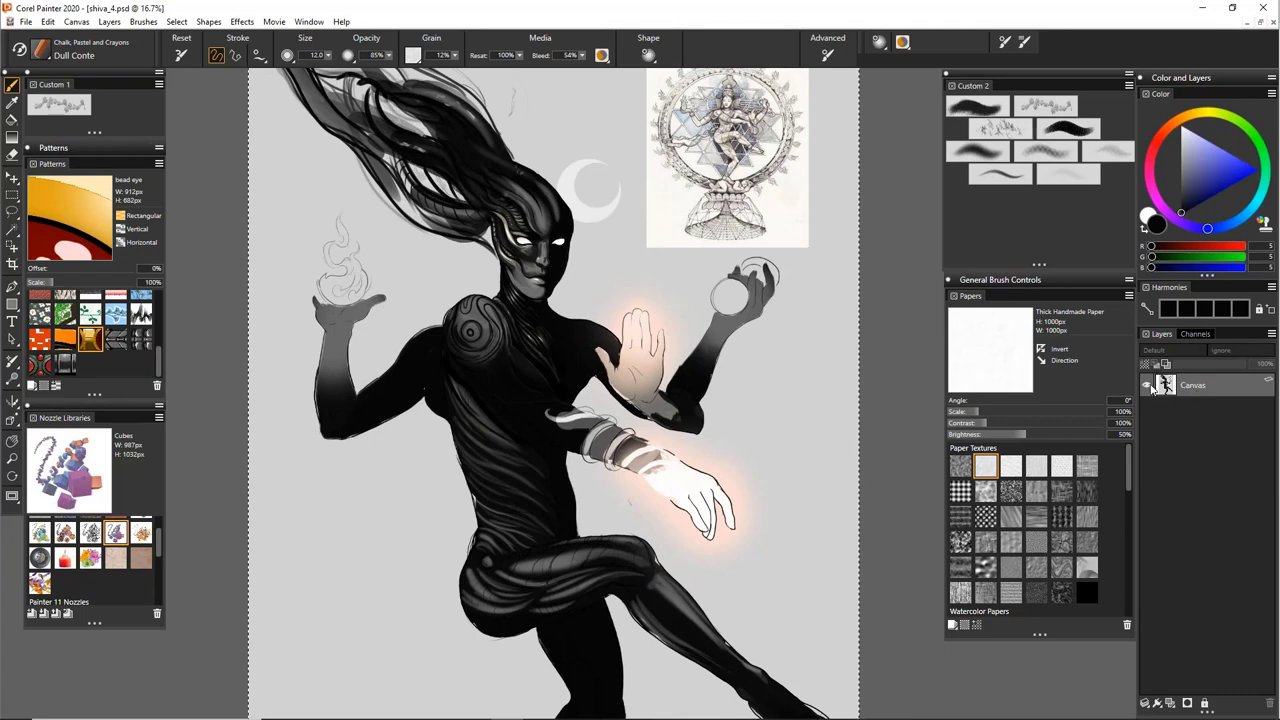
click(1129, 297)
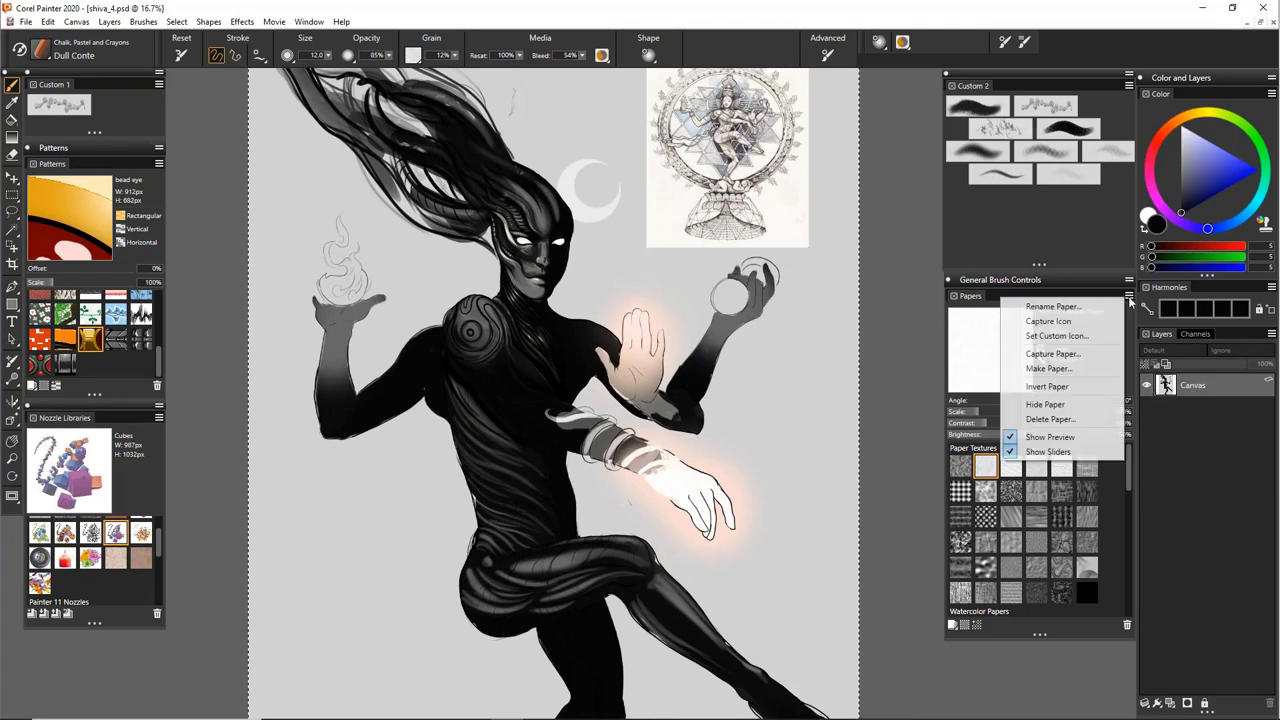
click(1050, 354)
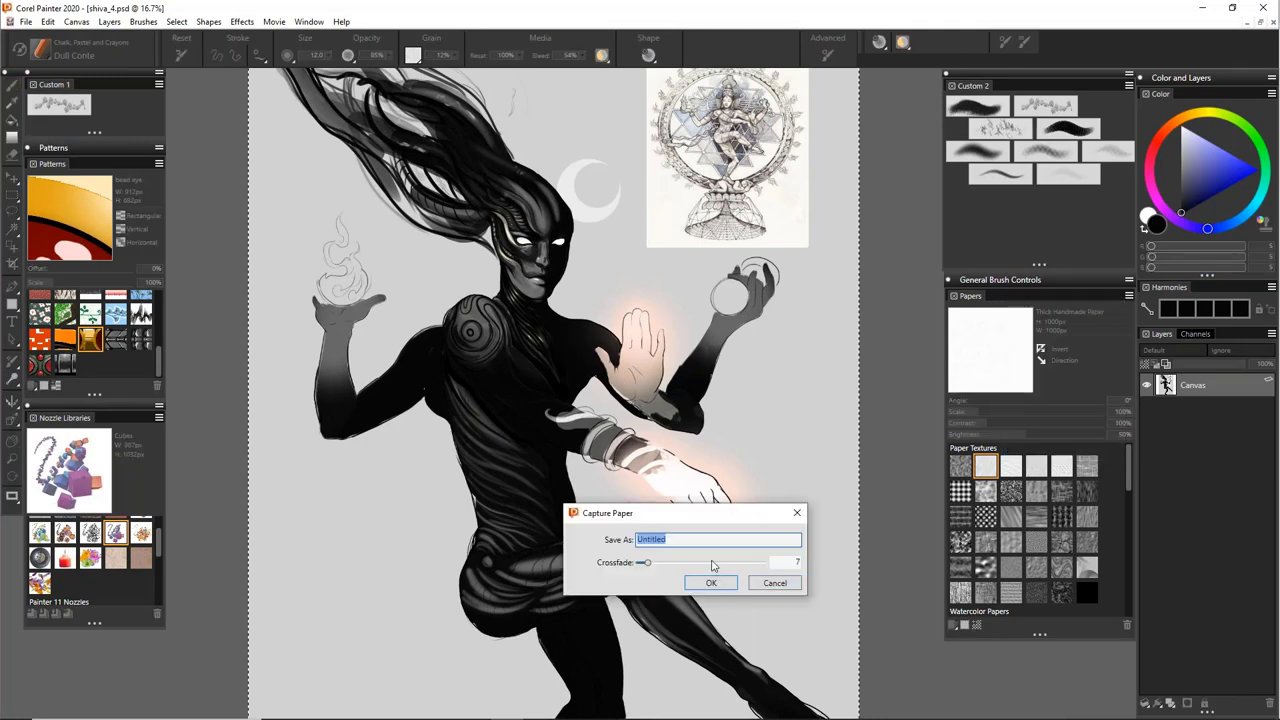
text(SHIVA)
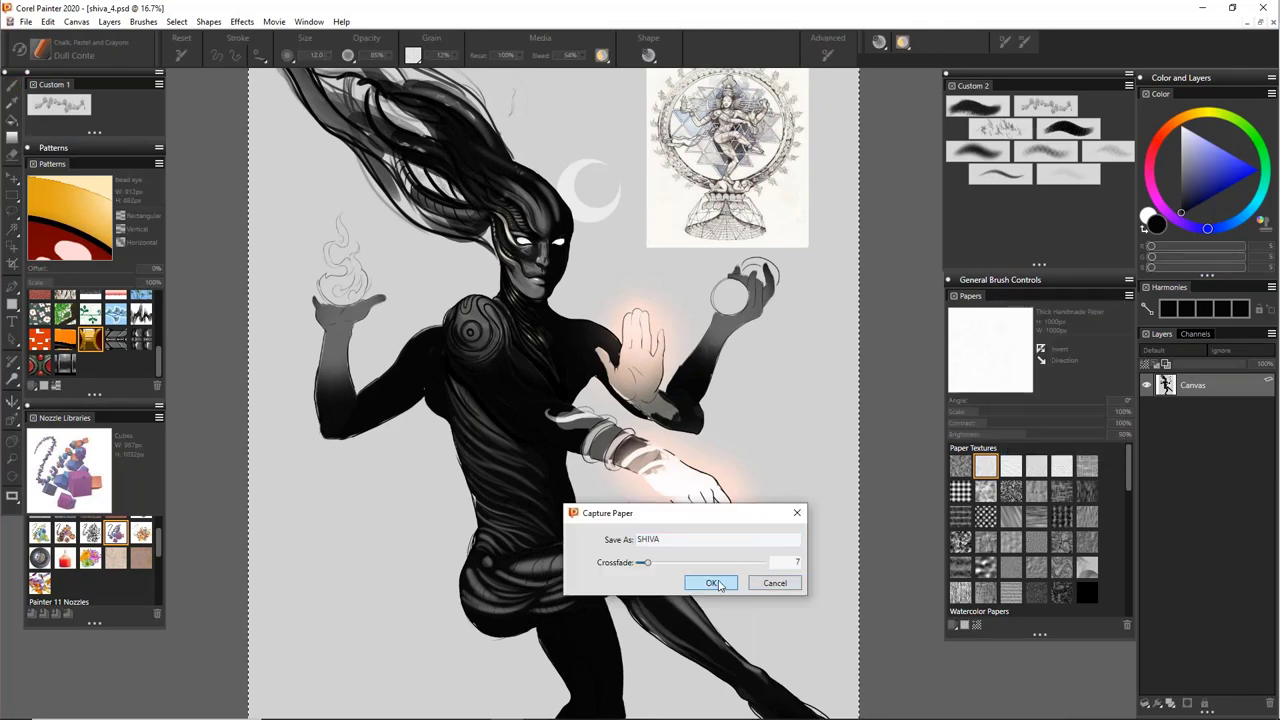
click(716, 584)
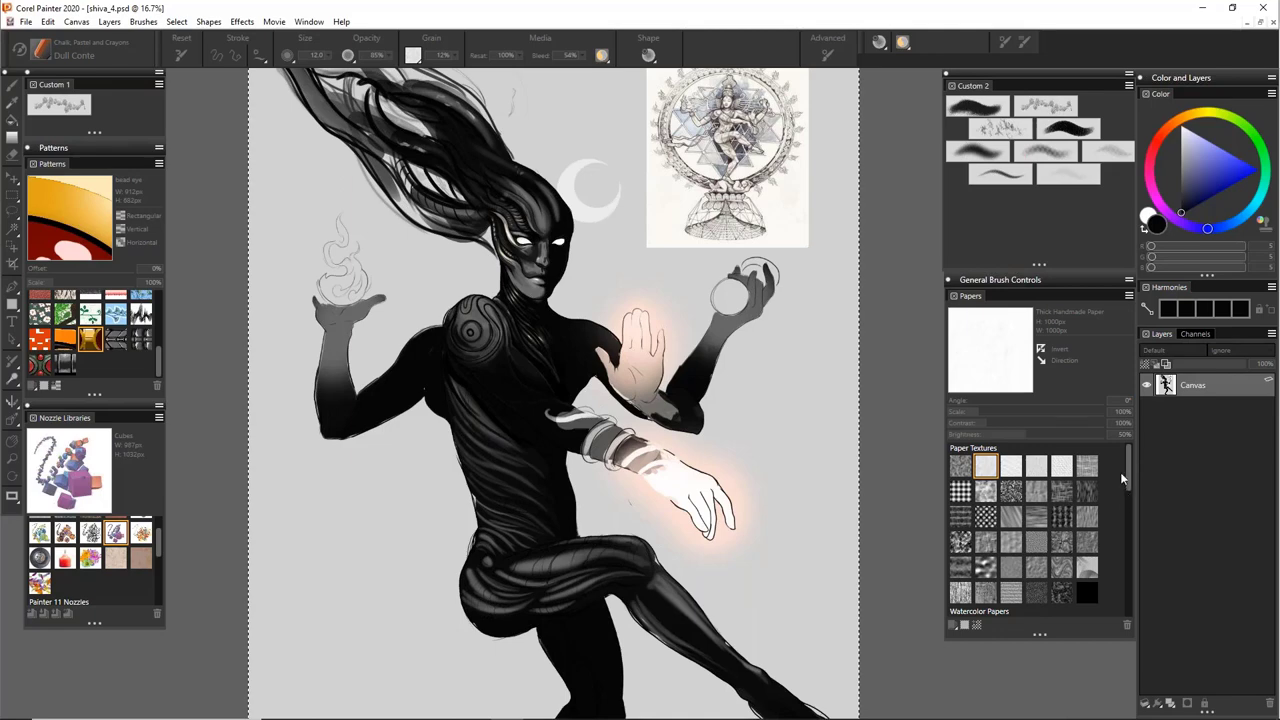
Choose the SHIVA paper from the Paper Textures library, hide the Canvas and add a new empty layer
drag(1125, 461, 1123, 596)
scroll(1079, 587, up, 10)
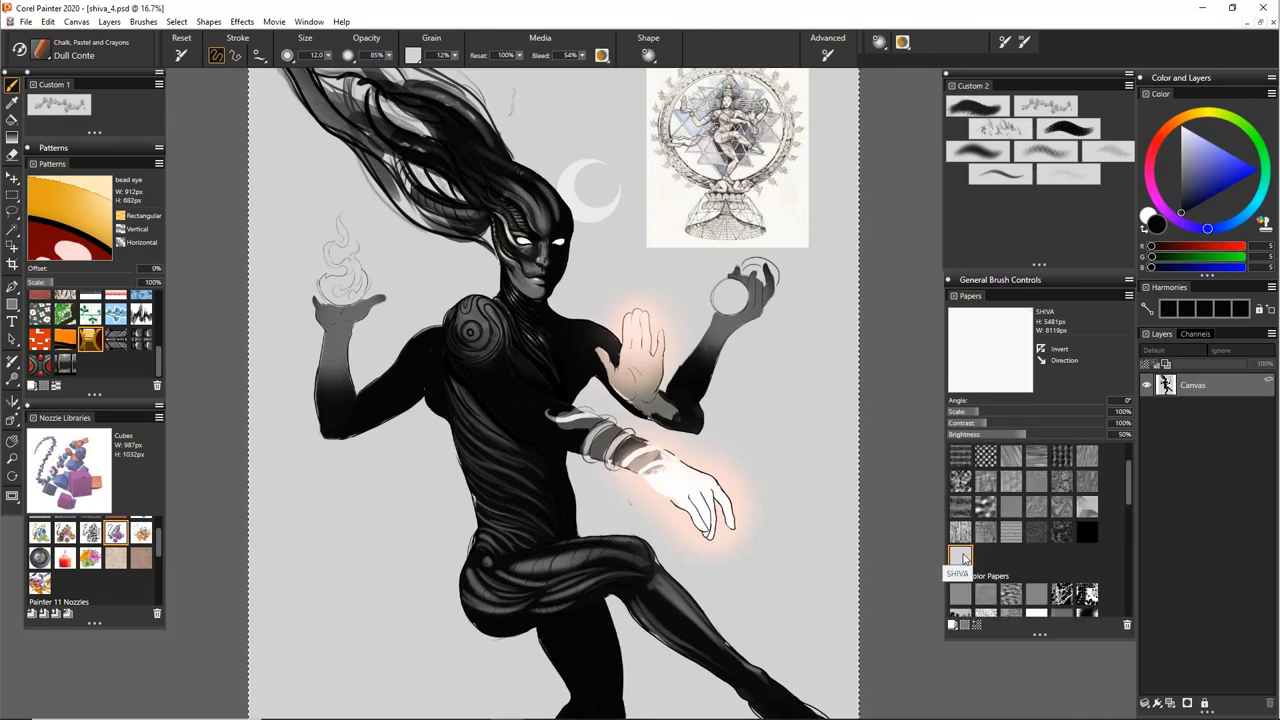
click(1146, 386)
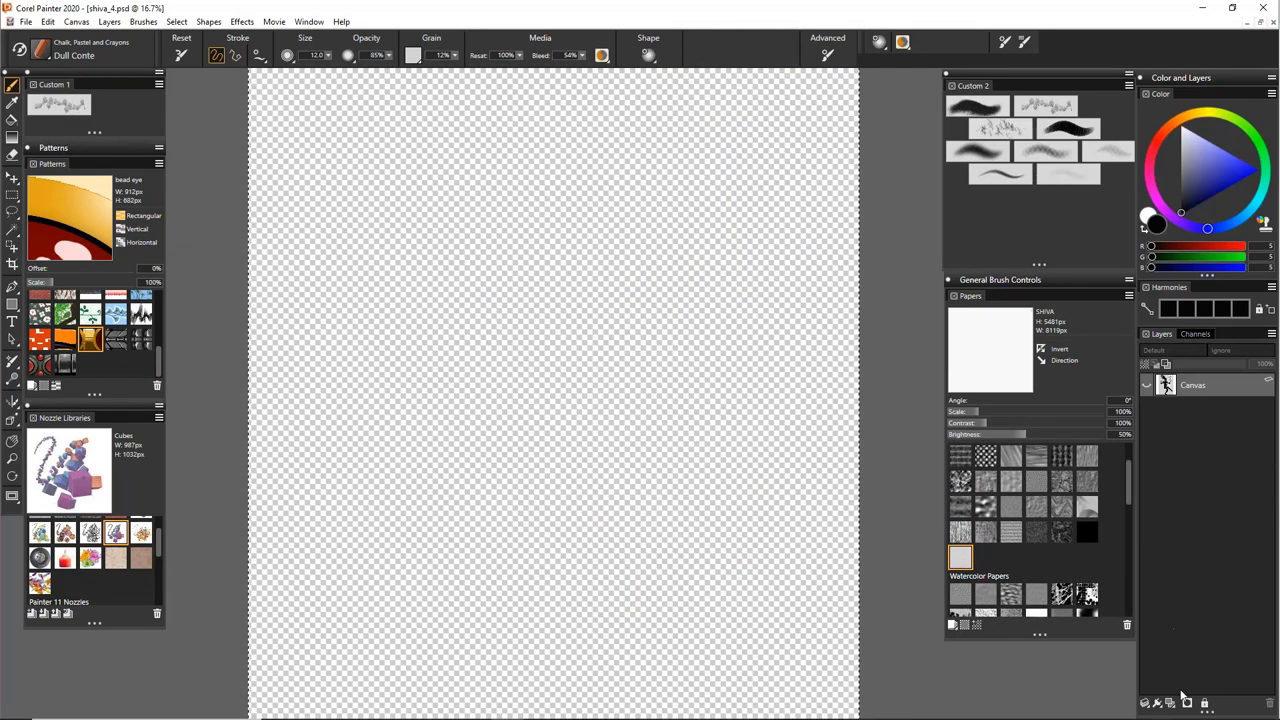
click(1187, 703)
Enlarge the brush to about 750 and paint broad black test strokes with the SHIVA paper across the new layer
drag(644, 295, 538, 338)
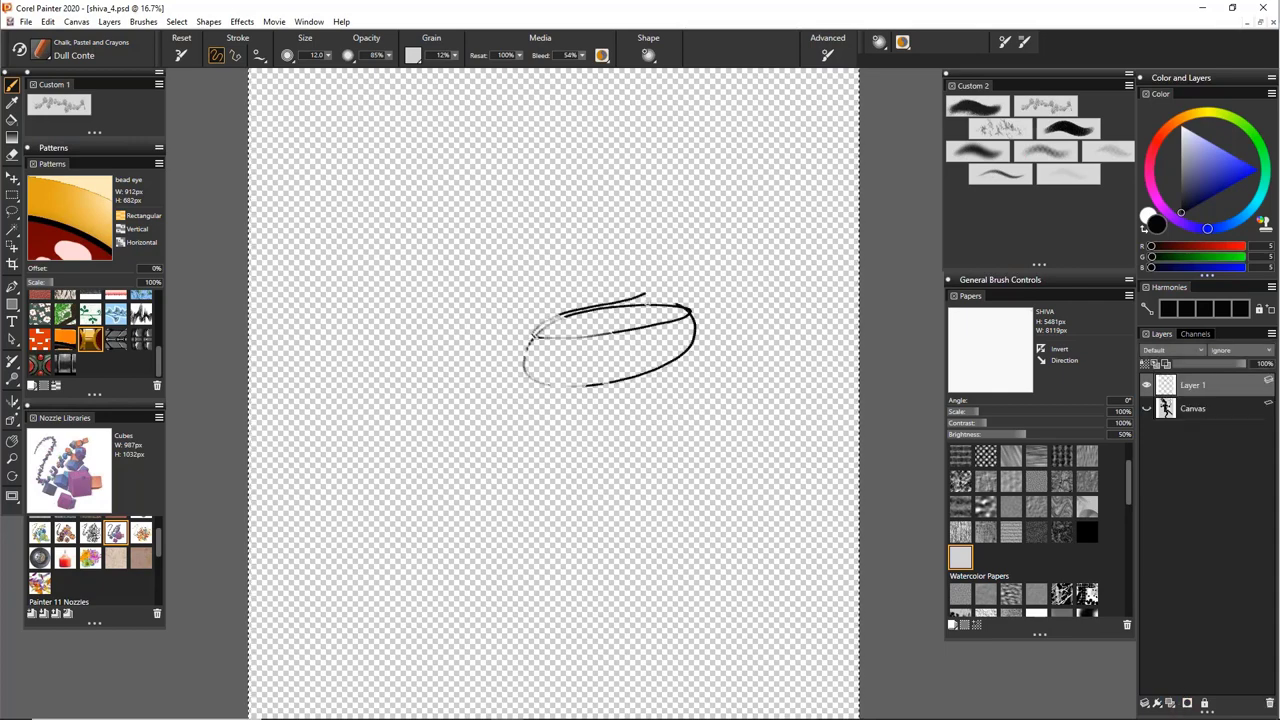
key(ctrl+z)
drag(591, 290, 674, 302)
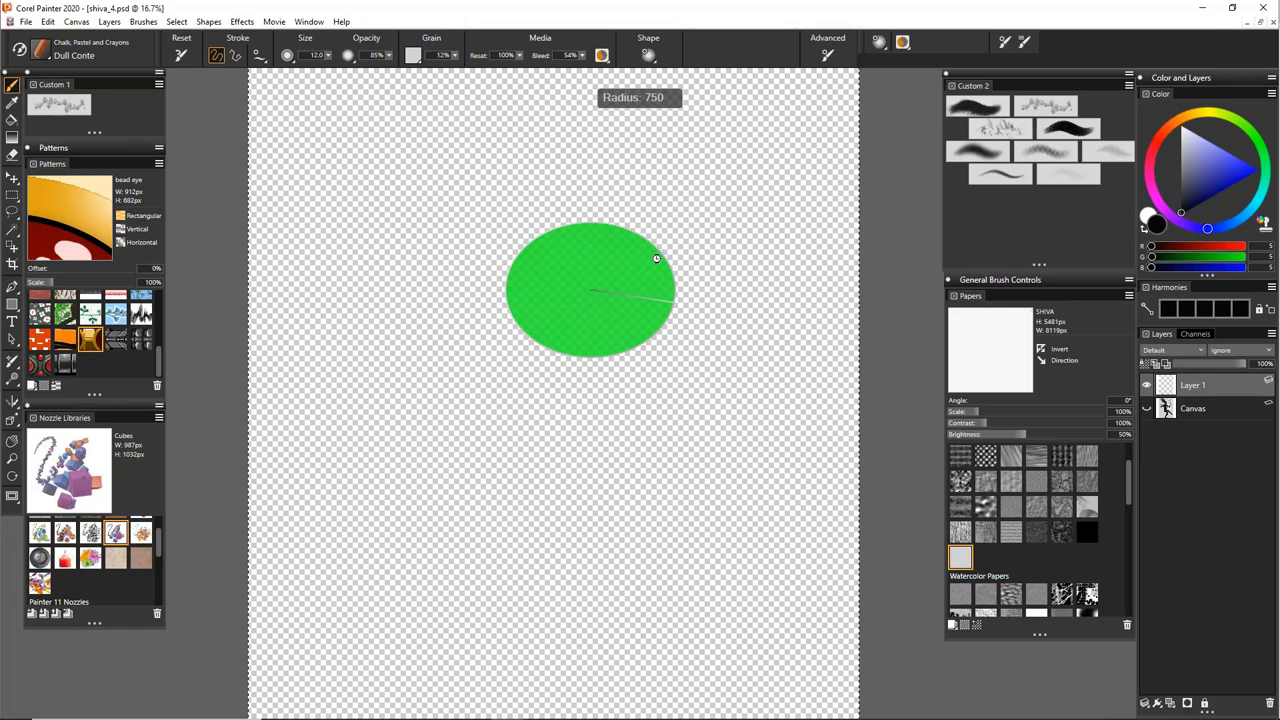
mouse_move(604, 342)
mouse_down()
mouse_move(618, 288)
mouse_move(435, 438)
mouse_move(650, 603)
mouse_move(470, 640)
mouse_move(540, 150)
mouse_move(620, 400)
mouse_move(680, 350)
mouse_up()
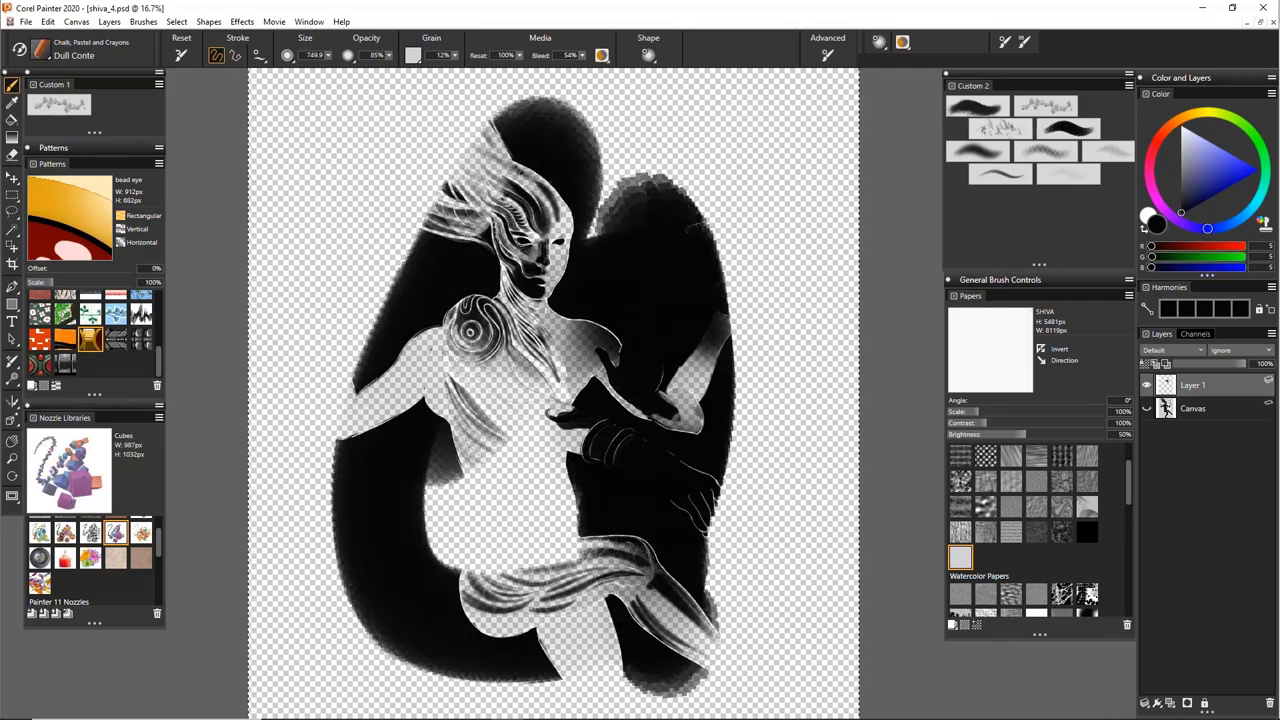
mouse_move(650, 235)
mouse_down()
mouse_move(315, 250)
mouse_move(590, 330)
mouse_move(325, 420)
mouse_move(750, 160)
mouse_move(600, 540)
mouse_move(540, 420)
mouse_move(550, 450)
mouse_move(500, 480)
mouse_up()
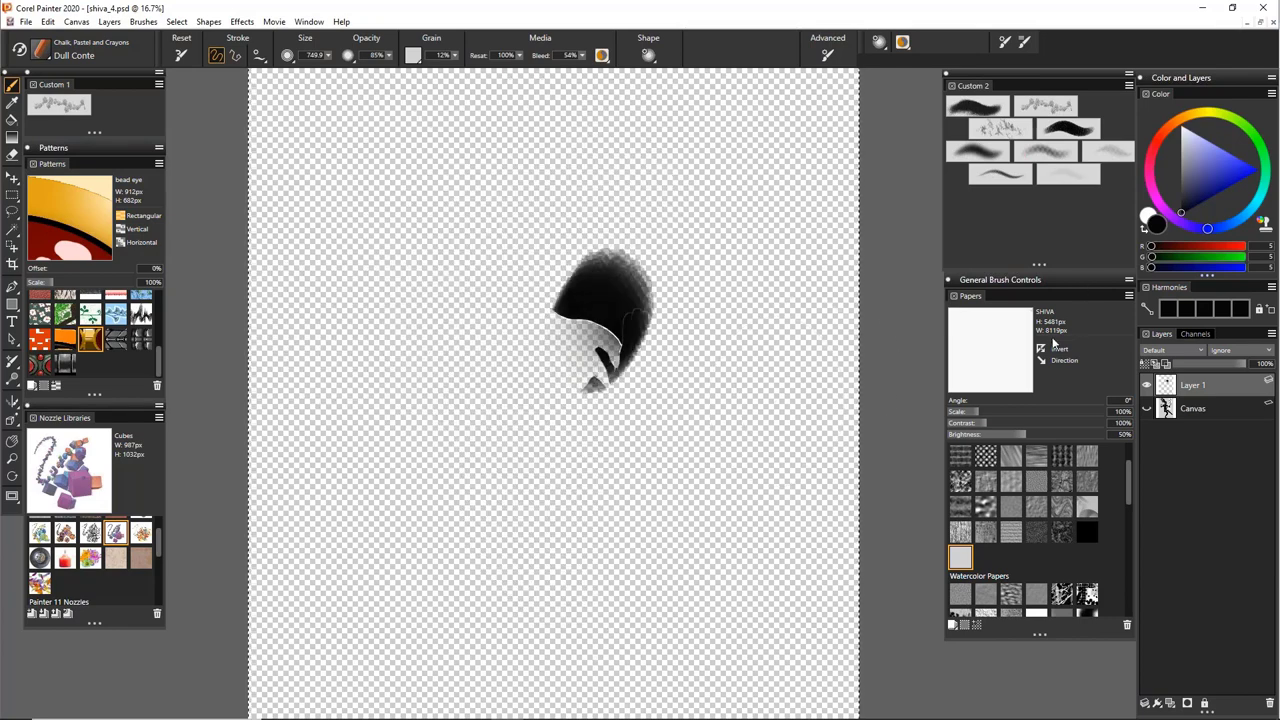
Invert the SHIVA paper for a broad test stroke across the layer, and make the Canvas visible again
click(1042, 349)
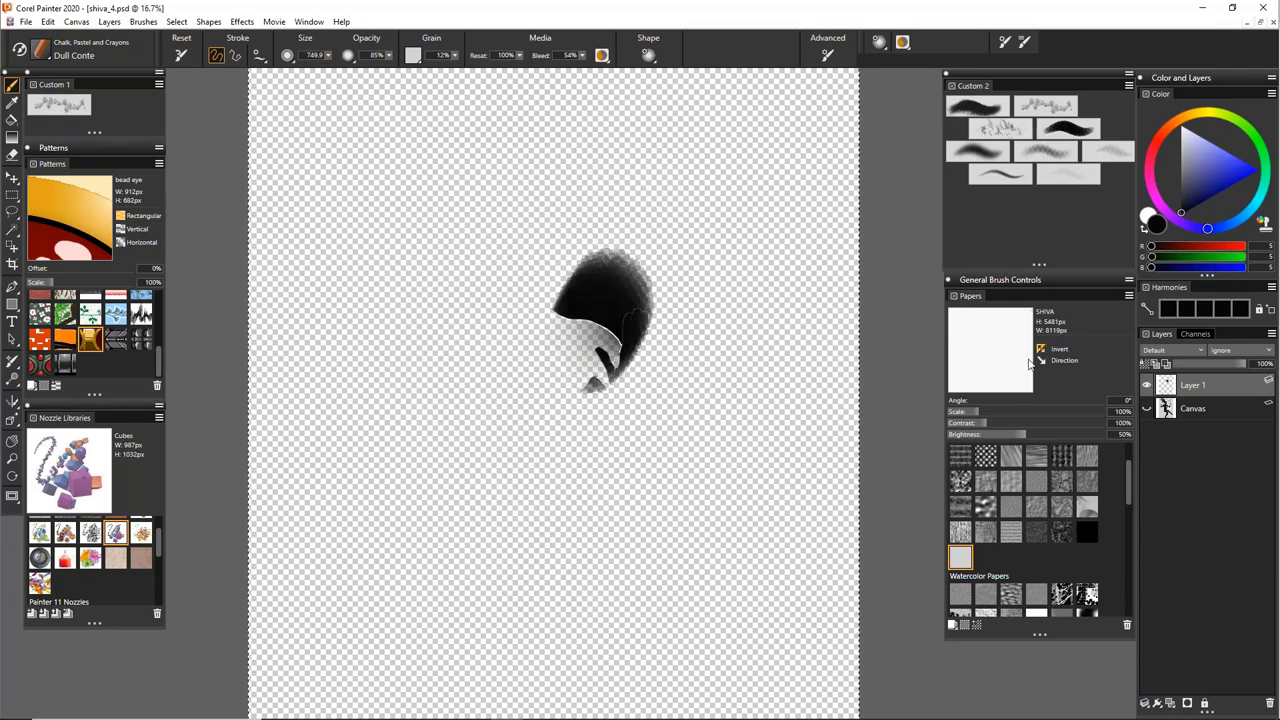
mouse_move(472, 490)
mouse_down()
mouse_move(500, 330)
mouse_move(579, 481)
mouse_move(692, 636)
mouse_move(755, 168)
mouse_move(290, 295)
mouse_move(432, 214)
mouse_move(365, 530)
mouse_move(708, 330)
mouse_move(735, 465)
mouse_move(757, 458)
mouse_move(642, 625)
mouse_move(622, 254)
mouse_move(850, 494)
mouse_up()
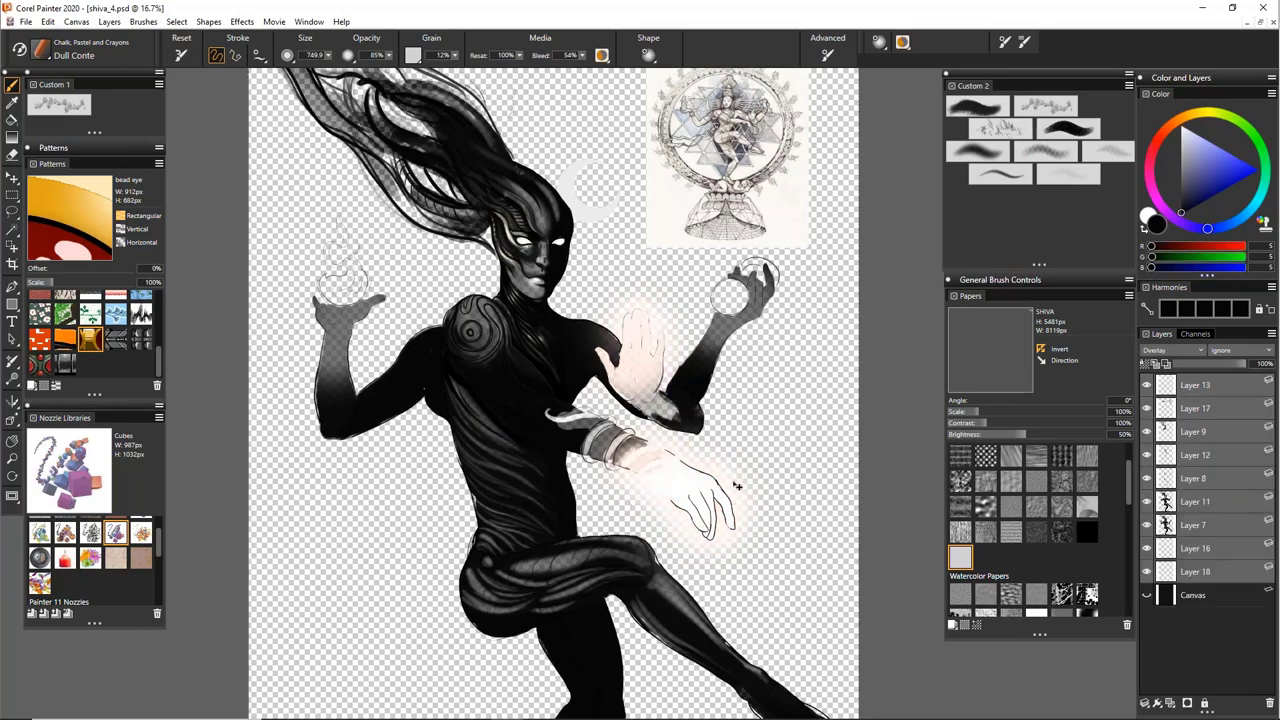
click(1146, 595)
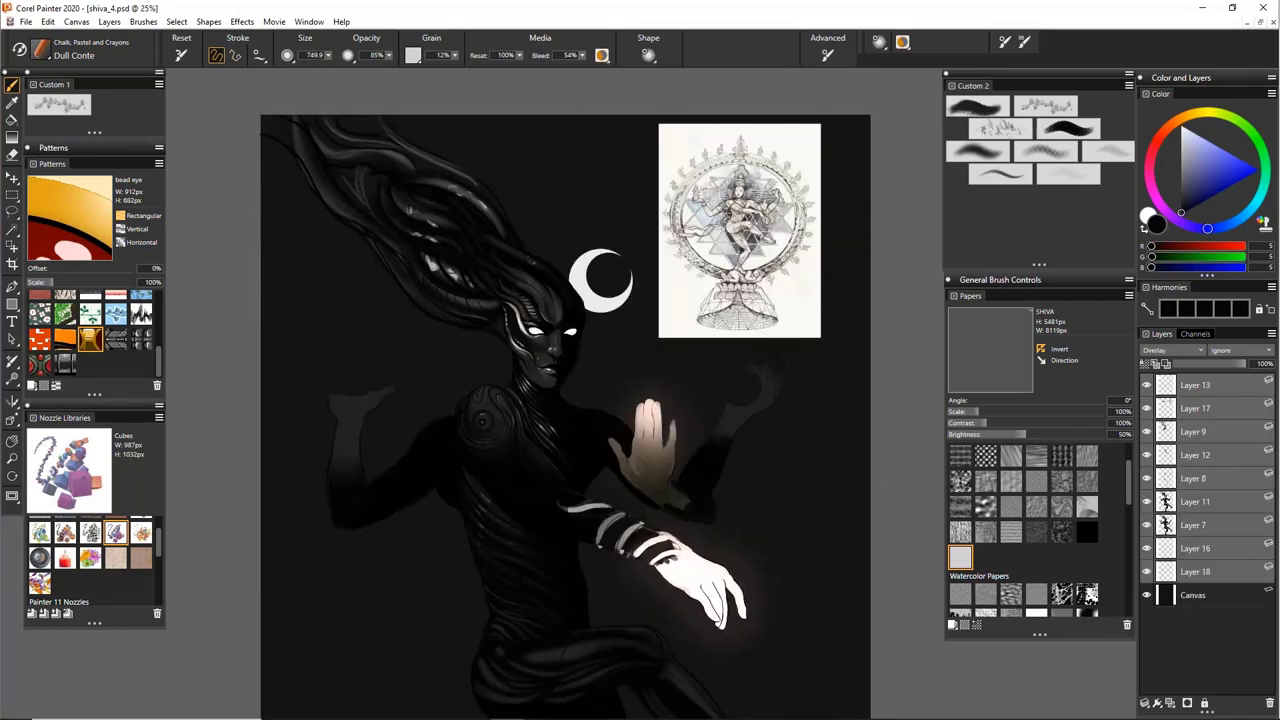
Sample a light beige from the ornament beside the figure's eye and reduce the brush size to 7.5
key(ctrl+plus)
key(ctrl+plus)
key(ctrl+plus)
key(ctrl+plus)
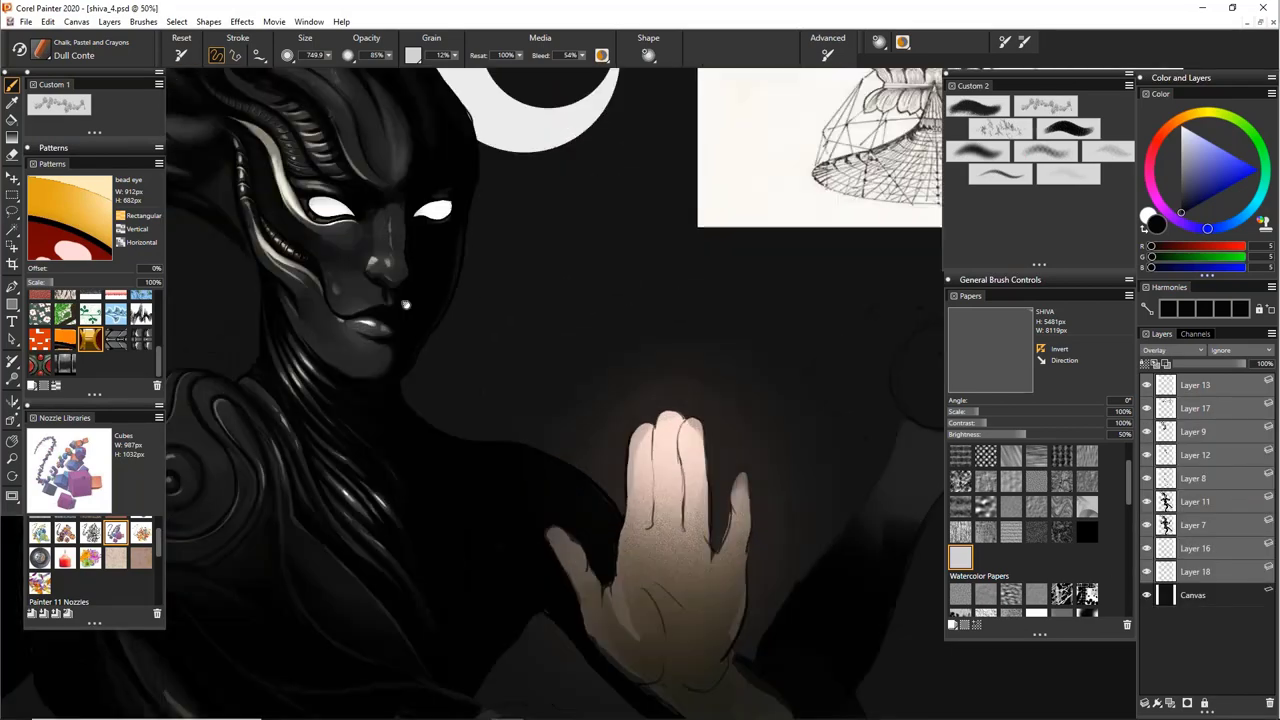
mouse_move(405, 303)
mouse_down()
mouse_move(615, 345)
mouse_move(601, 460)
mouse_up()
drag(628, 414, 640, 98)
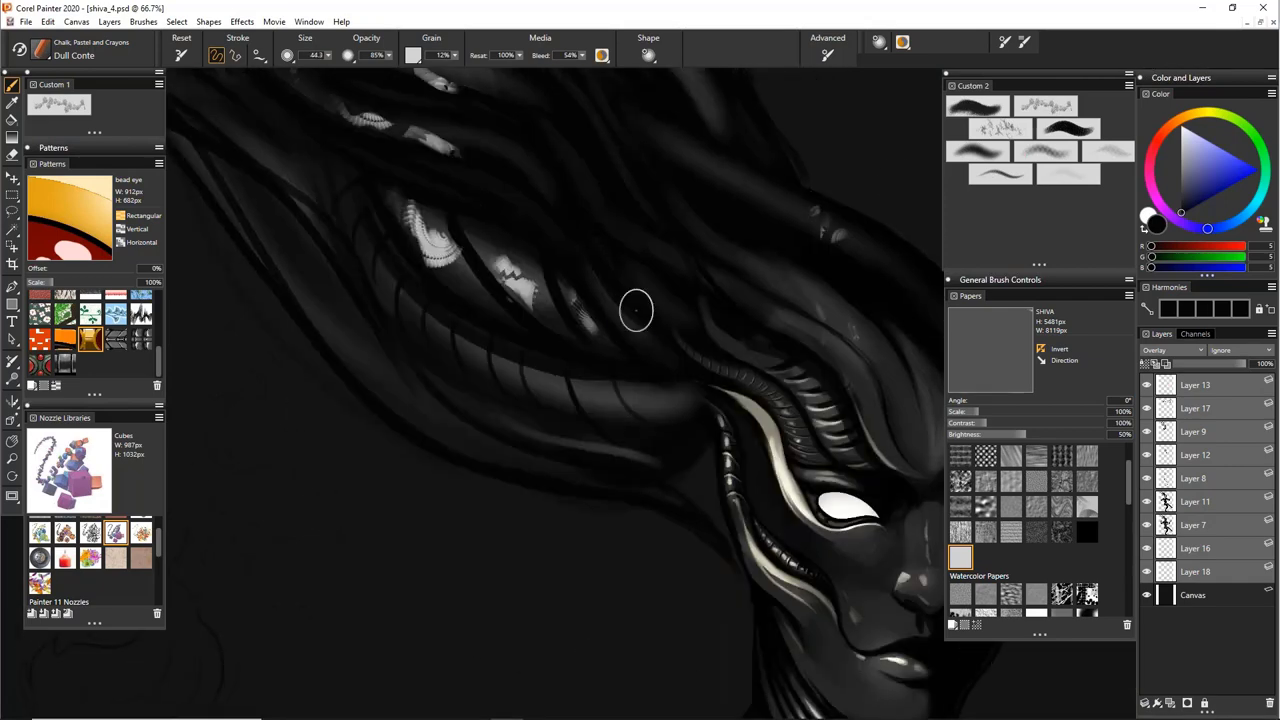
click(1068, 137)
drag(604, 375, 617, 380)
drag(736, 534, 585, 417)
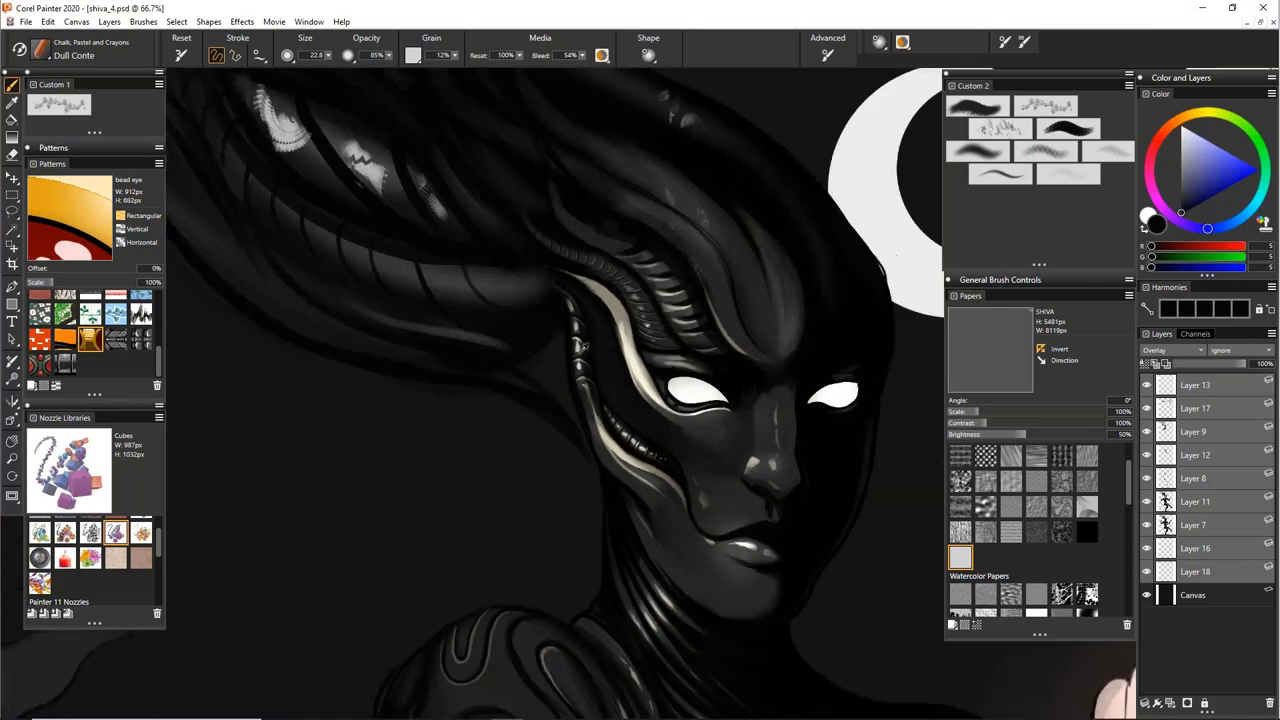
alt+click(623, 328)
key(bracketleft)
key(bracketleft)
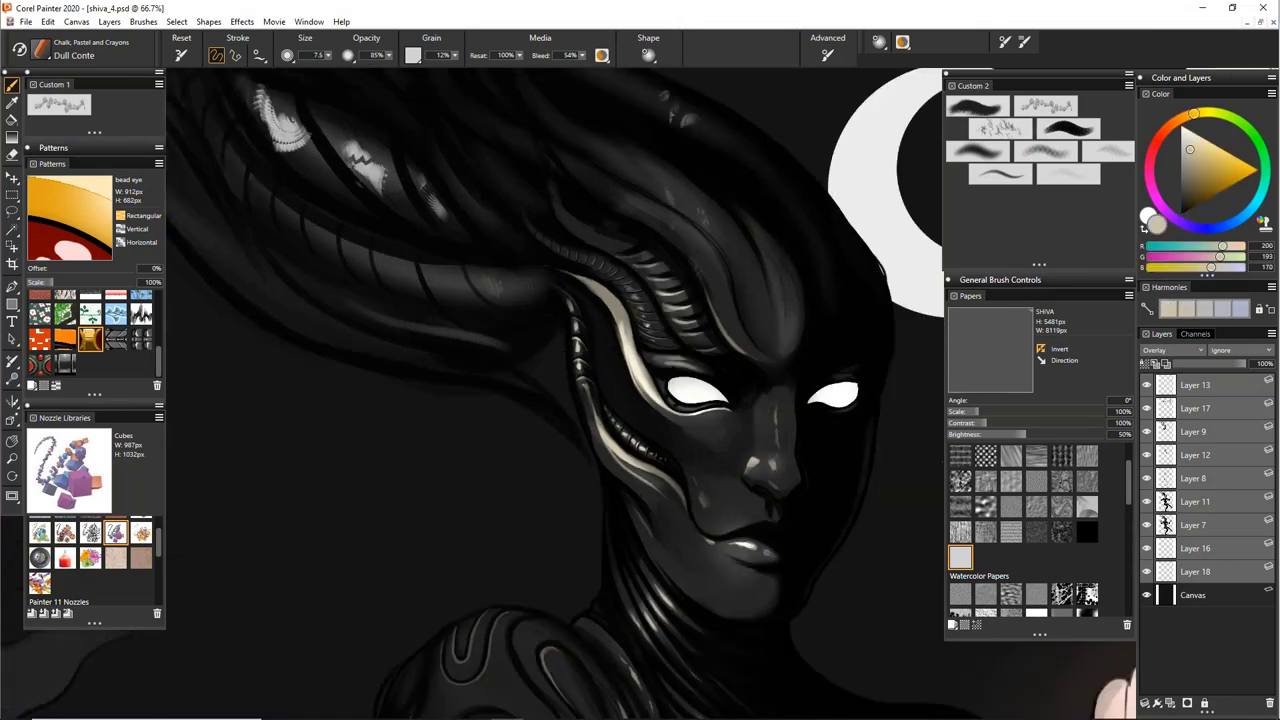
Undo the last mark, set the colour to light grey RGB 223 and paint zigzag highlights along the lower hair strand
key(ctrl+z)
drag(1185, 143, 1181, 136)
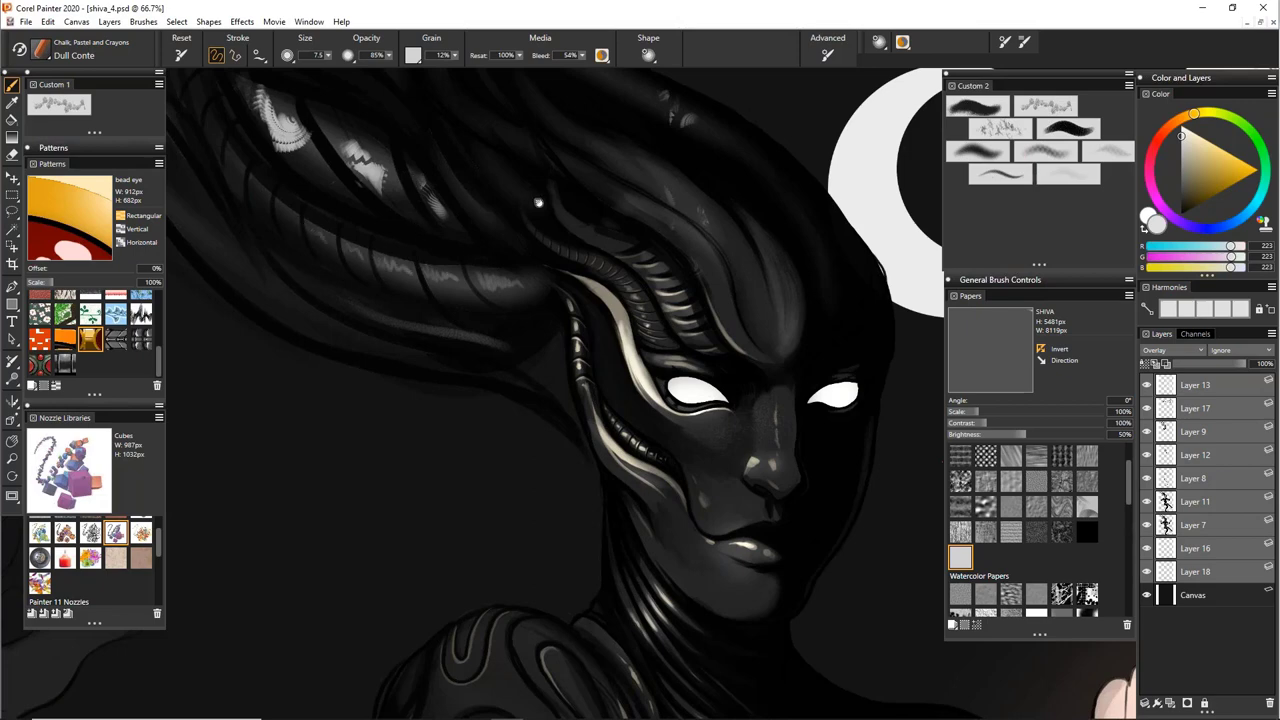
drag(539, 203, 790, 283)
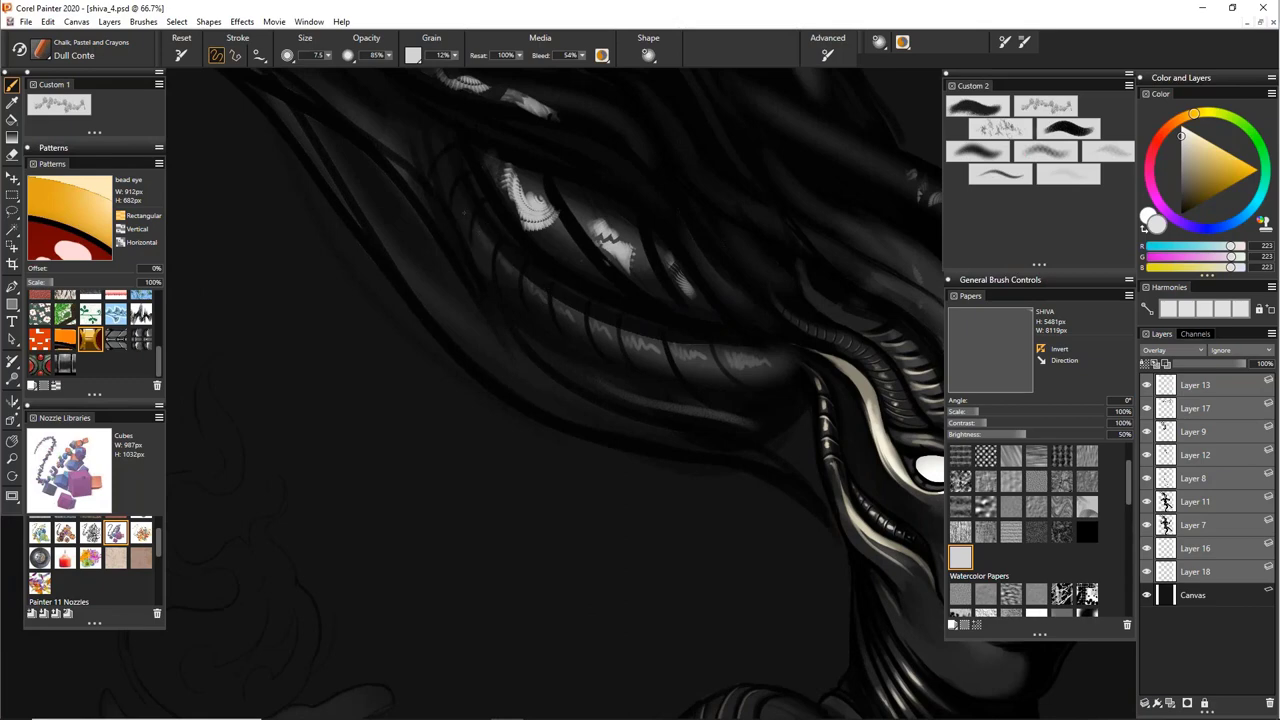
scroll(738, 88, down, 4)
scroll(540, 157, up, 4)
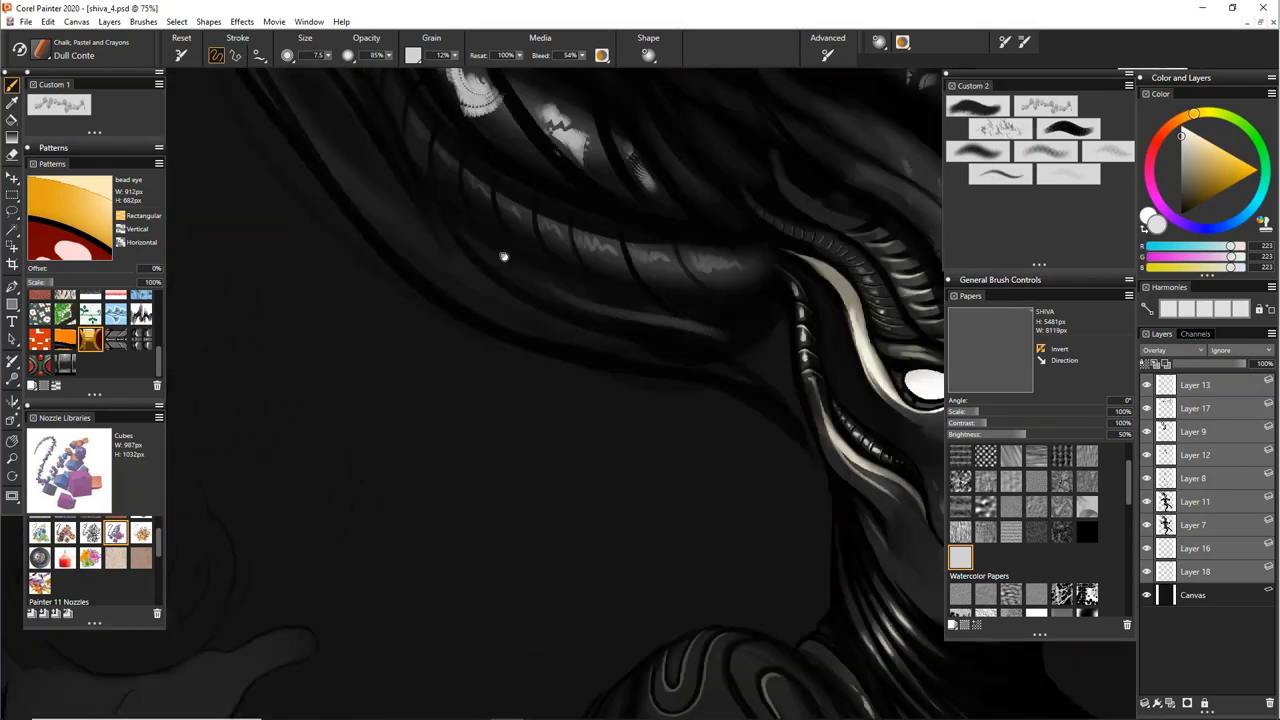
Sample a near-black of RGB 26, dab short strokes over the bright hair patch and make Layer 13 the only active layer
mouse_move(503, 257)
mouse_down()
mouse_move(588, 497)
mouse_move(513, 407)
mouse_up()
alt+click(551, 345)
drag(518, 298, 542, 340)
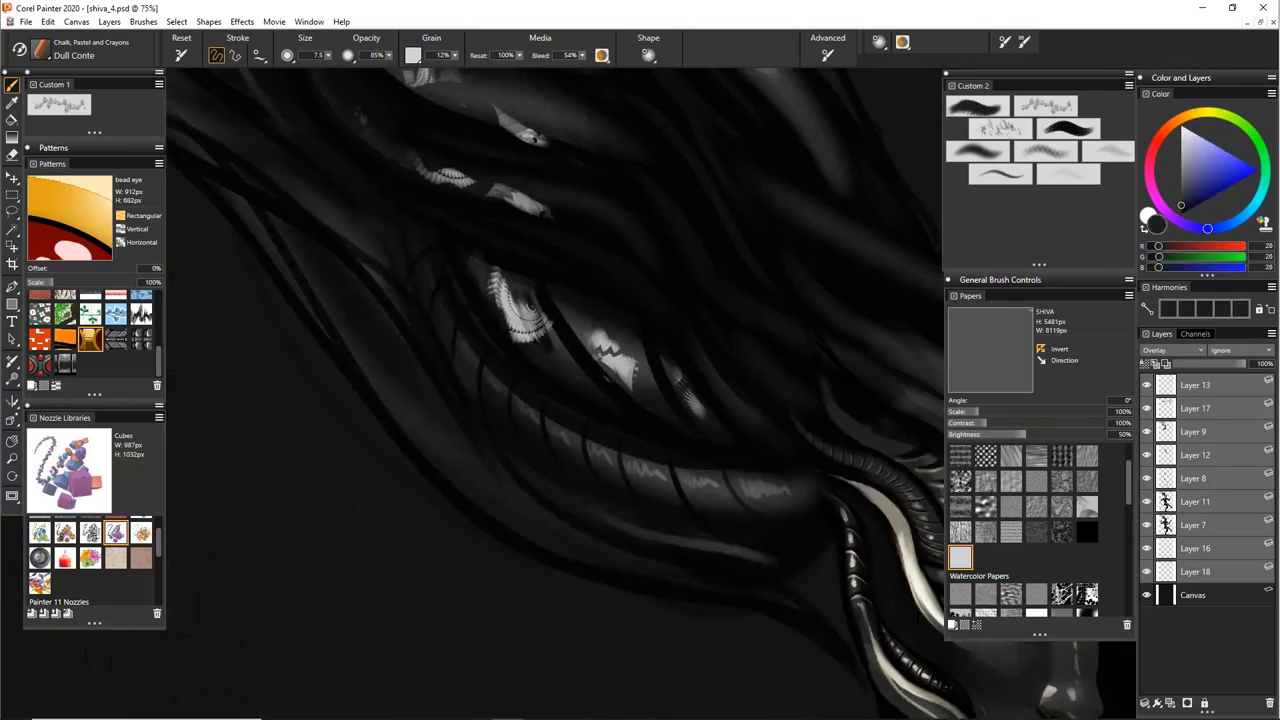
click(1195, 390)
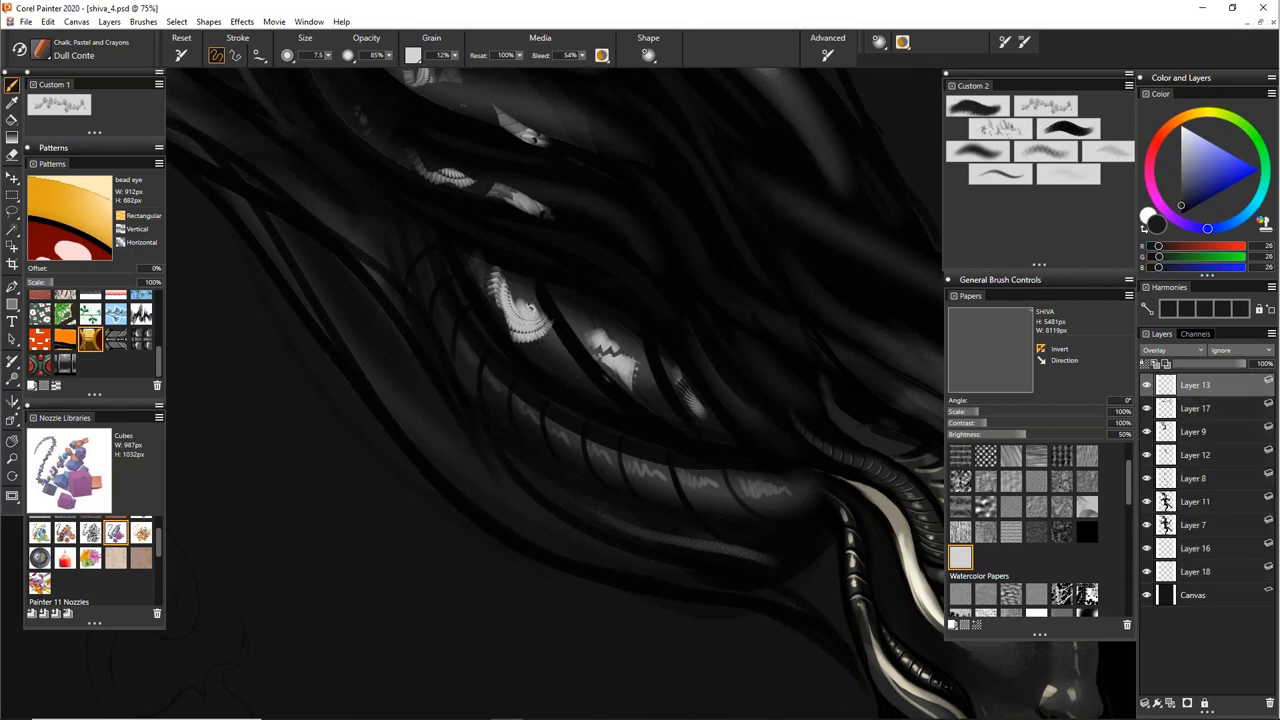
Toggle the visibility of Layer 17 and Layer 13 to examine which hair details each layer holds
click(1147, 408)
double_click(1147, 408)
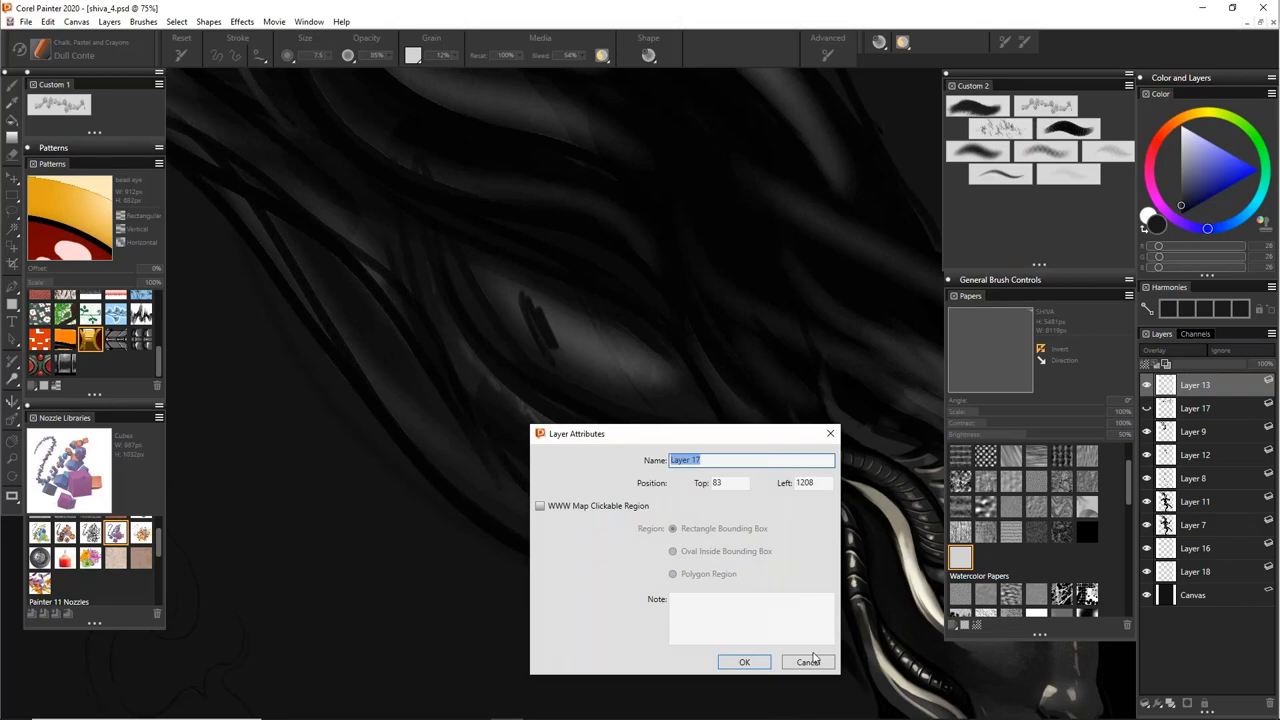
click(812, 658)
click(1146, 405)
click(1147, 386)
click(1147, 386)
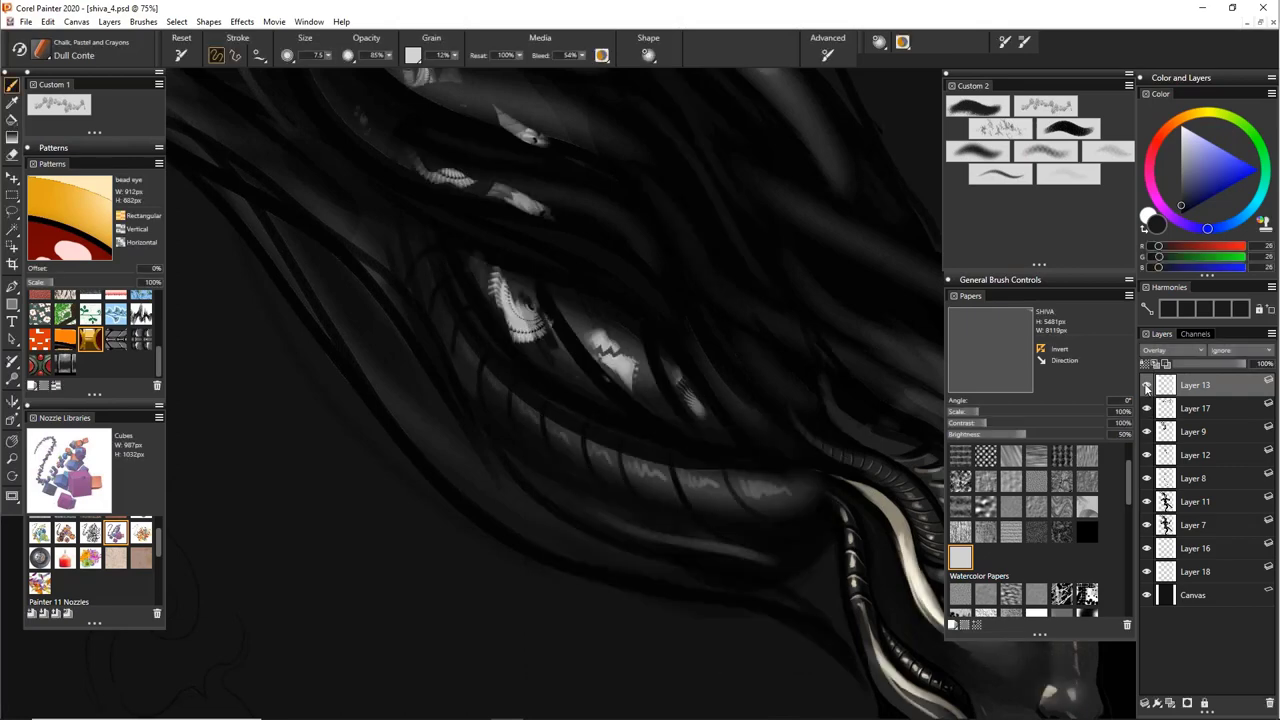
Erase the dark strokes over the bright hair patch on Layer 13, make Layer 17 active and hide it
key(m)
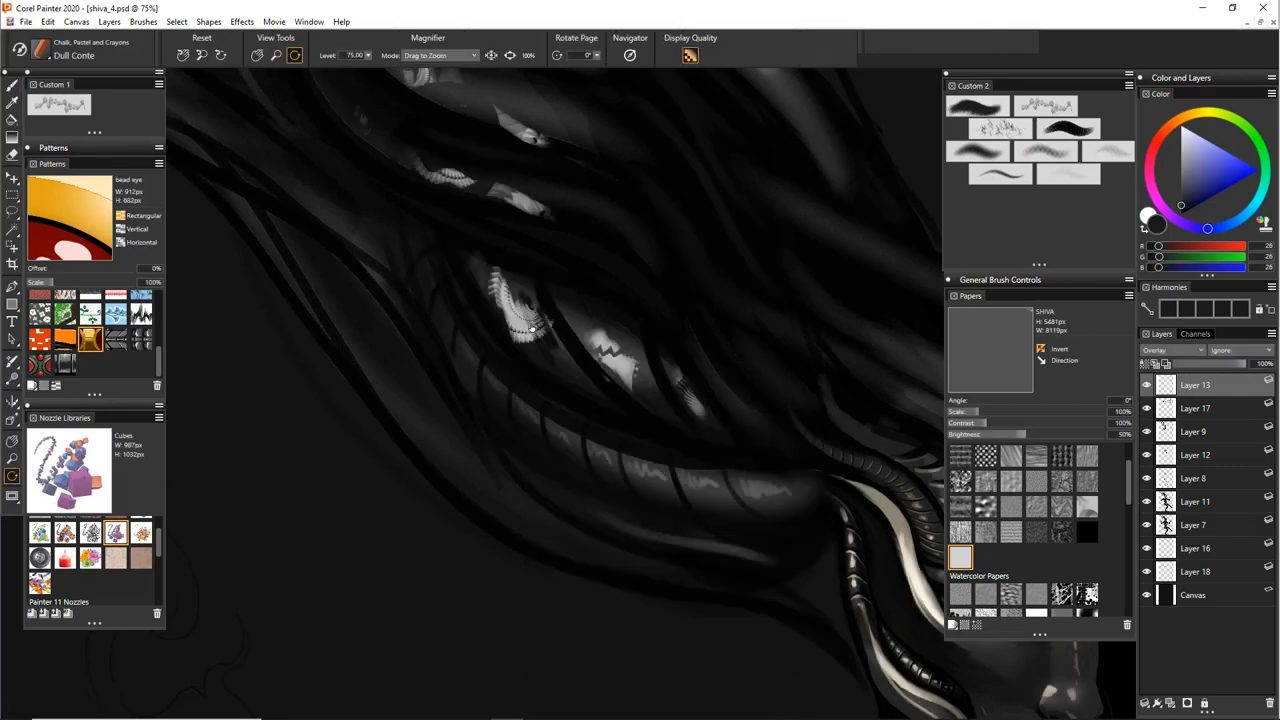
key(b)
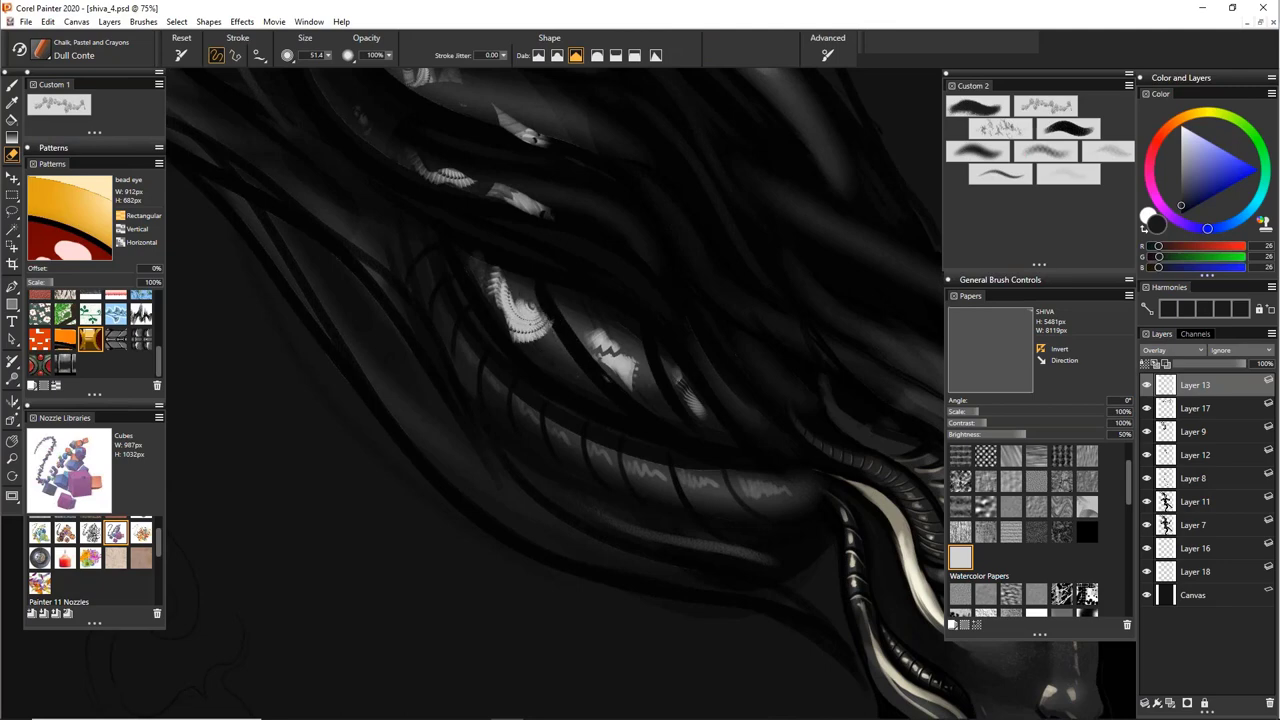
click(1167, 409)
click(1147, 408)
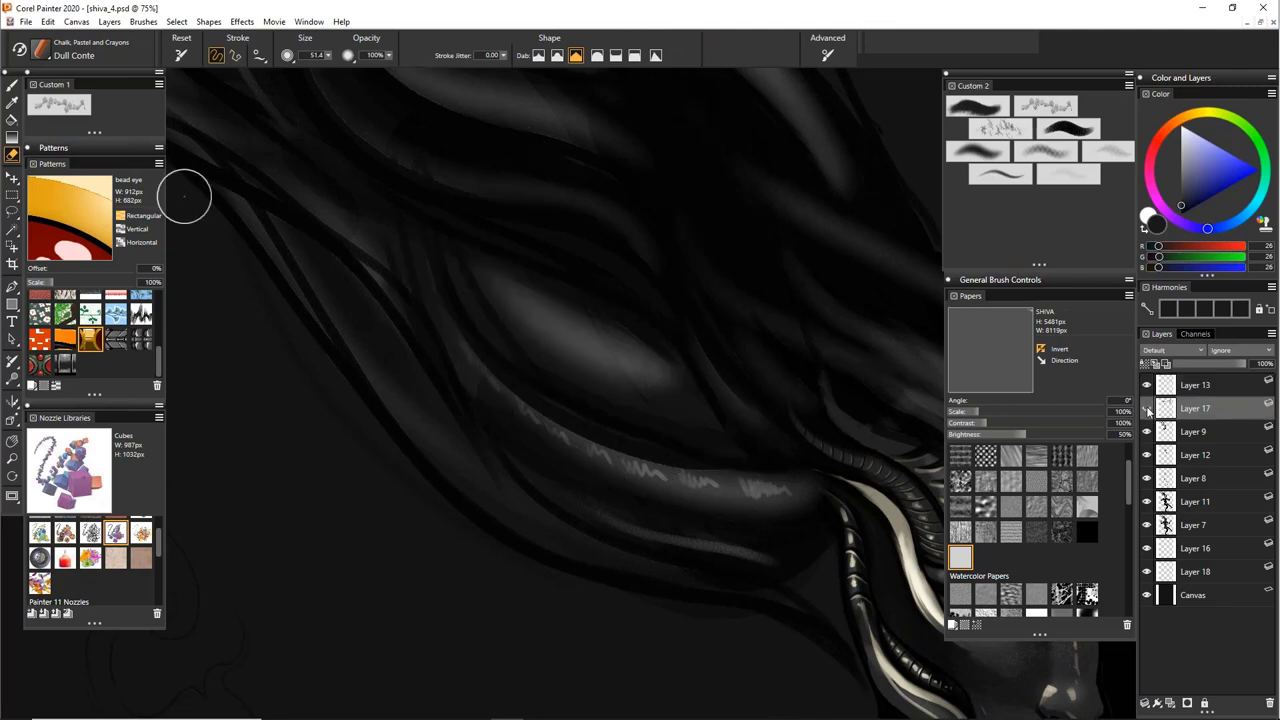
Show Layer 17 and paint over its bright lower hair patches with near-black RGB 26 at brush size 20.2, then dark grey RGB 58
click(1147, 408)
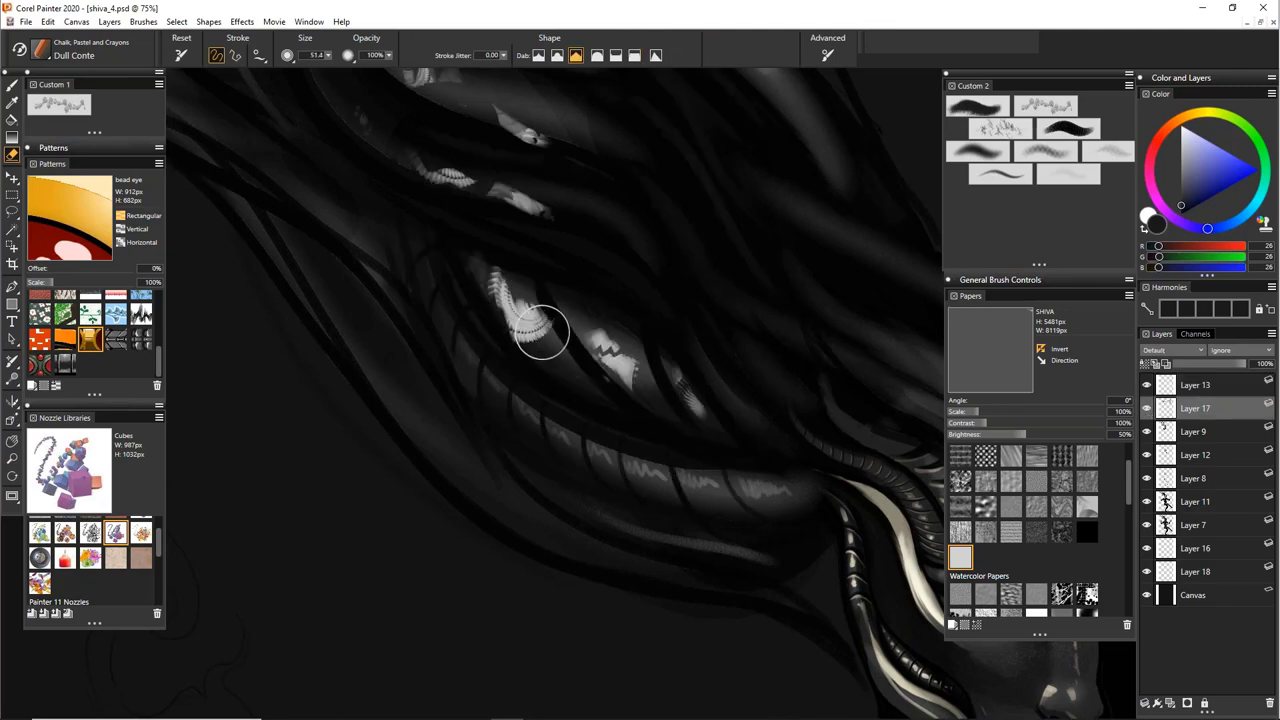
key(b)
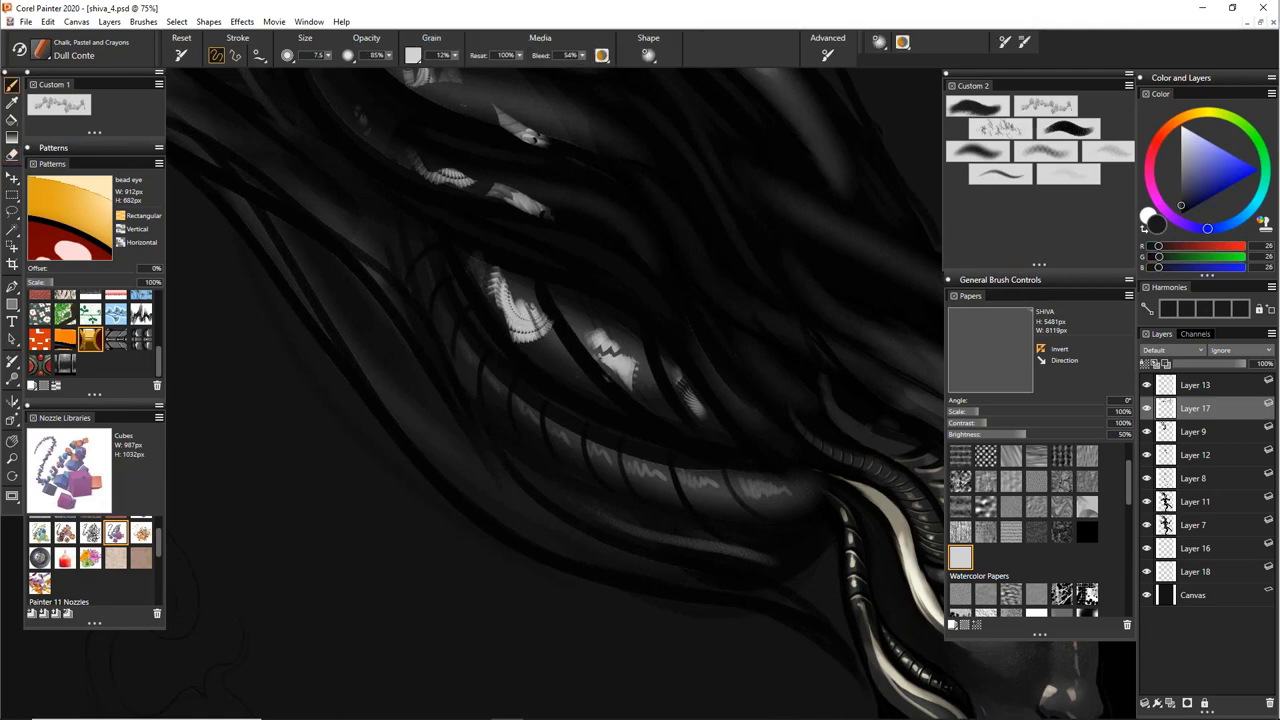
mouse_move(534, 322)
mouse_down()
mouse_move(545, 340)
mouse_move(551, 322)
mouse_move(530, 332)
mouse_move(505, 300)
mouse_move(515, 340)
mouse_up()
mouse_move(515, 340)
mouse_down()
mouse_move(492, 290)
mouse_move(500, 276)
mouse_up()
key(ctrl+minus)
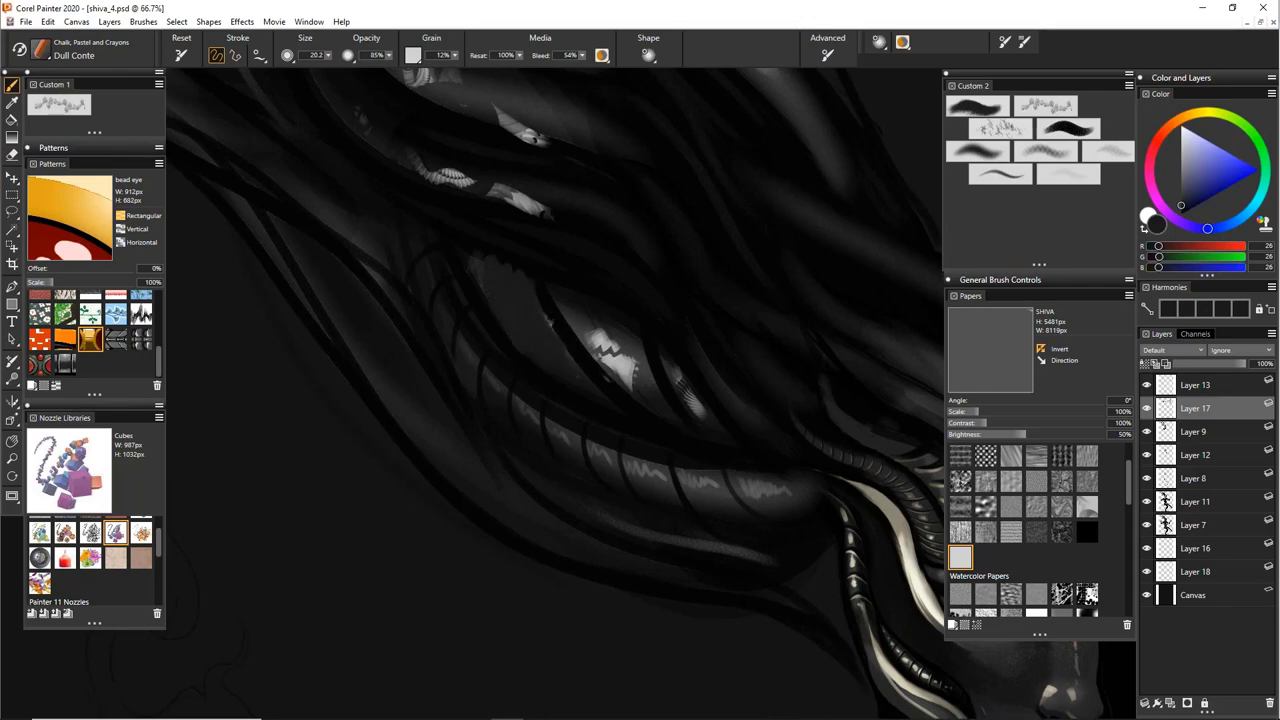
key(ctrl+minus)
key(ctrl+minus)
key(ctrl+minus)
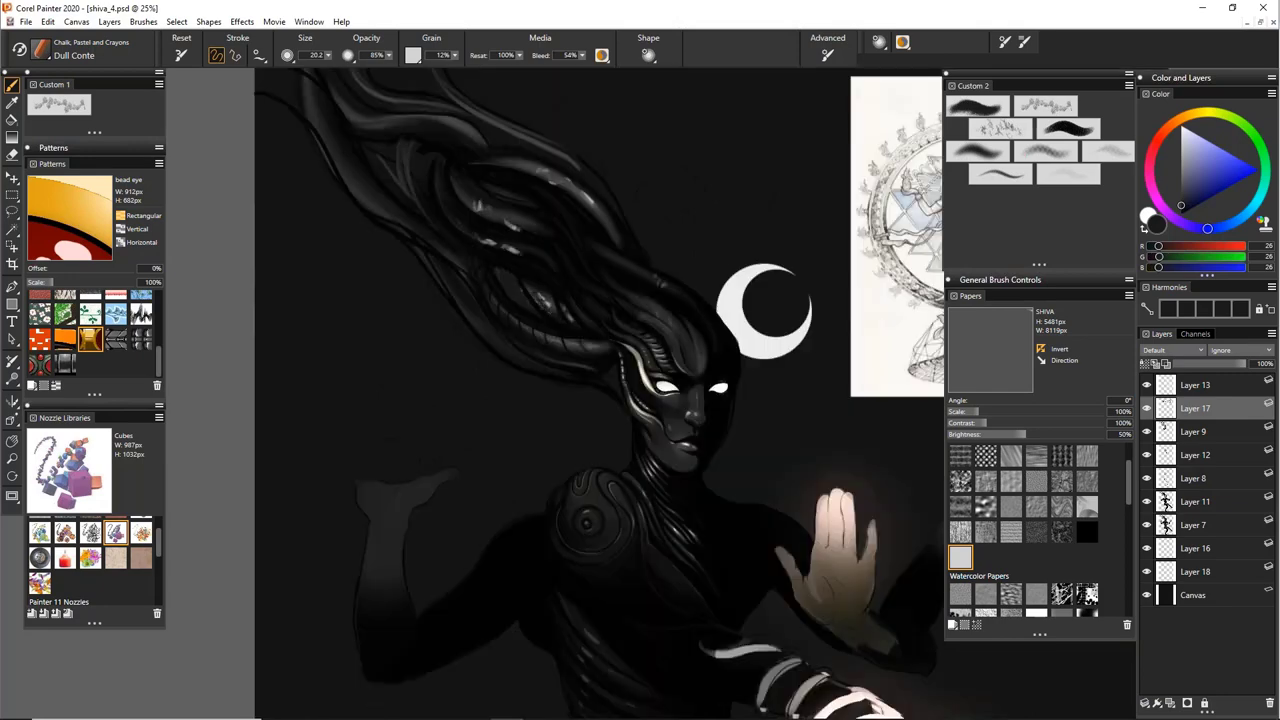
alt+click(552, 296)
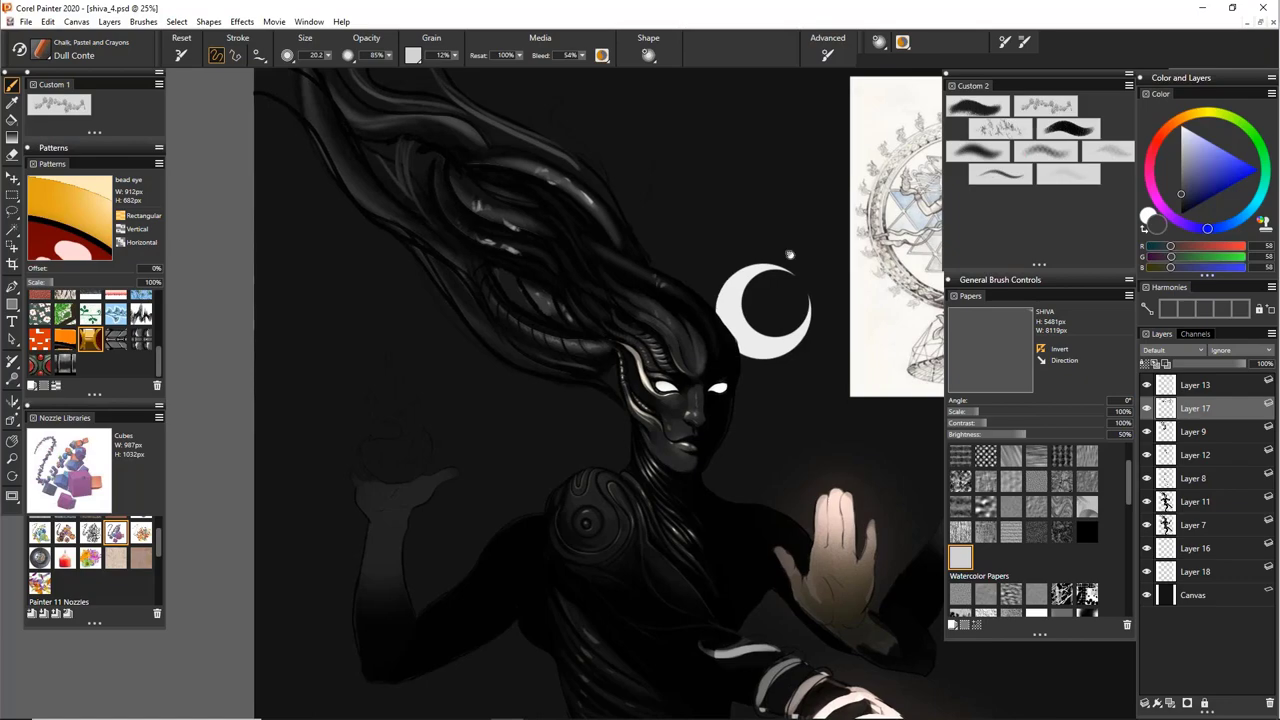
Examine the Shiva reference drawing beside the moon up close
drag(790, 256, 578, 313)
key(ctrl+plus)
key(ctrl+plus)
key(ctrl+plus)
drag(765, 182, 657, 405)
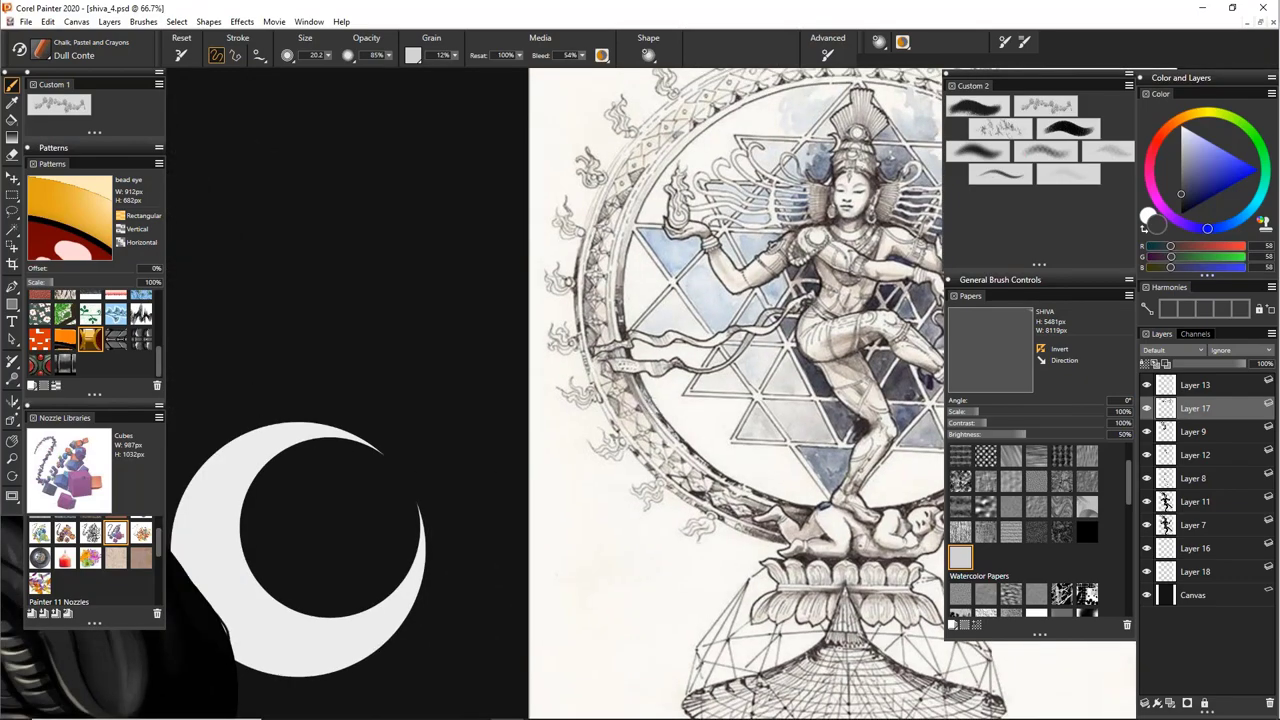
drag(805, 210, 671, 240)
Make Layer 13 active and touch up the gap between the lower hair strands with sampled tones RGB 3, 26 and 59
click(1195, 385)
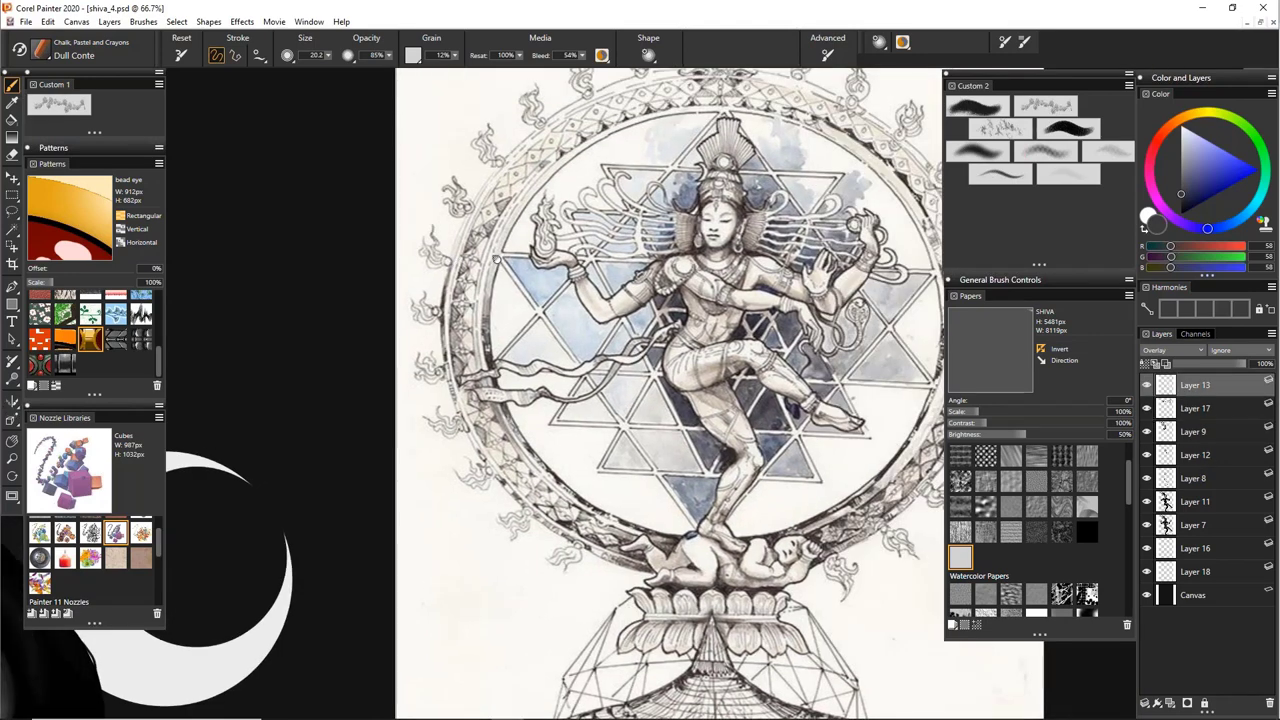
drag(195, 388, 530, 365)
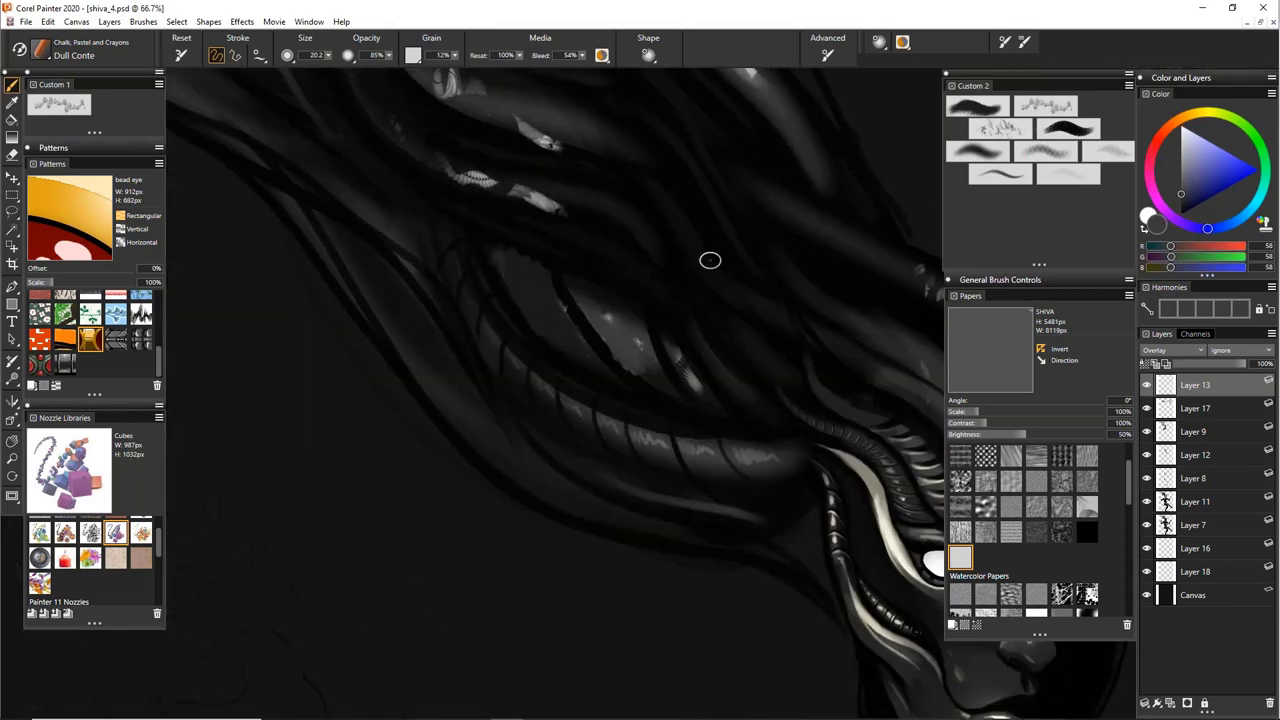
alt+click(588, 314)
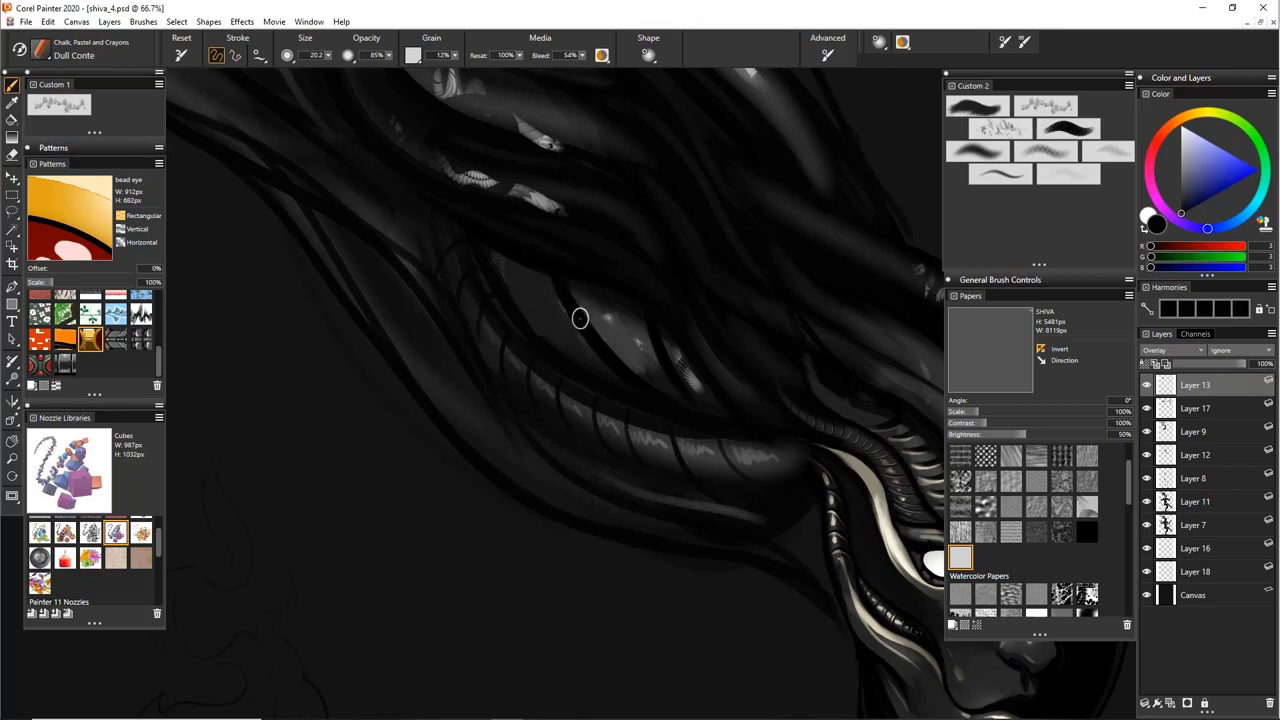
alt+click(494, 259)
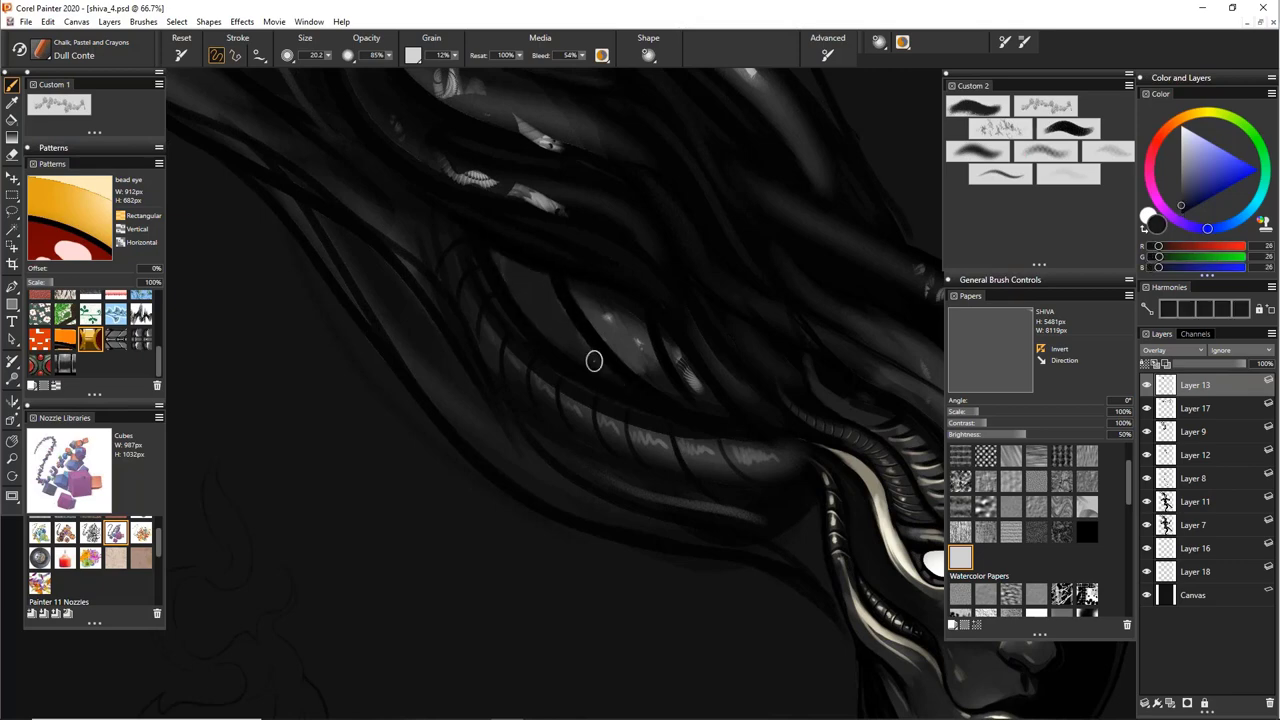
alt+click(617, 307)
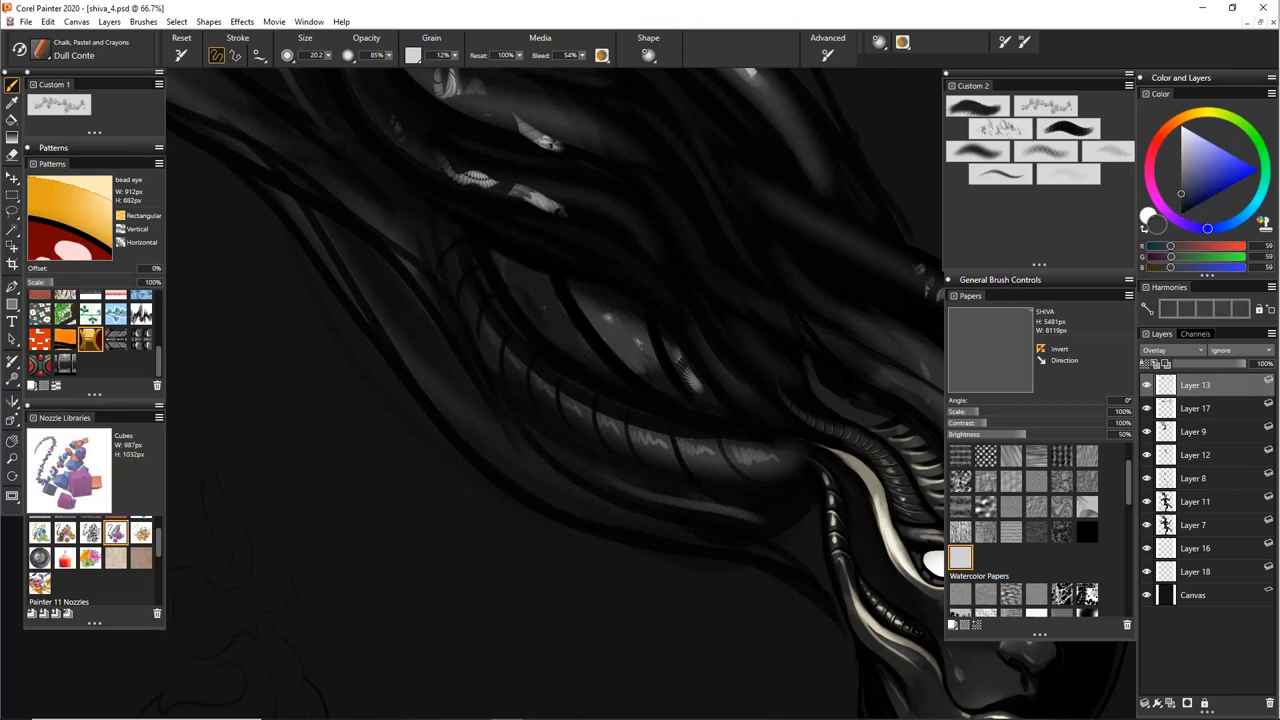
Make Layer 17 active, shade the hair gap with sampled dark grey RGB 60 and darken its lower edge with RGB 12
click(1203, 410)
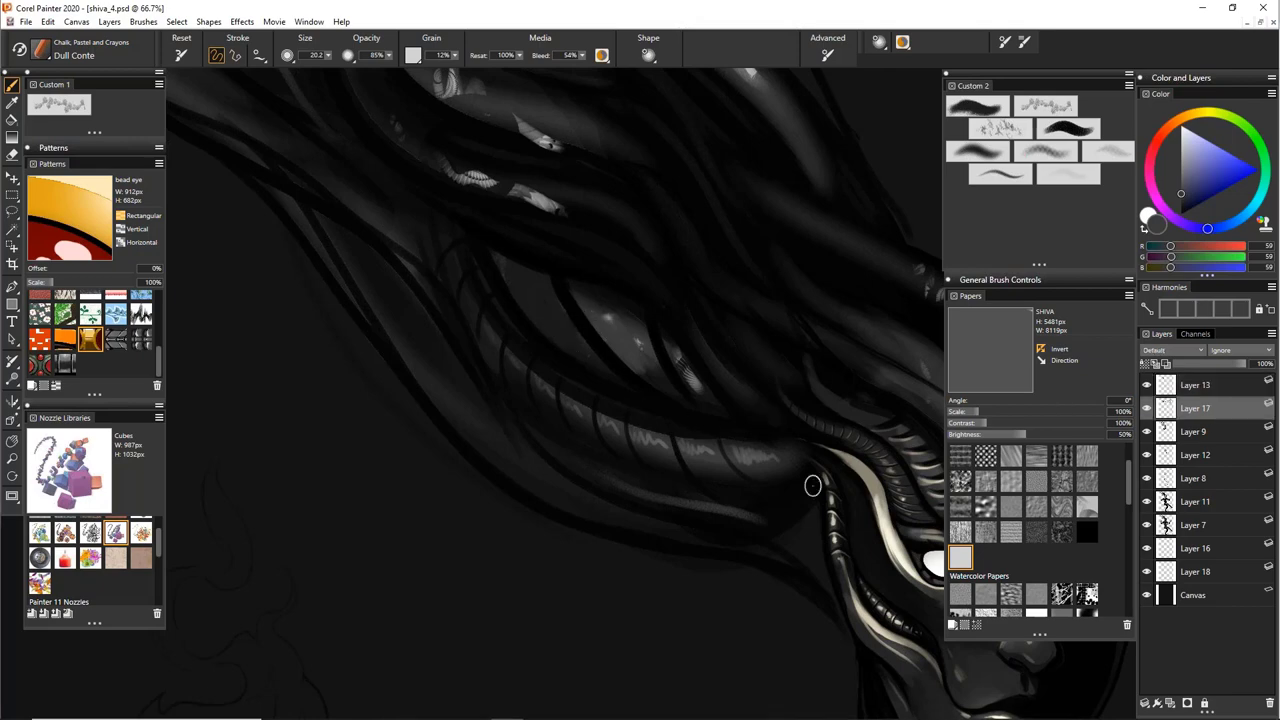
alt+click(608, 327)
mouse_move(543, 298)
mouse_down()
mouse_move(552, 313)
mouse_move(515, 282)
mouse_move(559, 313)
mouse_up()
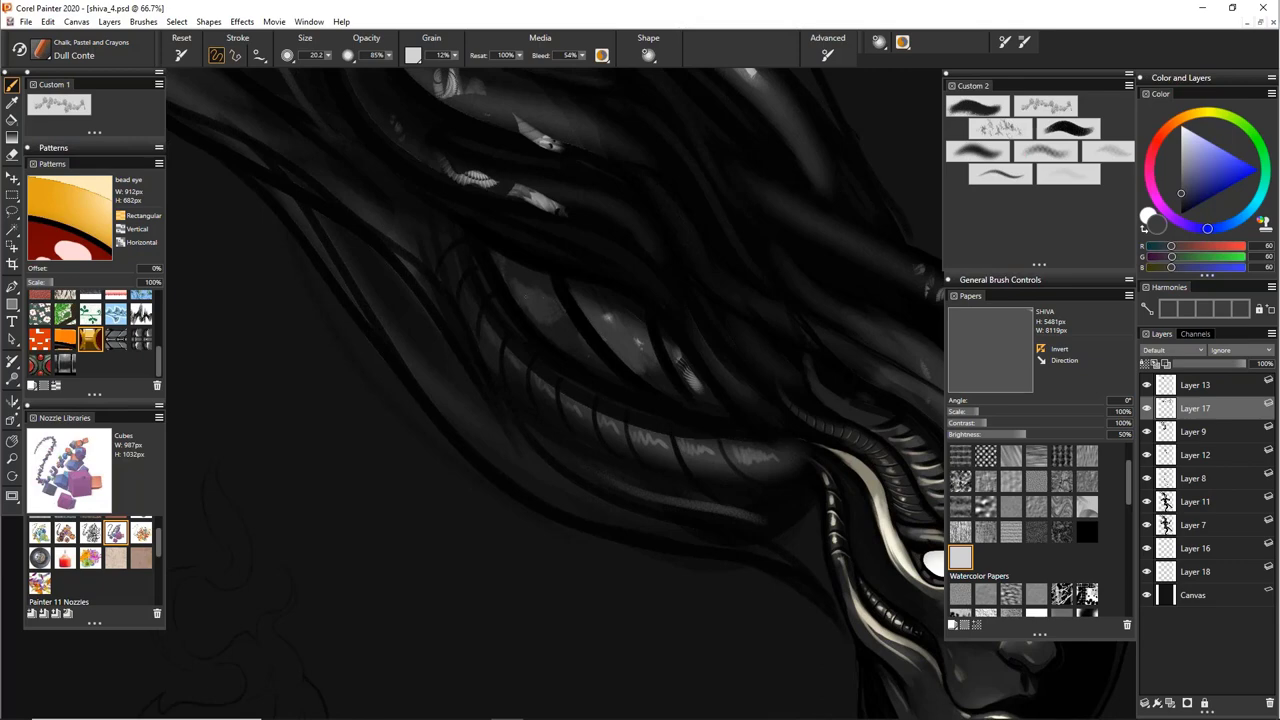
alt+click(596, 330)
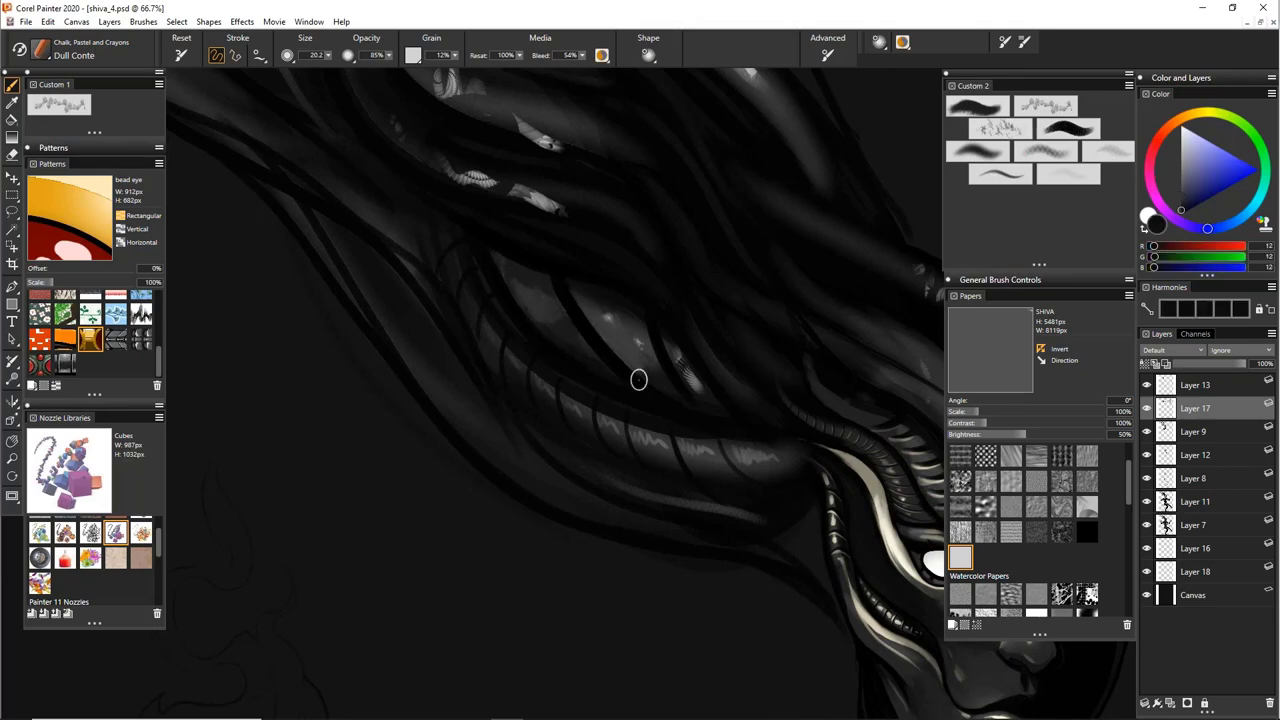
drag(634, 370, 662, 374)
drag(599, 345, 727, 408)
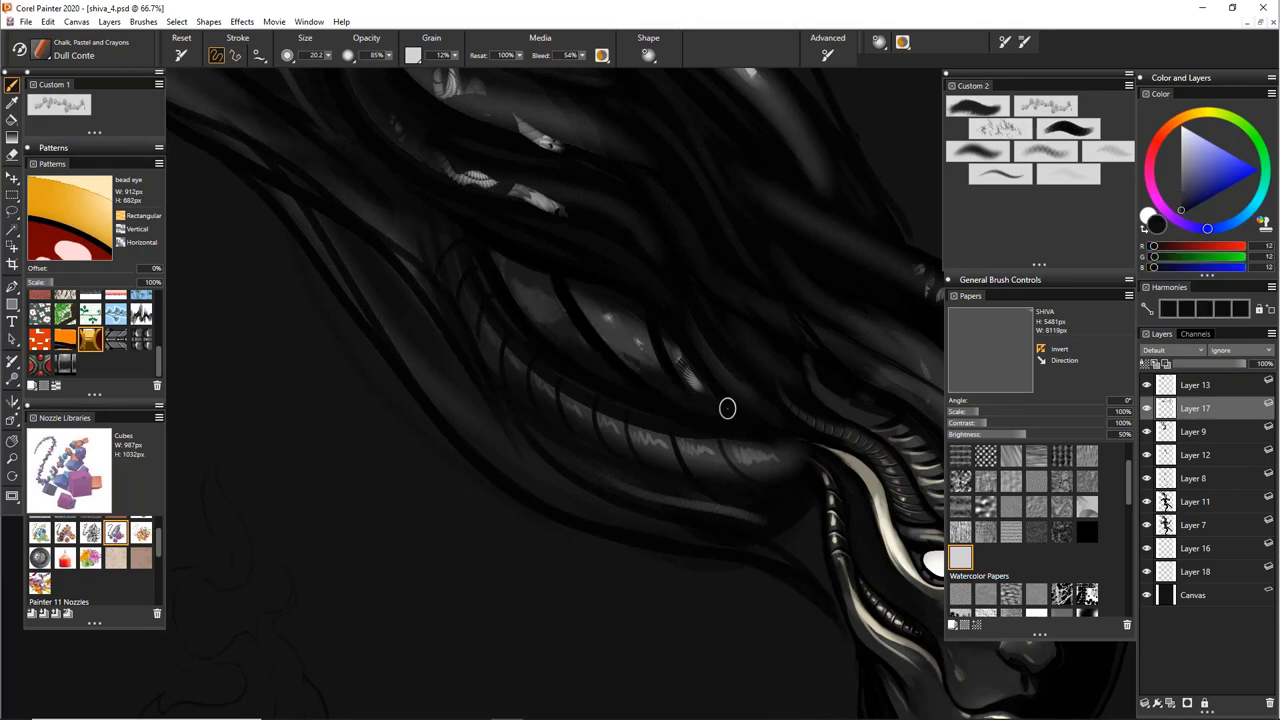
Sample pure black RGB 0 and paint curved contour lines across the outer hair strands from the lower curls up to the canvas edge
key(ctrl+minus)
key(ctrl+minus)
key(ctrl+minus)
key(ctrl+minus)
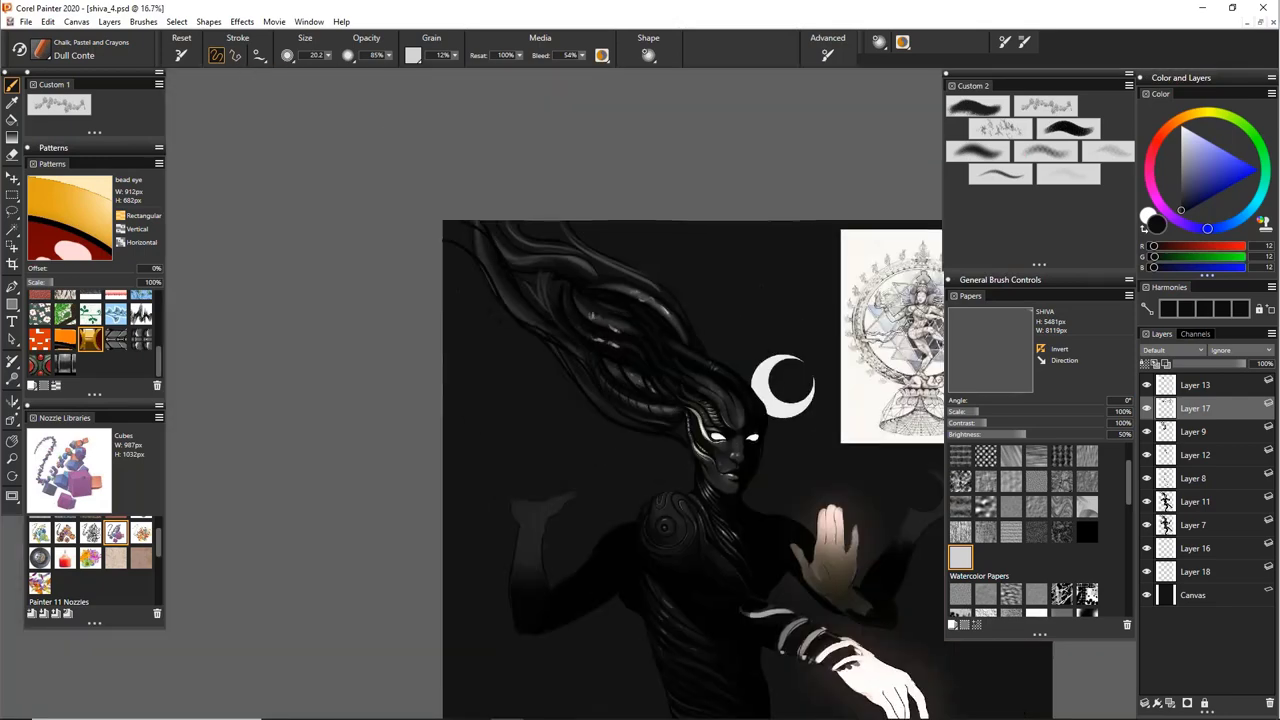
key(ctrl+plus)
key(ctrl+plus)
key(ctrl+plus)
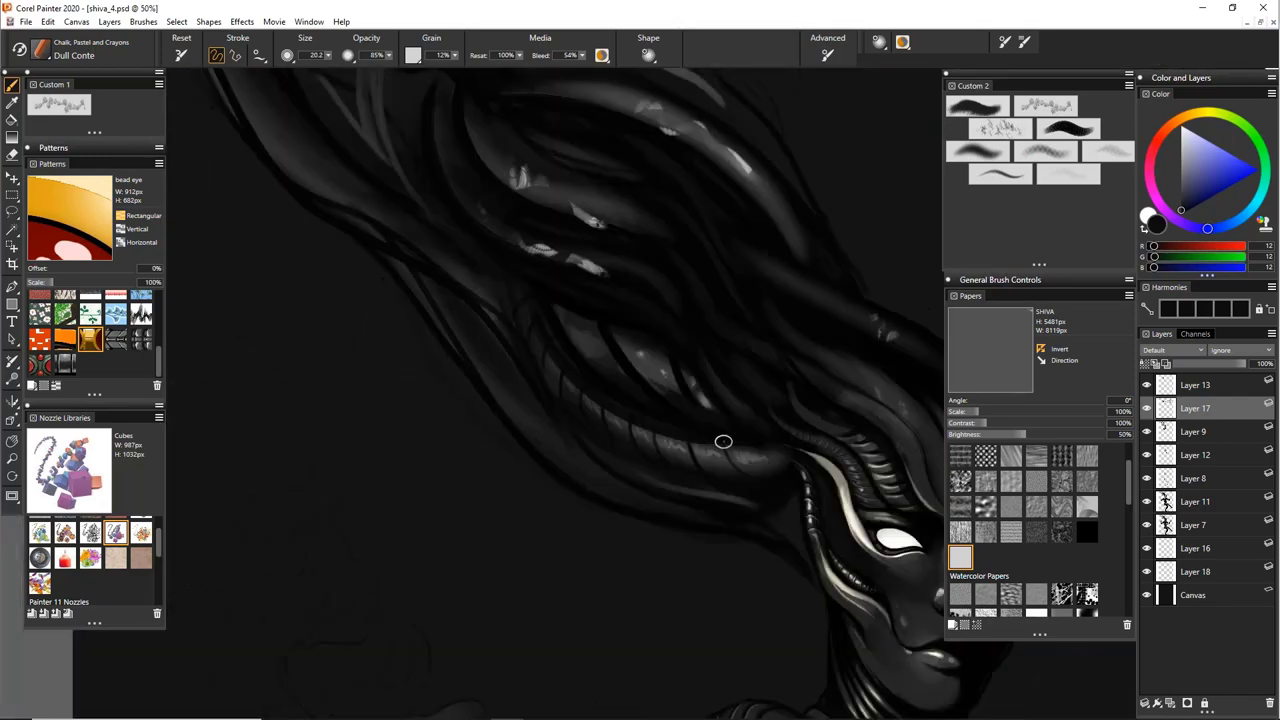
alt+click(619, 347)
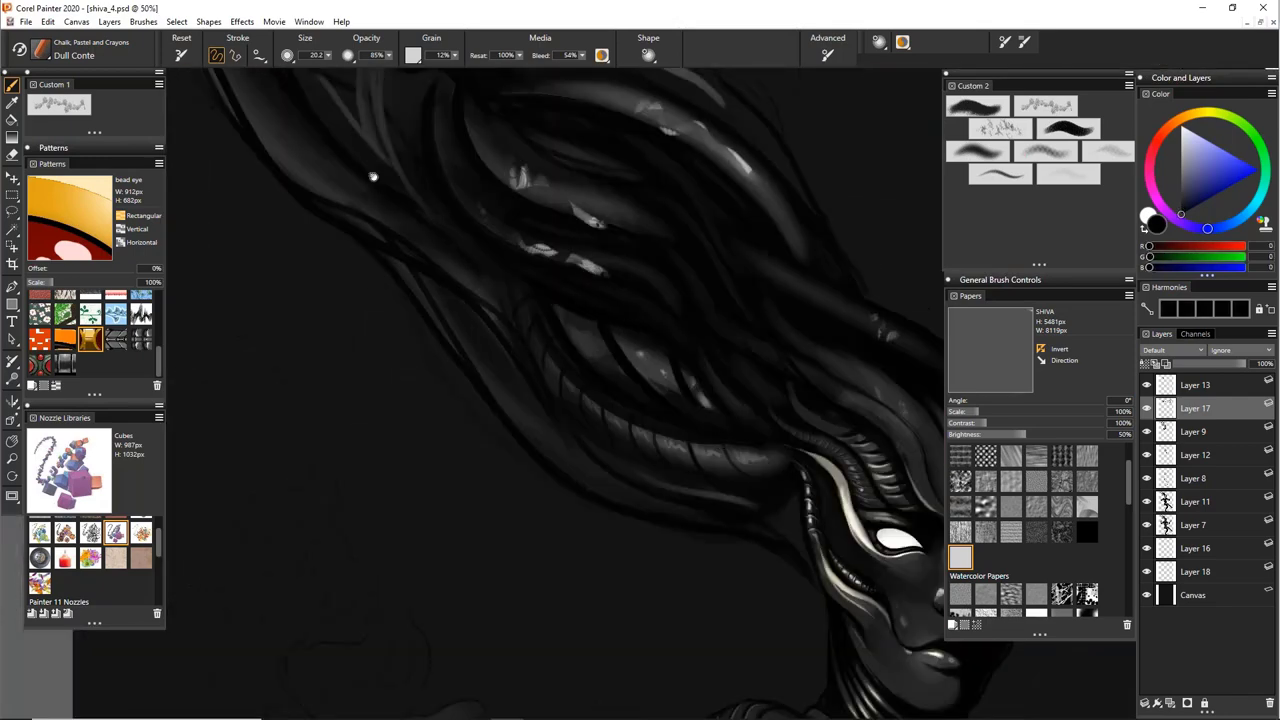
drag(414, 213, 495, 421)
drag(318, 248, 333, 335)
drag(366, 285, 460, 452)
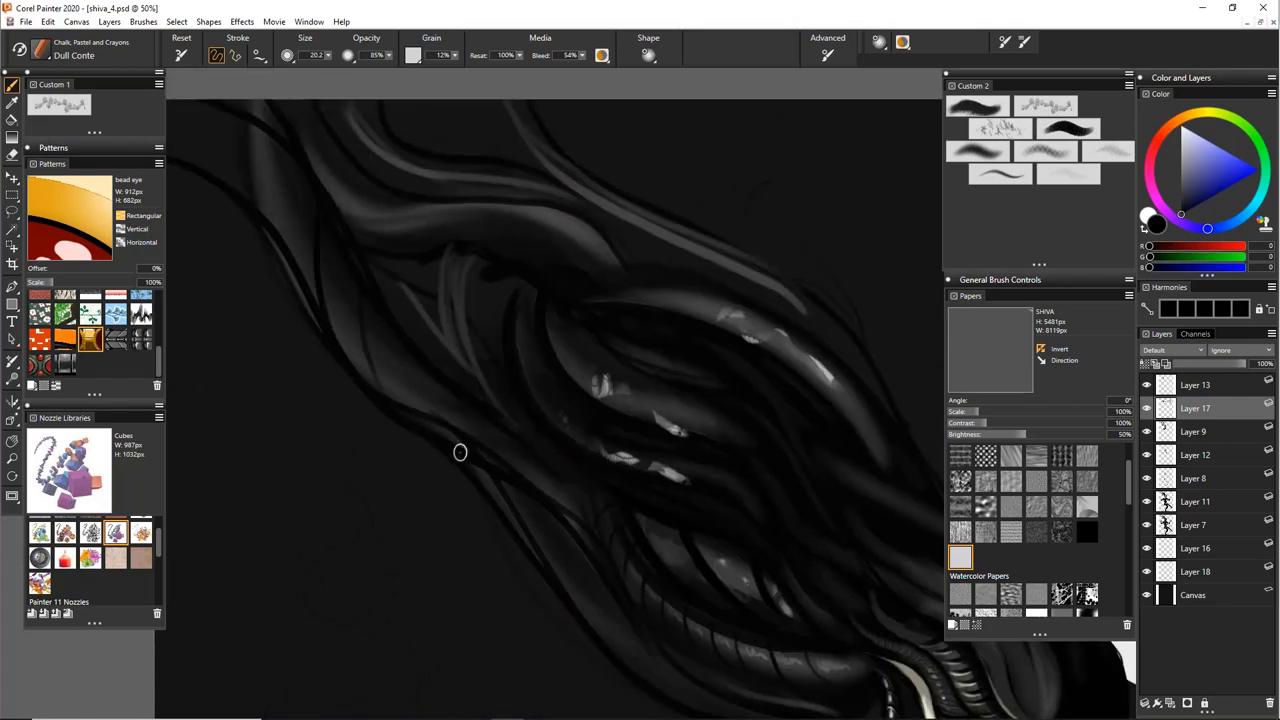
drag(434, 291, 610, 376)
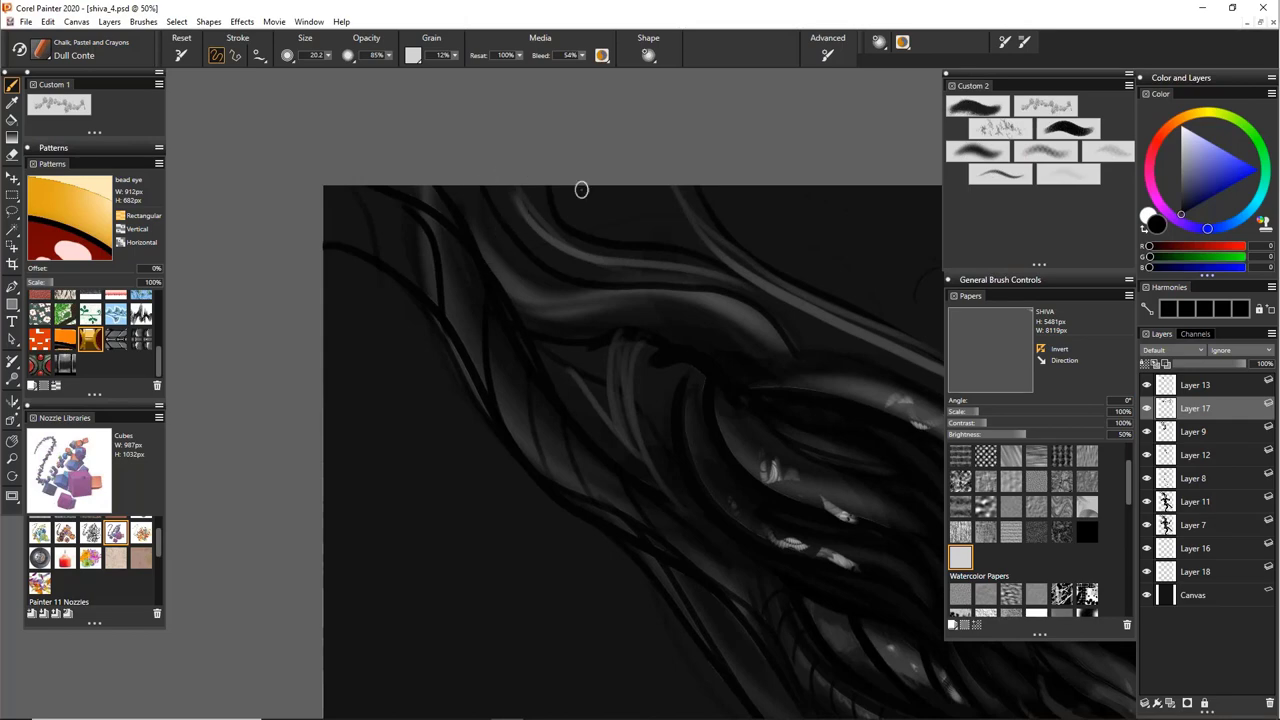
drag(683, 329, 526, 126)
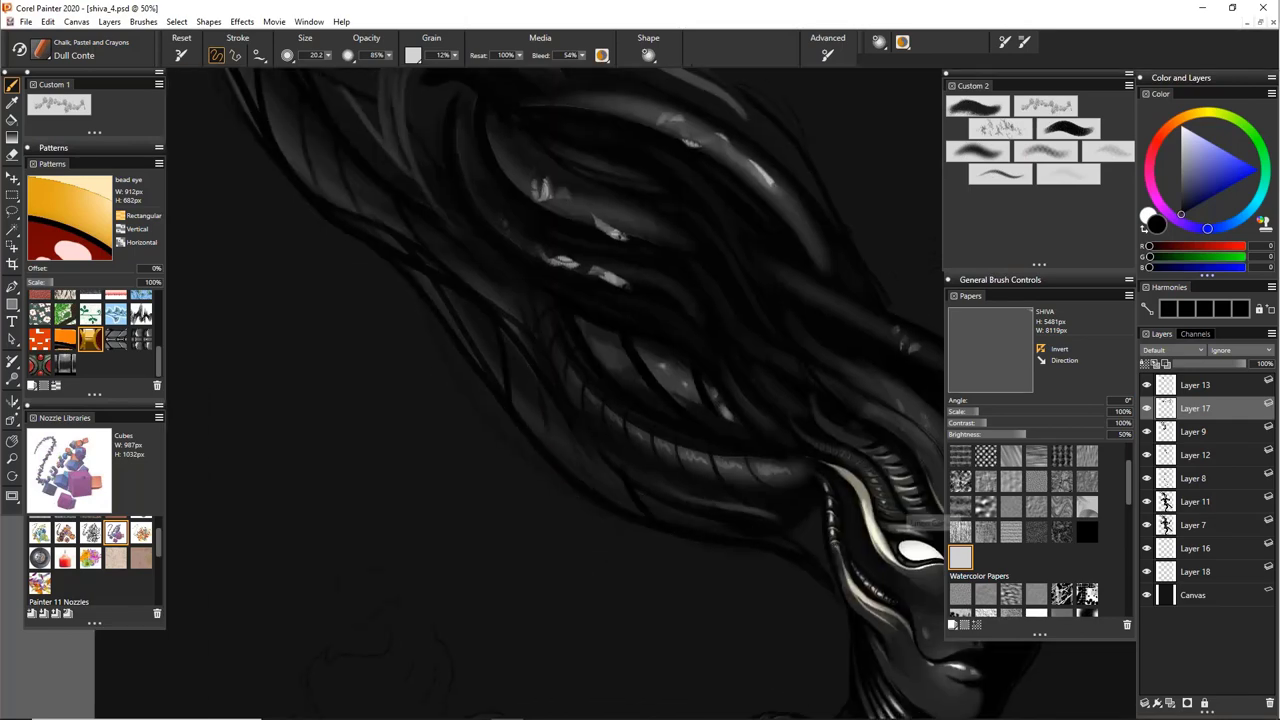
Sample mid-grey RGB 119 from the bright hair highlight and paint a short stroke on the outer strand
key(ctrl+0)
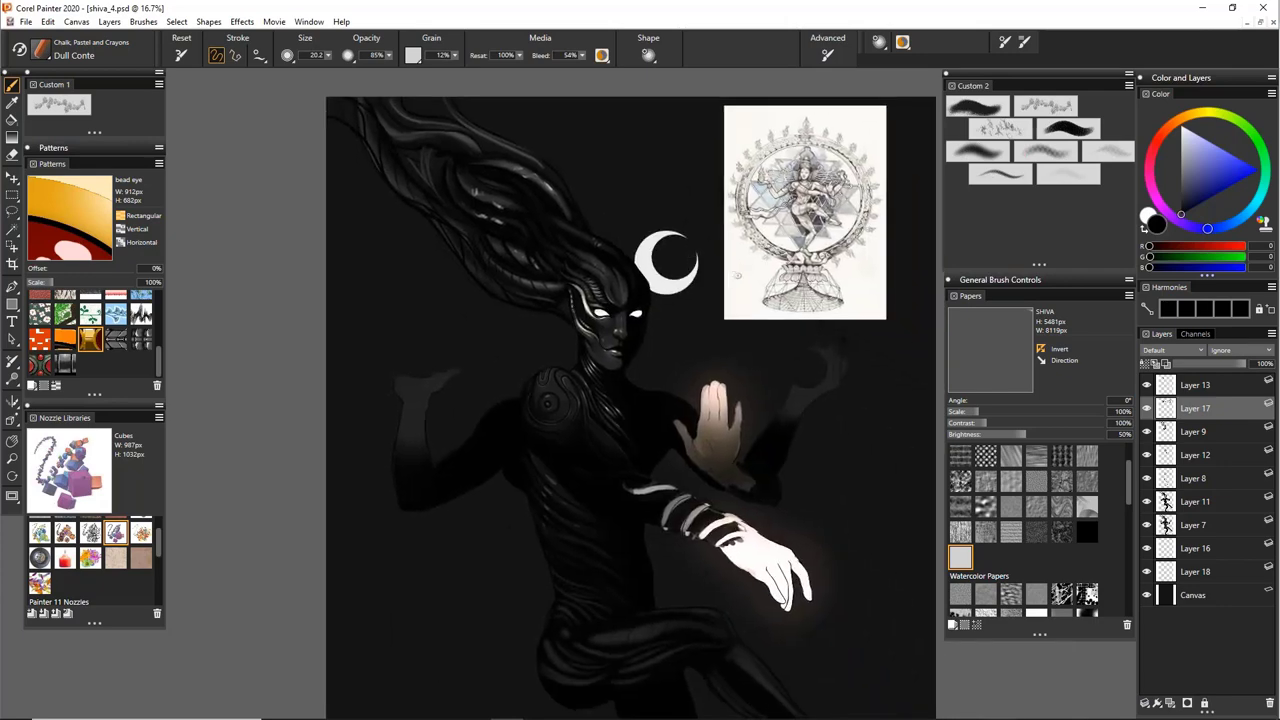
key(ctrl+plus)
key(ctrl+plus)
key(ctrl+plus)
drag(363, 148, 839, 566)
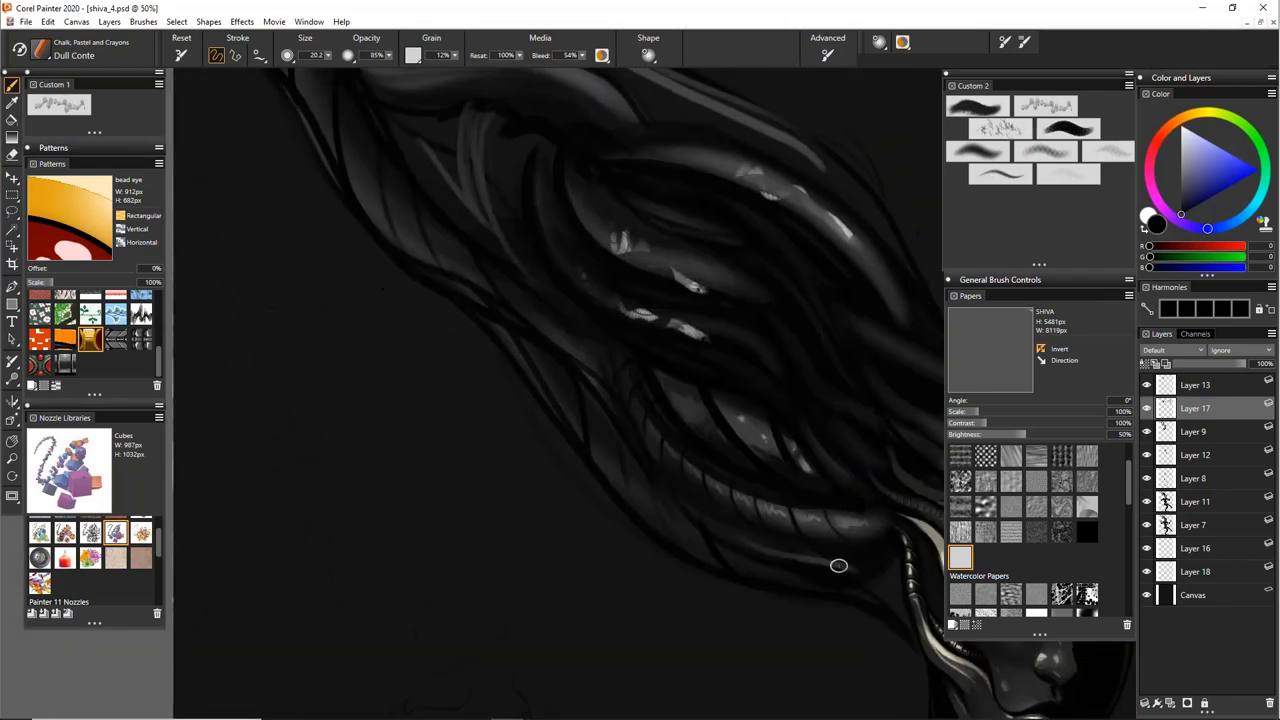
alt+click(707, 236)
alt+click(709, 268)
alt+click(627, 241)
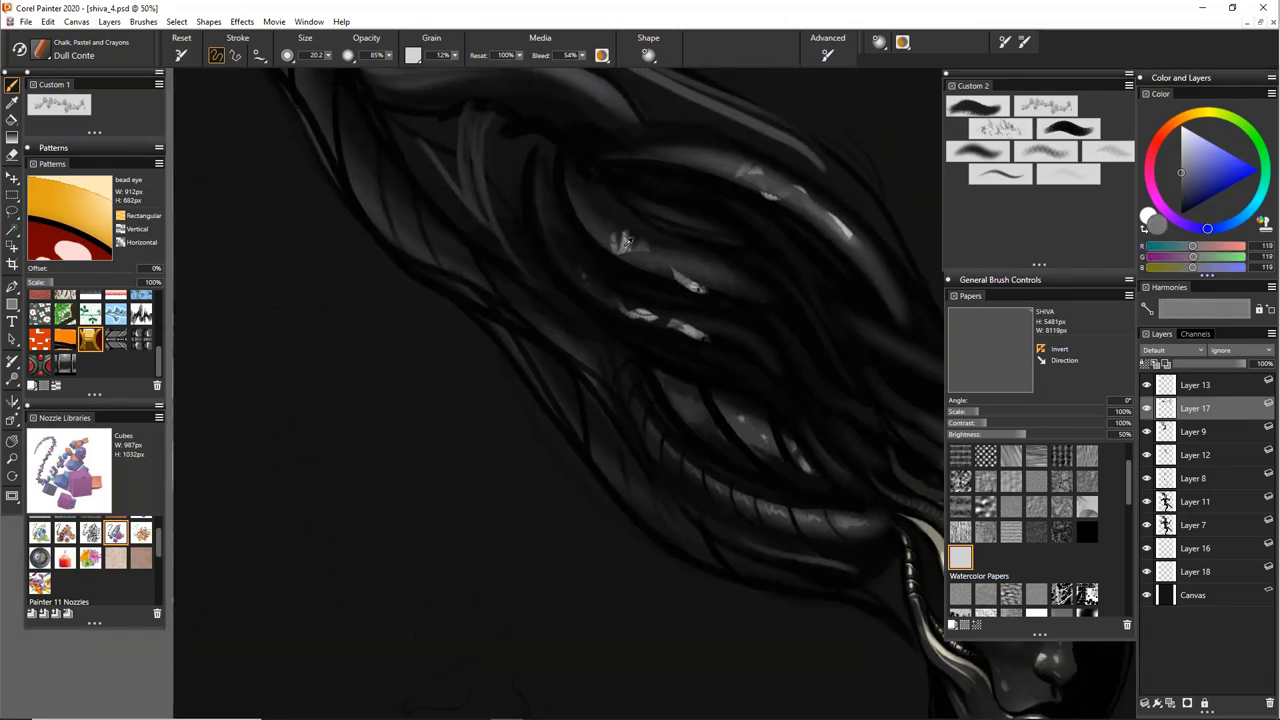
drag(581, 384, 590, 430)
key(ctrl+0)
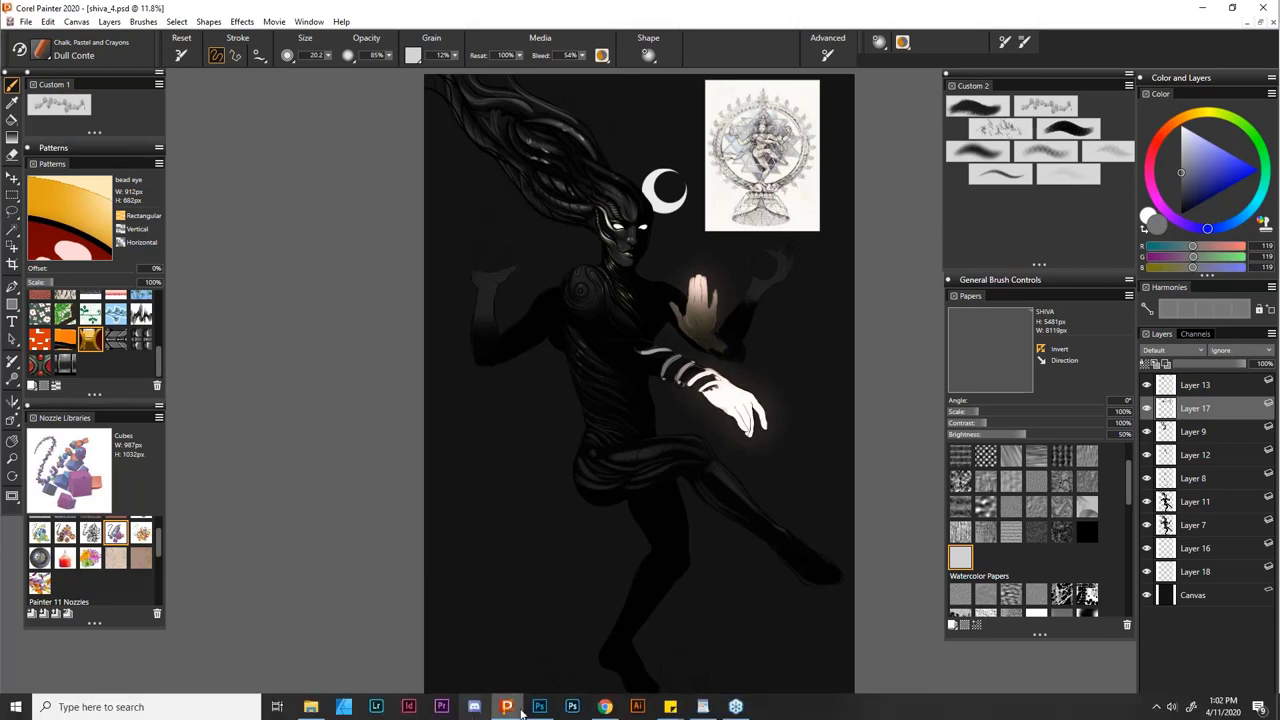
Scribble large looping mid-grey strokes across the whole painting on Layer 17
mouse_move(613, 712)
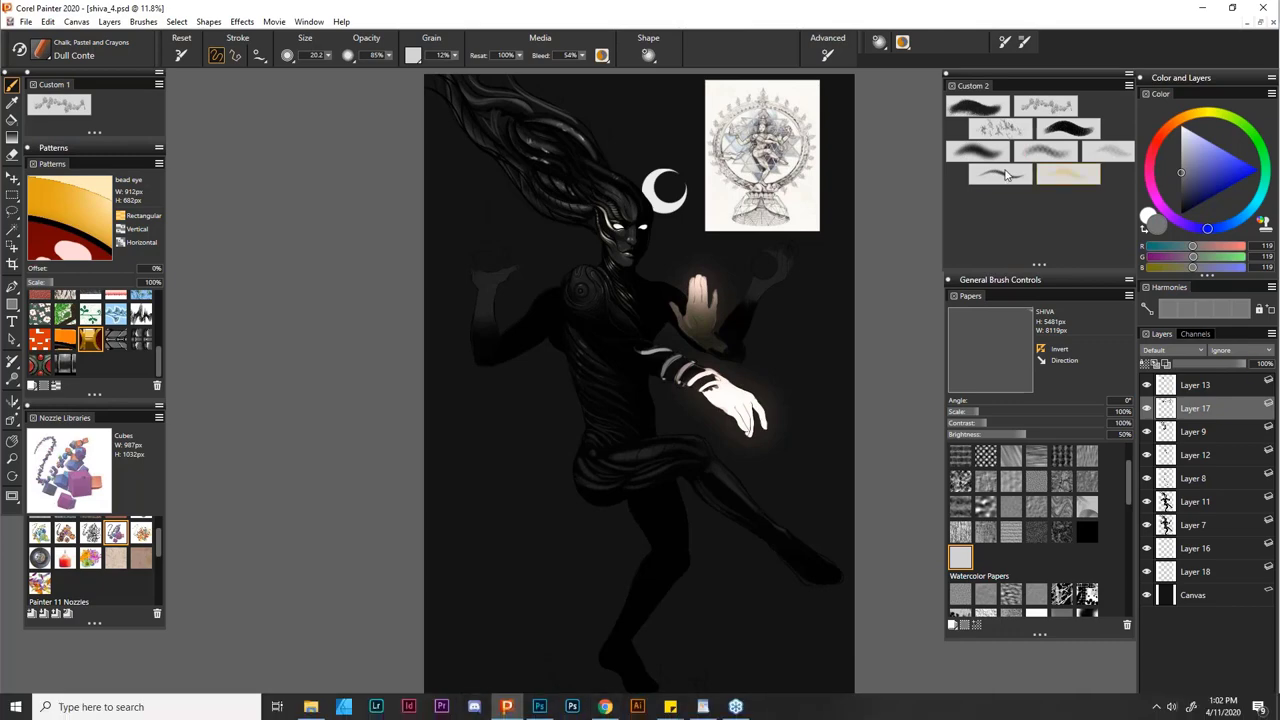
mouse_move(520, 517)
mouse_down()
mouse_move(425, 386)
mouse_move(854, 657)
mouse_move(690, 273)
mouse_move(425, 356)
mouse_move(830, 612)
mouse_up()
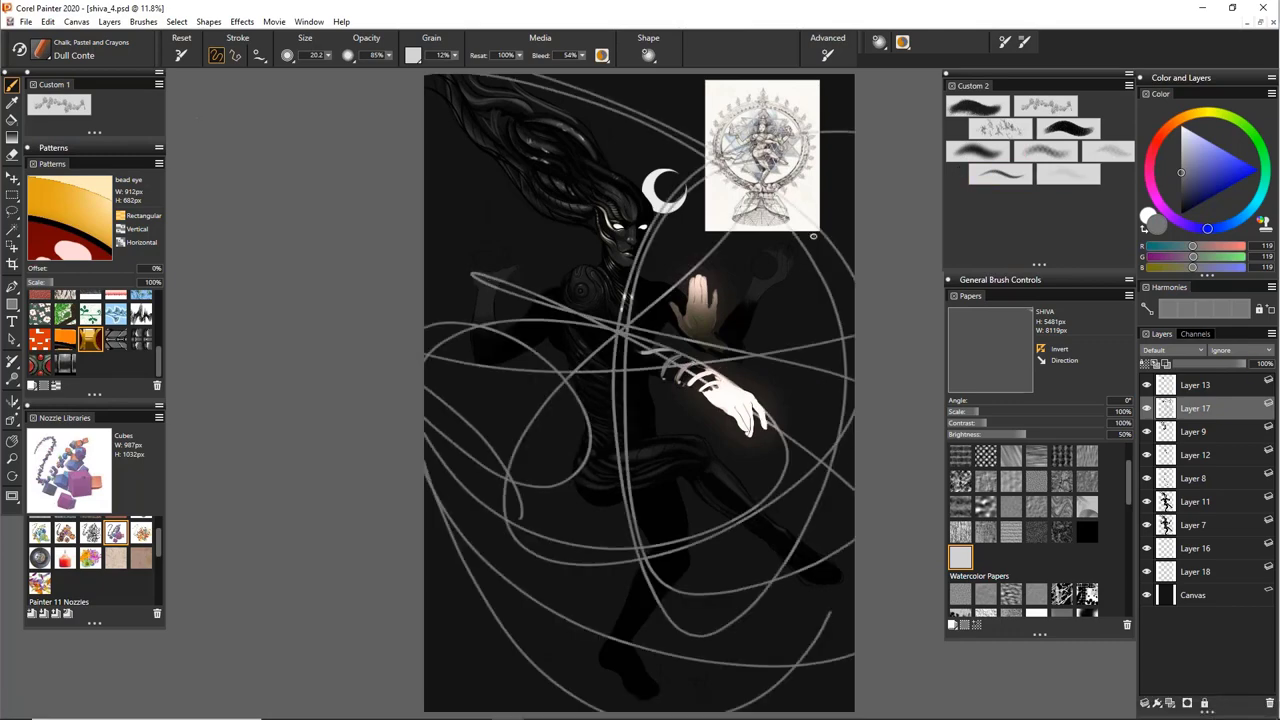